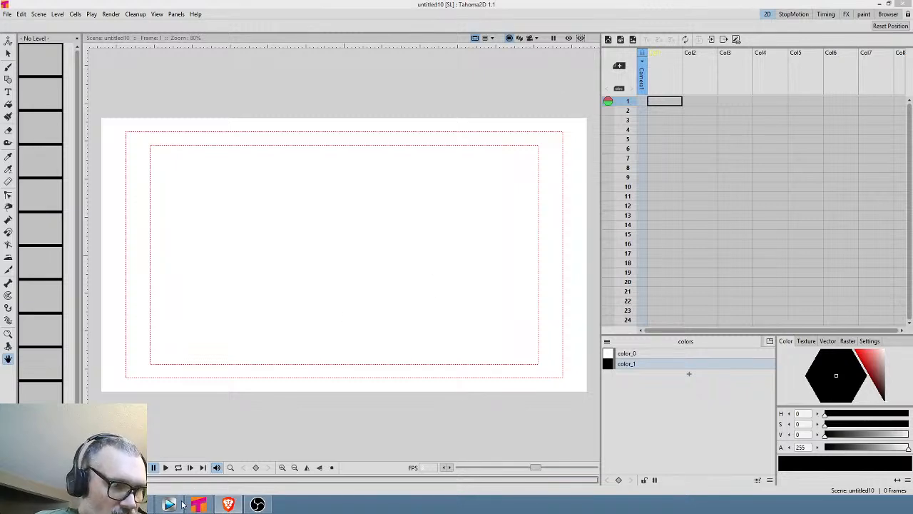
Switch to the story and characters project in Vegas Pro and preview its opening and the section from 00:00:36:23 to 00:01:30:07
mouse_move(177, 504)
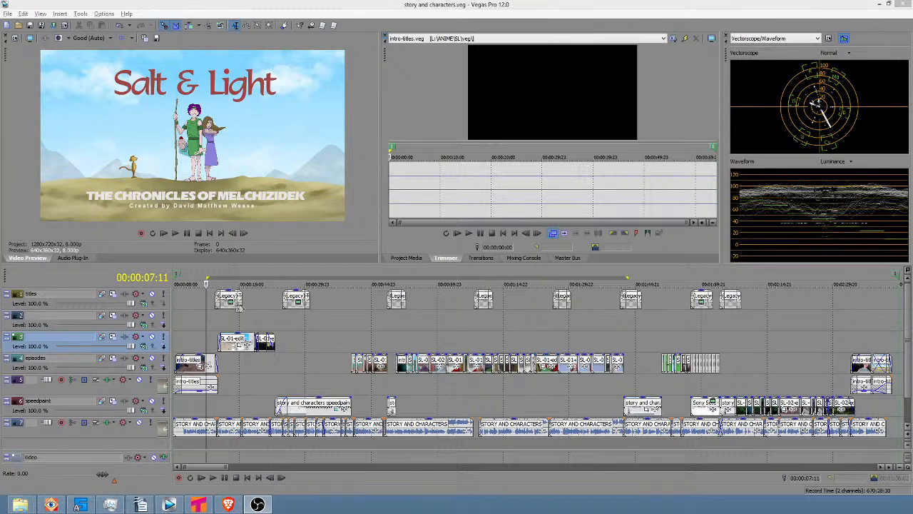
click(186, 328)
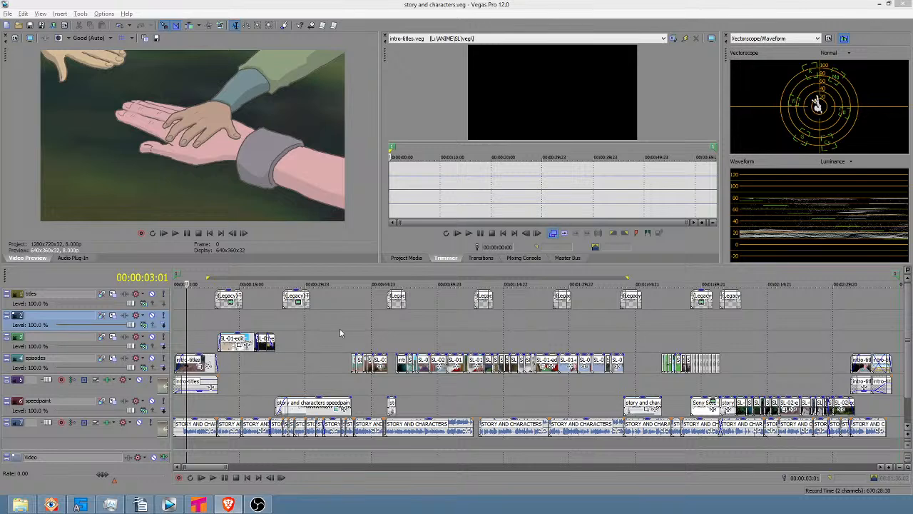
drag(338, 328, 571, 344)
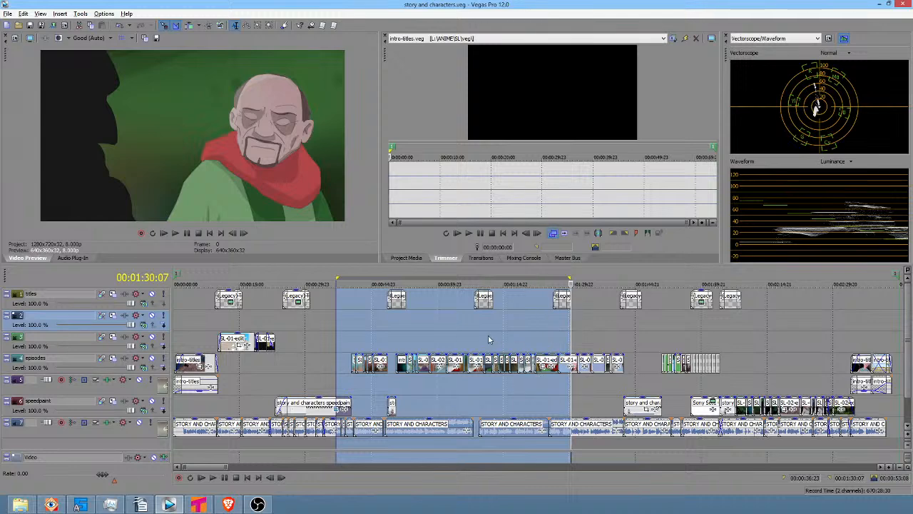
click(342, 333)
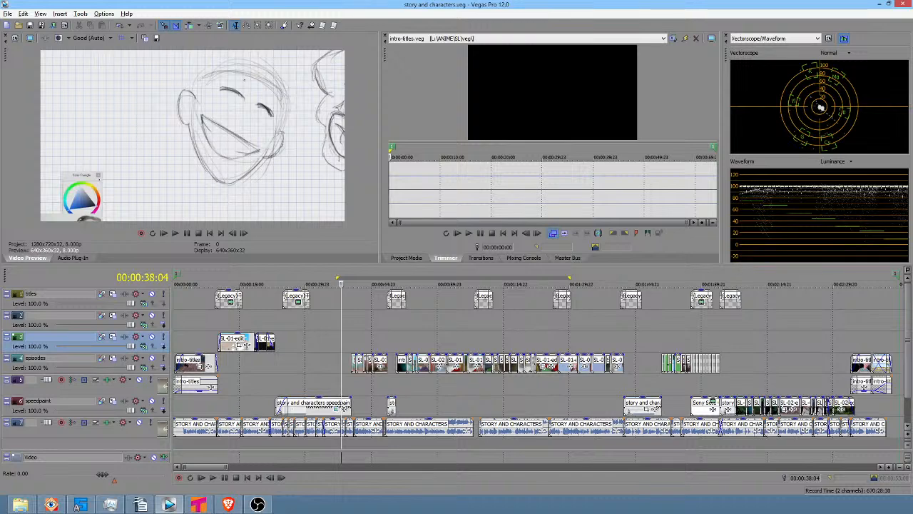
Preview the opening episode clip at 00:00:16:13 and the intro title at 00:00:07:13
click(249, 378)
scroll(248, 385, up, 2)
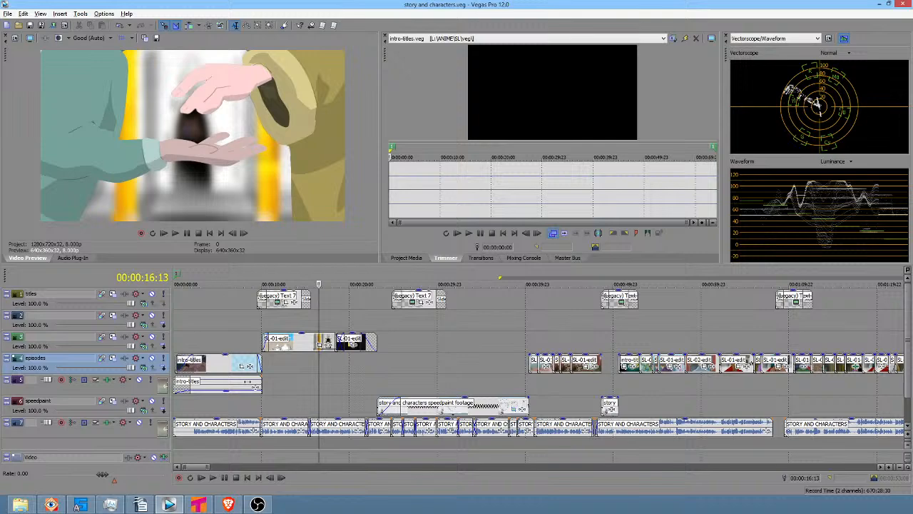
click(238, 346)
scroll(378, 362, down, 3)
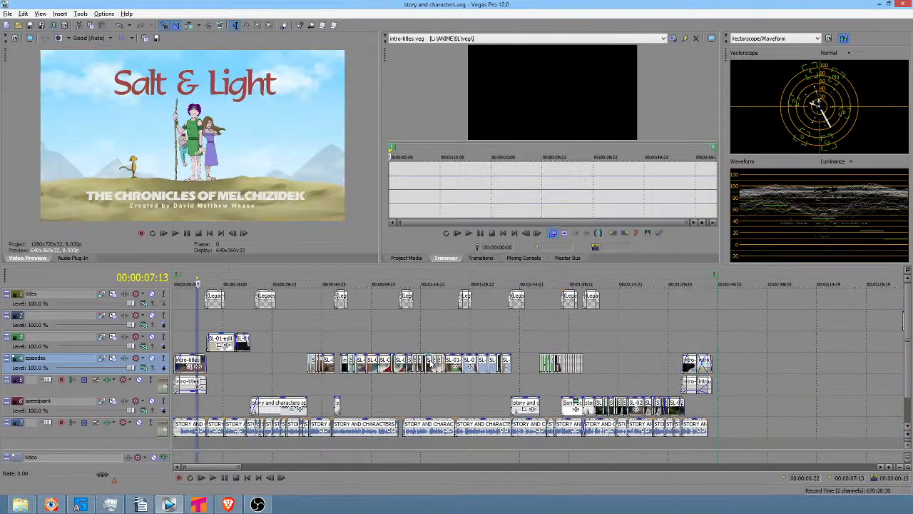
Examine the short clip on the episodes track around 00:01:53, marking short time ranges over its frames
click(555, 334)
scroll(564, 334, up, 6)
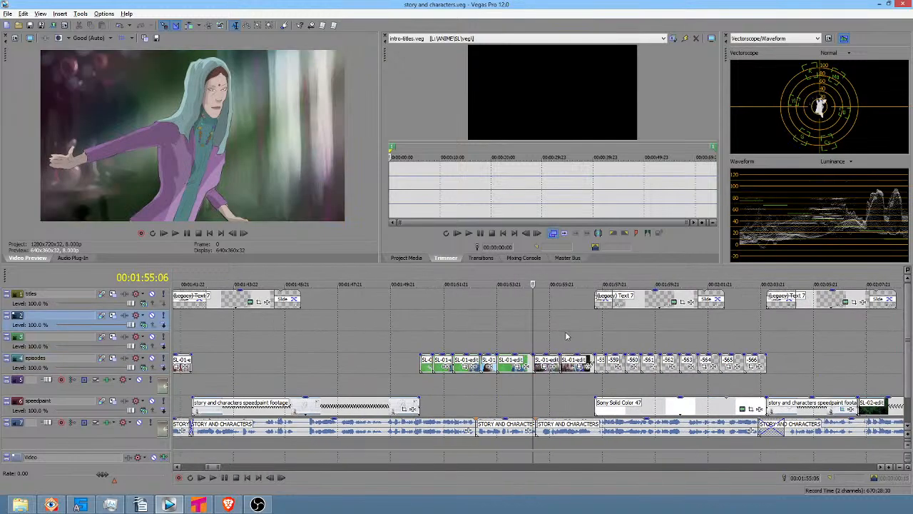
drag(391, 334, 429, 334)
click(411, 363)
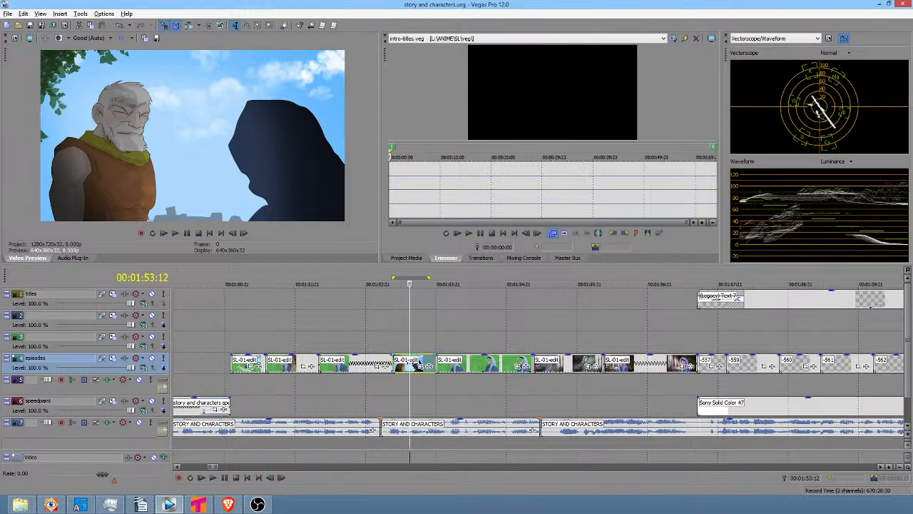
drag(393, 389, 425, 388)
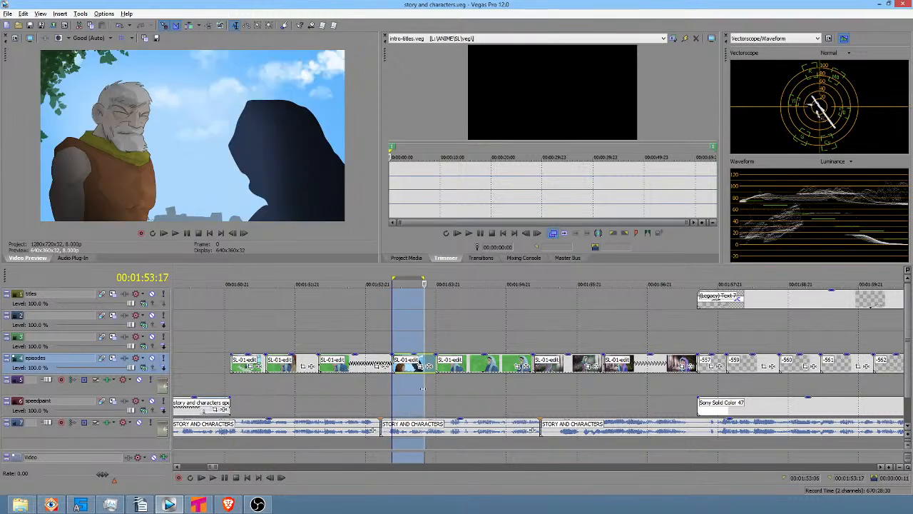
click(409, 366)
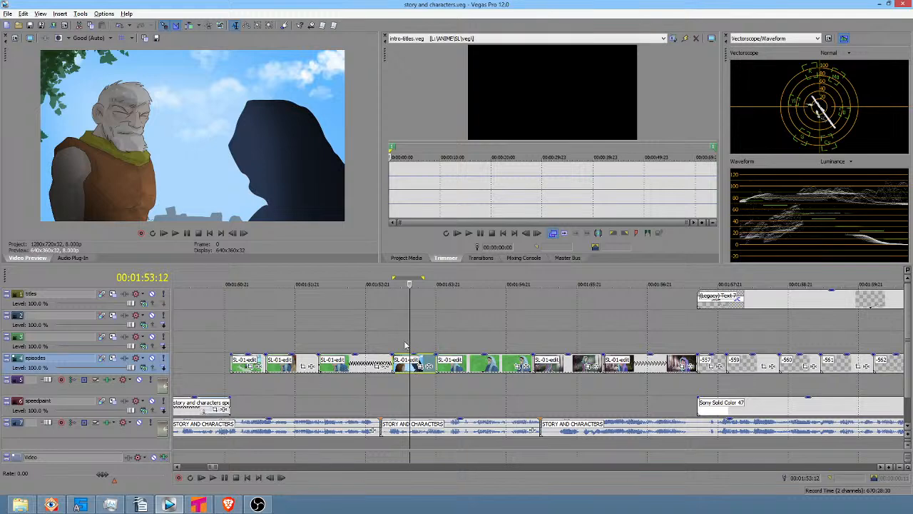
drag(400, 333, 424, 335)
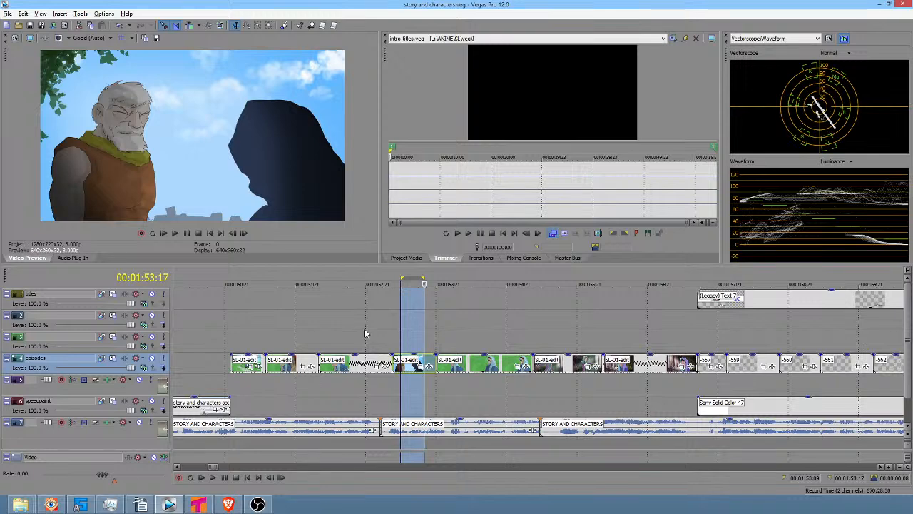
drag(367, 332, 421, 335)
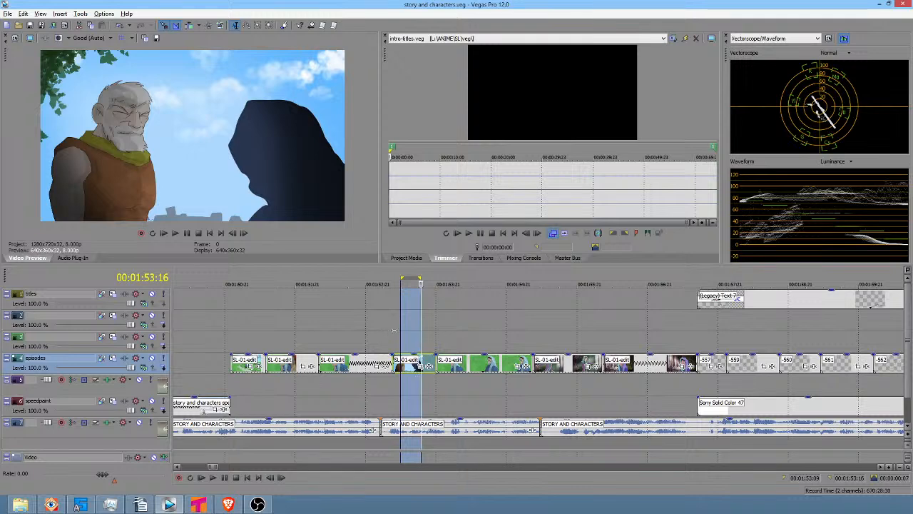
double_click(410, 360)
click(410, 360)
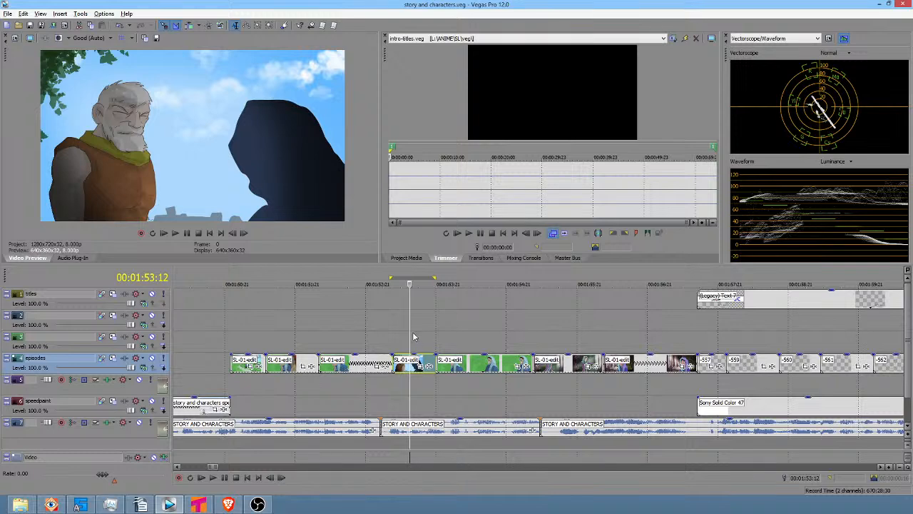
mouse_move(393, 335)
mouse_down()
mouse_move(415, 342)
mouse_move(401, 342)
mouse_up()
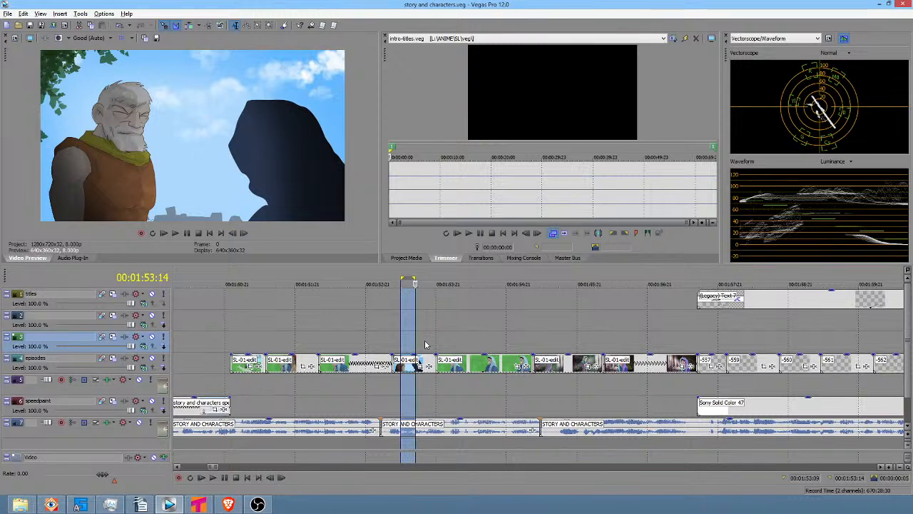
Preview the episodes clip at 00:01:55:06 and mark the stretch from 00:01:55:22 to 00:01:56:06
click(531, 320)
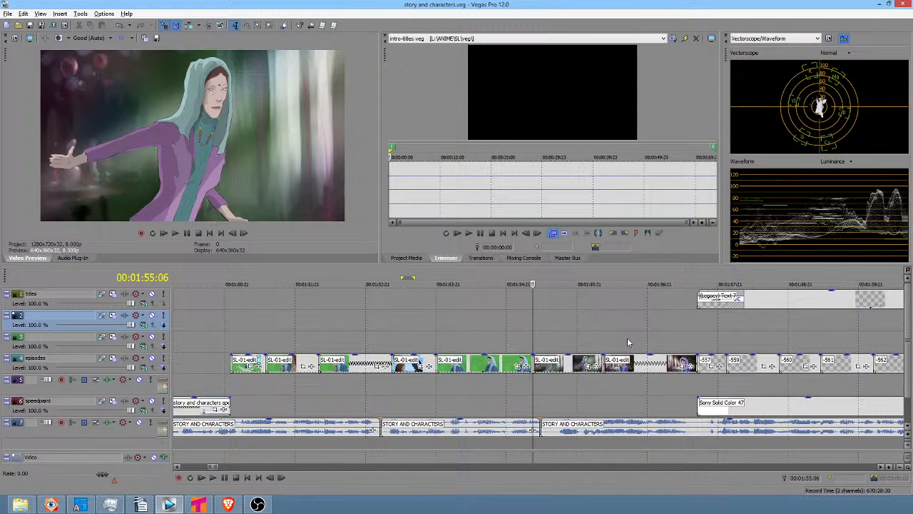
click(584, 336)
drag(585, 336, 605, 338)
Mark the whole edit from its start to 00:02:44:21 and preview the speedpaint footage at 00:00:34:09
scroll(609, 339, down, 9)
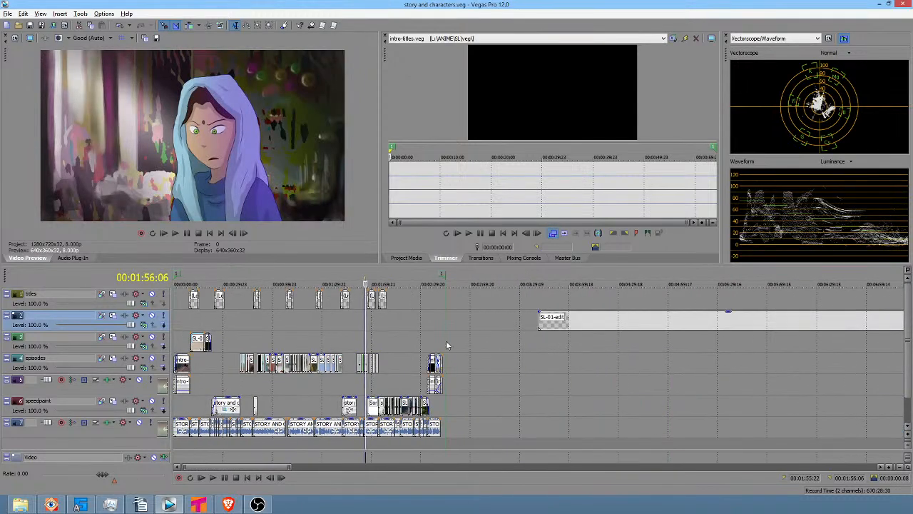
double_click(442, 277)
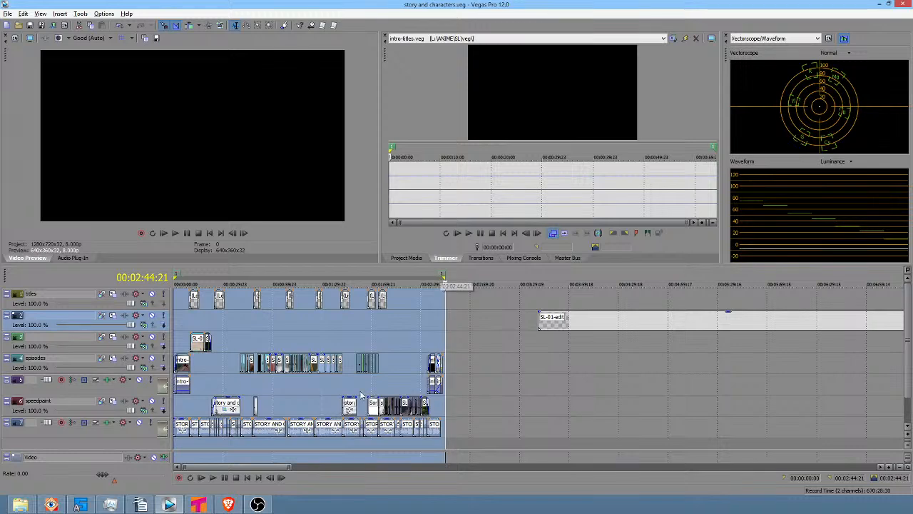
click(231, 331)
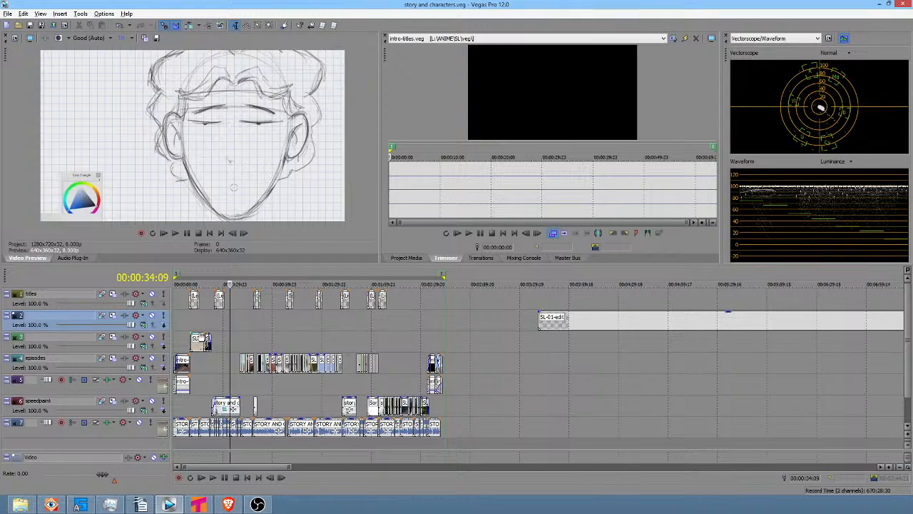
Mark the section from 00:00:23:03 to 00:01:52:05 and the short clips beyond it, and preview the frame at 00:01:34:13
drag(212, 324, 358, 329)
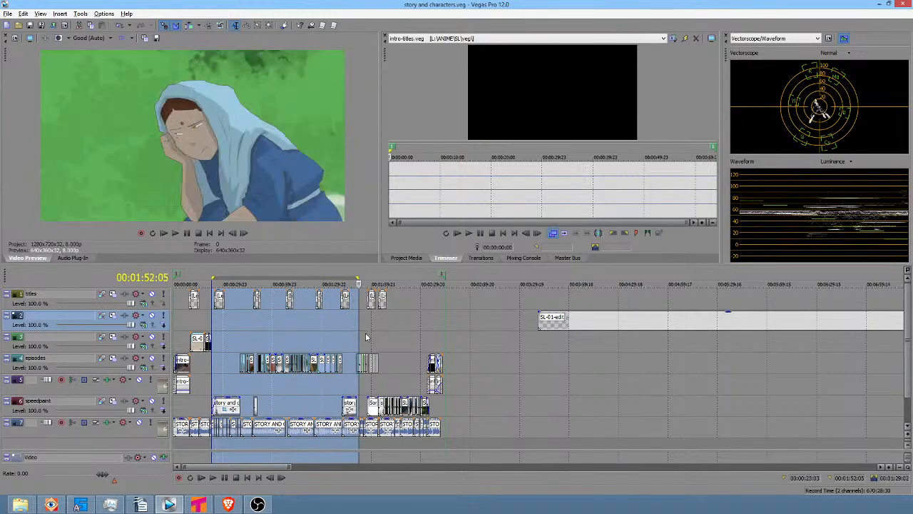
scroll(365, 337, up, 3)
drag(533, 335, 603, 333)
click(300, 329)
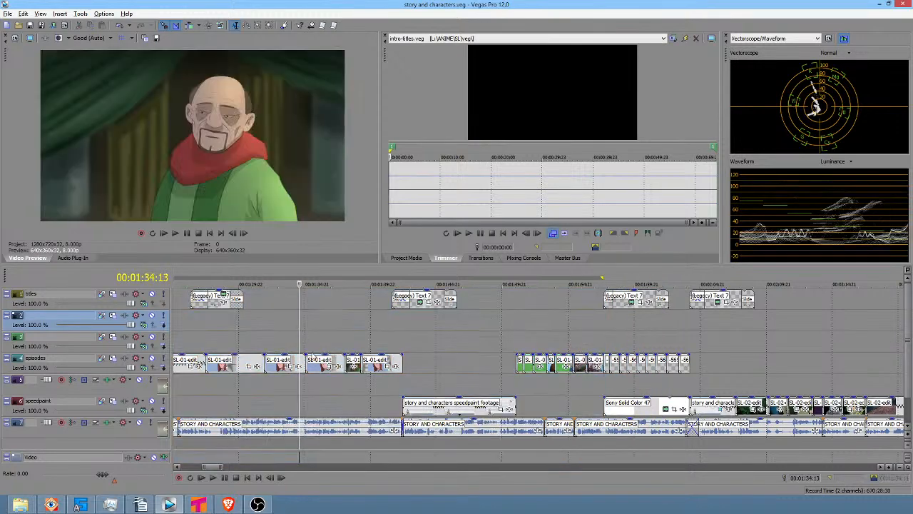
Return to the start of the edit and preview the intro title at 00:00:06:01
scroll(355, 349, down, 2)
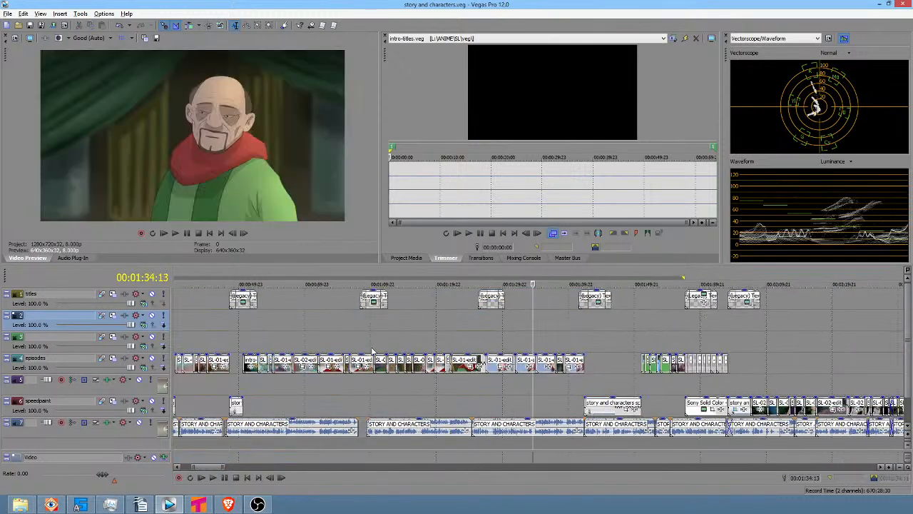
scroll(374, 351, down, 2)
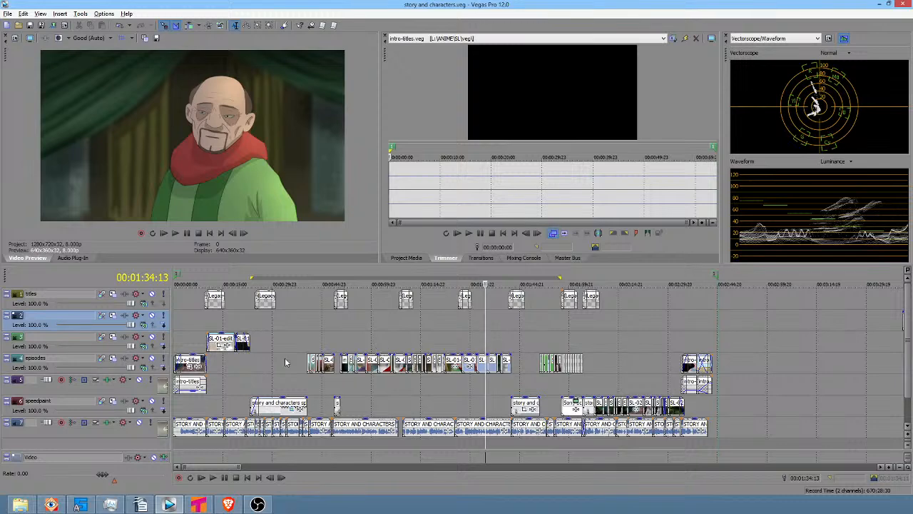
click(199, 324)
scroll(199, 324, up, 3)
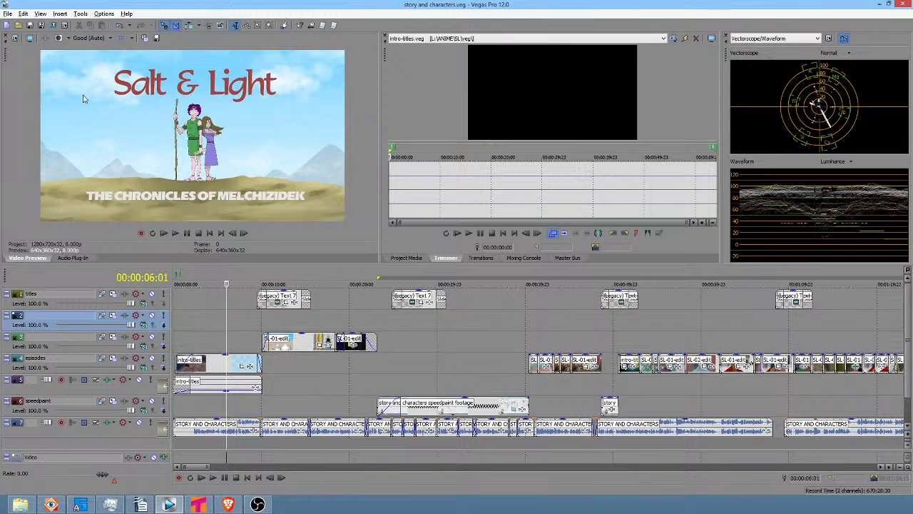
Open the recent project SL-02-edit.veg and mark the storyboard section from 00:09:14:20 to 00:12:15:00
click(7, 13)
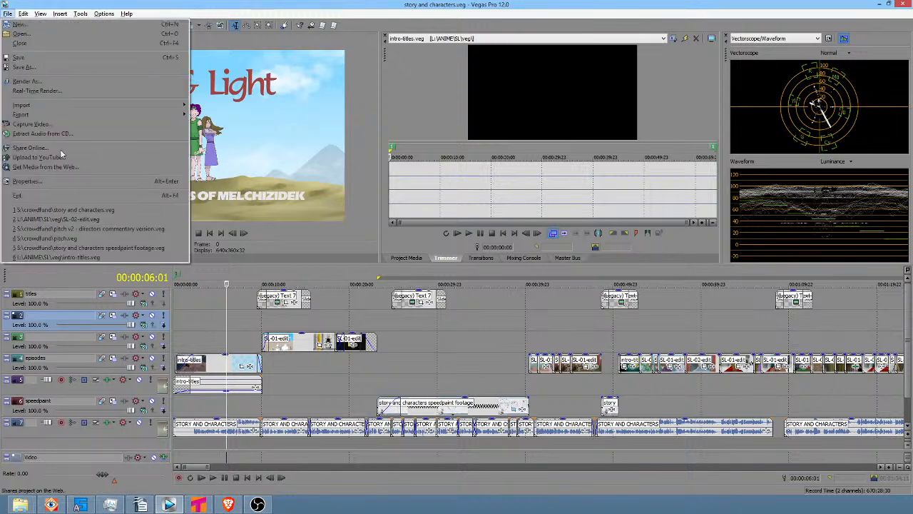
click(97, 223)
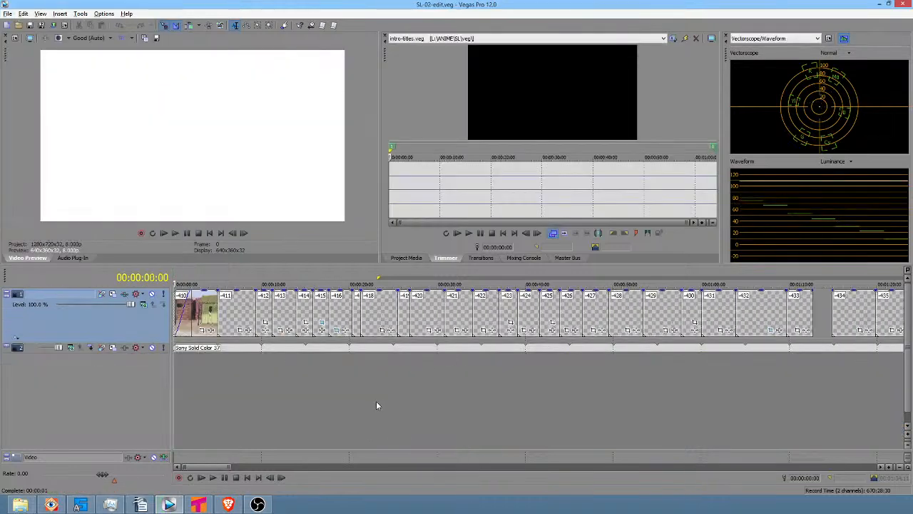
click(377, 401)
scroll(380, 402, down, 8)
drag(553, 394, 462, 394)
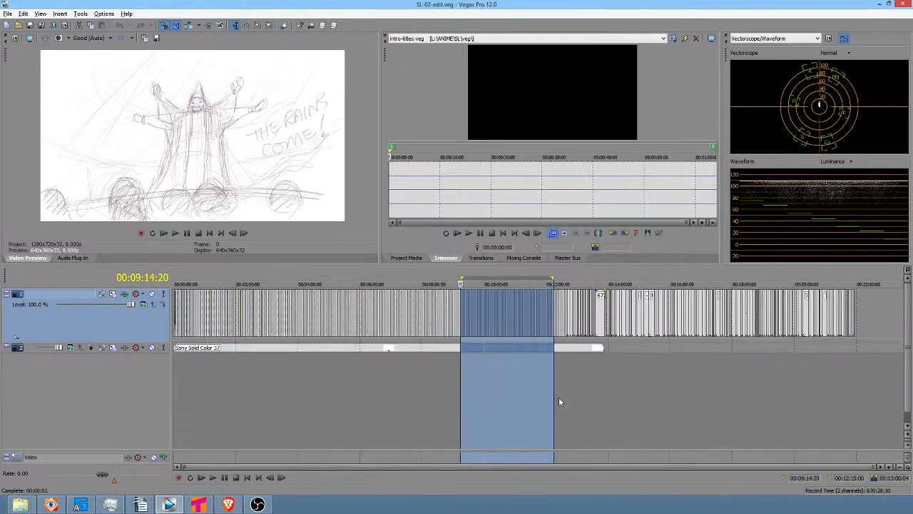
Mark the coloured part of the SL-02 timeline, from 00:12:46:20 to the last clip's end at 00:21:56:02
drag(559, 402, 856, 368)
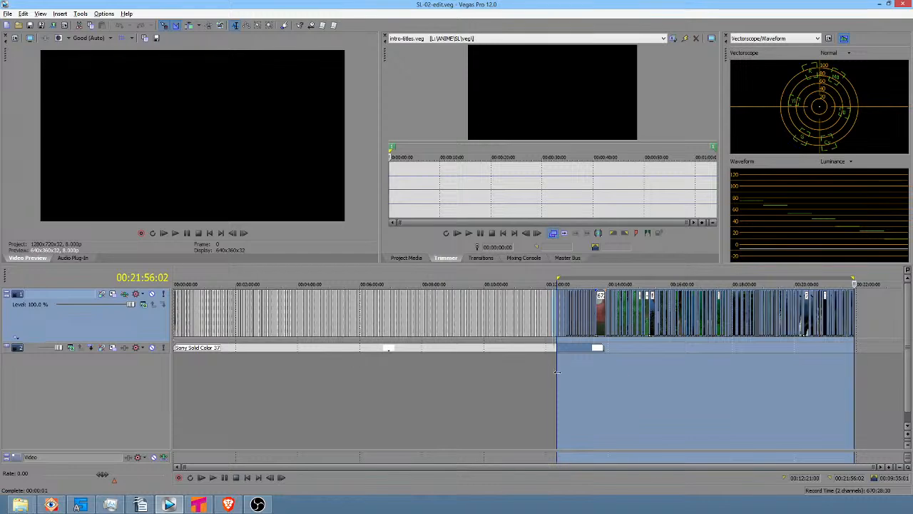
drag(557, 371, 571, 367)
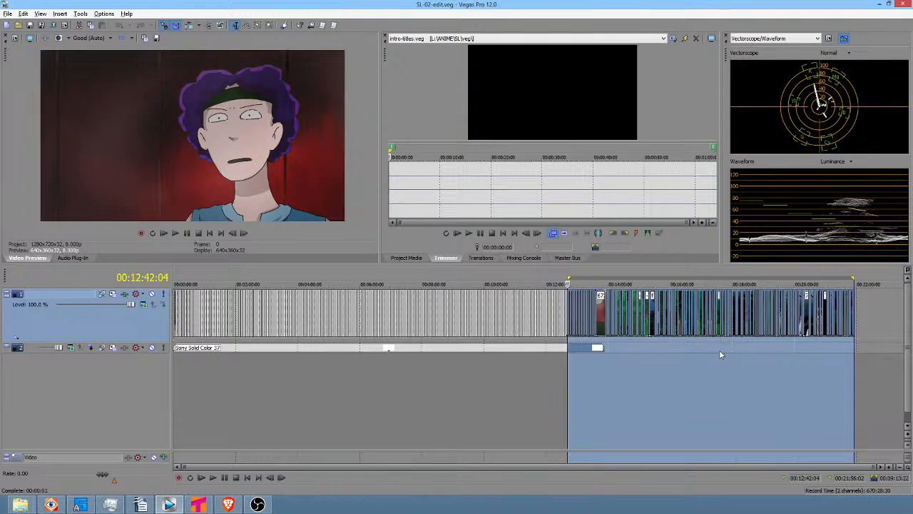
drag(625, 375, 784, 370)
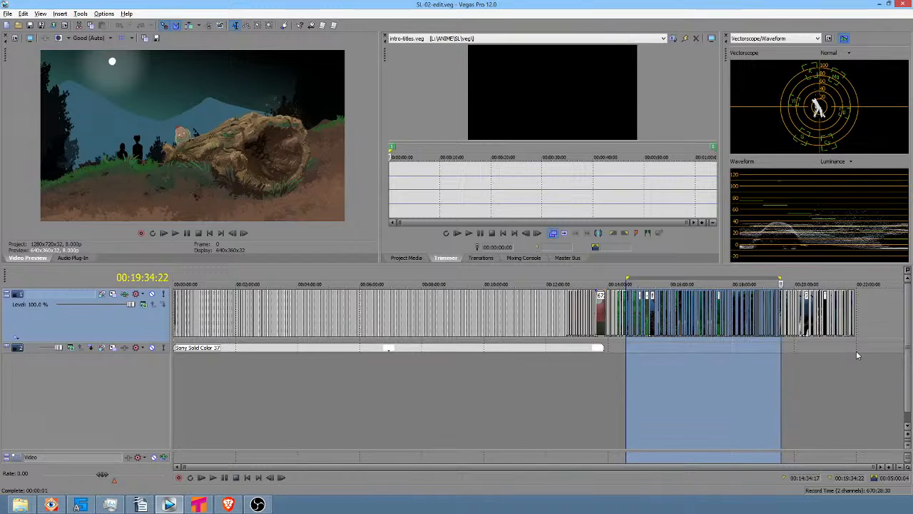
drag(857, 354, 571, 353)
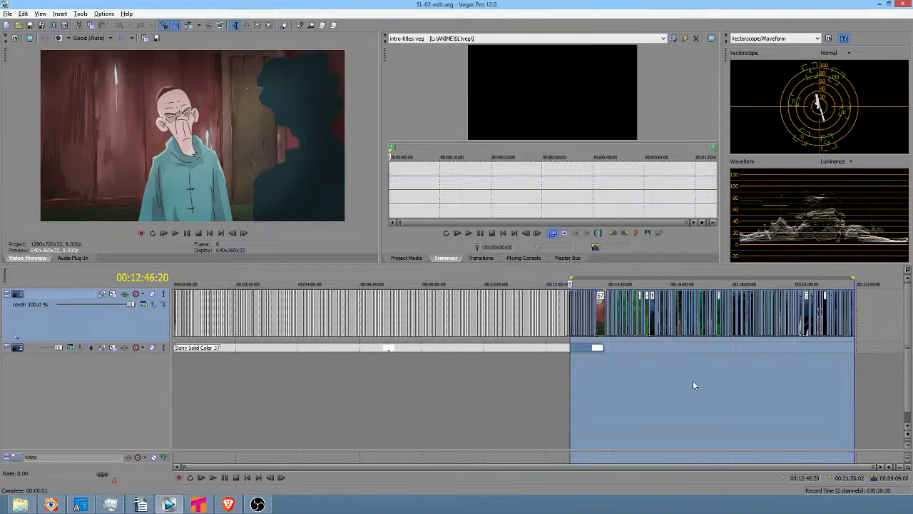
Reopen the recent project story and characters.veg and preview its frame at 00:01:21:06
click(7, 15)
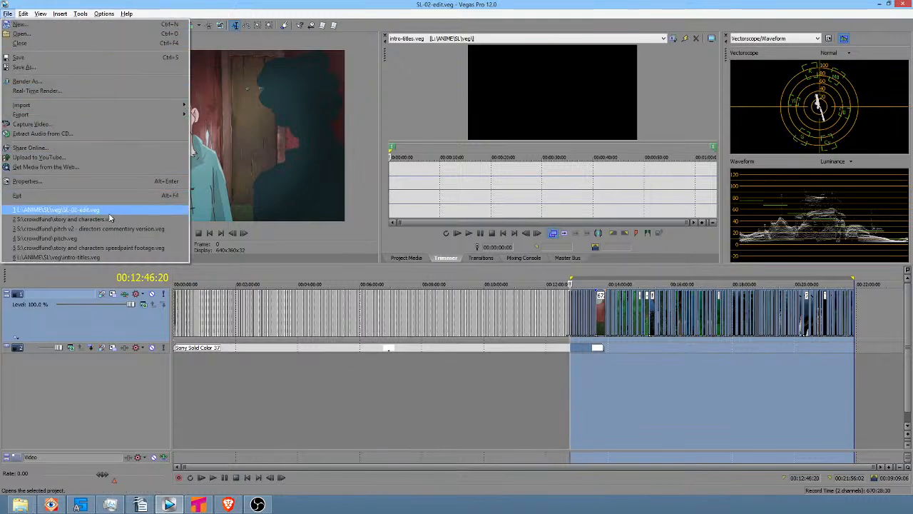
click(111, 220)
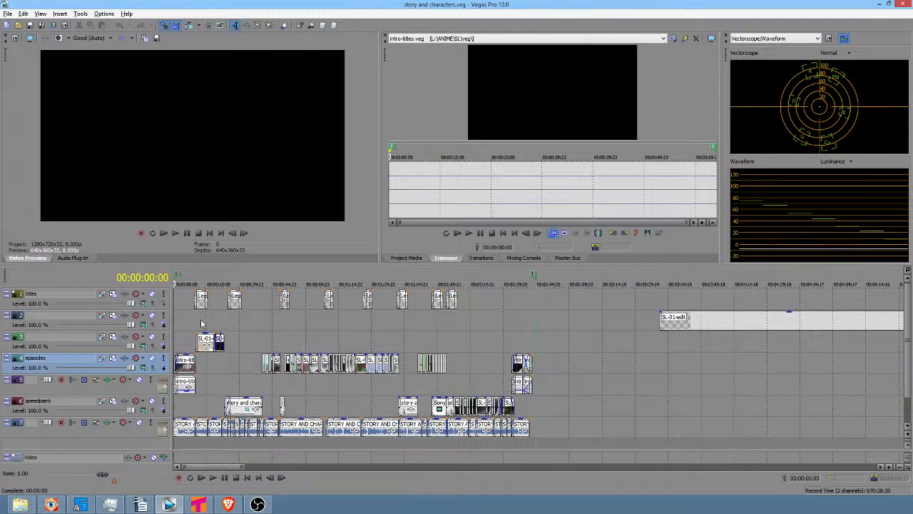
drag(208, 324, 378, 326)
click(351, 328)
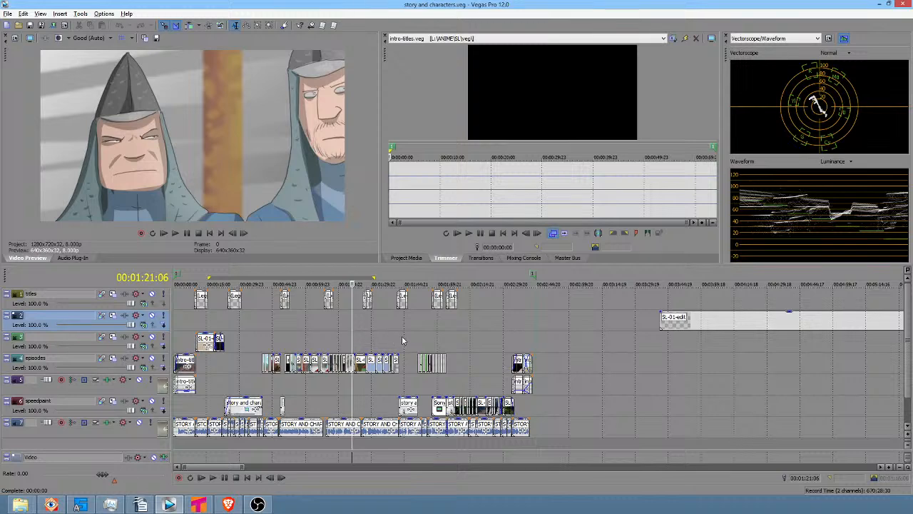
Open the source project SL-01-edit.veg for editing from the long SL-01-edit event on track 2
scroll(402, 340, down, 3)
click(545, 323)
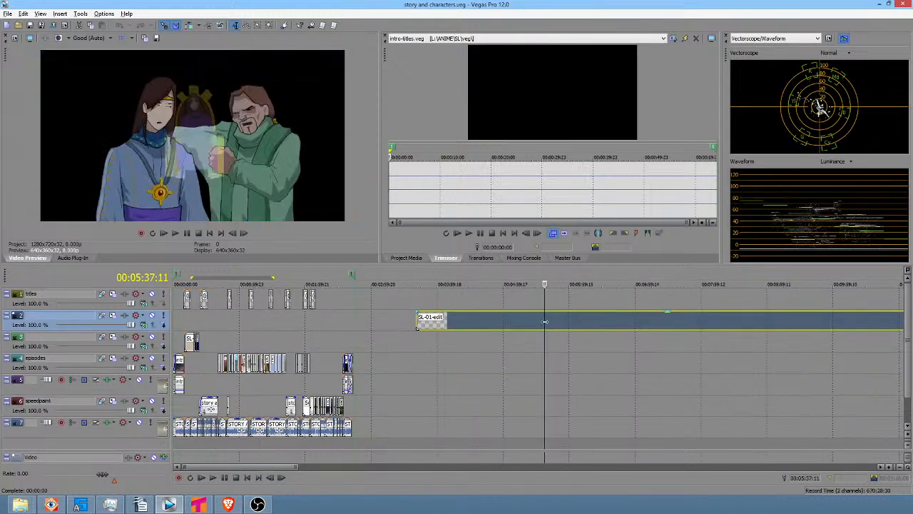
right_click(545, 325)
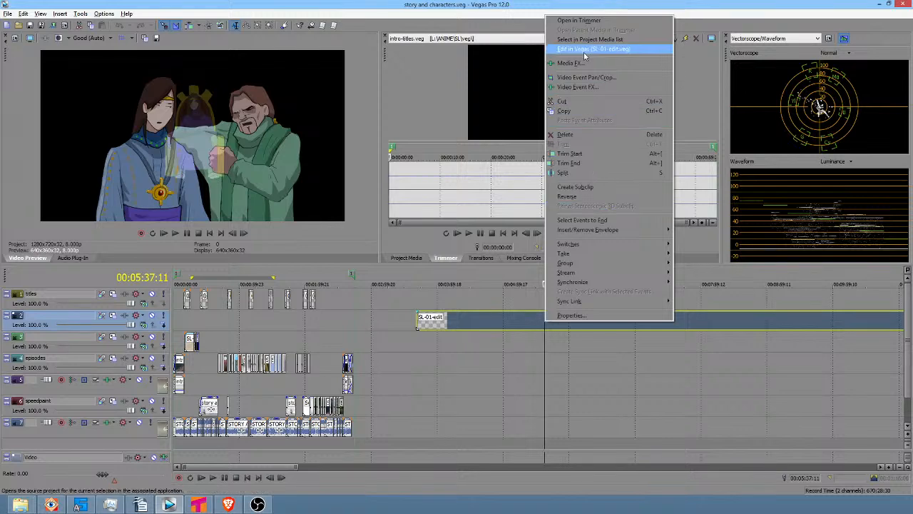
click(476, 321)
scroll(471, 292, down, 5)
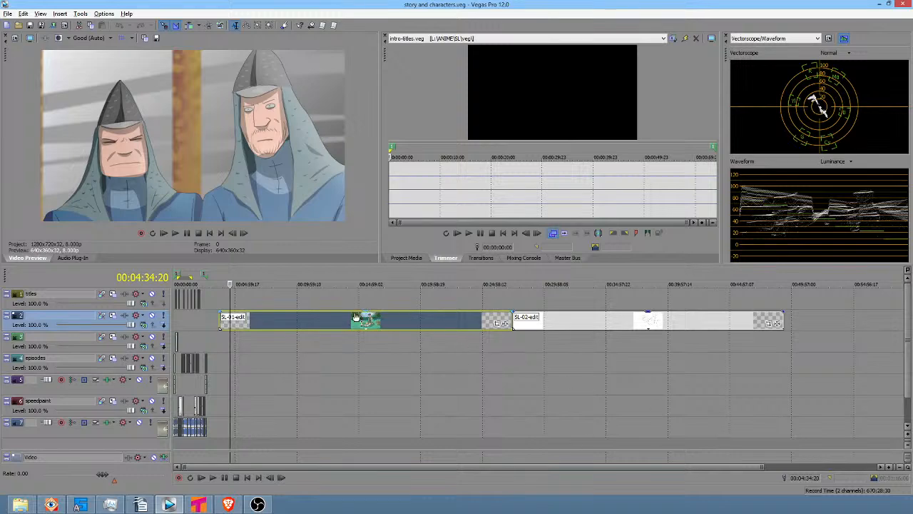
right_click(345, 316)
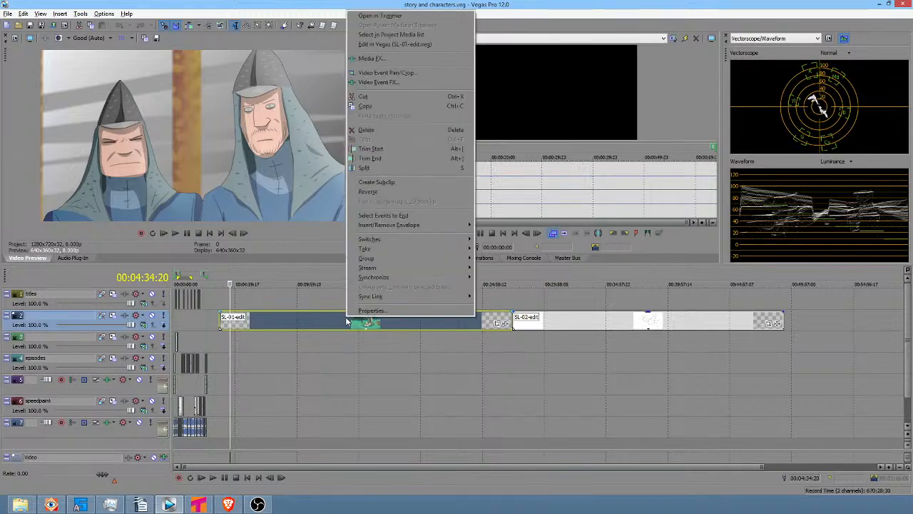
click(367, 46)
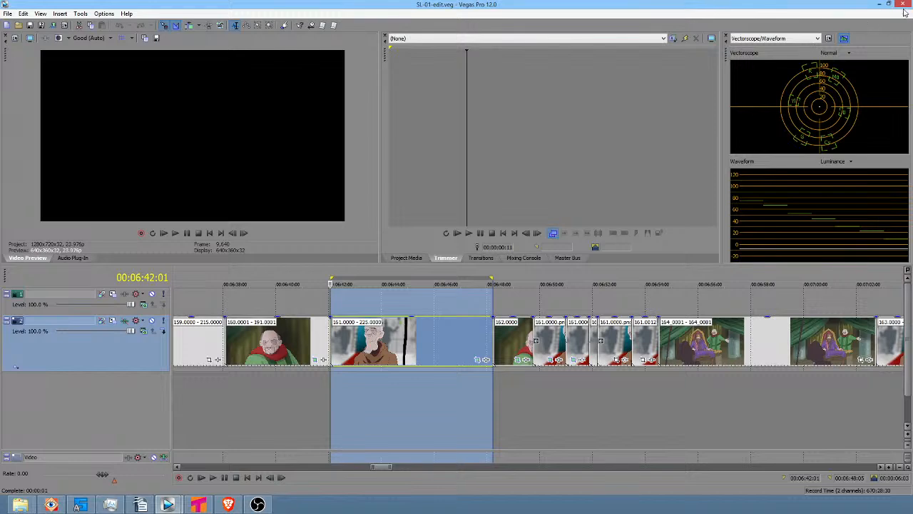
Close the SL-01-edit.veg project and preview the story and characters edit at 00:00:52:22
click(904, 6)
click(187, 329)
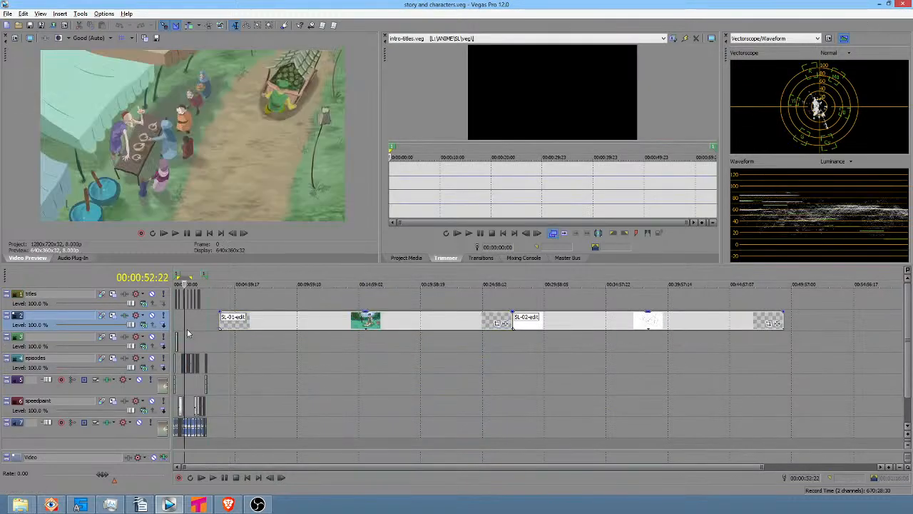
scroll(191, 331, up, 2)
scroll(191, 331, up, 5)
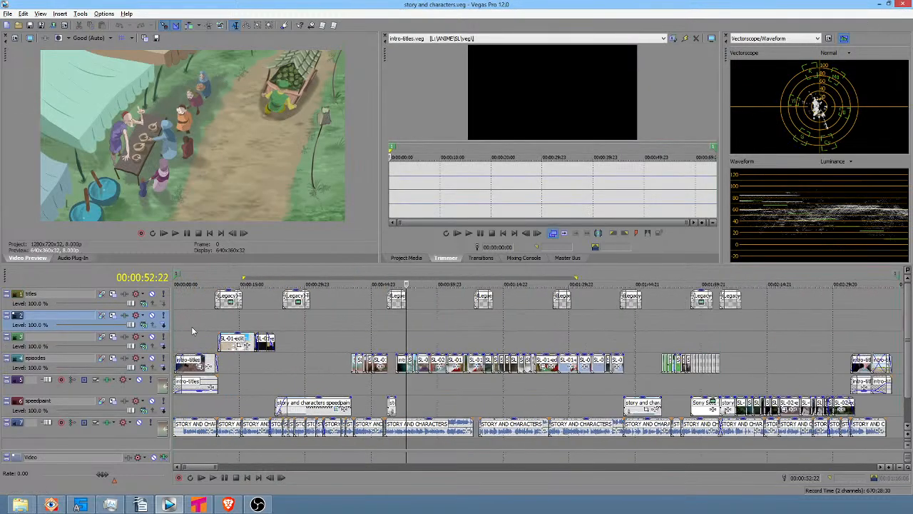
Mark the range from 00:00:59:06 to 00:01:01:03 and preview the SL-02-edit event on the episodes track at 00:01:00:05
click(441, 344)
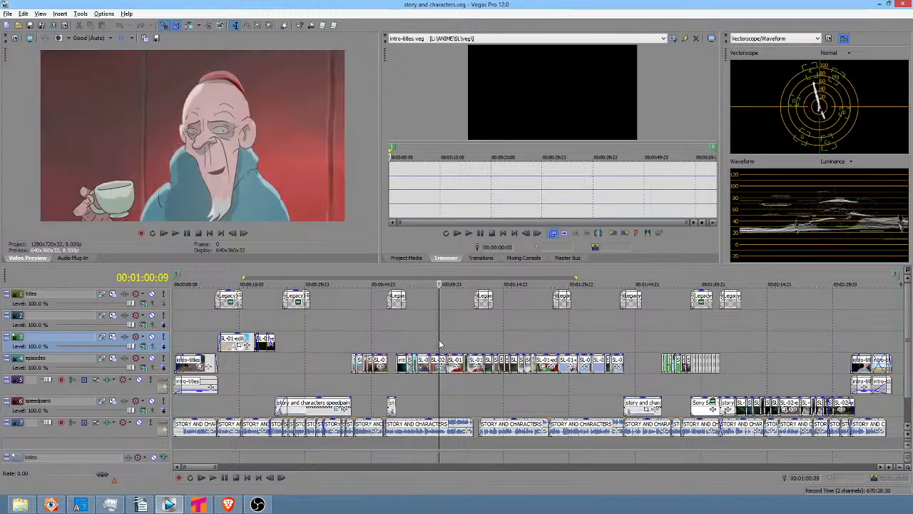
scroll(443, 337, up, 3)
drag(505, 341, 552, 341)
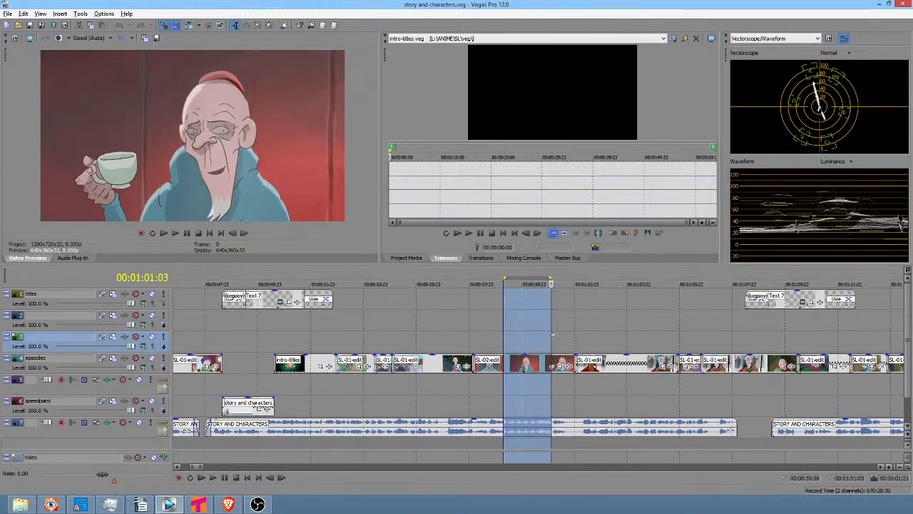
click(528, 370)
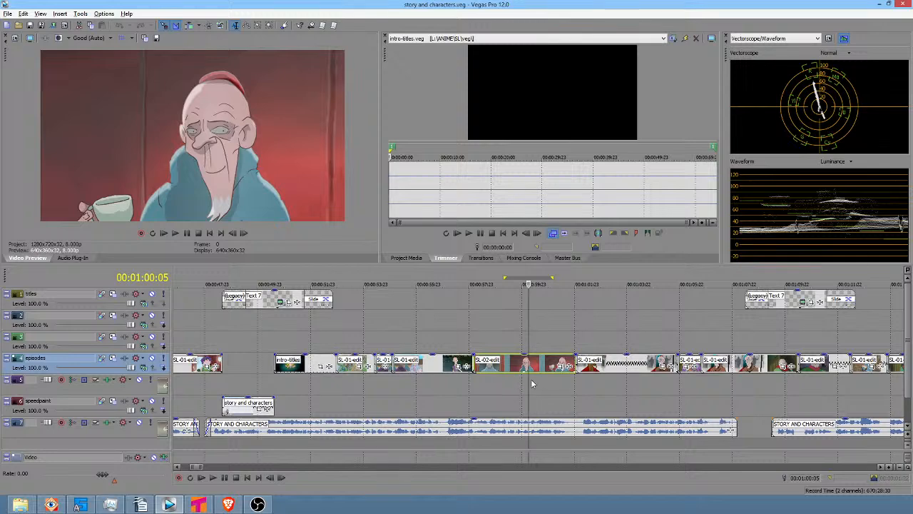
Mark the run of episode clips ending at 00:01:06:09 and preview the frame there
scroll(528, 390, down, 3)
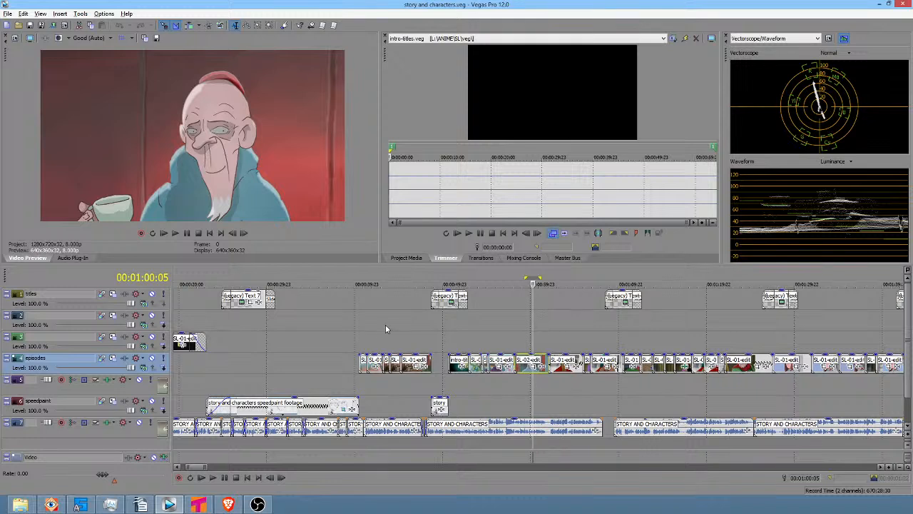
drag(377, 328, 589, 346)
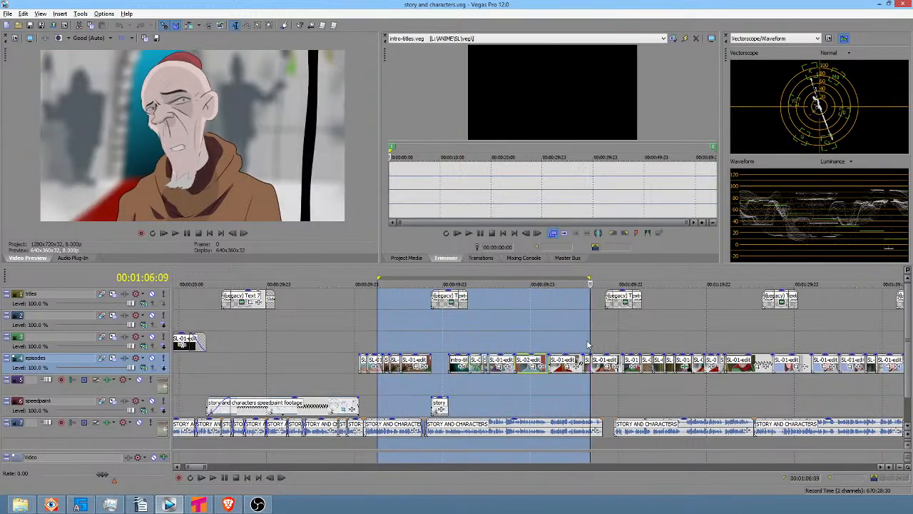
click(589, 346)
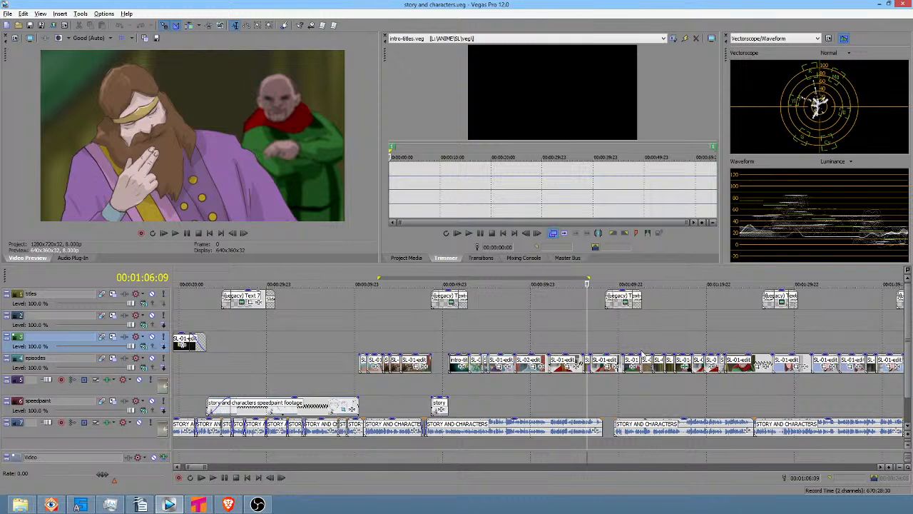
Mark the episode clips from 00:01:15:22 to 00:01:23:10
scroll(635, 328, down, 5)
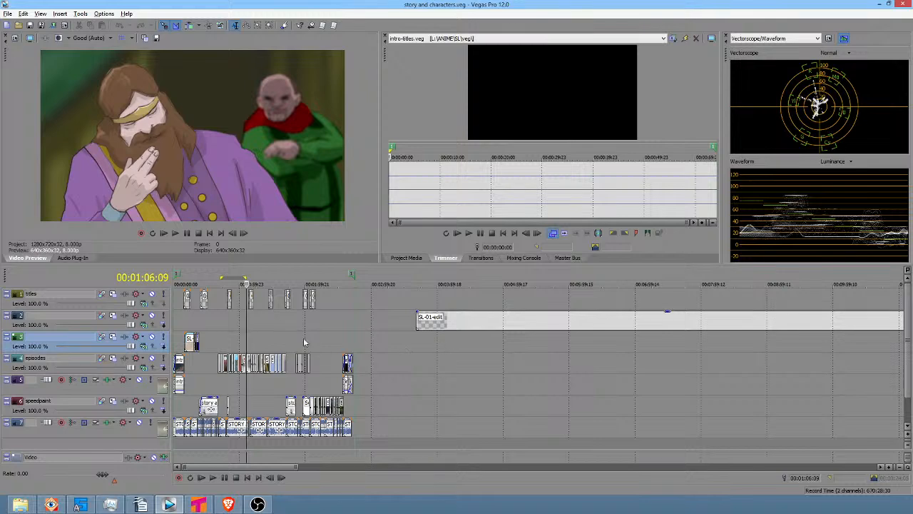
click(260, 331)
scroll(274, 340, up, 5)
scroll(274, 340, up, 2)
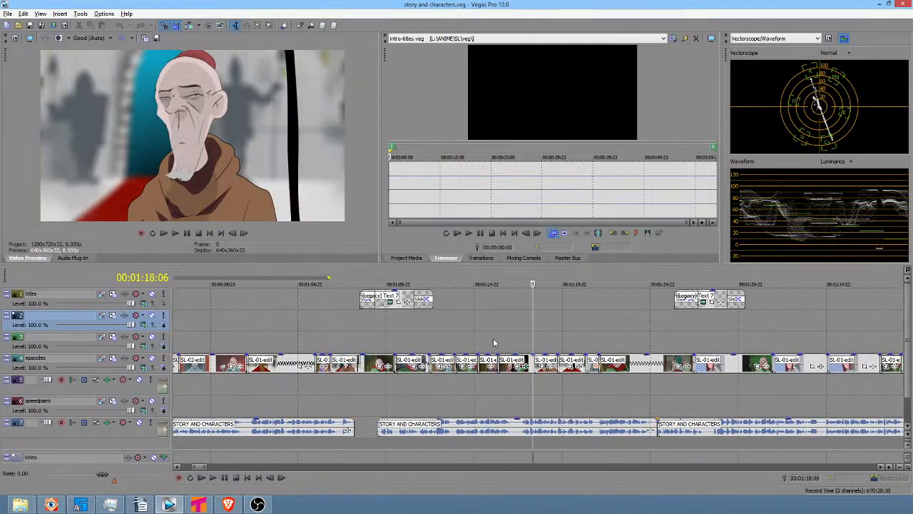
drag(492, 344, 623, 345)
Select the long SL-01-edit event on track 2 and mark its part from 00:04:15:09 to 00:05:25:09
scroll(639, 347, down, 6)
scroll(639, 347, down, 3)
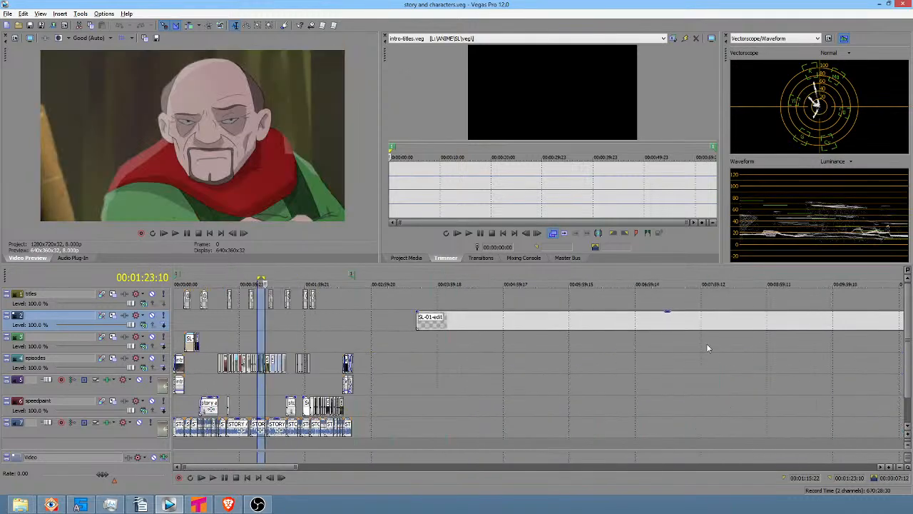
click(520, 345)
drag(499, 348, 550, 321)
right_click(550, 321)
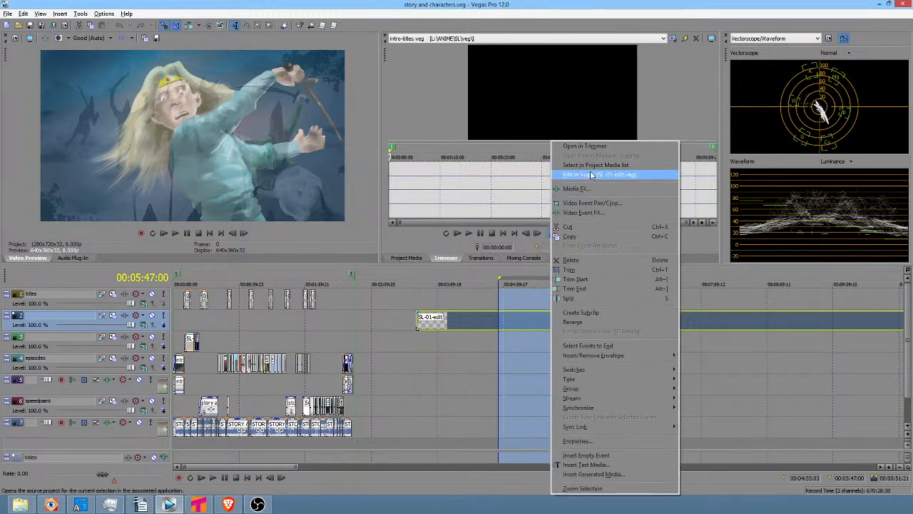
click(519, 320)
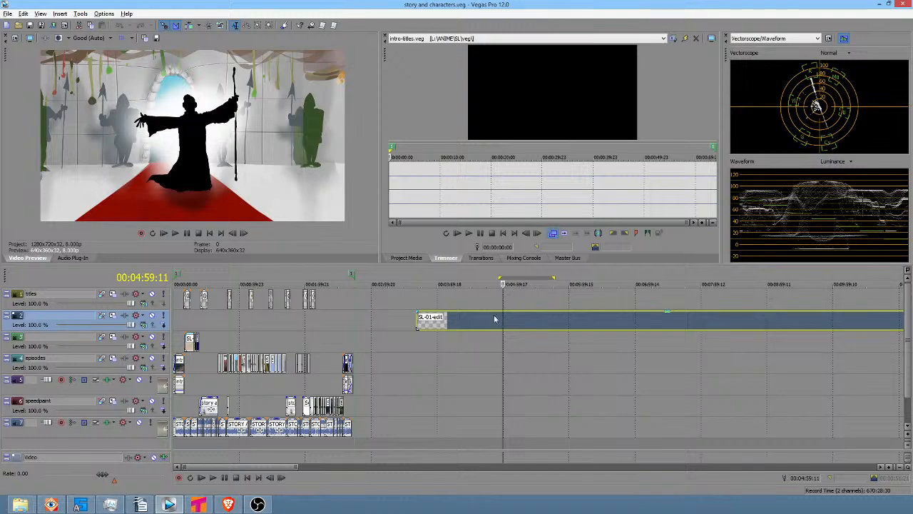
drag(454, 337, 530, 338)
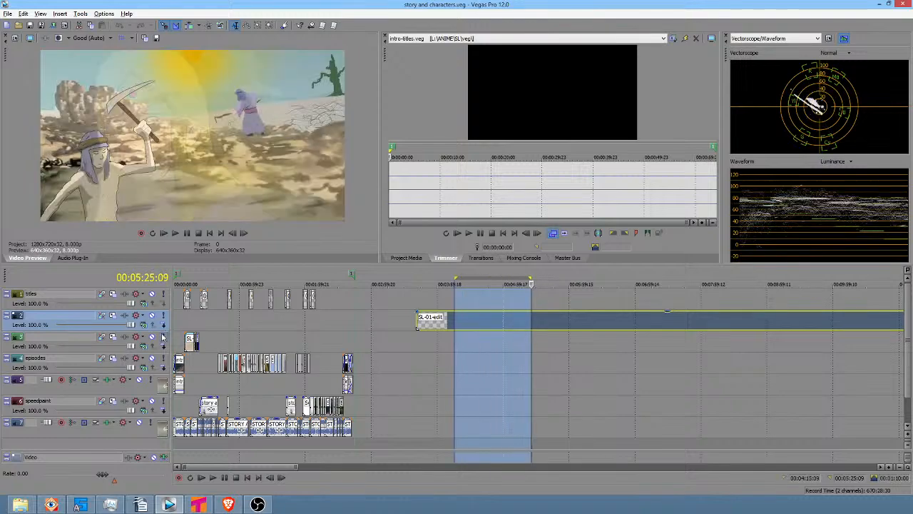
Return to the short clips of the edit and mark the episodes section from 00:00:43:03 to 00:01:24:01
click(185, 327)
scroll(230, 336, up, 4)
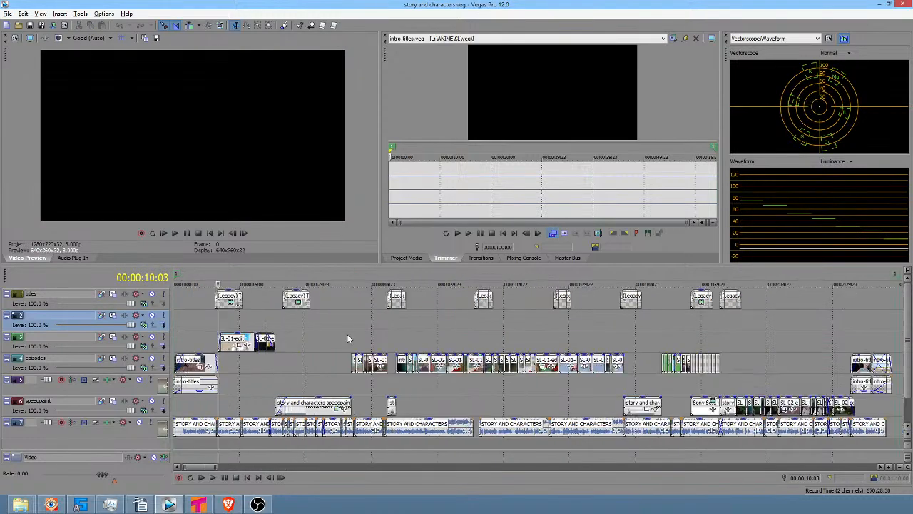
scroll(348, 338, down, 2)
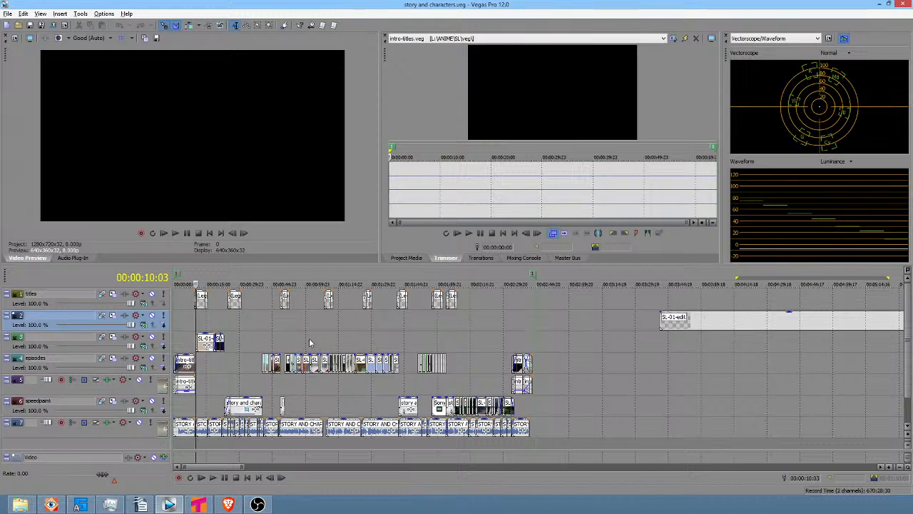
click(309, 343)
scroll(316, 343, up, 4)
drag(367, 346, 727, 341)
scroll(684, 348, down, 5)
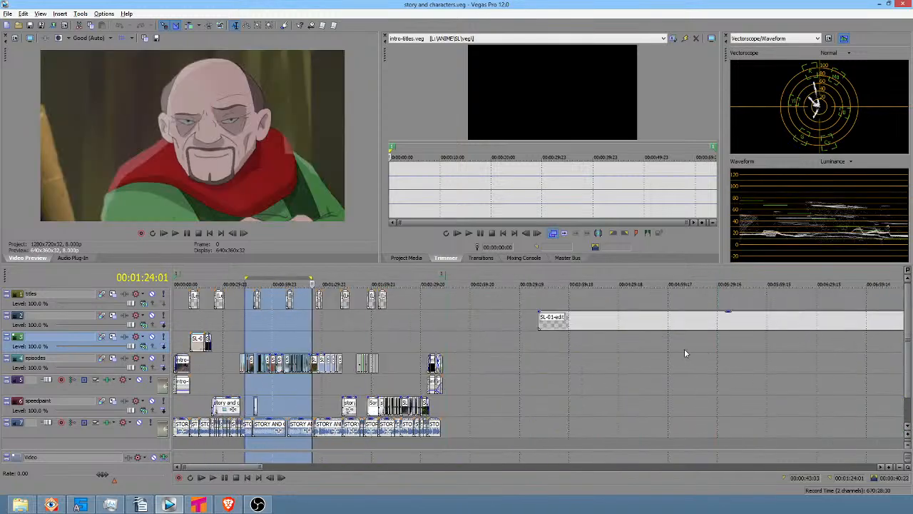
Mark the section starting at 00:00:09:12 around the first track 3 clips and preview the first SL-01-edit event at 00:00:14:21
click(192, 324)
scroll(192, 324, up, 5)
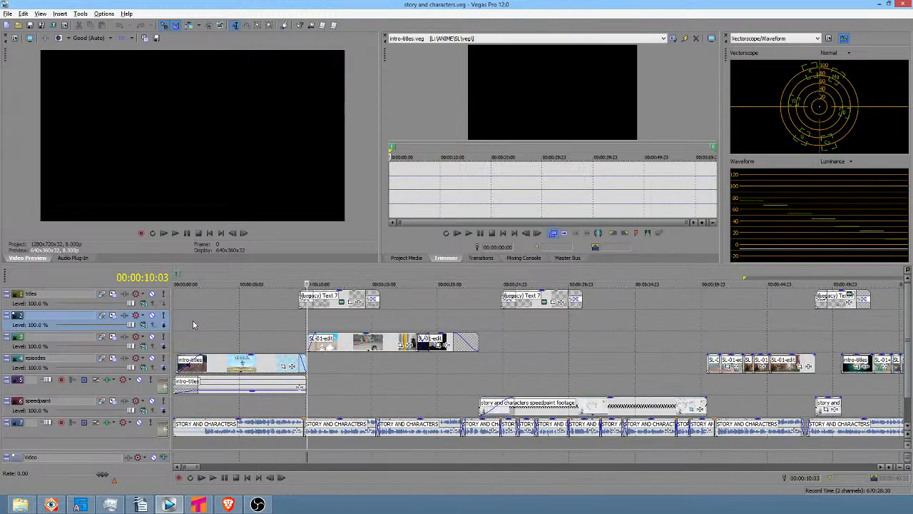
drag(300, 325, 438, 323)
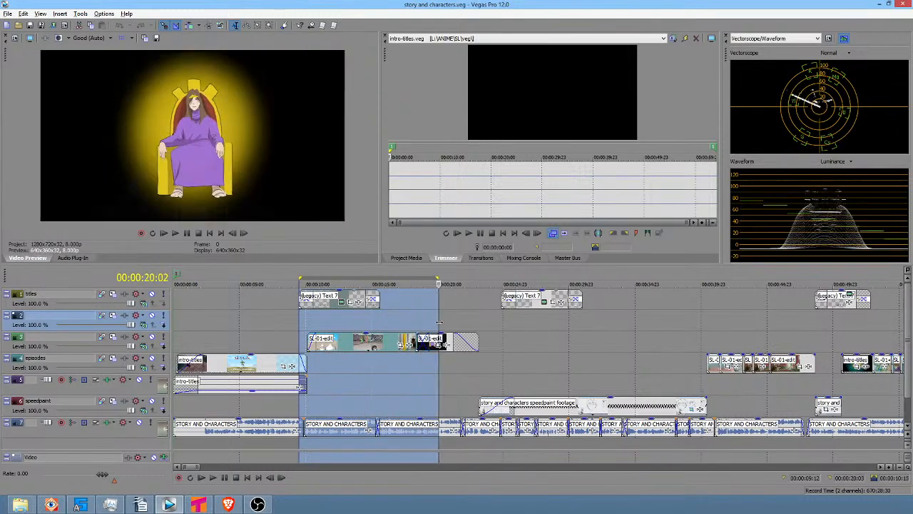
click(384, 344)
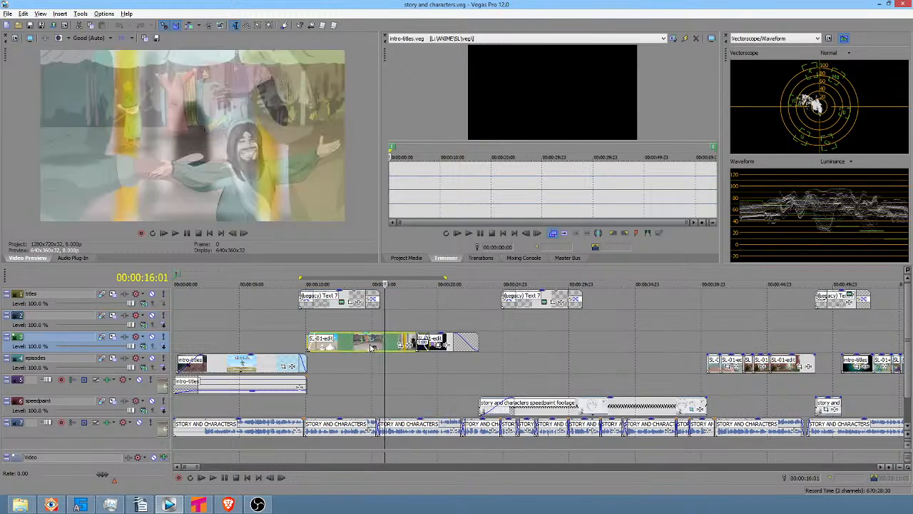
click(370, 346)
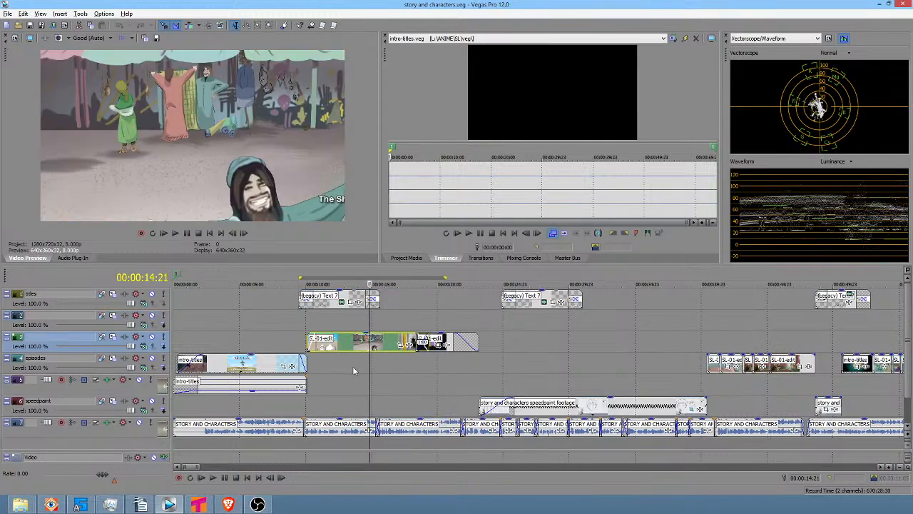
Mark the episode clips from 00:00:40:10 to 00:01:35:20, then only the part from 00:01:19:16 to 00:01:26:07
scroll(296, 327, down, 5)
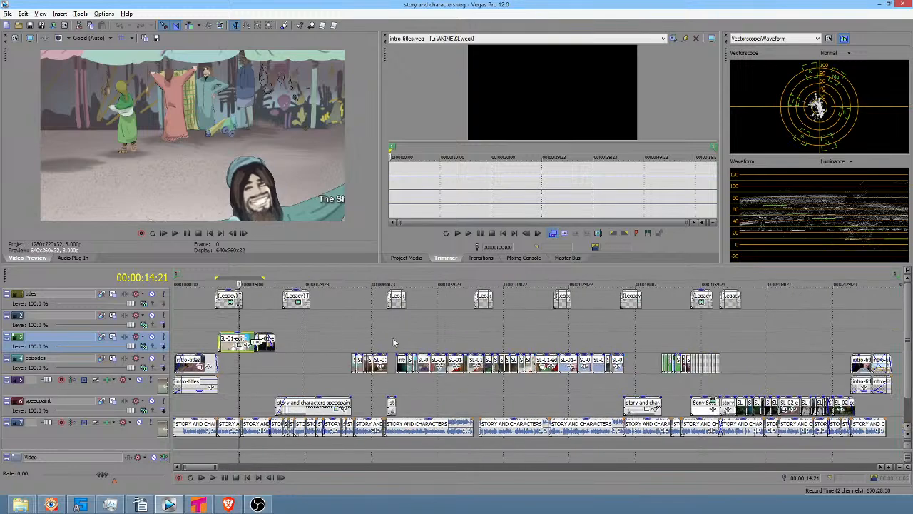
drag(351, 344, 596, 341)
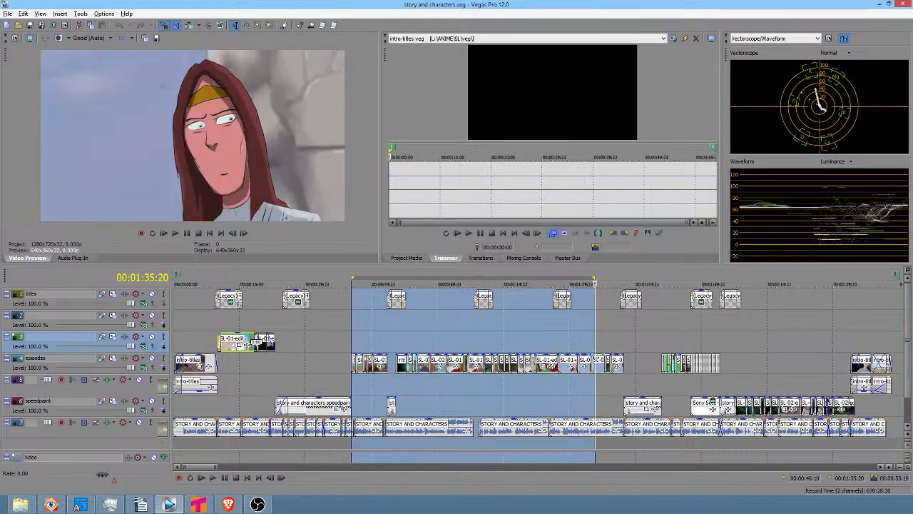
click(532, 339)
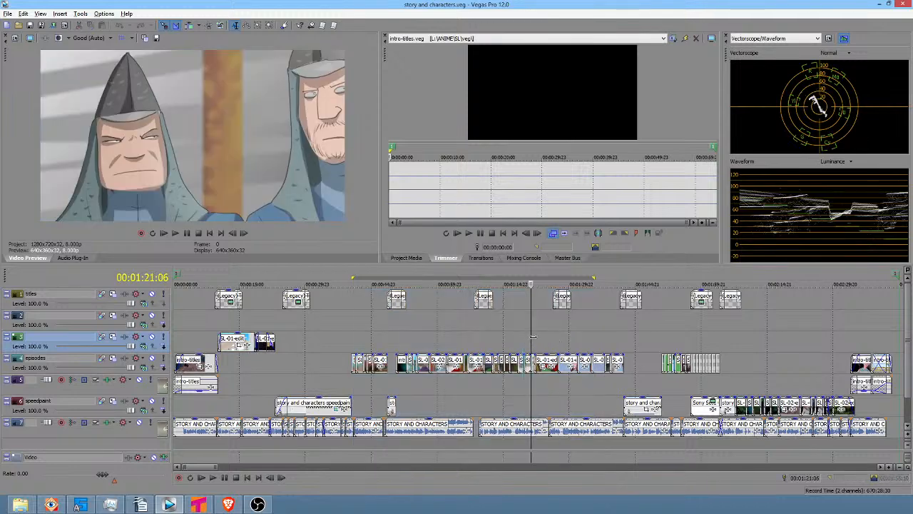
drag(526, 340, 553, 343)
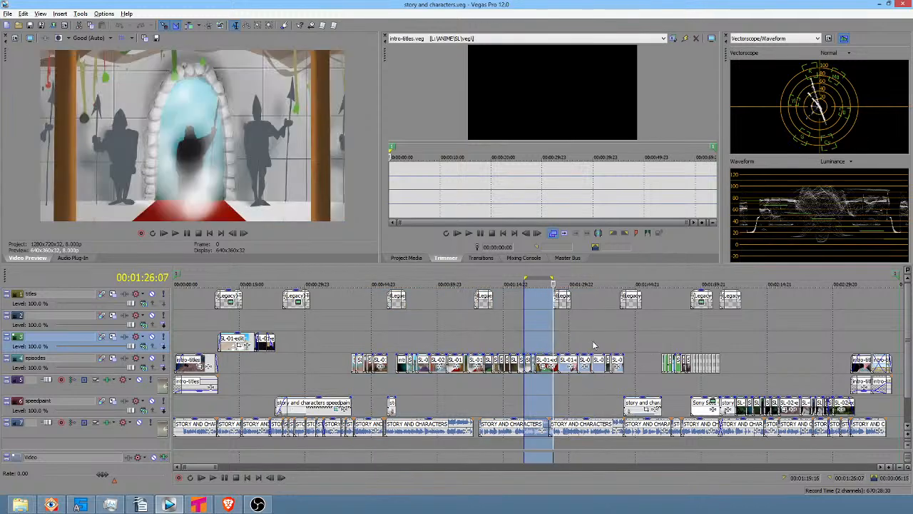
Step through the first green clips on the episodes track from 00:01:50:23 to 00:01:51:11
scroll(501, 344, right, 5)
click(467, 339)
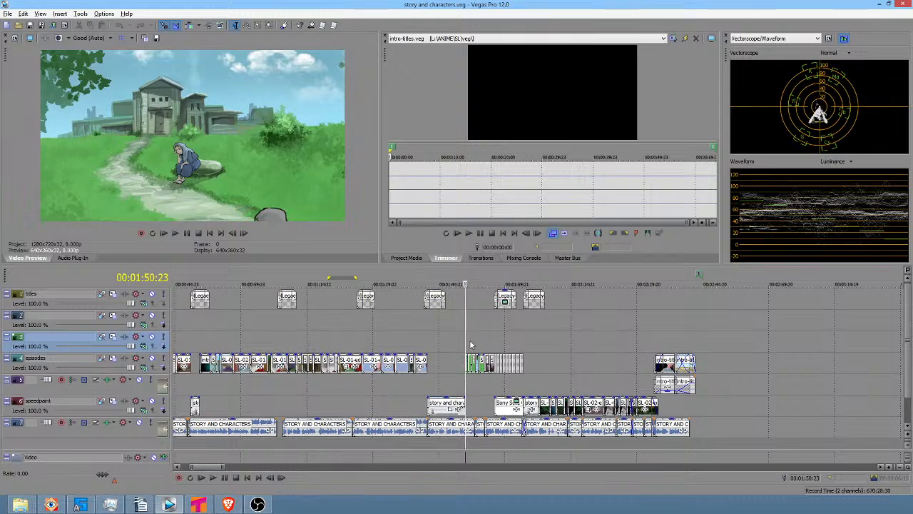
key(Right)
key(Right)
key(Right)
key(Up)
key(Up)
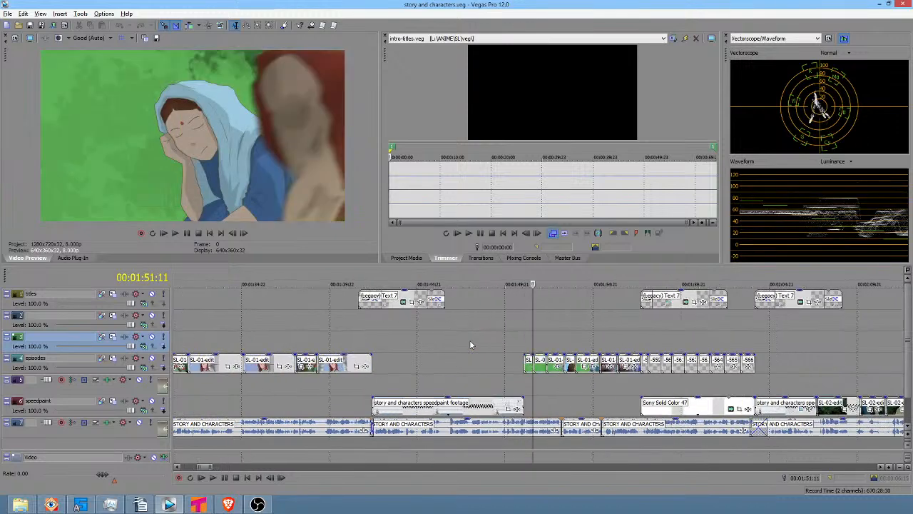
Mark the section running from the green clips into the storyboard images, 00:01:52:00 to 00:01:59:16
scroll(470, 345, up, 1)
drag(547, 340, 750, 336)
scroll(714, 339, down, 3)
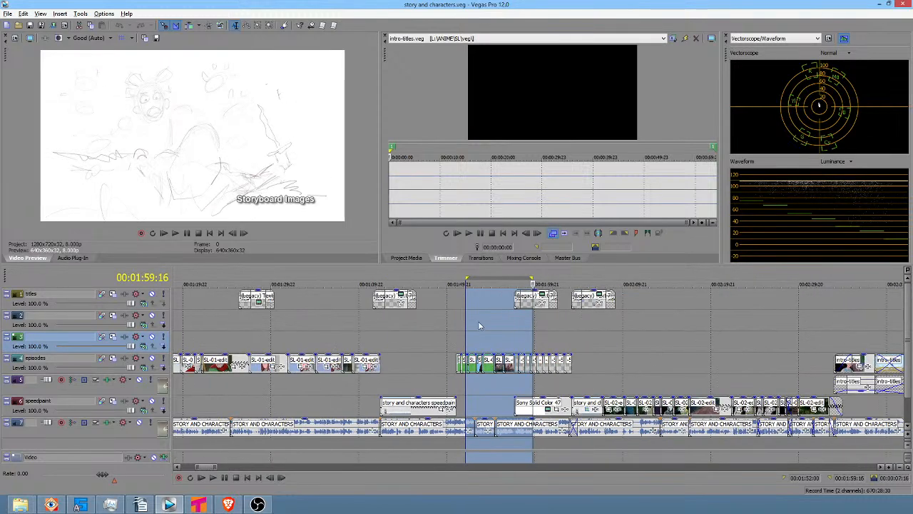
Mark the range from 00:01:53:06 to 00:02:18:16 and preview the SL-02-edit event on the speedpaint track at 00:02:22:23
drag(477, 326, 702, 328)
scroll(765, 342, up, 4)
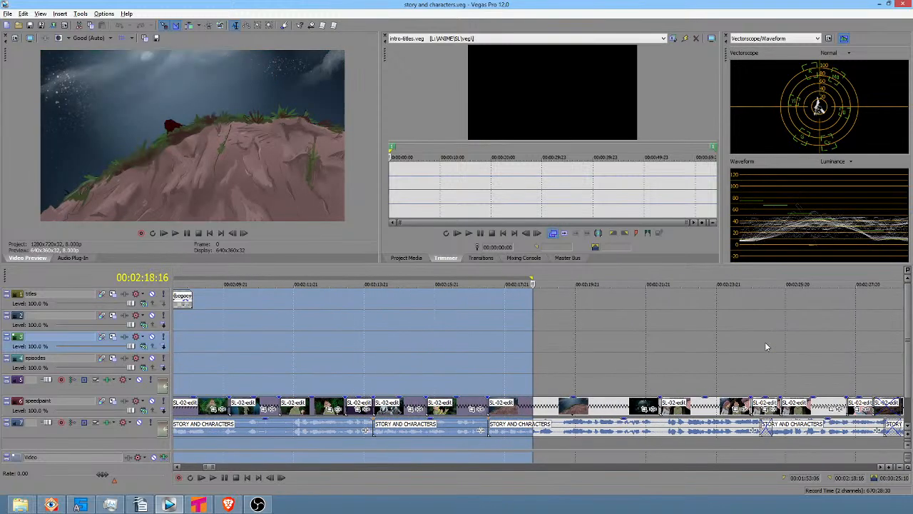
click(685, 408)
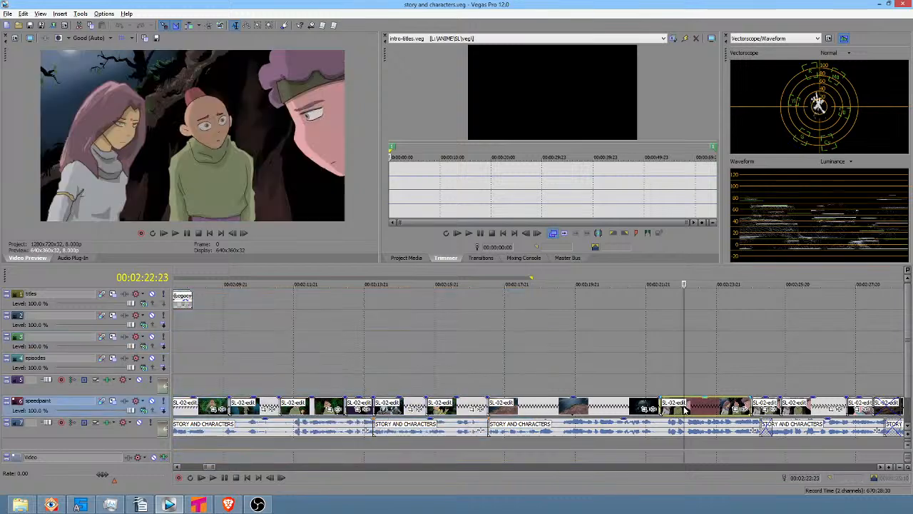
Preview the cliff jump in the long SL-02-edit event on the speedpaint track, marking the range 00:02:18:03 to 00:02:19:17
right_click(684, 409)
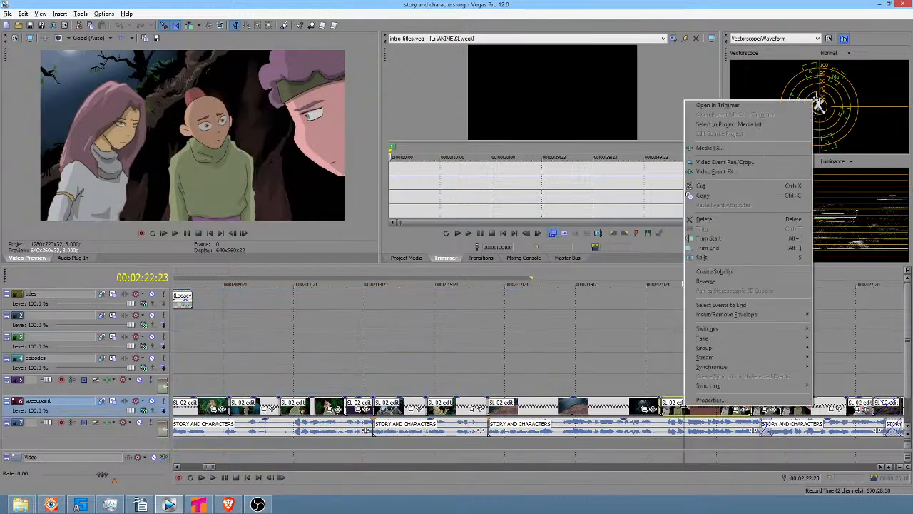
click(518, 380)
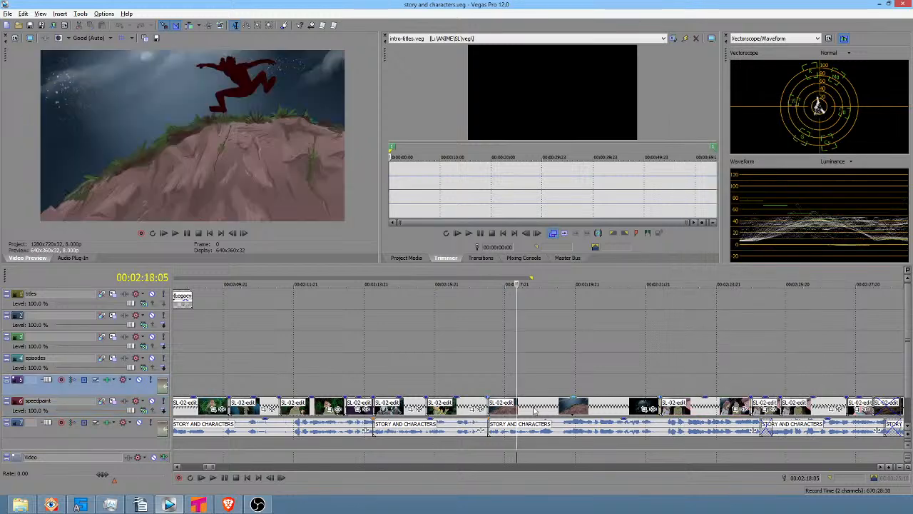
click(541, 408)
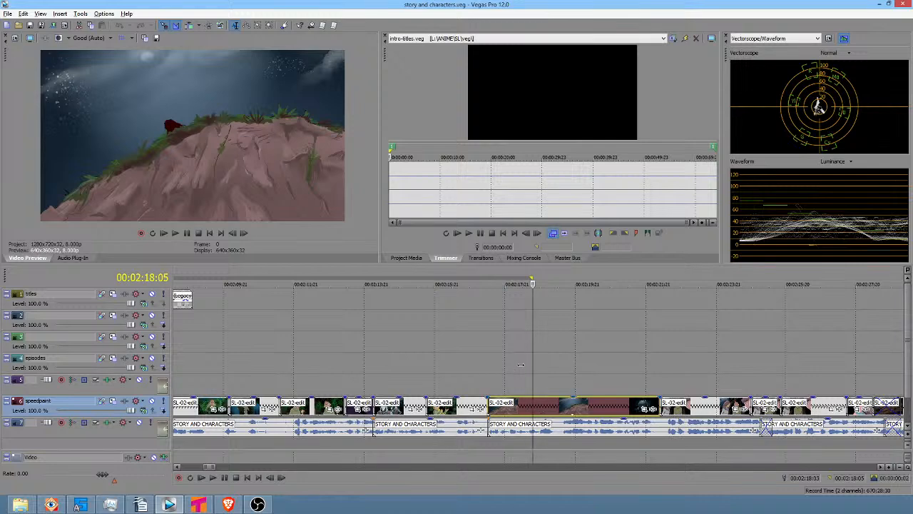
drag(516, 365, 568, 374)
scroll(542, 384, down, 4)
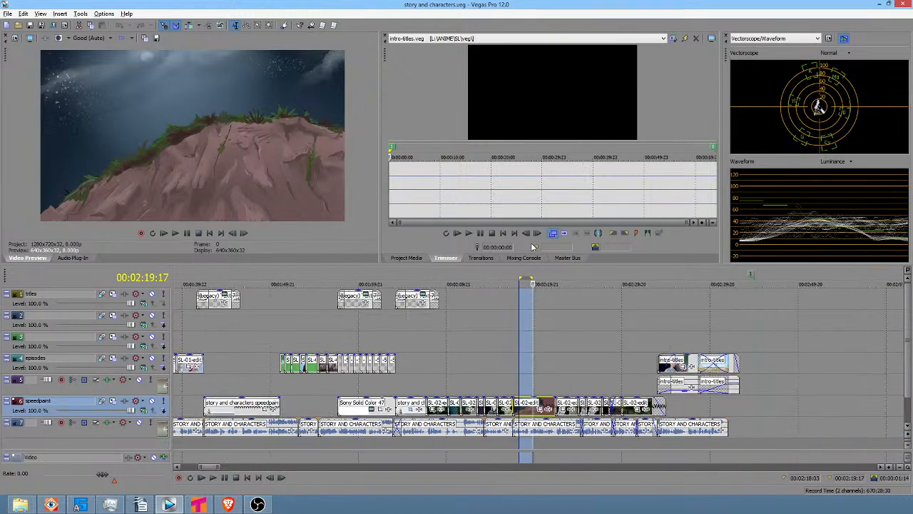
Mark the range from 00:01:58:18 to 00:02:18:01, then only the green episode clips from 00:01:52:05 to 00:01:53:06
drag(347, 326, 519, 334)
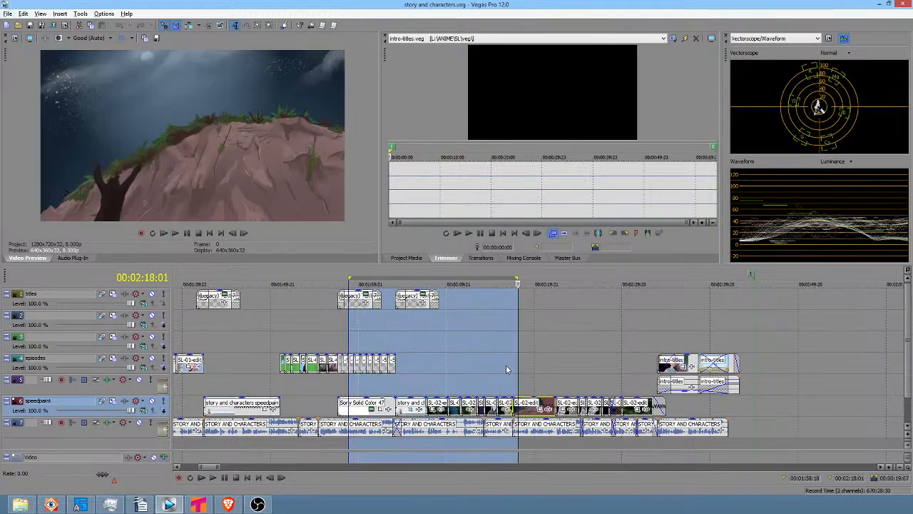
drag(292, 340, 301, 340)
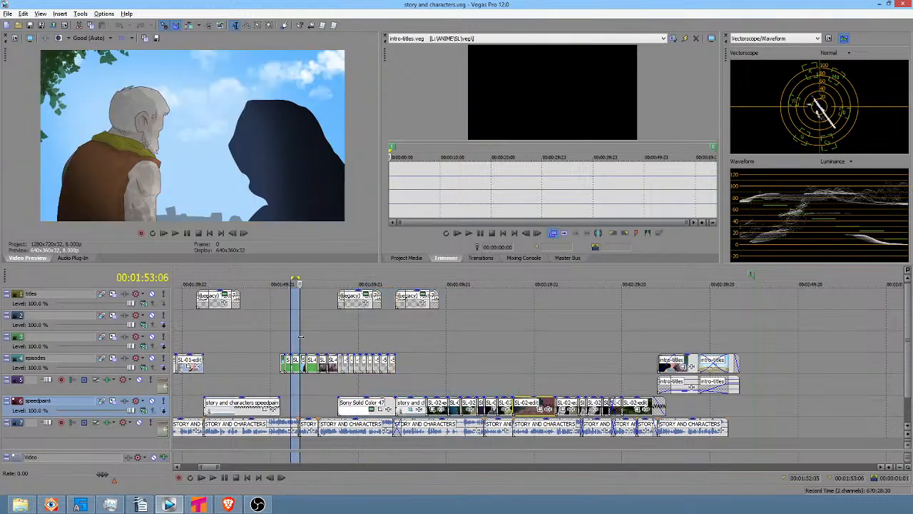
scroll(306, 339, up, 3)
scroll(452, 339, down, 1)
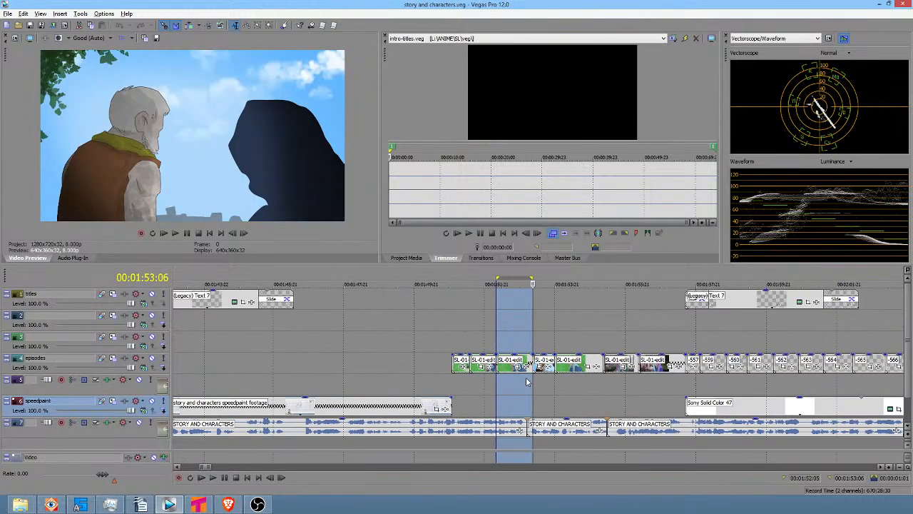
scroll(510, 361, down, 2)
scroll(601, 331, down, 1)
scroll(602, 332, right, 2)
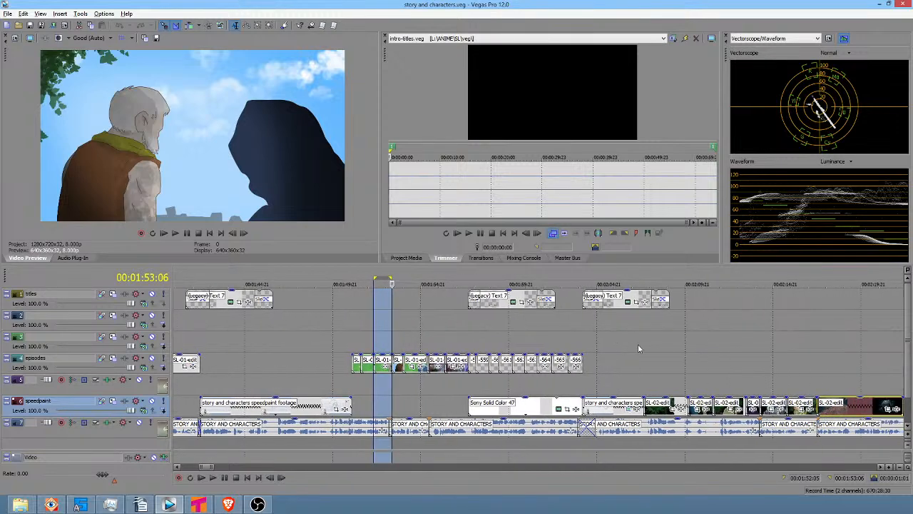
Mark the SL-02-edit clips from 00:02:08:08 to 00:02:16:17 and preview the following cliff-jump event at 00:02:18:09
drag(637, 346, 805, 364)
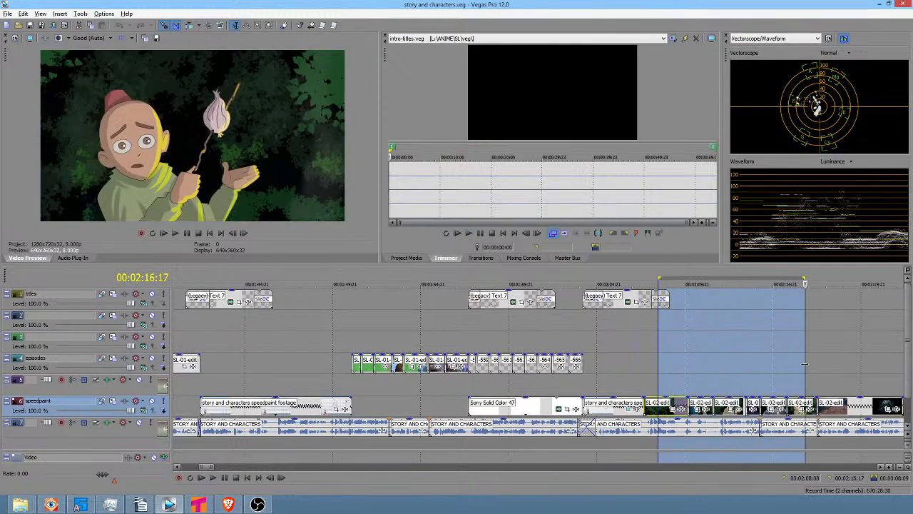
click(835, 409)
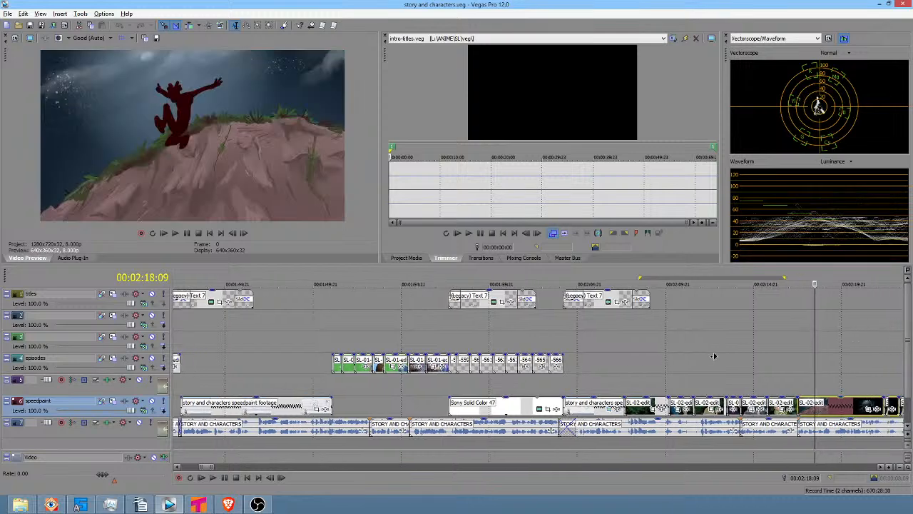
scroll(719, 360, right, 3)
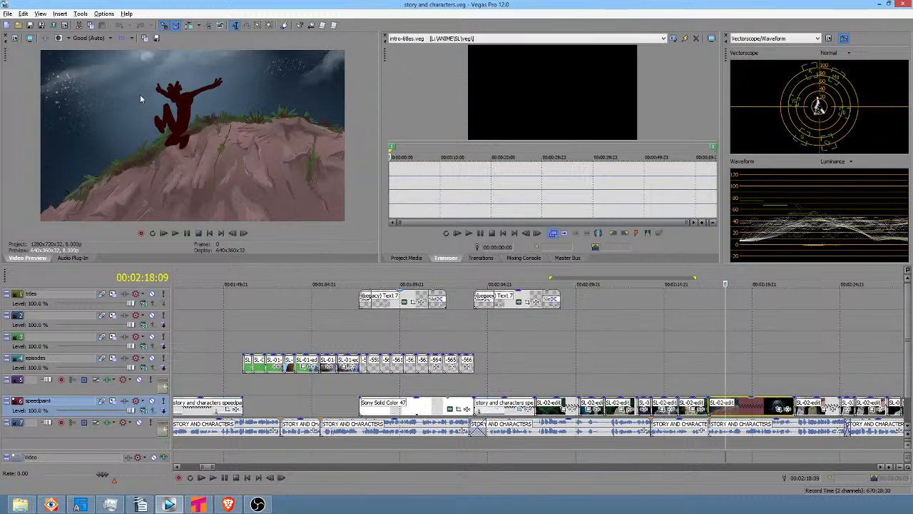
Open the recent project SL-02-edit.veg and mark its closing scenes from 00:13:57:00 to 00:21:56:02
click(7, 13)
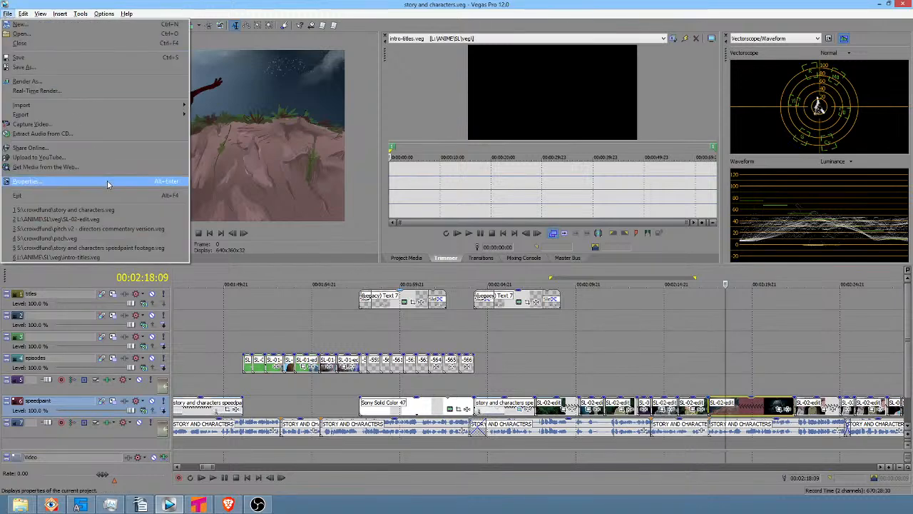
click(107, 222)
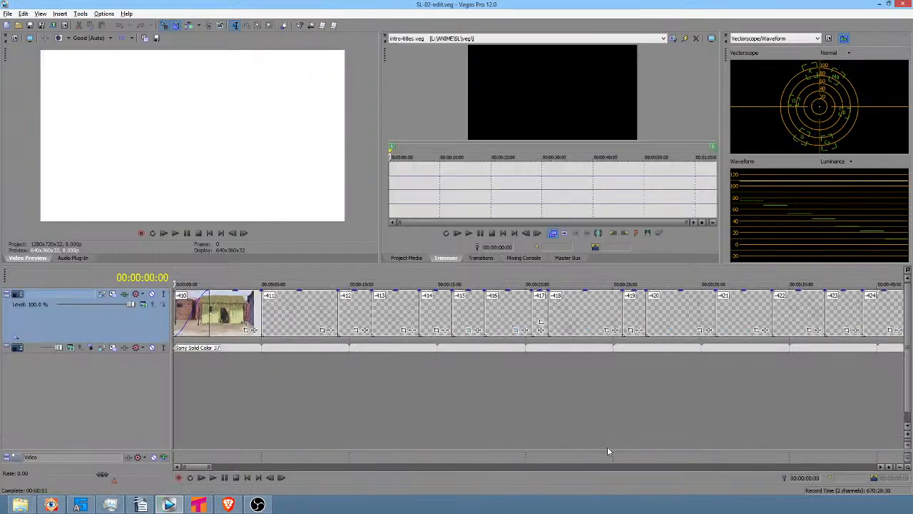
scroll(541, 434, down, 10)
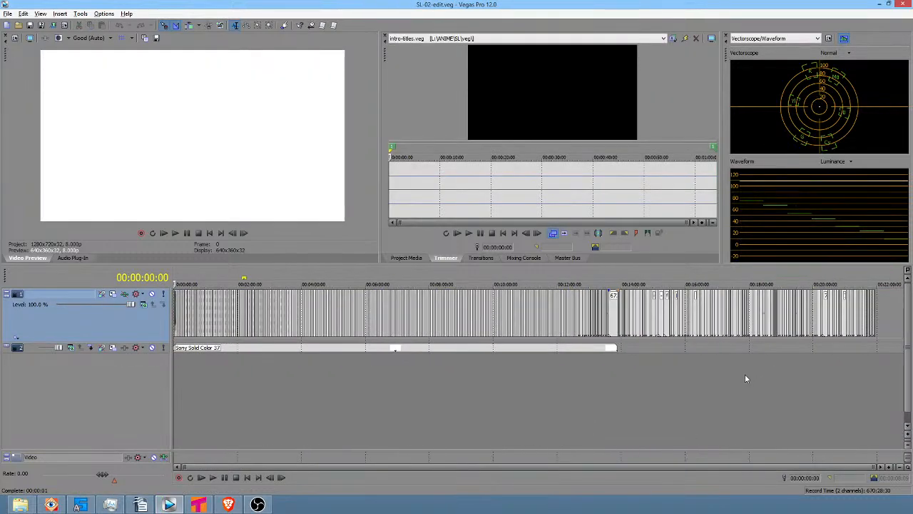
drag(621, 362, 876, 359)
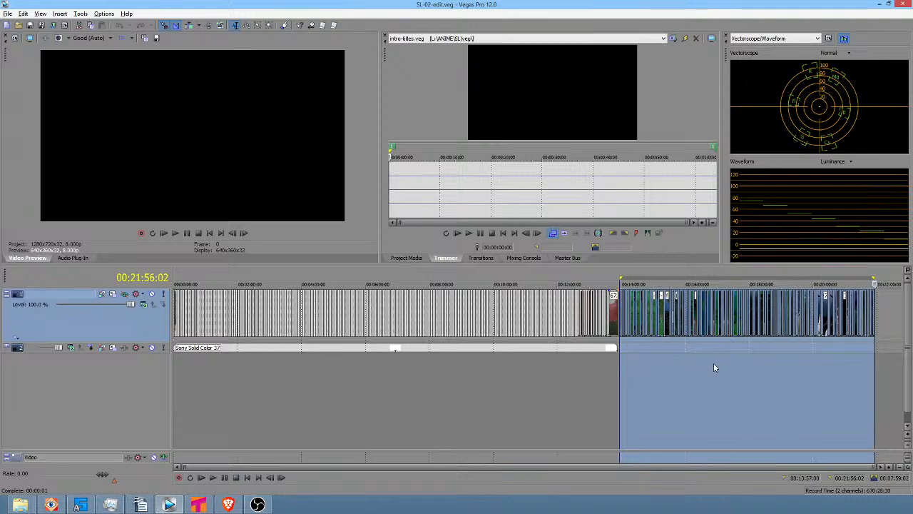
Preview the shots between 00:17:40:19 and 00:17:47:09, then mark the range from 00:14:34:17 to 00:21:41:18
click(742, 346)
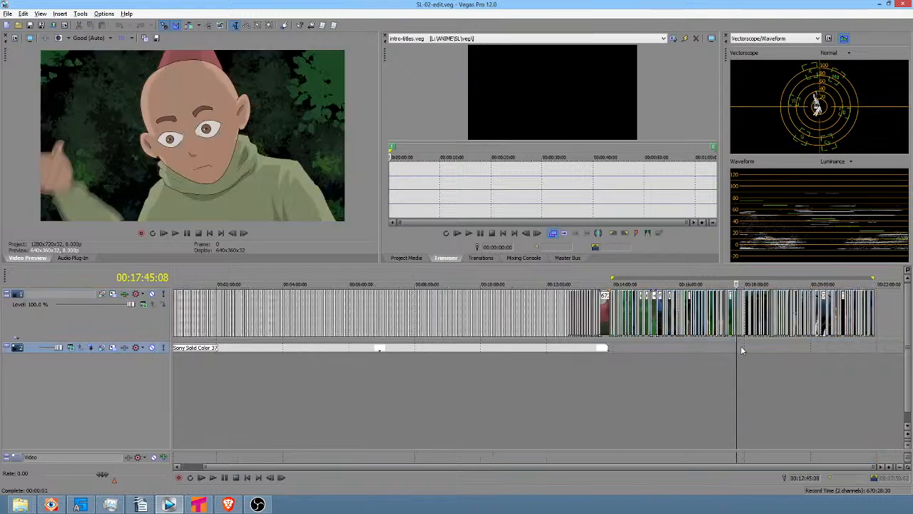
scroll(741, 349, up, 5)
double_click(528, 319)
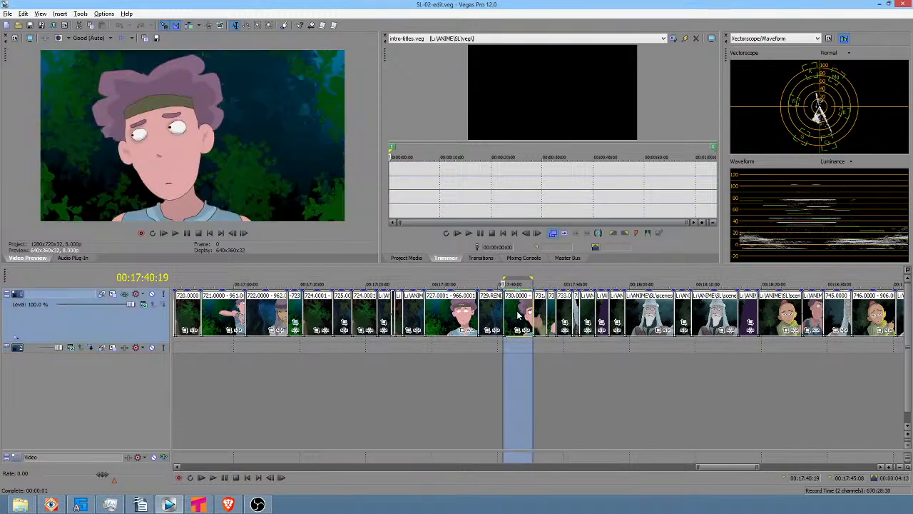
click(549, 372)
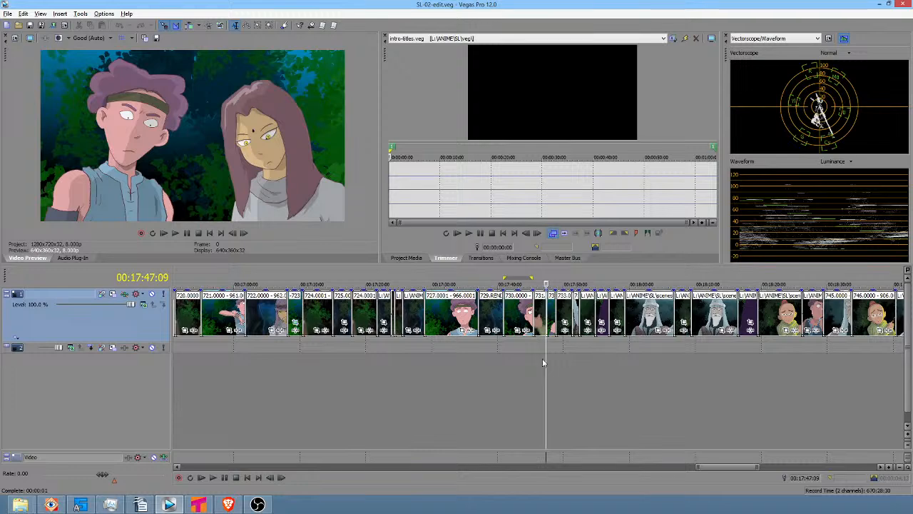
scroll(695, 359, down, 6)
drag(866, 353, 640, 359)
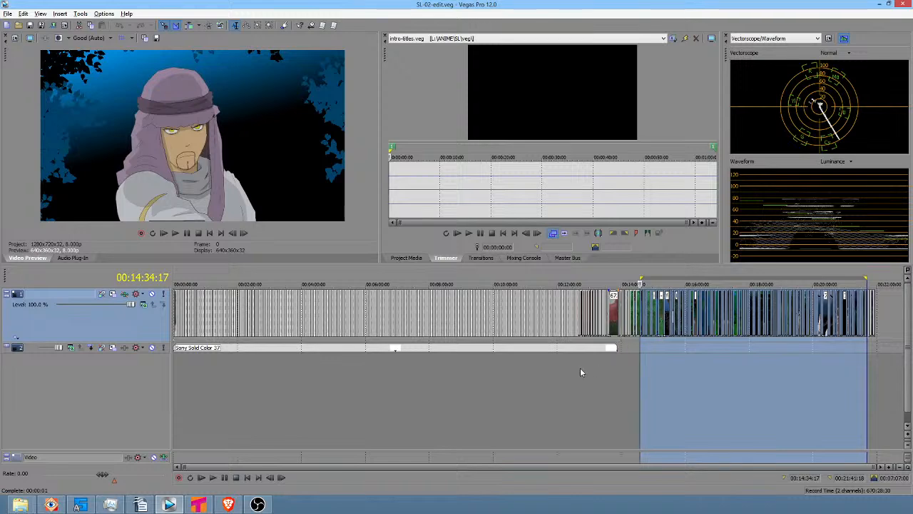
Create a region spanning 00:12:39:01 to 00:21:56:02 and reselect its full range
drag(580, 367, 879, 378)
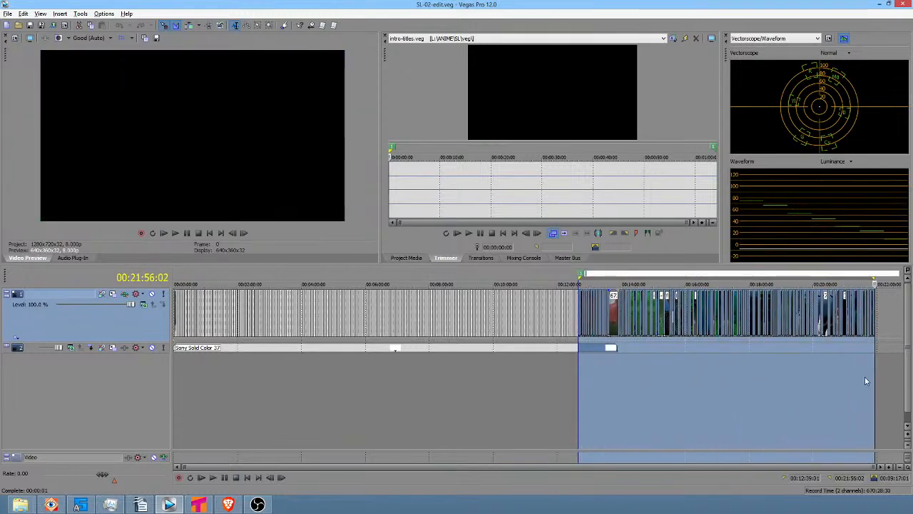
click(624, 366)
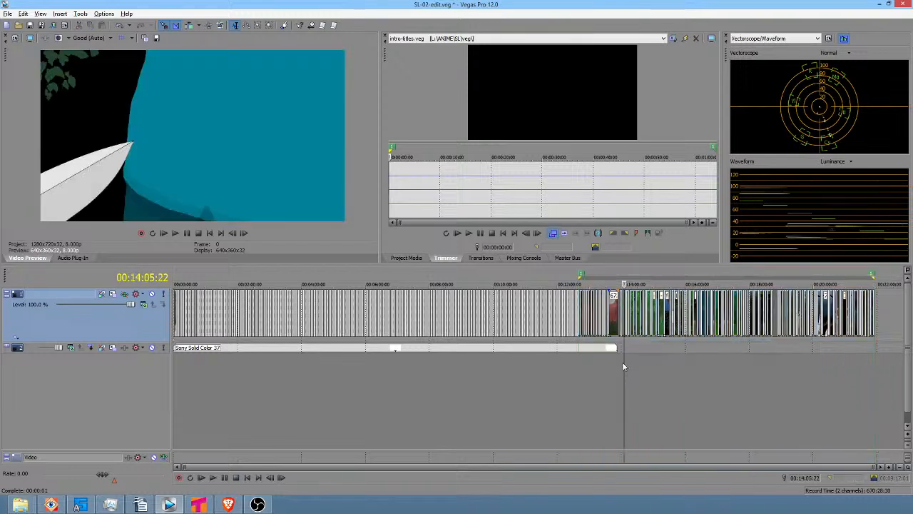
double_click(583, 273)
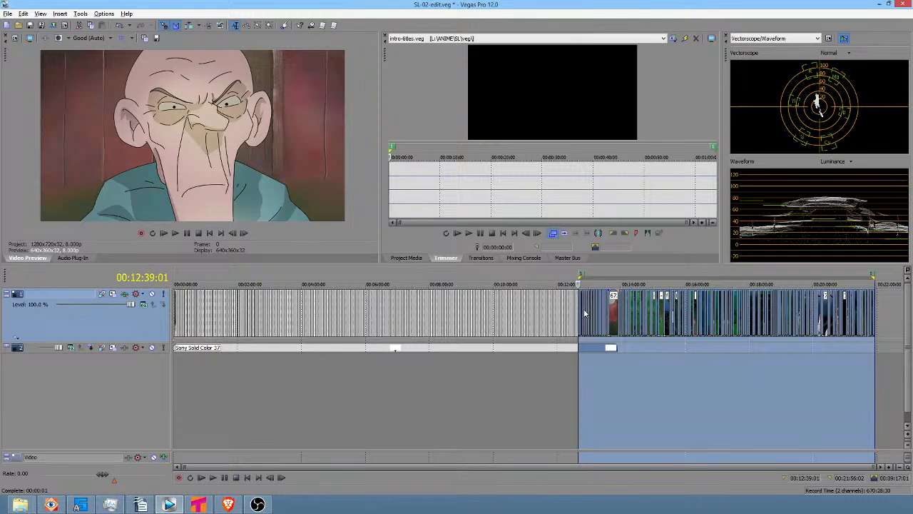
Reopen the recent project story and characters.veg, discarding the changes to SL-02-edit.veg
click(9, 14)
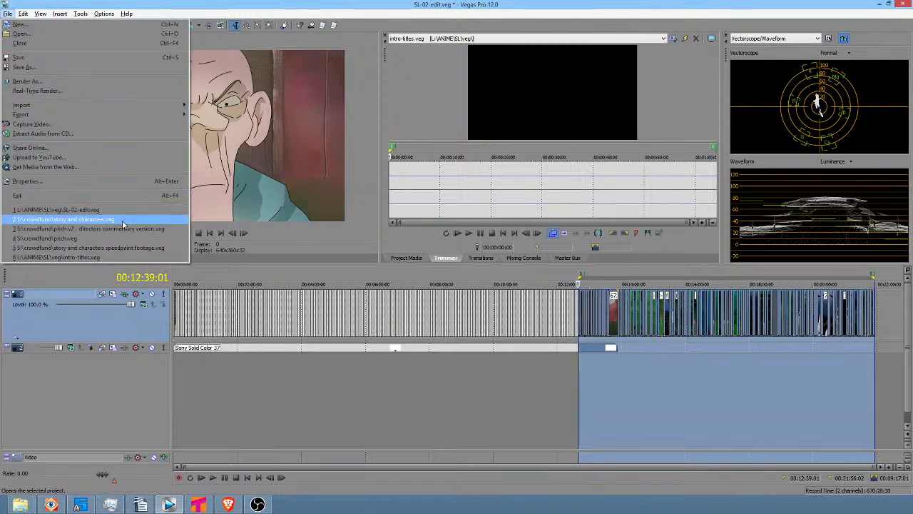
click(123, 223)
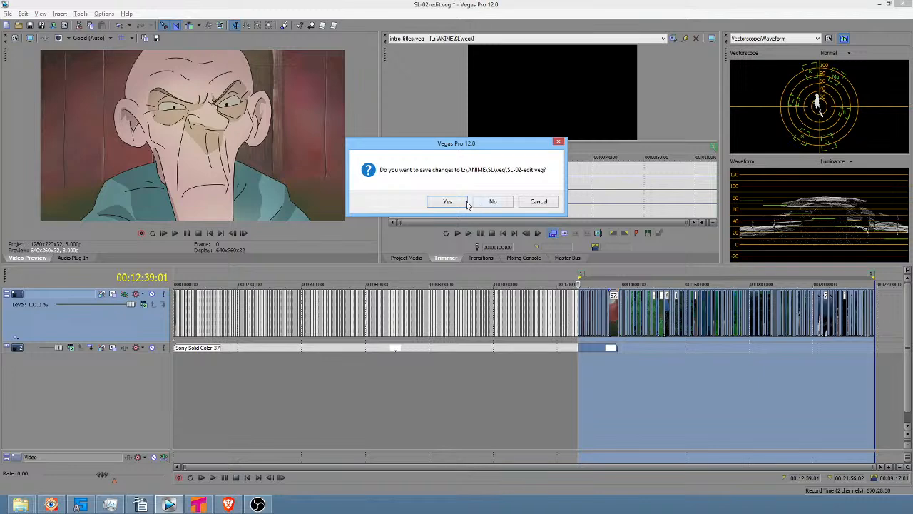
click(491, 202)
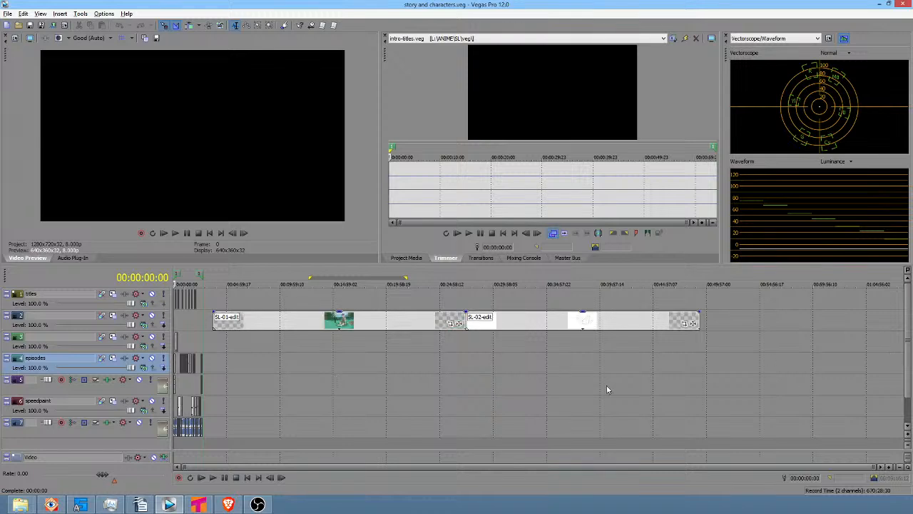
Play the whole promo edit from the start of the timeline to its end marker
click(177, 320)
scroll(179, 321, up, 10)
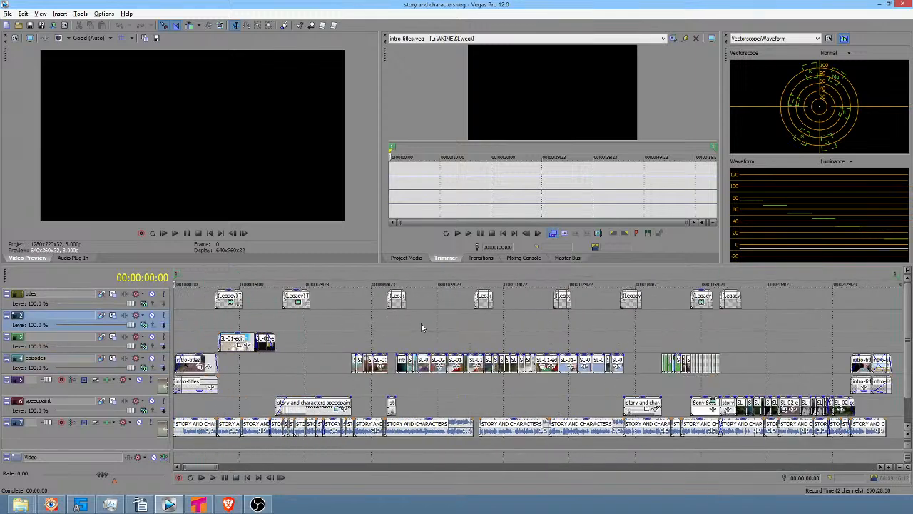
scroll(389, 333, down, 3)
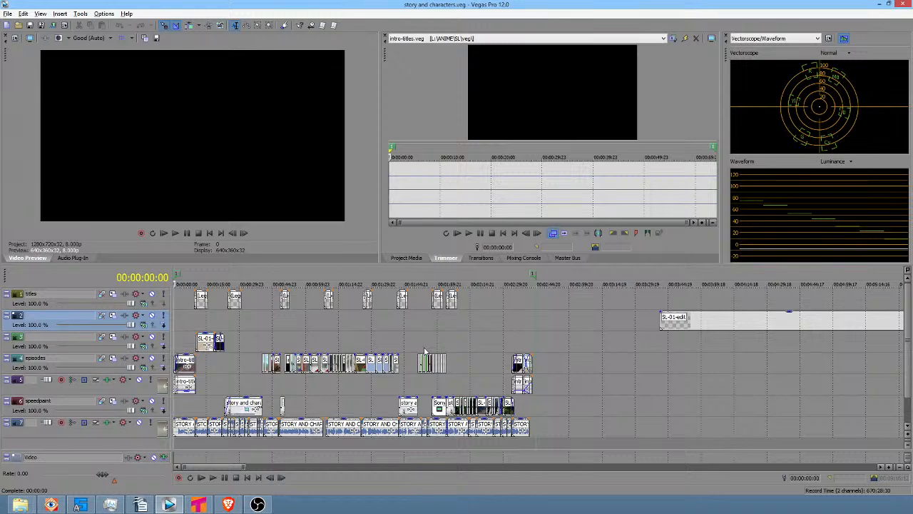
key(space)
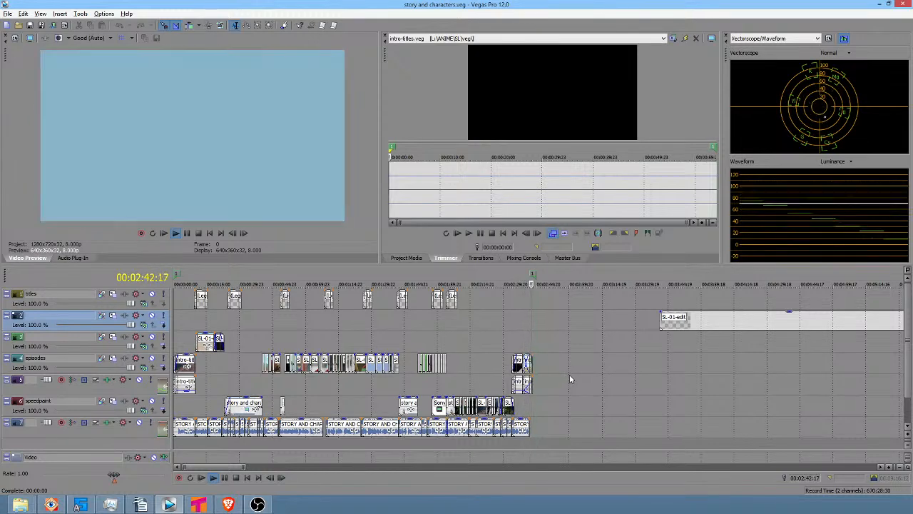
Preview the edit's closing part at 00:02:38:11, 00:02:27:13 and 00:02:26:20, then mark the range from 00:02:30:04 to 00:02:31:15
click(523, 323)
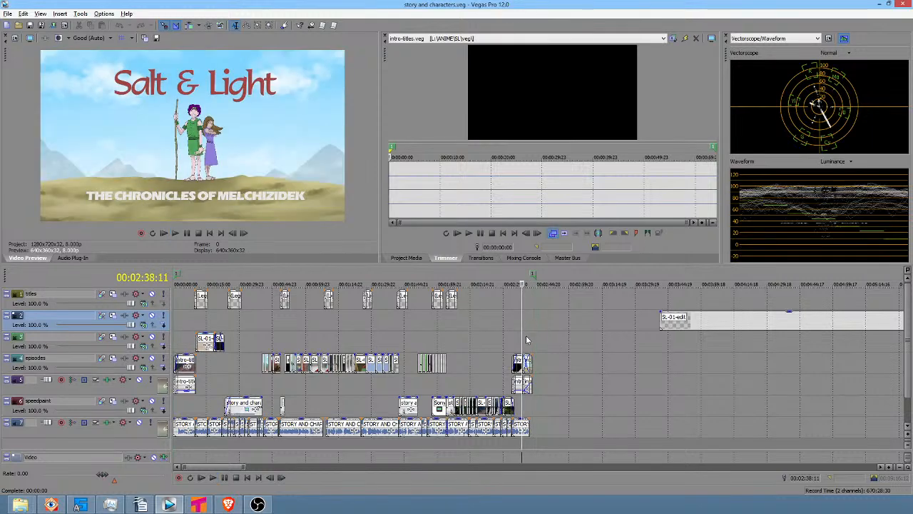
click(500, 330)
scroll(551, 328, up, 3)
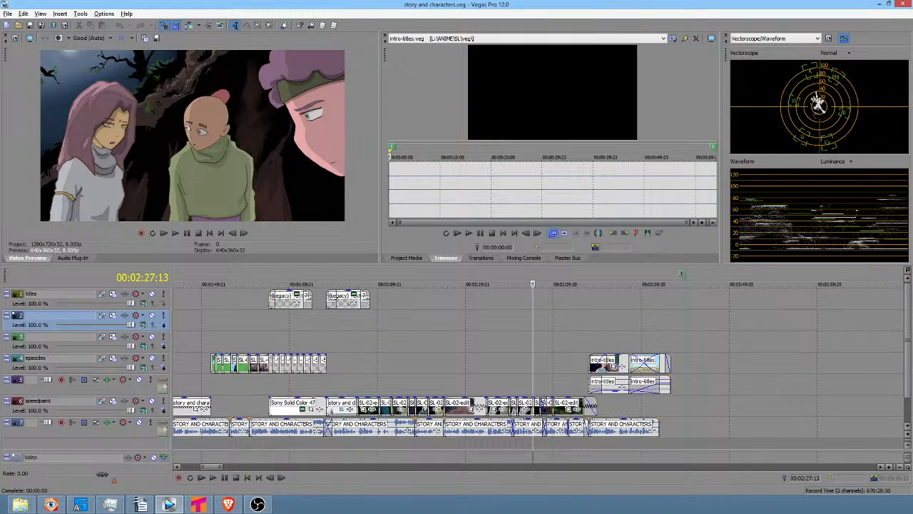
click(527, 375)
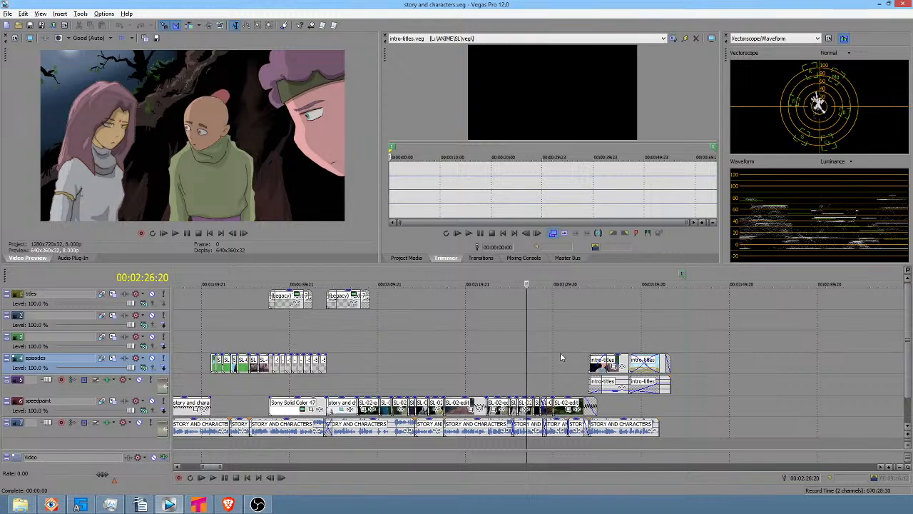
scroll(561, 361, up, 3)
drag(529, 371, 593, 380)
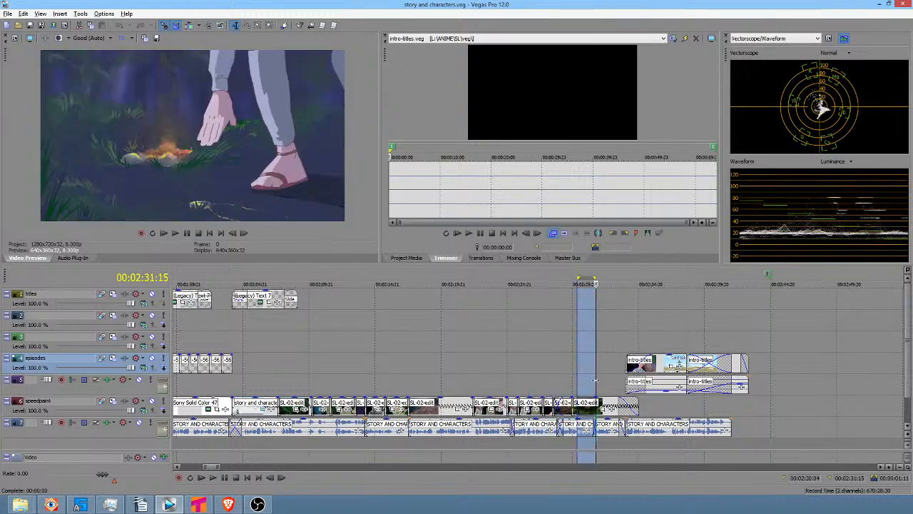
Examine the end of the full SL-02-edit event on track 2, marking 00:48:11:20 to 00:48:55:22, then 00:49:05:05 to 00:49:12:03
scroll(631, 380, down, 5)
scroll(640, 376, down, 5)
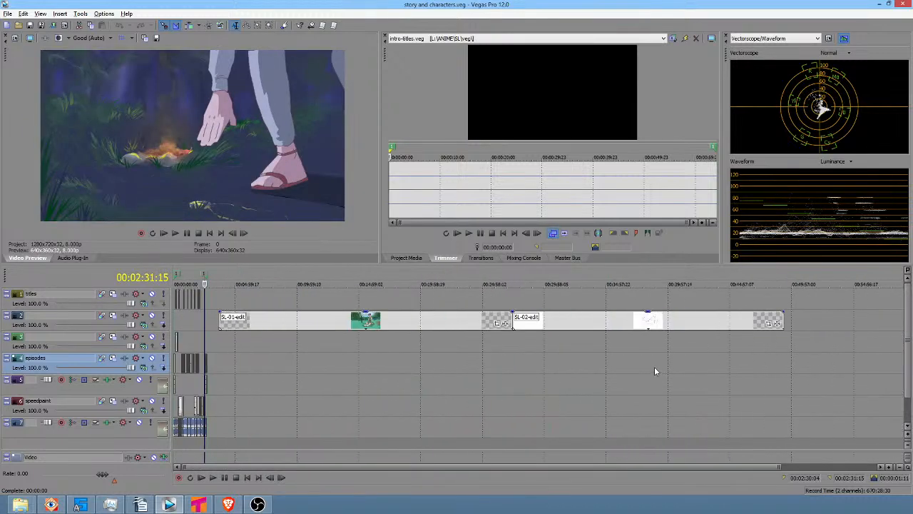
click(782, 341)
scroll(769, 343, up, 4)
drag(422, 351, 496, 351)
scroll(498, 361, up, 2)
scroll(499, 360, up, 2)
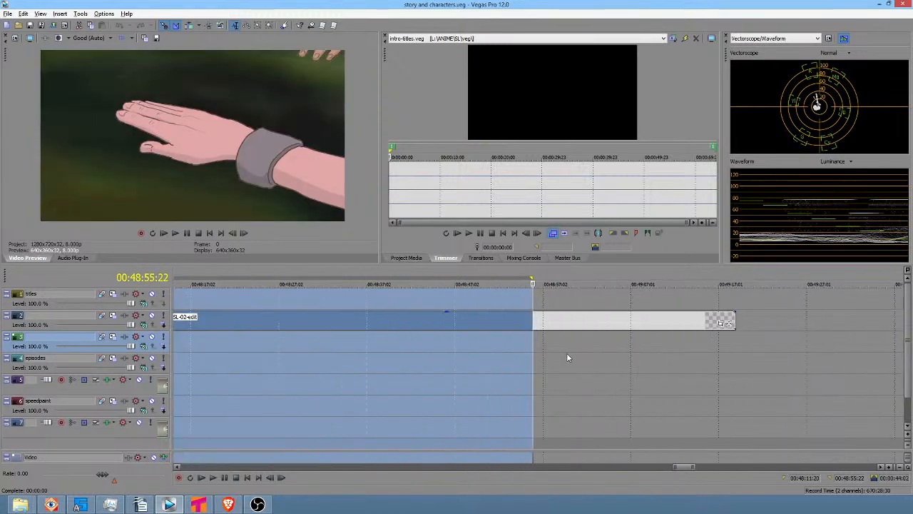
drag(569, 353, 614, 325)
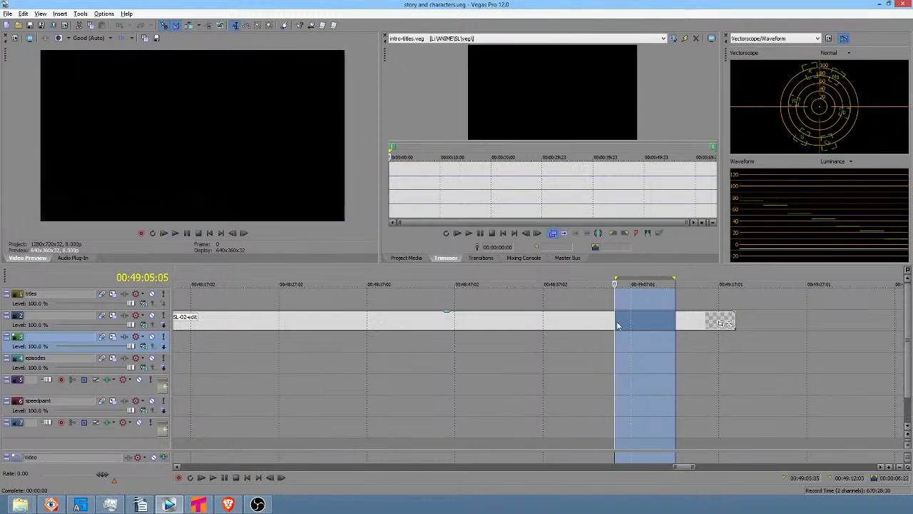
Split the full SL-02-edit event on track 2 at 00:49:05:15 and preview the split-off piece at 00:49:09:05 and 00:49:09:19
click(618, 327)
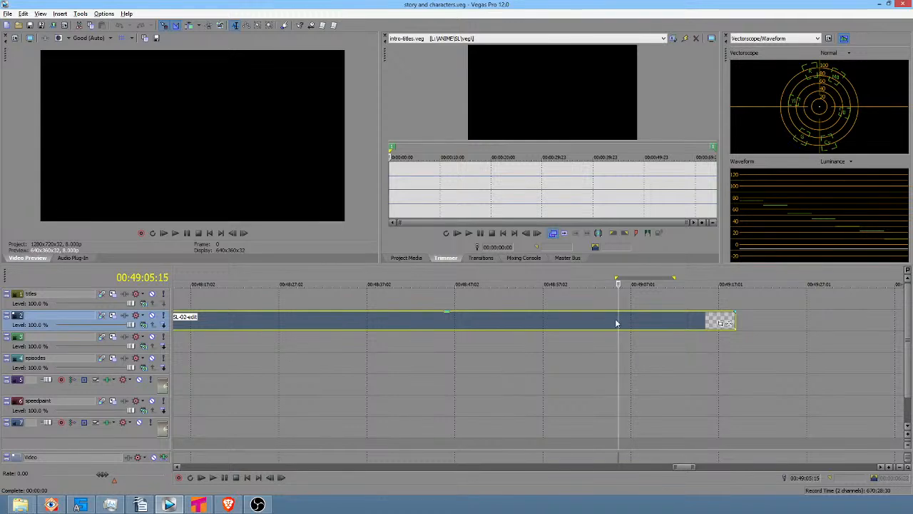
key(s)
click(650, 324)
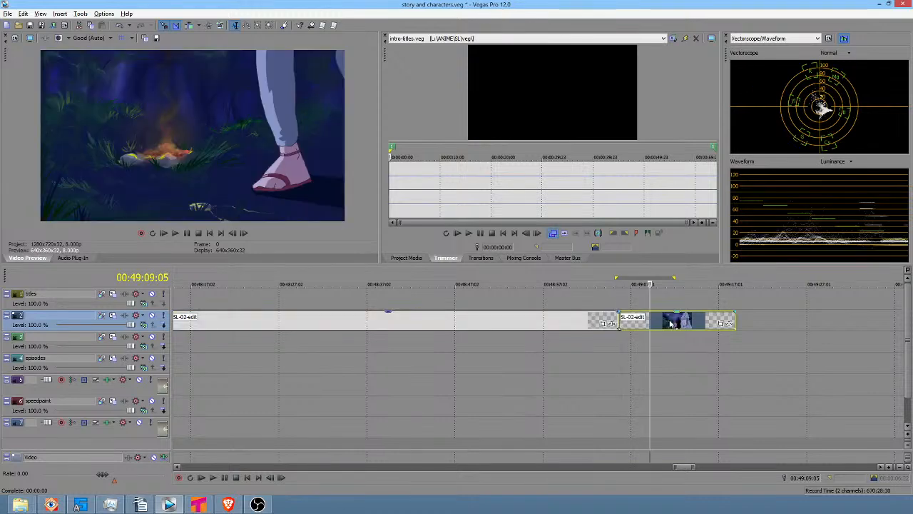
right_click(670, 323)
click(655, 325)
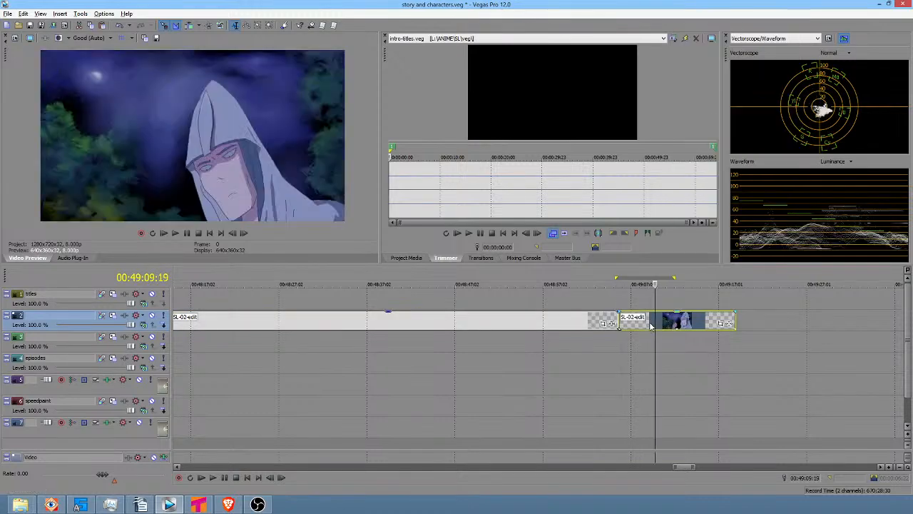
Move the split-off SL-02-edit piece onto the speedpaint track, past the promo's end marker
drag(652, 302, 440, 417)
scroll(560, 310, down, 4)
click(394, 369)
scroll(394, 369, up, 4)
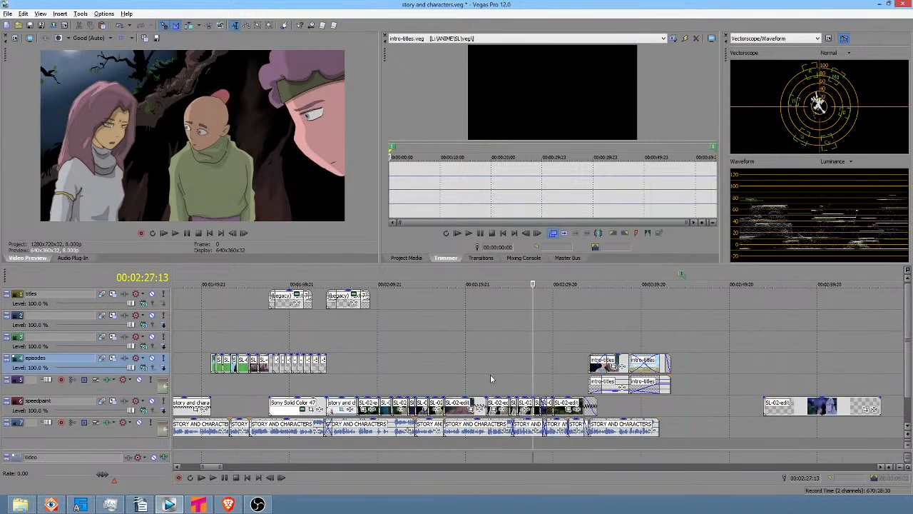
scroll(585, 378, up, 2)
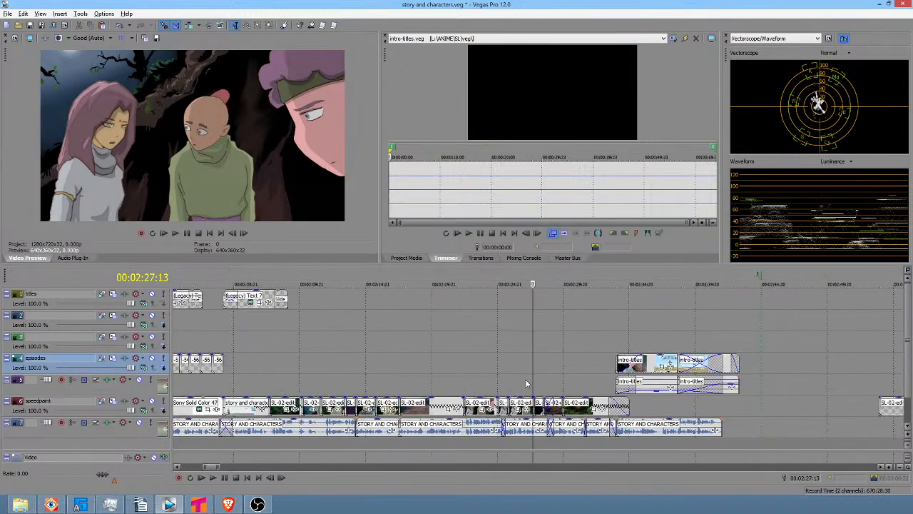
Preview the closing speedpaint events, marking 00:02:27:02 to 00:02:30:14 and 00:02:30:06 to 00:02:31:22
drag(526, 384, 548, 379)
drag(559, 378, 573, 379)
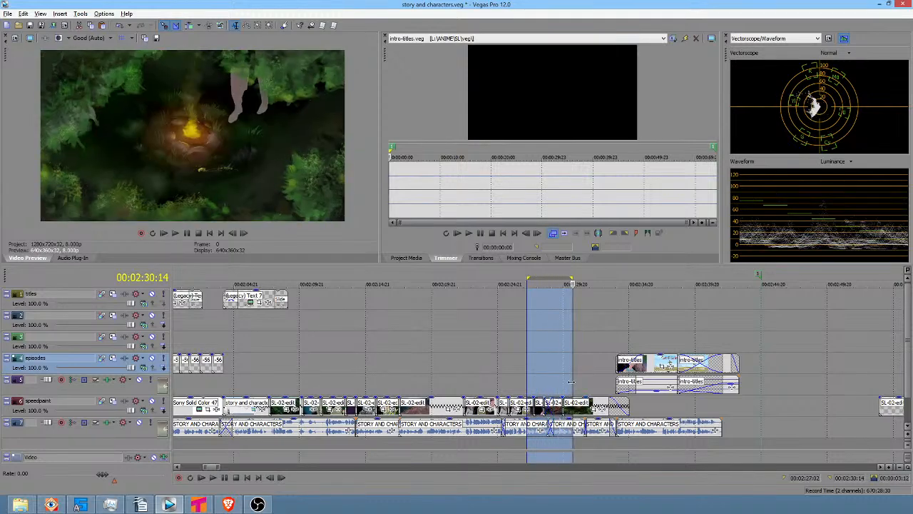
click(570, 379)
drag(569, 378, 590, 373)
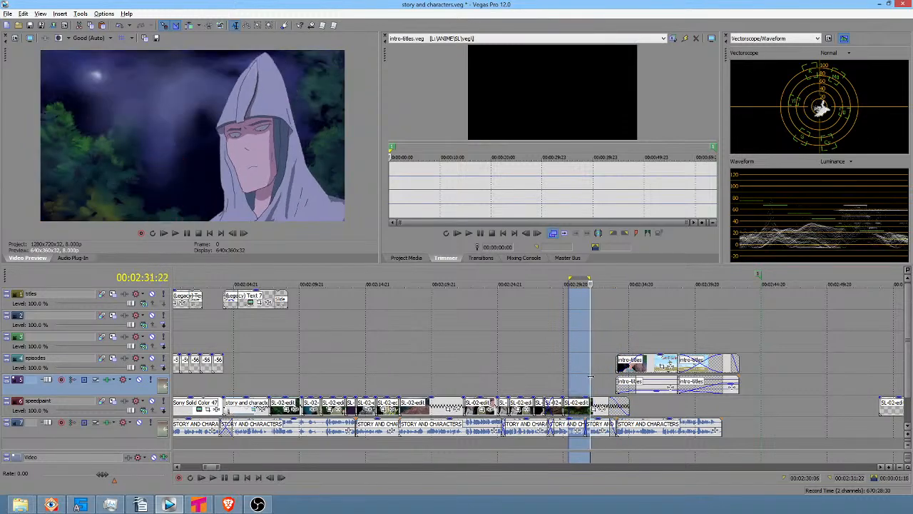
Move the spare SL-02-edit event back to the promo's end marker and shorten its end by about 6:18
drag(893, 410, 776, 412)
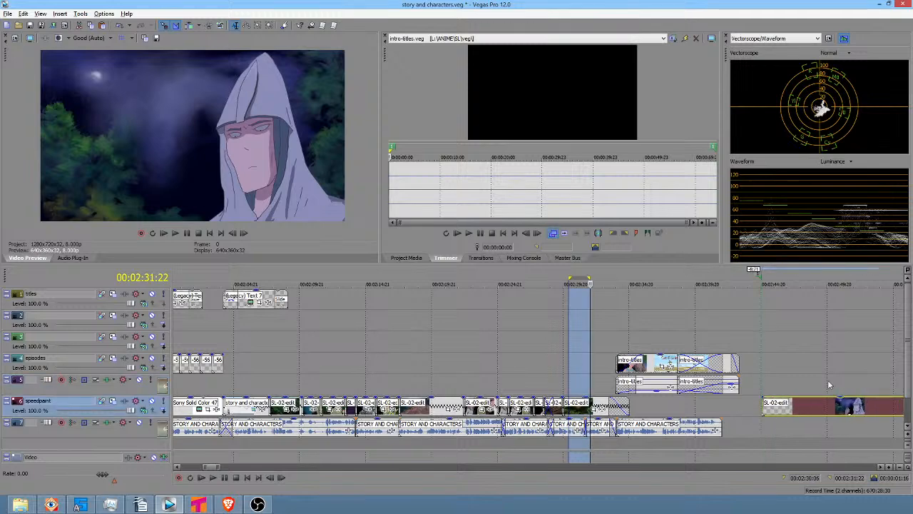
mouse_move(815, 376)
mouse_down()
mouse_move(847, 376)
mouse_move(799, 388)
mouse_move(825, 387)
mouse_up()
drag(558, 389, 586, 389)
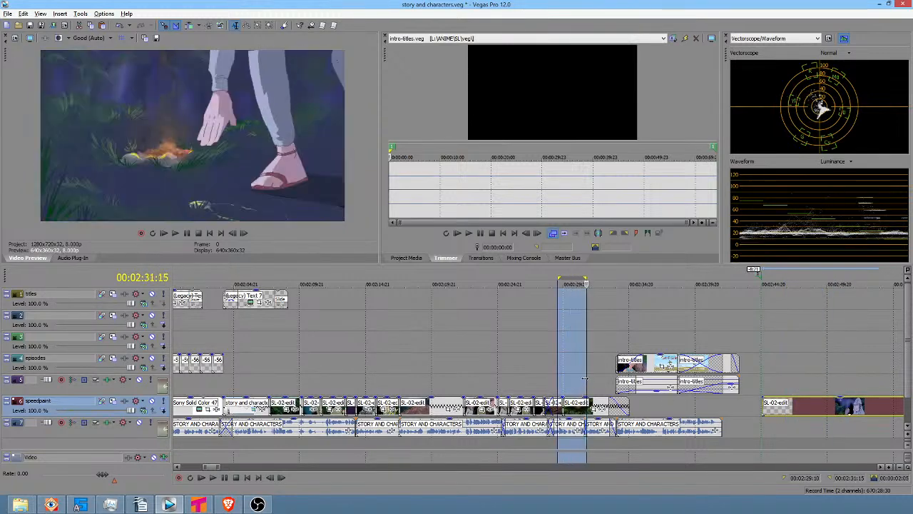
drag(793, 385, 832, 391)
scroll(594, 427, down, 2)
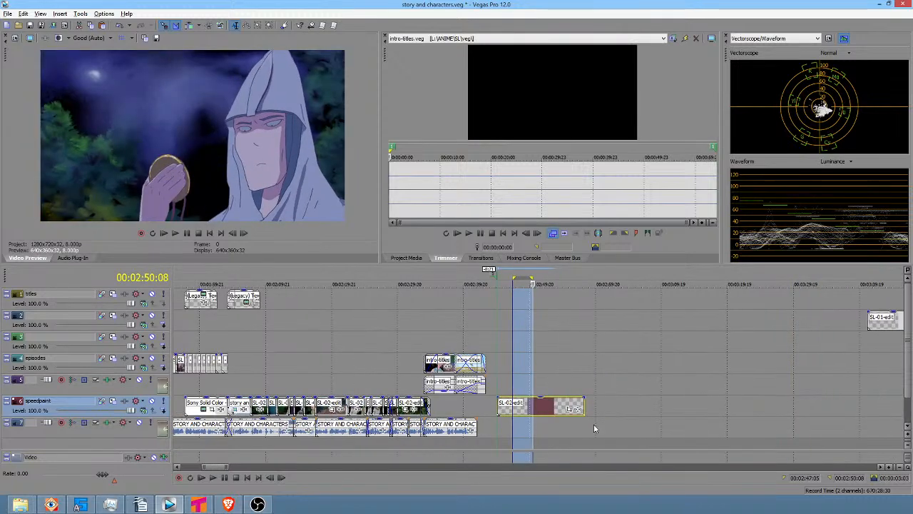
drag(583, 409, 540, 408)
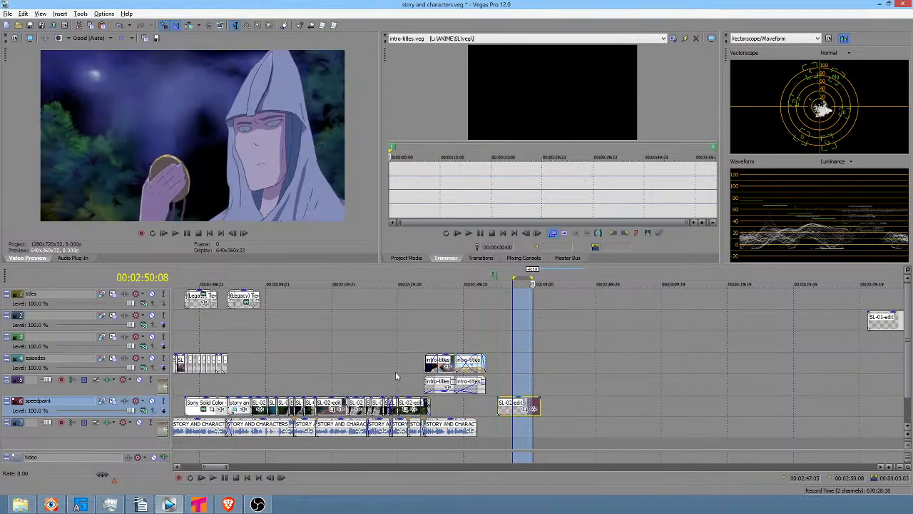
Check the playback rate in the event properties of the last SL-02-edit event within the promo
scroll(400, 375, up, 3)
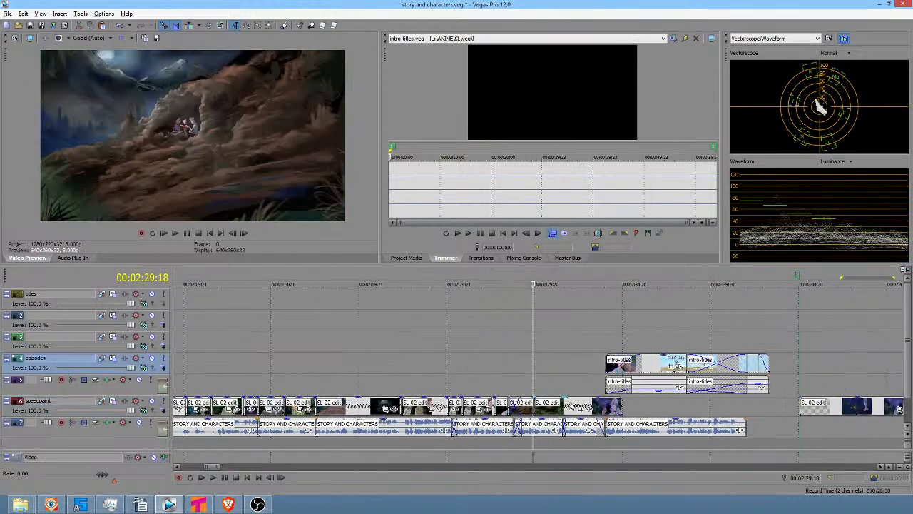
click(570, 406)
right_click(569, 407)
click(584, 398)
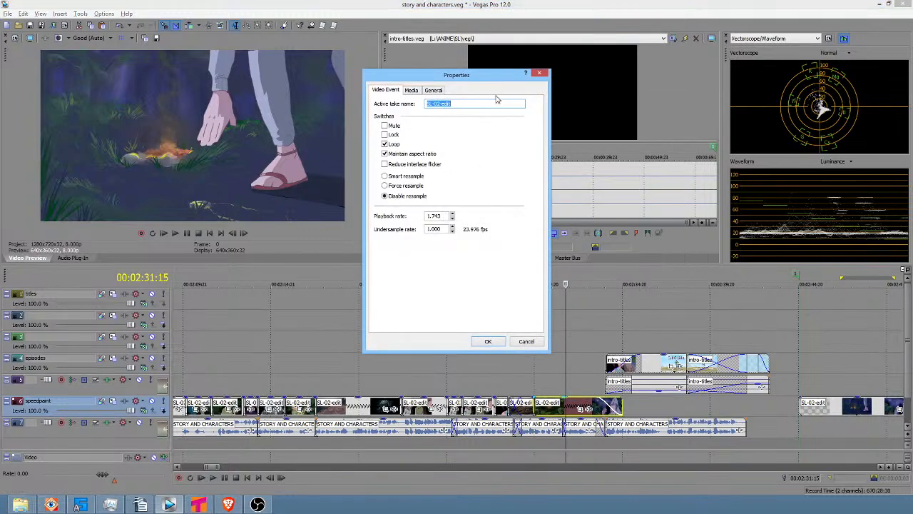
click(540, 75)
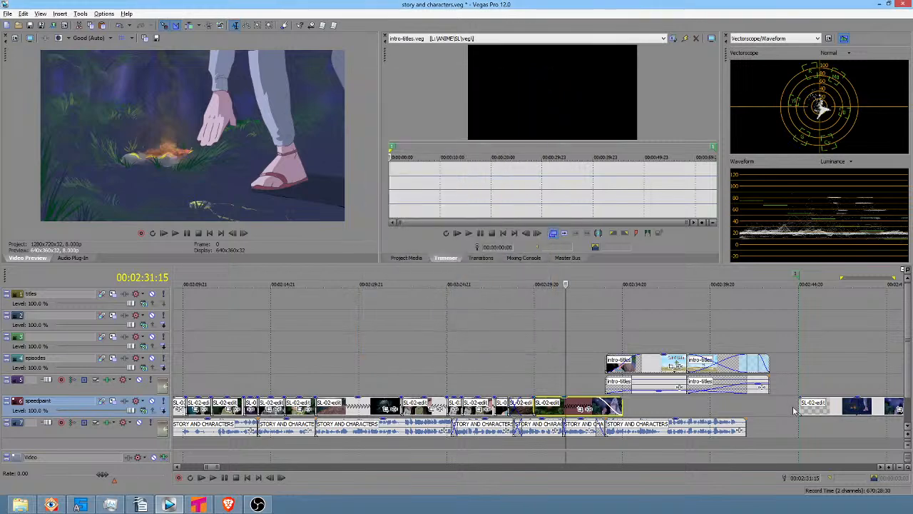
Set the spare SL-02-edit event's playback rate to match that of the last SL-02-edit event within the promo
scroll(726, 408, right, 1)
scroll(725, 407, right, 3)
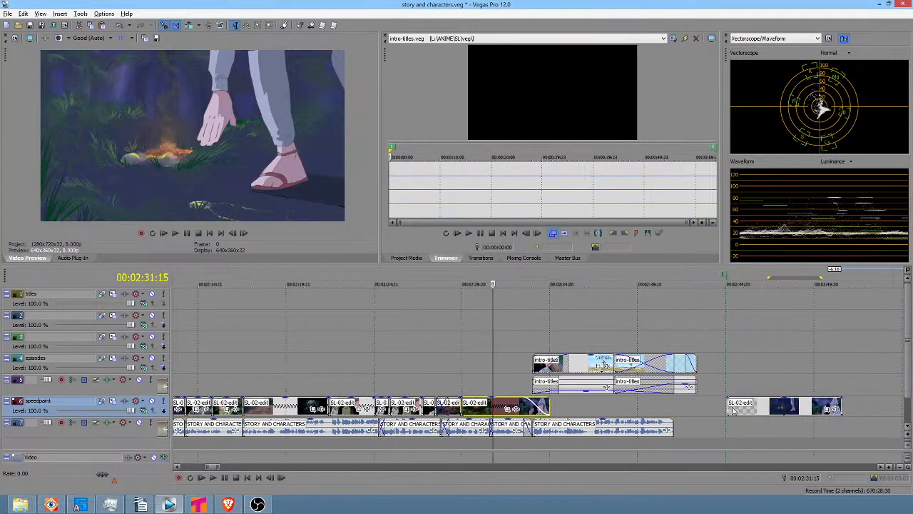
click(736, 406)
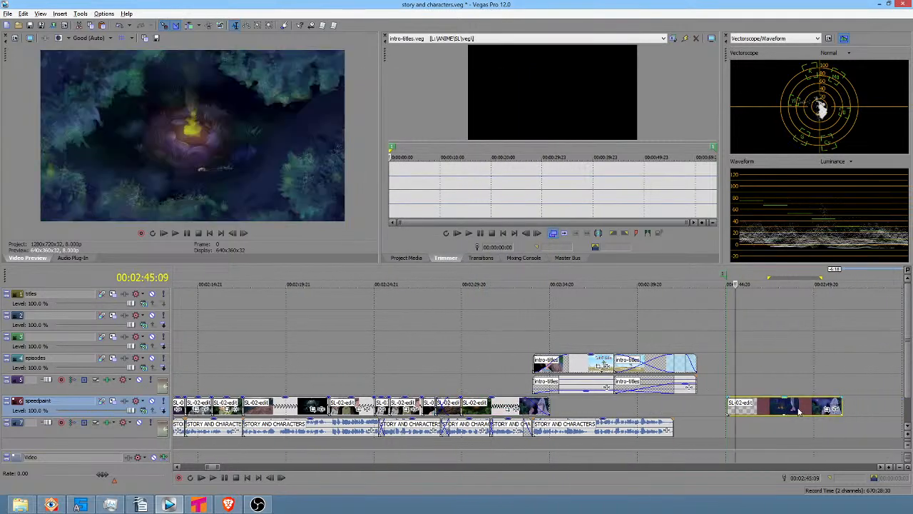
right_click(799, 410)
click(809, 397)
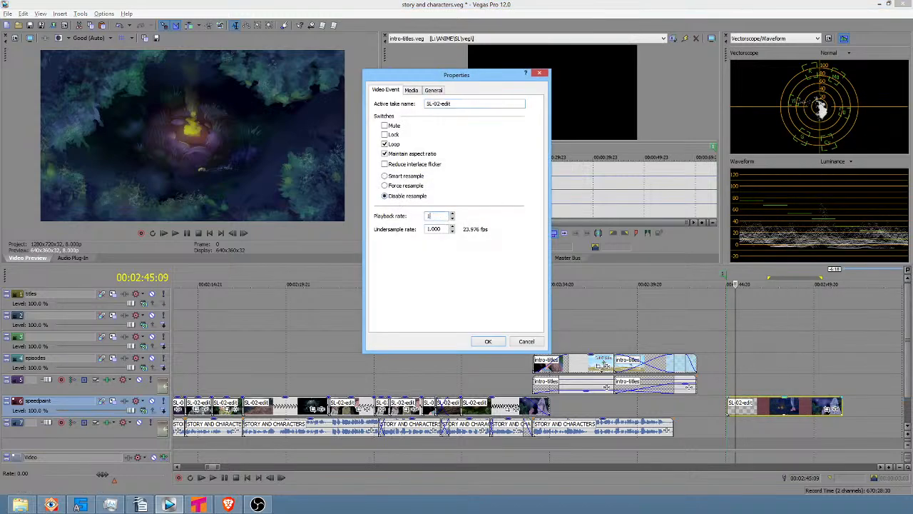
key(Return)
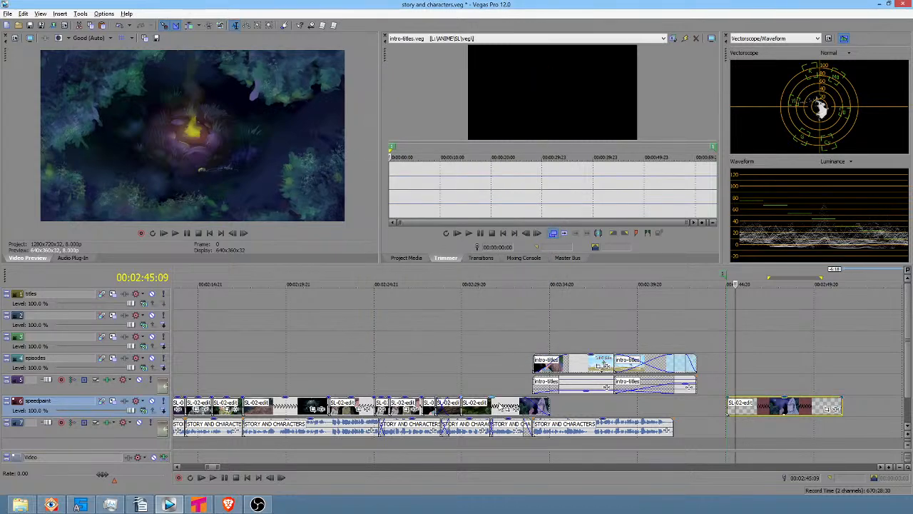
Replace the last SL-02-edit event on the speedpaint track with the sped-up spare, parking the old one on track 2 past the end marker
click(464, 406)
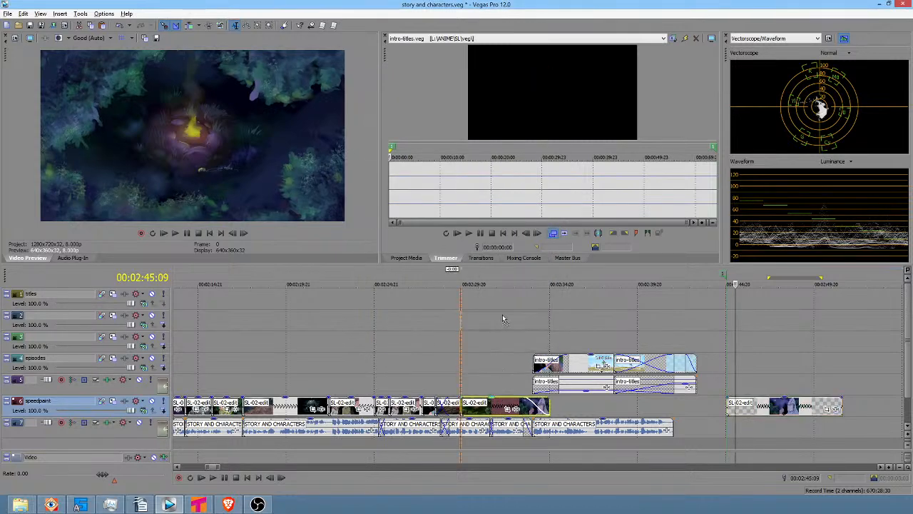
drag(505, 405, 794, 321)
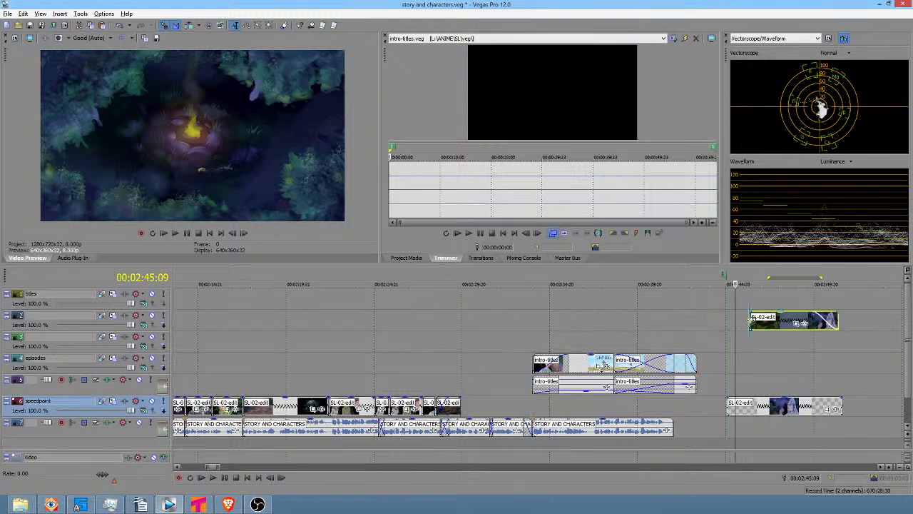
click(750, 325)
click(756, 288)
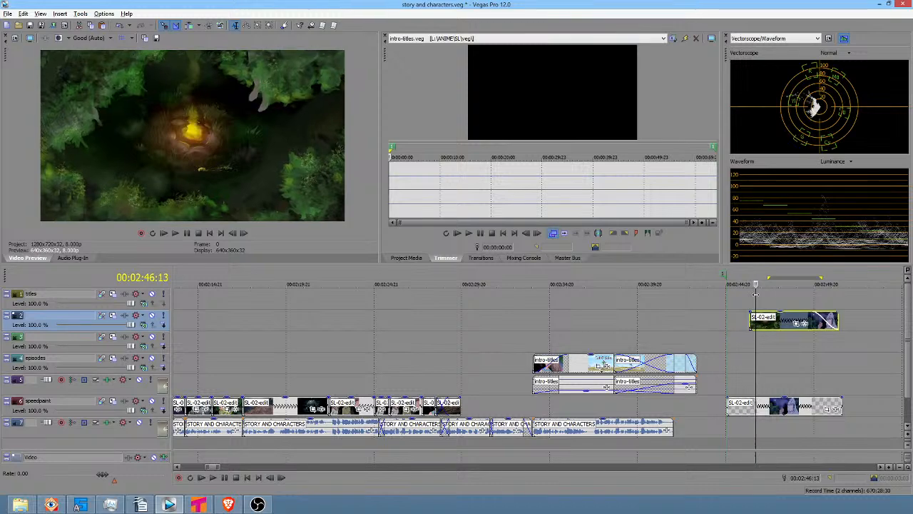
drag(727, 408, 537, 408)
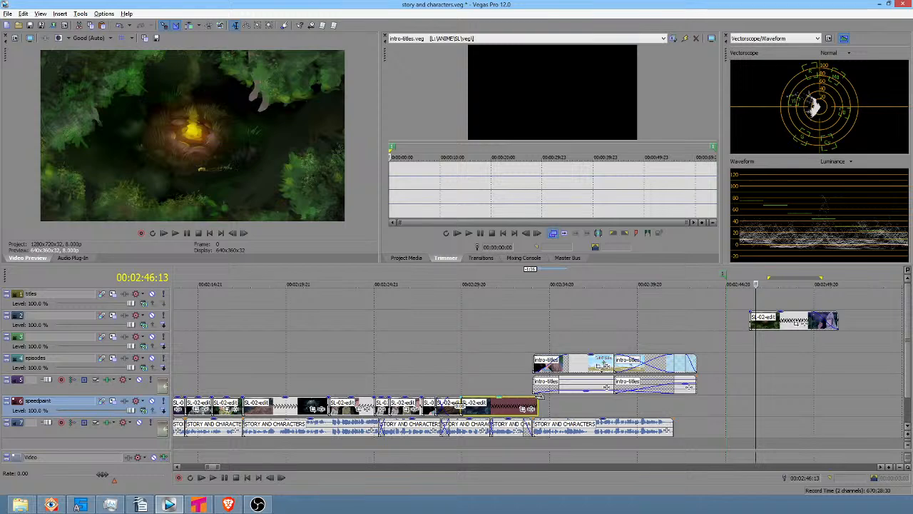
Play the replaced closing event from 00:02:29:02
click(450, 373)
key(space)
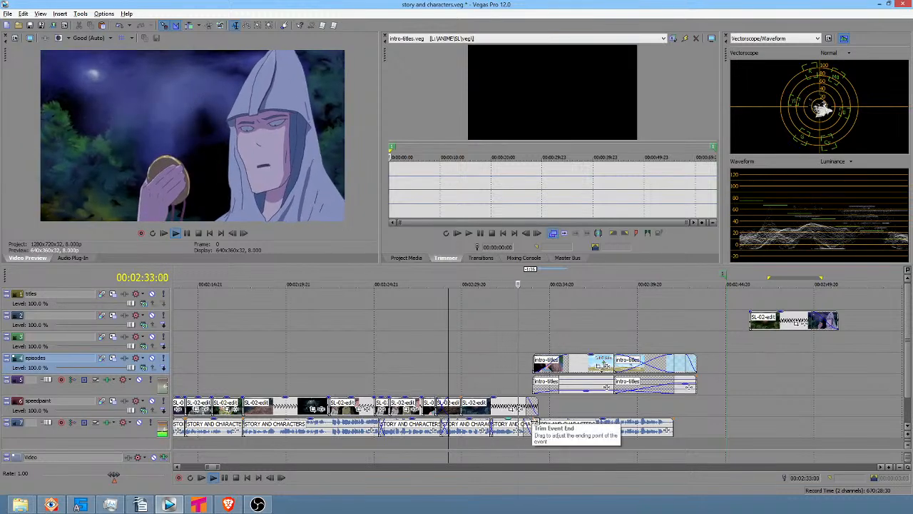
key(space)
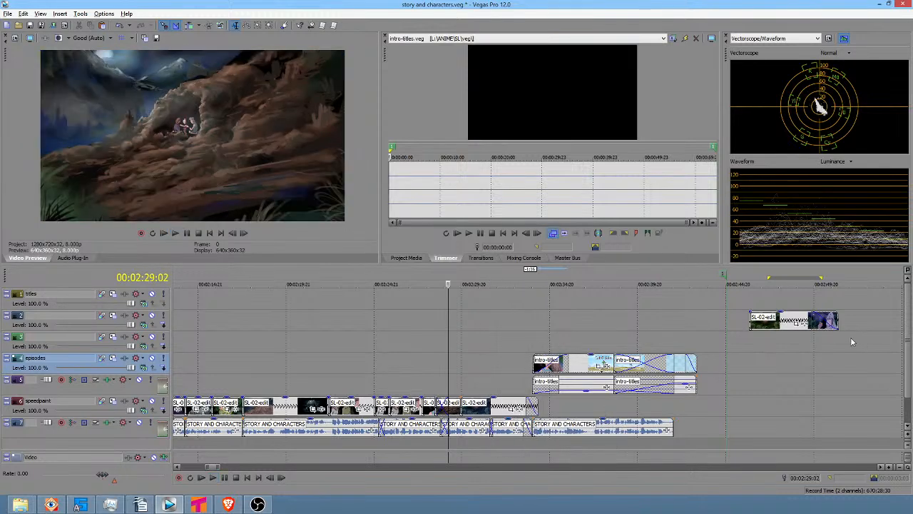
Delete the old SL-02-edit event parked on track 2
click(795, 325)
click(785, 321)
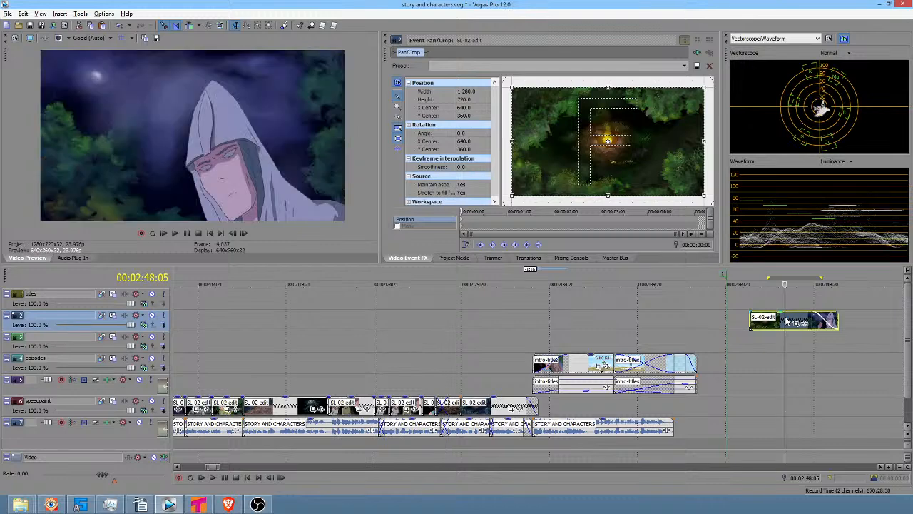
key(Delete)
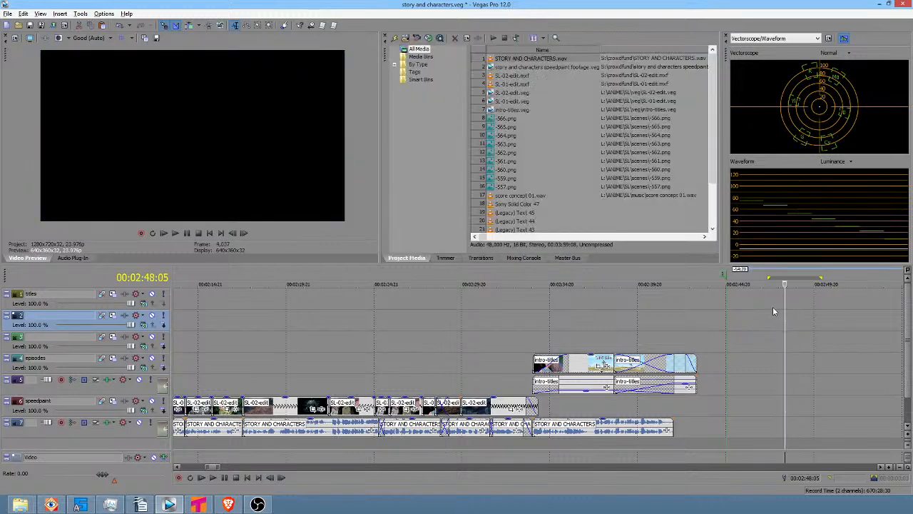
Inspect the replaced closing event at 00:02:31:17 and mark its join with the previous event from 00:02:29:02 to 00:02:30:01
drag(435, 378, 544, 405)
click(490, 386)
scroll(489, 385, up, 3)
click(548, 405)
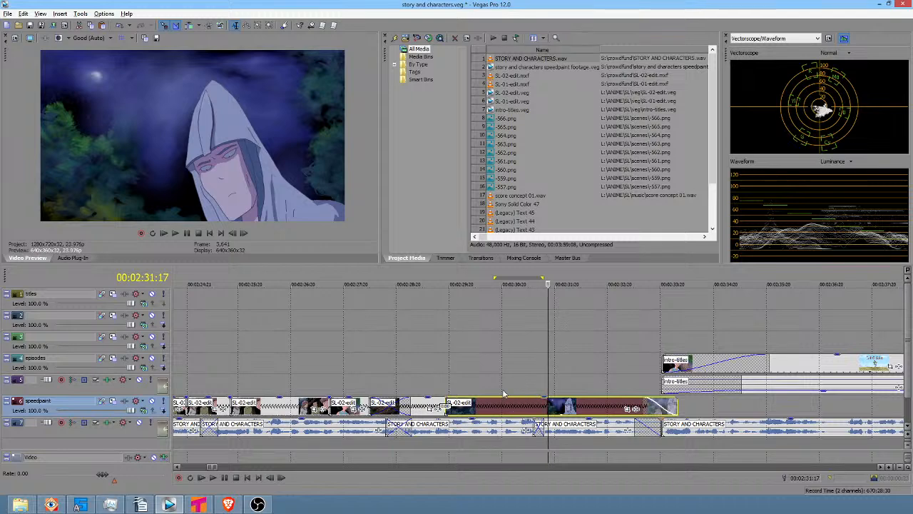
drag(455, 376, 409, 373)
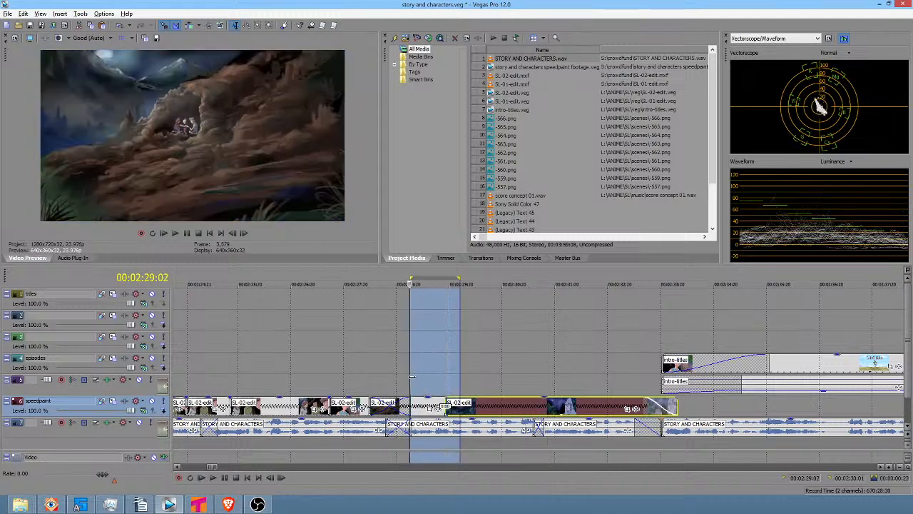
scroll(467, 366, down, 3)
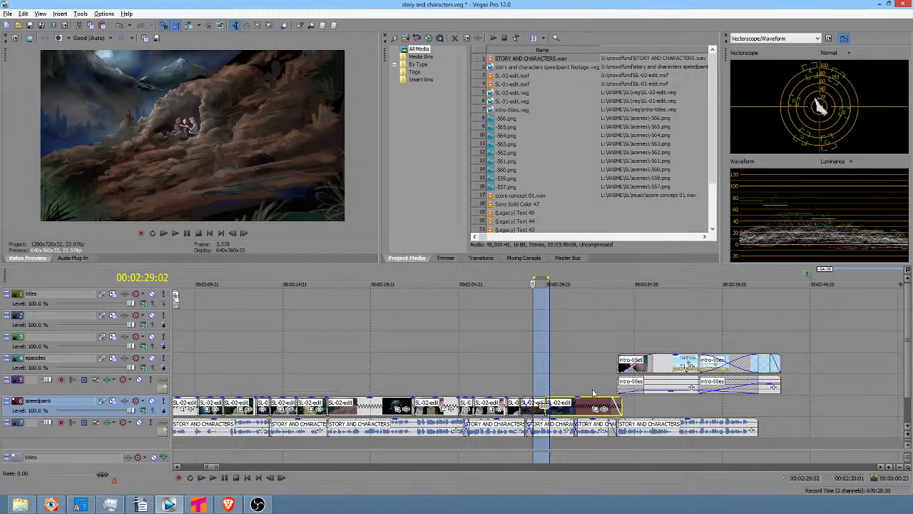
Mark the speedpaint section from 00:02:05:18 to 00:02:19:01 and preview the edit at 00:01:46:11
drag(232, 367, 502, 379)
scroll(494, 380, down, 3)
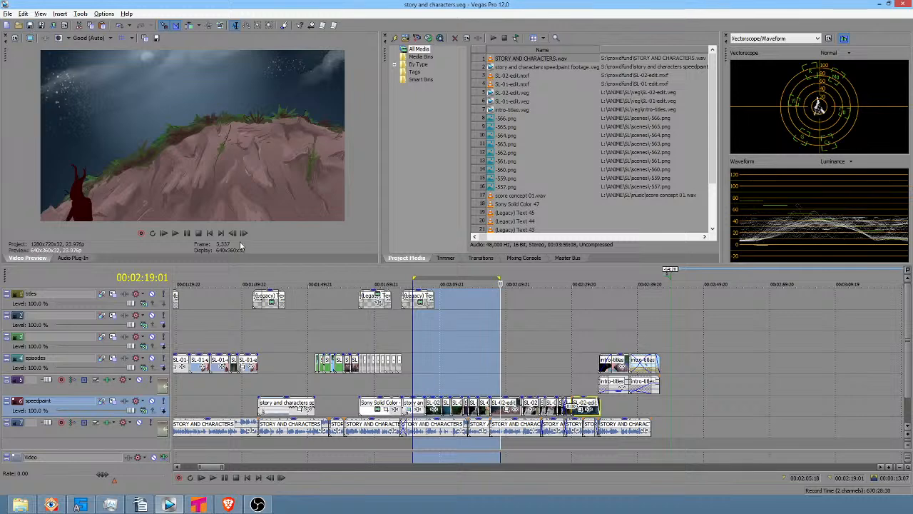
click(286, 341)
scroll(308, 330, down, 4)
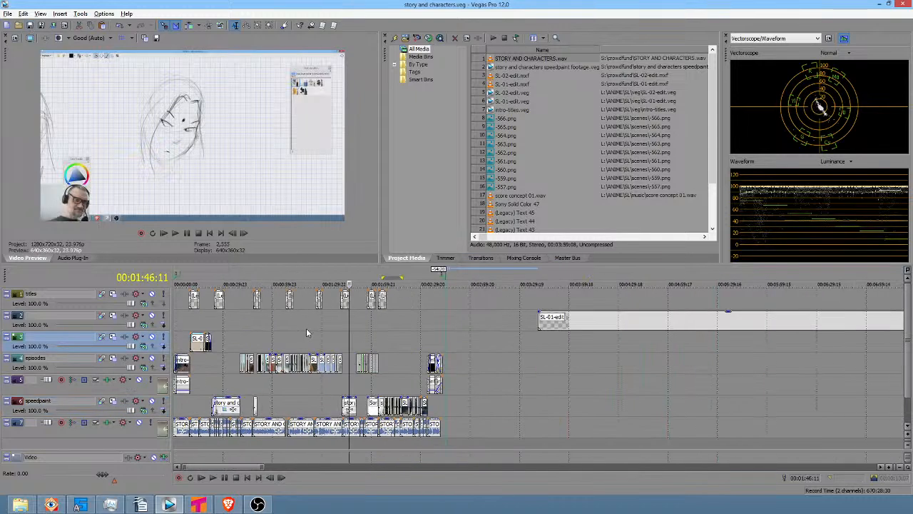
Mark the promo's opening from 00:00:04:04 to 00:00:54:09 and play the edit from 00:00:08:05
click(176, 330)
scroll(207, 317, down, 4)
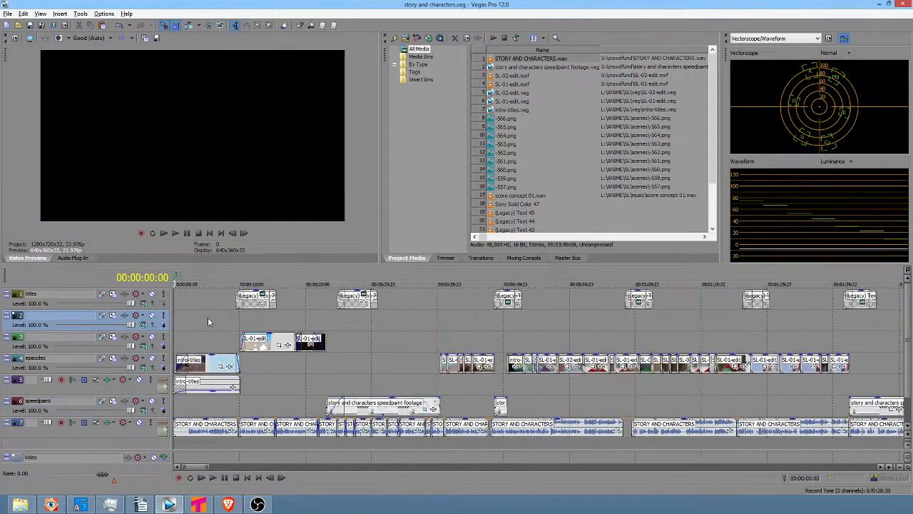
drag(191, 325, 352, 360)
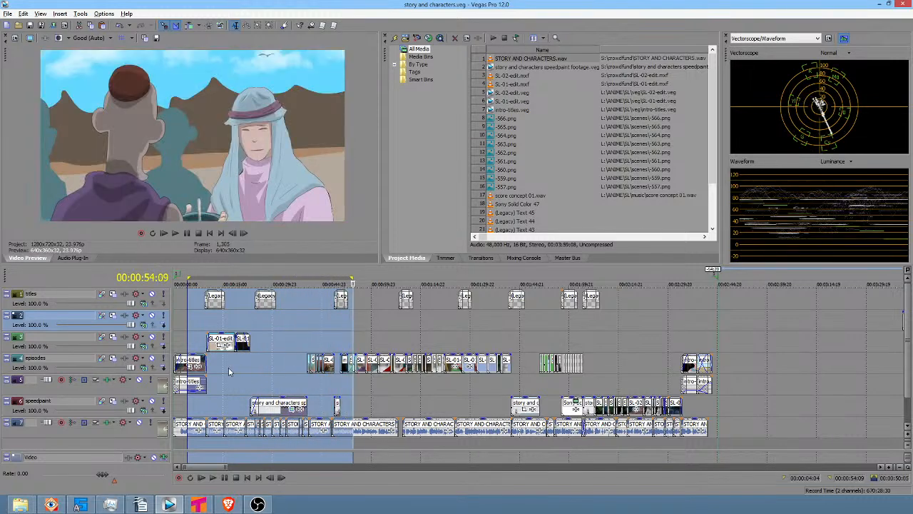
click(201, 330)
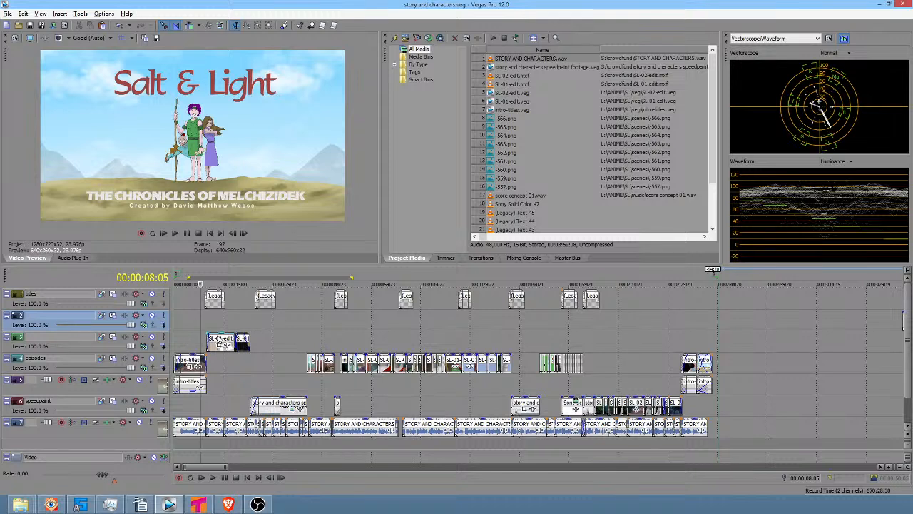
key(space)
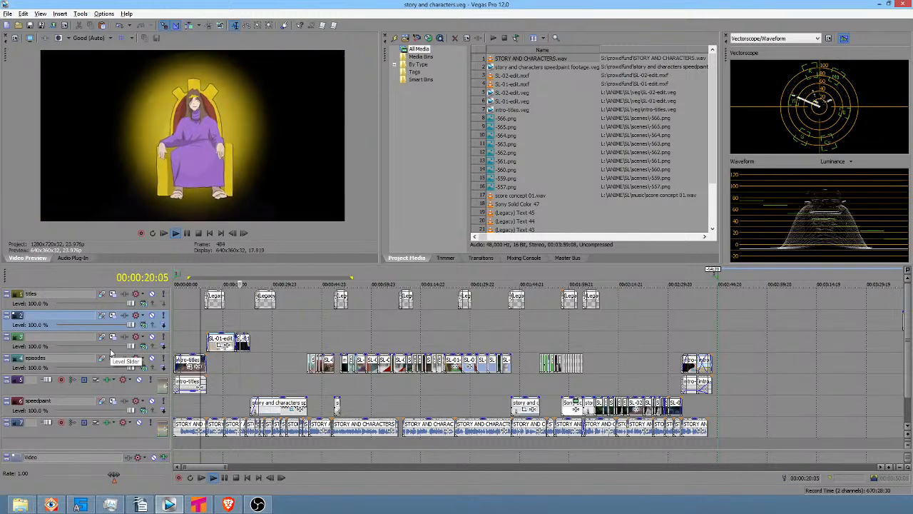
Stop playback, mark the SL-01-edit clips on track 3 from 00:00:09:21 to 00:00:23:03, and preview the edit at 00:00:11:13
key(space)
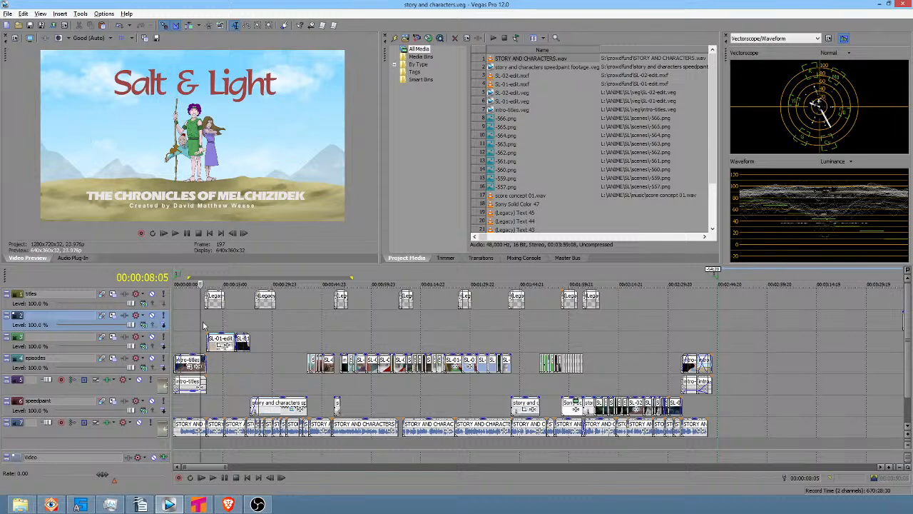
drag(206, 322, 248, 325)
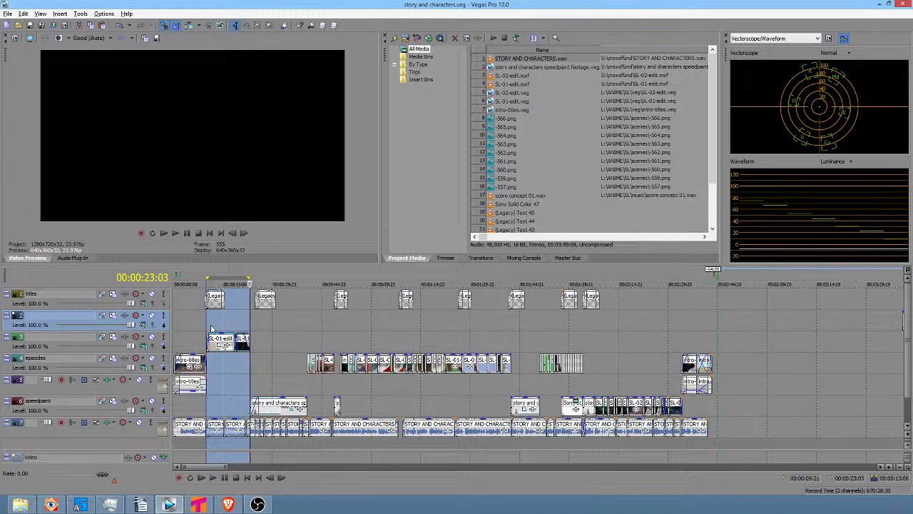
drag(206, 323, 204, 321)
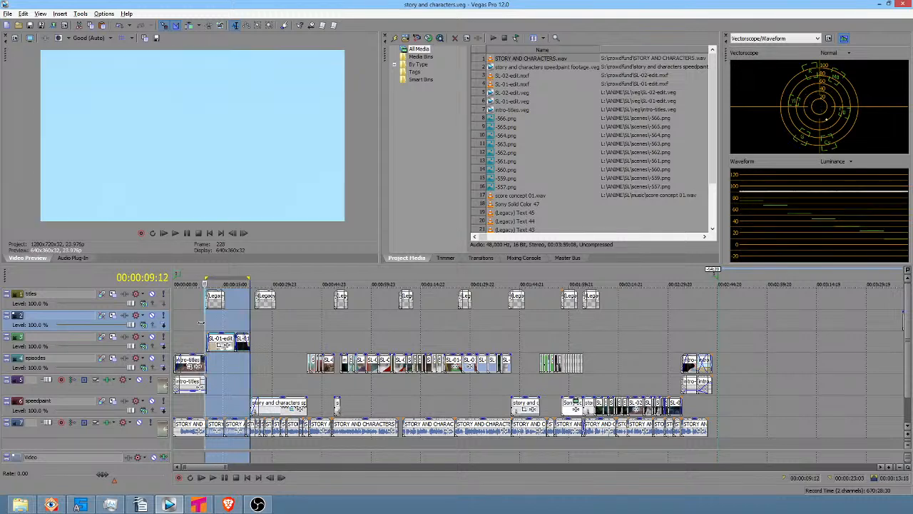
click(202, 321)
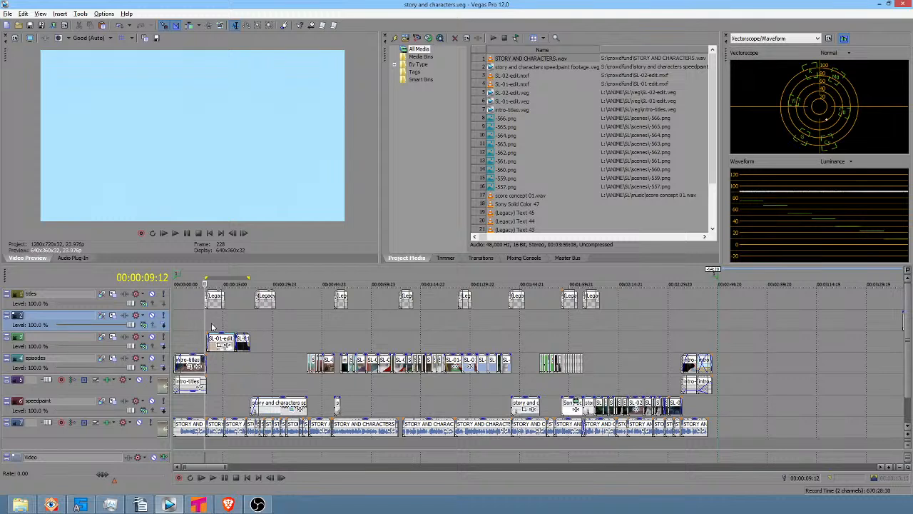
click(211, 327)
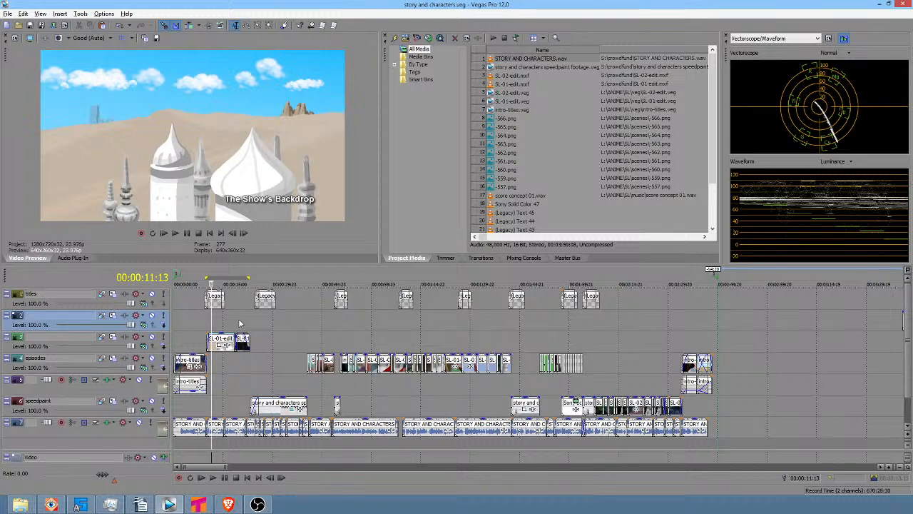
Mark the change from the SL-01-edit clips to the speedpaint footage, from 00:00:19:16 to 00:00:28:15
click(239, 318)
scroll(238, 318, up, 3)
drag(434, 321, 556, 324)
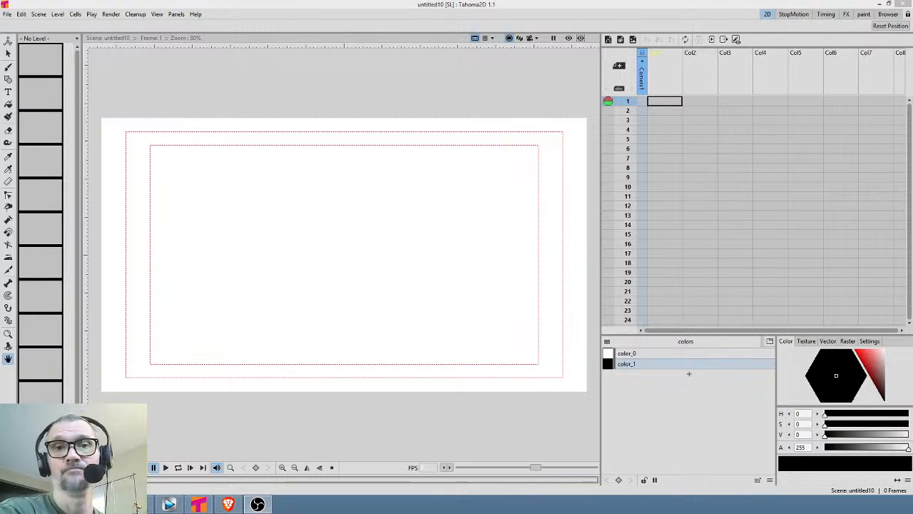
In Tahoma2D, view the Timing workspace and its timeline, and browse the scene files in L:\ANIME\SL\scenes
click(827, 15)
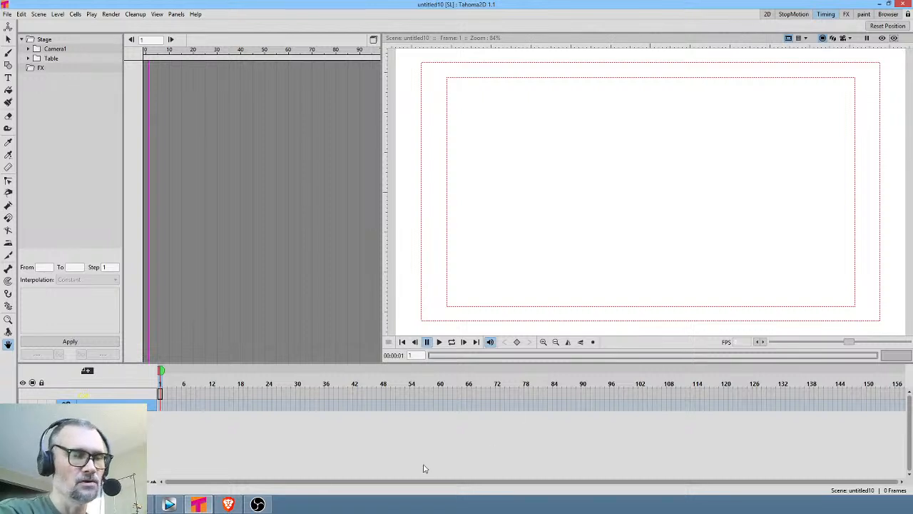
click(186, 387)
drag(189, 387, 33, 351)
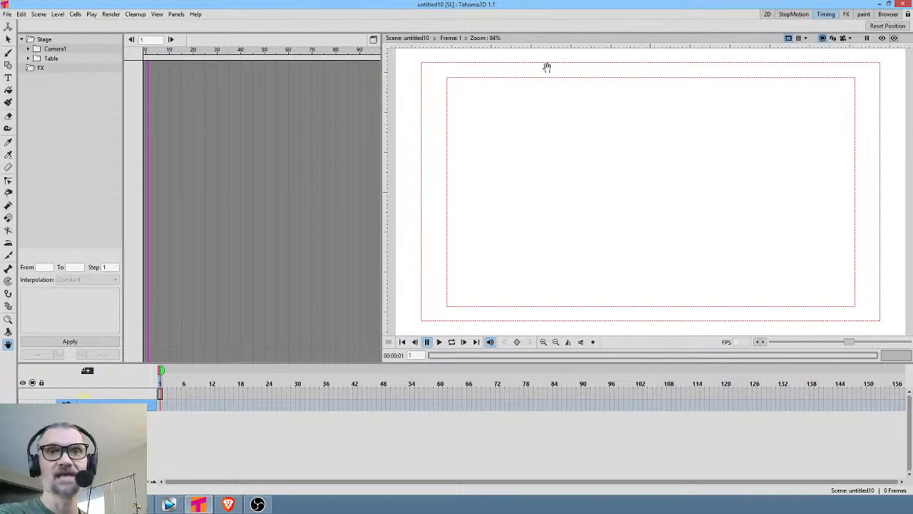
click(889, 15)
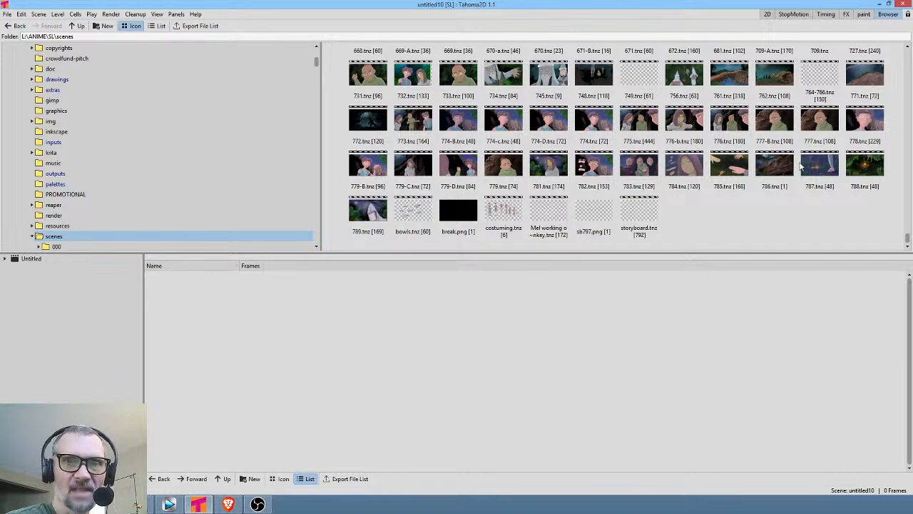
click(727, 162)
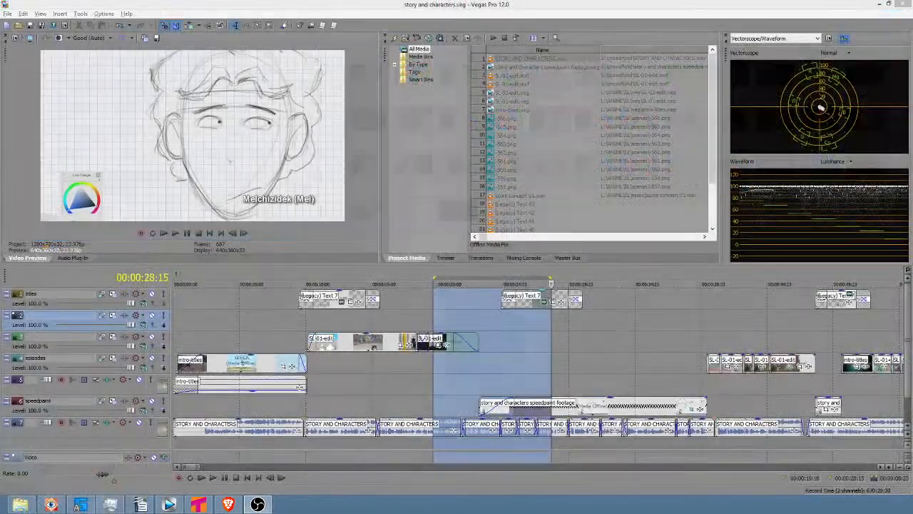
In Vegas Pro, open the recent project SL-02-edit.veg and preview its first event, -410, at 00:00:02:16
click(7, 13)
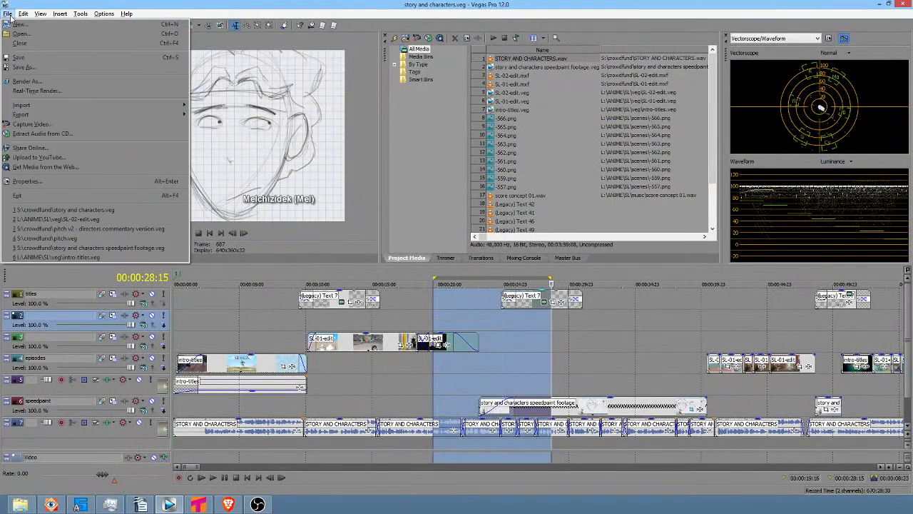
click(89, 223)
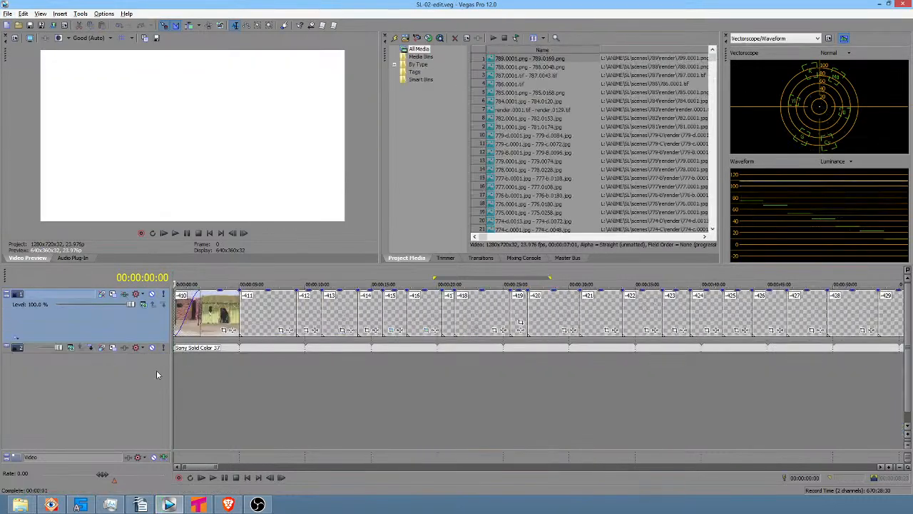
drag(188, 379, 212, 374)
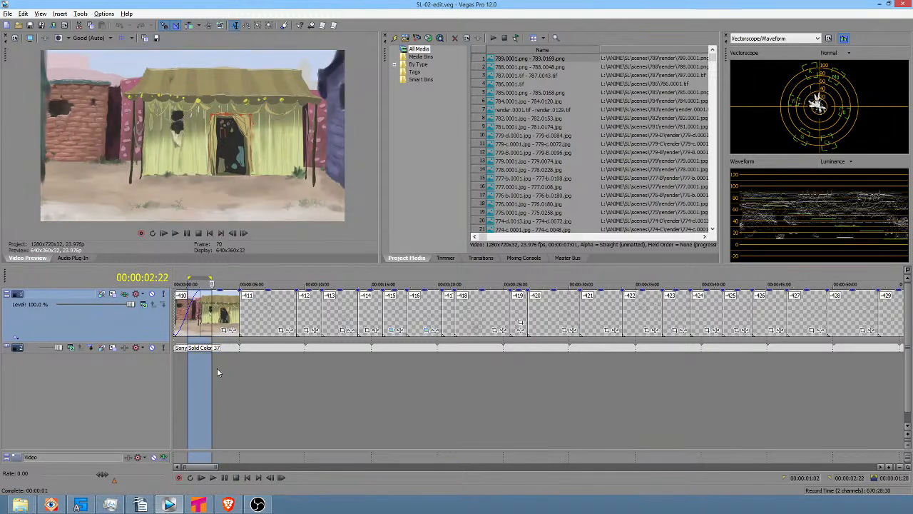
click(209, 332)
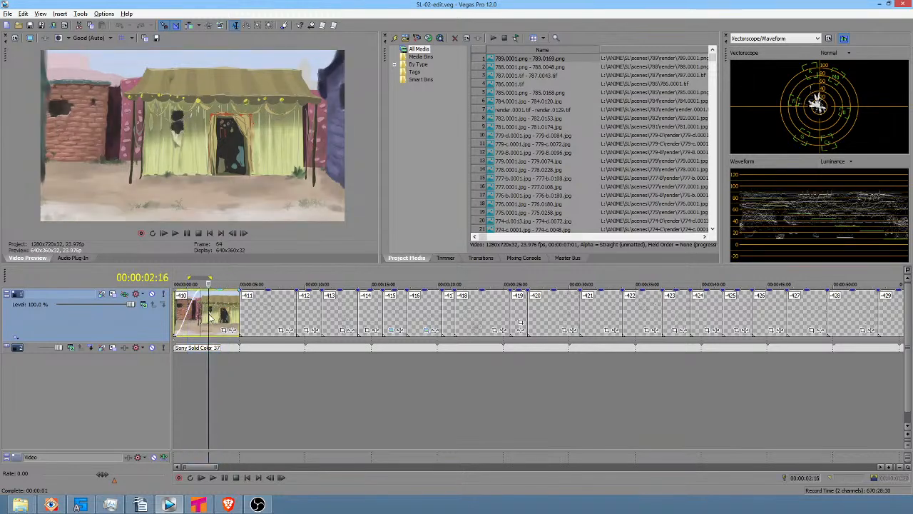
Preview the finished footage at 00:13:12:21 and mark the storyboard section from 00:09:47:21 to 00:12:21:00
scroll(264, 410, down, 15)
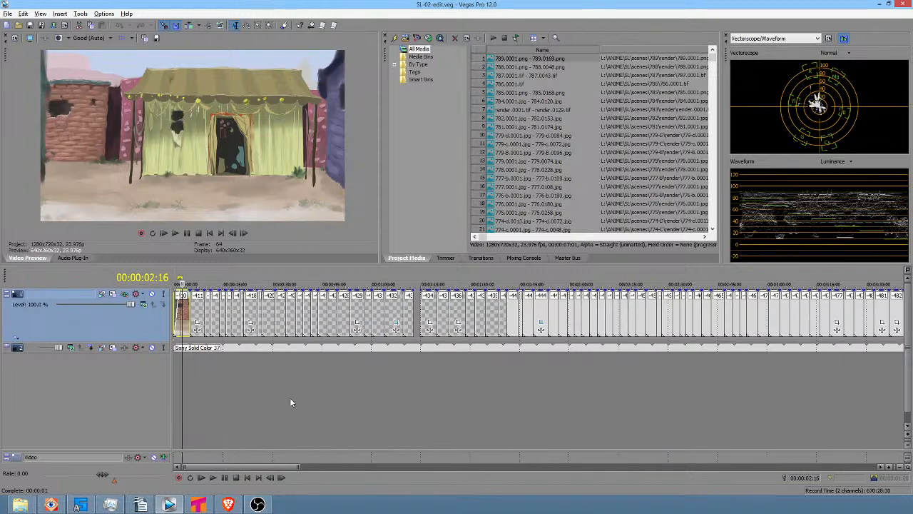
click(829, 370)
scroll(829, 370, up, 7)
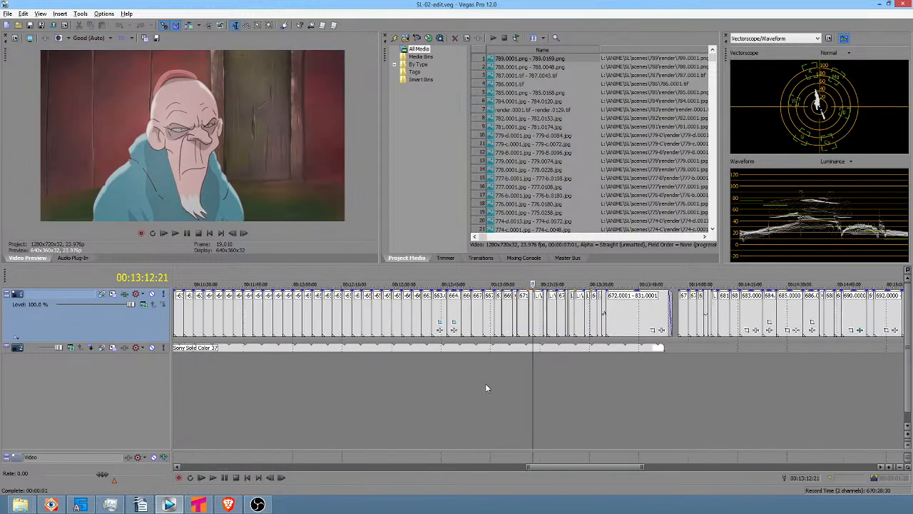
drag(538, 381, 348, 373)
scroll(587, 369, down, 2)
drag(546, 391, 207, 344)
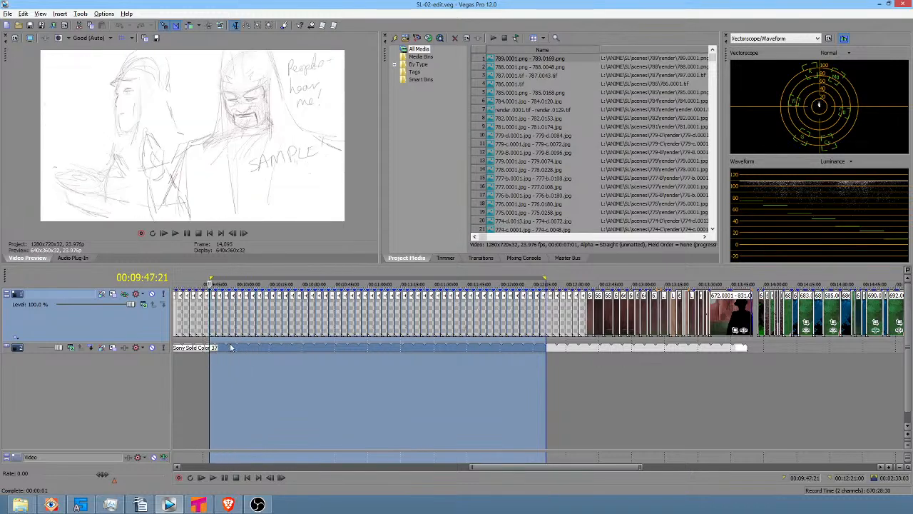
Mark the earlier storyboard sections from 00:05:08:14 to 00:09:35:20 and from 00:03:41:12 to 00:04:56:14
scroll(495, 380, down, 2)
drag(519, 378, 226, 359)
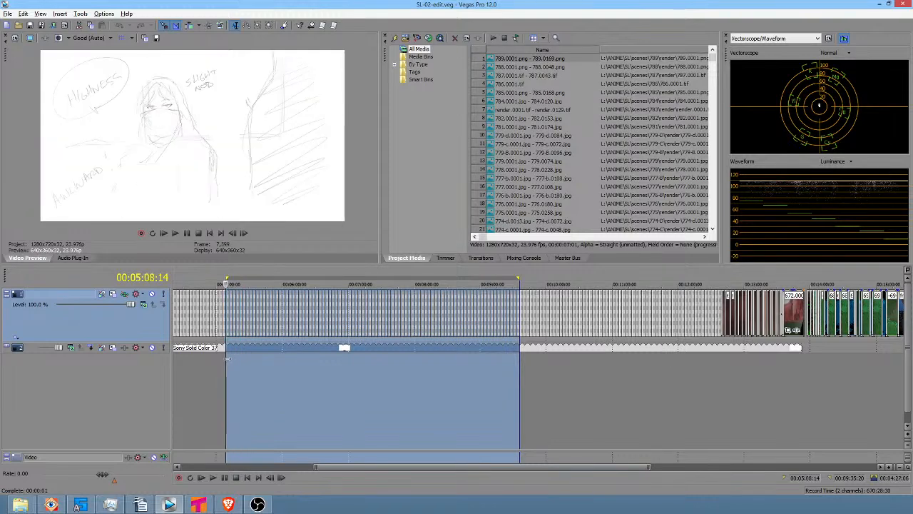
scroll(296, 377, left, 3)
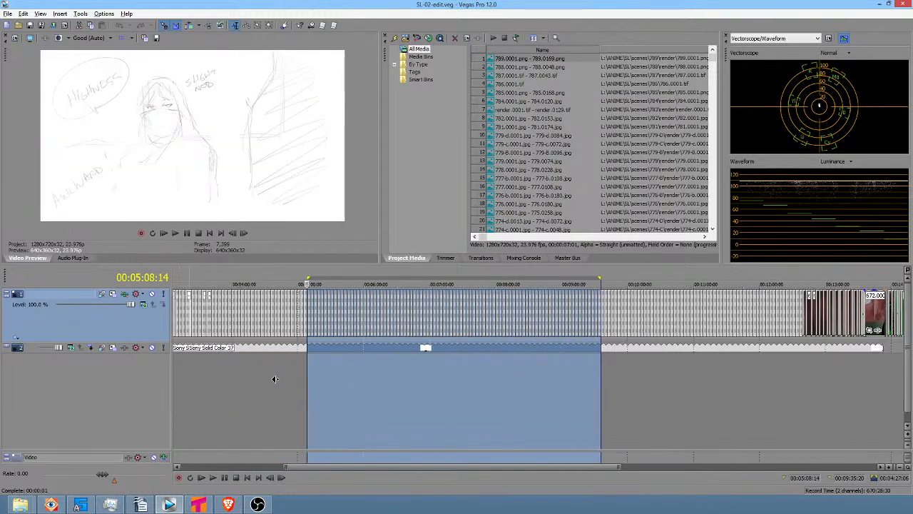
drag(402, 370, 323, 359)
scroll(343, 358, down, 2)
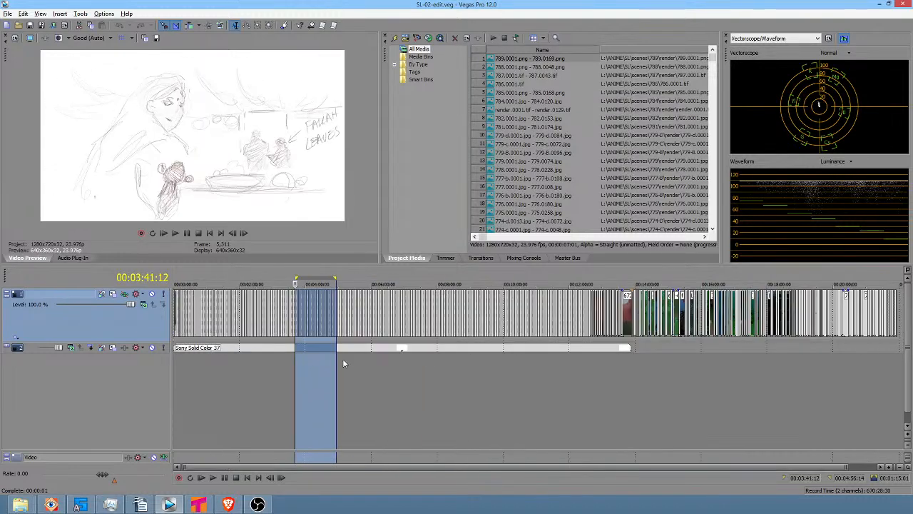
Examine the episode's opening storyboards from the start of the timeline and mark them from 00:00:02:11 to 00:02:01:11
click(177, 368)
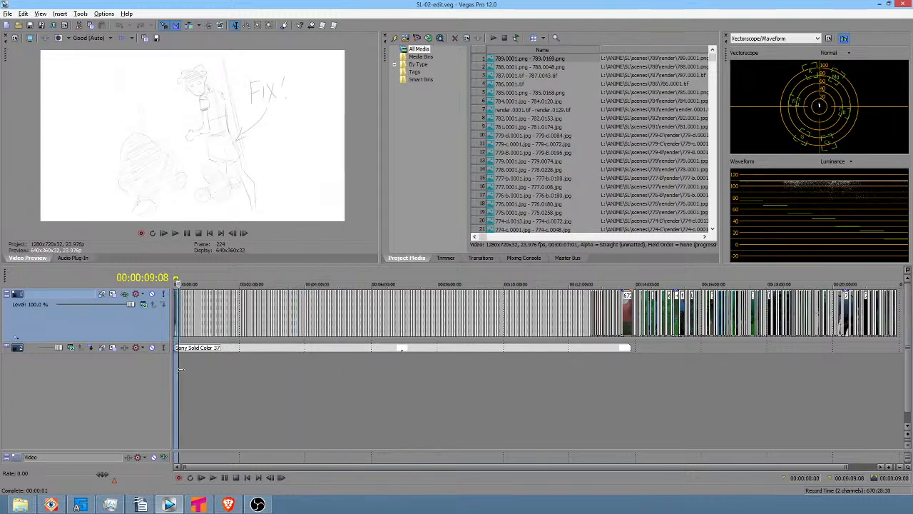
drag(181, 368, 185, 370)
scroll(184, 369, up, 5)
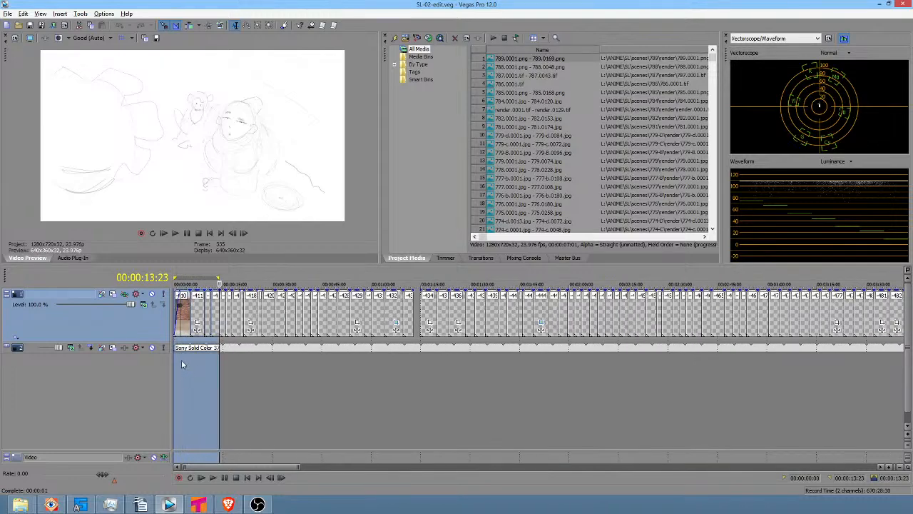
drag(181, 360, 232, 371)
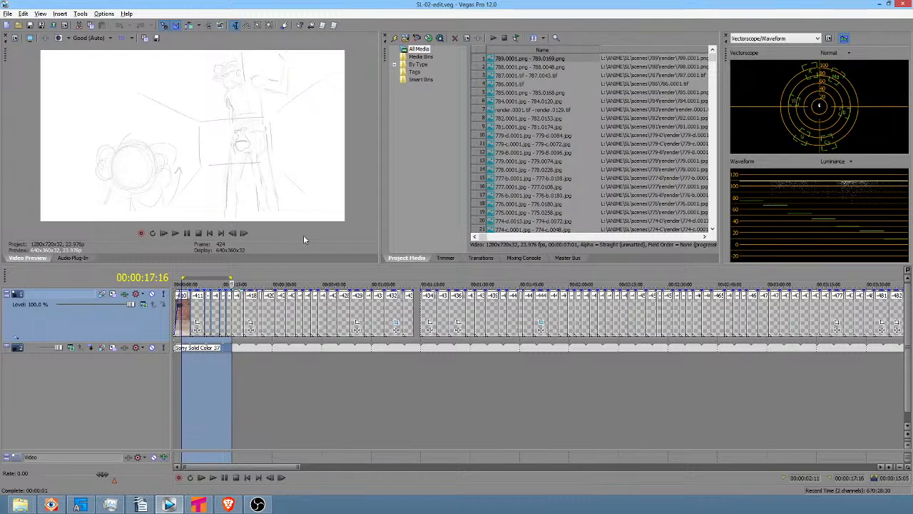
drag(231, 364, 297, 373)
drag(306, 375, 572, 385)
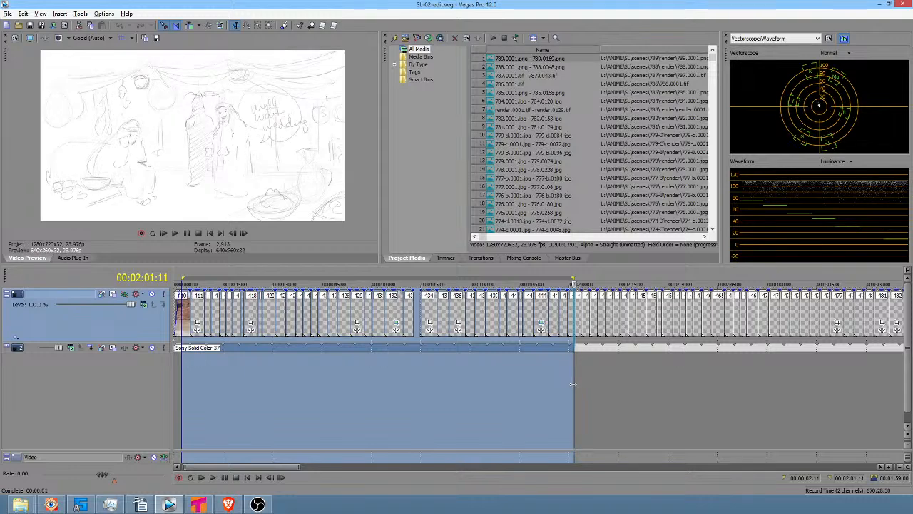
Mark the following storyboard sections from 00:02:03:15 to 00:03:12:21 and from 00:03:09:21 to 00:04:02:12
scroll(572, 386, down, 2)
drag(377, 377, 491, 380)
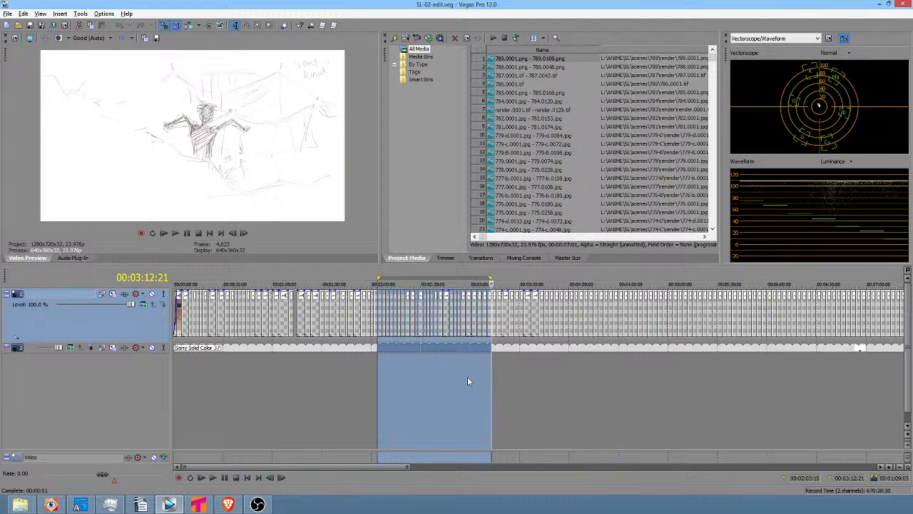
click(483, 371)
drag(487, 370, 574, 374)
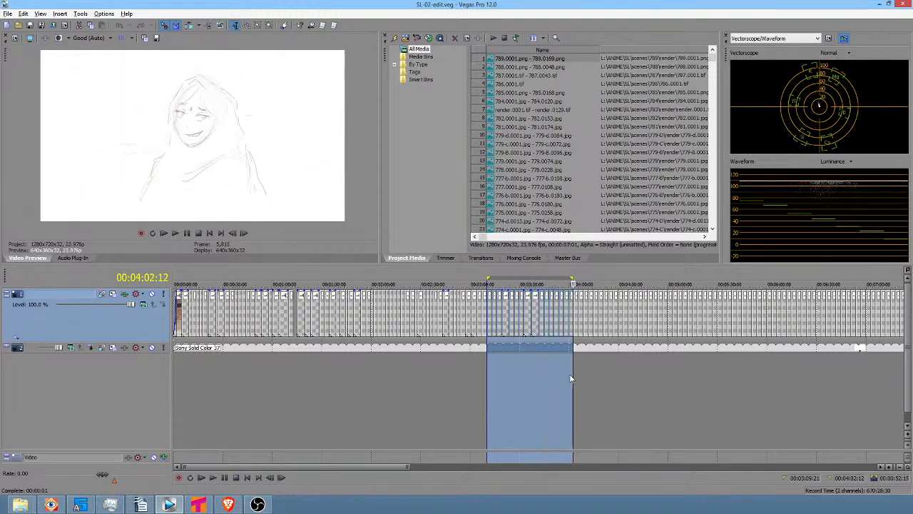
Return to the start of the timeline and preview the painted shot in event -410 from 00:00:00:08 to 00:00:02:00
click(175, 371)
scroll(175, 371, up, 5)
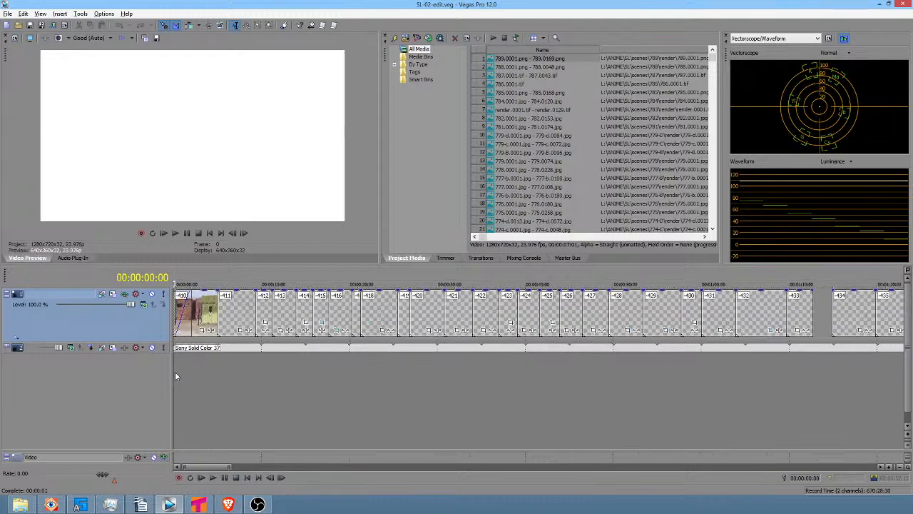
drag(183, 371, 225, 374)
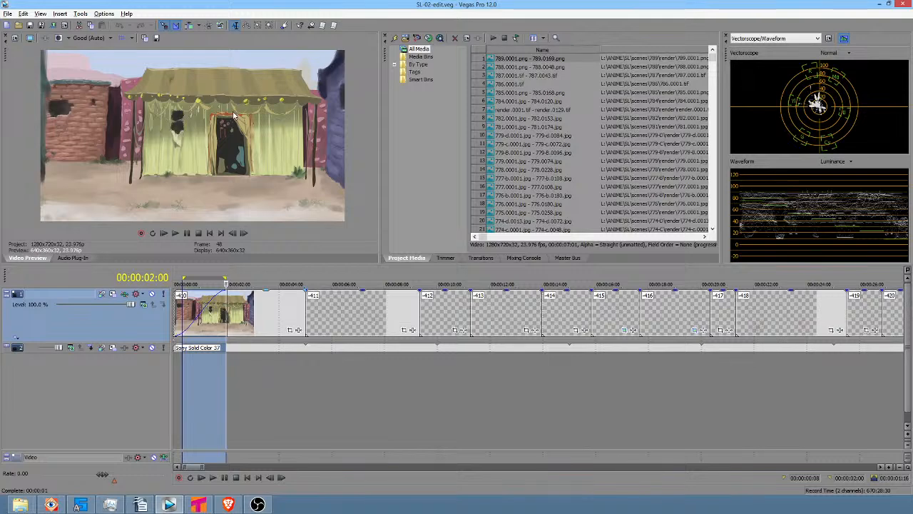
drag(187, 389, 265, 397)
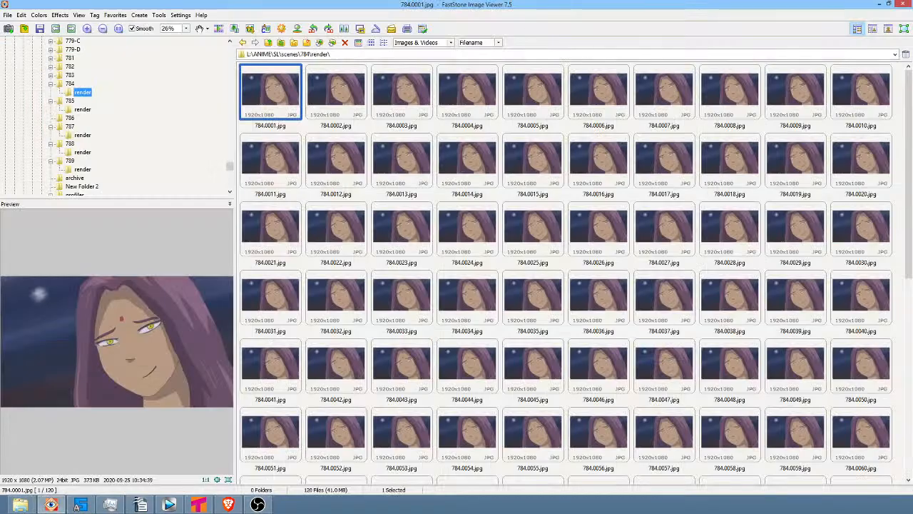
In FastStone Image Viewer, look through the numbered scene folders in the folder tree, back to the start of the scenes folder
scroll(96, 84, up, 20)
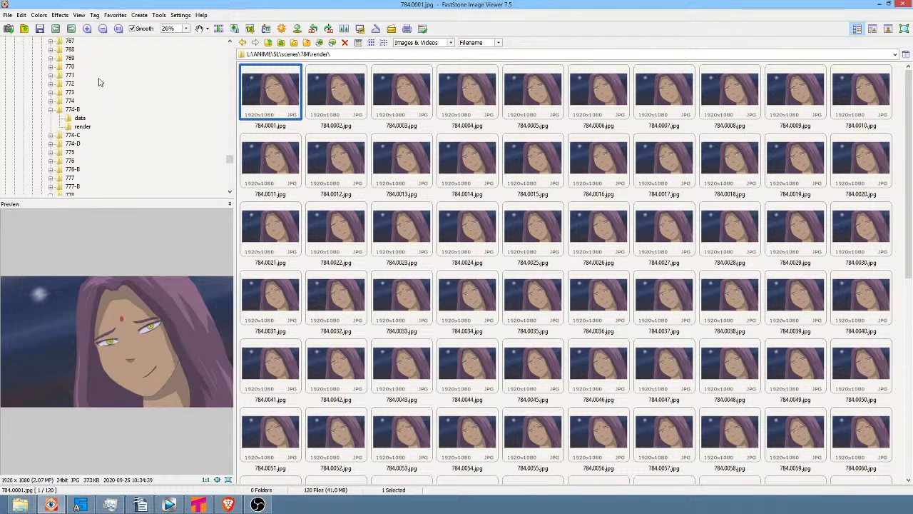
scroll(99, 82, up, 20)
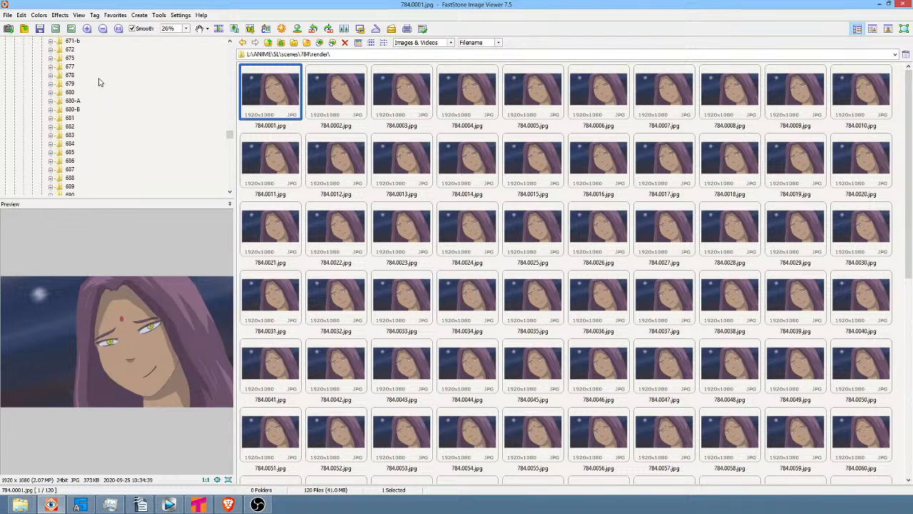
scroll(120, 96, down, 15)
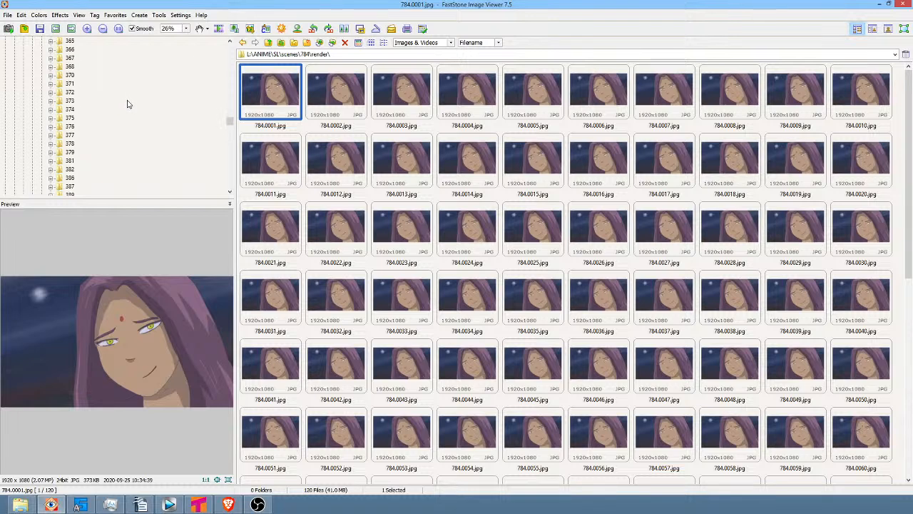
scroll(132, 104, down, 10)
scroll(139, 105, up, 1)
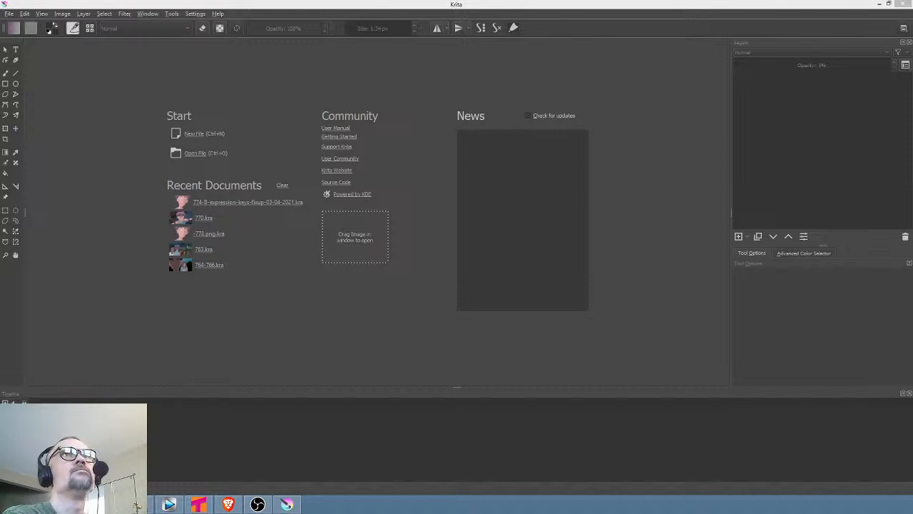
key(alt+Tab)
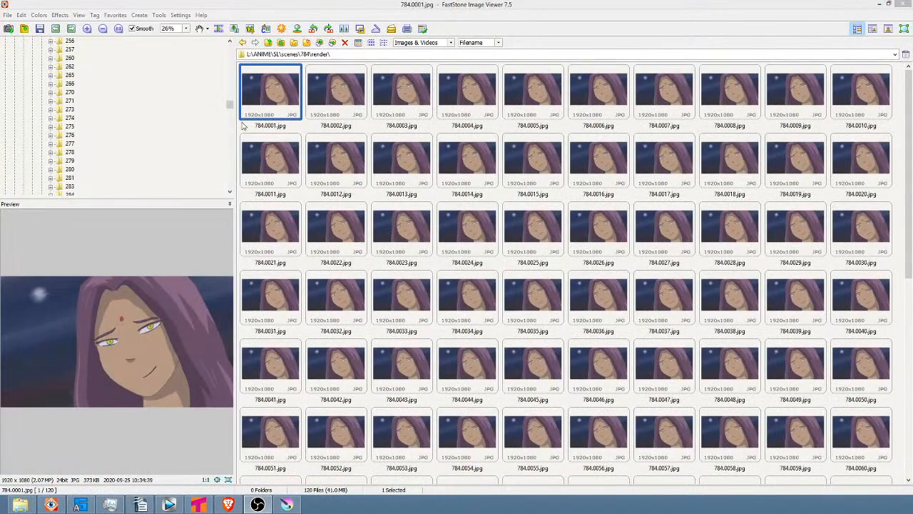
drag(229, 104, 226, 63)
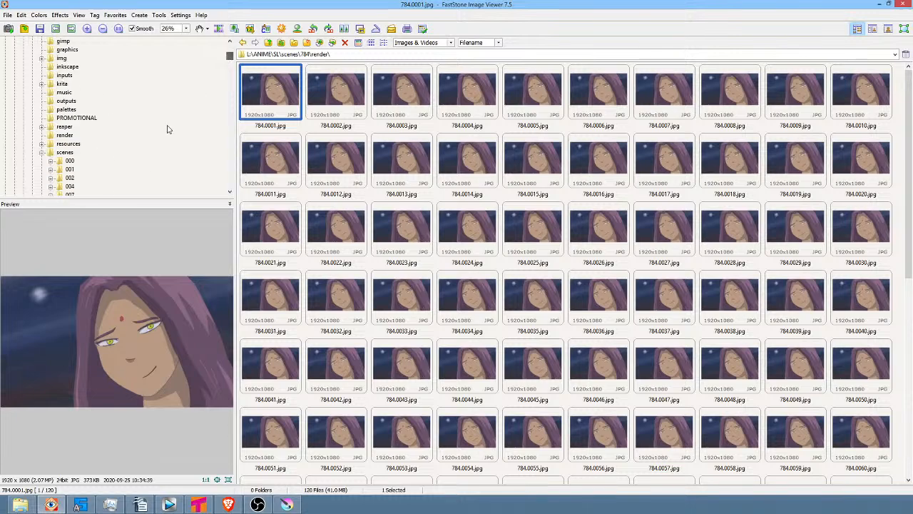
Browse the scenes folder's subfolders and storyboard images down to the -400 range, and select -410.png
click(65, 152)
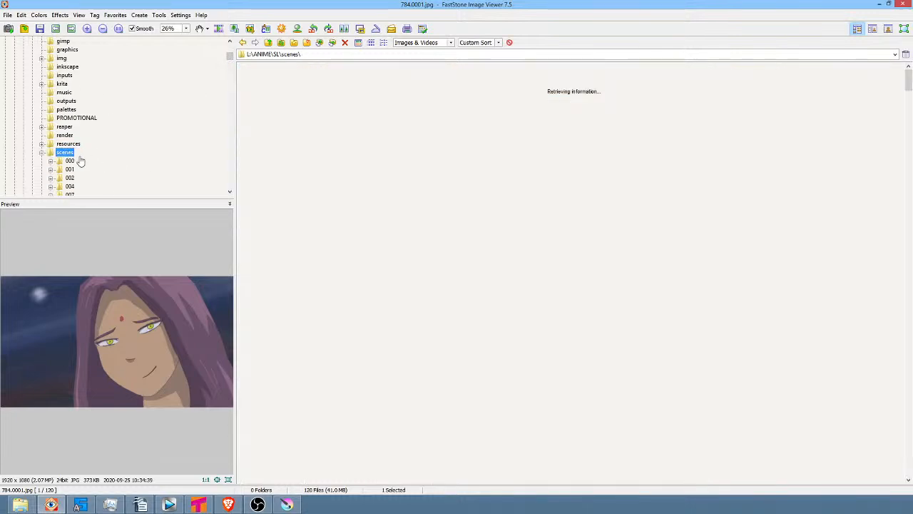
scroll(741, 234, down, 5)
scroll(740, 234, down, 15)
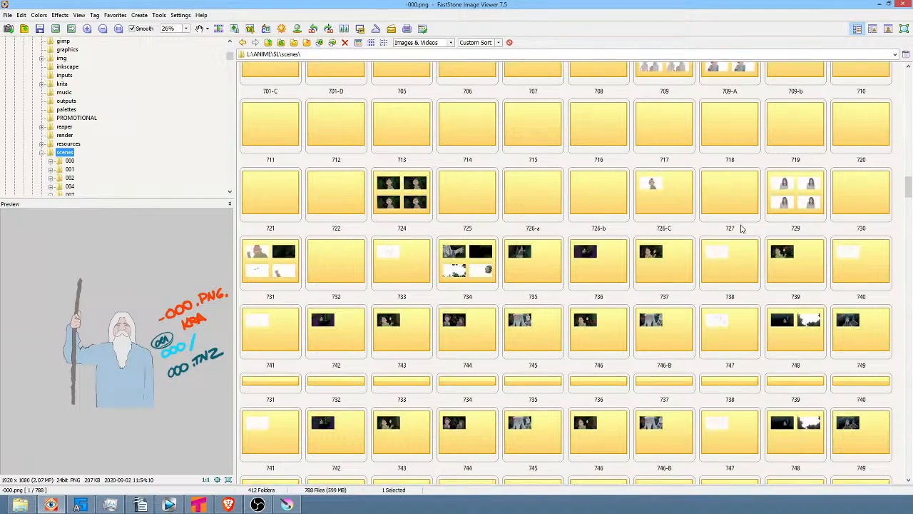
scroll(742, 226, down, 6)
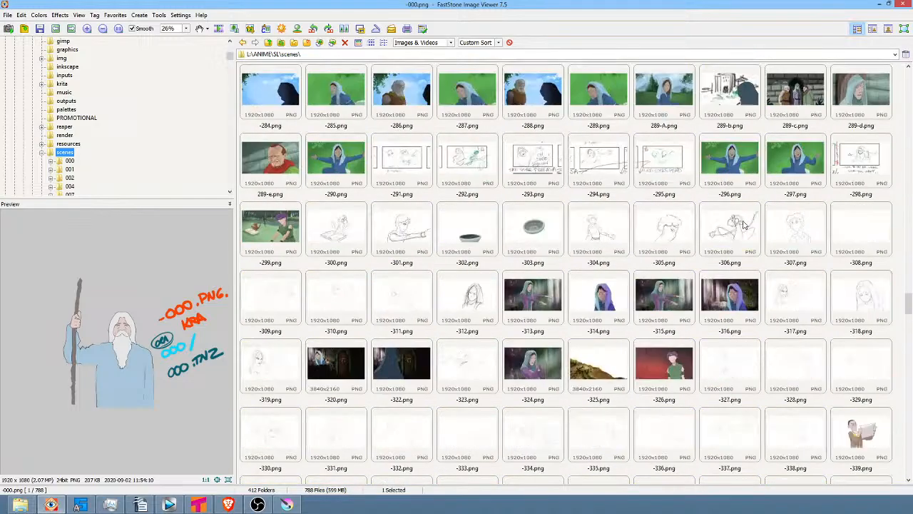
scroll(746, 224, down, 7)
scroll(750, 224, down, 5)
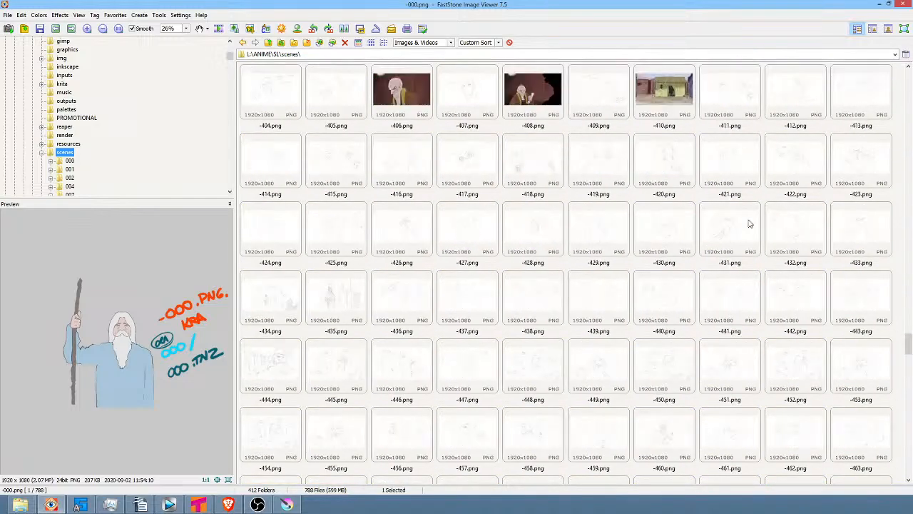
scroll(750, 223, down, 3)
scroll(753, 222, up, 3)
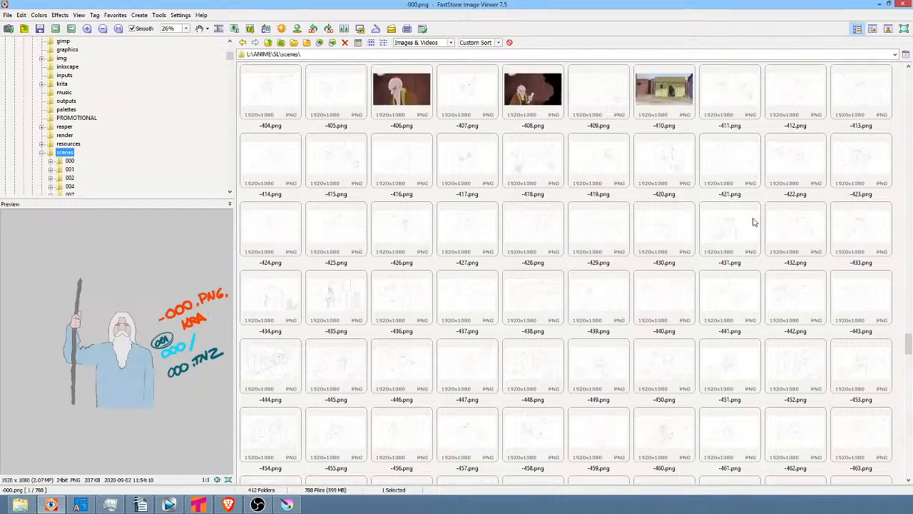
click(671, 99)
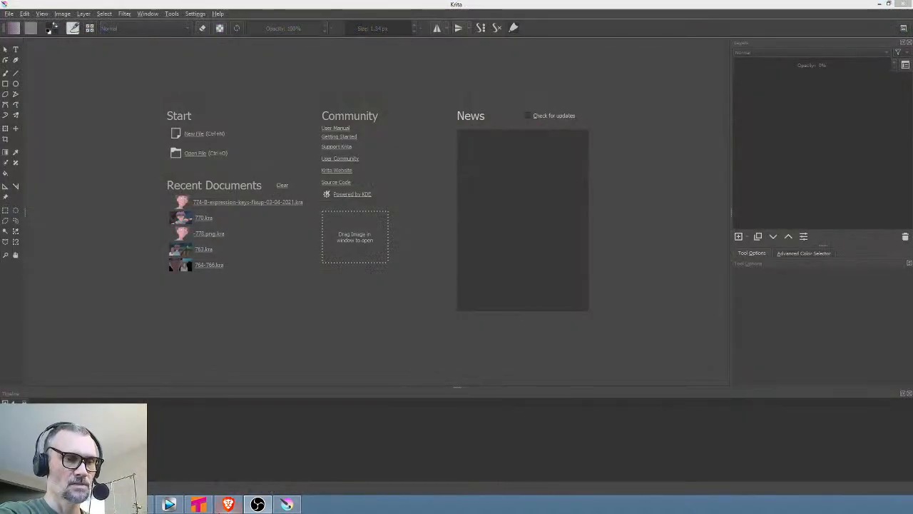
Switch to Tahoma2D and import -410.png from the scenes folder into the first column of the empty 2D scene
click(200, 504)
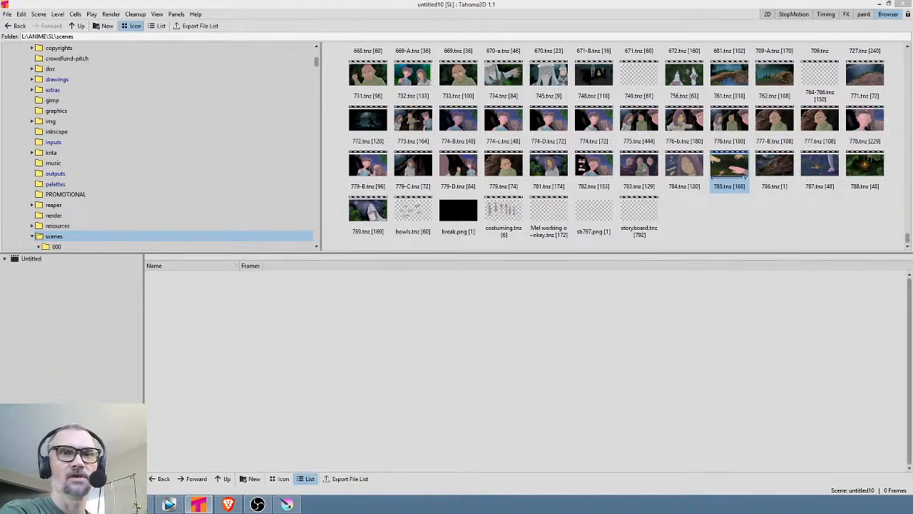
click(767, 14)
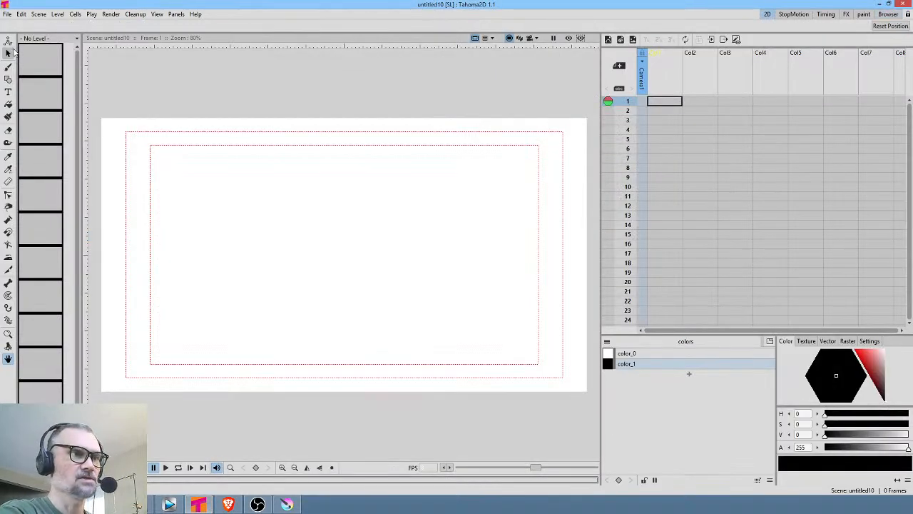
click(6, 13)
click(6, 13)
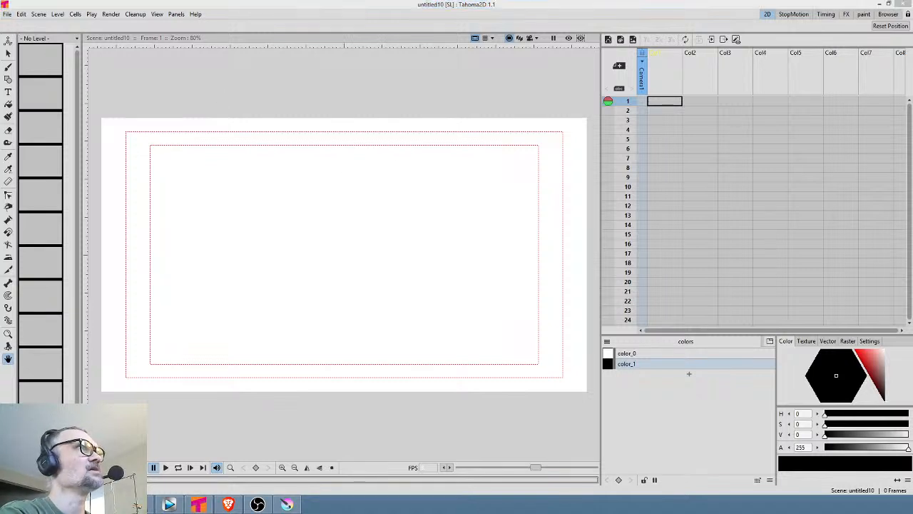
drag(233, 179, 247, 265)
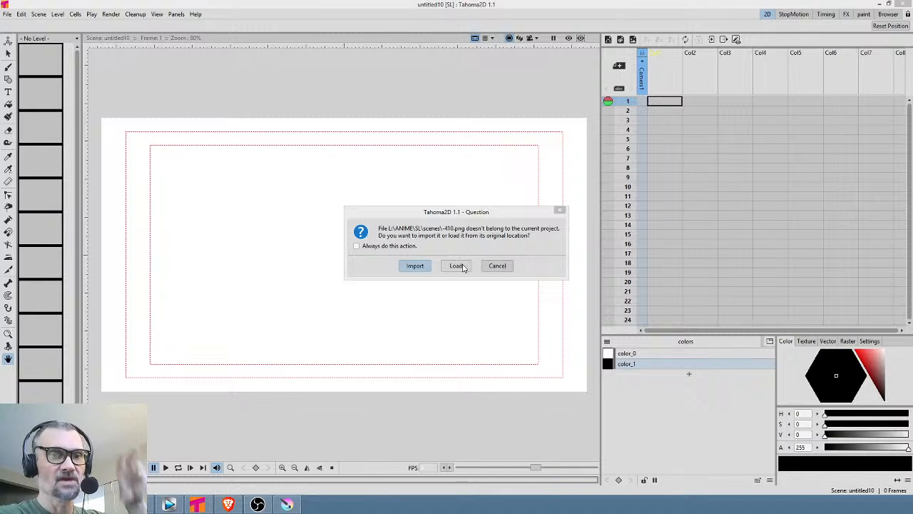
click(415, 266)
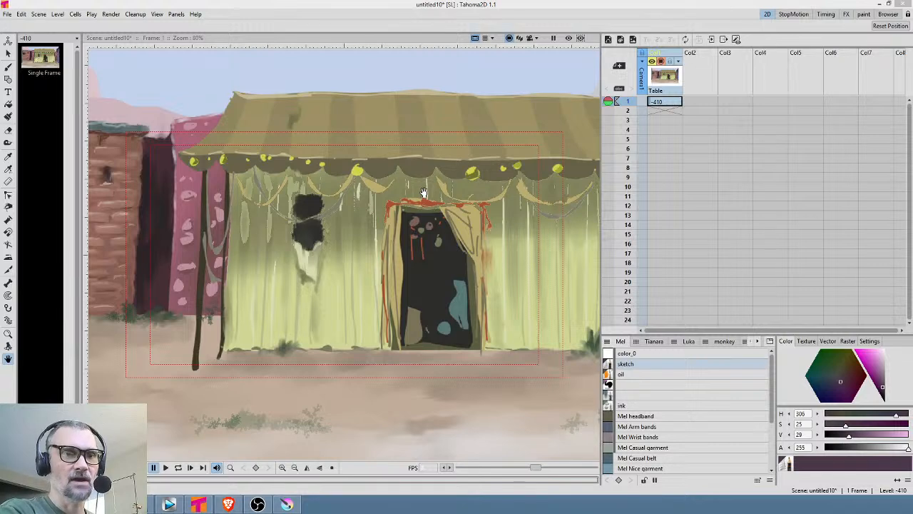
scroll(401, 147, down, 3)
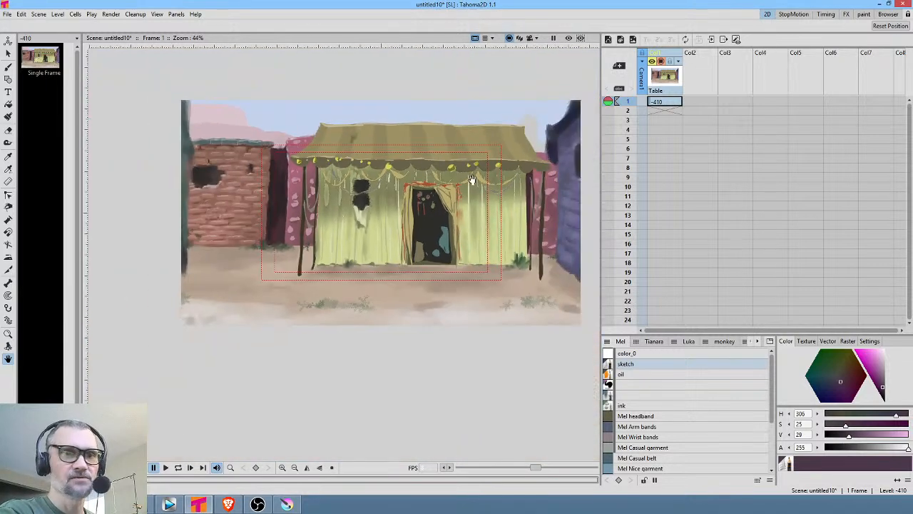
Scale the -410 painting at frame 1 down to about 69% overall with the Animate tool
click(664, 104)
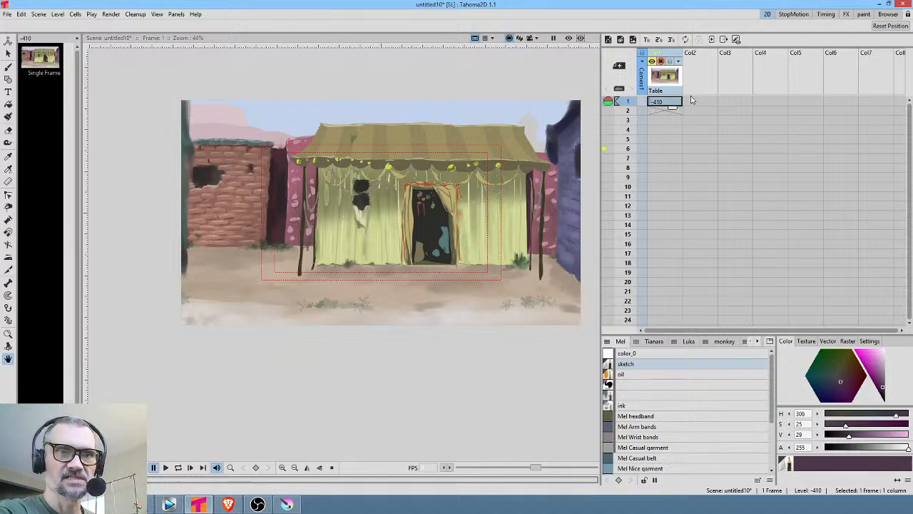
key(a)
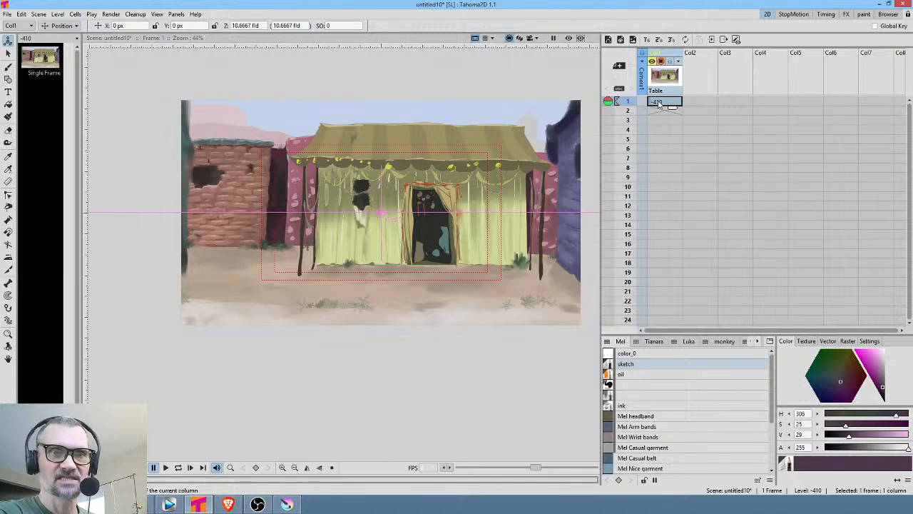
right_click(478, 163)
click(280, 85)
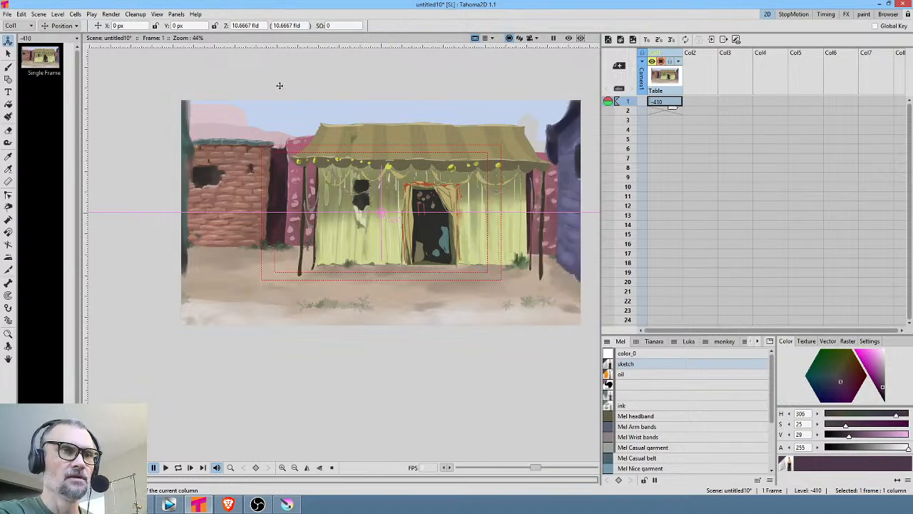
click(69, 27)
click(57, 60)
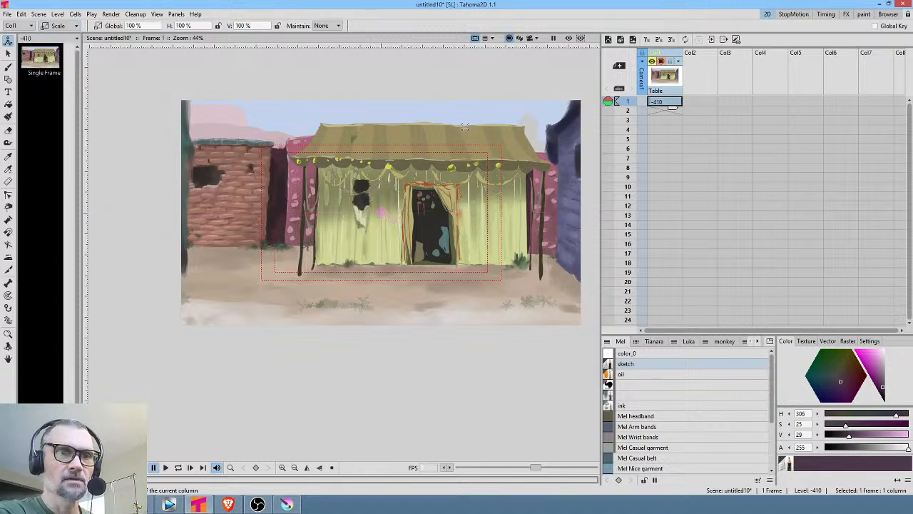
drag(516, 147, 478, 177)
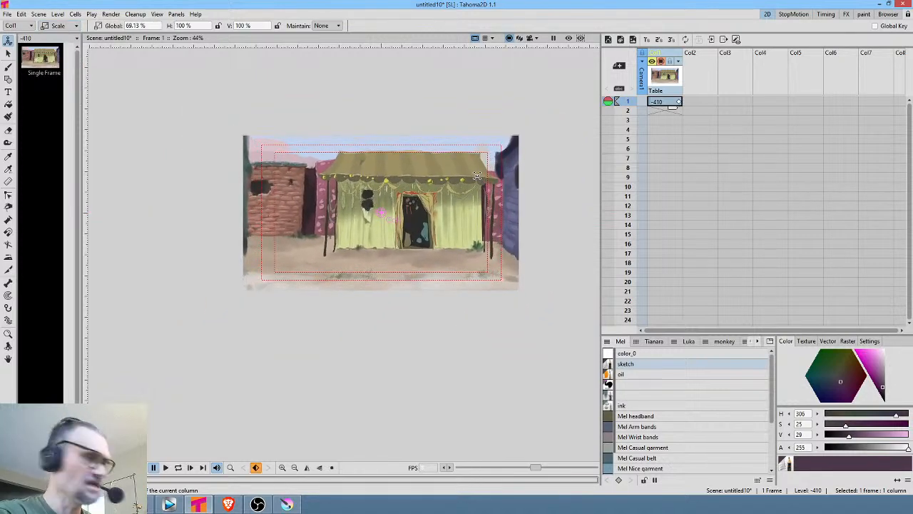
View the scaled shop painting at 100% zoom in a widened viewer and examine it from edge to edge
key(alt+0)
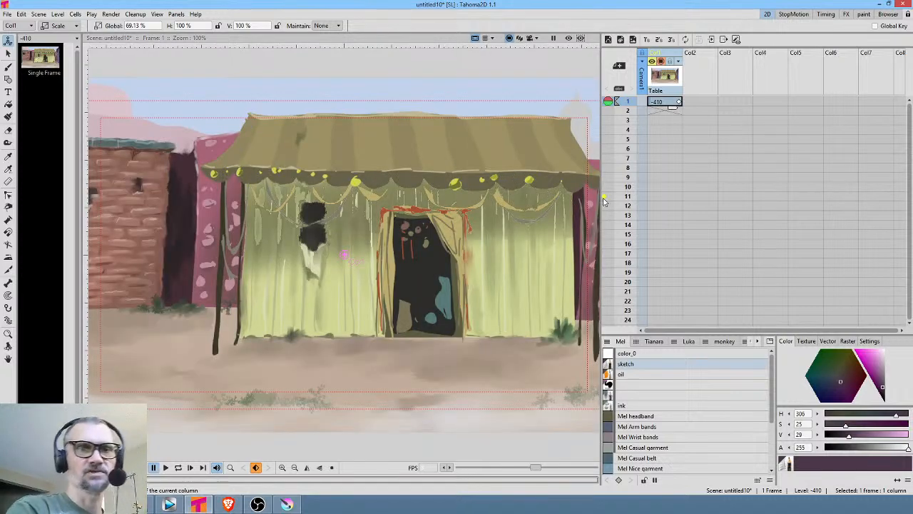
drag(601, 203, 681, 200)
mouse_move(461, 206)
mouse_down()
mouse_move(420, 200)
mouse_move(461, 207)
mouse_up()
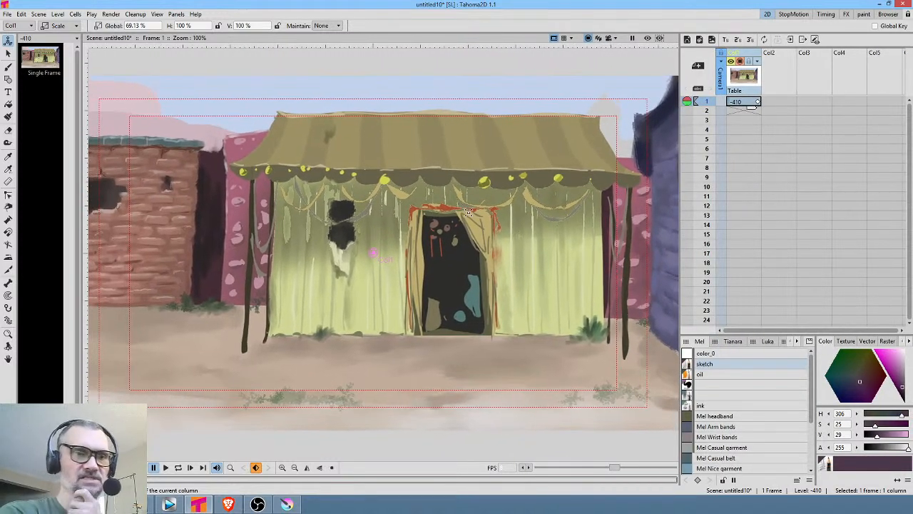
drag(557, 228, 519, 227)
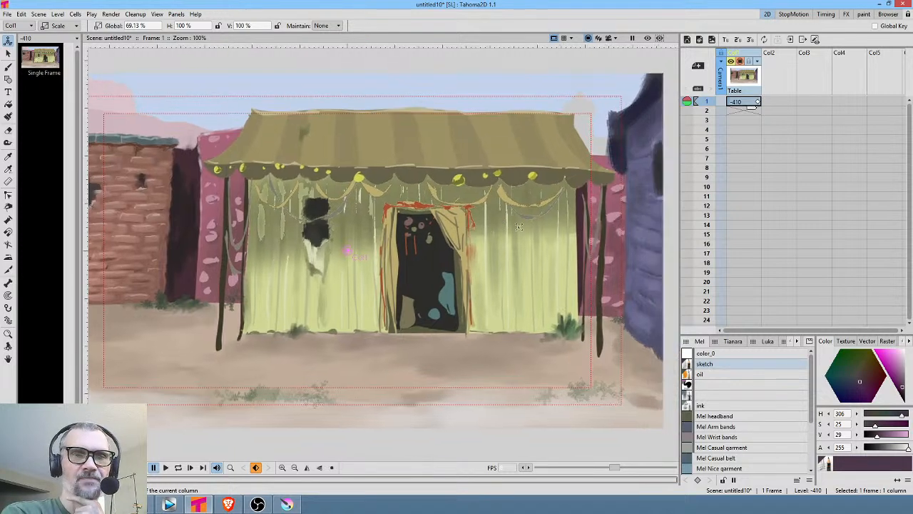
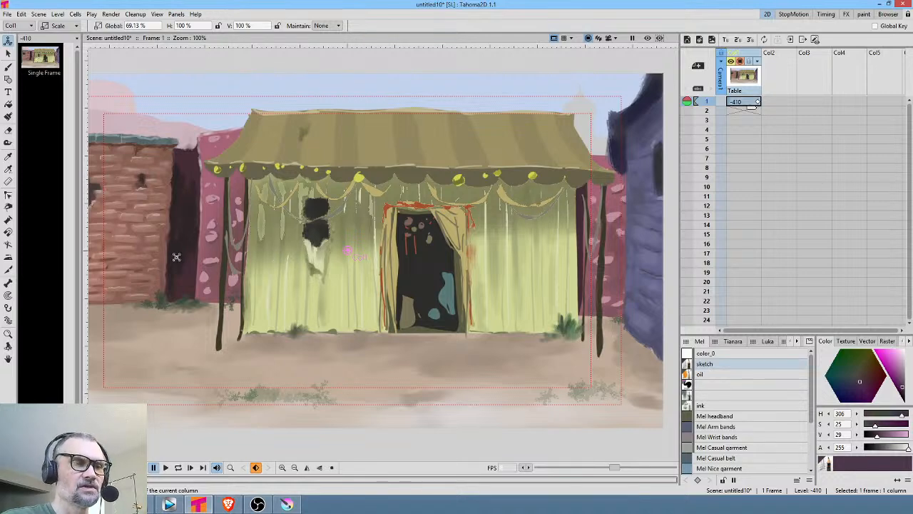
drag(218, 302, 297, 308)
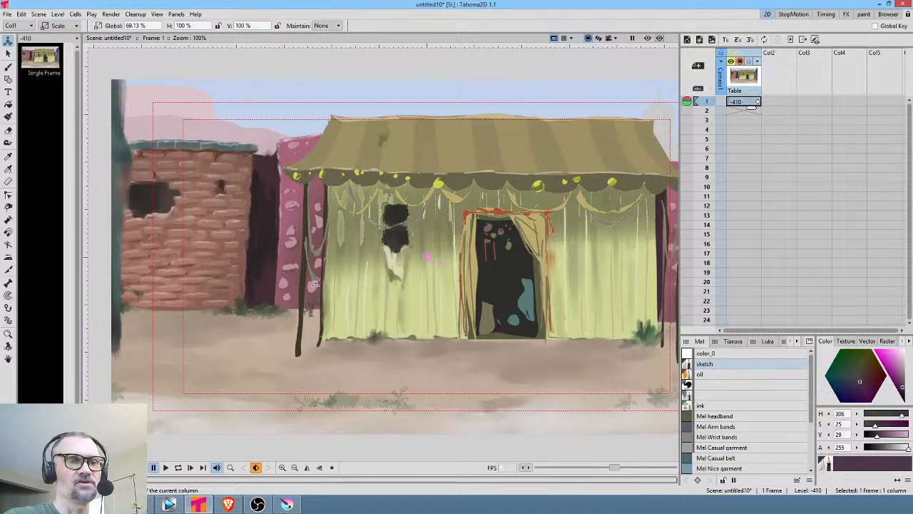
drag(541, 283, 376, 289)
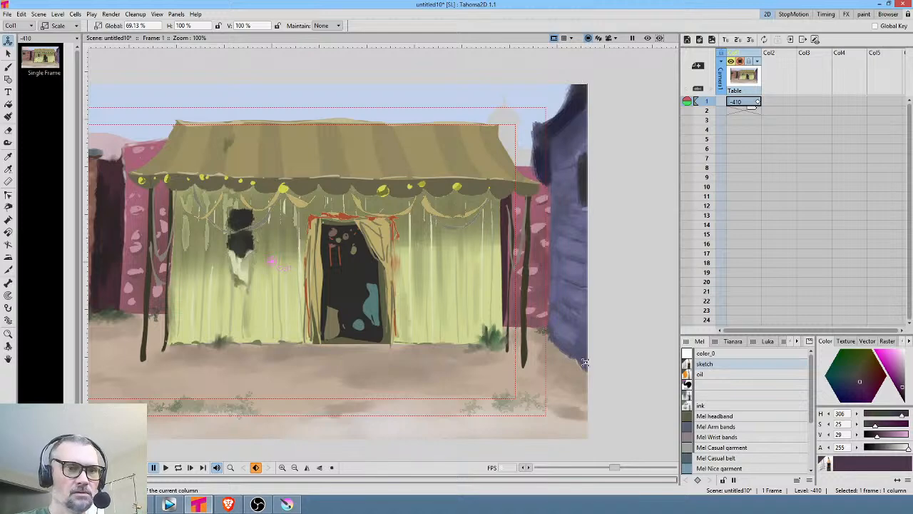
drag(388, 338, 488, 338)
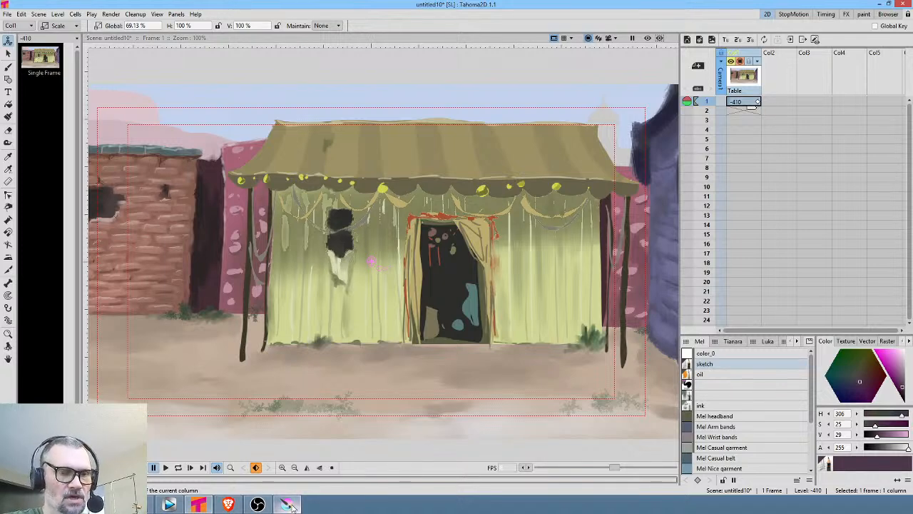
Switch to Krita, open -410.png.kra from the scenes folder, and toggle the visibility of Paint Layer 1 to check it
mouse_move(291, 505)
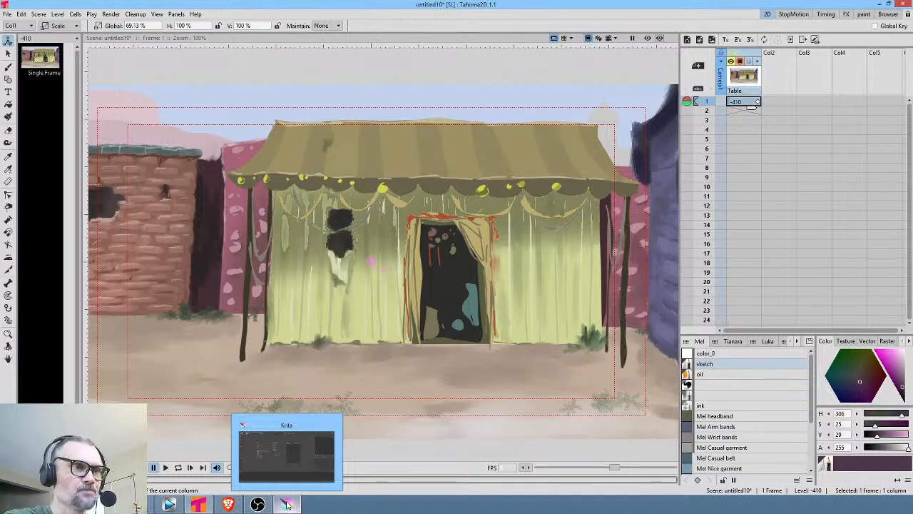
click(291, 505)
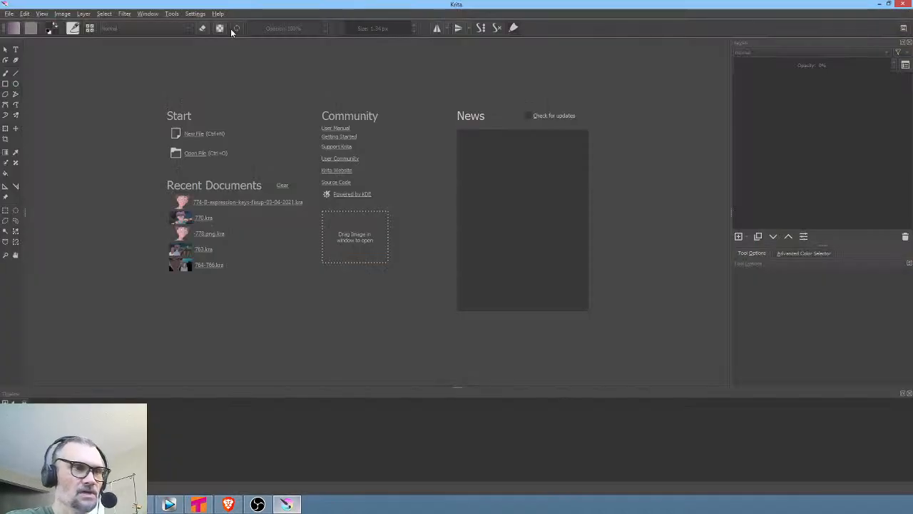
click(9, 13)
click(14, 35)
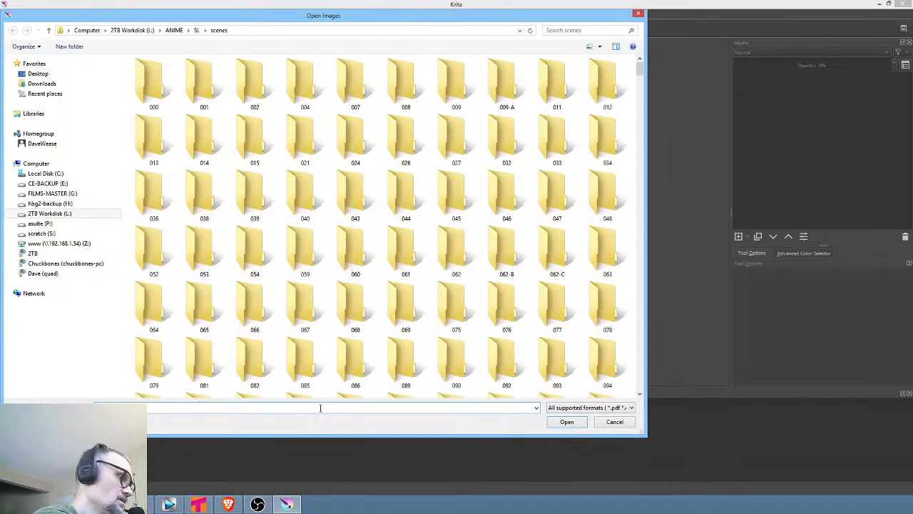
text(430)
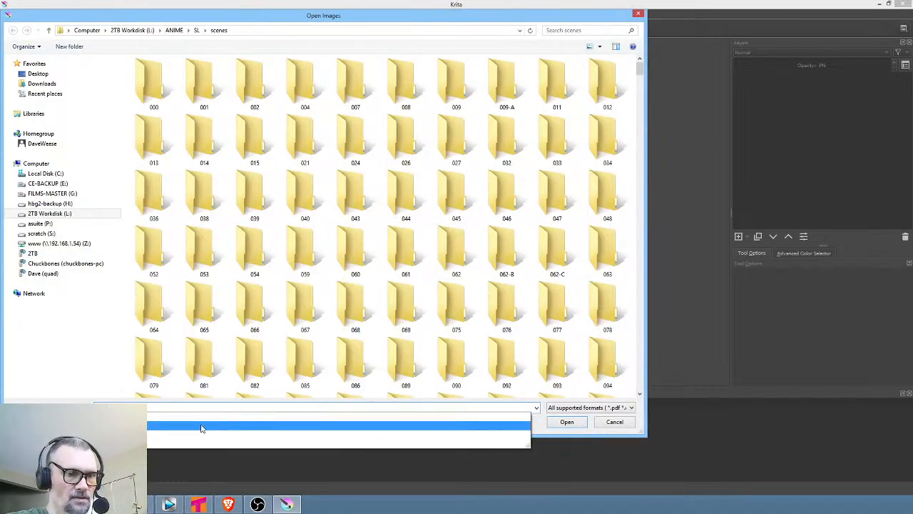
click(169, 430)
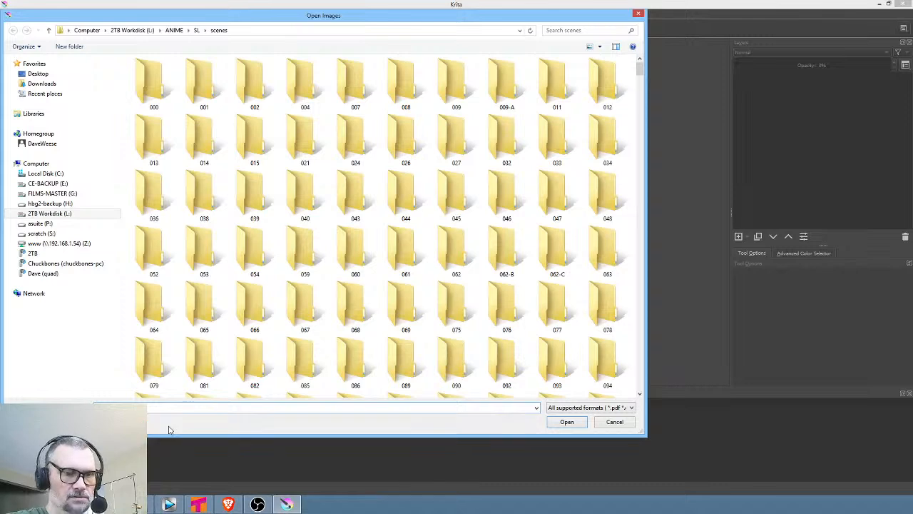
click(563, 421)
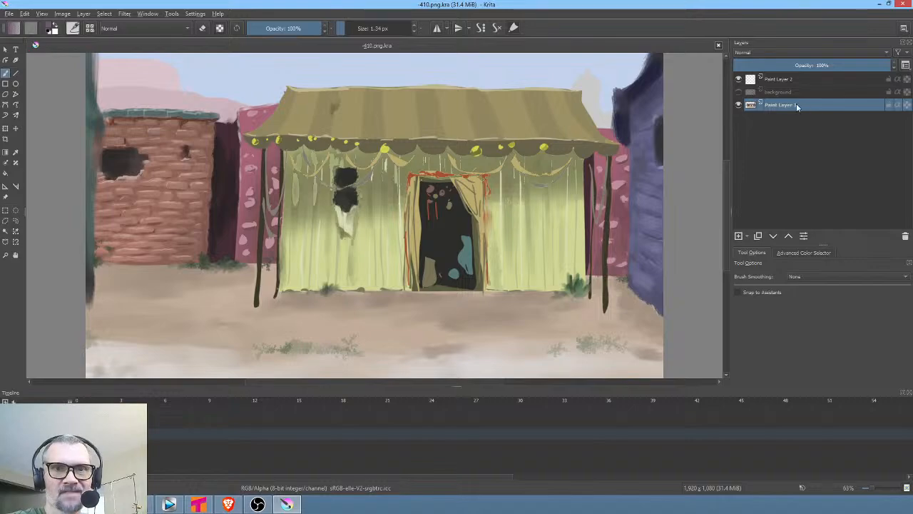
click(739, 105)
click(738, 105)
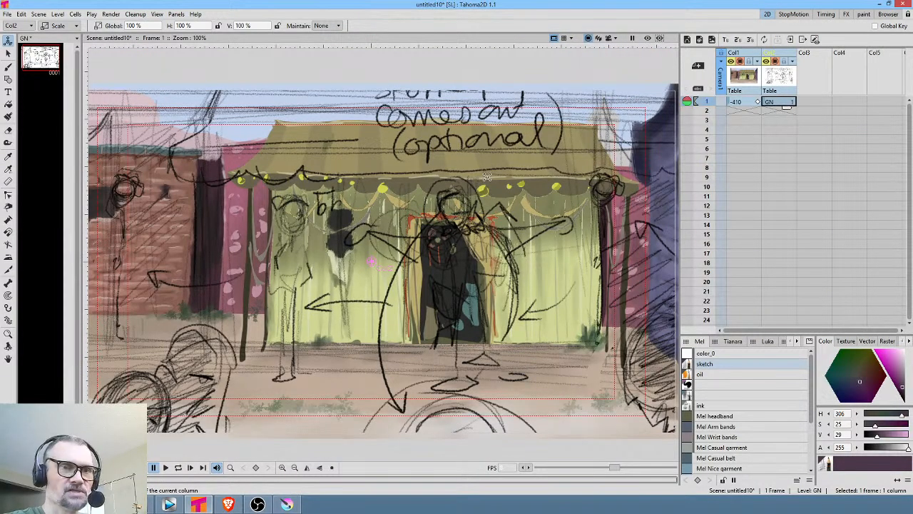
In Tahoma2D, scale the GN storyboard sketch in the second column down to about 80% over the shop painting
mouse_move(514, 174)
mouse_down()
mouse_move(487, 196)
mouse_move(549, 167)
mouse_move(525, 193)
mouse_up()
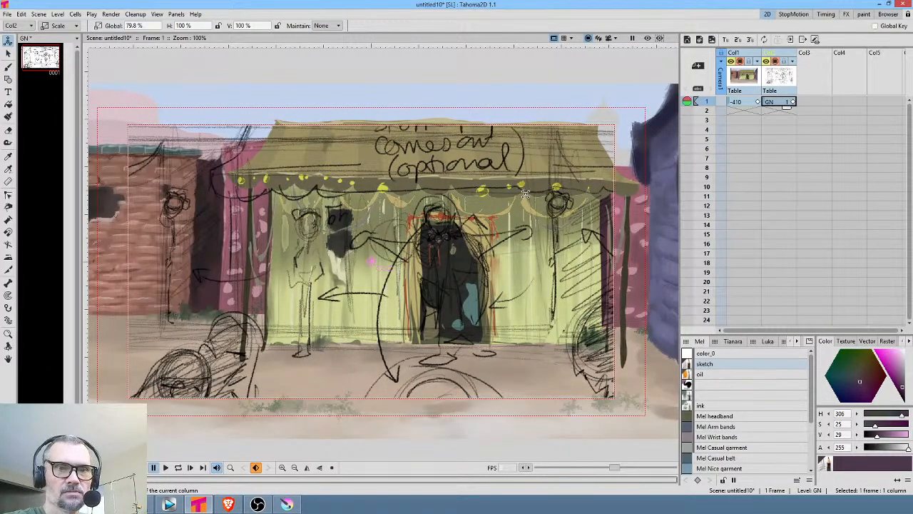
drag(579, 268, 561, 218)
drag(474, 137, 488, 190)
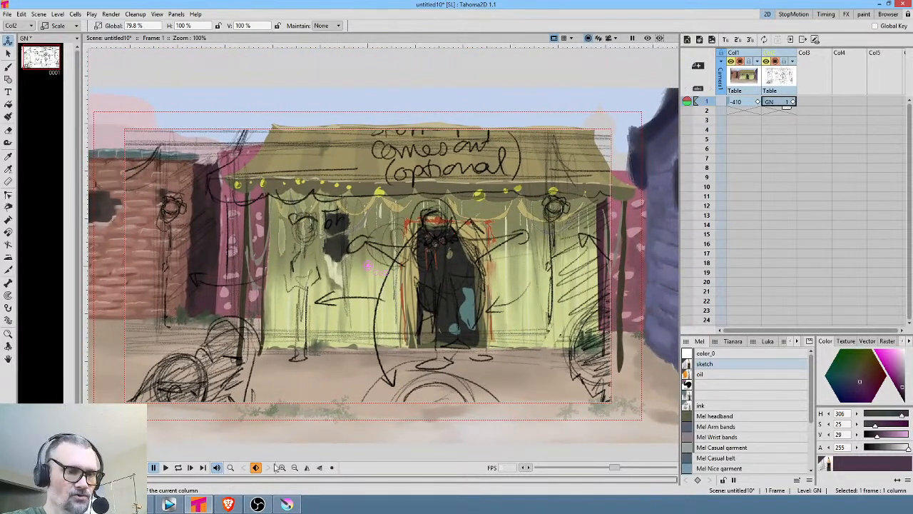
Switch to Krita, select Paint Layer 1, and hide the background sketch layer and Paint Layer 2 so only the painting shows
click(288, 505)
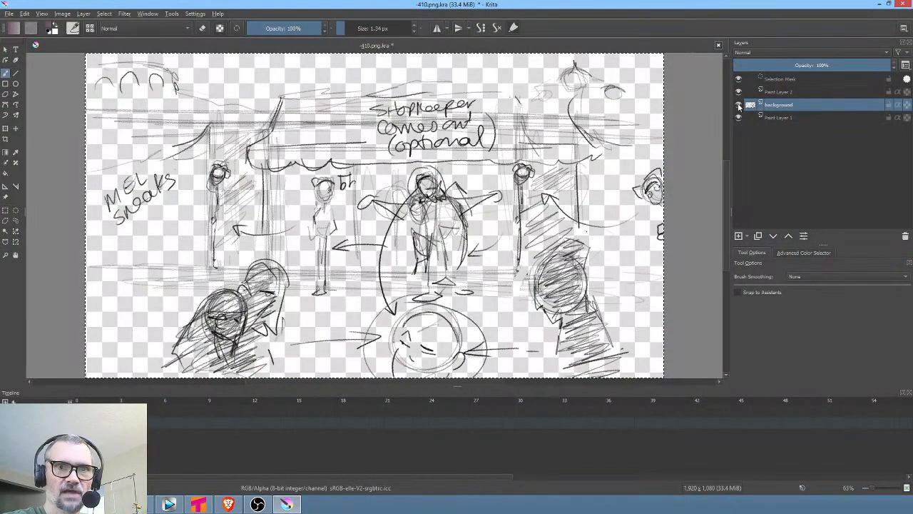
click(797, 116)
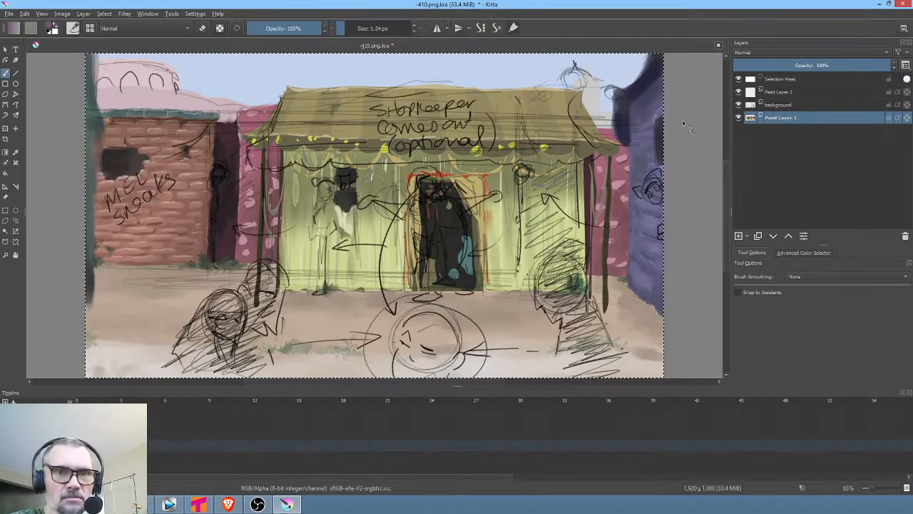
click(739, 105)
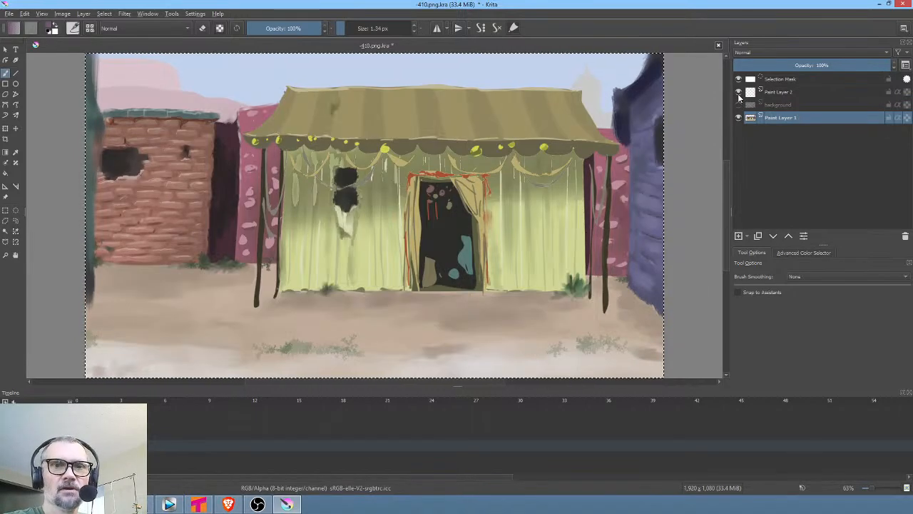
click(739, 92)
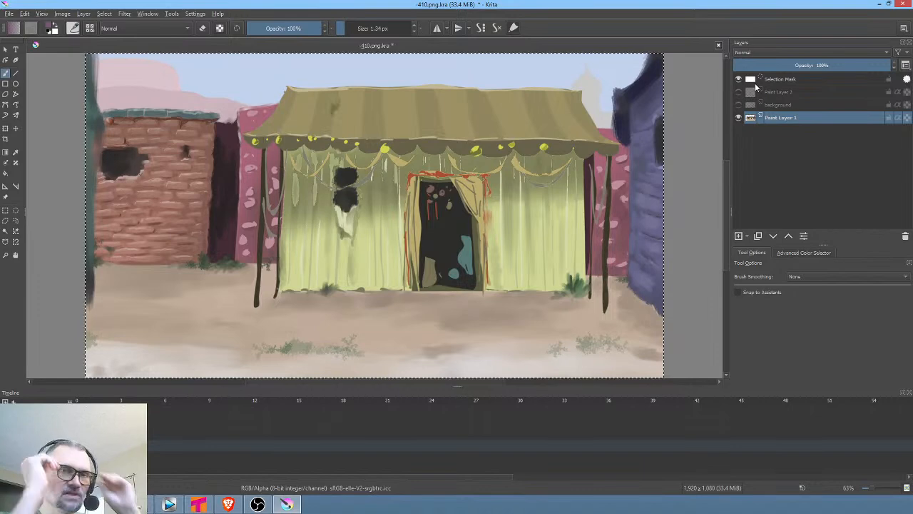
mouse_move(756, 87)
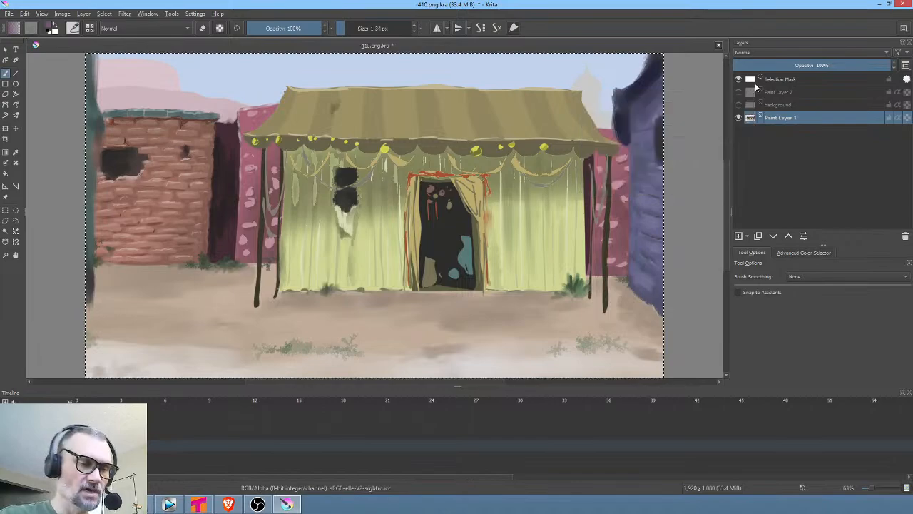
Switch to Tahoma2D and extend the exposure of the -410 painting in the first column through frame 6
click(204, 504)
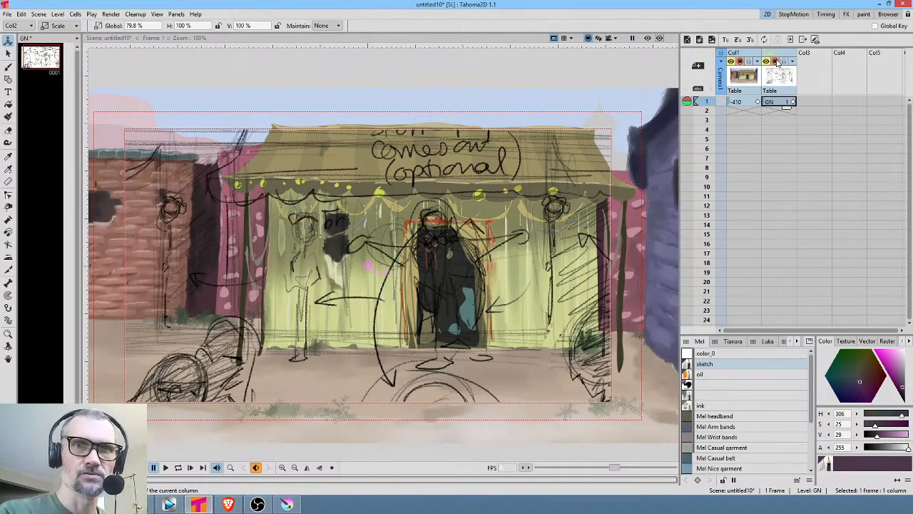
click(749, 103)
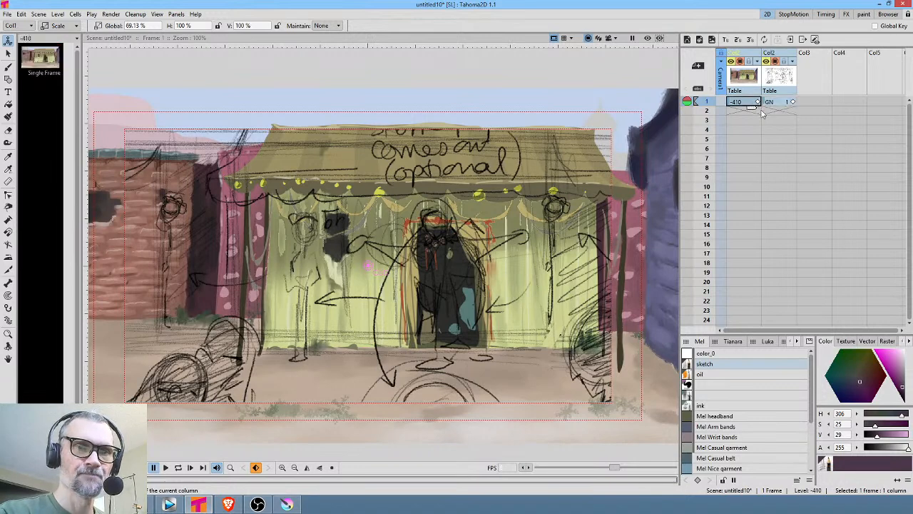
drag(753, 112, 758, 163)
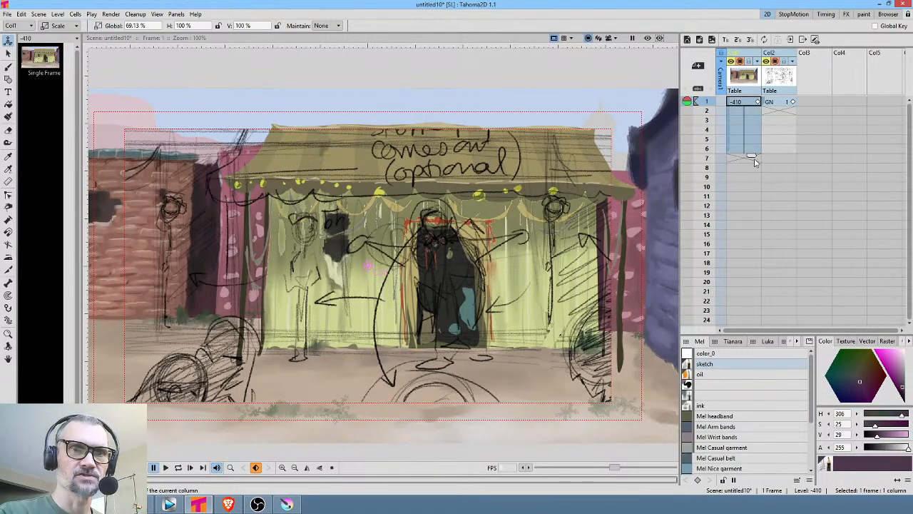
click(755, 150)
Display the -410 level's single frame on its own and examine the whole painting and the commands available for it
click(45, 59)
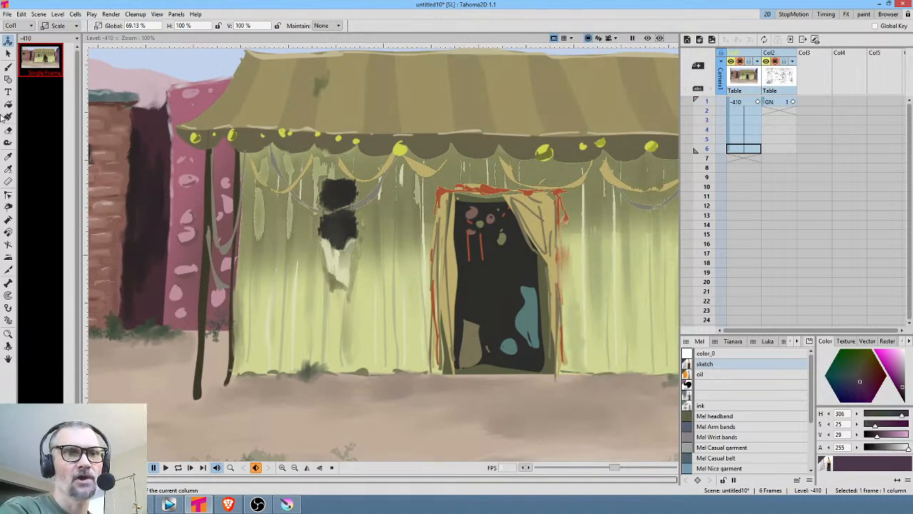
scroll(454, 288, down, 5)
drag(462, 292, 402, 295)
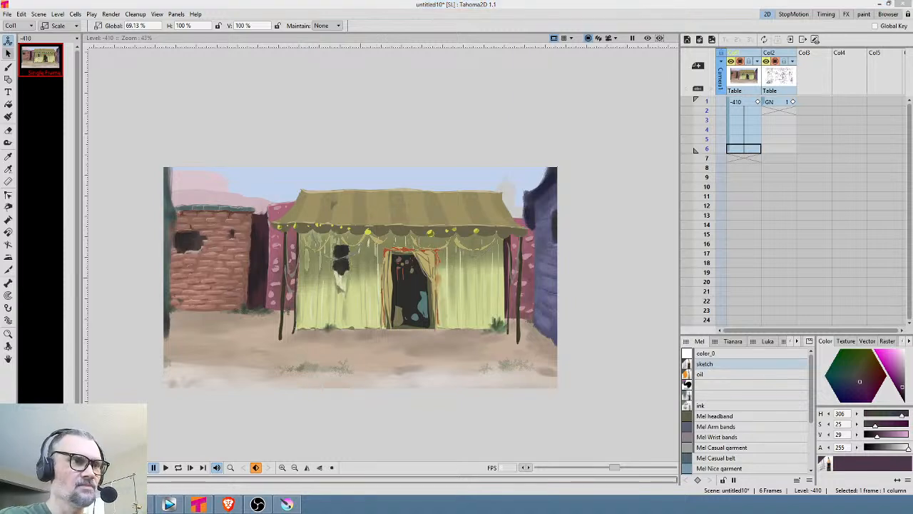
right_click(41, 58)
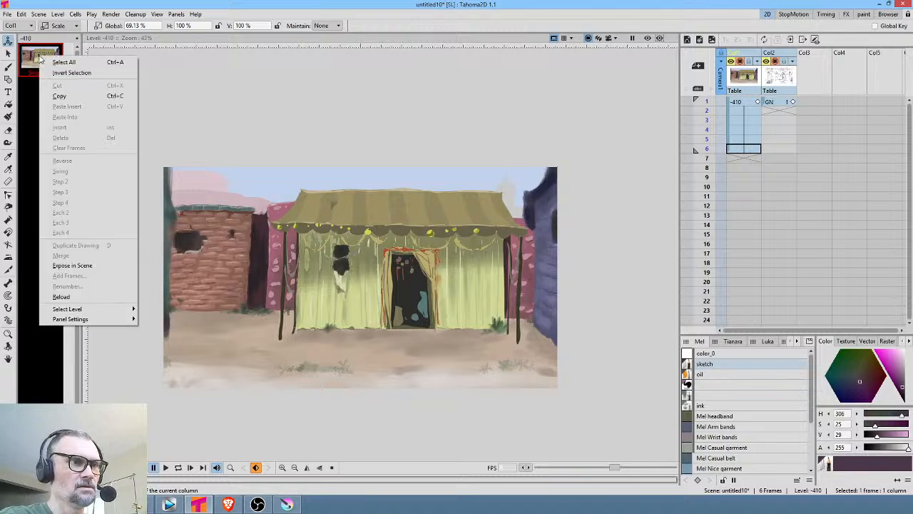
click(40, 56)
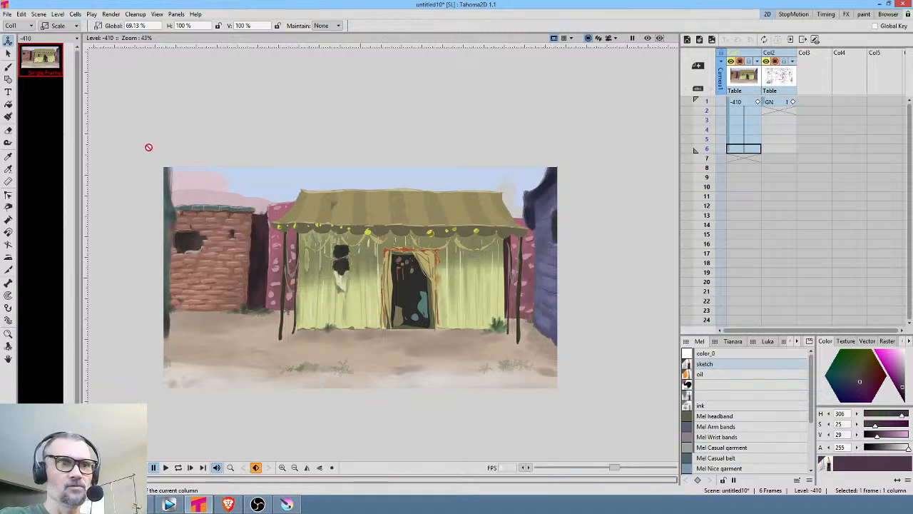
Save the scene as 410 in the scenes folder
click(6, 14)
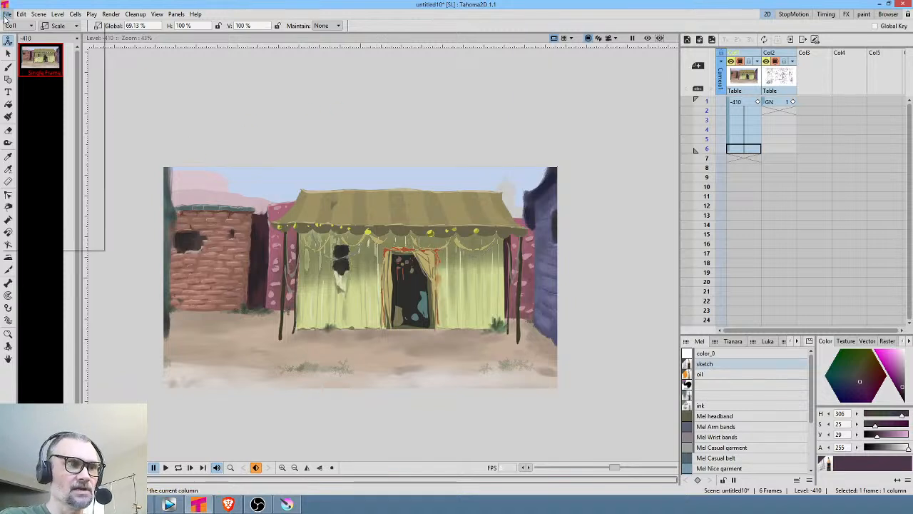
click(23, 47)
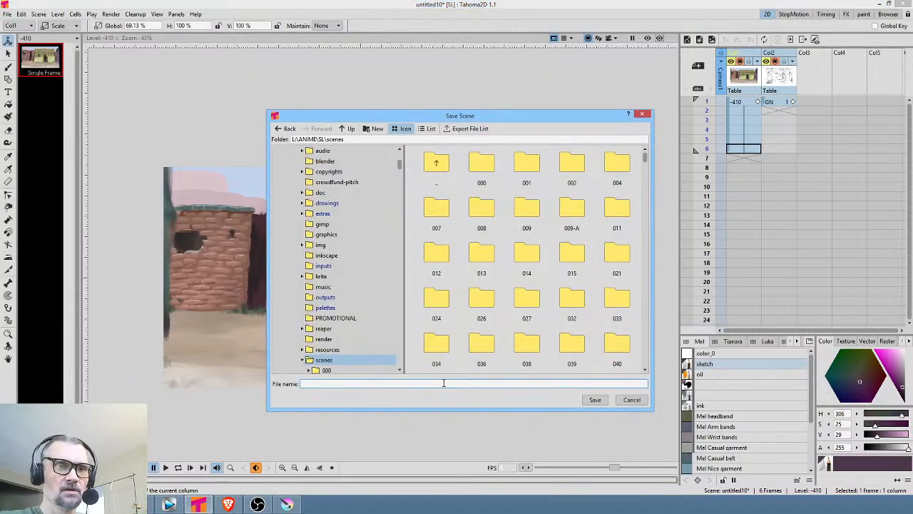
click(286, 505)
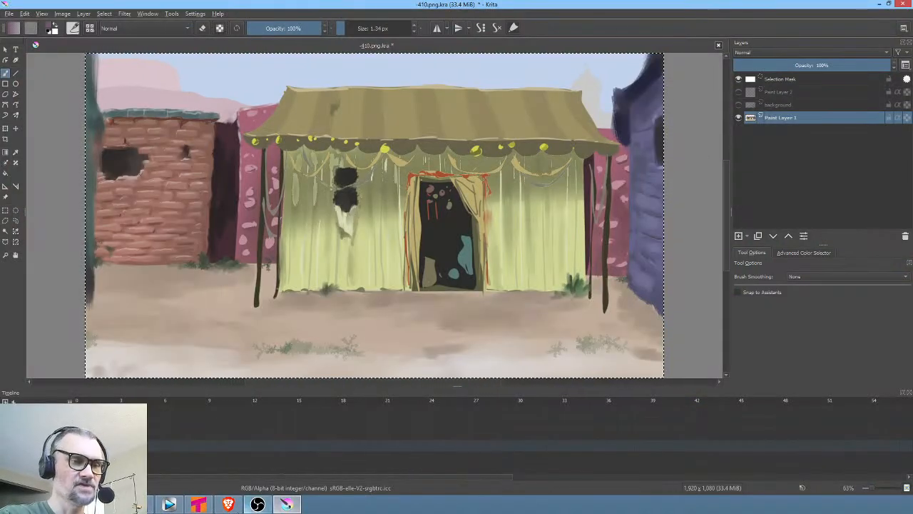
click(198, 504)
click(407, 383)
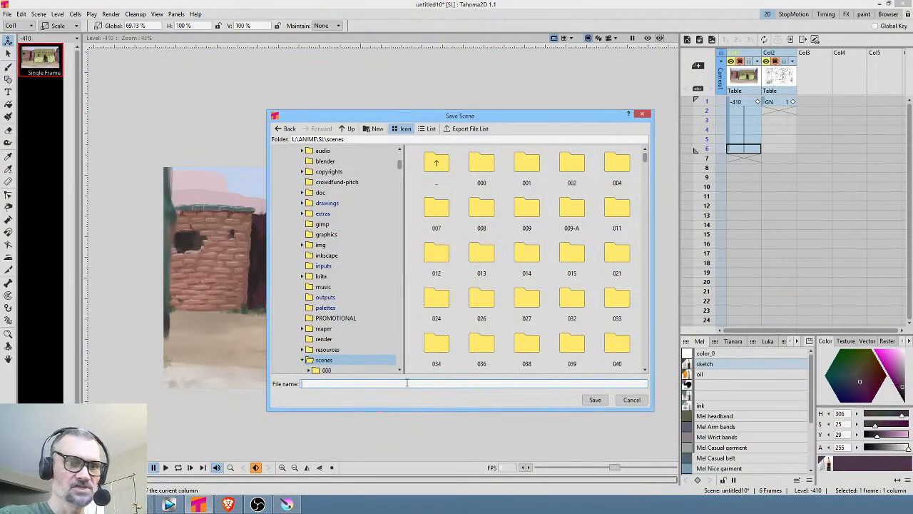
text(410)
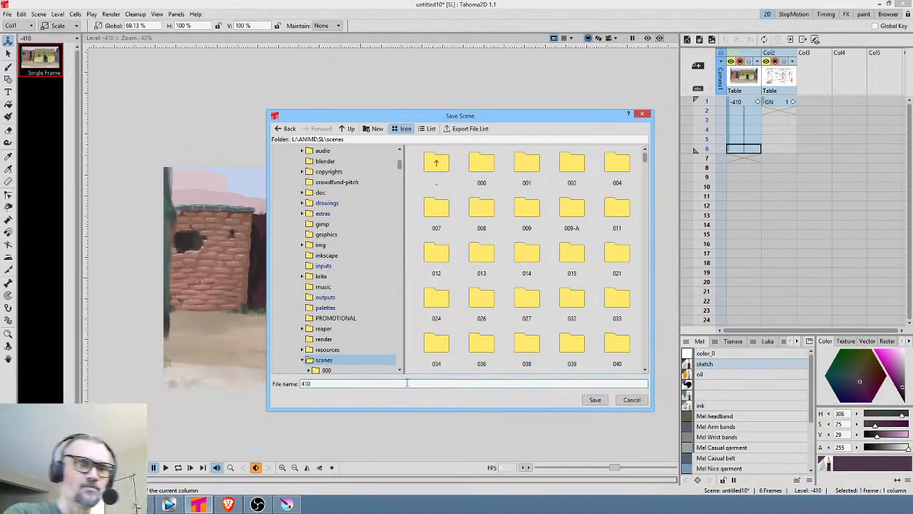
click(593, 401)
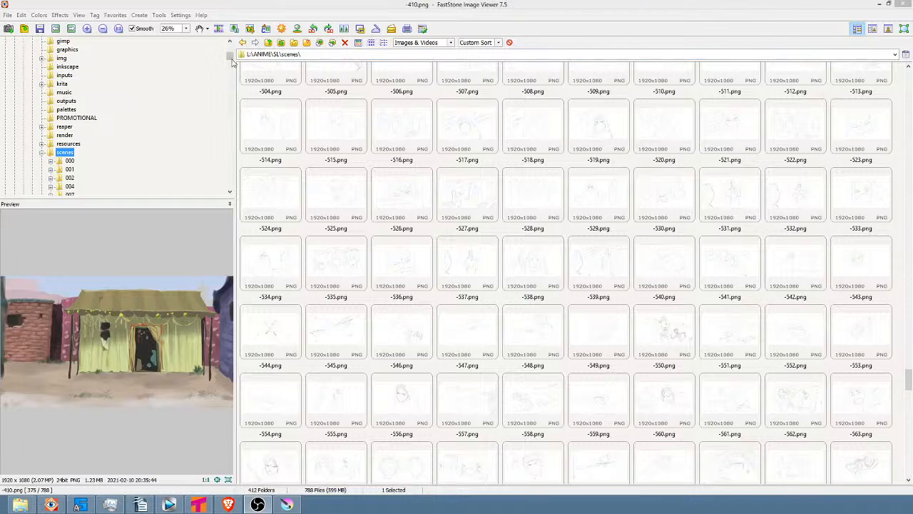
Switch to FastStone Image Viewer and rename -410.png in the SL extras folder to -410.0001.png
drag(232, 59, 231, 51)
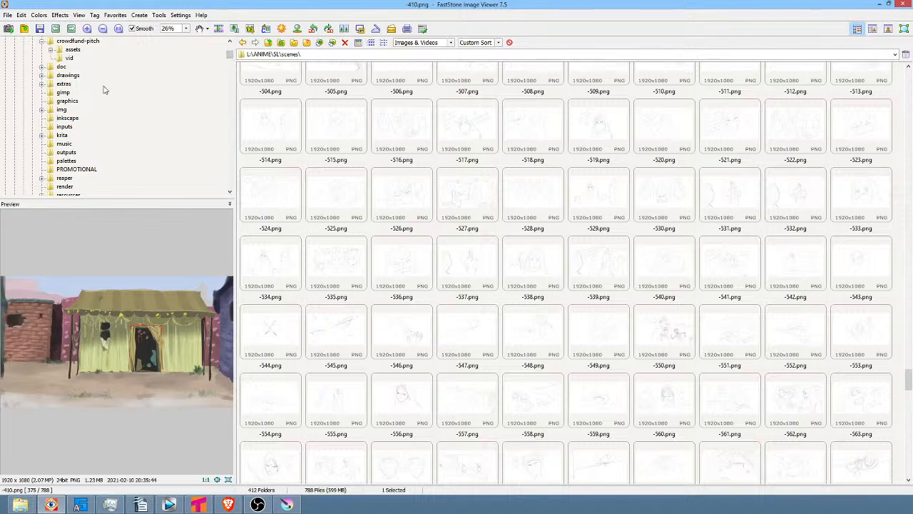
scroll(105, 107, down, 1)
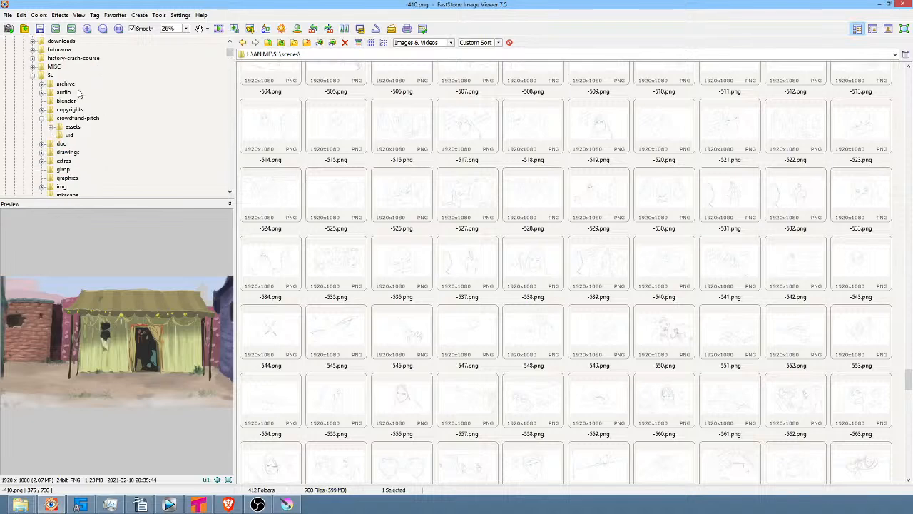
click(64, 161)
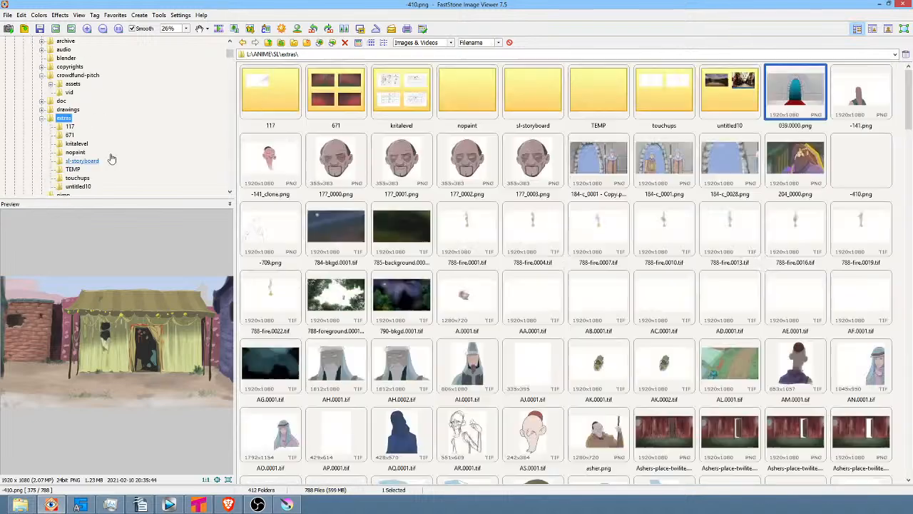
click(866, 154)
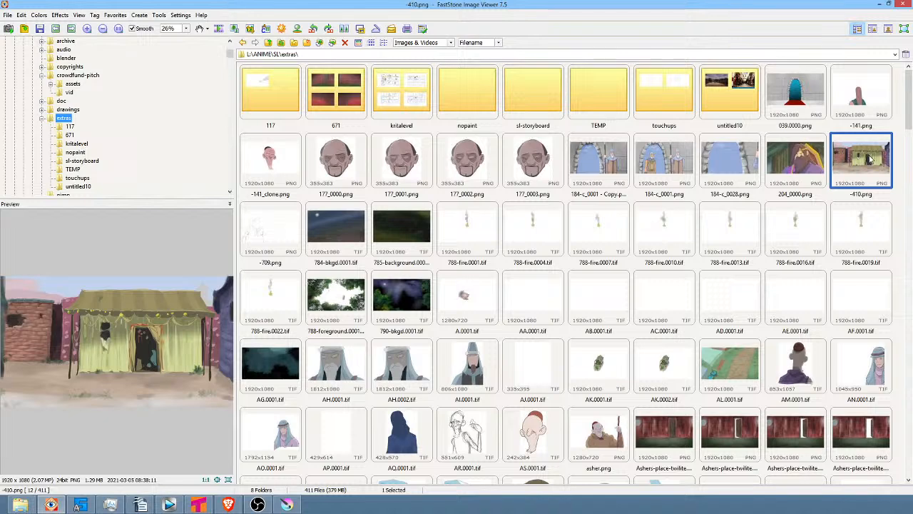
right_click(872, 157)
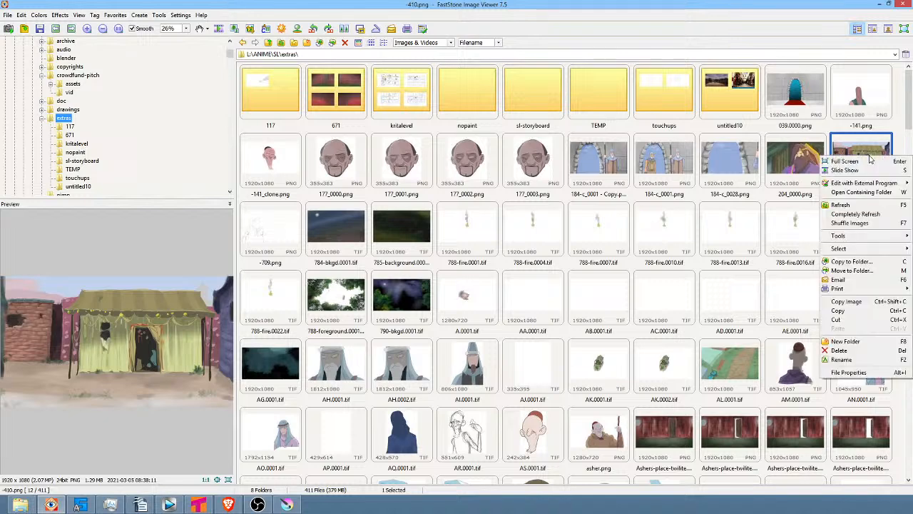
click(866, 361)
click(431, 253)
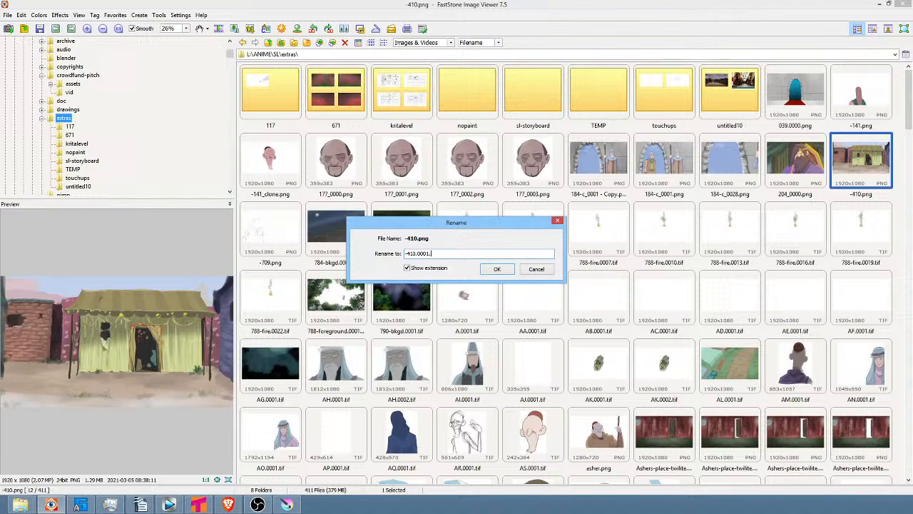
text(ng)
click(493, 271)
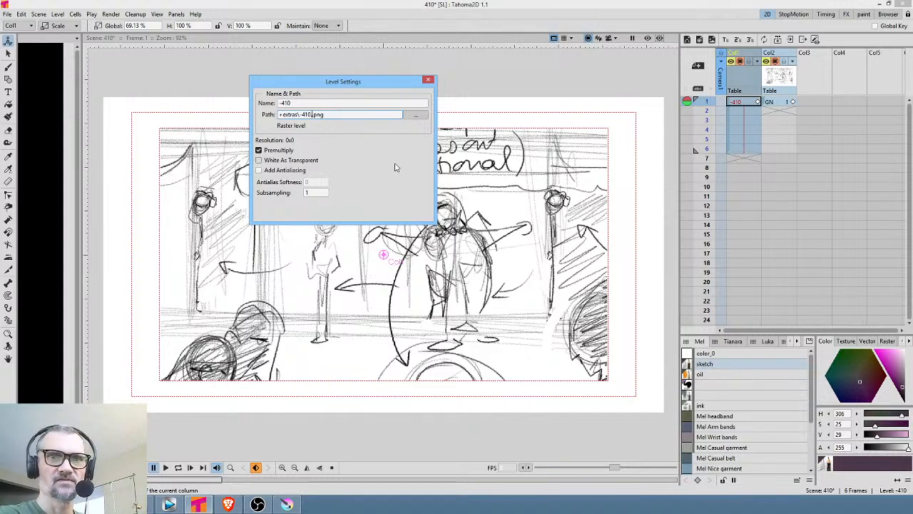
In Tahoma2D's level settings, try to point the -410 level's path to -410..png in the extras folder
key(Return)
click(456, 261)
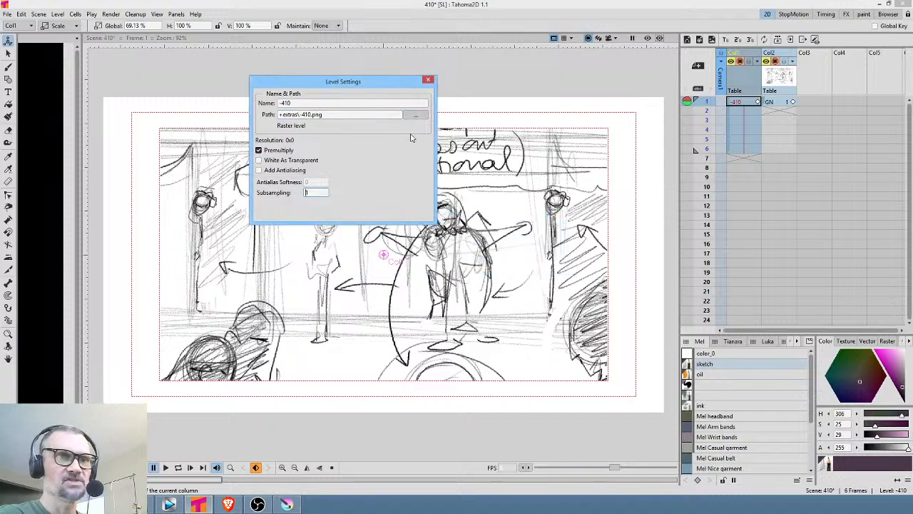
click(412, 115)
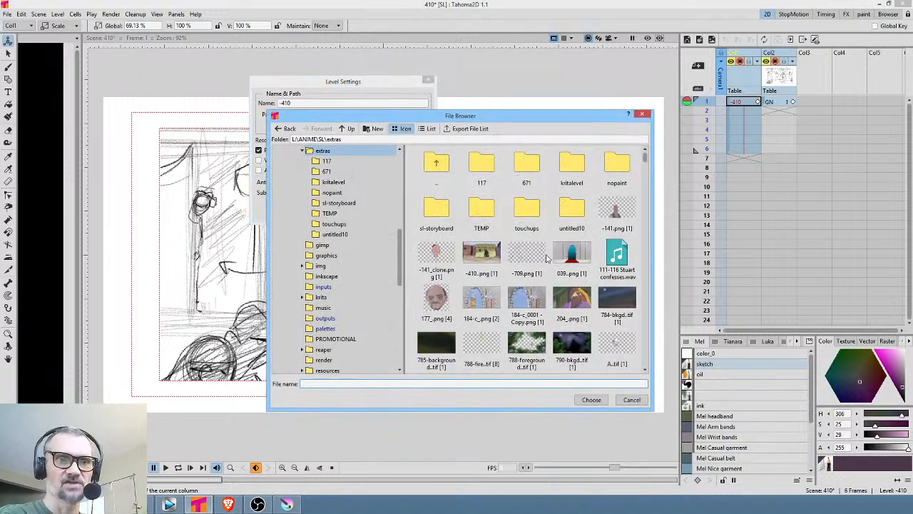
click(489, 255)
click(592, 400)
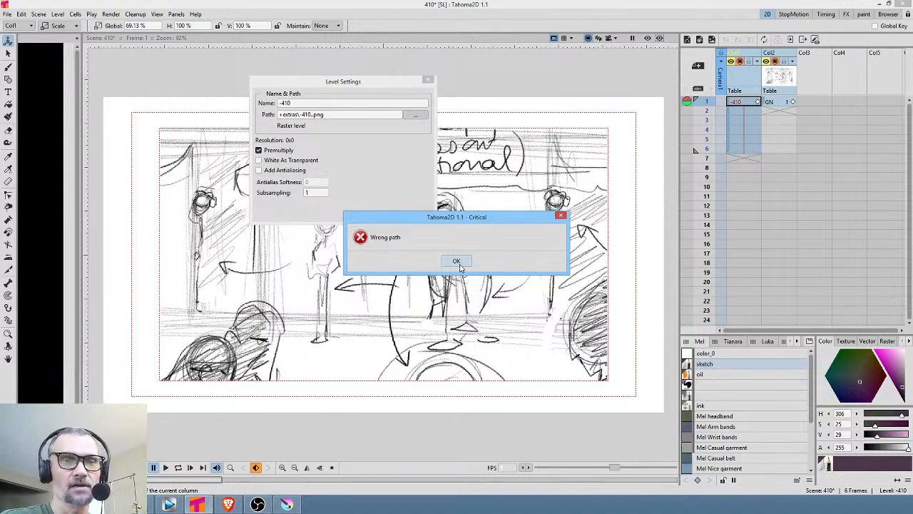
click(457, 261)
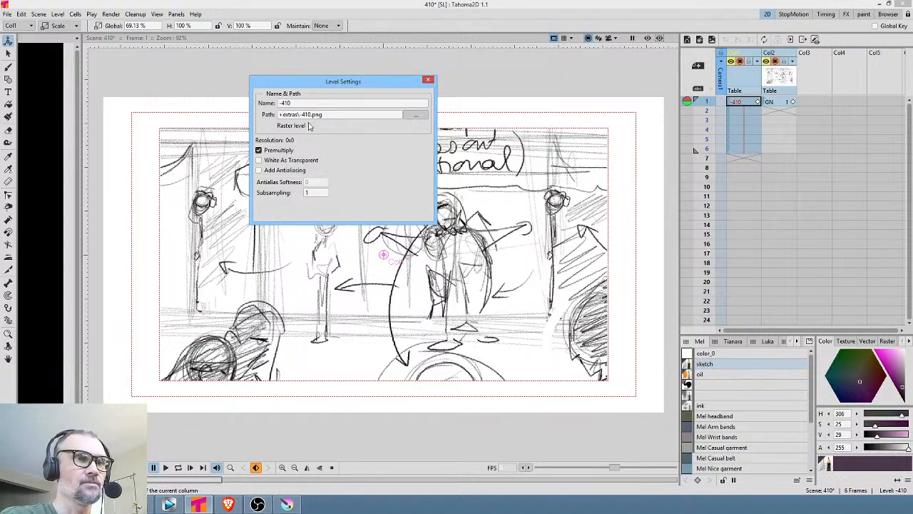
Check the -410 level's path and try to replace it with 204_.png from the extras folder
drag(332, 114, 234, 107)
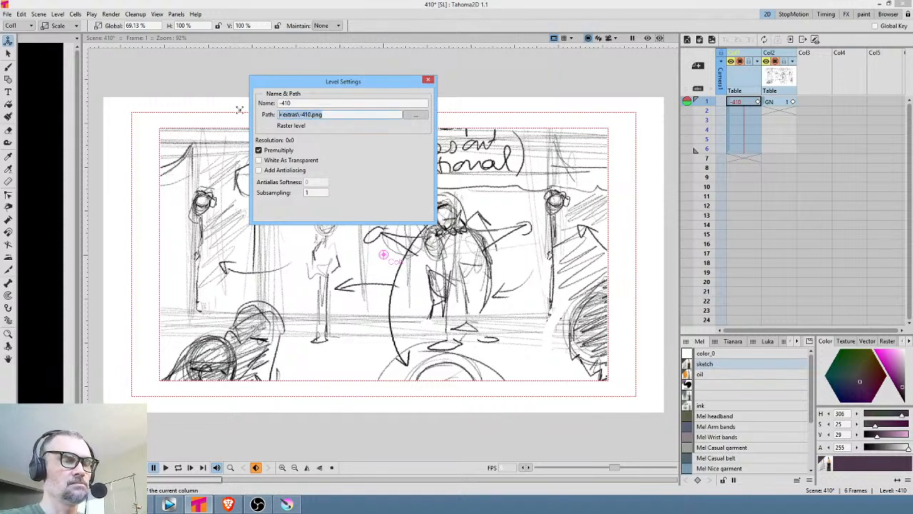
click(314, 114)
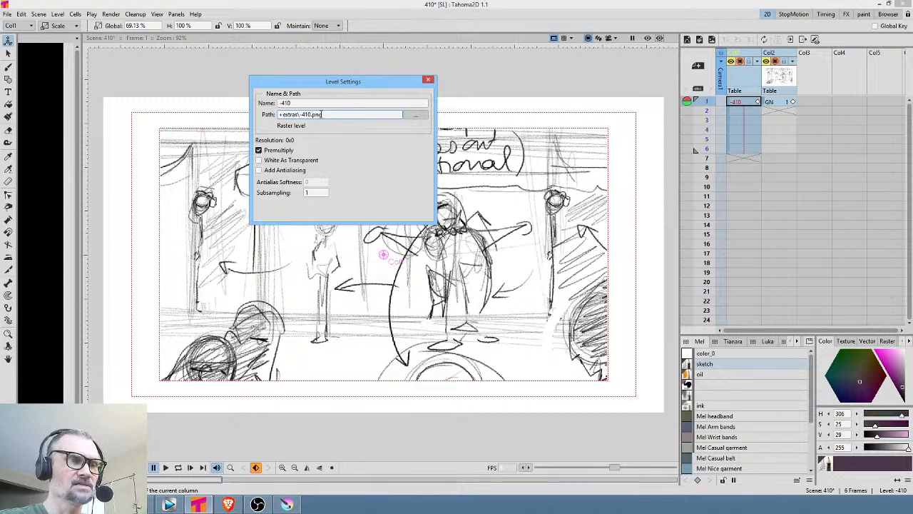
click(408, 115)
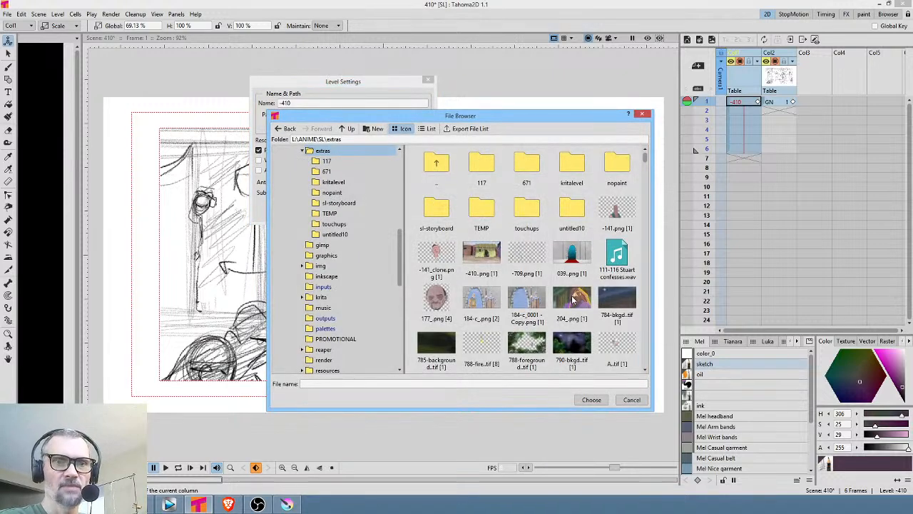
click(573, 300)
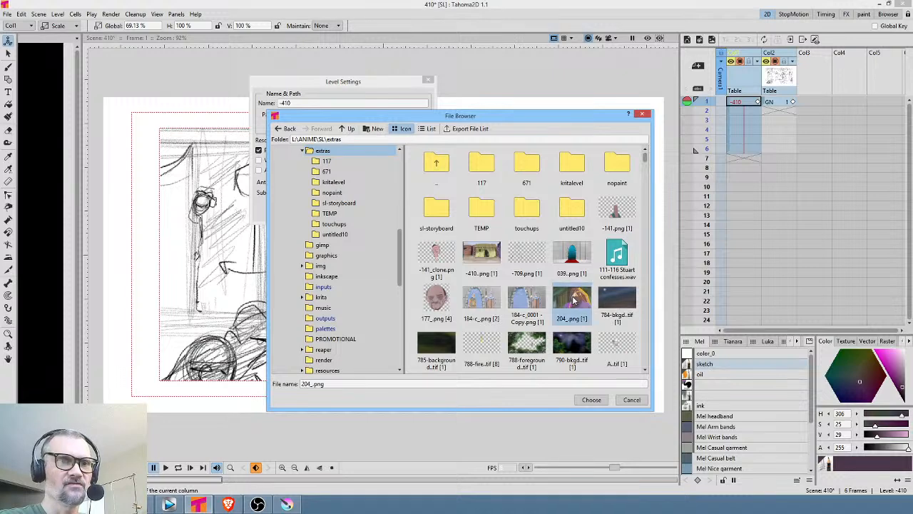
click(591, 400)
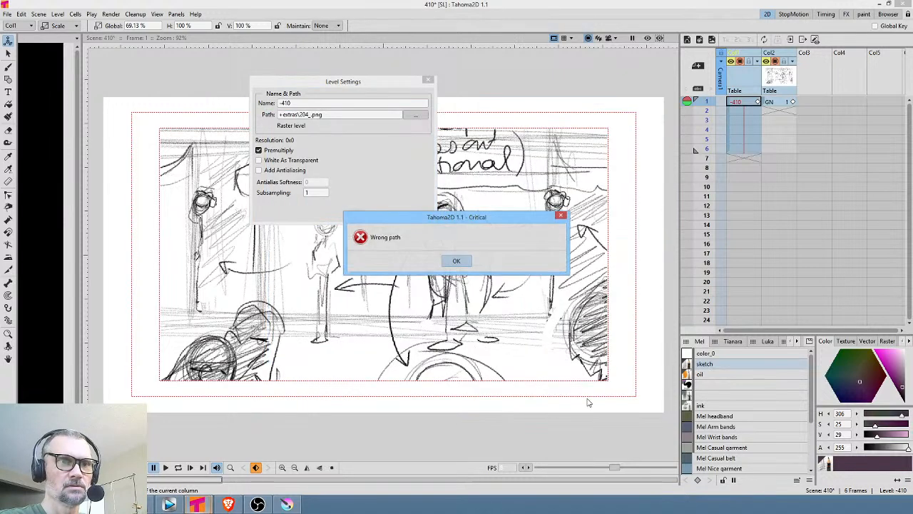
click(456, 261)
Try again to relink the -410 level to -410..png in the extras folder, and leave its level settings
click(415, 115)
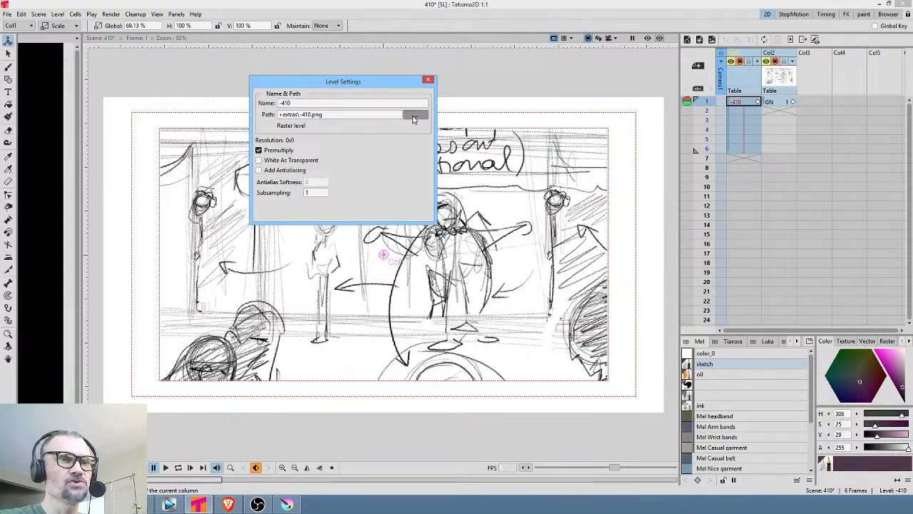
click(487, 267)
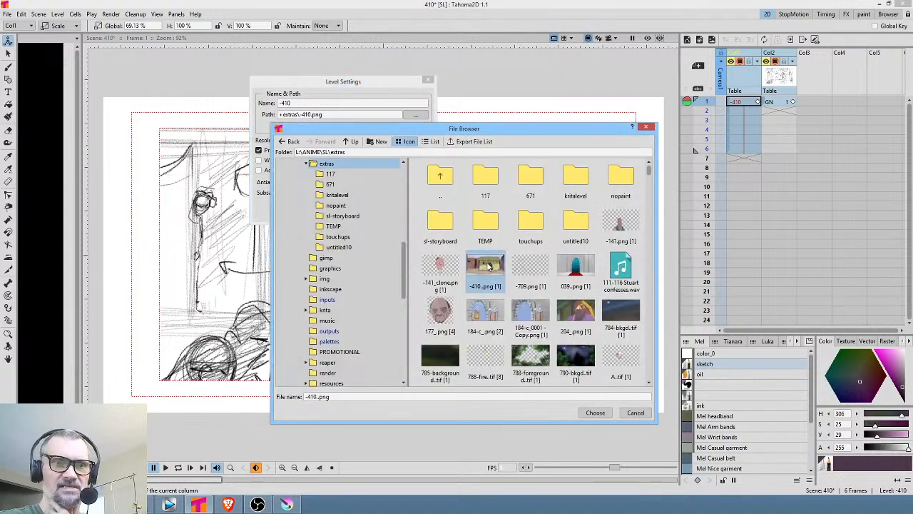
click(597, 412)
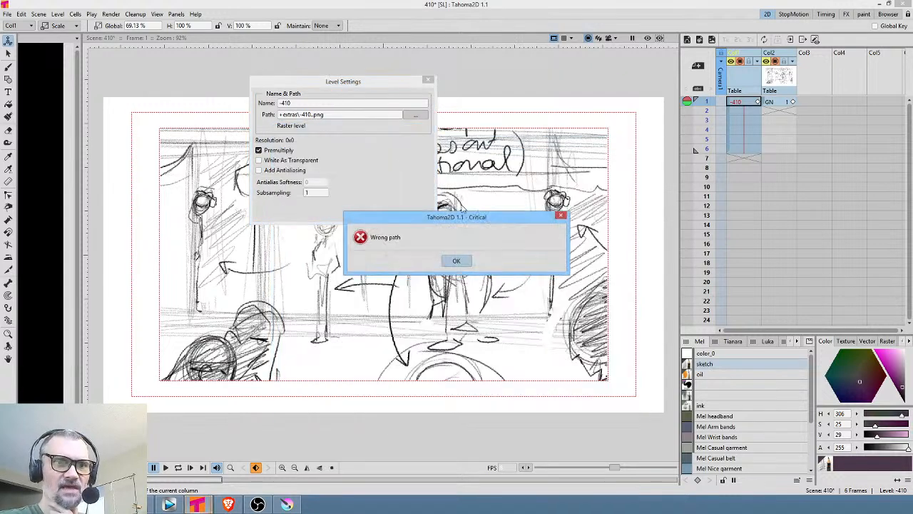
click(456, 259)
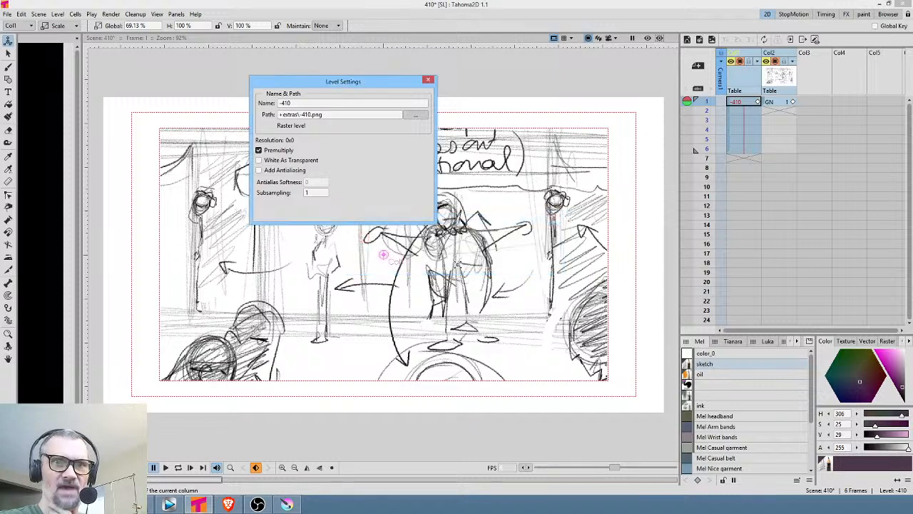
click(428, 80)
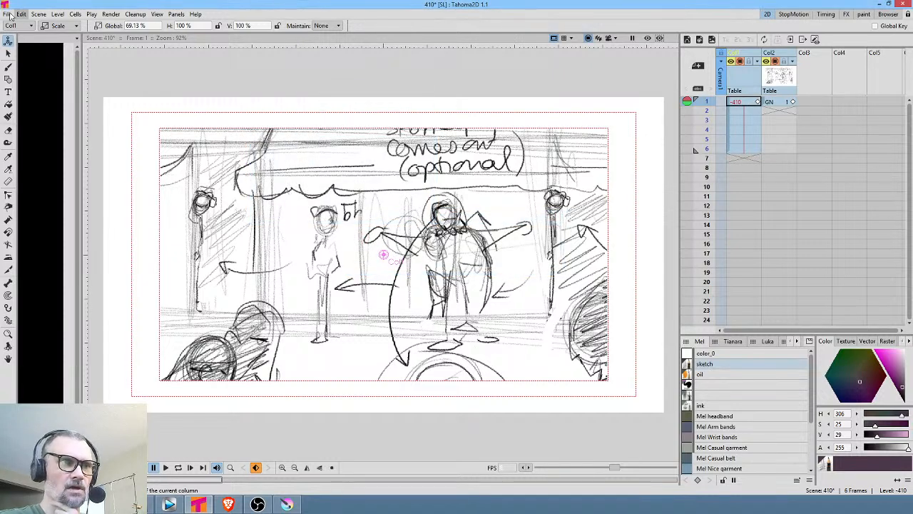
Save scene 410 together with all its levels
click(6, 14)
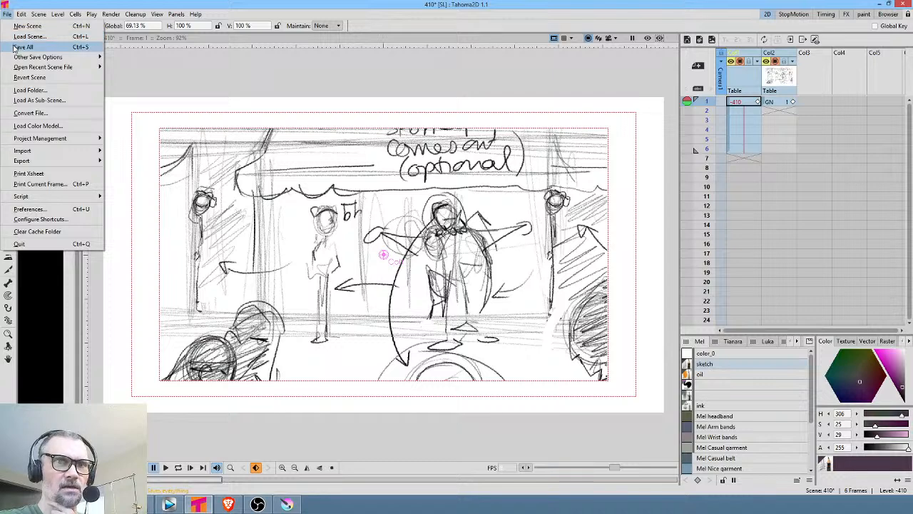
click(13, 47)
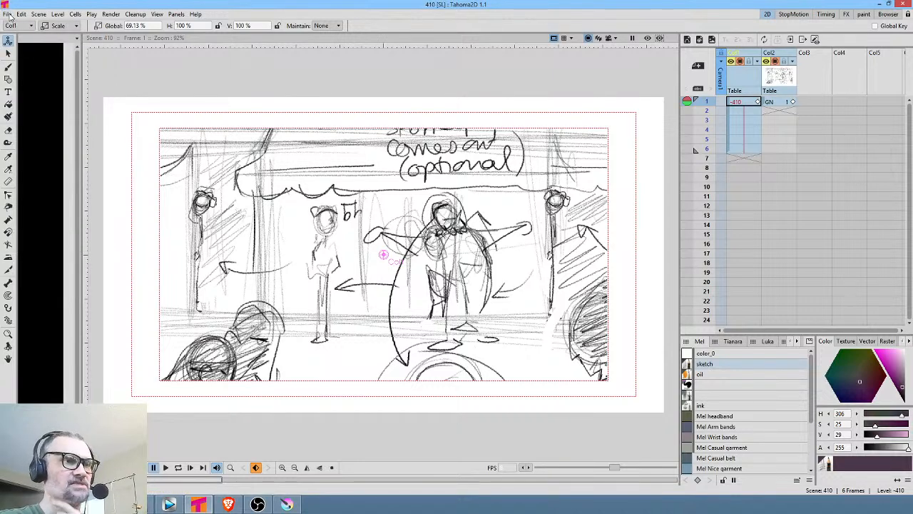
click(9, 15)
key(Escape)
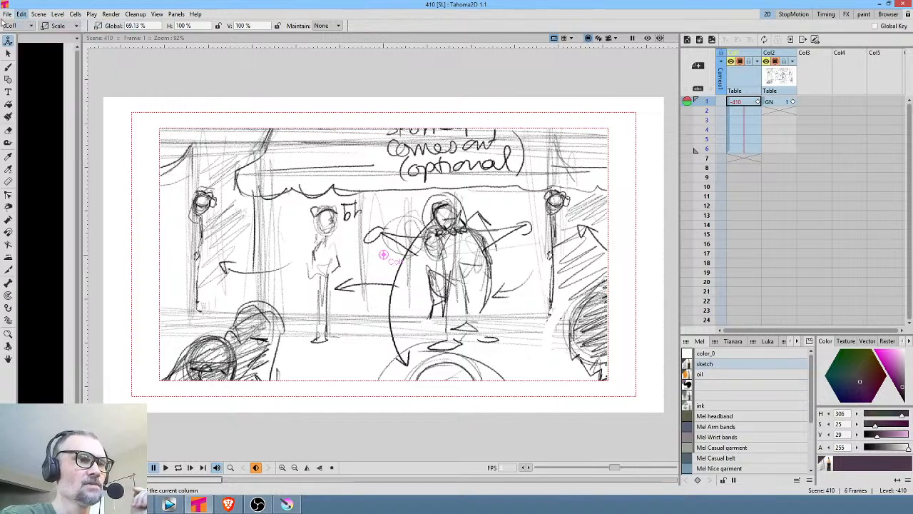
Reopen scene 410 from the recent scene files and delete the column holding the missing -410 level
click(6, 14)
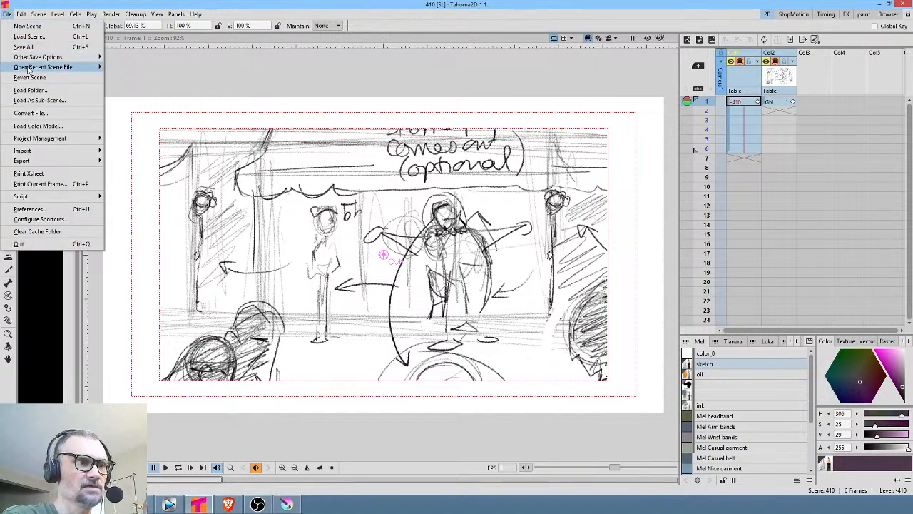
mouse_move(29, 70)
click(145, 74)
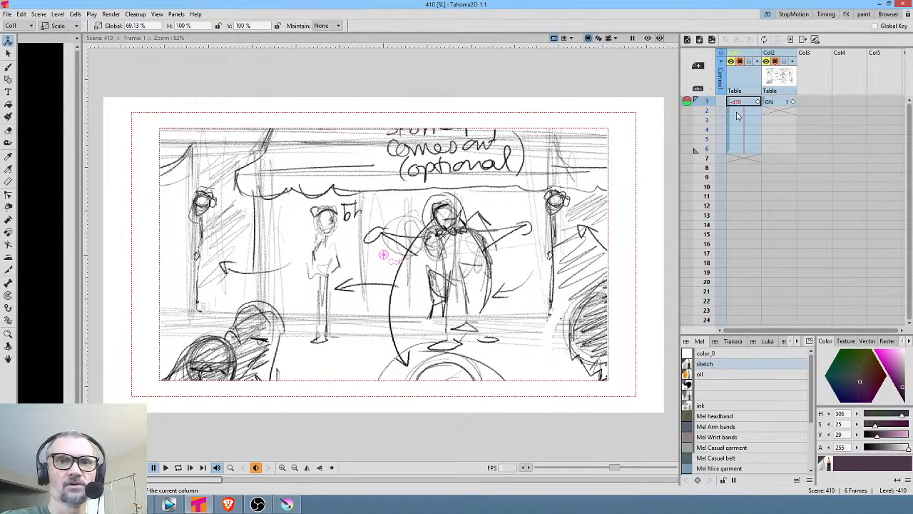
click(740, 86)
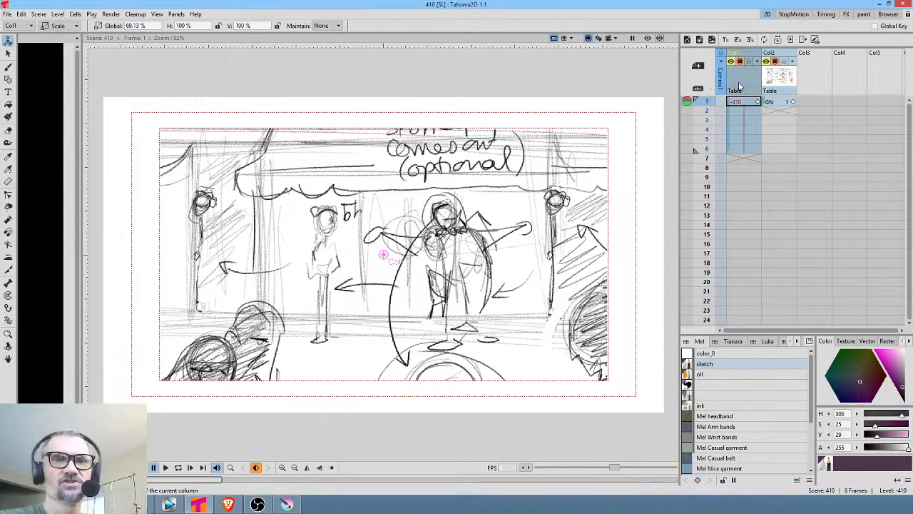
key(Delete)
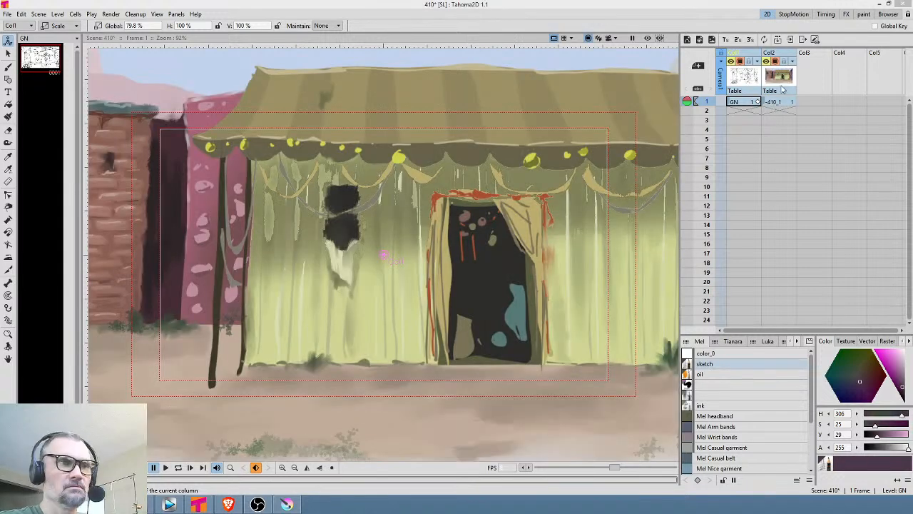
Duplicate drawing 0001 of the -410_1 level four times to make drawings 0002 to 0005
click(783, 102)
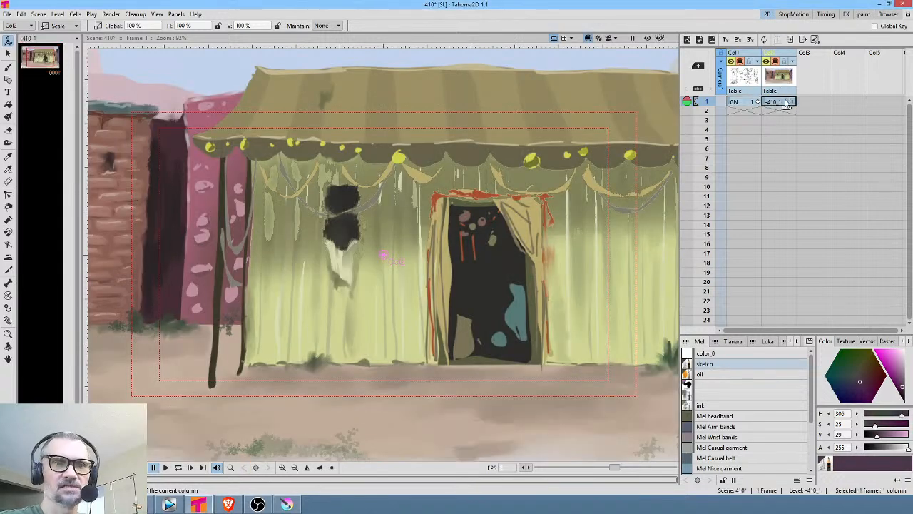
click(40, 58)
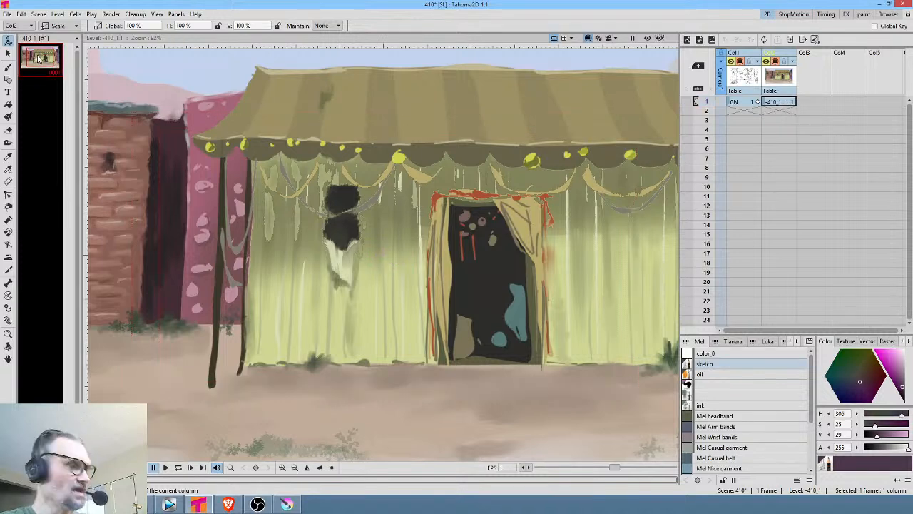
key(d)
key(d)
key(d)
key(d)
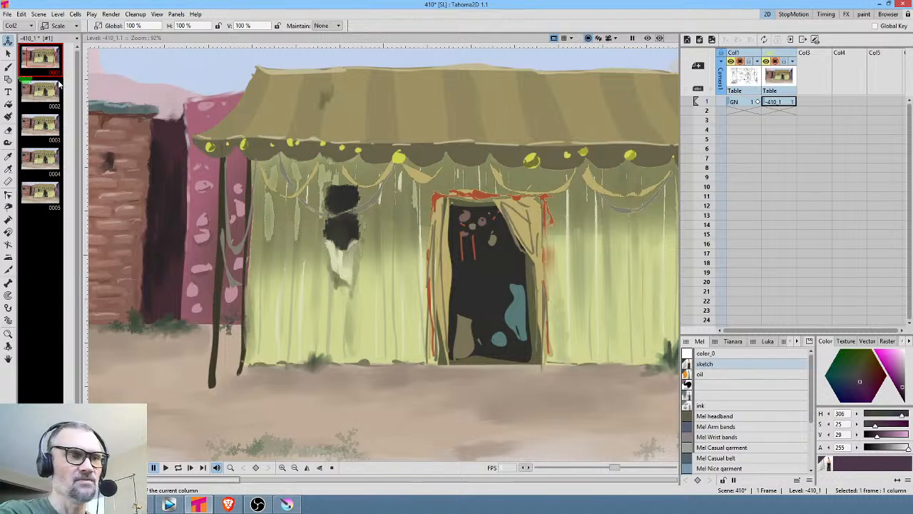
In drawing 0002 of the -410_1 level, erase most of the painting with the freehand eraser, keeping the blue building at the right edge
click(51, 86)
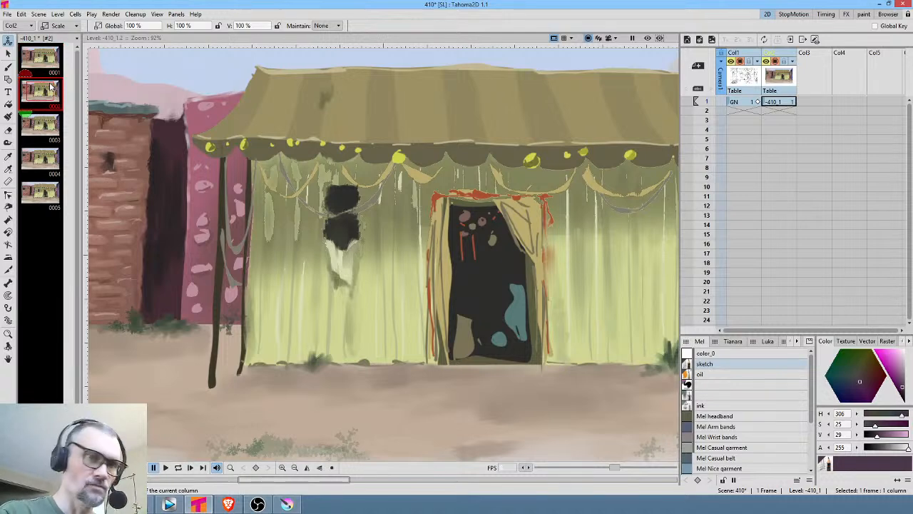
scroll(511, 246, down, 4)
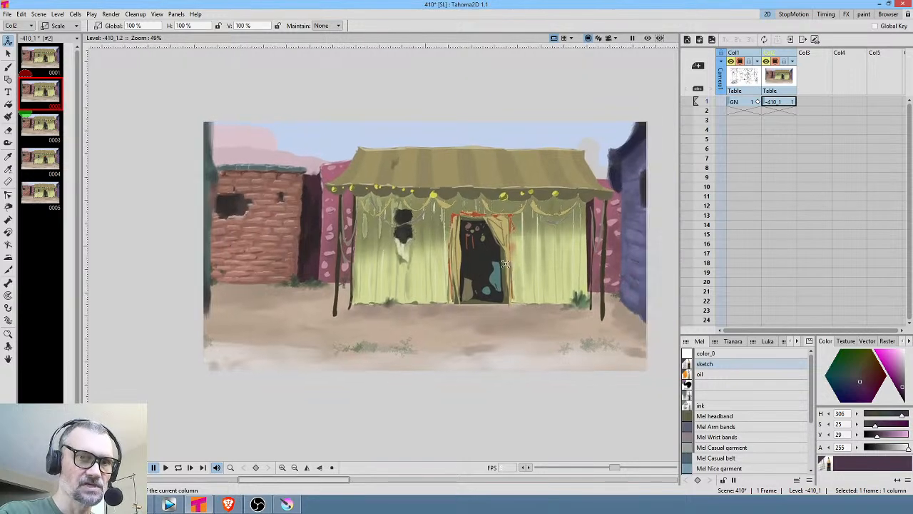
drag(505, 264, 473, 275)
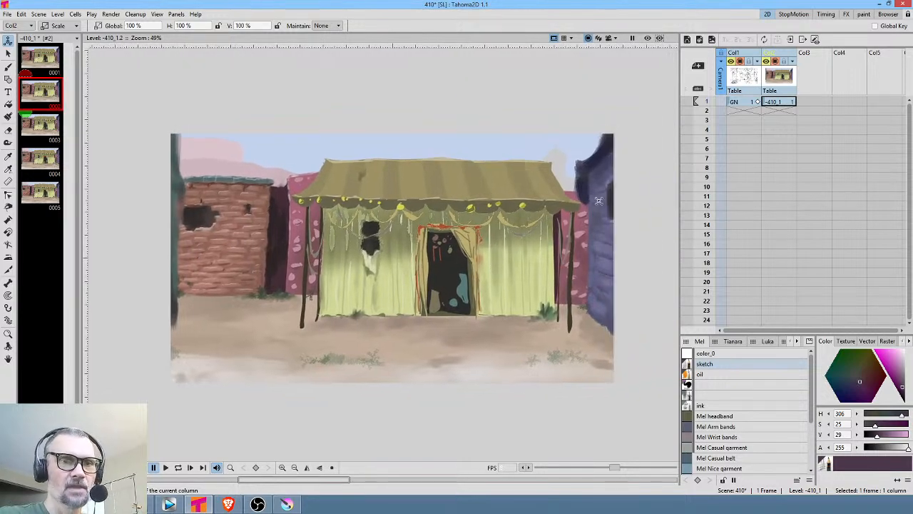
key(a)
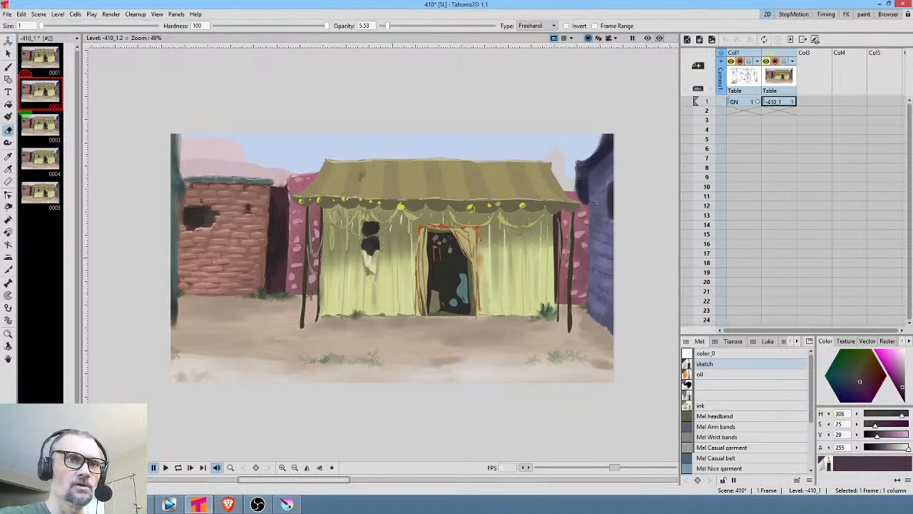
mouse_move(592, 94)
mouse_down()
mouse_move(492, 75)
mouse_move(310, 60)
mouse_move(95, 170)
mouse_move(88, 183)
mouse_move(232, 434)
mouse_move(456, 436)
mouse_move(592, 423)
mouse_move(626, 397)
mouse_move(629, 365)
mouse_move(580, 291)
mouse_move(582, 137)
mouse_move(587, 92)
mouse_up()
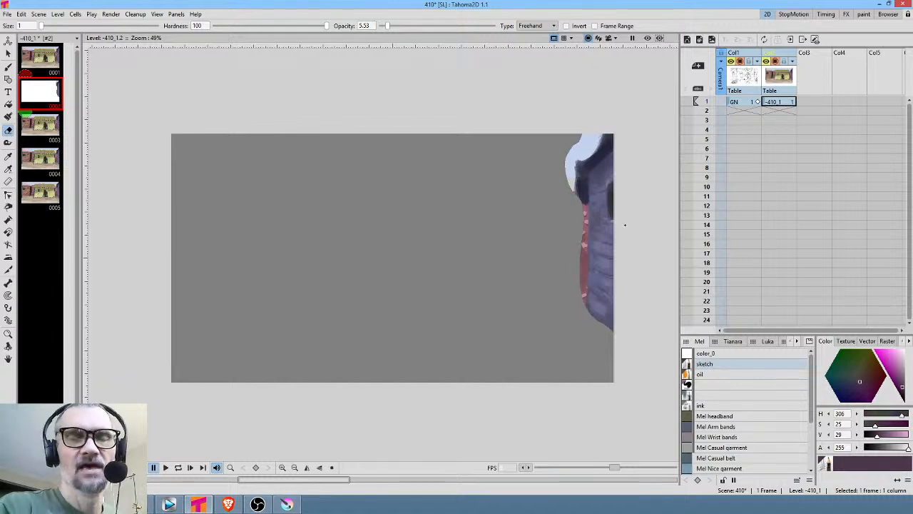
Erase the leftover sky and pink wall along the blue building's outline in drawing 0002
drag(629, 209, 524, 191)
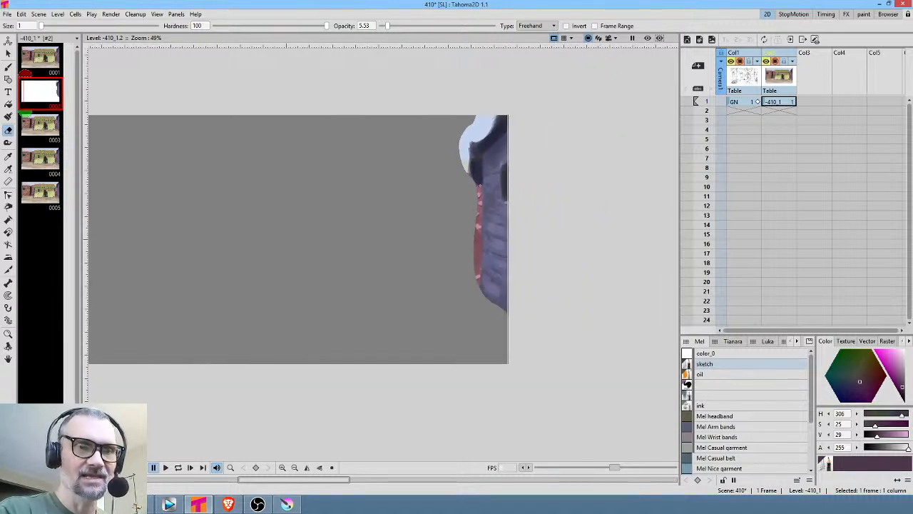
scroll(461, 216, up, 4)
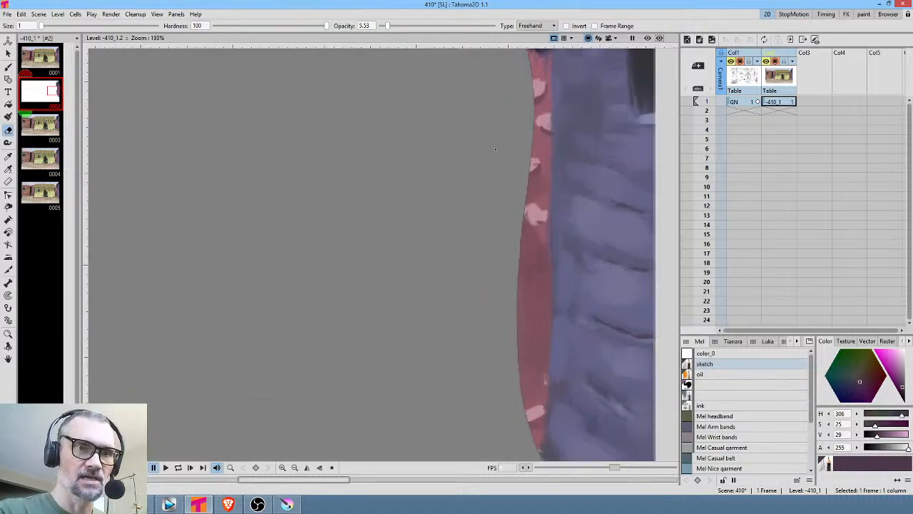
drag(496, 149, 492, 190)
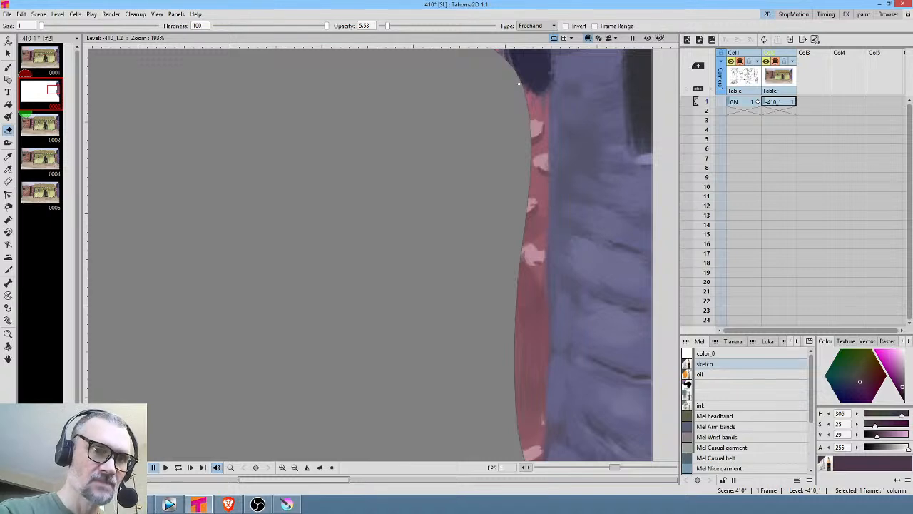
drag(548, 93, 548, 268)
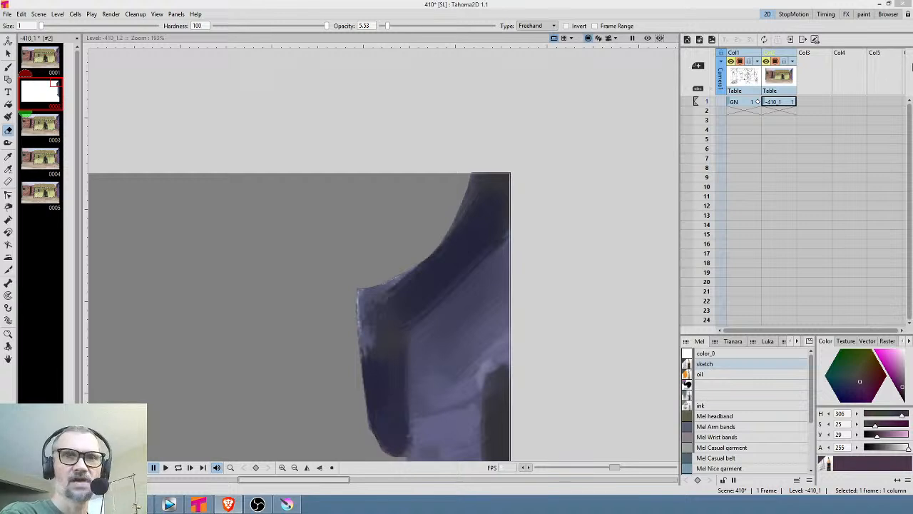
Examine drawings 0001 to 0005 of the -410_1 level one after another
click(789, 77)
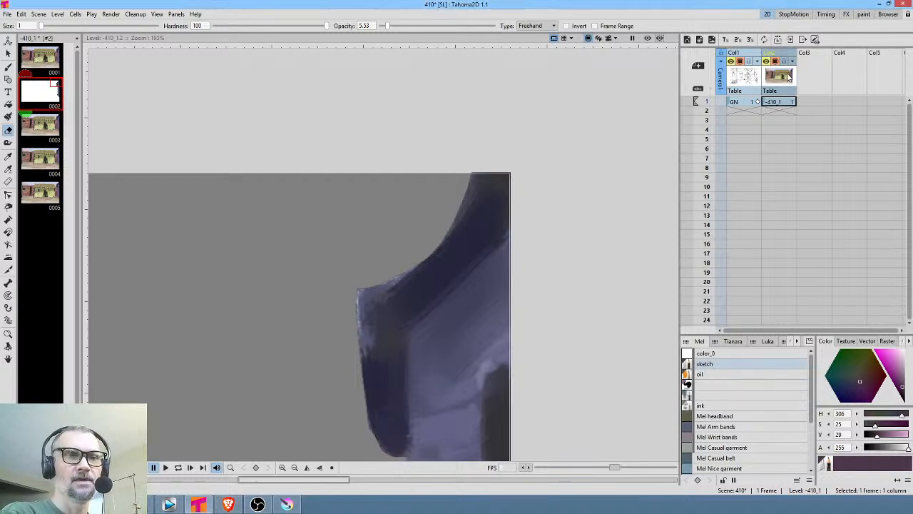
scroll(440, 281, down, 5)
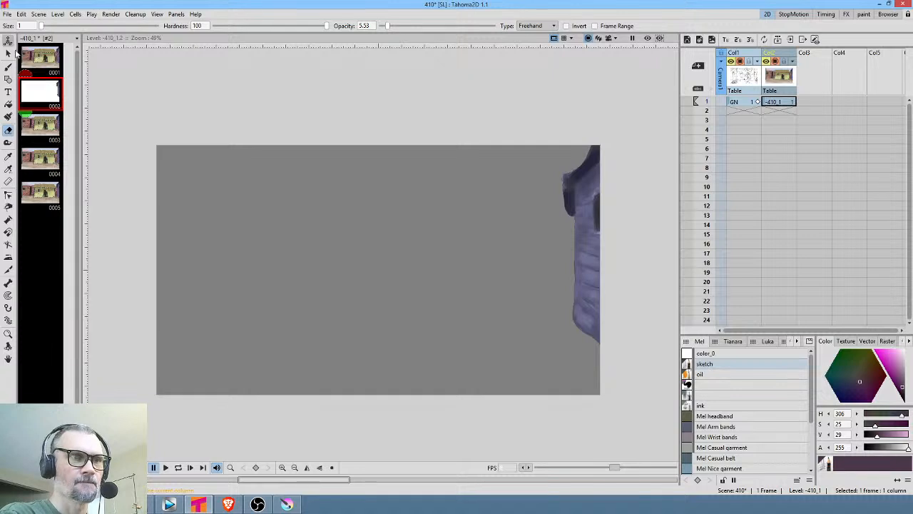
click(41, 60)
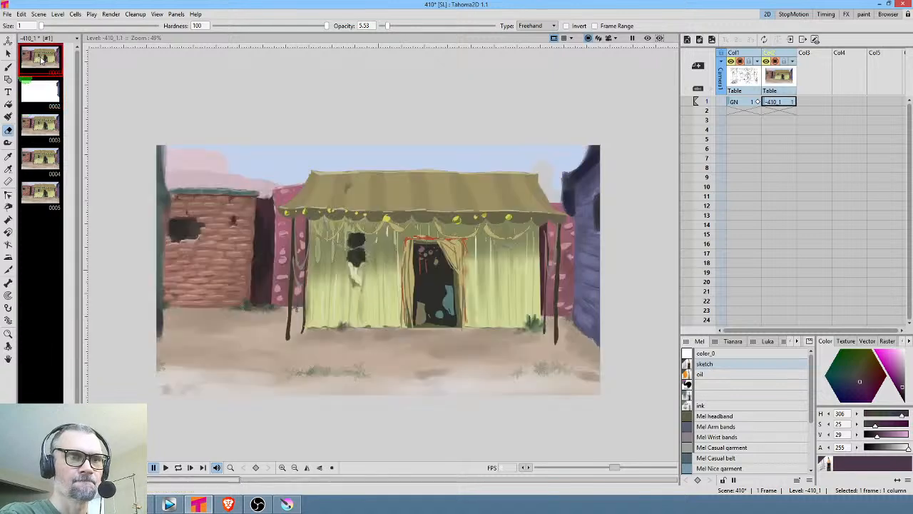
click(779, 82)
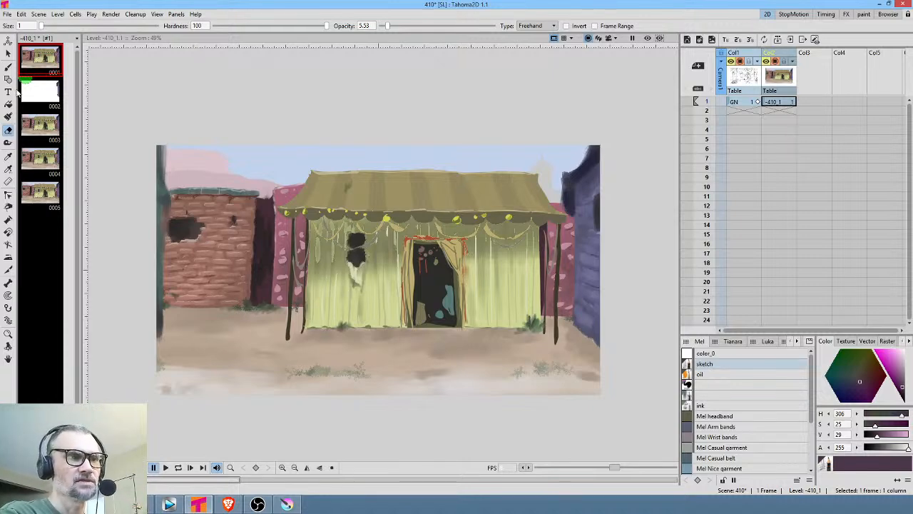
click(34, 68)
click(36, 90)
click(35, 127)
click(37, 157)
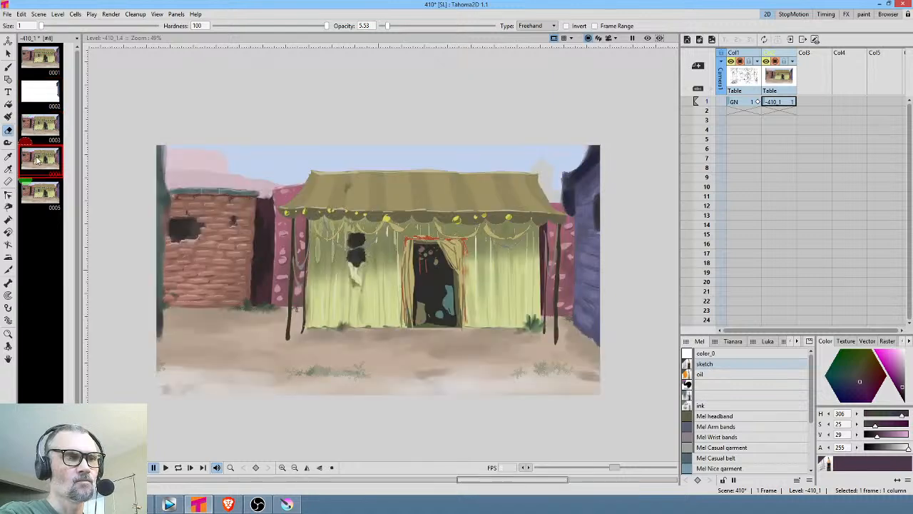
click(32, 192)
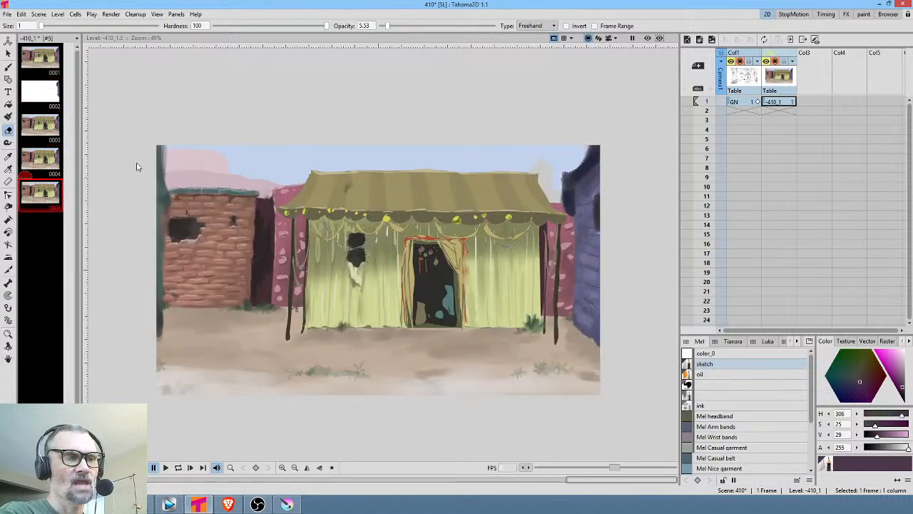
Add drawings 0002 to 0005 of the -410_1 level to Col2 at frames 2 to 5
click(707, 113)
click(778, 102)
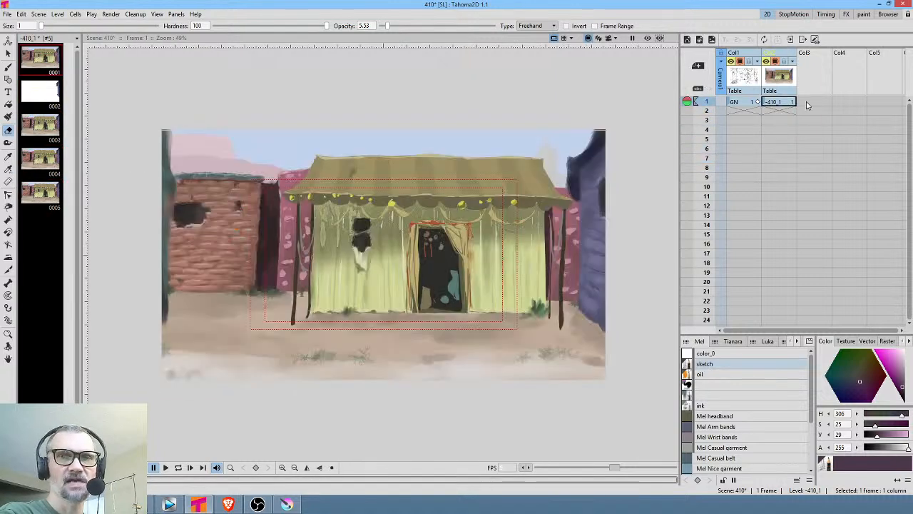
click(49, 103)
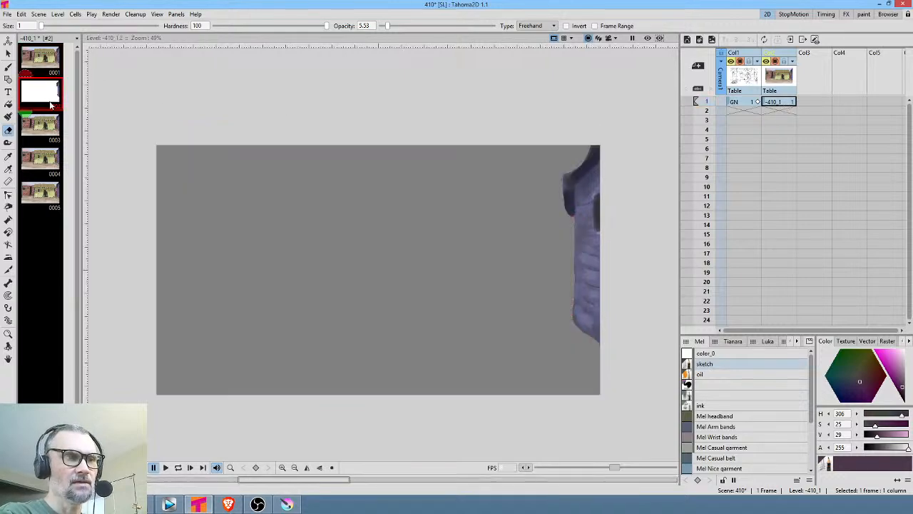
shift+click(53, 201)
drag(41, 91, 776, 112)
mouse_move(703, 103)
mouse_down()
mouse_move(702, 134)
mouse_move(699, 101)
mouse_up()
Compare the level's first two drawings and place drawing 0002 of -410_1 in frame 1 of Col3
click(50, 60)
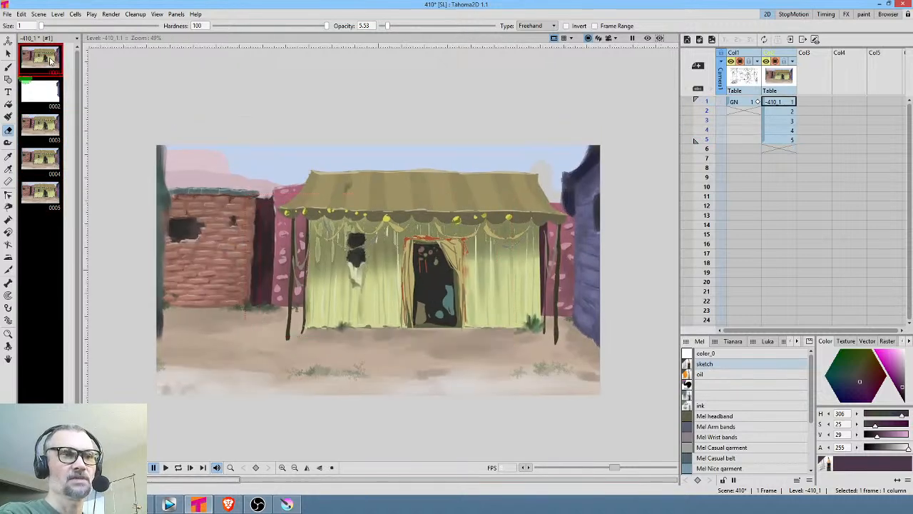
click(43, 85)
click(47, 107)
click(48, 91)
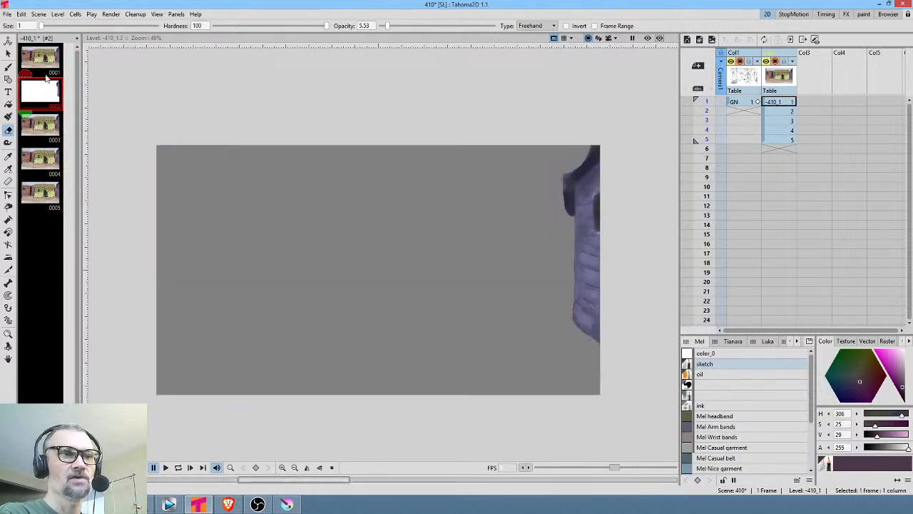
drag(47, 93, 811, 105)
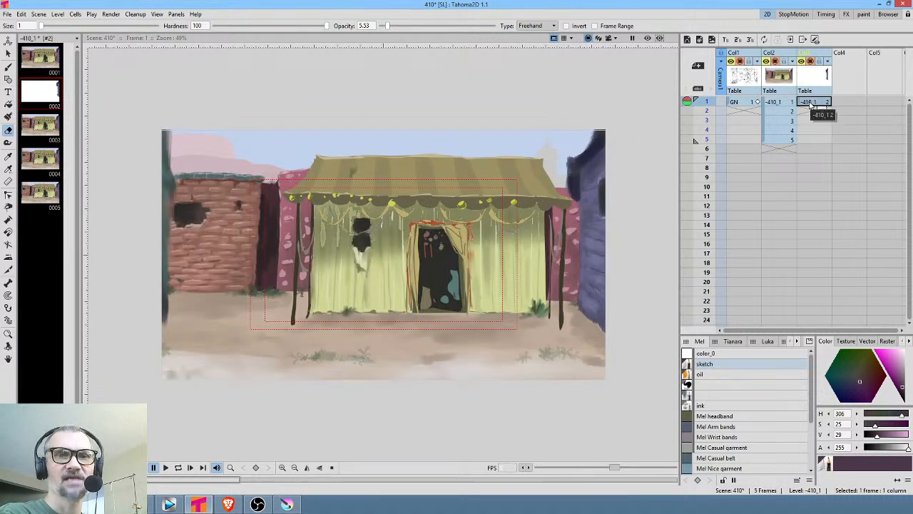
Toggle Col2's visibility in the viewer off and on to compare the full painting with the blue building cutout in Col3
click(776, 61)
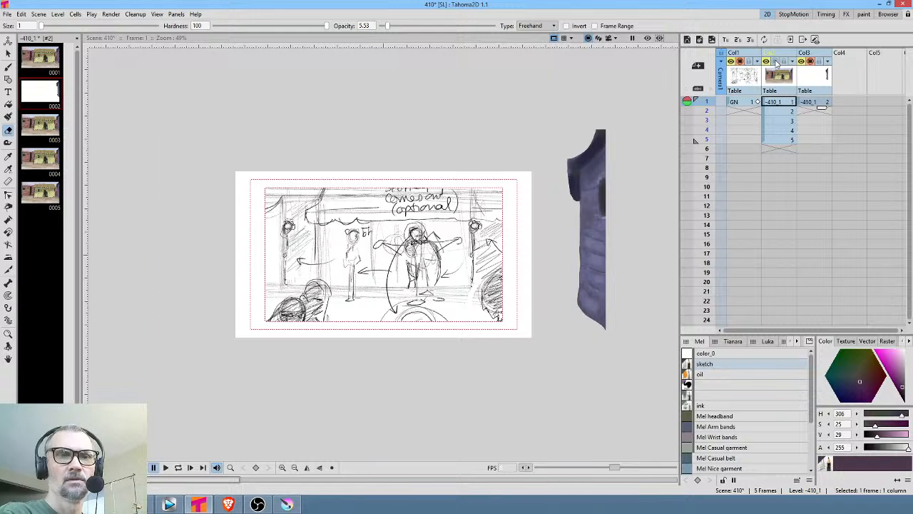
click(776, 61)
click(776, 61)
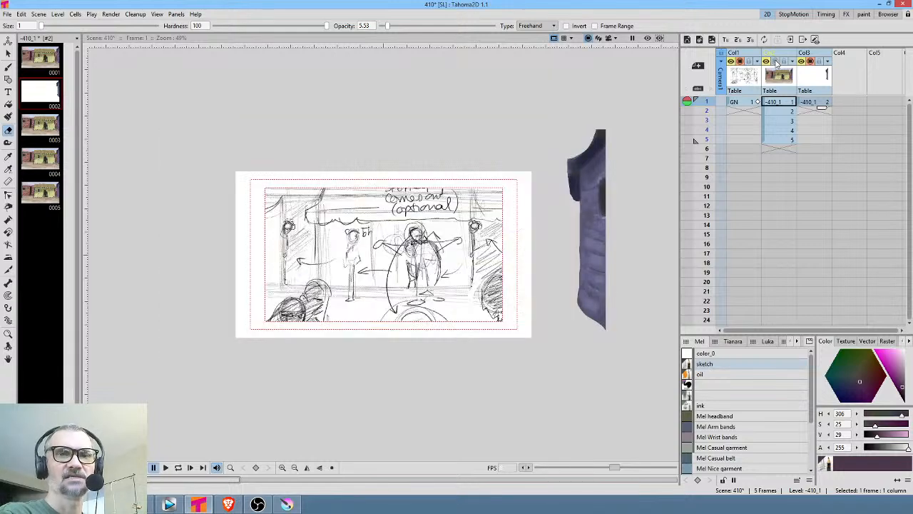
click(776, 61)
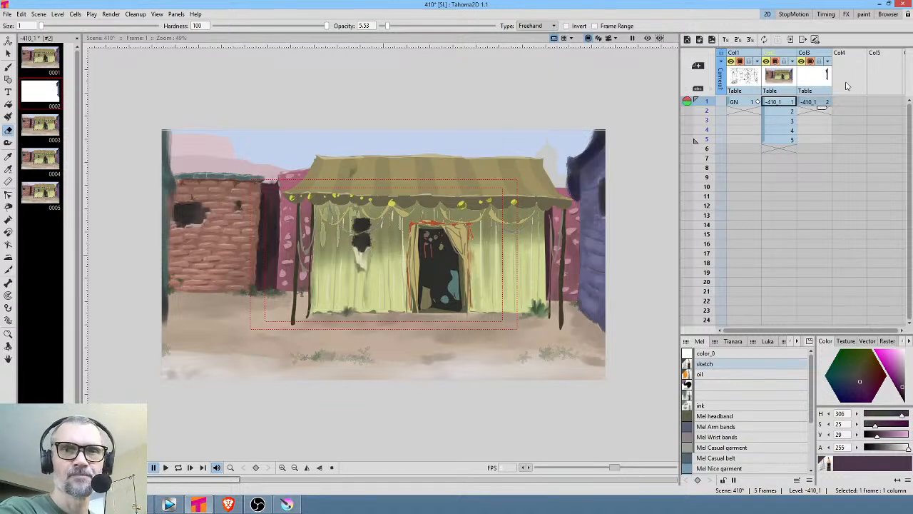
Remove drawings 0002 to 0005 from frames 2 to 5 of Col2 and return to frame 1
click(783, 81)
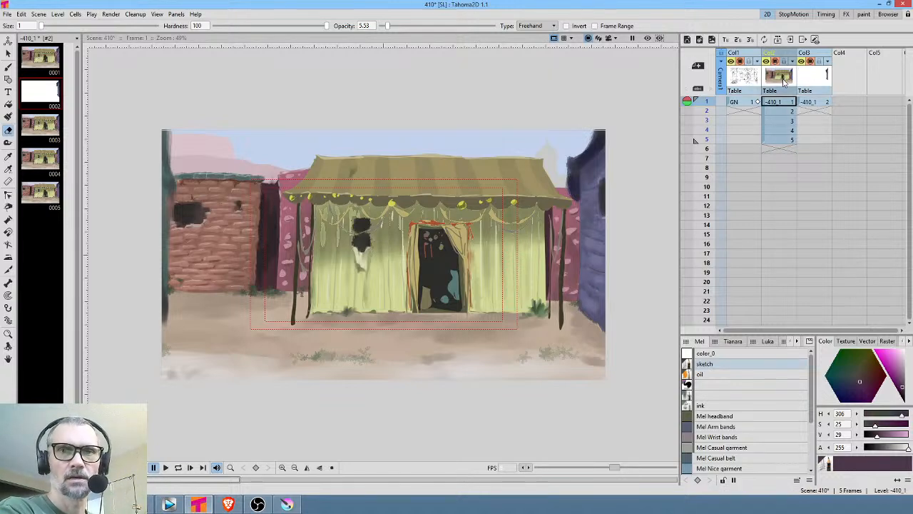
click(784, 139)
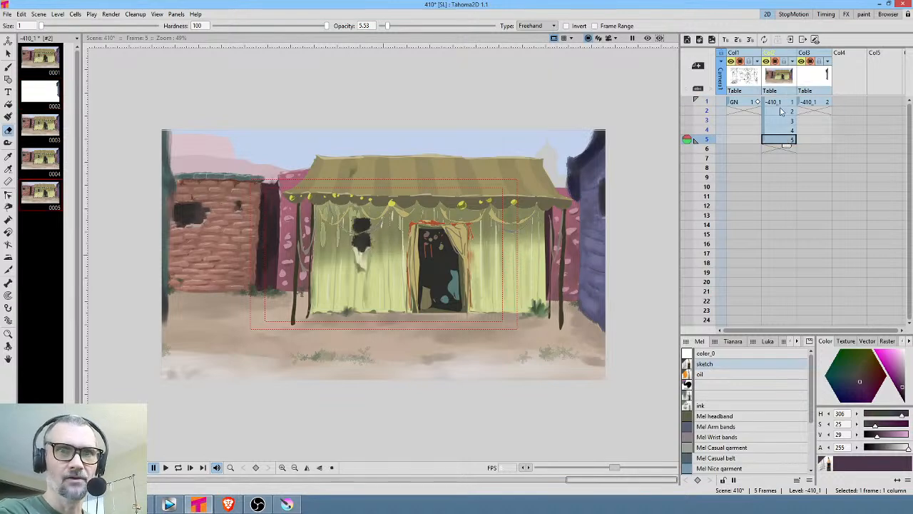
drag(784, 110, 775, 148)
key(Delete)
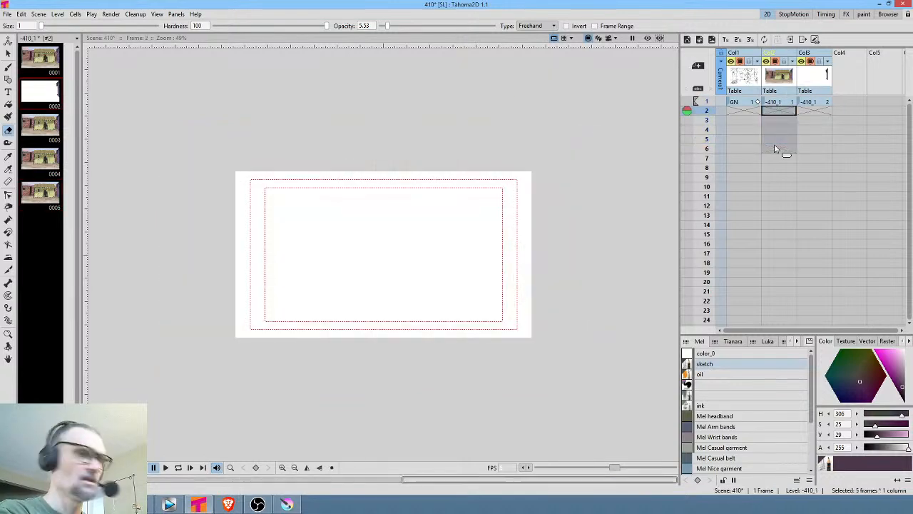
click(783, 102)
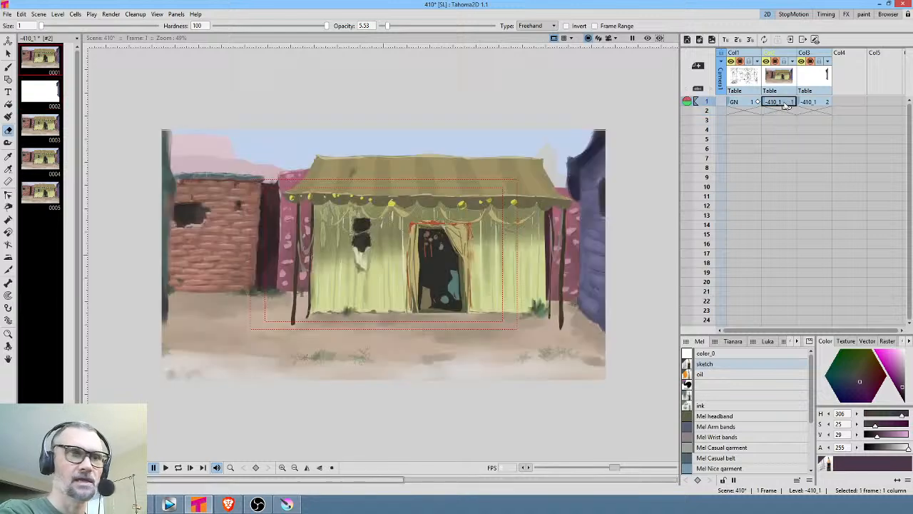
Open drawing 0003 of -410_1 and erase the sky and upper blue building beyond the right edge of the tent's canopy
click(27, 121)
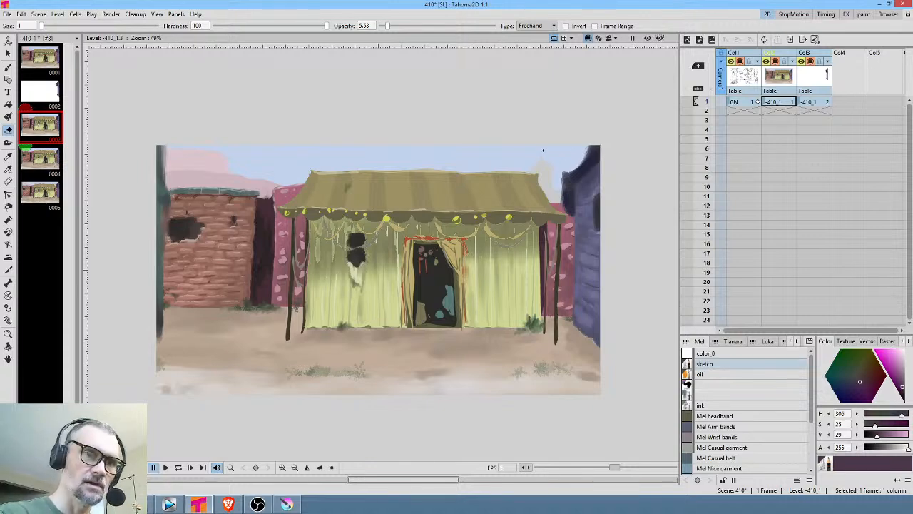
drag(539, 142, 550, 203)
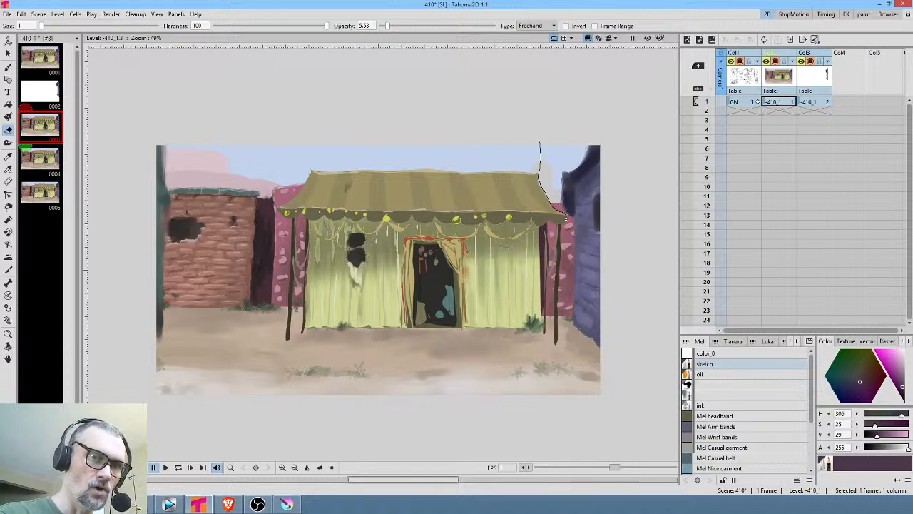
mouse_move(567, 218)
mouse_down()
mouse_move(601, 230)
mouse_move(605, 142)
mouse_up()
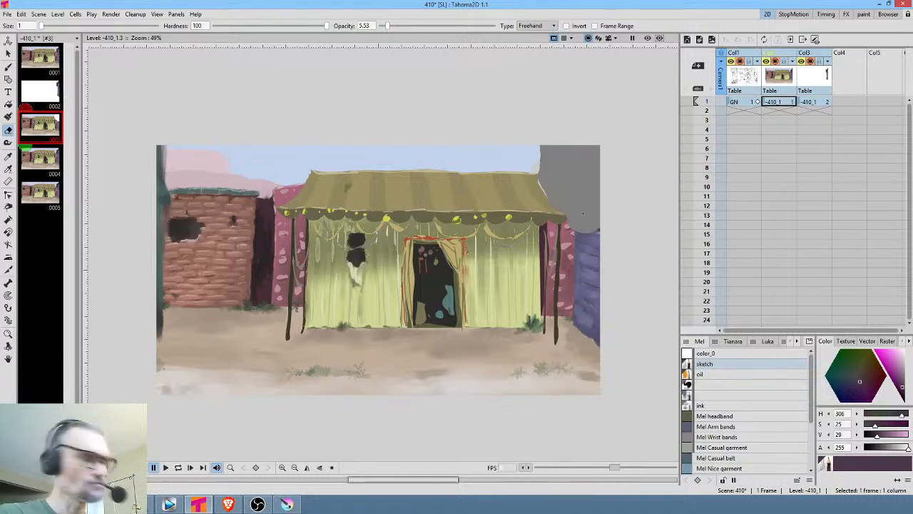
Erase the pink wall, blue building and ground outside the tent's right front pole in drawing 0003, including much of the foreground
scroll(559, 278, up, 3)
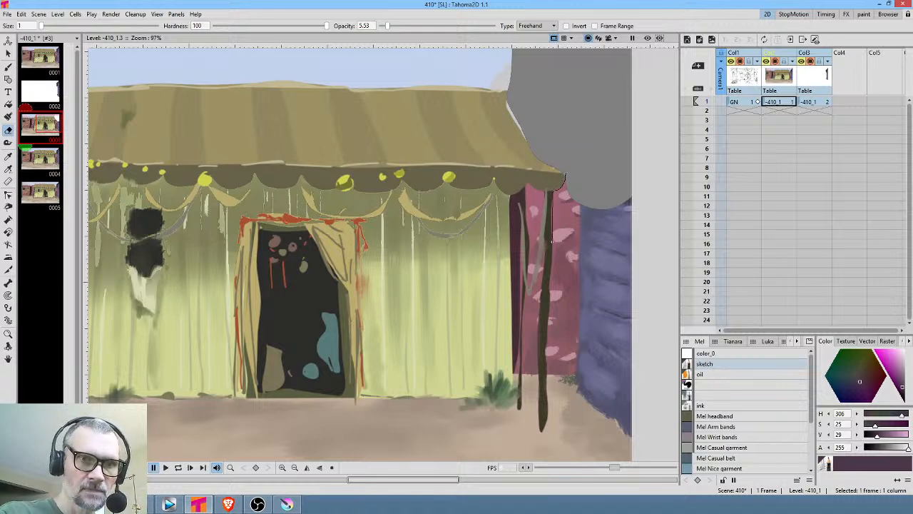
mouse_move(551, 254)
mouse_down()
mouse_move(604, 285)
mouse_move(645, 175)
mouse_up()
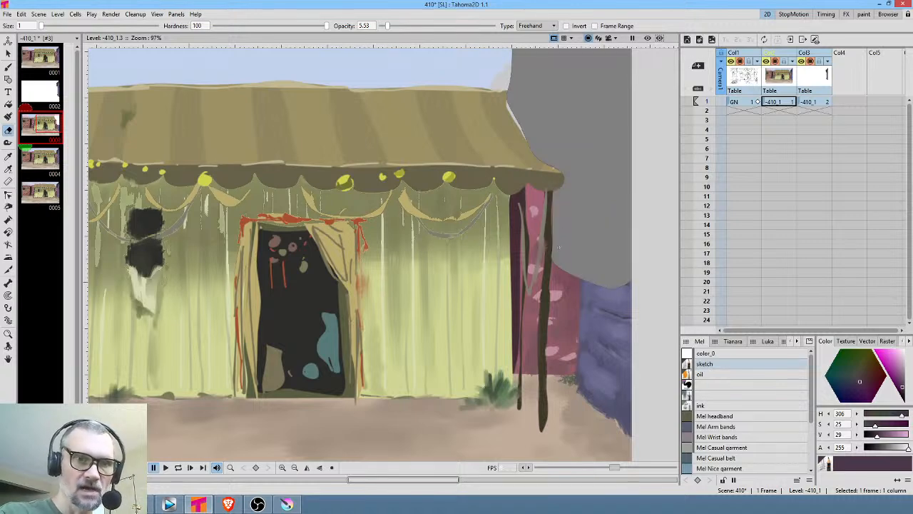
drag(553, 228, 552, 257)
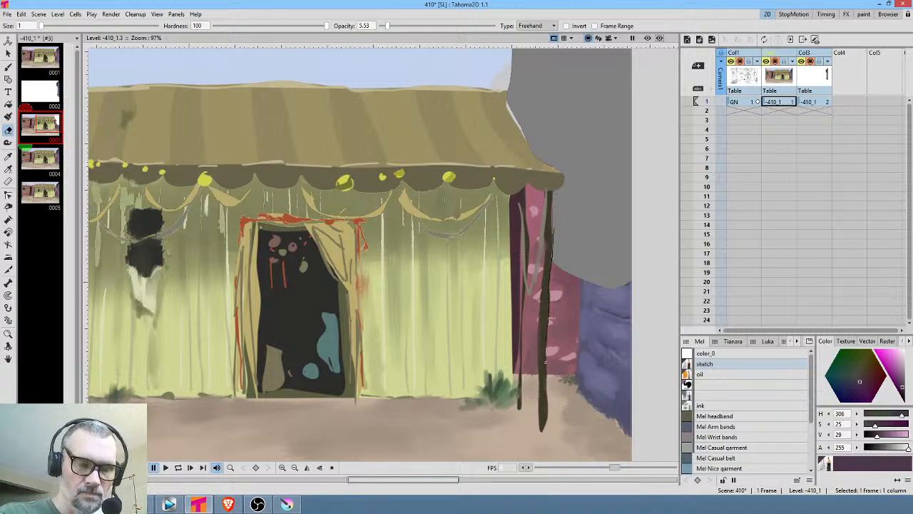
mouse_move(545, 361)
mouse_down()
mouse_move(630, 392)
mouse_move(658, 265)
mouse_up()
drag(614, 285, 594, 203)
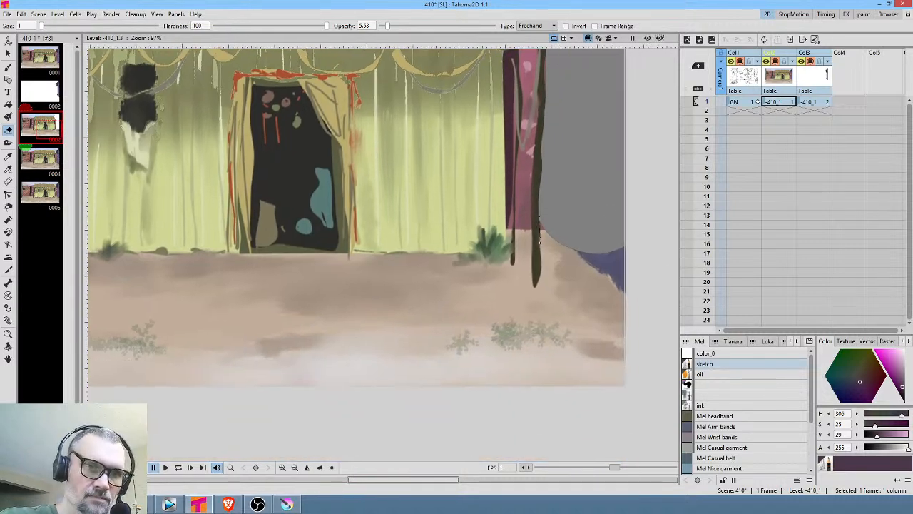
mouse_move(540, 242)
mouse_down()
mouse_move(531, 295)
mouse_move(639, 313)
mouse_move(630, 209)
mouse_move(570, 296)
mouse_move(450, 291)
mouse_move(229, 362)
mouse_move(362, 419)
mouse_move(654, 391)
mouse_up()
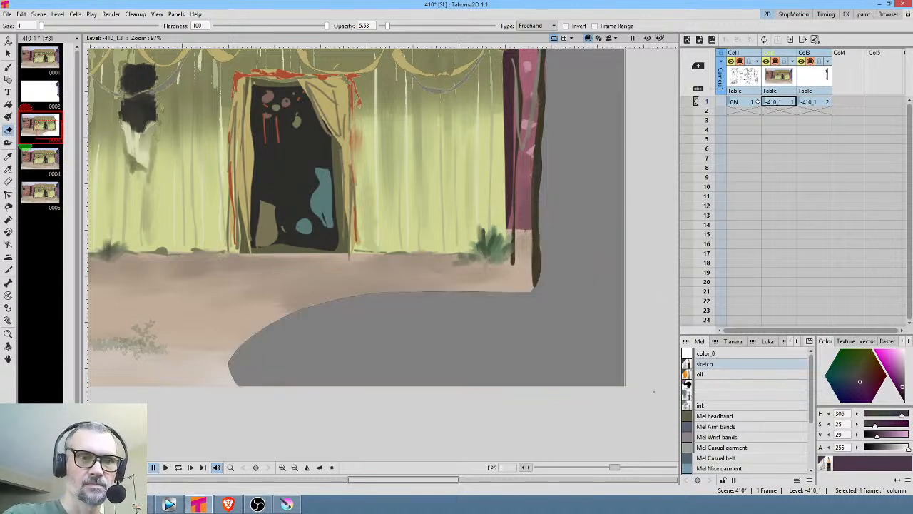
Erase the pink wall inside and just below the hanging drape between the tent's two right poles
drag(566, 275, 554, 365)
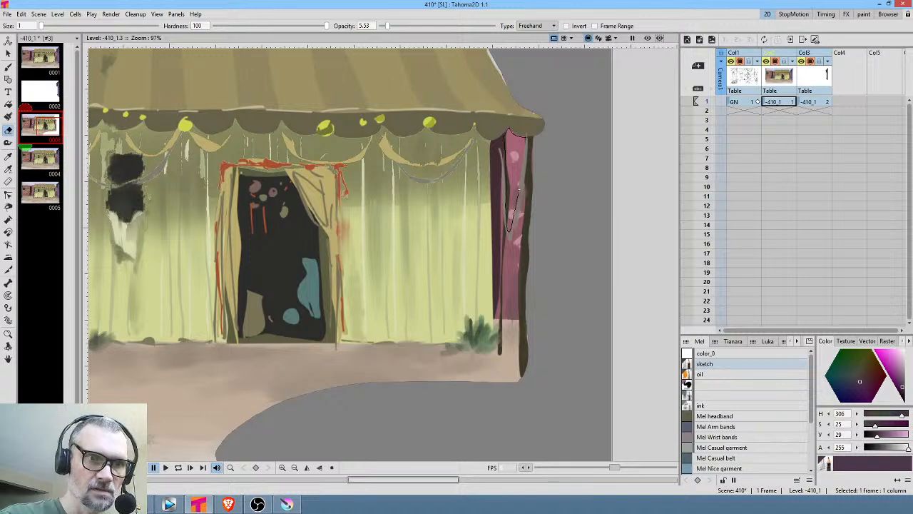
drag(526, 138, 529, 134)
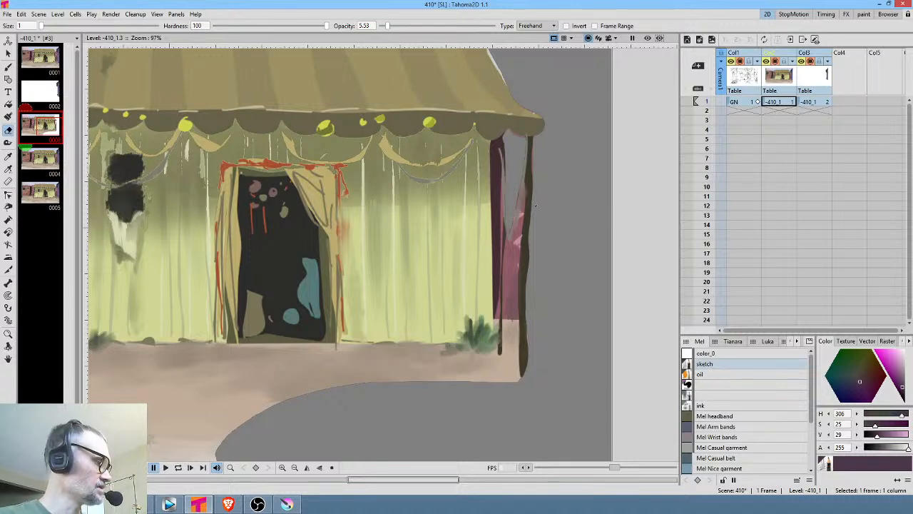
scroll(538, 212, up, 5)
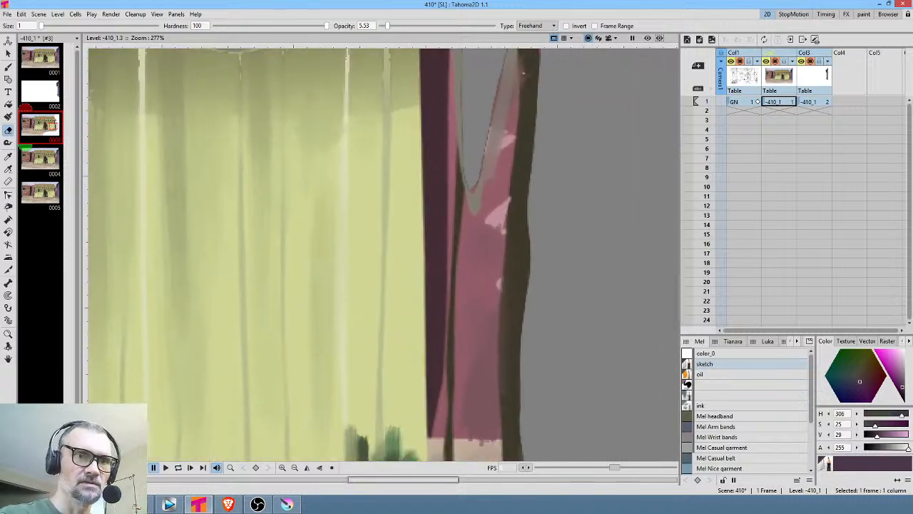
mouse_move(487, 205)
mouse_down()
mouse_move(520, 69)
mouse_move(498, 309)
mouse_move(482, 321)
mouse_move(463, 275)
mouse_move(470, 220)
mouse_move(489, 193)
mouse_move(475, 215)
mouse_move(464, 201)
mouse_move(454, 296)
mouse_move(464, 317)
mouse_move(488, 264)
mouse_up()
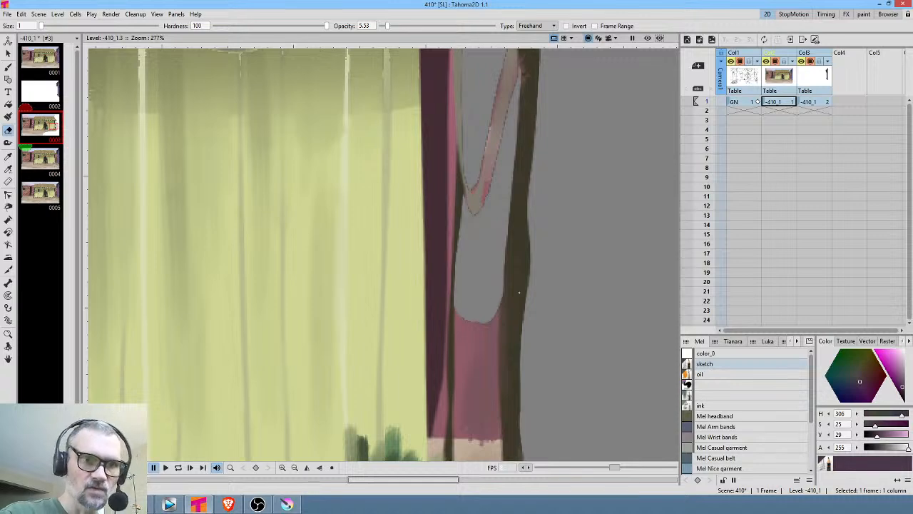
Erase the remaining pink wall and ground between the two right poles down to and around their feet
drag(458, 300, 485, 159)
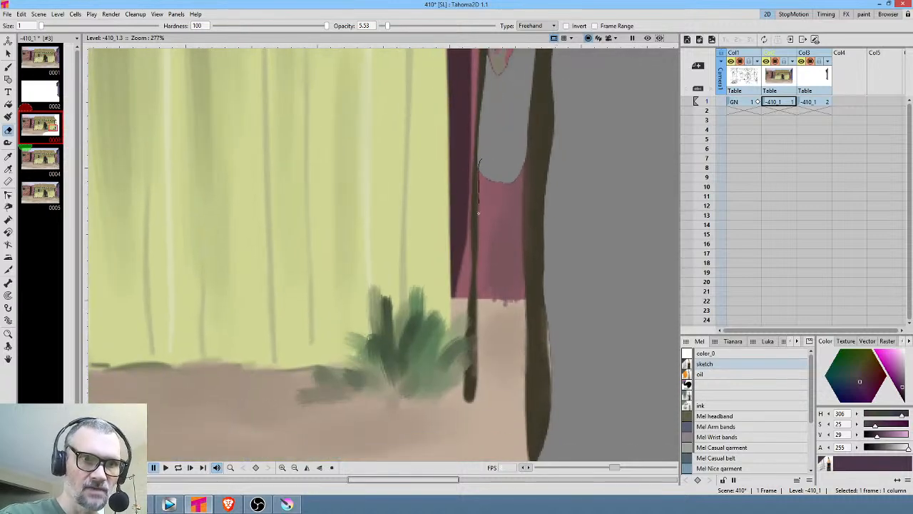
mouse_move(478, 212)
mouse_down()
mouse_move(487, 321)
mouse_move(517, 323)
mouse_move(522, 157)
mouse_up()
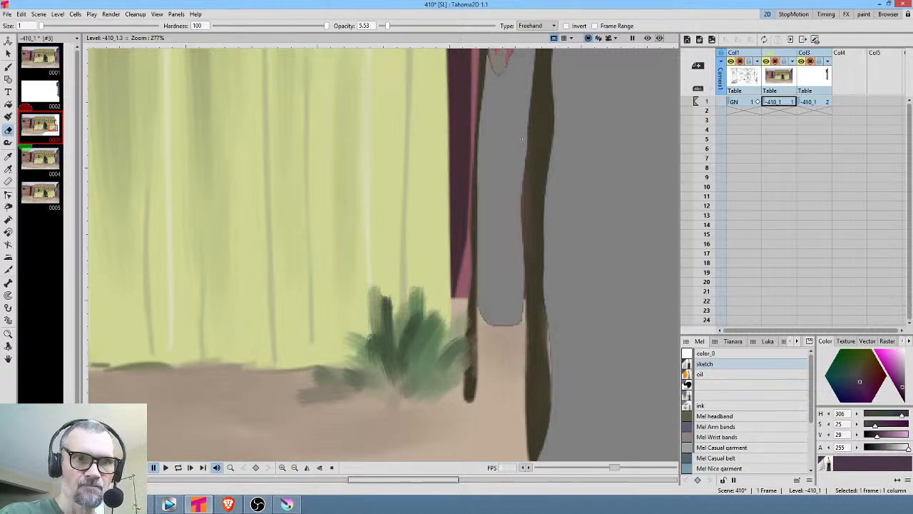
mouse_move(479, 301)
mouse_down()
mouse_move(480, 410)
mouse_move(513, 440)
mouse_move(527, 408)
mouse_move(523, 288)
mouse_up()
scroll(520, 254, down, 5)
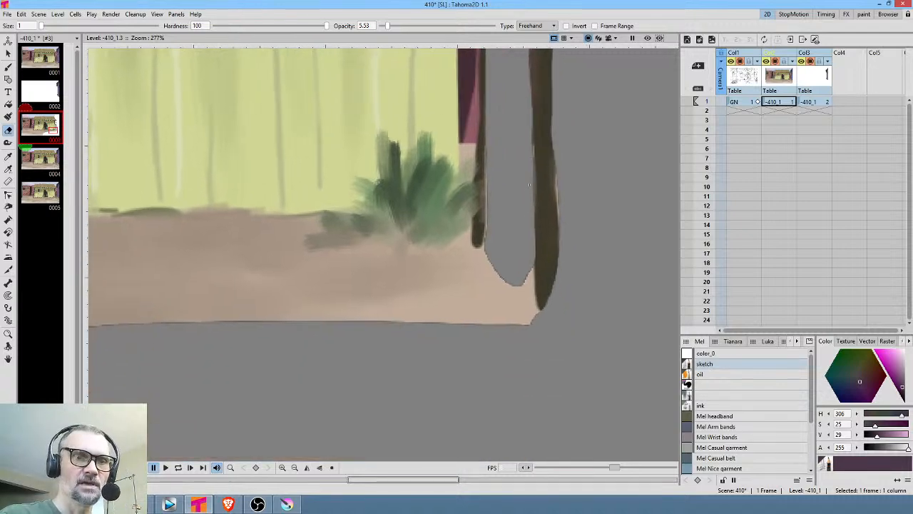
mouse_move(535, 274)
mouse_down()
mouse_move(528, 246)
mouse_move(476, 235)
mouse_move(550, 314)
mouse_up()
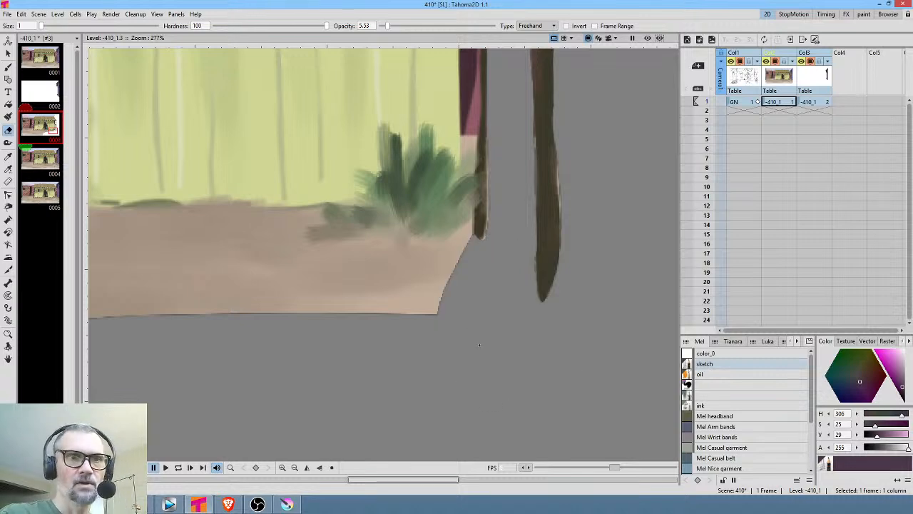
Erase most of the dark purple wall strip between the tent's curtain and the rear right pole
scroll(479, 345, up, 10)
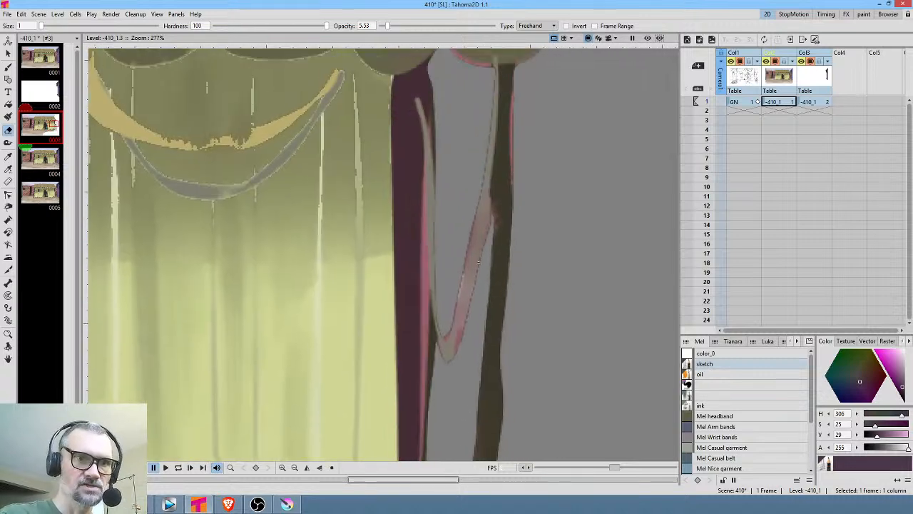
drag(485, 232, 517, 250)
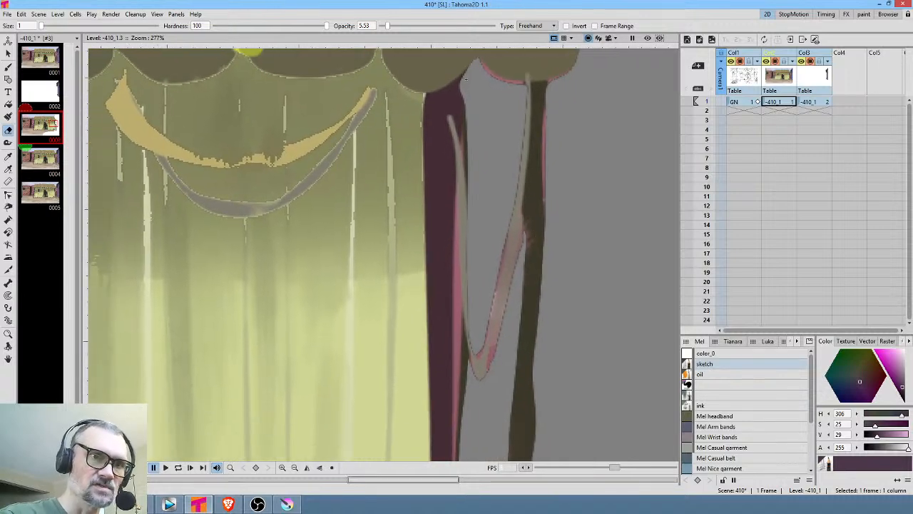
mouse_move(433, 91)
mouse_down()
mouse_move(423, 161)
mouse_move(441, 173)
mouse_move(454, 155)
mouse_move(448, 124)
mouse_move(495, 98)
mouse_move(486, 78)
mouse_move(486, 196)
mouse_move(501, 286)
mouse_move(488, 316)
mouse_move(466, 290)
mouse_up()
mouse_move(462, 232)
mouse_down()
mouse_move(479, 91)
mouse_move(458, 153)
mouse_move(460, 189)
mouse_move(478, 145)
mouse_move(486, 90)
mouse_move(477, 84)
mouse_up()
mouse_move(464, 261)
mouse_down()
mouse_move(492, 75)
mouse_move(493, 363)
mouse_move(508, 337)
mouse_move(508, 302)
mouse_up()
drag(508, 271, 513, 244)
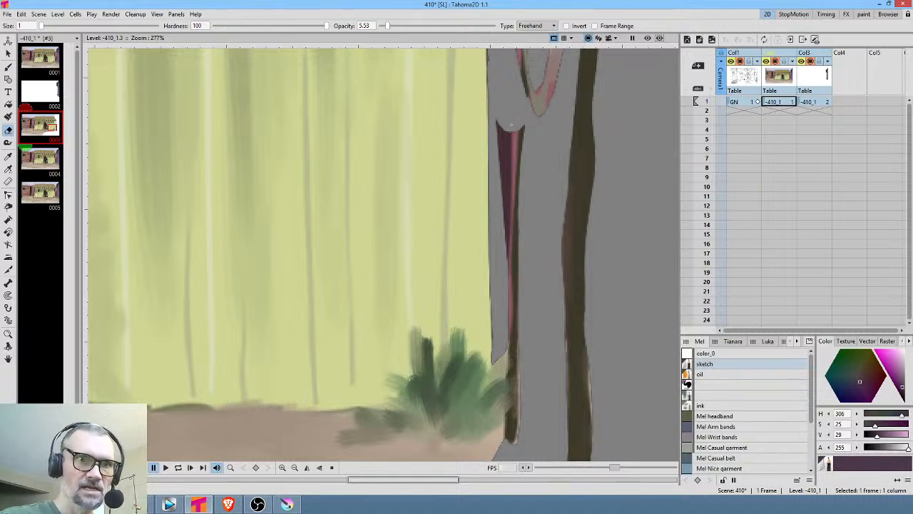
mouse_move(510, 142)
mouse_down()
mouse_move(501, 259)
mouse_move(494, 91)
mouse_up()
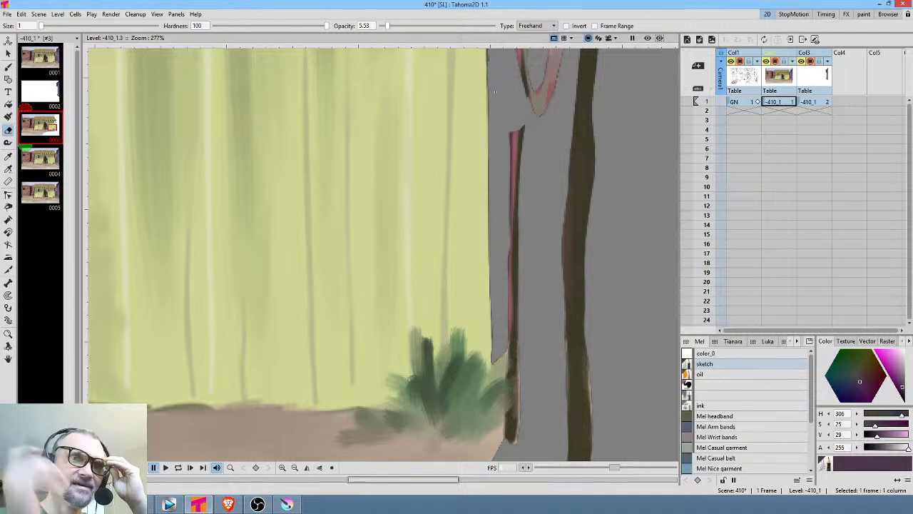
Repaint the rear right pole in drawing 0003 with a size 0 brush, using the dark brown picked from the front pole
drag(564, 177, 536, 333)
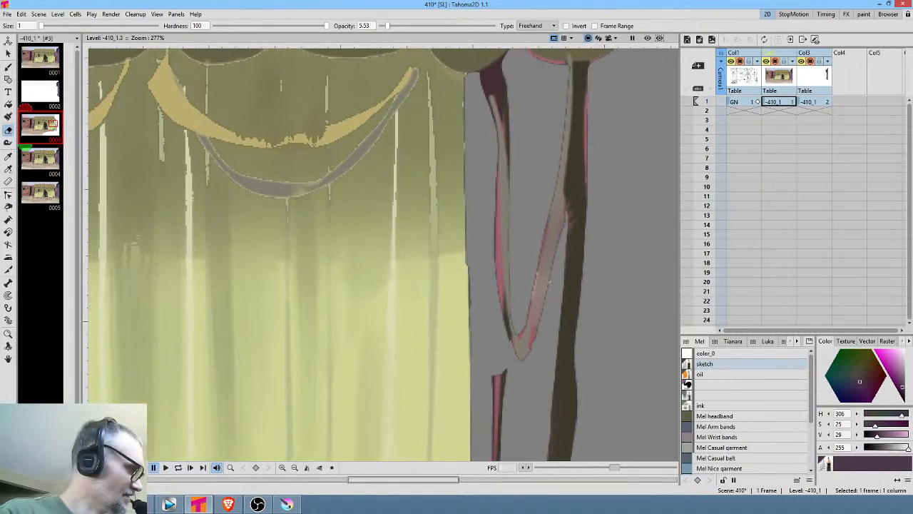
key(b)
click(717, 385)
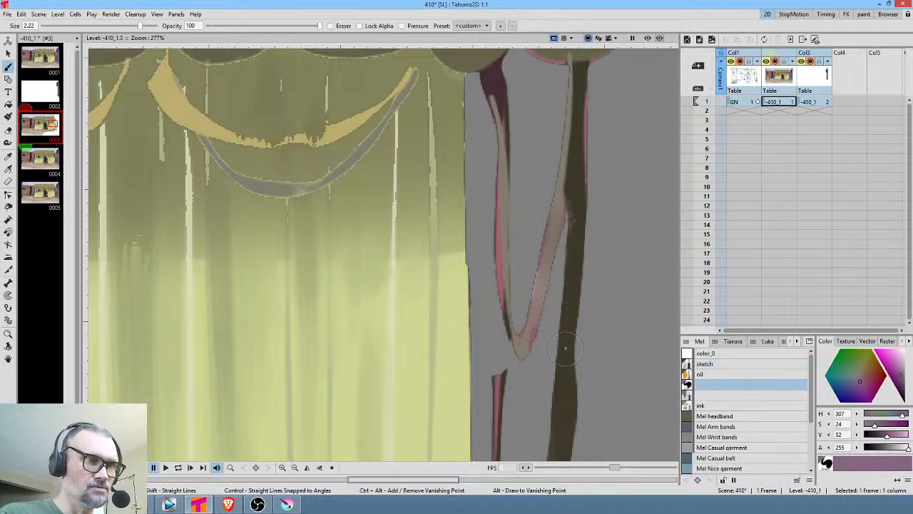
click(31, 26)
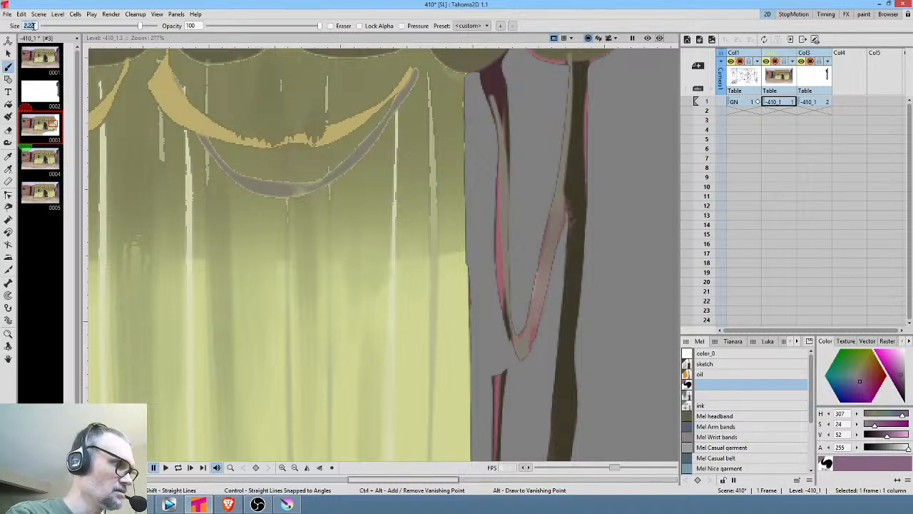
text(0)
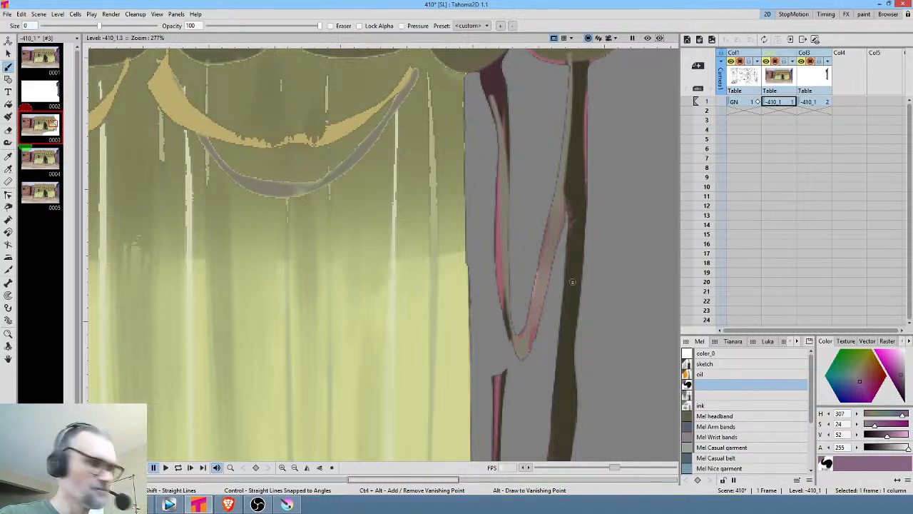
text(r)
click(577, 278)
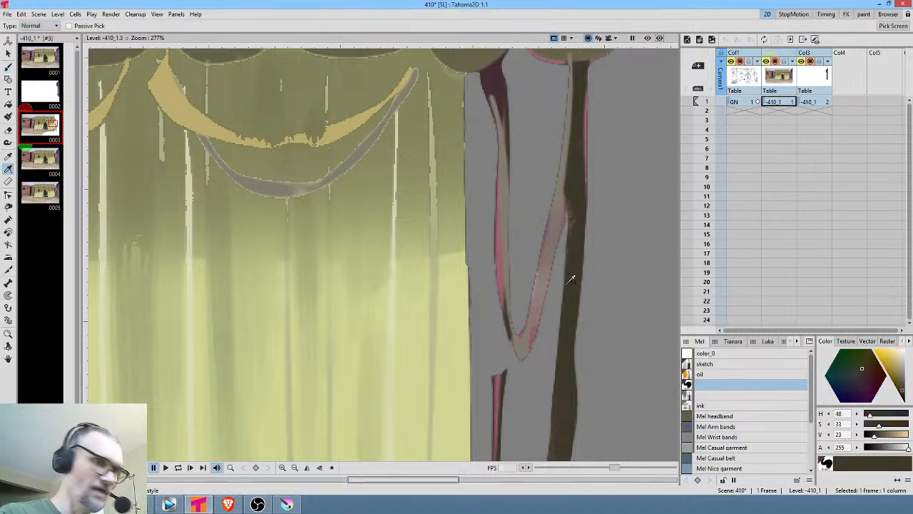
key(b)
mouse_move(485, 84)
mouse_down()
mouse_move(495, 382)
mouse_move(490, 261)
mouse_up()
mouse_move(492, 103)
mouse_down()
mouse_move(491, 270)
mouse_move(490, 139)
mouse_move(506, 209)
mouse_move(496, 226)
mouse_move(497, 331)
mouse_up()
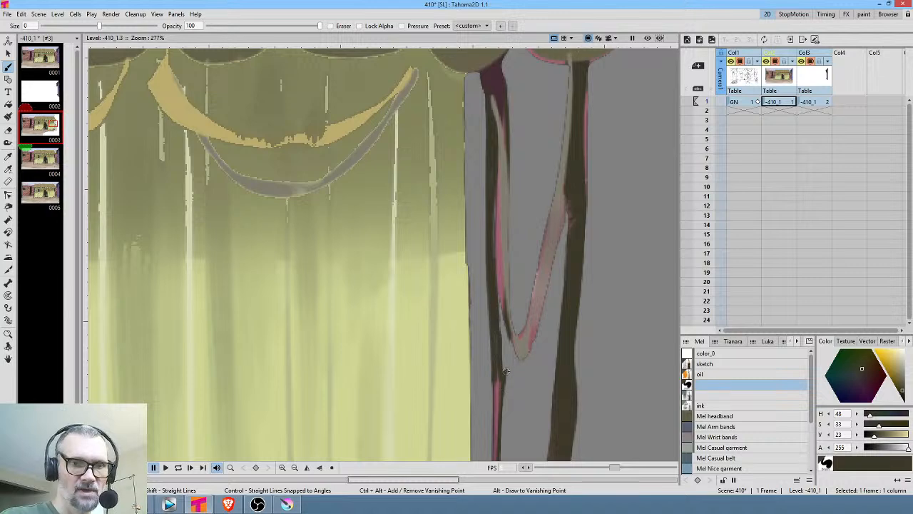
key(a)
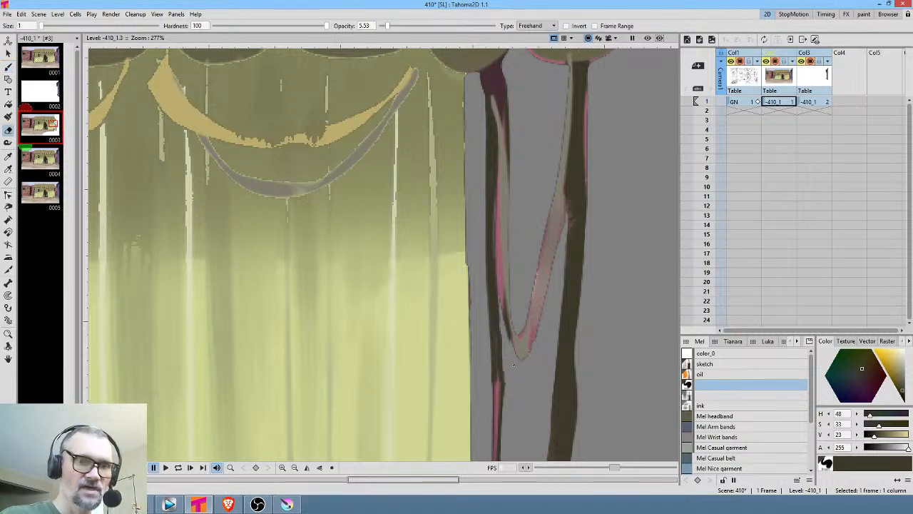
scroll(514, 360, down, 3)
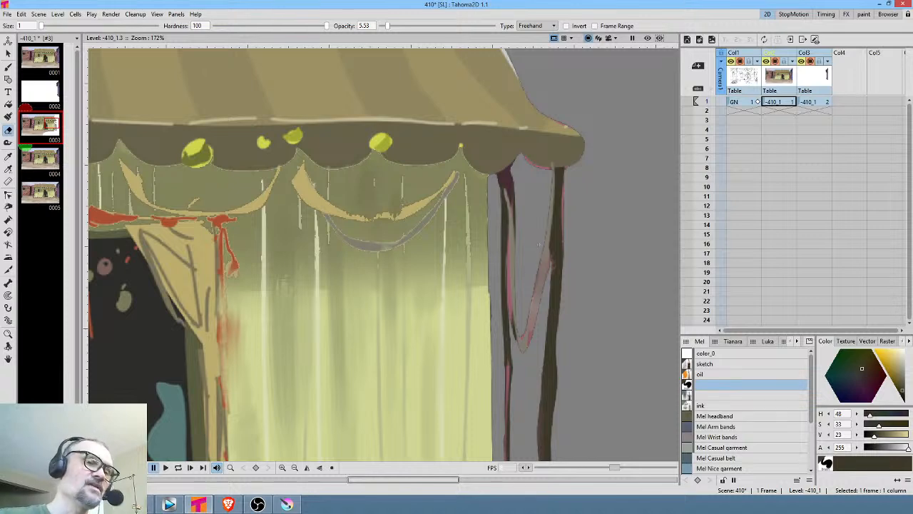
Erase the ground in front of and beneath the tent in drawing 0003, following the tent's lower edge across to its left side
drag(540, 245, 564, 185)
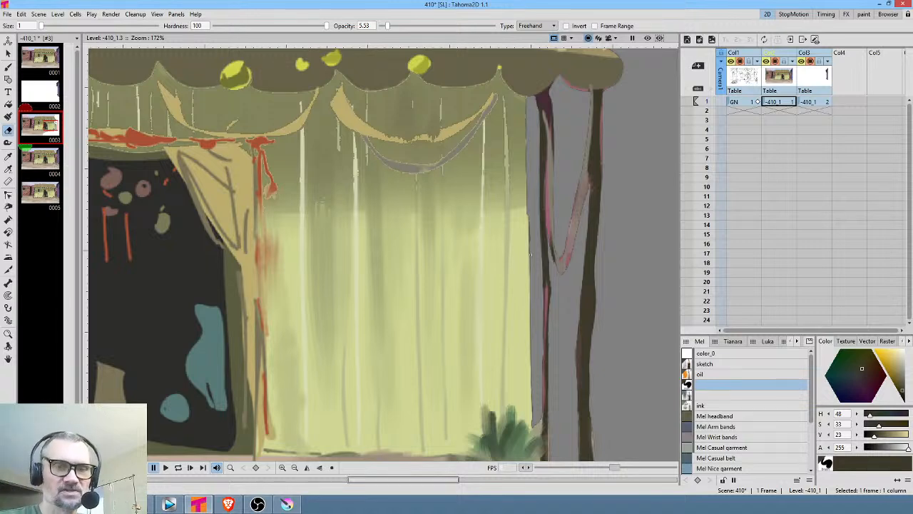
drag(413, 246, 487, 214)
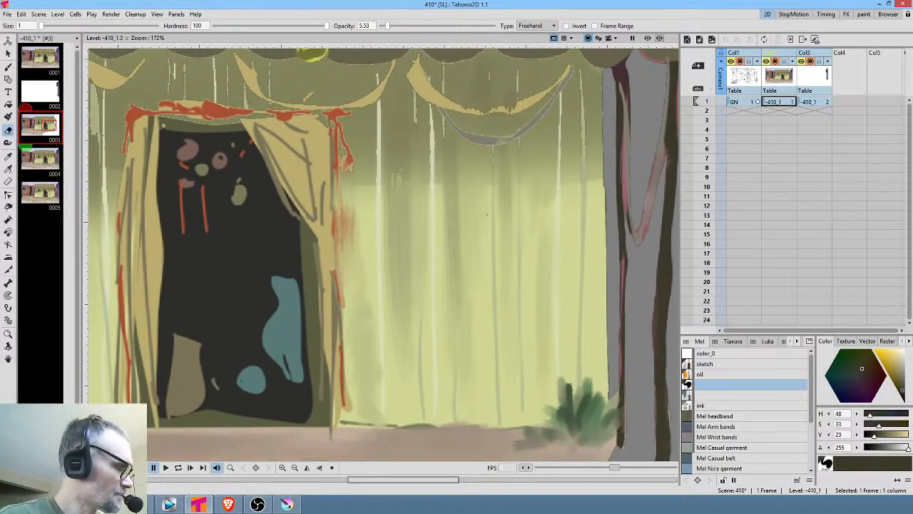
scroll(461, 261, down, 5)
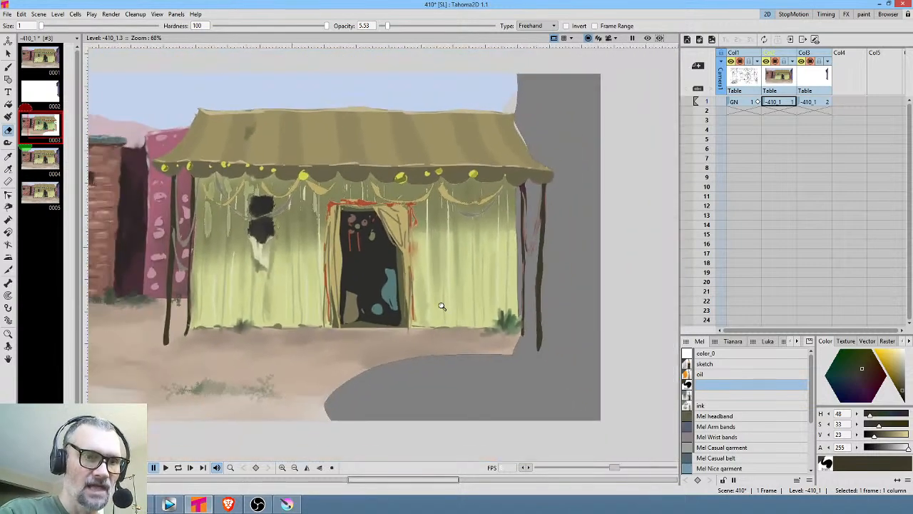
drag(538, 263, 599, 257)
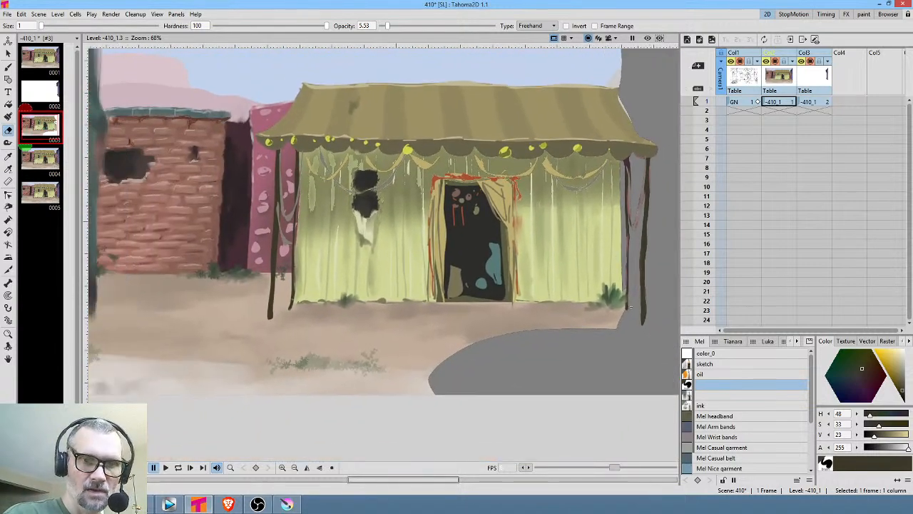
mouse_move(622, 308)
mouse_down()
mouse_move(333, 303)
mouse_move(293, 324)
mouse_move(277, 418)
mouse_move(518, 400)
mouse_up()
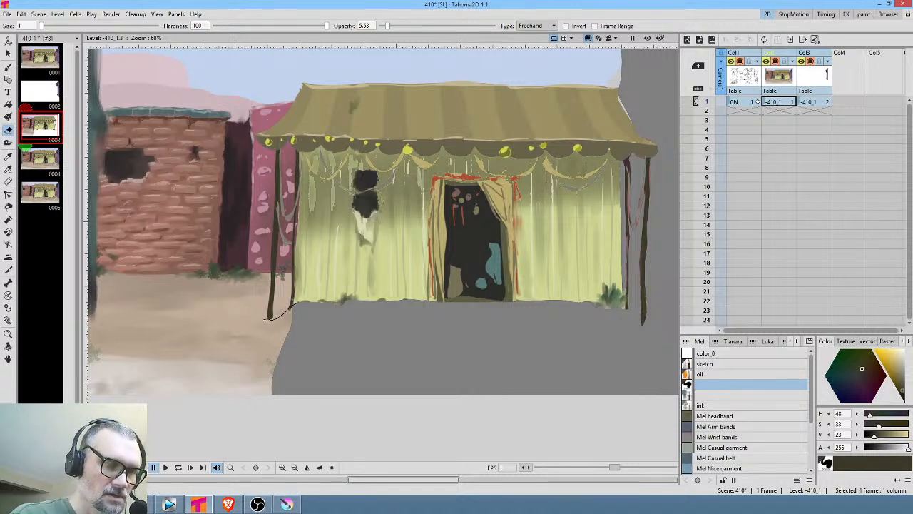
Erase the brick building, remaining ground and sky left of the tent, following the left edge of the roof
mouse_move(268, 319)
mouse_down()
mouse_move(176, 407)
mouse_move(286, 406)
mouse_move(351, 335)
mouse_move(367, 339)
mouse_move(250, 49)
mouse_move(343, 391)
mouse_move(364, 344)
mouse_up()
mouse_move(395, 305)
mouse_down()
mouse_move(379, 312)
mouse_move(331, 410)
mouse_up()
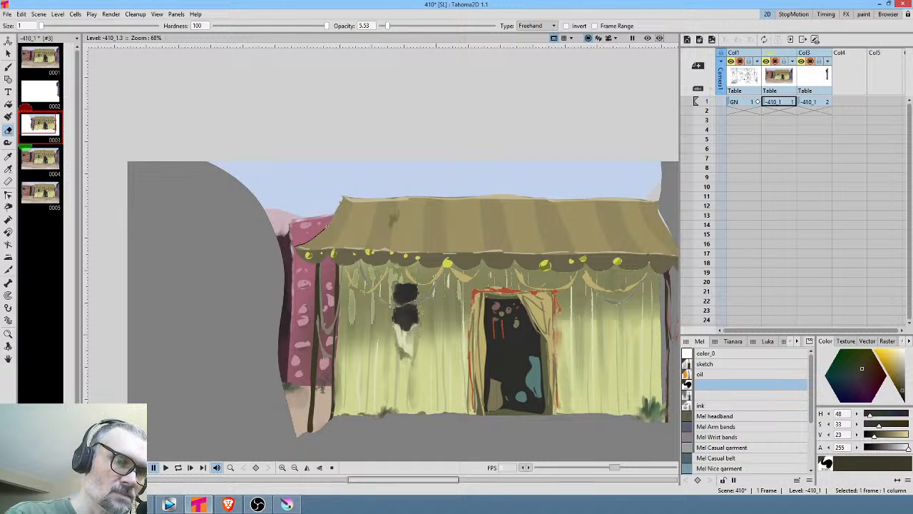
mouse_move(343, 204)
mouse_down()
mouse_move(324, 142)
mouse_move(205, 277)
mouse_move(312, 235)
mouse_up()
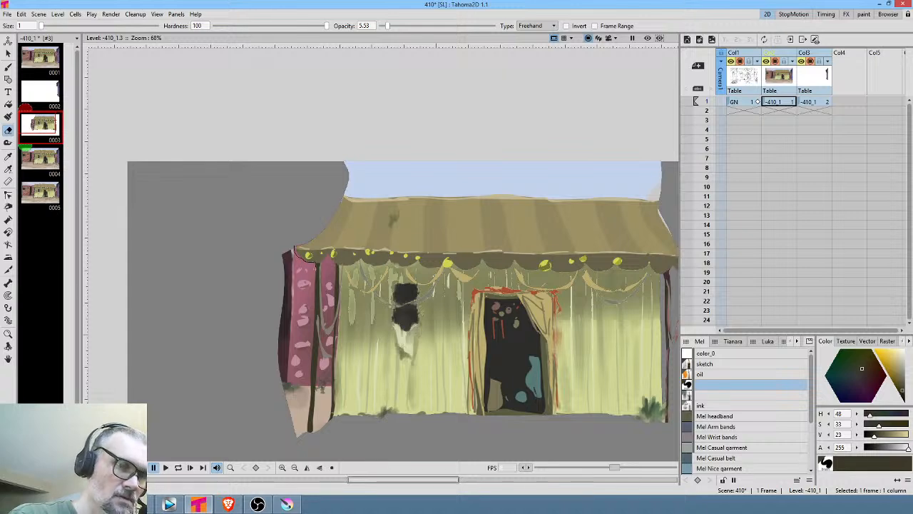
Erase the pink wall and ground outside the front left pole and in the gap between the tent's two left poles
drag(291, 332, 241, 301)
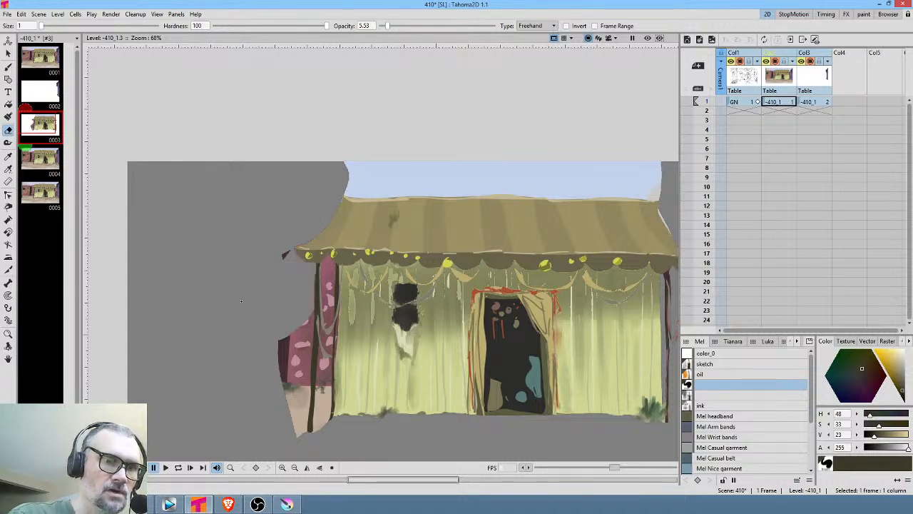
drag(284, 242, 290, 251)
mouse_move(312, 309)
mouse_down()
mouse_move(342, 256)
mouse_move(342, 289)
mouse_up()
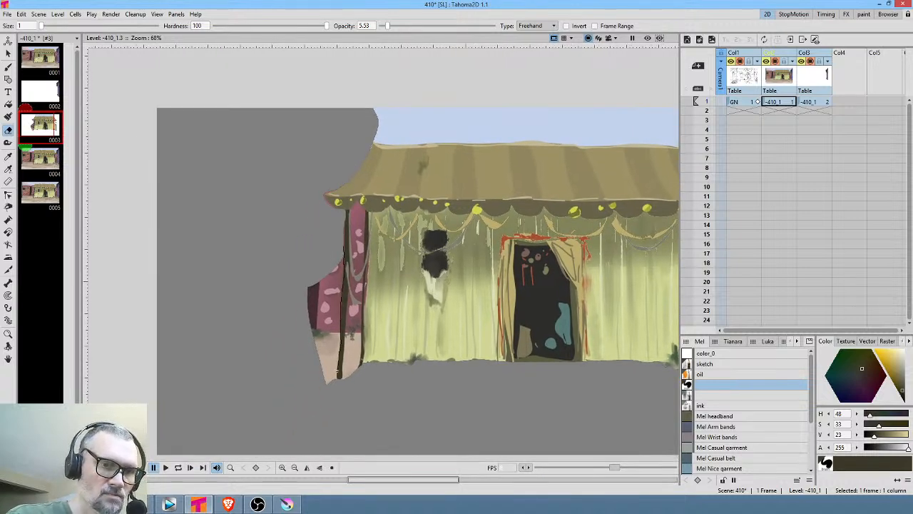
mouse_move(336, 371)
mouse_down()
mouse_move(287, 365)
mouse_move(307, 271)
mouse_up()
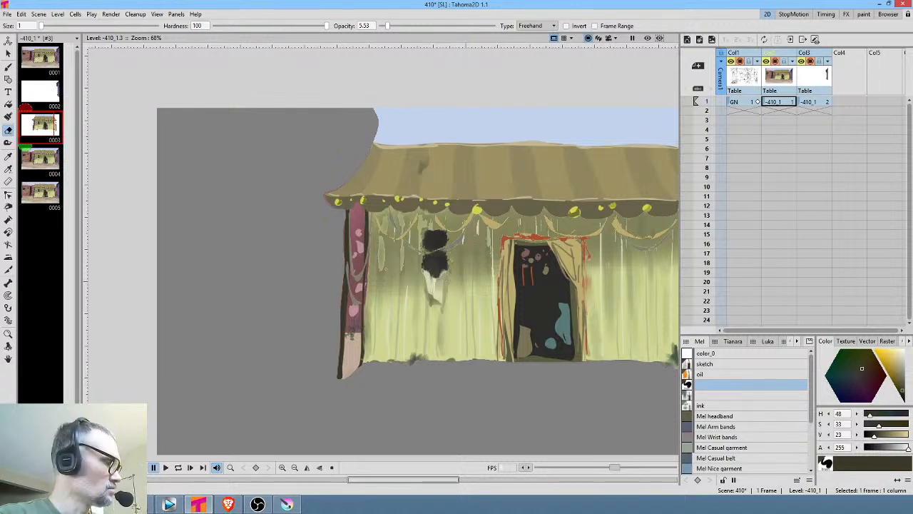
scroll(380, 289, up, 4)
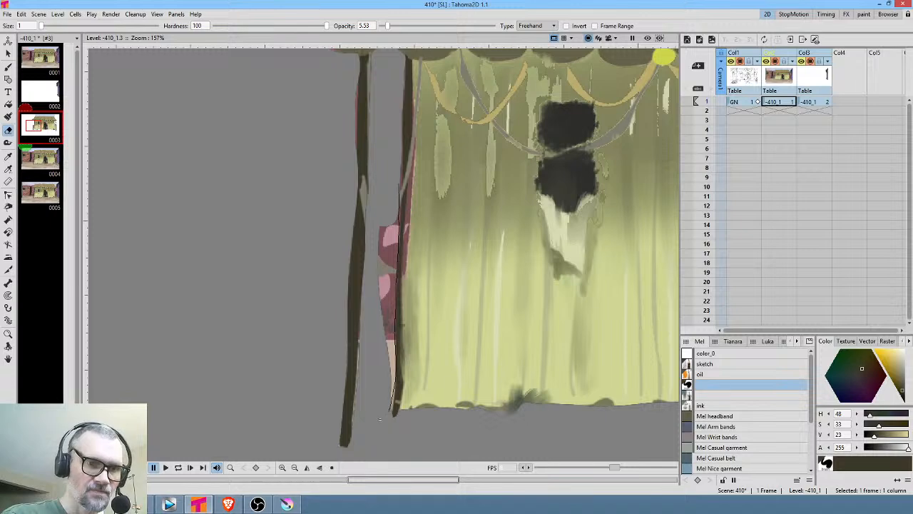
mouse_move(390, 412)
mouse_down()
mouse_move(365, 313)
mouse_move(372, 193)
mouse_up()
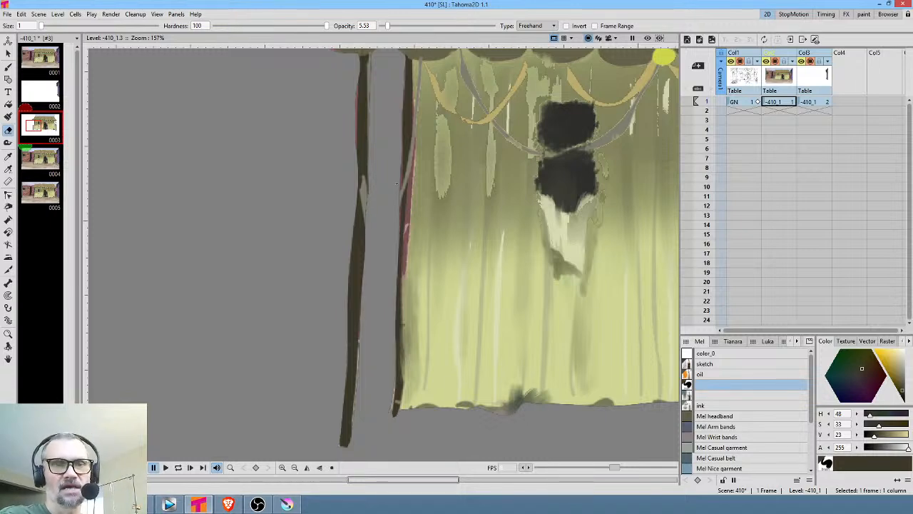
Erase the sky above the tent, following the upper outline of the roof
scroll(396, 184, down, 4)
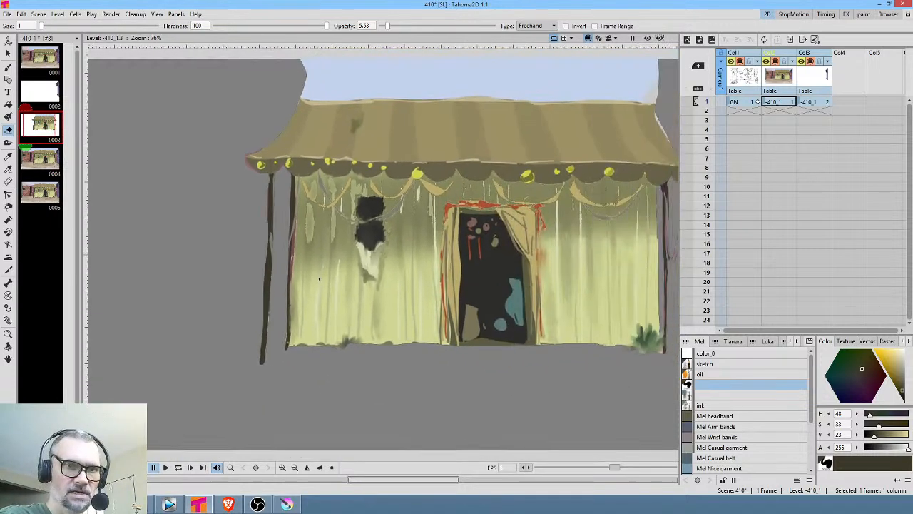
scroll(319, 278, down, 1)
scroll(304, 289, up, 3)
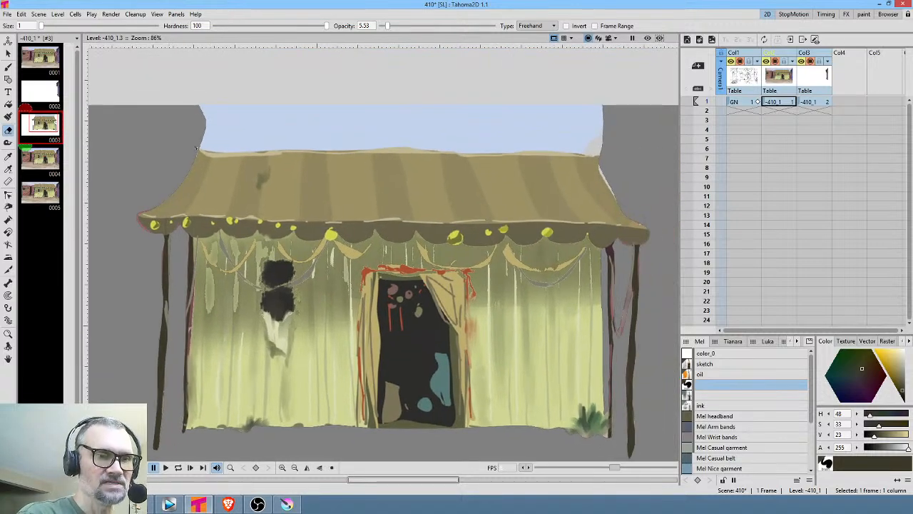
mouse_move(238, 151)
mouse_down()
mouse_move(605, 156)
mouse_move(618, 90)
mouse_move(174, 91)
mouse_move(104, 114)
mouse_up()
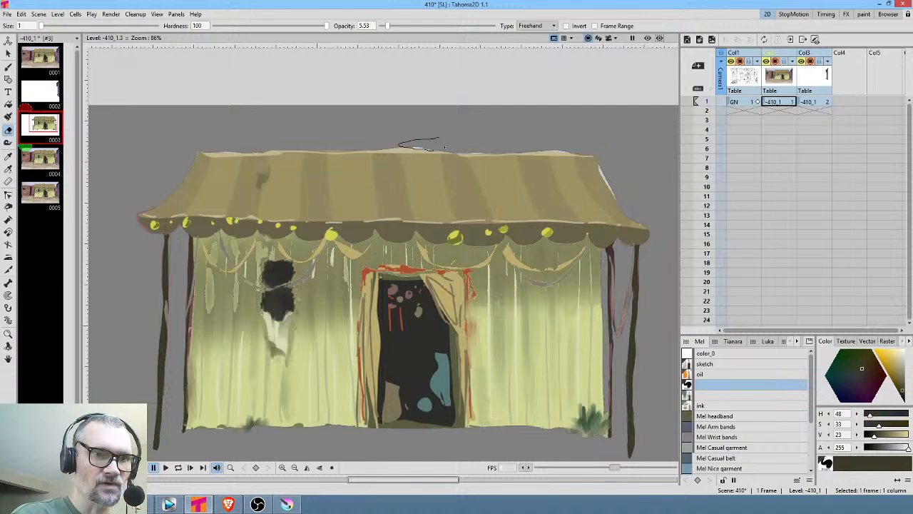
In drawing 0004, test the oil style in the wall's pink and the dark brown brush style with strokes over the curtain's right part
click(42, 157)
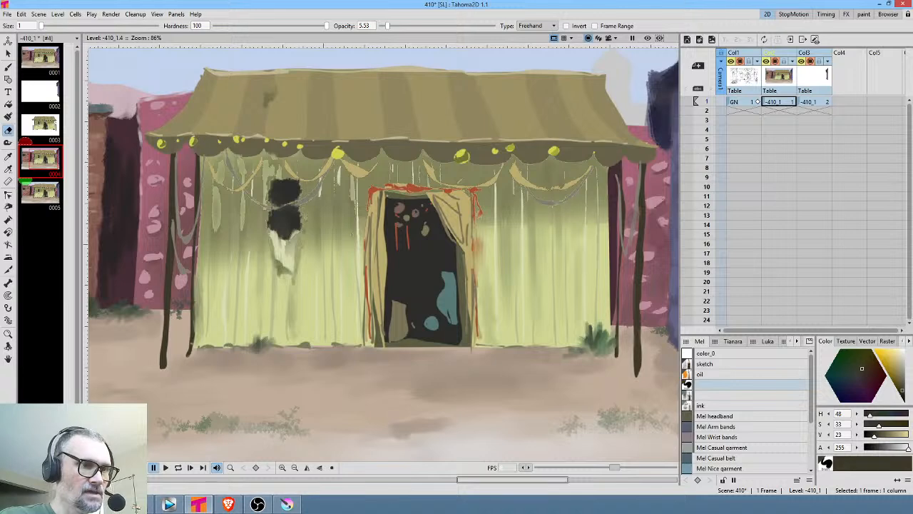
scroll(457, 267, down, 3)
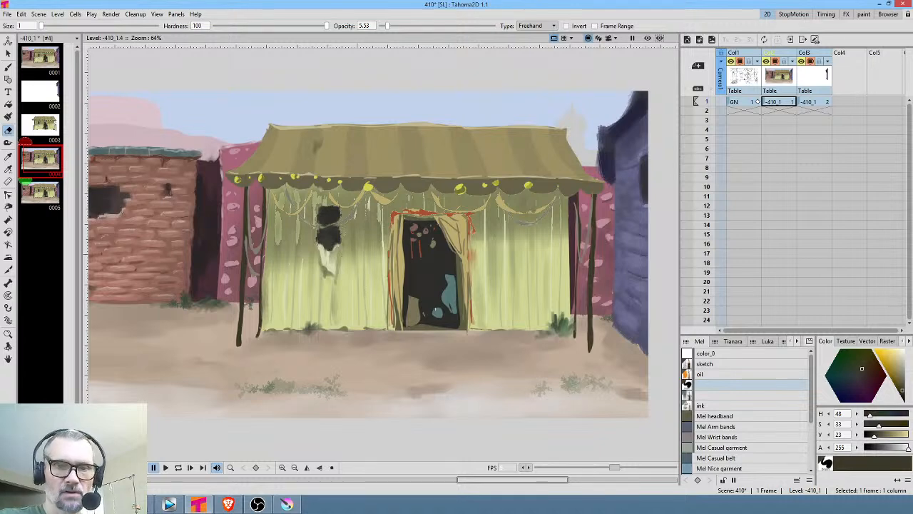
click(711, 375)
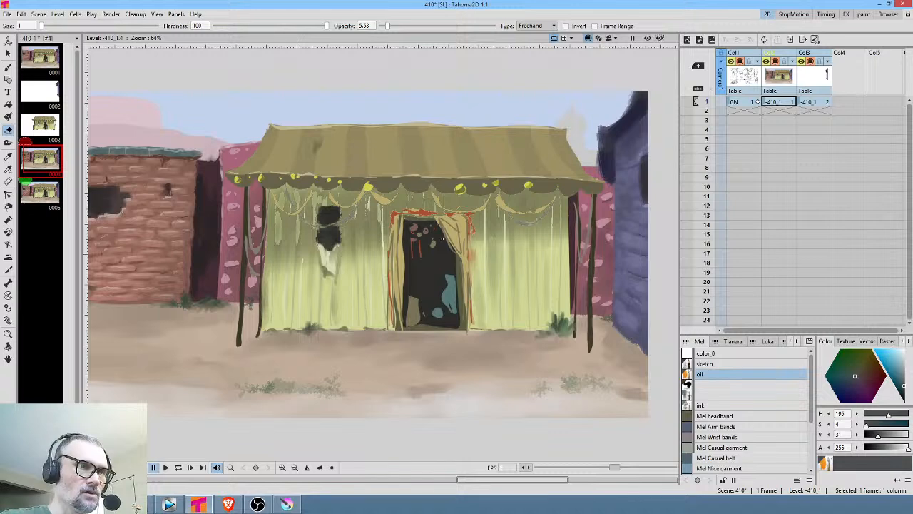
key(b)
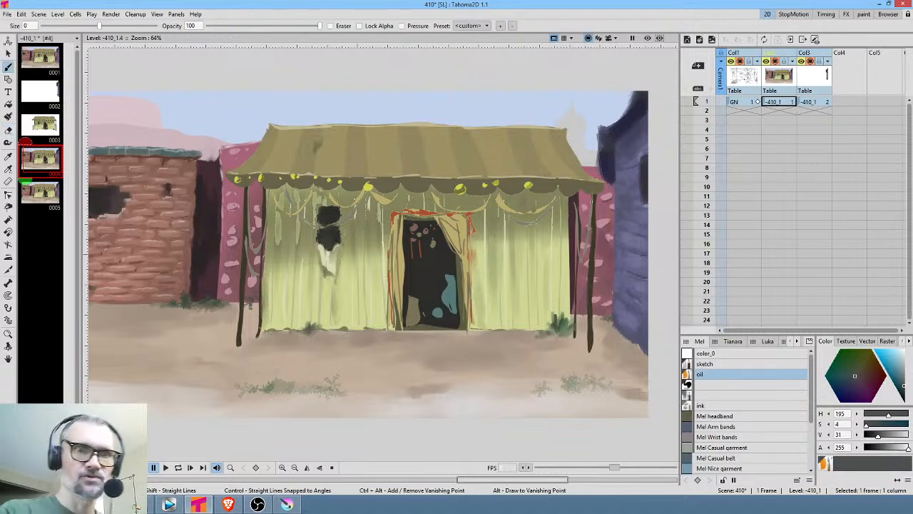
key(k)
click(581, 203)
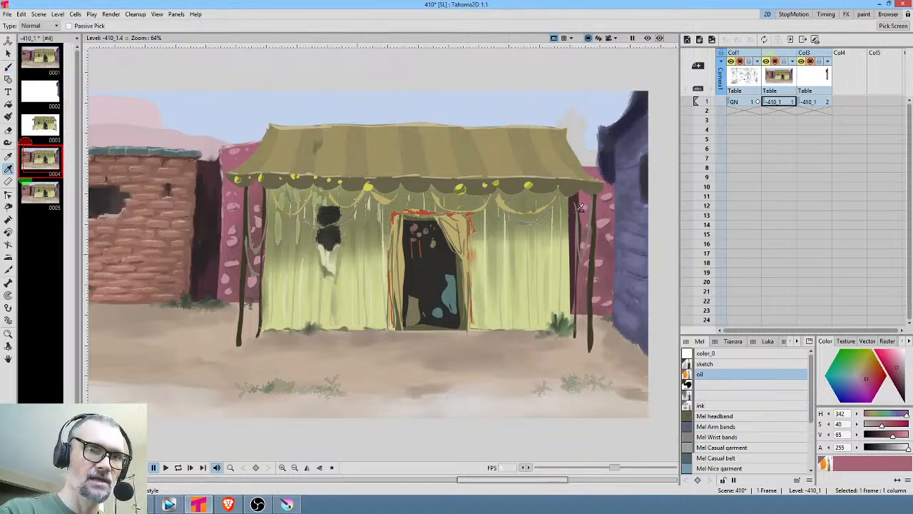
click(588, 192)
key(b)
mouse_move(574, 238)
mouse_down()
mouse_move(533, 252)
mouse_move(576, 238)
mouse_move(534, 251)
mouse_move(572, 229)
mouse_move(551, 229)
mouse_up()
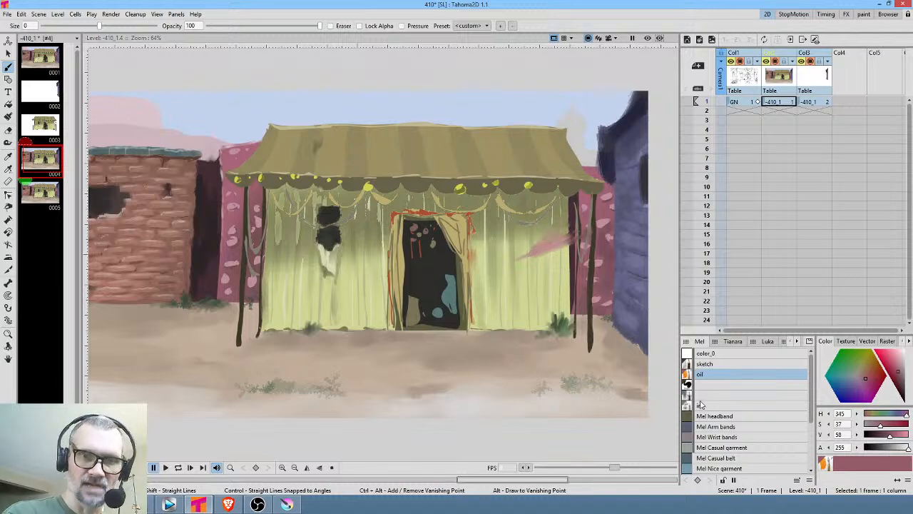
click(703, 385)
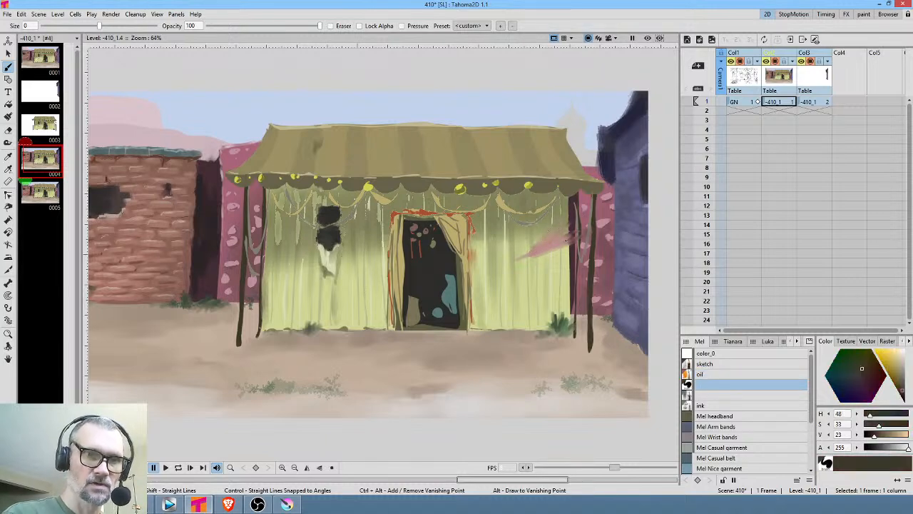
mouse_move(571, 238)
mouse_down()
mouse_move(544, 247)
mouse_move(560, 247)
mouse_up()
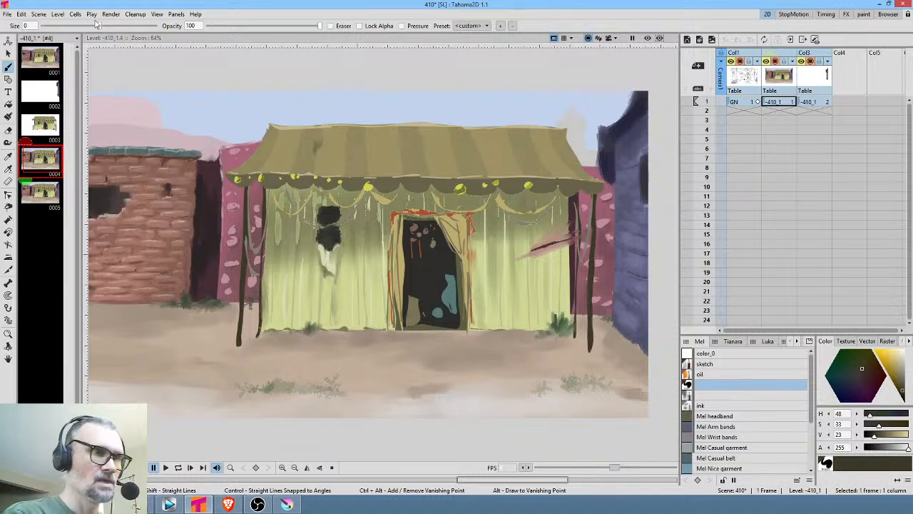
Set the brush size to 3, pick the pink of the wall and paint a band across the lower curtain and doorway
drag(99, 26, 156, 26)
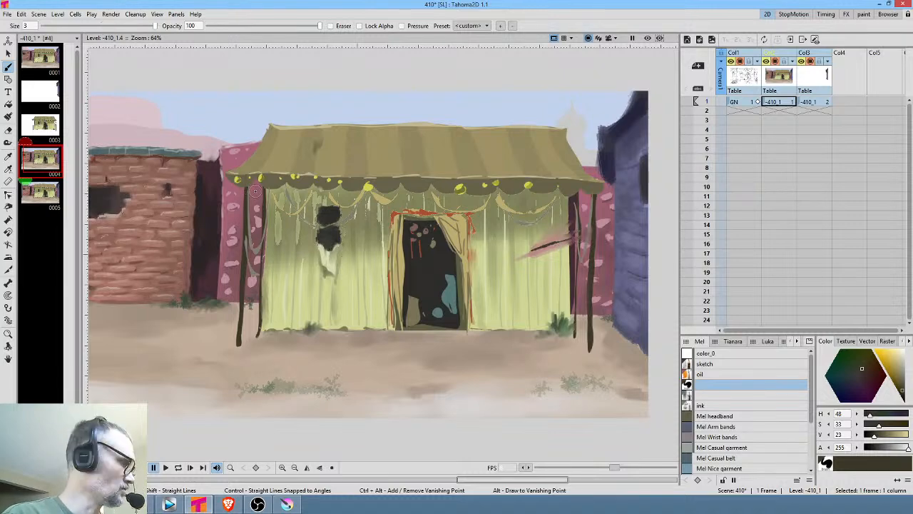
key(r)
click(260, 189)
key(b)
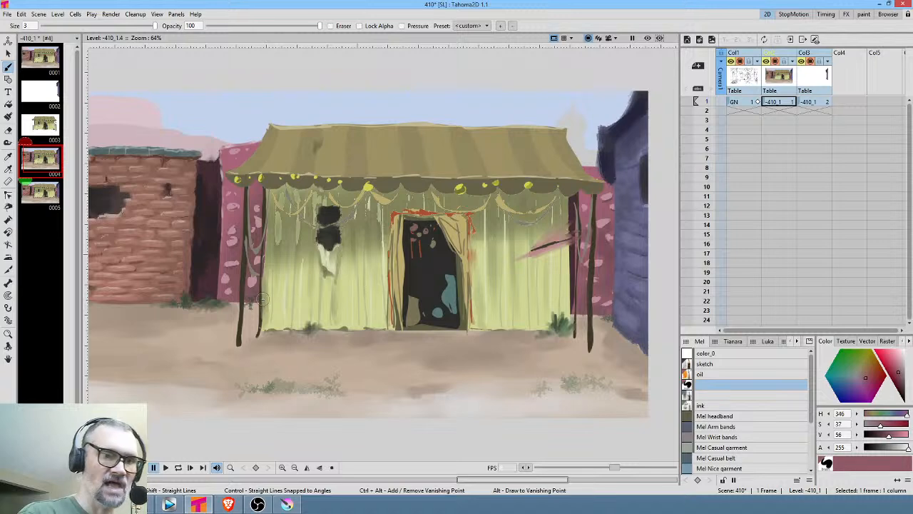
mouse_move(261, 299)
mouse_down()
mouse_move(585, 305)
mouse_move(257, 291)
mouse_move(563, 302)
mouse_move(551, 289)
mouse_move(531, 293)
mouse_move(568, 271)
mouse_move(570, 286)
mouse_move(575, 253)
mouse_up()
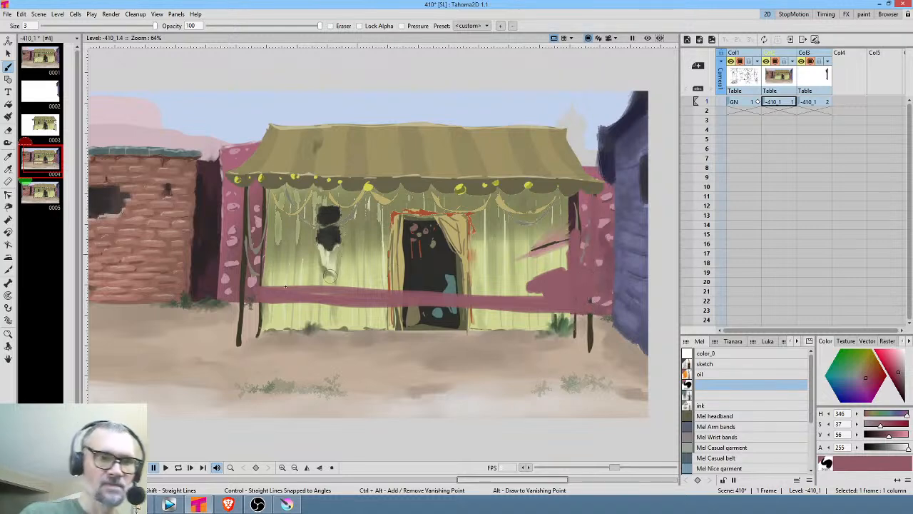
mouse_move(401, 291)
mouse_down()
mouse_move(525, 291)
mouse_move(492, 291)
mouse_up()
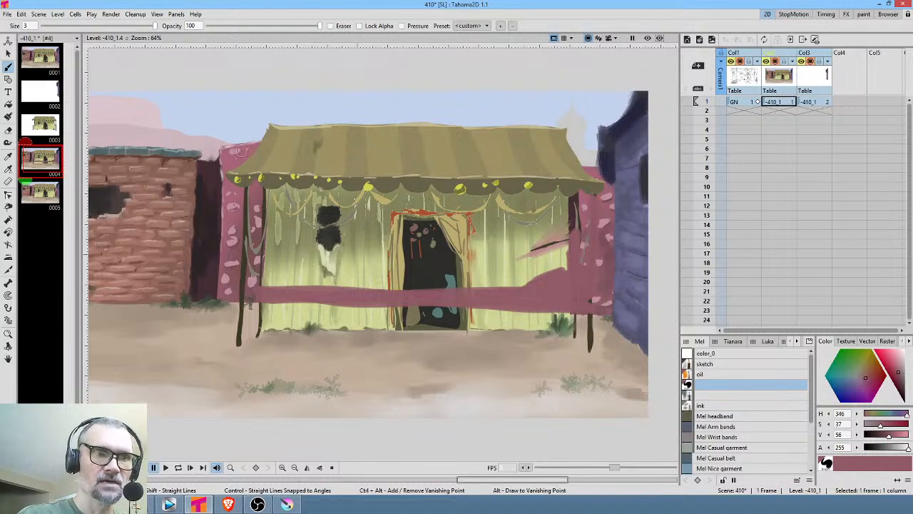
Paint the wall's pink across the tent roof and down over the canopy's right end and the right part of the curtain
mouse_move(264, 147)
mouse_down()
mouse_move(594, 156)
mouse_move(592, 168)
mouse_move(439, 153)
mouse_move(232, 155)
mouse_move(543, 159)
mouse_up()
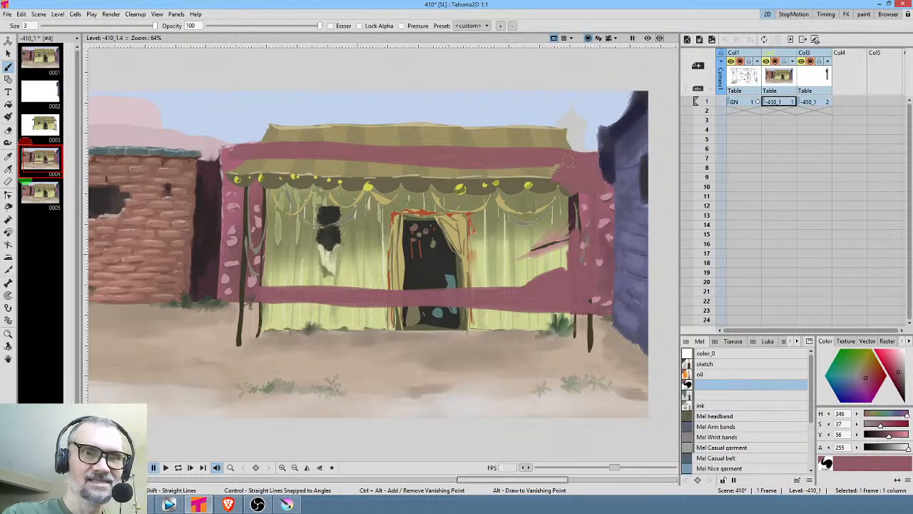
mouse_move(574, 172)
mouse_down()
mouse_move(539, 173)
mouse_move(544, 194)
mouse_move(559, 201)
mouse_move(571, 191)
mouse_up()
drag(571, 191, 567, 239)
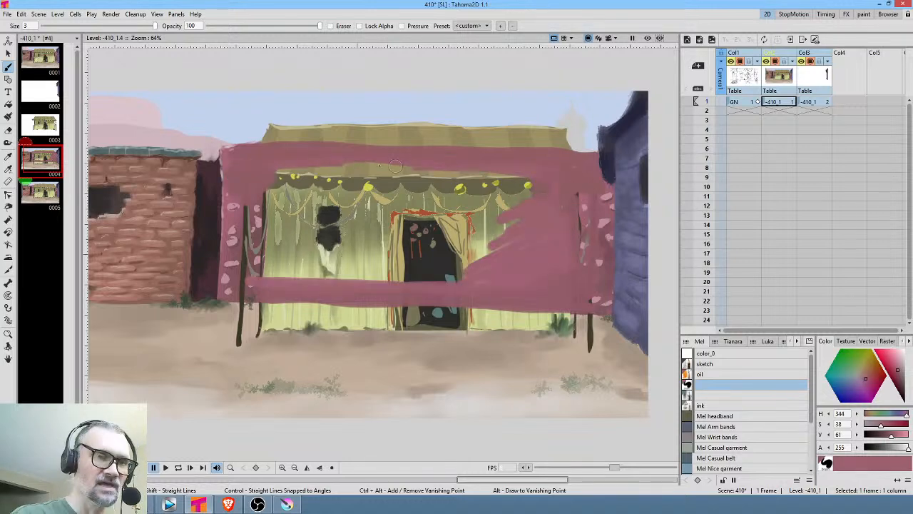
Cover the rest of the scalloped canopy edge, curtain and upper doorway with the wall's pink
mouse_move(407, 166)
mouse_down()
mouse_move(271, 170)
mouse_move(260, 193)
mouse_move(255, 279)
mouse_move(472, 274)
mouse_move(537, 213)
mouse_move(542, 182)
mouse_move(497, 173)
mouse_move(274, 176)
mouse_move(259, 242)
mouse_move(267, 277)
mouse_move(479, 266)
mouse_move(335, 272)
mouse_up()
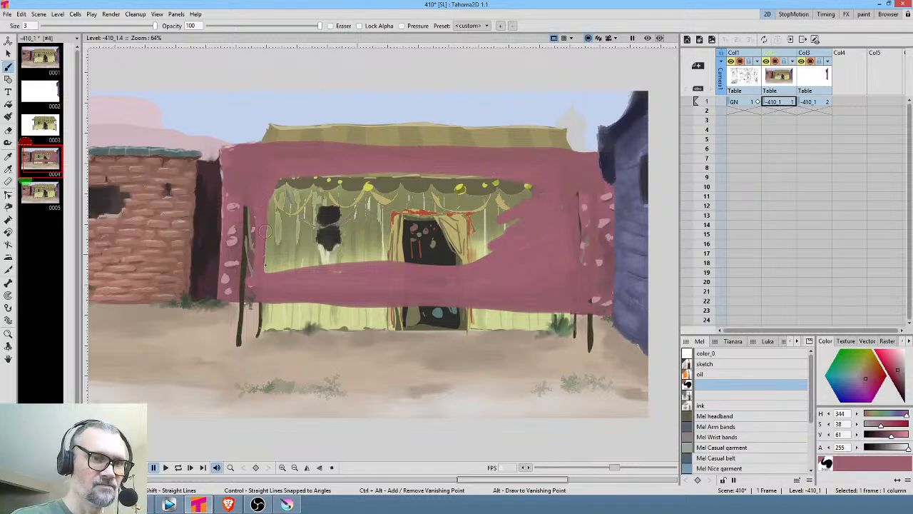
mouse_move(268, 203)
mouse_down()
mouse_move(270, 255)
mouse_move(275, 206)
mouse_move(284, 266)
mouse_move(273, 191)
mouse_move(271, 236)
mouse_move(284, 187)
mouse_move(289, 262)
mouse_move(294, 214)
mouse_move(301, 254)
mouse_move(292, 167)
mouse_up()
mouse_move(301, 278)
mouse_down()
mouse_move(287, 271)
mouse_move(281, 284)
mouse_up()
mouse_move(314, 180)
mouse_down()
mouse_move(318, 233)
mouse_move(323, 175)
mouse_move(328, 258)
mouse_move(326, 234)
mouse_move(319, 258)
mouse_move(374, 242)
mouse_move(326, 258)
mouse_move(395, 241)
mouse_move(328, 264)
mouse_move(414, 251)
mouse_move(338, 274)
mouse_move(485, 255)
mouse_move(448, 269)
mouse_move(515, 238)
mouse_move(521, 198)
mouse_move(452, 185)
mouse_move(495, 177)
mouse_move(310, 179)
mouse_move(363, 172)
mouse_move(476, 181)
mouse_up()
mouse_move(364, 183)
mouse_down()
mouse_move(340, 185)
mouse_move(357, 191)
mouse_move(335, 206)
mouse_move(358, 200)
mouse_move(326, 241)
mouse_move(393, 220)
mouse_move(426, 244)
mouse_move(411, 261)
mouse_move(433, 255)
mouse_move(432, 266)
mouse_move(469, 255)
mouse_up()
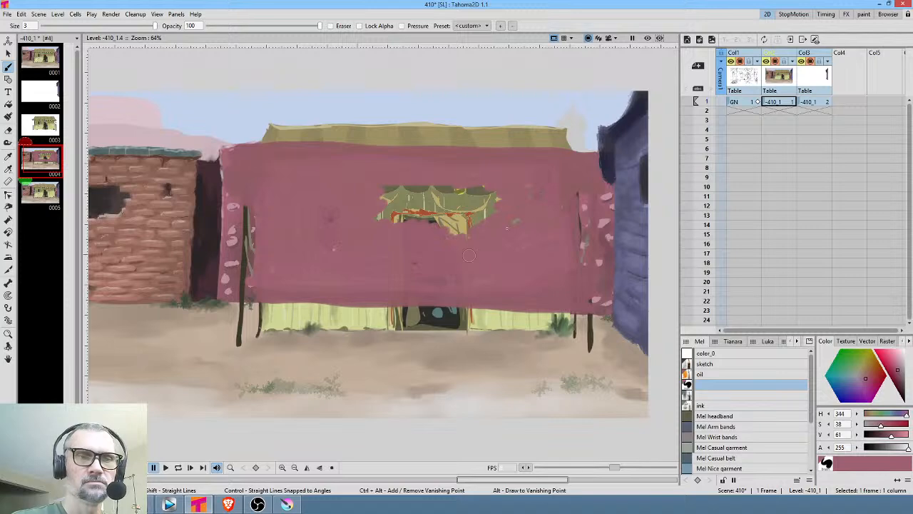
mouse_move(502, 206)
mouse_down()
mouse_move(434, 240)
mouse_move(459, 235)
mouse_move(458, 226)
mouse_move(427, 238)
mouse_move(504, 195)
mouse_move(443, 219)
mouse_move(500, 187)
mouse_move(439, 202)
mouse_move(482, 185)
mouse_move(443, 200)
mouse_move(426, 189)
mouse_move(434, 179)
mouse_move(423, 172)
mouse_move(360, 202)
mouse_move(342, 243)
mouse_move(379, 213)
mouse_up()
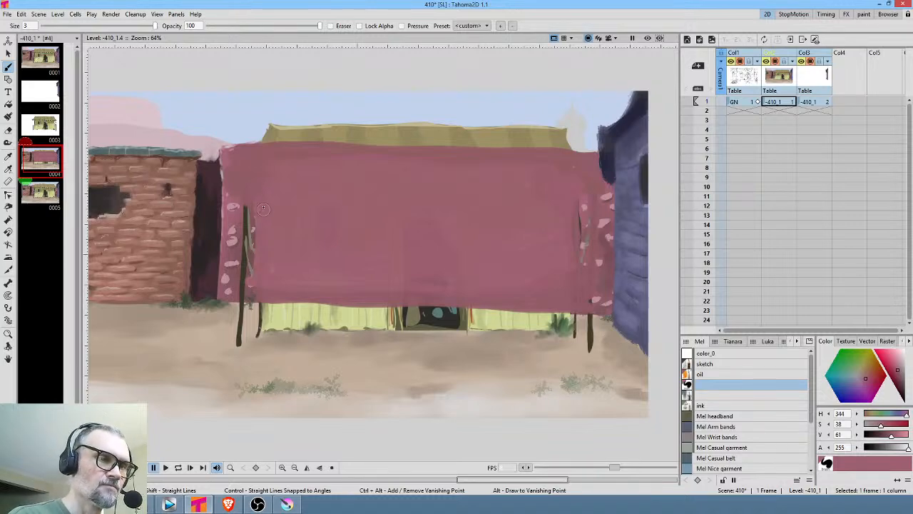
Paint over the front left pole and hanging drape against the wall, using pink shades picked from the surrounding wall
mouse_move(254, 206)
mouse_down()
mouse_move(243, 250)
mouse_move(255, 238)
mouse_up()
key(r)
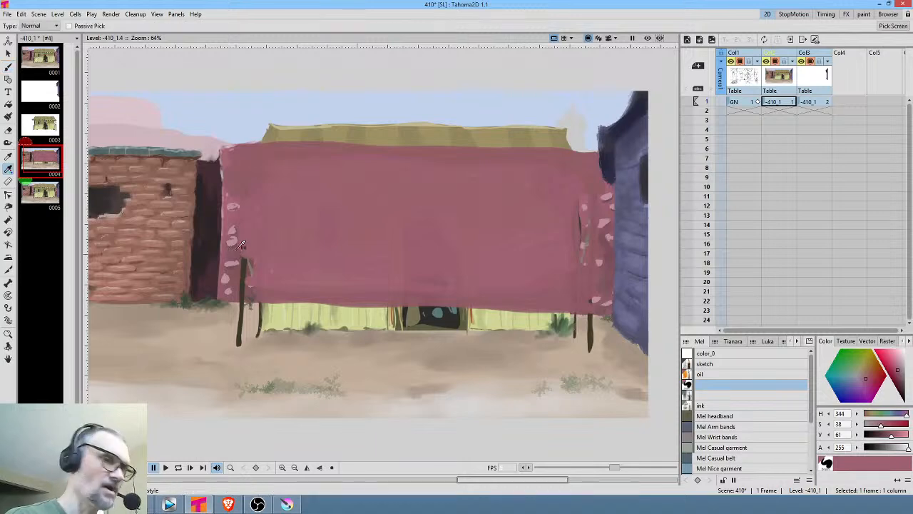
click(241, 250)
mouse_move(257, 229)
mouse_down()
mouse_move(236, 249)
mouse_move(263, 246)
mouse_move(235, 272)
mouse_move(242, 264)
mouse_move(261, 292)
mouse_up()
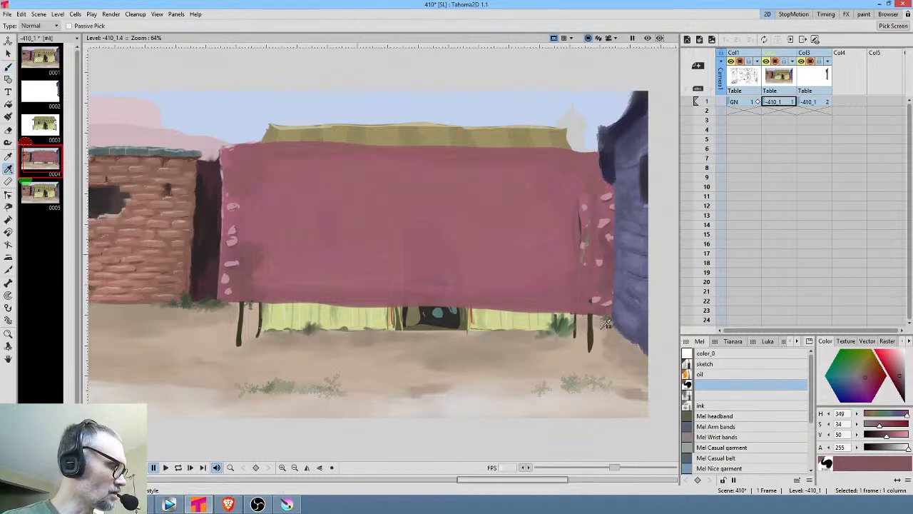
Pick the sandy ground colour and paint over the tent's base, doorway bottom and poles below the pink wall
click(602, 328)
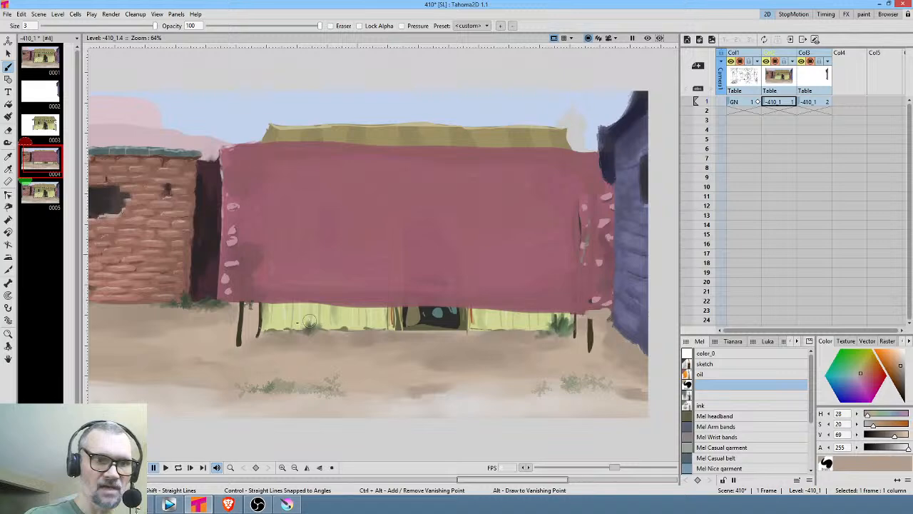
mouse_move(304, 307)
mouse_down()
mouse_move(603, 312)
mouse_move(261, 309)
mouse_move(600, 322)
mouse_move(600, 334)
mouse_move(365, 322)
mouse_move(557, 320)
mouse_move(579, 327)
mouse_move(523, 334)
mouse_move(592, 332)
mouse_move(541, 342)
mouse_move(603, 340)
mouse_up()
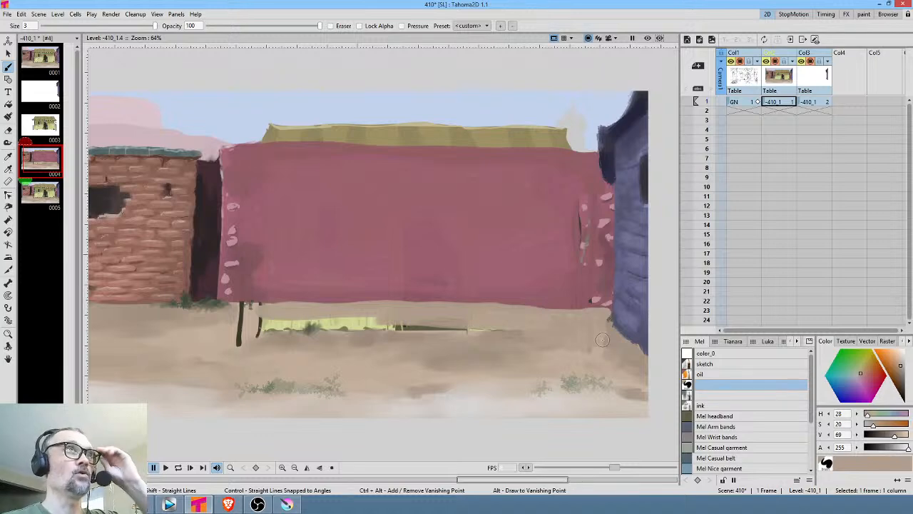
mouse_move(259, 321)
mouse_down()
mouse_move(261, 332)
mouse_move(311, 316)
mouse_move(323, 325)
mouse_up()
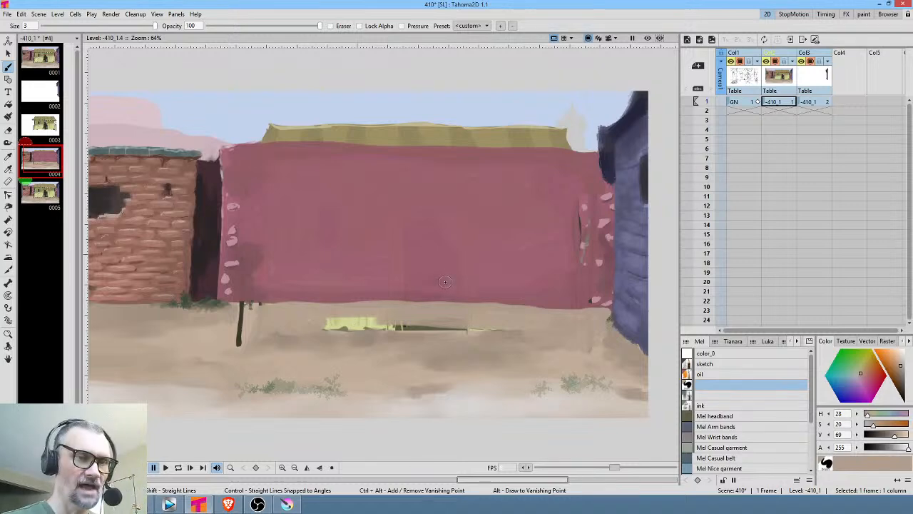
key(ctrl+z)
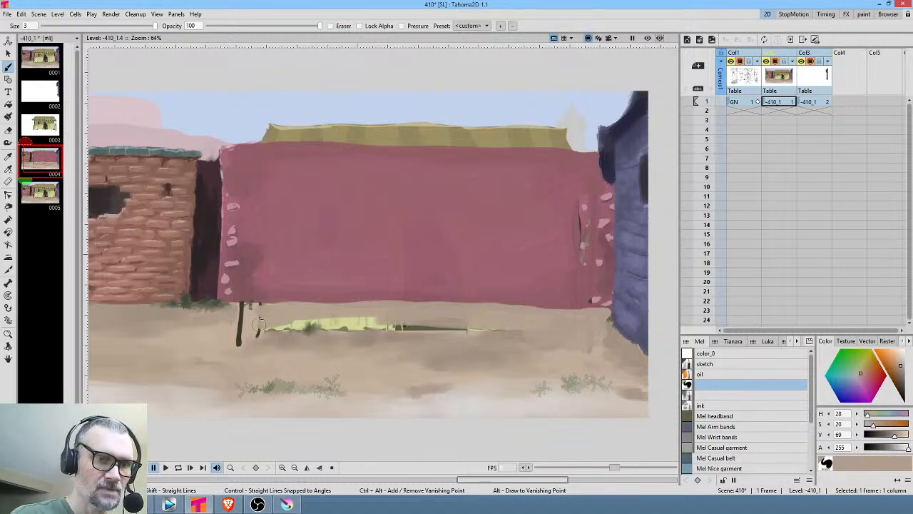
mouse_move(239, 307)
mouse_down()
mouse_move(235, 348)
mouse_move(253, 315)
mouse_move(245, 316)
mouse_move(257, 326)
mouse_move(254, 342)
mouse_move(299, 314)
mouse_move(283, 332)
mouse_move(302, 318)
mouse_up()
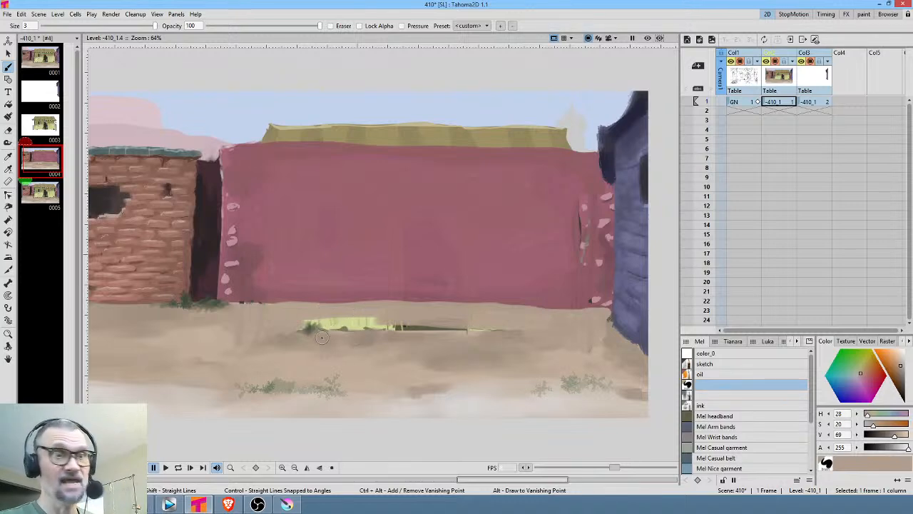
mouse_move(316, 322)
mouse_down()
mouse_move(390, 320)
mouse_move(381, 324)
mouse_move(414, 325)
mouse_move(416, 334)
mouse_move(497, 331)
mouse_move(397, 326)
mouse_move(379, 296)
mouse_move(358, 324)
mouse_move(320, 325)
mouse_up()
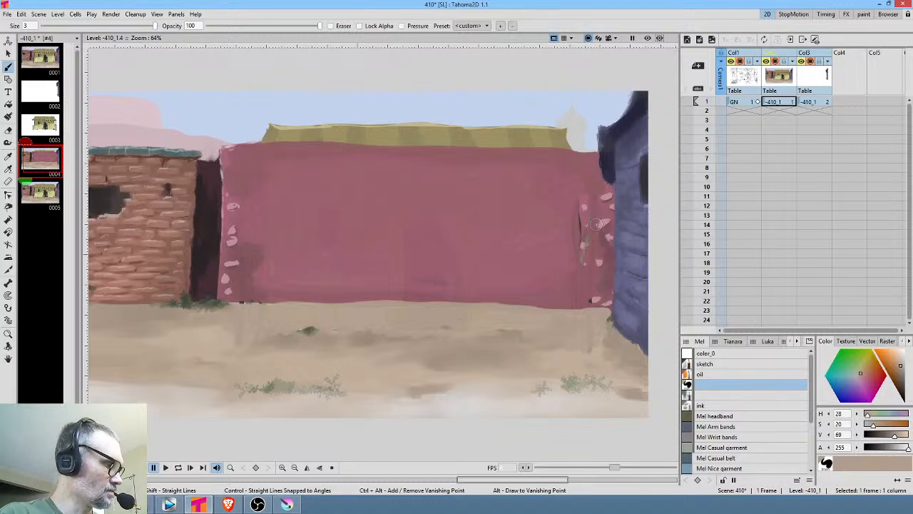
Pick a slightly lighter pink and paint scattered dabs and short strokes across the left and middle of the wall
key(r)
click(557, 196)
click(291, 207)
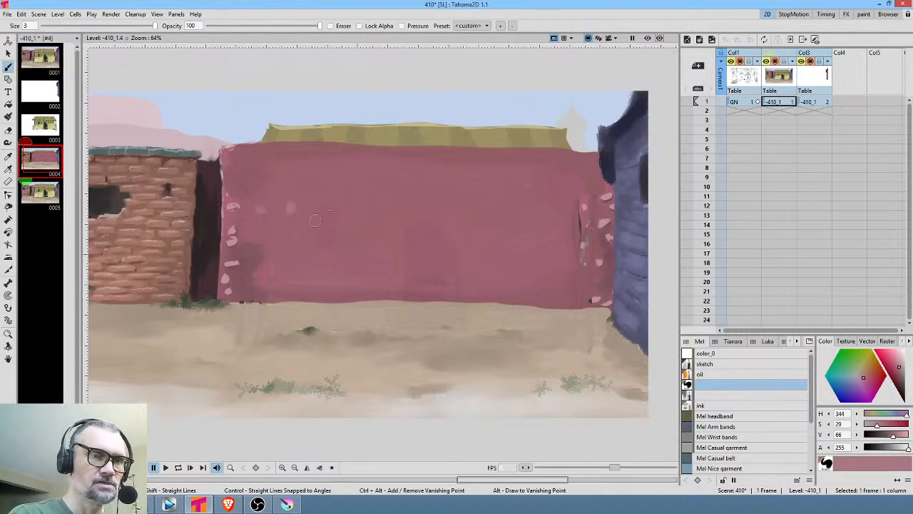
drag(336, 240, 345, 242)
mouse_move(379, 226)
mouse_down()
mouse_move(389, 235)
mouse_move(399, 223)
mouse_up()
drag(425, 218, 391, 239)
drag(410, 211, 406, 227)
click(321, 253)
click(298, 229)
click(291, 235)
click(268, 251)
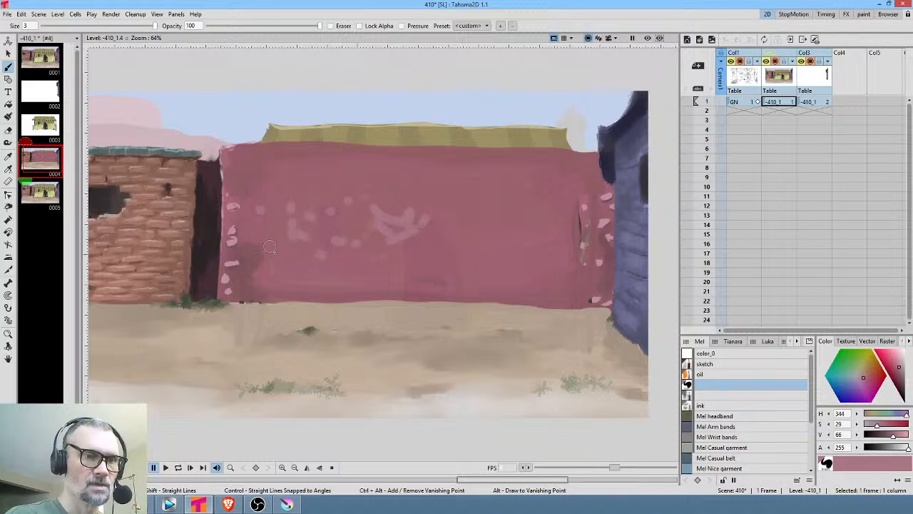
click(271, 254)
Pick the lighter pink of the spots along the wall's left edge and dab patches on its lower left part
click(236, 261)
key(r)
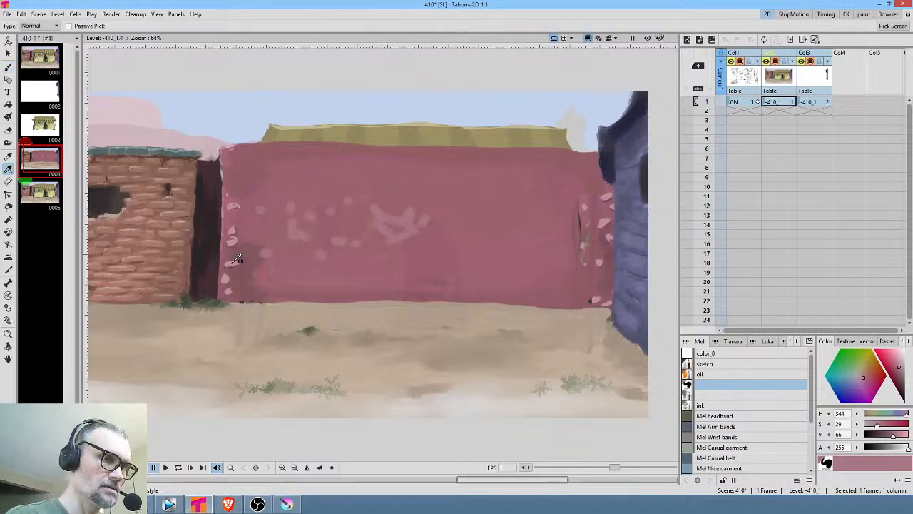
click(234, 261)
key(b)
click(308, 270)
drag(317, 269, 325, 269)
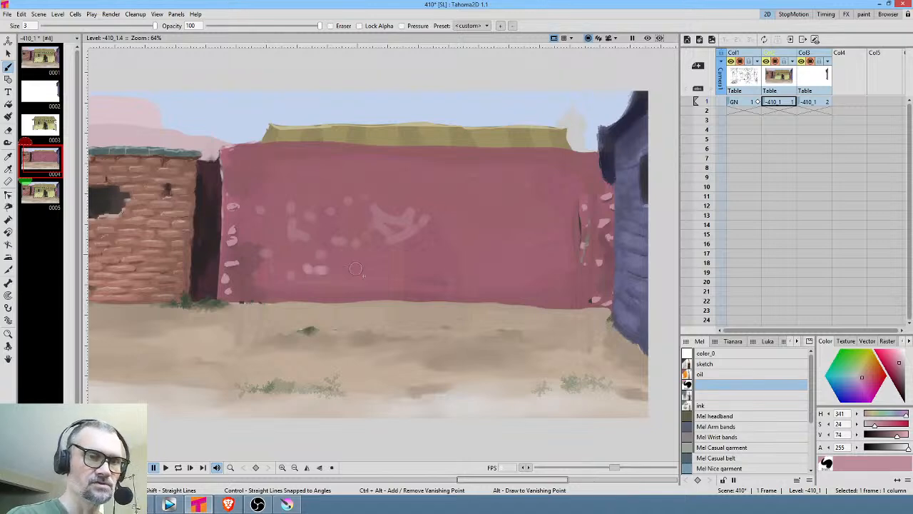
Turn on brush Pressure and paint light pink blotches near the wall's centre and along its upper part
click(402, 26)
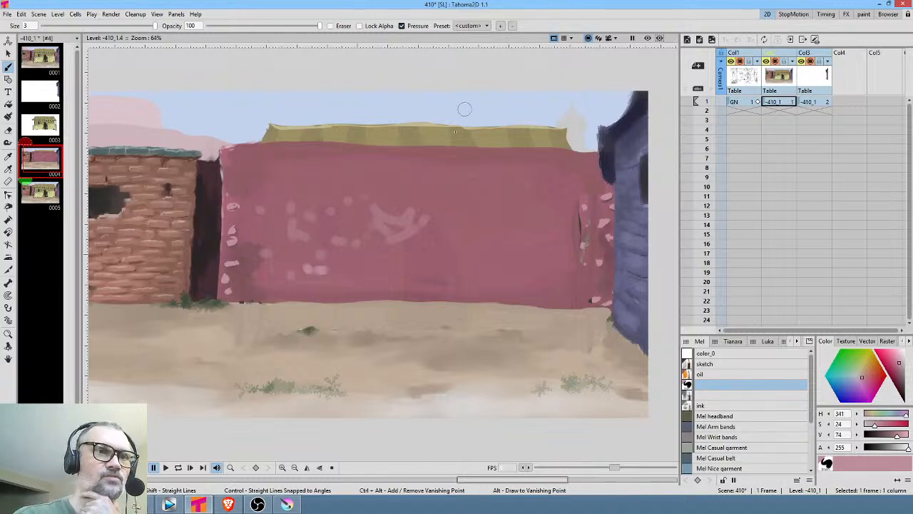
drag(469, 215, 458, 229)
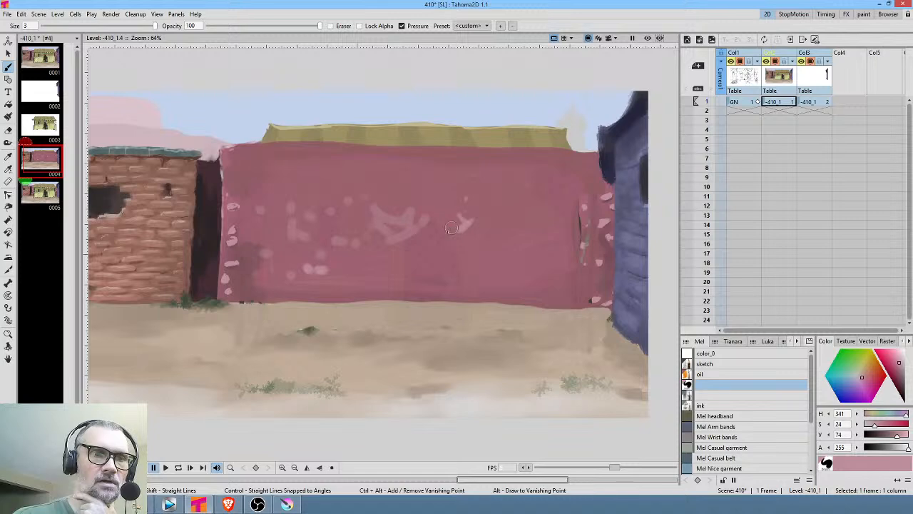
click(295, 180)
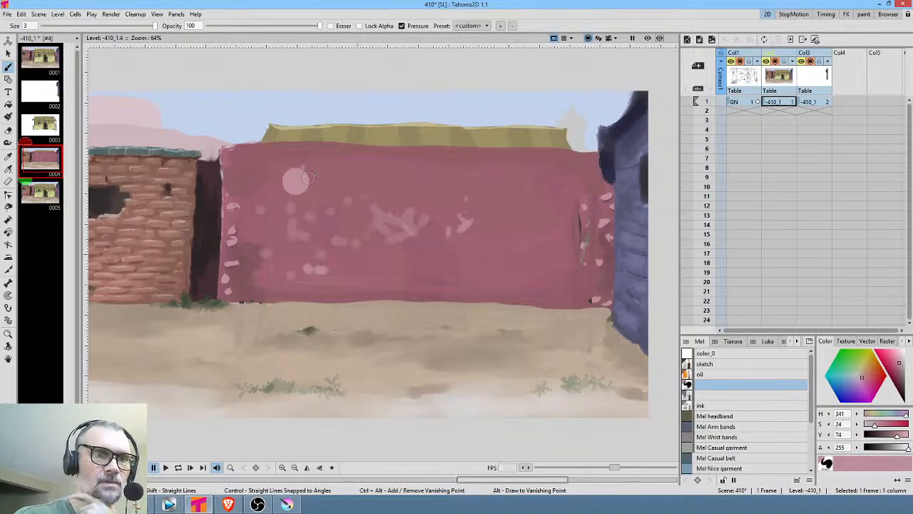
mouse_move(303, 183)
mouse_down()
mouse_move(326, 175)
mouse_move(319, 183)
mouse_move(276, 181)
mouse_move(296, 172)
mouse_move(300, 190)
mouse_move(336, 183)
mouse_up()
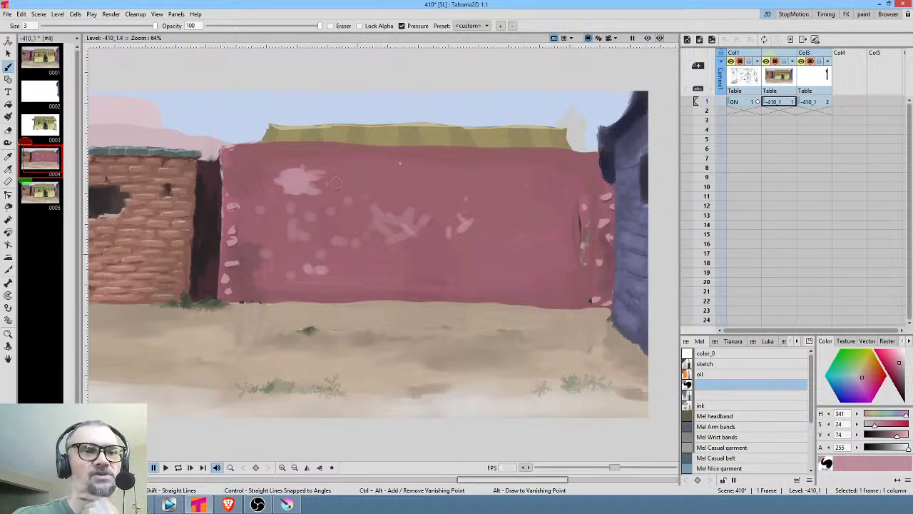
drag(396, 179, 412, 176)
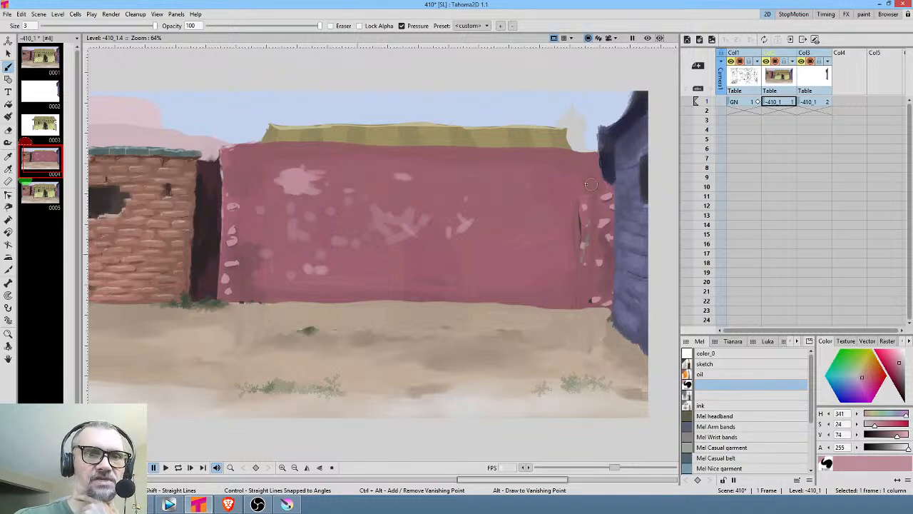
mouse_move(557, 189)
mouse_down()
mouse_move(551, 182)
mouse_move(567, 184)
mouse_move(560, 174)
mouse_up()
Toggle Pressure off and on, paint more light pink blotches right of the wall's centre and below, and switch Pressure off
click(402, 26)
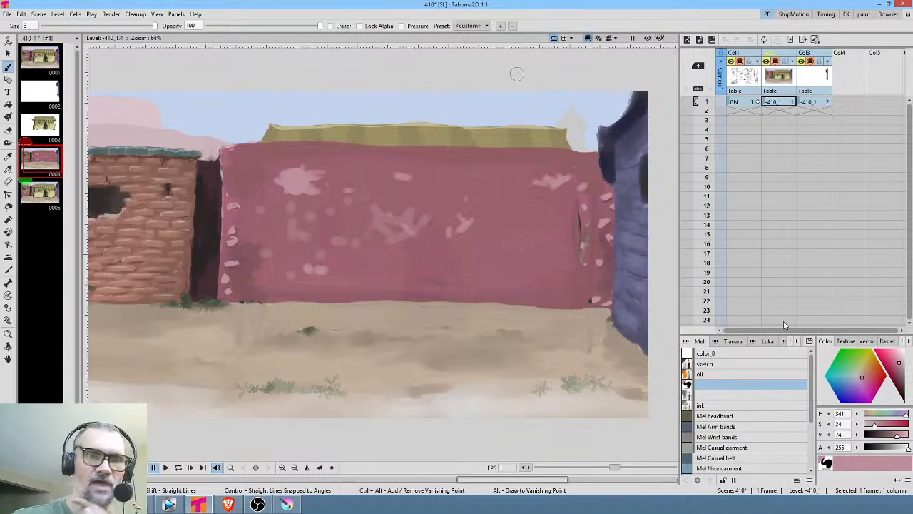
click(402, 26)
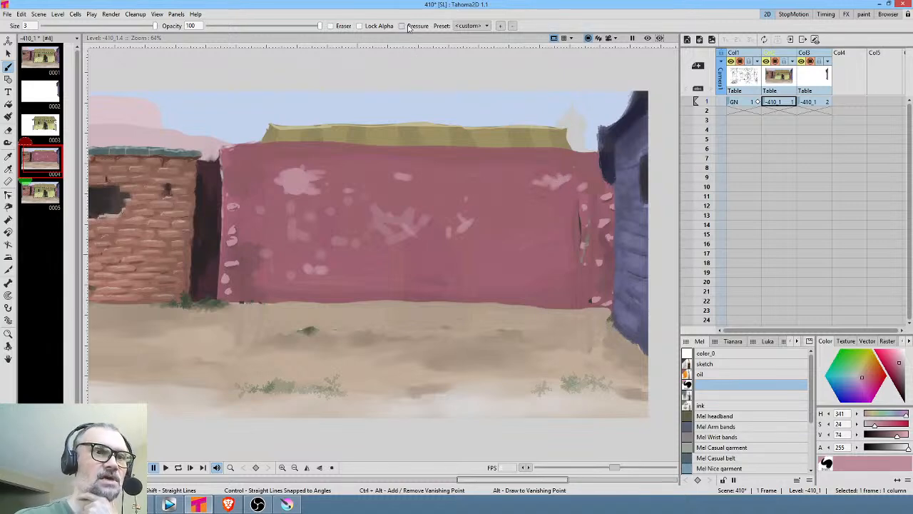
mouse_move(472, 214)
mouse_down()
mouse_move(498, 214)
mouse_move(474, 227)
mouse_move(491, 226)
mouse_move(430, 220)
mouse_move(412, 210)
mouse_move(441, 214)
mouse_move(401, 204)
mouse_move(444, 202)
mouse_up()
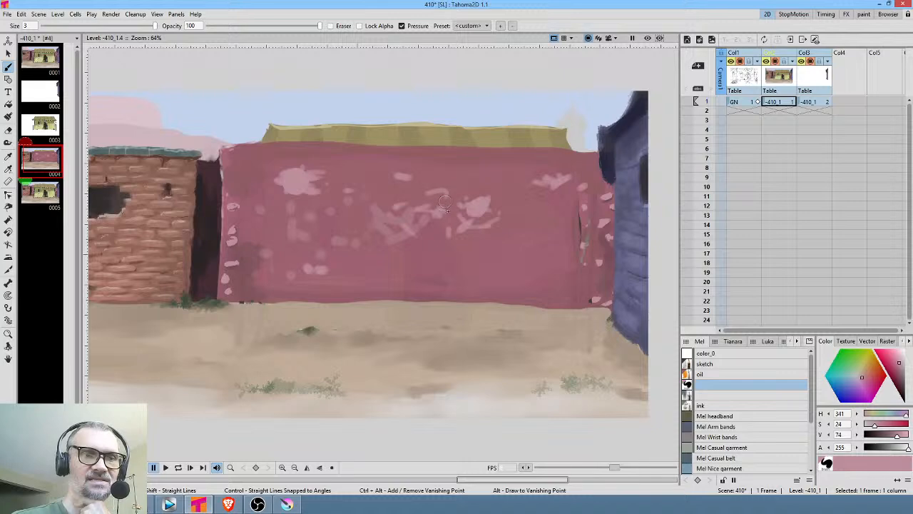
mouse_move(427, 254)
mouse_down()
mouse_move(486, 250)
mouse_move(479, 257)
mouse_move(442, 254)
mouse_move(419, 278)
mouse_move(449, 252)
mouse_move(497, 238)
mouse_move(491, 192)
mouse_move(443, 251)
mouse_move(472, 259)
mouse_up()
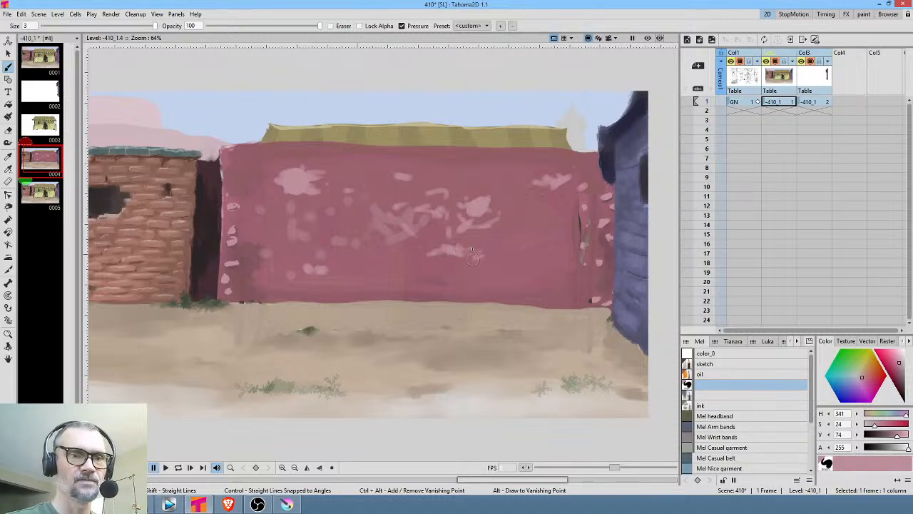
click(401, 25)
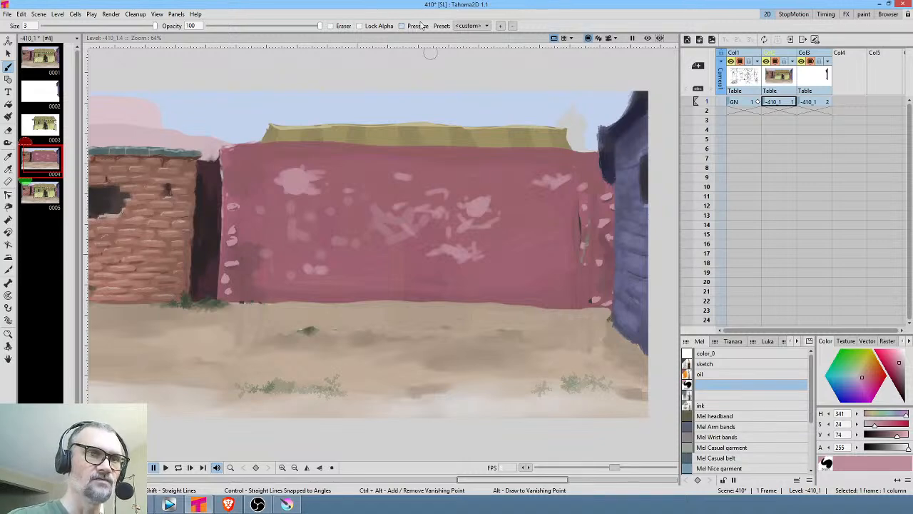
Paint irregular light pink plaster patches across the middle and right part of the red wall
mouse_move(508, 215)
mouse_down()
mouse_move(487, 242)
mouse_move(505, 232)
mouse_move(506, 255)
mouse_move(494, 249)
mouse_move(520, 229)
mouse_move(512, 228)
mouse_move(550, 181)
mouse_move(523, 198)
mouse_move(510, 224)
mouse_move(521, 228)
mouse_move(517, 216)
mouse_move(533, 215)
mouse_move(508, 208)
mouse_move(532, 194)
mouse_up()
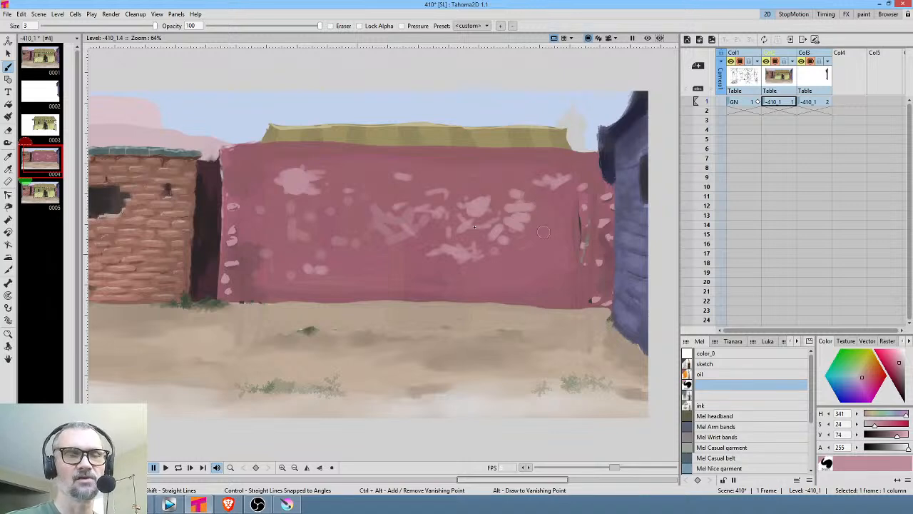
mouse_move(407, 190)
mouse_down()
mouse_move(381, 220)
mouse_move(399, 237)
mouse_move(449, 233)
mouse_move(373, 280)
mouse_move(482, 254)
mouse_up()
key(ctrl+z)
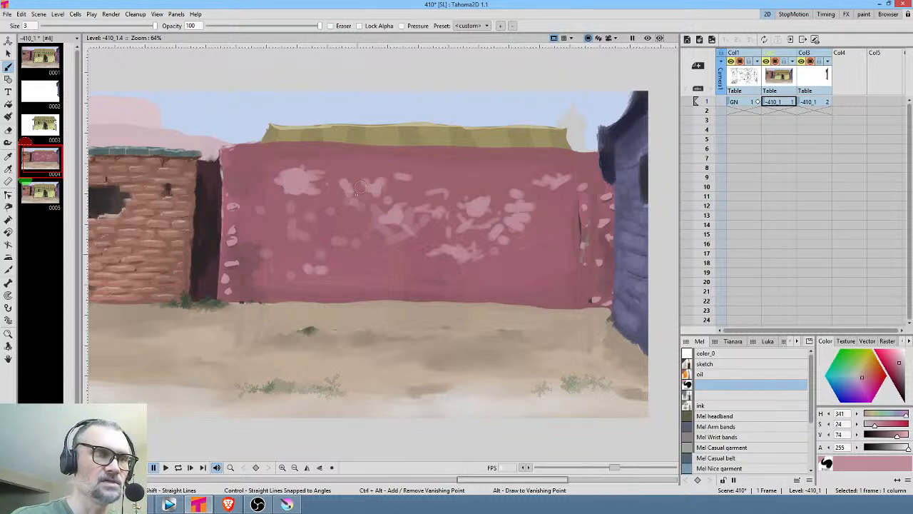
Paint a light pink patch near the wall's upper-left corner at brush size 1.67, and raise the size to 2.18
drag(154, 26, 137, 27)
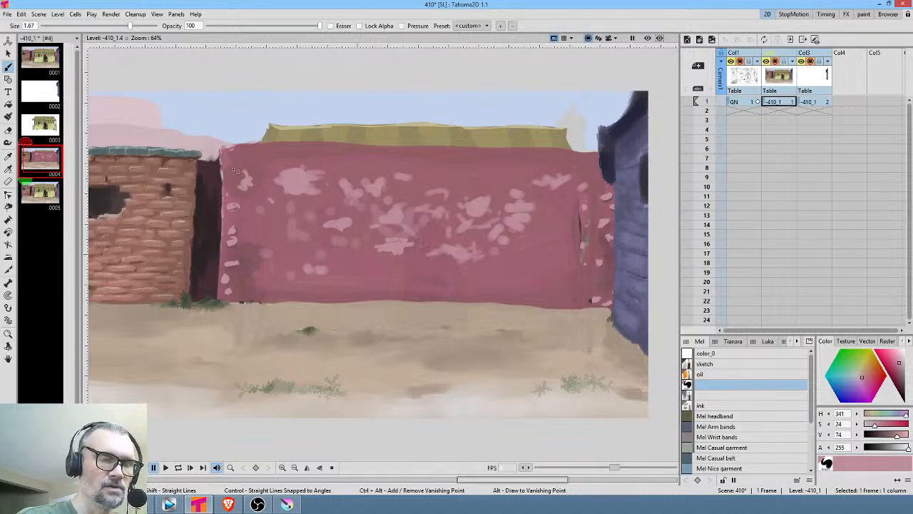
drag(235, 169, 262, 165)
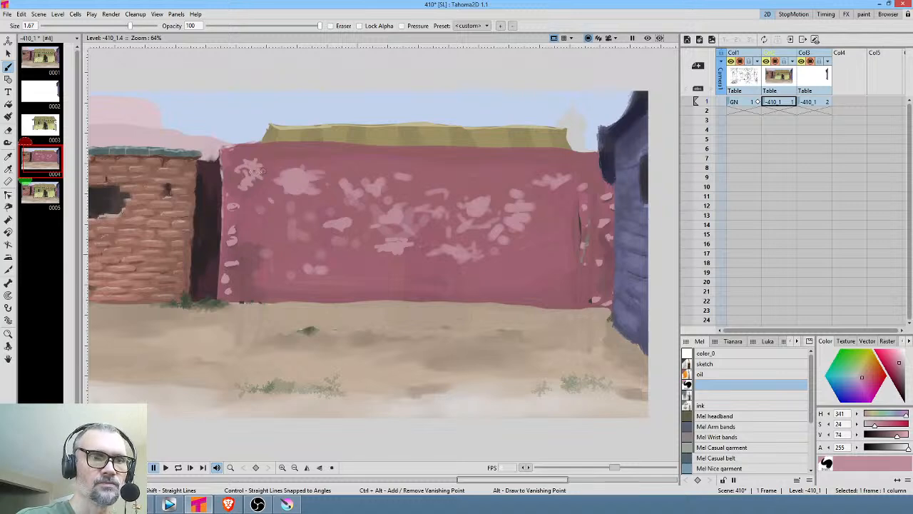
drag(131, 26, 140, 26)
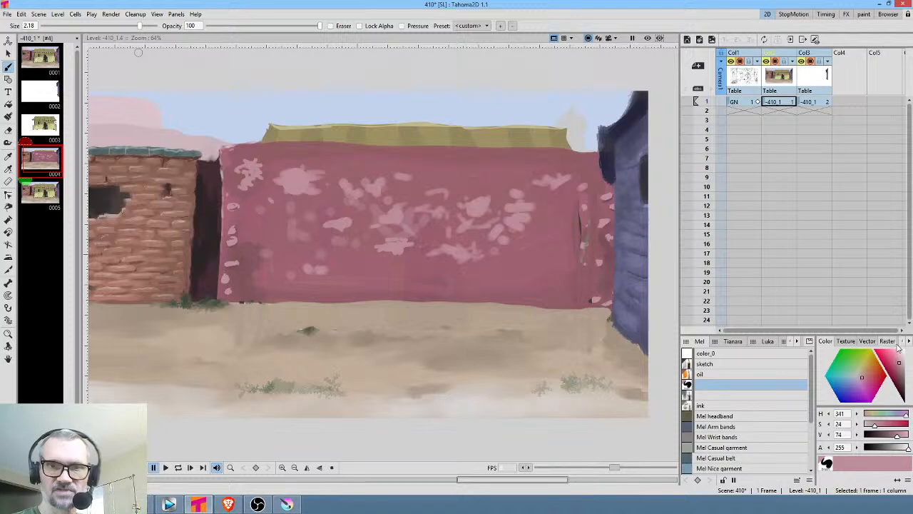
Set Slow position tracking to 0 in the raster brush settings
click(888, 341)
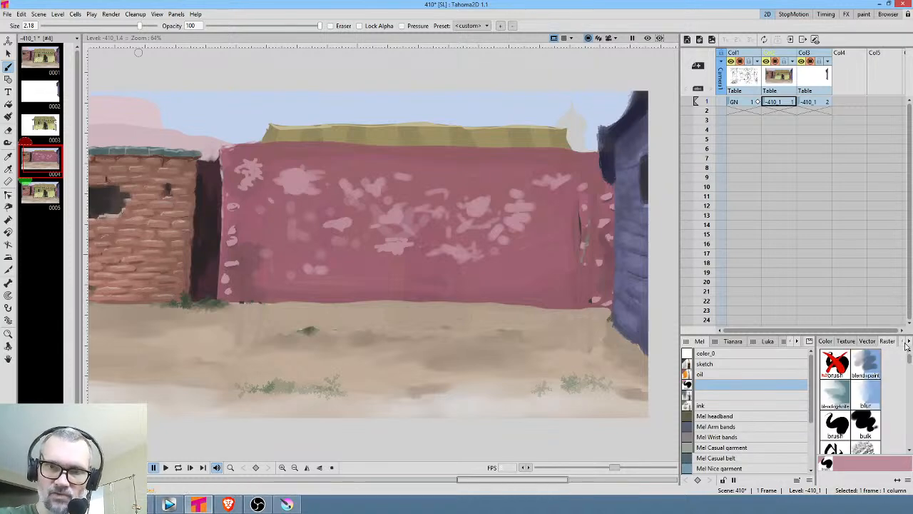
click(908, 341)
click(892, 343)
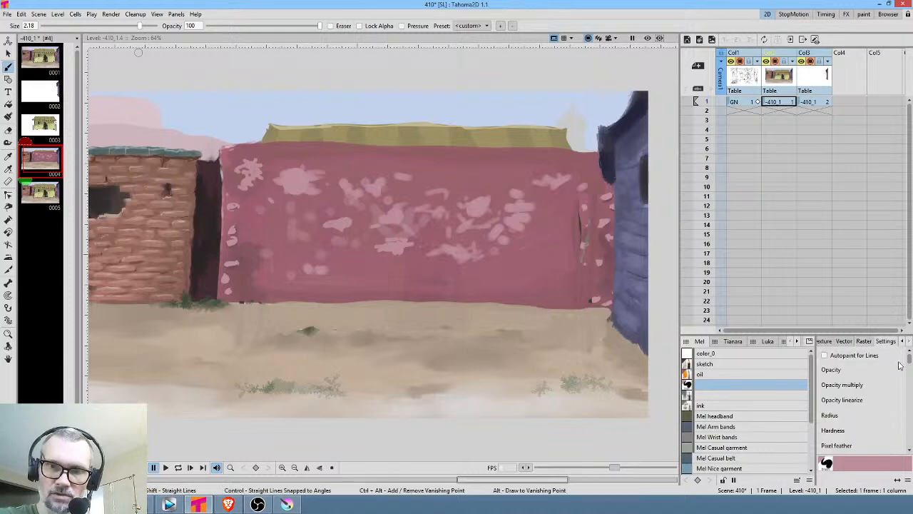
scroll(889, 416, down, 6)
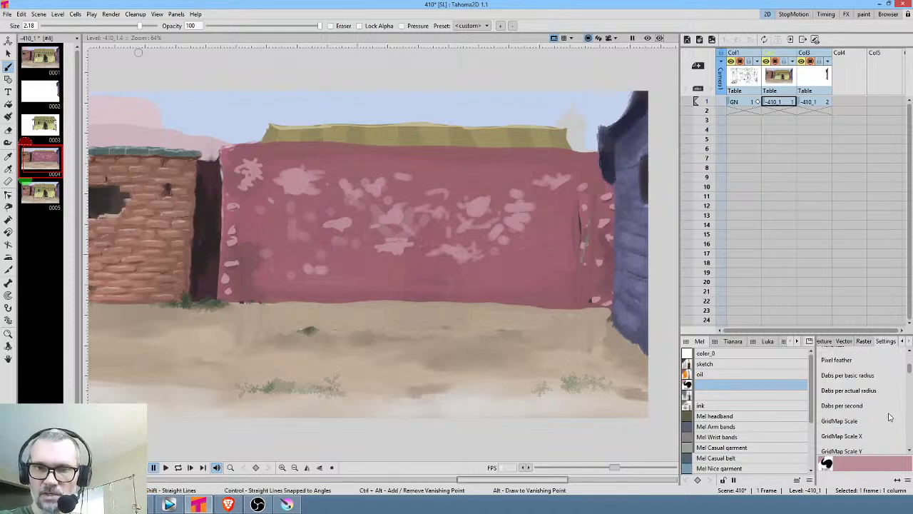
scroll(889, 417, down, 3)
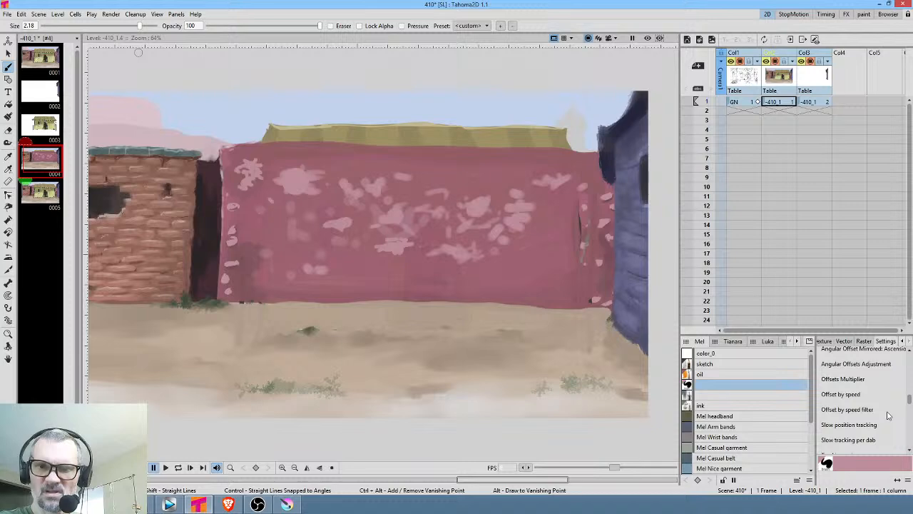
scroll(885, 414, down, 3)
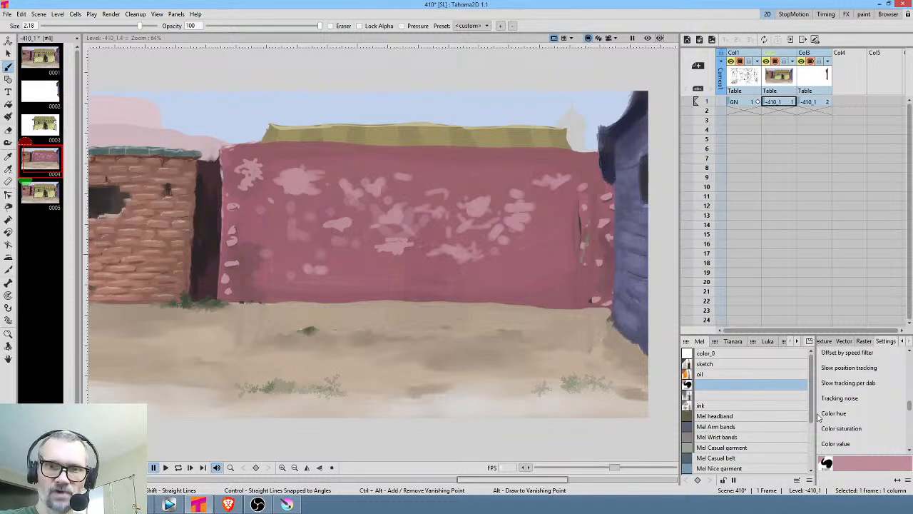
drag(814, 415, 765, 416)
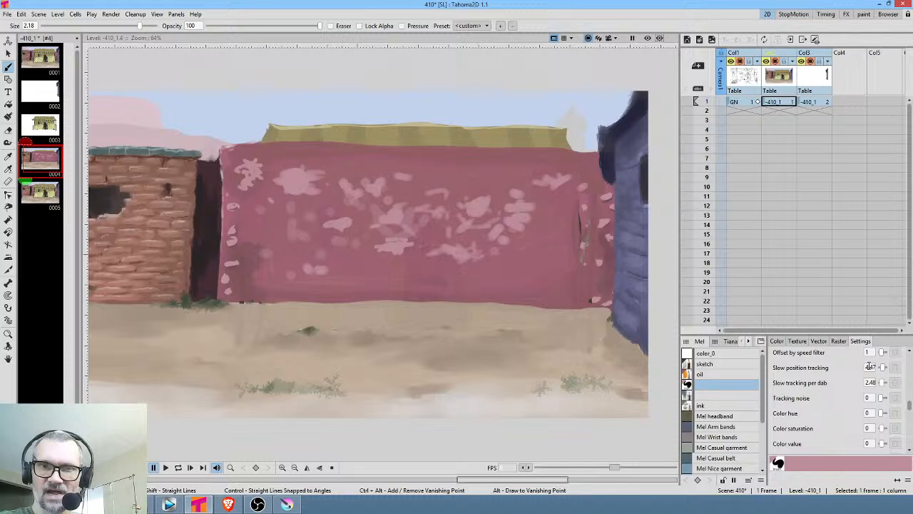
click(870, 367)
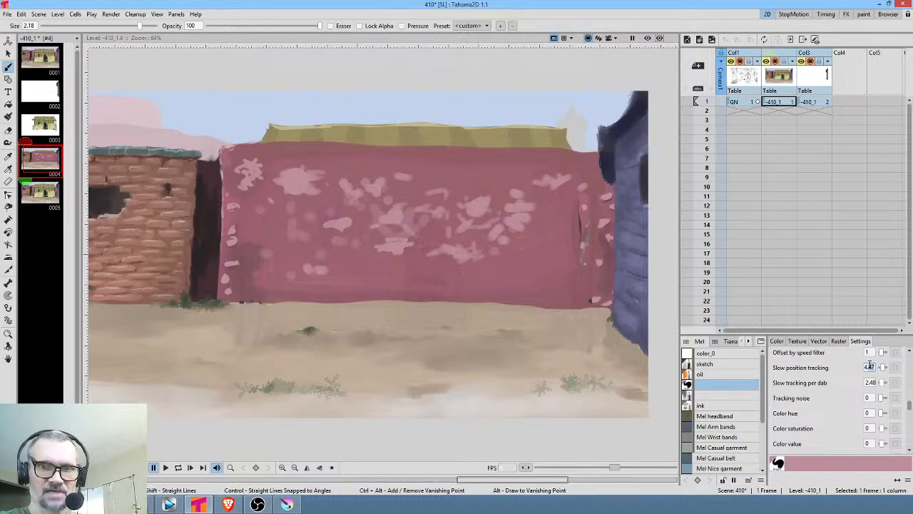
click(868, 365)
key(BackSpace)
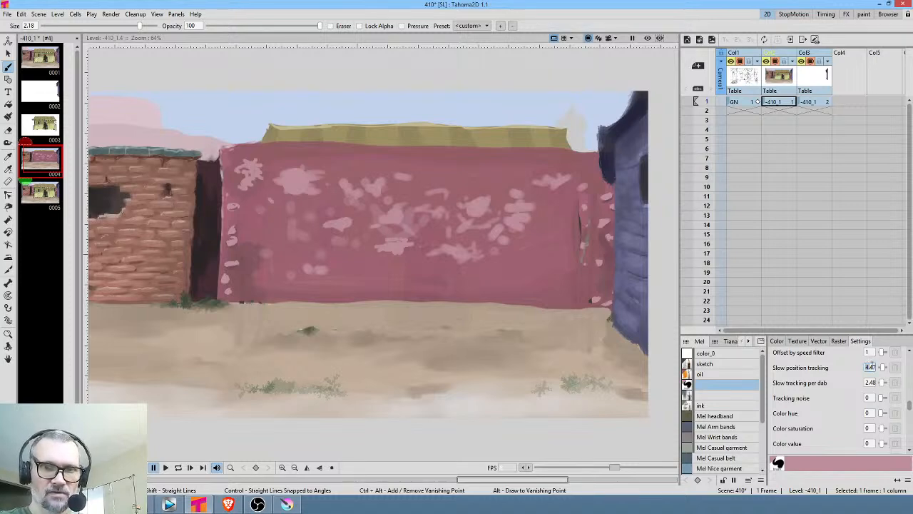
text(0)
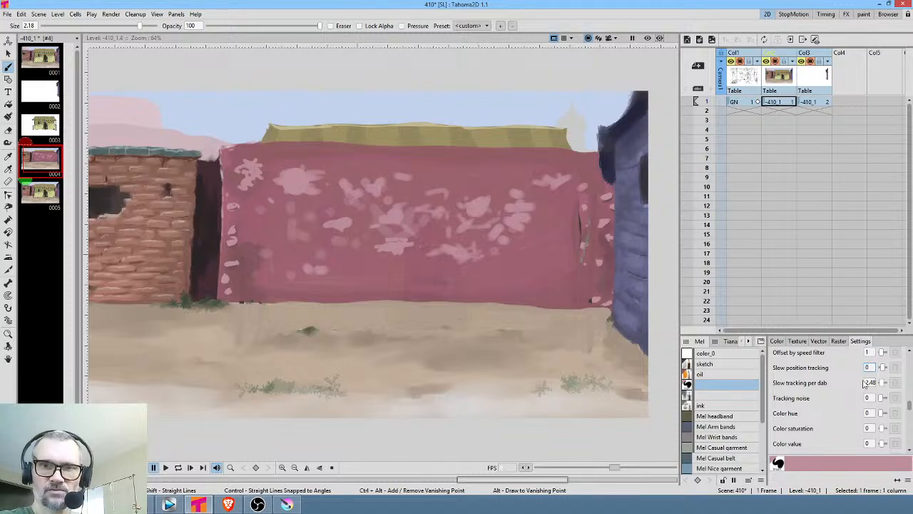
Set the brush's Slow tracking per dab to 0
click(869, 382)
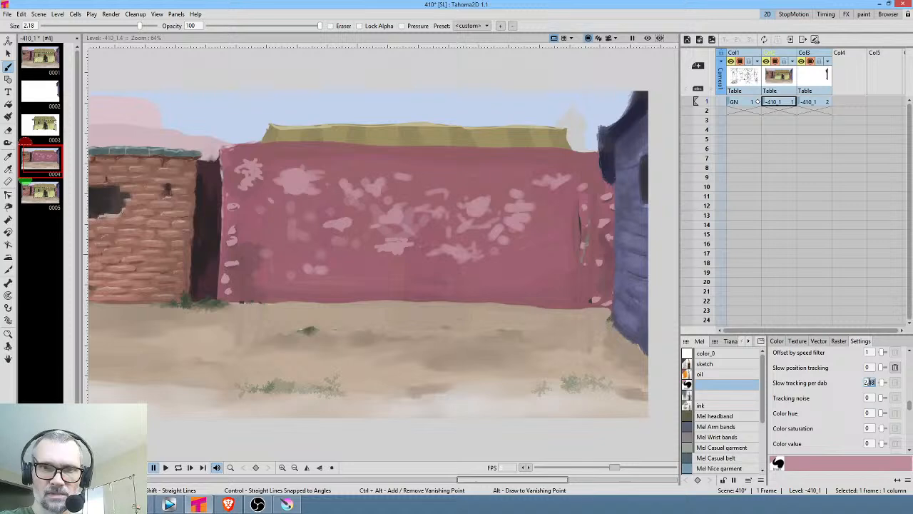
text(2)
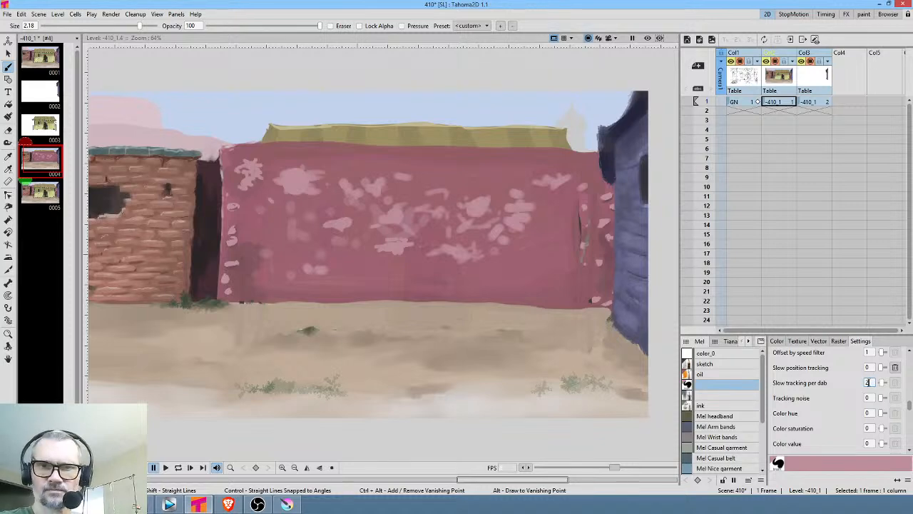
key(Return)
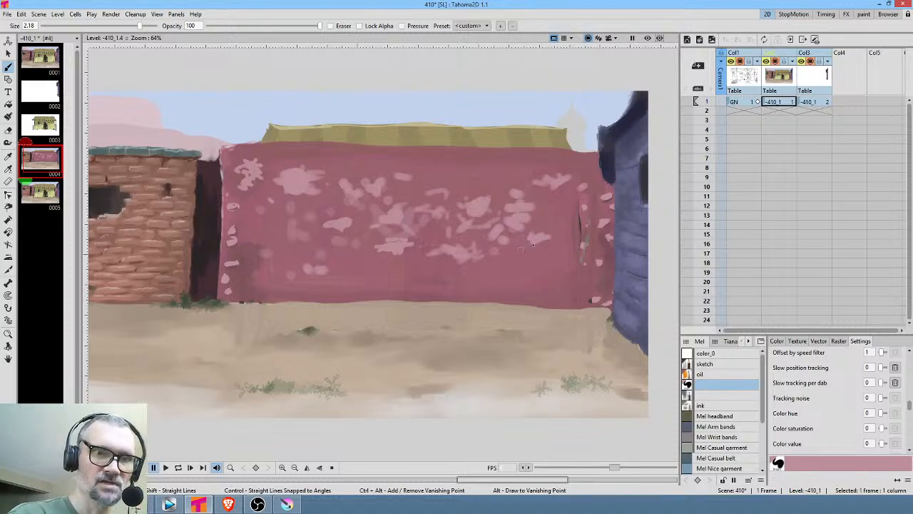
Paint light pink patches on the wall's right side and upper middle with the adjusted brush
mouse_move(531, 236)
mouse_down()
mouse_move(544, 218)
mouse_move(553, 242)
mouse_up()
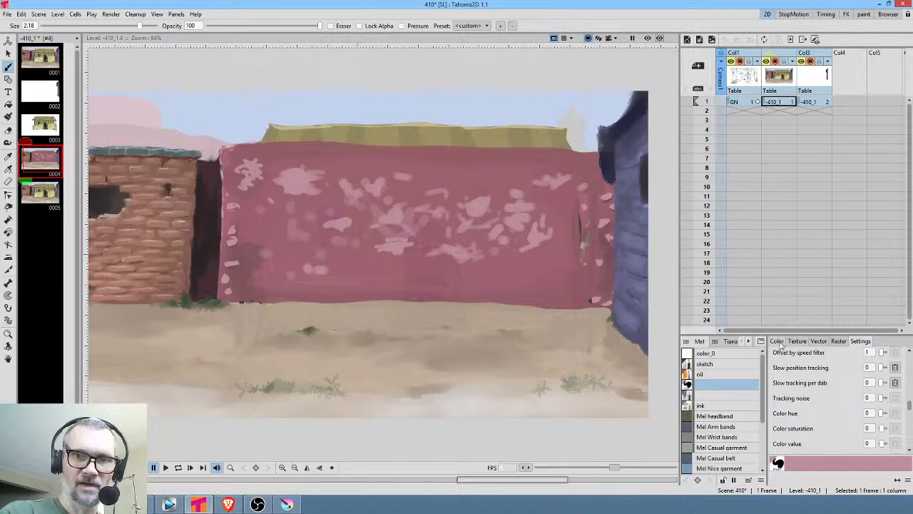
click(777, 341)
mouse_move(428, 184)
mouse_down()
mouse_move(438, 178)
mouse_move(436, 190)
mouse_up()
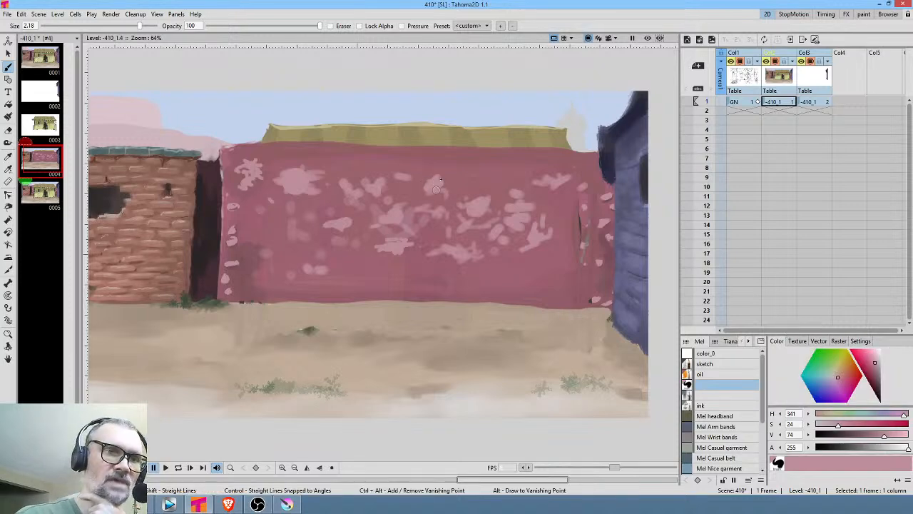
Enable brush Pressure and paint more light pink patches along the upper part of the red wall
click(401, 26)
drag(467, 184, 480, 174)
mouse_move(362, 168)
mouse_down()
mouse_move(374, 167)
mouse_move(329, 157)
mouse_up()
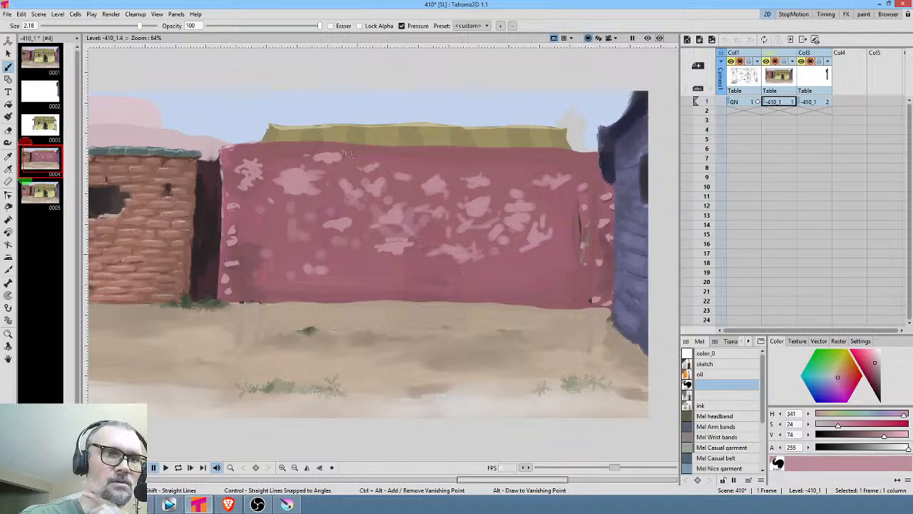
drag(356, 160, 376, 162)
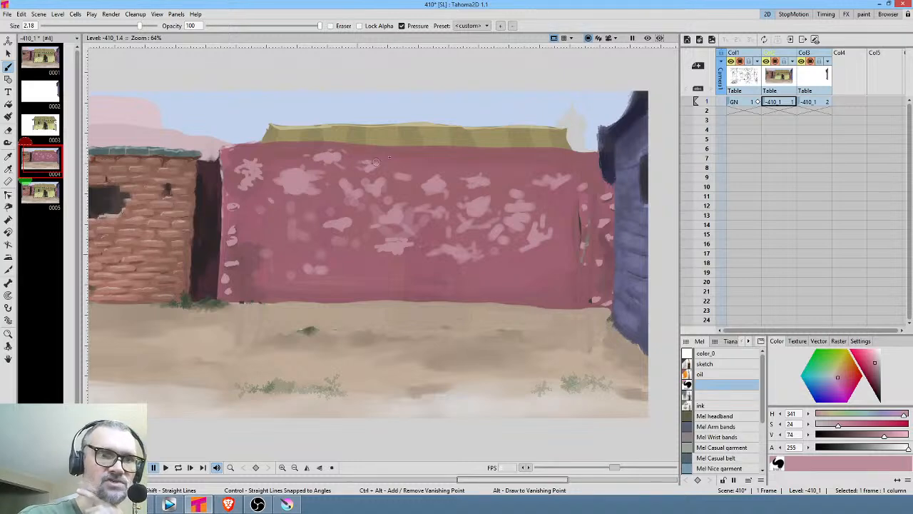
mouse_move(486, 169)
mouse_down()
mouse_move(515, 175)
mouse_move(496, 170)
mouse_move(506, 181)
mouse_move(538, 172)
mouse_move(433, 165)
mouse_move(471, 168)
mouse_up()
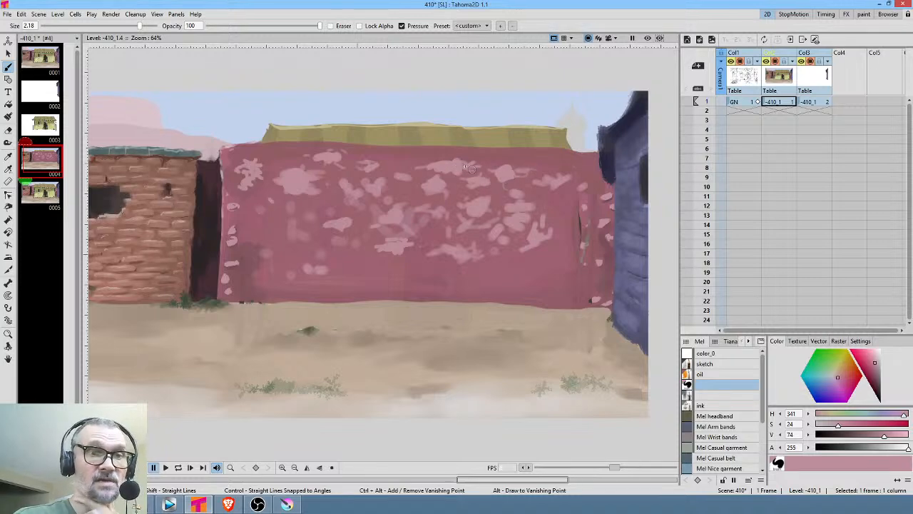
Add light pink patches along the lower part of the red wall and up its left side
drag(525, 265, 562, 254)
mouse_move(496, 268)
mouse_down()
mouse_move(512, 268)
mouse_move(421, 268)
mouse_move(432, 268)
mouse_up()
drag(398, 267, 389, 273)
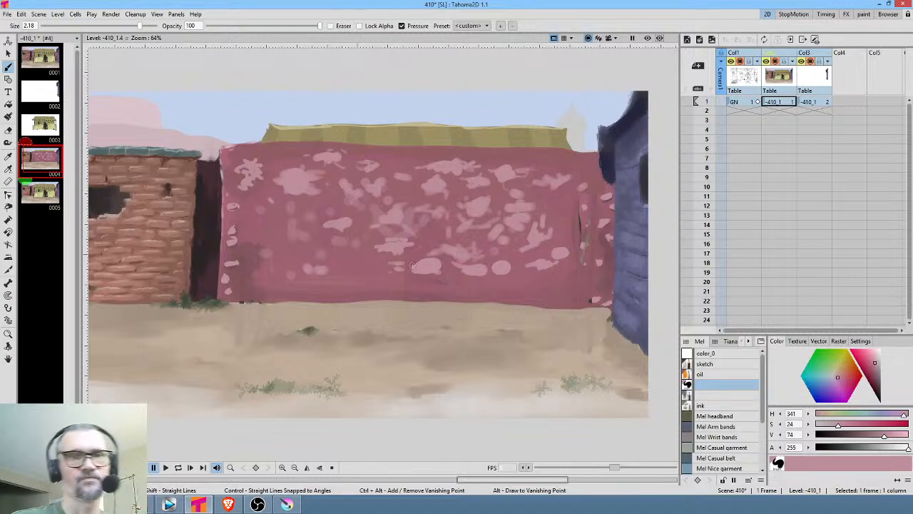
drag(555, 278, 570, 289)
drag(345, 277, 360, 261)
mouse_move(280, 239)
mouse_down()
mouse_move(288, 248)
mouse_move(275, 227)
mouse_move(284, 226)
mouse_up()
mouse_move(277, 219)
mouse_down()
mouse_move(287, 217)
mouse_move(287, 231)
mouse_move(270, 245)
mouse_move(285, 243)
mouse_move(273, 212)
mouse_move(258, 216)
mouse_up()
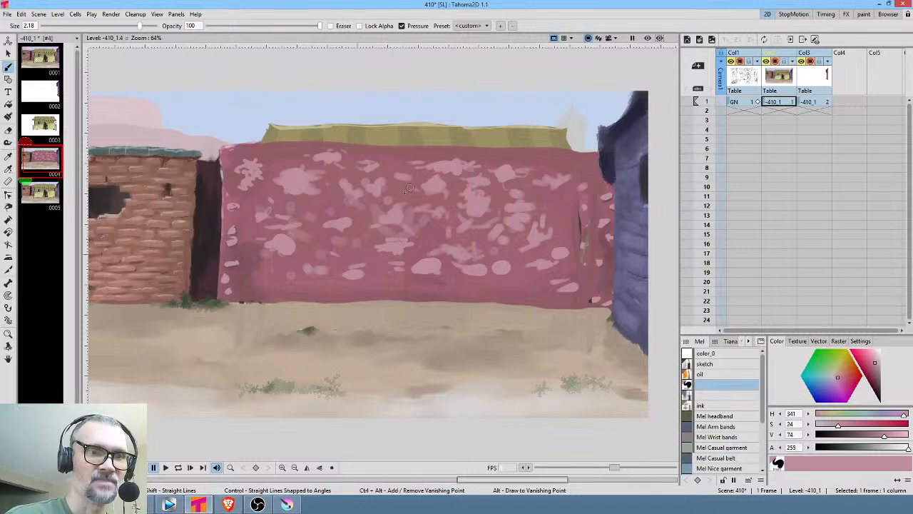
Examine the column nodes in the FX schematic and close it
key(s)
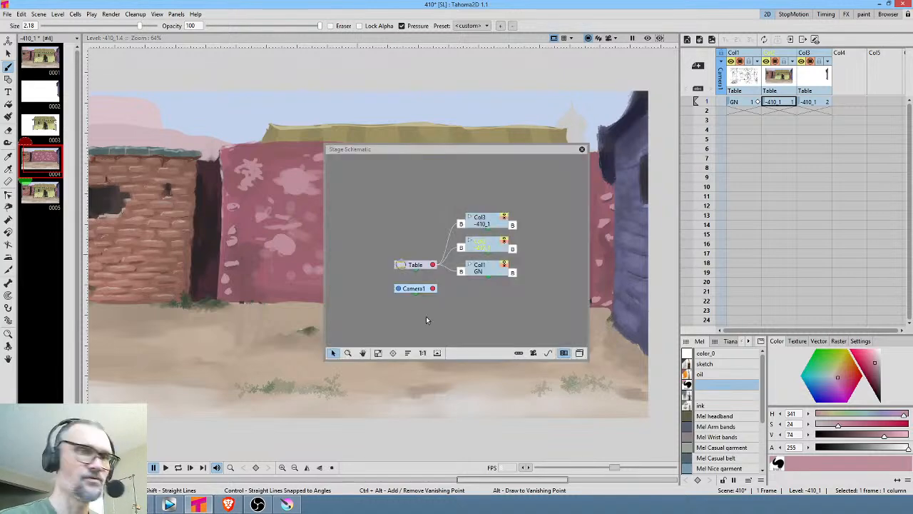
click(579, 352)
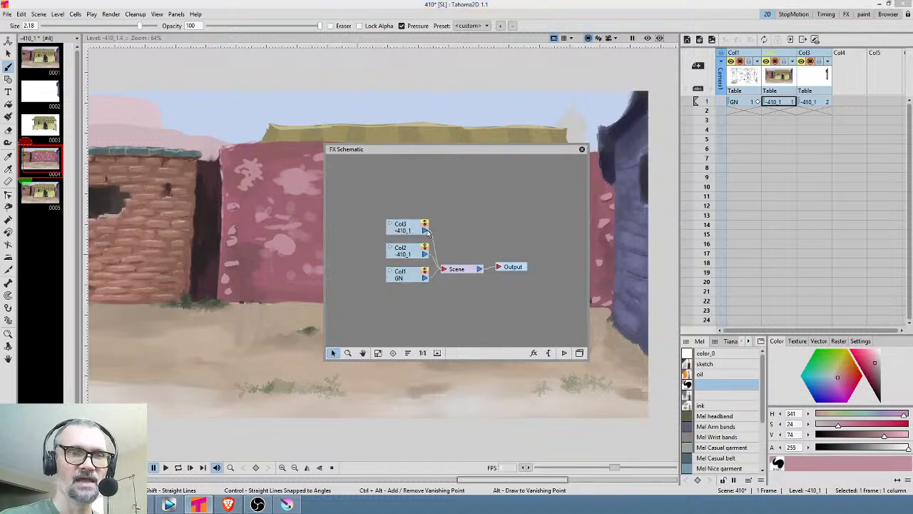
click(582, 150)
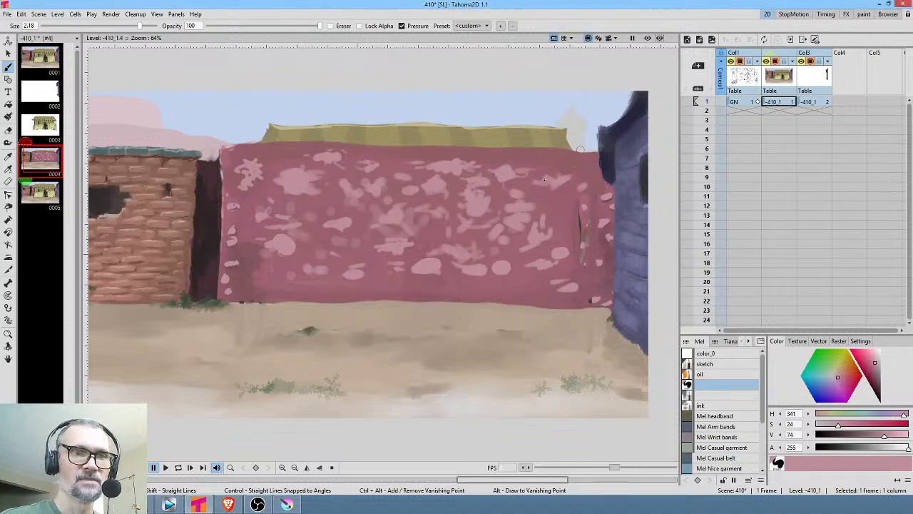
Fill the lower-left and left-middle gaps of the red wall with light pink patches
drag(337, 257, 382, 263)
drag(324, 263, 317, 265)
mouse_move(308, 269)
mouse_down()
mouse_move(265, 282)
mouse_move(257, 267)
mouse_move(267, 265)
mouse_up()
drag(322, 238, 305, 243)
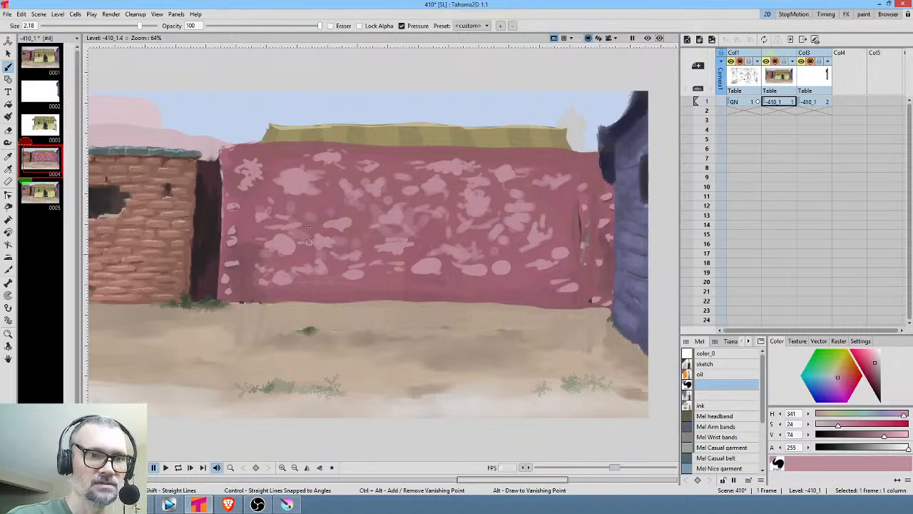
drag(313, 211, 336, 214)
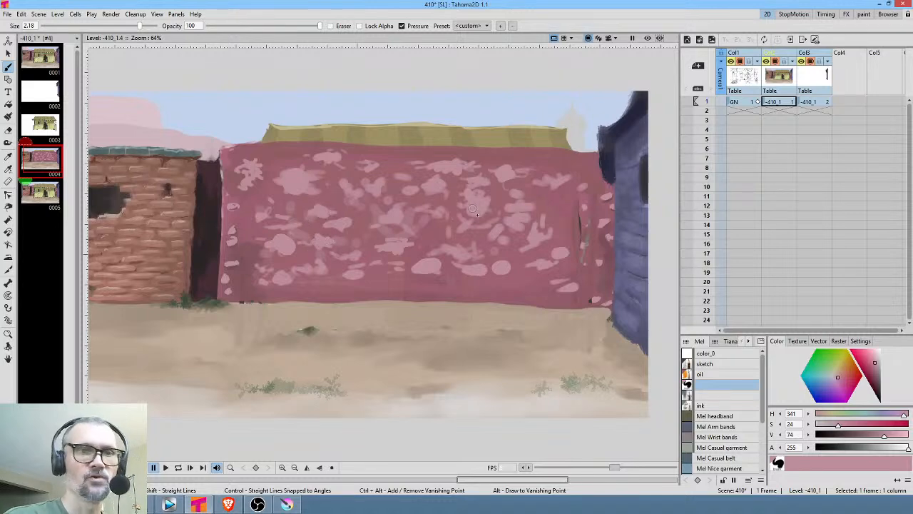
Add small light pink patches to the upper-right part of the red wall
click(506, 193)
mouse_move(547, 159)
mouse_down()
mouse_move(535, 161)
mouse_move(555, 161)
mouse_up()
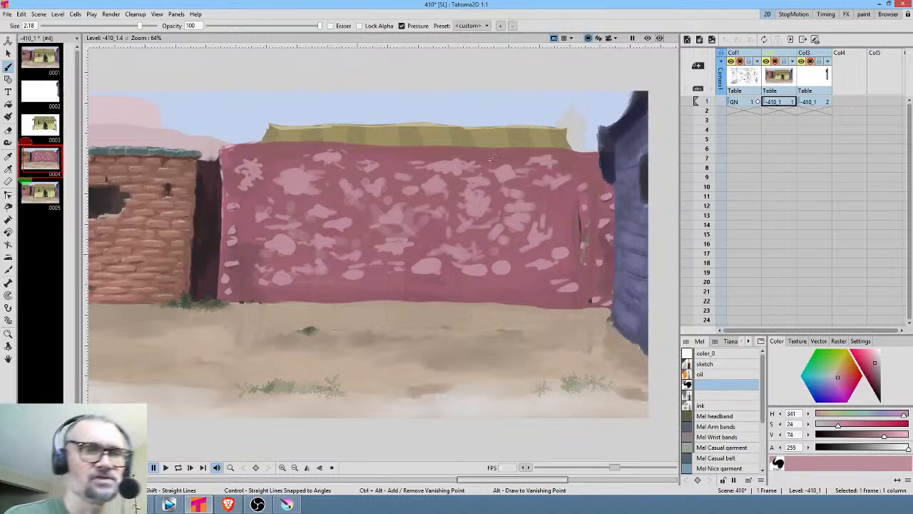
drag(493, 157, 498, 161)
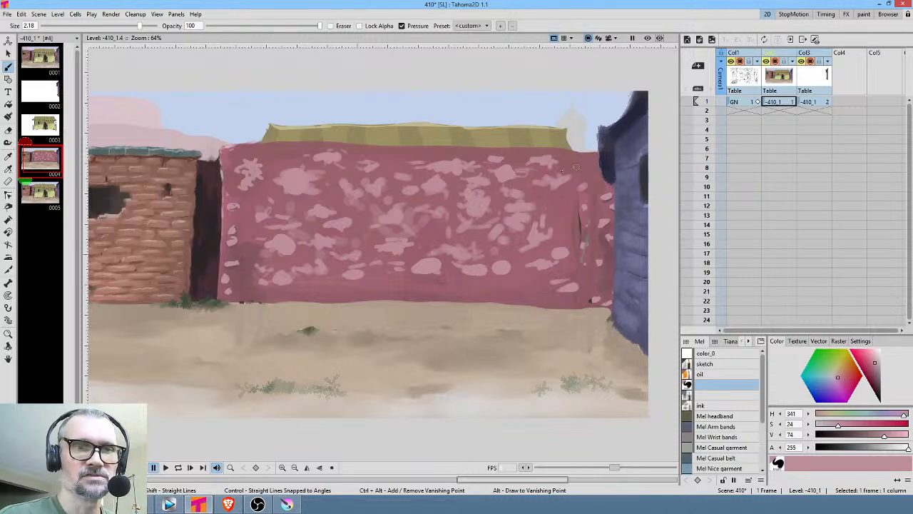
drag(576, 167, 587, 168)
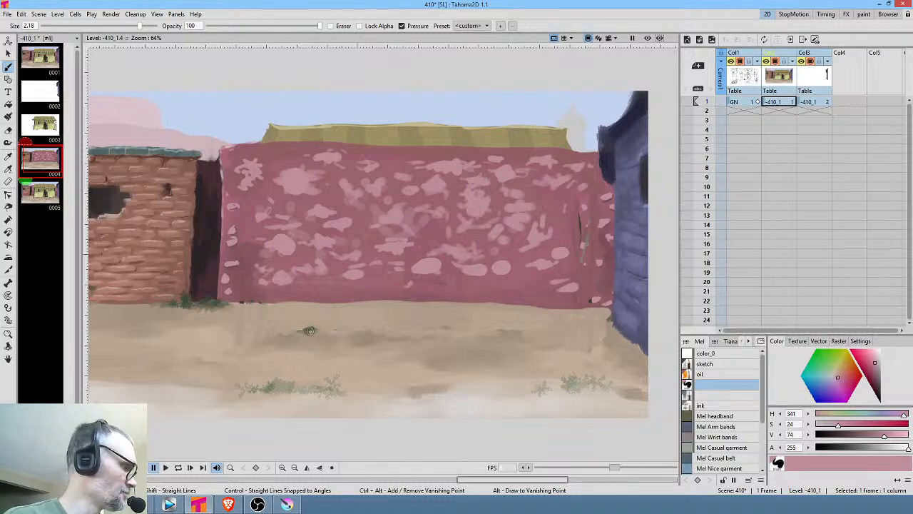
Sample the dark green of the small grass tuft on the ground and paint extra blades on it
key(k)
click(314, 327)
key(b)
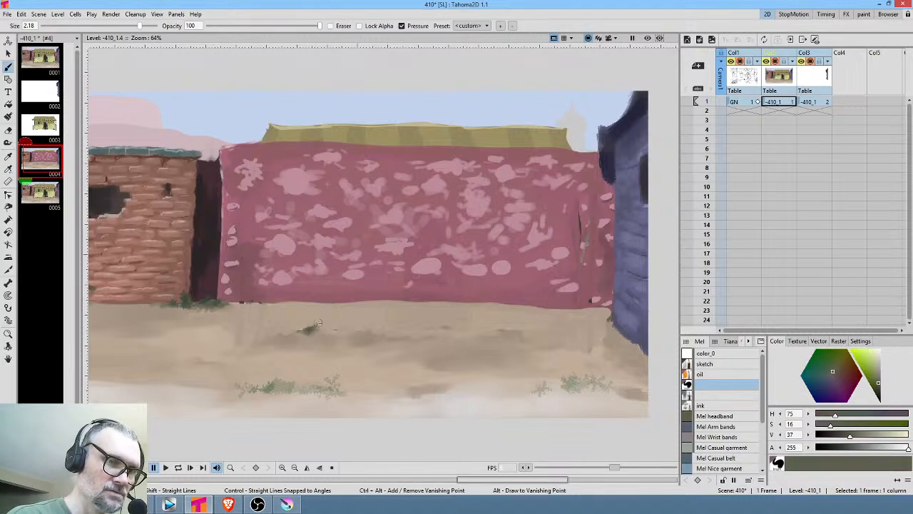
mouse_move(312, 333)
mouse_down()
mouse_move(309, 323)
mouse_move(295, 334)
mouse_up()
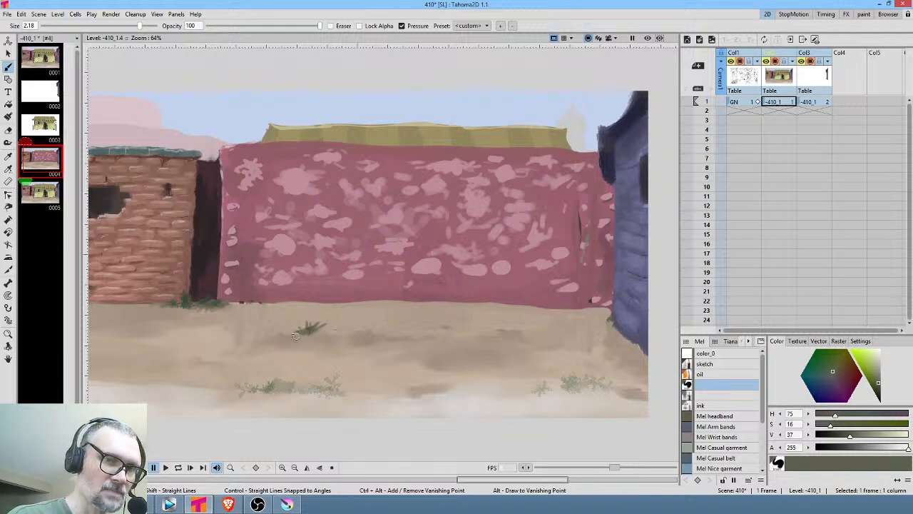
Sample the wall's red tone and shade the lower part of the wide pink patch near the wall's lower centre
key(k)
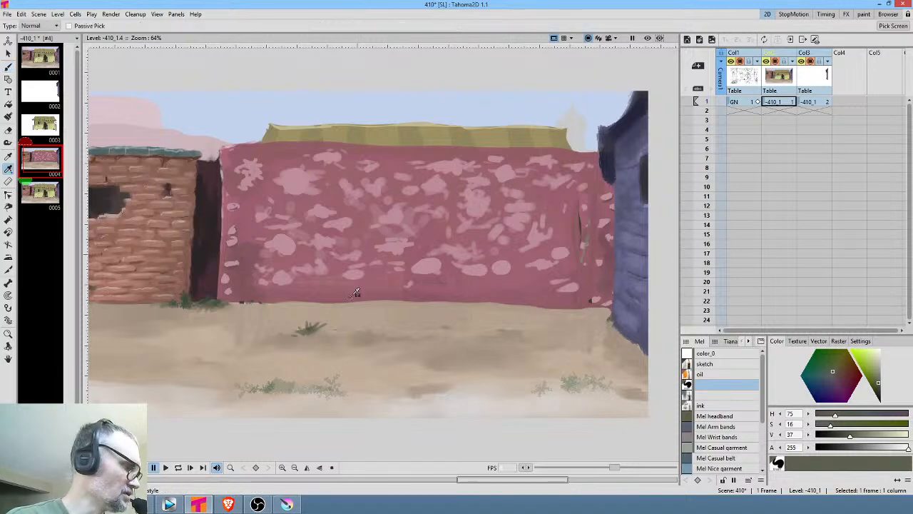
click(350, 296)
key(b)
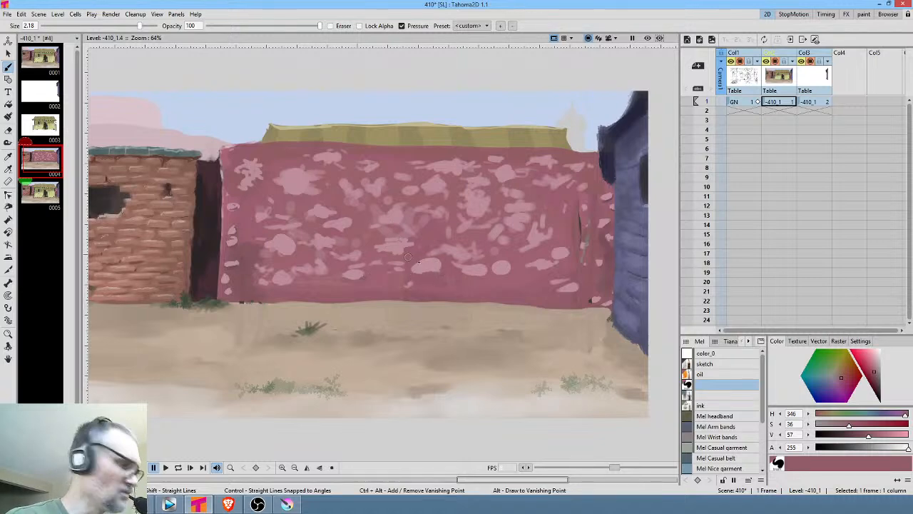
key(r)
click(433, 261)
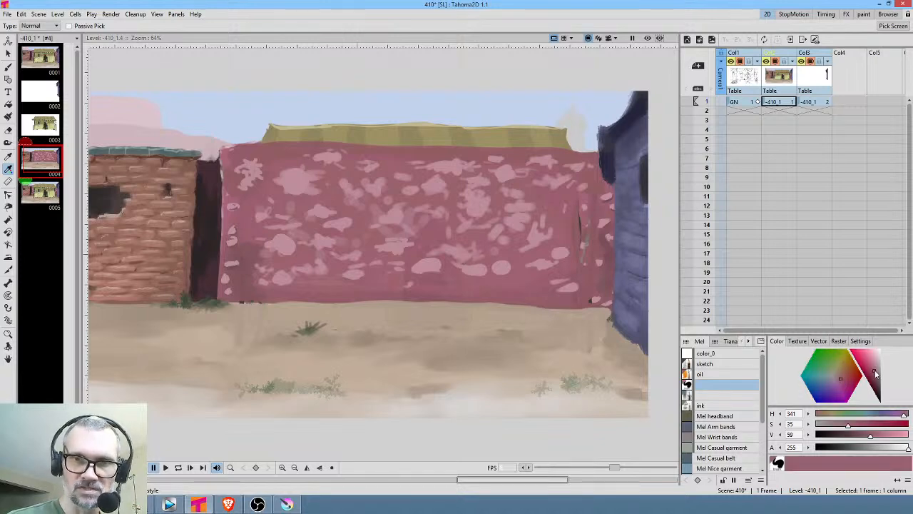
key(b)
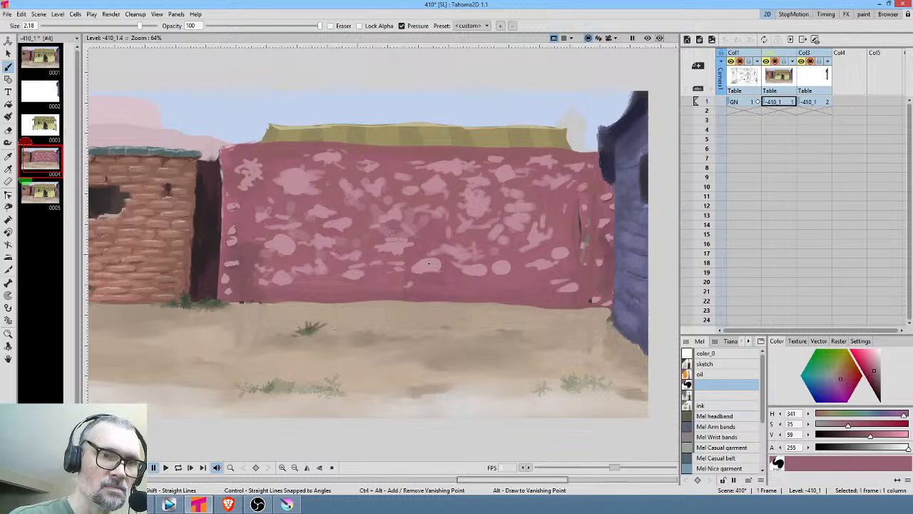
drag(417, 271, 441, 264)
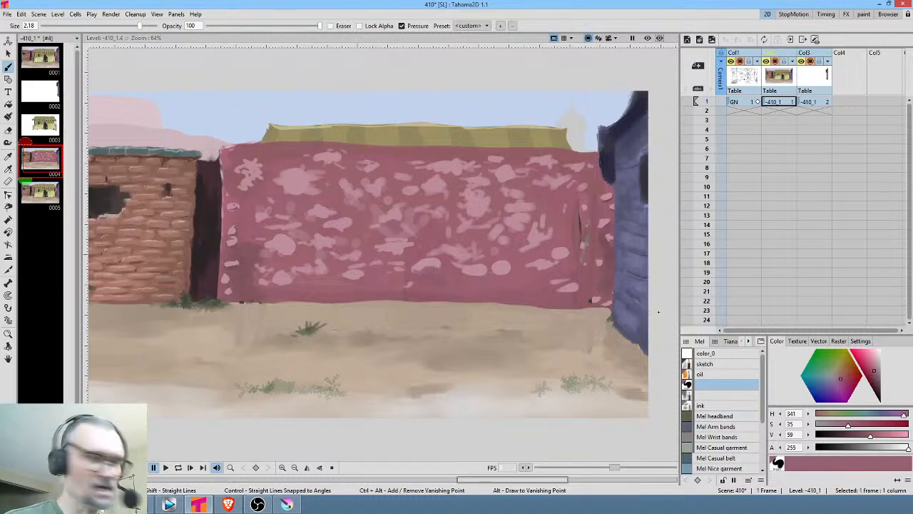
Sample the patch pink, darken it to S 25 and V 63, and shade the round patch on the wall's lower right
key(r)
click(510, 265)
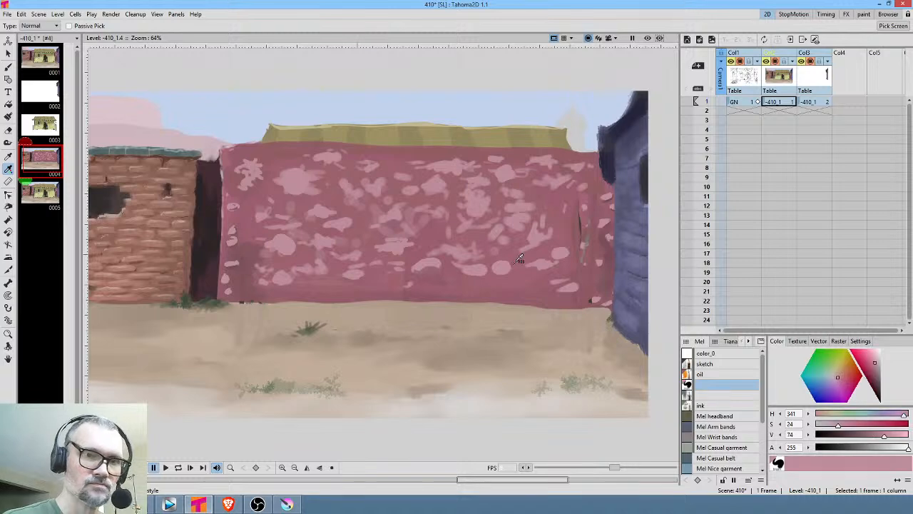
click(876, 368)
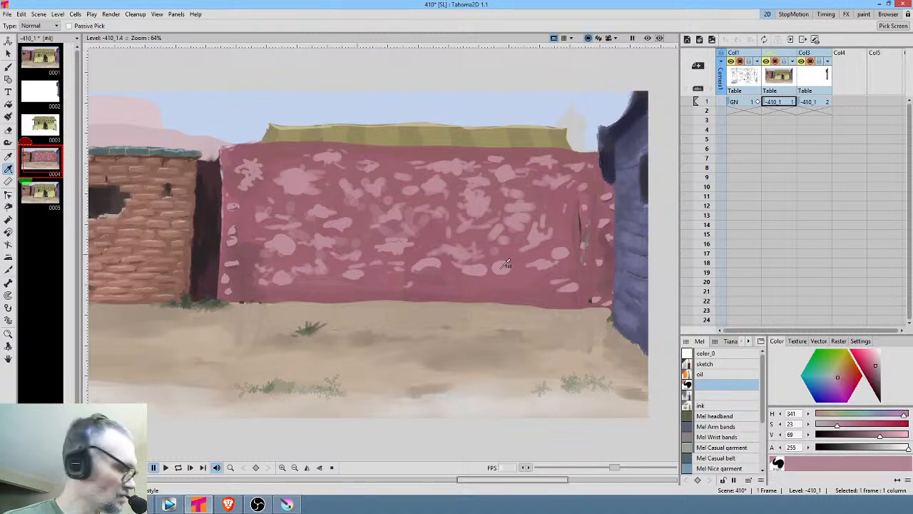
key(b)
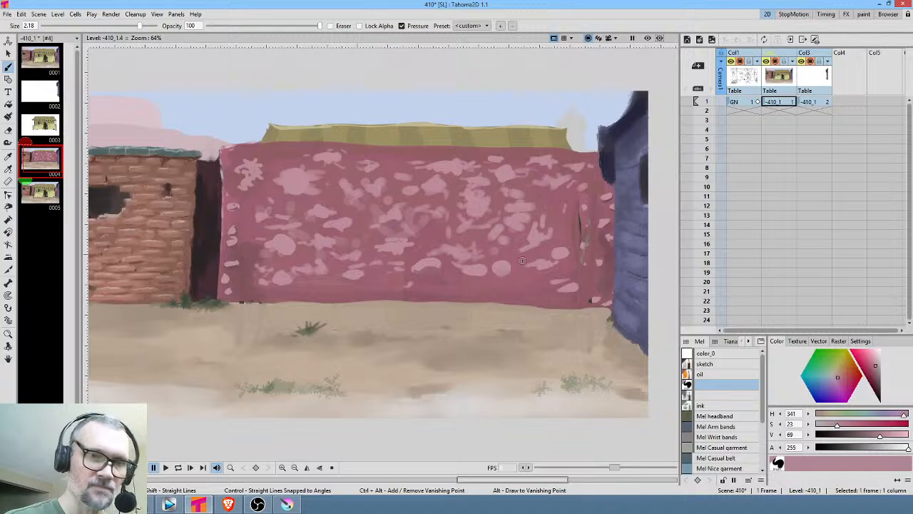
click(875, 367)
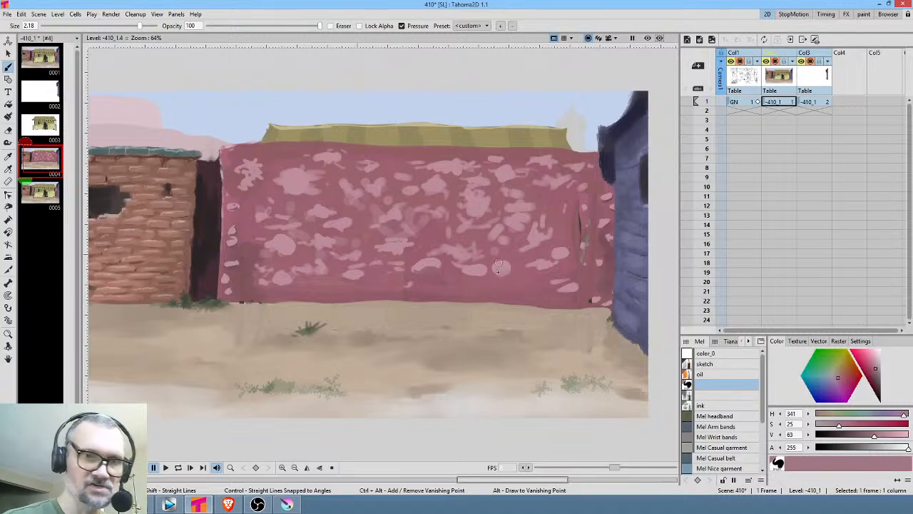
drag(498, 272, 509, 266)
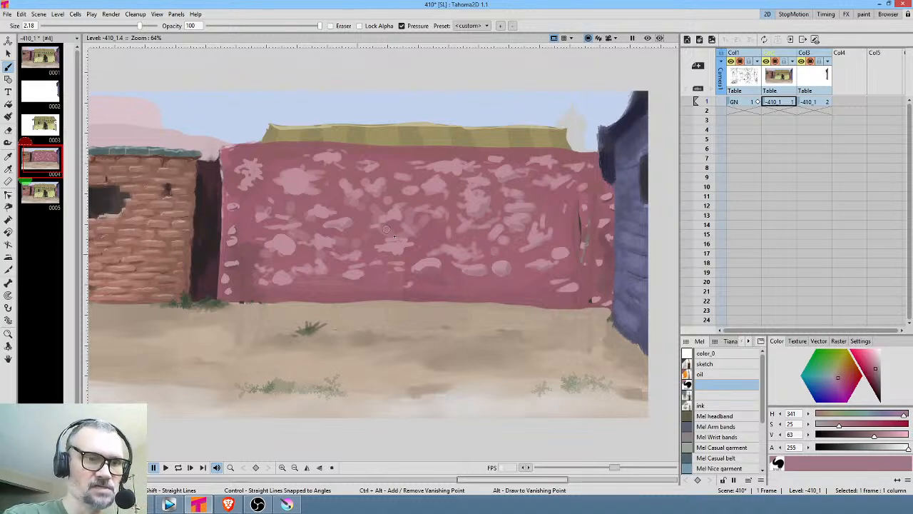
Shade the undersides of the larger pink patches on the left part of the wall with the same mid-tone
mouse_move(284, 251)
mouse_down()
mouse_move(291, 244)
mouse_move(293, 252)
mouse_up()
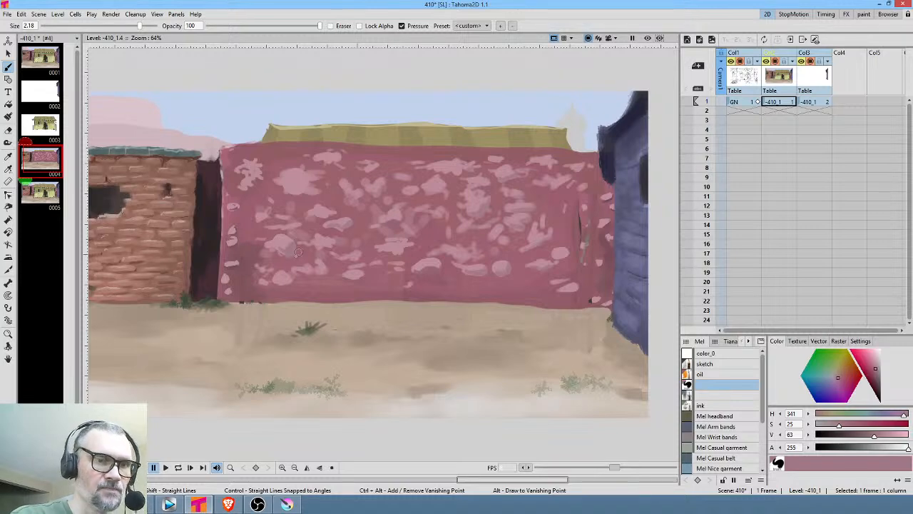
drag(280, 282, 288, 282)
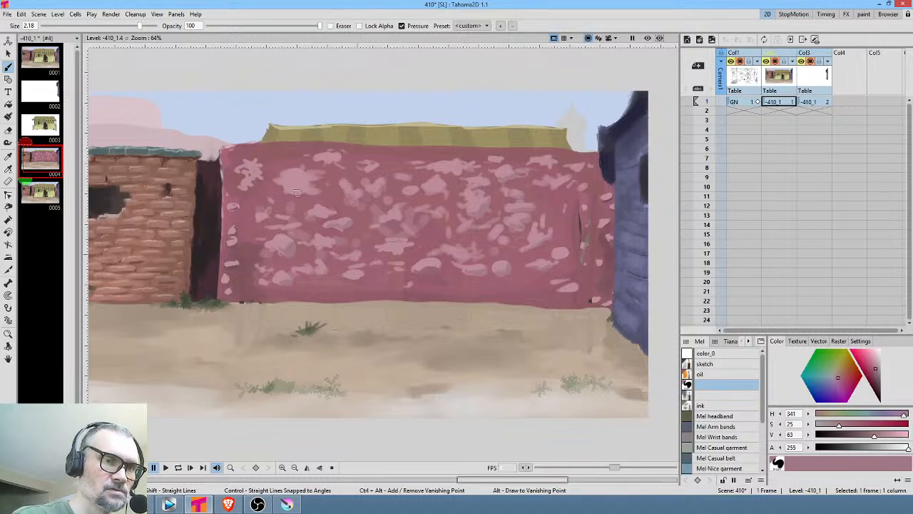
drag(288, 189, 308, 182)
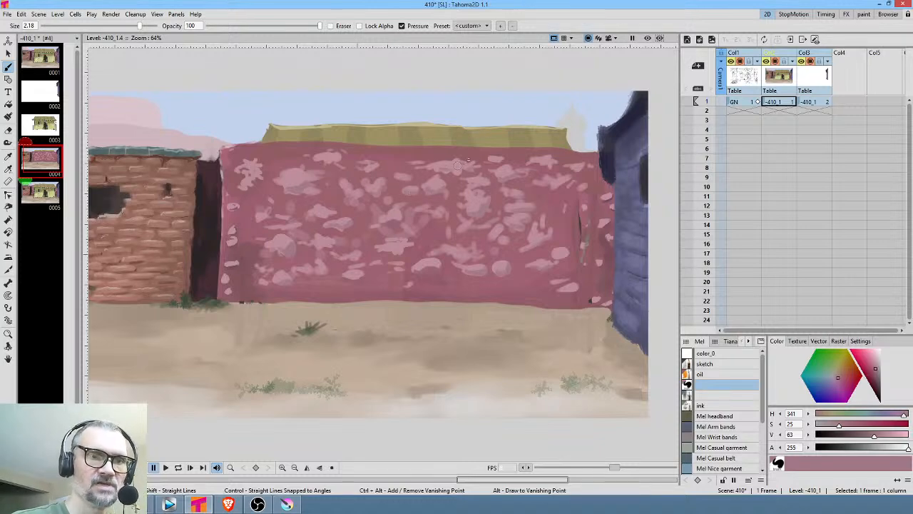
Sample the wall red, darken it to S 26 and V 48, and paint shadows beneath the pink patches with a size 0 brush
key(r)
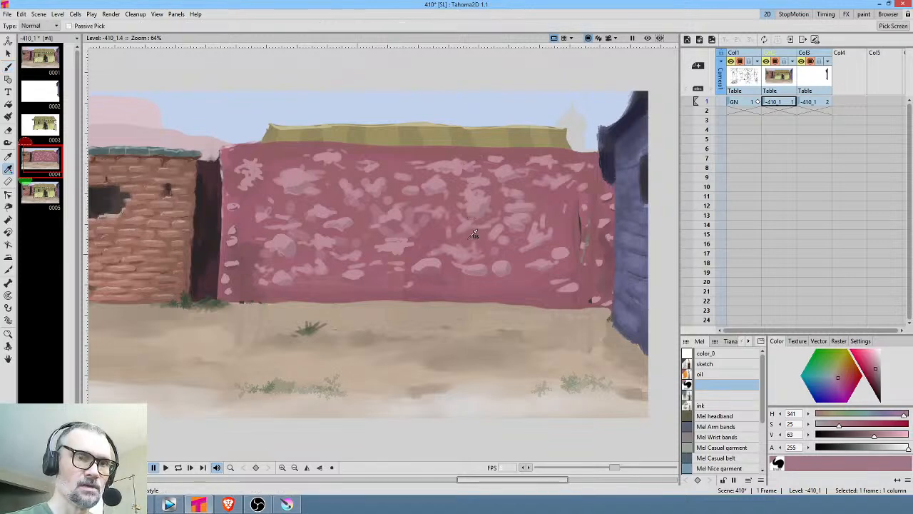
click(473, 234)
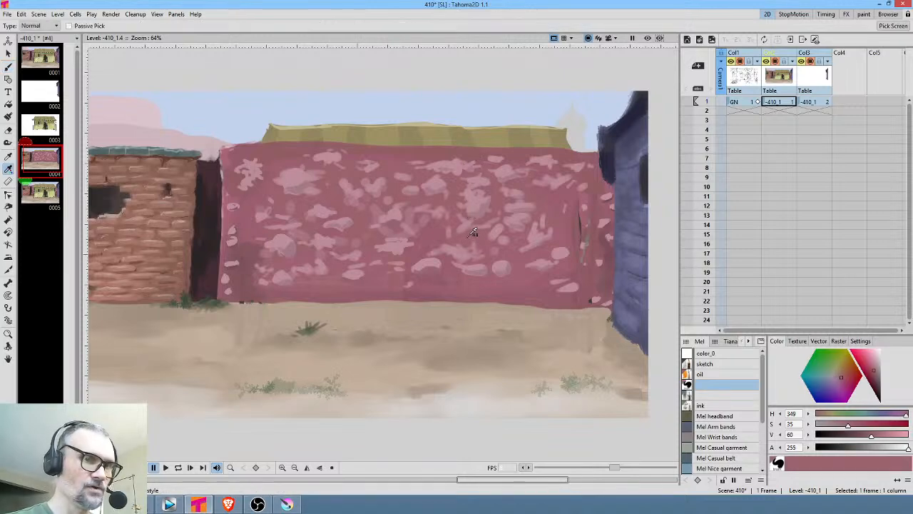
click(875, 374)
key(b)
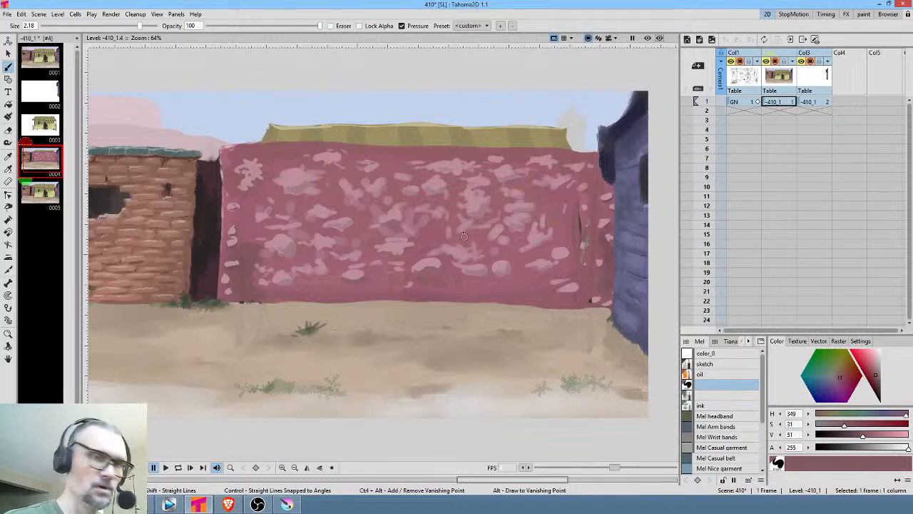
click(30, 25)
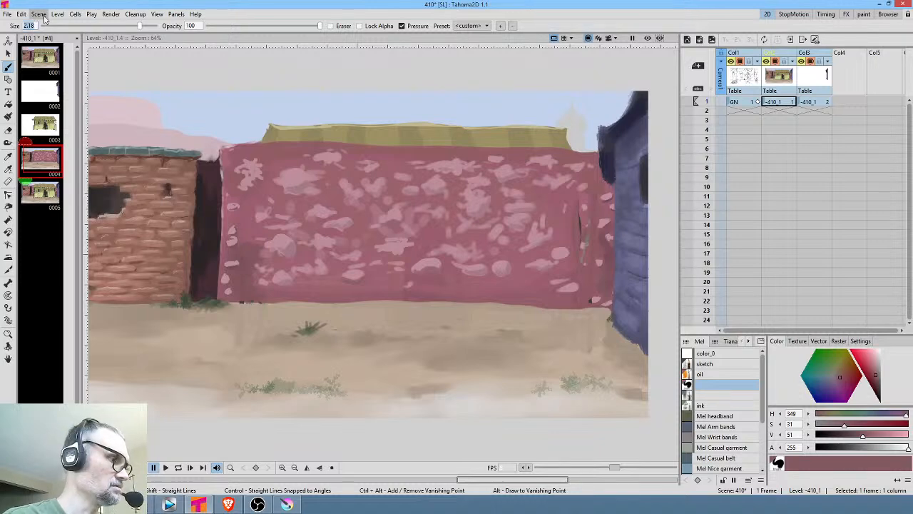
text(0)
key(Return)
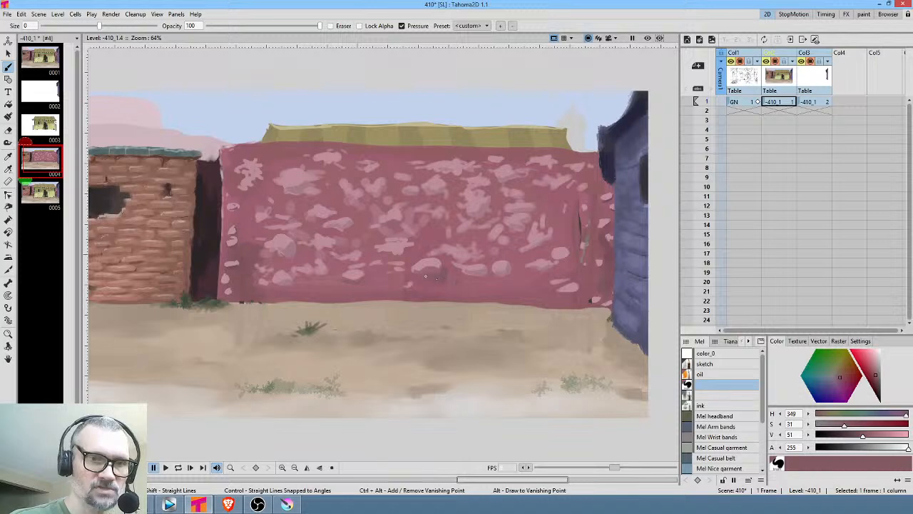
click(878, 380)
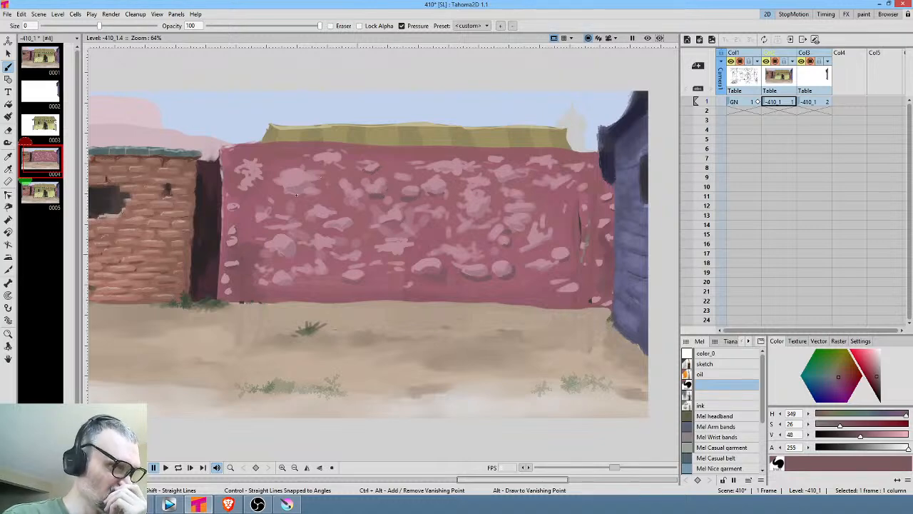
drag(305, 195, 326, 192)
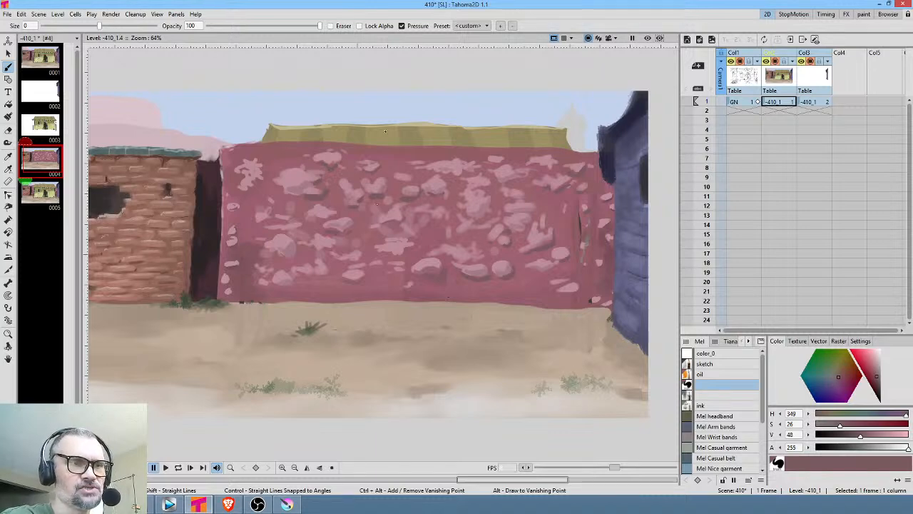
Compare with drawing 1, then paint two dark vertical strokes and a diagonal cross on the red wall in drawing 4
click(39, 61)
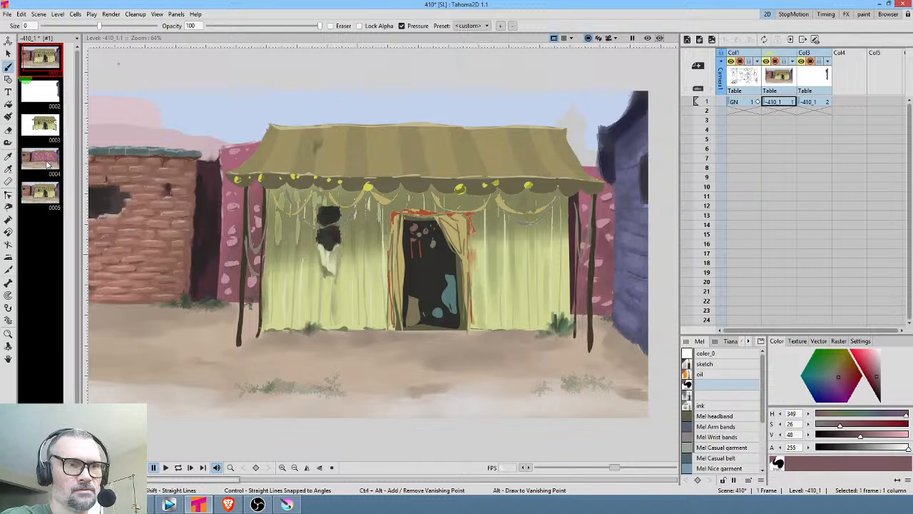
click(40, 158)
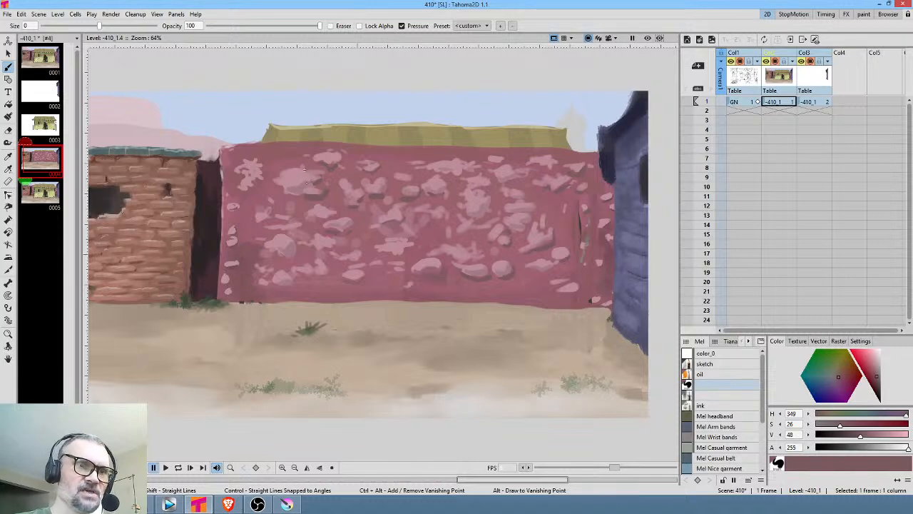
drag(306, 170, 307, 250)
drag(535, 186, 536, 248)
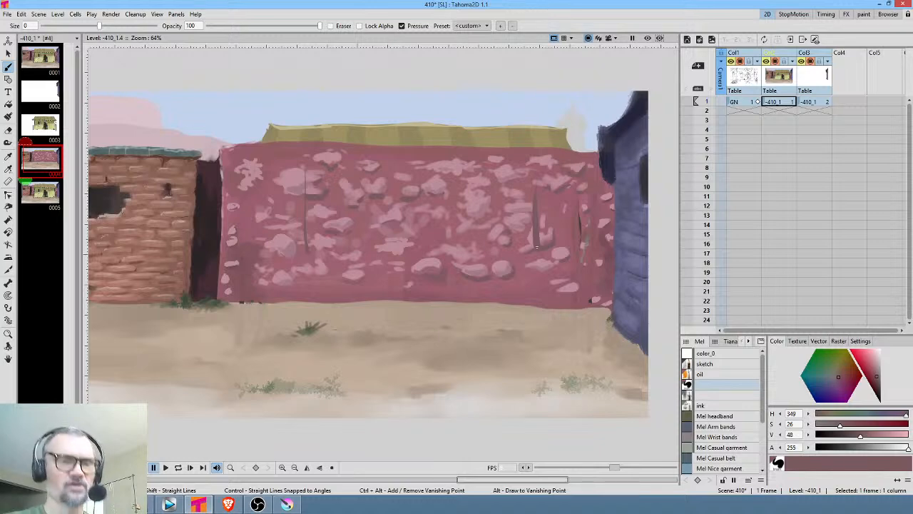
drag(368, 186, 482, 242)
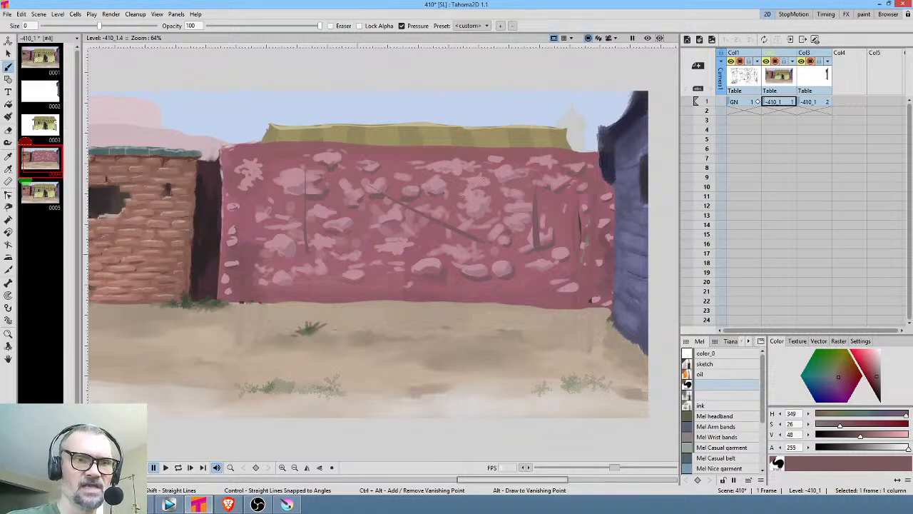
drag(485, 179, 371, 264)
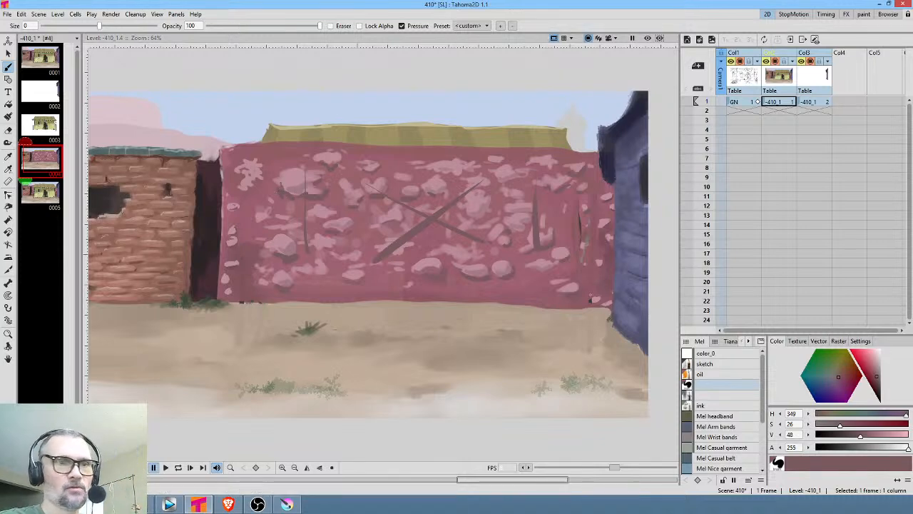
Place drawing 3, the isolated tent, in a new column at frame 1 and move that column directly after Col2
click(31, 126)
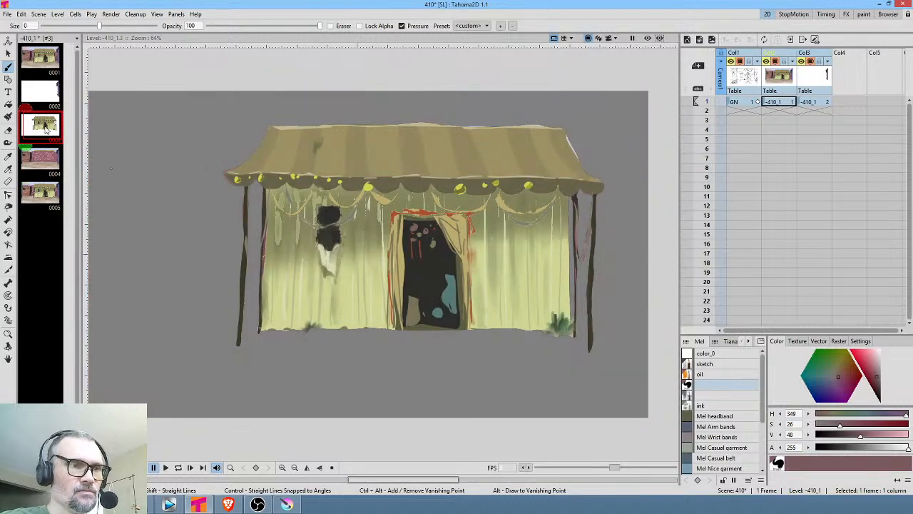
drag(47, 131, 853, 102)
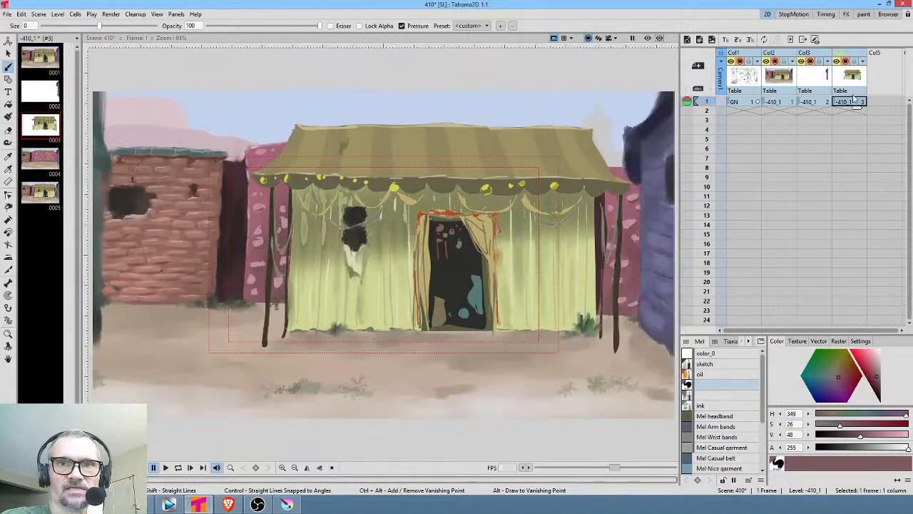
drag(836, 57, 819, 57)
Hide the tent column and switch the Col2 cell at frame 1 to drawing 4, the background with the red wall
click(779, 81)
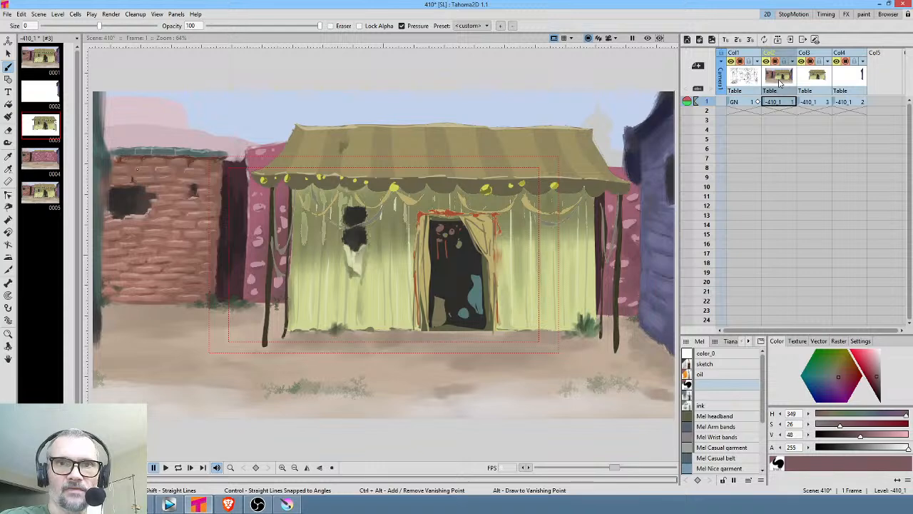
click(777, 102)
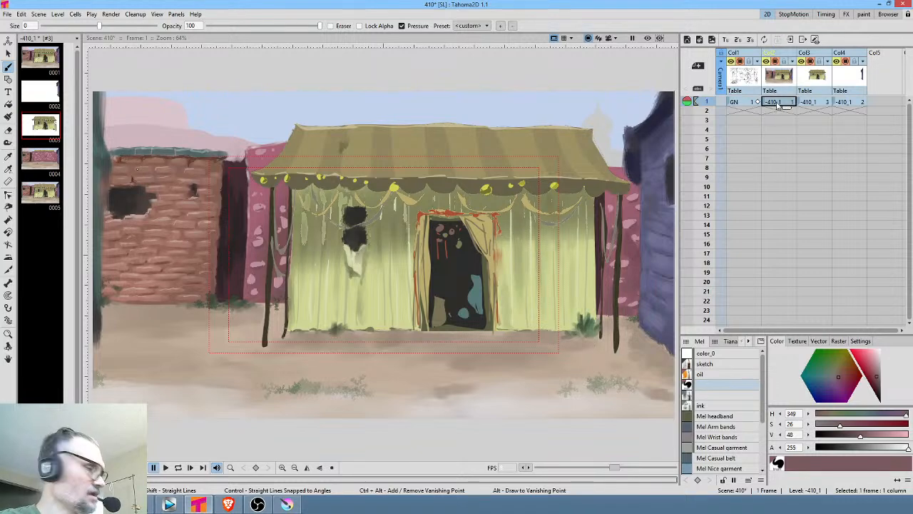
key(w)
key(w)
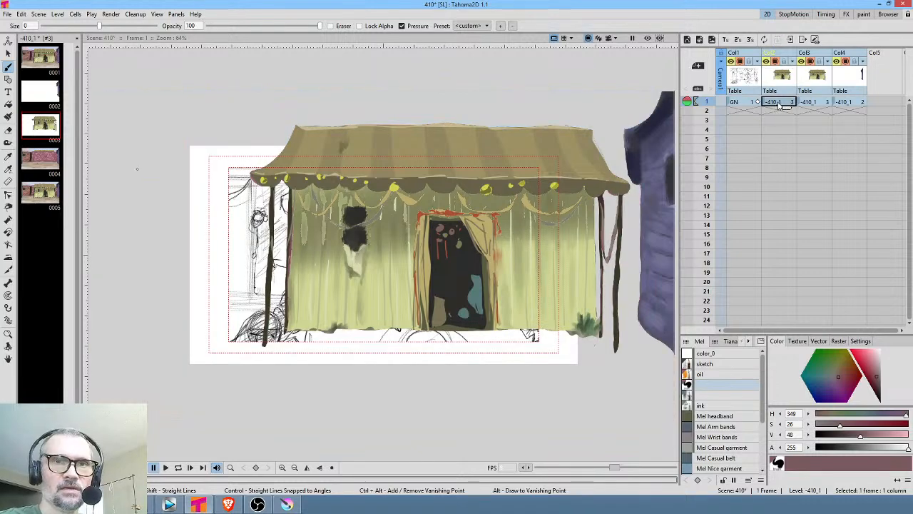
key(w)
key(w)
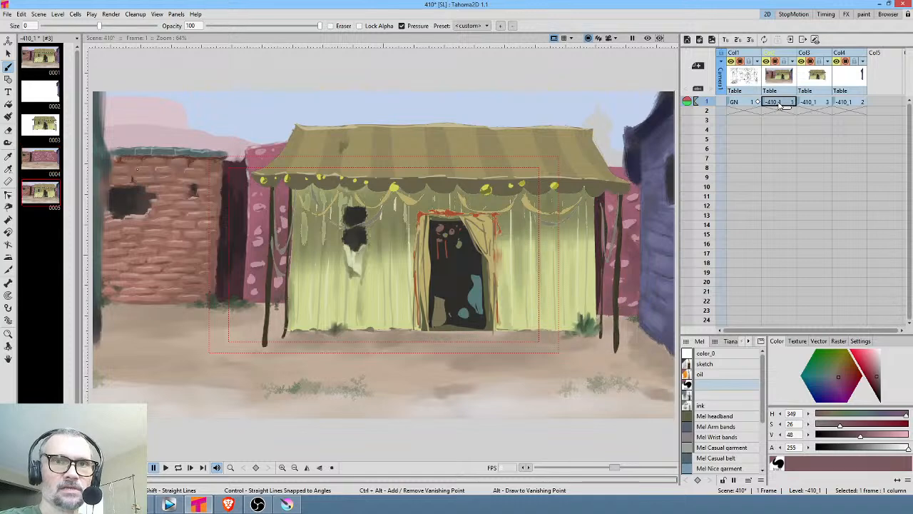
click(811, 62)
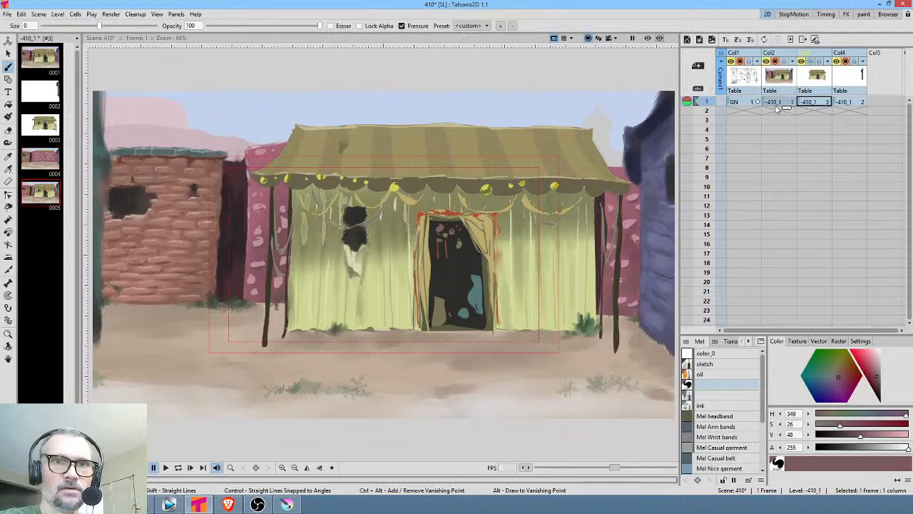
click(776, 102)
key(q)
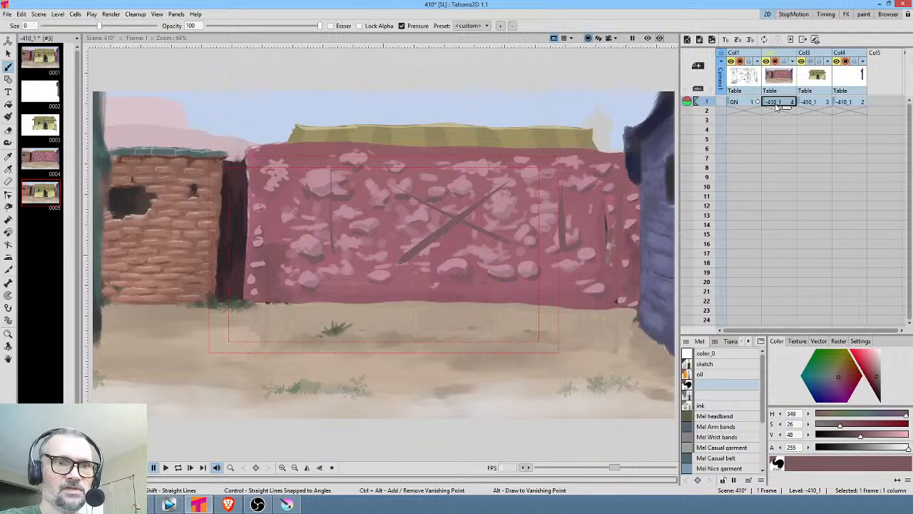
Show the tent column again and select the frame 1 cells of Col2, Col3 and Col4 in turn
click(811, 63)
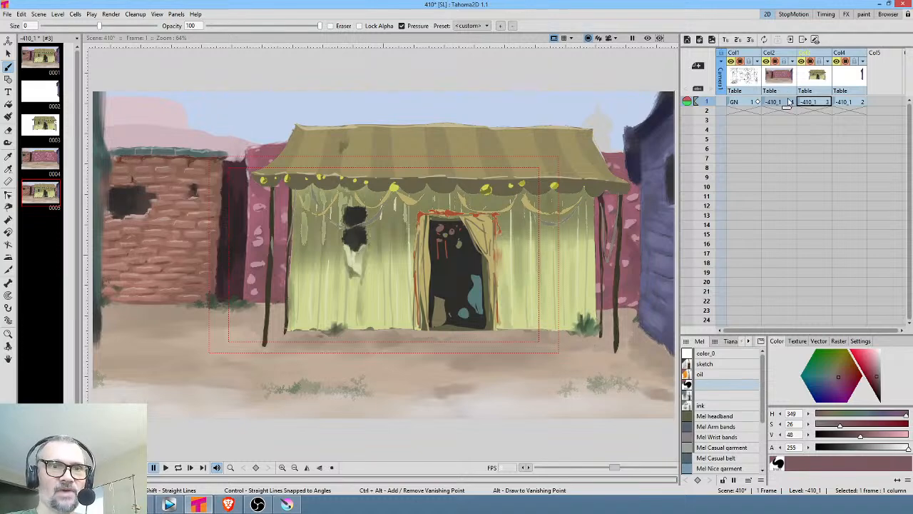
click(787, 101)
click(818, 102)
click(851, 102)
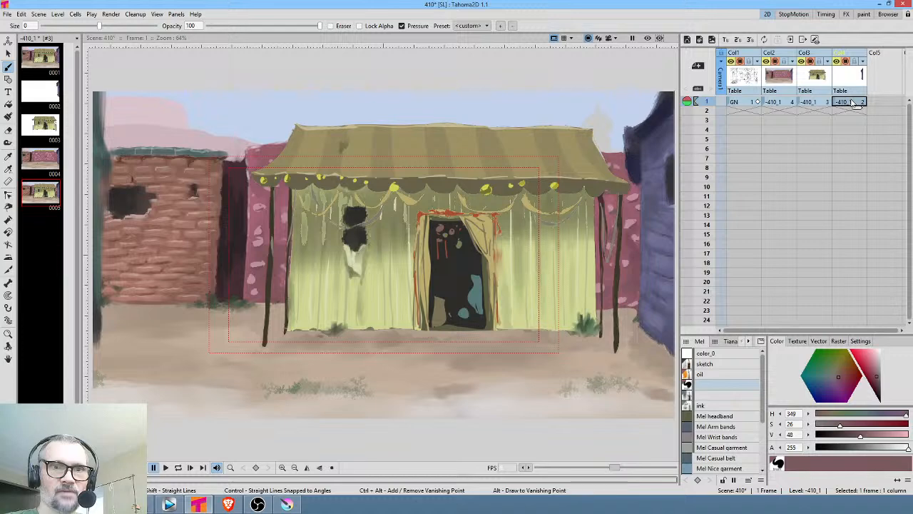
Switch the Col3 cell at frame 1 to drawing 5, the tent painted together with its full background
click(824, 102)
click(783, 103)
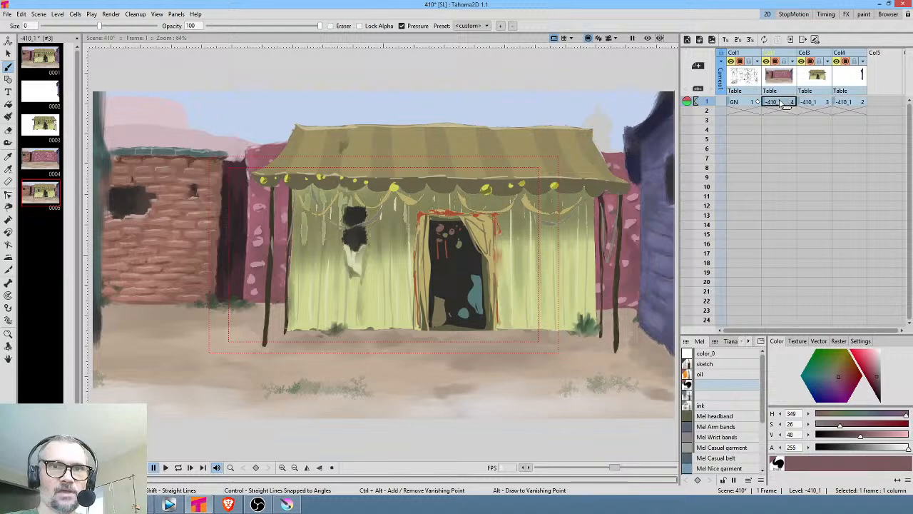
click(848, 64)
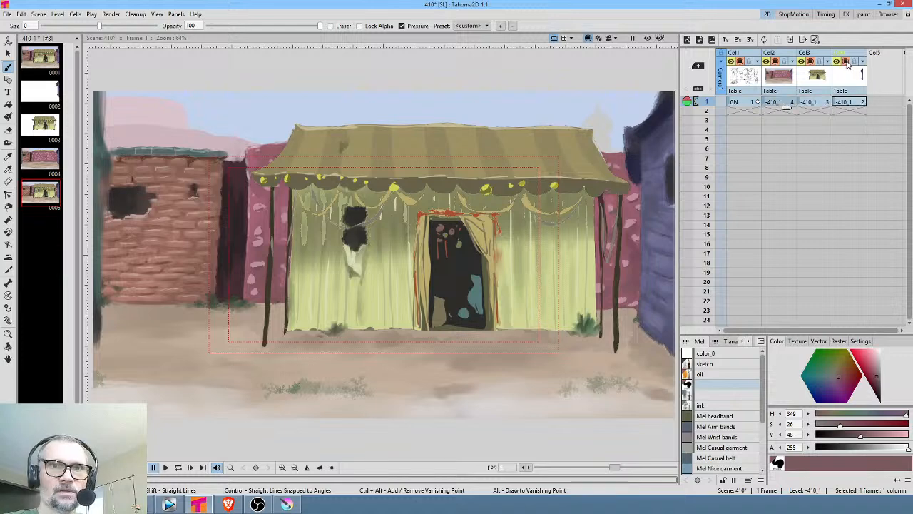
click(800, 87)
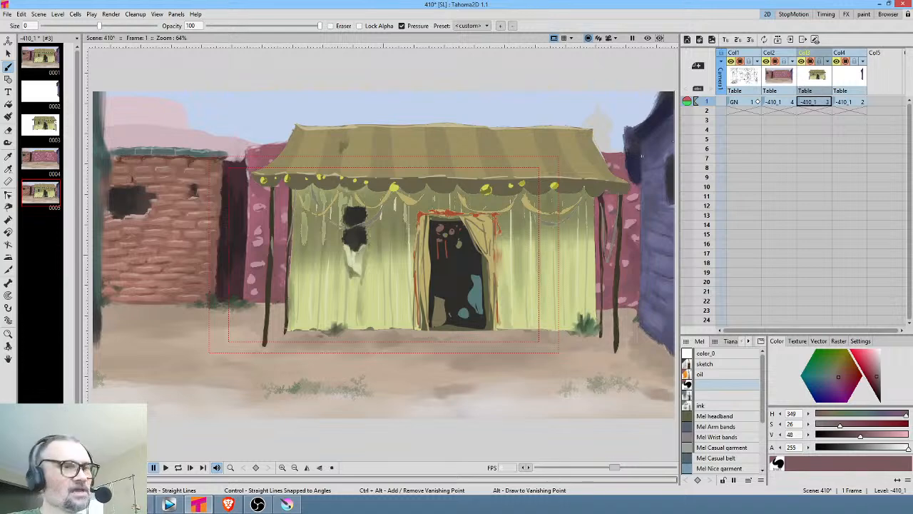
click(814, 103)
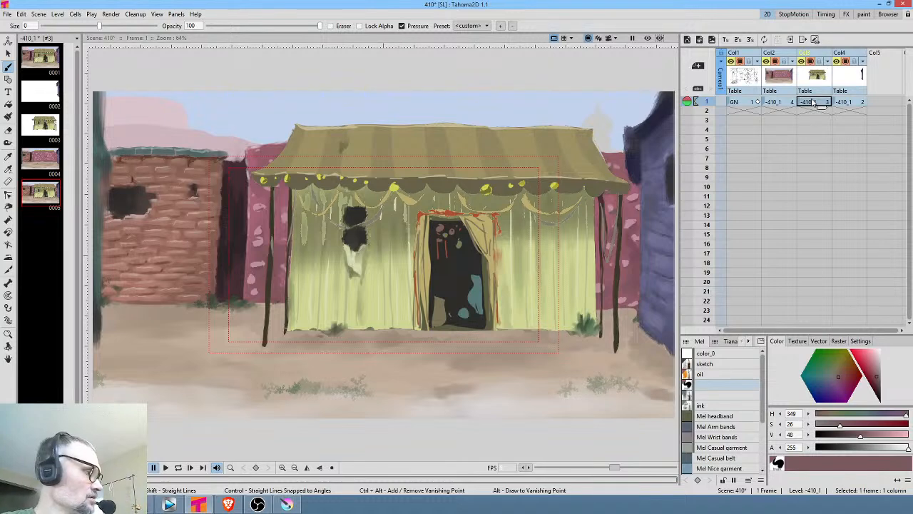
key(w)
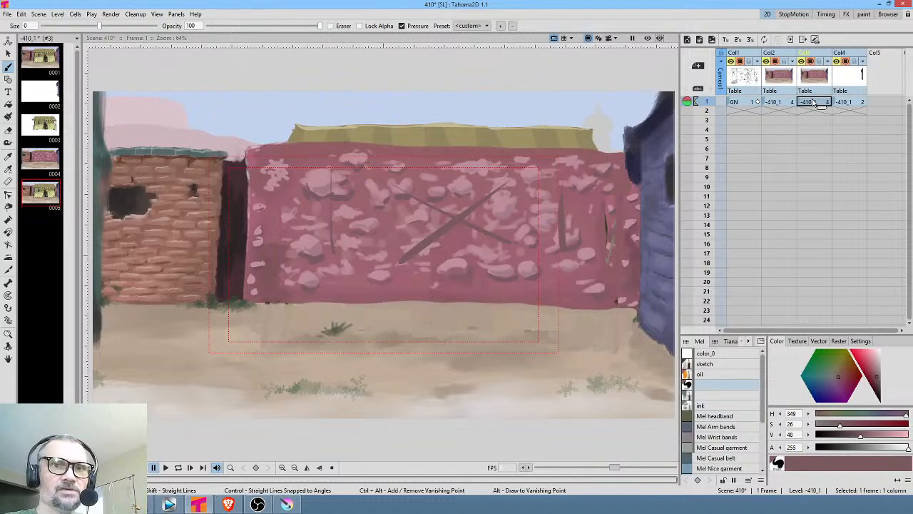
key(w)
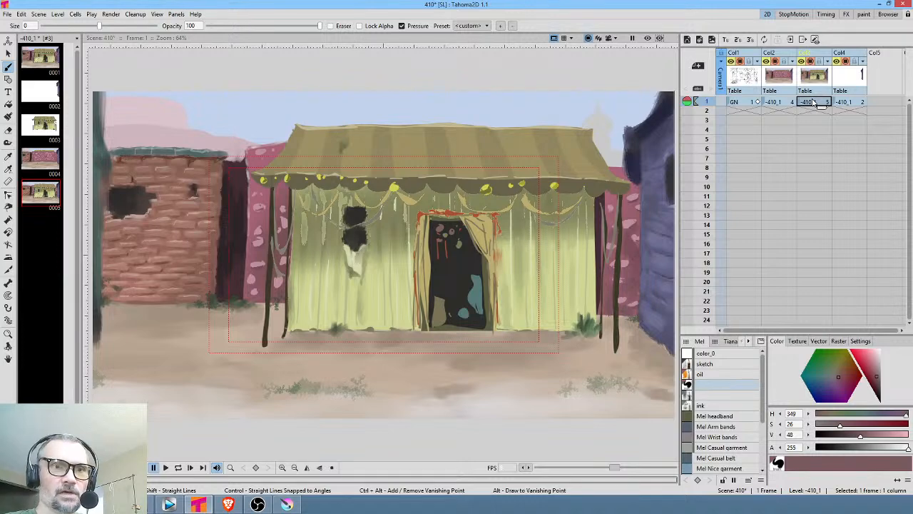
Toggle the visibility of Col3 and Col4 to compare the scene with and without the tent and foreground building
click(811, 62)
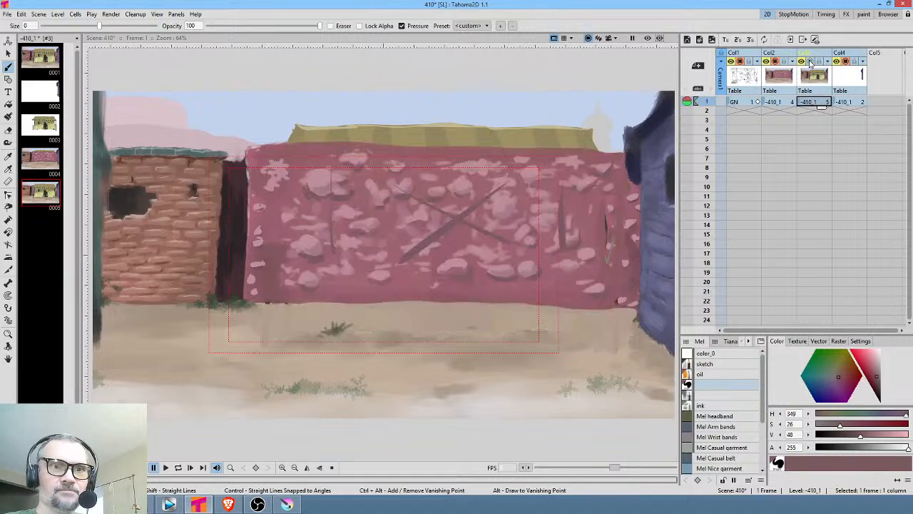
click(810, 62)
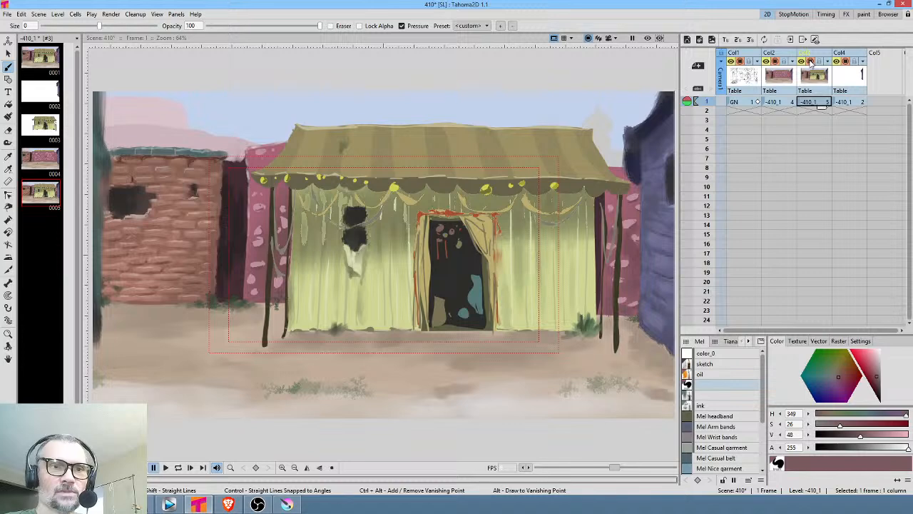
click(810, 62)
click(810, 62)
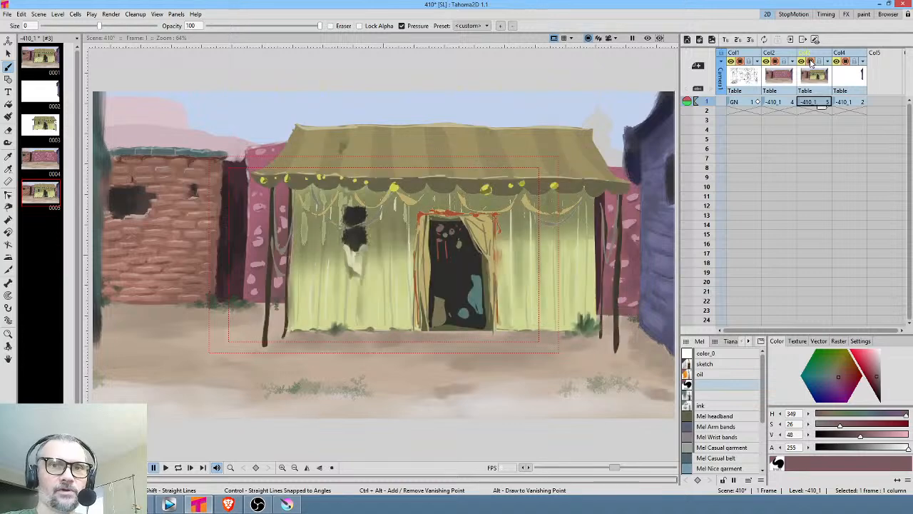
click(846, 103)
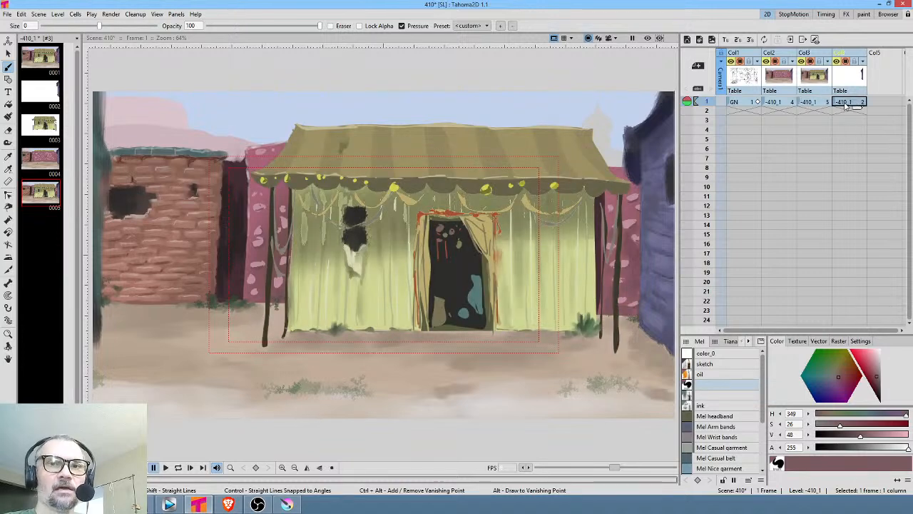
click(845, 62)
click(846, 62)
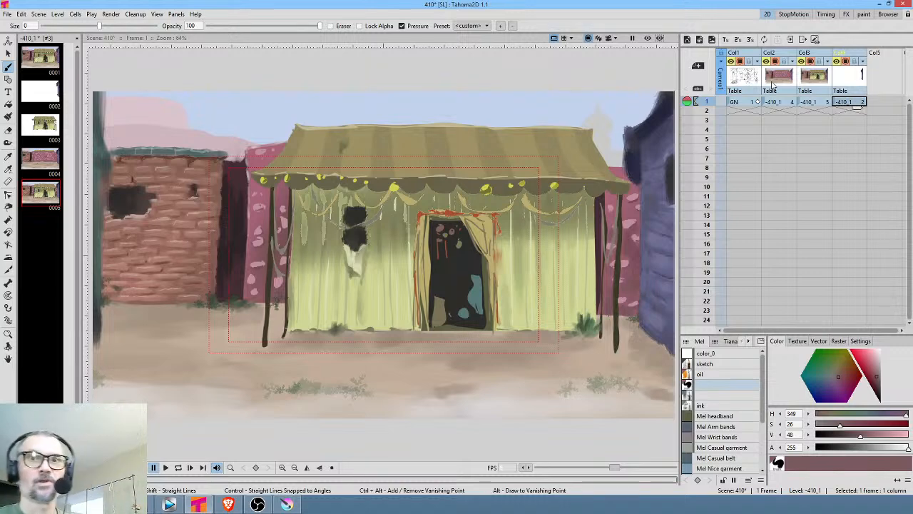
Hide Col3 and Col4, then extend the red wall in Col2's drawing 4 over the blue building's edge using the sampled wall colour
click(812, 62)
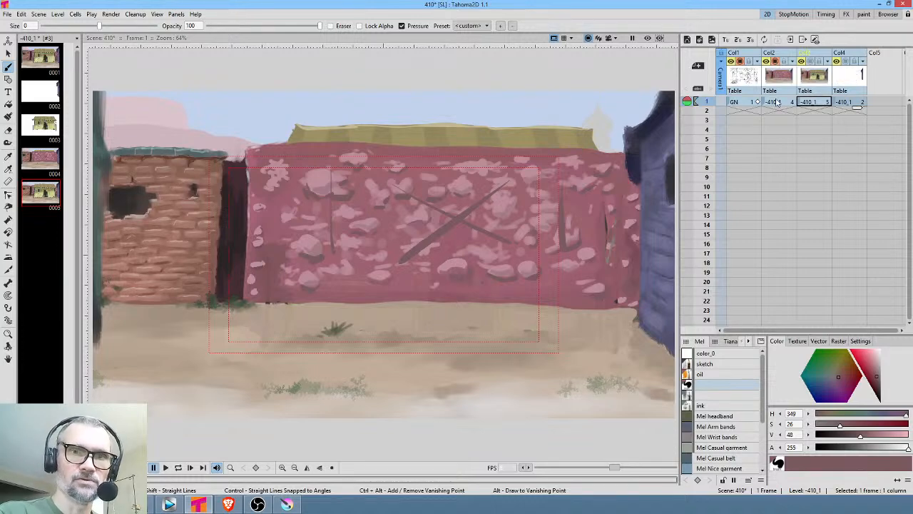
click(783, 102)
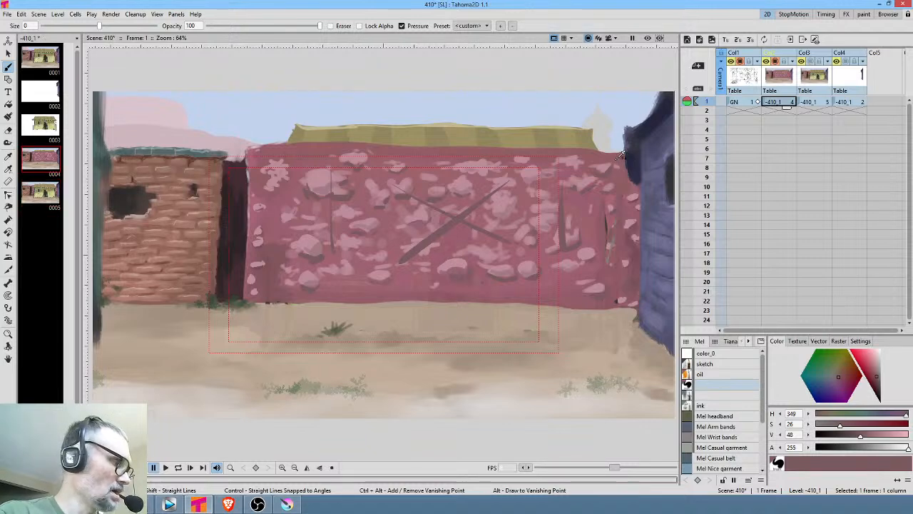
key(r)
click(618, 156)
key(f)
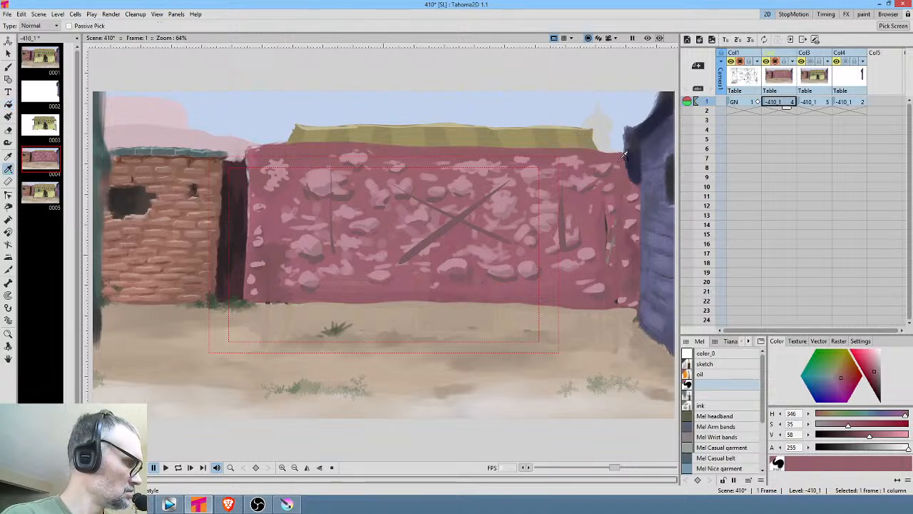
key(b)
mouse_move(619, 154)
mouse_down()
mouse_move(664, 161)
mouse_move(623, 177)
mouse_move(637, 193)
mouse_move(639, 158)
mouse_move(643, 286)
mouse_up()
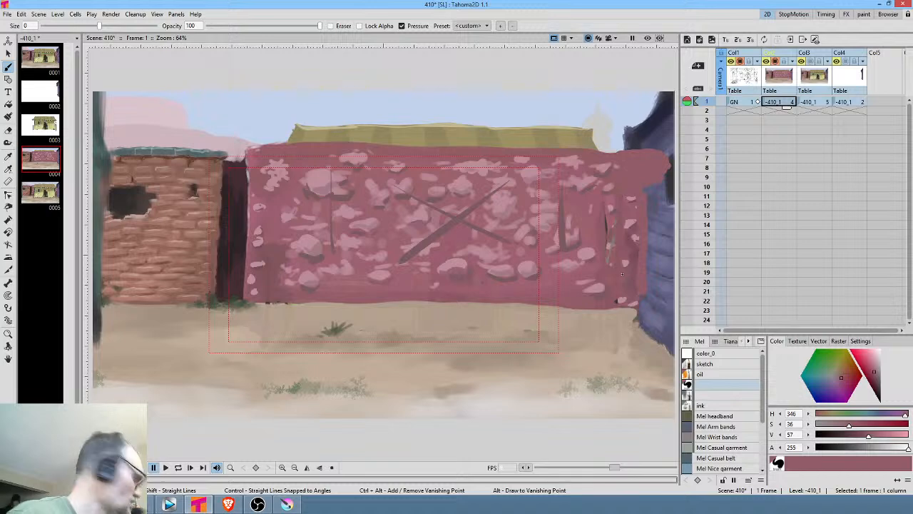
Sample the wall's darker red and paint the wall's lower end further over the blue building
key(r)
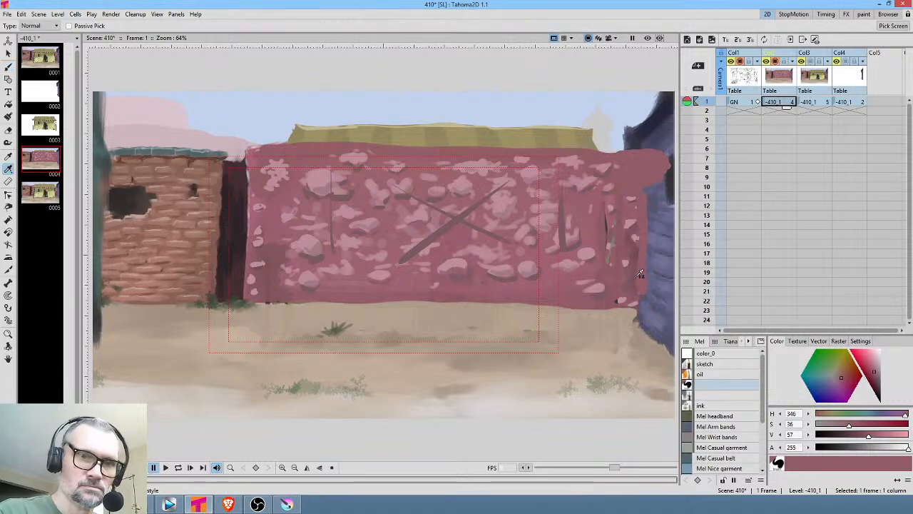
click(636, 274)
key(b)
mouse_move(650, 285)
mouse_down()
mouse_move(656, 302)
mouse_move(648, 238)
mouse_move(649, 294)
mouse_move(646, 272)
mouse_move(635, 290)
mouse_move(655, 263)
mouse_move(654, 295)
mouse_move(653, 244)
mouse_move(660, 300)
mouse_move(658, 249)
mouse_up()
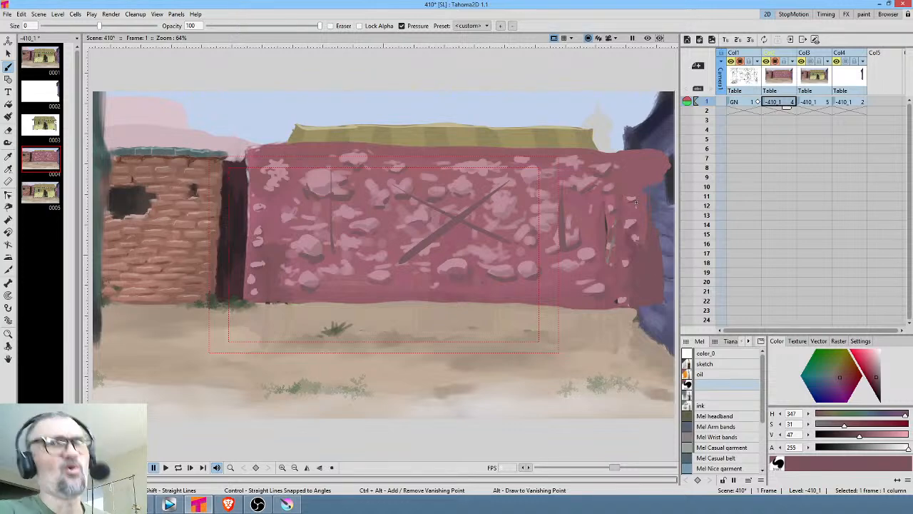
Fill the remaining blue gap in the wall's extension and blend its patches with sampled wall reds
key(r)
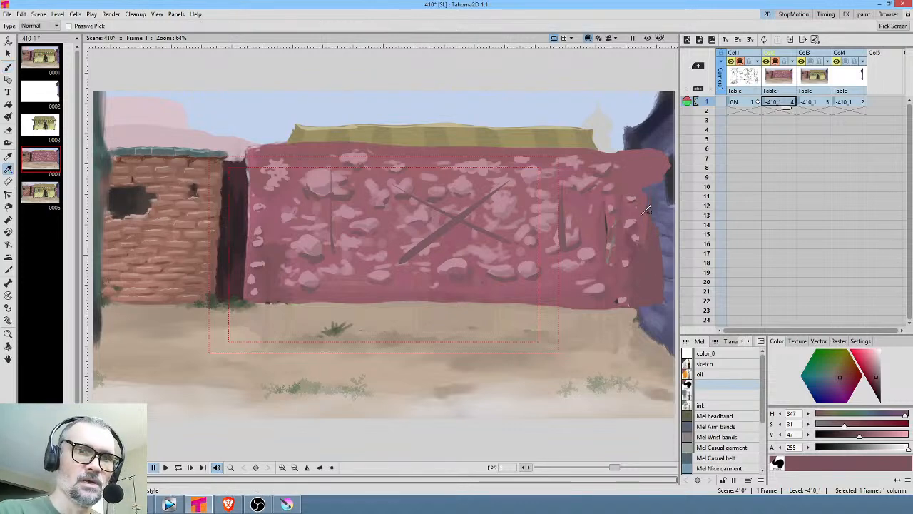
click(646, 212)
key(b)
mouse_move(653, 253)
mouse_down()
mouse_move(657, 183)
mouse_move(656, 242)
mouse_up()
mouse_move(657, 208)
mouse_down()
mouse_move(653, 232)
mouse_move(648, 192)
mouse_move(641, 222)
mouse_up()
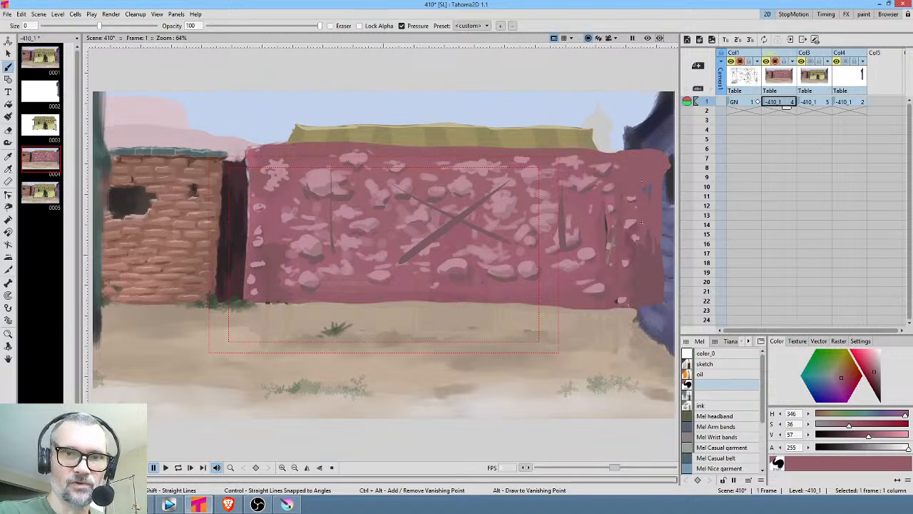
key(r)
click(620, 264)
key(b)
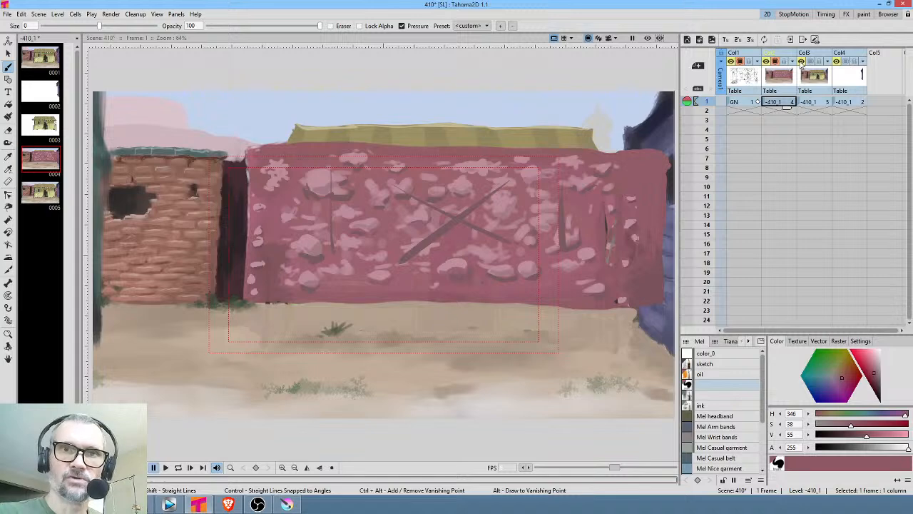
Check Col2's visibility, then show the Col3 tent and Col4 foreground building again over the extended wall
click(775, 62)
click(775, 61)
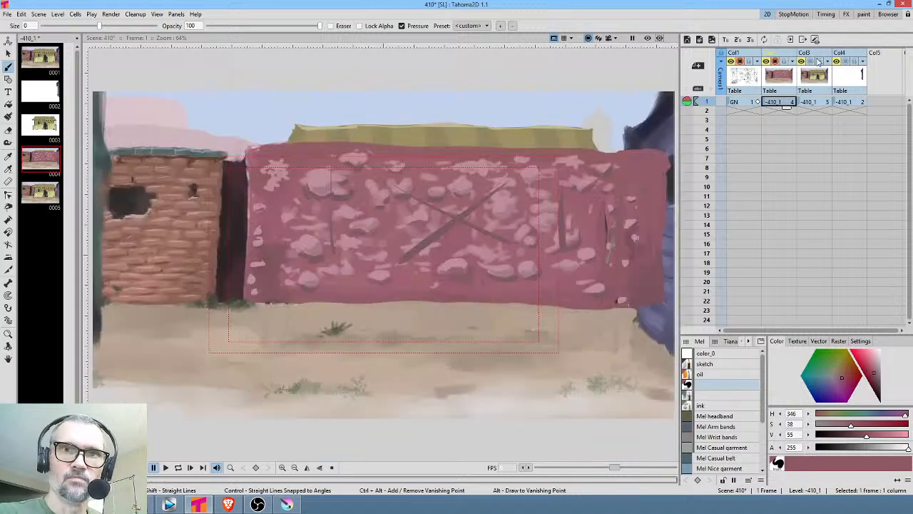
click(811, 61)
click(846, 62)
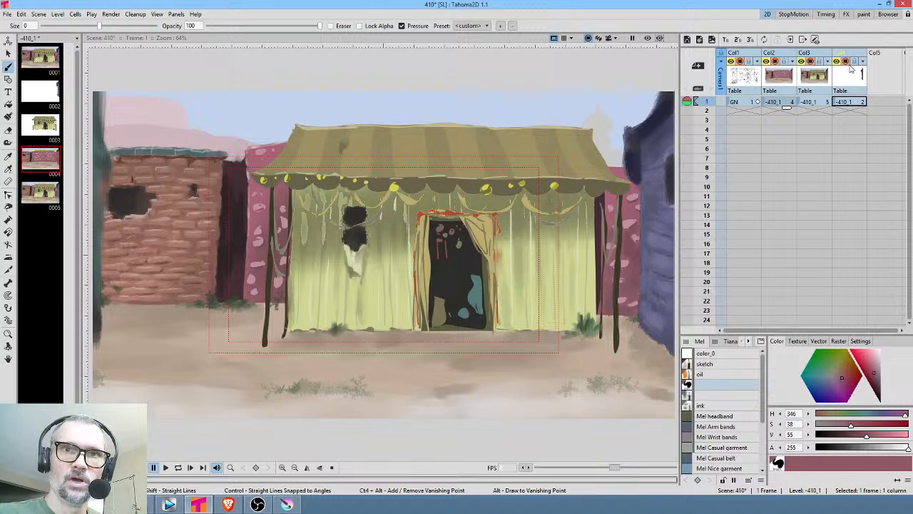
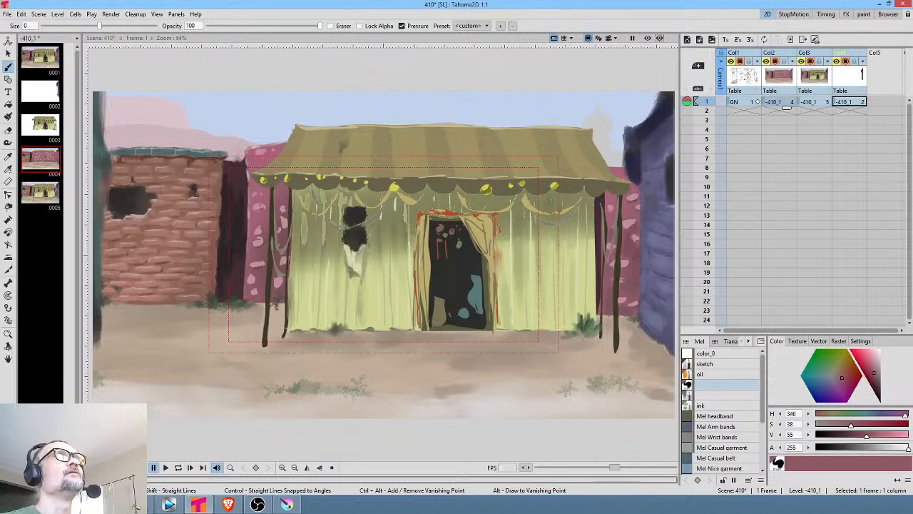
Inspect the tent doorway up close, toggling Col2's visibility and the preview mode
key(alt+Tab)
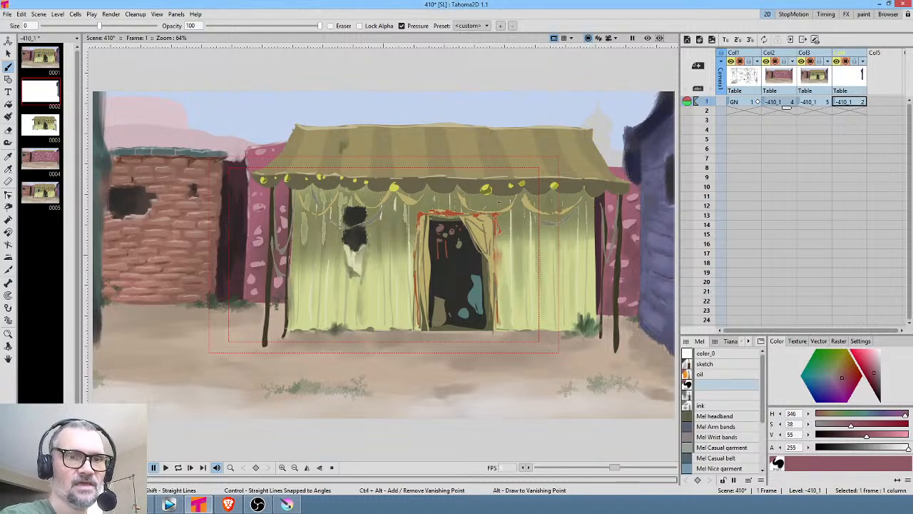
scroll(499, 203, up, 3)
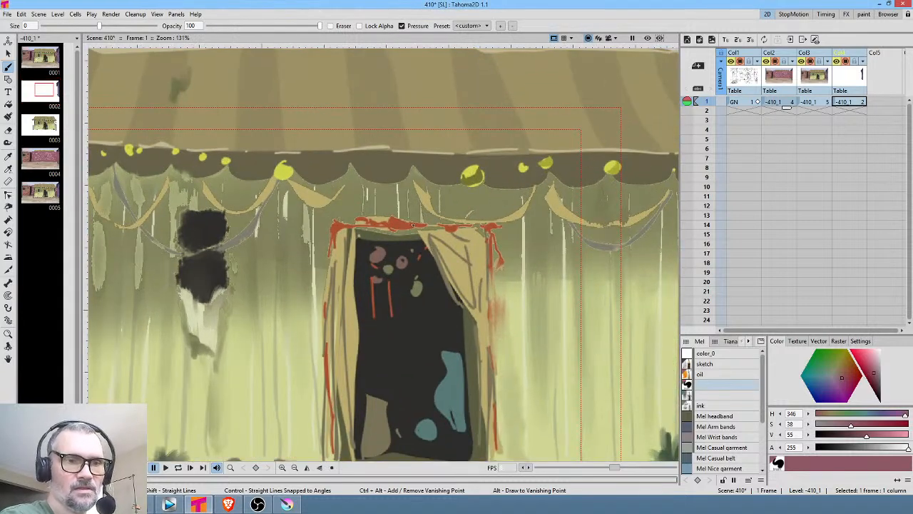
click(776, 62)
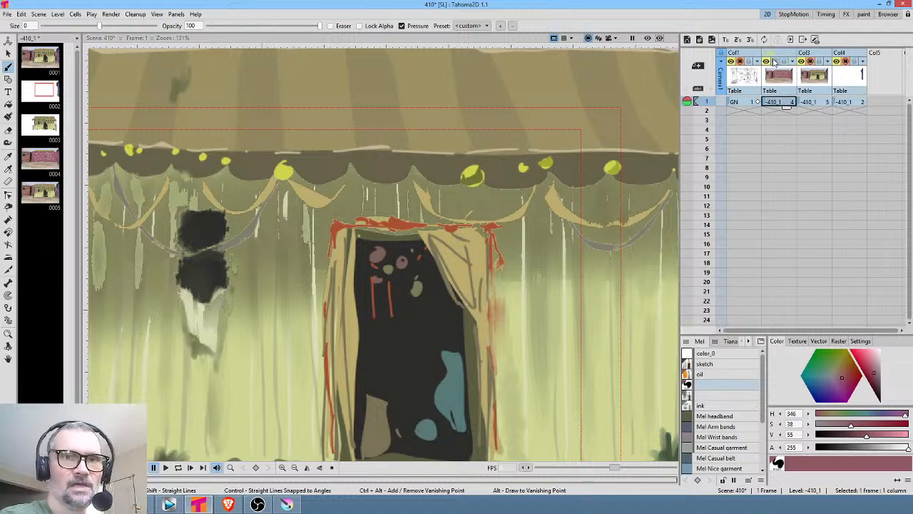
click(648, 39)
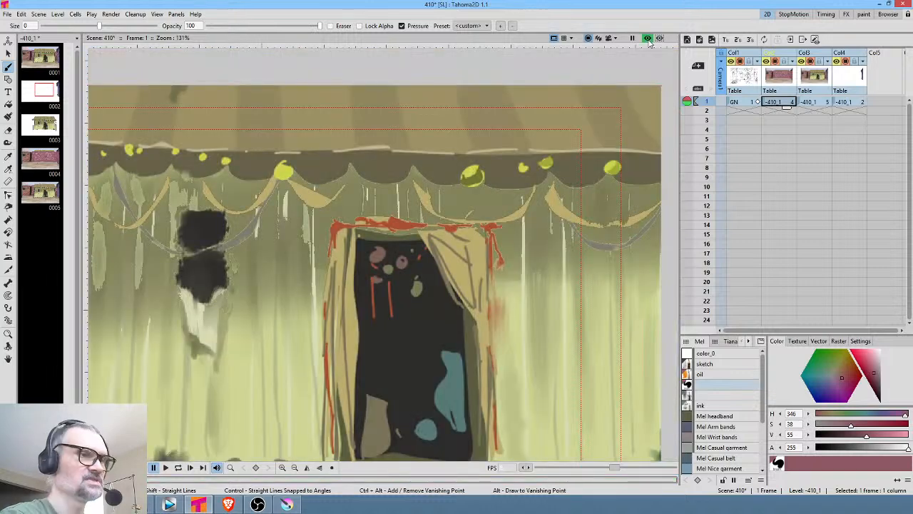
click(648, 40)
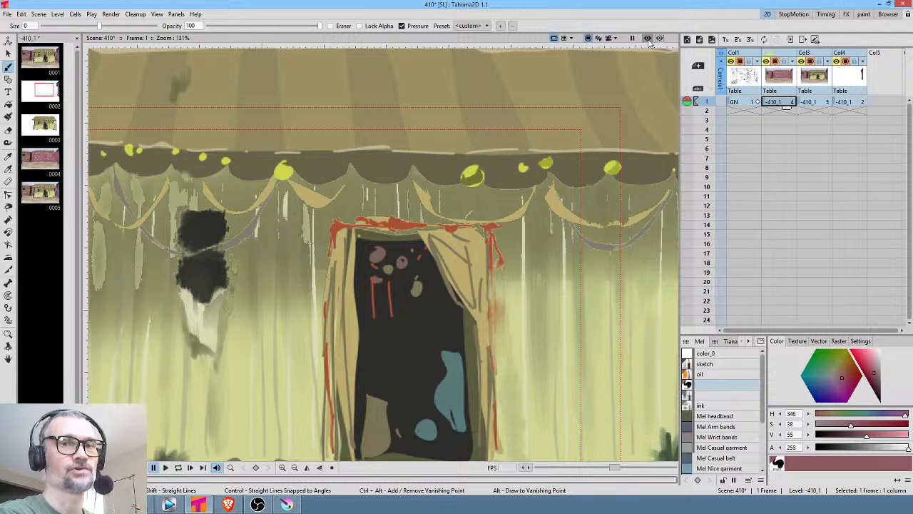
Open drawing 0003 and paint over the red marks along the doorway's top and upper corners with olive sampled from the tent wall
click(50, 55)
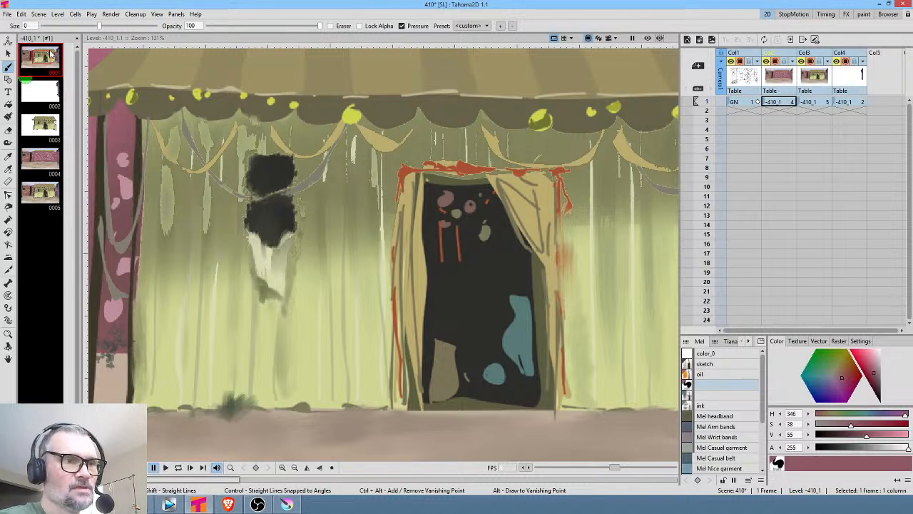
click(35, 127)
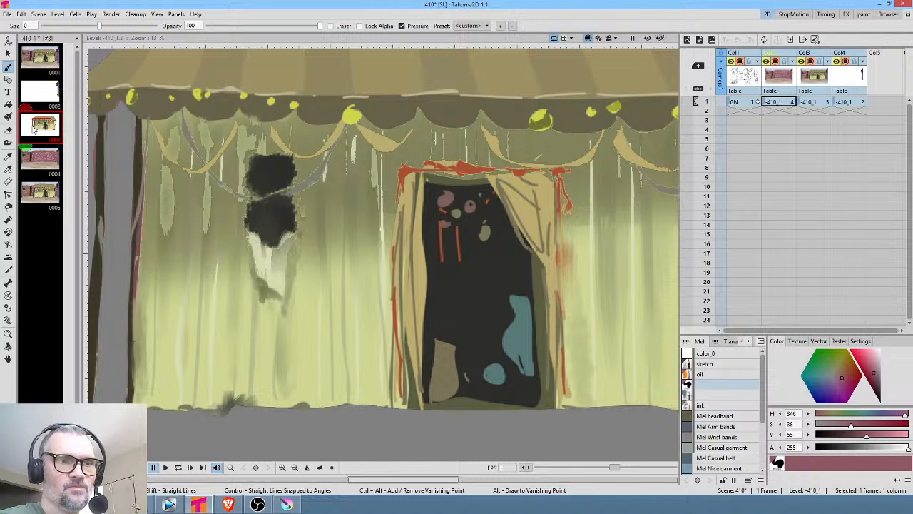
drag(587, 210, 503, 212)
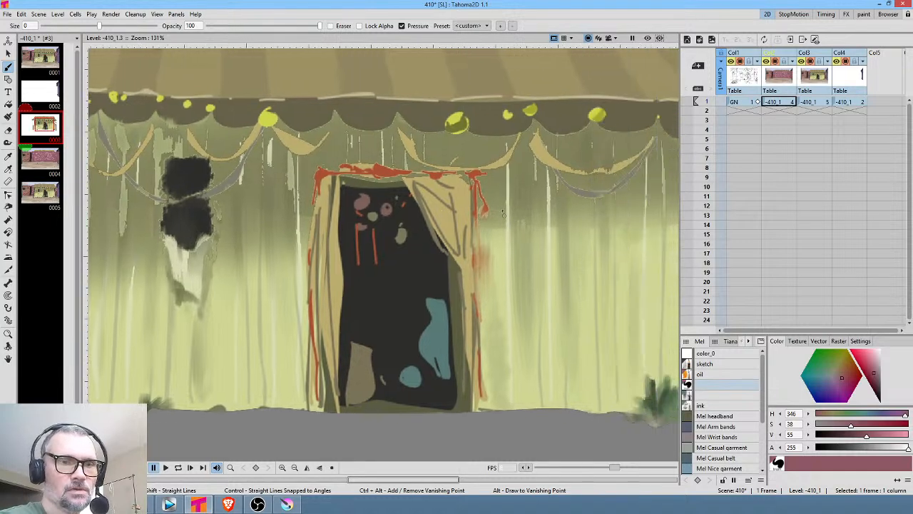
scroll(503, 212, up, 4)
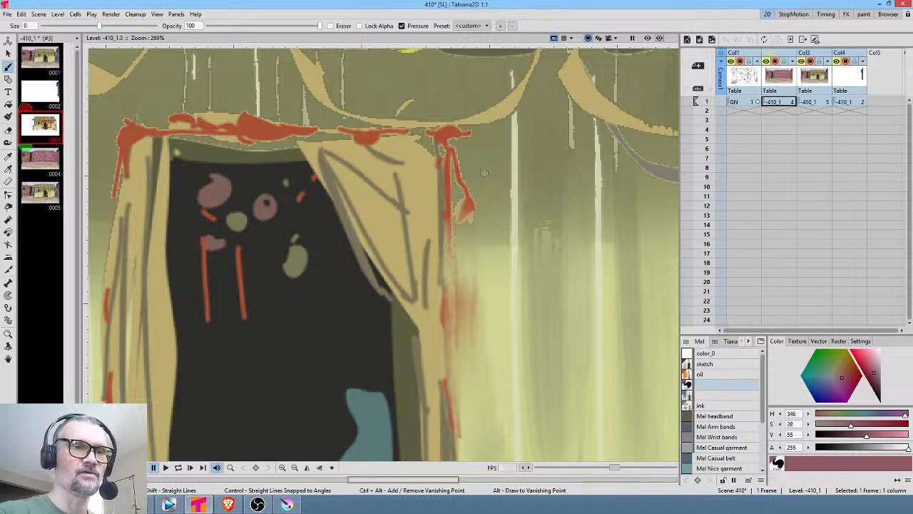
key(r)
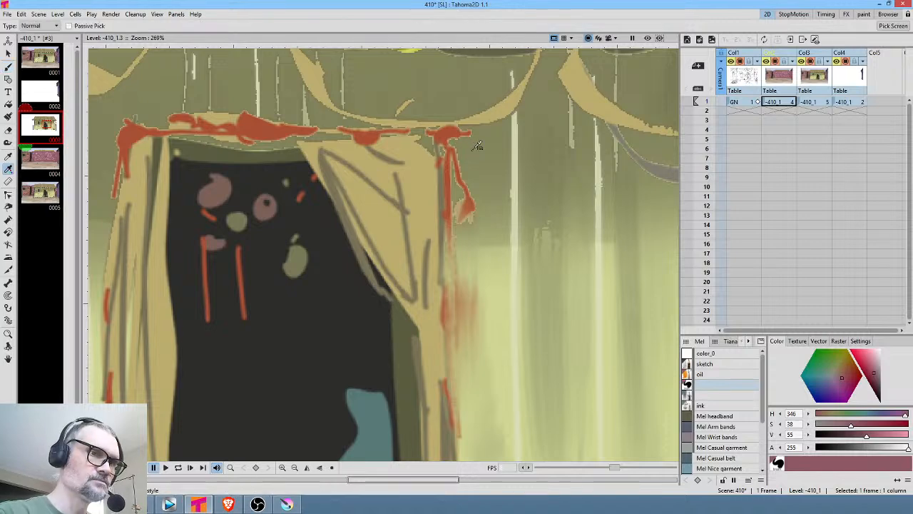
click(475, 146)
key(b)
mouse_move(448, 149)
mouse_down()
mouse_move(471, 211)
mouse_move(463, 190)
mouse_move(459, 237)
mouse_move(450, 187)
mouse_move(449, 236)
mouse_up()
mouse_move(446, 165)
mouse_down()
mouse_move(428, 135)
mouse_move(464, 135)
mouse_move(444, 130)
mouse_move(435, 141)
mouse_up()
drag(445, 204, 449, 220)
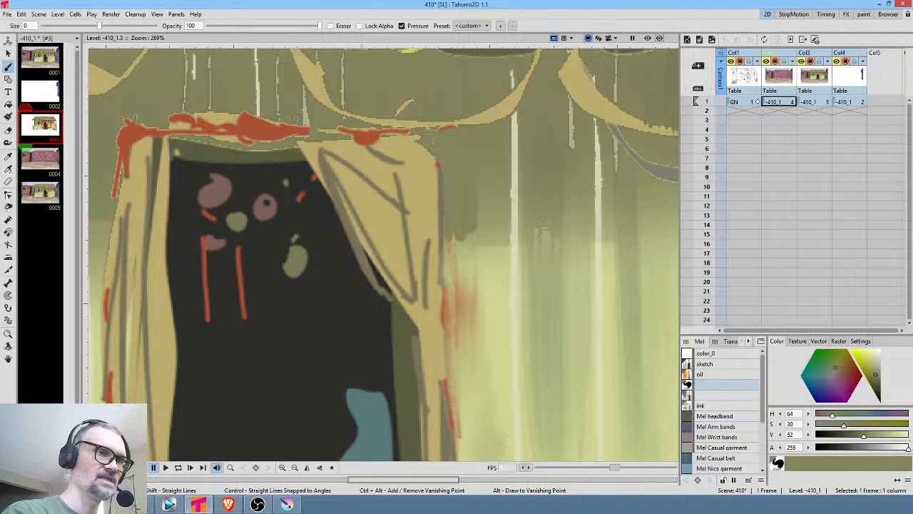
mouse_move(297, 127)
mouse_down()
mouse_move(267, 114)
mouse_move(257, 138)
mouse_move(255, 113)
mouse_move(249, 118)
mouse_move(243, 106)
mouse_move(214, 125)
mouse_move(203, 104)
mouse_move(191, 121)
mouse_move(170, 114)
mouse_move(186, 126)
mouse_move(230, 85)
mouse_move(168, 126)
mouse_move(272, 132)
mouse_move(230, 130)
mouse_move(262, 122)
mouse_move(239, 130)
mouse_move(261, 143)
mouse_move(190, 131)
mouse_move(309, 130)
mouse_up()
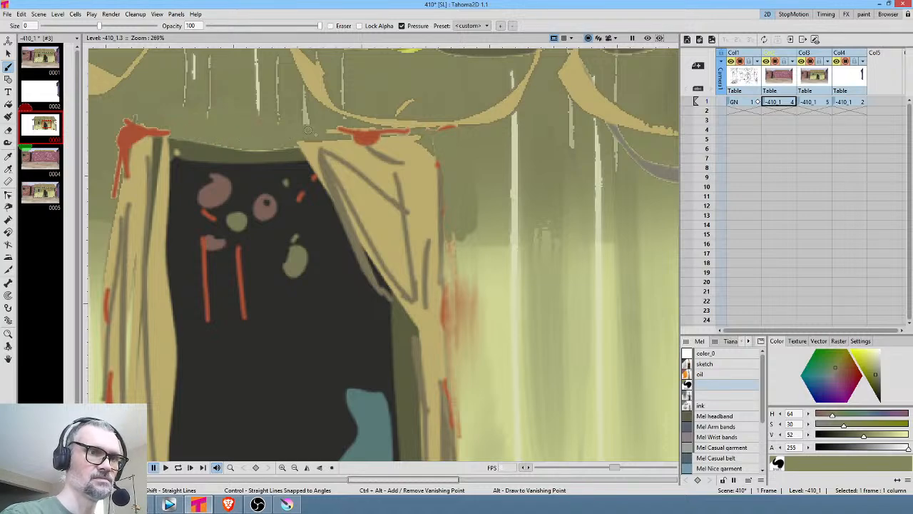
mouse_move(177, 133)
mouse_down()
mouse_move(117, 124)
mouse_move(140, 117)
mouse_move(121, 162)
mouse_move(120, 148)
mouse_move(118, 180)
mouse_move(126, 173)
mouse_move(114, 139)
mouse_move(124, 155)
mouse_move(124, 213)
mouse_move(128, 192)
mouse_move(115, 227)
mouse_up()
Sample the curtain's tan and paint over the red and grey marks down the left doorway curtain
key(r)
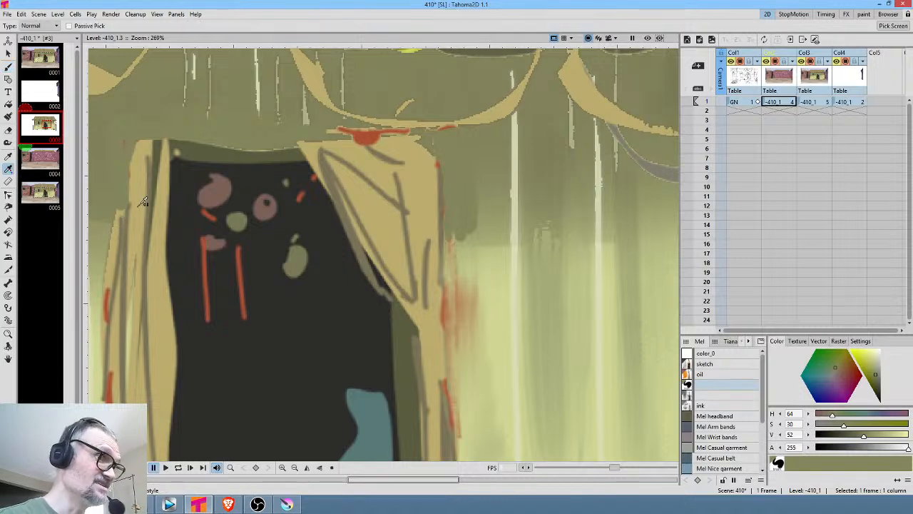
click(142, 207)
key(b)
mouse_move(123, 208)
mouse_down()
mouse_move(114, 234)
mouse_move(130, 127)
mouse_move(128, 146)
mouse_move(141, 127)
mouse_move(140, 140)
mouse_up()
mouse_move(113, 277)
mouse_down()
mouse_move(103, 309)
mouse_move(107, 364)
mouse_up()
drag(172, 291, 313, 220)
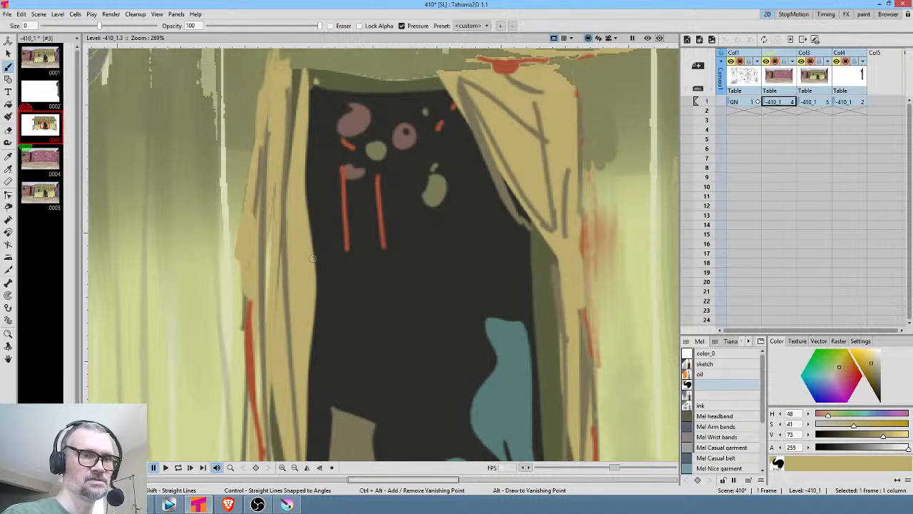
mouse_move(268, 285)
mouse_down()
mouse_move(285, 156)
mouse_move(266, 182)
mouse_move(279, 406)
mouse_move(267, 250)
mouse_up()
drag(271, 215, 266, 311)
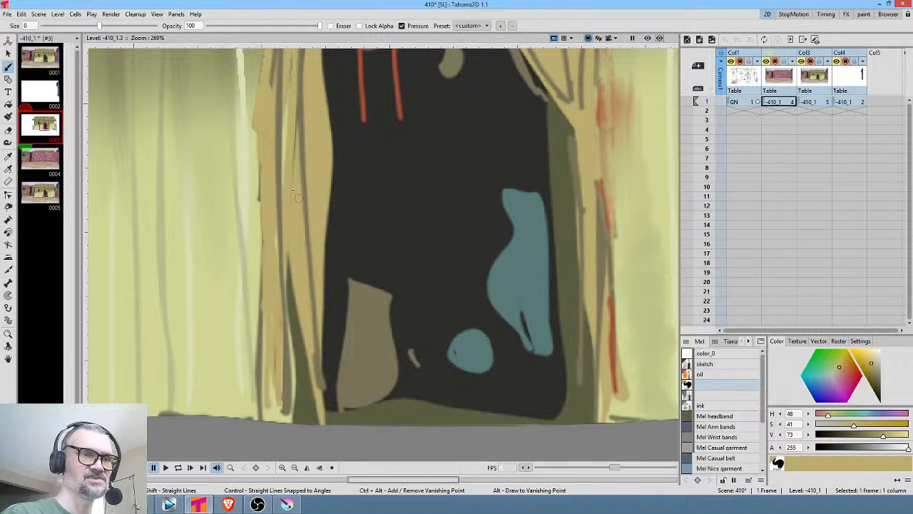
mouse_move(293, 186)
mouse_down()
mouse_move(289, 213)
mouse_move(289, 247)
mouse_up()
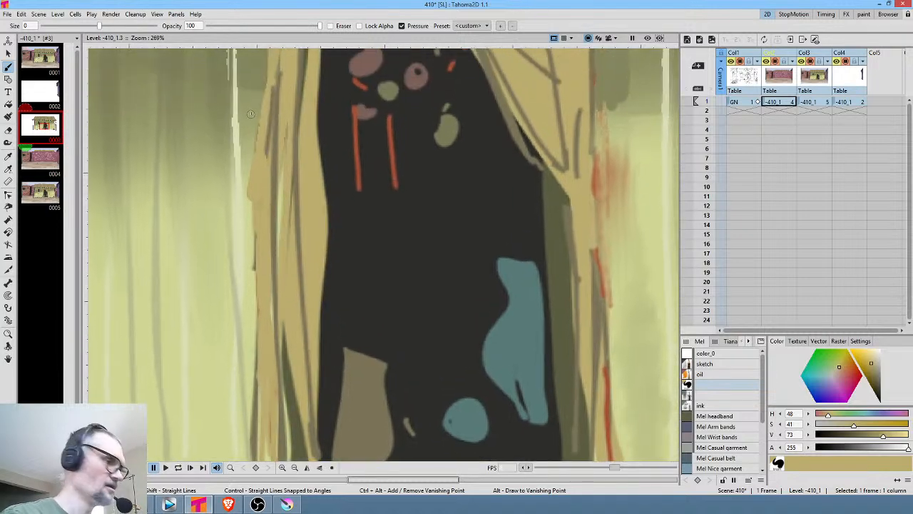
Sample the tent wall's olive and paint a shadow strip down the outer edge of the left doorway curtain
key(r)
click(257, 108)
key(b)
drag(259, 125, 250, 251)
drag(243, 143, 253, 318)
drag(251, 214, 255, 351)
mouse_move(254, 360)
mouse_down()
mouse_move(258, 190)
mouse_move(256, 249)
mouse_up()
drag(328, 219, 257, 331)
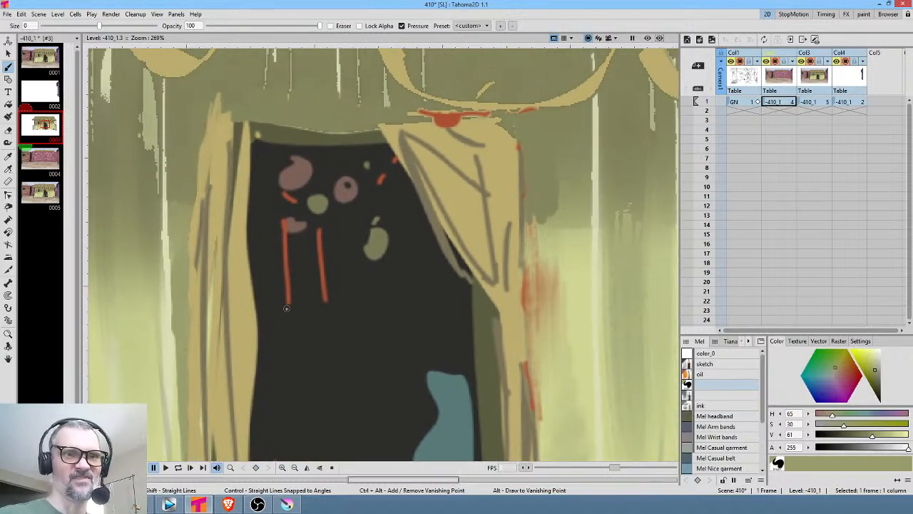
Paint the doorway's top edge with the curtain's tan and cover the remaining red marks beside the right curtain
drag(459, 175, 477, 195)
scroll(476, 195, down, 4)
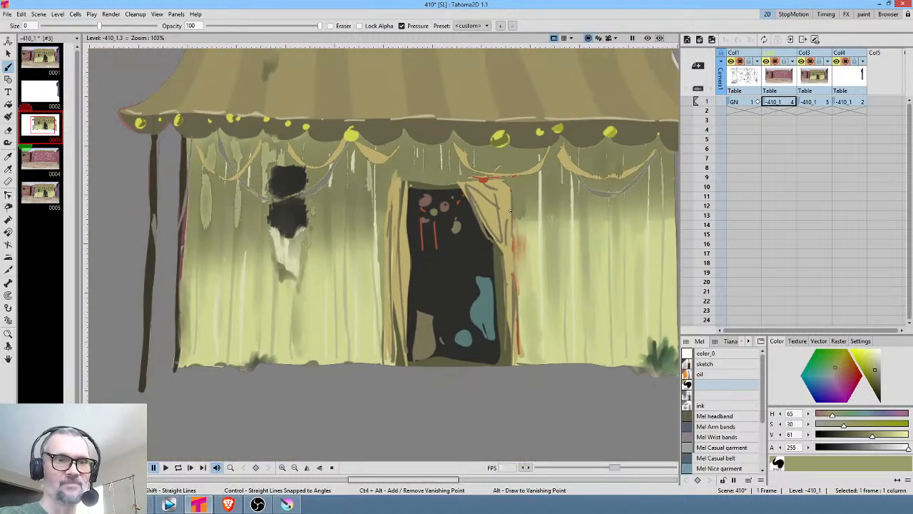
scroll(511, 211, down, 1)
drag(534, 219, 474, 235)
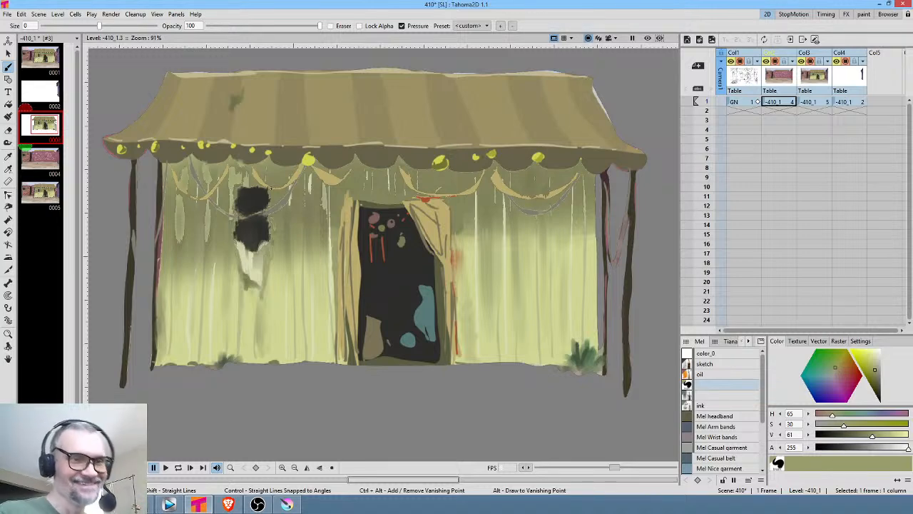
mouse_move(405, 200)
mouse_down()
mouse_move(351, 199)
mouse_move(444, 199)
mouse_move(346, 197)
mouse_up()
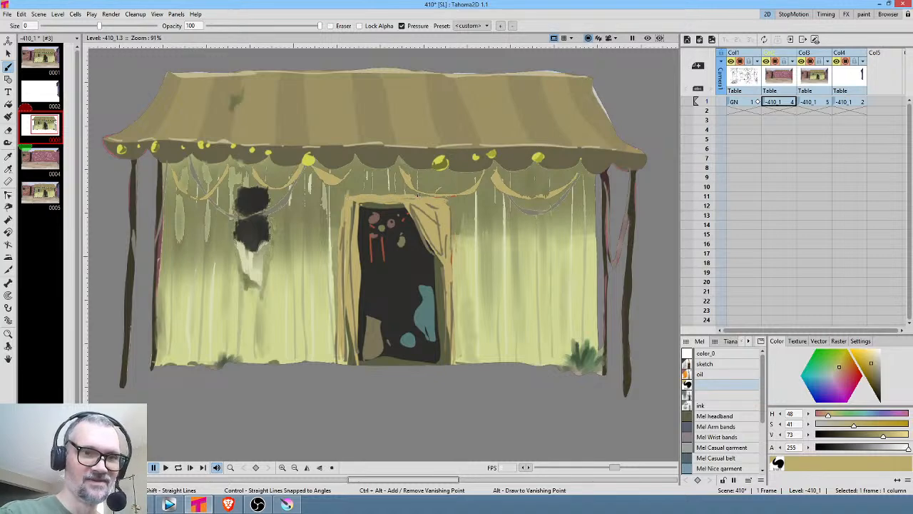
Darken the tan to saturation 31 and value 61, and paint shading strokes around the doorway's top and sides
click(874, 370)
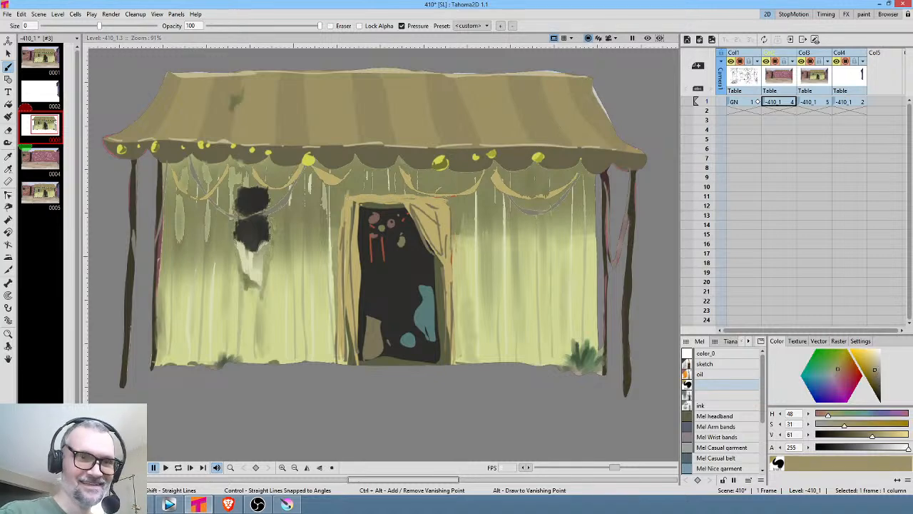
drag(355, 197, 455, 202)
drag(343, 195, 350, 259)
drag(442, 261, 447, 357)
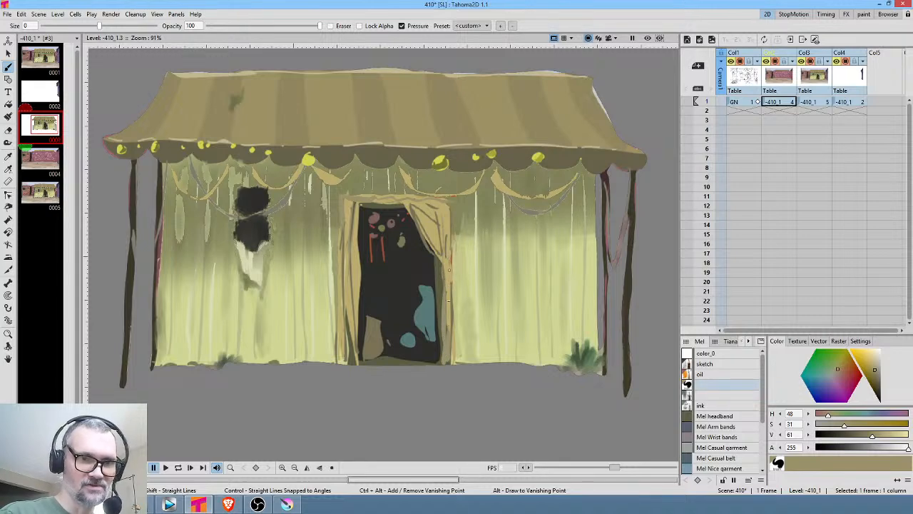
mouse_move(449, 272)
mouse_down()
mouse_move(448, 318)
mouse_move(450, 310)
mouse_up()
drag(450, 208, 453, 364)
mouse_move(455, 287)
mouse_down()
mouse_move(453, 220)
mouse_move(453, 268)
mouse_up()
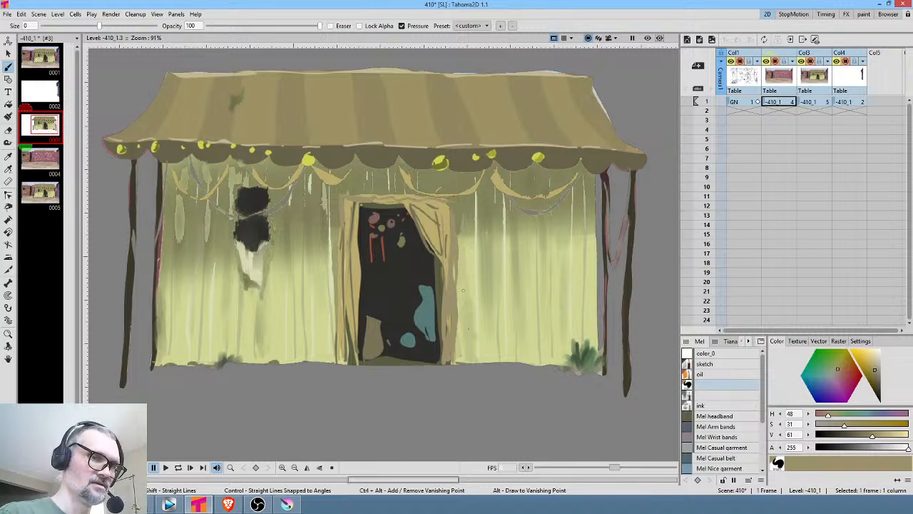
Sample the tent wall's dark olive and paint a shadow down the right doorway curtain's outer edge
key(r)
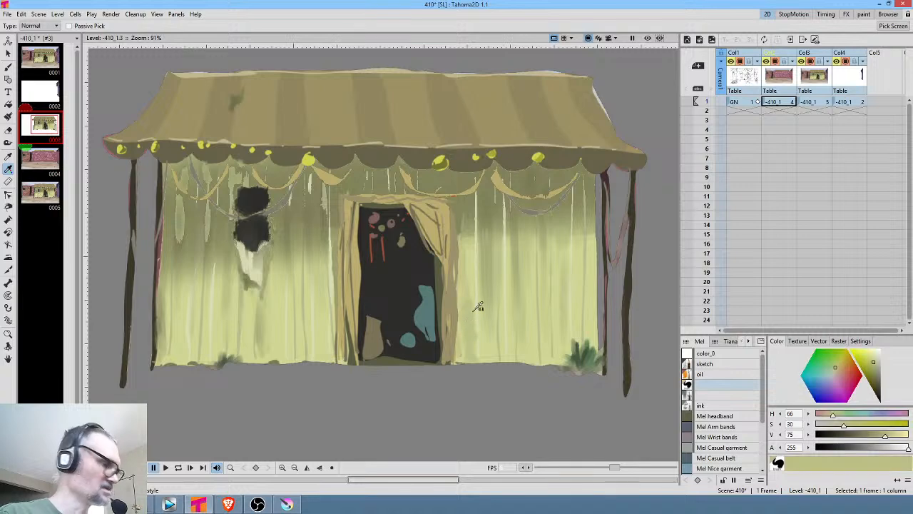
click(473, 315)
click(875, 366)
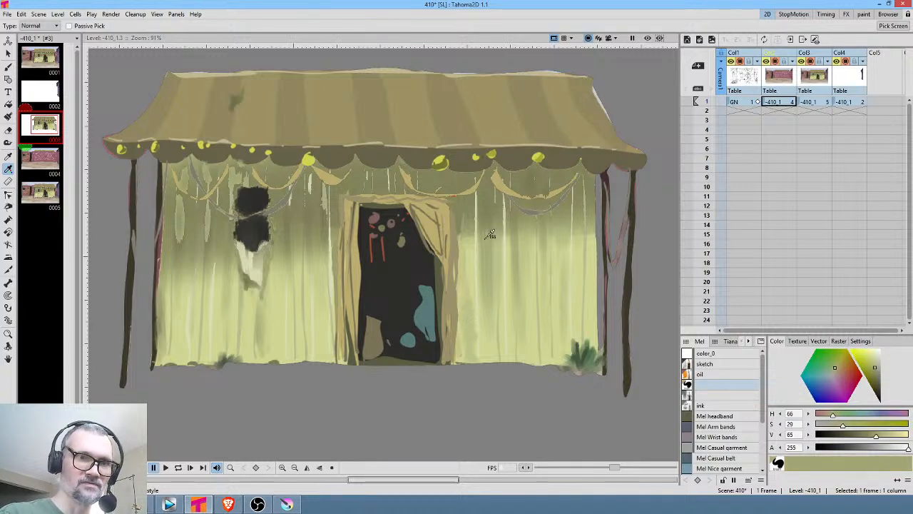
click(466, 216)
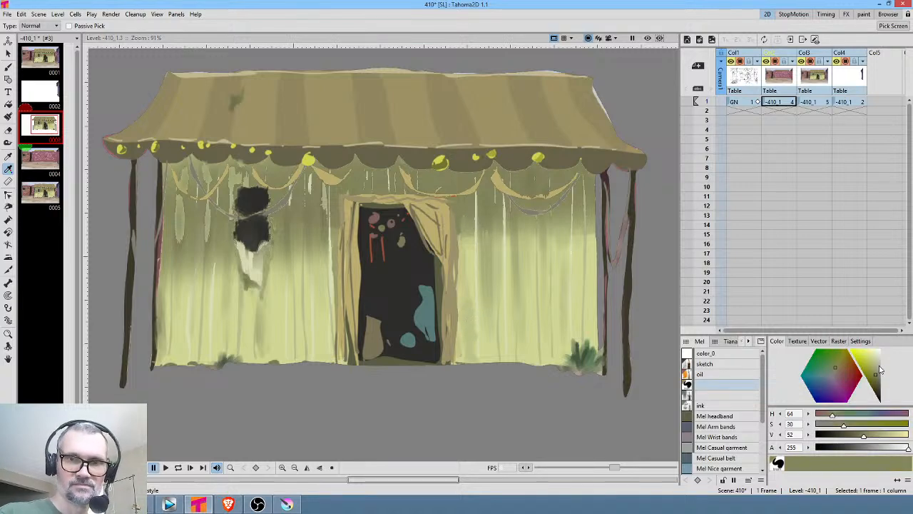
key(b)
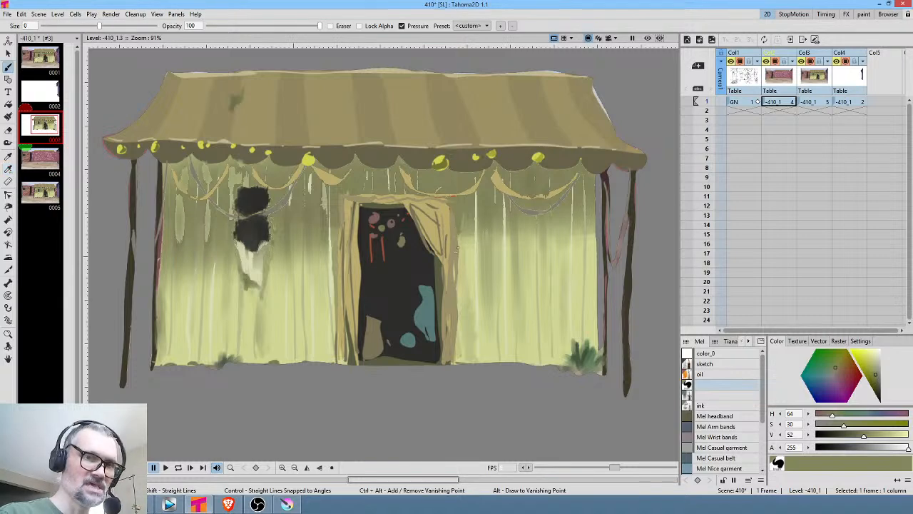
mouse_move(460, 227)
mouse_down()
mouse_move(457, 260)
mouse_move(456, 224)
mouse_move(454, 363)
mouse_up()
drag(457, 247, 456, 306)
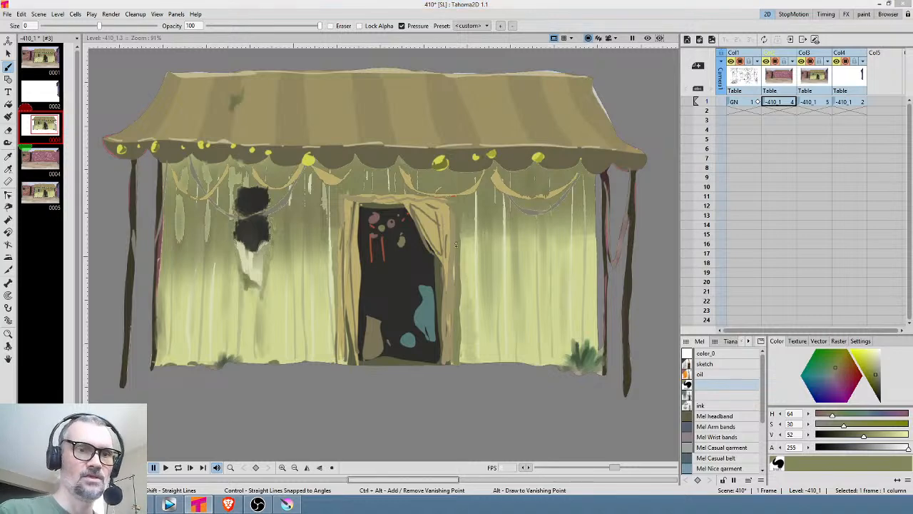
click(457, 283)
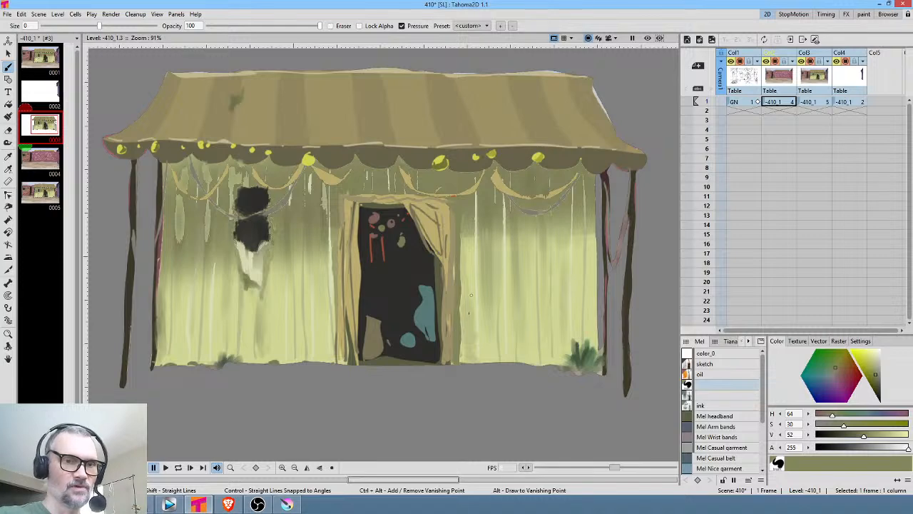
Sample the tent wall's light yellow-green and paint a light strip beside the shadow right of the doorway
key(r)
click(473, 321)
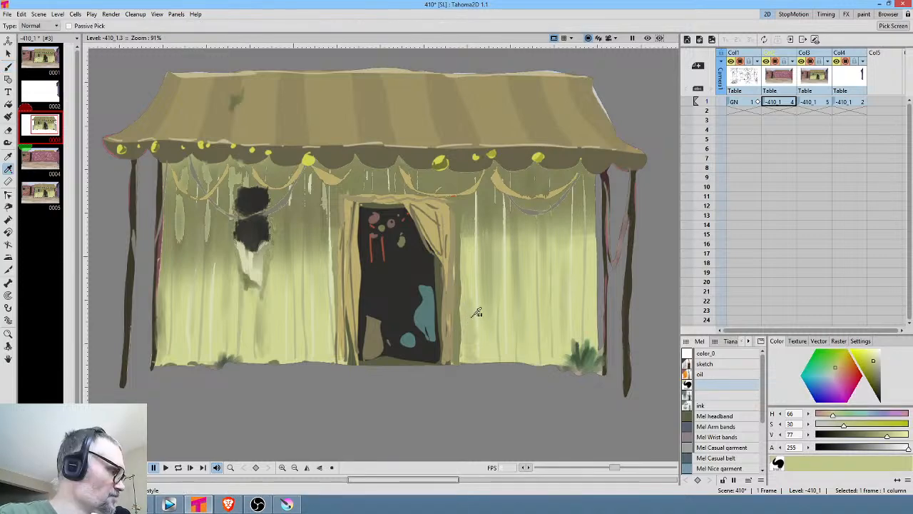
key(b)
drag(461, 223, 462, 314)
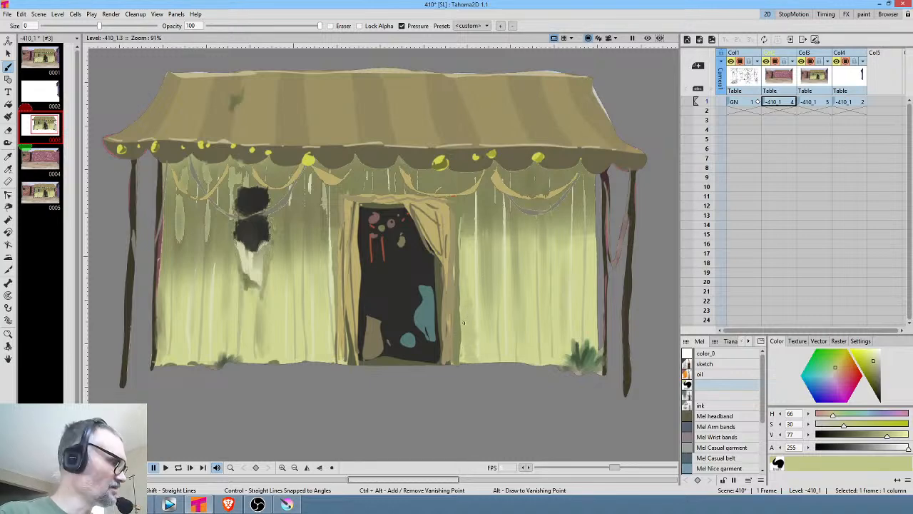
Darken a sampled wall green to saturation 40 and value 66, and paint vertical fold lines on both sides of the doorway
key(r)
click(467, 322)
key(b)
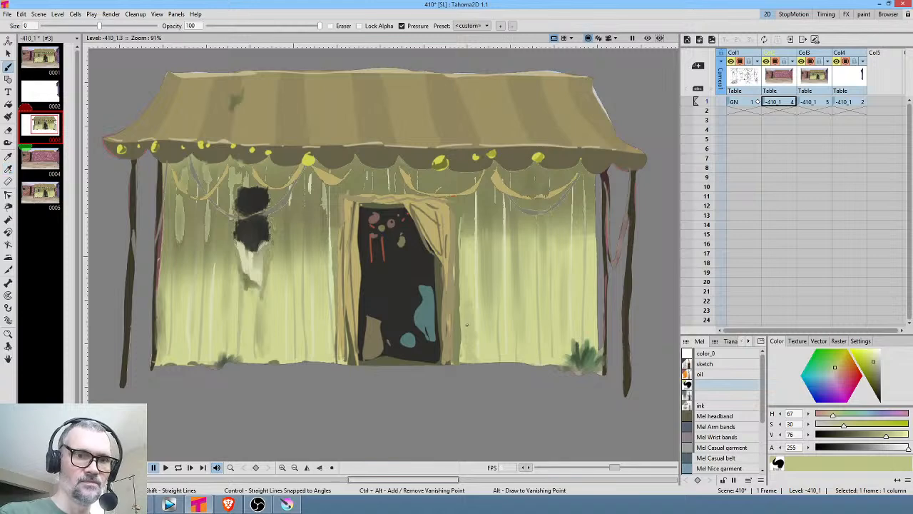
click(873, 367)
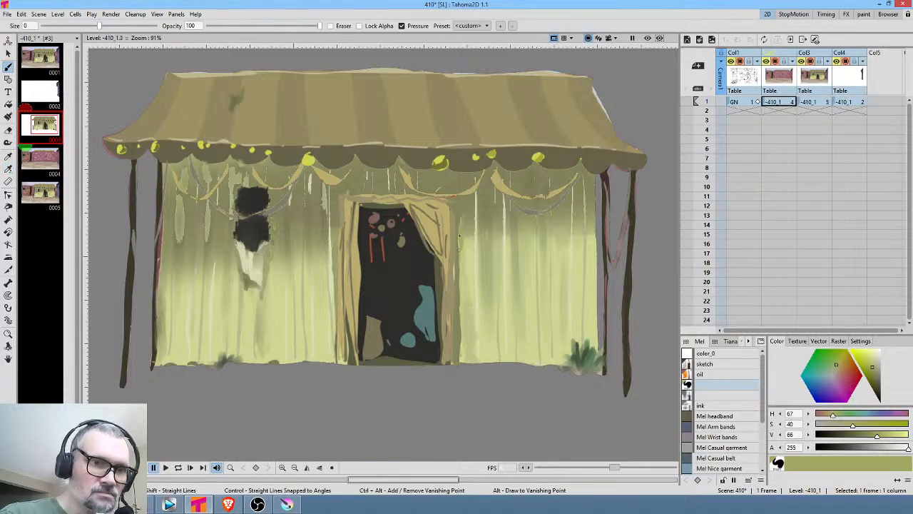
drag(460, 236, 461, 360)
drag(460, 242, 462, 293)
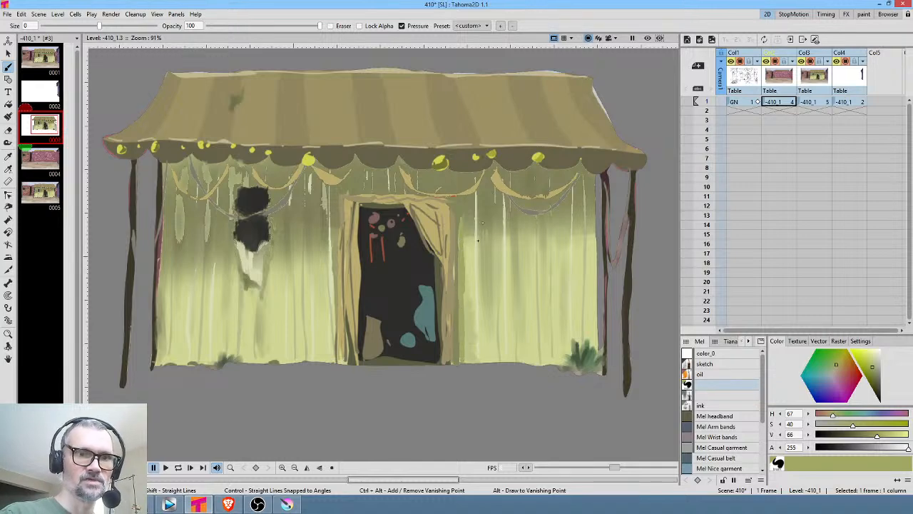
drag(484, 250, 490, 360)
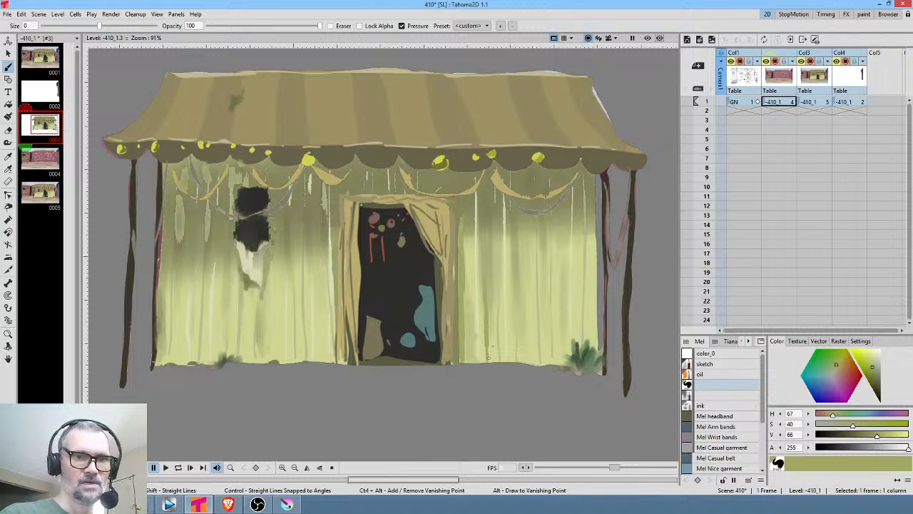
drag(333, 257, 333, 363)
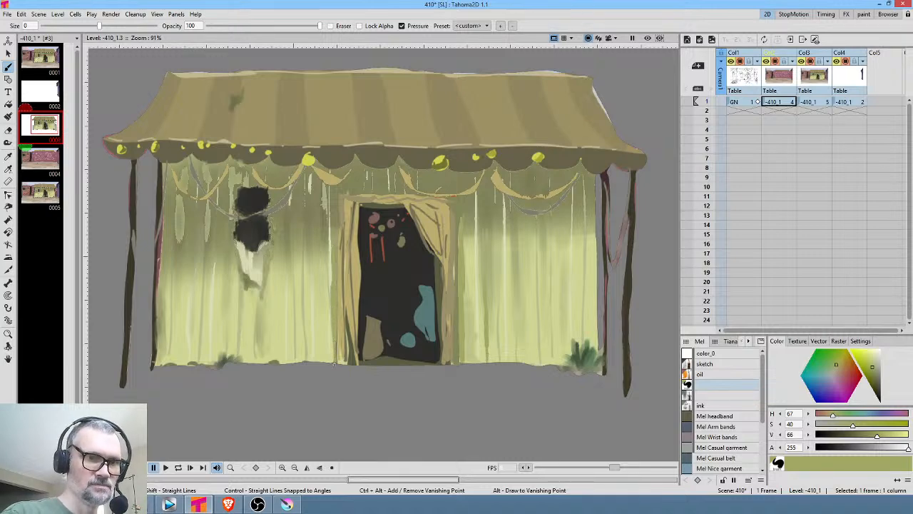
Sample the pale fold highlight left of the doorway and paint it further down the tent wall
key(r)
click(334, 261)
key(b)
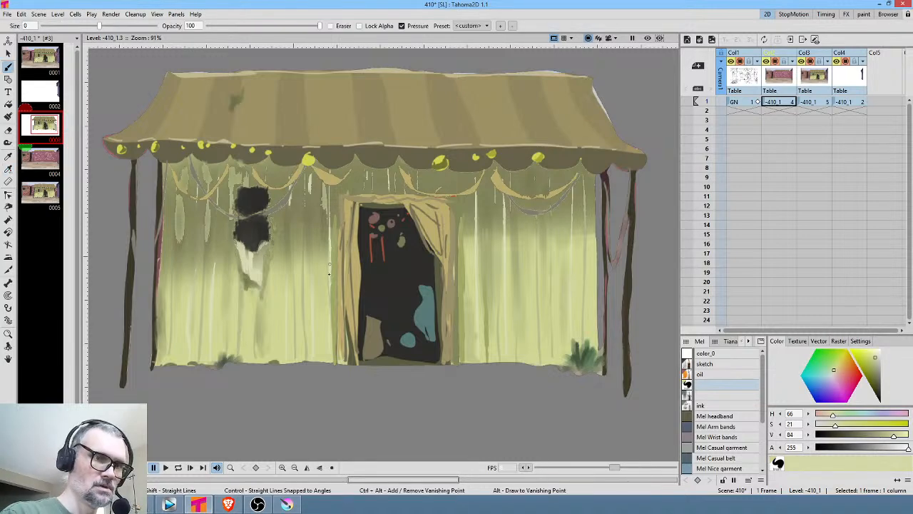
drag(329, 309, 334, 343)
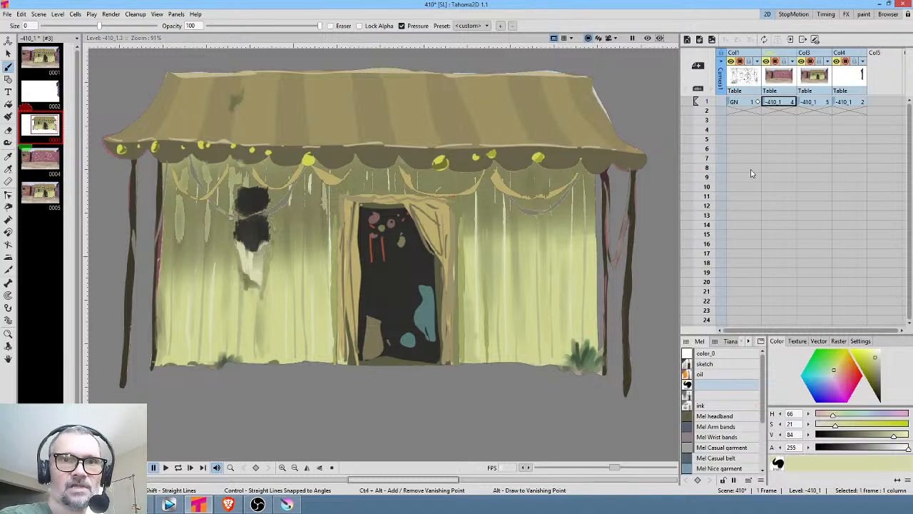
Return to the full scene at frame 1 of Col4 and view the whole background
click(853, 102)
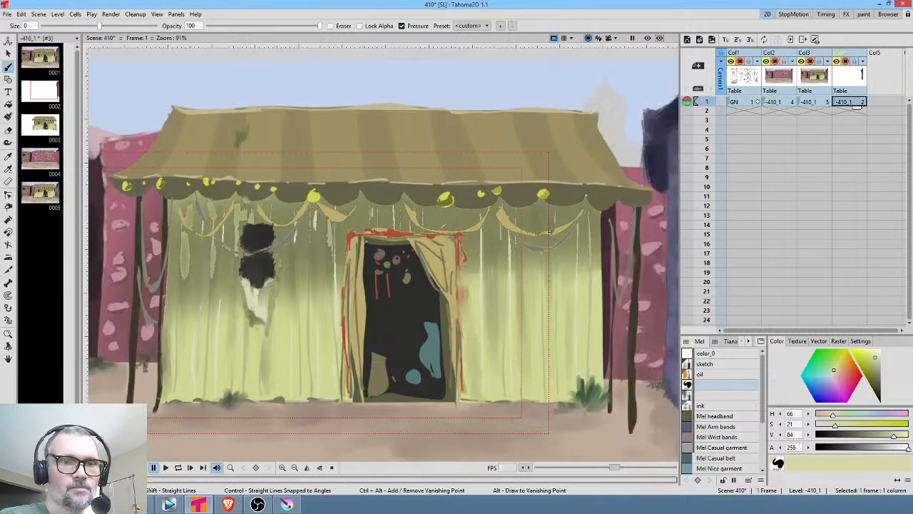
scroll(603, 222, down, 4)
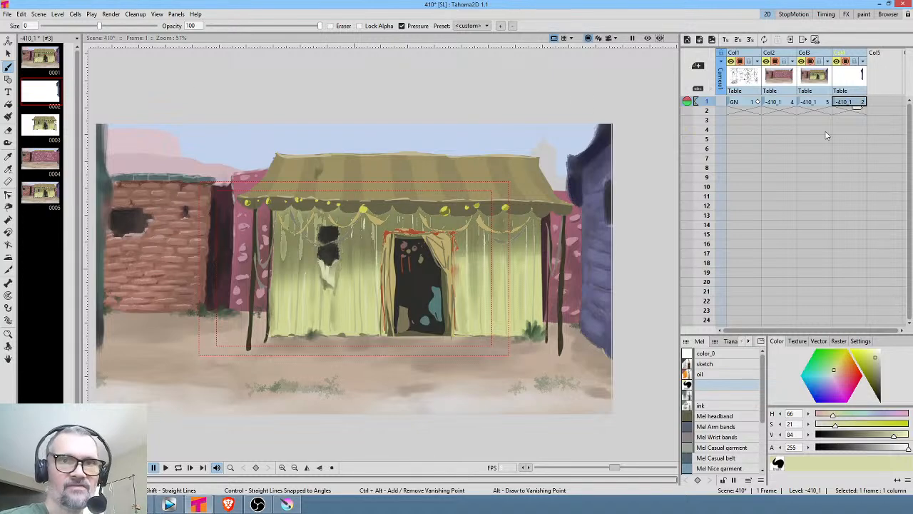
Open the Stage Schematic for the scene and move the Table node away from the column nodes
click(783, 75)
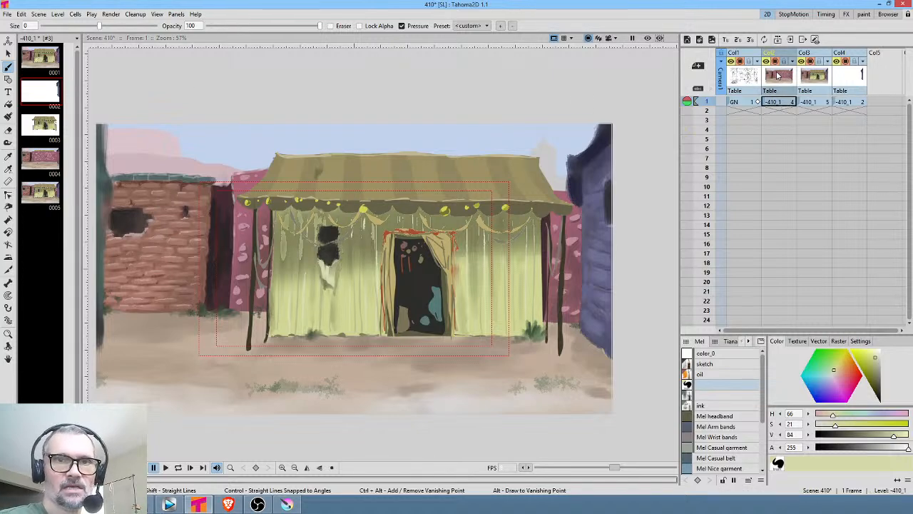
click(751, 79)
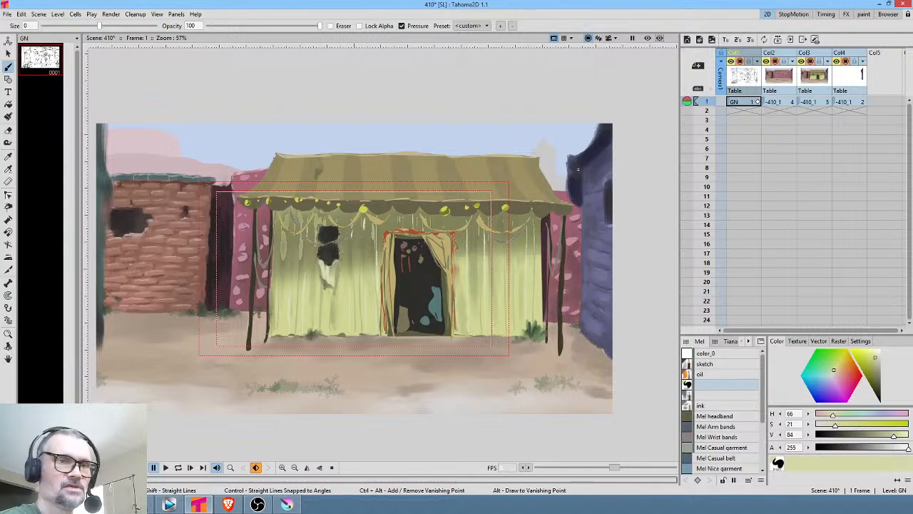
key(ctrl+f)
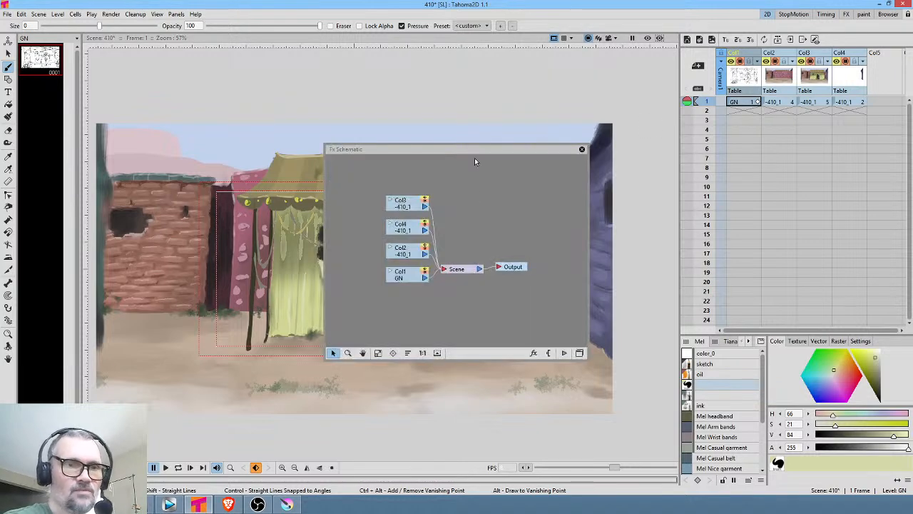
drag(473, 154, 410, 109)
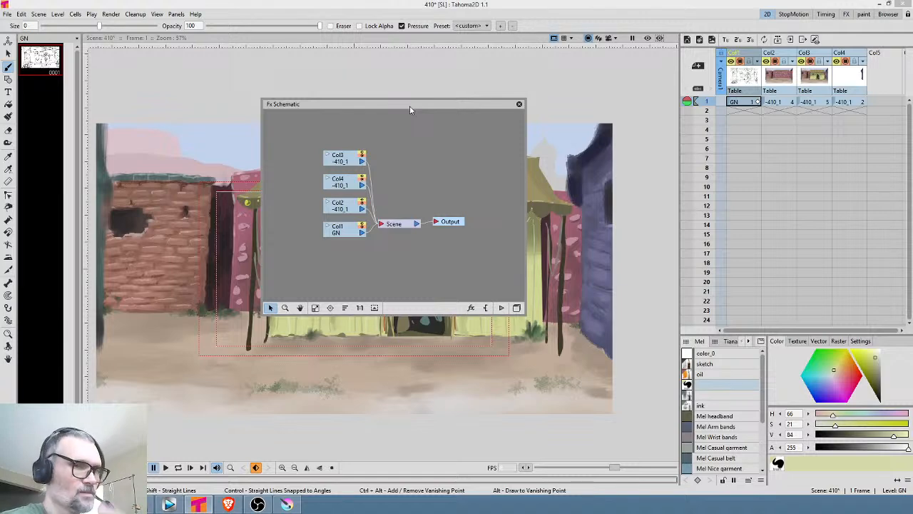
click(517, 312)
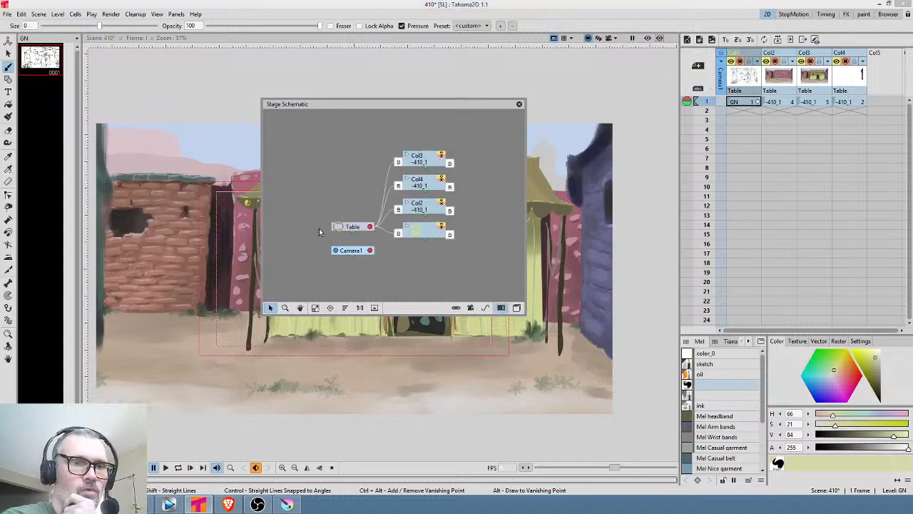
drag(352, 232, 303, 198)
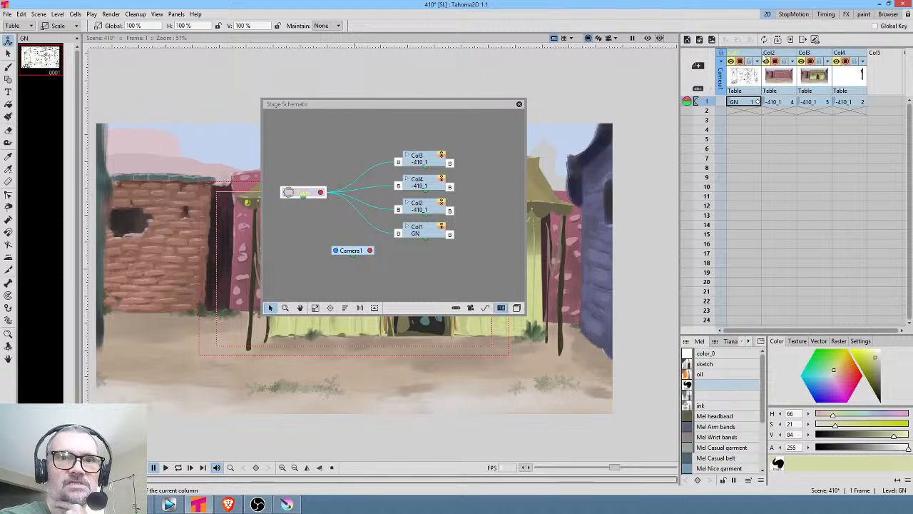
Compare the Col1 sketch and Col2 wall columns with their matching nodes in the Stage Schematic
click(747, 55)
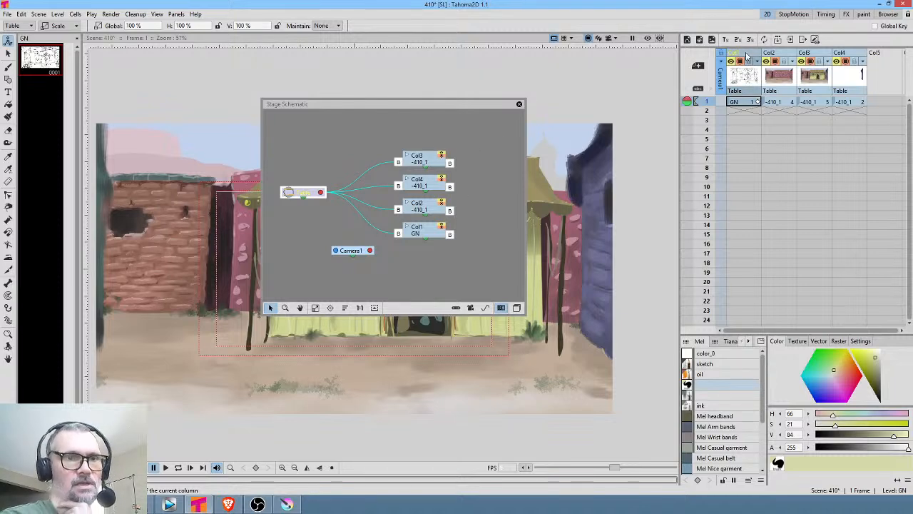
click(786, 55)
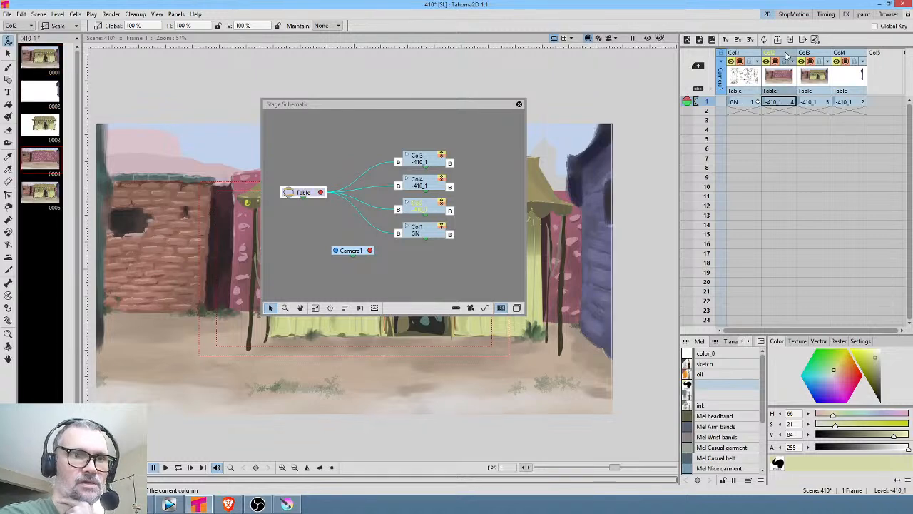
click(744, 59)
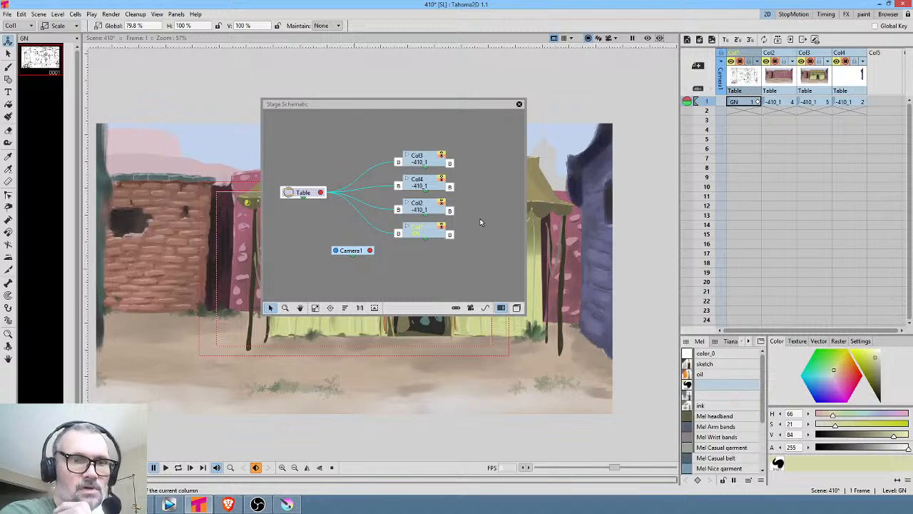
drag(433, 233, 430, 232)
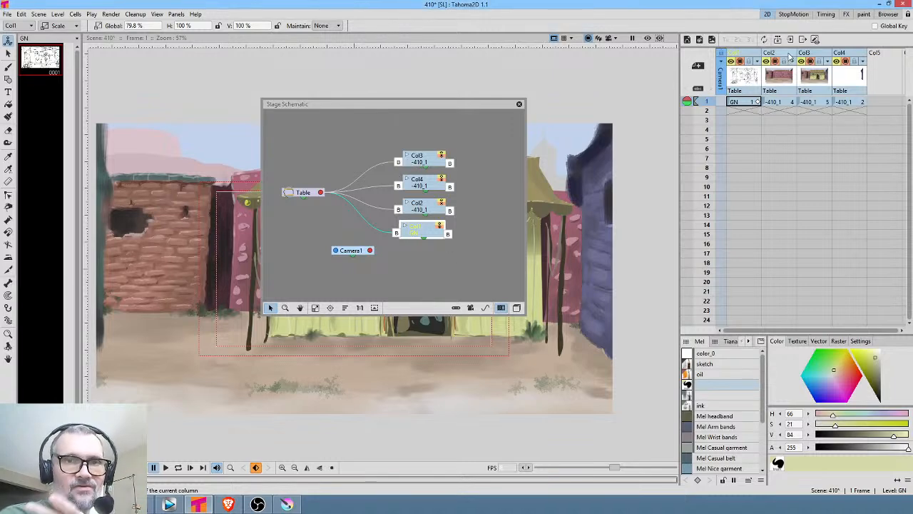
mouse_move(434, 232)
mouse_down()
mouse_move(438, 240)
mouse_move(436, 234)
mouse_up()
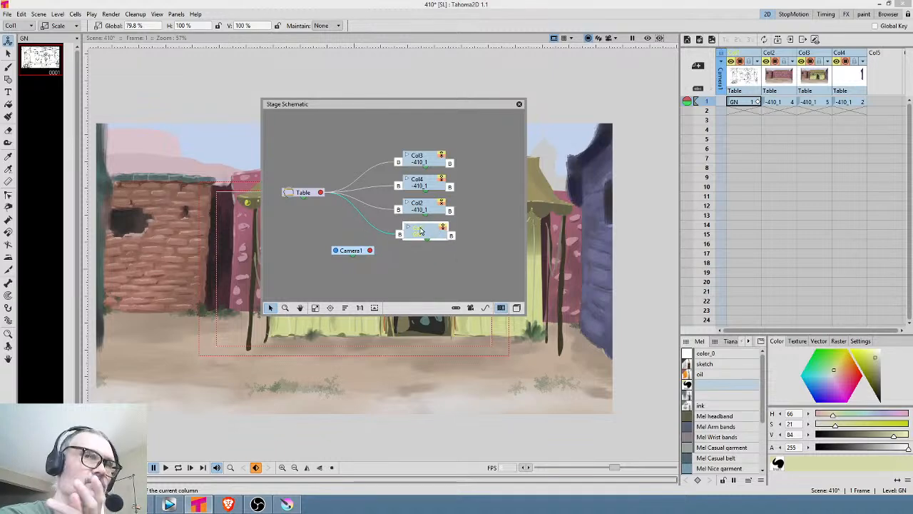
click(781, 78)
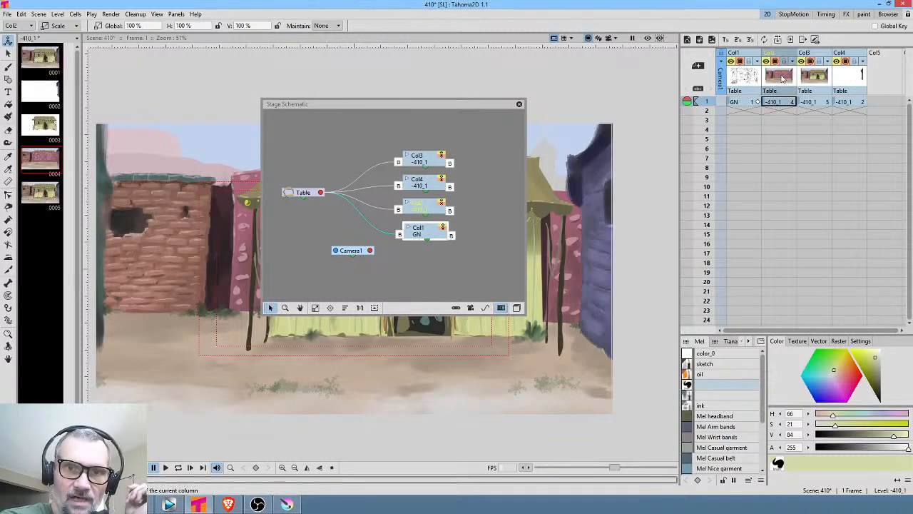
click(754, 80)
Parent Col2, Col4 and Col3 to the Col1 GN sketch node, arrange the nodes and close the schematic
drag(425, 238, 447, 237)
click(421, 183)
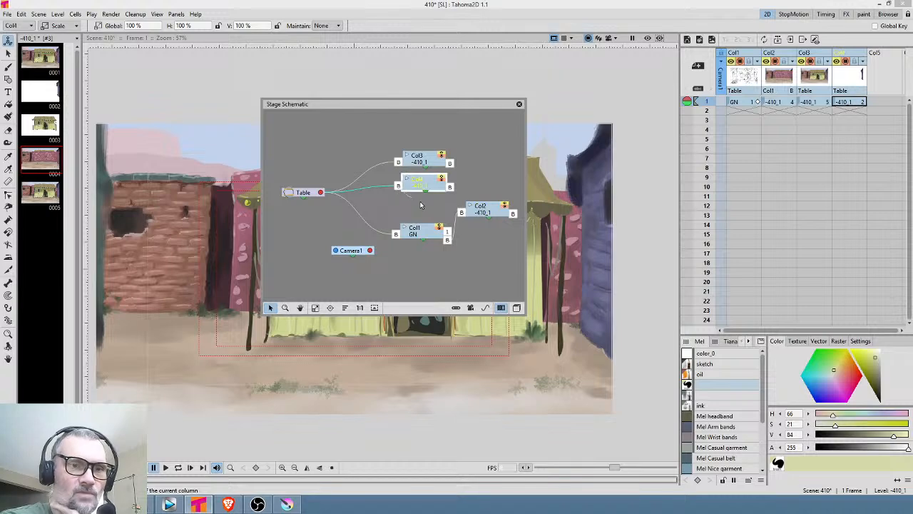
drag(421, 205, 448, 238)
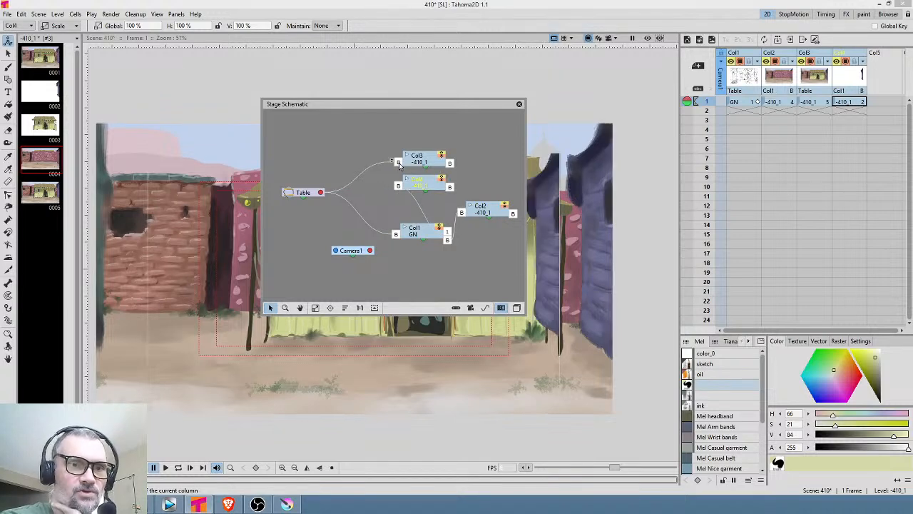
drag(400, 164, 465, 169)
click(411, 234)
drag(419, 185, 480, 185)
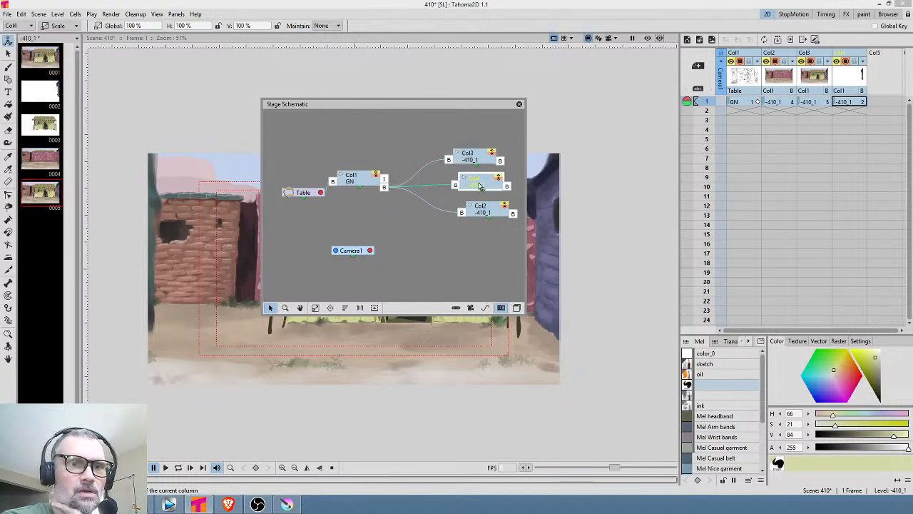
drag(357, 178, 387, 185)
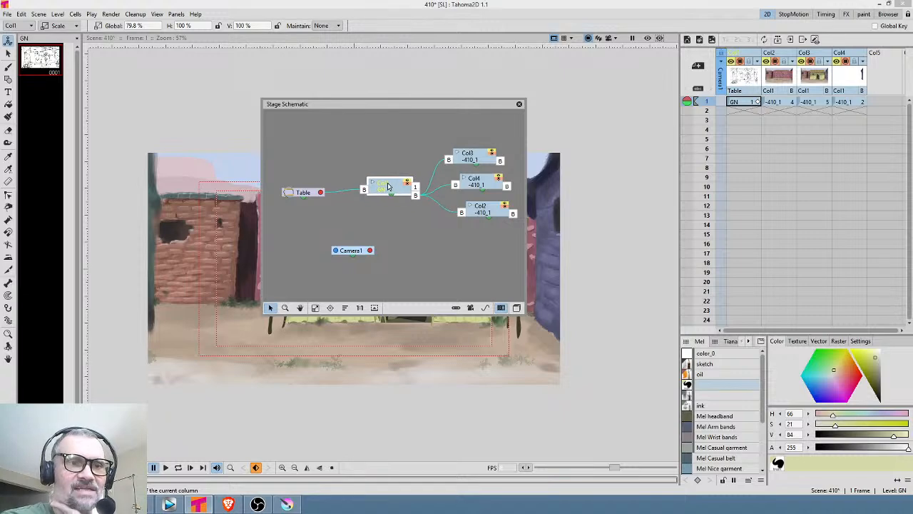
click(519, 105)
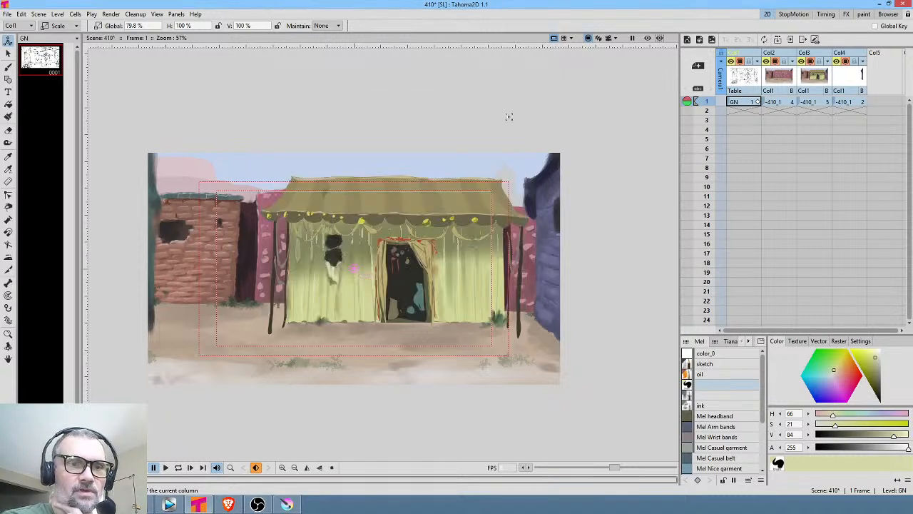
Try the GN sketch column in the last position and return it to the first position
click(745, 84)
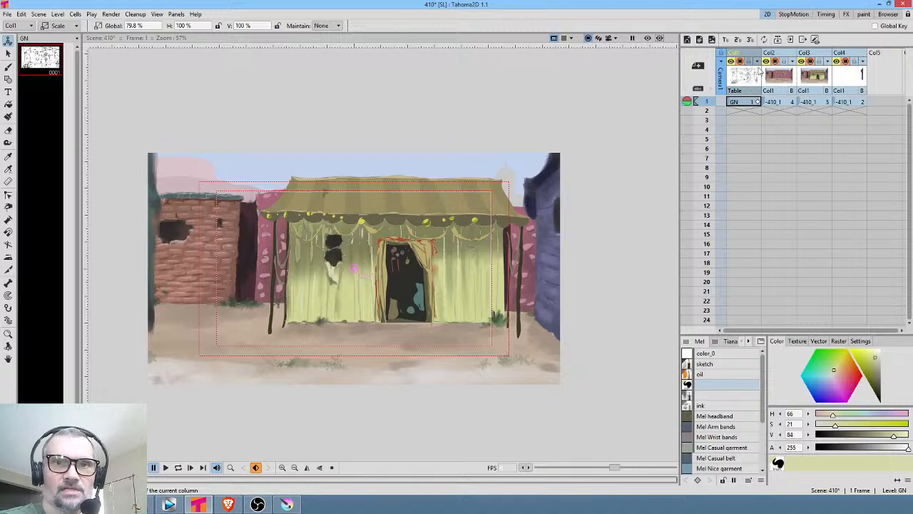
drag(745, 54, 849, 56)
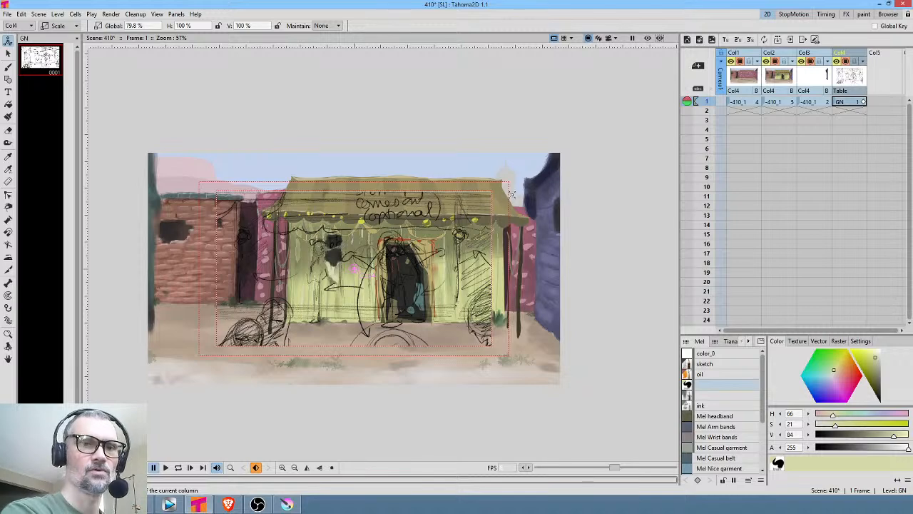
click(844, 102)
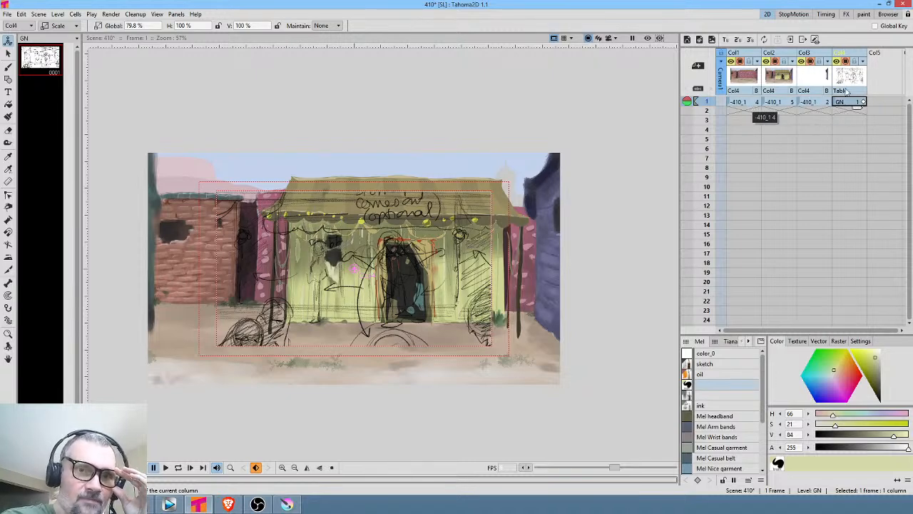
drag(851, 57, 725, 62)
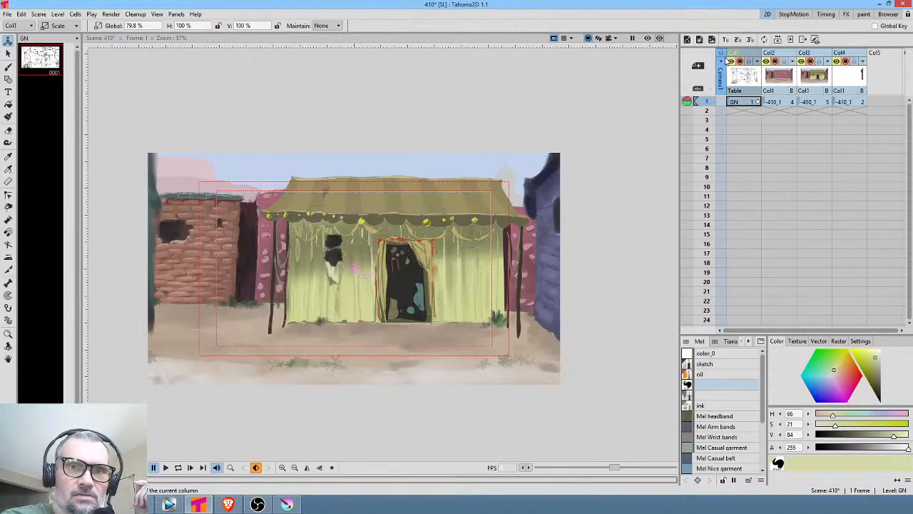
Move the GN sketch column after the three painted columns so it overlays the background
click(780, 74)
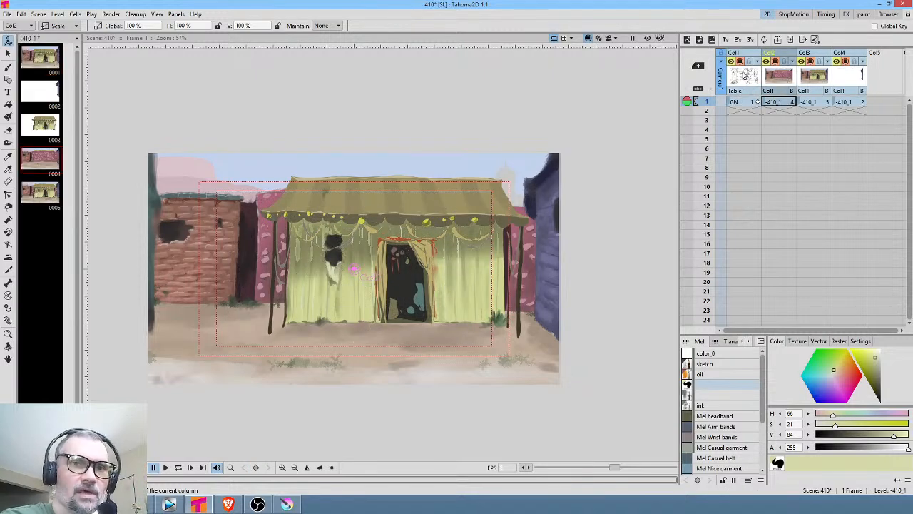
mouse_move(742, 55)
mouse_down()
mouse_move(884, 70)
mouse_move(848, 68)
mouse_up()
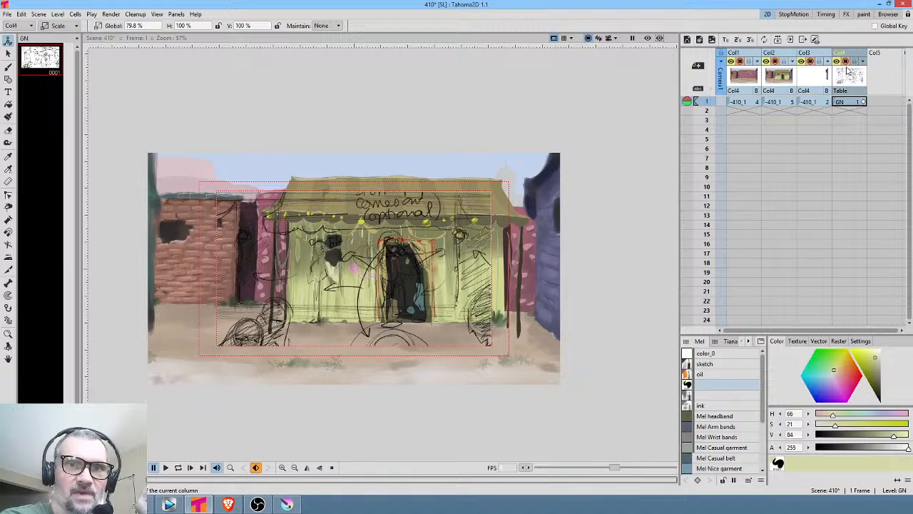
click(746, 75)
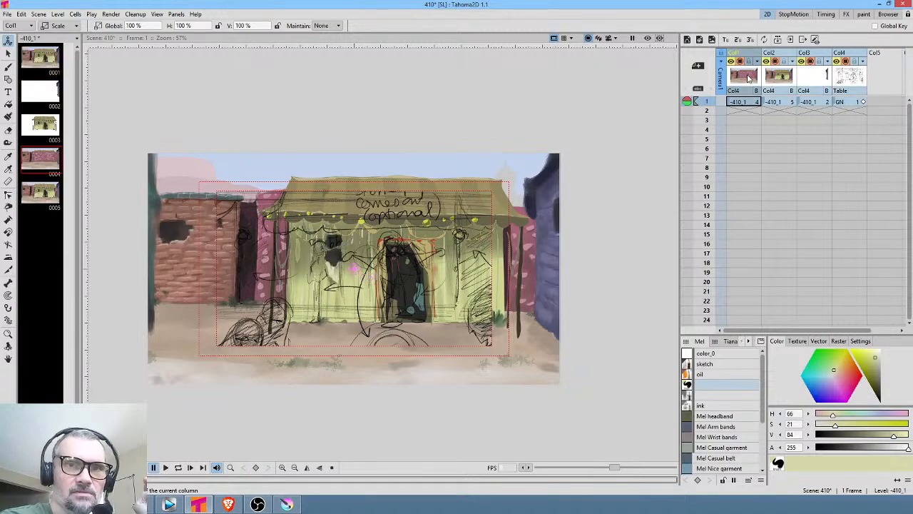
In the Stage Schematic, link the Col1 wall painting to Table instead of Col4 and place its node beneath Col4
key(F7)
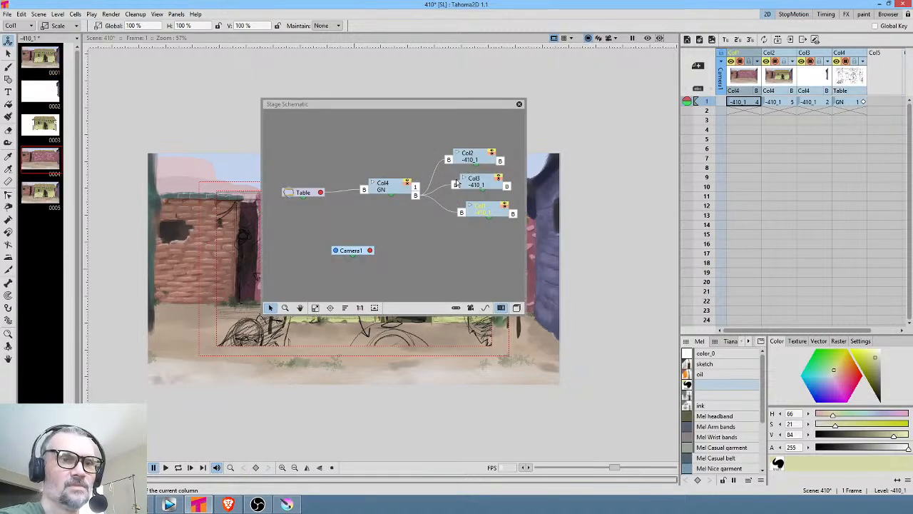
click(384, 184)
drag(384, 184, 381, 180)
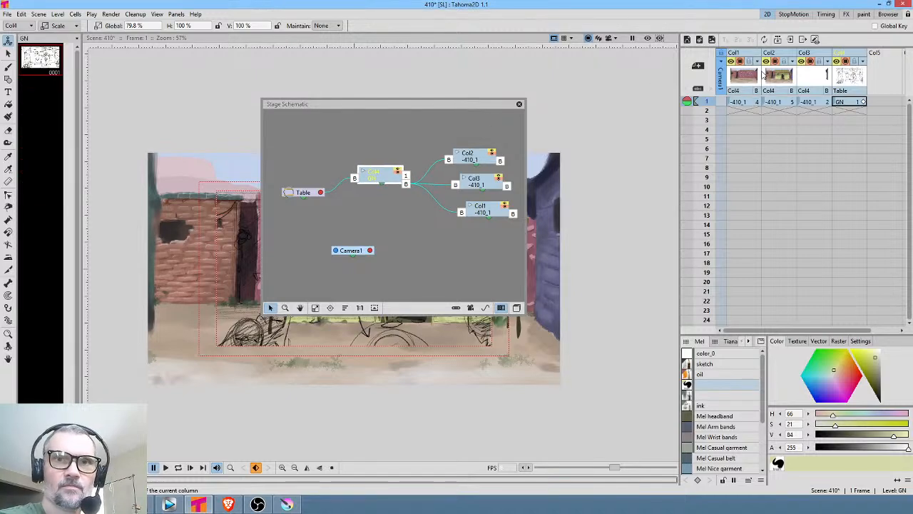
click(744, 54)
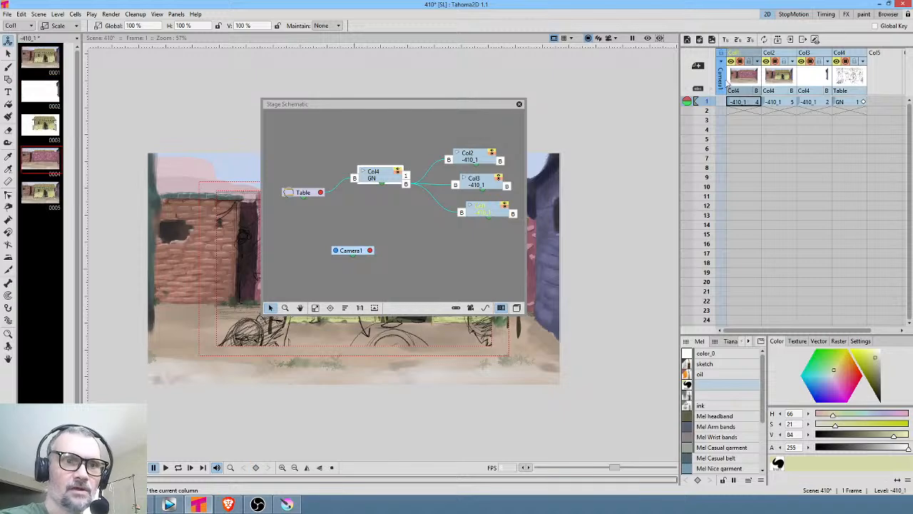
drag(462, 213, 323, 197)
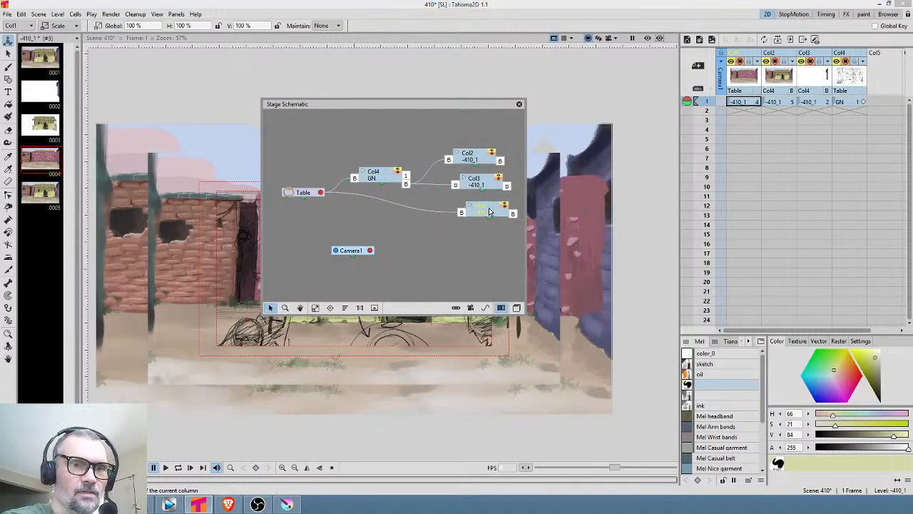
drag(487, 211, 375, 207)
Parent the Col3 and Col2 painting nodes to Col1, space them apart and close the schematic
click(455, 187)
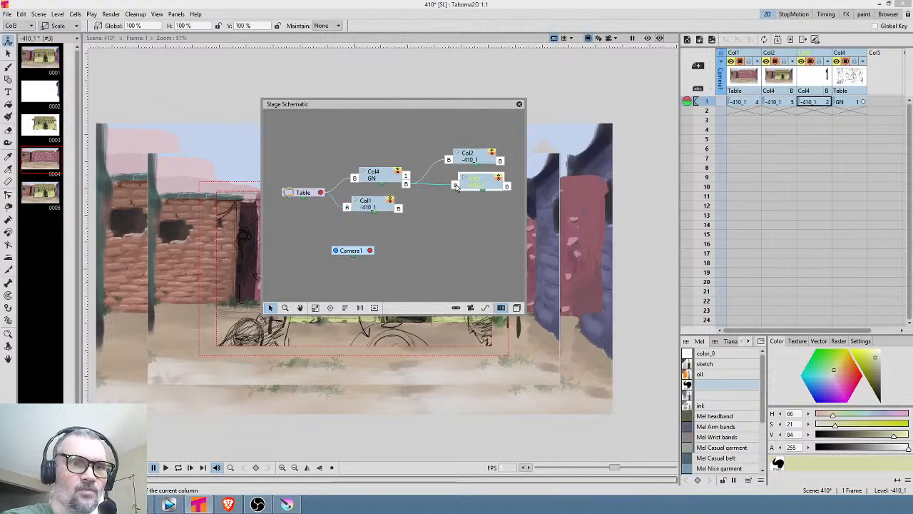
drag(433, 193, 400, 212)
drag(448, 161, 399, 212)
drag(480, 155, 475, 194)
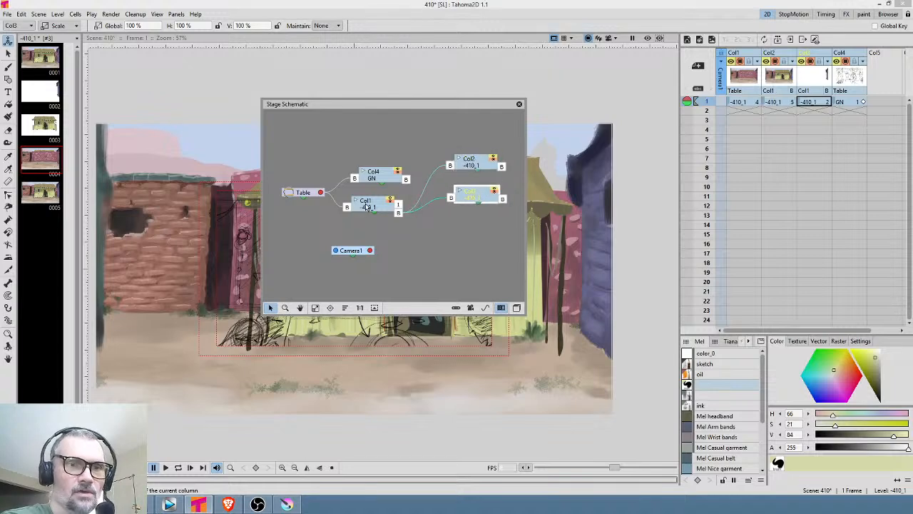
click(368, 206)
click(519, 105)
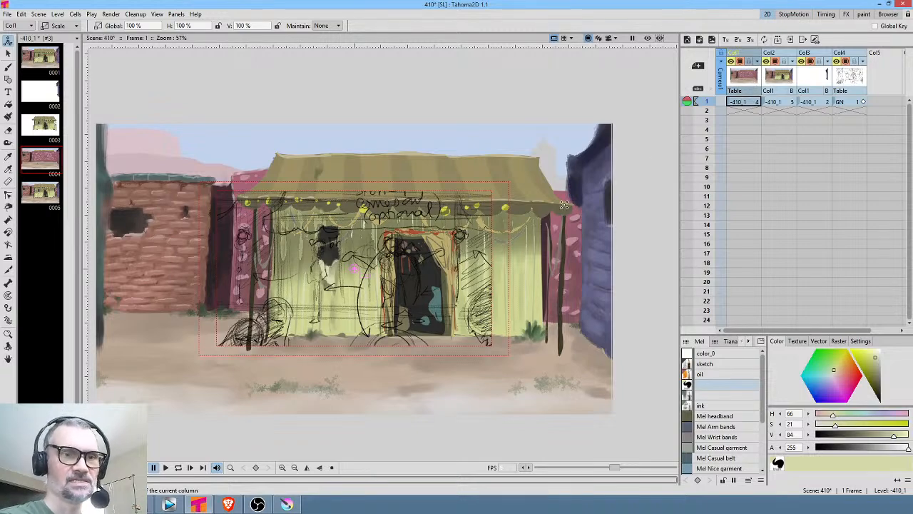
Scale Col1 with its linked painted layers to 68.44% globally to fit the background to the sketch
click(743, 104)
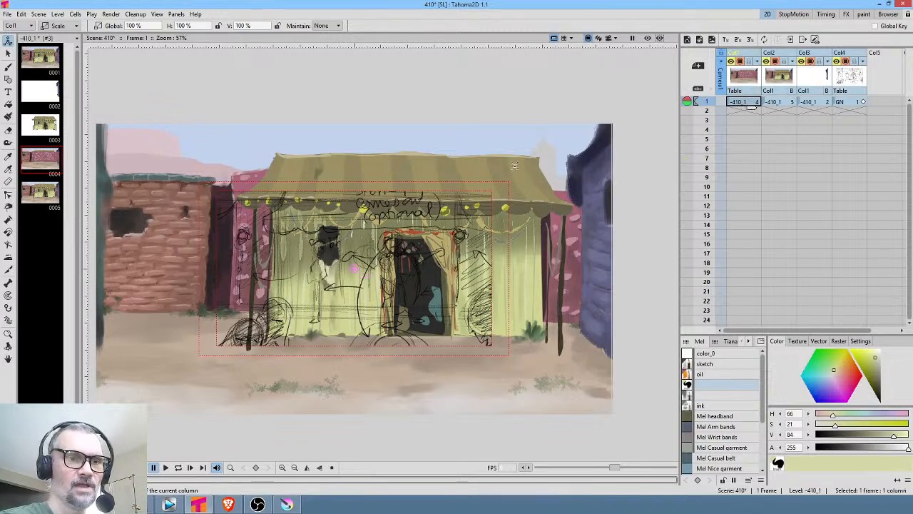
drag(513, 167, 479, 220)
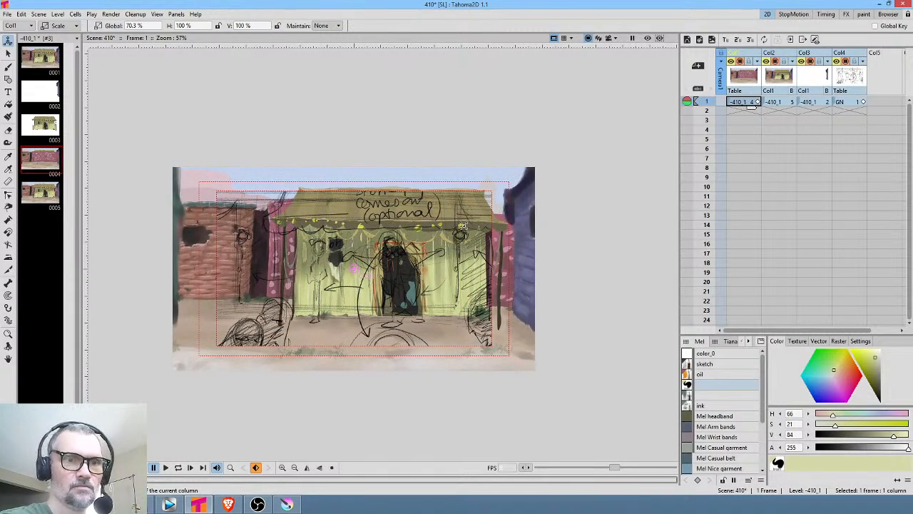
mouse_move(466, 224)
mouse_down()
mouse_move(449, 235)
mouse_move(462, 232)
mouse_up()
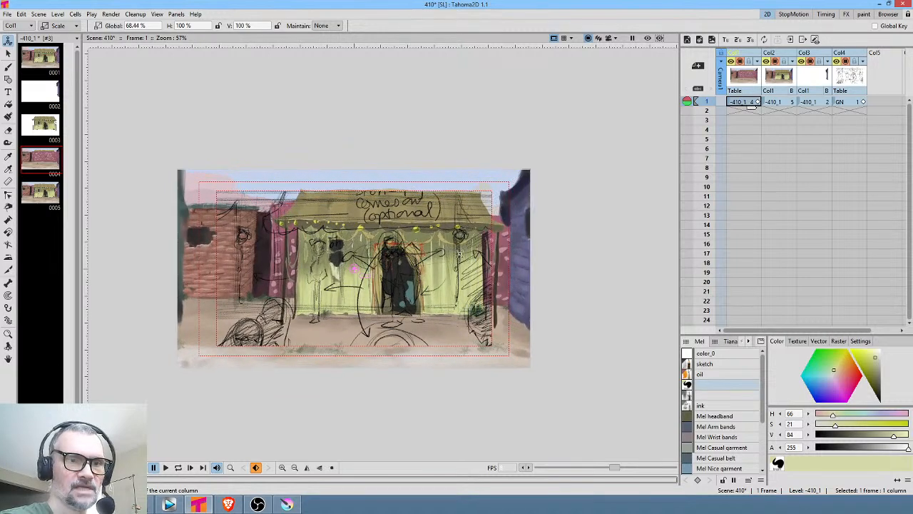
click(841, 91)
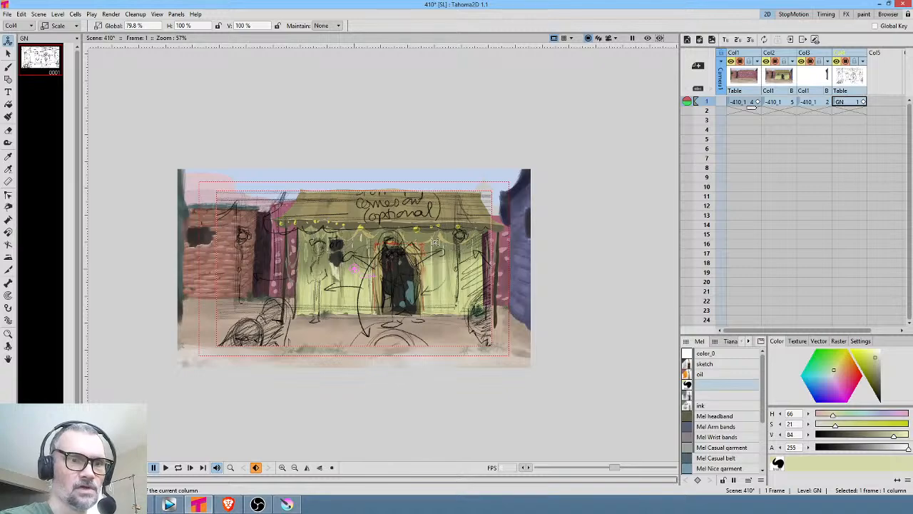
Scale the GN sketch in Col4 to 66.49% globally and shift it horizontally to X 71.81 px over the shop doorway
mouse_move(435, 243)
mouse_down()
mouse_move(463, 241)
mouse_move(416, 268)
mouse_up()
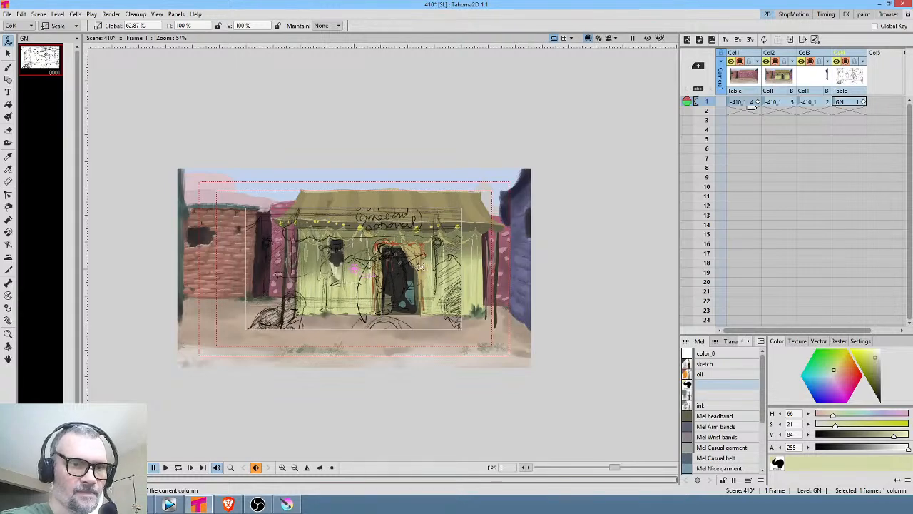
drag(421, 266, 419, 261)
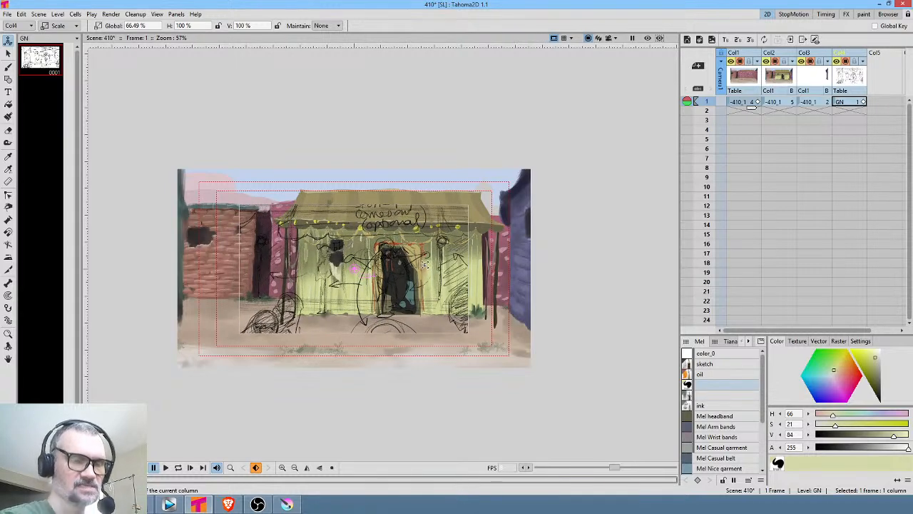
scroll(419, 262, up, 3)
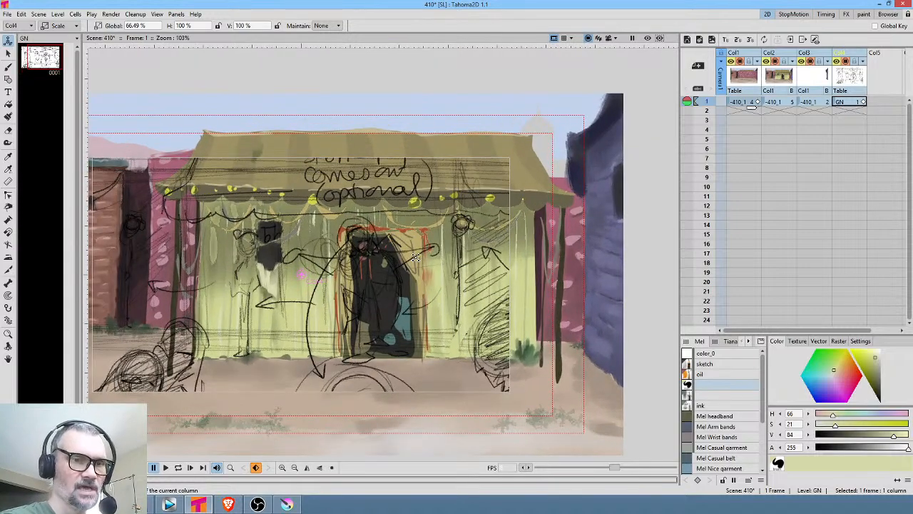
click(57, 25)
click(55, 33)
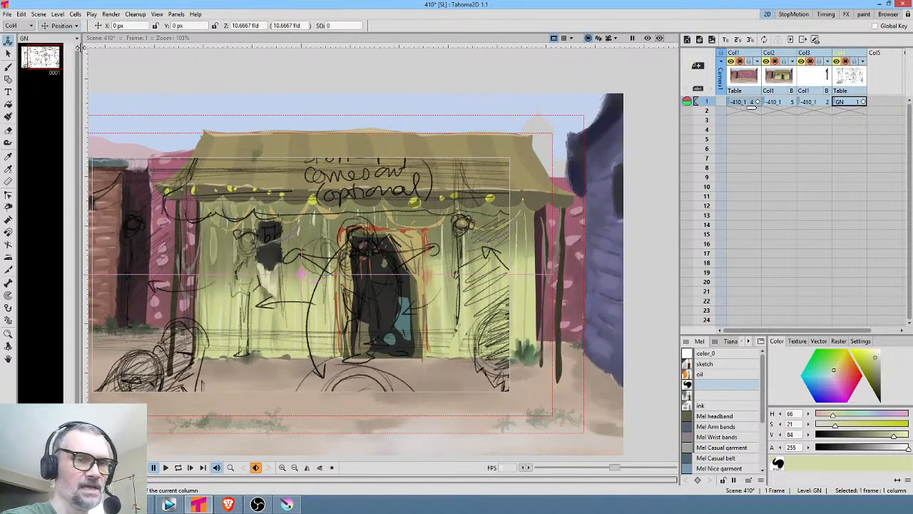
mouse_move(371, 262)
mouse_down()
mouse_move(398, 271)
mouse_move(410, 259)
mouse_up()
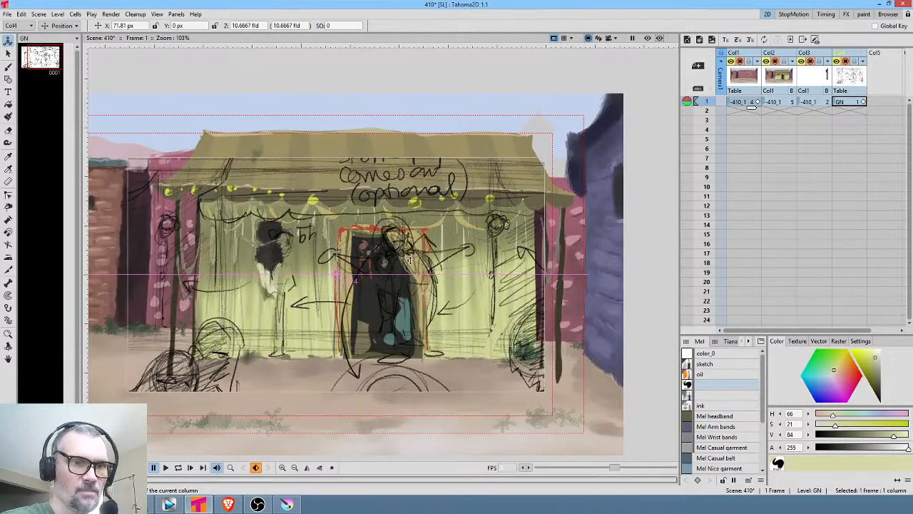
Rescale the GN sketch to 81.69% globally and reposition it at X 97.04 px, Y -2.91 px over the painted shop
click(70, 26)
click(58, 61)
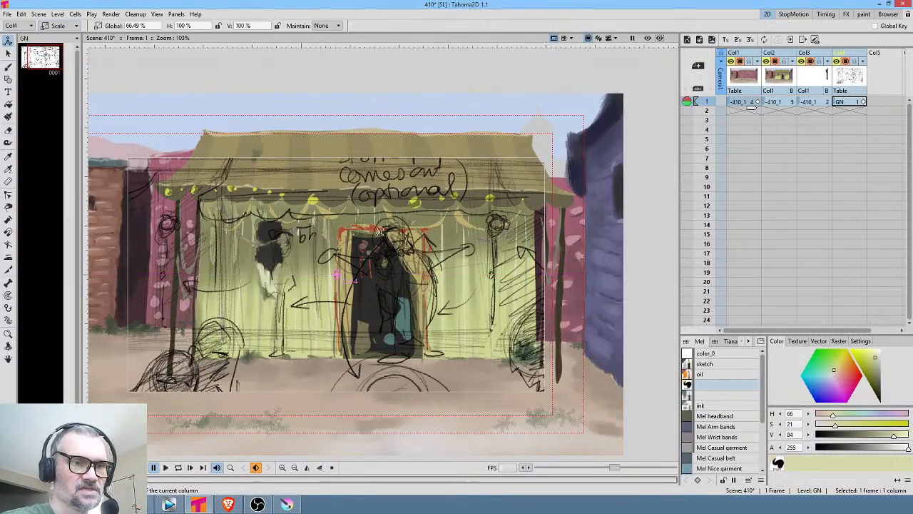
mouse_move(379, 231)
mouse_down()
mouse_move(365, 225)
mouse_move(390, 224)
mouse_up()
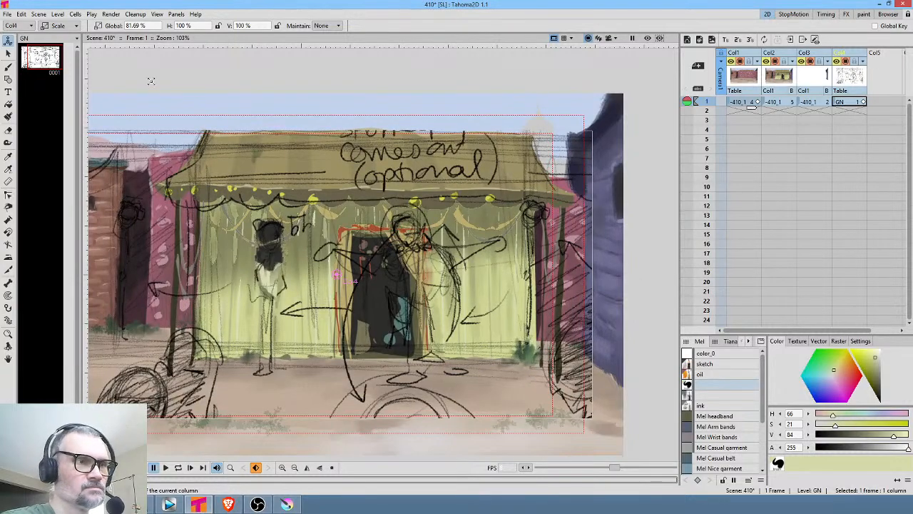
click(57, 25)
click(51, 37)
drag(321, 232, 331, 233)
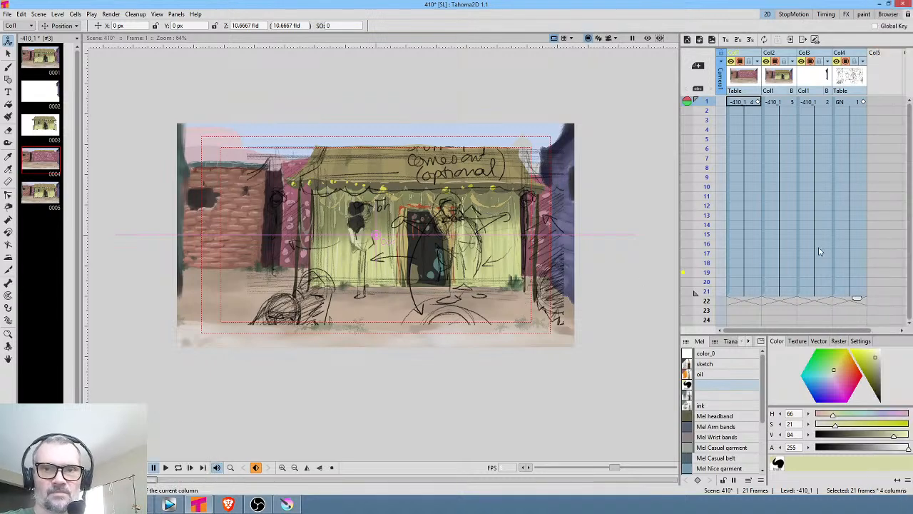
Extend the exposure of all four columns to frame 80 and play the scene in a loop
scroll(803, 239, down, 5)
scroll(804, 235, up, 2)
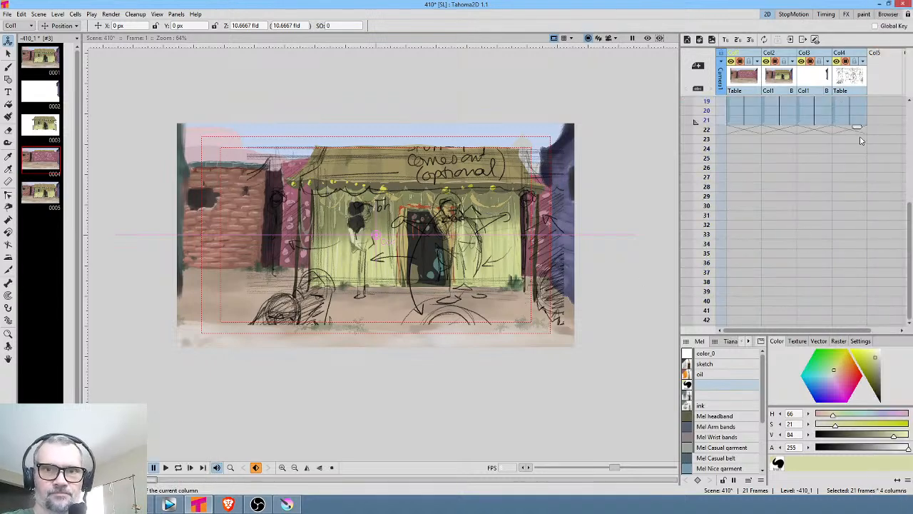
drag(858, 129, 849, 278)
scroll(843, 275, down, 3)
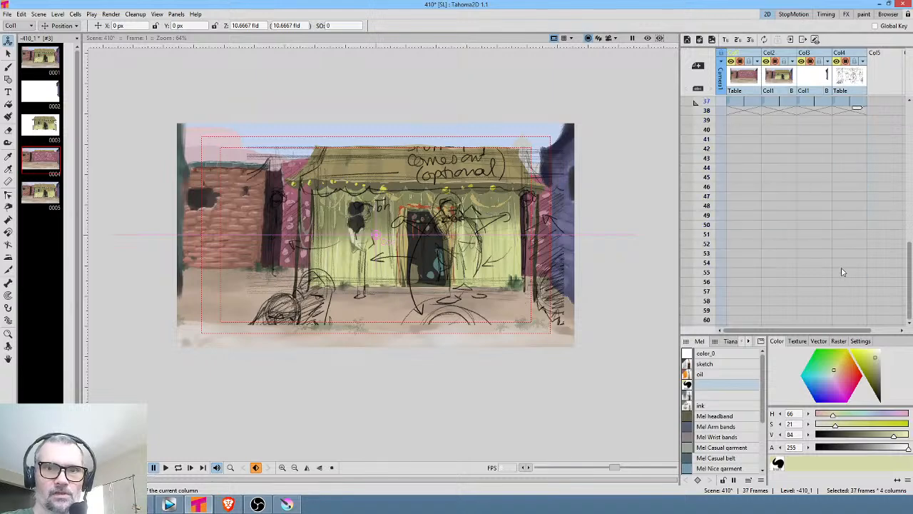
drag(859, 111, 831, 291)
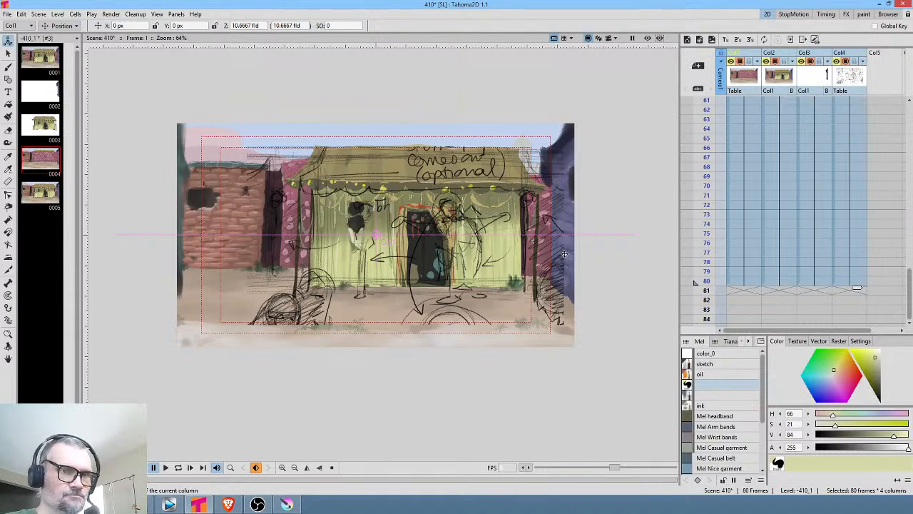
key(l)
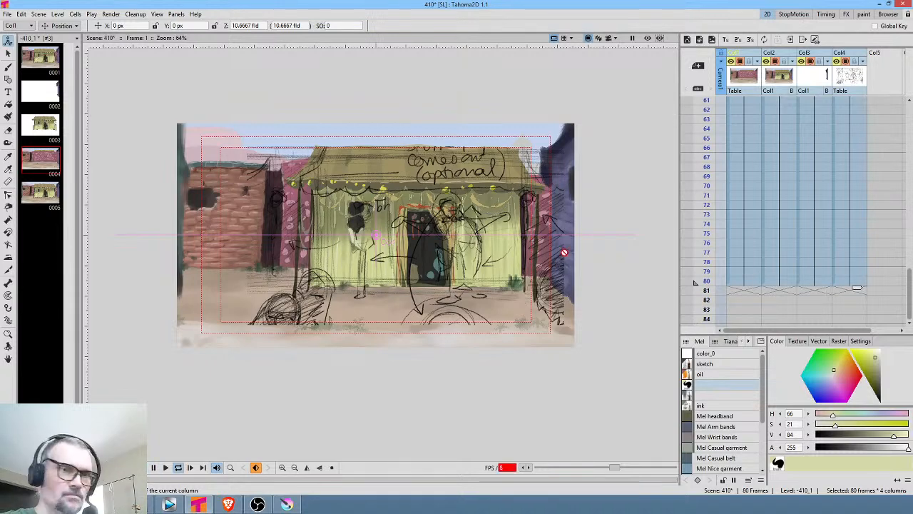
key(l)
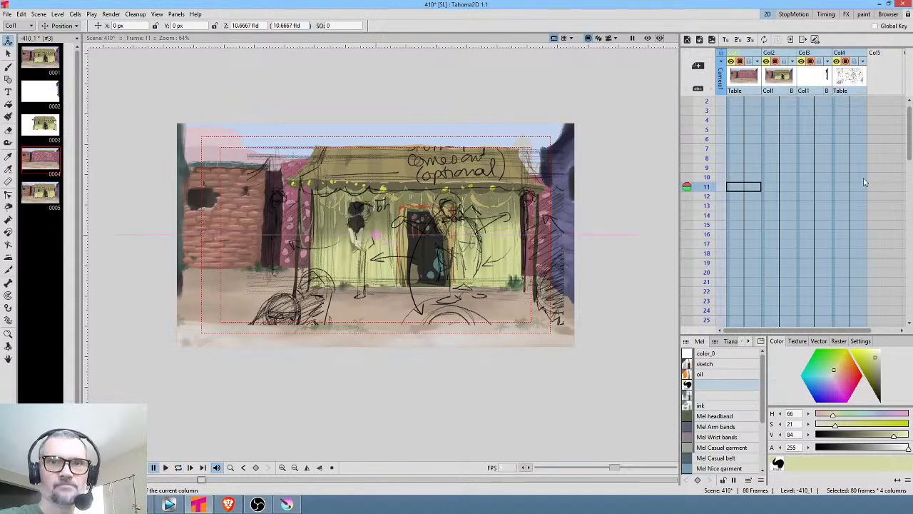
Delete the GN sketch column and save the scene
click(847, 76)
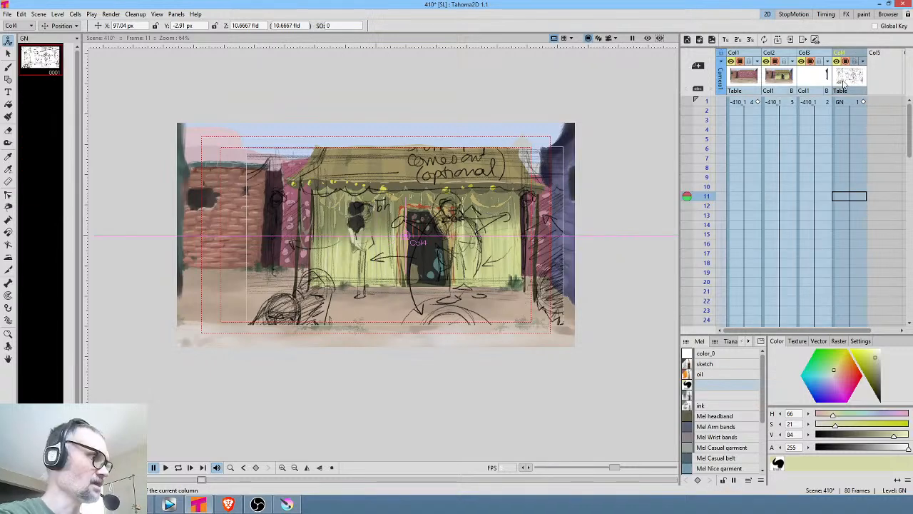
key(Delete)
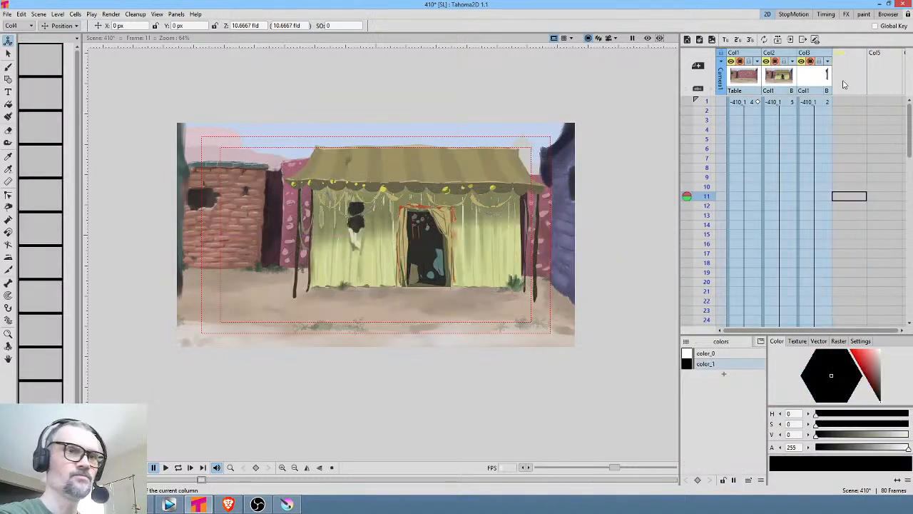
click(6, 14)
click(11, 48)
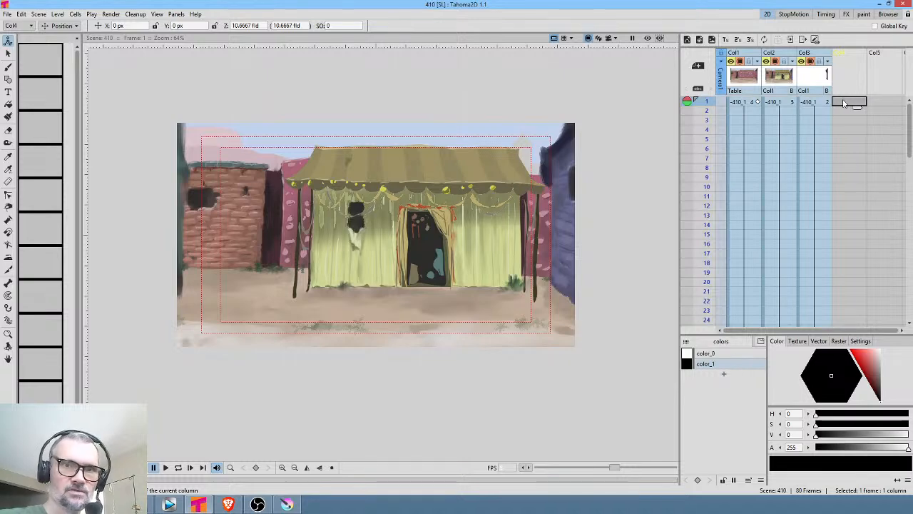
Start a new brush drawing at frame 1 of Col4 and add a red palette style, color_2, using a raster pencil brush
key(b)
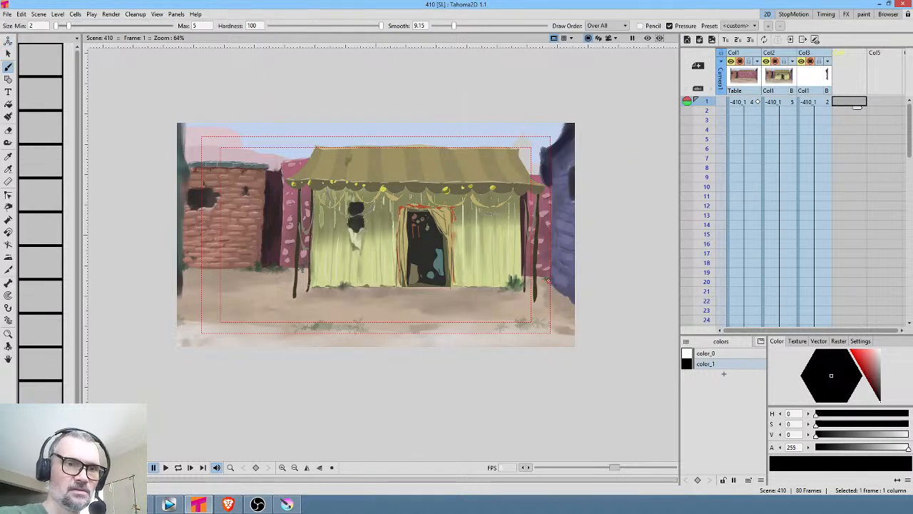
click(548, 281)
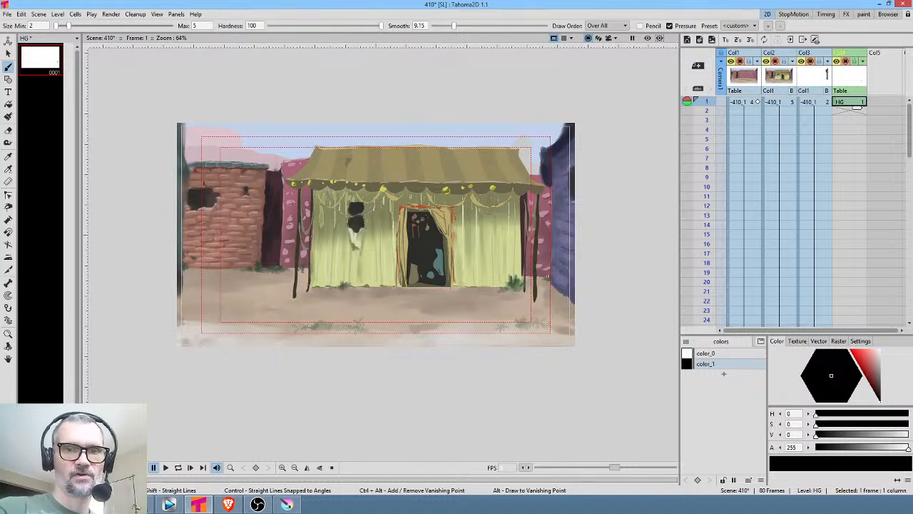
click(724, 376)
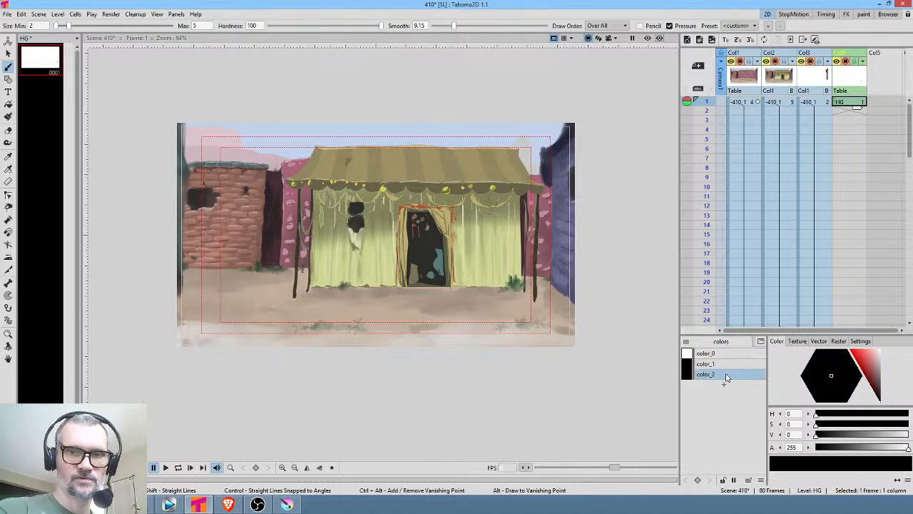
click(872, 372)
click(838, 341)
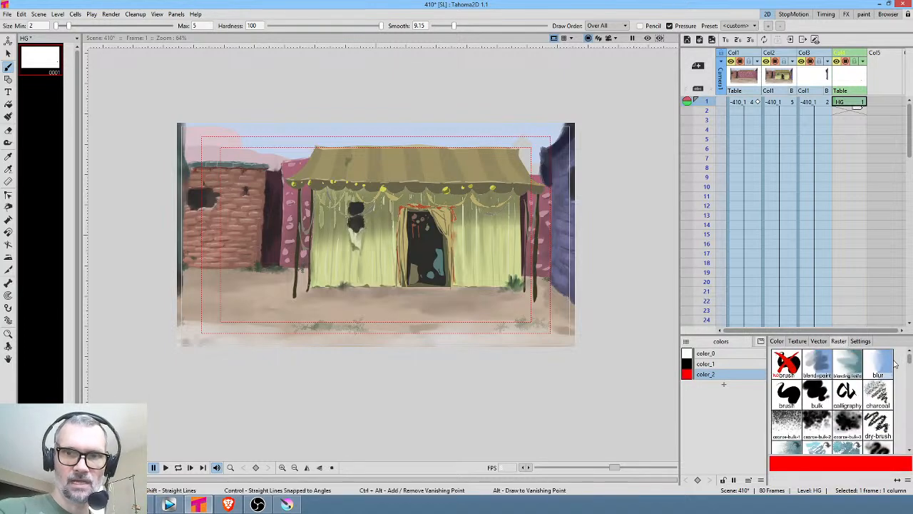
drag(908, 359, 908, 371)
click(854, 371)
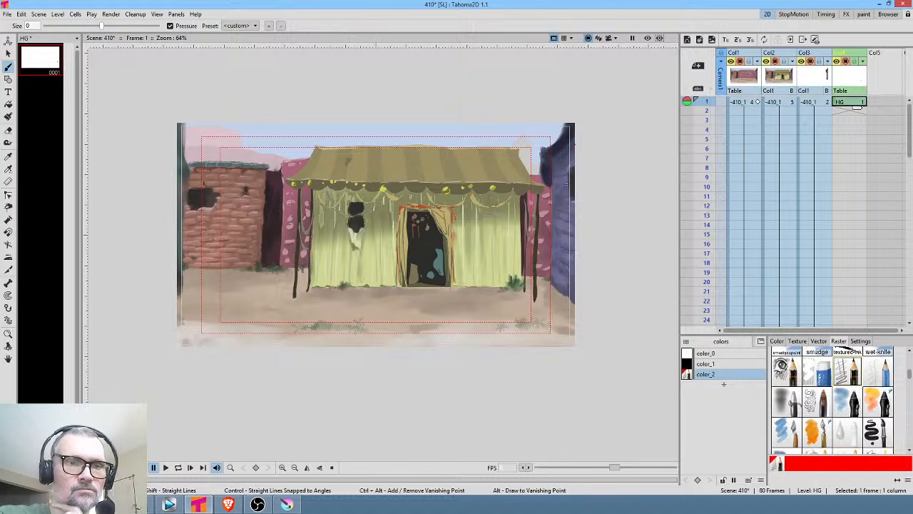
Sketch a circle beside the purple wall and recolour its style to pale lilac with H 273, S 19, V 100
drag(554, 217, 567, 255)
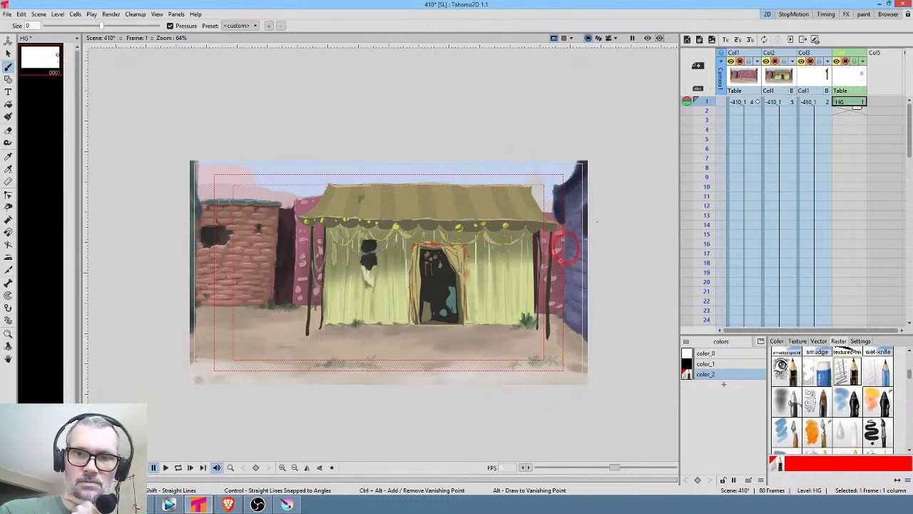
click(777, 341)
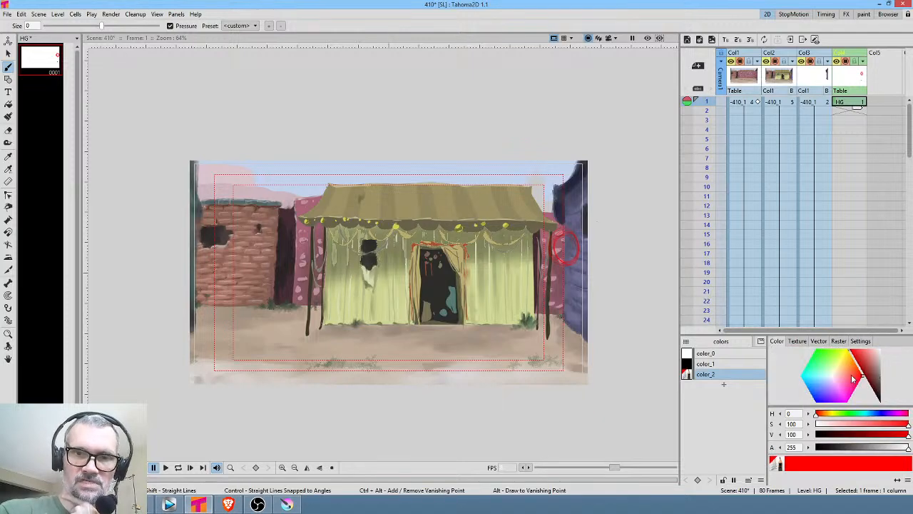
drag(851, 381, 833, 387)
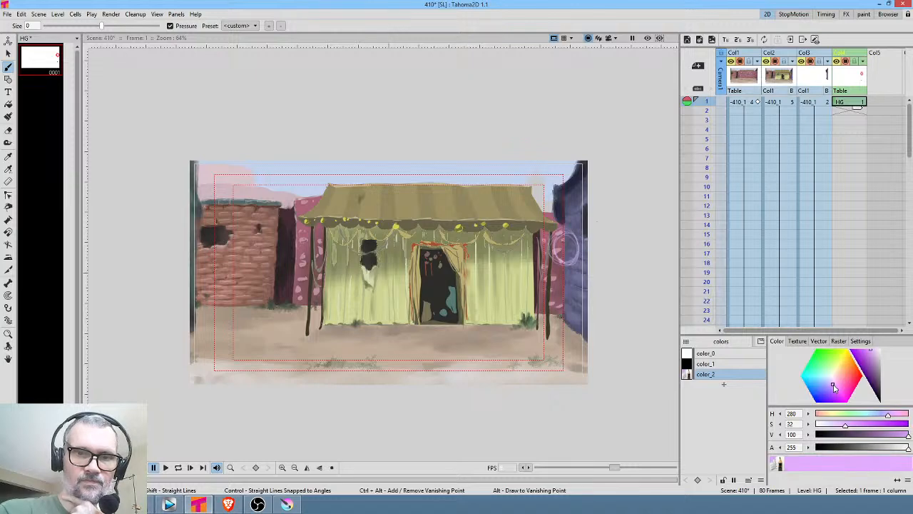
click(880, 353)
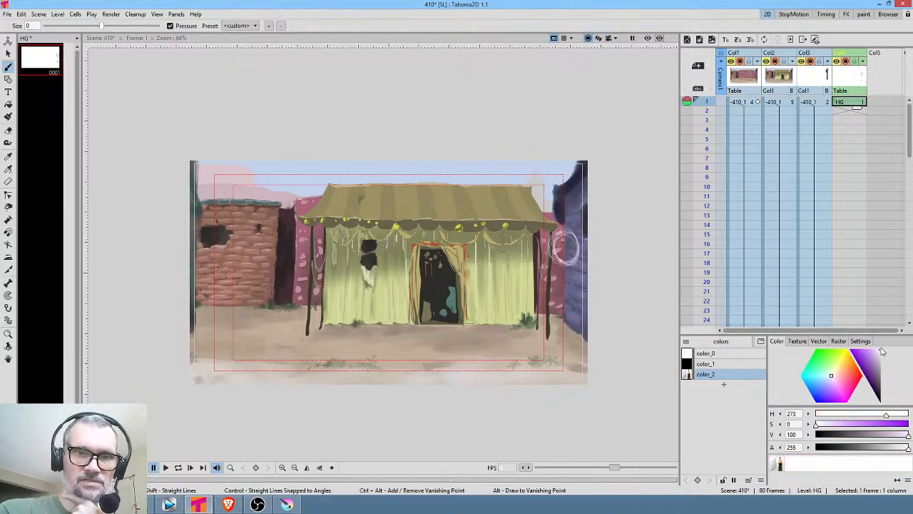
drag(882, 351, 876, 353)
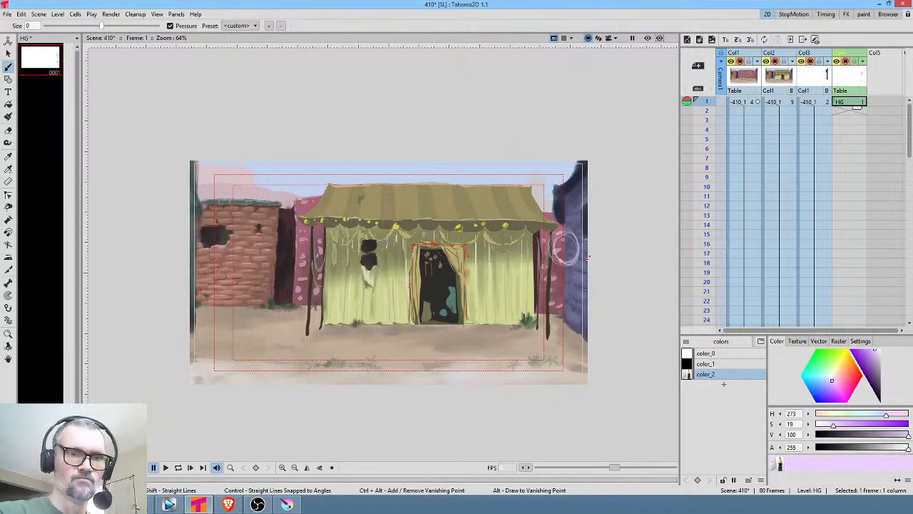
Build up the circle beside the purple wall with overlapping loose pencil strokes in pale lilac
scroll(589, 257, up, 4)
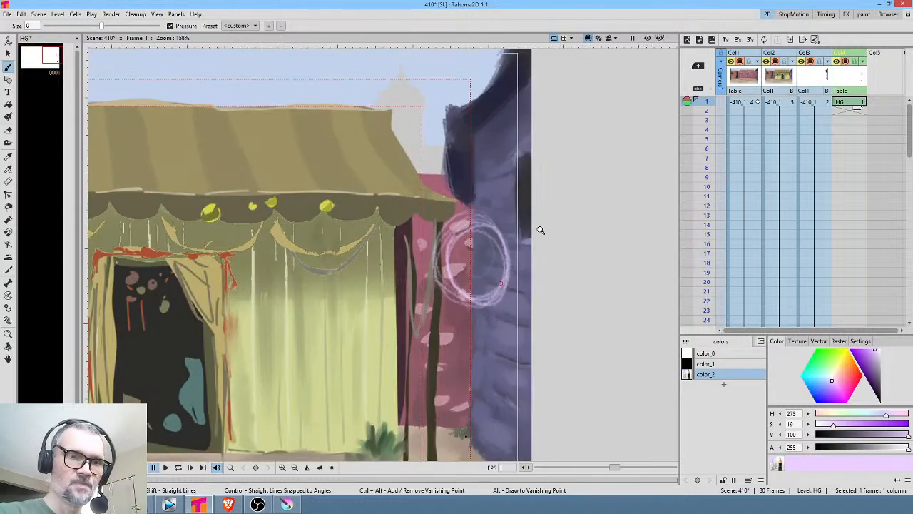
drag(449, 246, 470, 321)
mouse_move(453, 266)
mouse_down()
mouse_move(499, 322)
mouse_move(504, 297)
mouse_move(515, 318)
mouse_move(511, 272)
mouse_up()
mouse_move(453, 281)
mouse_down()
mouse_move(445, 227)
mouse_move(515, 220)
mouse_move(511, 231)
mouse_up()
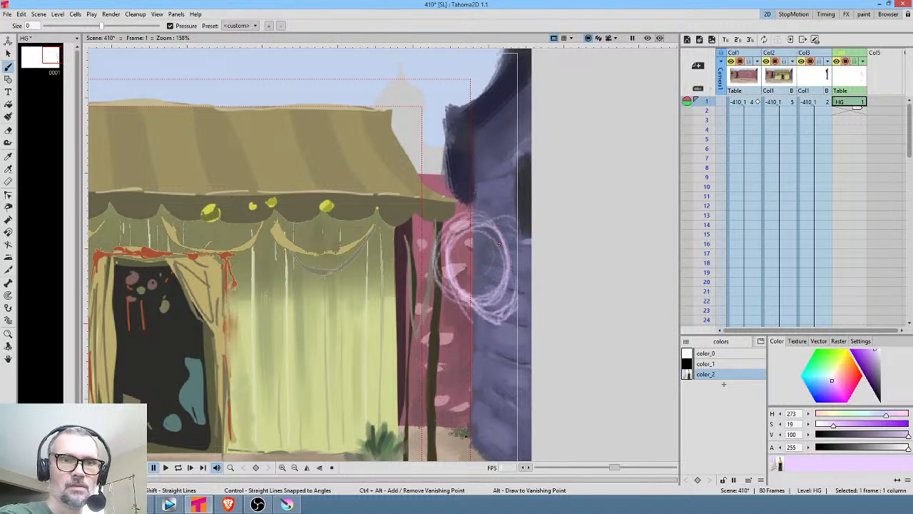
scroll(499, 244, down, 1)
scroll(496, 247, down, 3)
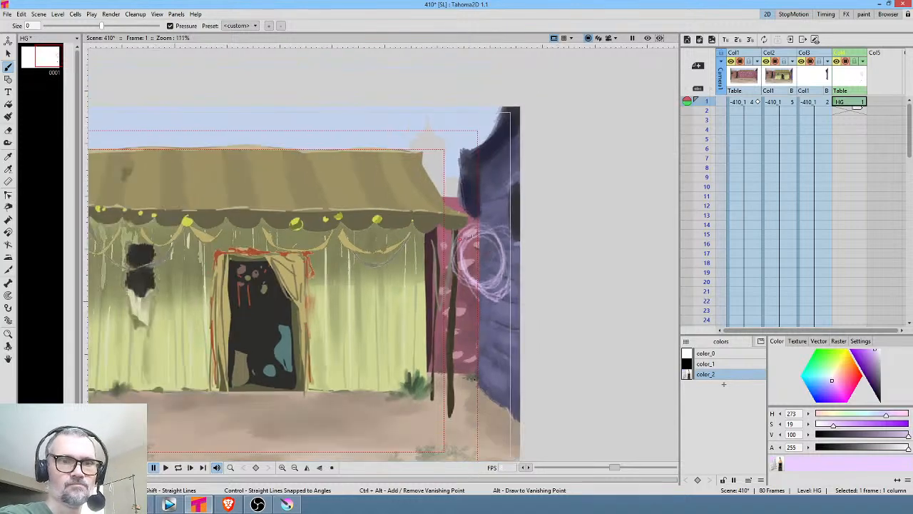
scroll(496, 248, up, 1)
mouse_move(507, 229)
mouse_down()
mouse_move(544, 224)
mouse_move(525, 216)
mouse_move(548, 233)
mouse_move(510, 261)
mouse_move(508, 223)
mouse_move(518, 269)
mouse_up()
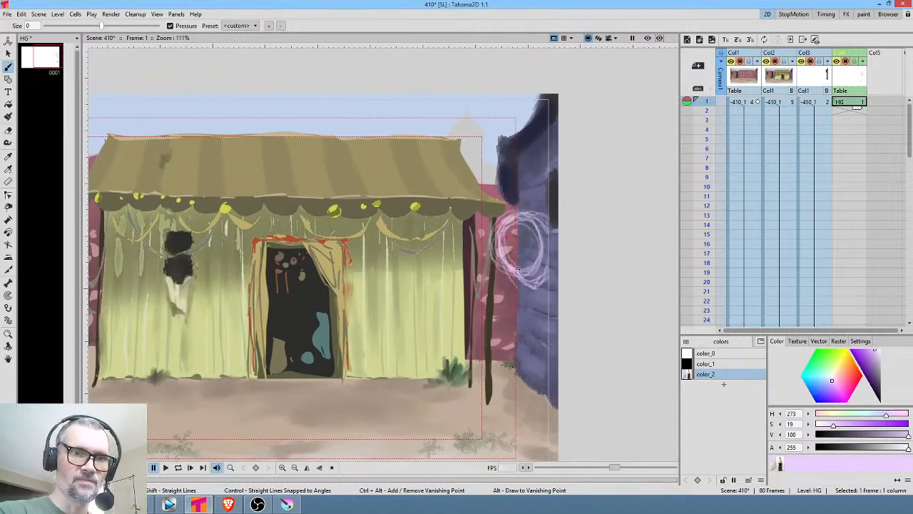
Switch the viewer to camera view and scribble more lilac pencil strokes across the circle
click(608, 38)
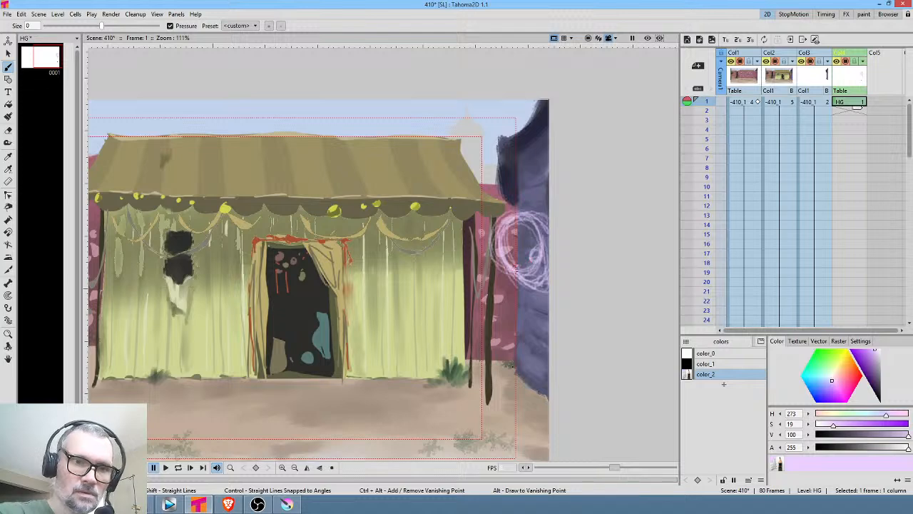
mouse_move(505, 261)
mouse_down()
mouse_move(539, 231)
mouse_move(510, 250)
mouse_move(515, 239)
mouse_move(502, 264)
mouse_move(524, 233)
mouse_move(552, 222)
mouse_move(530, 207)
mouse_move(505, 219)
mouse_move(543, 204)
mouse_up()
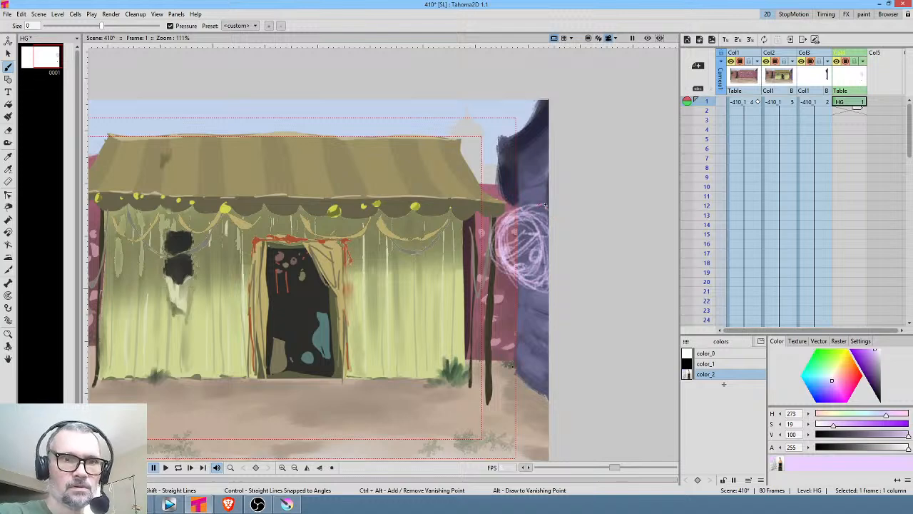
mouse_move(493, 228)
mouse_down()
mouse_move(487, 261)
mouse_move(506, 271)
mouse_up()
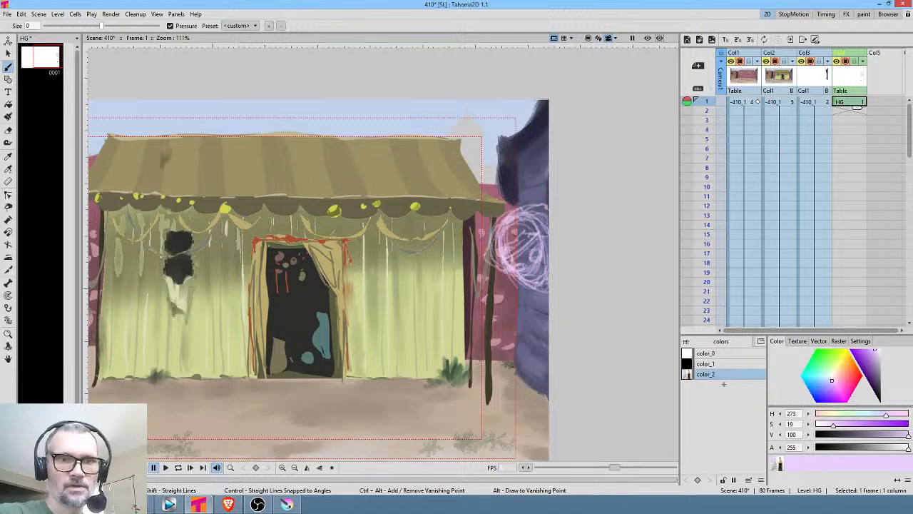
Change color_2 to white with saturation 0 and move the HG drawing in Col4 to frame 7
mouse_move(884, 363)
mouse_down()
mouse_move(888, 393)
mouse_move(882, 353)
mouse_up()
drag(856, 107, 857, 164)
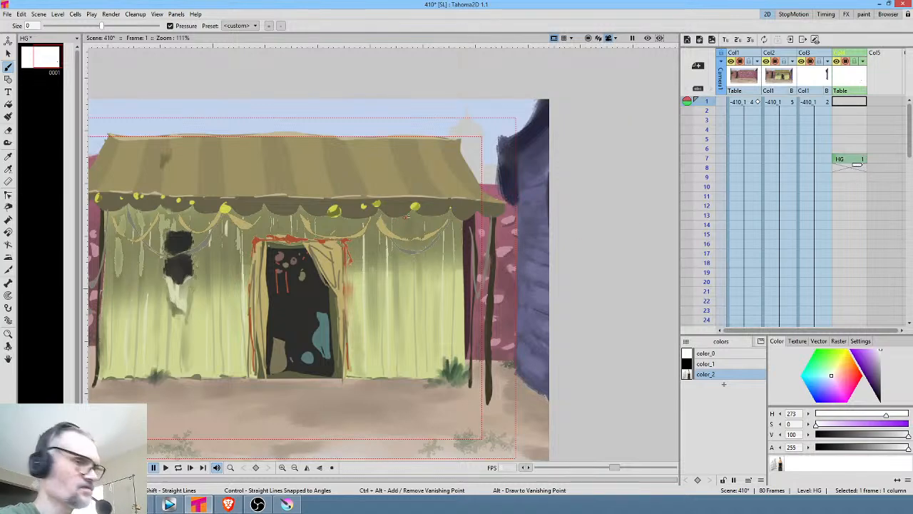
Open the Stage Schematic and toggle Col1's visibility off and on from its node
key(s)
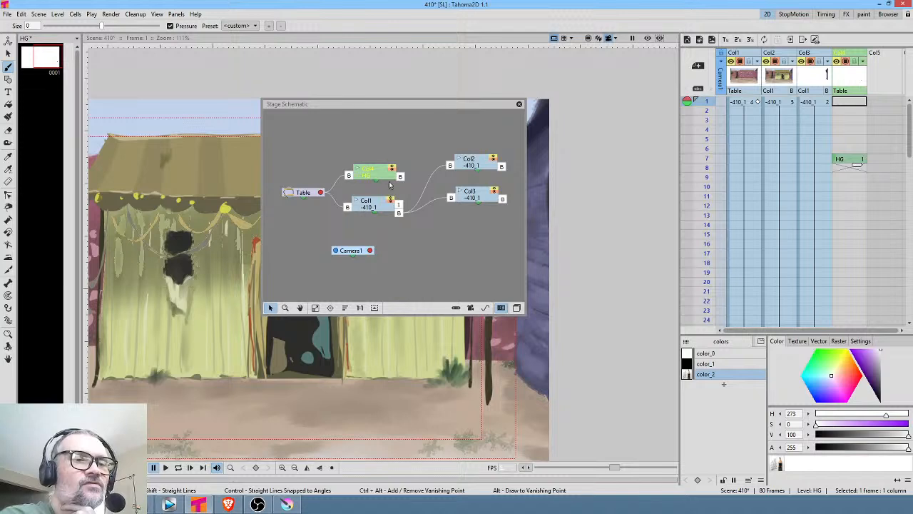
click(391, 201)
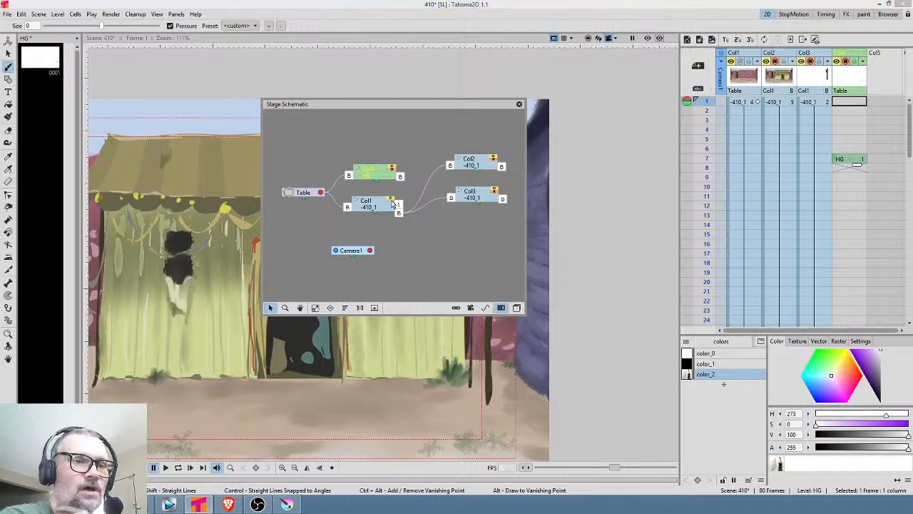
click(392, 203)
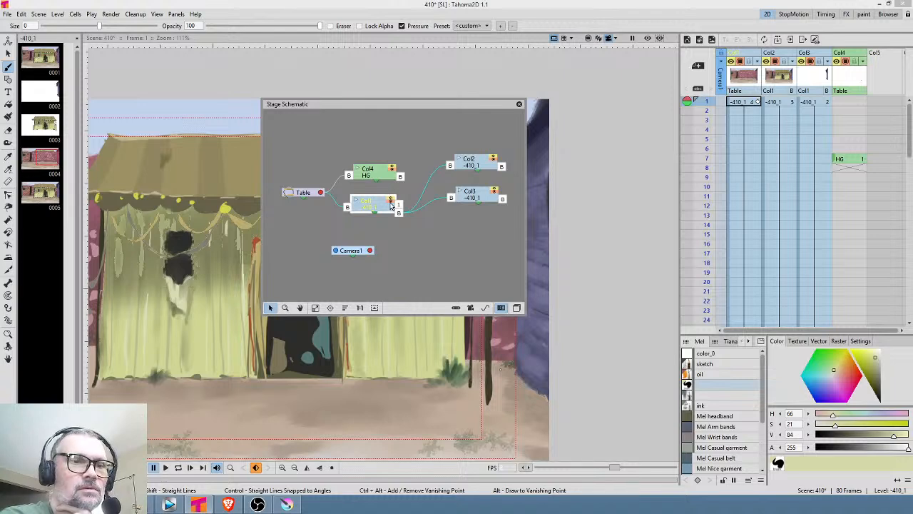
click(390, 204)
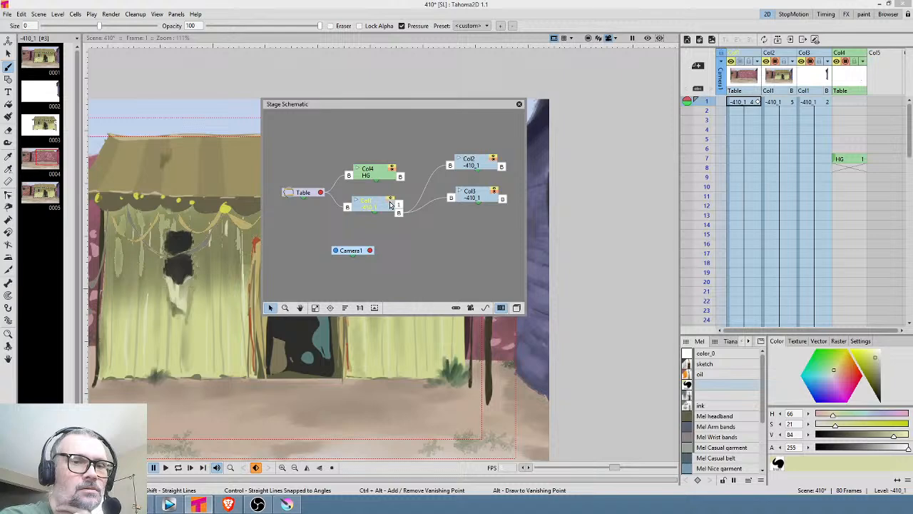
click(391, 203)
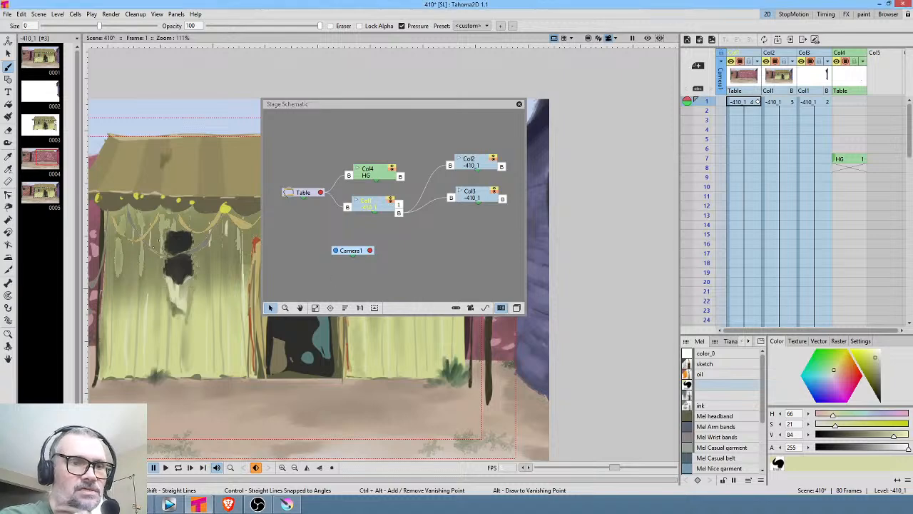
Move the Stage Schematic clear of the artwork and toggle Col1's visibility again to check what the layer contributes
drag(189, 238, 356, 279)
scroll(194, 240, down, 3)
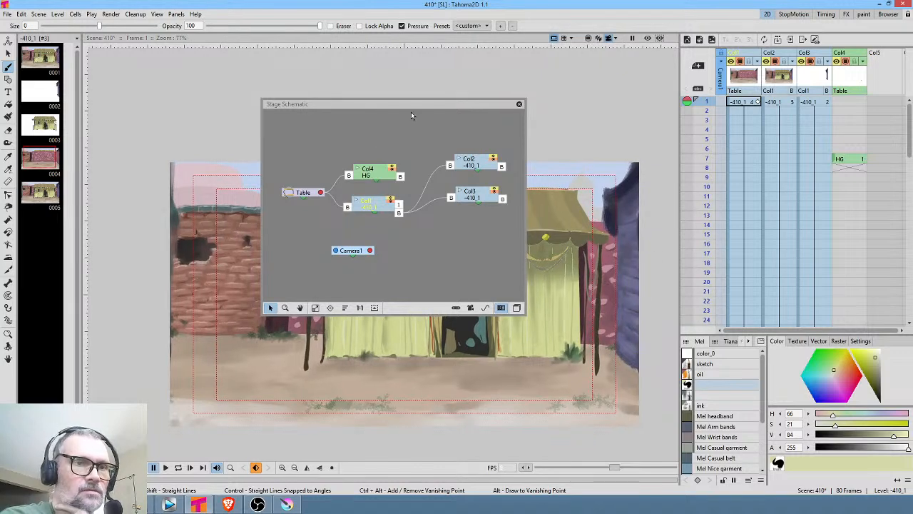
drag(411, 108, 232, 95)
click(647, 39)
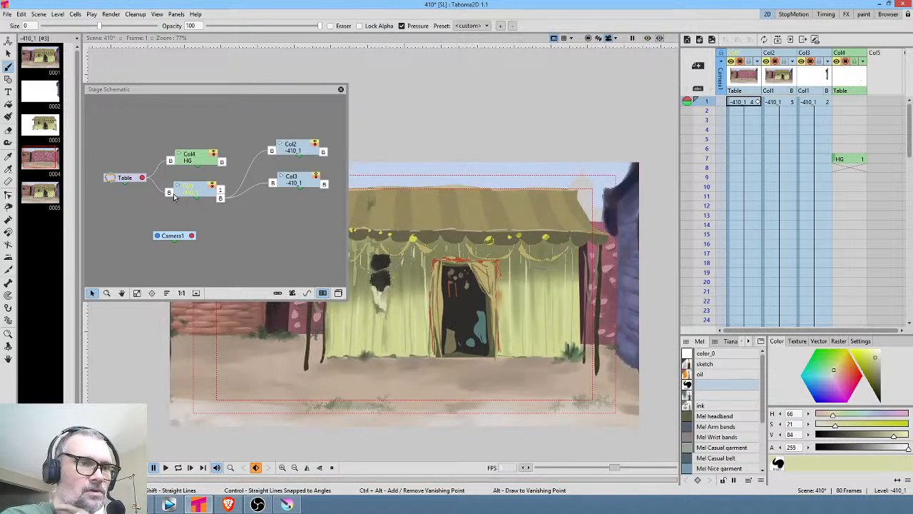
click(213, 186)
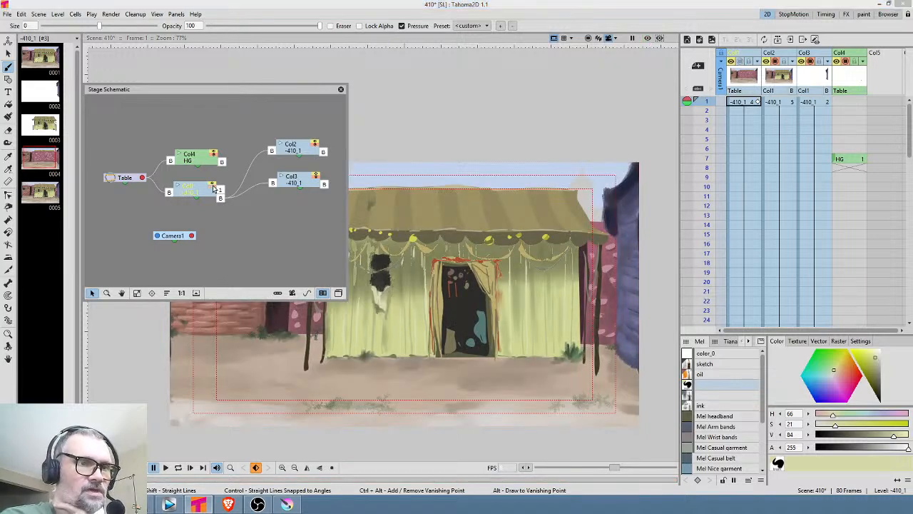
click(213, 185)
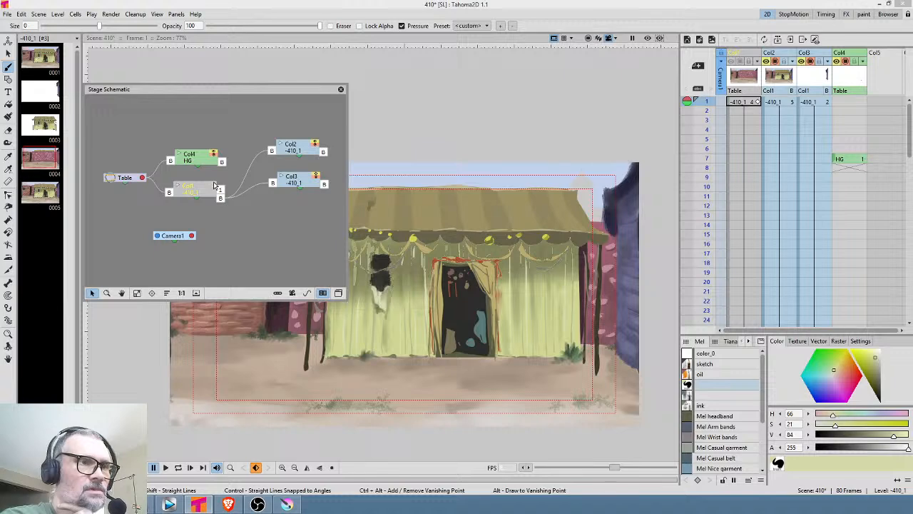
click(213, 185)
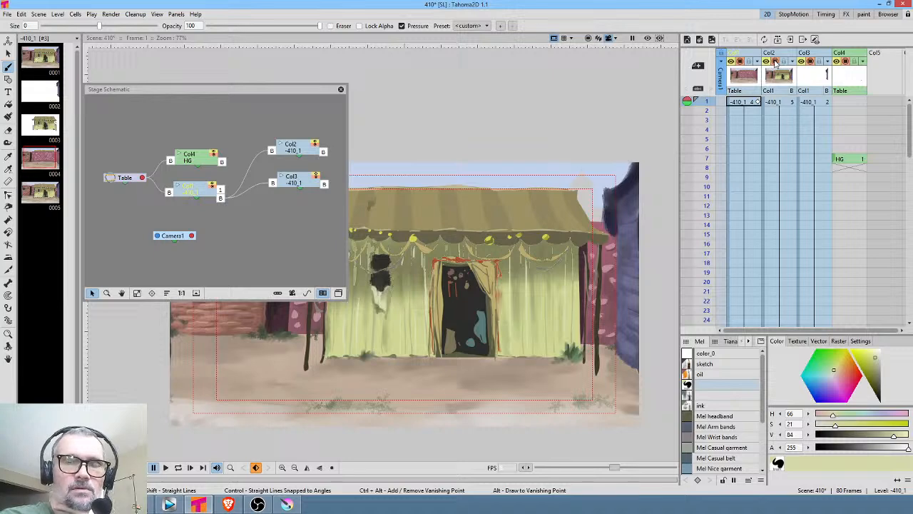
Hide Col1 and toggle Col2's camera visibility to examine which artwork belongs to Col2
click(731, 62)
click(776, 61)
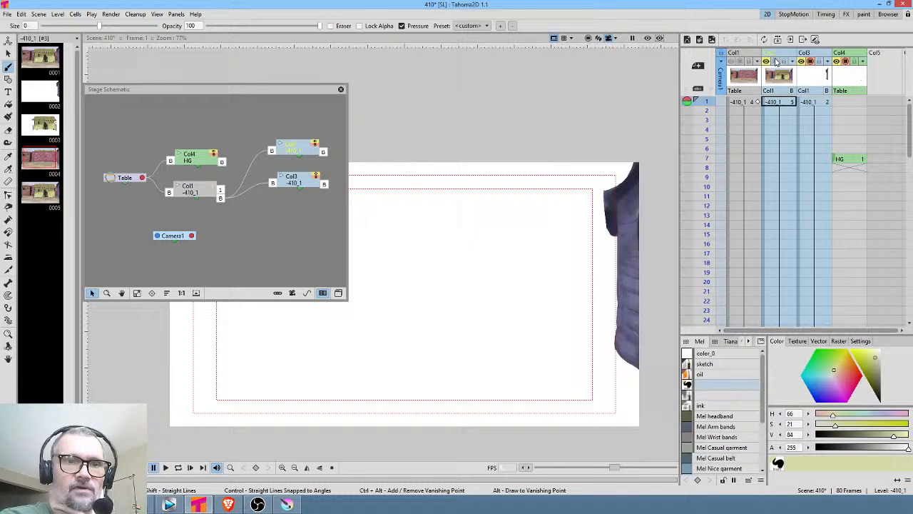
click(776, 62)
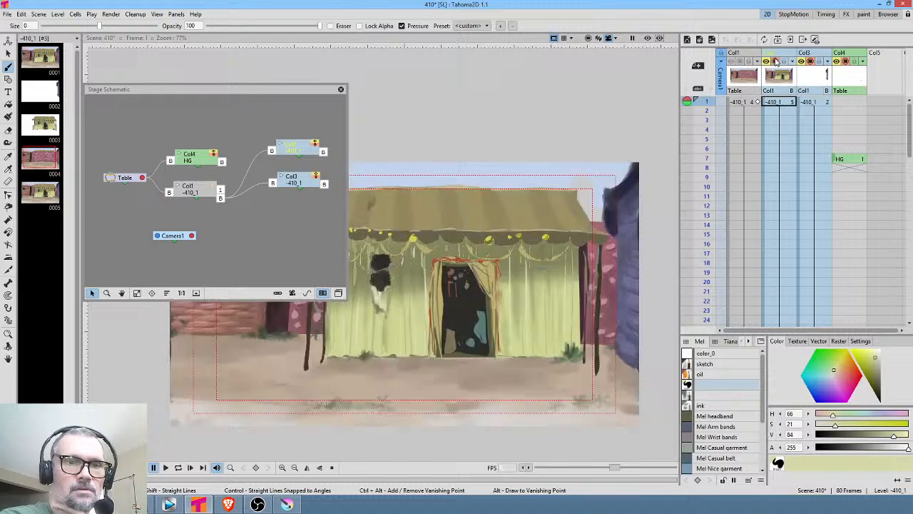
click(775, 61)
click(775, 61)
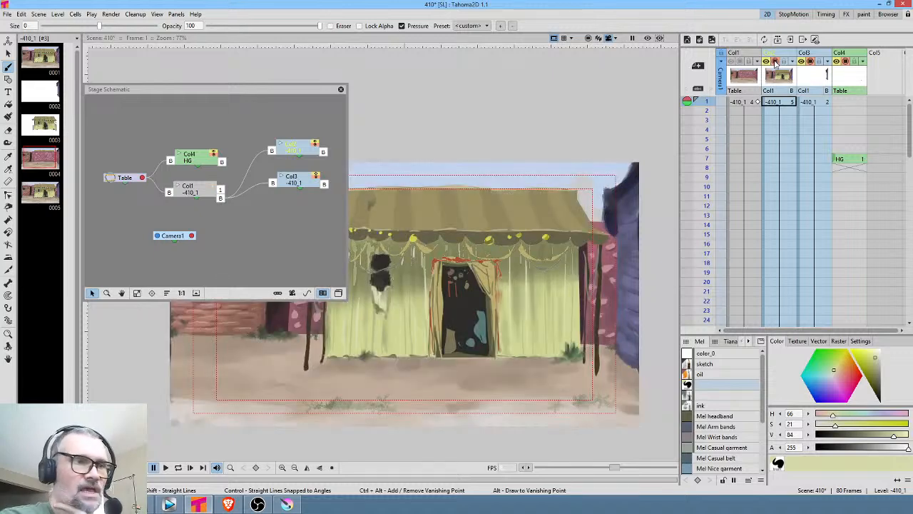
Inspect drawings 4 and 5 of level -410_1 and go back to Col2's frame 1 cell in the scene
click(785, 103)
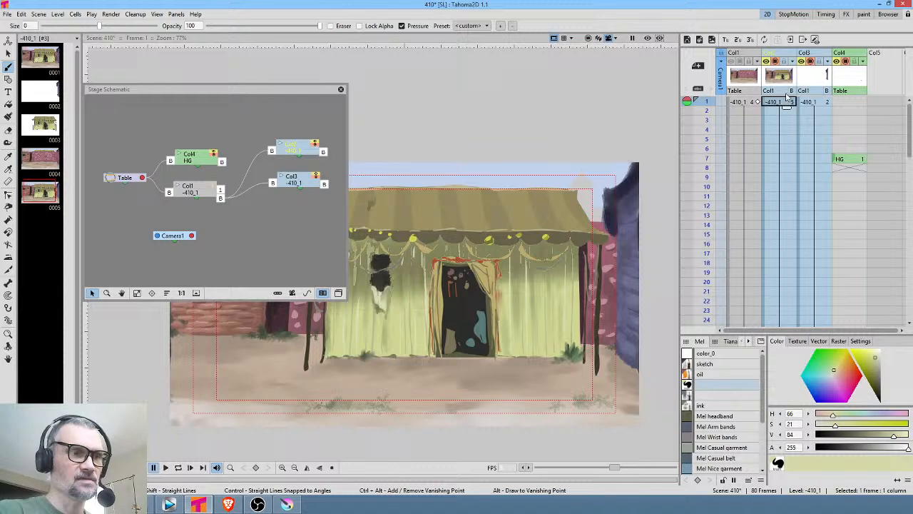
click(47, 160)
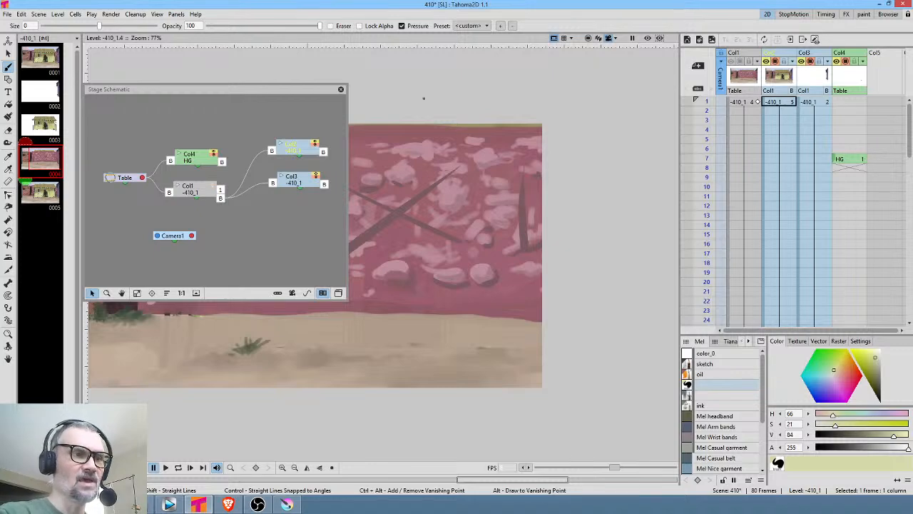
click(42, 195)
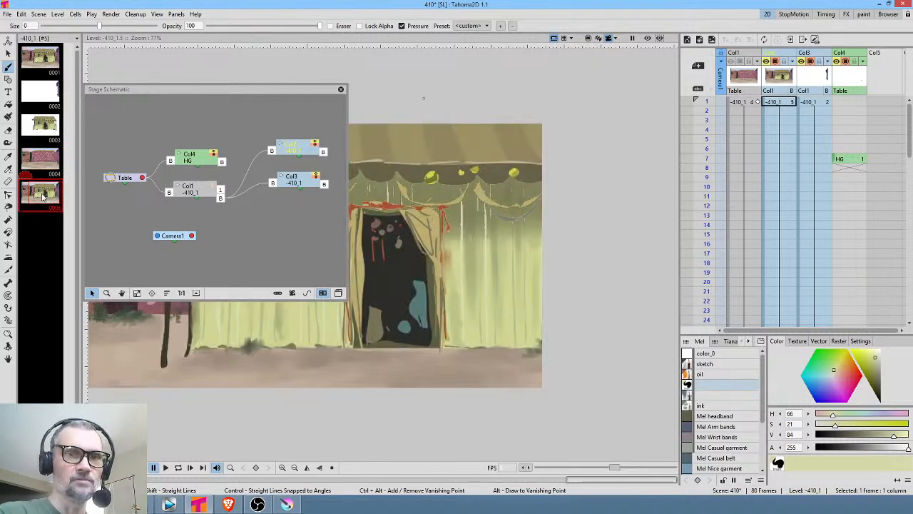
click(789, 102)
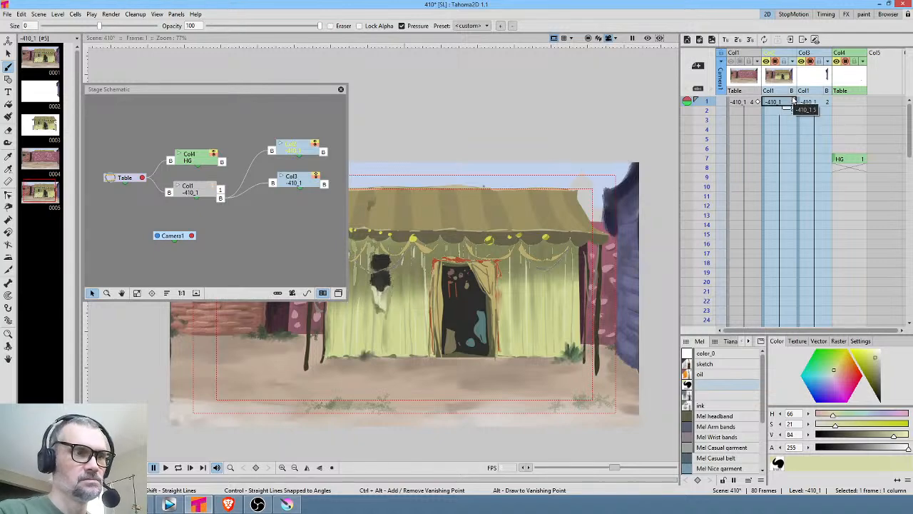
Change Col2's frame 1 cell to drawing 3 and compare it with drawing 5 in the level strip
key(q)
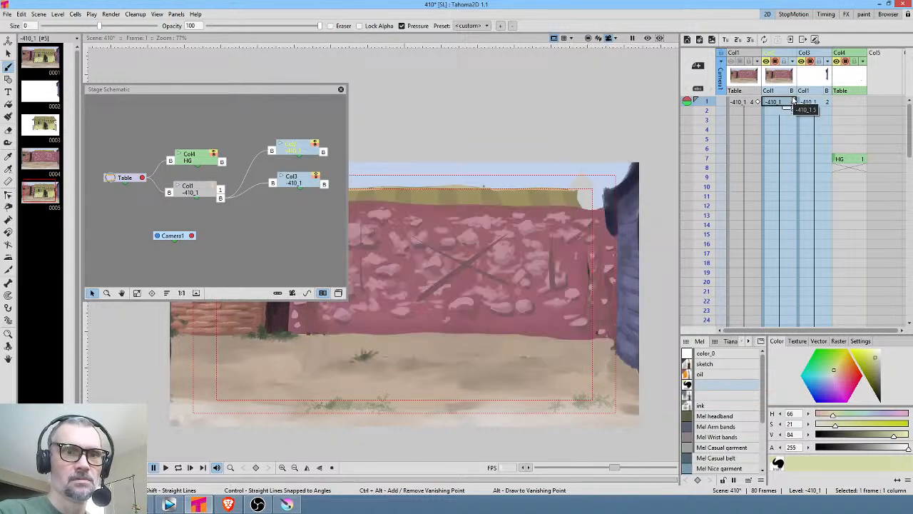
key(q)
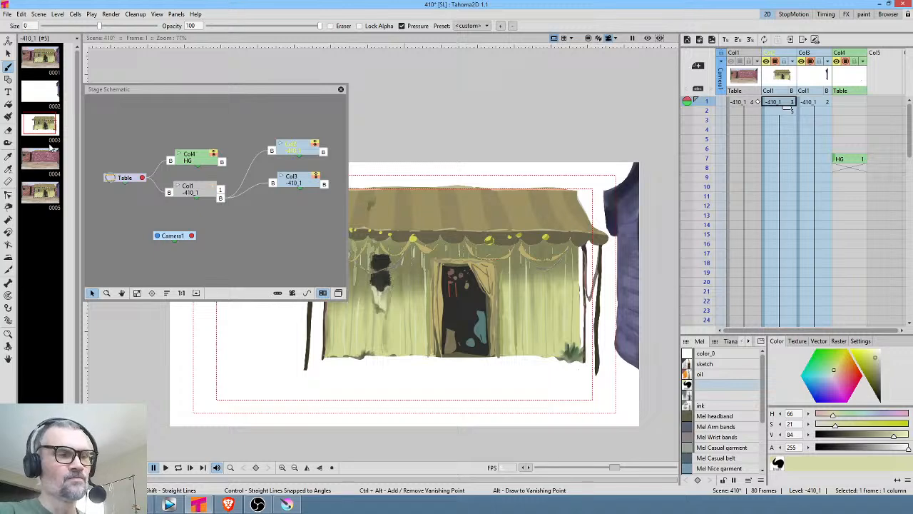
click(46, 190)
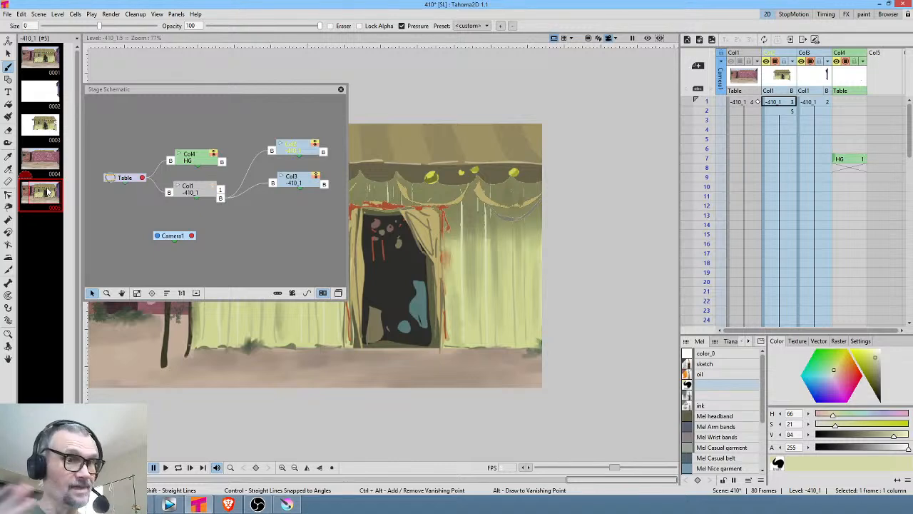
click(789, 104)
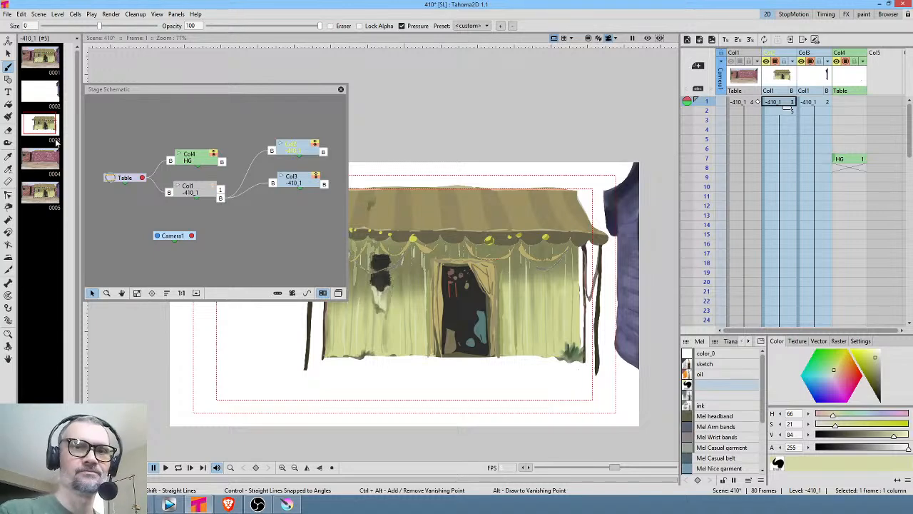
Check Col2's exposure in the Xsheet from frame 2 down to frame 80
click(785, 112)
scroll(803, 263, down, 5)
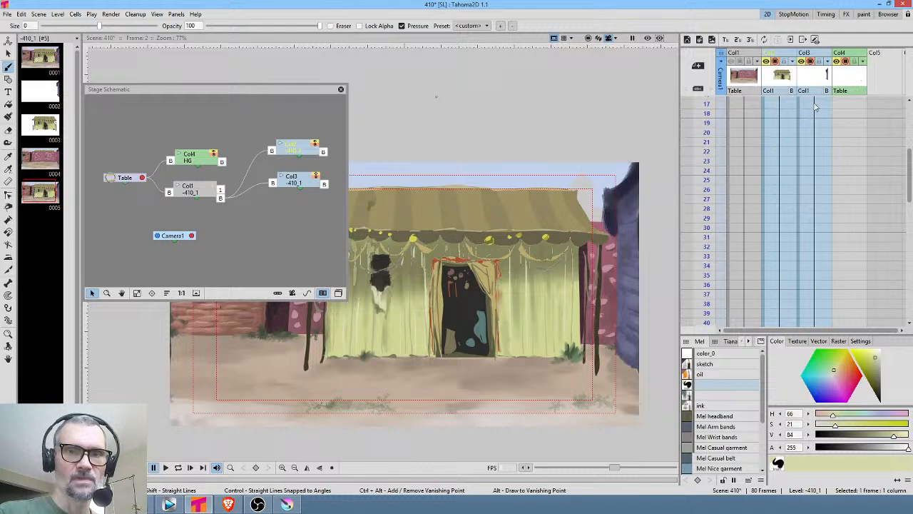
scroll(809, 264, down, 12)
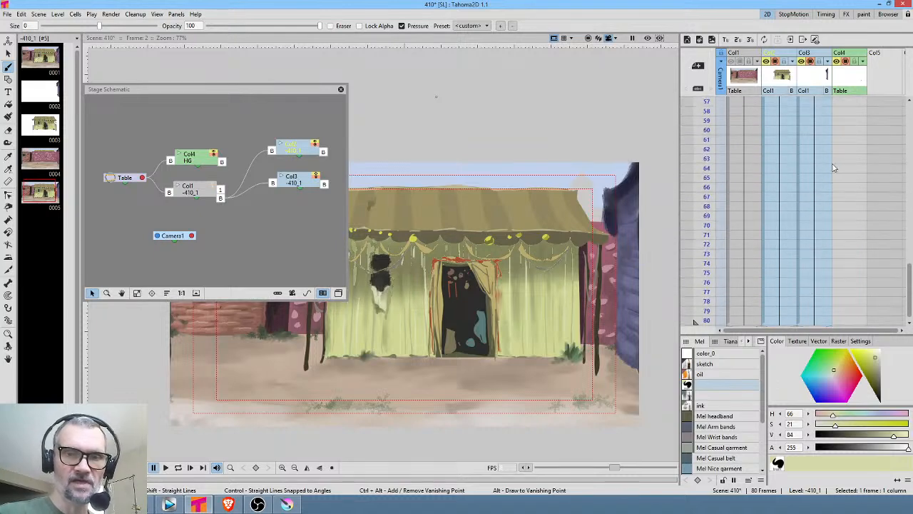
scroll(834, 168, down, 2)
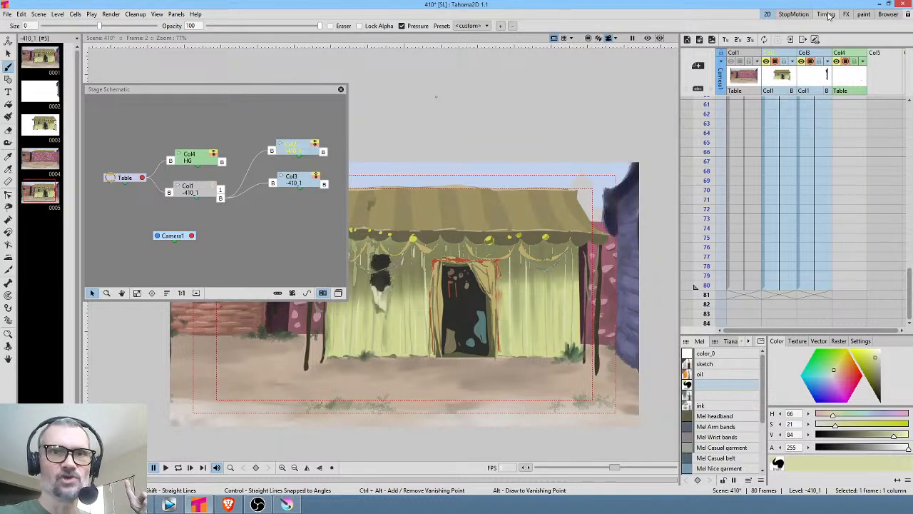
Switch to the Timing room and close the Stage Schematic
click(827, 16)
click(828, 15)
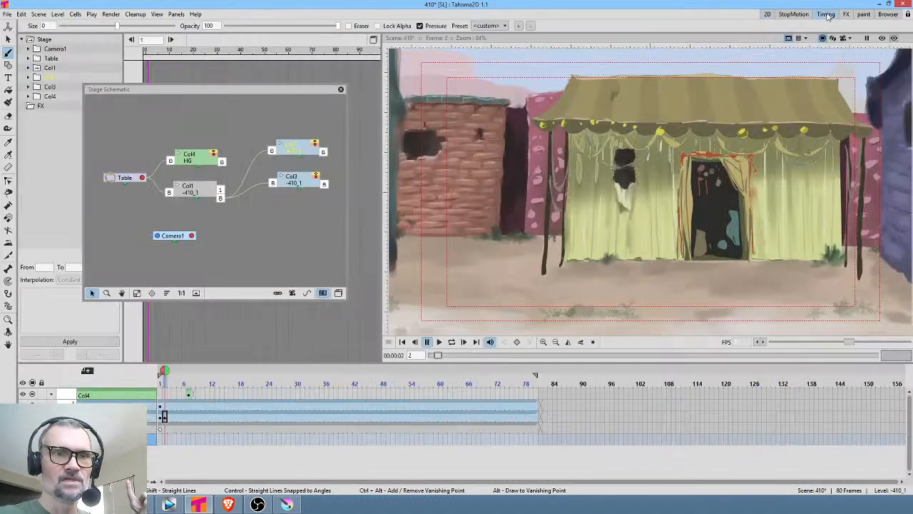
click(341, 89)
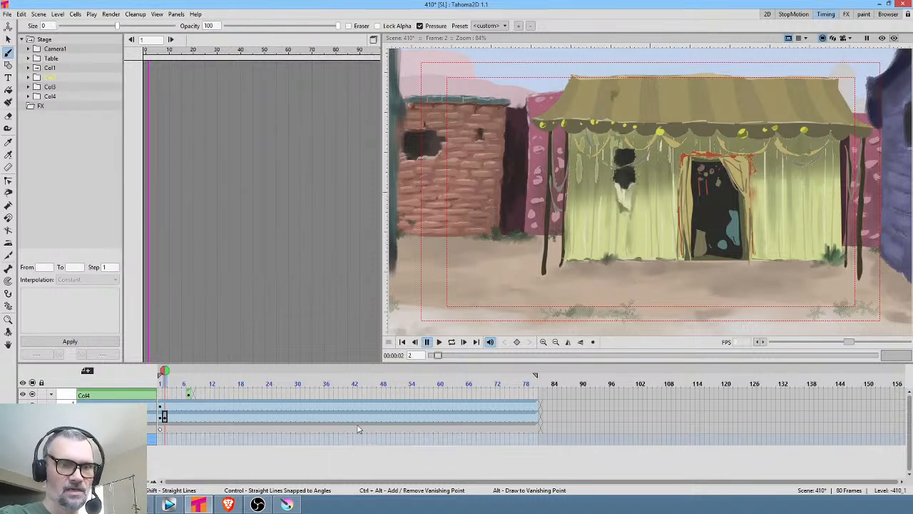
Clear Col2's cells from frame 2 to 80 and extend the frame 1 drawing through frame 80
scroll(346, 398, up, 5)
scroll(345, 398, down, 5)
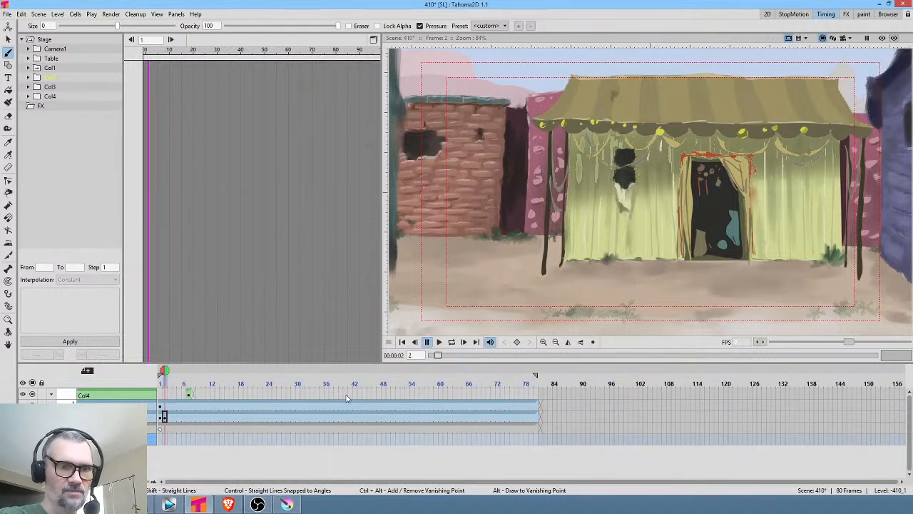
click(188, 393)
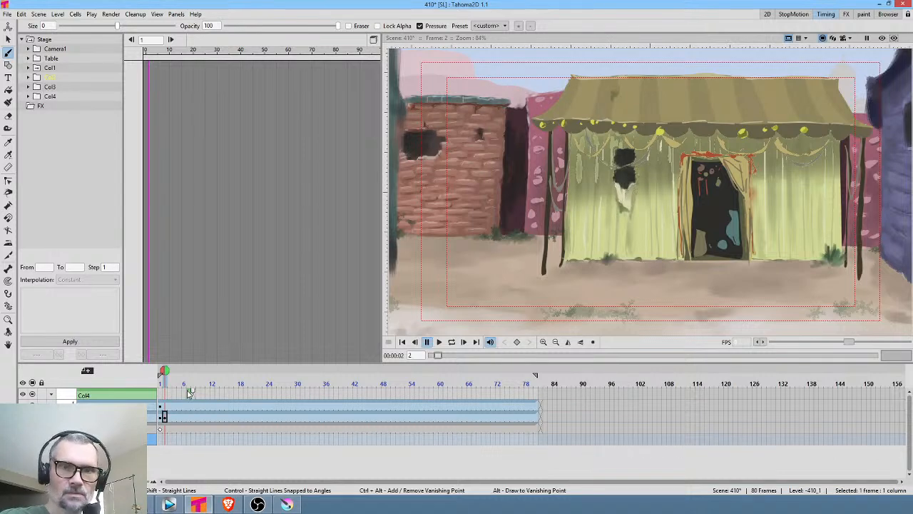
scroll(563, 169, down, 2)
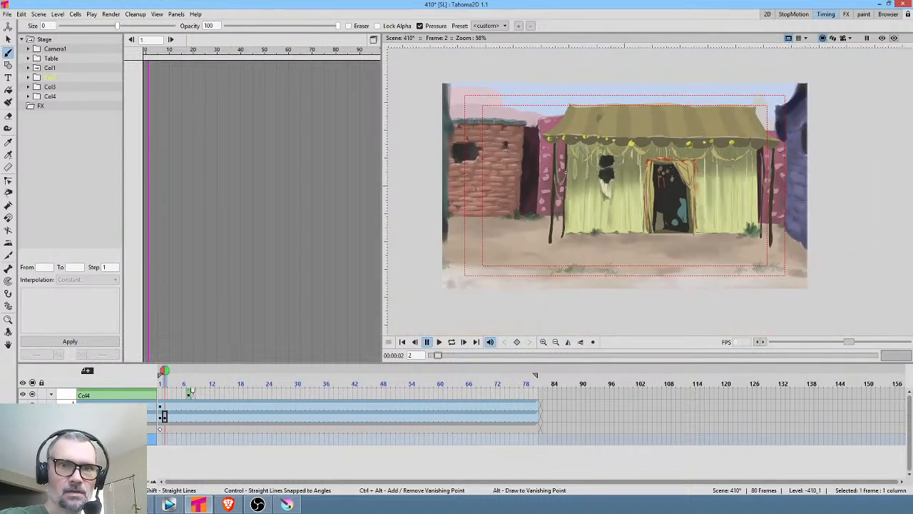
scroll(563, 170, up, 1)
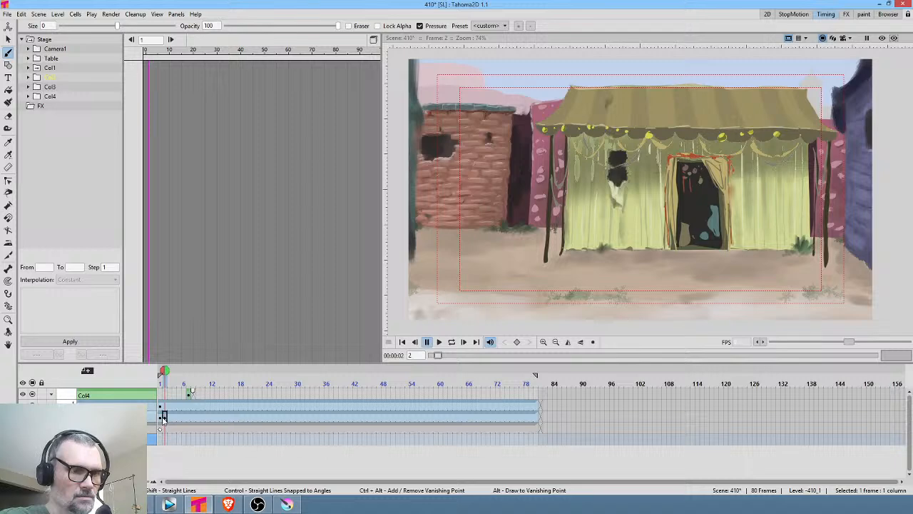
shift+click(539, 418)
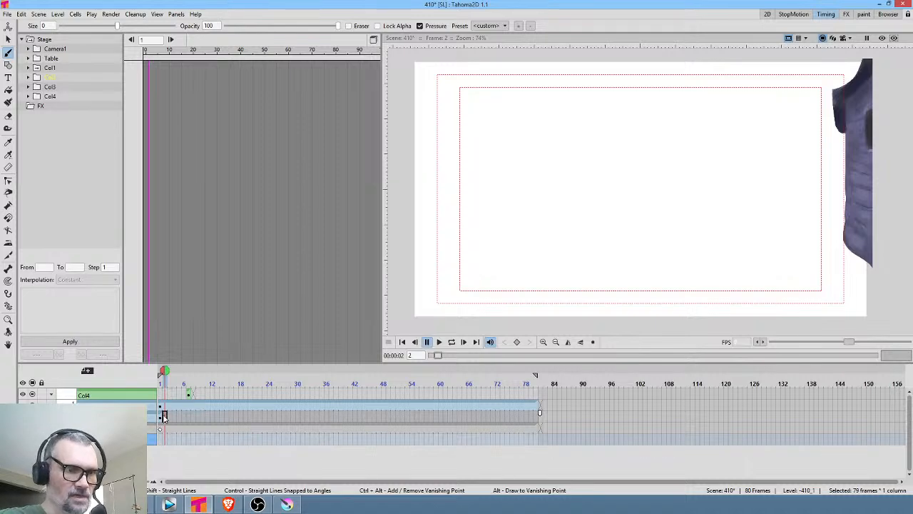
click(160, 417)
drag(163, 414, 540, 422)
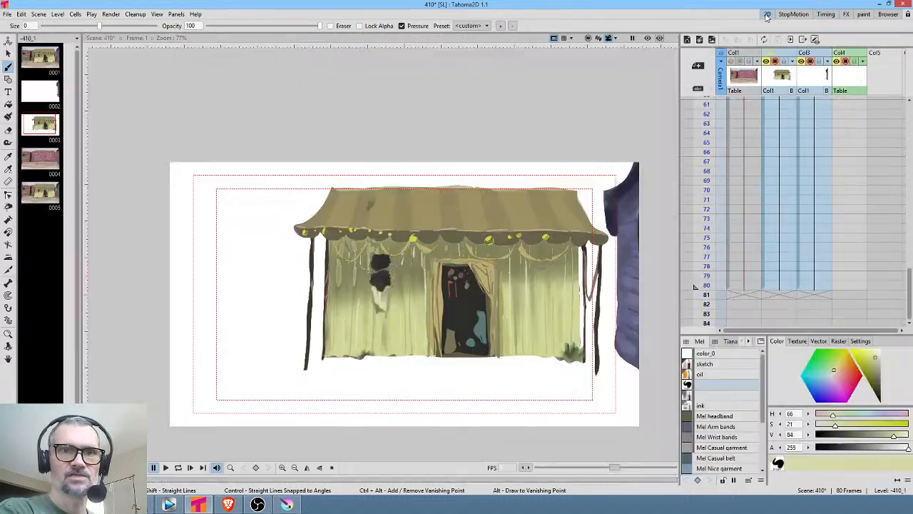
Return to the 2D room, make Col1 visible again and hide Col2 in the camera view
click(767, 14)
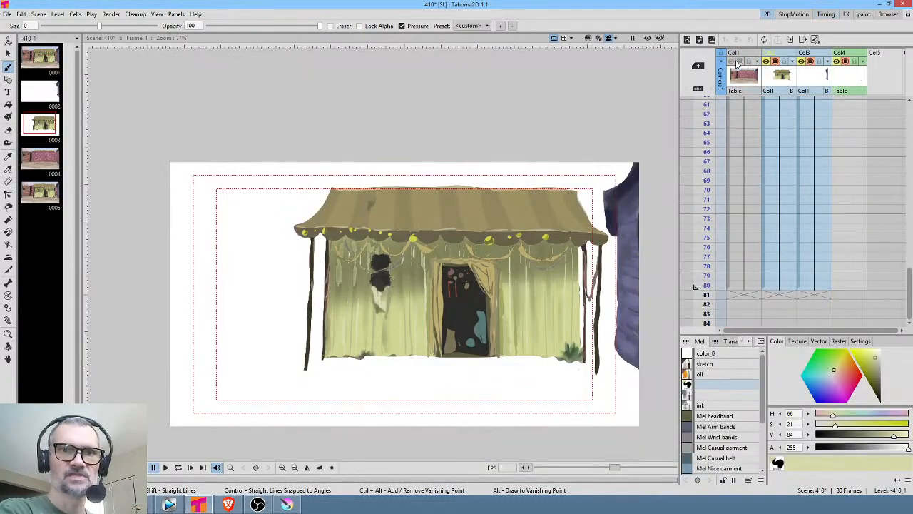
click(740, 62)
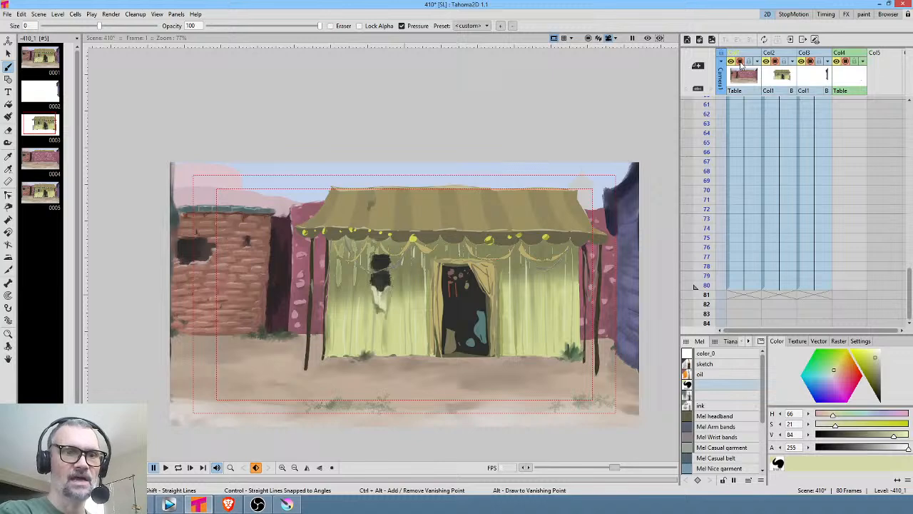
click(775, 62)
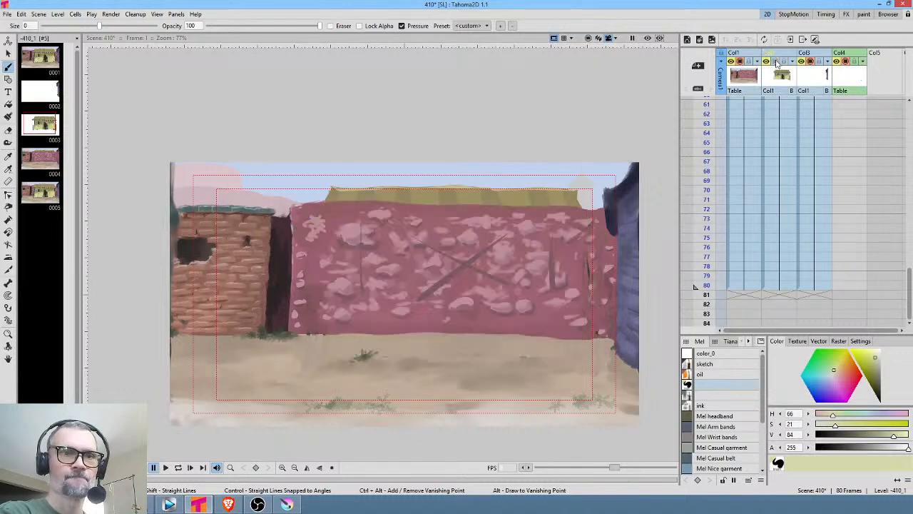
Make Col2 visible in the camera view and toggle Col3's camera visibility off and back on to check its wall layer
click(776, 62)
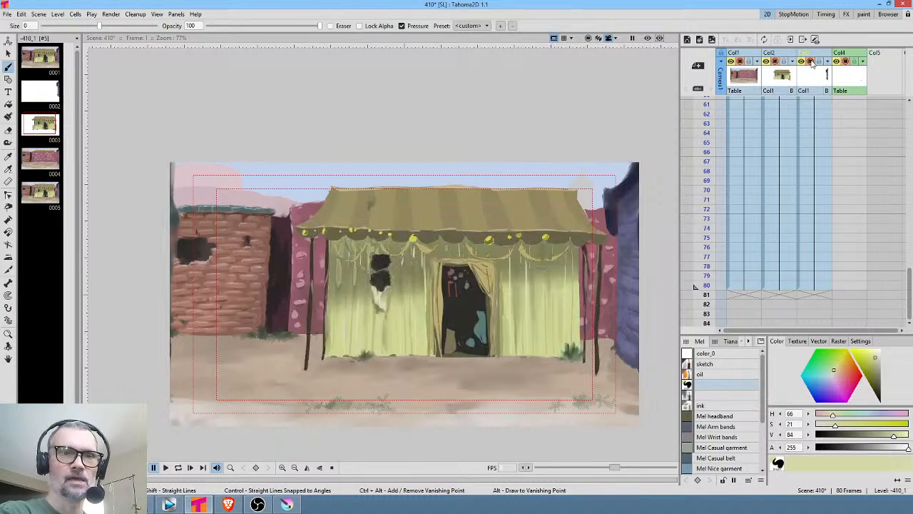
click(811, 62)
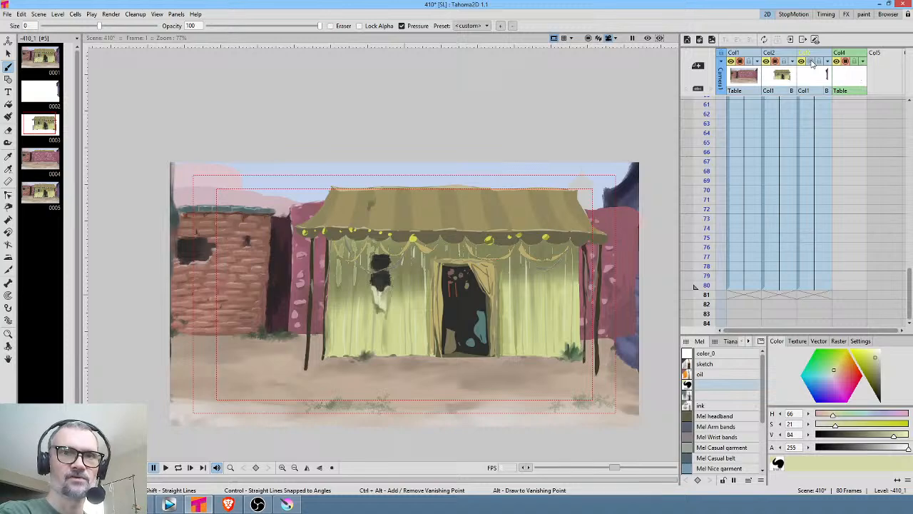
click(811, 62)
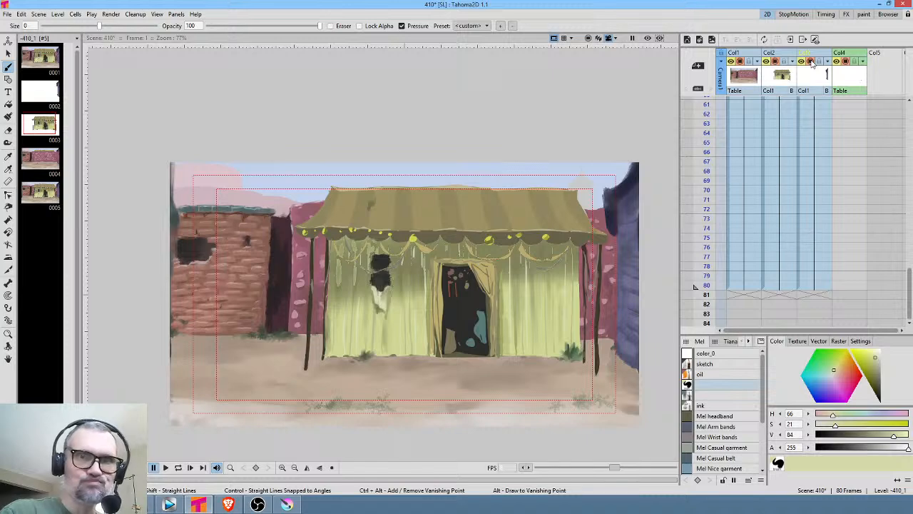
Play the scene from frame 1 and move Col4's HG drawing from frame 7 to frame 11
drag(908, 284, 908, 100)
click(848, 160)
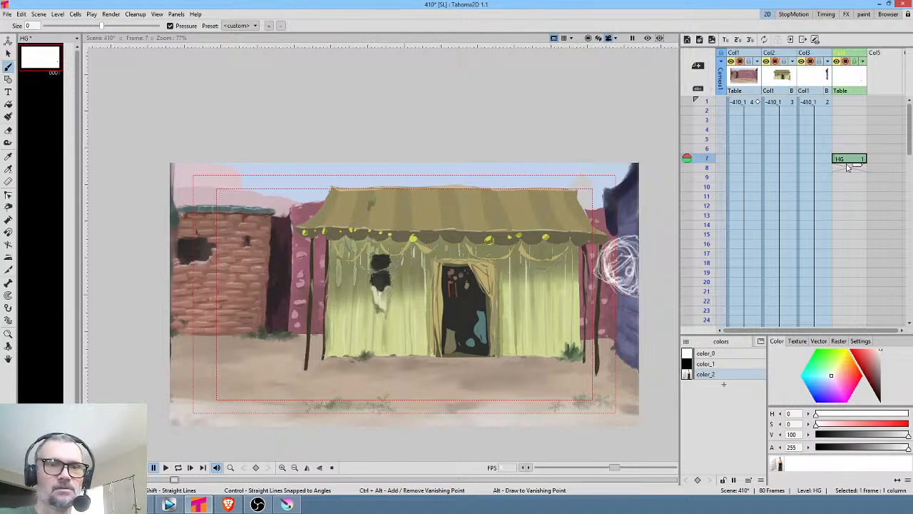
click(708, 102)
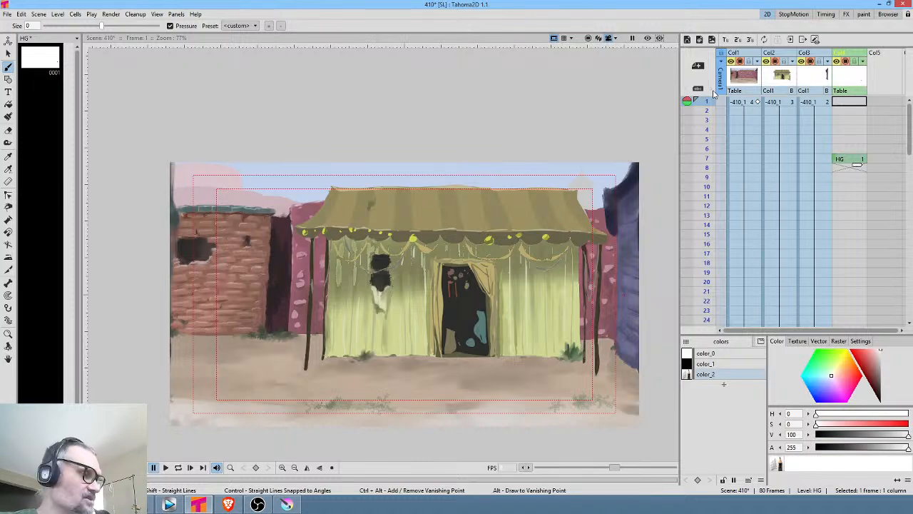
key(p)
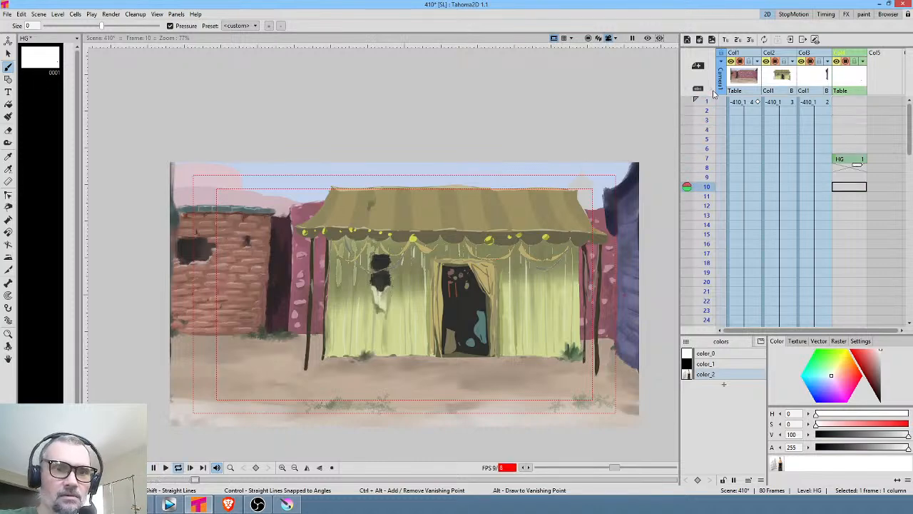
click(836, 159)
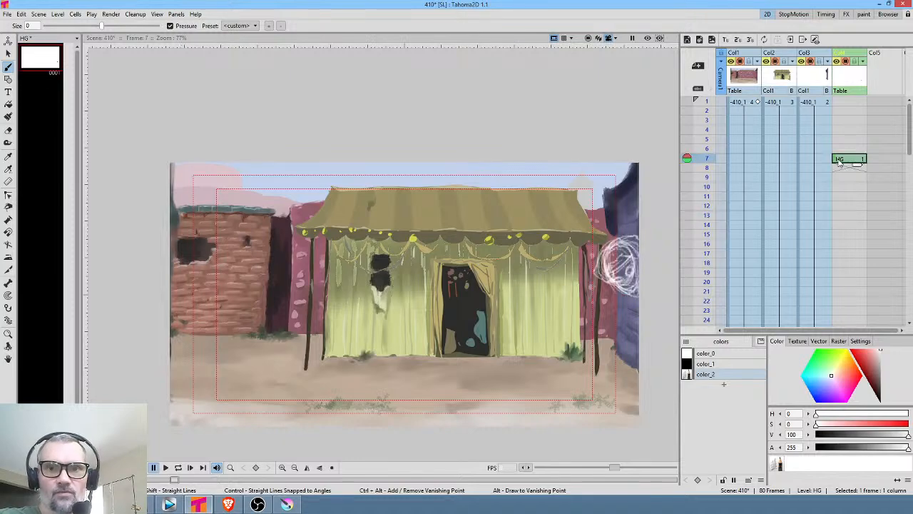
drag(836, 160, 834, 202)
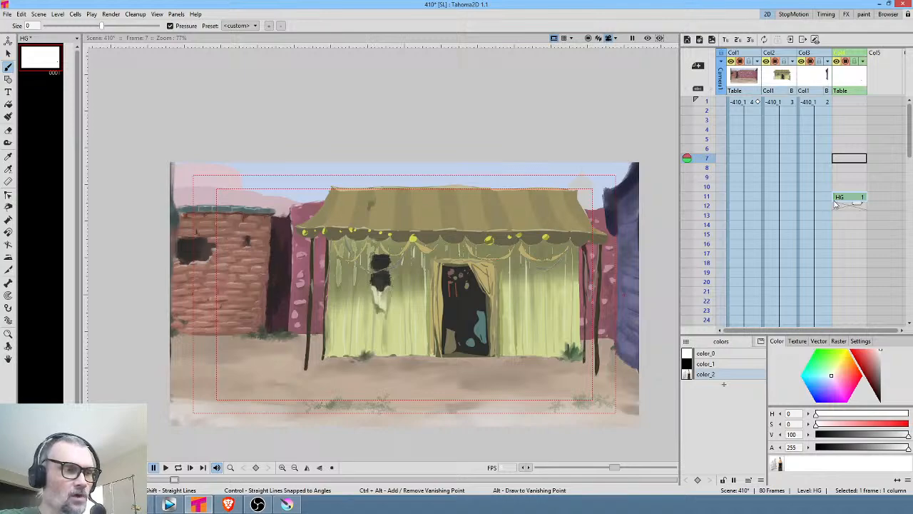
Switch to Vegas Pro, play the -410 clip and mark time ranges across it on the timeline
click(175, 504)
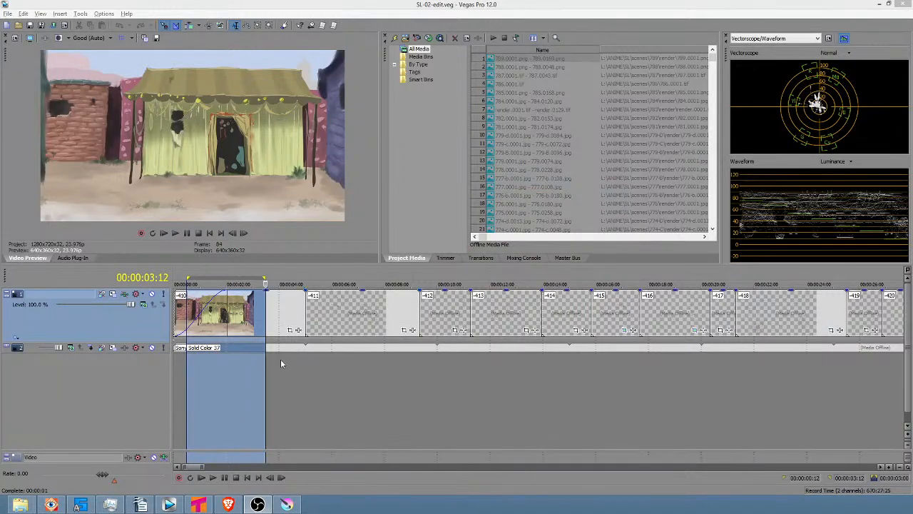
click(284, 362)
key(space)
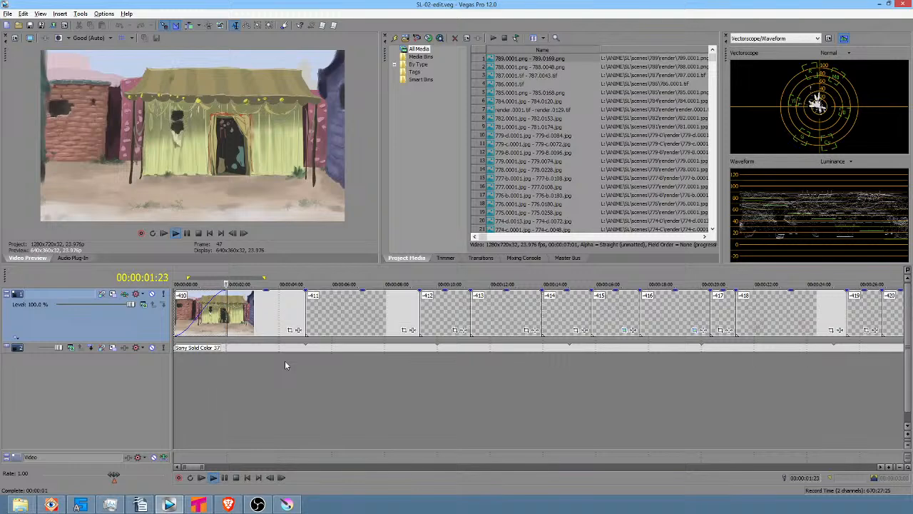
key(space)
drag(207, 365, 233, 365)
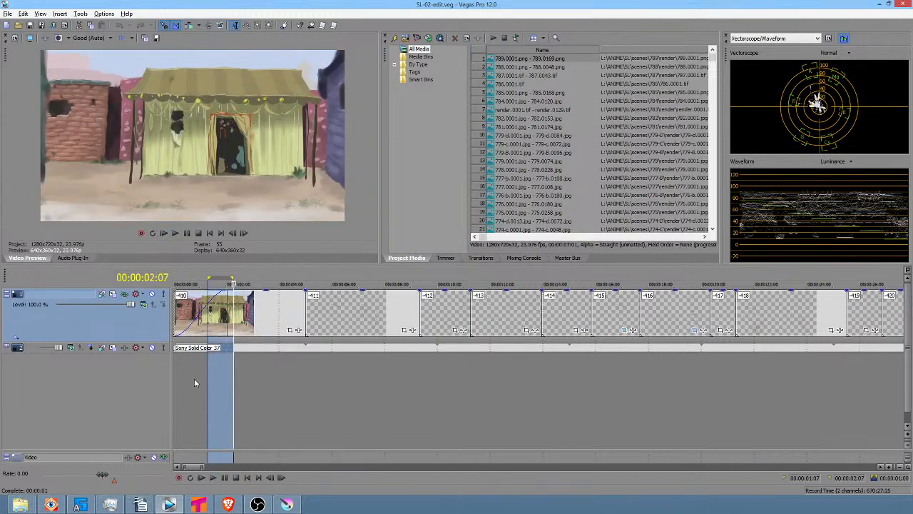
drag(198, 373, 251, 374)
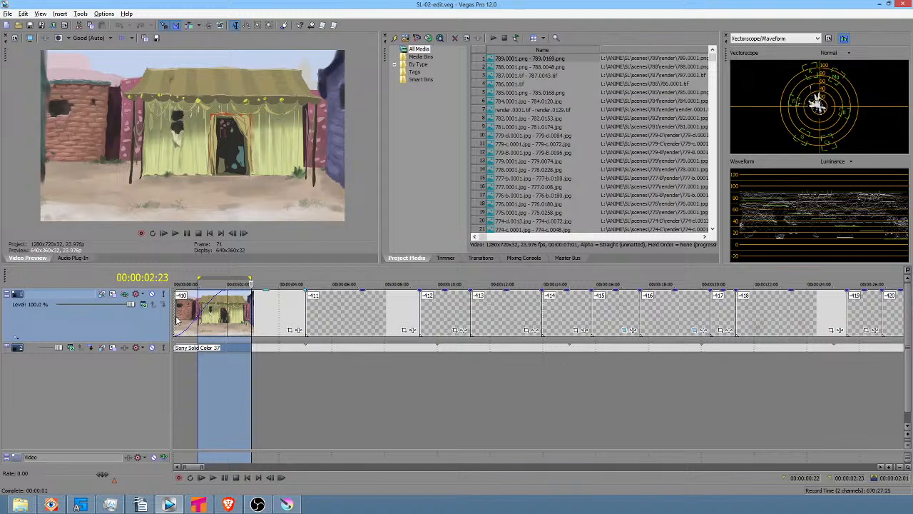
mouse_move(176, 320)
mouse_down()
mouse_move(200, 316)
mouse_move(176, 318)
mouse_up()
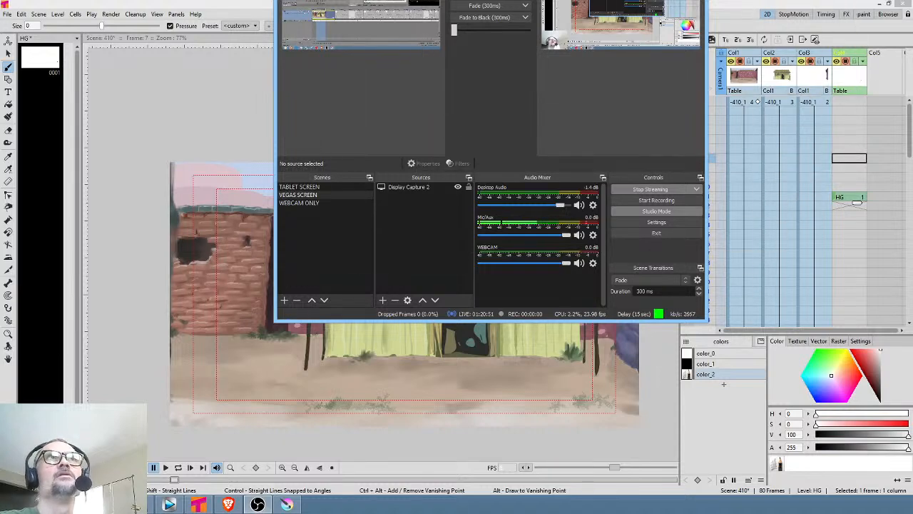
Return to Tahoma2D and move Col4's HG drawing from frame 11 to frame 25
key(alt+Tab)
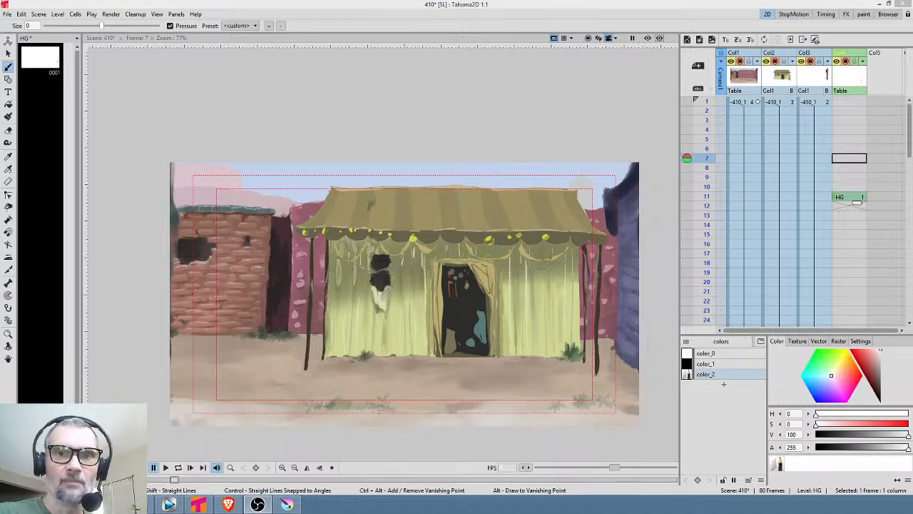
click(852, 199)
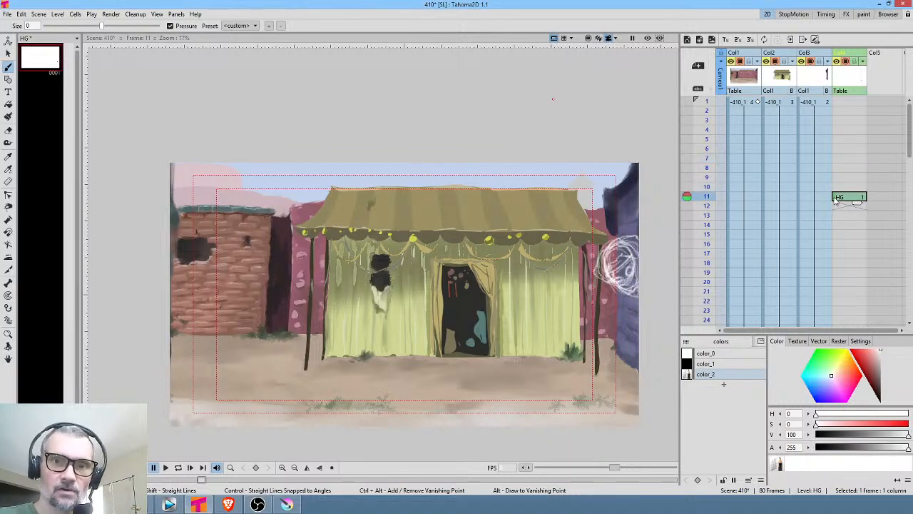
double_click(836, 199)
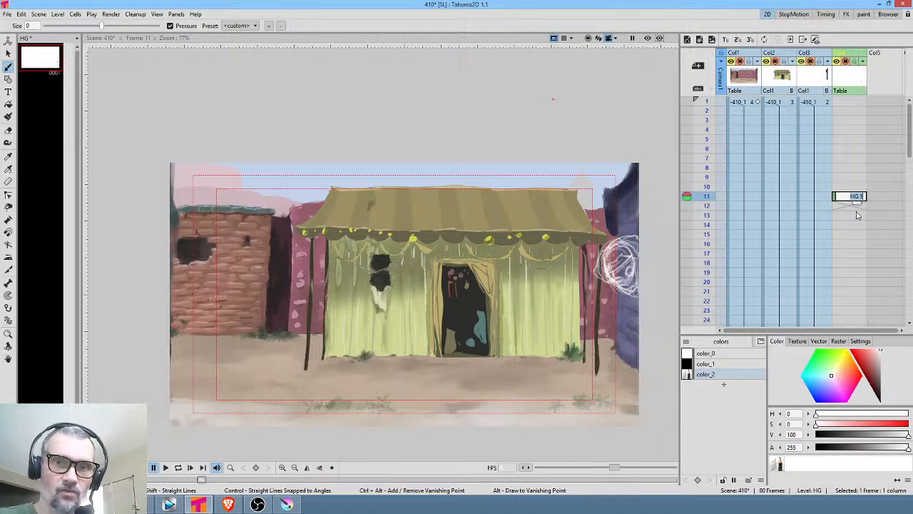
click(859, 215)
click(838, 200)
drag(834, 199, 842, 321)
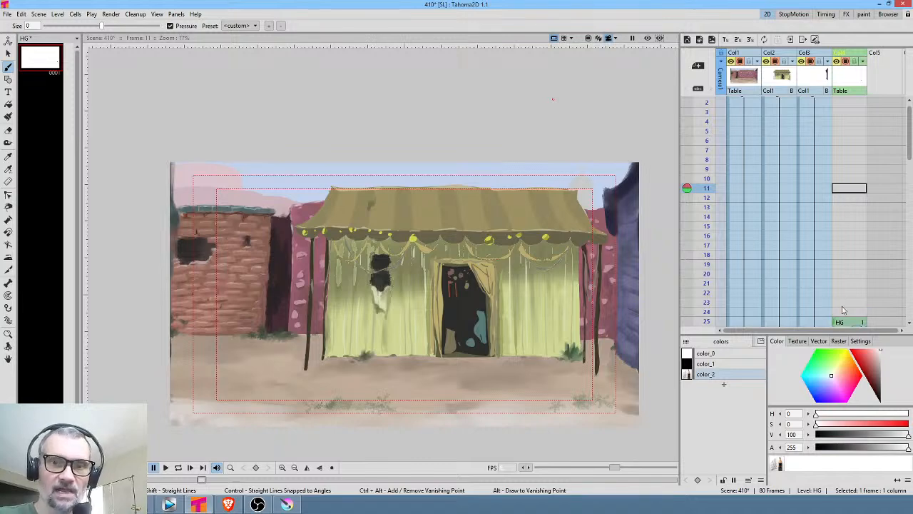
Extend the exposure of the HG drawing at frame 25 through frame 34
scroll(852, 214, down, 5)
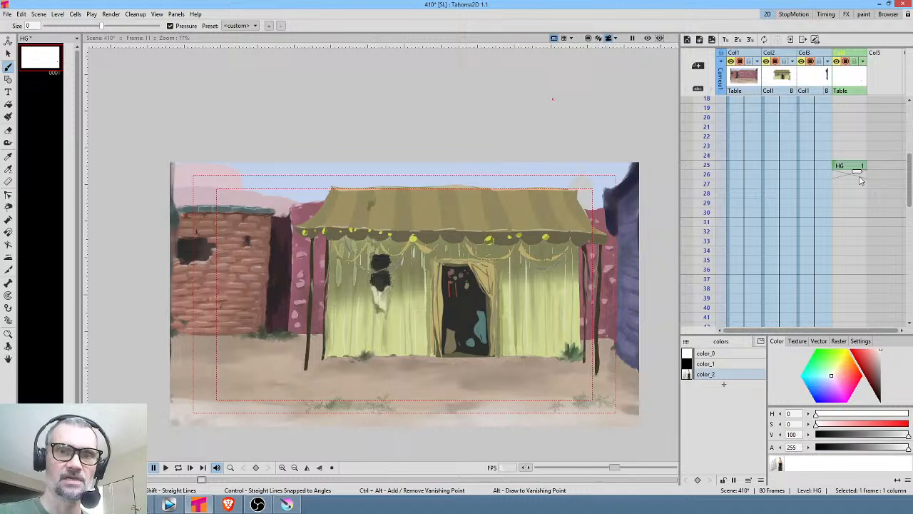
drag(860, 180, 860, 235)
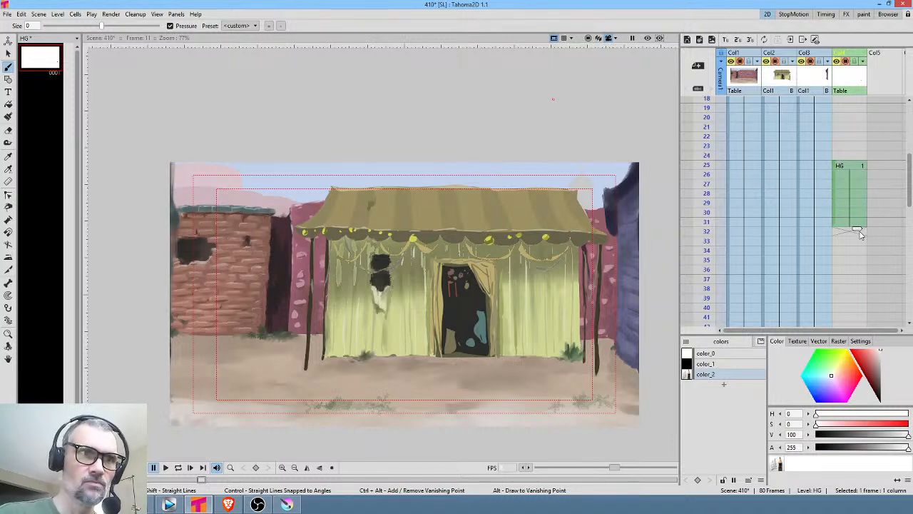
drag(861, 236, 858, 261)
Draw small white scribbles near the blue wall as new HG drawings on frames 35 and 36 of Col4
click(858, 260)
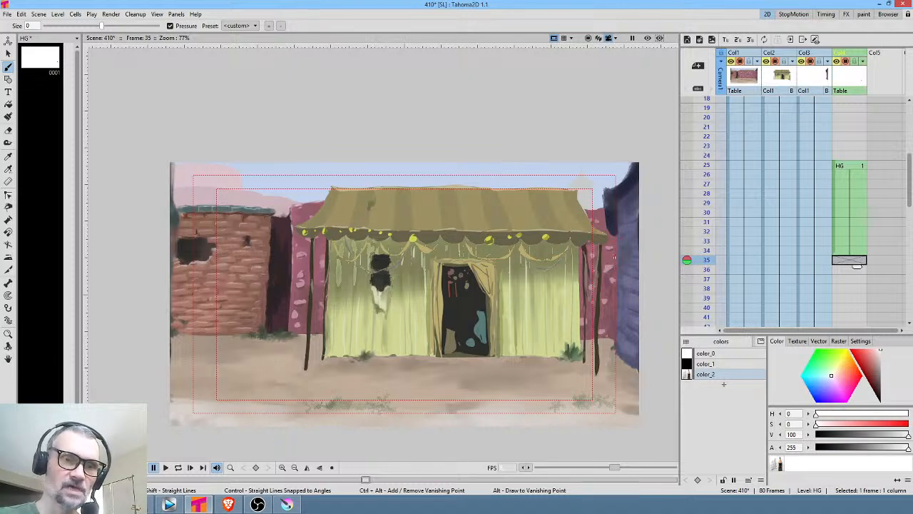
click(852, 168)
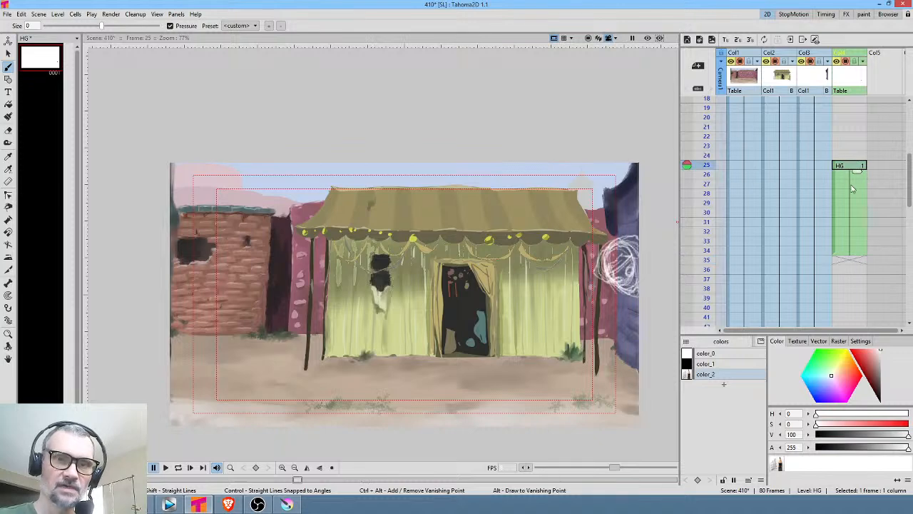
click(850, 261)
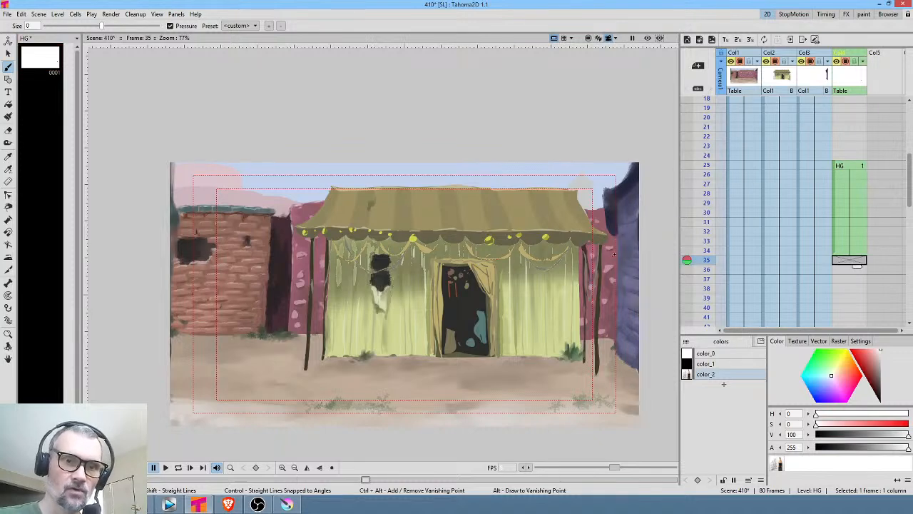
mouse_move(616, 245)
mouse_down()
mouse_move(619, 261)
mouse_move(606, 255)
mouse_move(618, 246)
mouse_move(615, 267)
mouse_move(608, 259)
mouse_up()
click(851, 270)
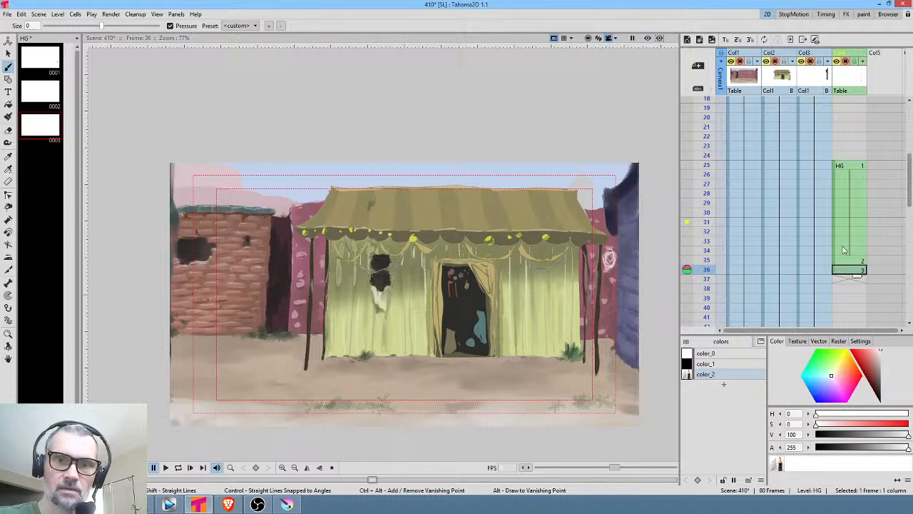
click(851, 280)
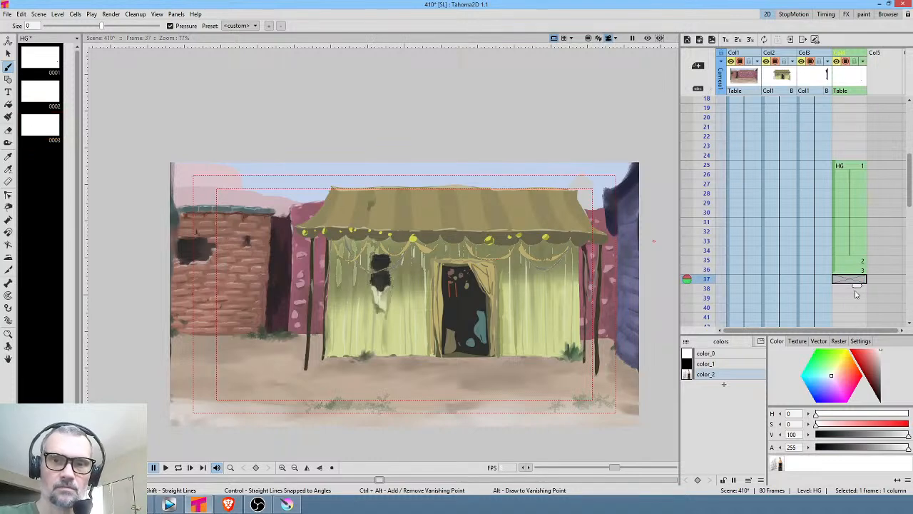
Draw a small white scribble near the blue wall on frame 44 of Col4, leaving the frames after 36 empty
scroll(845, 279, down, 5)
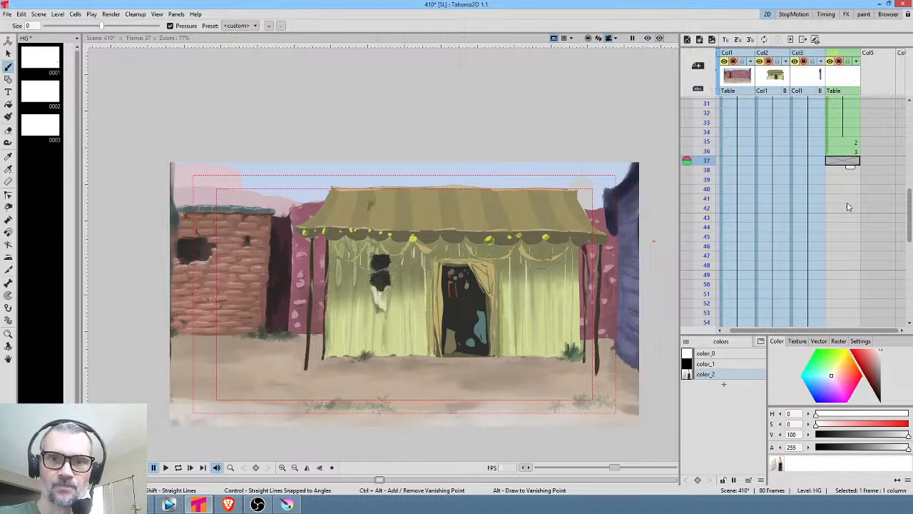
click(845, 228)
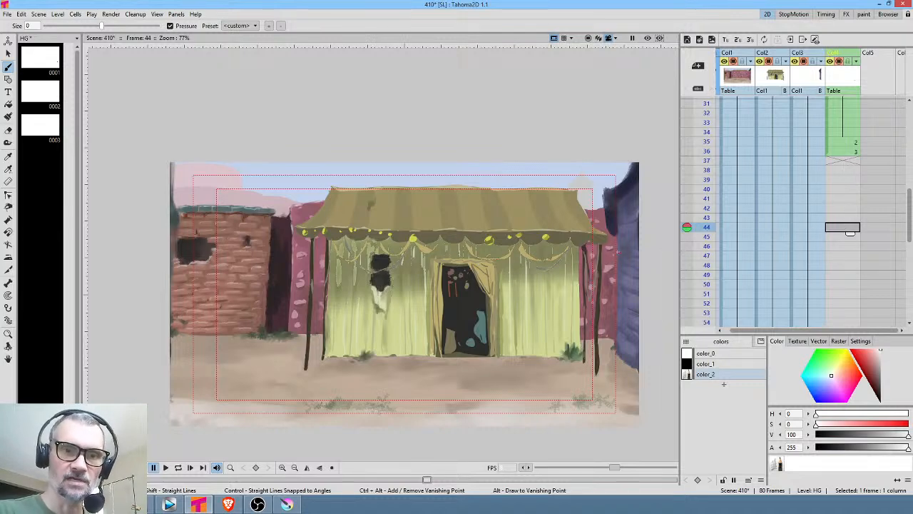
drag(615, 254, 618, 277)
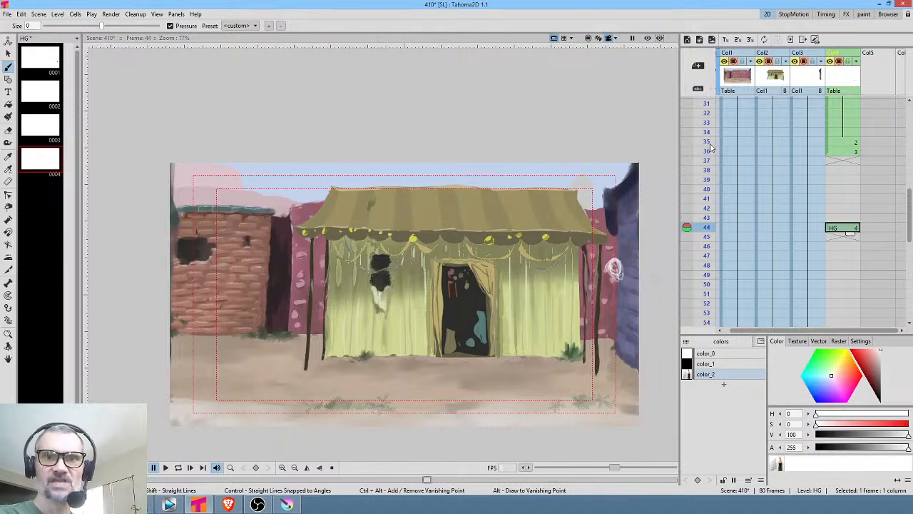
Move the HG column before the blue wall's column and check the layering on frames 34 and 44
click(844, 55)
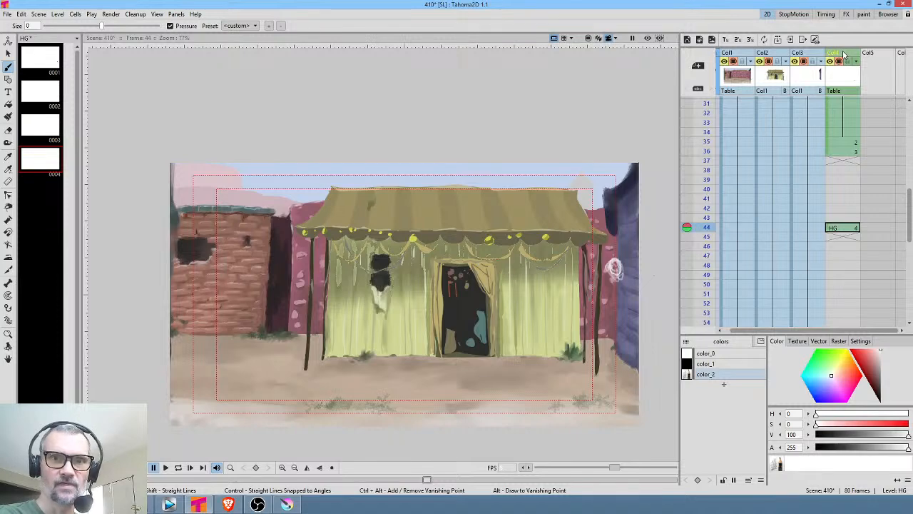
drag(842, 53, 817, 53)
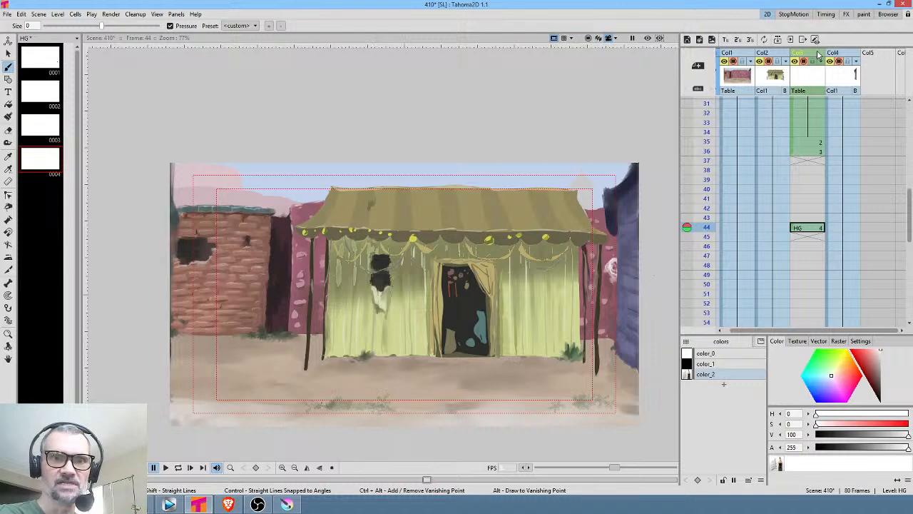
click(806, 228)
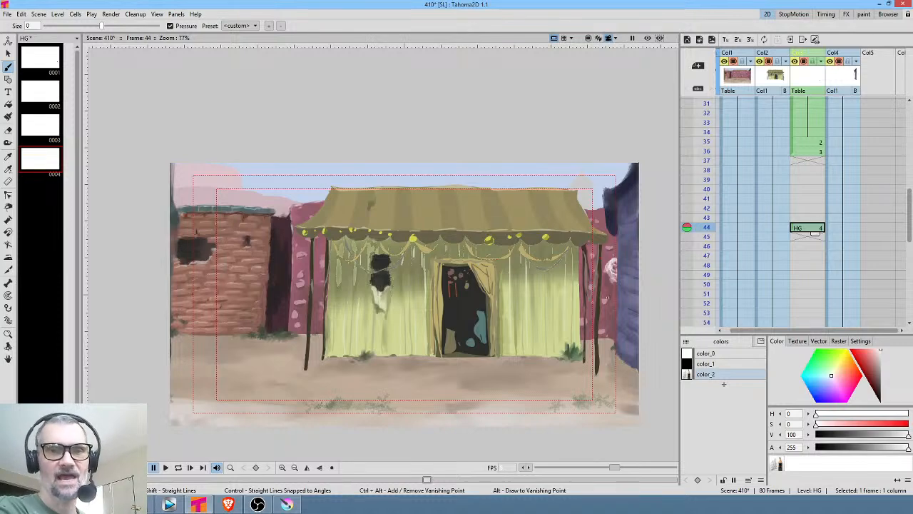
click(808, 131)
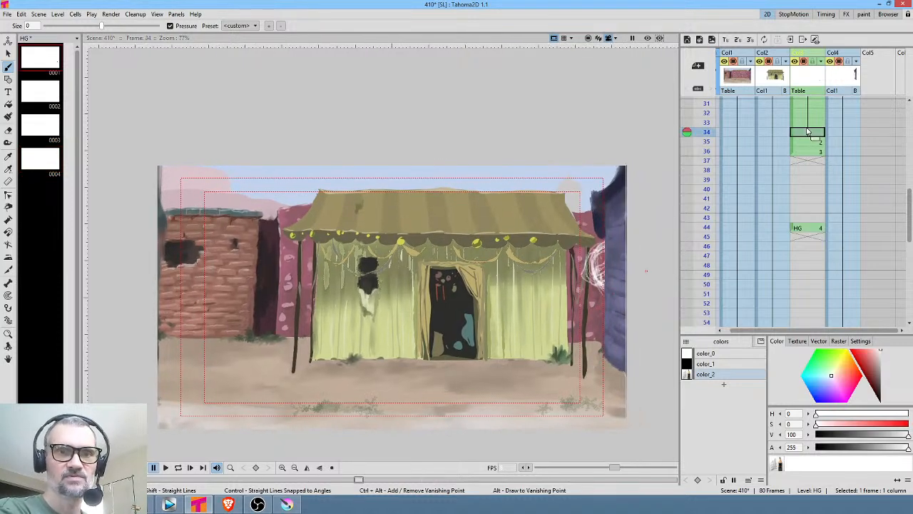
click(796, 228)
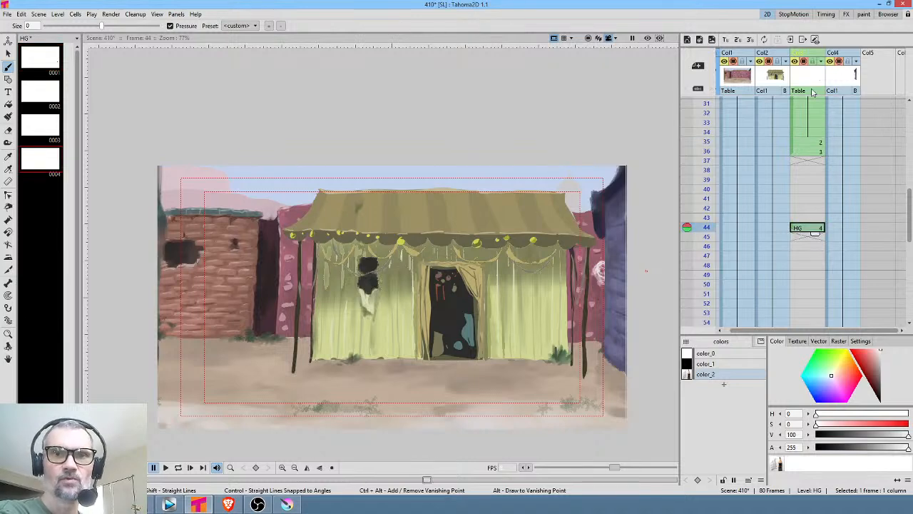
Move the HG cells of frames 25 to 36 from the third column into Col5, keeping the same frames
scroll(789, 165, up, 3)
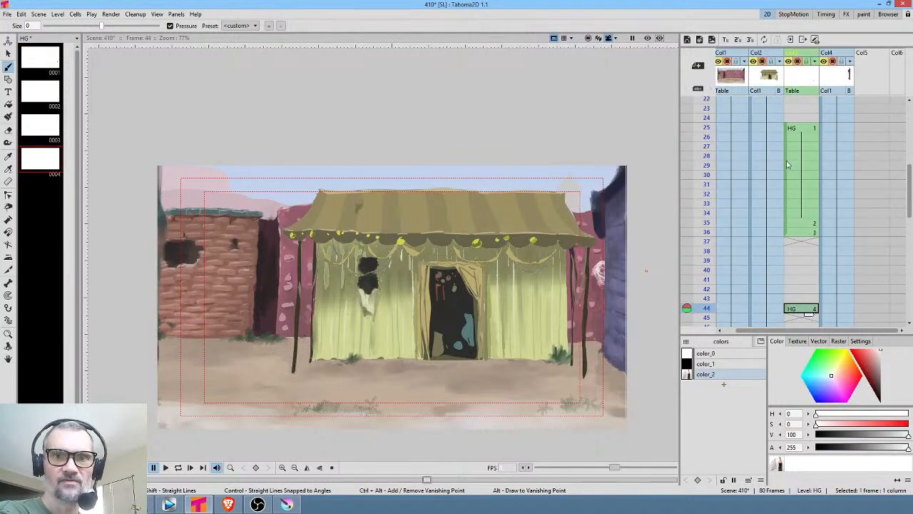
drag(787, 166, 871, 170)
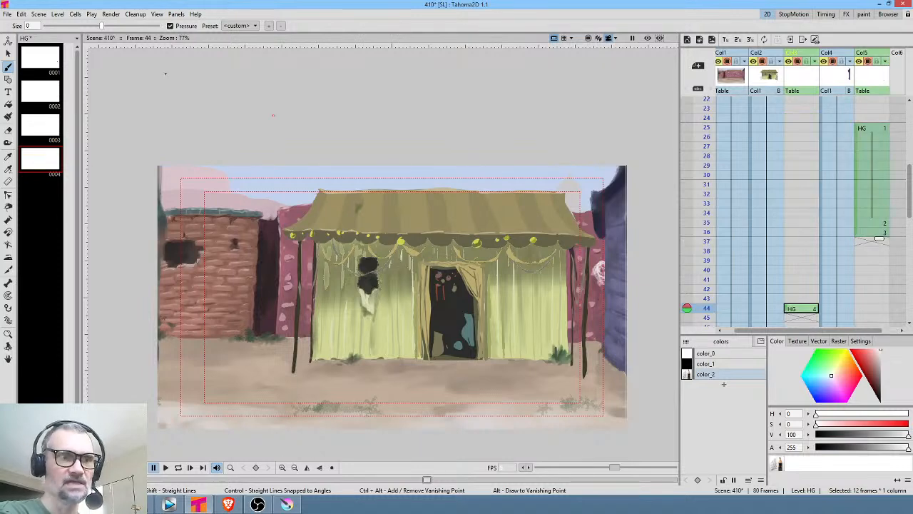
scroll(835, 264, down, 4)
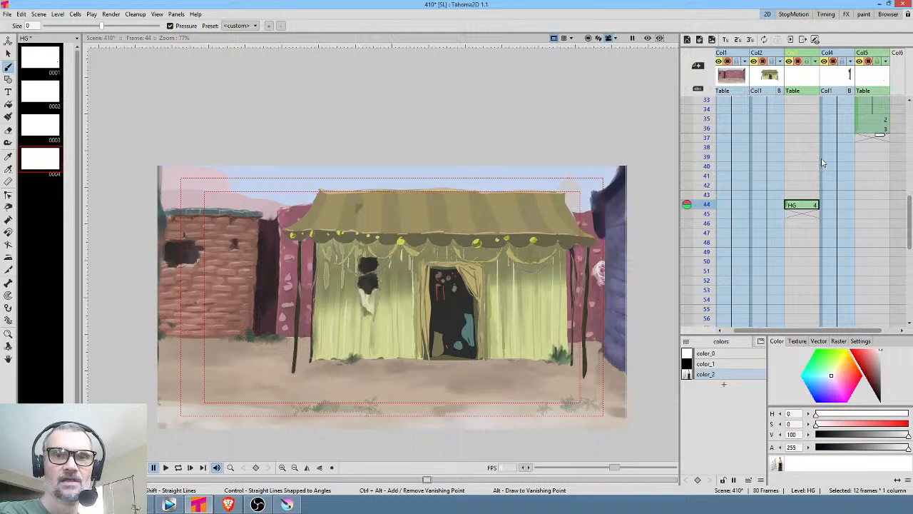
Hold the HG drawing on frame 44 of Col3 through frame 53
click(799, 207)
drag(809, 212, 808, 300)
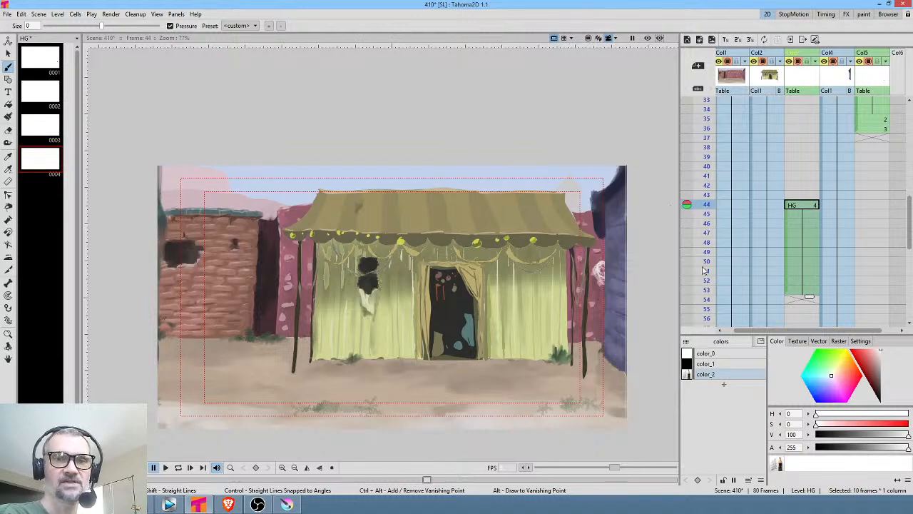
Scrub and play back the frames from about 26 to 58 to check how the HG drawings layer against the blue wall
drag(771, 259, 823, 262)
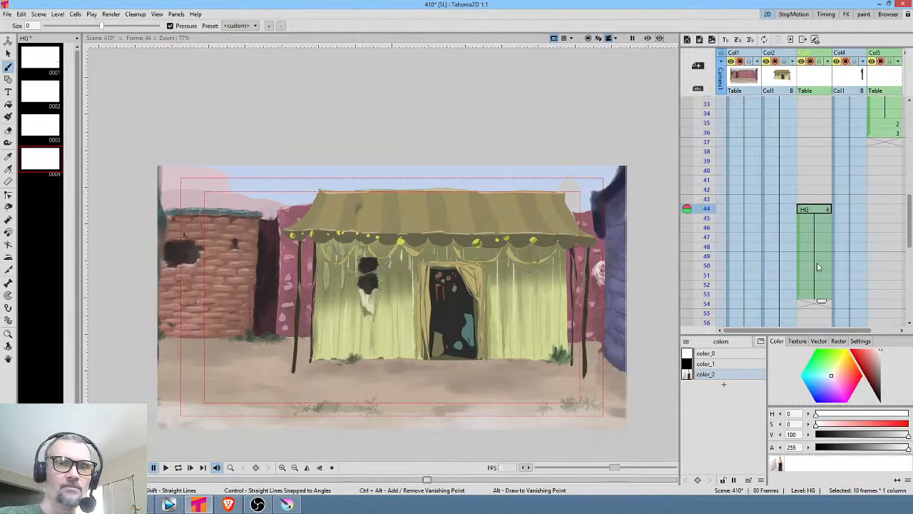
scroll(704, 122, up, 4)
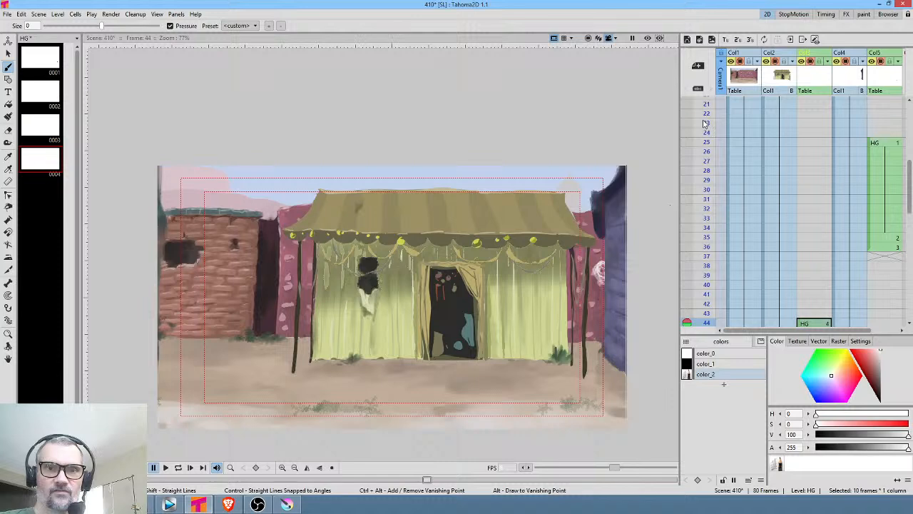
mouse_move(704, 122)
mouse_down()
mouse_move(706, 321)
mouse_move(732, 101)
mouse_up()
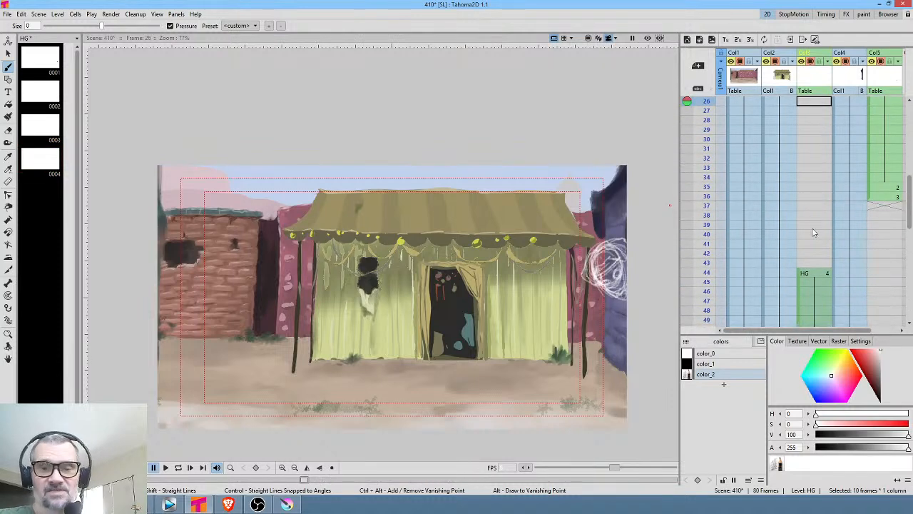
key(alt+)
key(l)
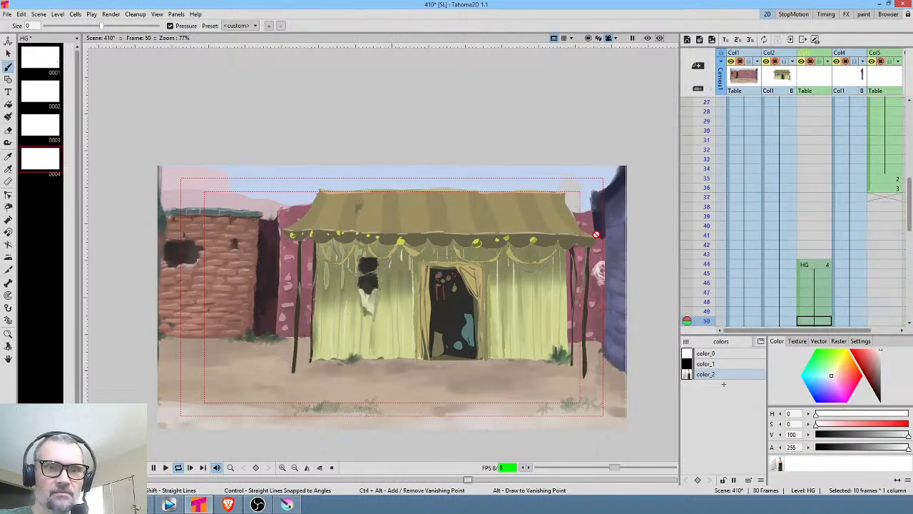
key(l)
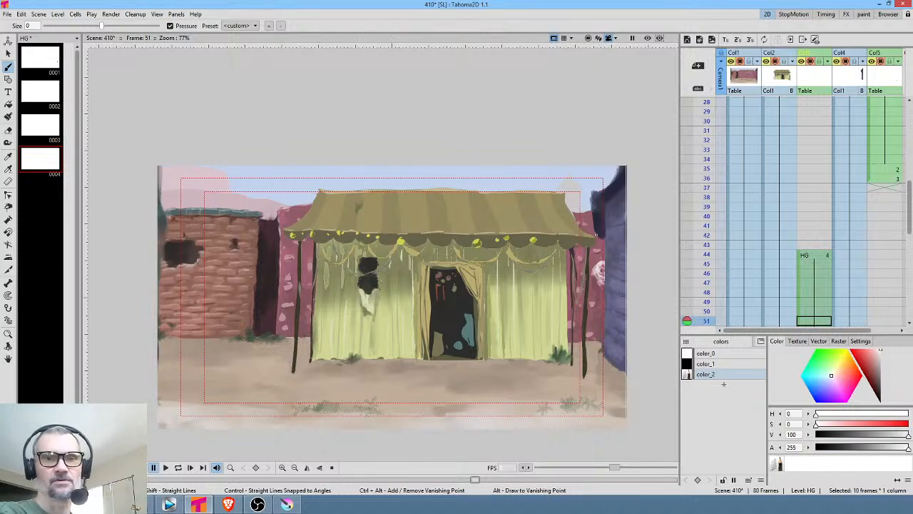
scroll(814, 257, down, 2)
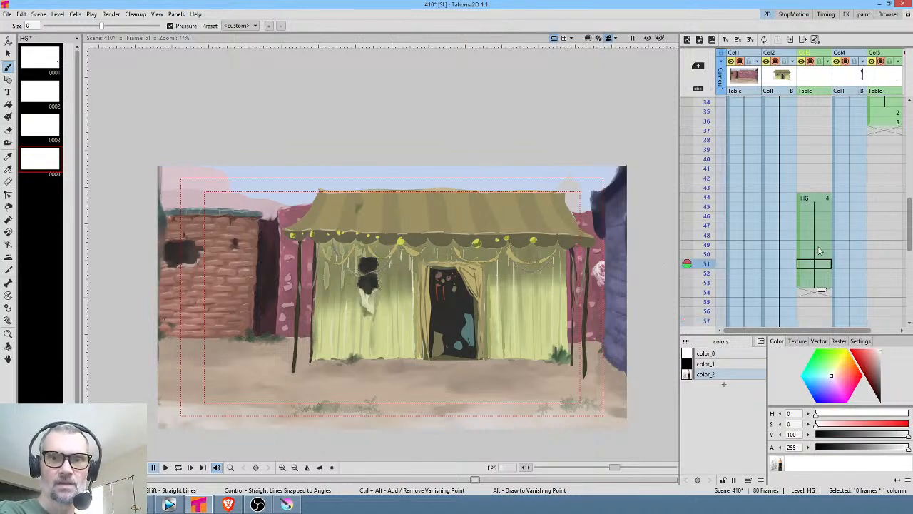
click(708, 197)
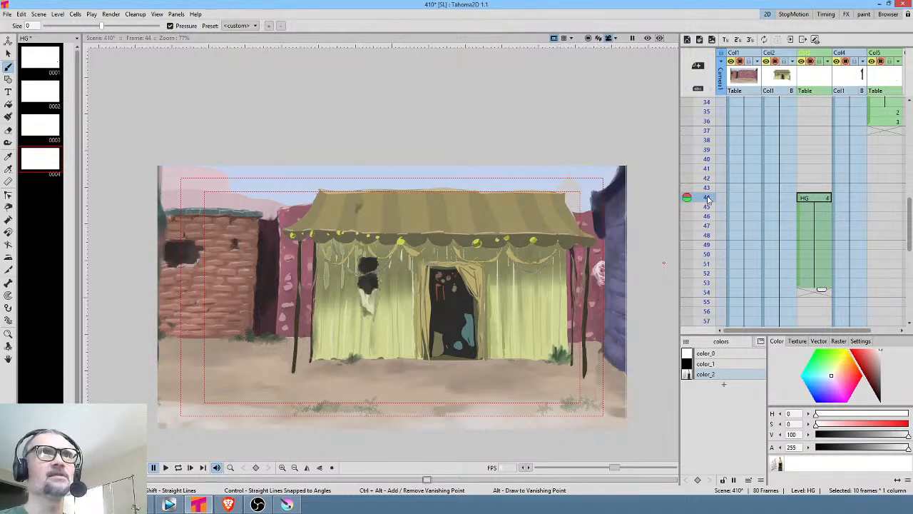
key(p)
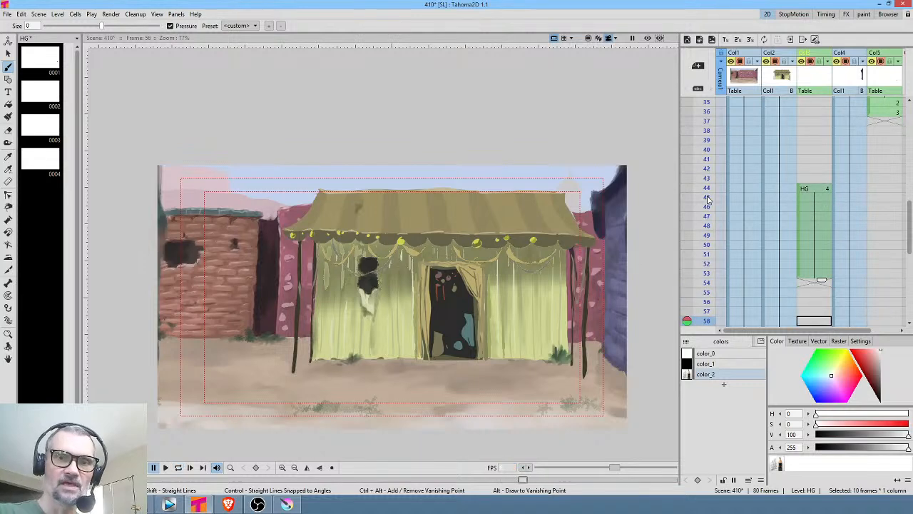
Draw small white scribbles near the tent's poles on frames 54 and 61 of Col3, leaving the frames between them empty
click(817, 283)
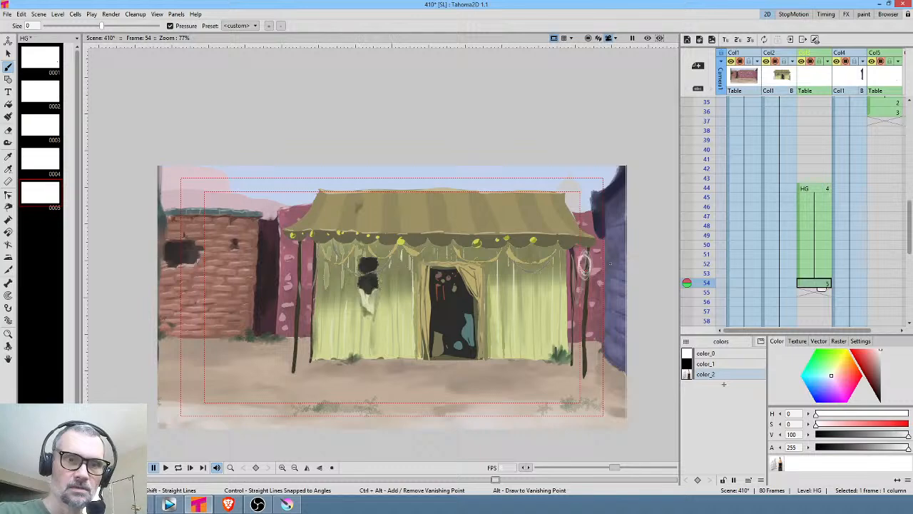
click(821, 293)
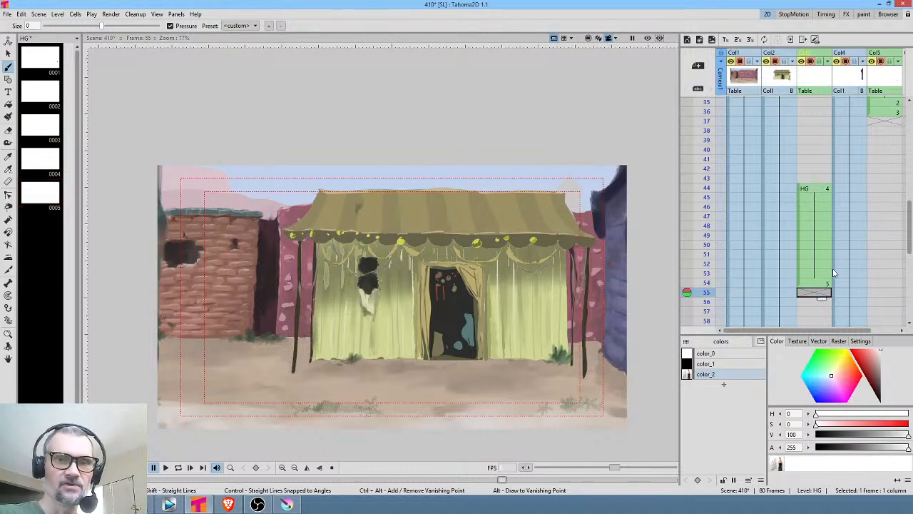
scroll(833, 273, down, 4)
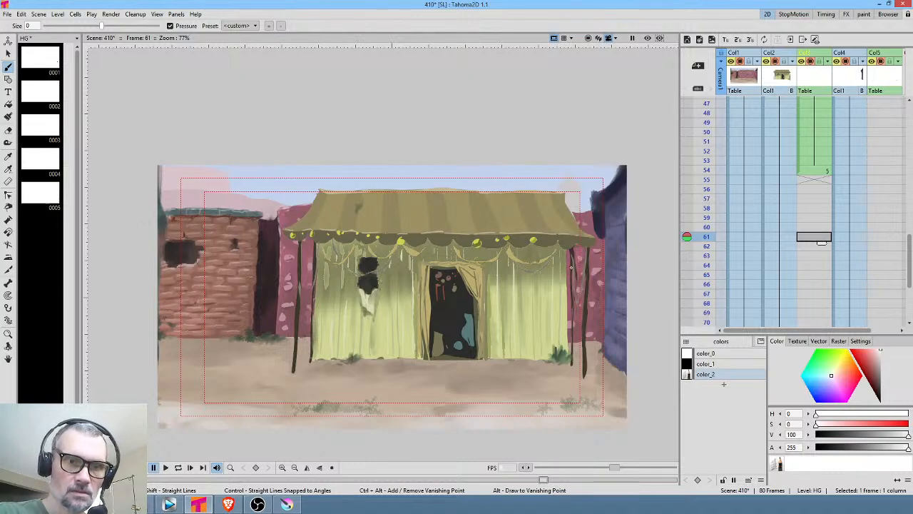
click(570, 272)
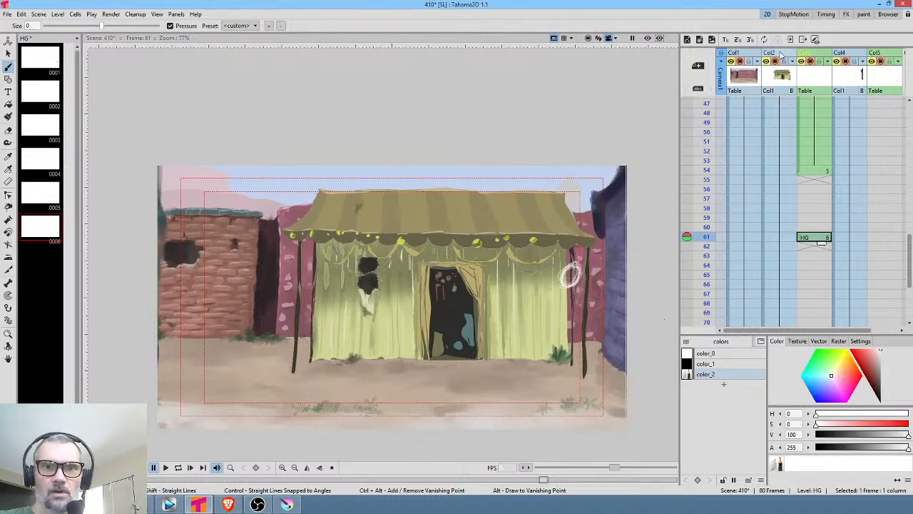
Move the frame 61 HG drawing into a new column inserted after Col1, behind the tent, and hold it through frame 66
click(739, 79)
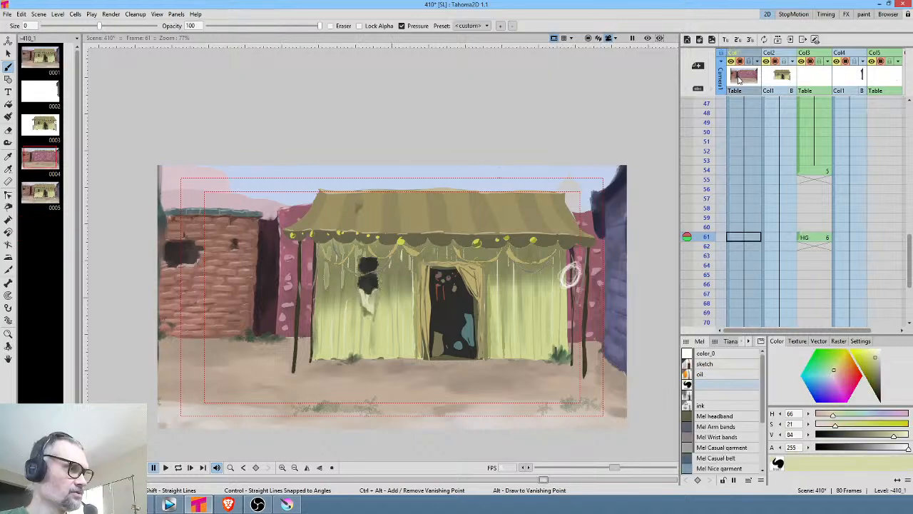
key(Insert)
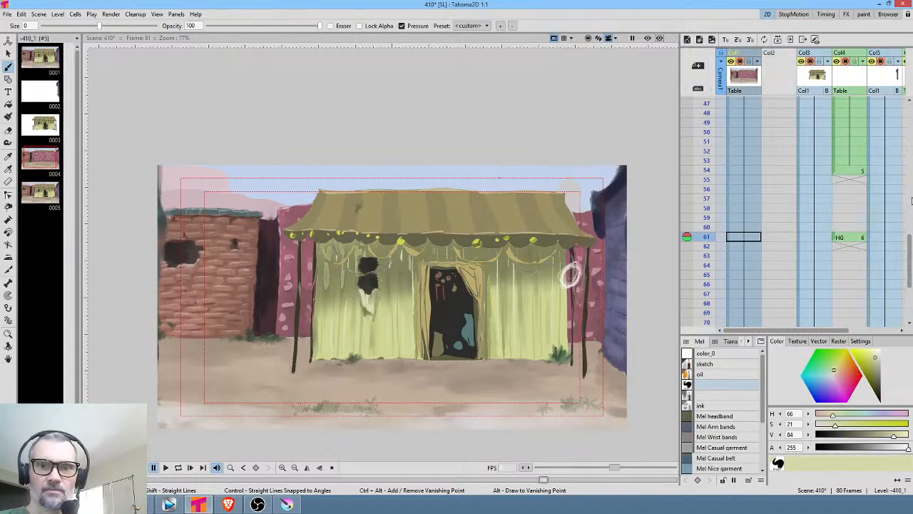
click(842, 239)
drag(842, 241, 781, 243)
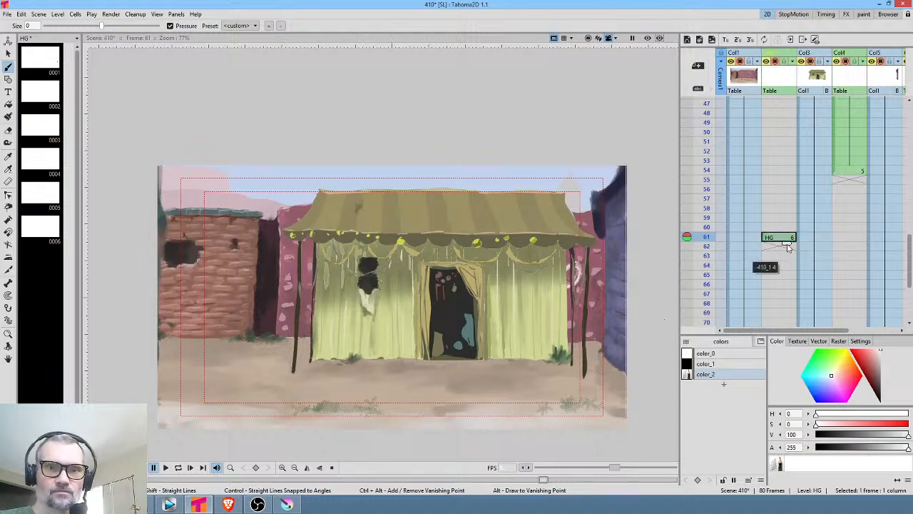
drag(786, 246, 785, 291)
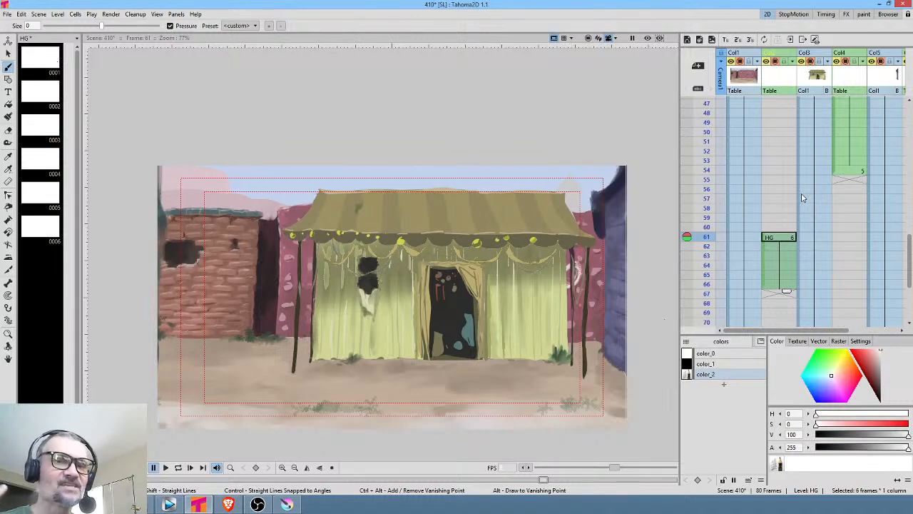
Check the layering of the HG drawings from frame 25 to frame 62, and save the scene with its level changes
mouse_move(819, 209)
mouse_down()
mouse_move(805, 321)
mouse_move(837, 245)
mouse_move(801, 340)
mouse_up()
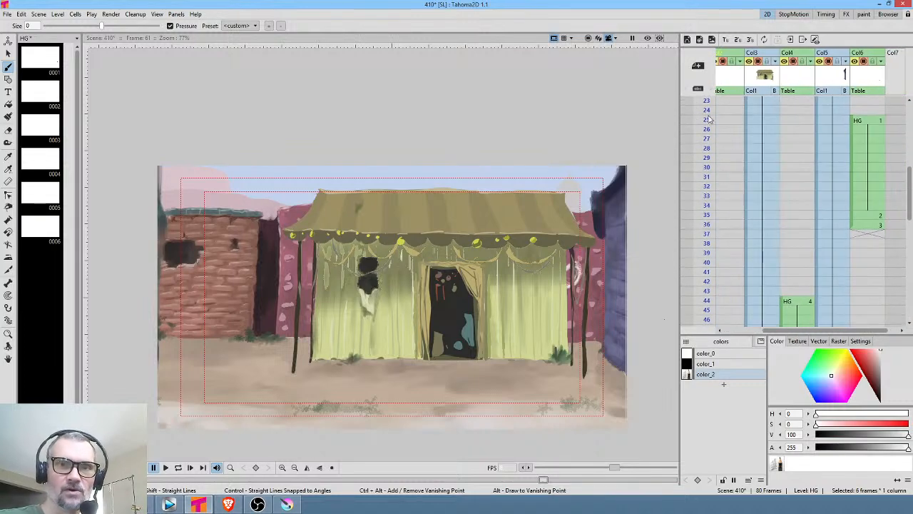
click(706, 120)
drag(706, 122, 694, 323)
mouse_move(774, 277)
mouse_down()
mouse_move(805, 208)
mouse_move(792, 129)
mouse_up()
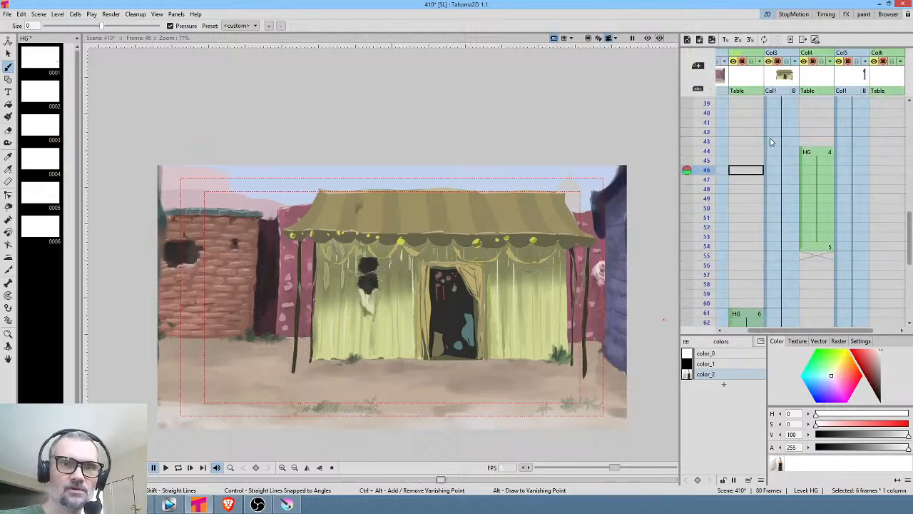
drag(700, 175, 692, 327)
drag(799, 270, 810, 169)
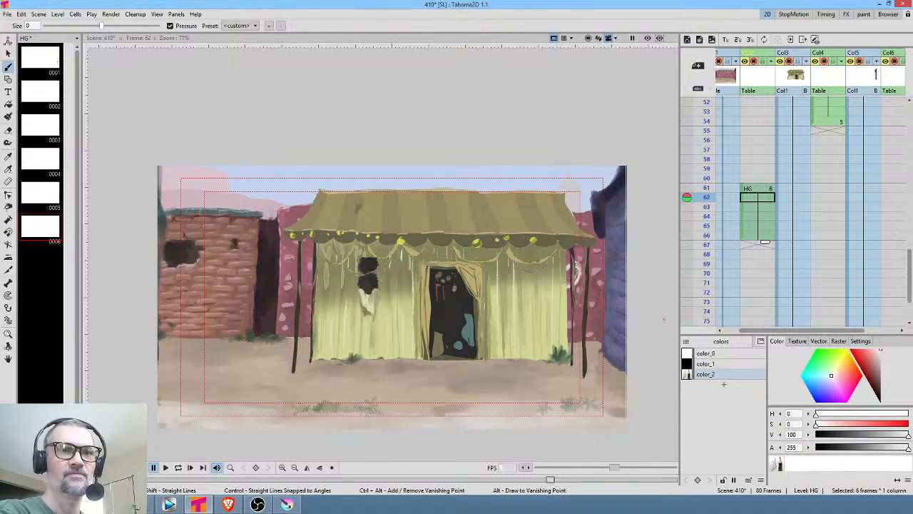
click(7, 14)
click(15, 47)
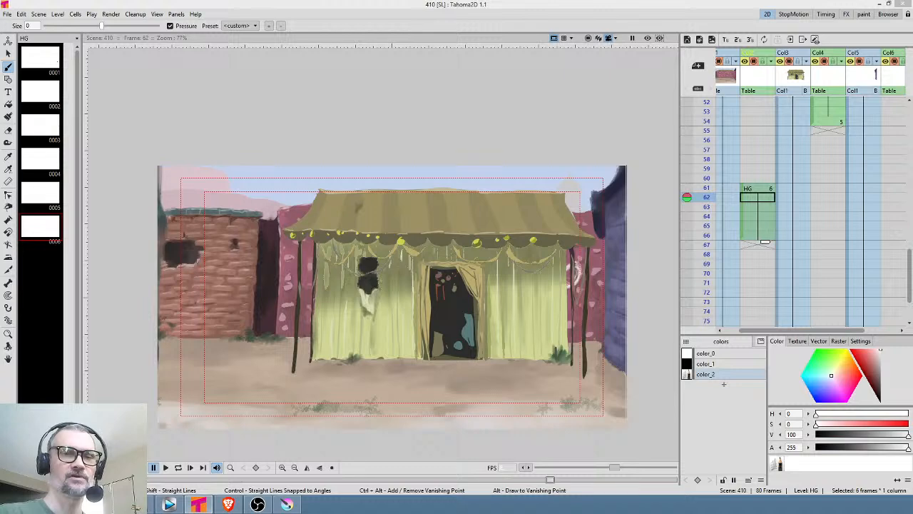
Lasso the white scribble on frame 61, scale it to 84.53 %, and check the change across its held frames
click(765, 192)
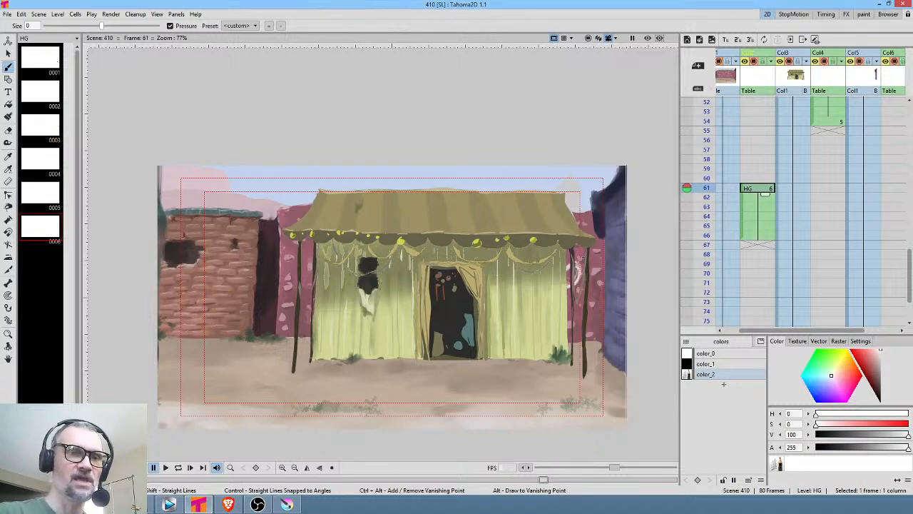
key(s)
mouse_move(591, 246)
mouse_down()
mouse_move(536, 290)
mouse_move(571, 313)
mouse_up()
drag(606, 242, 584, 274)
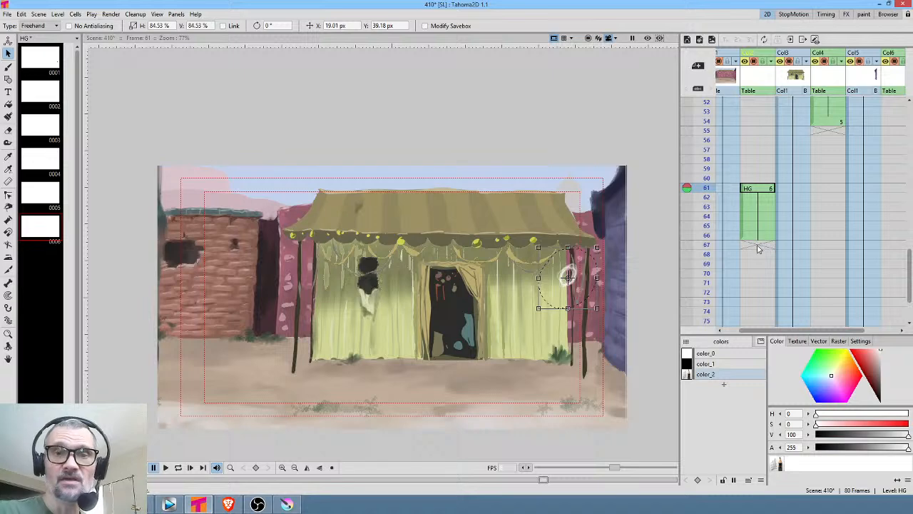
click(758, 198)
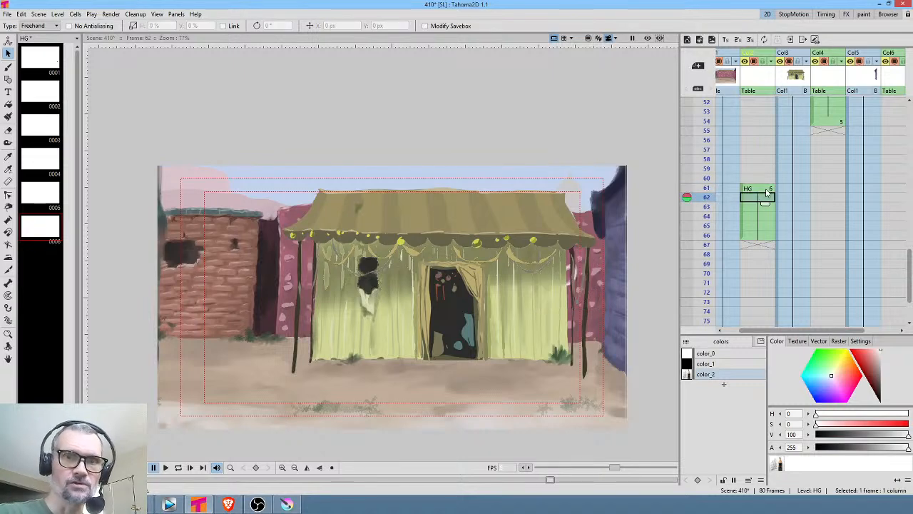
key(Up)
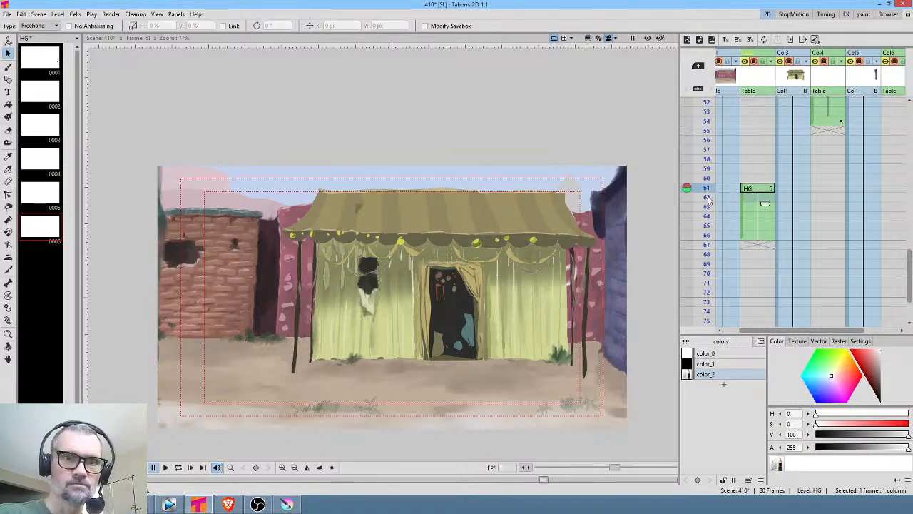
key(Down)
key(Down)
key(Down)
key(Down)
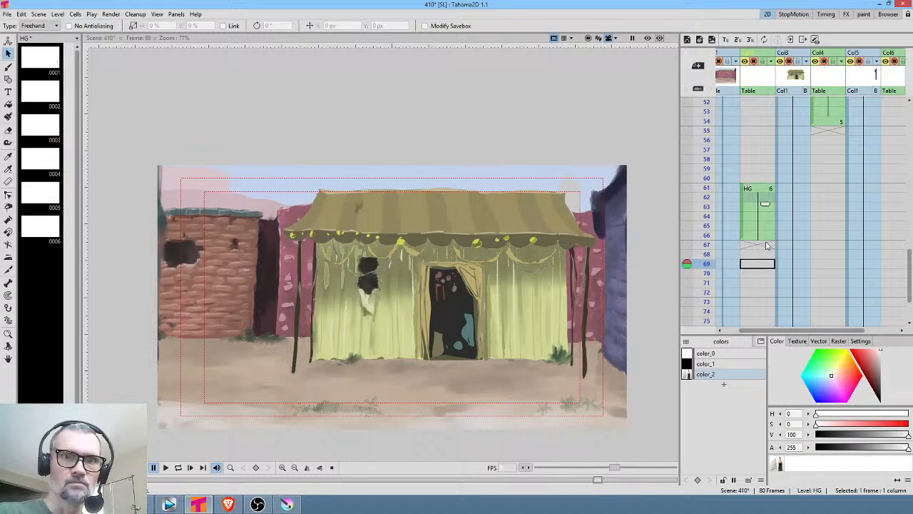
Draw a small white scribble at the tent's edge on frame 67 of Col2 and move its cell to Col4, in front of the tent
click(766, 246)
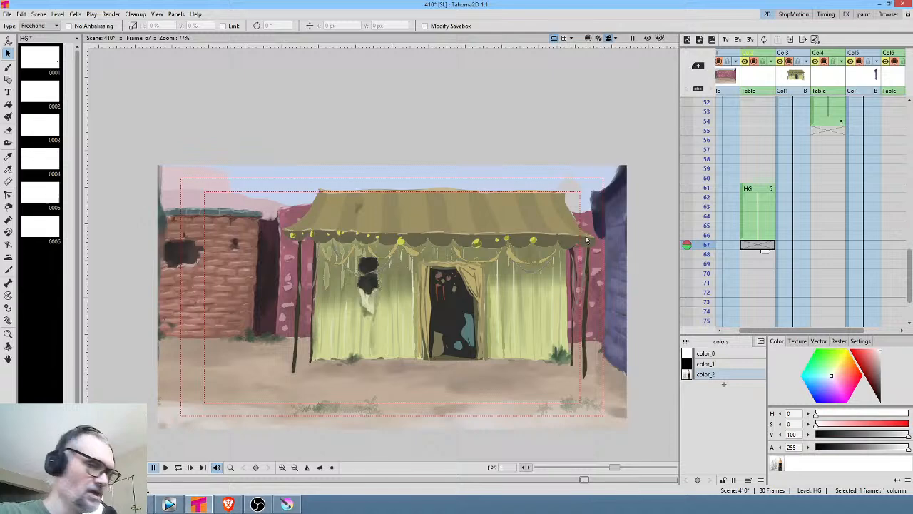
key(b)
drag(566, 266, 566, 276)
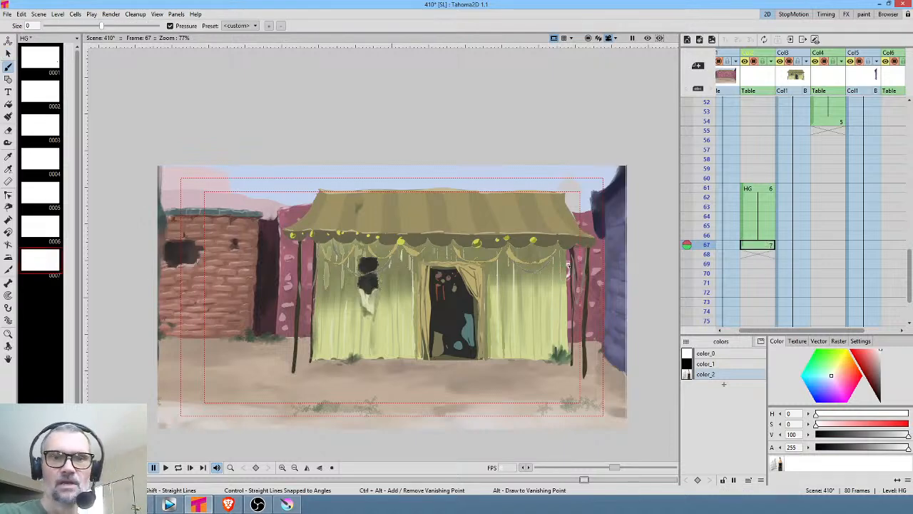
click(744, 246)
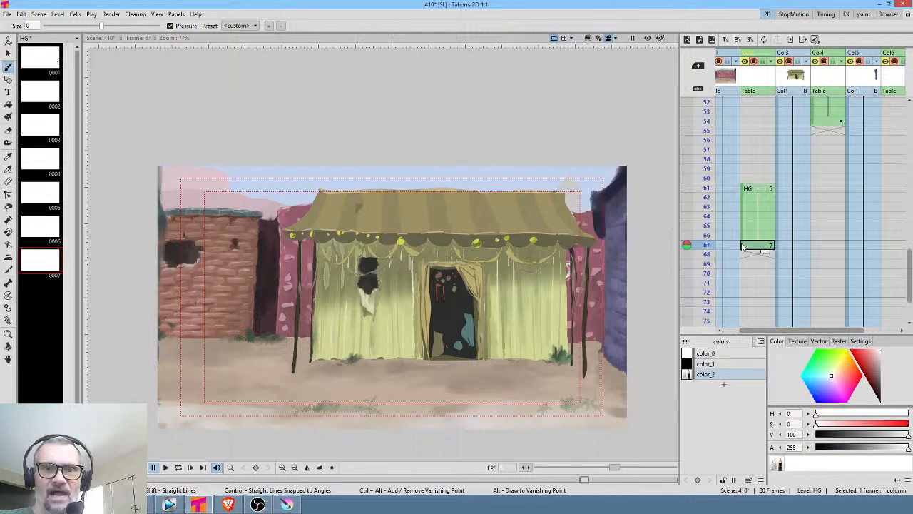
drag(743, 246, 833, 247)
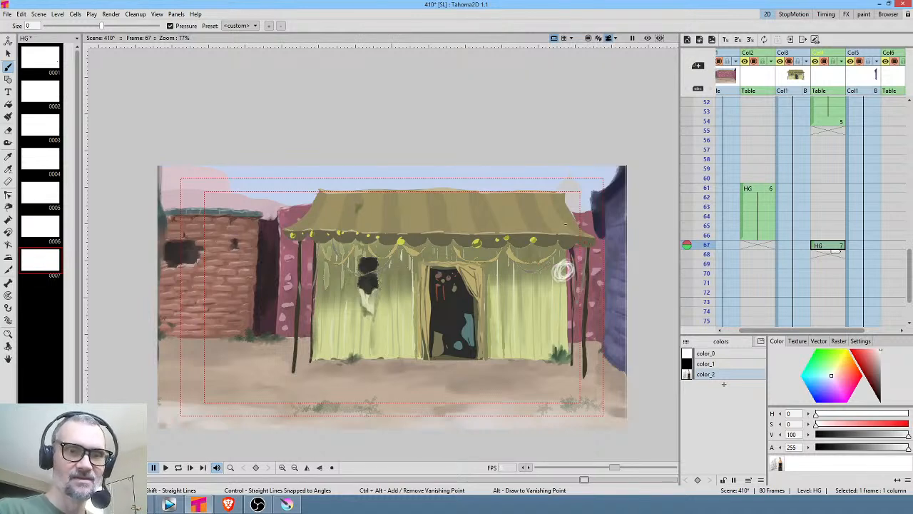
Erase part of the frame 67 scribble with the Eraser, and return to the Brush
key(e)
drag(579, 253, 583, 249)
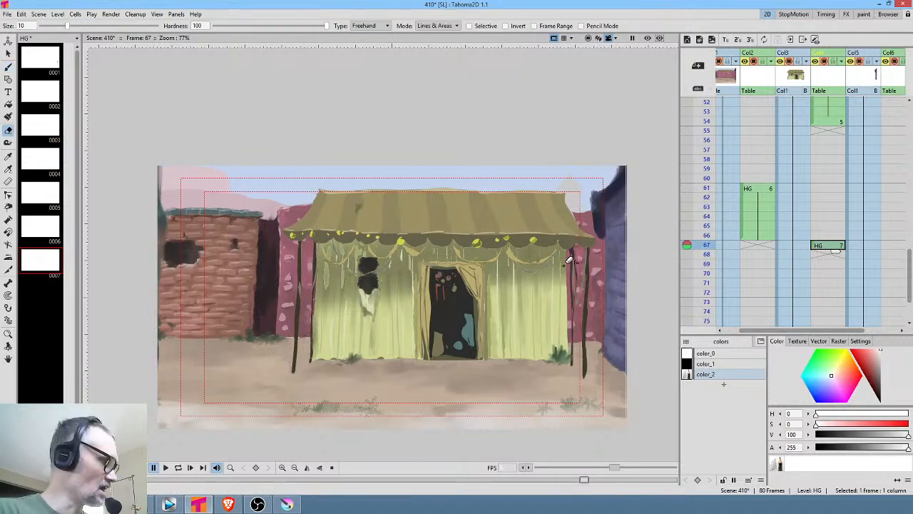
key(b)
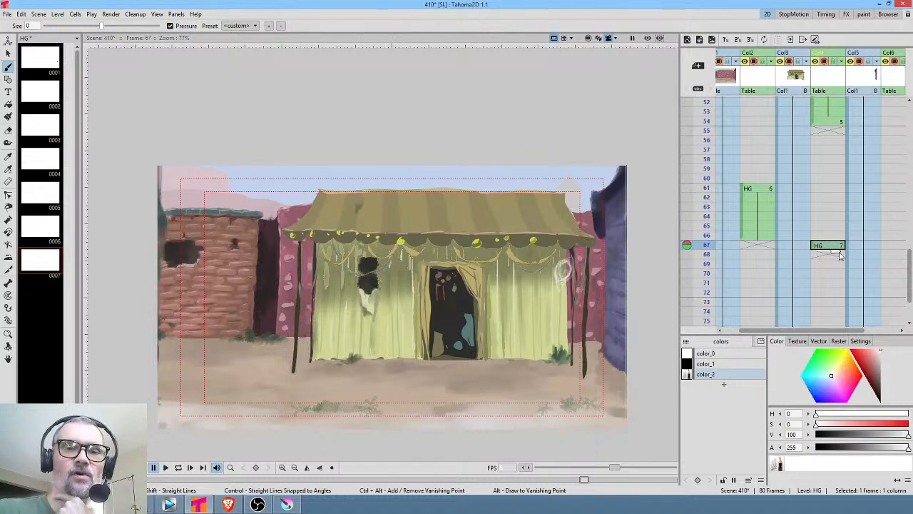
Hold the frame 67 HG drawing through frame 70 and duplicate it as a new drawing on frame 71
scroll(835, 251, down, 3)
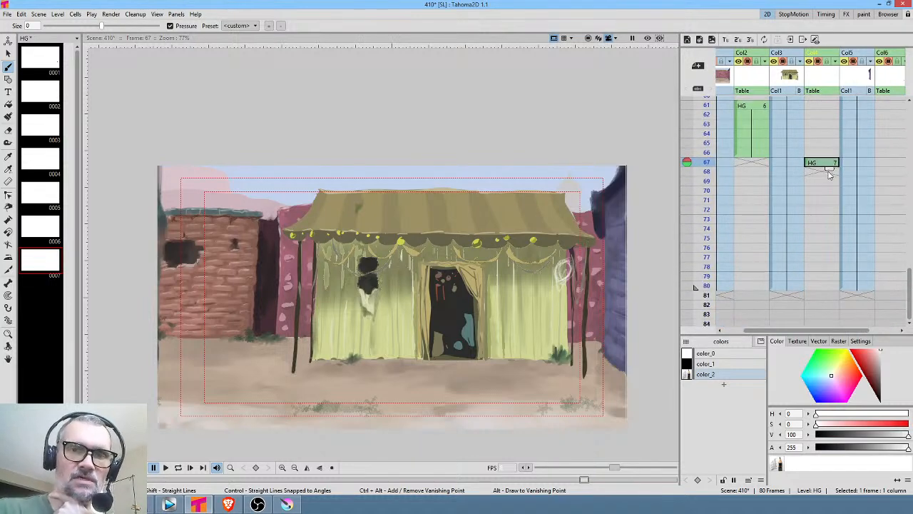
drag(827, 173, 820, 206)
click(824, 200)
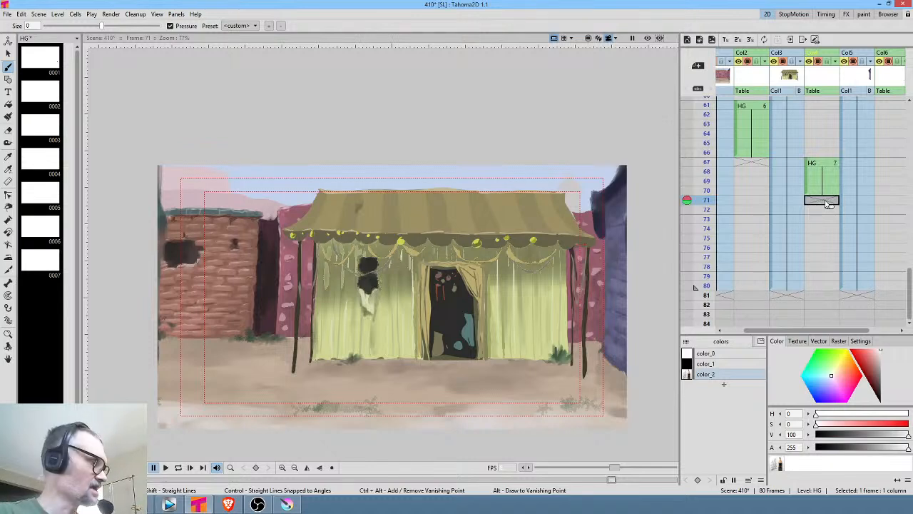
key(alt+d)
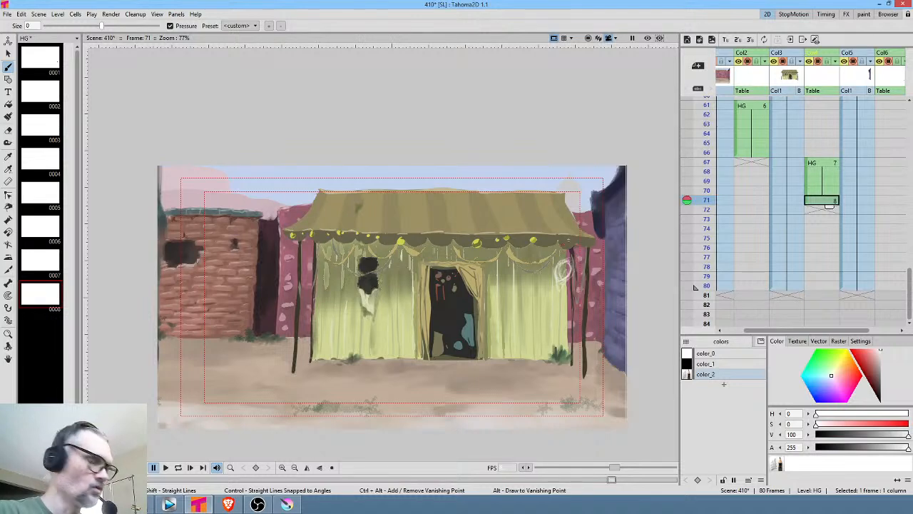
Lasso the white scribble on frame 71, move it left and rotate it 31.22° on the tent wall, and hold the drawing through frame 72
key(s)
mouse_move(574, 249)
mouse_down()
mouse_move(564, 294)
mouse_move(585, 251)
mouse_up()
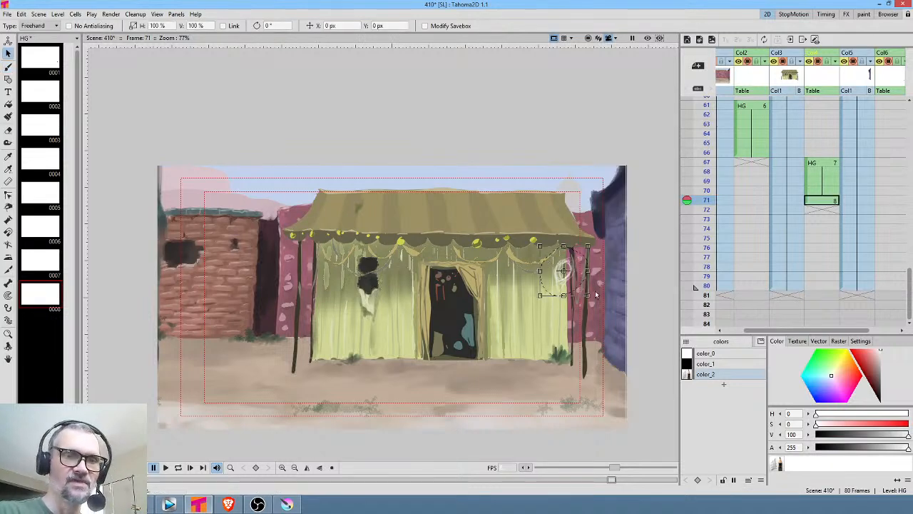
mouse_move(596, 294)
mouse_down()
mouse_move(603, 275)
mouse_move(522, 280)
mouse_up()
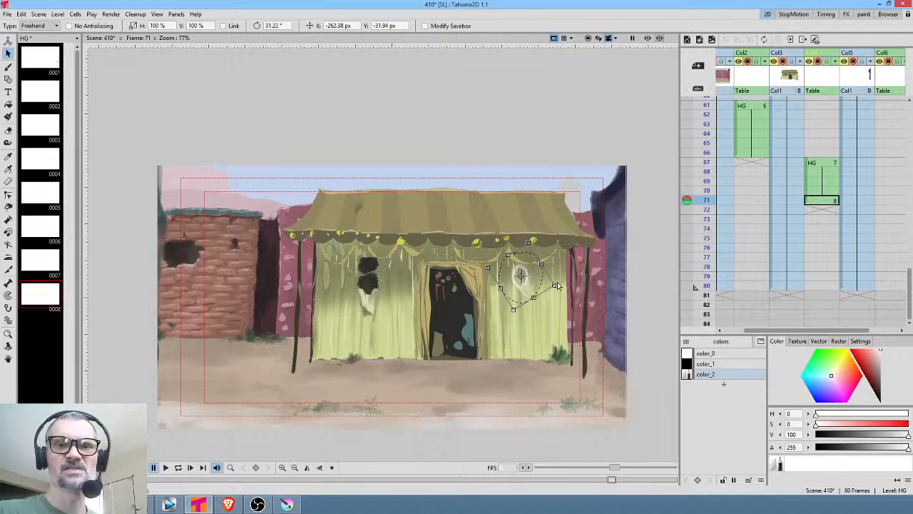
click(822, 200)
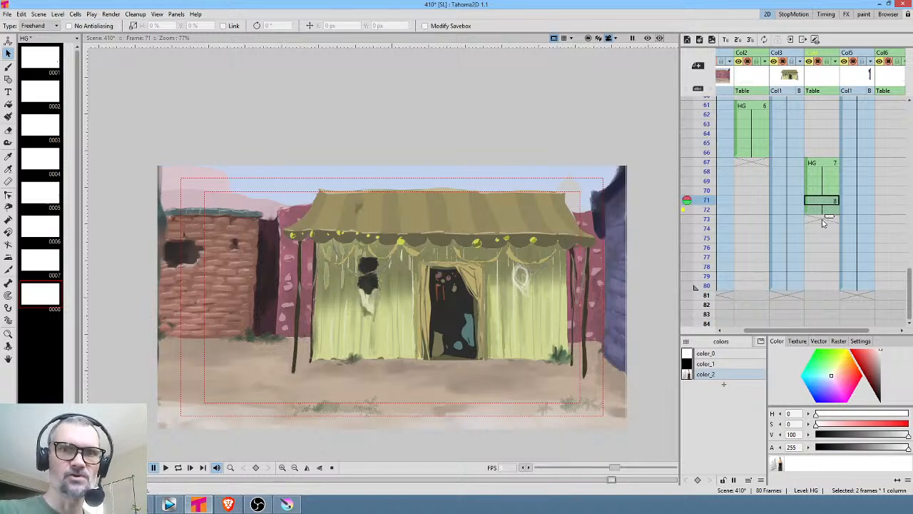
With frame 72 as onion skin reference, brush a white oval at the doorway's right curtain on frame 73 and hold it through frame 74
click(824, 220)
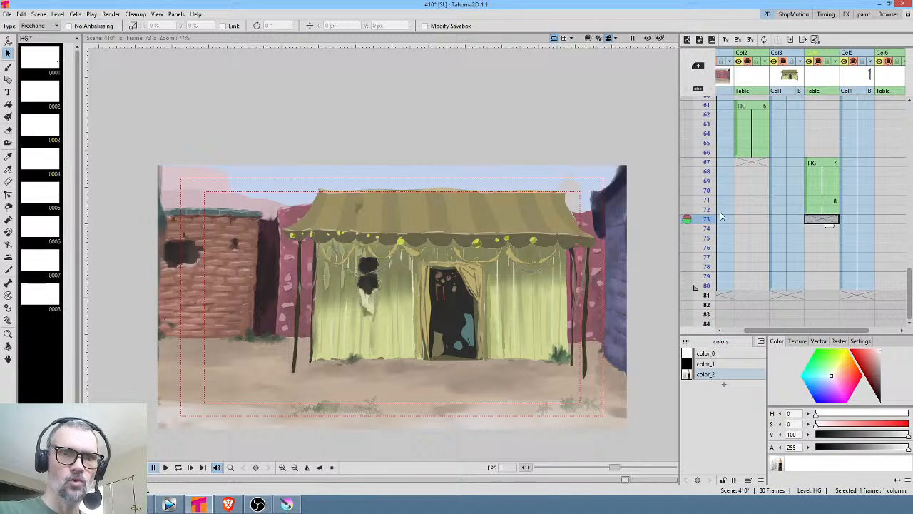
click(687, 210)
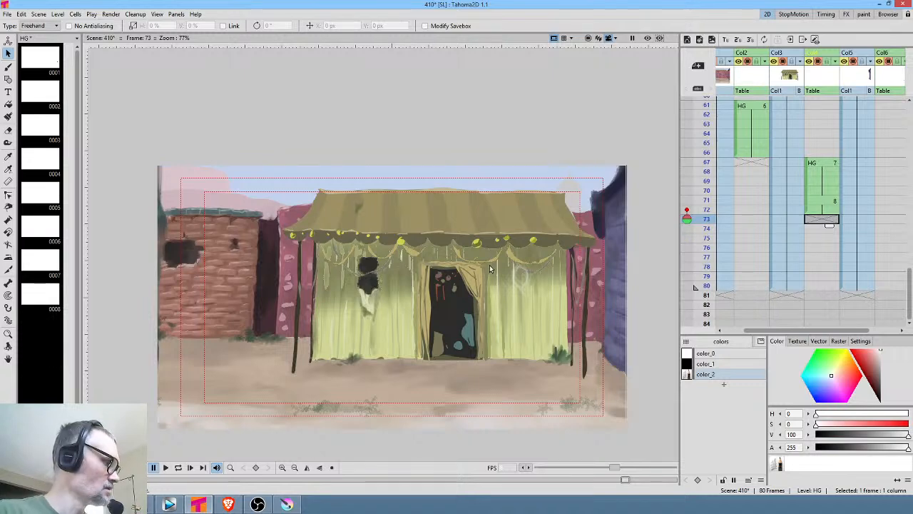
key(b)
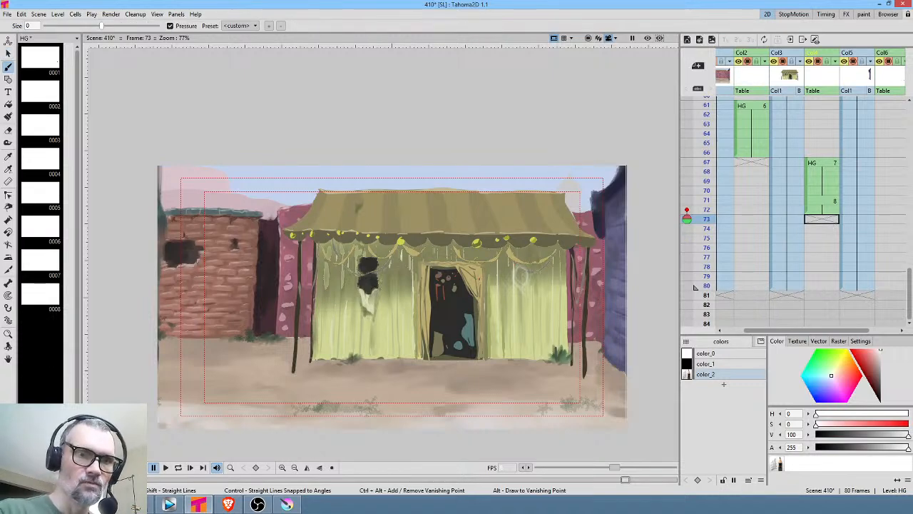
mouse_move(479, 279)
mouse_down()
mouse_move(489, 273)
mouse_move(482, 269)
mouse_up()
click(826, 221)
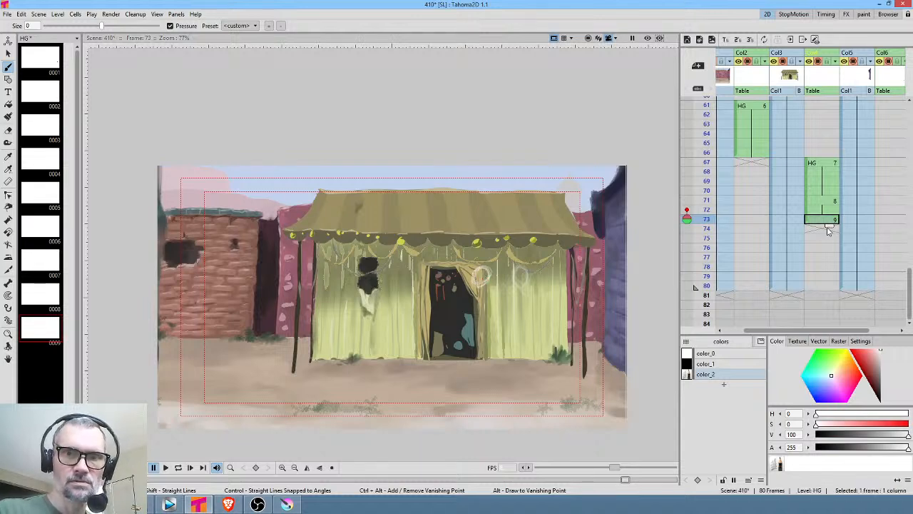
drag(827, 229, 829, 239)
Brush a white oval at the upper left corner of the doorway on frame 75 and hold it through frame 76
click(819, 240)
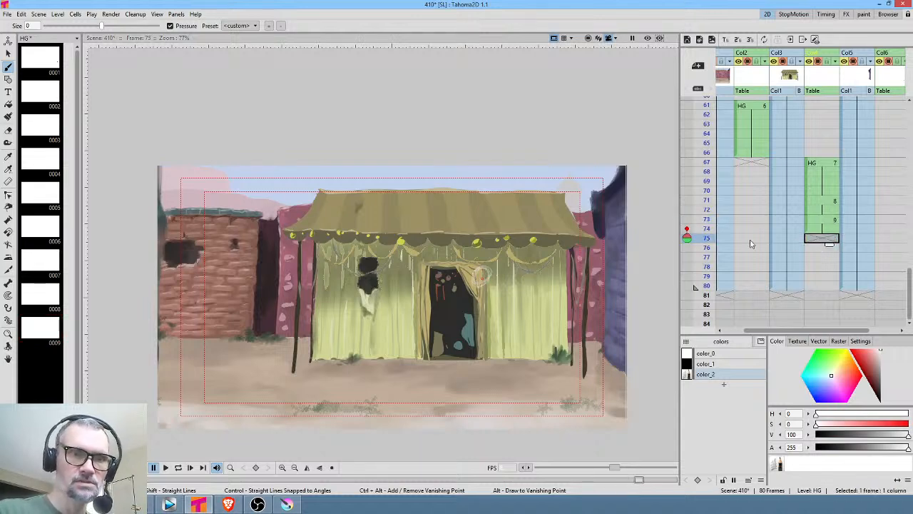
click(437, 273)
mouse_move(438, 274)
mouse_down()
mouse_move(427, 285)
mouse_move(432, 275)
mouse_up()
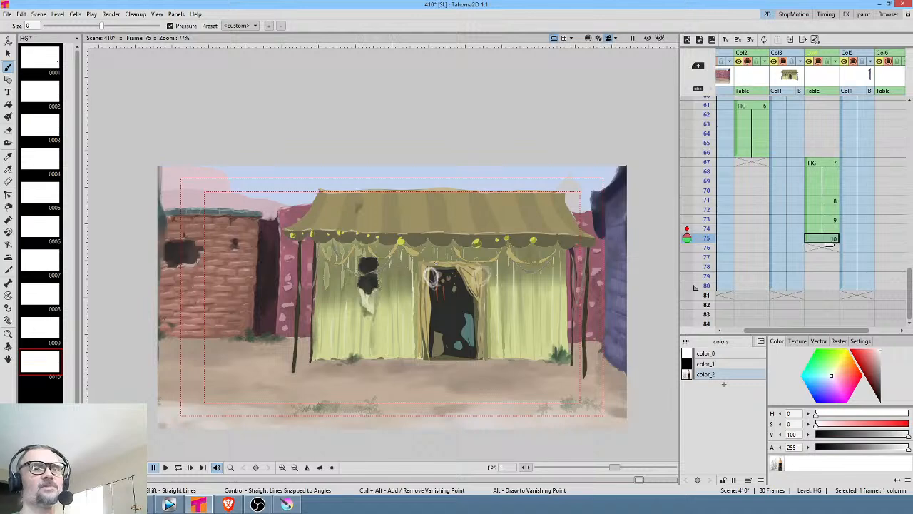
drag(430, 271, 422, 276)
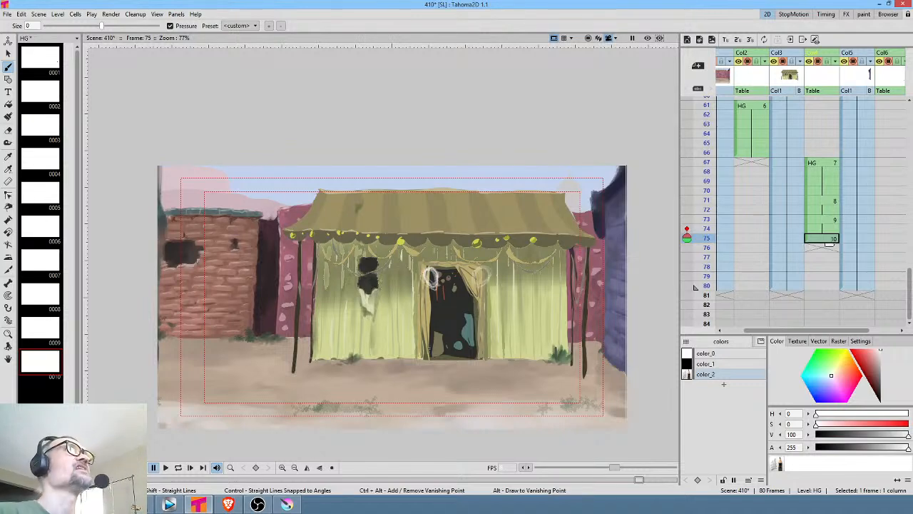
click(828, 257)
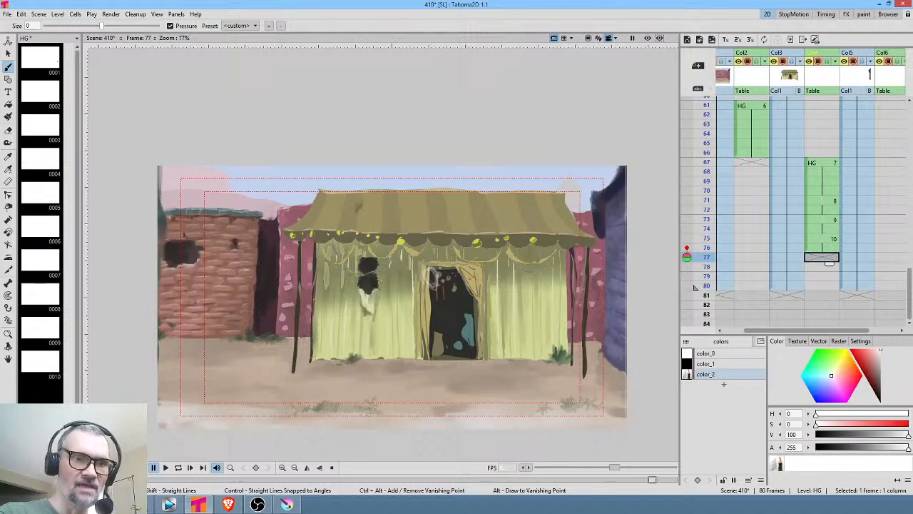
Brush a white oval just right of the tent wall's black holes on frame 77 and hold it through frame 78
mouse_move(383, 281)
mouse_down()
mouse_move(389, 269)
mouse_move(386, 287)
mouse_move(384, 278)
mouse_up()
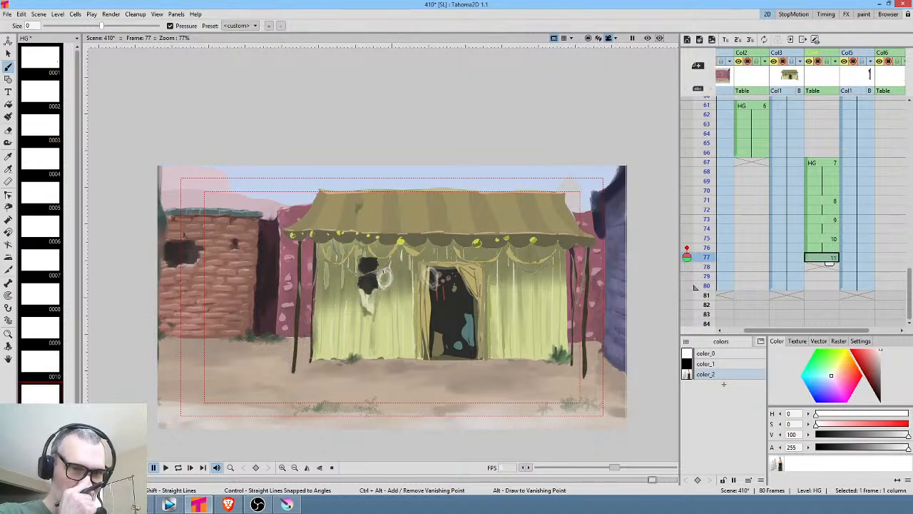
click(825, 268)
click(828, 258)
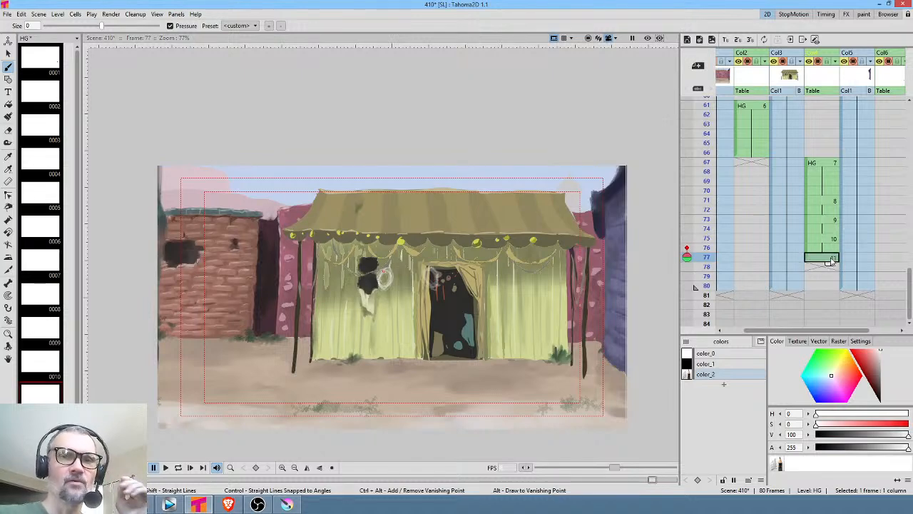
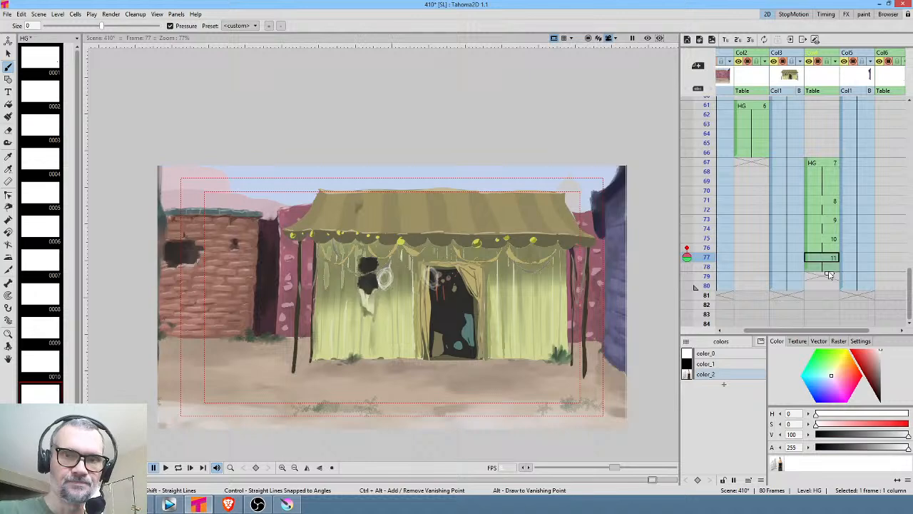
drag(829, 265, 832, 273)
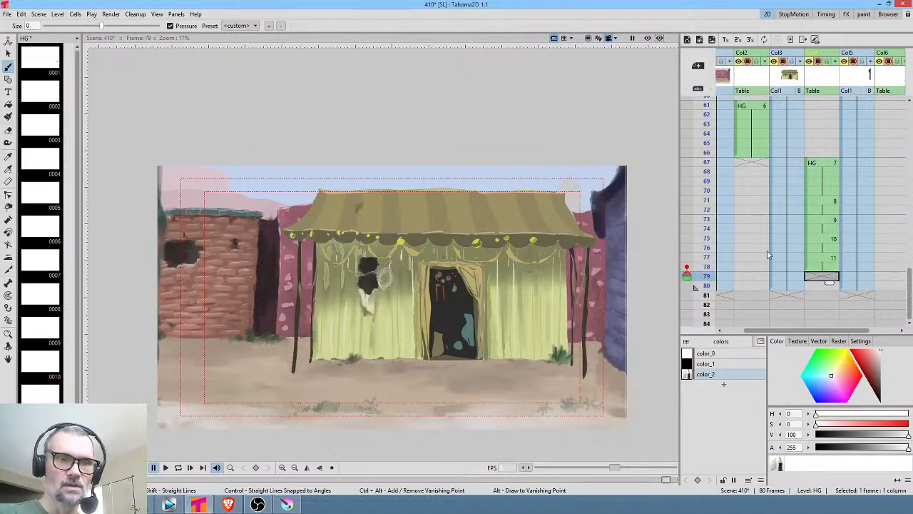
Sketch a striding stick figure on frame 79 left of the tent's black holes, with head, forward arm, legs and feet
click(336, 269)
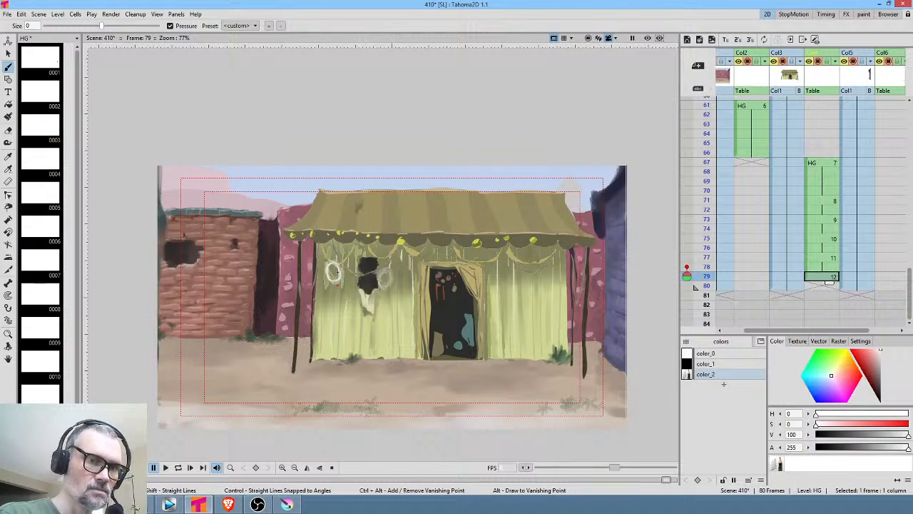
drag(337, 271, 338, 281)
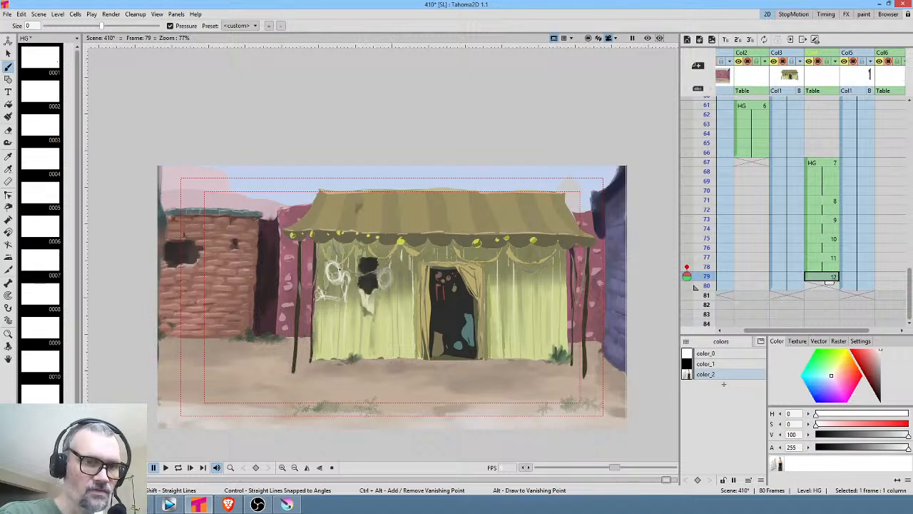
scroll(341, 307, up, 4)
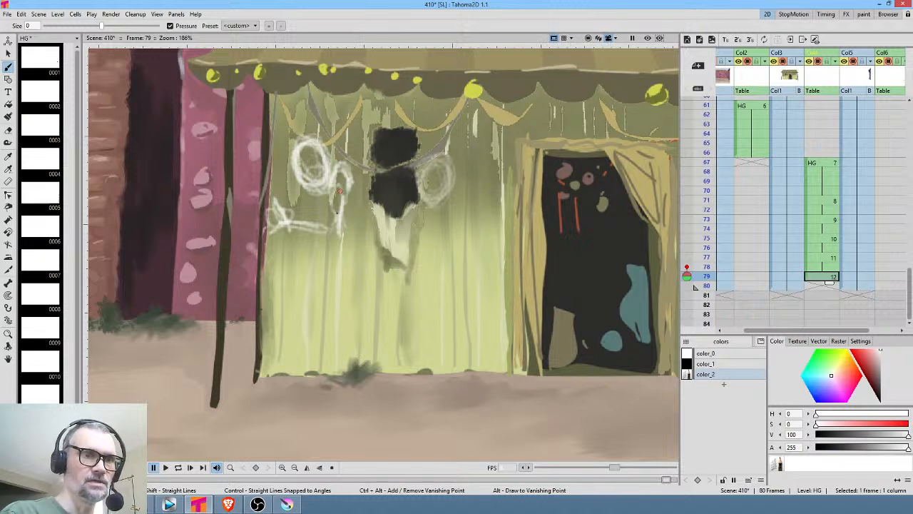
mouse_move(345, 198)
mouse_down()
mouse_move(330, 216)
mouse_move(326, 249)
mouse_move(350, 187)
mouse_move(323, 263)
mouse_move(351, 210)
mouse_move(279, 331)
mouse_up()
mouse_move(253, 376)
mouse_down()
mouse_move(234, 340)
mouse_move(230, 357)
mouse_move(236, 329)
mouse_move(261, 374)
mouse_move(230, 361)
mouse_up()
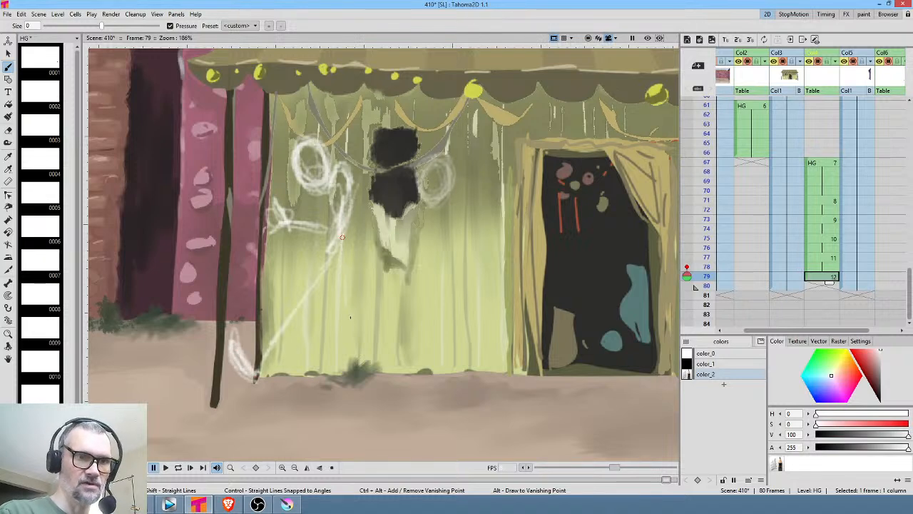
mouse_move(341, 237)
mouse_down()
mouse_move(341, 274)
mouse_move(369, 379)
mouse_move(333, 393)
mouse_move(381, 389)
mouse_move(370, 370)
mouse_move(339, 385)
mouse_up()
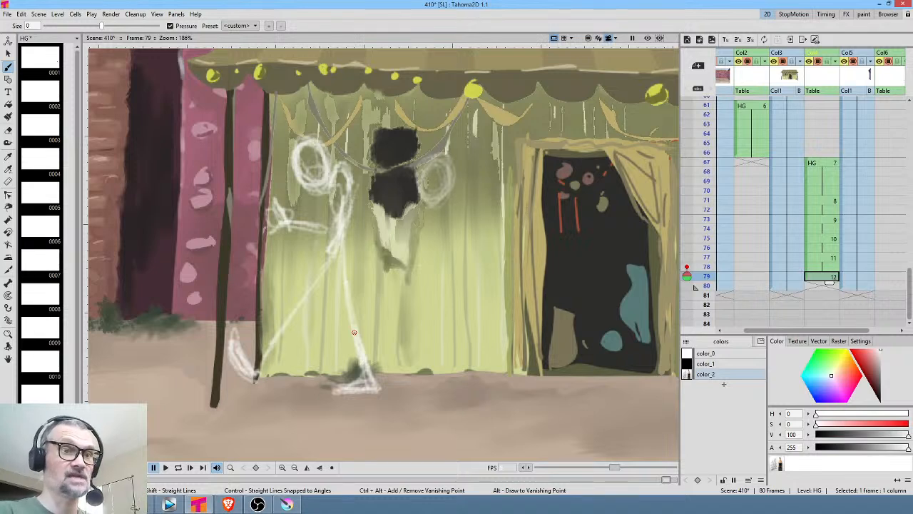
Build up the frame 79 figure with hip and knee marks, a stronger thigh line and torso strokes
mouse_move(347, 178)
mouse_down()
mouse_move(334, 232)
mouse_move(351, 261)
mouse_move(292, 310)
mouse_up()
drag(324, 263, 287, 313)
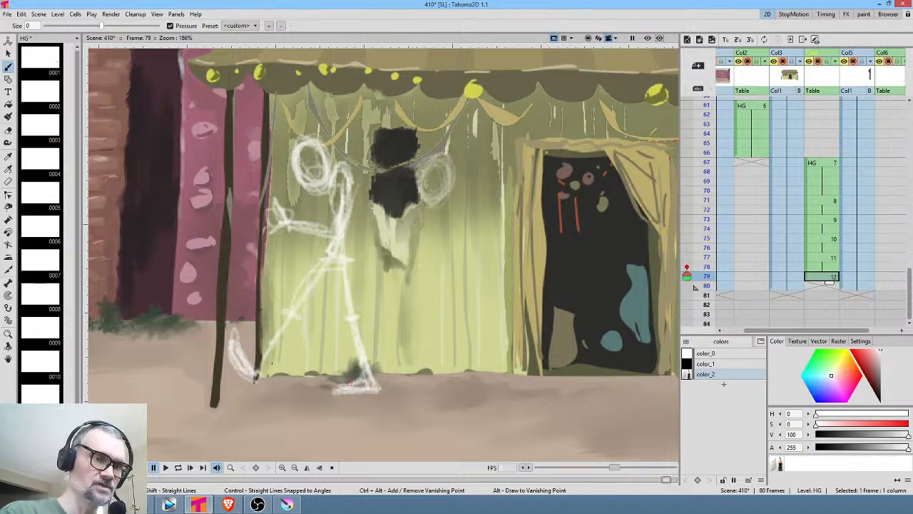
drag(343, 172, 338, 214)
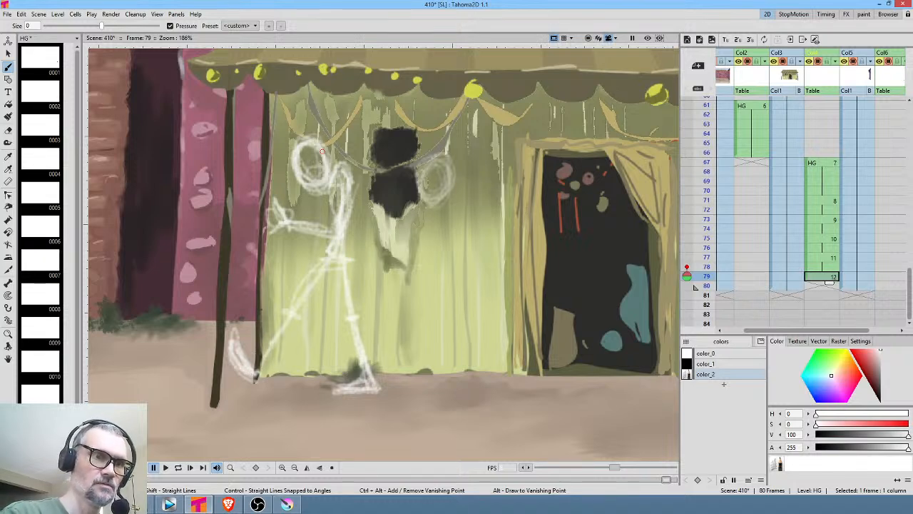
mouse_move(306, 156)
mouse_down()
mouse_move(331, 209)
mouse_move(324, 259)
mouse_up()
drag(347, 194, 346, 256)
mouse_move(326, 206)
mouse_down()
mouse_move(322, 239)
mouse_move(333, 257)
mouse_move(351, 258)
mouse_up()
drag(332, 181, 330, 233)
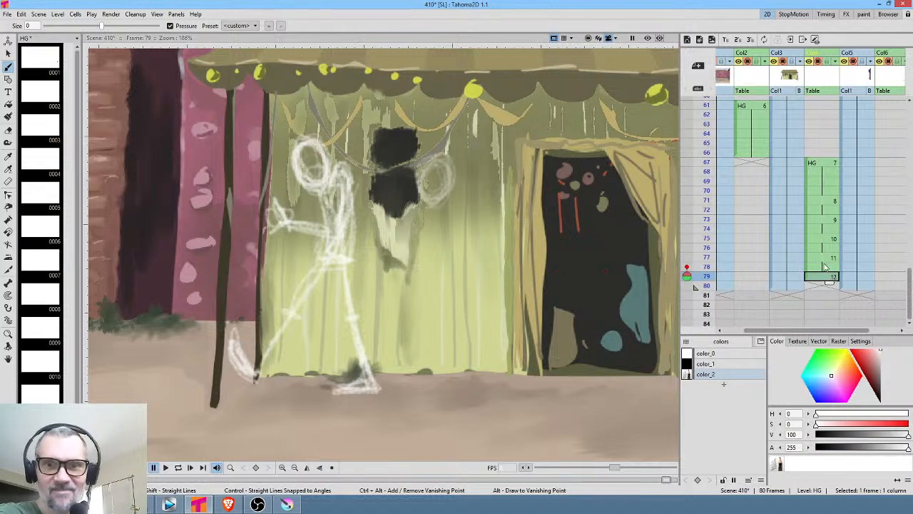
Extend the background layers from frame 80 until the scene is 117 frames long
scroll(778, 208, down, 3)
click(787, 204)
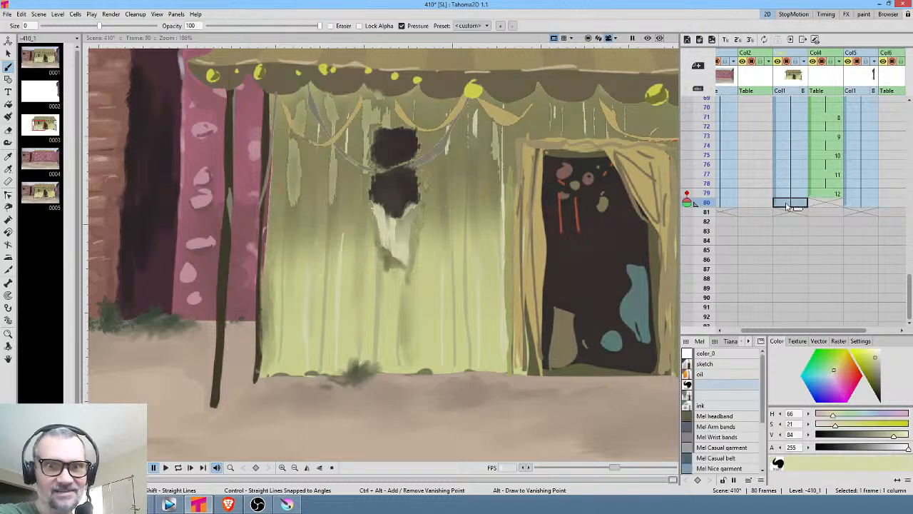
key(Insert)
key(Insert)
key(Insert)
key(Insert)
key(Insert)
key(Insert)
key(Insert)
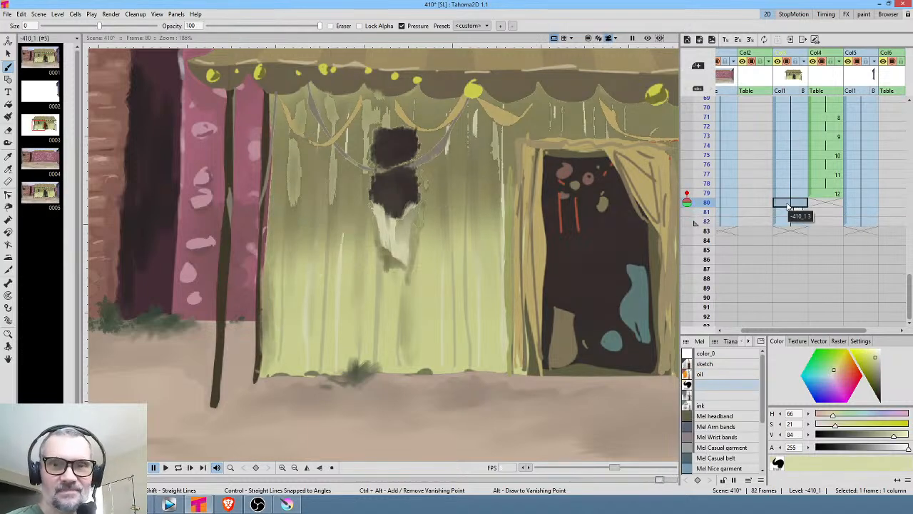
key(Insert)
key(Insert)
key(Insert)
key(Insert)
key(Insert)
key(Insert)
key(Insert)
key(Insert)
key(Insert)
key(Insert)
key(Insert)
key(Insert)
key(Insert)
key(Insert)
key(Insert)
key(Insert)
key(Insert)
key(Insert)
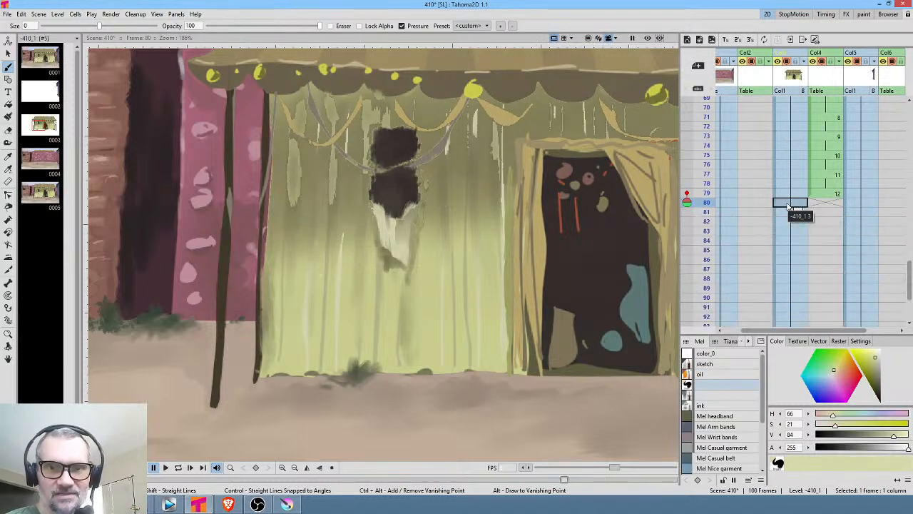
key(Insert)
key(Insert)
key(Insert)
key(Insert)
key(Insert)
key(Insert)
key(Insert)
key(Insert)
key(Insert)
key(Insert)
key(Insert)
key(Insert)
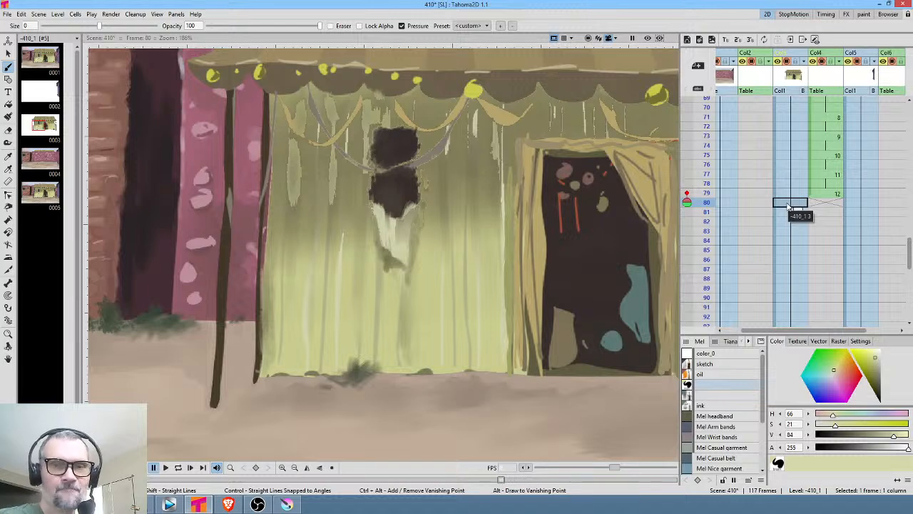
Hold the frame 79 figure through frame 80 and sketch a front-facing figure's head, face and arms on frame 81
click(827, 194)
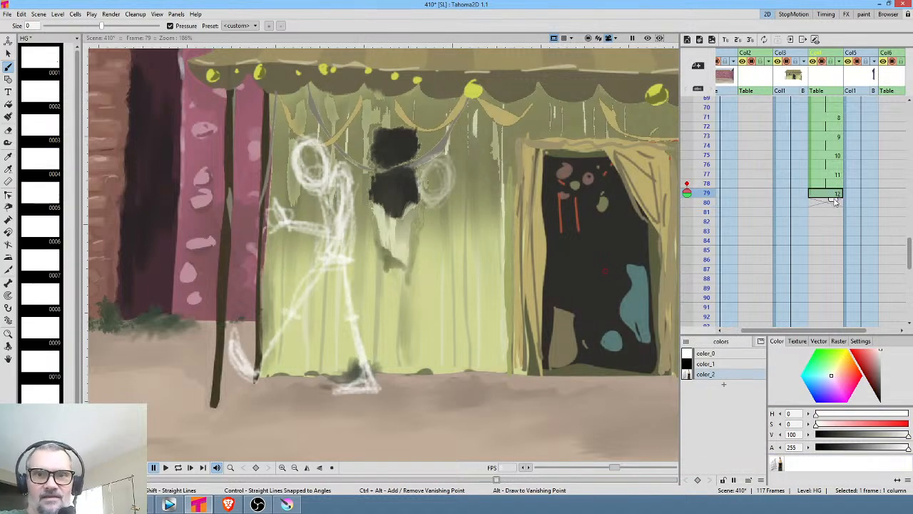
drag(831, 200, 832, 210)
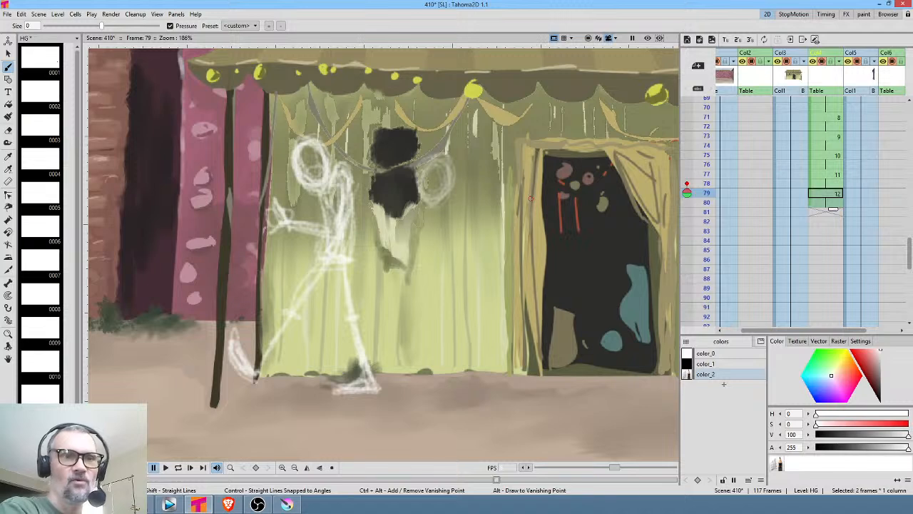
click(825, 212)
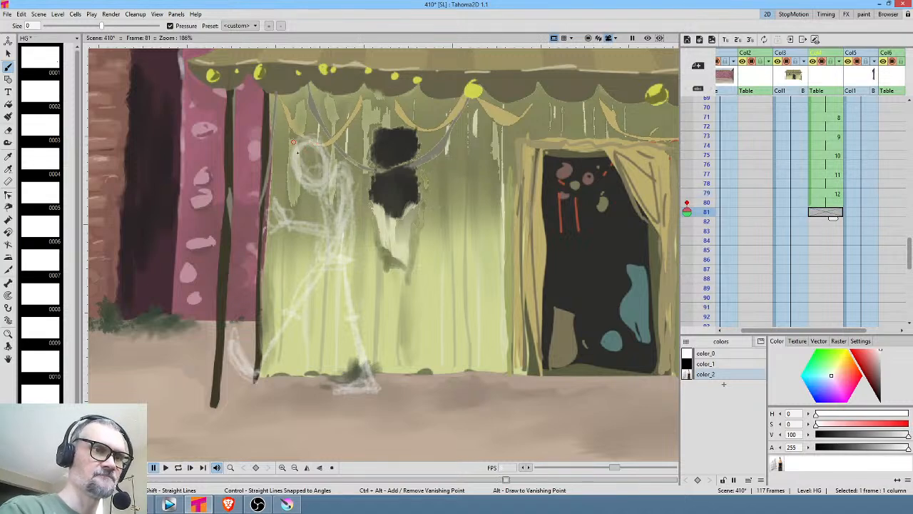
mouse_move(307, 131)
mouse_down()
mouse_move(329, 171)
mouse_move(318, 181)
mouse_move(297, 169)
mouse_move(294, 147)
mouse_move(302, 185)
mouse_move(291, 188)
mouse_move(310, 190)
mouse_move(278, 201)
mouse_move(324, 181)
mouse_move(337, 216)
mouse_up()
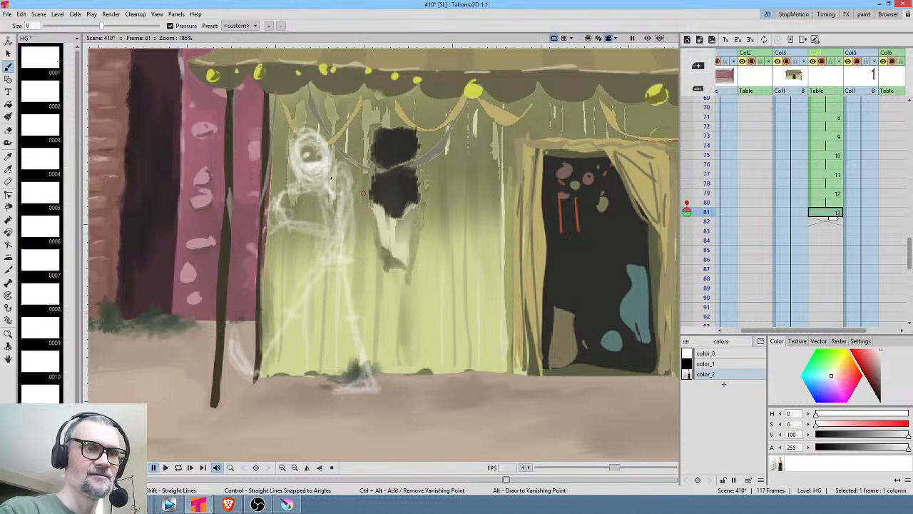
mouse_move(282, 191)
mouse_down()
mouse_move(266, 214)
mouse_move(258, 254)
mouse_up()
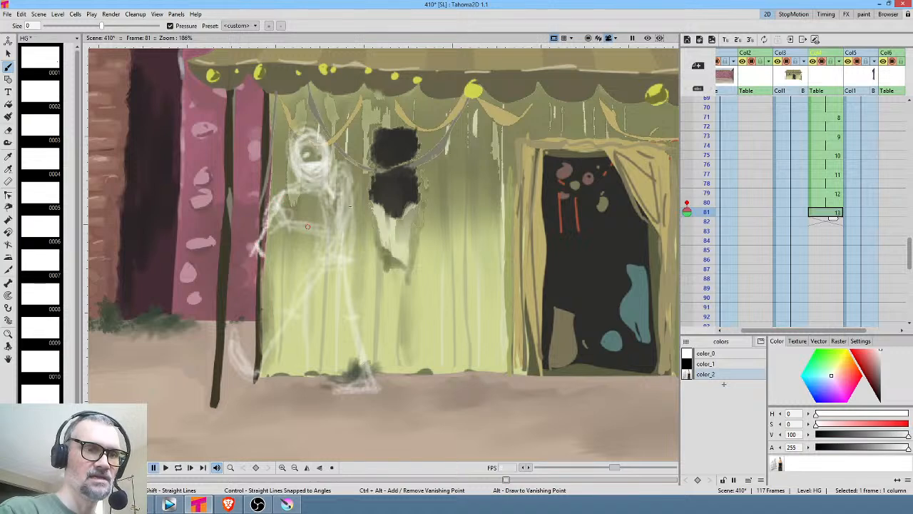
Remove the onion skin reference at frame 80 and sketch the frame 81 figure's feet, legs and body sides
click(686, 203)
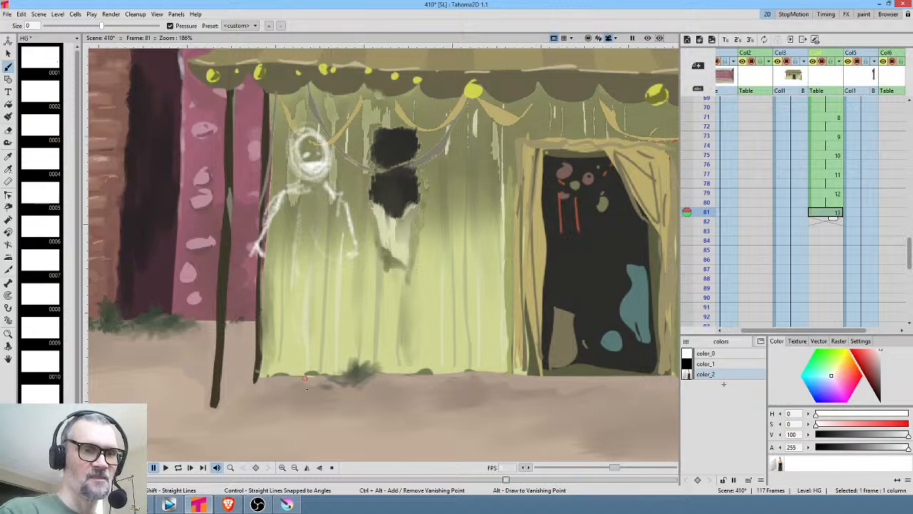
mouse_move(305, 374)
mouse_down()
mouse_move(308, 401)
mouse_move(278, 404)
mouse_move(309, 408)
mouse_up()
mouse_move(324, 406)
mouse_down()
mouse_move(368, 411)
mouse_move(335, 383)
mouse_up()
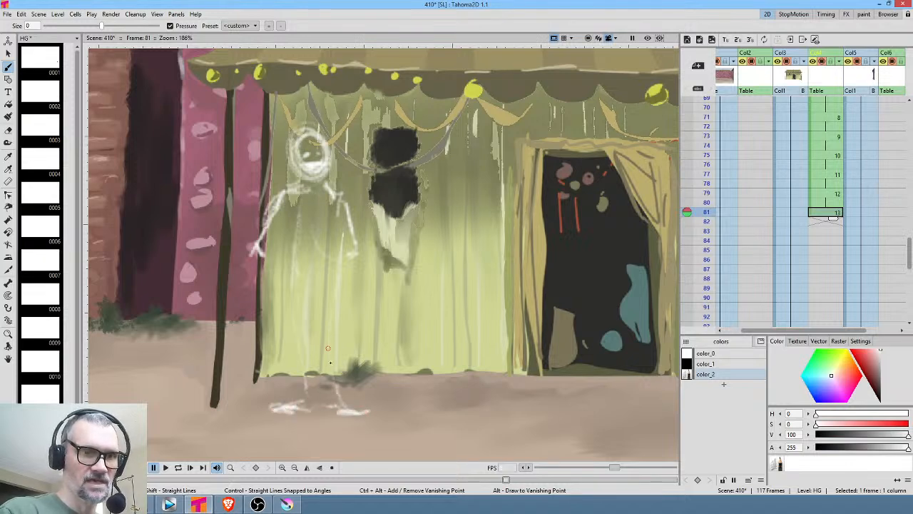
mouse_move(338, 204)
mouse_down()
mouse_move(328, 255)
mouse_move(336, 362)
mouse_up()
mouse_move(321, 211)
mouse_down()
mouse_move(325, 321)
mouse_move(353, 407)
mouse_move(366, 412)
mouse_up()
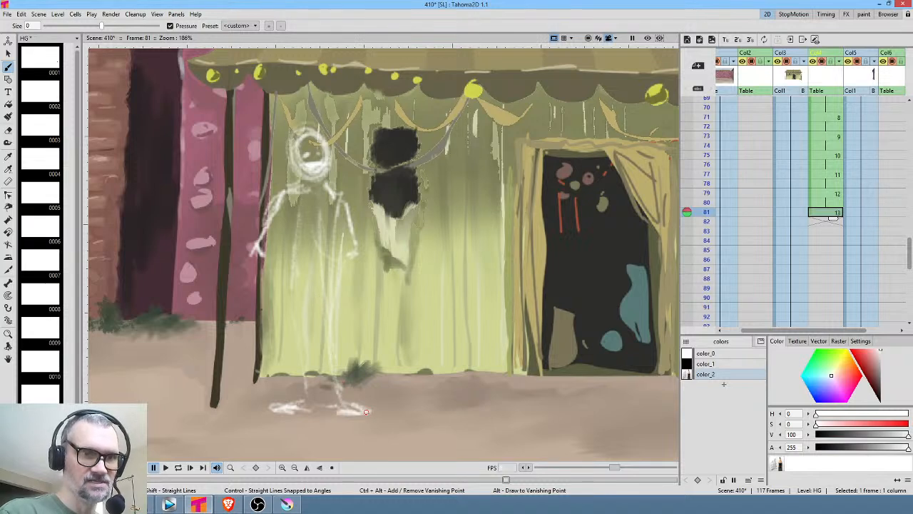
Add forearm and hand strokes to the frame 81 figure and hold that drawing through frame 87
drag(337, 211, 357, 256)
drag(260, 246, 265, 259)
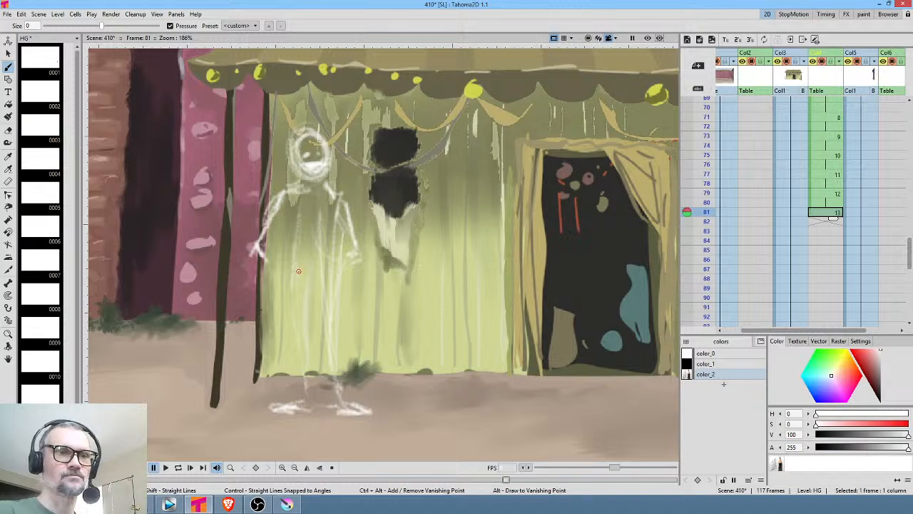
drag(833, 218, 832, 284)
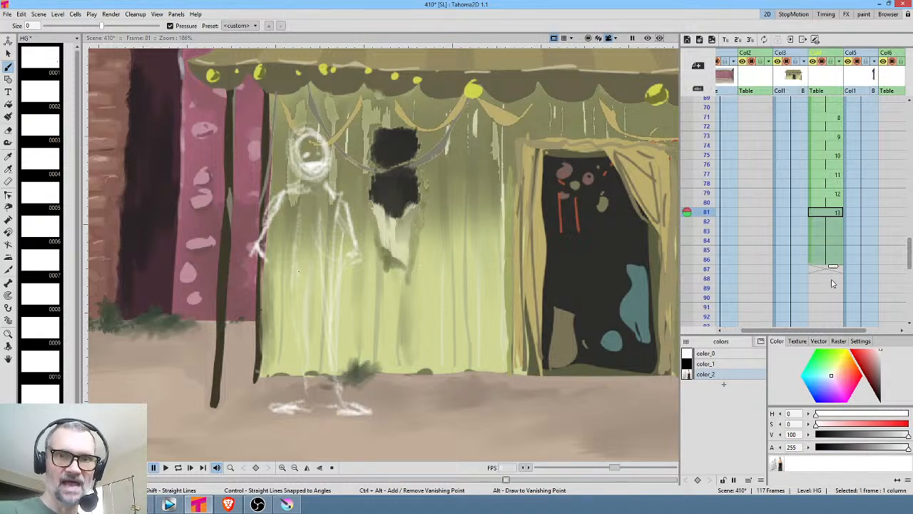
Sketch a striding figure on frame 88 beside the tent's front pole, with head, shoulder, torso, bent leg and extended leg
click(829, 278)
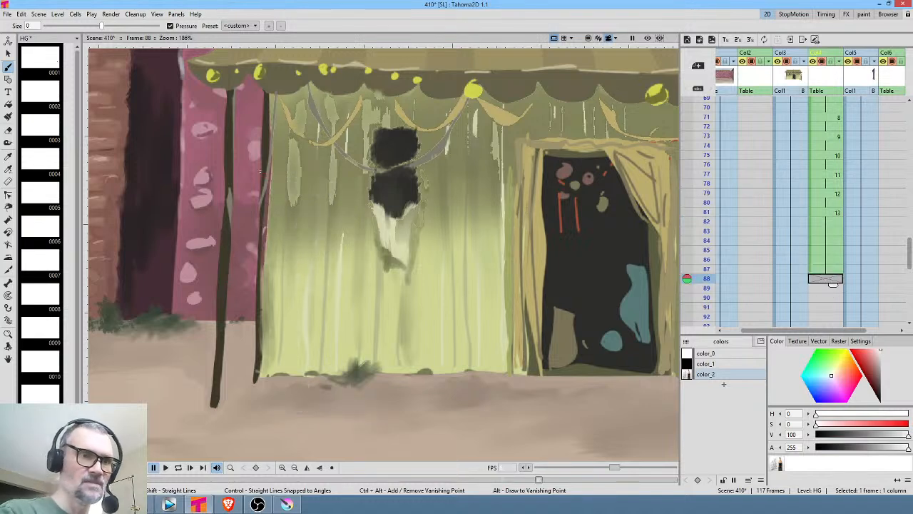
mouse_move(257, 163)
mouse_down()
mouse_move(255, 196)
mouse_move(274, 189)
mouse_move(247, 199)
mouse_move(267, 154)
mouse_move(253, 205)
mouse_move(268, 160)
mouse_move(278, 179)
mouse_move(254, 187)
mouse_move(276, 209)
mouse_move(270, 215)
mouse_move(280, 195)
mouse_move(303, 214)
mouse_up()
mouse_move(273, 244)
mouse_down()
mouse_move(284, 266)
mouse_move(297, 250)
mouse_move(325, 266)
mouse_move(276, 291)
mouse_move(285, 292)
mouse_move(270, 331)
mouse_move(270, 298)
mouse_move(258, 289)
mouse_move(242, 305)
mouse_move(229, 392)
mouse_move(221, 363)
mouse_move(227, 355)
mouse_move(223, 378)
mouse_move(247, 385)
mouse_up()
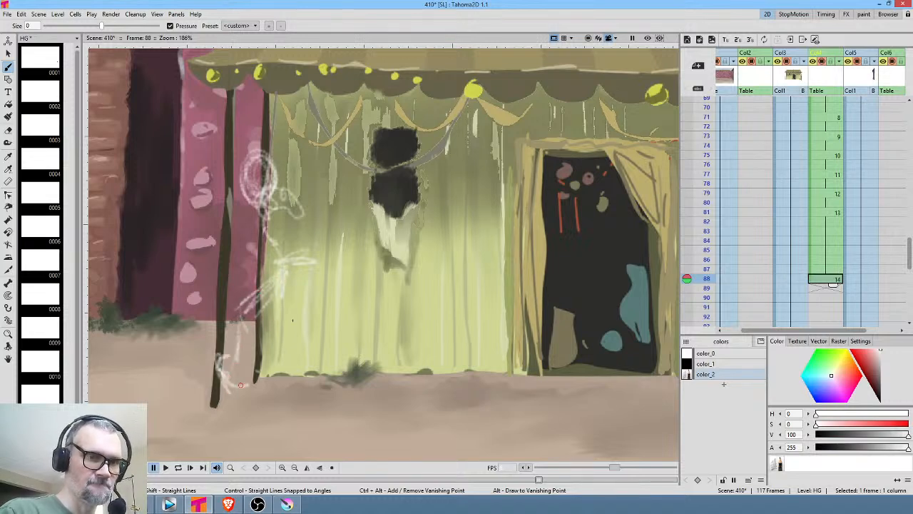
mouse_move(304, 298)
mouse_down()
mouse_move(337, 399)
mouse_move(345, 392)
mouse_up()
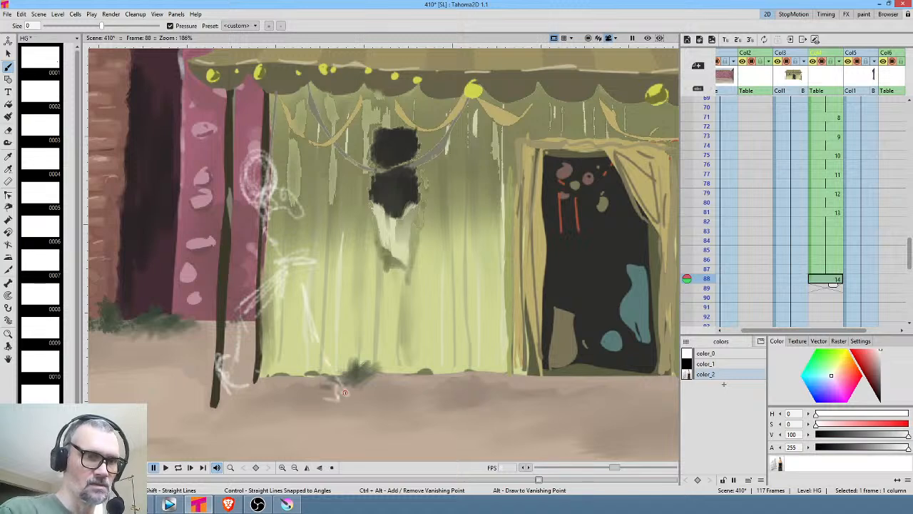
key(comma)
key(period)
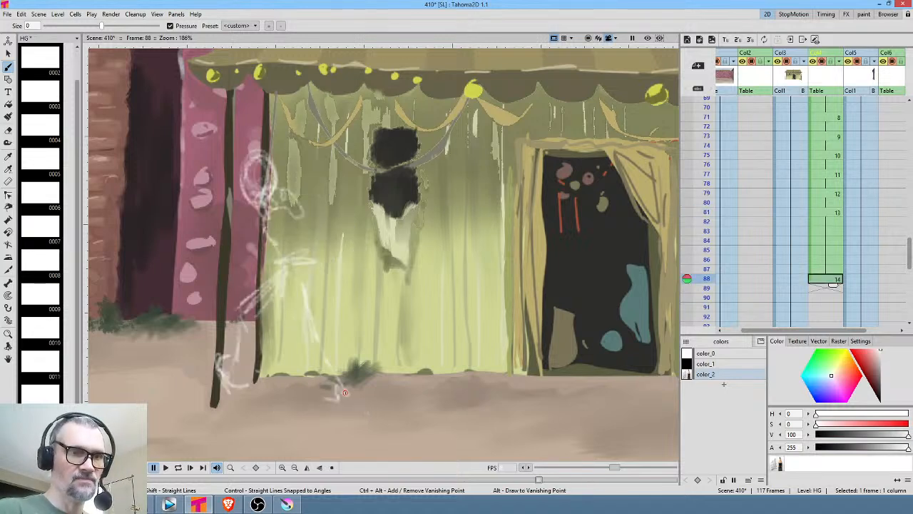
Sketch the head edge and back of the departing figure on frame 89 beside the tent pole, leaving frame 90 empty
key(period)
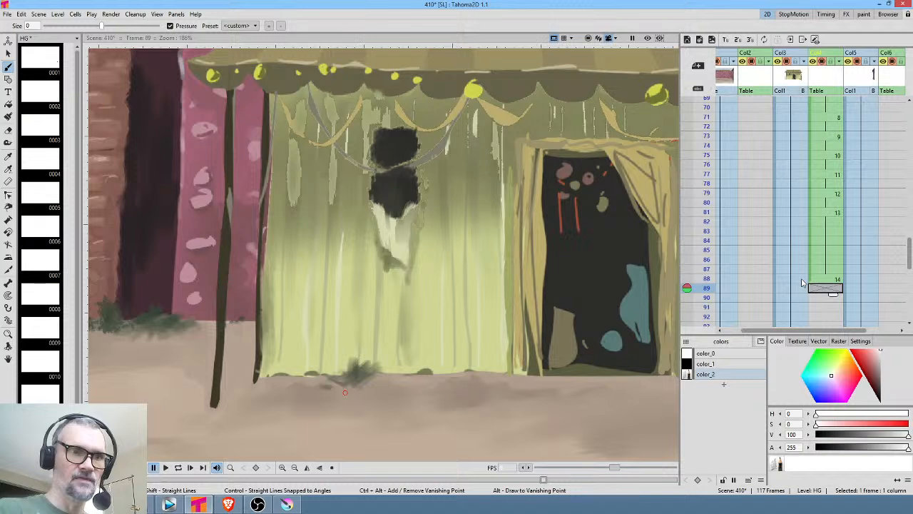
mouse_move(258, 169)
mouse_down()
mouse_move(258, 228)
mouse_move(247, 240)
mouse_up()
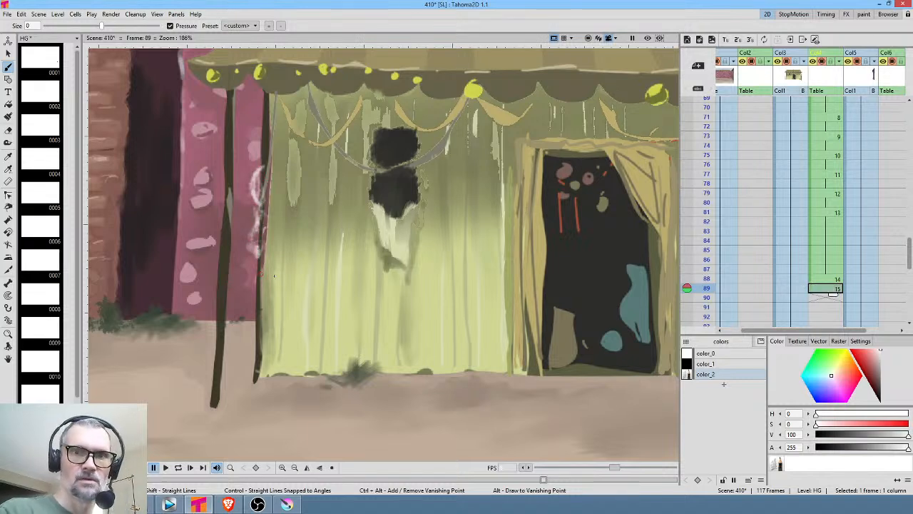
click(829, 299)
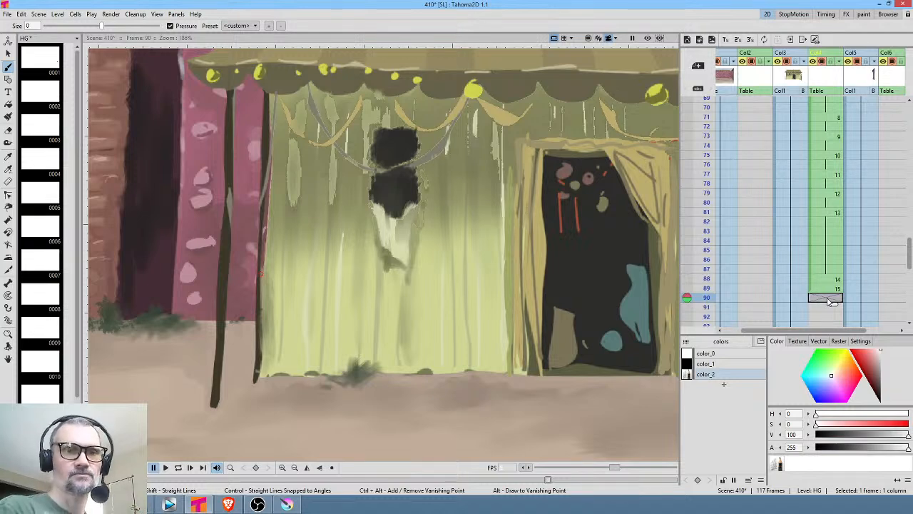
Play back the rough animation from around frame 65 and review the figure's move across the tent to its exit
scroll(468, 238, down, 6)
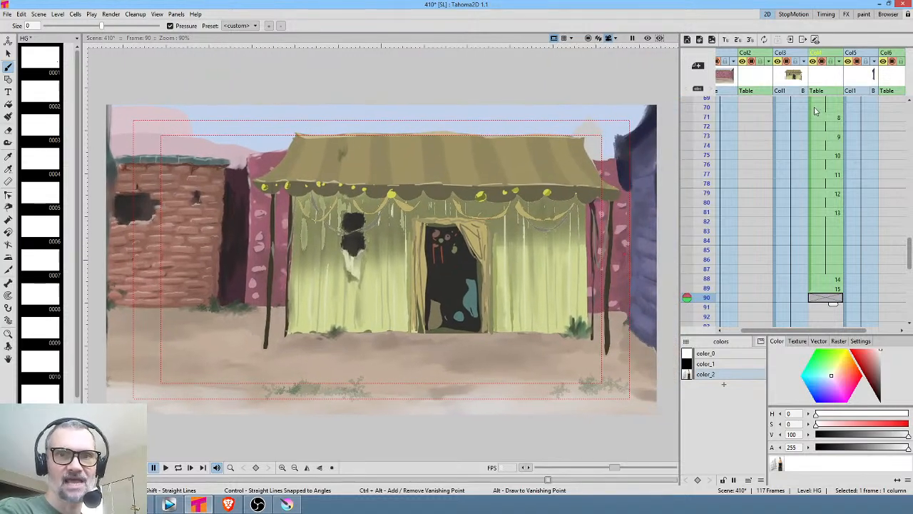
click(706, 117)
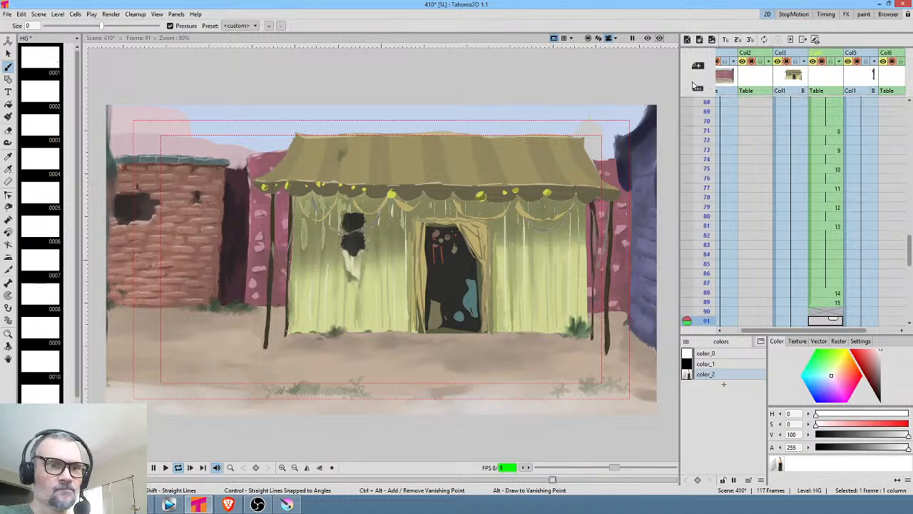
key(p)
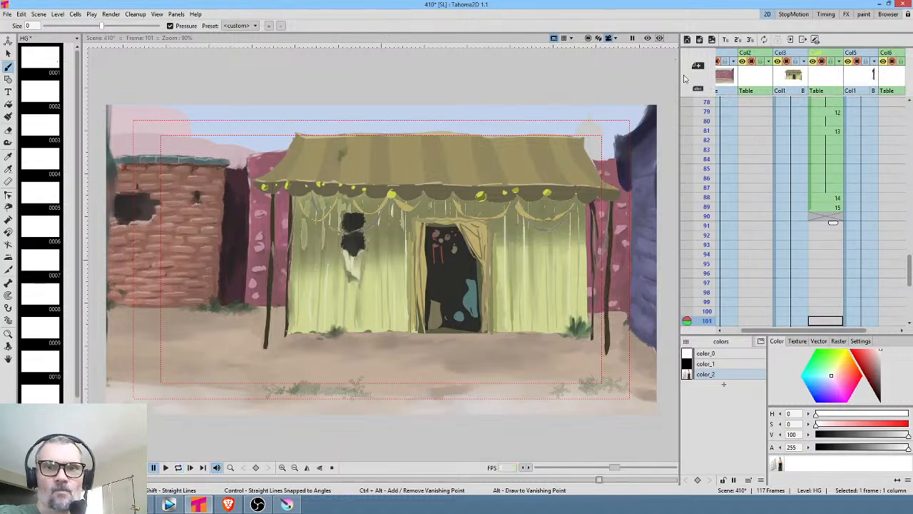
scroll(778, 180, up, 3)
scroll(778, 181, up, 2)
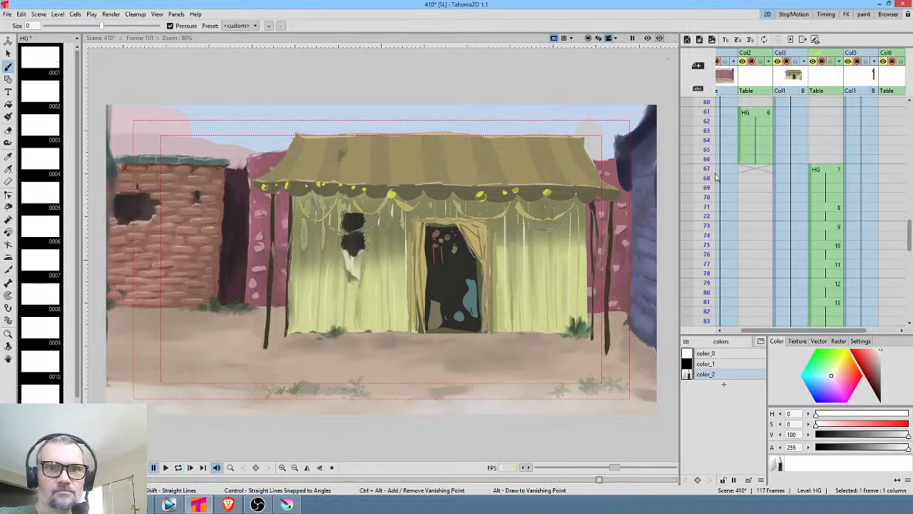
click(708, 160)
key(p)
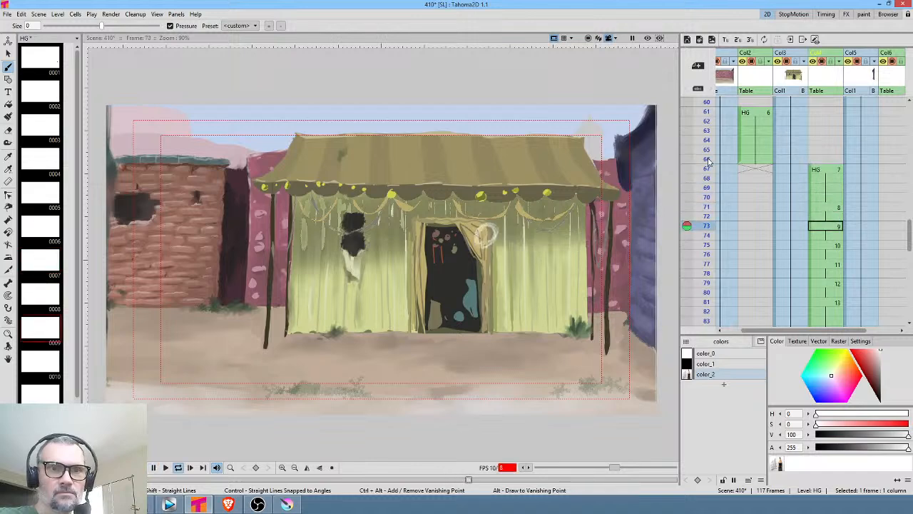
key(p)
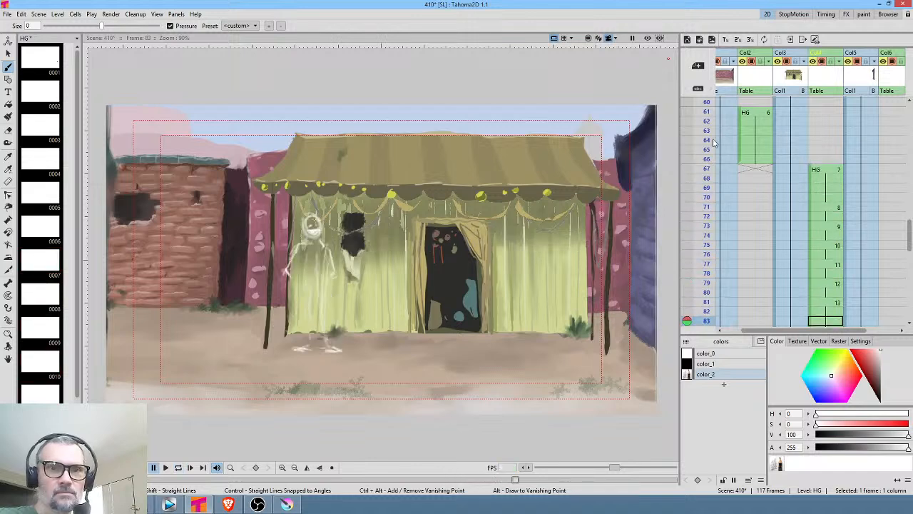
click(706, 150)
key(p)
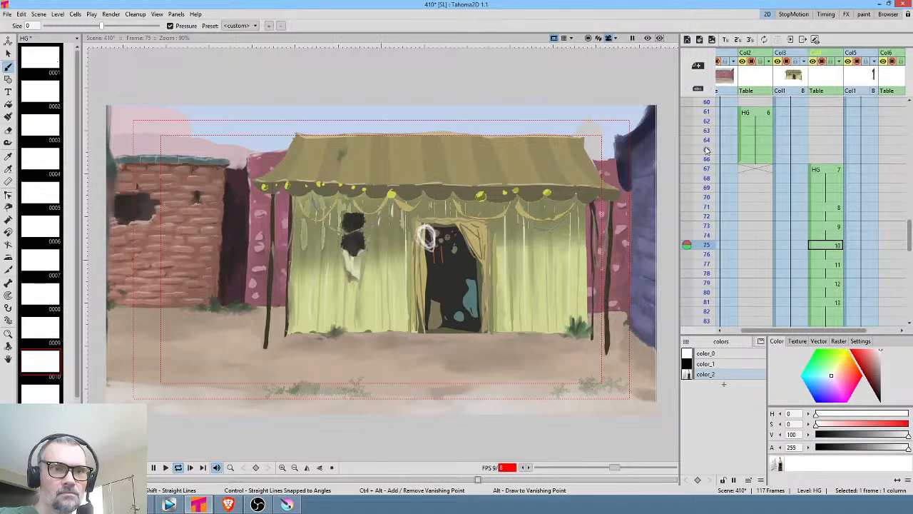
key(p)
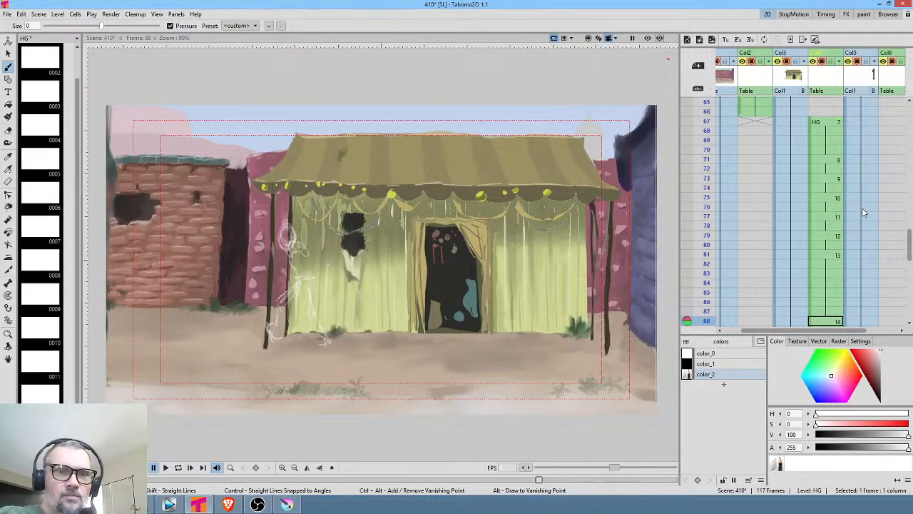
click(707, 104)
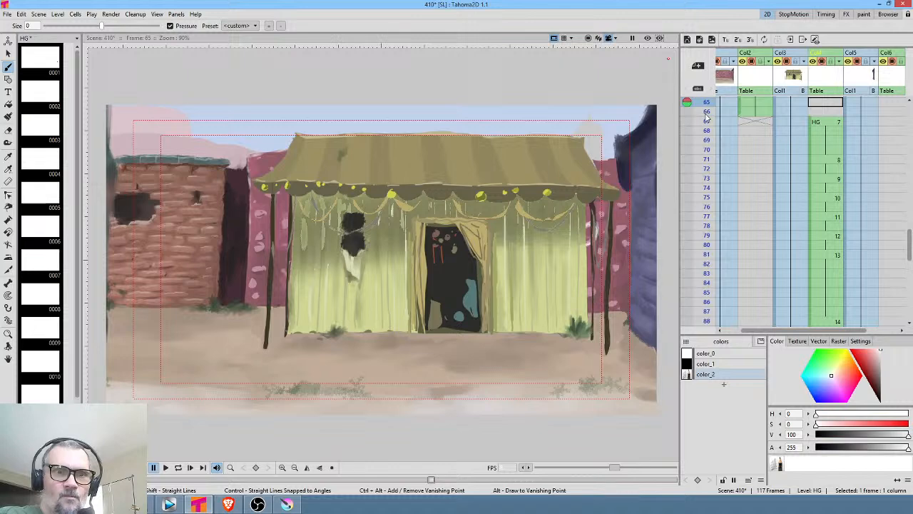
click(702, 112)
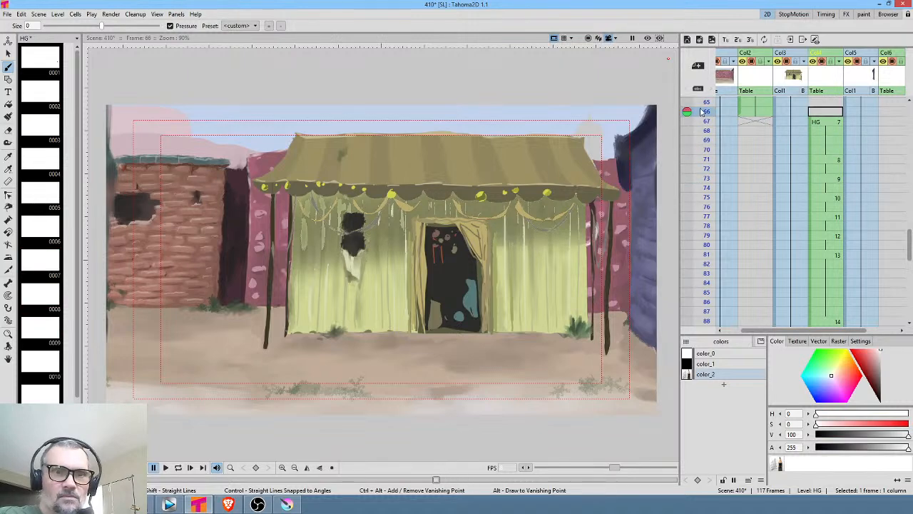
Select the empty frame 71 cell in the first unused column after Col6
drag(851, 180, 755, 196)
scroll(824, 184, up, 10)
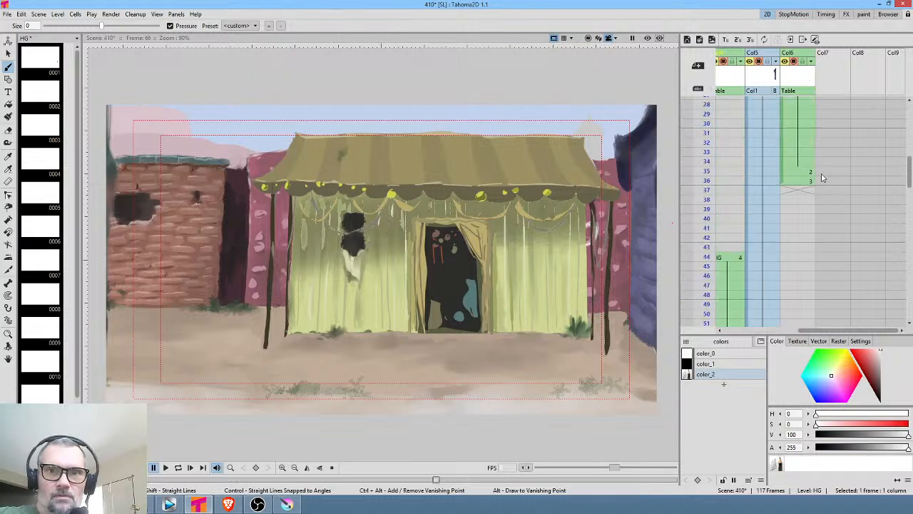
scroll(820, 178, down, 10)
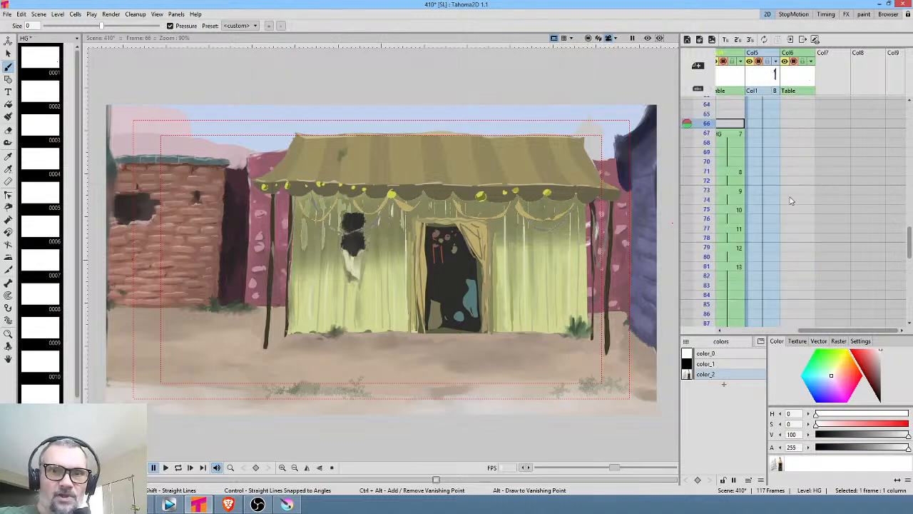
drag(791, 200, 826, 205)
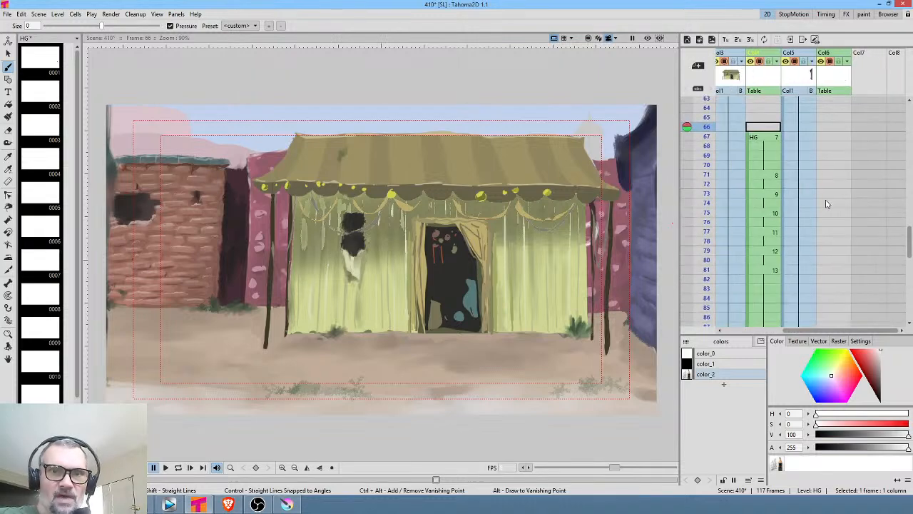
click(865, 177)
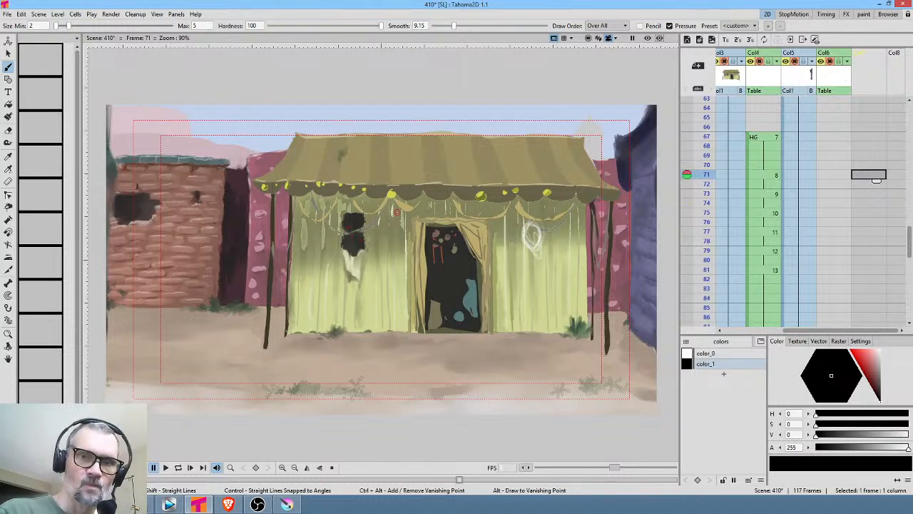
Start a drawing at frame 71 in the empty column beside Col6 and rename that column merchant
click(354, 243)
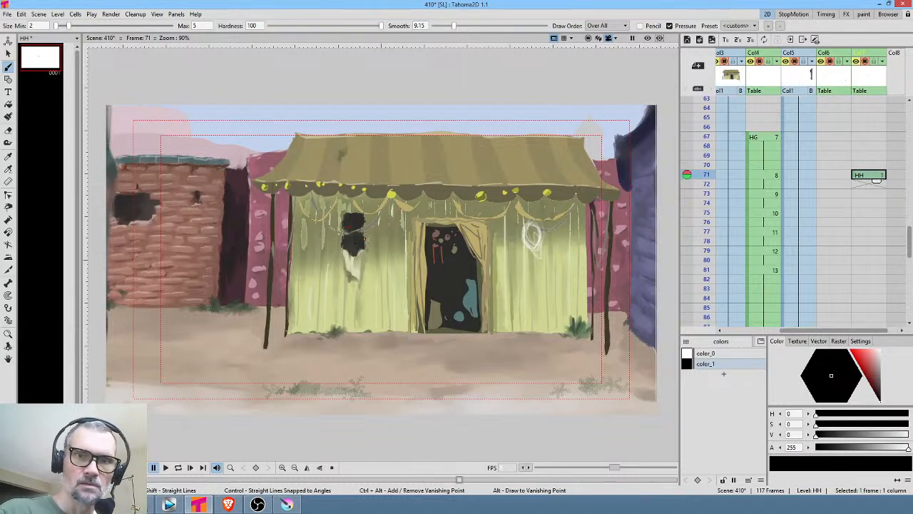
double_click(861, 53)
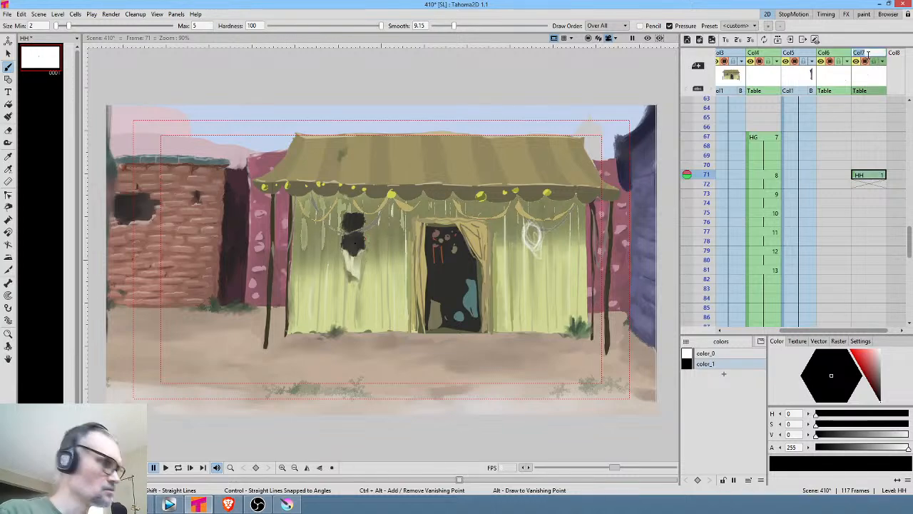
text(merchan)
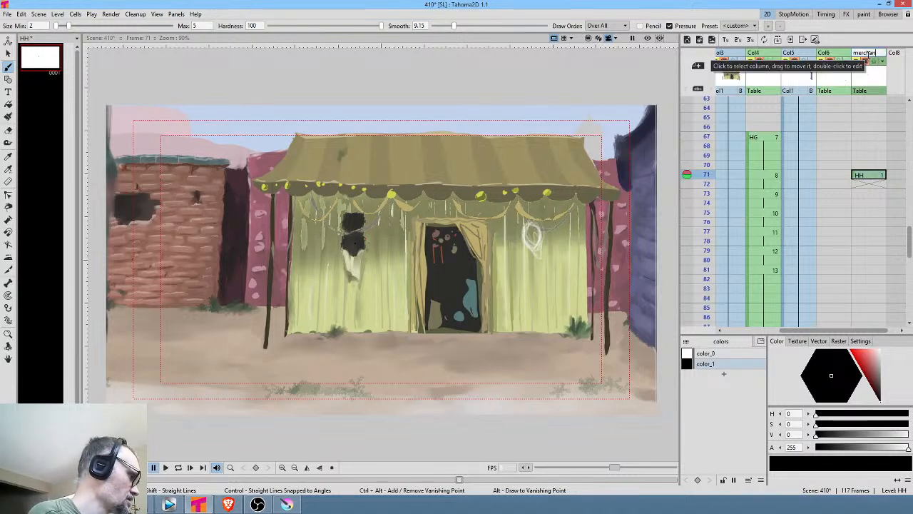
text(t)
key(Return)
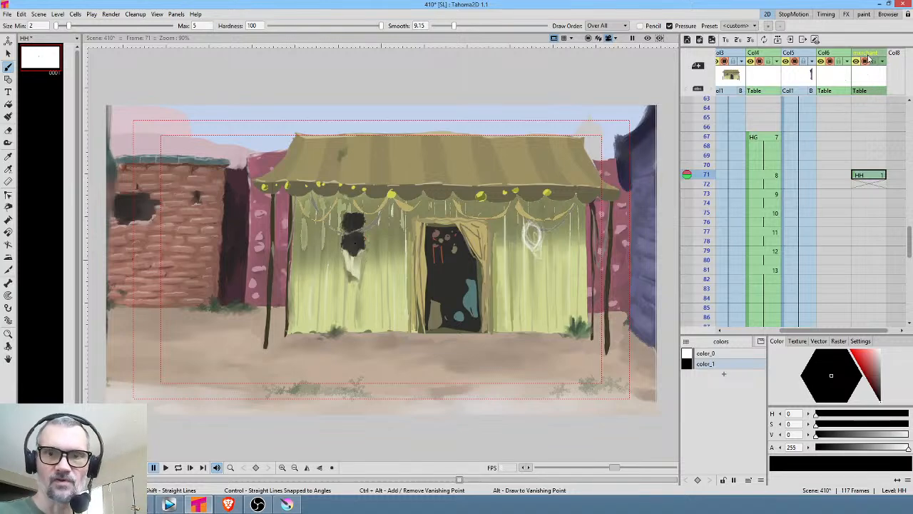
Sketch the merchant's head in pure red over the wall's lower dark hole and hold the drawing through frame 74
click(864, 354)
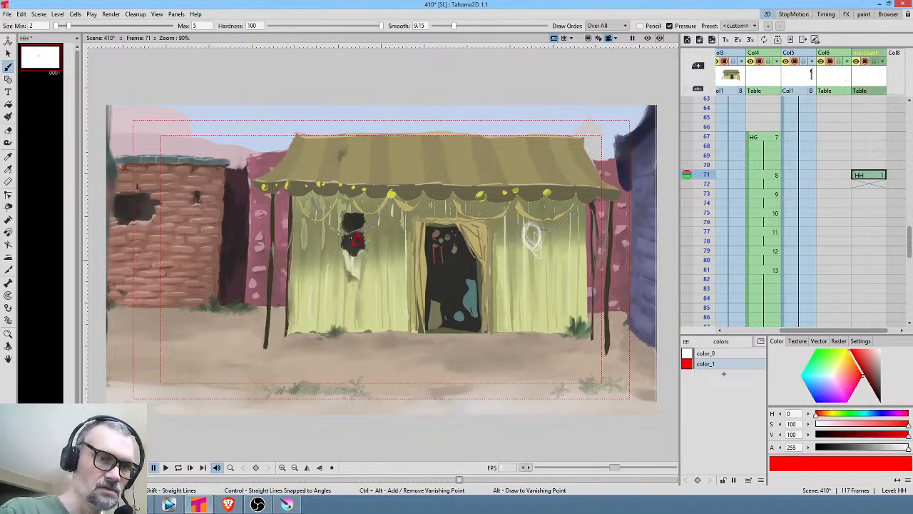
drag(355, 242, 363, 248)
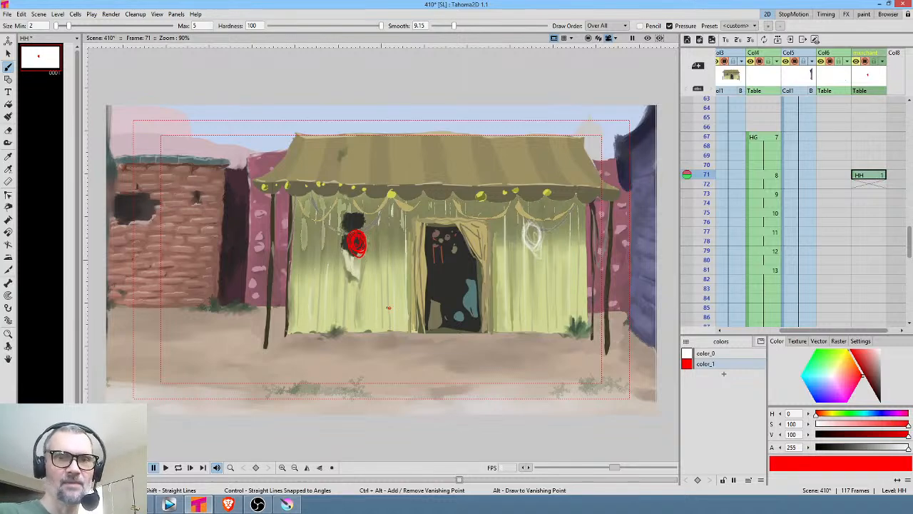
click(867, 175)
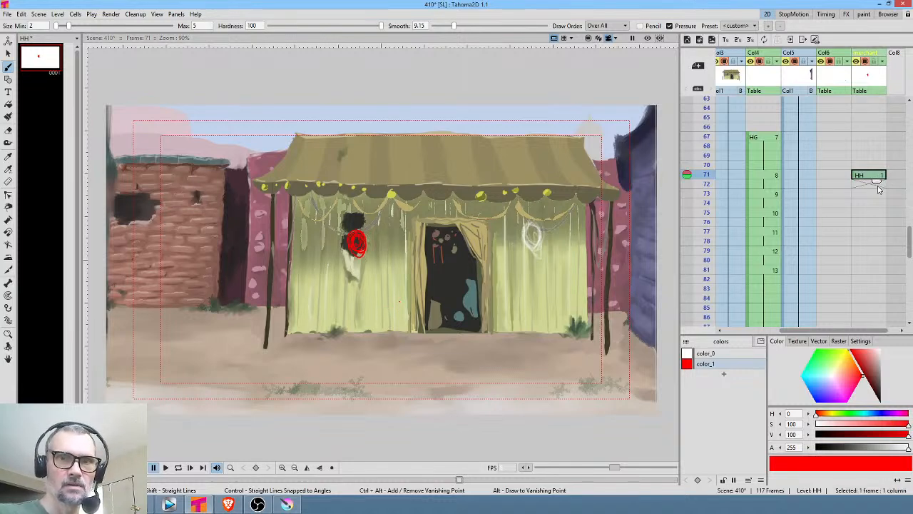
drag(879, 187, 877, 212)
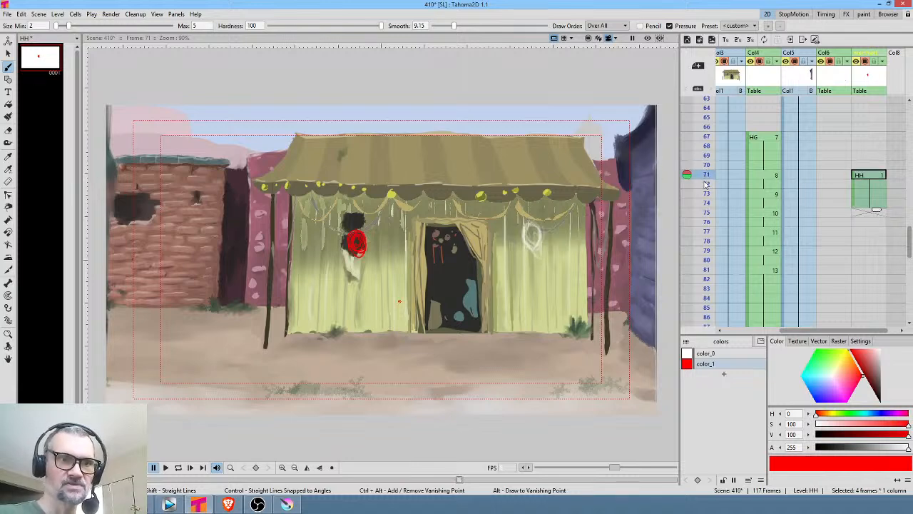
Sketch the merchant's red figure with head, body and outstretched arm inside the tent doorway at frame 78
mouse_move(706, 184)
mouse_down()
mouse_move(703, 260)
mouse_move(705, 242)
mouse_up()
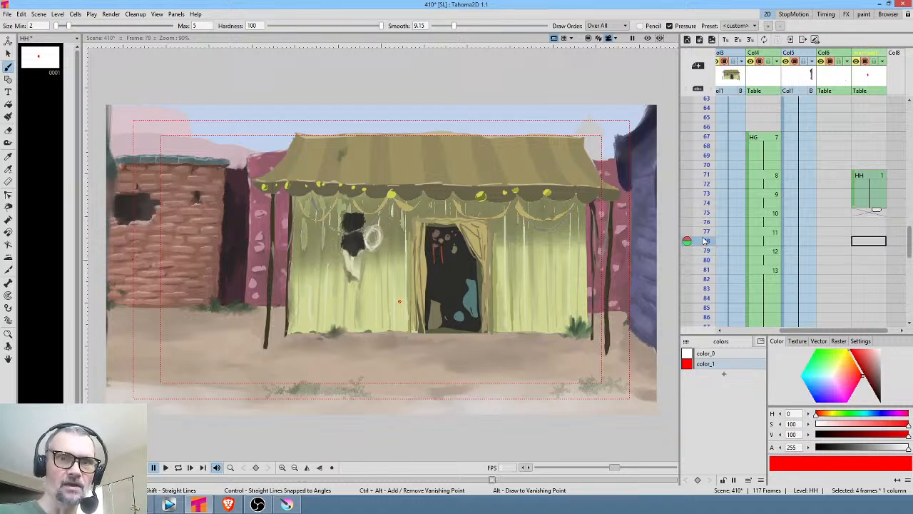
click(870, 242)
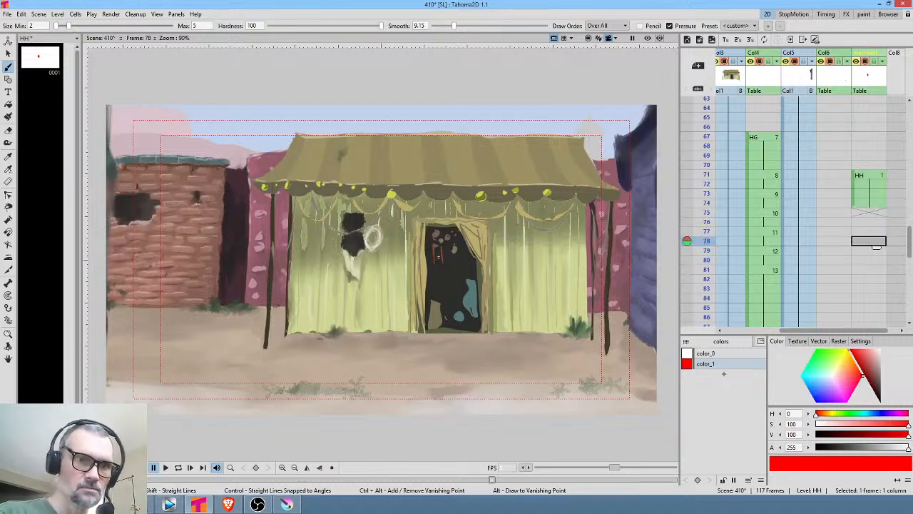
drag(432, 248, 437, 261)
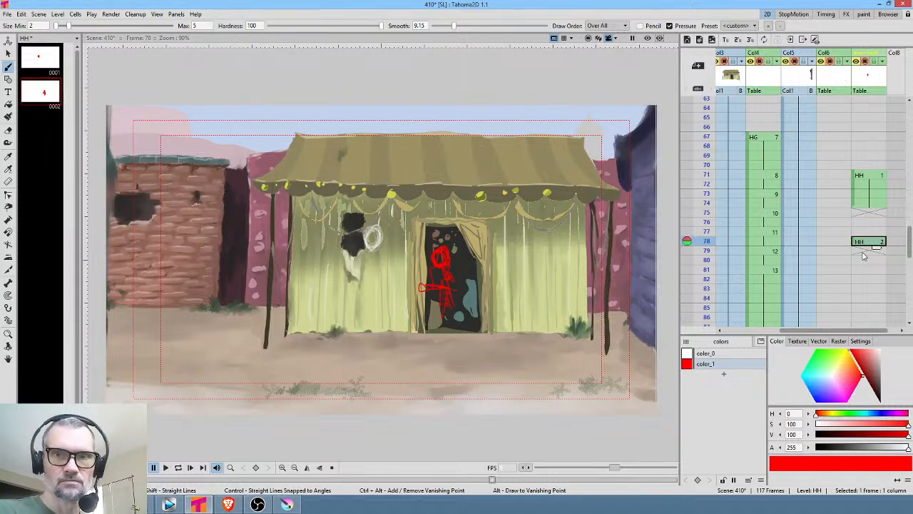
Sketch the merchant's circular head near the doorway's left edge in new drawings at frames 79 and 80
click(875, 253)
drag(436, 245, 438, 262)
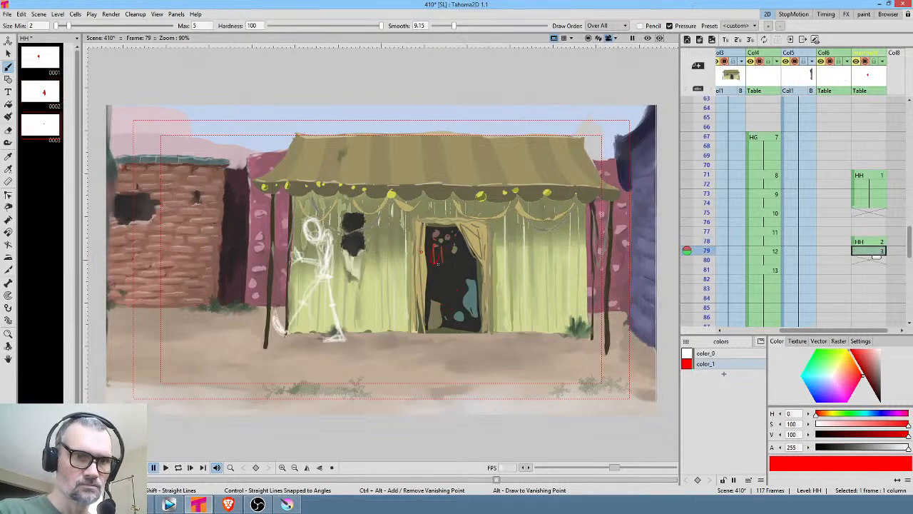
click(869, 261)
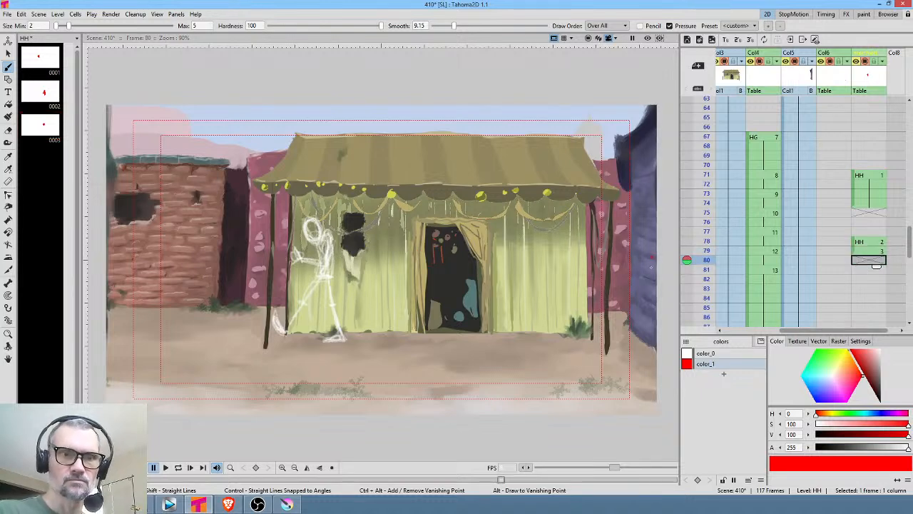
drag(440, 242, 438, 246)
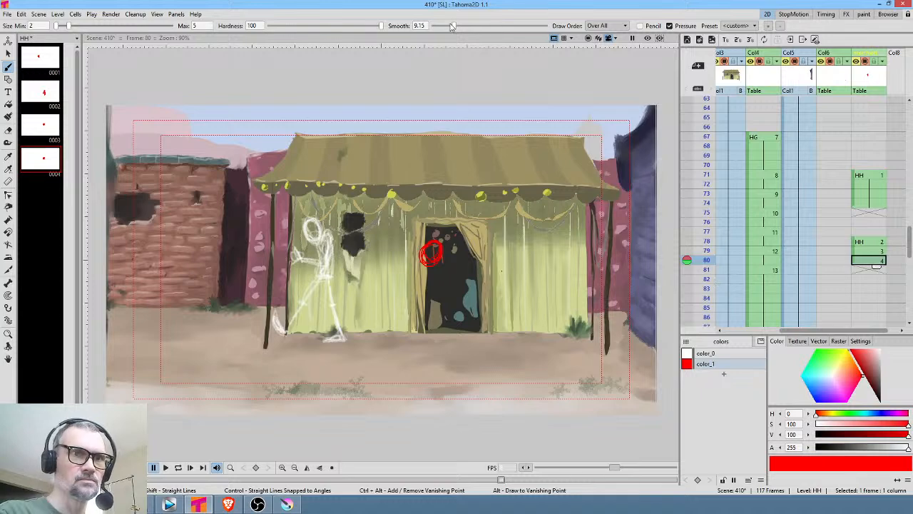
Set the brush smoothing to 0 and rough in the merchant's shoulders and torso below the head at frame 80
drag(454, 26, 432, 26)
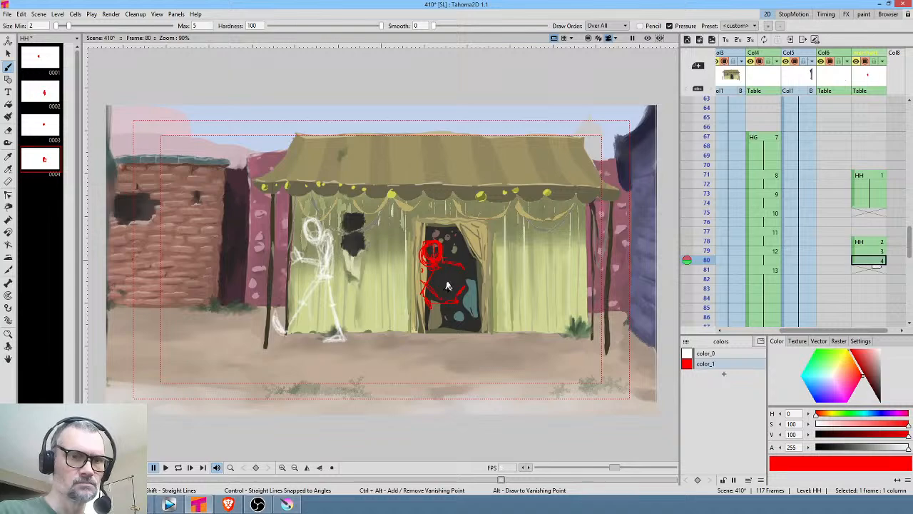
drag(445, 286, 475, 265)
Select the frame 80 merchant sketch with a freehand selection, scale it to about 84% and reposition it in the doorway
key(alt+0)
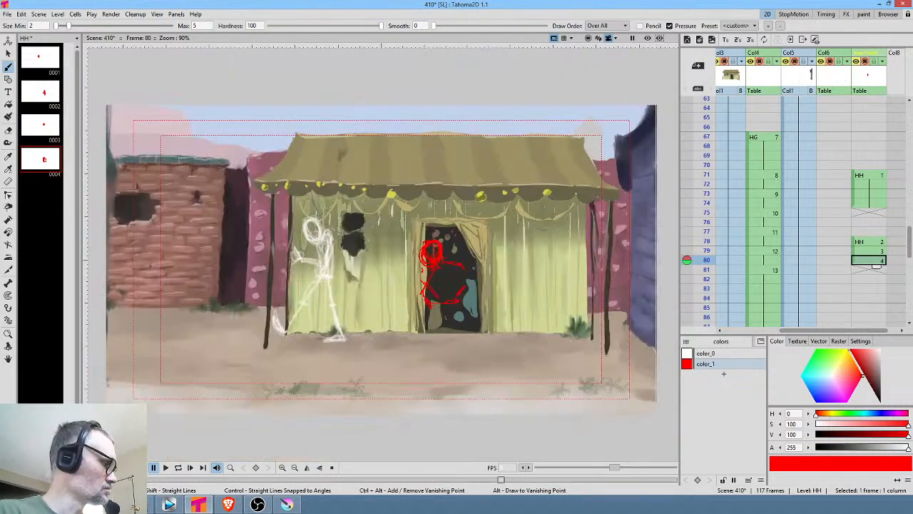
scroll(468, 268, up, 4)
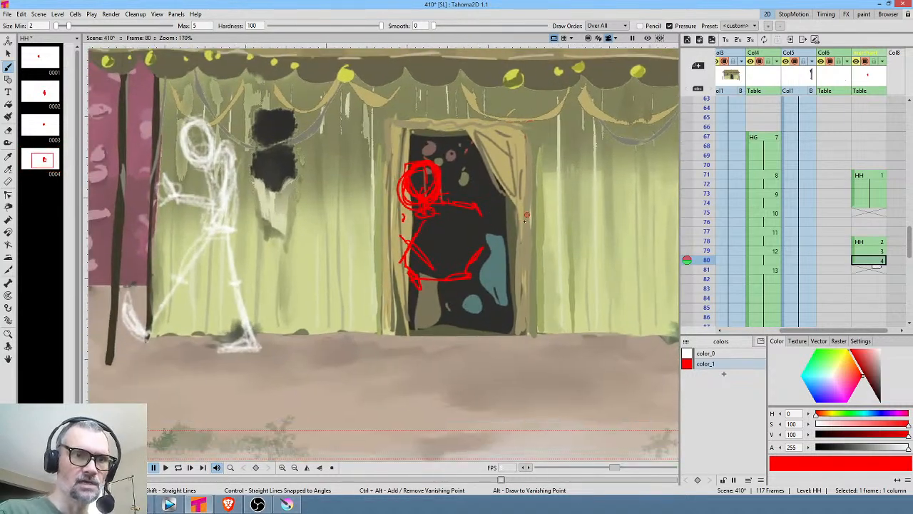
key(s)
mouse_move(479, 164)
mouse_down()
mouse_move(385, 304)
mouse_move(539, 153)
mouse_move(480, 132)
mouse_up()
drag(544, 126, 511, 157)
drag(468, 223, 480, 189)
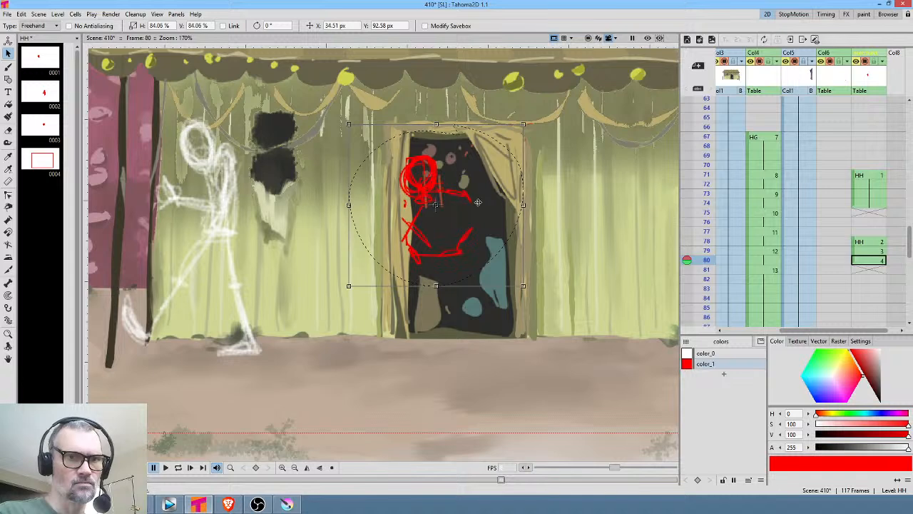
Draw the merchant's long robe down to the doorway's base and add both feet on the ground in front
key(b)
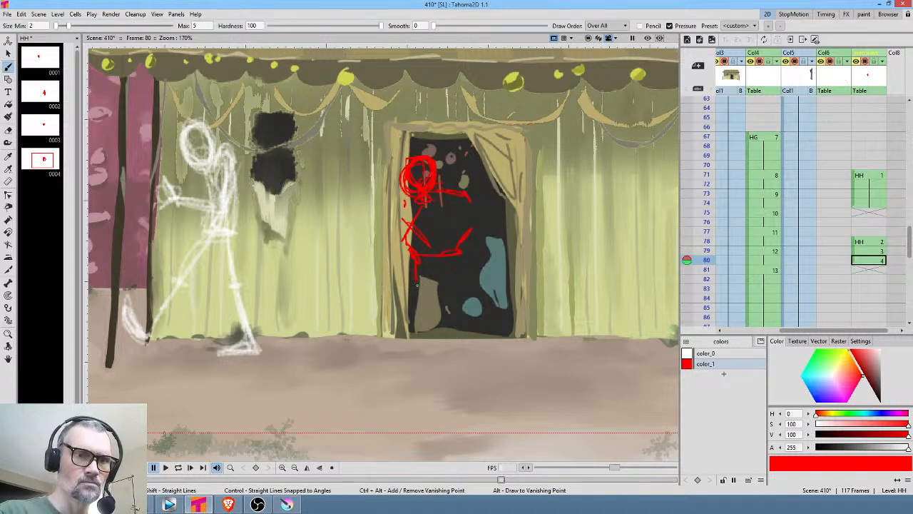
drag(415, 333, 468, 330)
drag(478, 240, 485, 337)
mouse_move(416, 327)
mouse_down()
mouse_move(477, 331)
mouse_move(411, 353)
mouse_move(405, 346)
mouse_move(414, 354)
mouse_move(436, 355)
mouse_move(432, 342)
mouse_move(496, 353)
mouse_move(502, 343)
mouse_move(468, 348)
mouse_up()
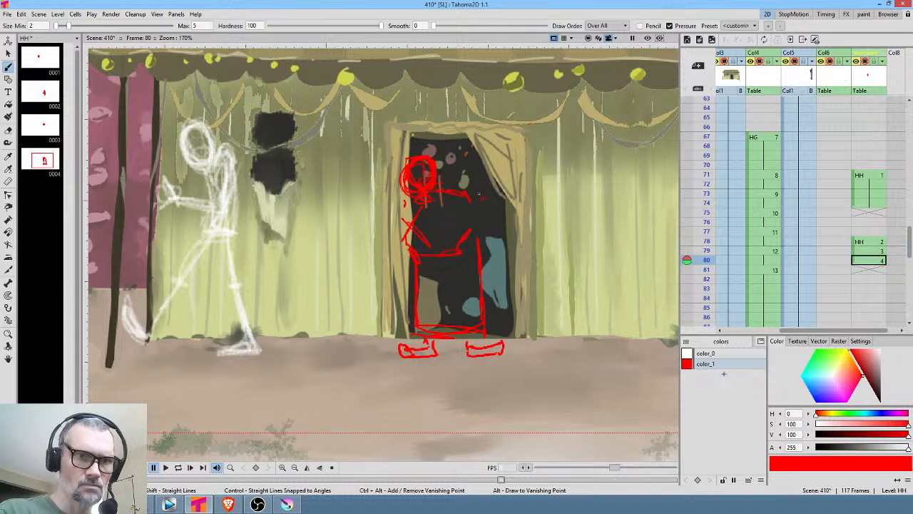
Draw the merchant's bent arms on both sides of the torso and round out the chest and belly
drag(511, 211, 487, 240)
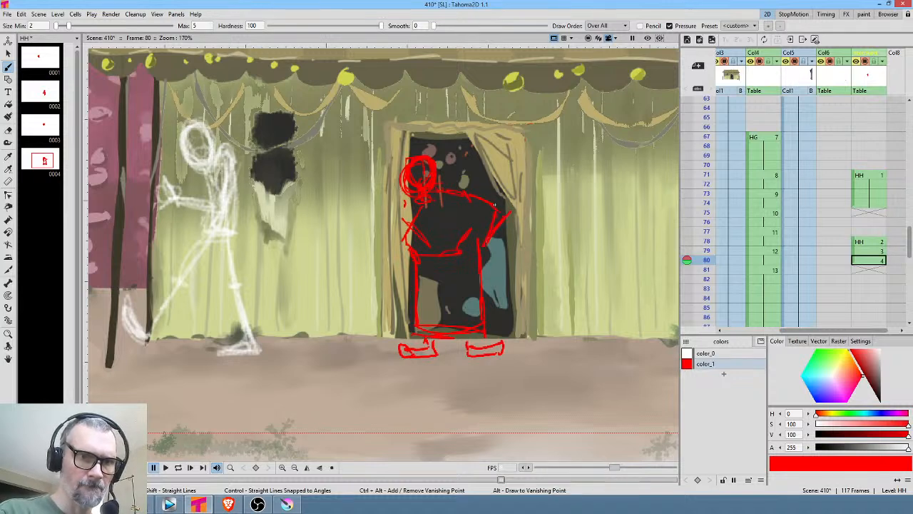
mouse_move(465, 193)
mouse_down()
mouse_move(504, 195)
mouse_move(503, 217)
mouse_up()
mouse_move(422, 195)
mouse_down()
mouse_move(381, 229)
mouse_move(422, 245)
mouse_up()
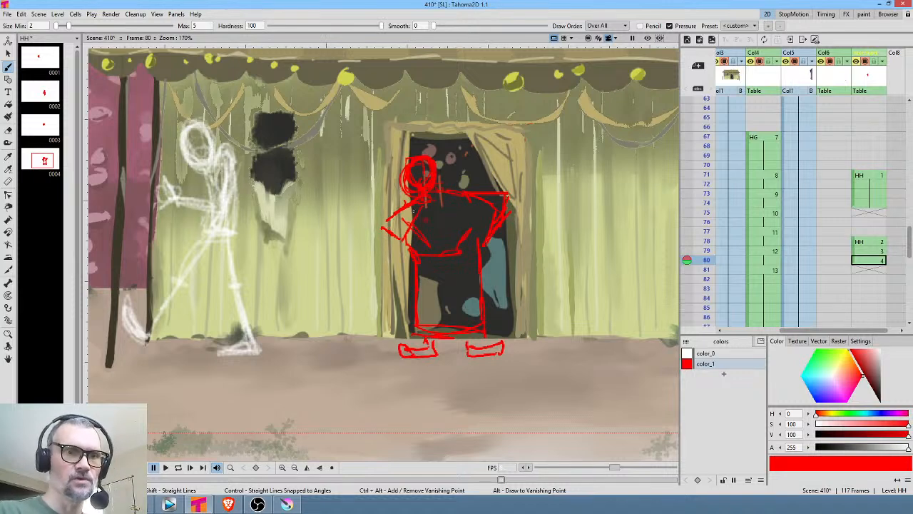
mouse_move(412, 209)
mouse_down()
mouse_move(411, 238)
mouse_move(405, 227)
mouse_up()
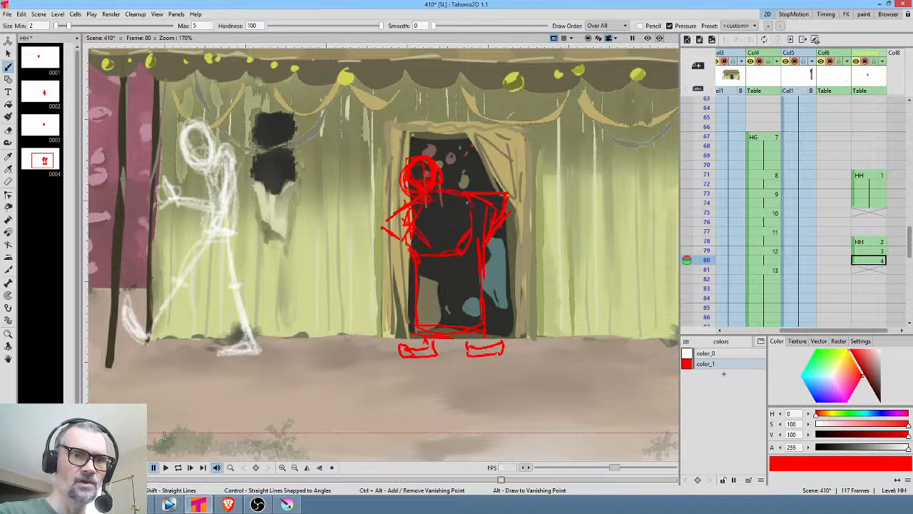
Change the merchant's line colour to white and hold the frame 80 drawing through frame 96
drag(875, 358, 888, 350)
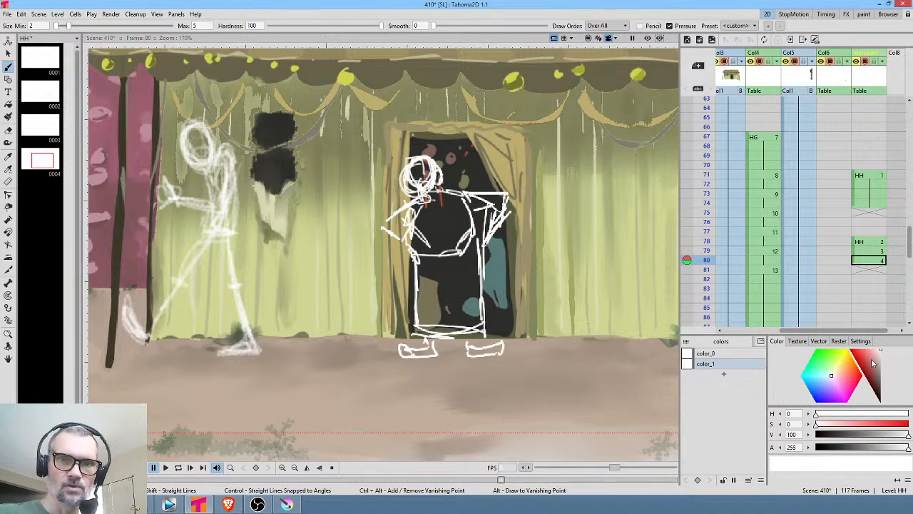
click(706, 269)
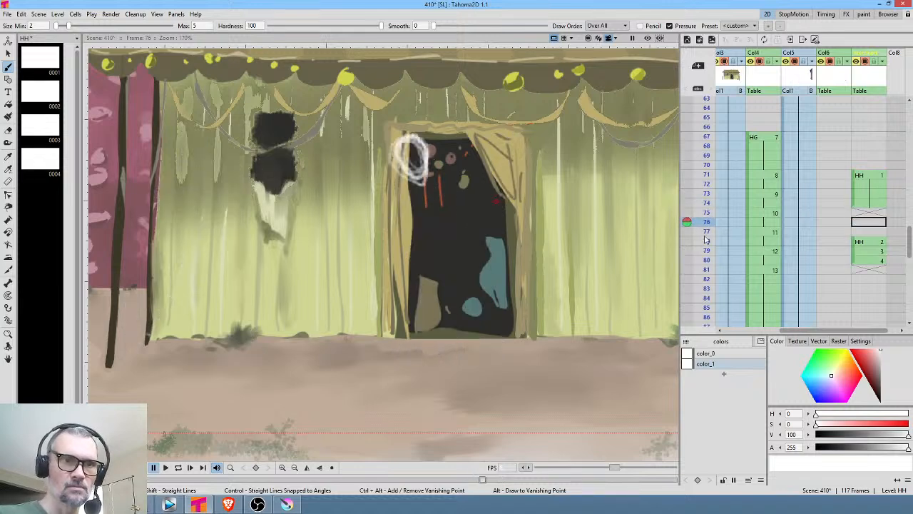
click(704, 252)
click(873, 262)
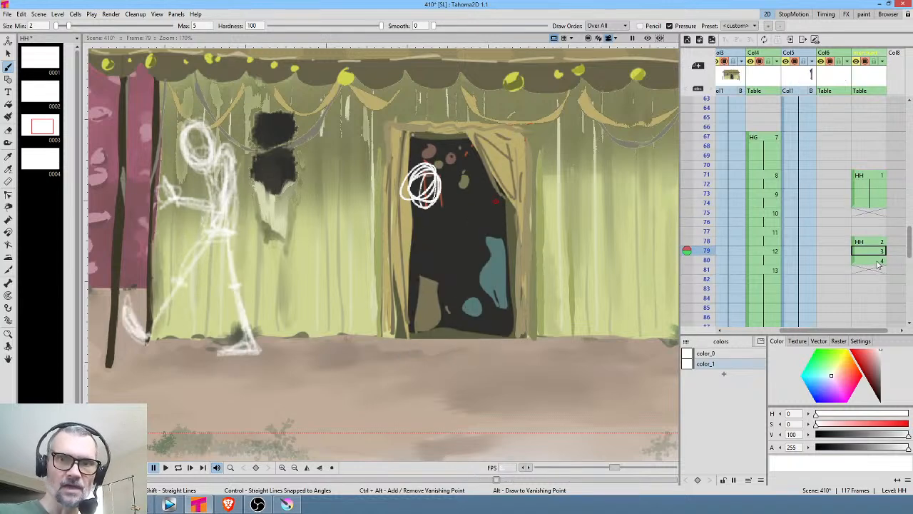
scroll(838, 280, down, 5)
drag(862, 131, 859, 201)
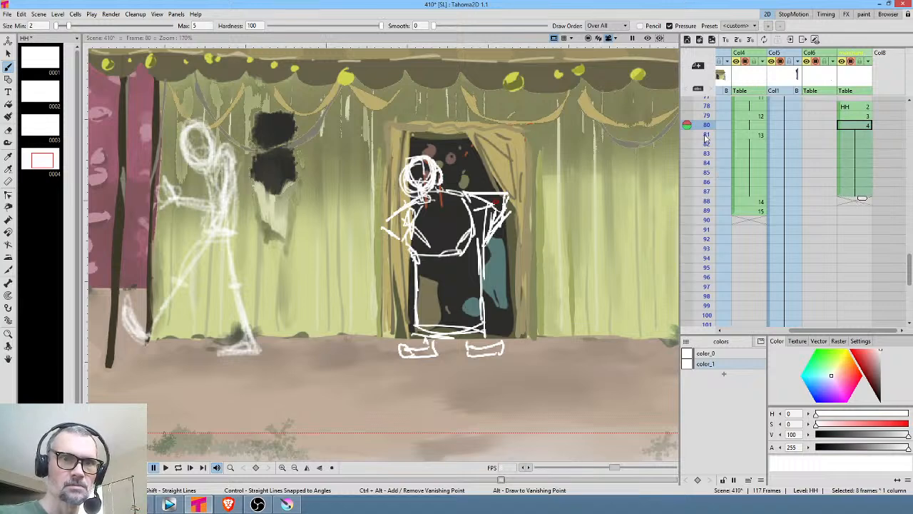
click(706, 163)
mouse_move(704, 184)
mouse_down()
mouse_move(705, 117)
mouse_move(706, 216)
mouse_move(706, 183)
mouse_up()
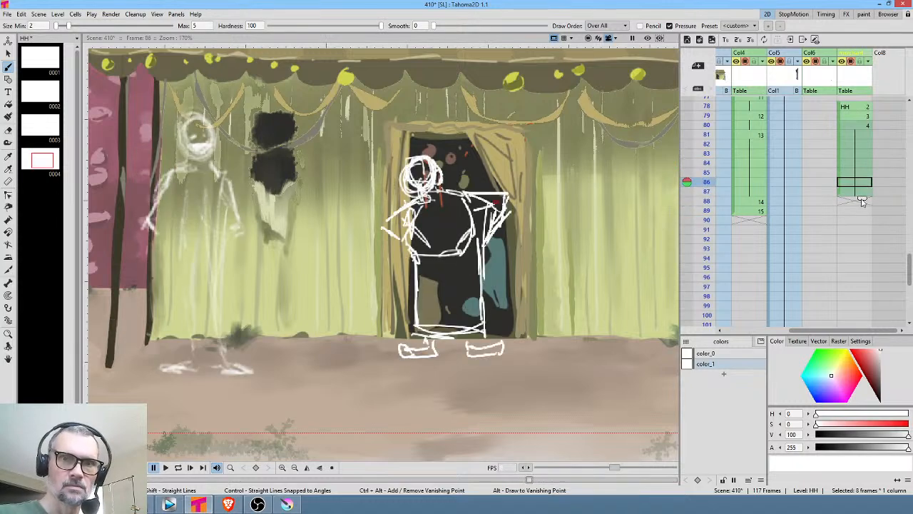
drag(861, 202, 840, 289)
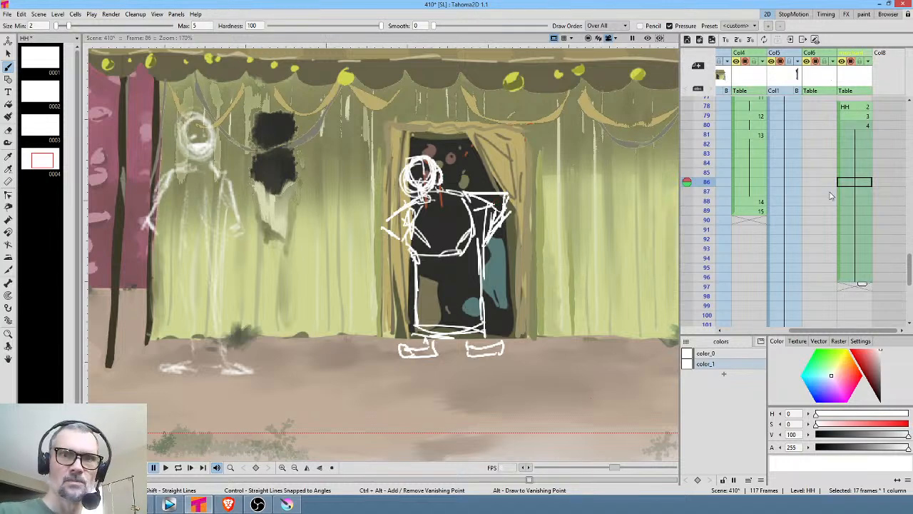
Play back the animation and compare the merchant's drawings at frames 79 and 80
scroll(815, 274, up, 5)
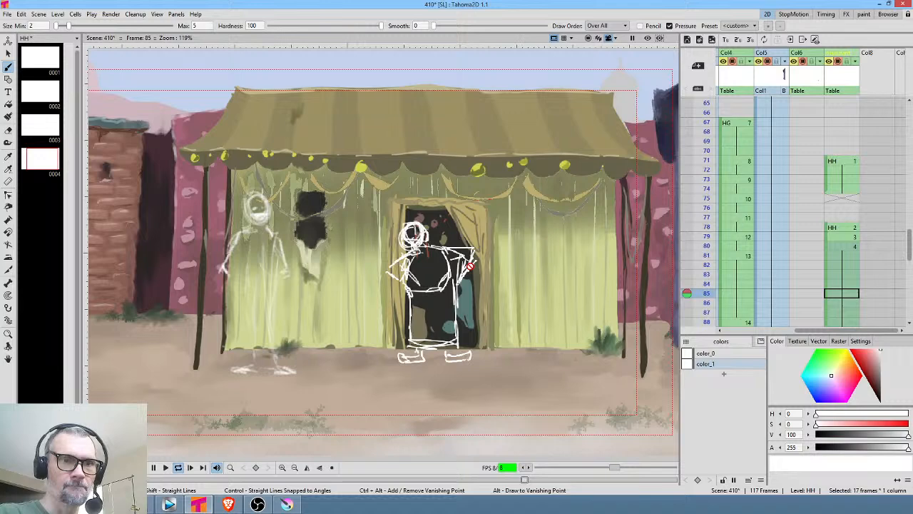
key(p)
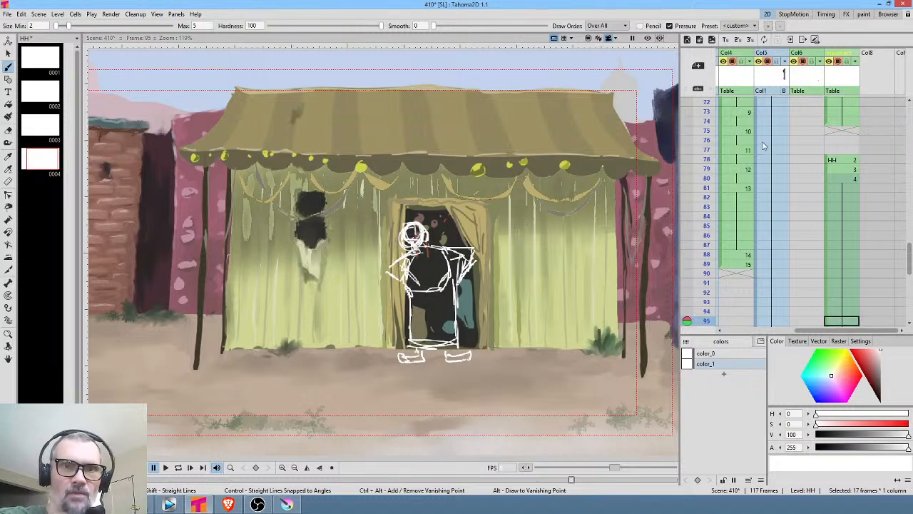
mouse_move(707, 112)
mouse_down()
mouse_move(695, 196)
mouse_move(697, 121)
mouse_move(697, 197)
mouse_up()
click(847, 179)
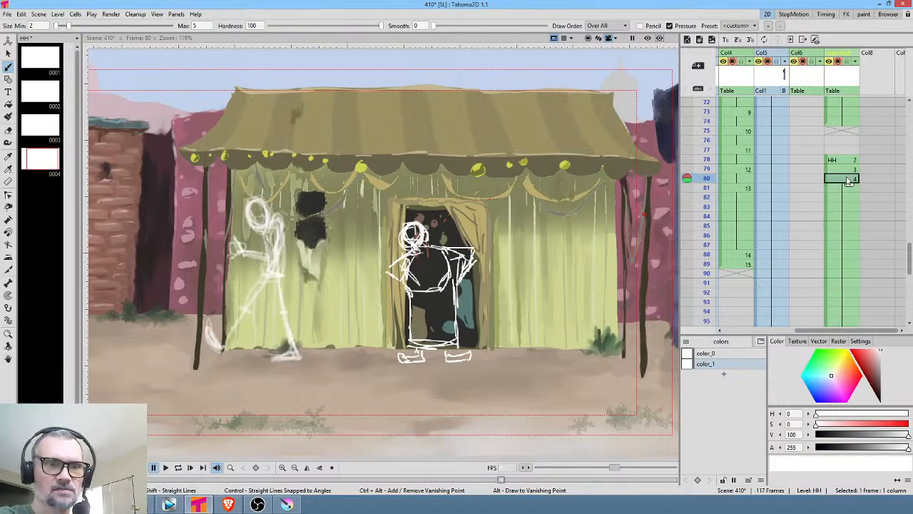
click(847, 172)
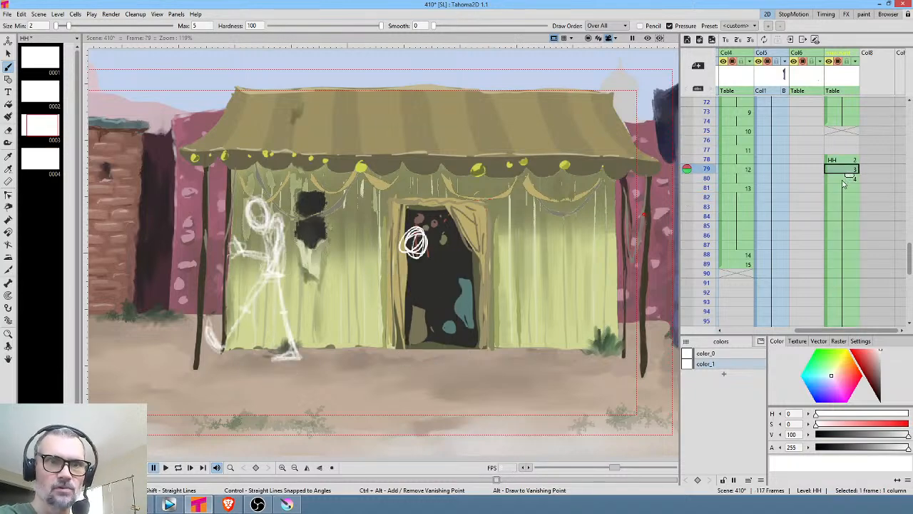
click(843, 180)
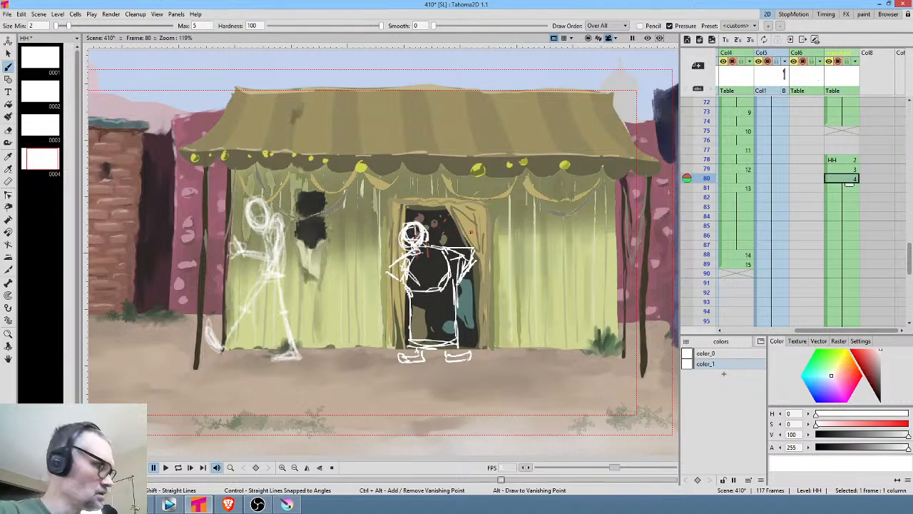
Erase the merchant's body, arms and feet from the frame 80 drawing, keeping only the head
key(a)
mouse_move(485, 229)
mouse_down()
mouse_move(363, 295)
mouse_move(509, 241)
mouse_up()
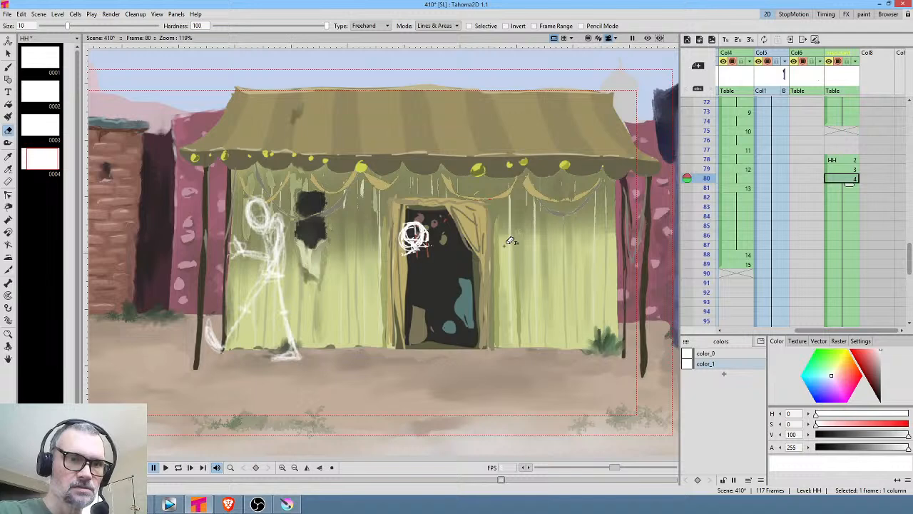
Move the merchant's head farther into the doorway on frame 80 and sketch his torso and outstretched arm below it
key(s)
mouse_move(433, 218)
mouse_down()
mouse_move(383, 248)
mouse_move(438, 242)
mouse_move(411, 236)
mouse_up()
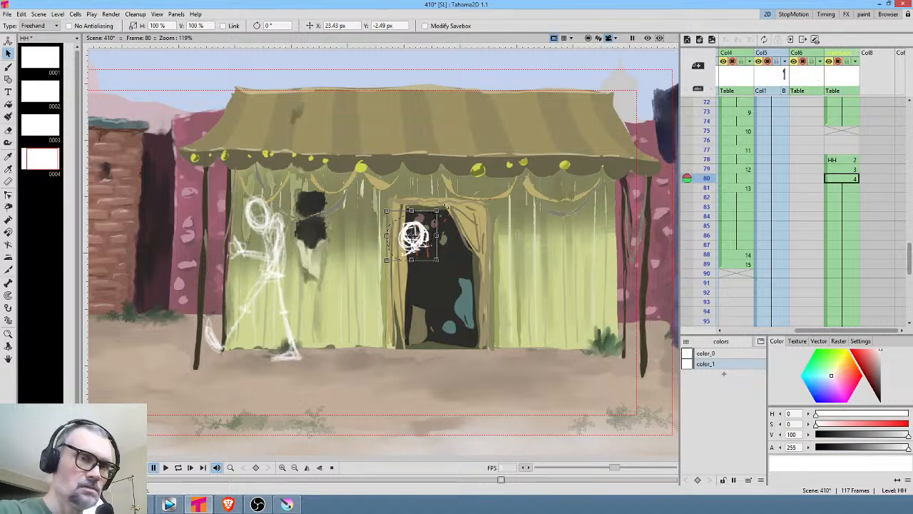
click(420, 271)
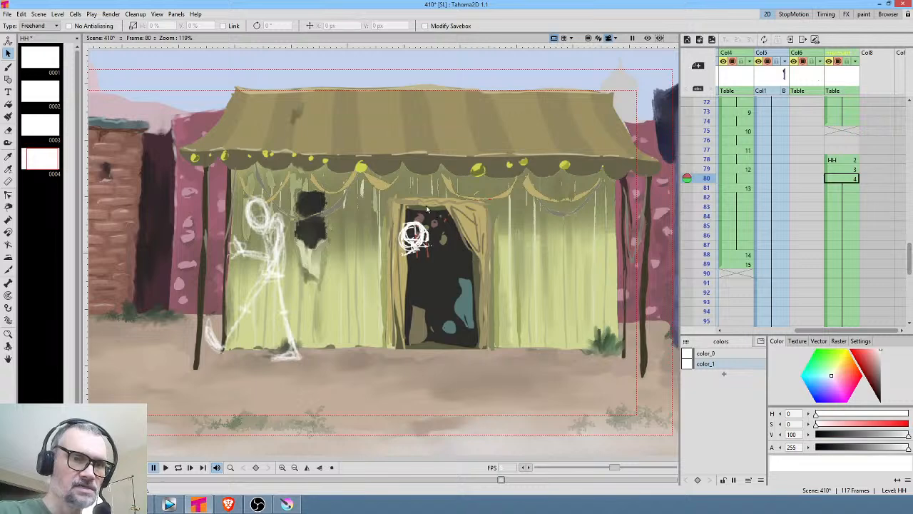
drag(426, 205, 427, 207)
drag(418, 239, 430, 243)
drag(438, 245, 441, 243)
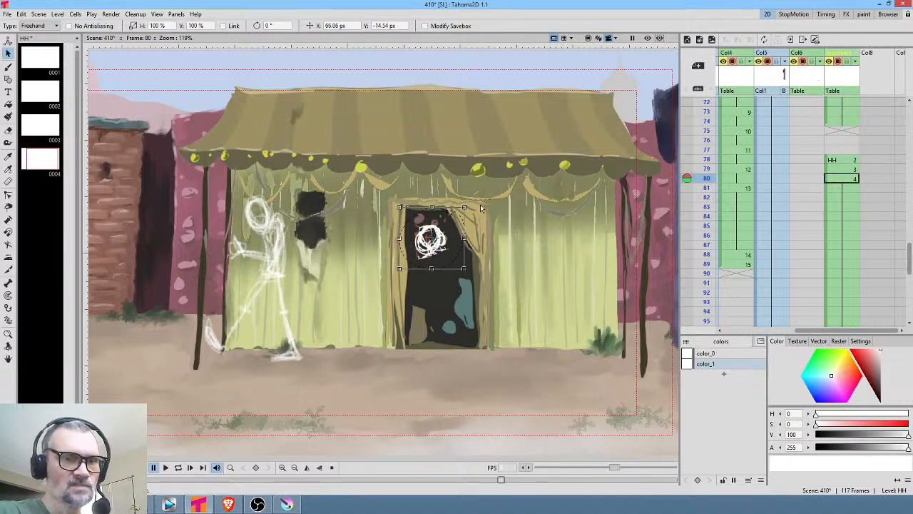
drag(465, 207, 473, 199)
mouse_move(448, 237)
mouse_down()
mouse_move(430, 219)
mouse_move(436, 276)
mouse_move(420, 277)
mouse_move(399, 243)
mouse_move(430, 282)
mouse_up()
key(b)
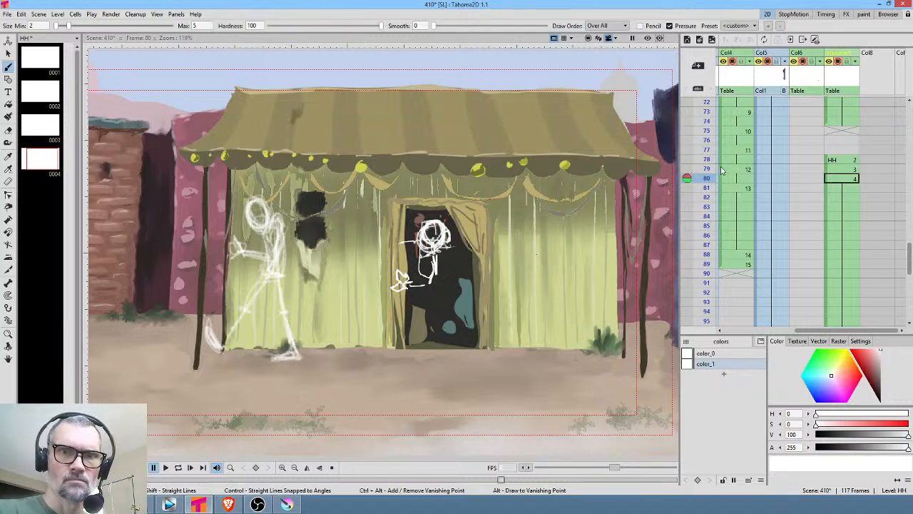
Review the merchant's drawings at frames 78 to 80 and cut drawing 2 at frame 78 from his column
click(710, 187)
drag(708, 184, 709, 161)
click(847, 161)
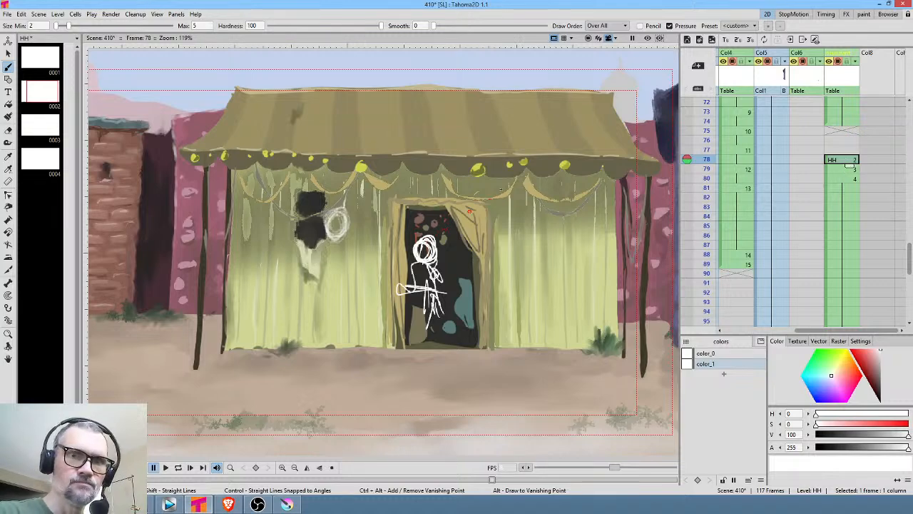
key(ctrl+x)
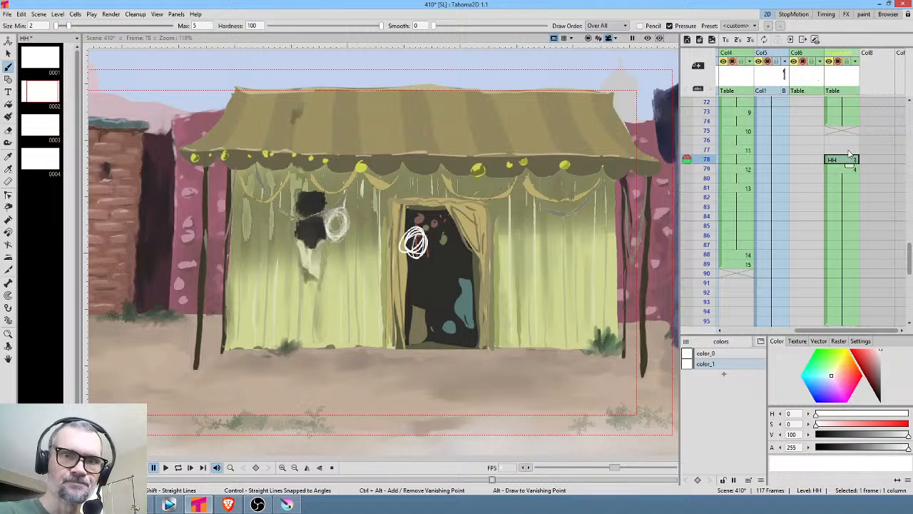
Scrub through frames 78 to 89 and examine the walking character's exit drawings 14 and 15 against the merchant's pose
mouse_move(706, 114)
mouse_down()
mouse_move(697, 261)
mouse_move(701, 235)
mouse_up()
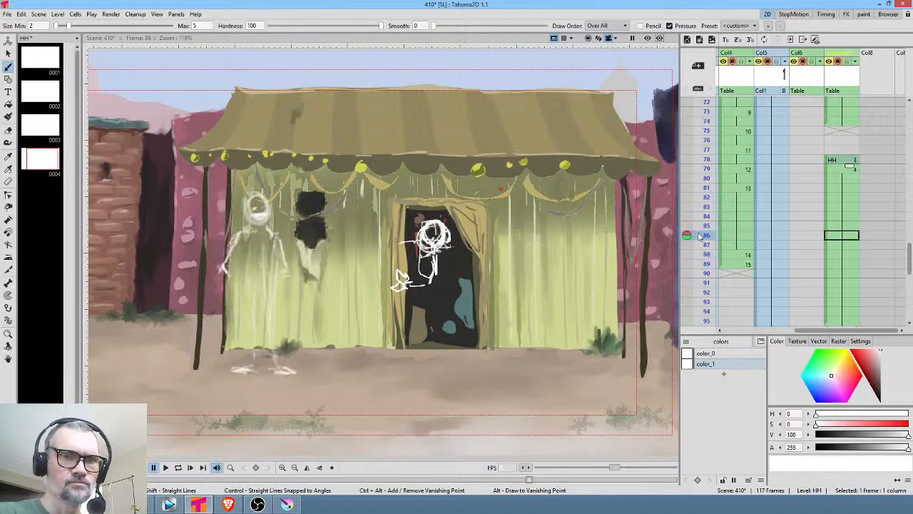
scroll(838, 268, down, 3)
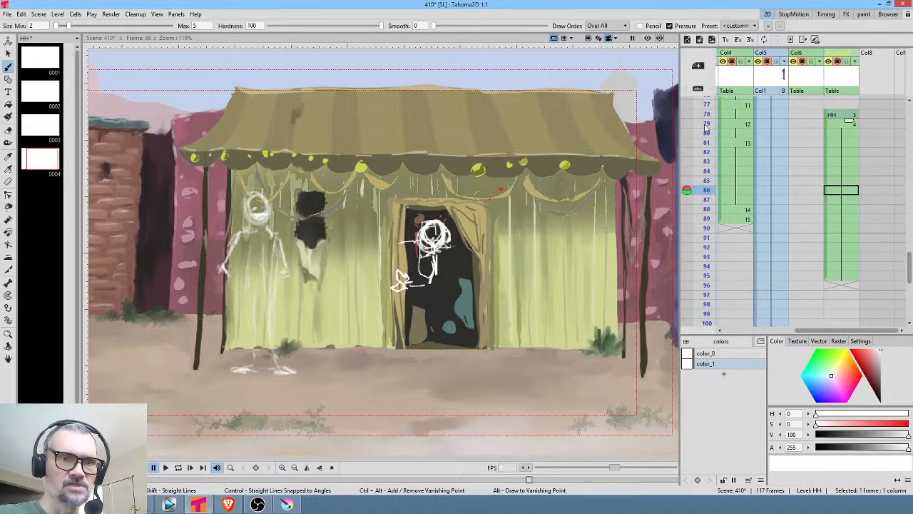
drag(705, 126, 705, 214)
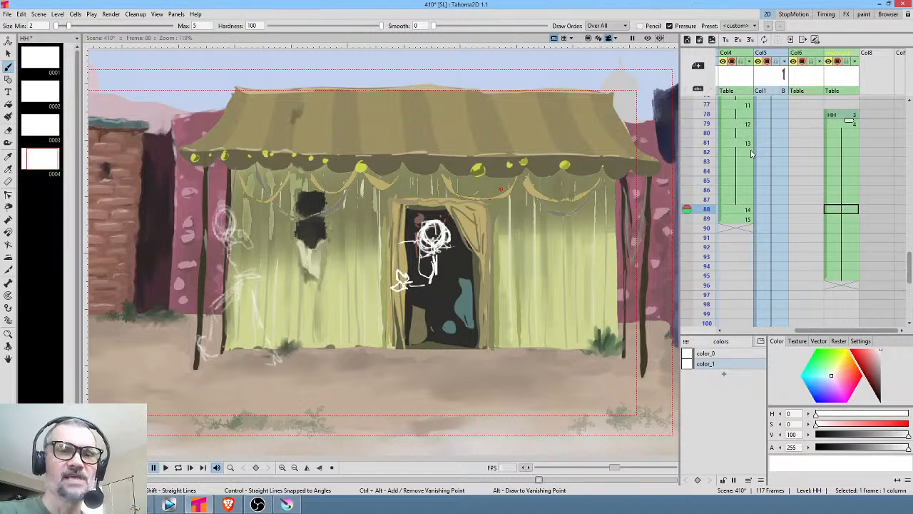
drag(707, 129, 708, 220)
click(745, 222)
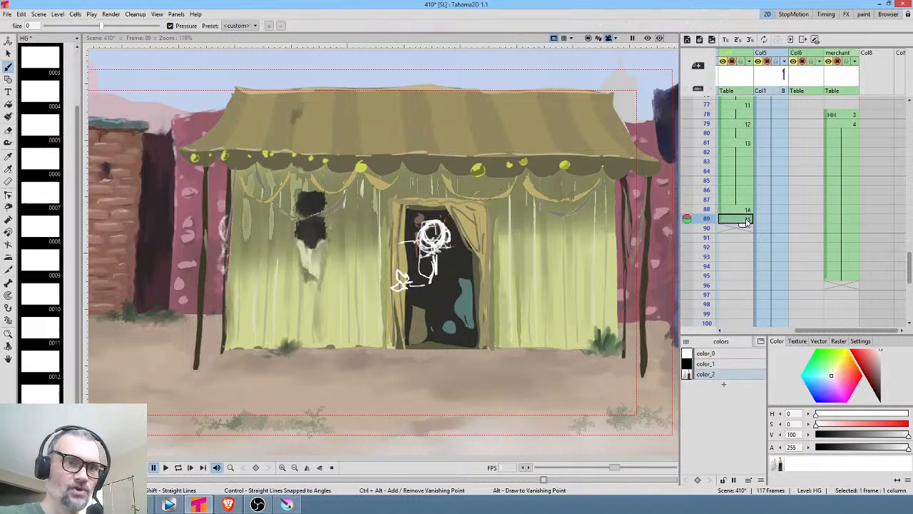
click(746, 209)
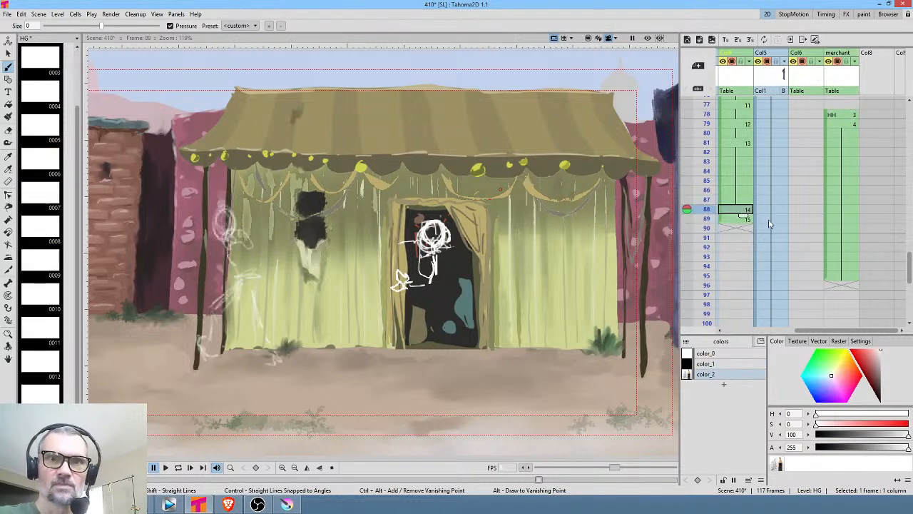
mouse_move(766, 254)
mouse_down()
mouse_move(876, 212)
mouse_move(856, 229)
mouse_move(759, 262)
mouse_up()
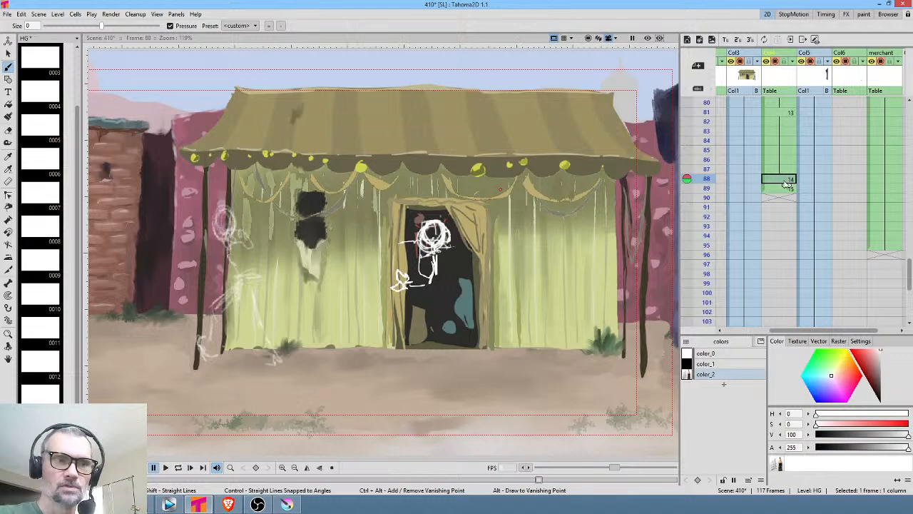
click(787, 188)
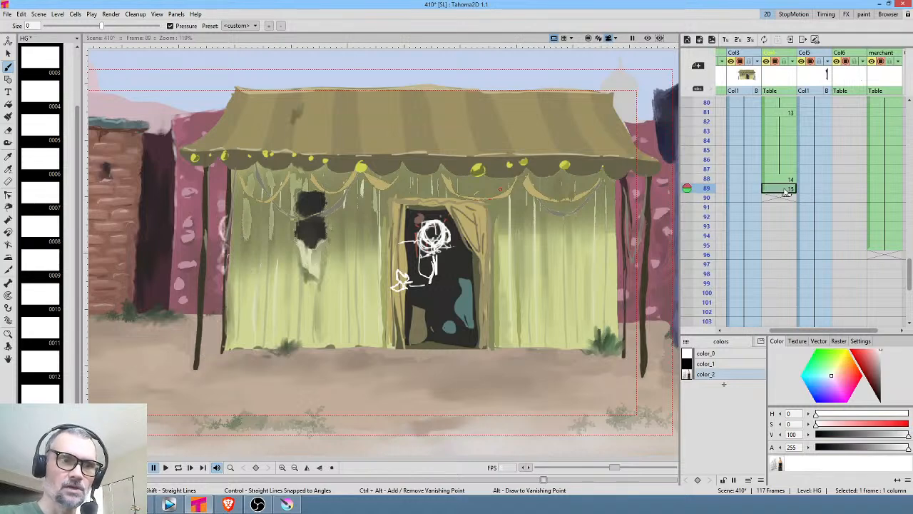
Sketch extra strokes around the walking character's front foot on drawing 13 at frame 81
click(790, 114)
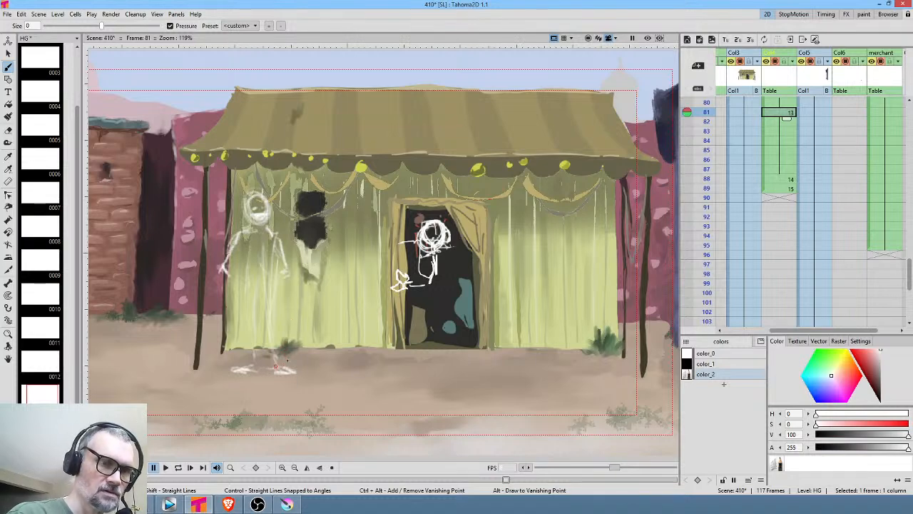
mouse_move(277, 367)
mouse_down()
mouse_move(299, 359)
mouse_move(285, 366)
mouse_up()
drag(278, 372, 299, 368)
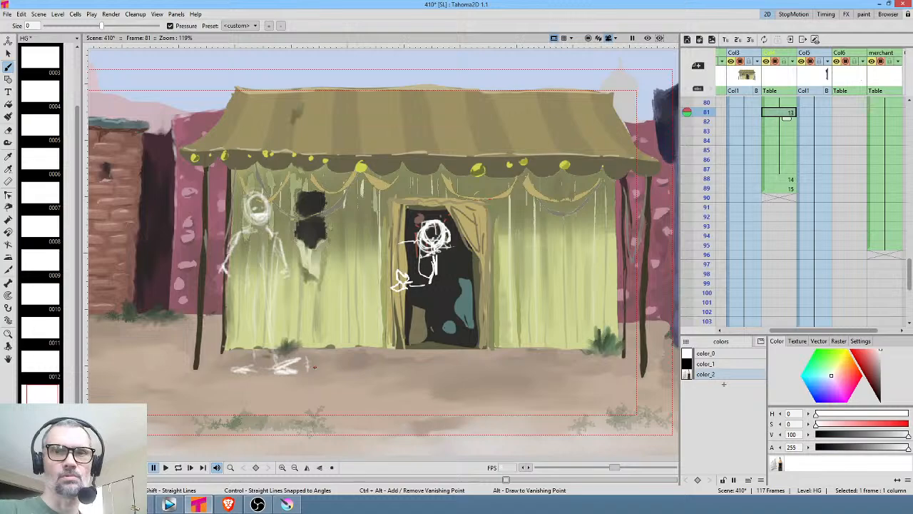
View the whole scene and scrub through frames 78 to 95 to check how long the merchant holds after the character exits
scroll(827, 177, down, 5)
scroll(833, 207, up, 2)
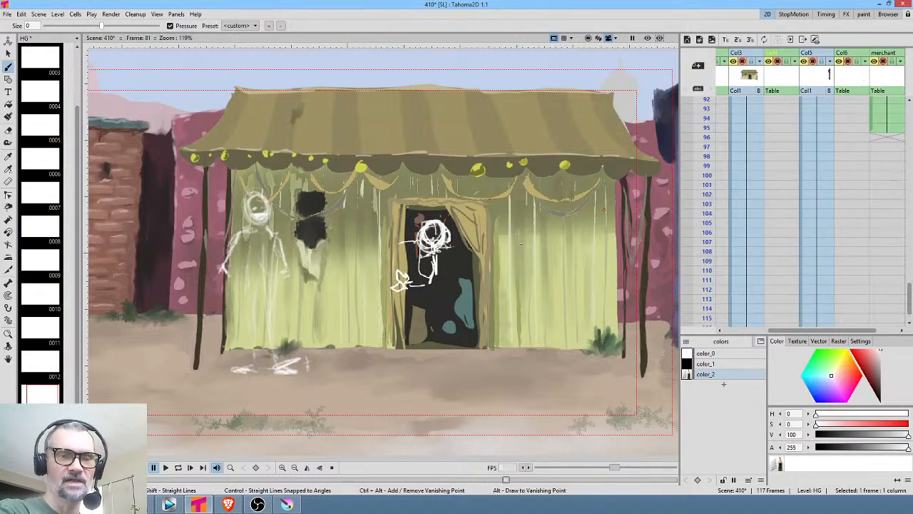
scroll(484, 257, down, 3)
drag(484, 257, 479, 264)
scroll(780, 155, up, 8)
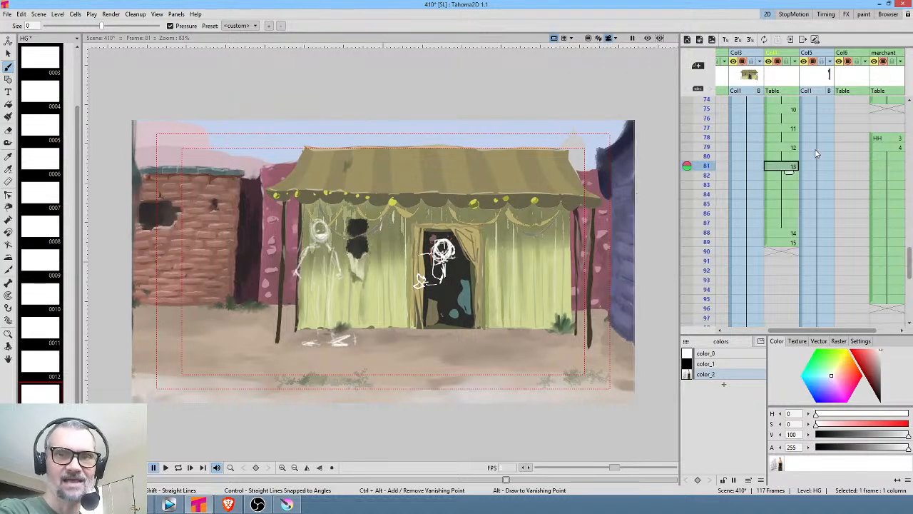
mouse_move(704, 143)
mouse_down()
mouse_move(703, 311)
mouse_move(704, 251)
mouse_up()
drag(837, 246, 786, 170)
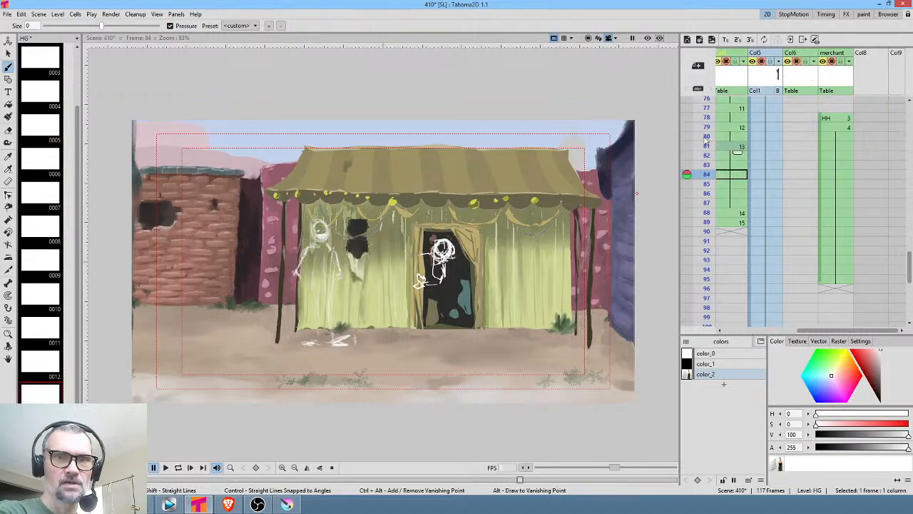
mouse_move(703, 131)
mouse_down()
mouse_move(698, 268)
mouse_move(698, 192)
mouse_move(694, 241)
mouse_up()
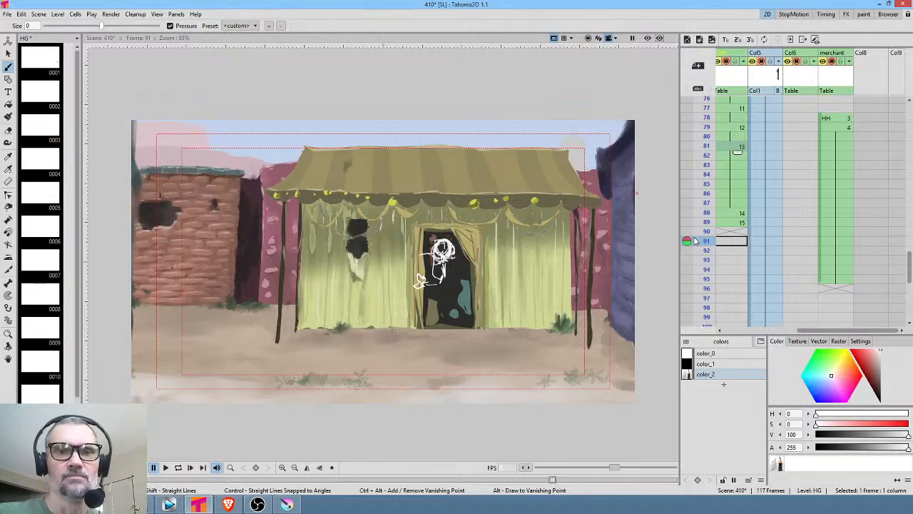
drag(762, 241, 829, 230)
mouse_move(705, 151)
mouse_down()
mouse_move(696, 293)
mouse_move(703, 174)
mouse_move(698, 288)
mouse_move(699, 269)
mouse_up()
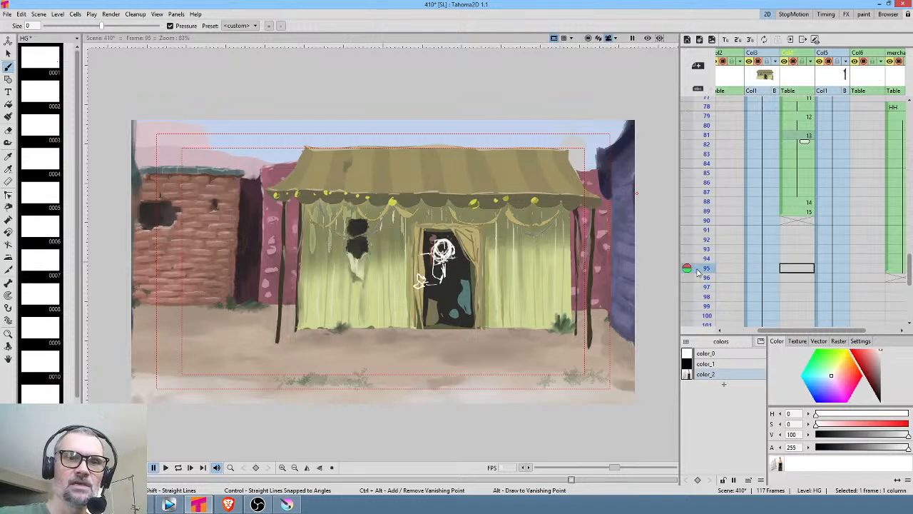
scroll(809, 250, down, 1)
scroll(810, 221, down, 2)
scroll(770, 210, up, 8)
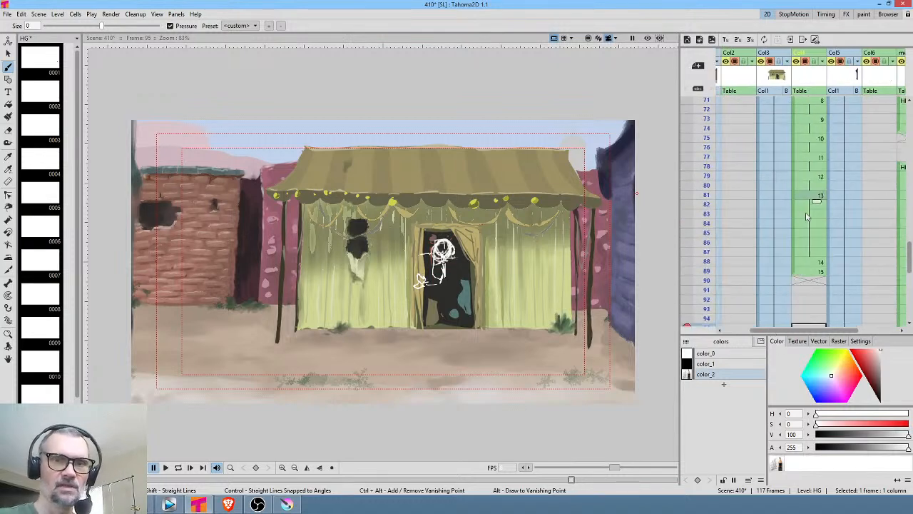
Play the animation in a loop to judge the timing between the walking character's exit and the merchant's appearance
click(702, 148)
key(l)
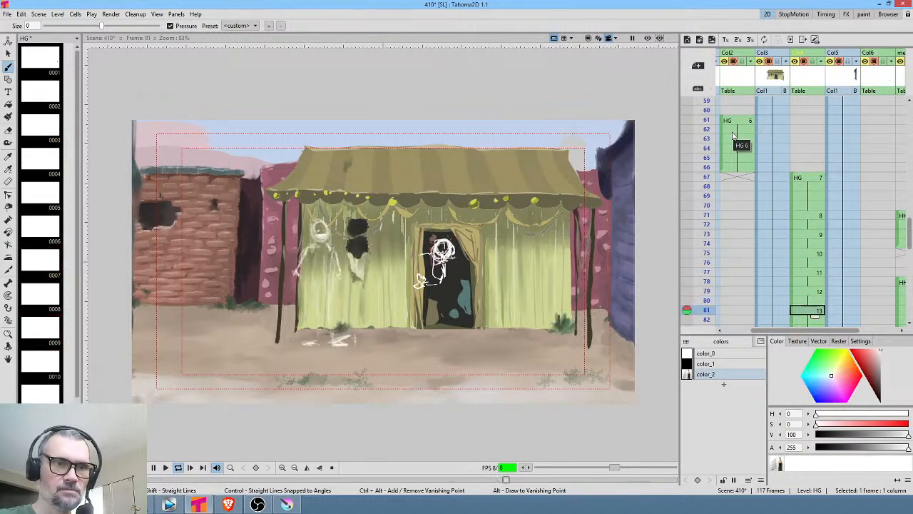
key(l)
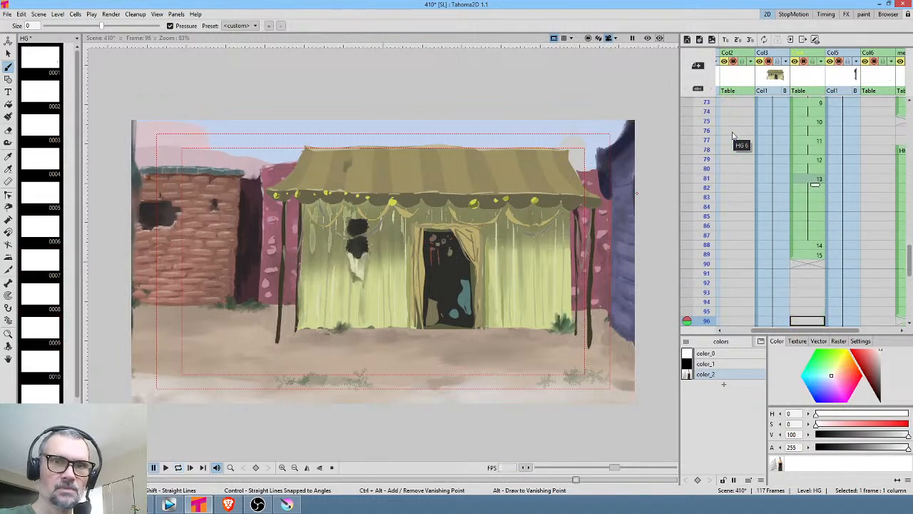
key(l)
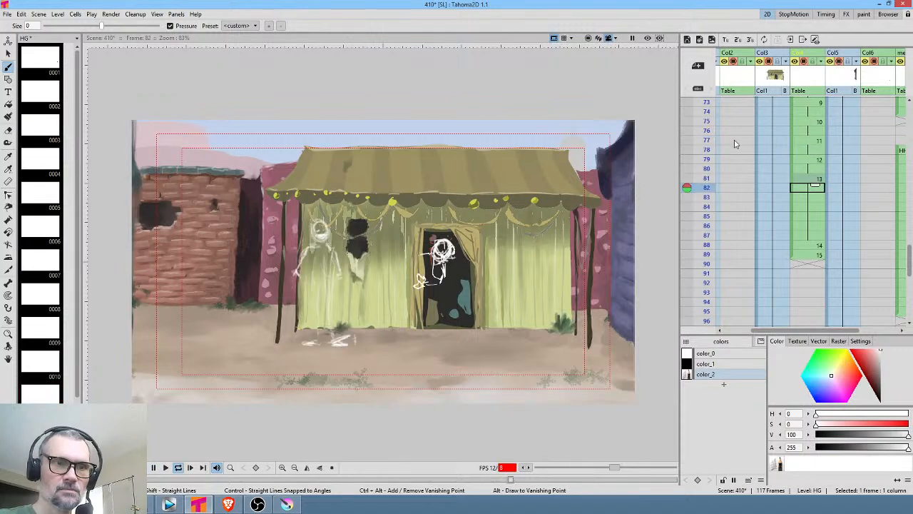
key(l)
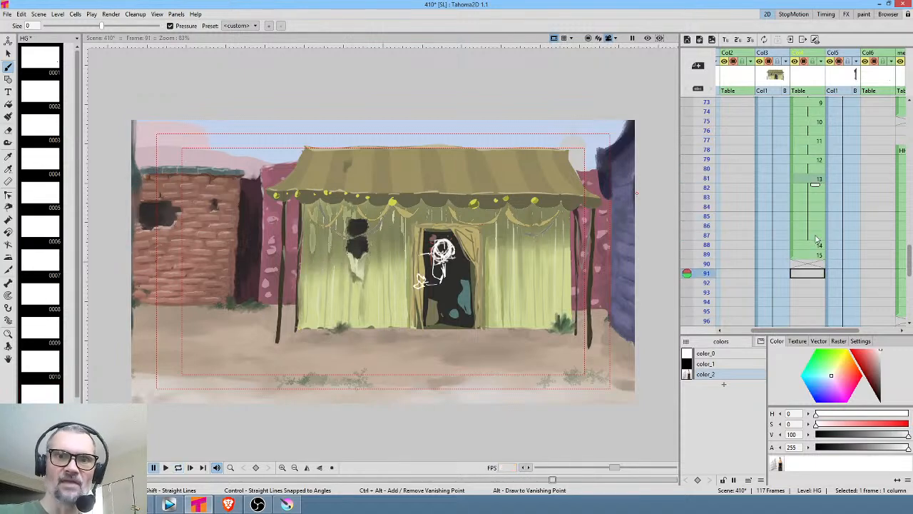
Delete the merchant's exposure from frames 87 to 95 and scrub through the shortened hold
mouse_move(827, 267)
mouse_down()
mouse_move(803, 267)
mouse_move(814, 262)
mouse_up()
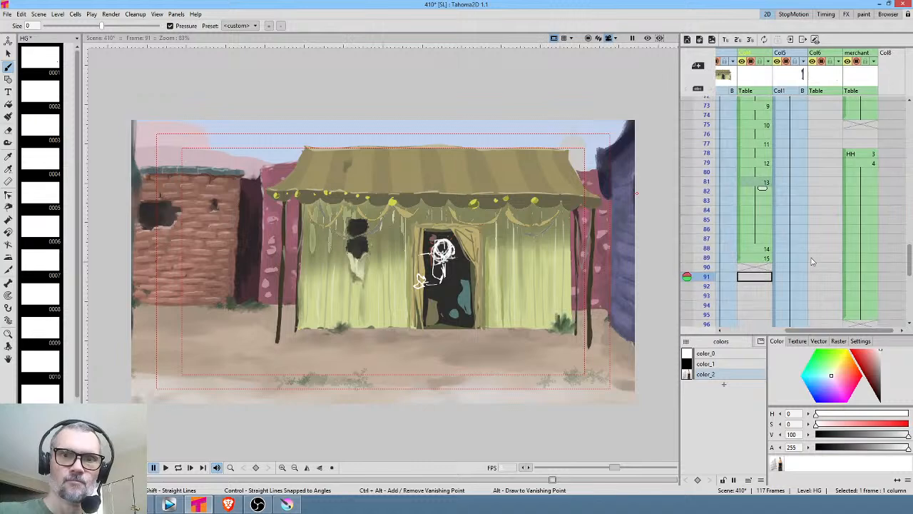
click(861, 239)
drag(865, 275, 865, 314)
key(Delete)
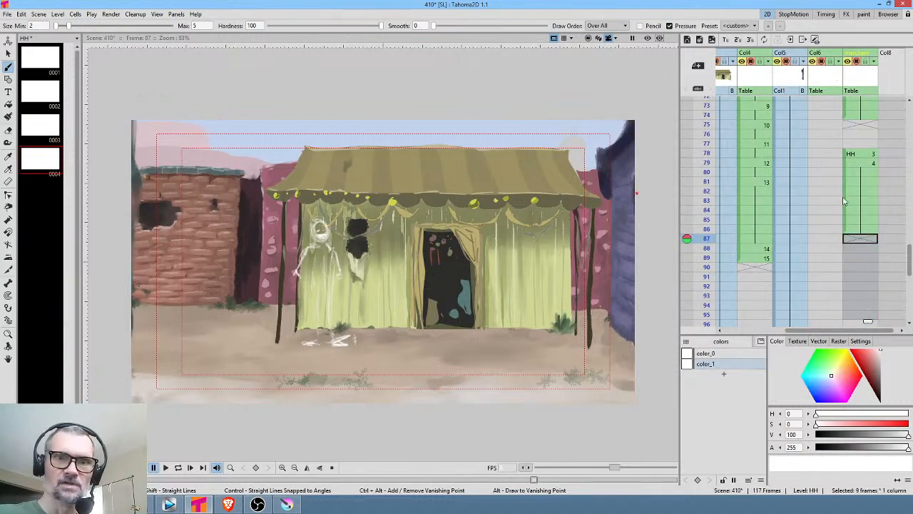
drag(702, 170, 705, 241)
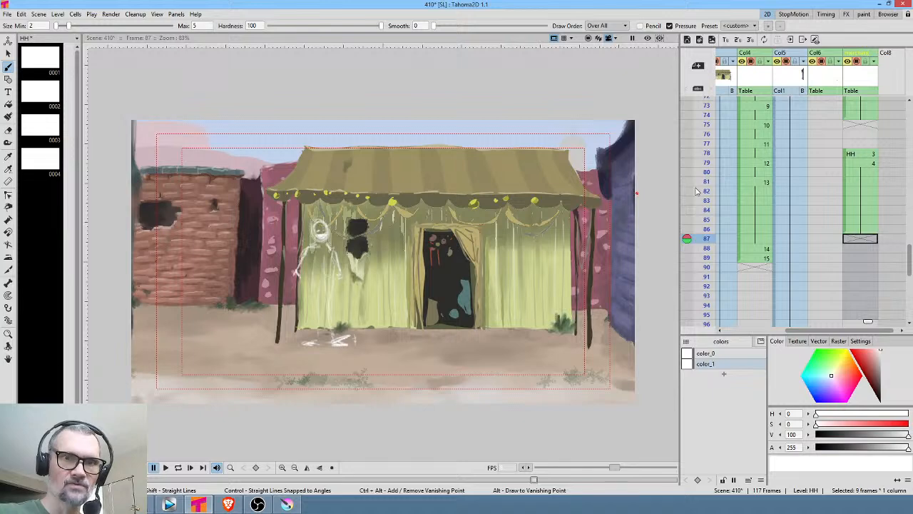
drag(705, 191, 703, 279)
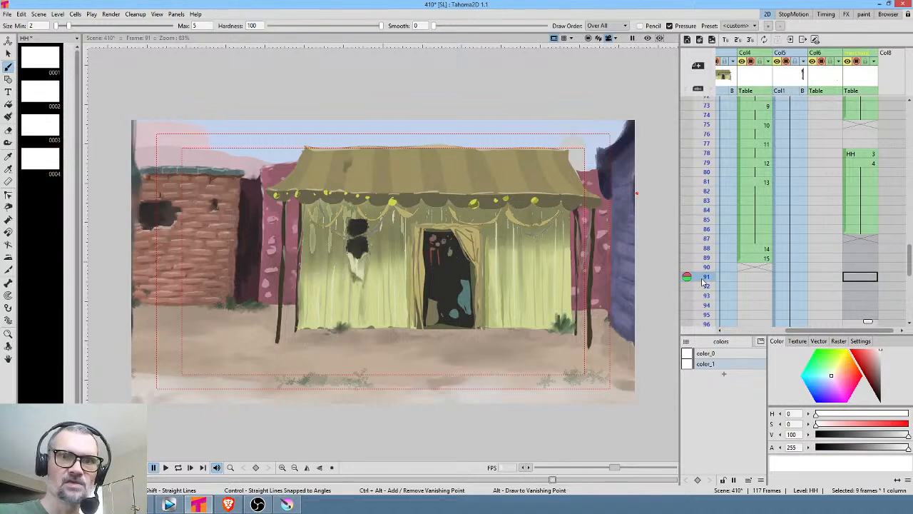
Sketch a small rough mark beside the tent on a new Col2 drawing at frame 94 and hold it through frame 97
drag(821, 258, 856, 231)
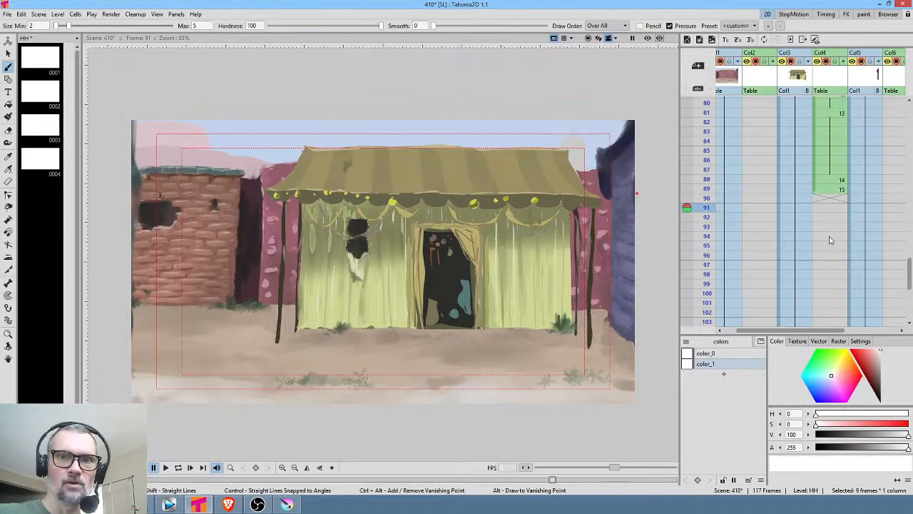
click(833, 257)
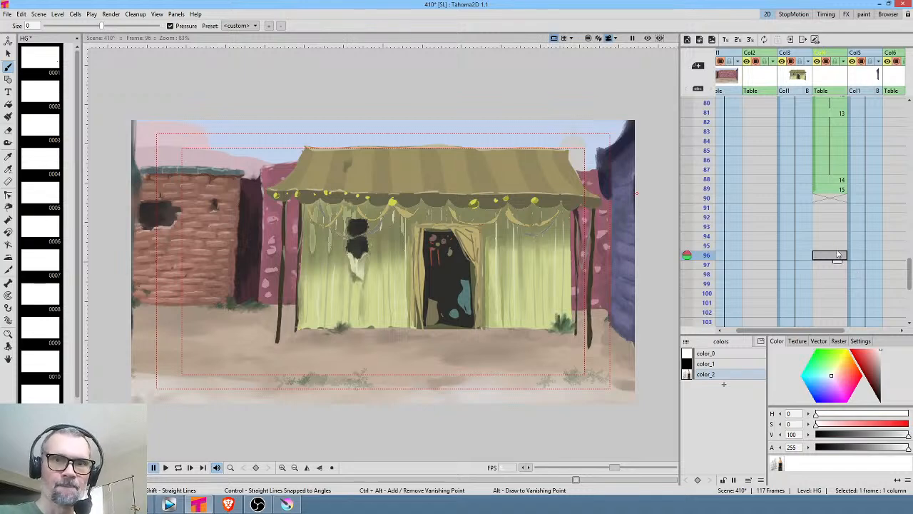
drag(801, 277, 839, 282)
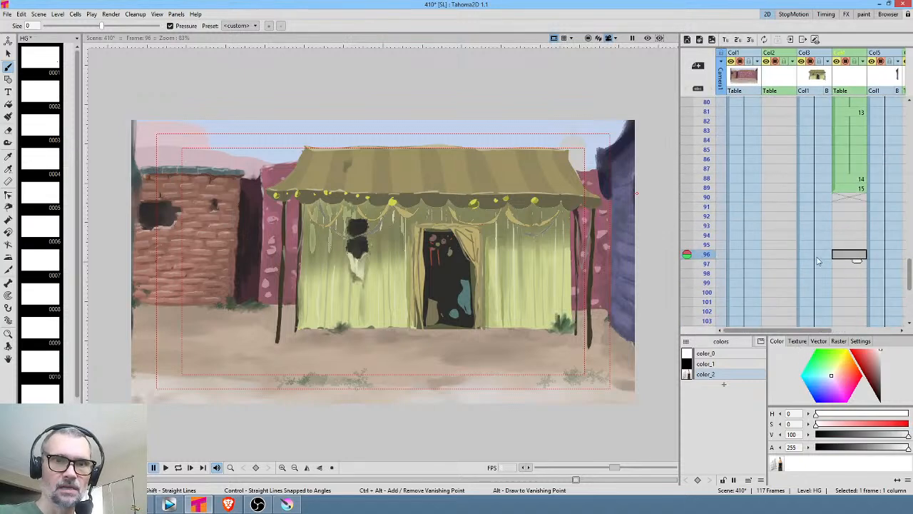
click(783, 264)
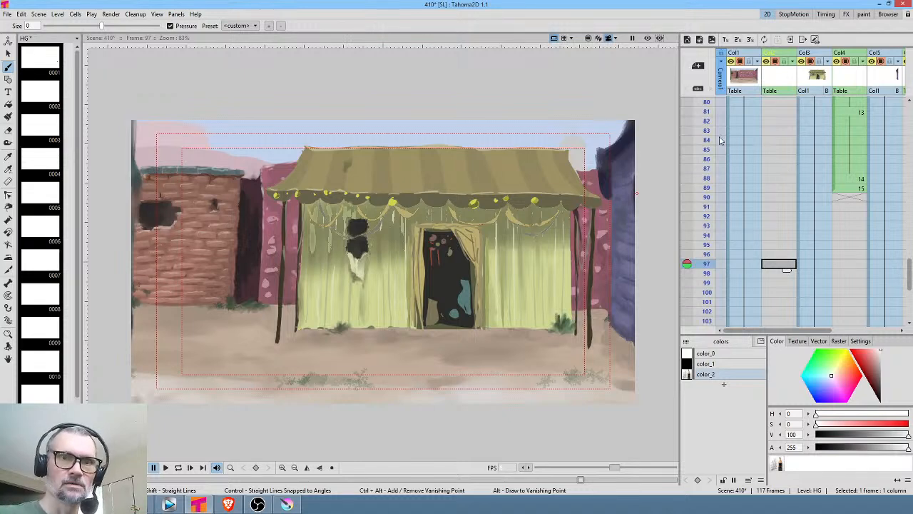
drag(711, 135, 706, 208)
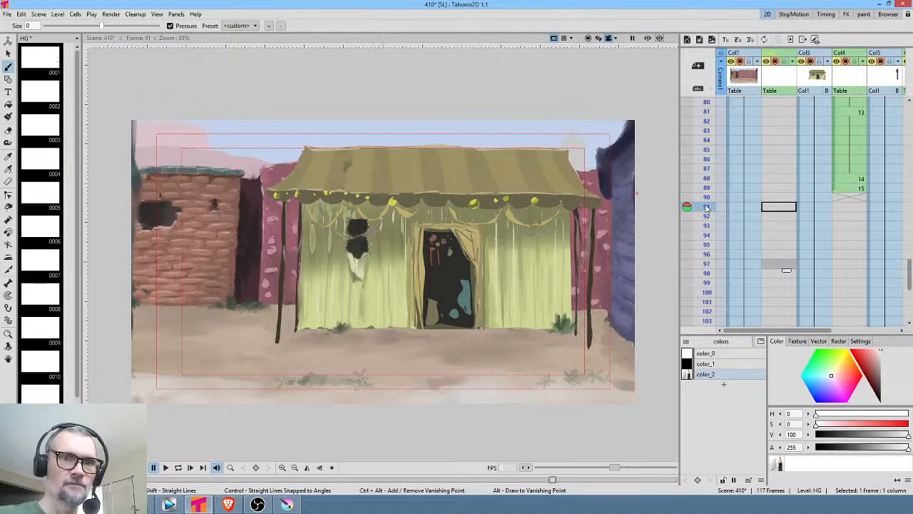
click(784, 237)
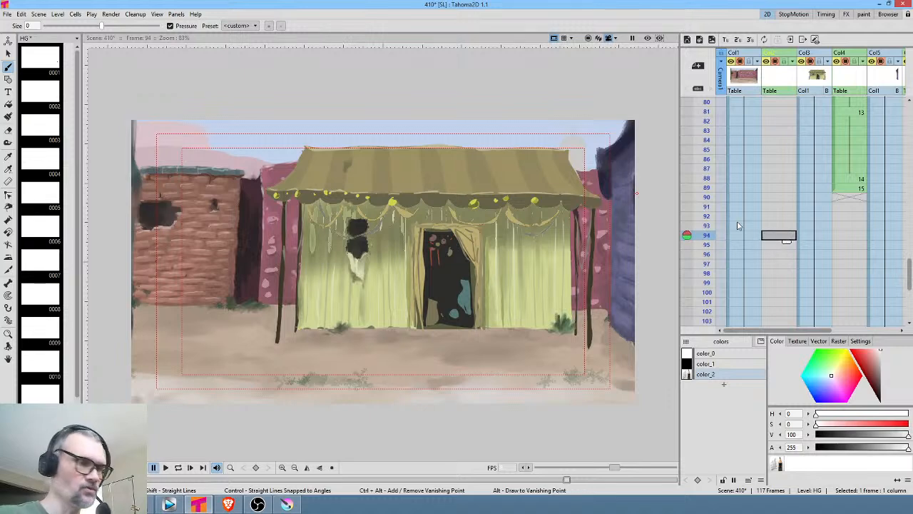
drag(298, 231, 297, 244)
drag(786, 245, 787, 275)
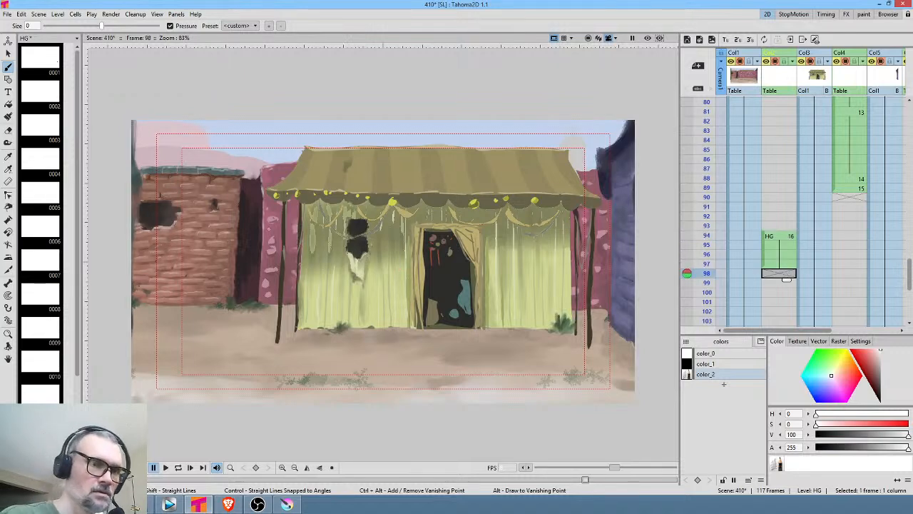
Sketch small rough marks in the dark gap beside the brick building on Col2 frames 98 and 99, and scrub frames 94 to 102
mouse_move(274, 226)
mouse_down()
mouse_move(275, 238)
mouse_move(278, 228)
mouse_move(252, 234)
mouse_up()
click(783, 284)
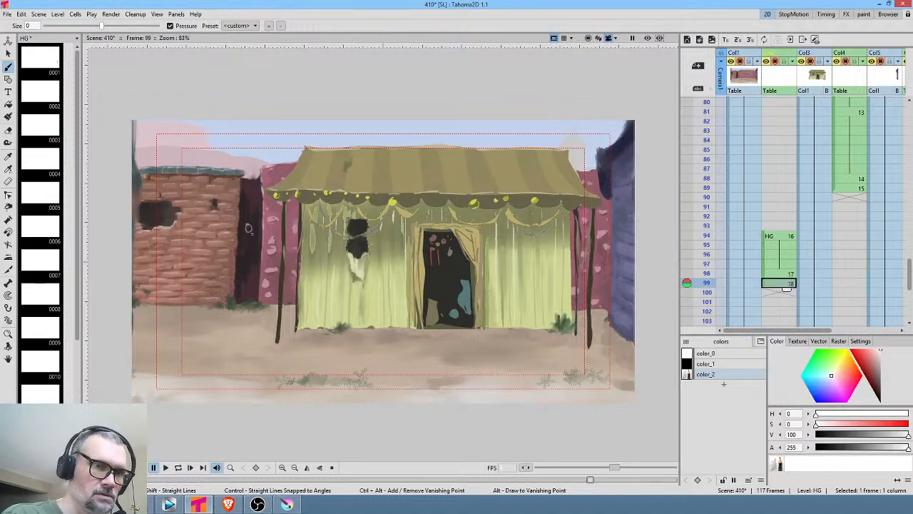
click(778, 292)
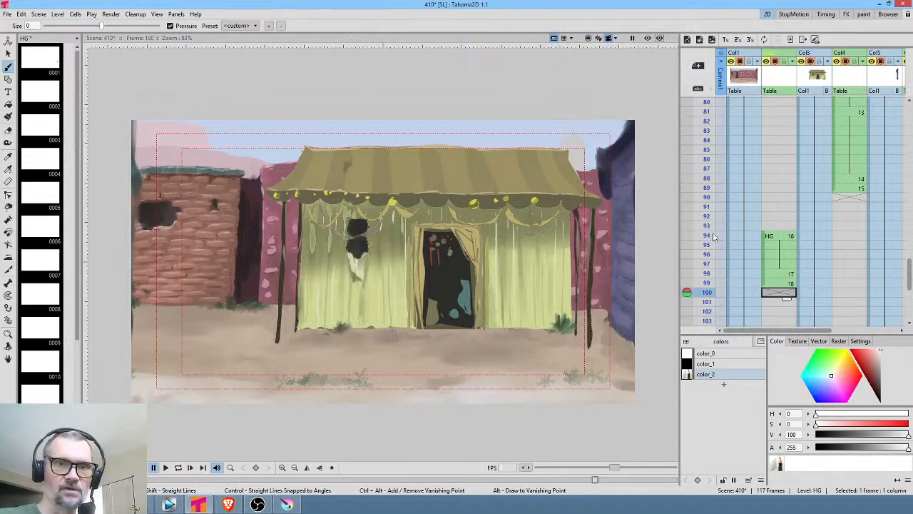
mouse_move(706, 237)
mouse_down()
mouse_move(699, 321)
mouse_move(701, 311)
mouse_up()
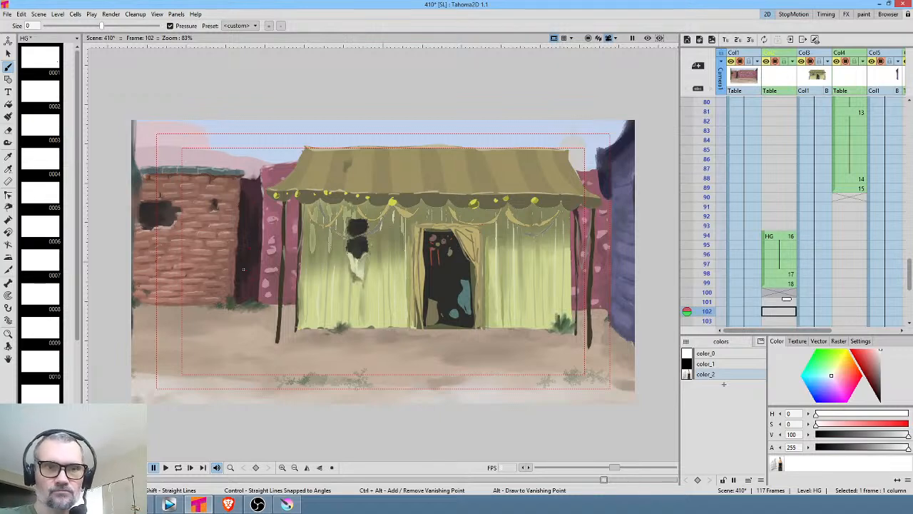
Save the whole scene and review the rough animation in looped playback from frame 1
scroll(838, 203, down, 2)
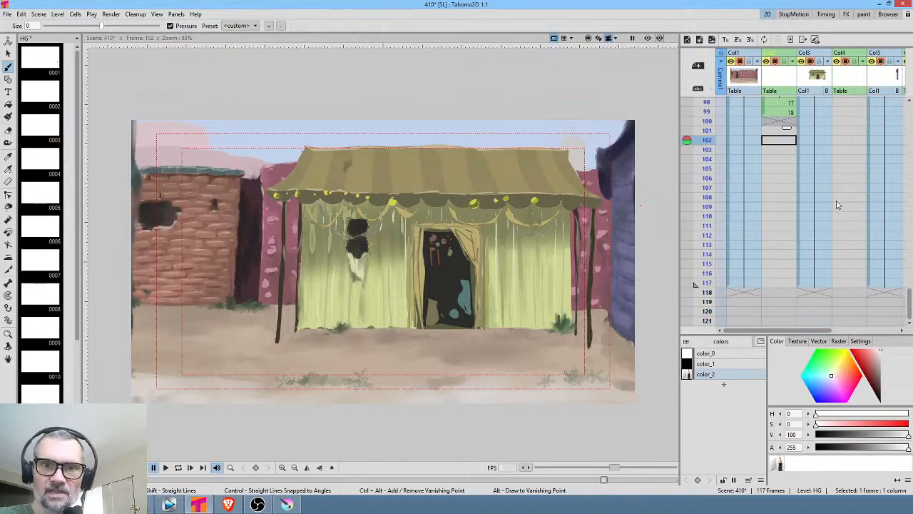
scroll(838, 202, up, 20)
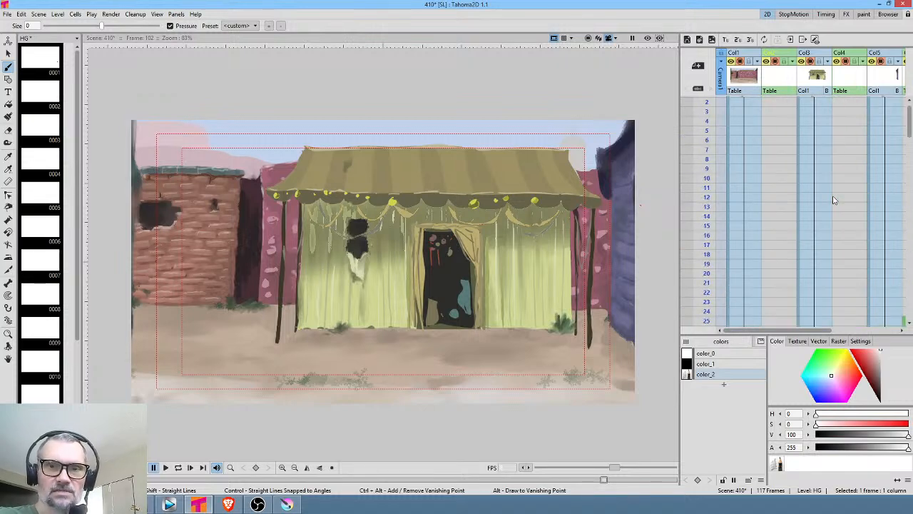
click(707, 102)
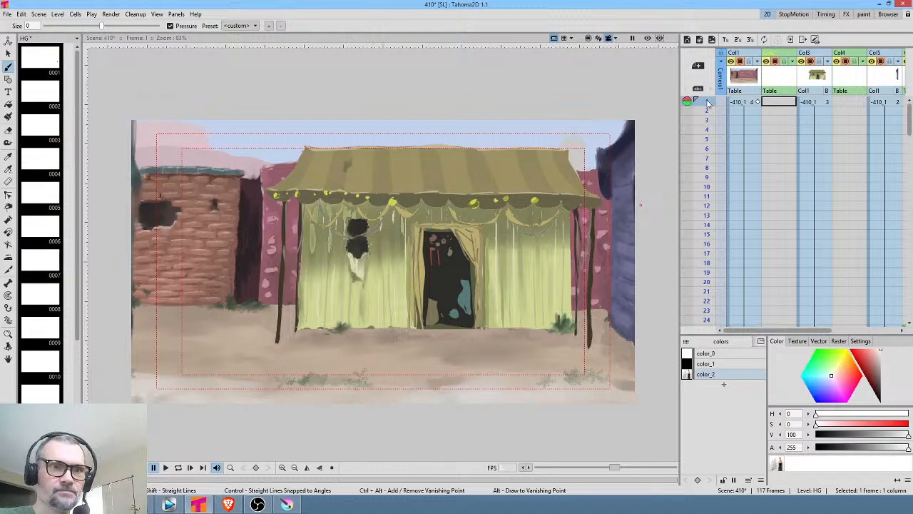
click(6, 14)
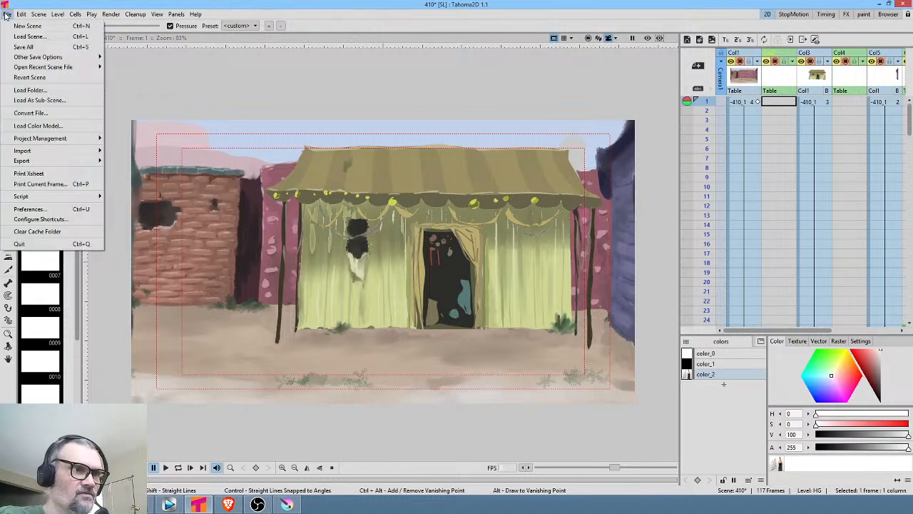
click(14, 47)
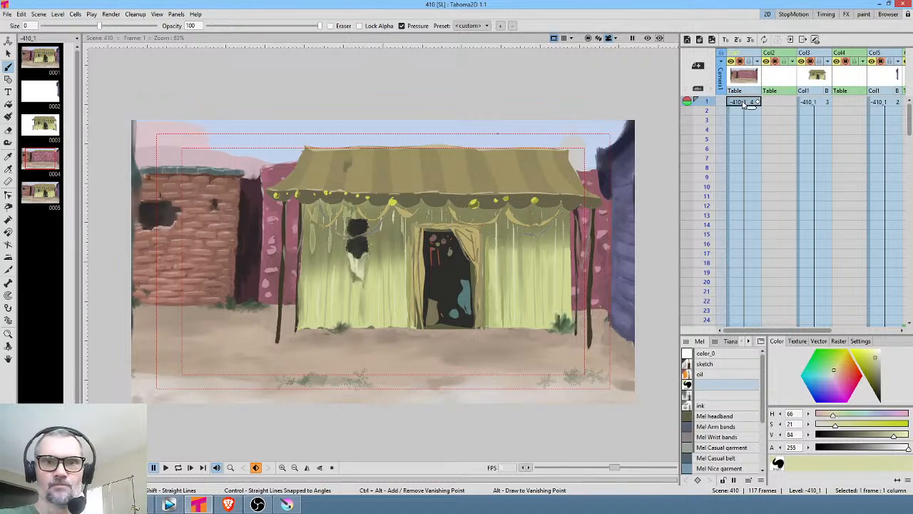
key(p)
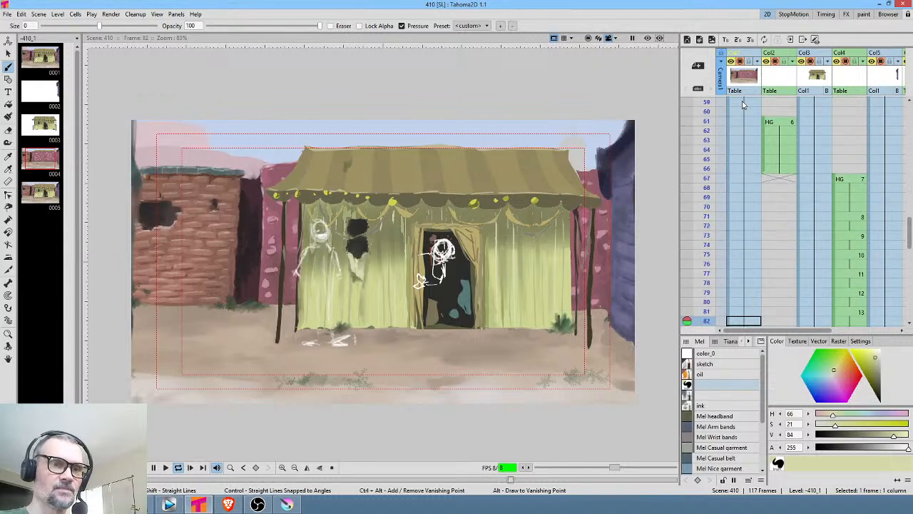
key(p)
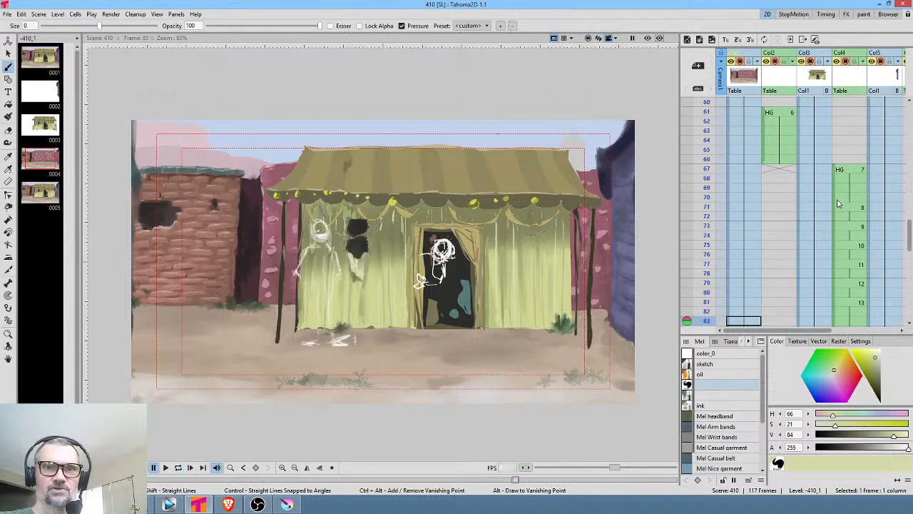
Select the round scribbled sketch on Col6's drawing 1 at frame 25 and move it about 224 px left, over the tent's edge
scroll(827, 189, up, 10)
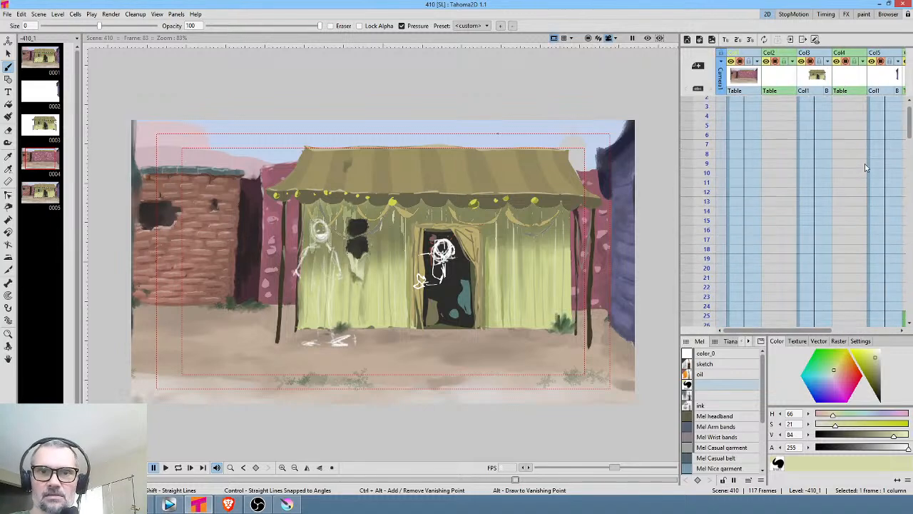
drag(853, 238, 786, 167)
drag(854, 257, 824, 206)
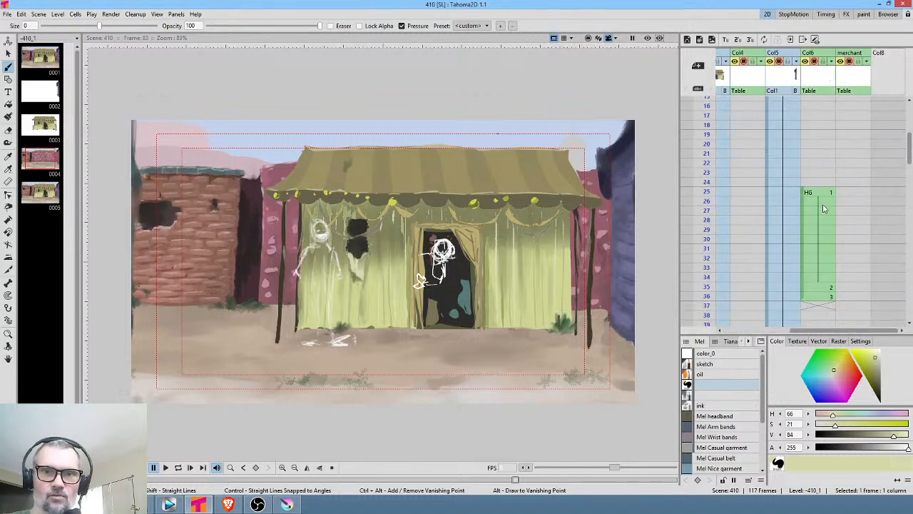
click(820, 194)
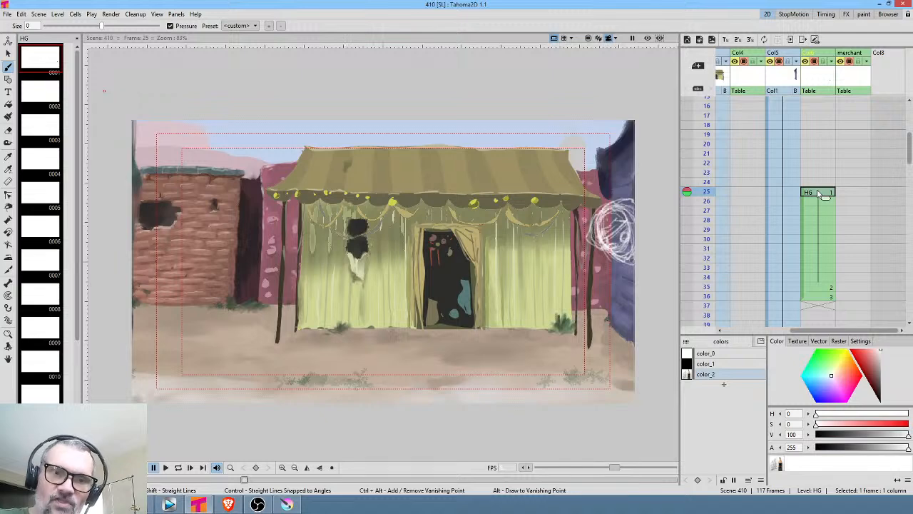
key(s)
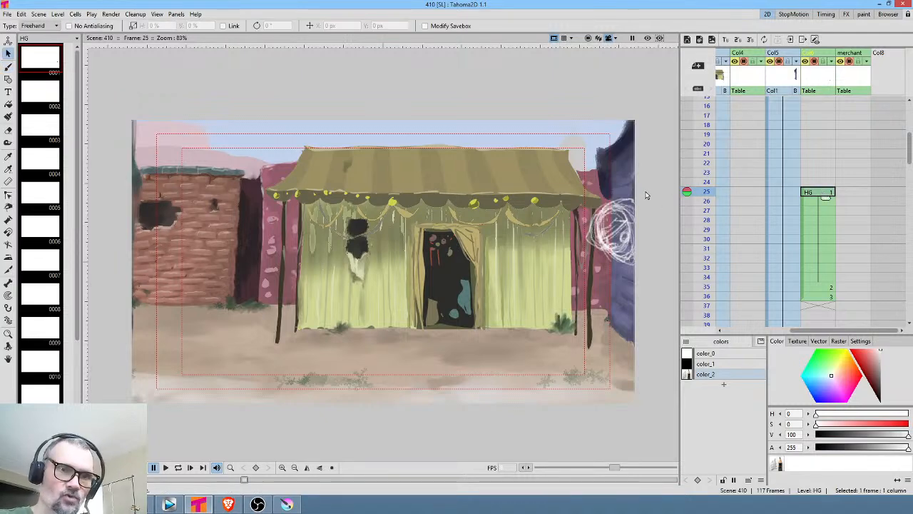
mouse_move(645, 193)
mouse_down()
mouse_move(603, 189)
mouse_move(613, 296)
mouse_move(655, 204)
mouse_up()
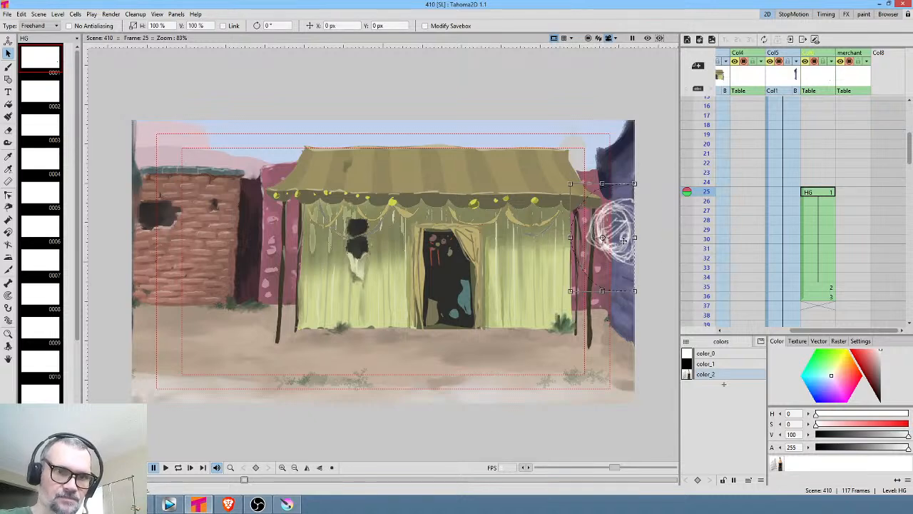
drag(624, 242, 582, 242)
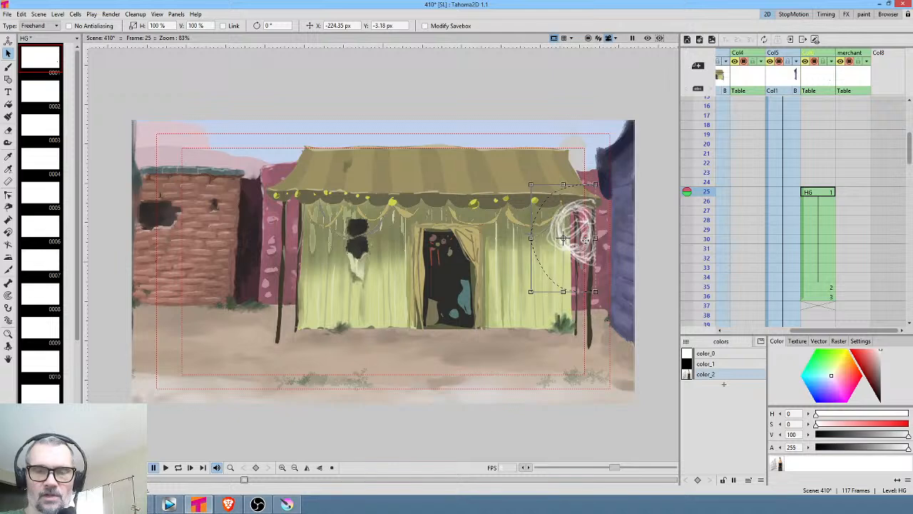
click(567, 227)
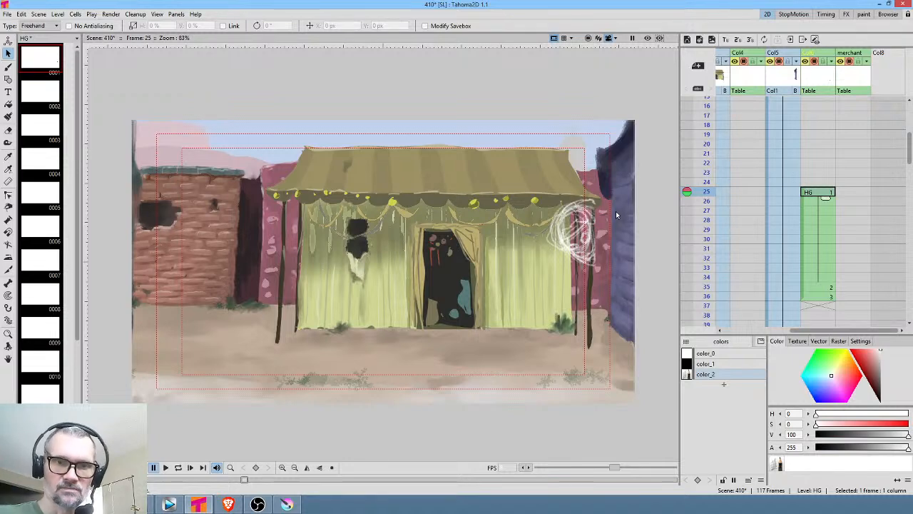
Activate the Brush with color_1 for the HG drawing at frame 25
click(717, 364)
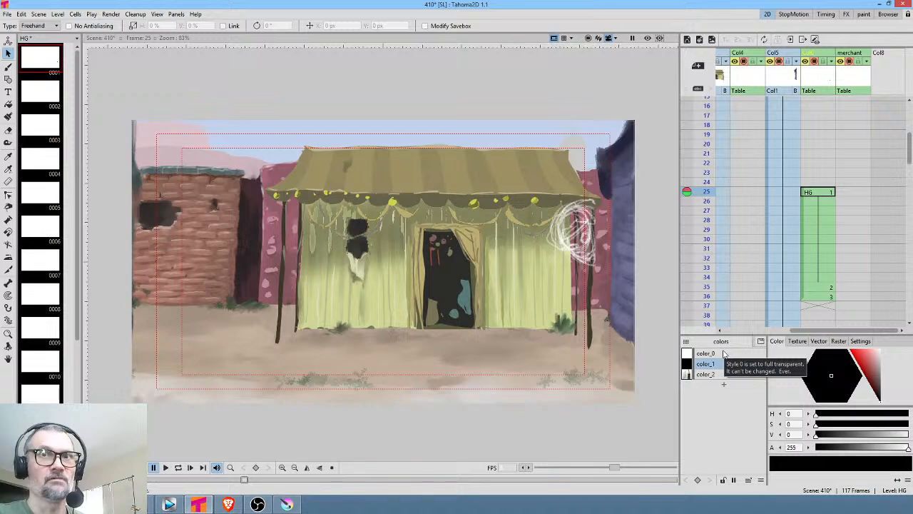
scroll(602, 240, up, 3)
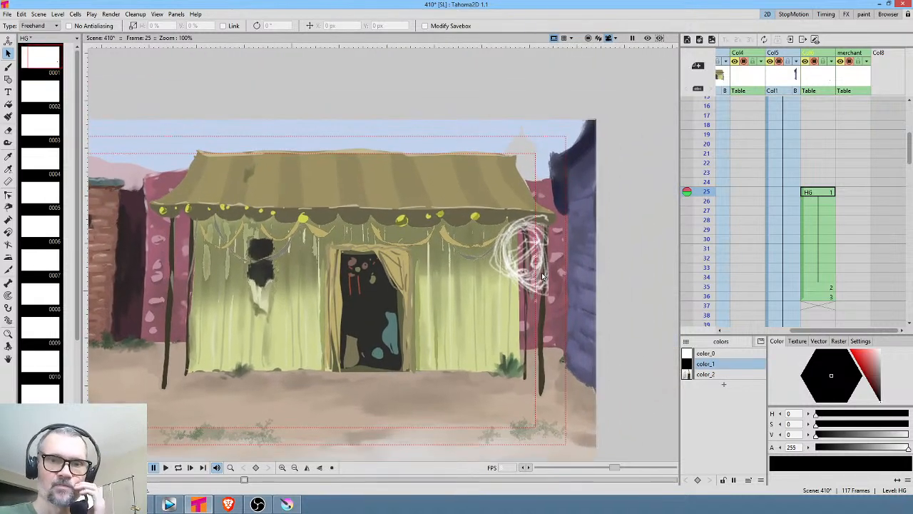
key(b)
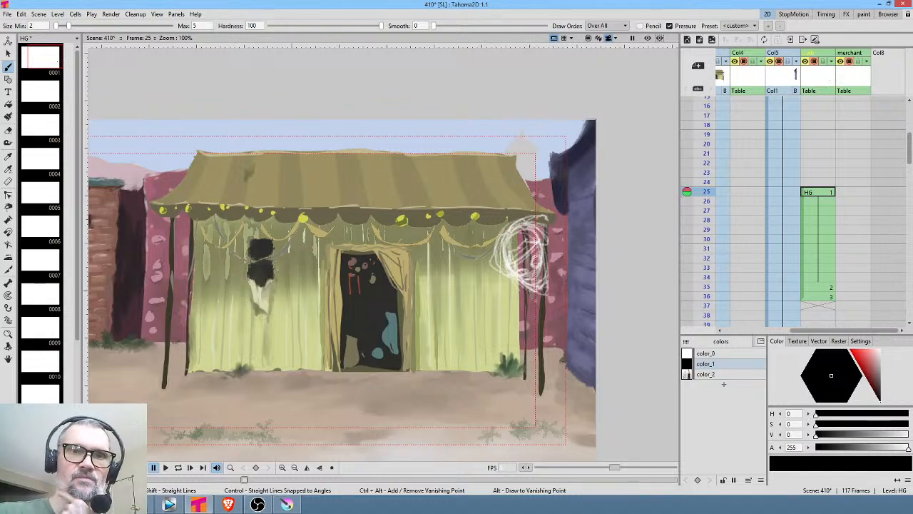
Save all changes to the scene and its drawings
scroll(813, 168, left, 5)
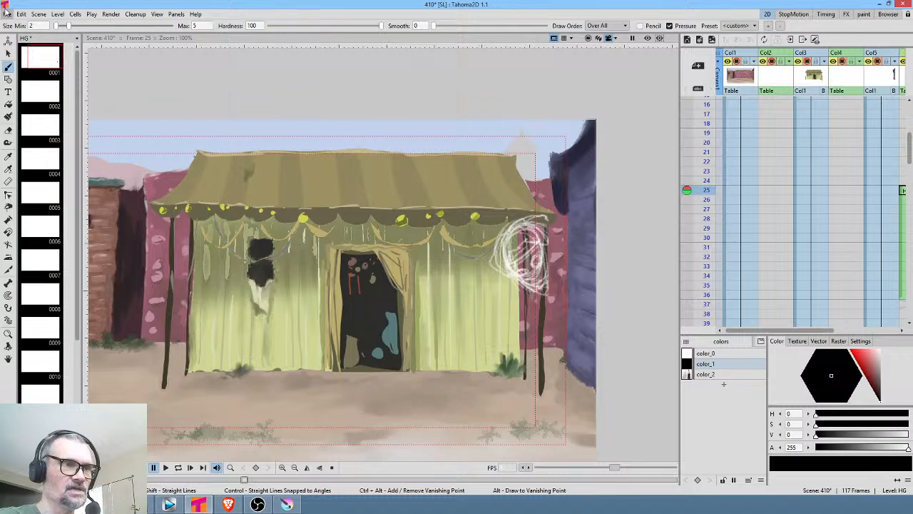
click(7, 14)
click(29, 48)
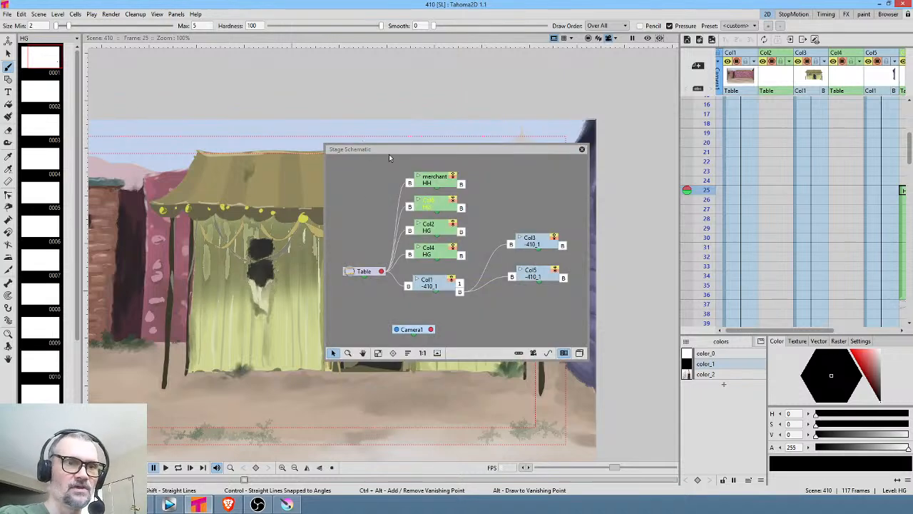
Open the Stage Schematic, enlarge its window and place it beside the tent artwork
drag(387, 148, 245, 90)
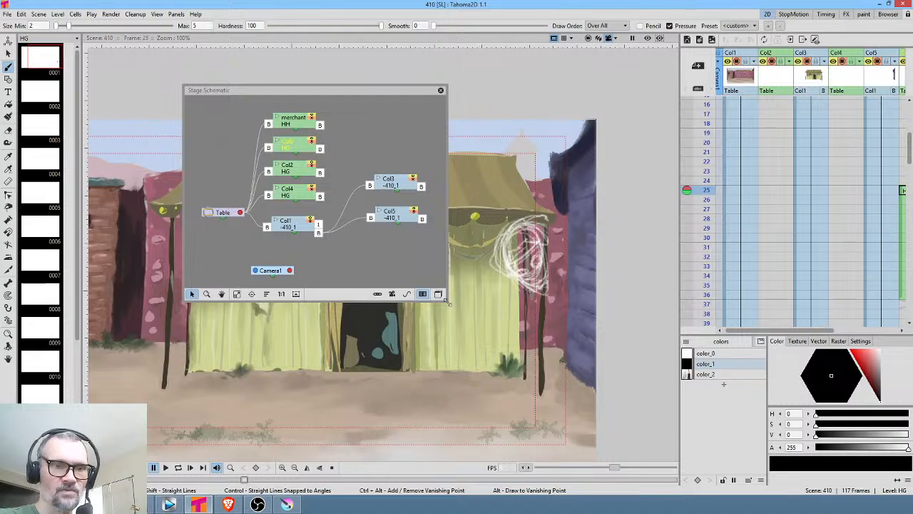
drag(450, 303, 478, 315)
drag(553, 354, 622, 381)
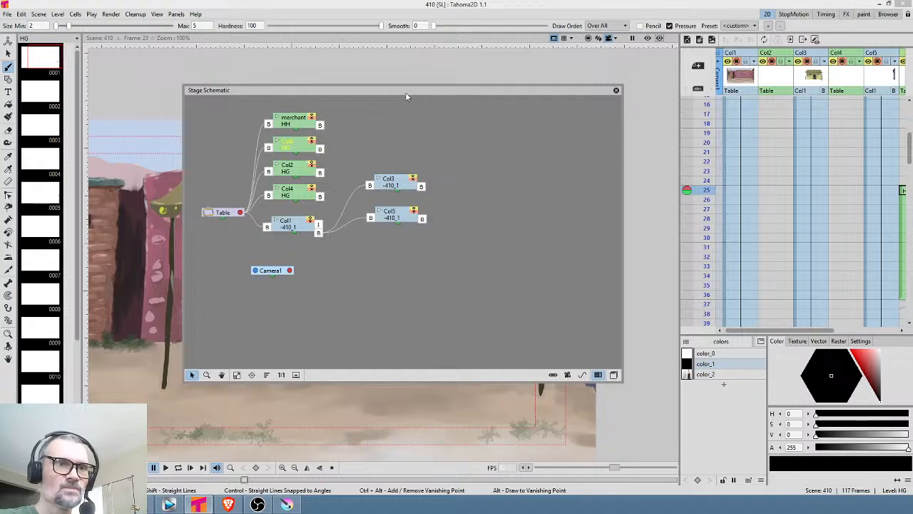
drag(405, 92, 372, 90)
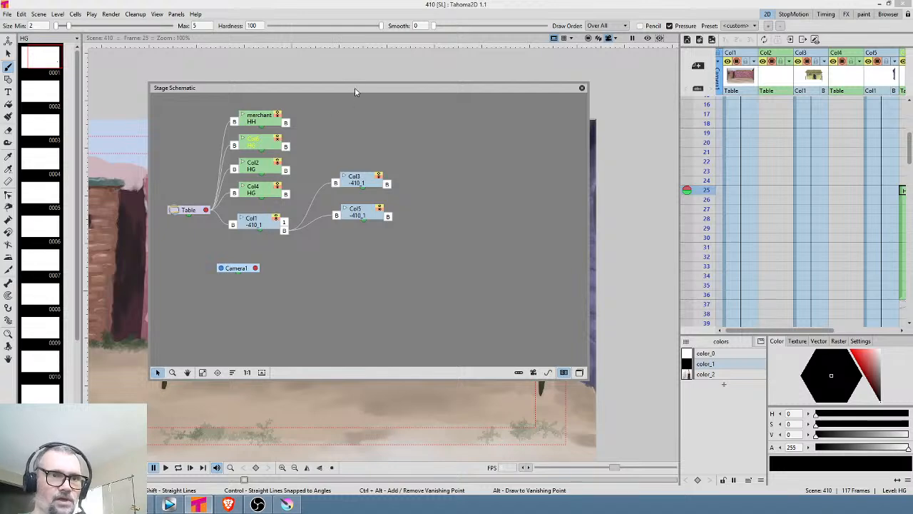
drag(357, 90, 614, 90)
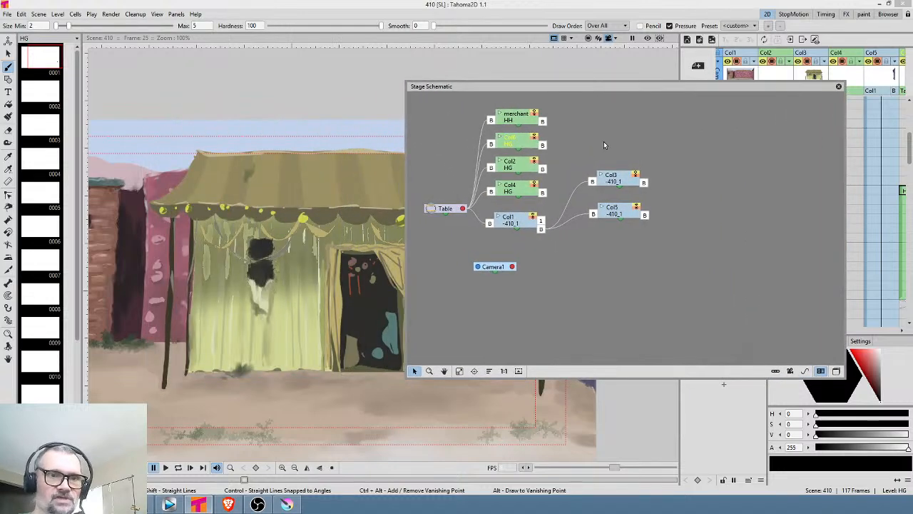
Toggle the visibility of the Col1 background node in the Stage Schematic, leaving it hidden
click(533, 219)
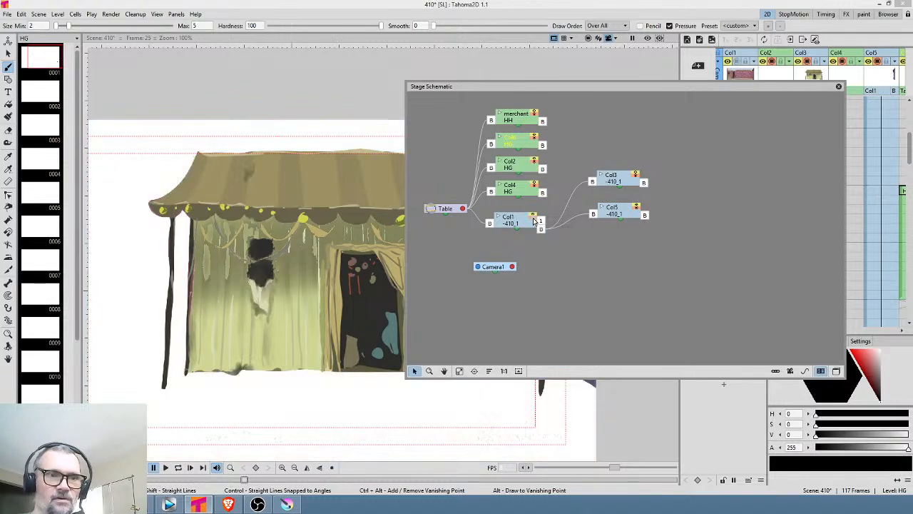
click(534, 219)
click(533, 220)
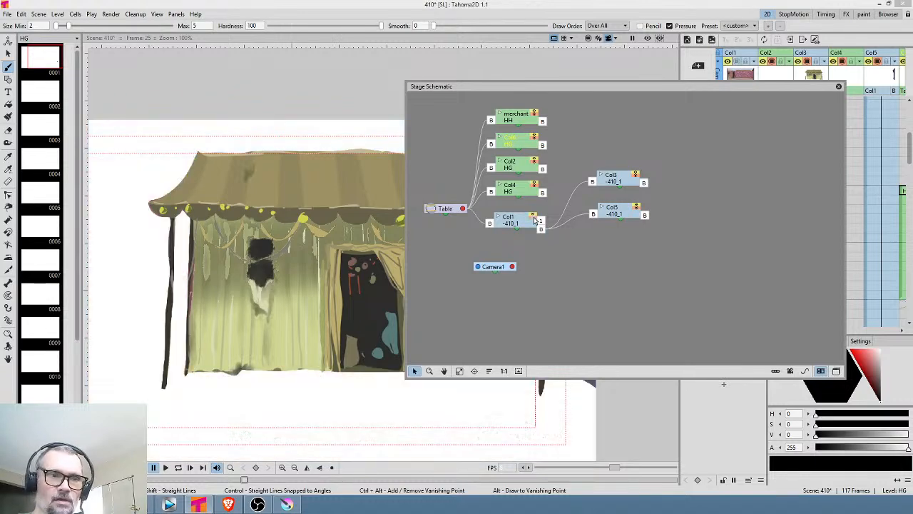
Make the Col1 background visible again in the Stage Schematic and select the Col1, Col3 and Col5 nodes in turn
click(533, 219)
click(534, 220)
click(534, 220)
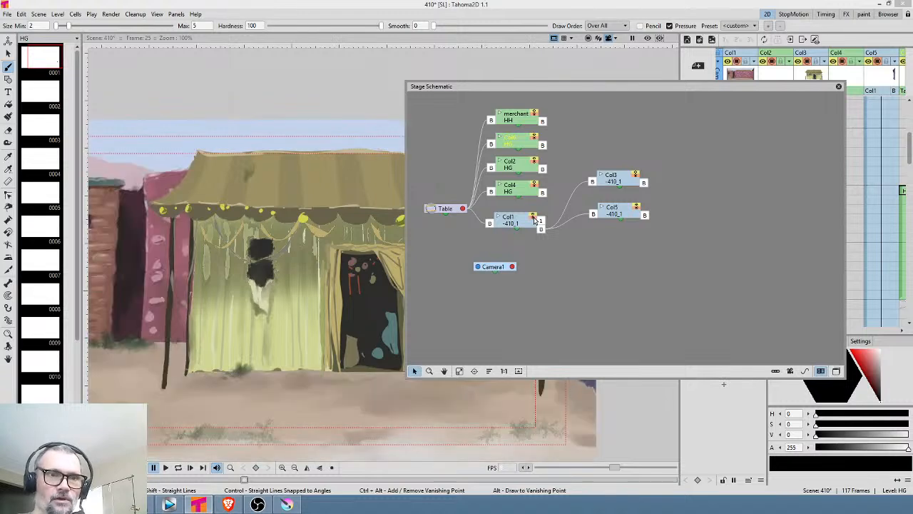
click(526, 224)
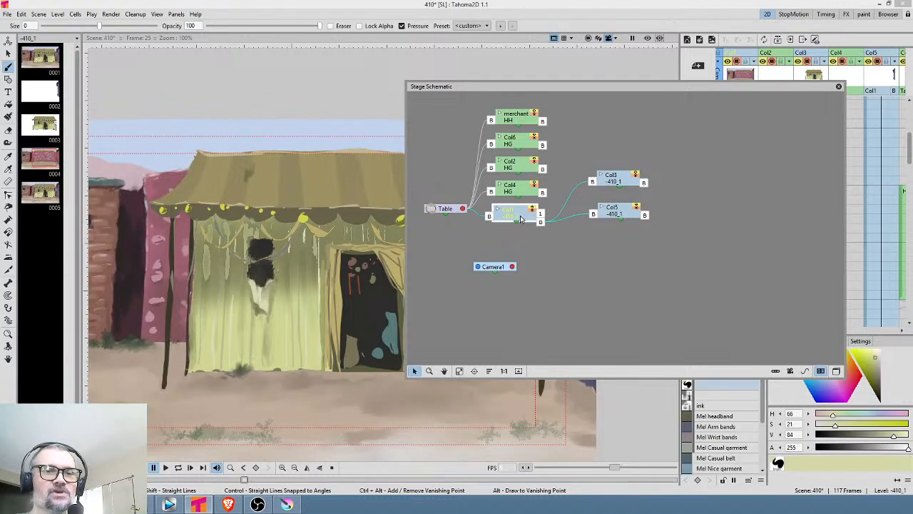
click(613, 187)
click(613, 212)
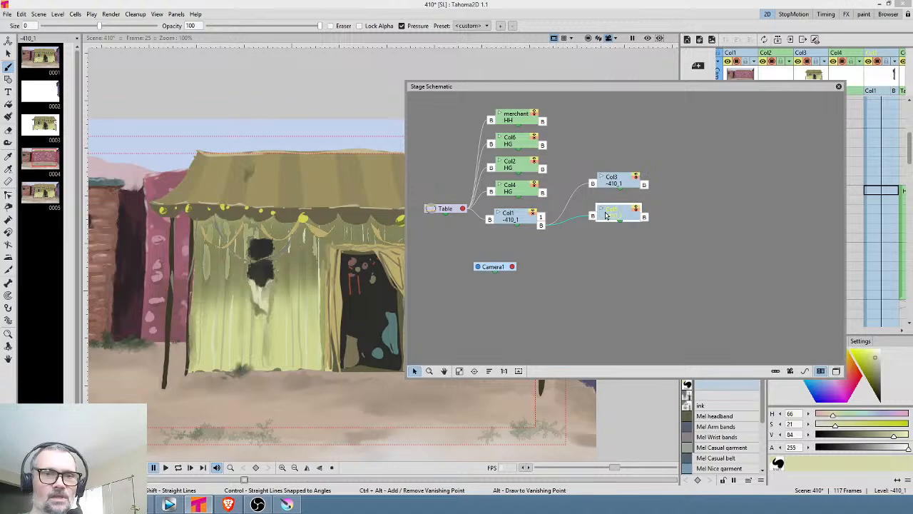
Switch to the FX Schematic and move the Output and Scene nodes further away from the column nodes
click(836, 371)
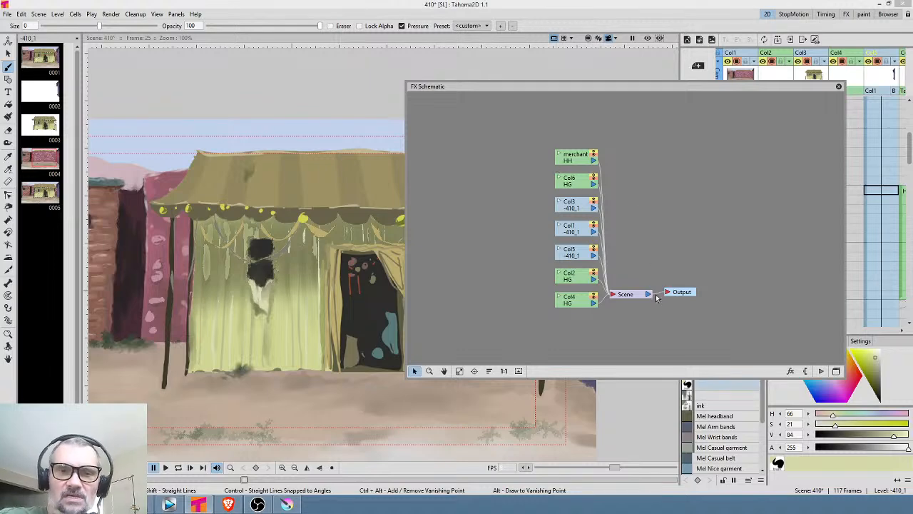
drag(679, 294, 724, 295)
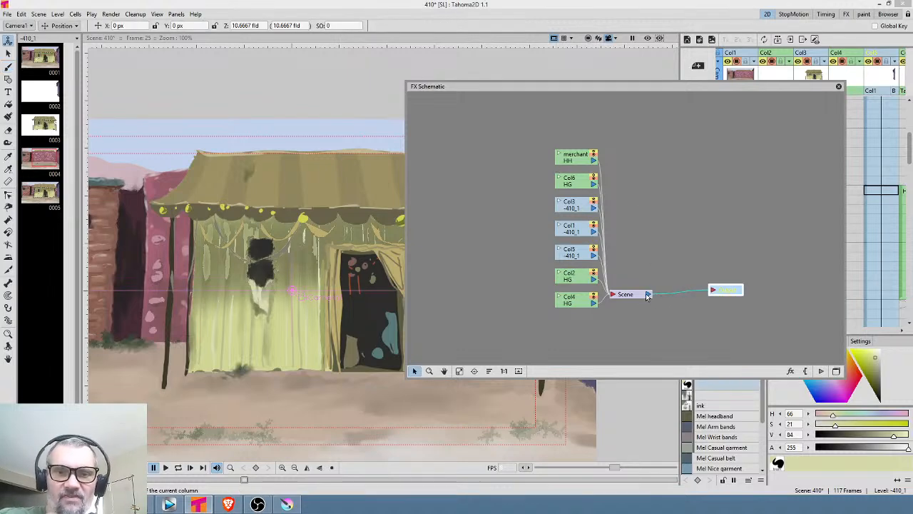
click(632, 294)
drag(624, 301, 646, 289)
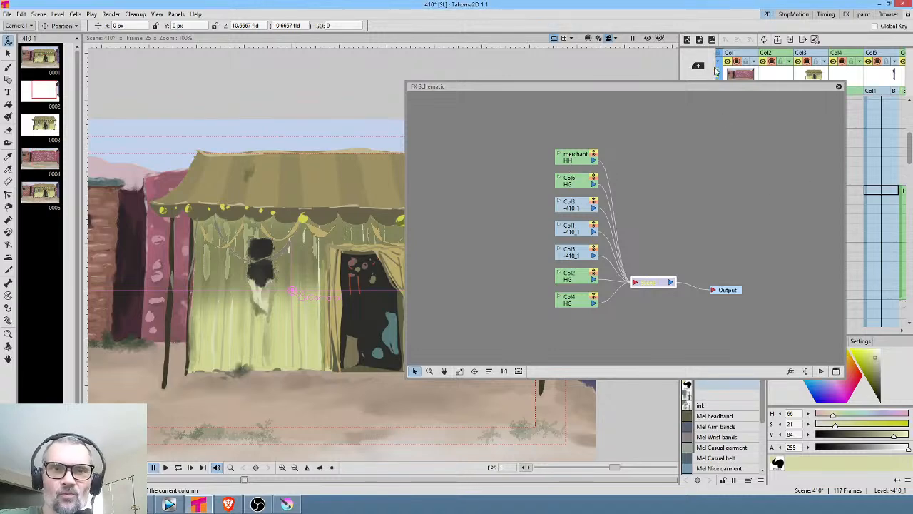
Fade the Col1 background, set the Col3 tent column's opacity to 23%, and compare it with the rendered Preview
click(647, 38)
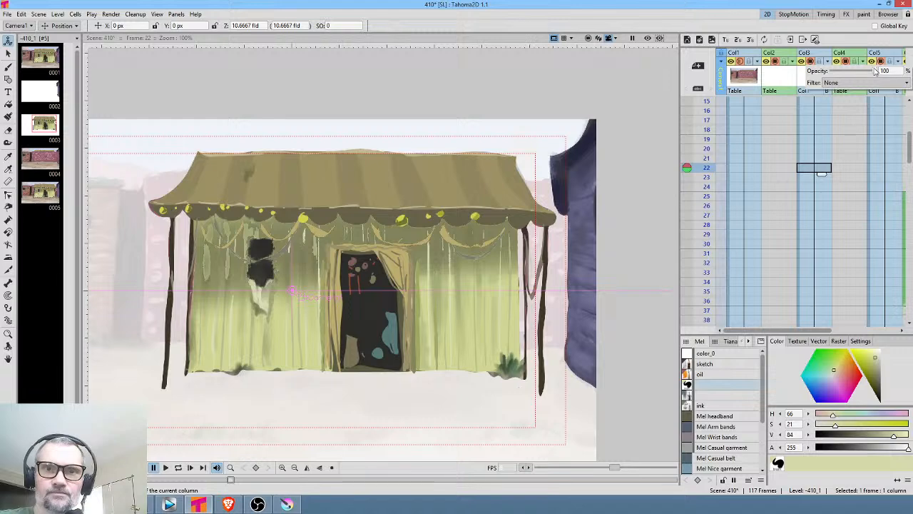
drag(874, 72, 842, 72)
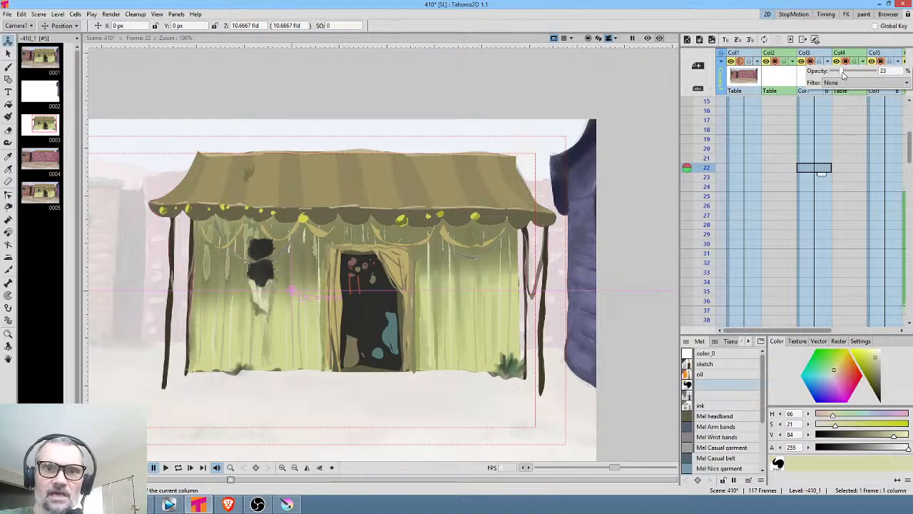
click(648, 40)
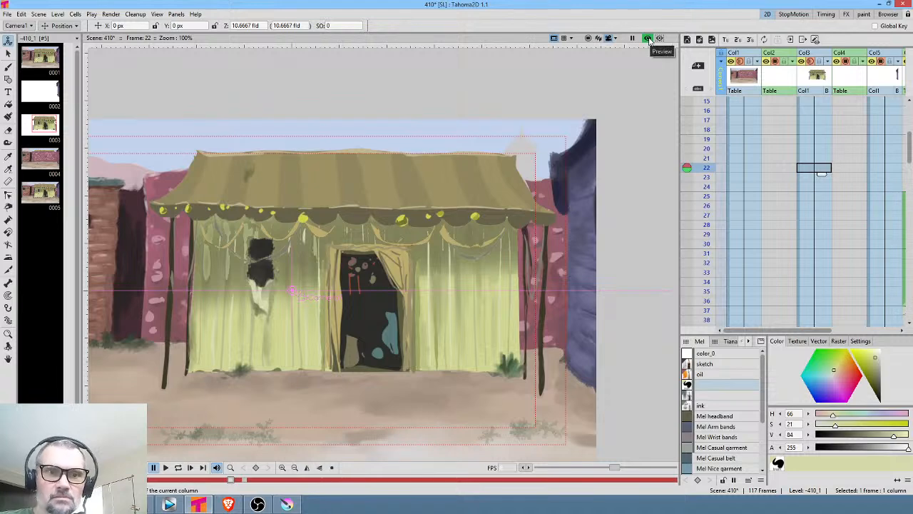
click(648, 39)
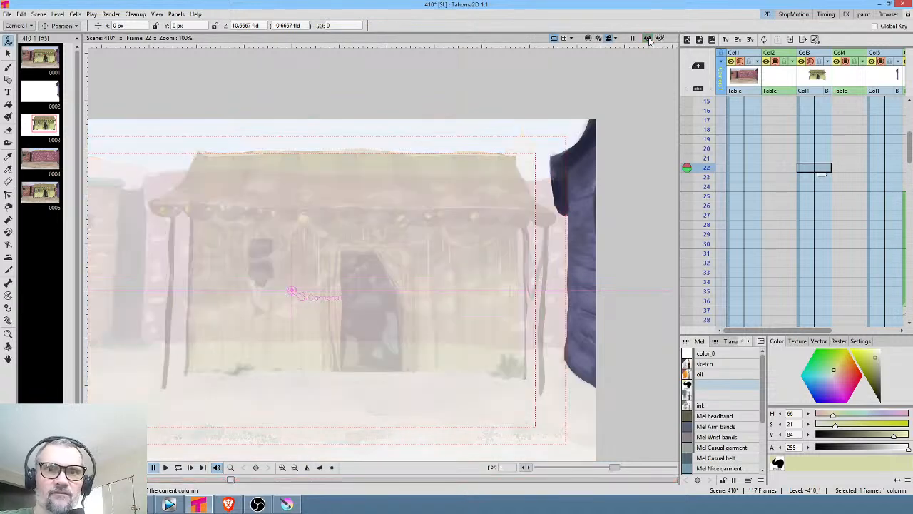
Set the Col5 wall column's opacity to 23%
scroll(891, 139, right, 2)
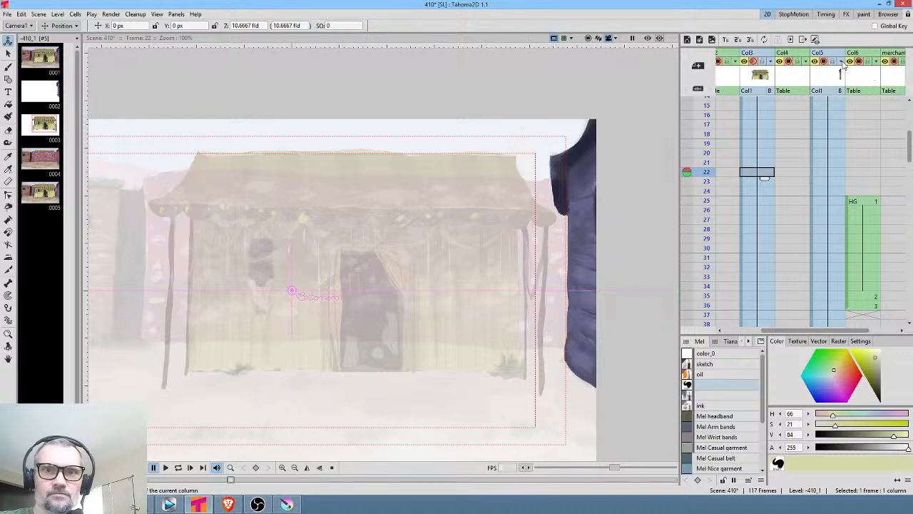
click(842, 63)
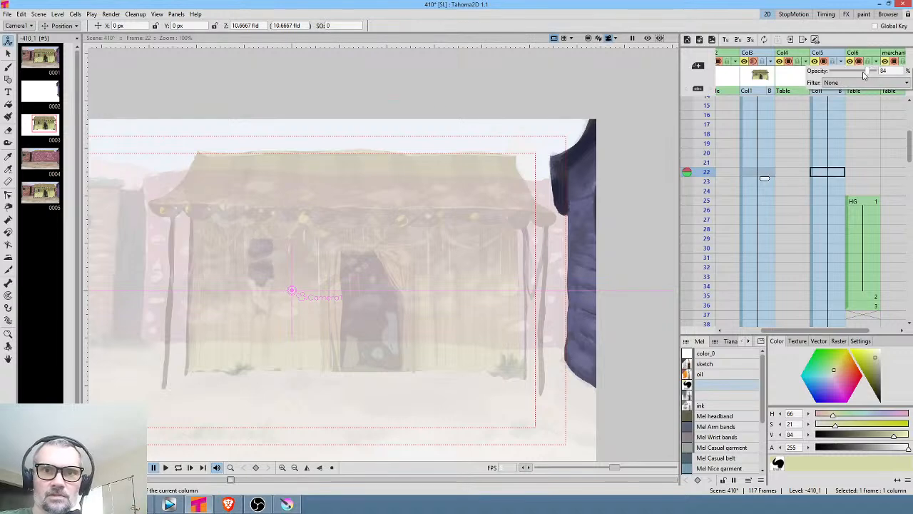
drag(864, 74, 842, 76)
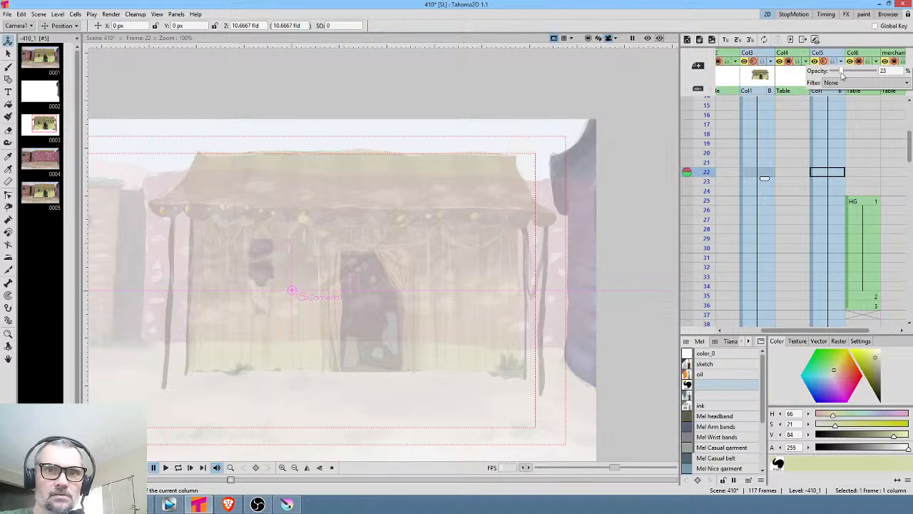
Brush the character's wavy hair and jaw outline in color_1 over the white rough head in the HG drawing at frame 25
click(869, 202)
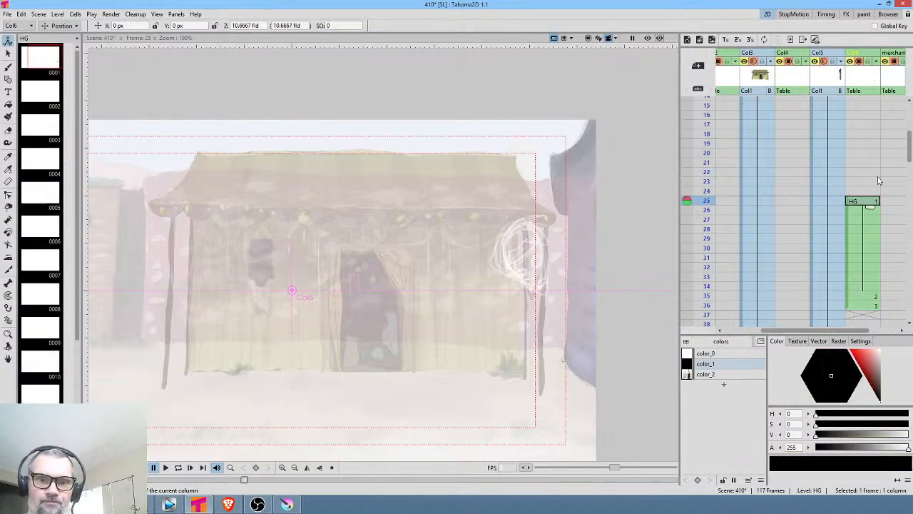
mouse_move(620, 260)
mouse_down()
mouse_move(640, 260)
mouse_move(627, 230)
mouse_up()
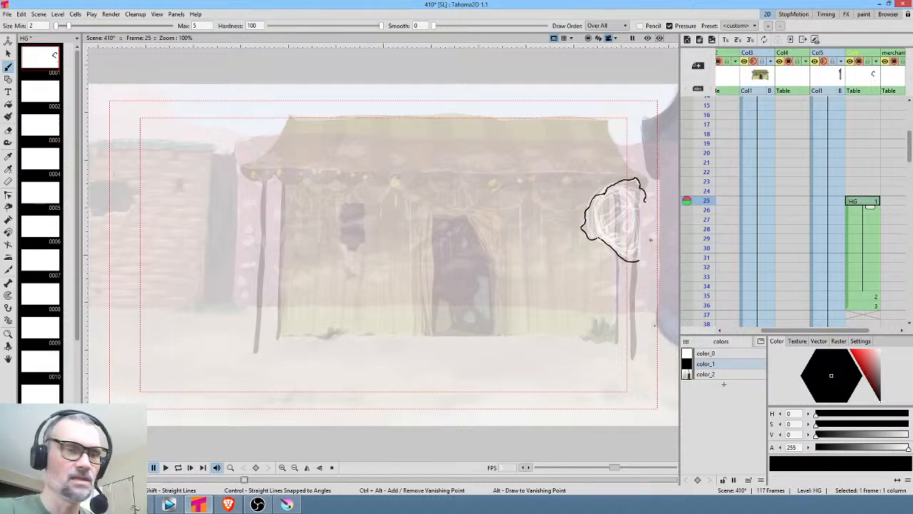
Erase the lower jaw stroke with the Selective eraser option so the white rough underneath is kept, and return to the Brush
key(e)
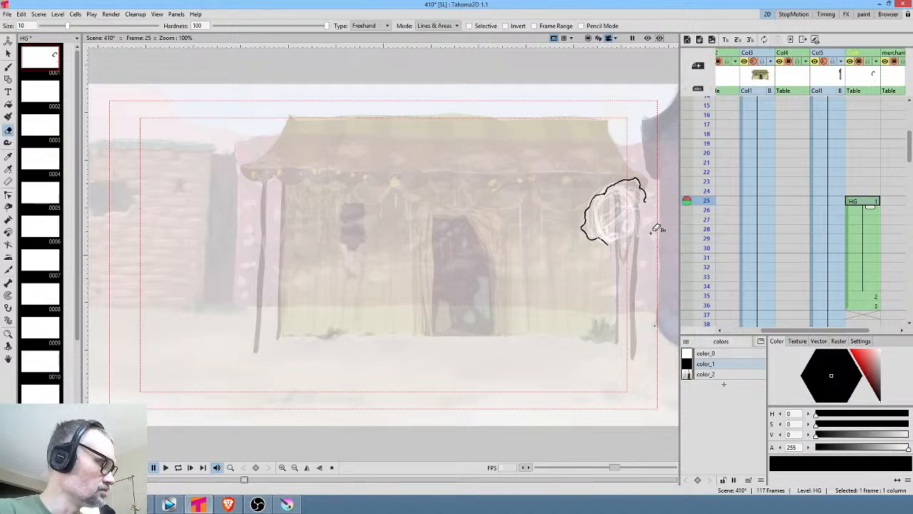
key(ctrl+z)
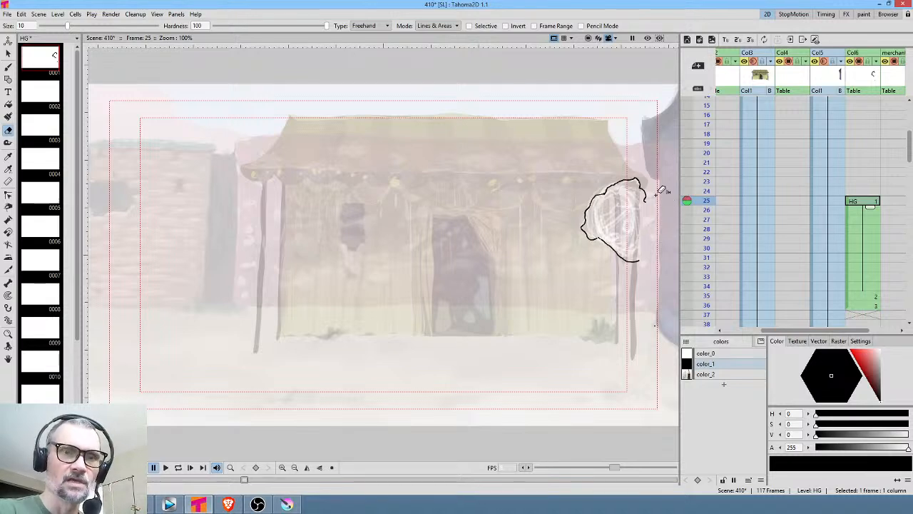
click(485, 26)
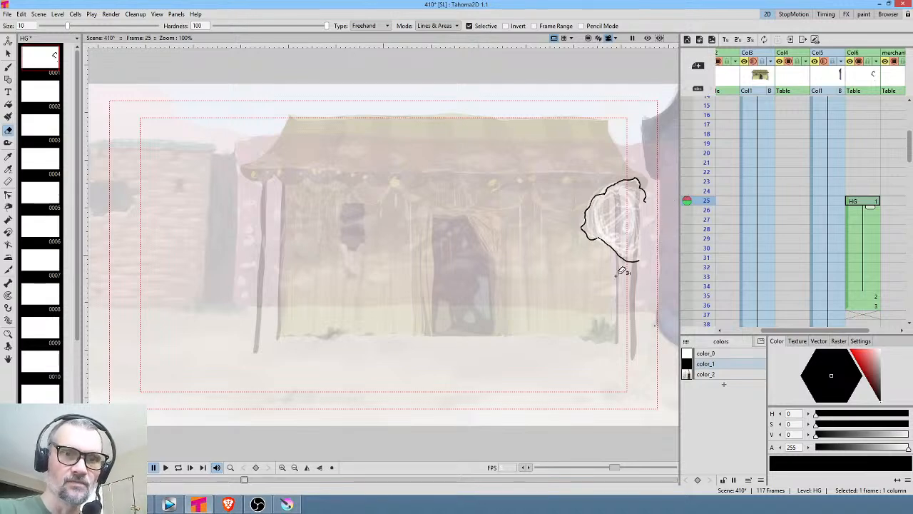
drag(622, 269, 635, 232)
key(b)
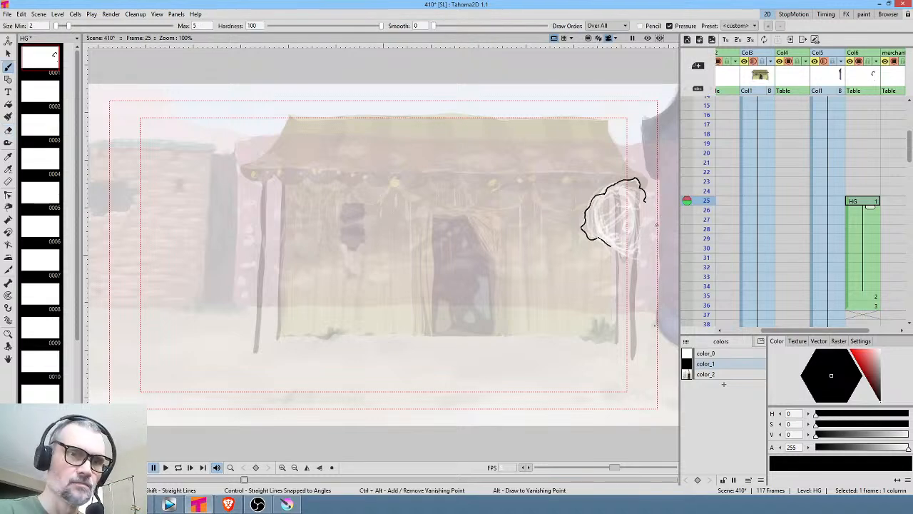
Redraw the jaw line in a horizontally flipped view, restore the view, and add the ear and neck lines
key(shift+h)
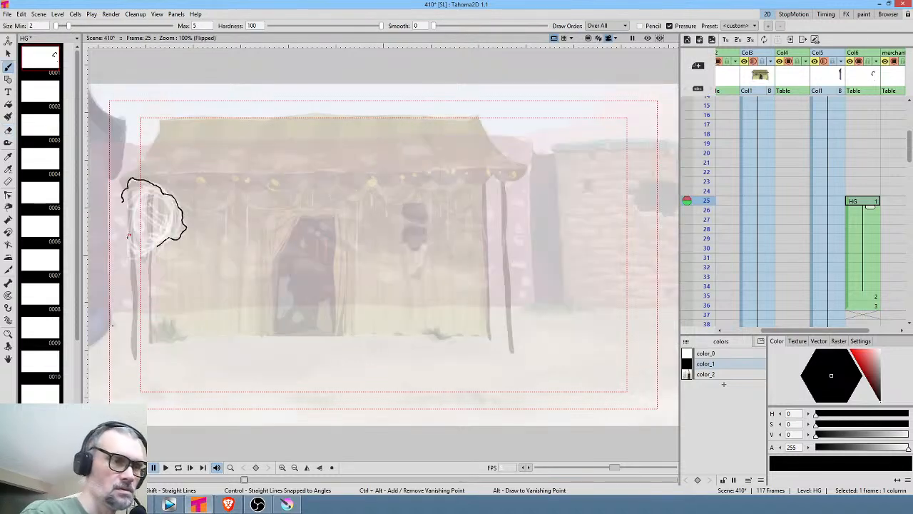
mouse_move(122, 227)
mouse_down()
mouse_move(122, 256)
mouse_move(133, 261)
mouse_move(167, 234)
mouse_up()
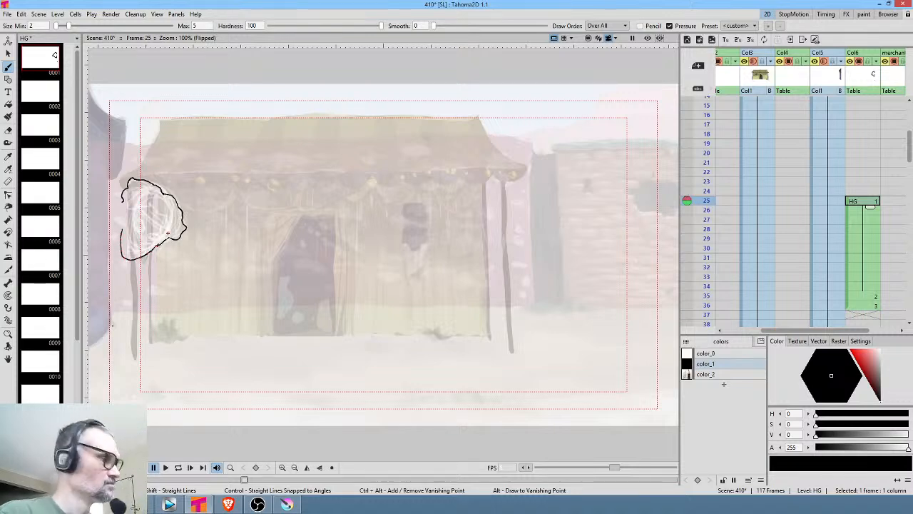
key(shift+h)
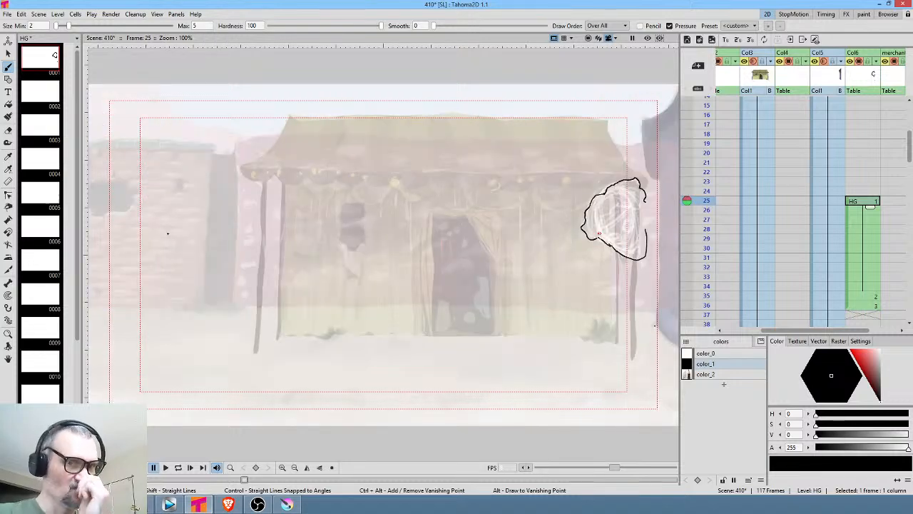
drag(599, 233, 522, 262)
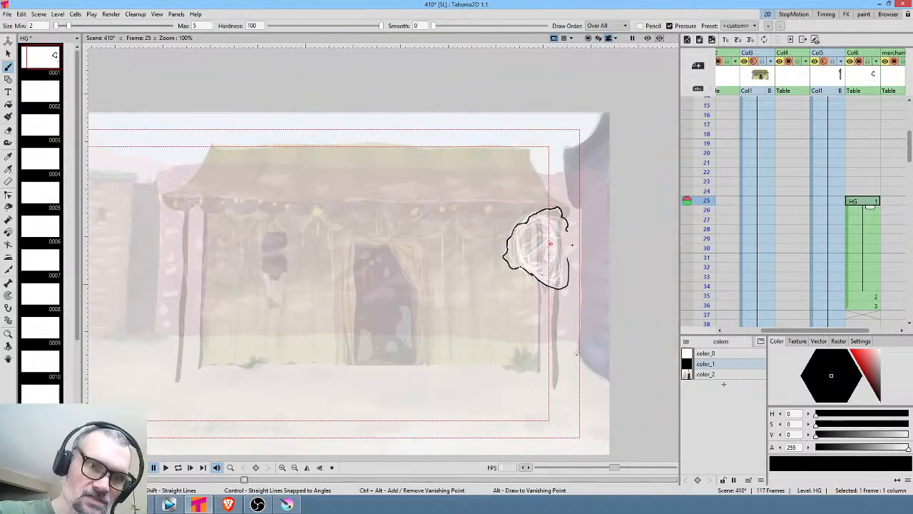
drag(564, 239, 578, 290)
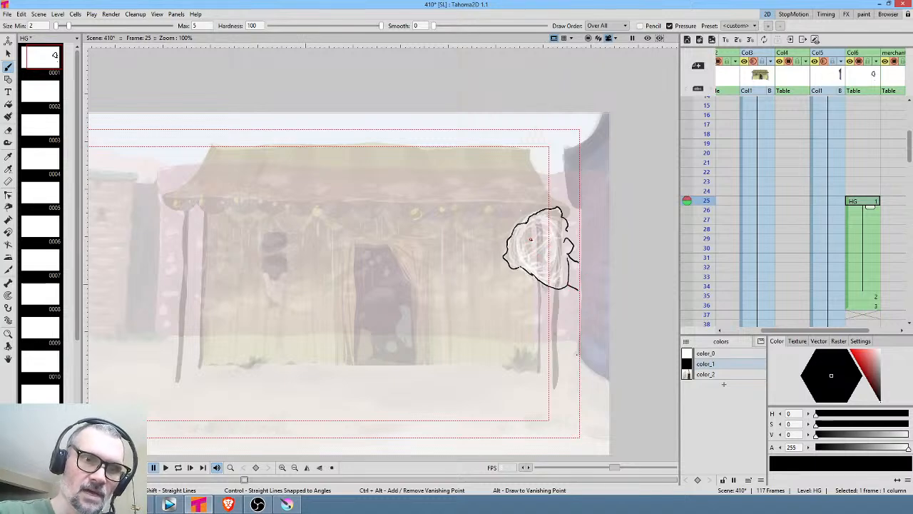
Draw the fringe across the forehead, redoing its lower edge, and add the hair behind the ear and a small mouth
mouse_move(532, 239)
mouse_down()
mouse_move(553, 234)
mouse_move(525, 259)
mouse_move(554, 229)
mouse_up()
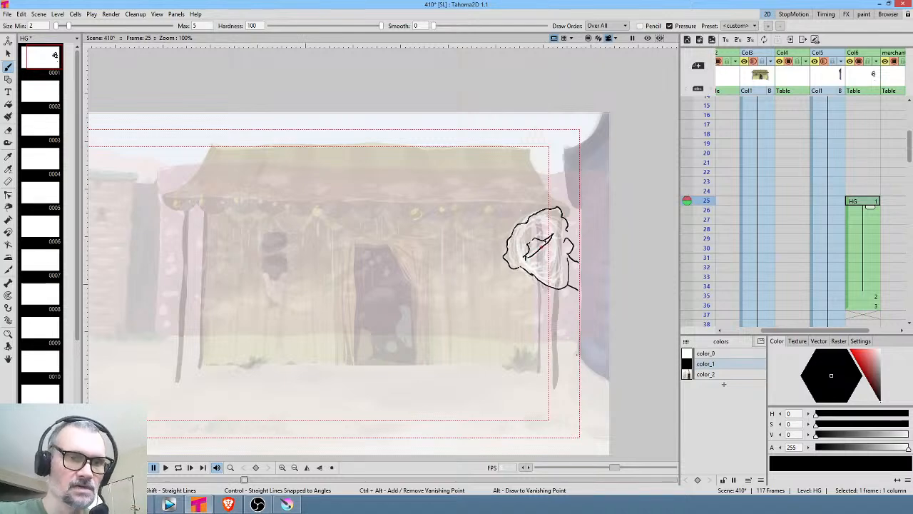
key(ctrl+z)
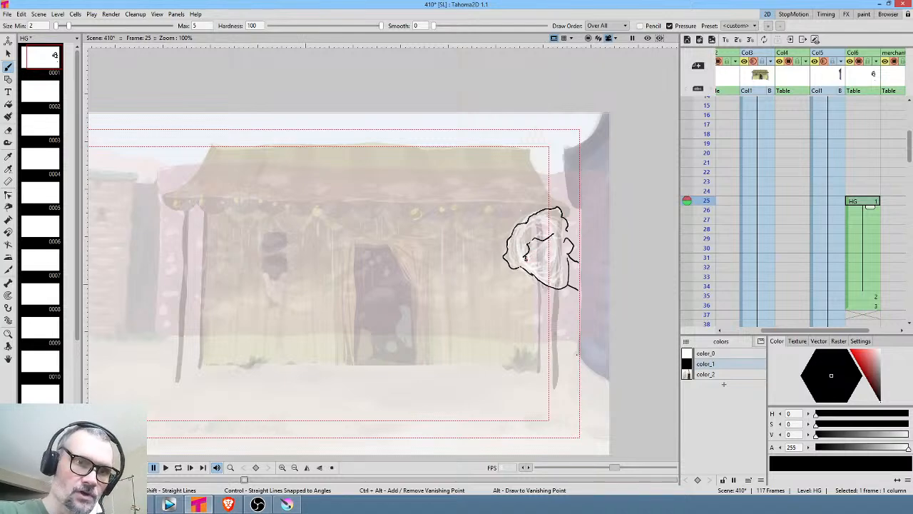
drag(526, 259, 556, 232)
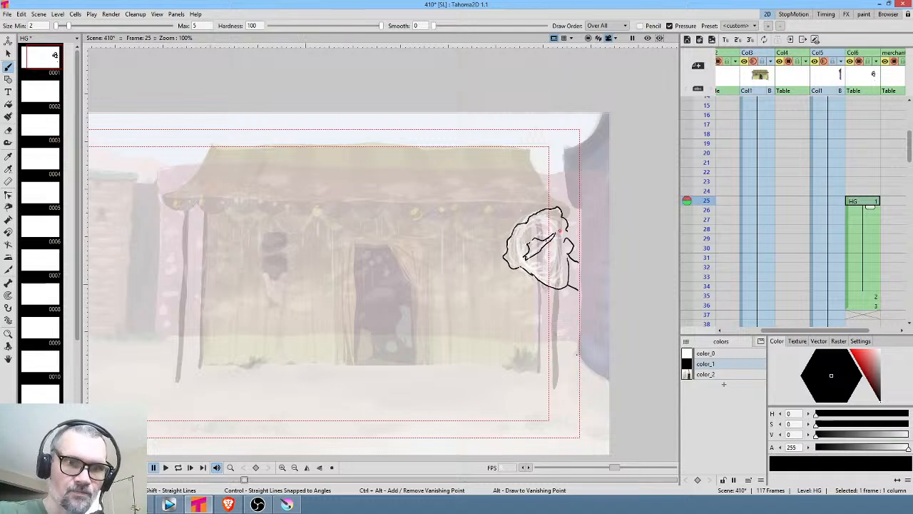
key(ctrl+z)
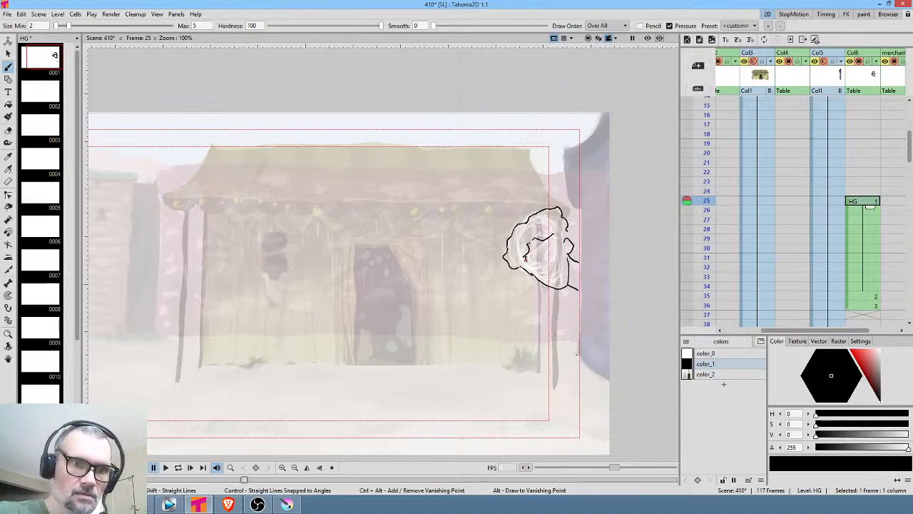
mouse_move(525, 258)
mouse_down()
mouse_move(554, 236)
mouse_move(528, 245)
mouse_move(540, 228)
mouse_move(573, 218)
mouse_move(575, 247)
mouse_up()
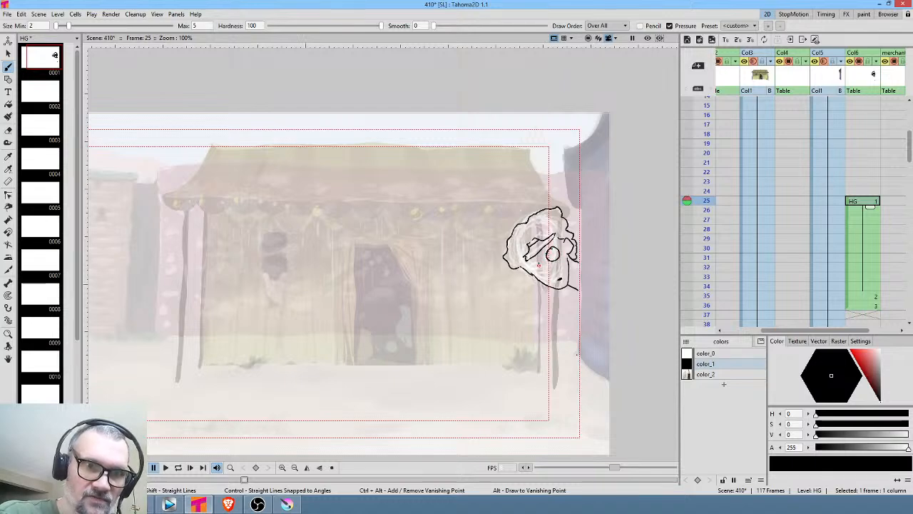
mouse_move(538, 261)
mouse_down()
mouse_move(534, 271)
mouse_move(542, 263)
mouse_up()
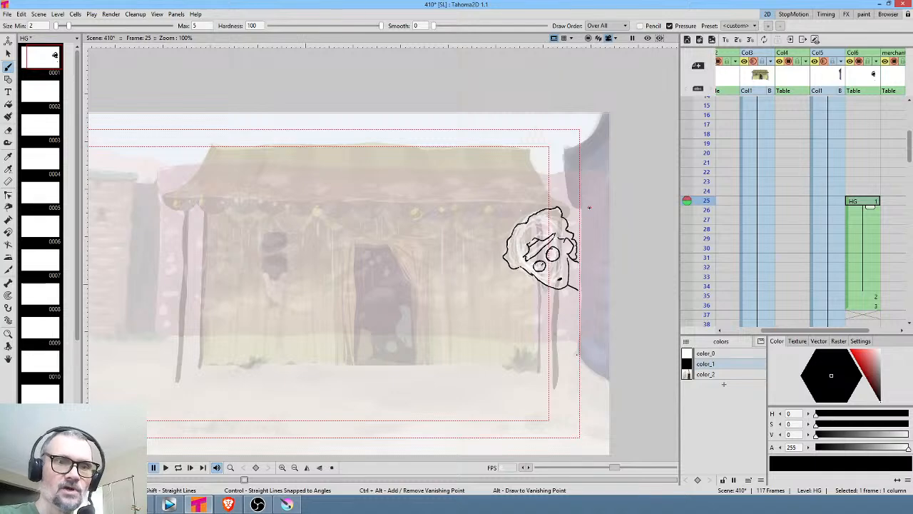
key(ctrl+z)
key(ctrl+z)
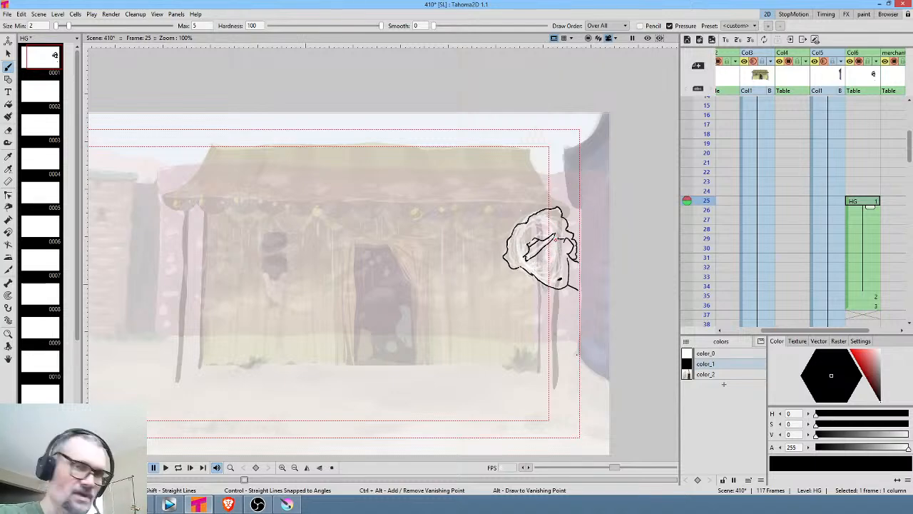
Draw the eyes as curved lid lines with dot pupils and add a small nose mark between the eyes and mouth
scroll(557, 255, up, 4)
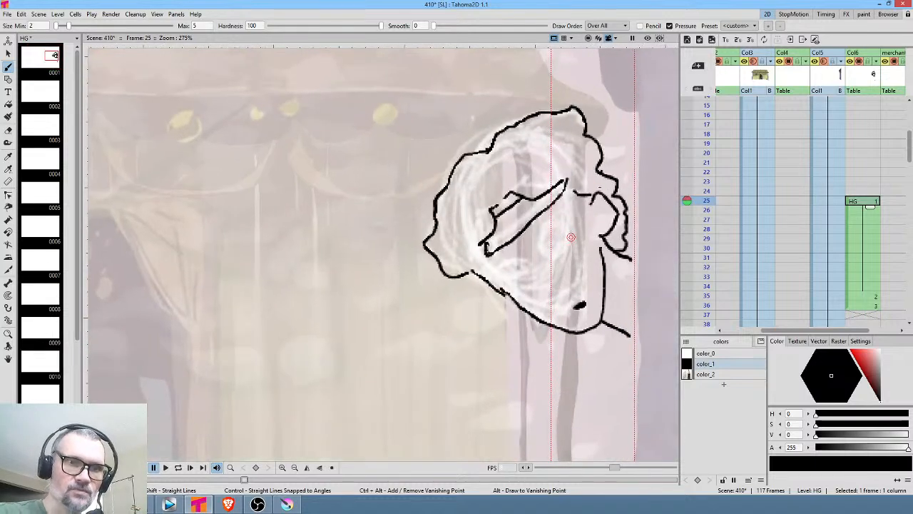
mouse_move(568, 240)
mouse_down()
mouse_move(499, 230)
mouse_move(474, 214)
mouse_move(485, 225)
mouse_up()
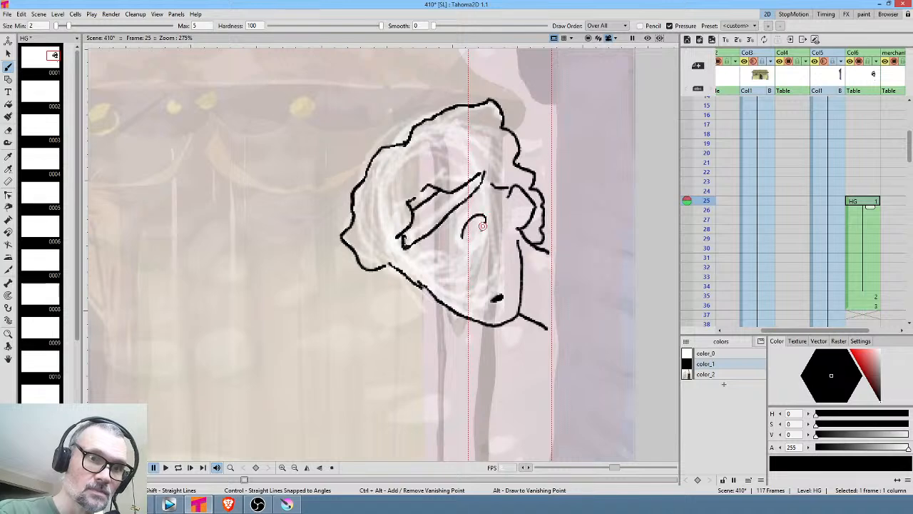
mouse_move(443, 252)
mouse_down()
mouse_move(427, 254)
mouse_move(423, 268)
mouse_up()
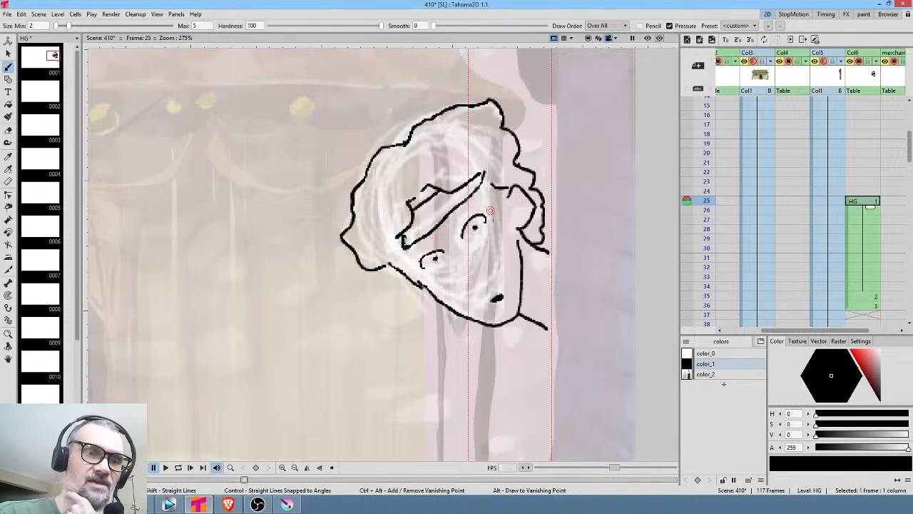
drag(463, 275, 473, 273)
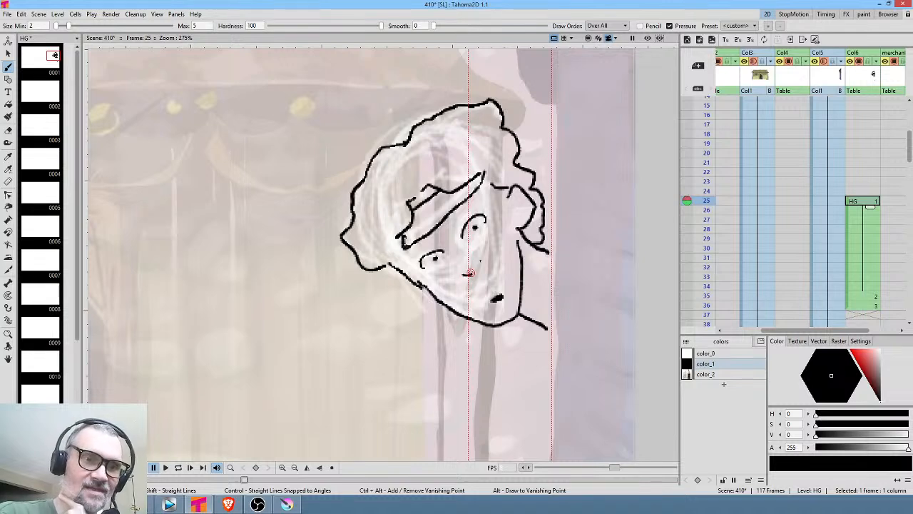
Add a short inner line to the ear and draw eyebrows above both eyes
drag(518, 197, 514, 212)
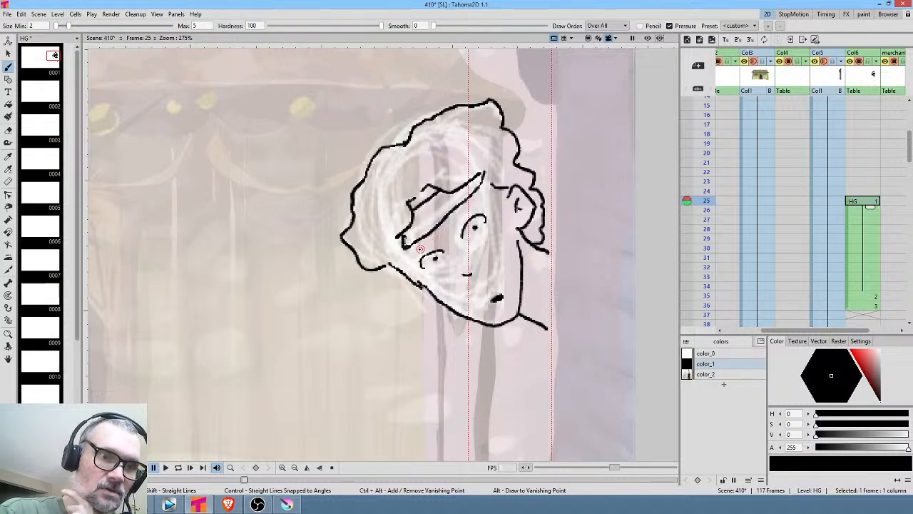
mouse_move(419, 249)
mouse_down()
mouse_move(438, 242)
mouse_move(465, 208)
mouse_up()
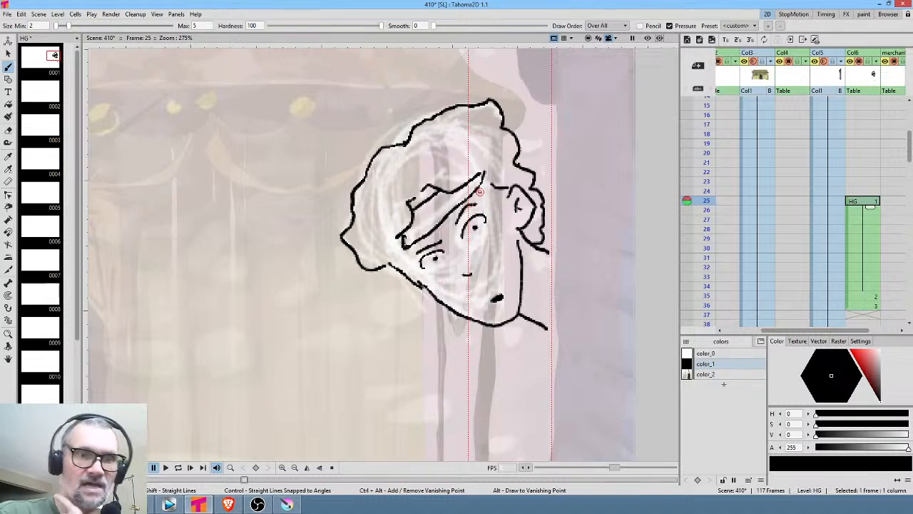
Erase the upper stretch of the jaw line beside the far eye and redraw it as a wavy hair edge down to the cheek
drag(567, 255, 567, 238)
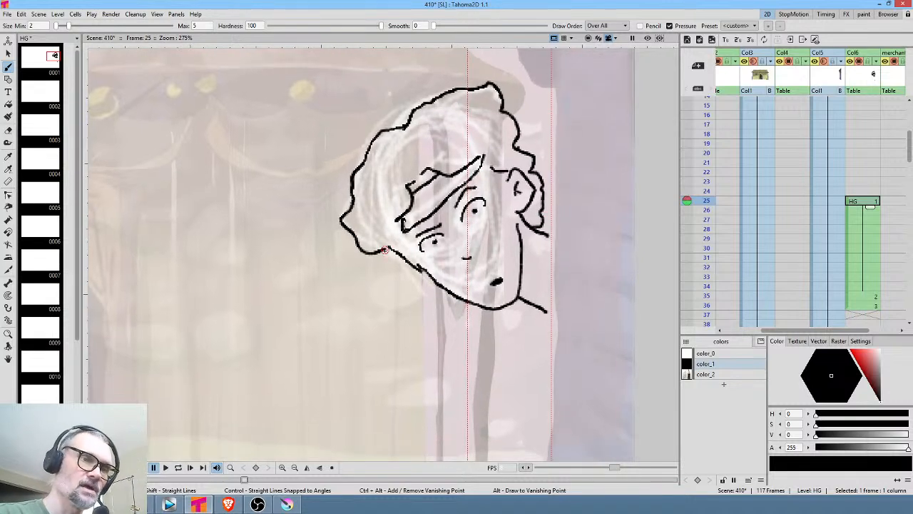
key(e)
mouse_move(390, 240)
mouse_down()
mouse_move(413, 238)
mouse_move(423, 269)
mouse_up()
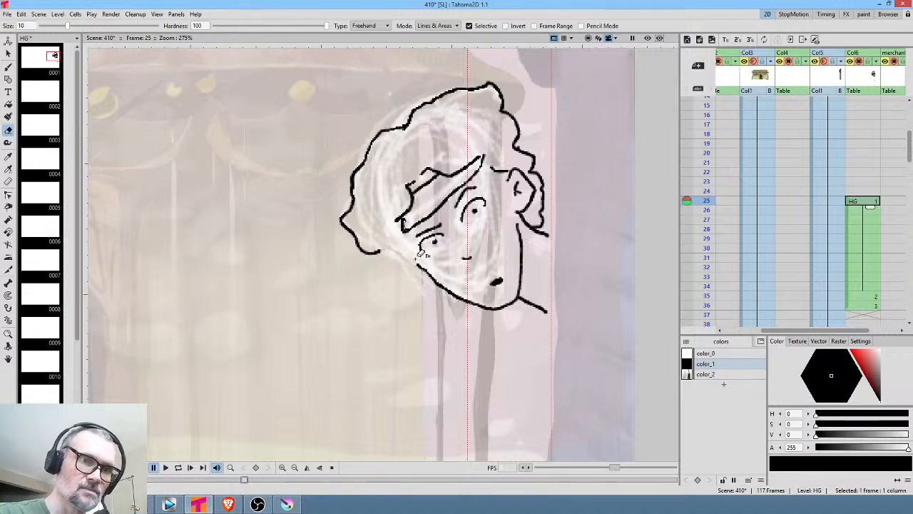
key(b)
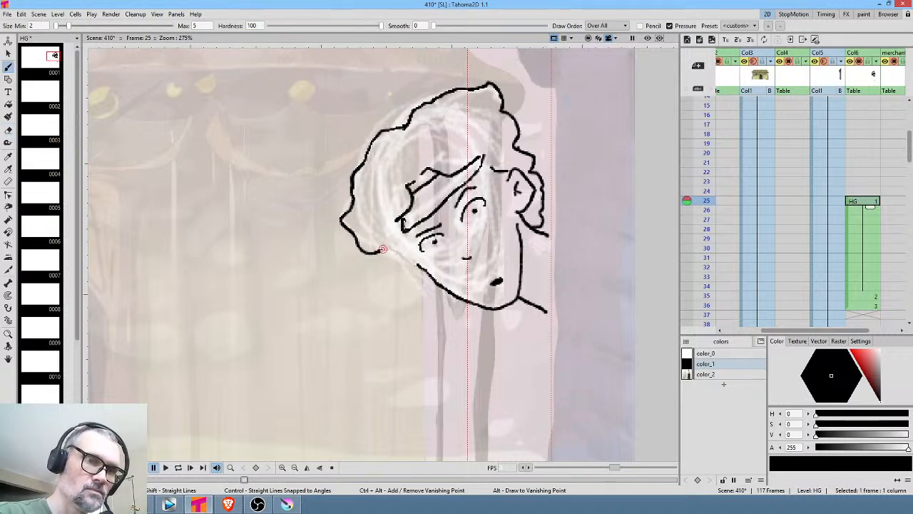
drag(379, 249, 421, 264)
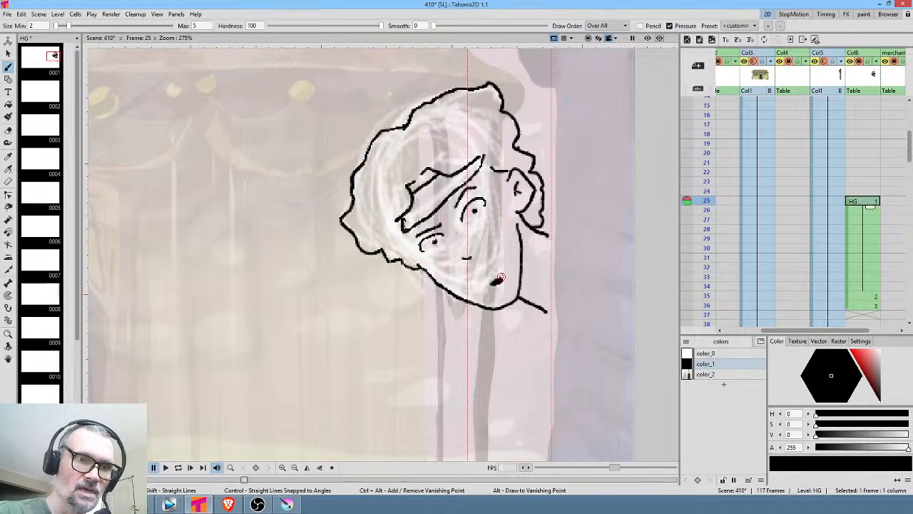
Erase the filled blob of the mouth and redraw it as a short thin stroke
key(e)
mouse_move(501, 285)
mouse_down()
mouse_move(514, 275)
mouse_move(490, 285)
mouse_up()
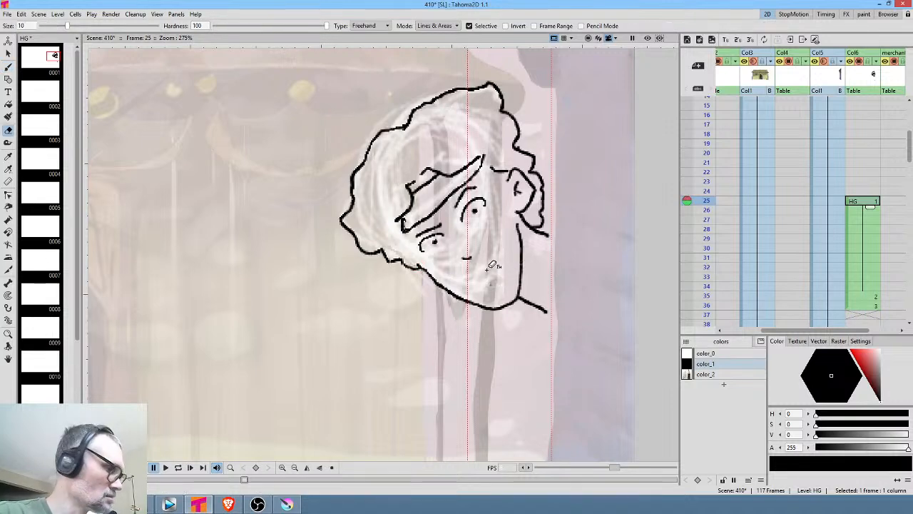
key(b)
drag(492, 284, 499, 272)
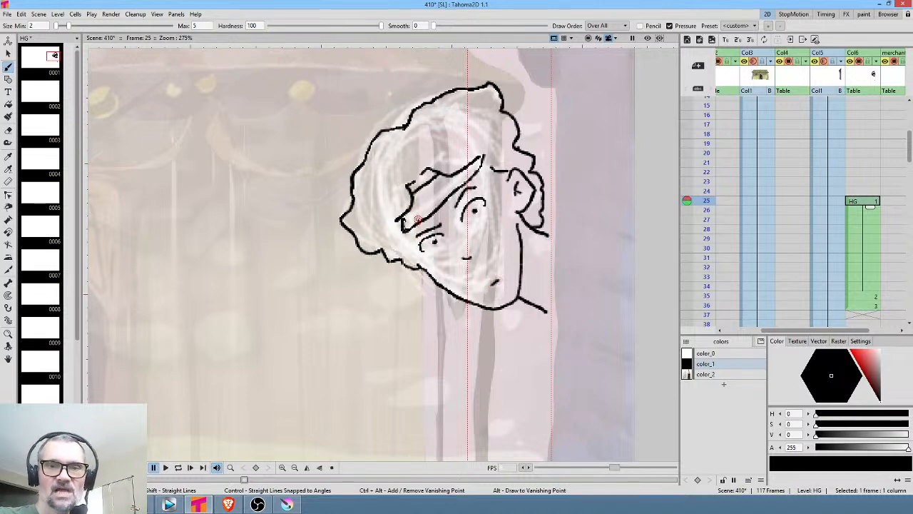
Erase the white rough sketch over the head with the Selective eraser limited to color_2, keeping the black lines
click(738, 371)
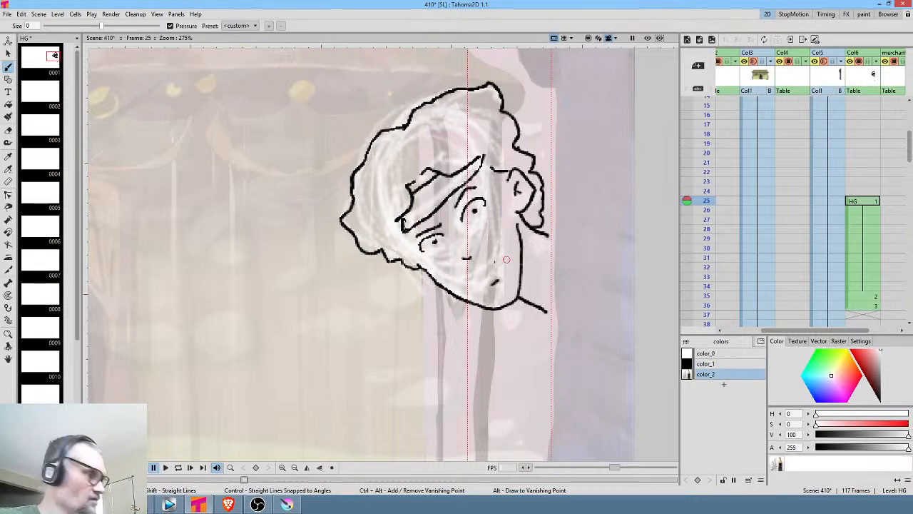
drag(506, 259, 483, 258)
key(e)
mouse_move(569, 107)
mouse_down()
mouse_move(547, 80)
mouse_move(235, 234)
mouse_move(596, 277)
mouse_move(582, 94)
mouse_up()
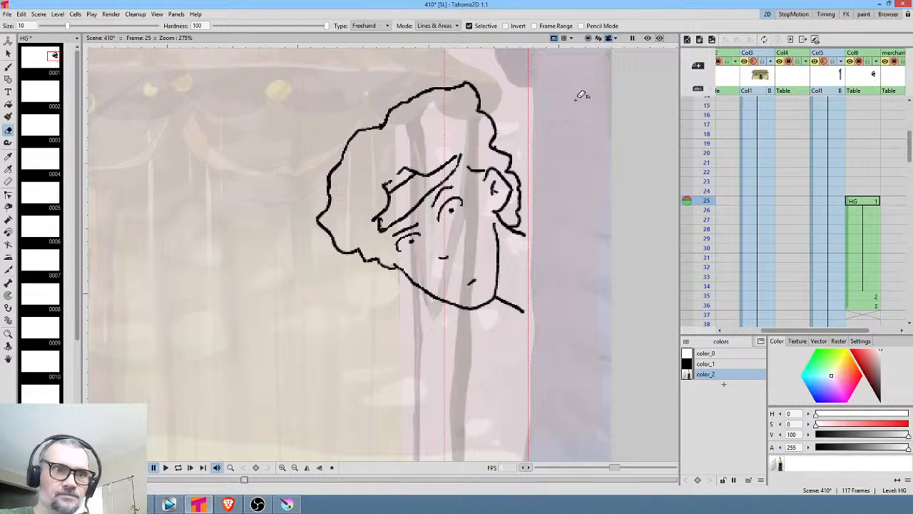
Change the line colour color_1 to a muted reddish brown, about H 0, S 35, V 45
click(705, 364)
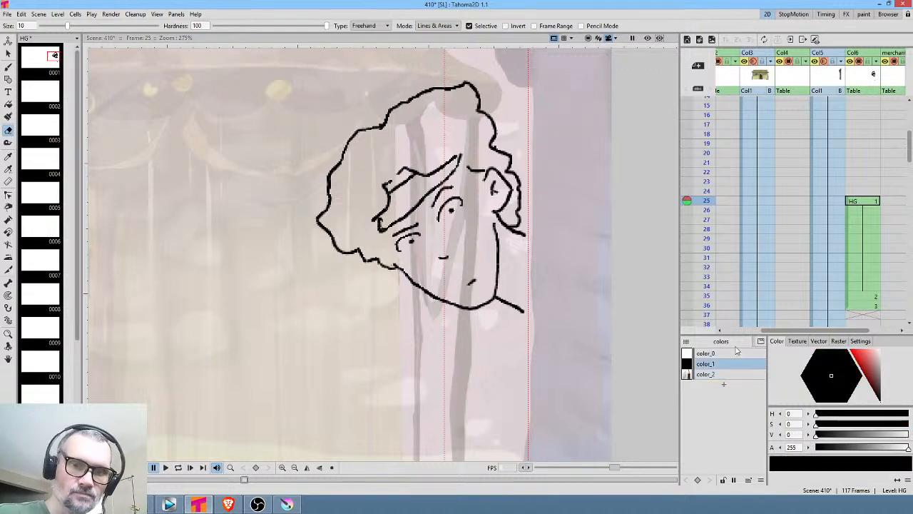
click(878, 383)
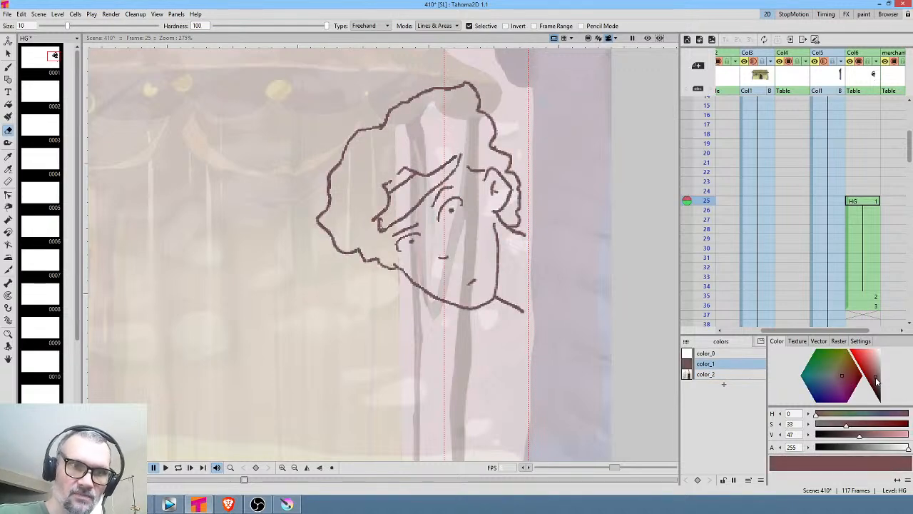
click(876, 378)
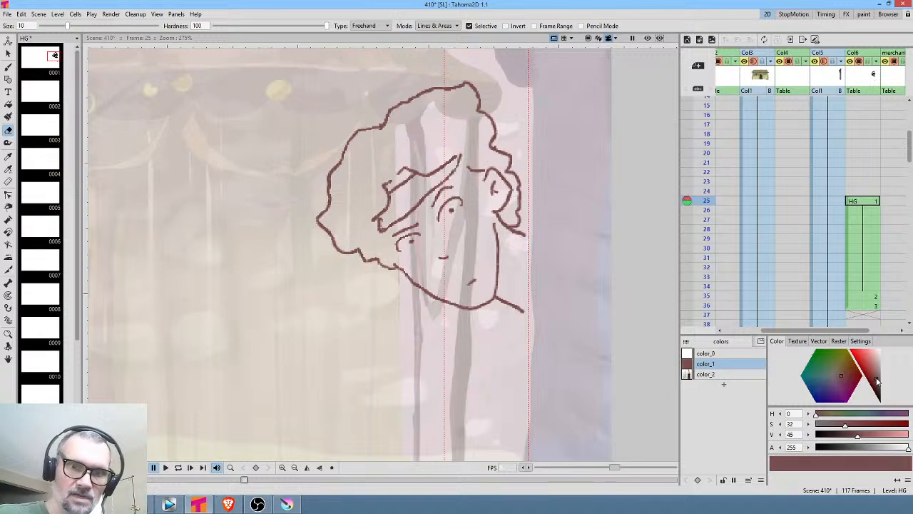
Add two palette colours: a light pink for skin (H 0, S 13, V 86) and a dark green (H 124, S 33, V 47)
click(725, 385)
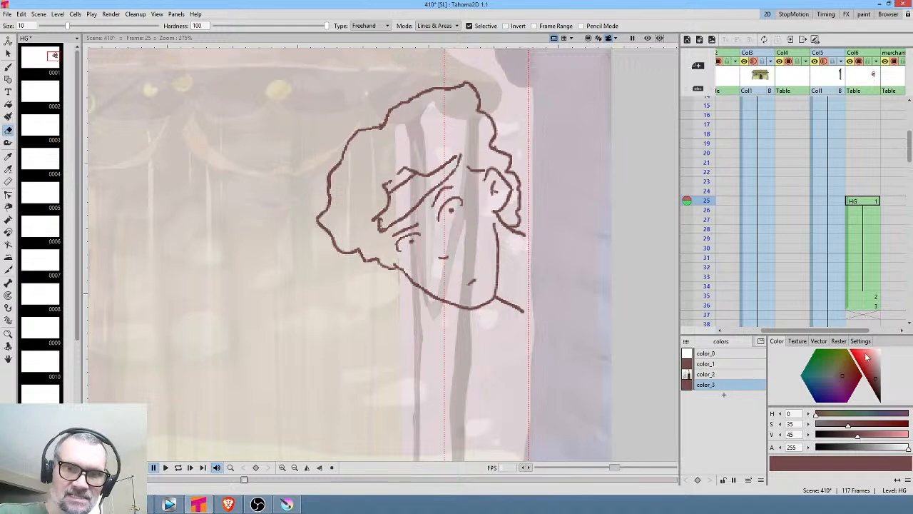
drag(871, 371, 878, 359)
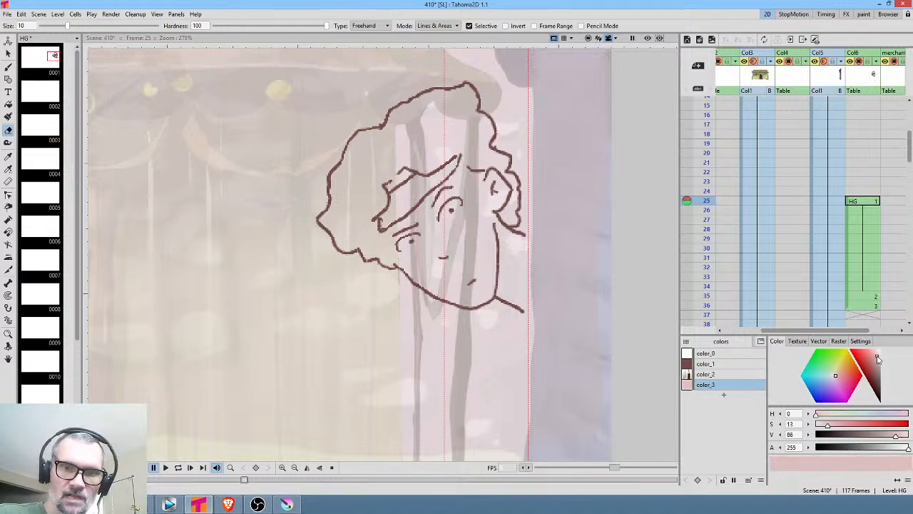
click(723, 396)
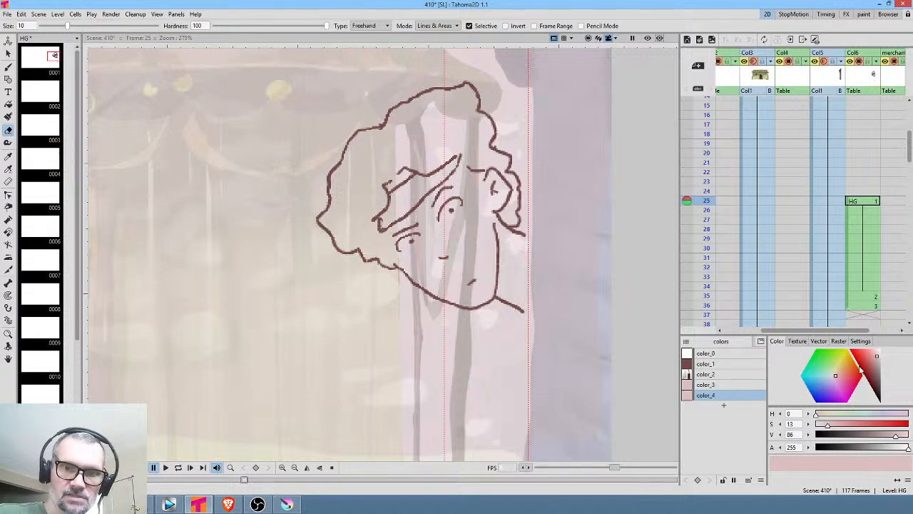
click(821, 361)
drag(872, 366, 875, 377)
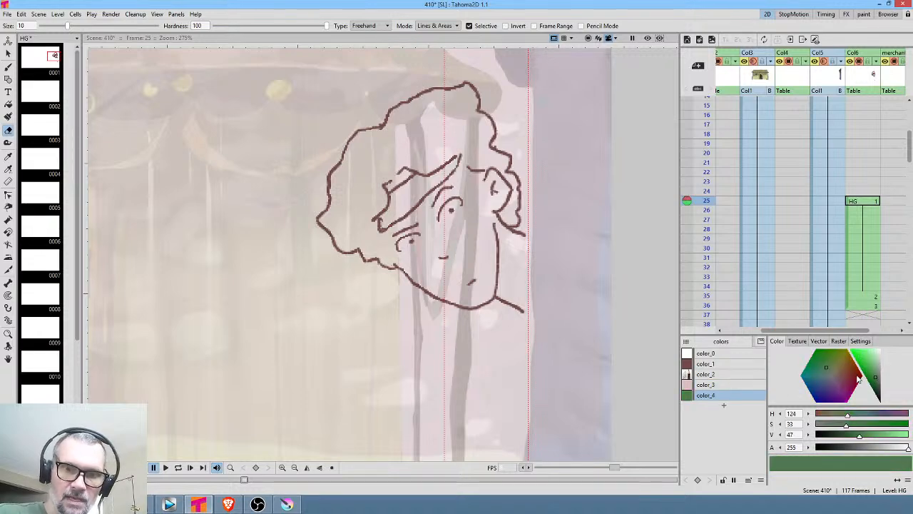
Add a purple (H 259, S 45, V 59) and a neutral off-white (S 0, V 89) to the palette
click(723, 405)
click(828, 385)
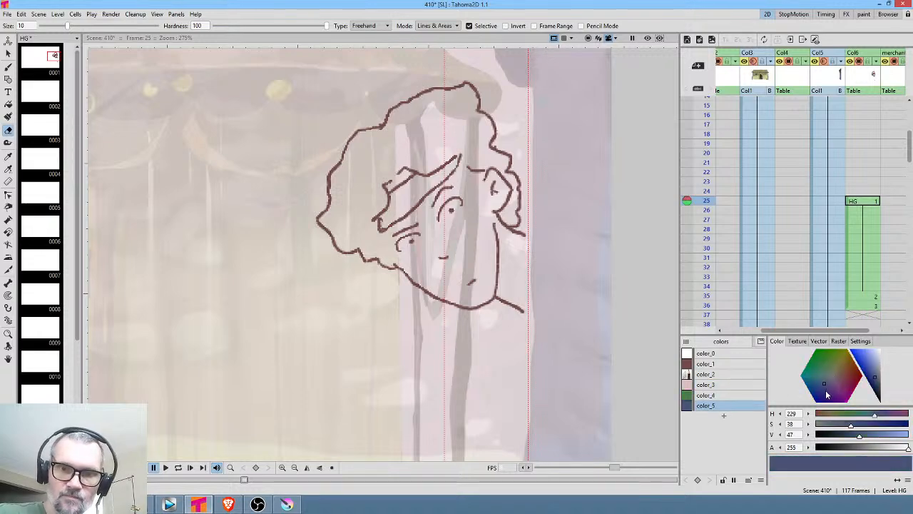
click(877, 374)
drag(829, 391, 829, 388)
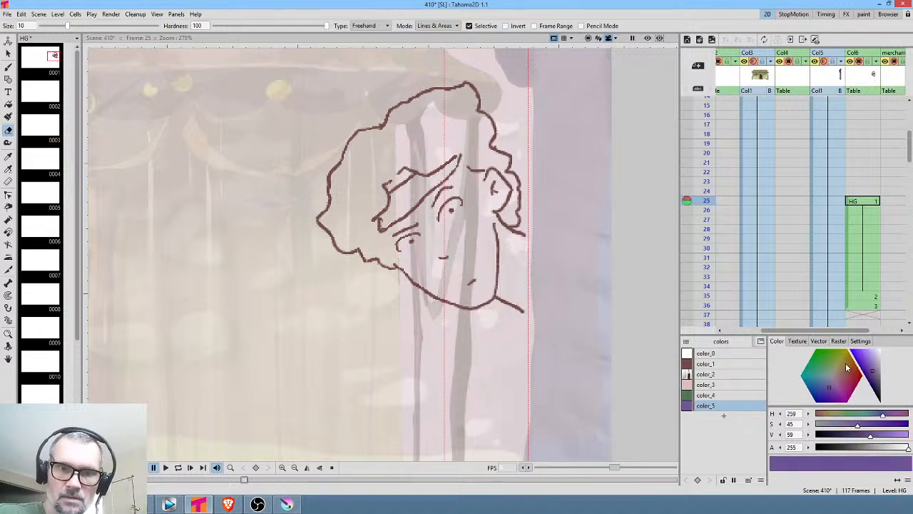
click(725, 416)
drag(878, 356, 887, 354)
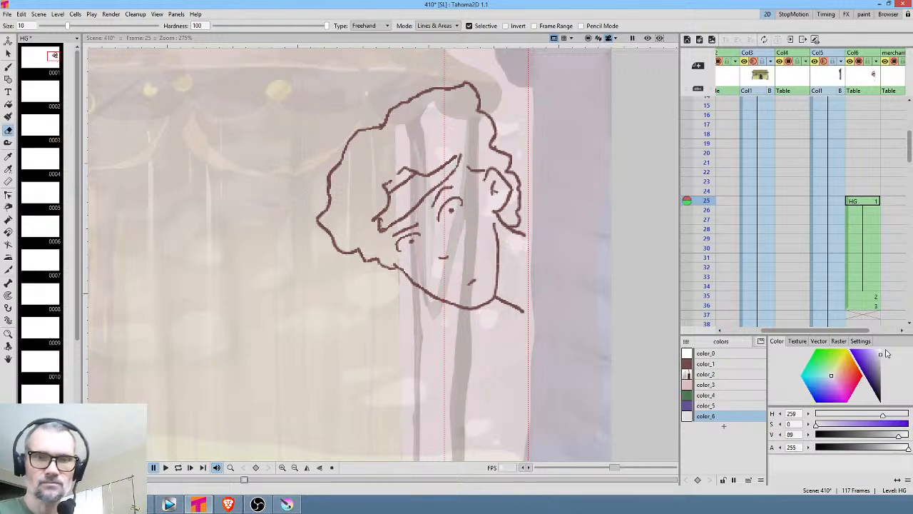
Close the gaps beside the forehead and along the cheek with purple color_5 strokes, and close the lower eye outlines in off-white color_6
click(725, 406)
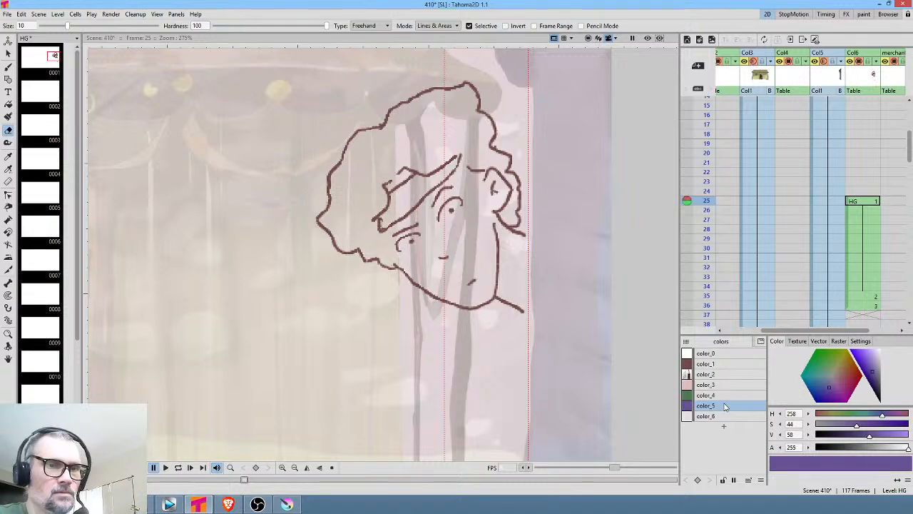
key(h)
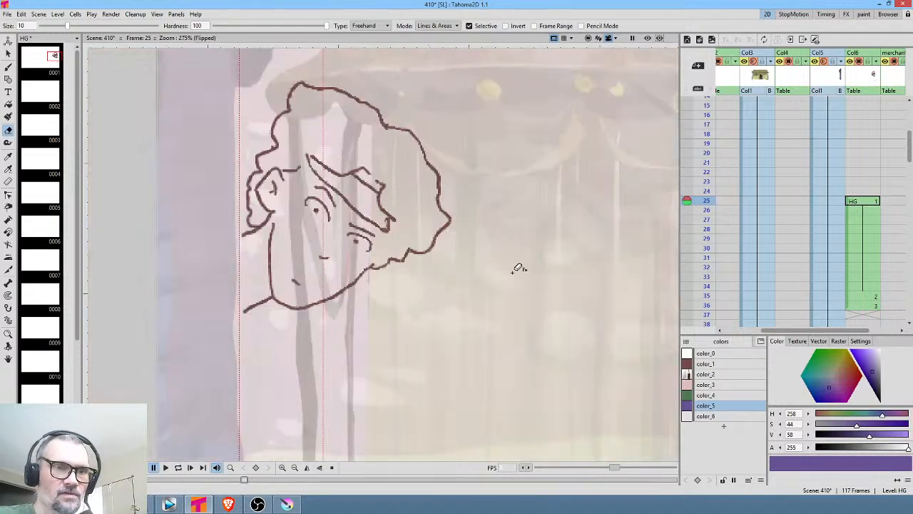
key(h)
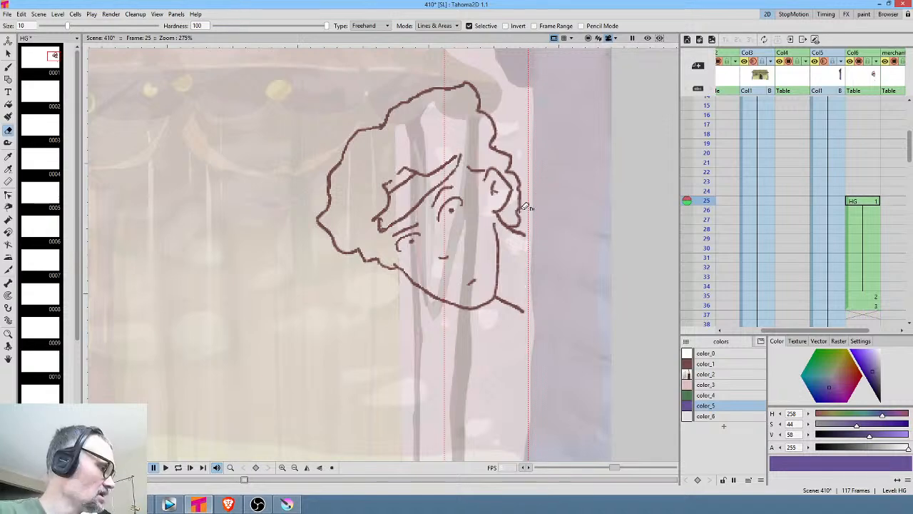
key(b)
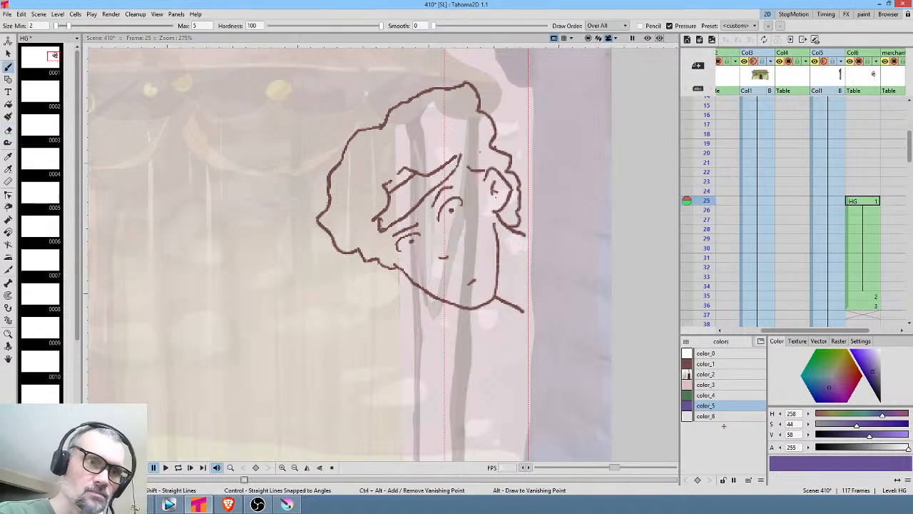
drag(460, 156, 471, 166)
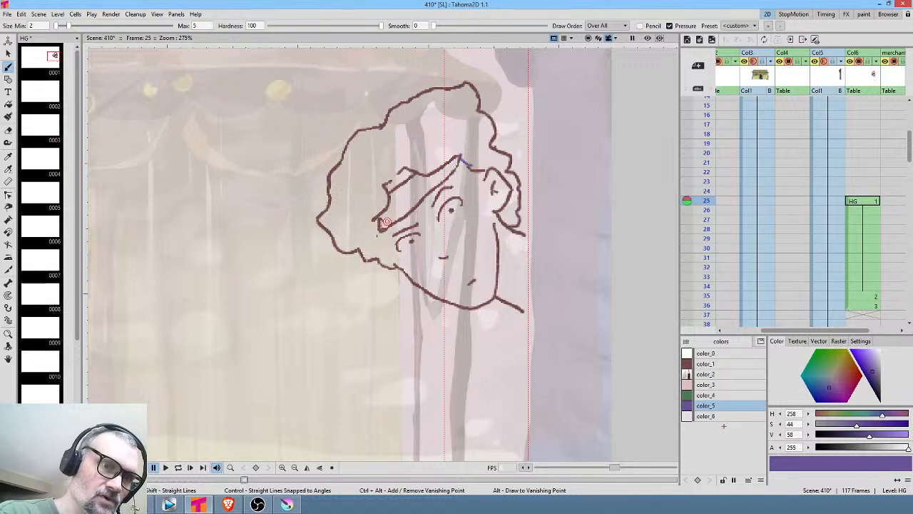
drag(379, 227, 393, 262)
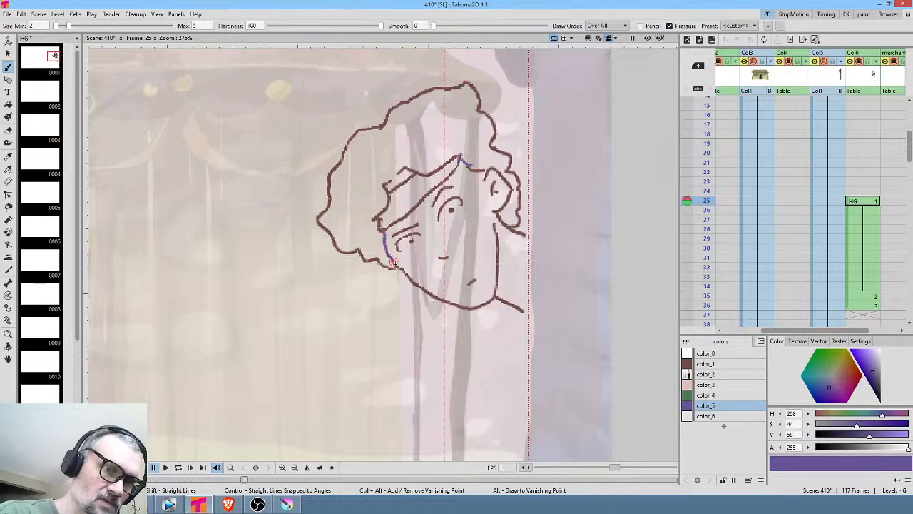
click(716, 416)
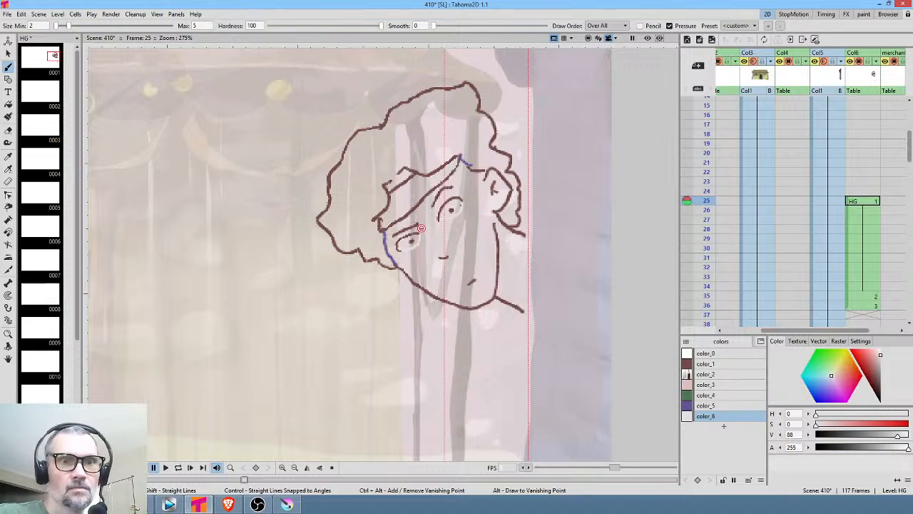
Add a light blue to the palette with H 213, S 39 and V 88
click(725, 428)
click(821, 382)
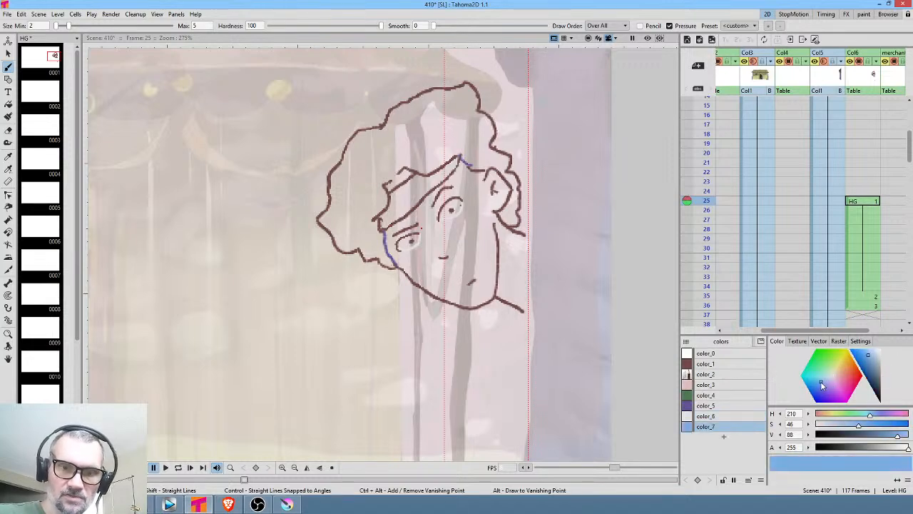
click(822, 381)
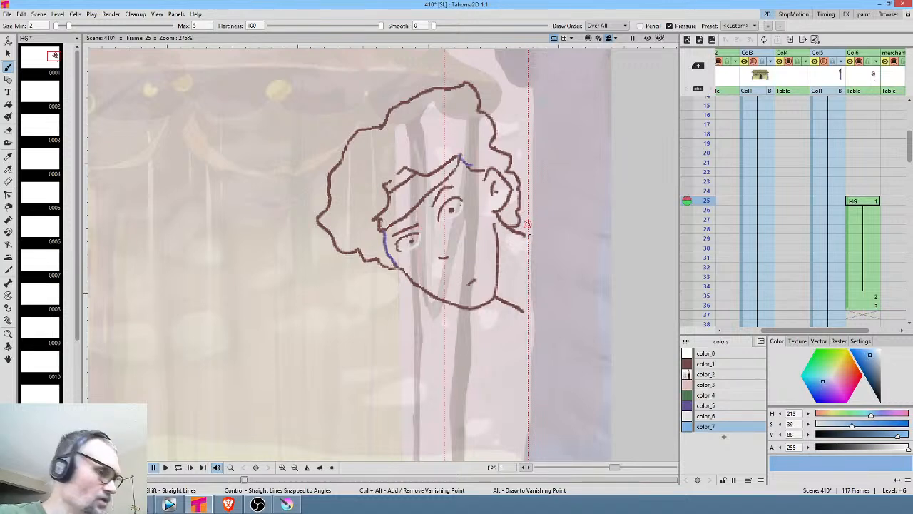
Draw a collar shape around the end of the neck in light blue color_7 and fill it with the same colour
mouse_move(524, 233)
mouse_down()
mouse_move(518, 294)
mouse_move(525, 310)
mouse_move(494, 314)
mouse_move(519, 353)
mouse_move(550, 327)
mouse_move(560, 250)
mouse_move(528, 232)
mouse_up()
key(f)
click(549, 282)
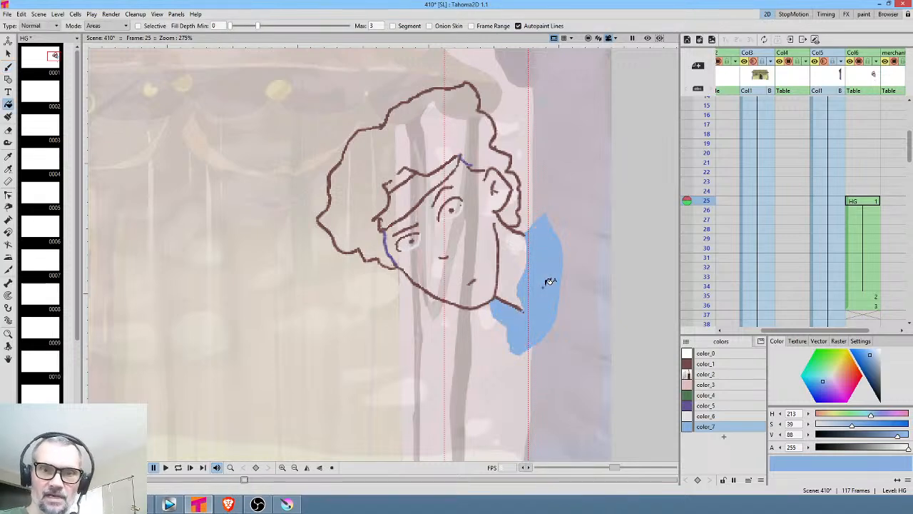
Fill the face, ear and neck with light pink color_3 and the eyes with off-white color_6
click(724, 385)
click(519, 247)
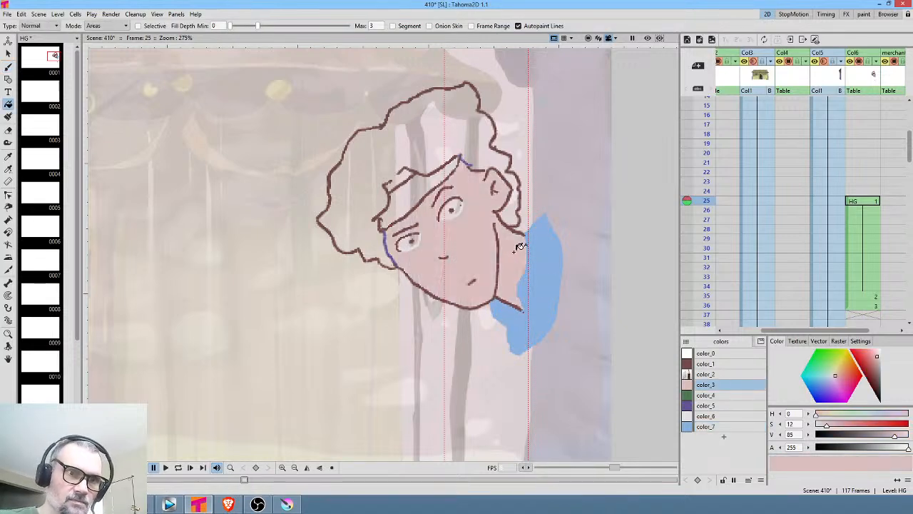
click(713, 416)
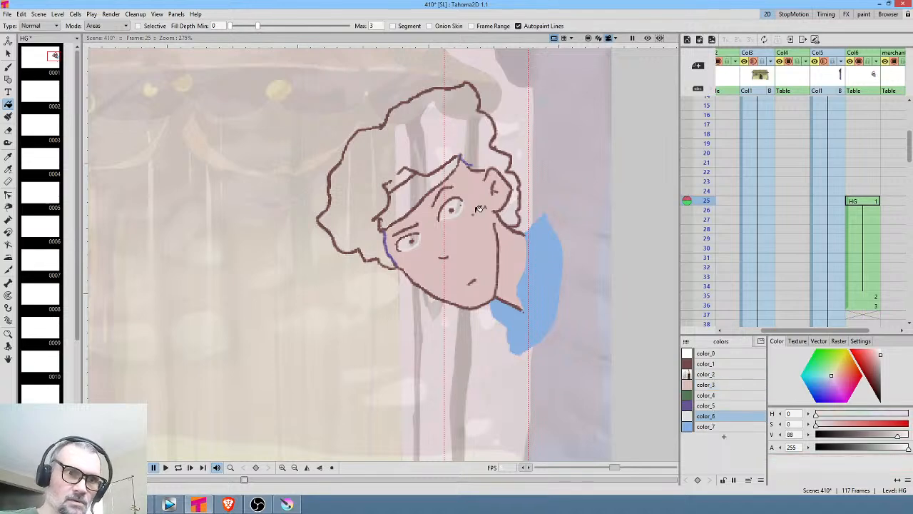
click(464, 199)
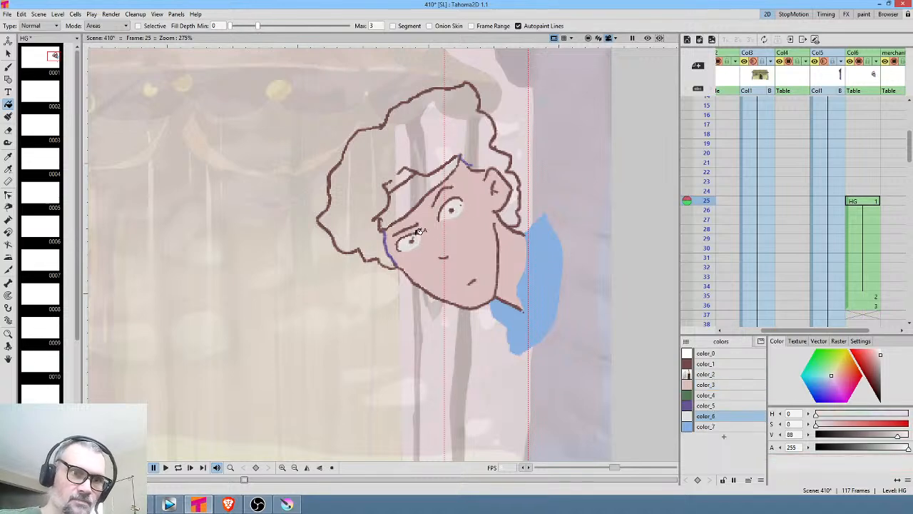
Fill the headband with green color_4, the hair with purple color_5 and the gap above the headband with light pink color_3
click(705, 395)
click(418, 186)
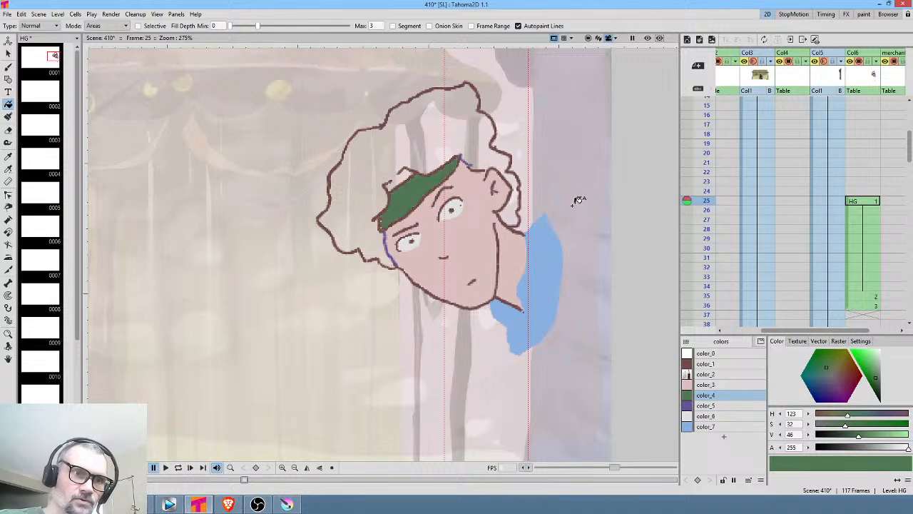
click(710, 406)
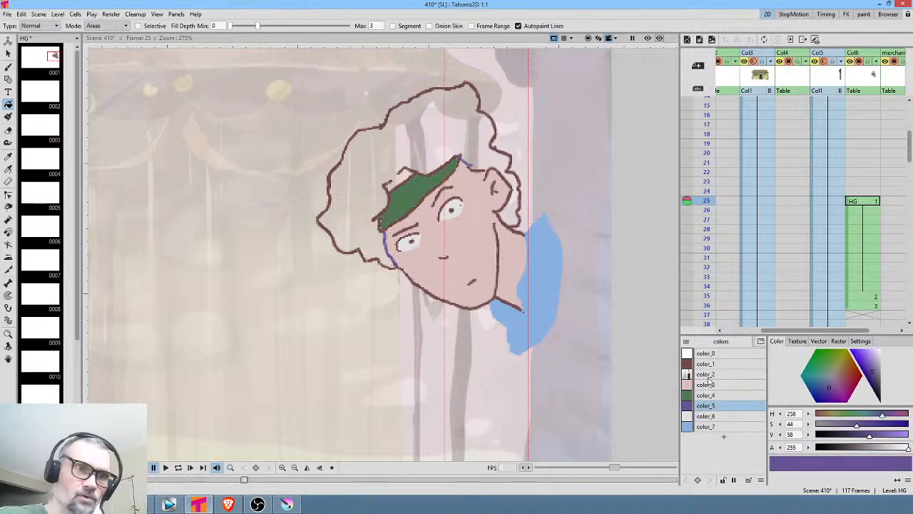
key(b)
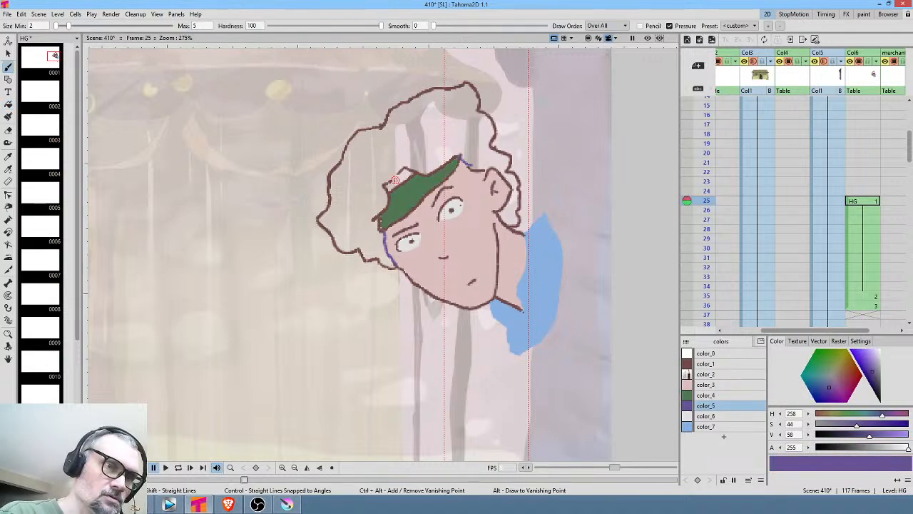
key(f)
click(446, 127)
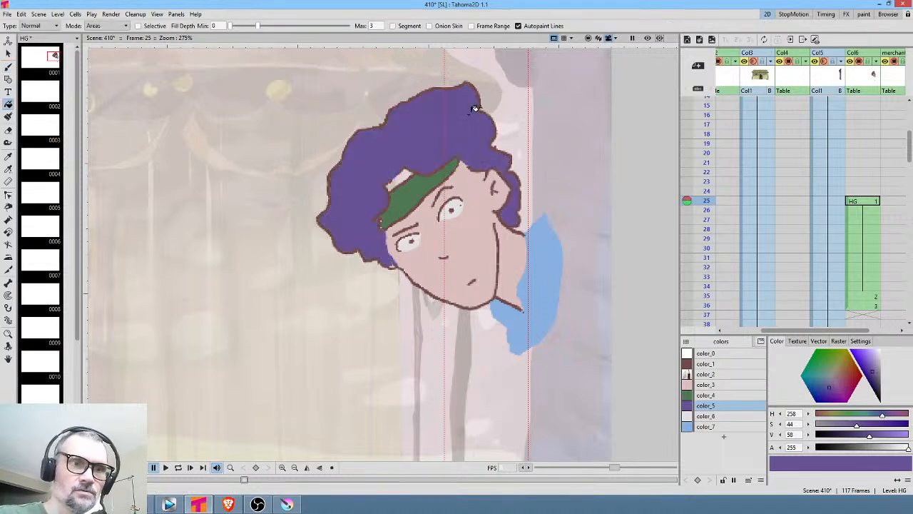
click(706, 384)
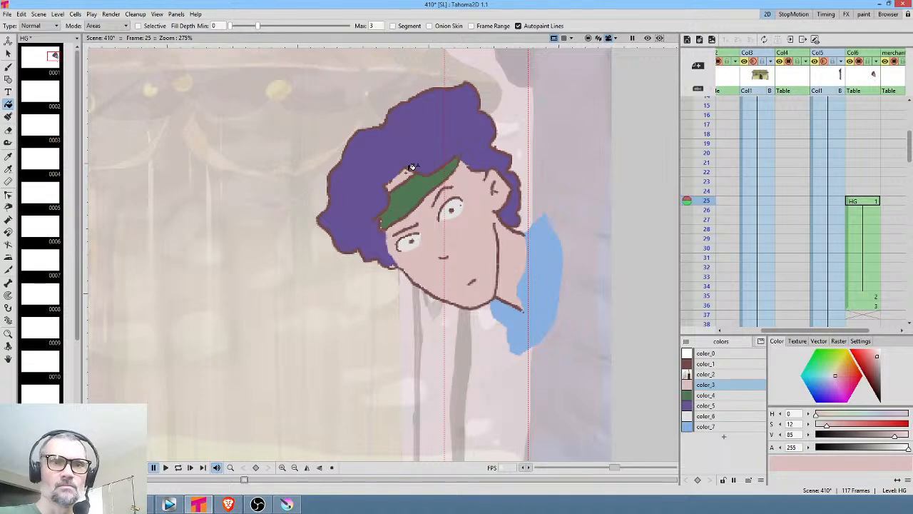
Duplicate the head drawing at frame 26 and remove both eyes from the copy, with the eraser's Selective option turned off
click(871, 211)
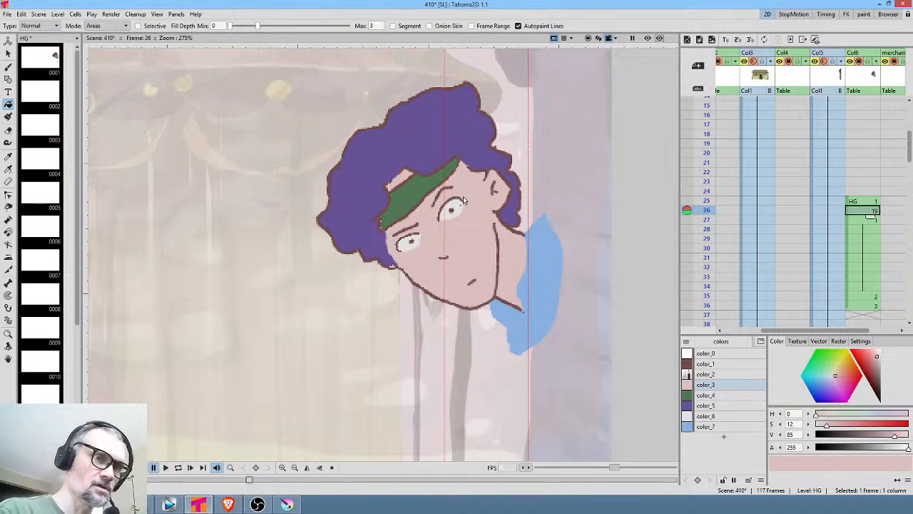
key(s)
mouse_move(465, 191)
mouse_down()
mouse_move(437, 226)
mouse_move(457, 231)
mouse_move(471, 222)
mouse_move(476, 183)
mouse_move(492, 240)
mouse_up()
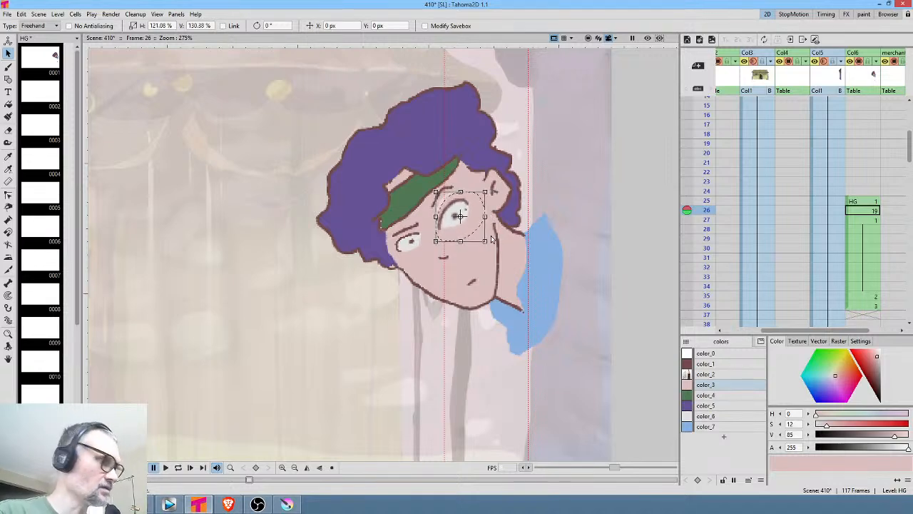
key(Delete)
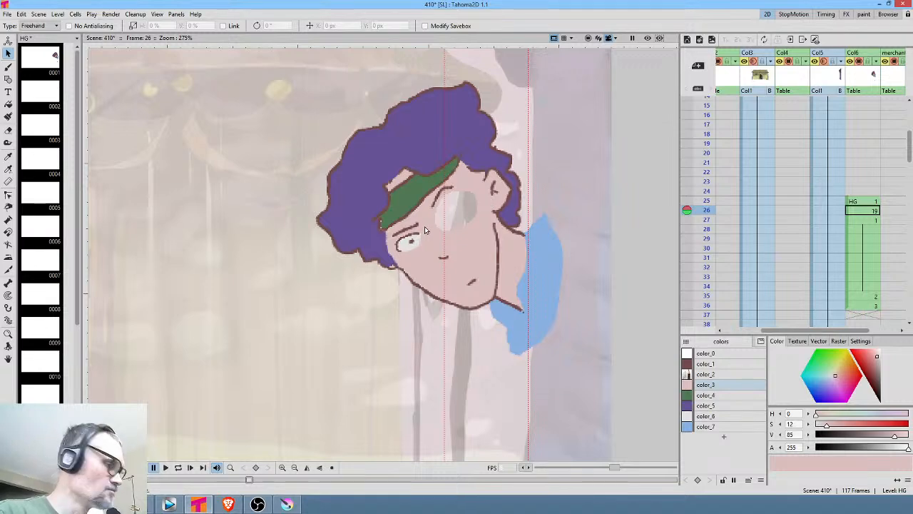
key(e)
mouse_move(425, 227)
mouse_down()
mouse_move(402, 231)
mouse_move(418, 255)
mouse_move(428, 226)
mouse_up()
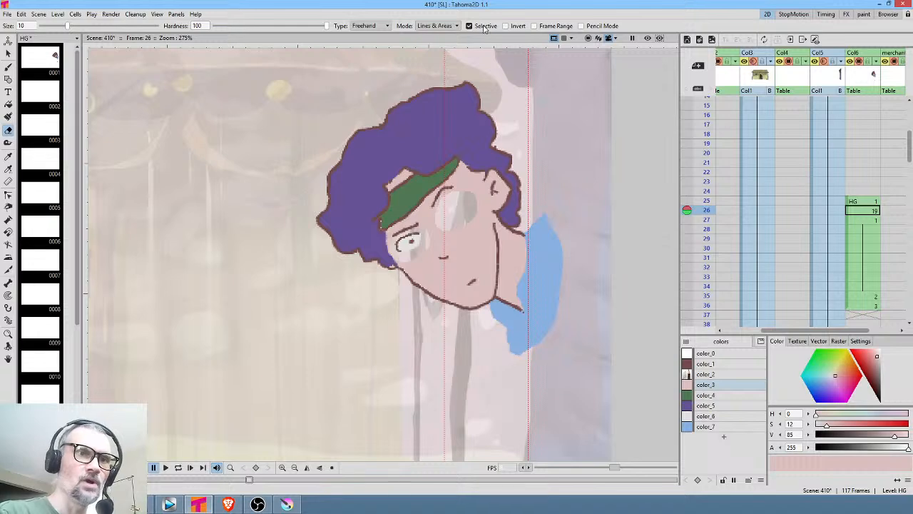
click(484, 27)
mouse_move(423, 228)
mouse_down()
mouse_move(396, 249)
mouse_move(437, 214)
mouse_up()
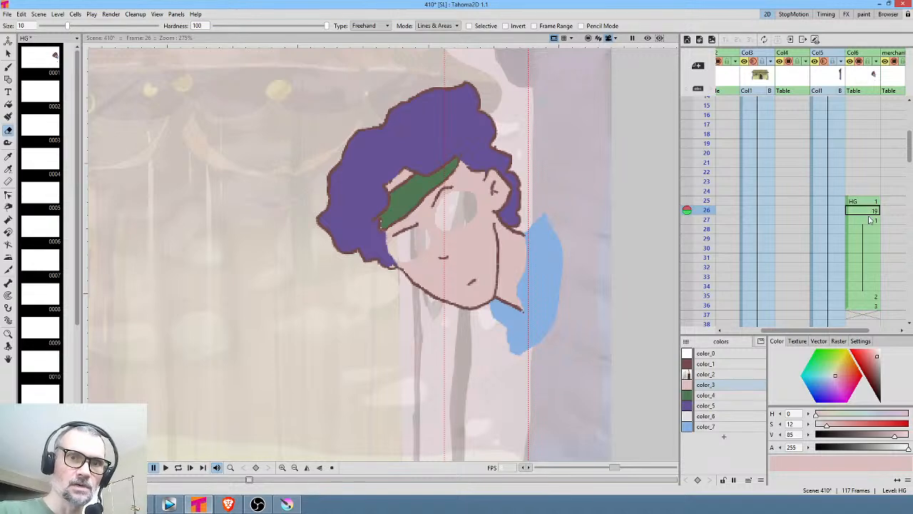
Draw the outlines of both eyes half closed, with slanted lower lids, in brown color_1 on frame 26
click(714, 365)
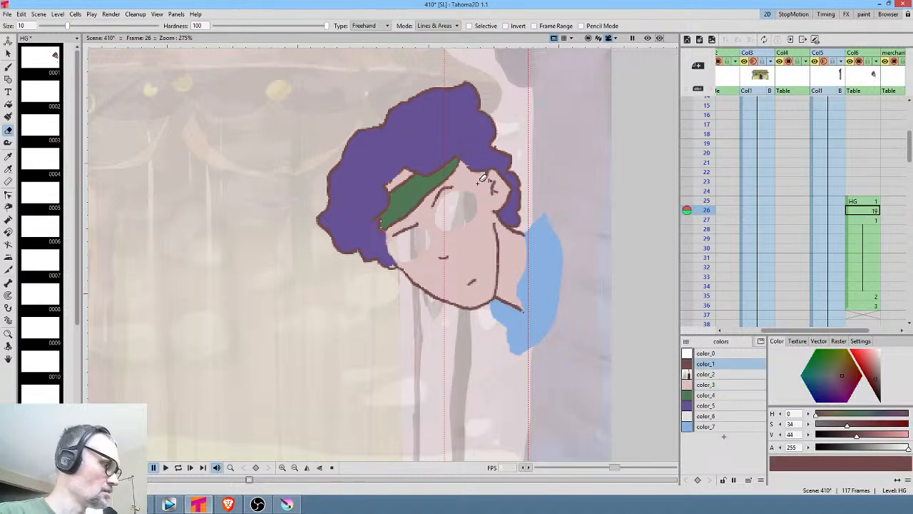
key(b)
mouse_move(438, 215)
mouse_down()
mouse_move(454, 194)
mouse_move(467, 198)
mouse_up()
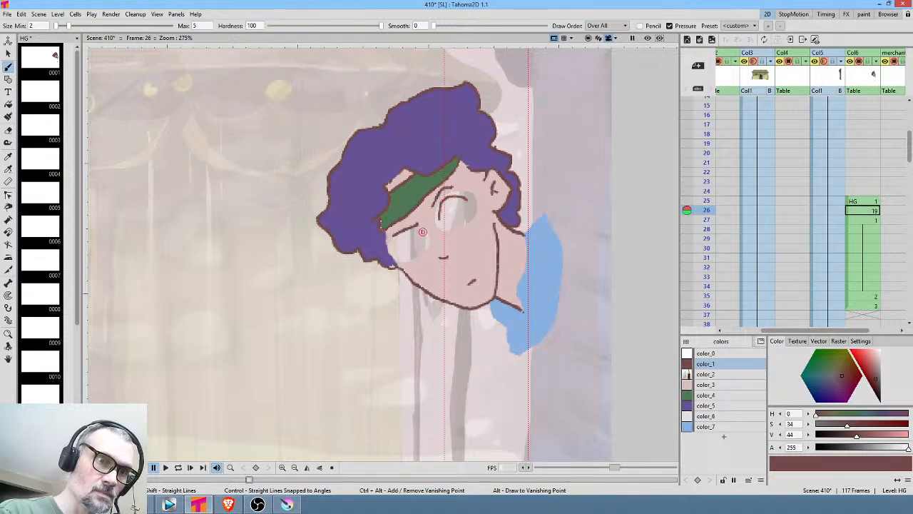
mouse_move(422, 231)
mouse_down()
mouse_move(399, 247)
mouse_move(415, 255)
mouse_move(403, 252)
mouse_move(473, 200)
mouse_up()
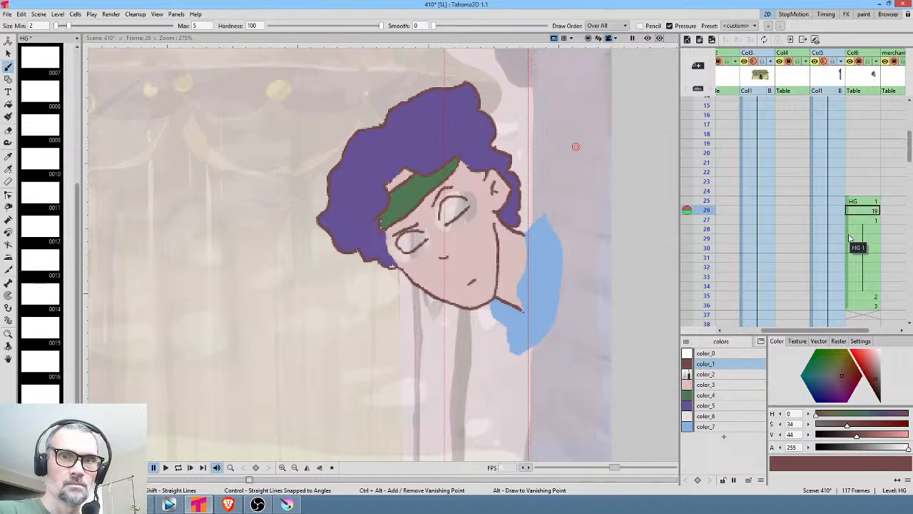
Clear the held HG drawing from frames 27 to 34 in Col6
click(872, 221)
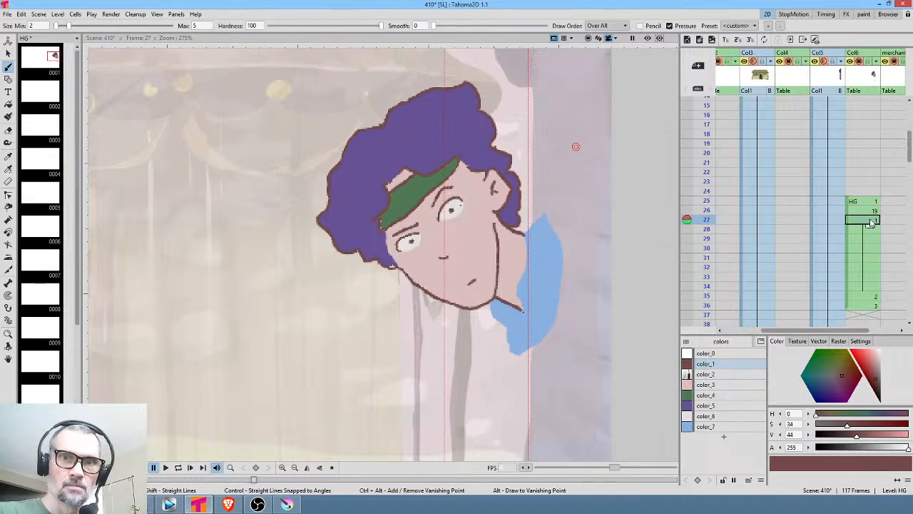
shift+click(869, 288)
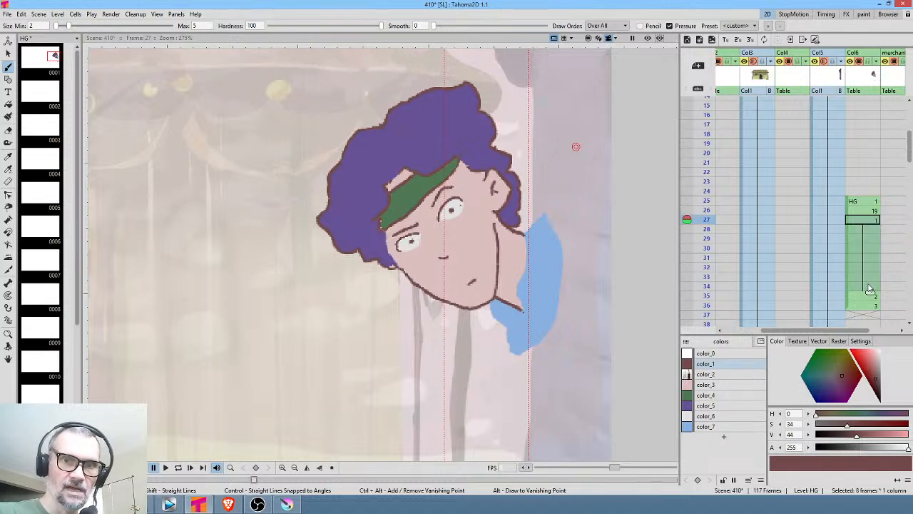
key(Delete)
On frame 26, fill the eyes with off-white color_6 and the skin around them with color_3, and dot the pupils in color_1
click(879, 210)
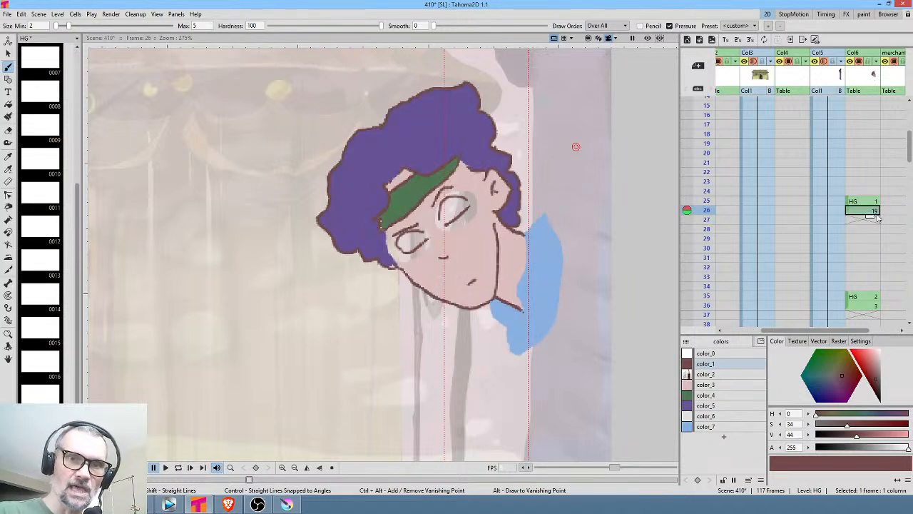
click(704, 418)
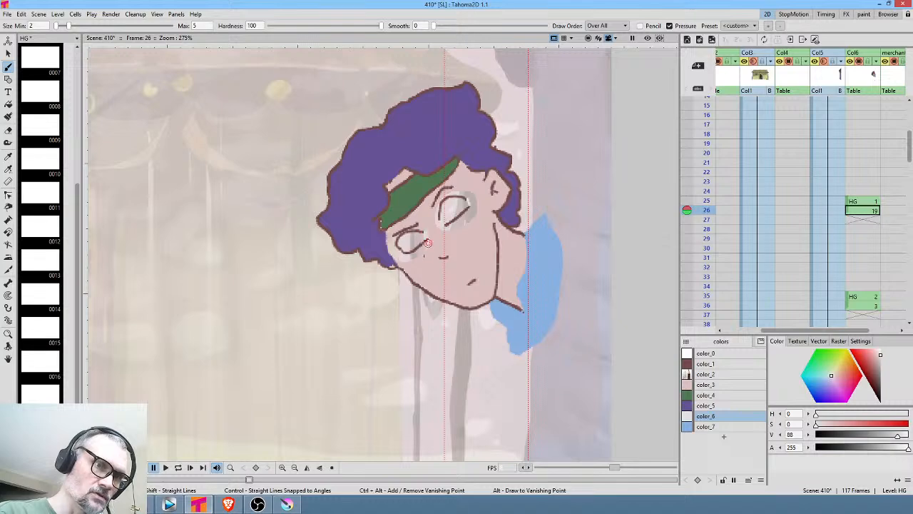
key(f)
click(456, 208)
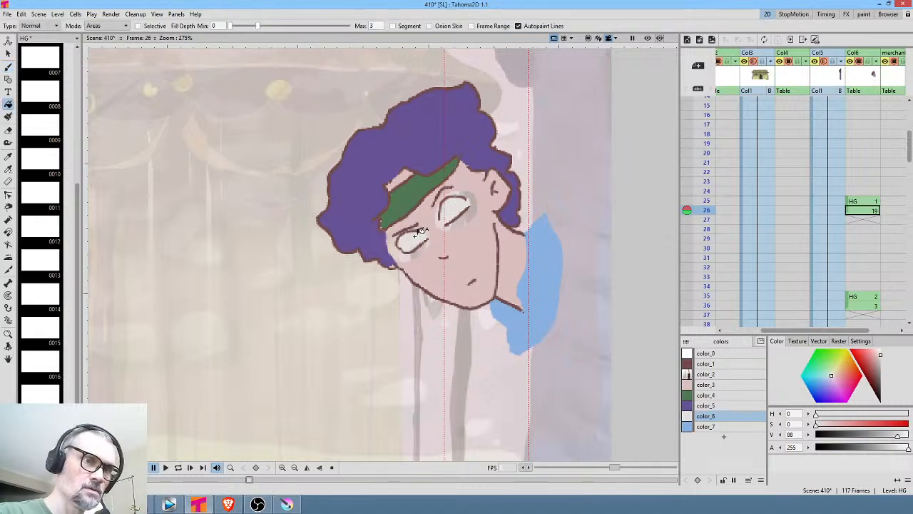
click(706, 384)
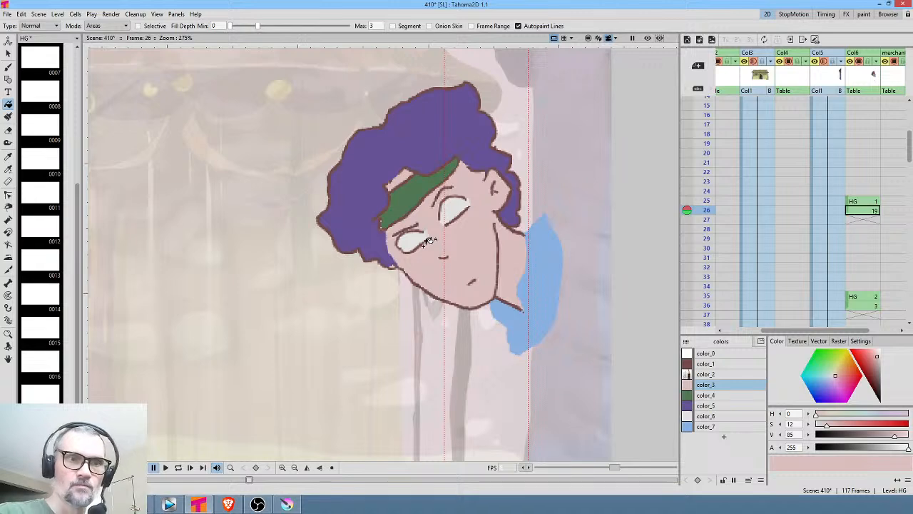
click(719, 364)
key(b)
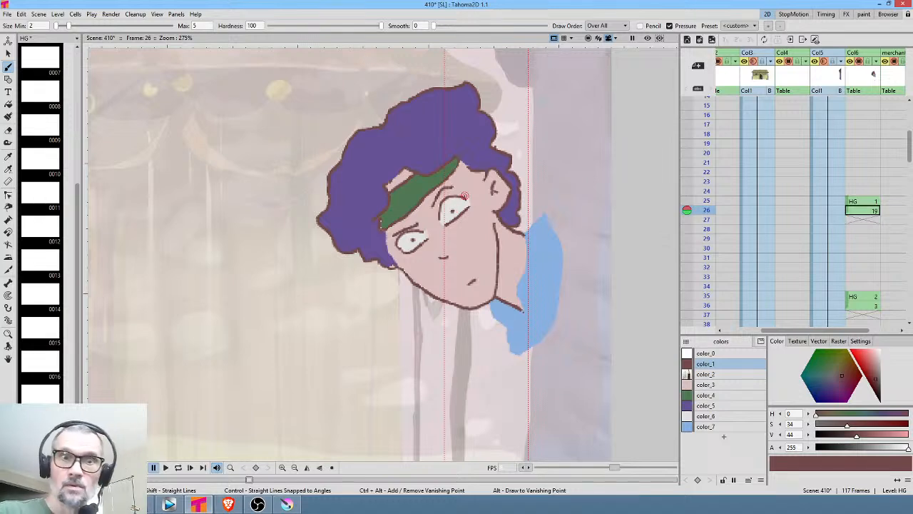
Duplicate the previous head drawing into frame 27 as drawing 20 and erase both of its eyes
click(866, 220)
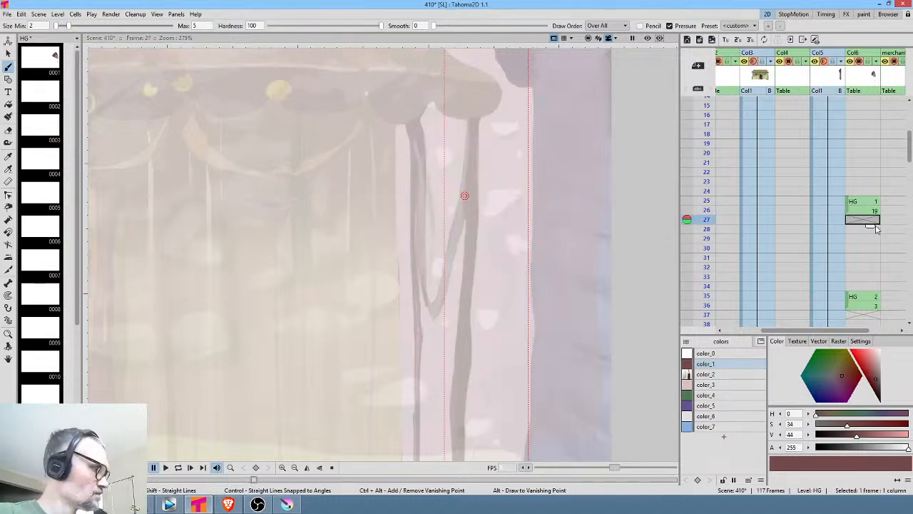
text(20)
key(Return)
key(a)
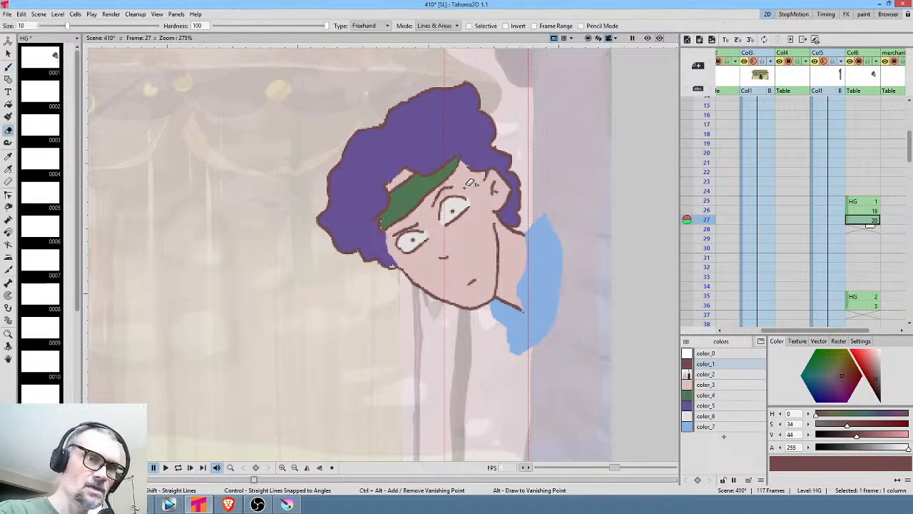
mouse_move(474, 186)
mouse_down()
mouse_move(454, 184)
mouse_move(441, 200)
mouse_move(448, 227)
mouse_move(477, 187)
mouse_up()
mouse_move(439, 217)
mouse_down()
mouse_move(399, 231)
mouse_move(437, 242)
mouse_move(440, 218)
mouse_up()
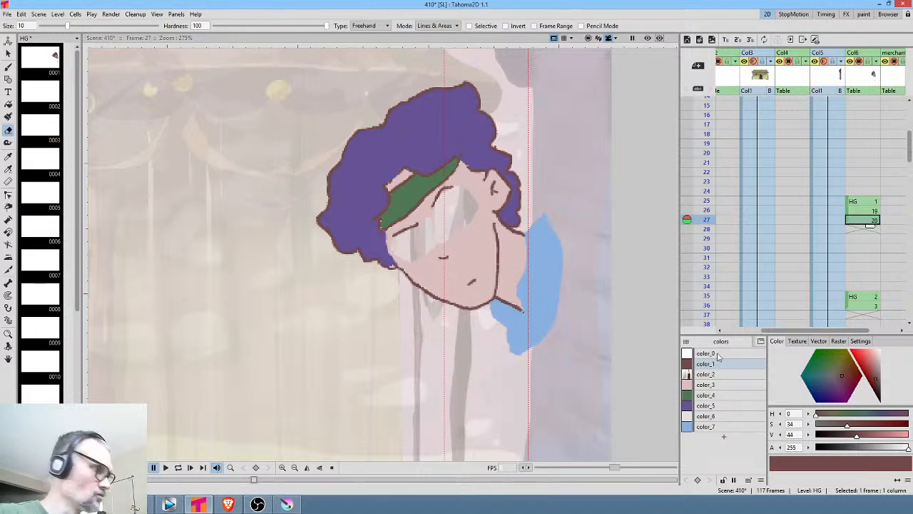
Draw both eyes nearly closed as slanted lines with small pupils in brown color_1, checking them in a mirrored view
key(b)
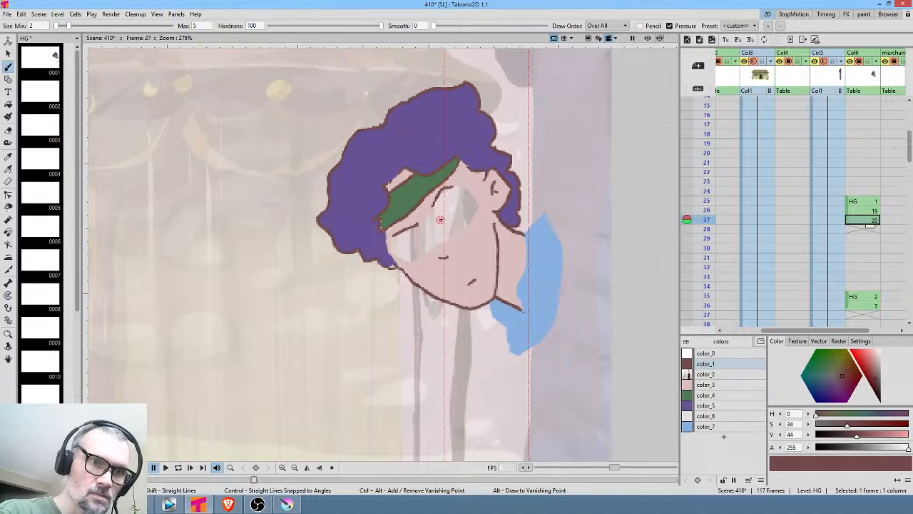
drag(440, 219, 468, 198)
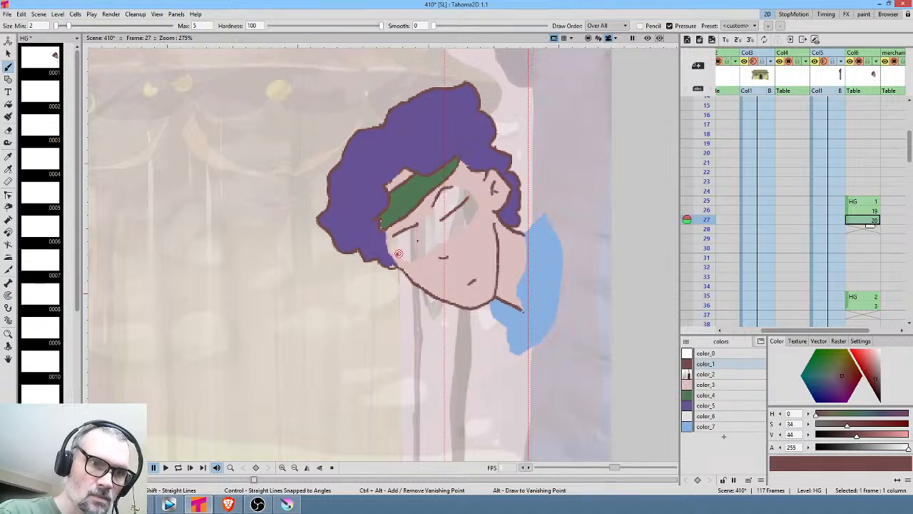
drag(398, 253, 426, 236)
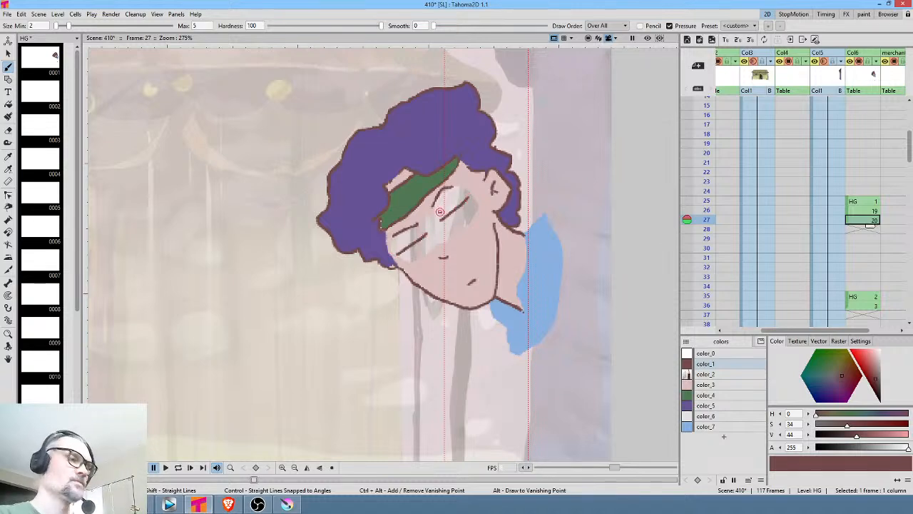
key(h)
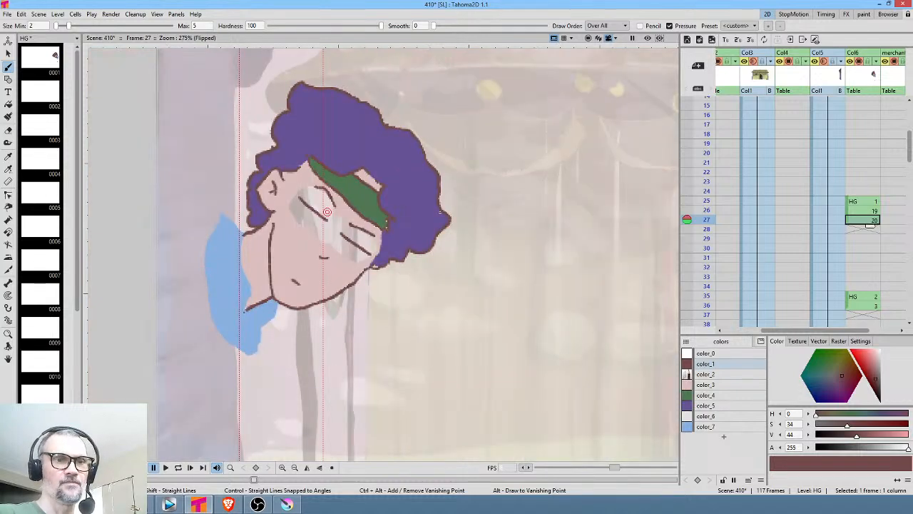
key(h)
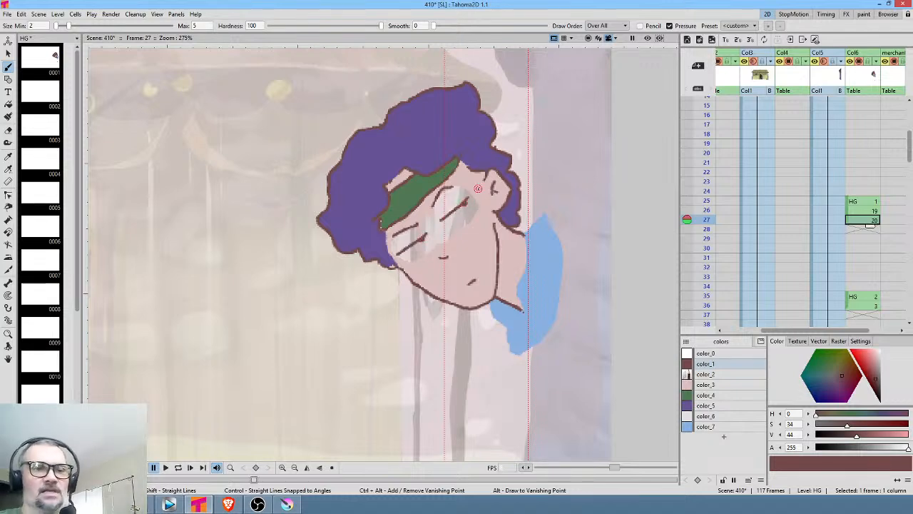
Fill the erased skin on frame 27 with light pink color_3 and paint thin off-white color_6 slits along the eye lines
click(719, 385)
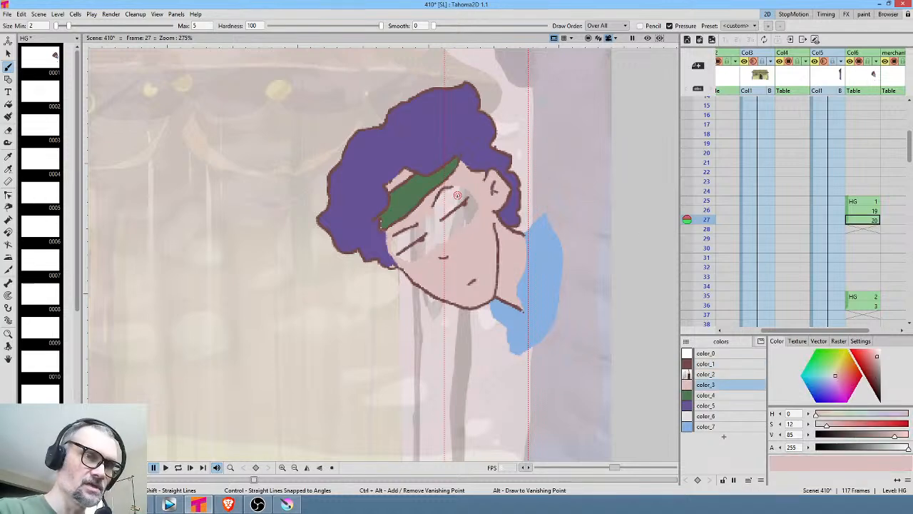
key(f)
click(464, 189)
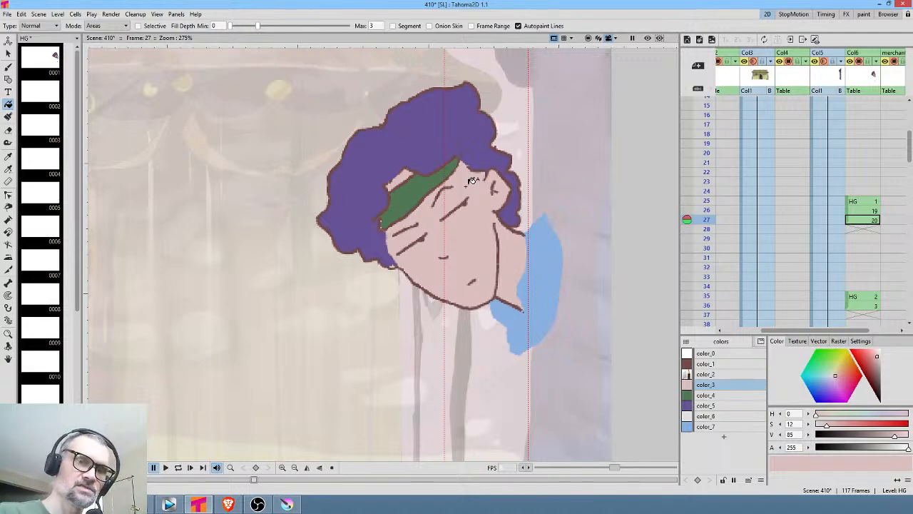
click(714, 416)
key(b)
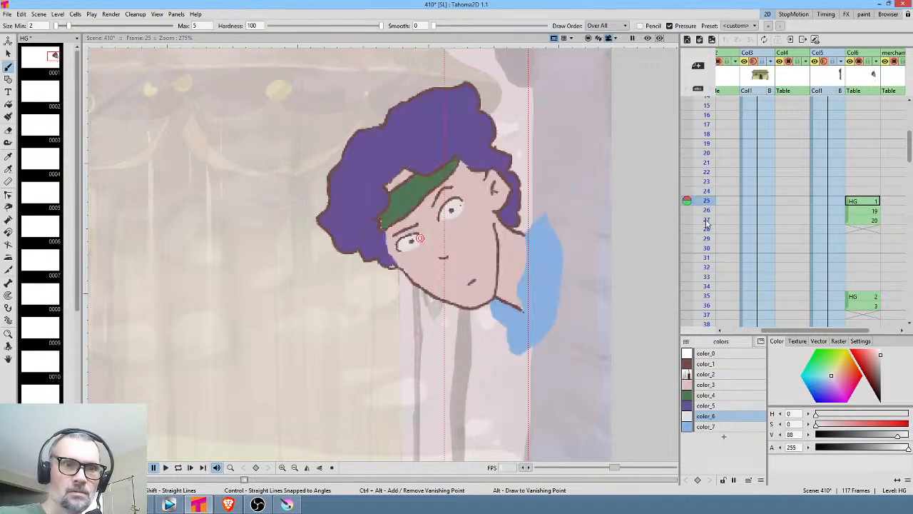
click(864, 232)
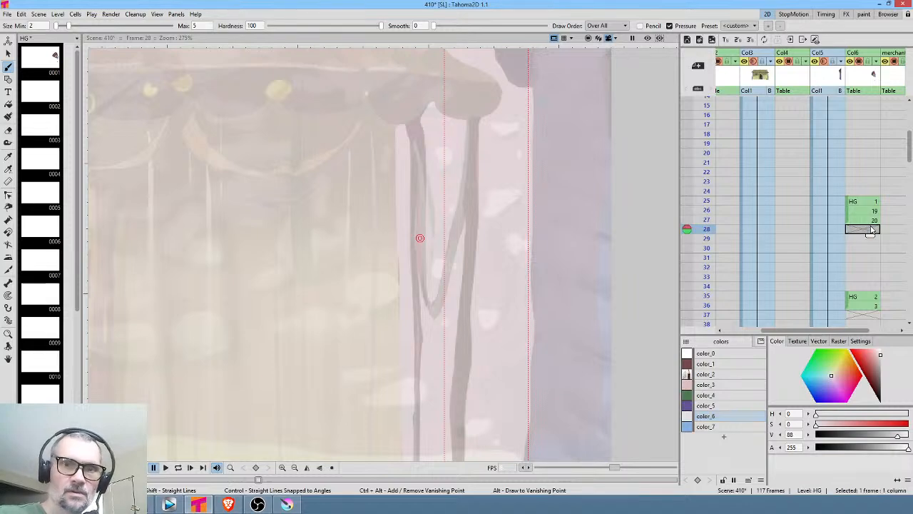
click(871, 222)
mouse_move(871, 228)
mouse_down()
mouse_move(869, 243)
mouse_move(872, 233)
mouse_up()
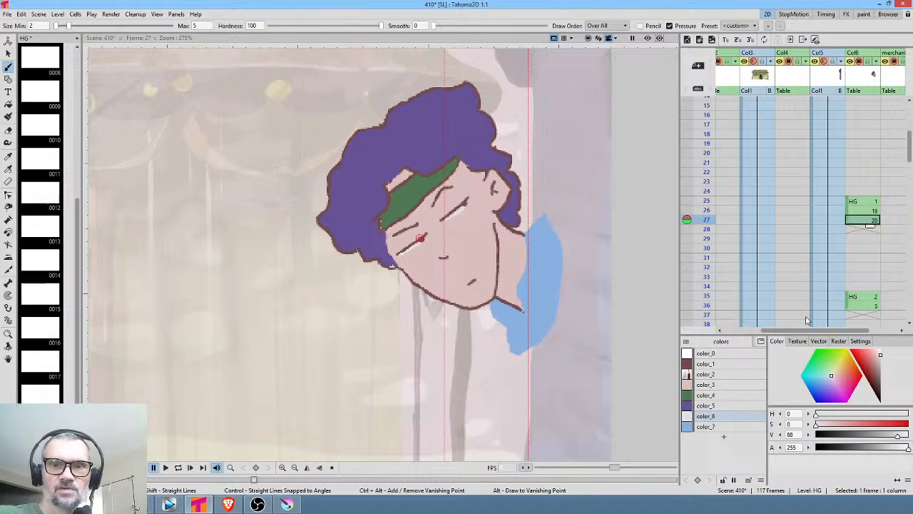
scroll(863, 271, down, 8)
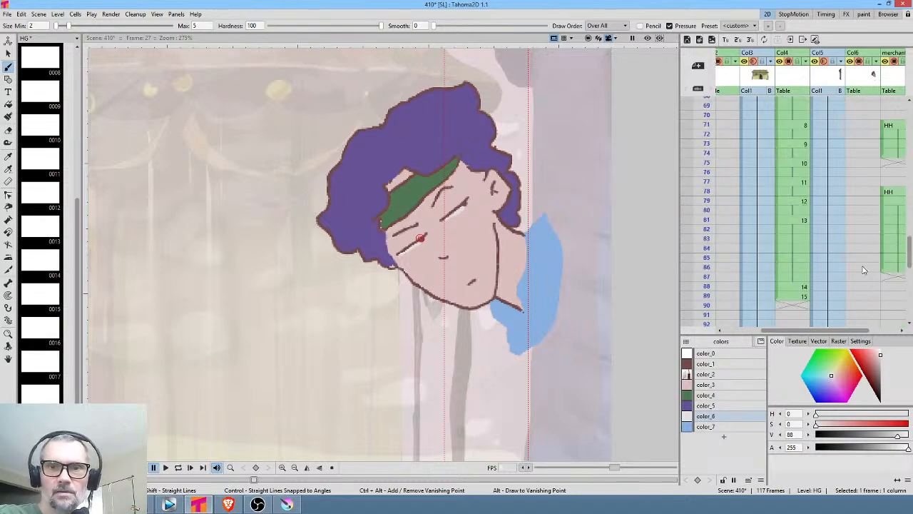
scroll(864, 270, up, 8)
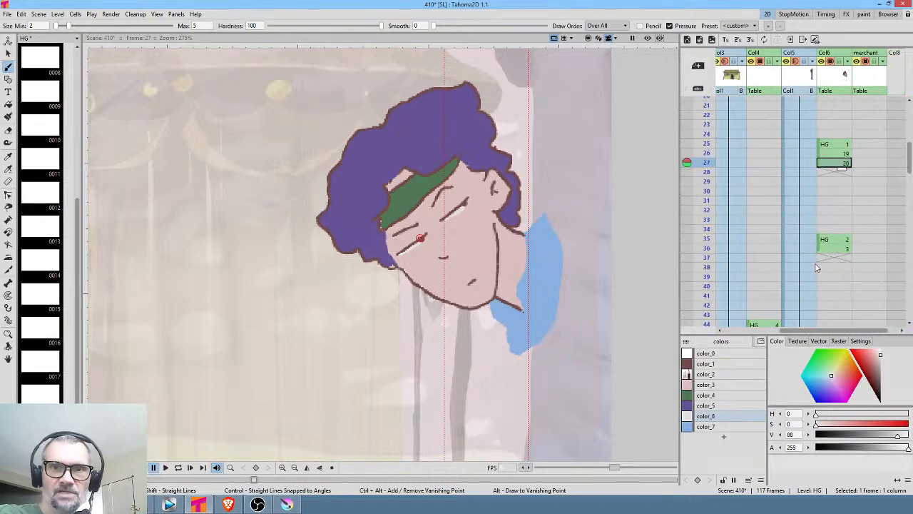
Insert an empty column between Col6 and the merchant column
scroll(810, 266, right, 1)
scroll(802, 262, down, 1)
click(795, 81)
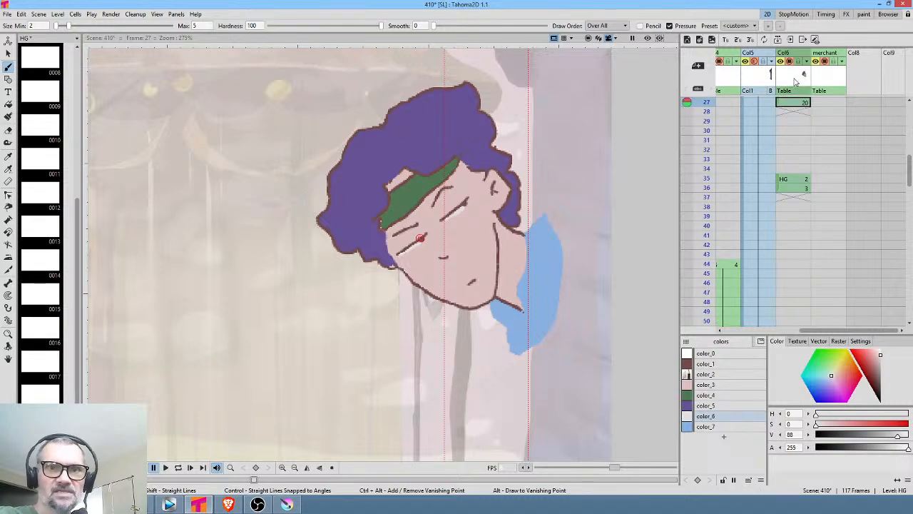
key(shift+Insert)
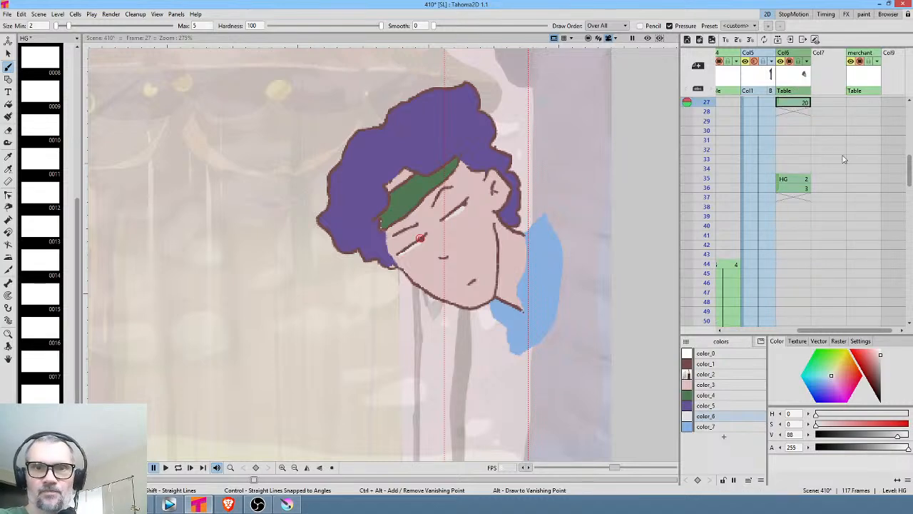
Review the head drawings on frames 25 to 27, and hold drawing 20 through frame 30
scroll(843, 159, left, 1)
scroll(842, 157, down, 1)
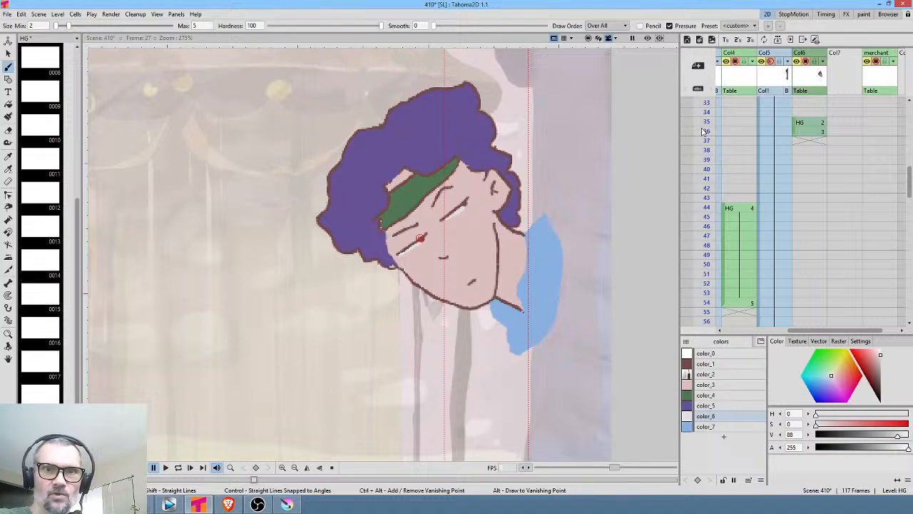
click(703, 131)
drag(707, 123, 712, 68)
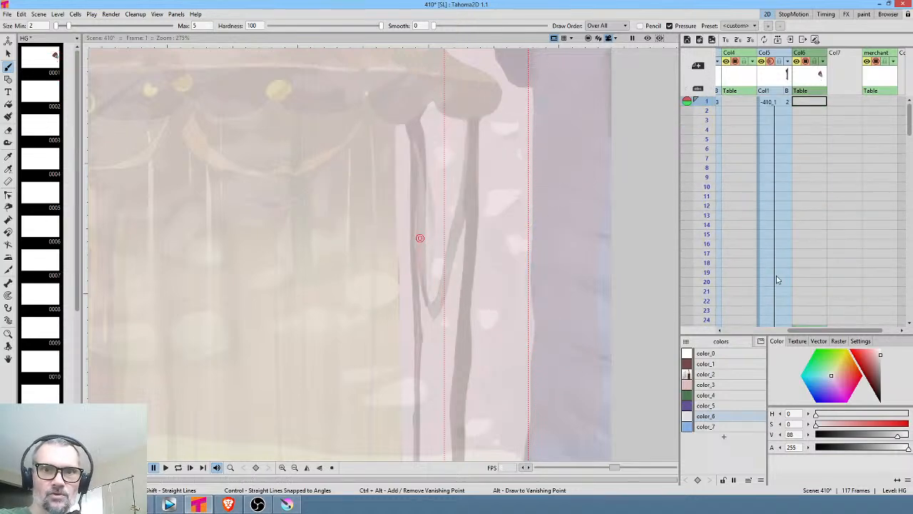
scroll(821, 228, down, 6)
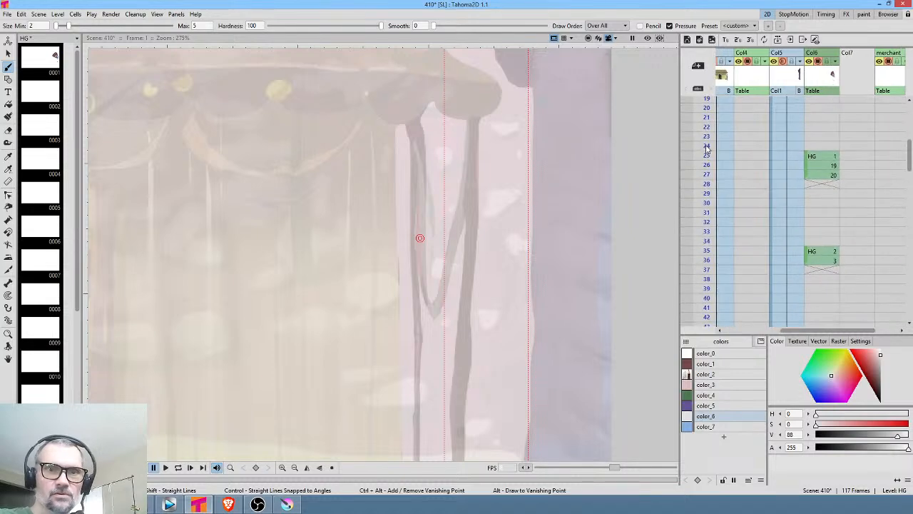
mouse_move(705, 145)
mouse_down()
mouse_move(701, 182)
mouse_move(705, 159)
mouse_move(705, 175)
mouse_up()
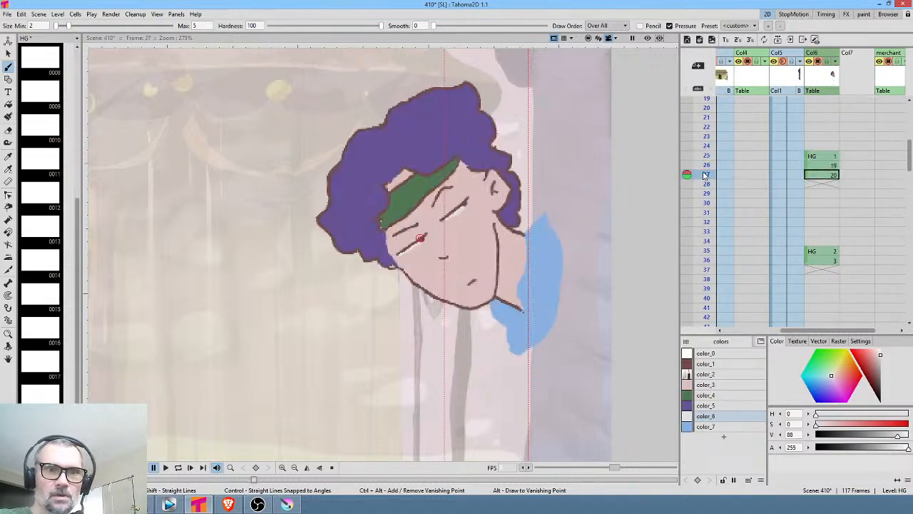
click(826, 177)
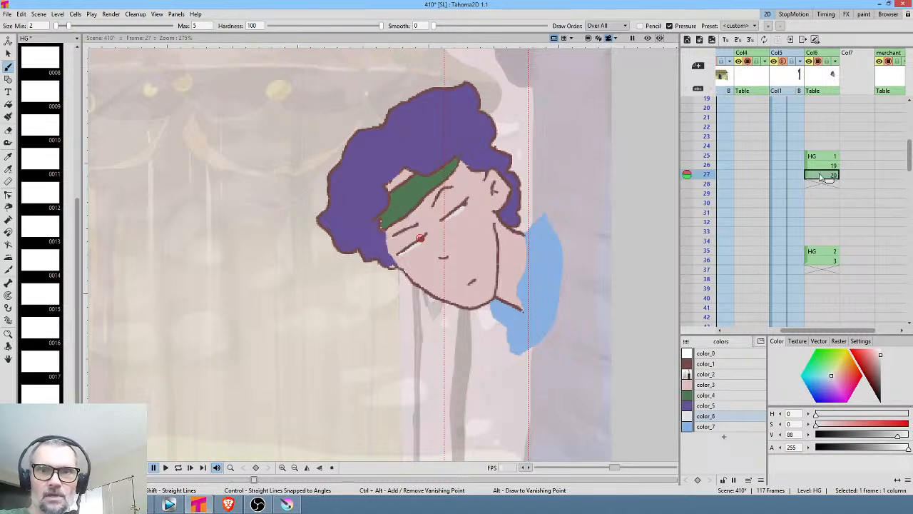
drag(806, 179, 832, 195)
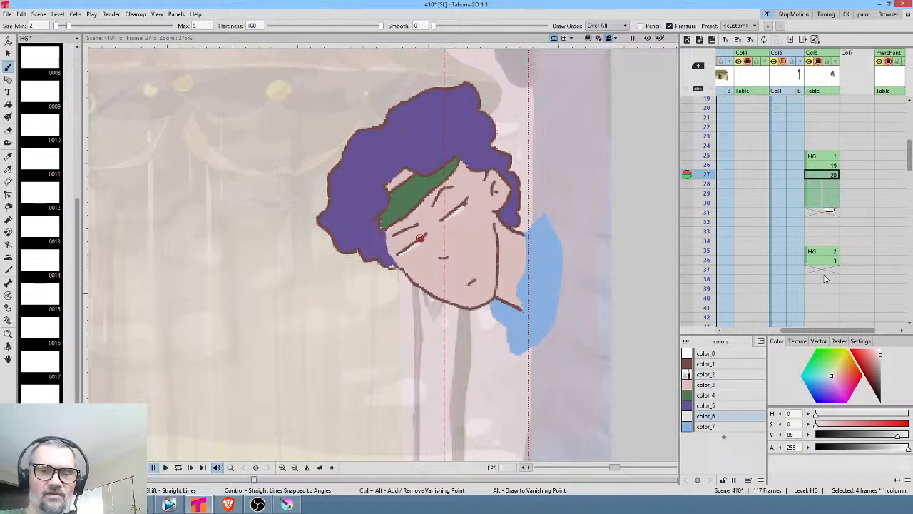
Duplicate the held head drawing into frame 31 as drawing 21 and erase the pupils from both eyes
click(824, 214)
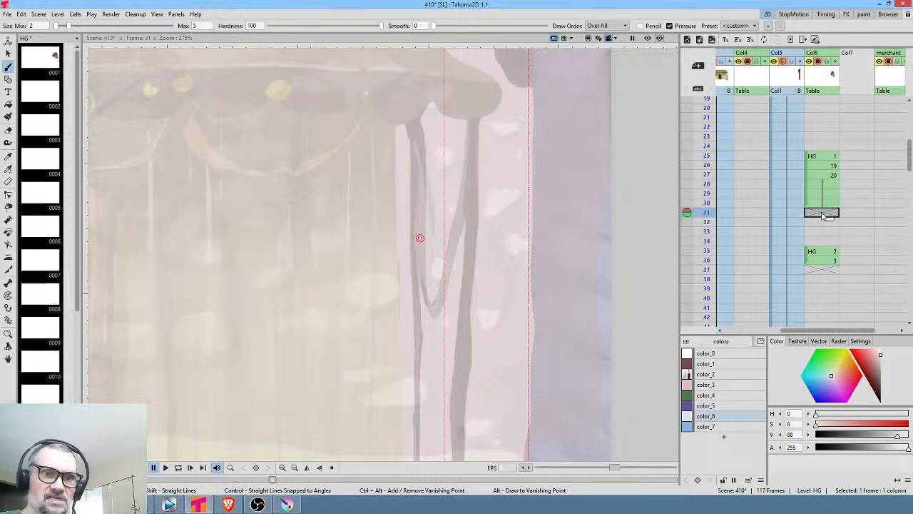
text(21)
key(Return)
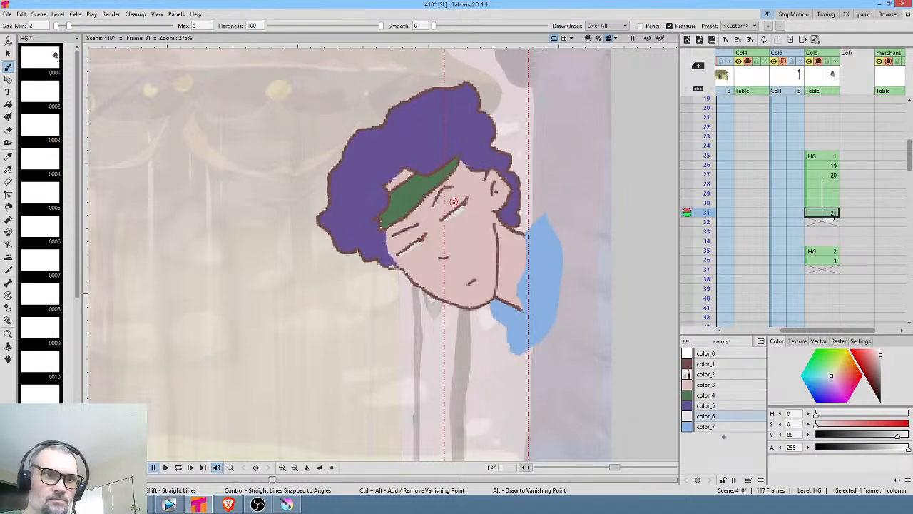
scroll(453, 203, up, 3)
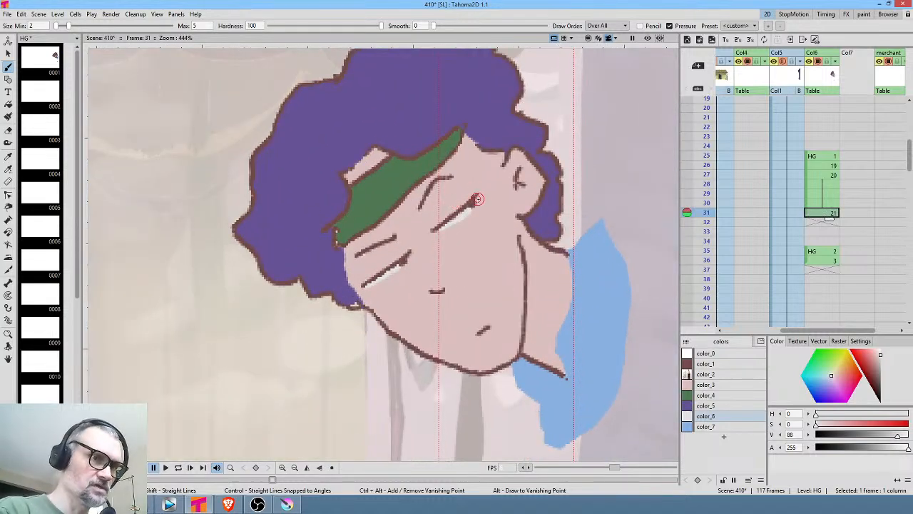
key(a)
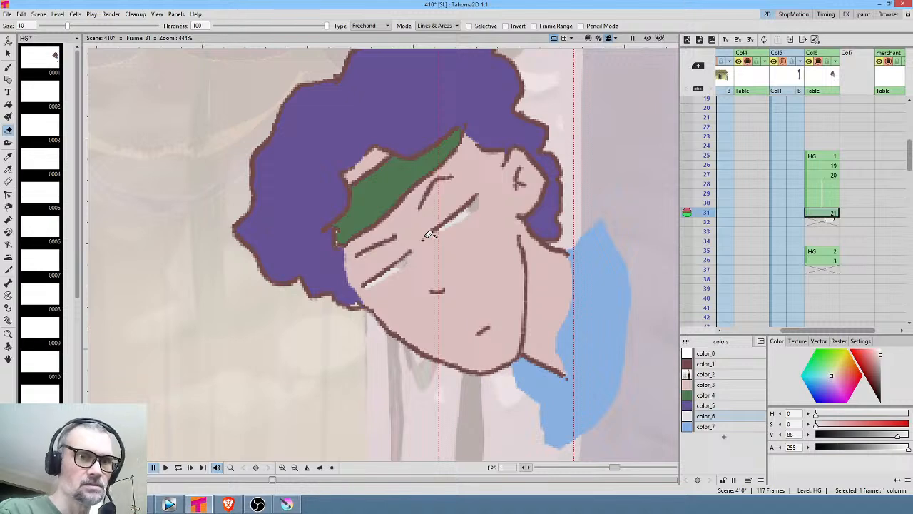
key(b)
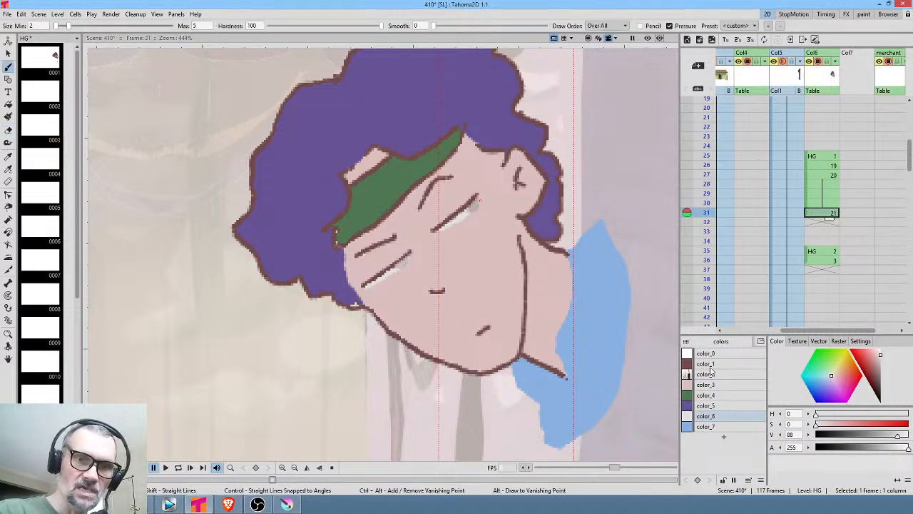
Erase the area beneath both eye lines on frame 31 and draw the pupils at the lines' lower ends in brown color_1
click(708, 364)
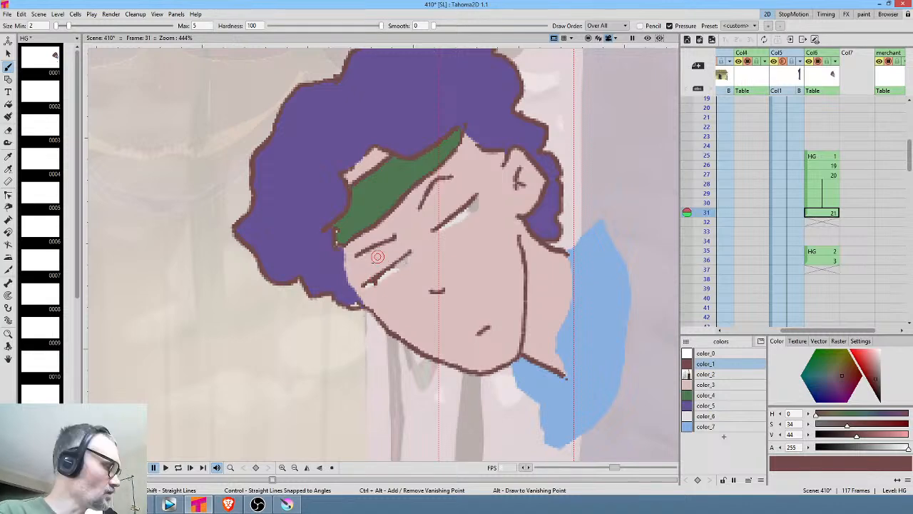
scroll(373, 289, up, 5)
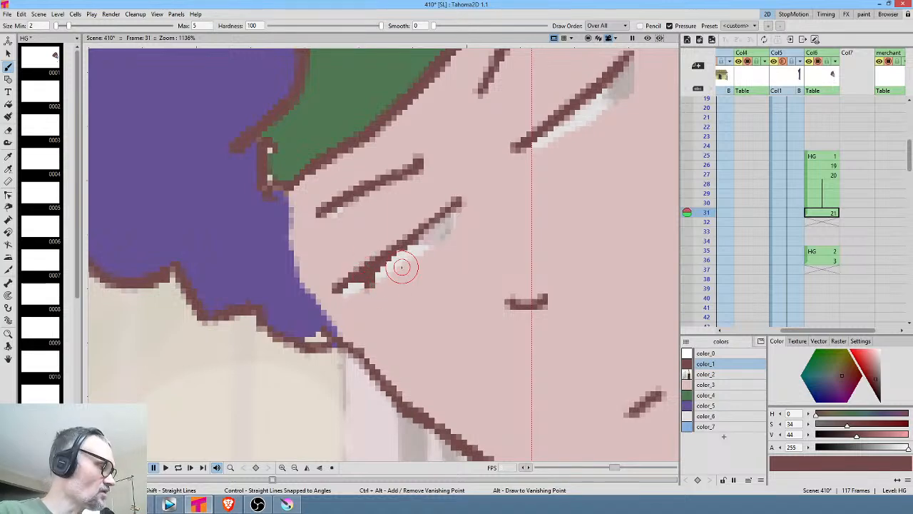
key(a)
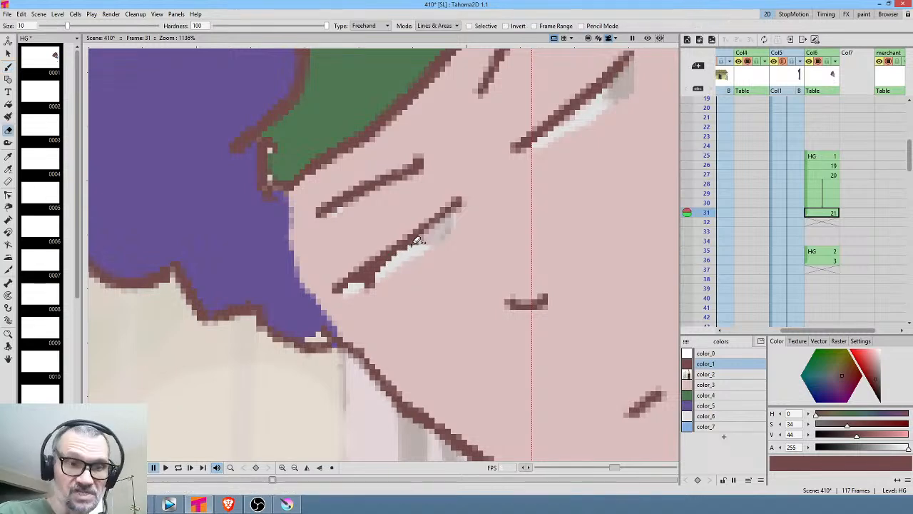
mouse_move(404, 249)
mouse_down()
mouse_move(350, 281)
mouse_move(364, 296)
mouse_move(464, 222)
mouse_up()
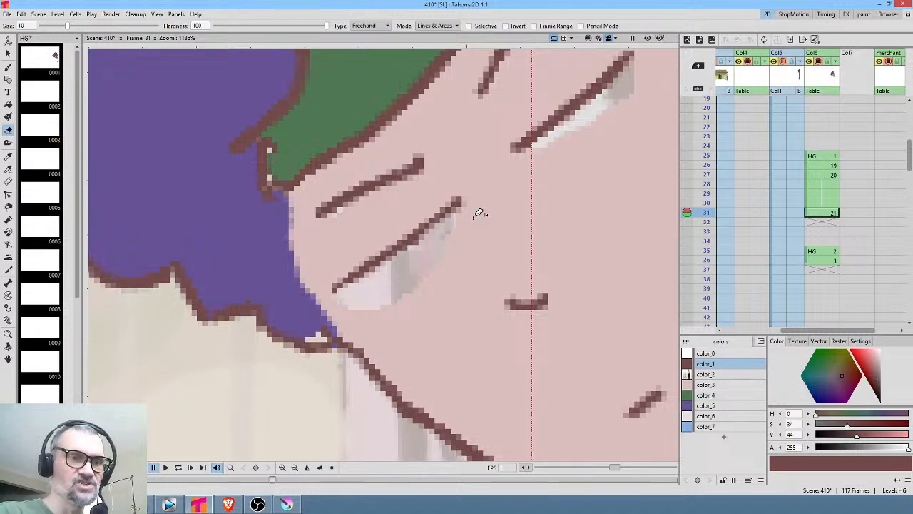
mouse_move(615, 86)
mouse_down()
mouse_move(532, 143)
mouse_move(562, 154)
mouse_move(635, 93)
mouse_up()
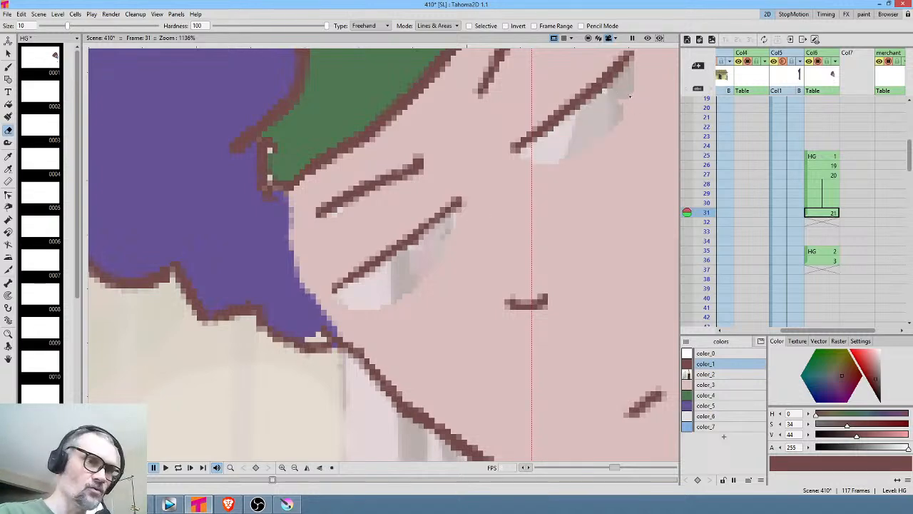
key(b)
drag(351, 291, 367, 280)
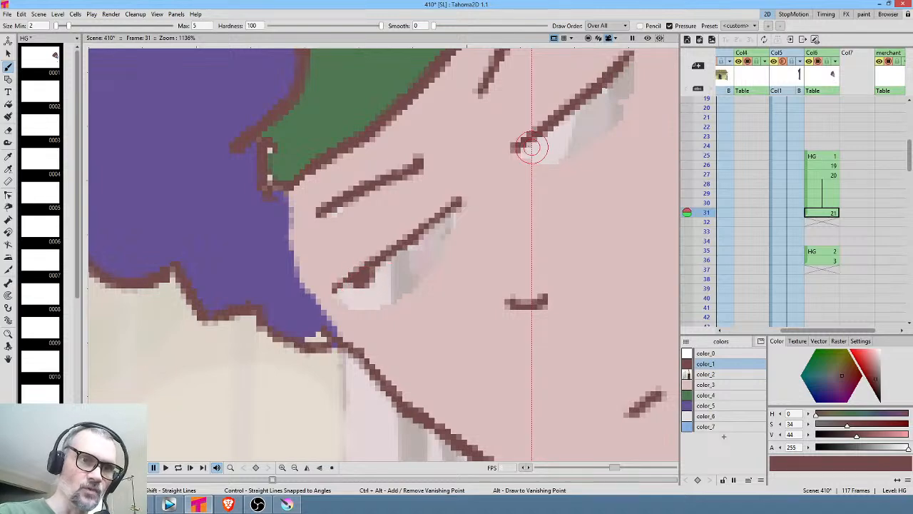
drag(540, 147, 548, 131)
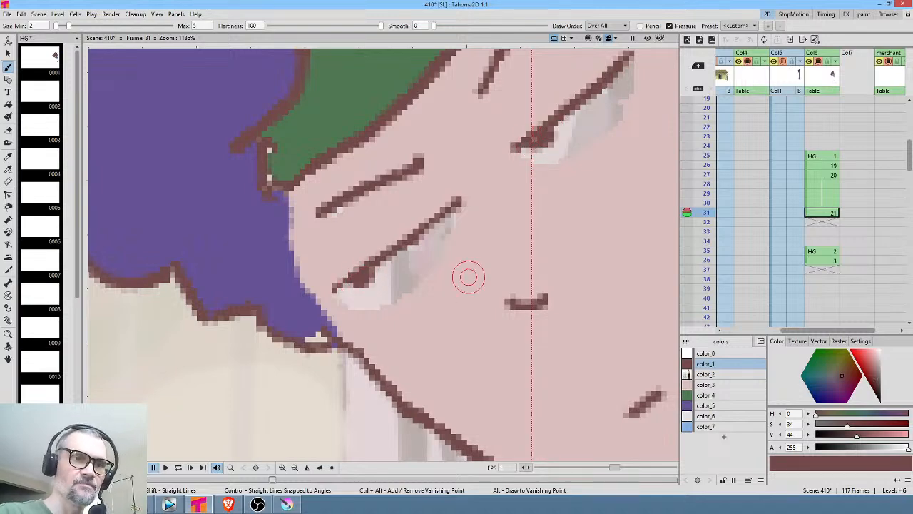
Paint the erased skin beneath both eyes with light pink color_3, leaving narrow slits along the eye lines
click(717, 386)
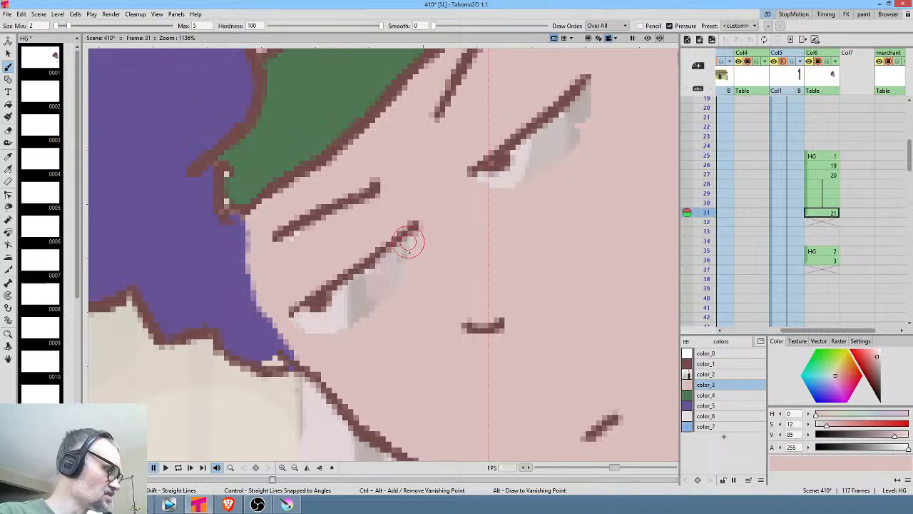
key(f)
mouse_move(303, 326)
mouse_down()
mouse_move(351, 316)
mouse_move(430, 256)
mouse_up()
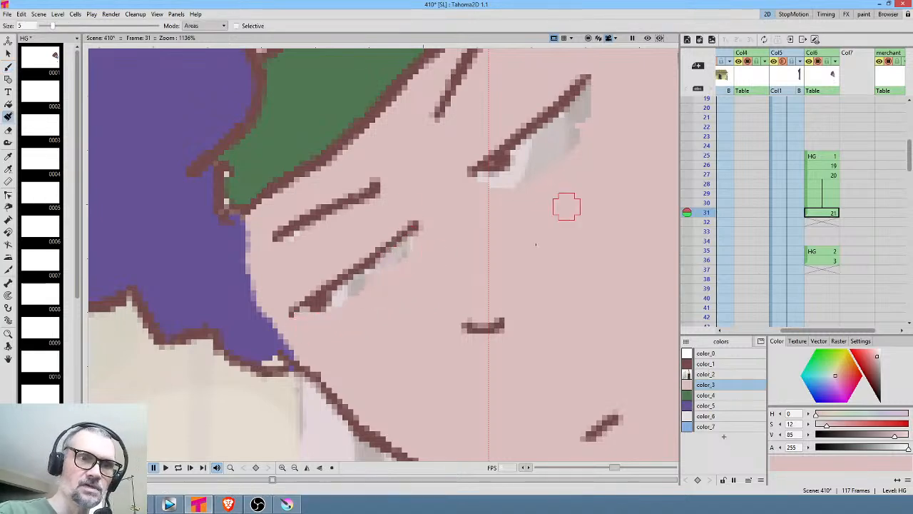
drag(564, 206, 485, 295)
mouse_move(416, 270)
mouse_down()
mouse_move(471, 239)
mouse_move(530, 184)
mouse_up()
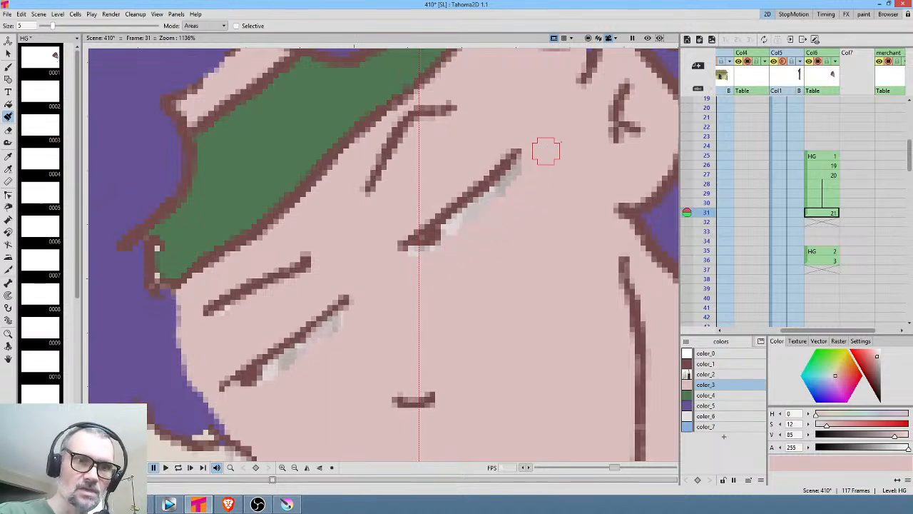
Try to fill an eye slit with off-white color_6, undo the fill, and save the scene
click(716, 417)
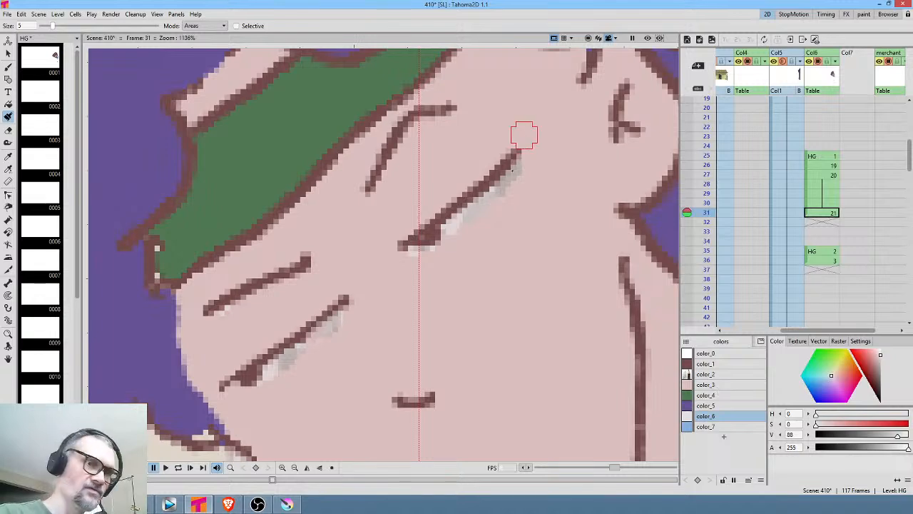
key(f)
click(499, 188)
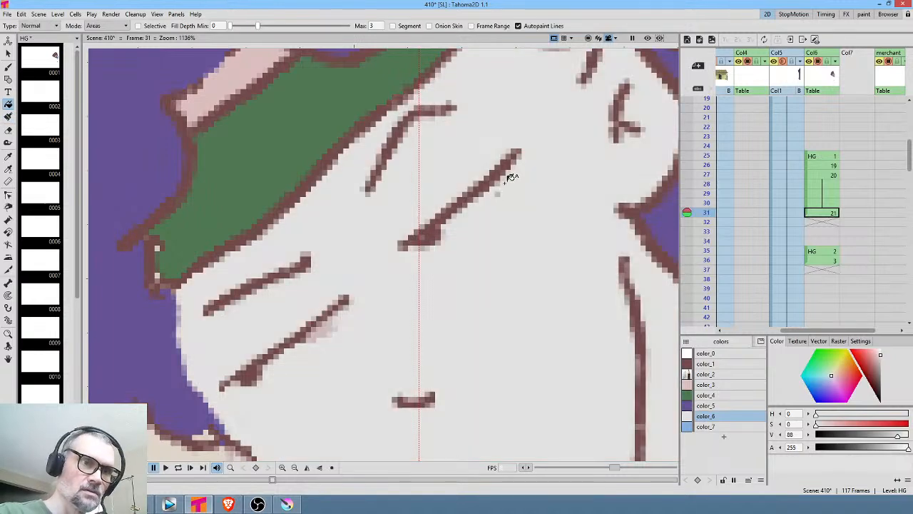
key(ctrl+z)
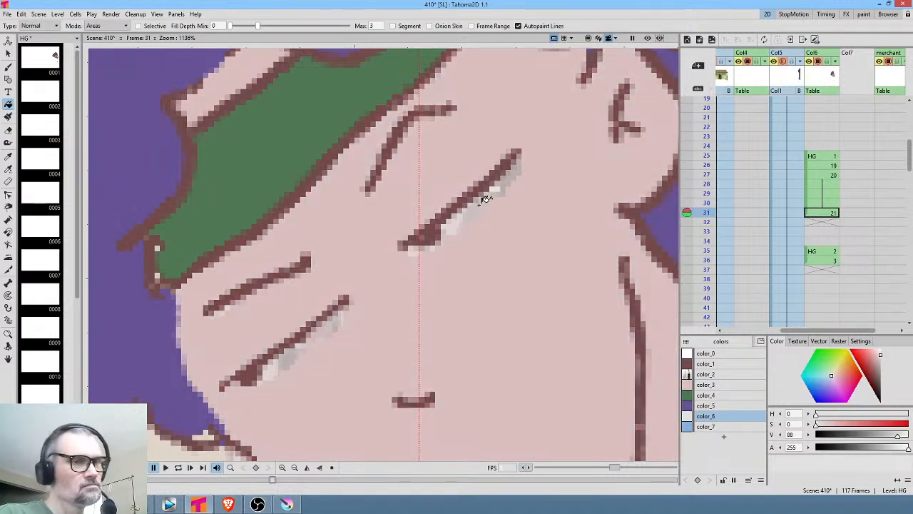
key(ctrl+s)
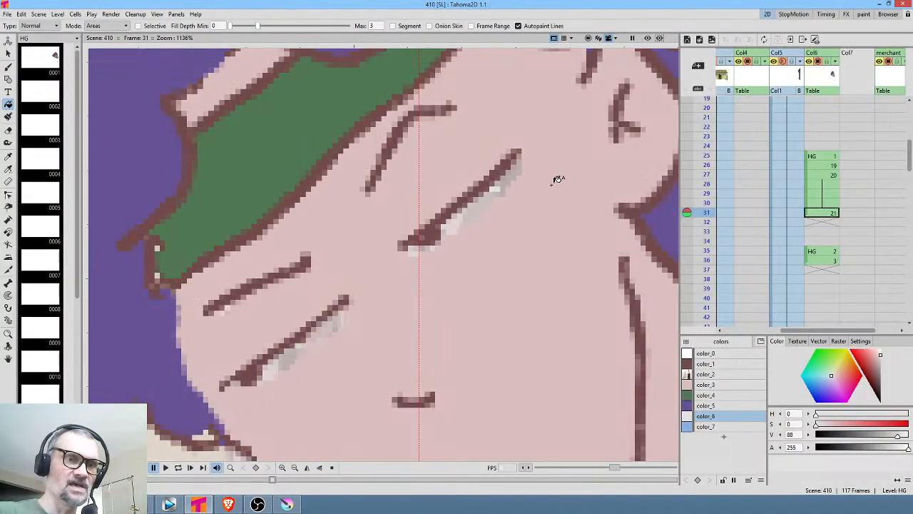
Brush the whites of both narrowed eyes on frame 31 with off-white color_6, around the pupils and along the eye lines
key(b)
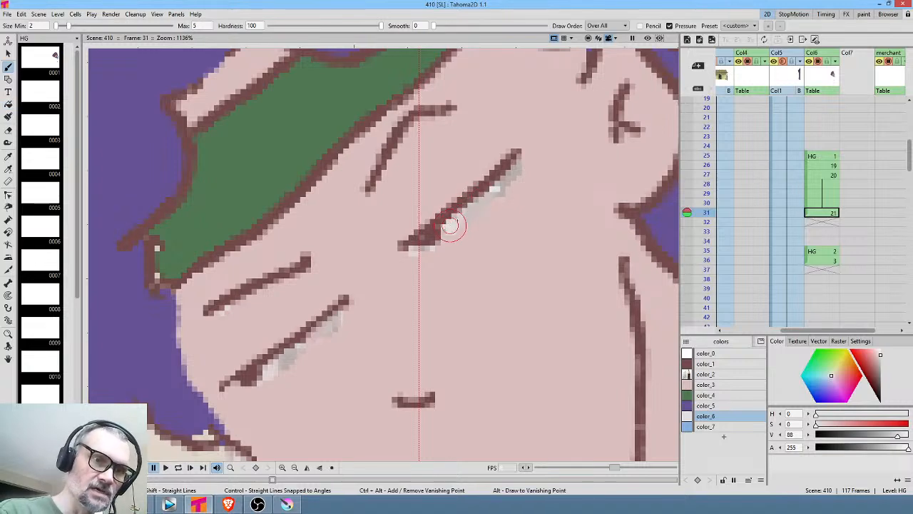
mouse_move(482, 202)
mouse_down()
mouse_move(520, 160)
mouse_move(499, 193)
mouse_move(423, 246)
mouse_up()
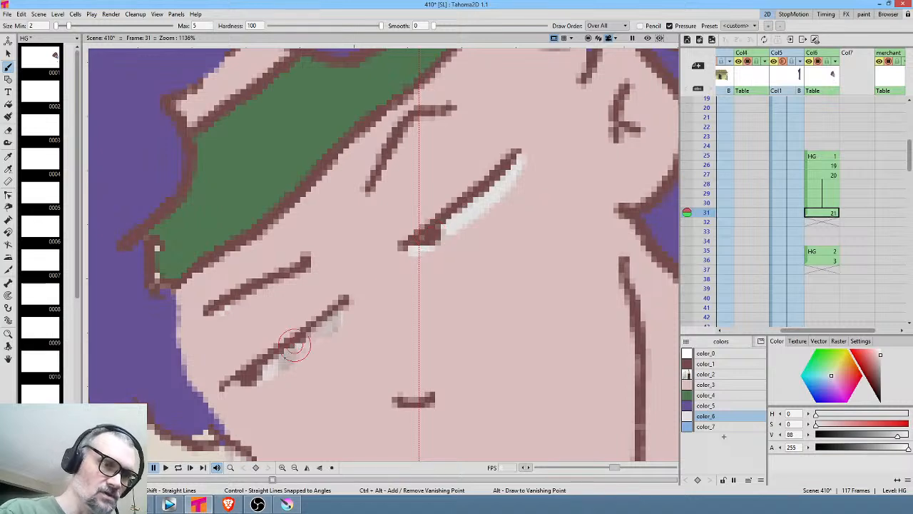
mouse_move(266, 374)
mouse_down()
mouse_move(345, 304)
mouse_move(277, 371)
mouse_up()
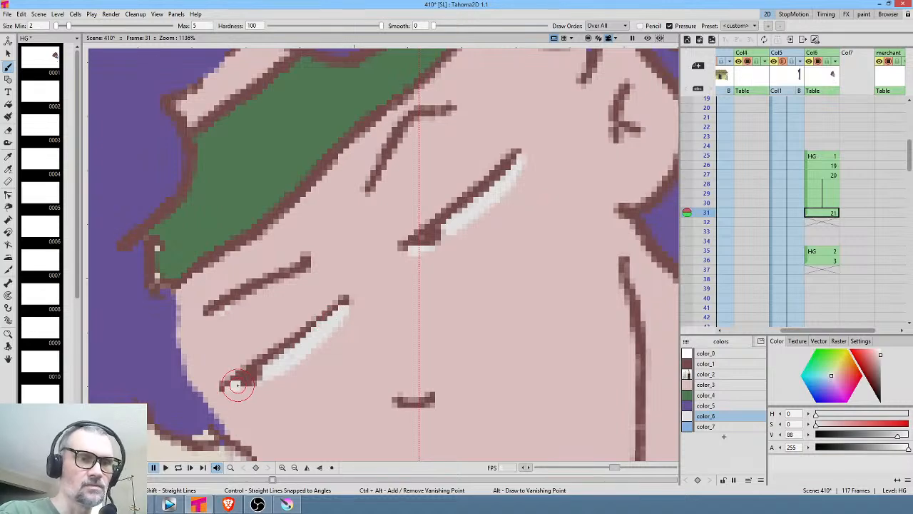
scroll(419, 251, down, 3)
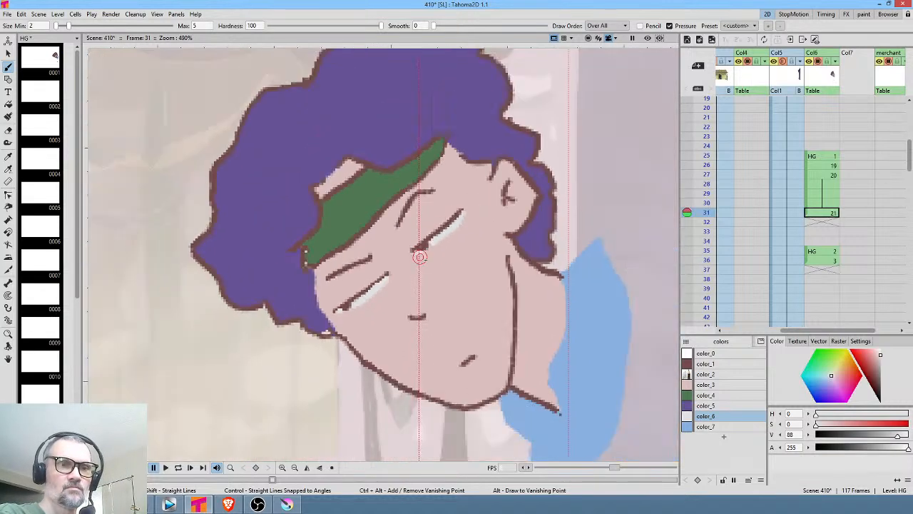
scroll(420, 257, down, 5)
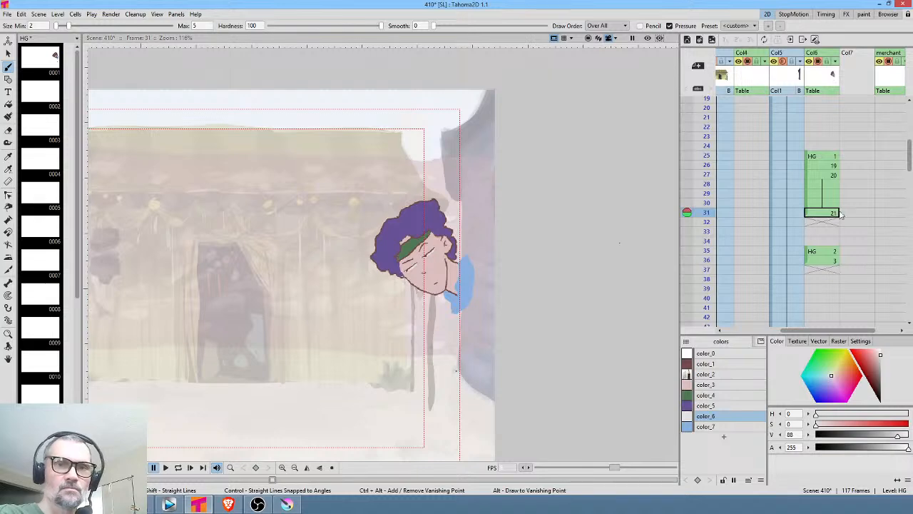
Hold drawing 21 through frame 34 and go to the drawing on frame 35
click(836, 214)
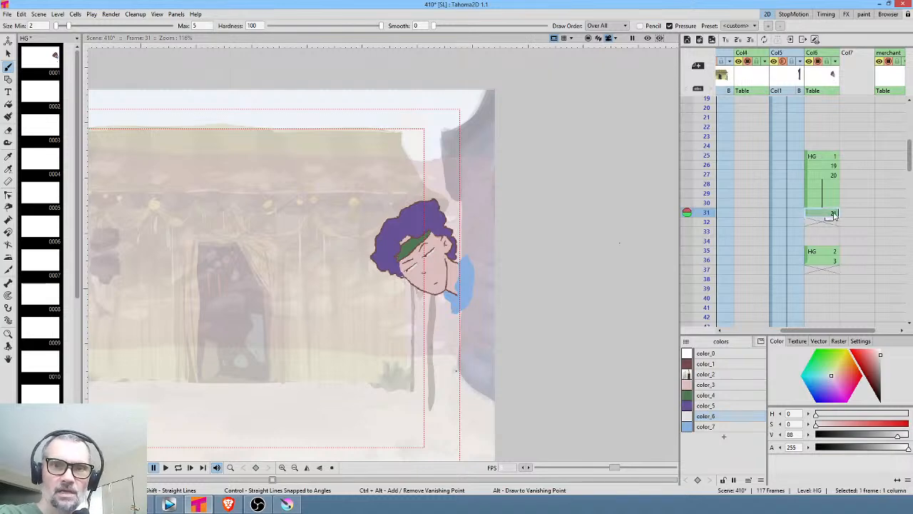
drag(831, 217, 826, 237)
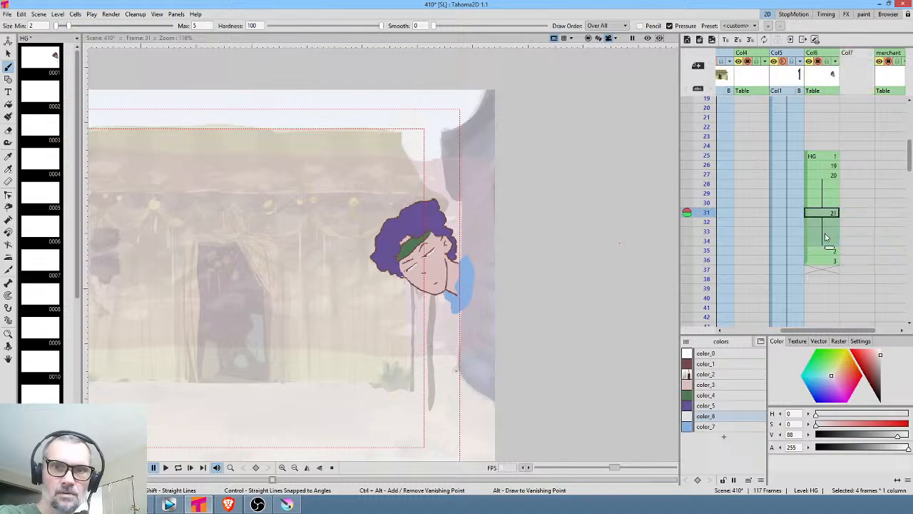
click(821, 253)
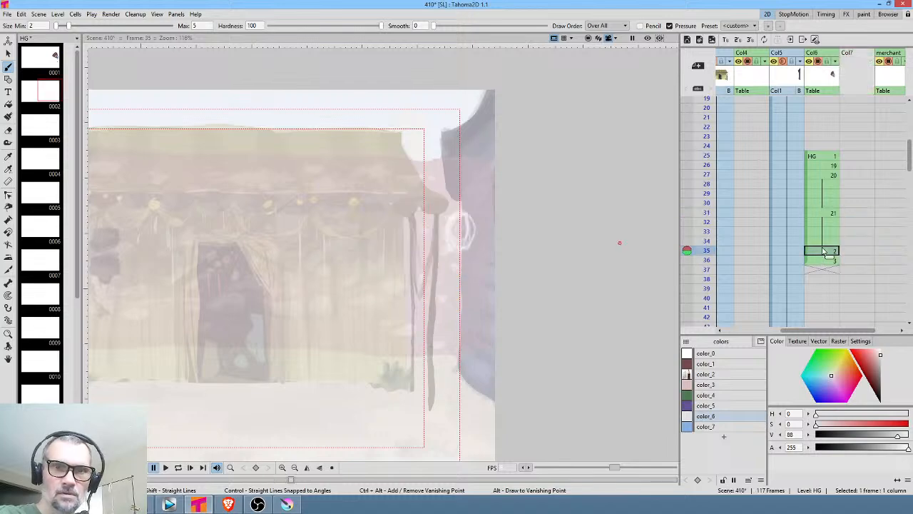
Scrub the frames leading up to frame 35 to review the head's timing within the whole market scene
click(822, 243)
drag(703, 139, 702, 233)
click(821, 251)
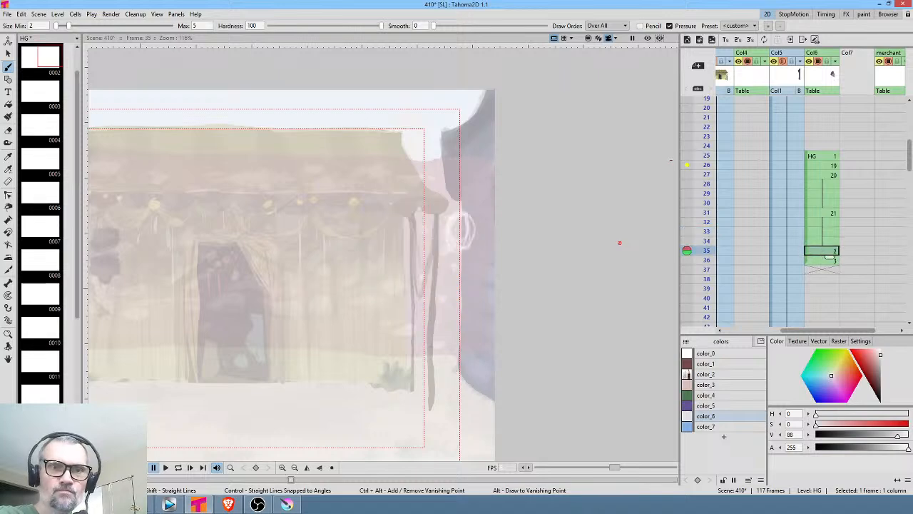
scroll(373, 212, down, 4)
drag(401, 244, 536, 233)
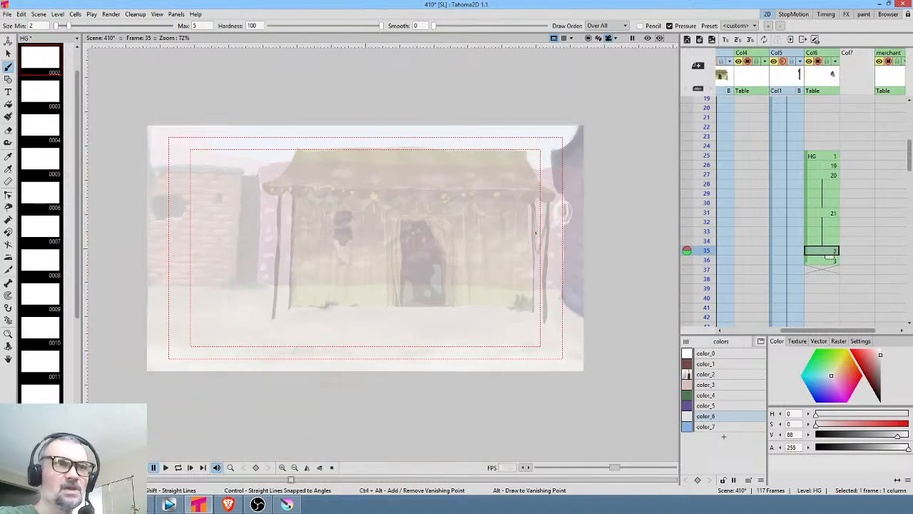
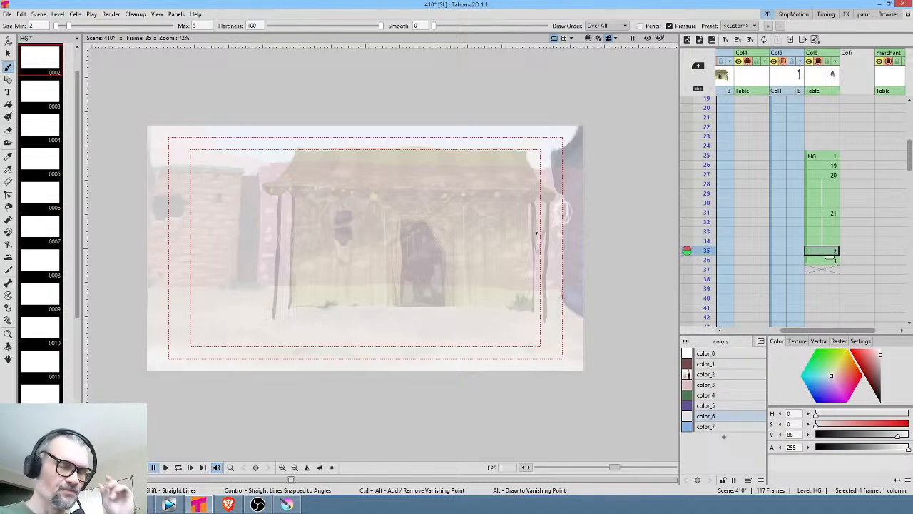
mouse_move(702, 133)
mouse_down()
mouse_move(697, 199)
mouse_move(700, 248)
mouse_move(701, 143)
mouse_move(707, 266)
mouse_move(705, 162)
mouse_move(705, 250)
mouse_up()
click(707, 155)
On frame 35, draw the character's curly hair outline, shoulders, arms, waist, tunic side and front foot with dark red color_1
scroll(603, 244, up, 2)
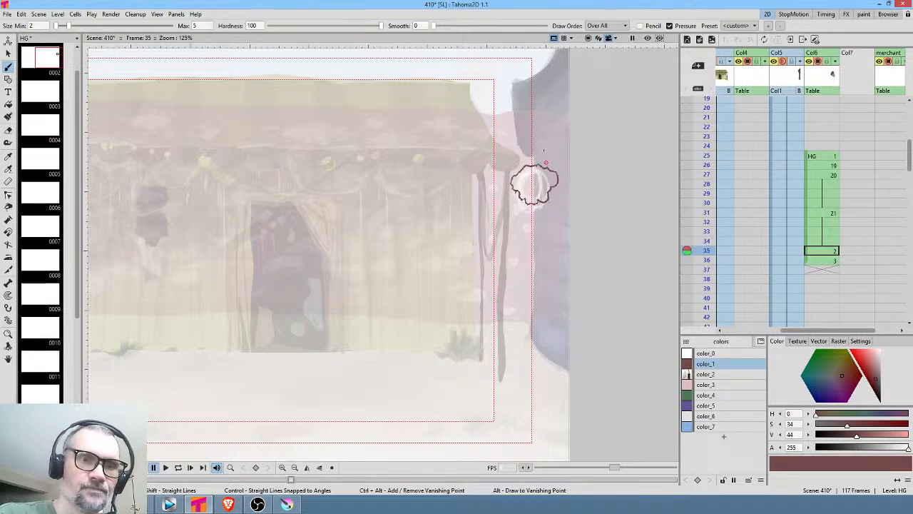
mouse_move(551, 264)
mouse_down()
mouse_move(526, 268)
mouse_move(559, 261)
mouse_up()
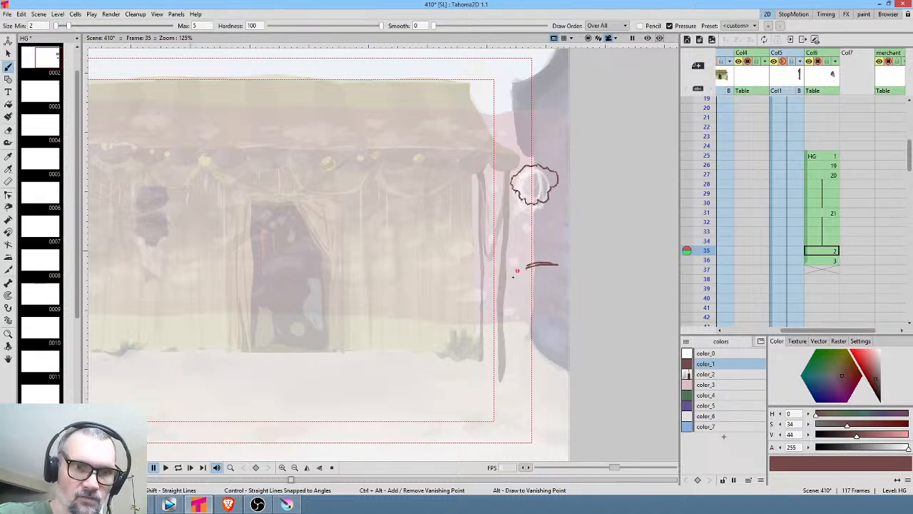
drag(517, 270, 506, 301)
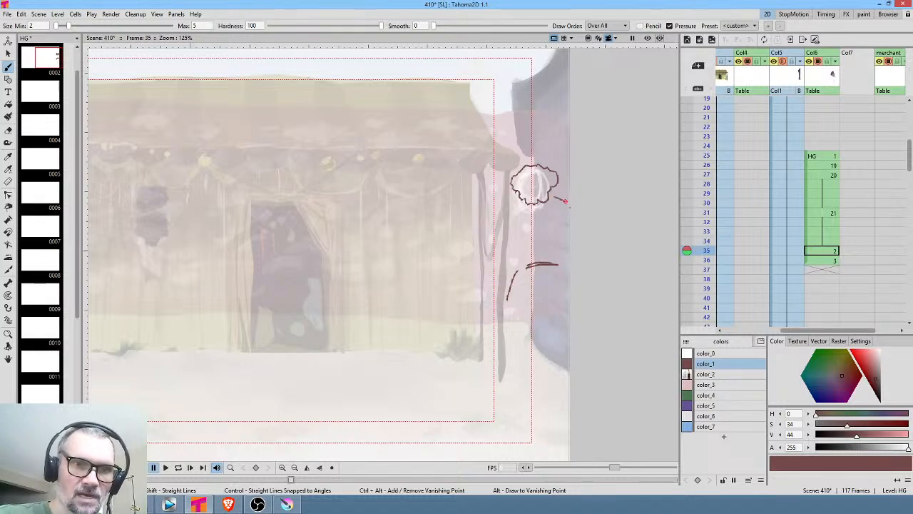
drag(519, 206, 510, 217)
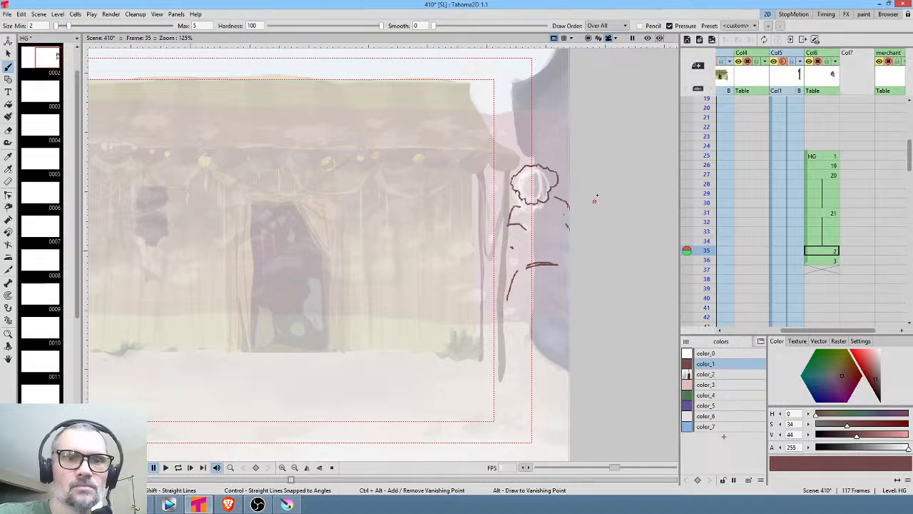
drag(564, 260, 571, 236)
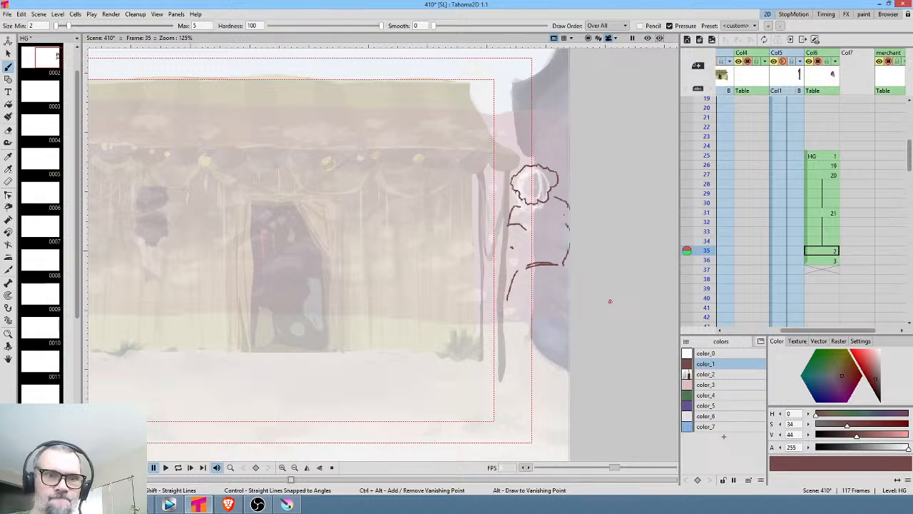
mouse_move(495, 324)
mouse_down()
mouse_move(504, 346)
mouse_move(505, 325)
mouse_up()
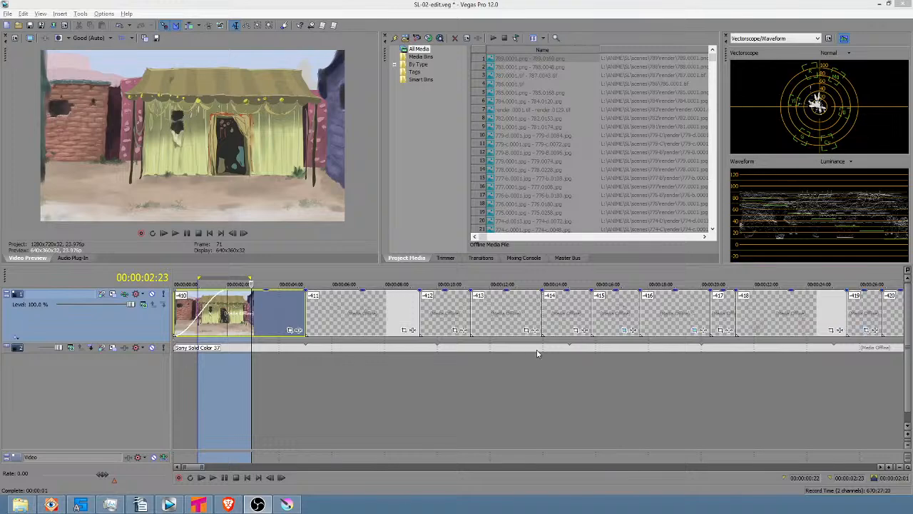
Switch to Vegas Pro and examine the finished scenes between about 16 and 21 minutes on the full edit timeline
click(383, 382)
scroll(474, 392, down, 10)
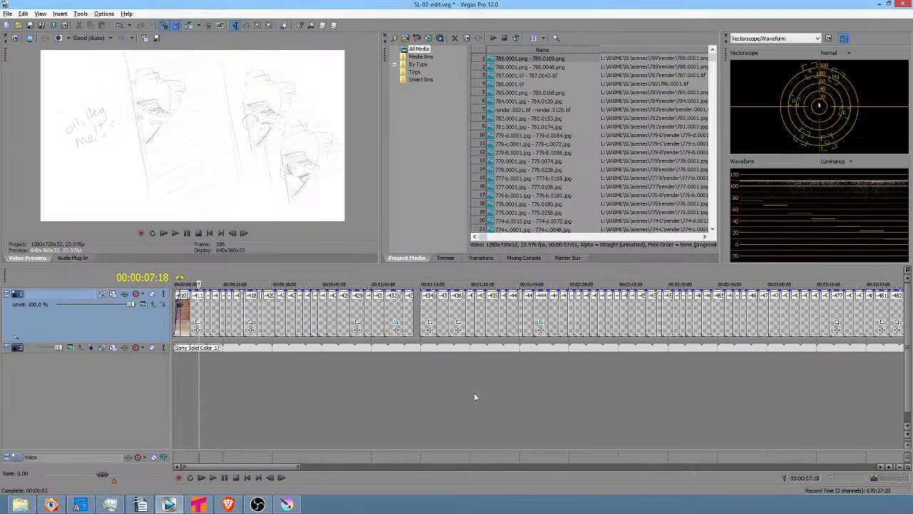
scroll(488, 391, down, 3)
click(693, 379)
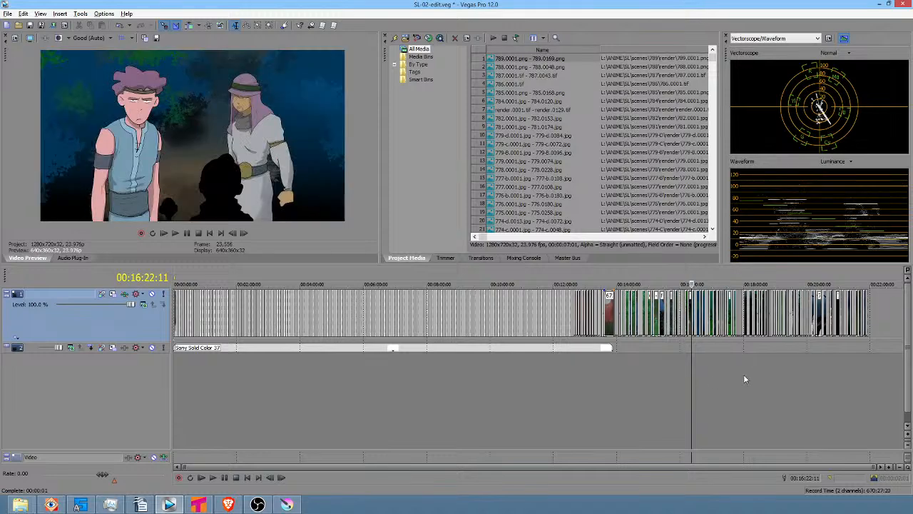
scroll(755, 374, up, 3)
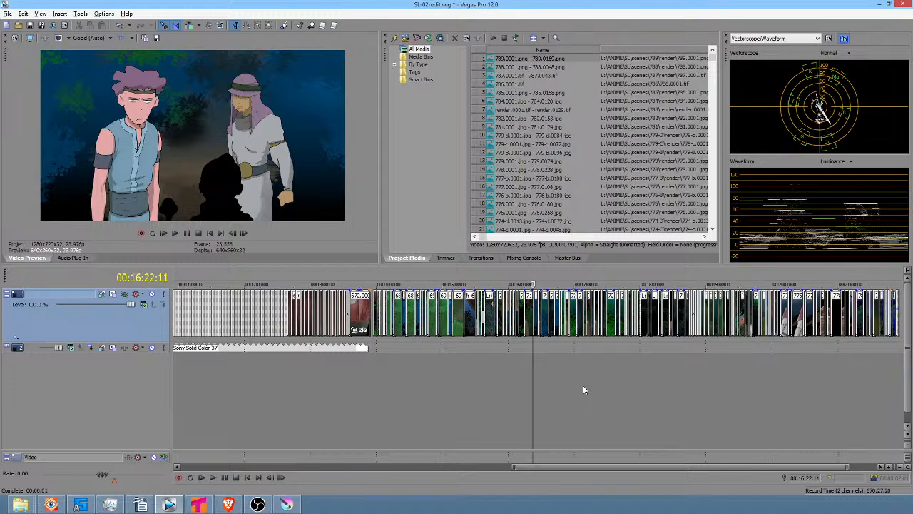
drag(528, 362, 672, 370)
scroll(672, 365, up, 5)
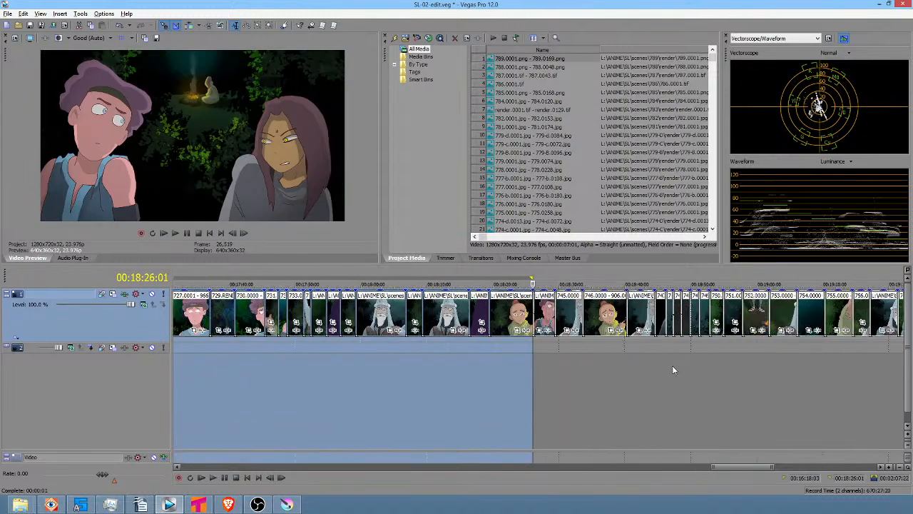
drag(510, 353, 660, 352)
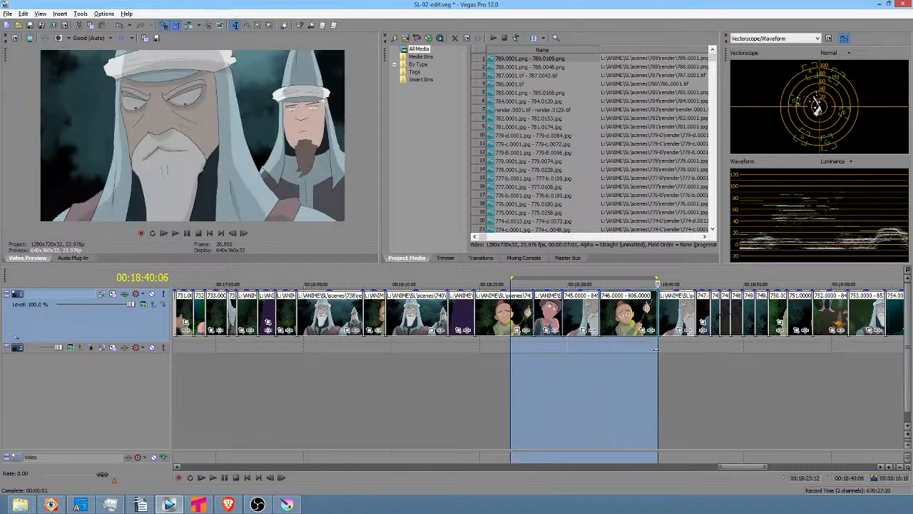
scroll(650, 353, down, 4)
drag(733, 345, 819, 340)
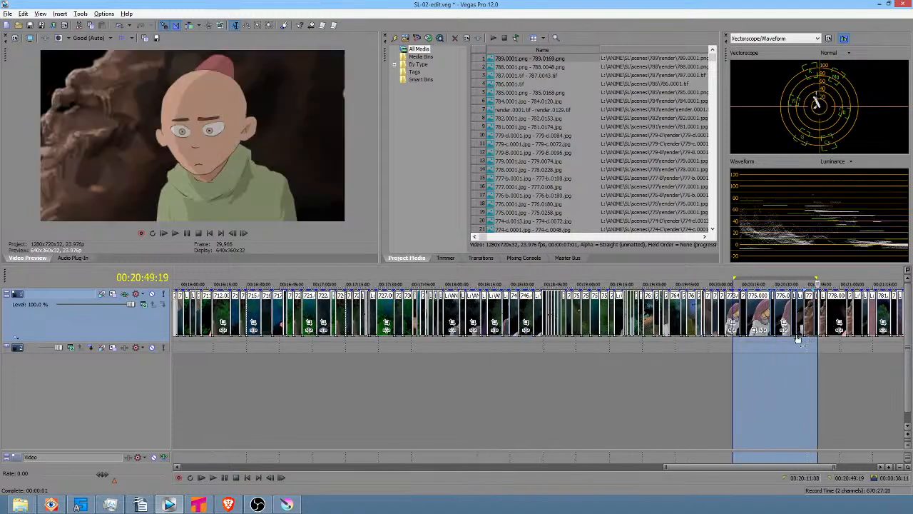
click(207, 360)
mouse_move(212, 362)
mouse_down()
mouse_move(242, 362)
mouse_move(230, 363)
mouse_up()
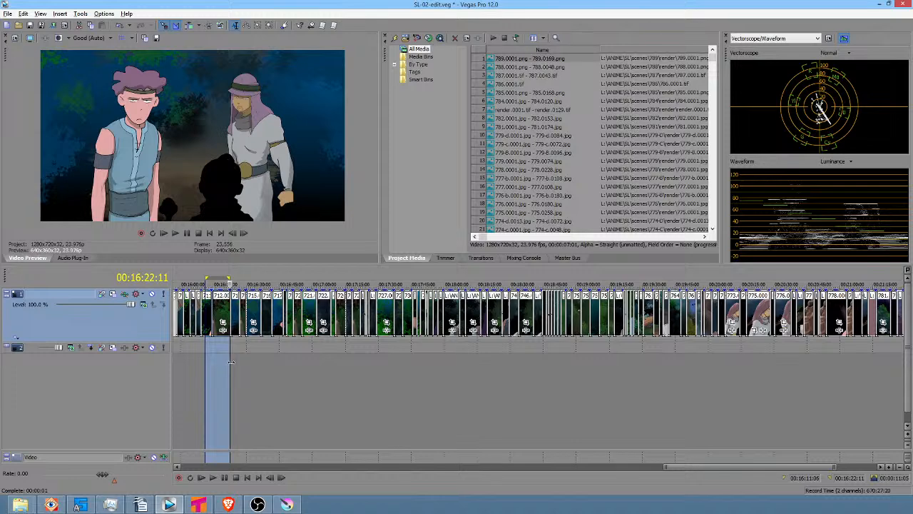
Examine the clips around the 14-minute mark of the edit, including scenes 678 and 680
scroll(307, 374, down, 10)
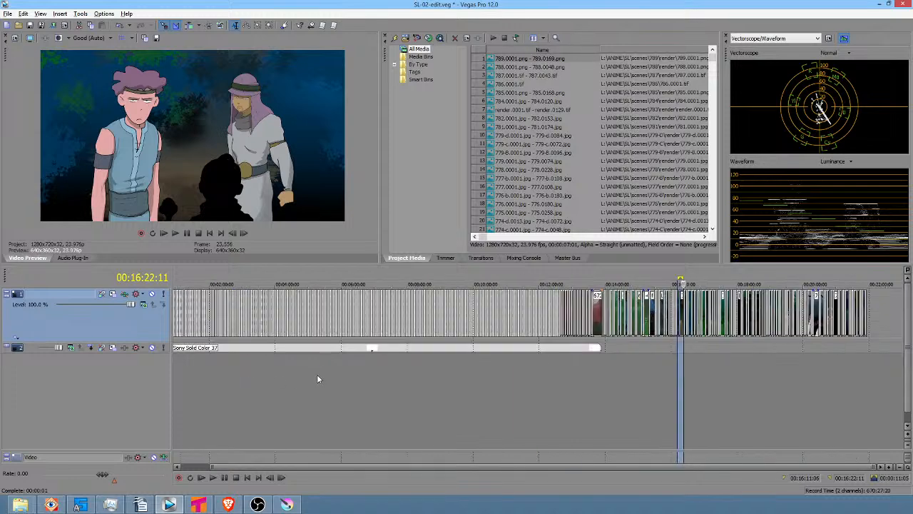
click(600, 378)
scroll(600, 378, up, 5)
drag(573, 394, 439, 384)
drag(378, 383, 569, 378)
scroll(584, 380, up, 1)
scroll(584, 376, up, 3)
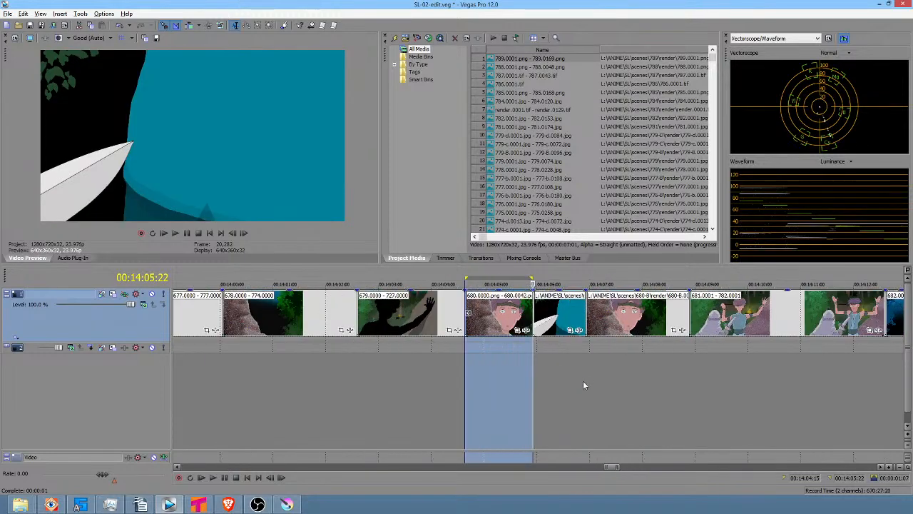
drag(240, 369, 292, 369)
scroll(338, 373, down, 3)
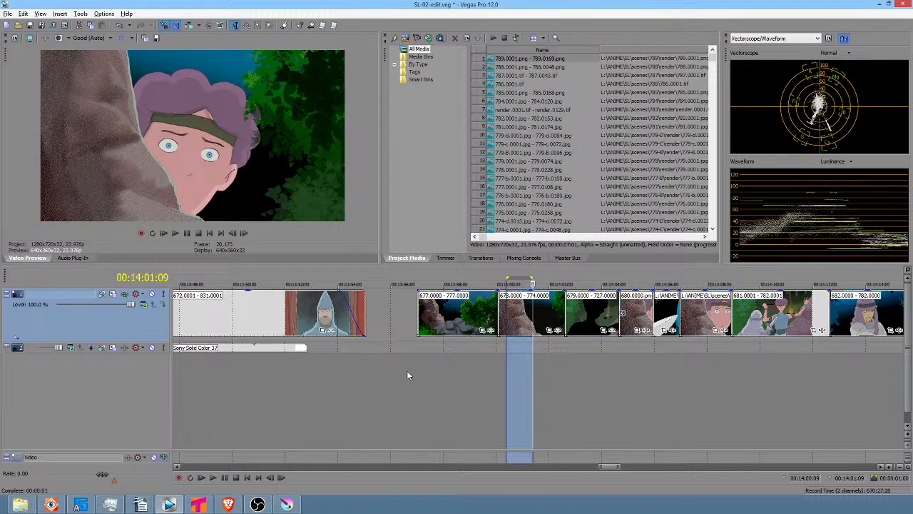
drag(410, 371, 489, 372)
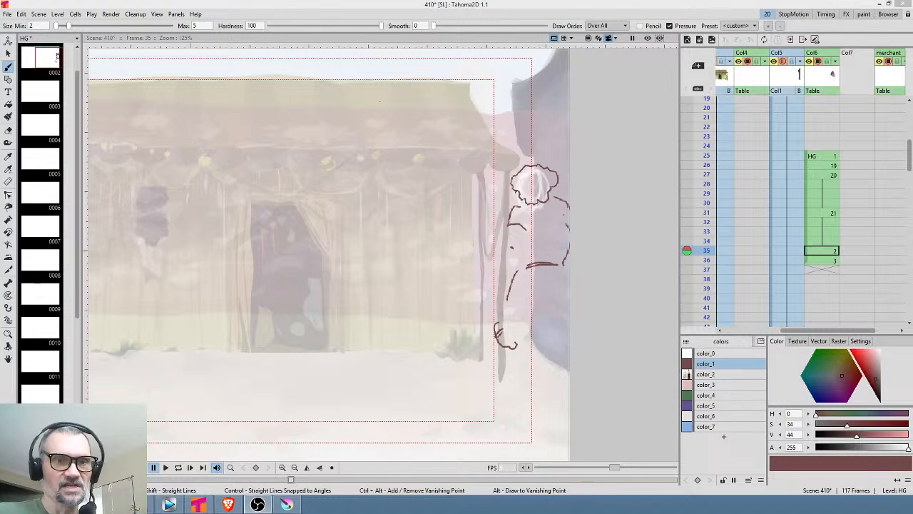
Switch back to Tahoma2D and draw the tunic's hem, curved waistband and front leg on frame 35, undoing the last leg stroke
mouse_move(589, 279)
mouse_down()
mouse_move(533, 252)
mouse_move(498, 254)
mouse_move(480, 286)
mouse_move(469, 283)
mouse_move(519, 284)
mouse_up()
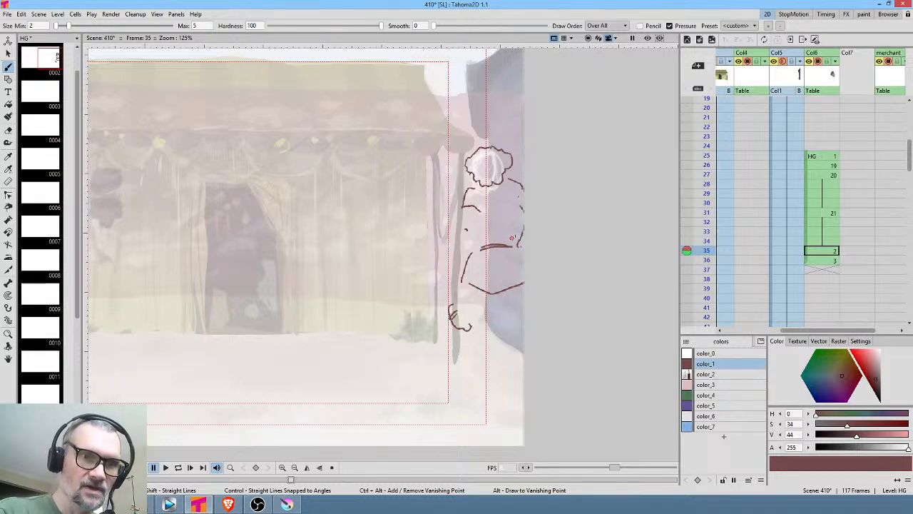
drag(516, 236, 484, 233)
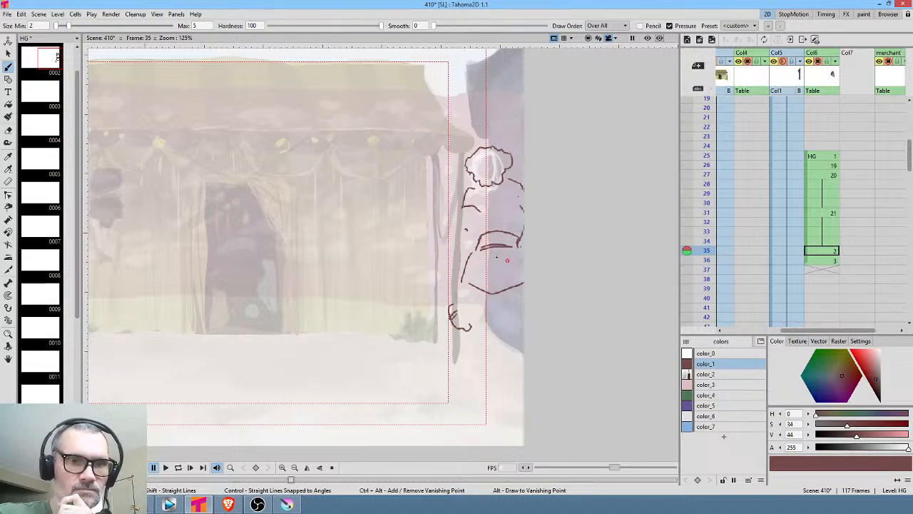
mouse_move(461, 288)
mouse_down()
mouse_move(463, 305)
mouse_move(483, 307)
mouse_up()
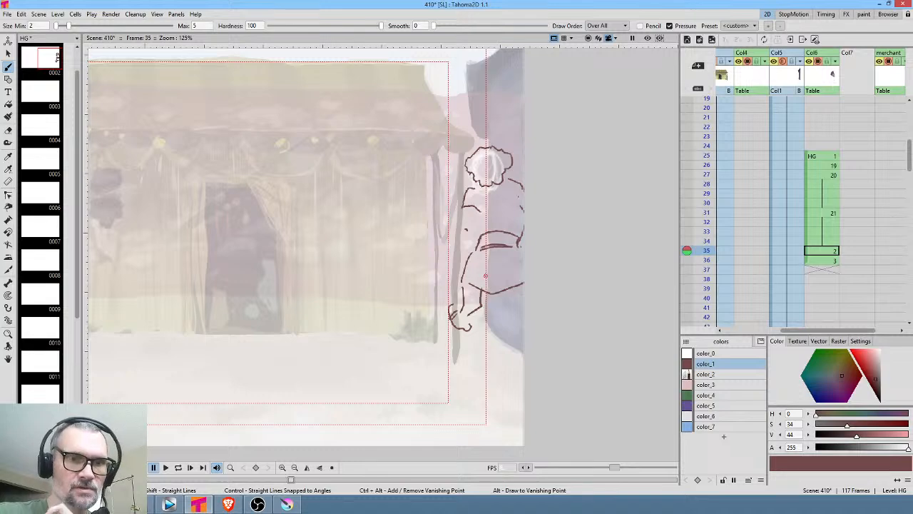
key(ctrl+z)
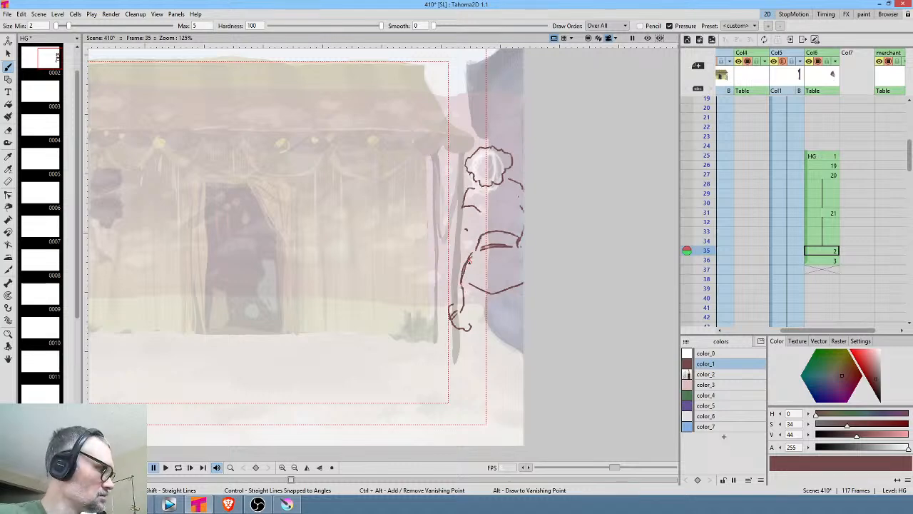
Try roughing out the bent front leg's thigh, knee and shin and the rear leg over the tunic
key(e)
mouse_move(472, 257)
mouse_down()
mouse_move(464, 281)
mouse_move(495, 241)
mouse_move(480, 213)
mouse_move(478, 281)
mouse_up()
key(b)
mouse_move(495, 244)
mouse_down()
mouse_move(494, 265)
mouse_move(509, 254)
mouse_move(518, 218)
mouse_move(481, 255)
mouse_move(461, 307)
mouse_move(464, 278)
mouse_move(468, 324)
mouse_up()
mouse_move(465, 281)
mouse_down()
mouse_move(481, 299)
mouse_move(464, 288)
mouse_move(481, 298)
mouse_move(464, 318)
mouse_move(490, 259)
mouse_move(514, 279)
mouse_move(513, 271)
mouse_move(523, 308)
mouse_up()
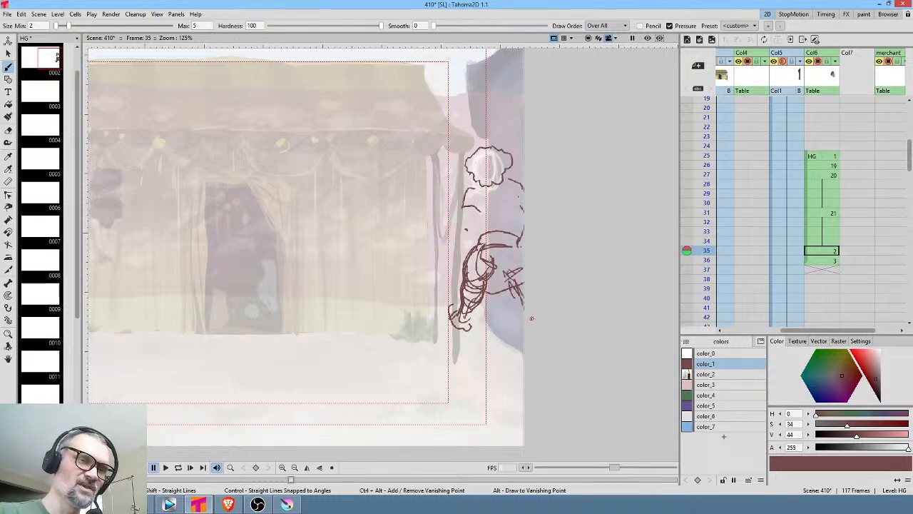
Erase the rough leg construction and redraw the tunic's front edge and the striding front leg down to the foot
key(a)
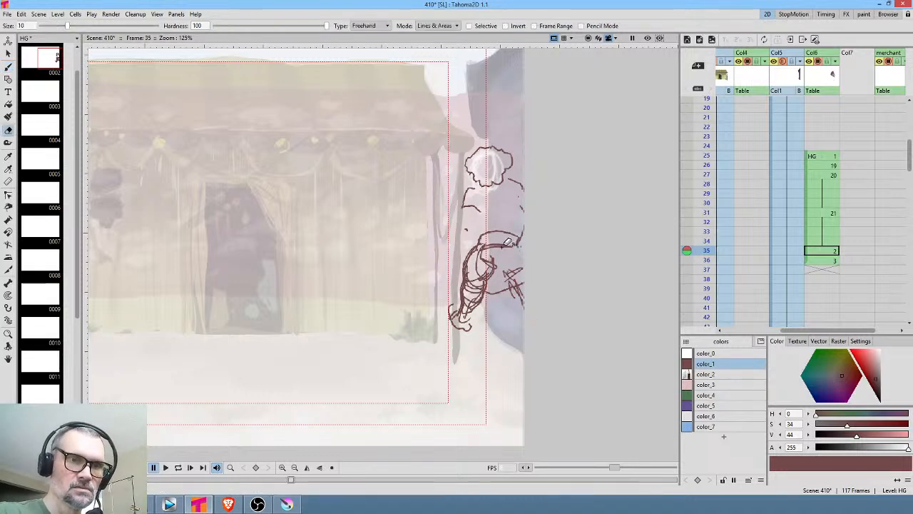
mouse_move(474, 261)
mouse_down()
mouse_move(488, 284)
mouse_move(524, 282)
mouse_move(545, 238)
mouse_up()
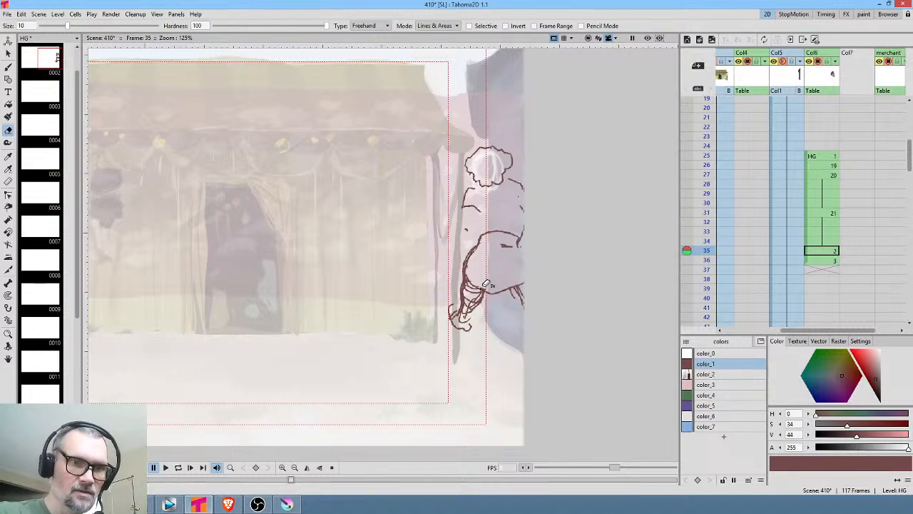
mouse_move(471, 286)
mouse_down()
mouse_move(465, 300)
mouse_move(480, 305)
mouse_move(491, 283)
mouse_up()
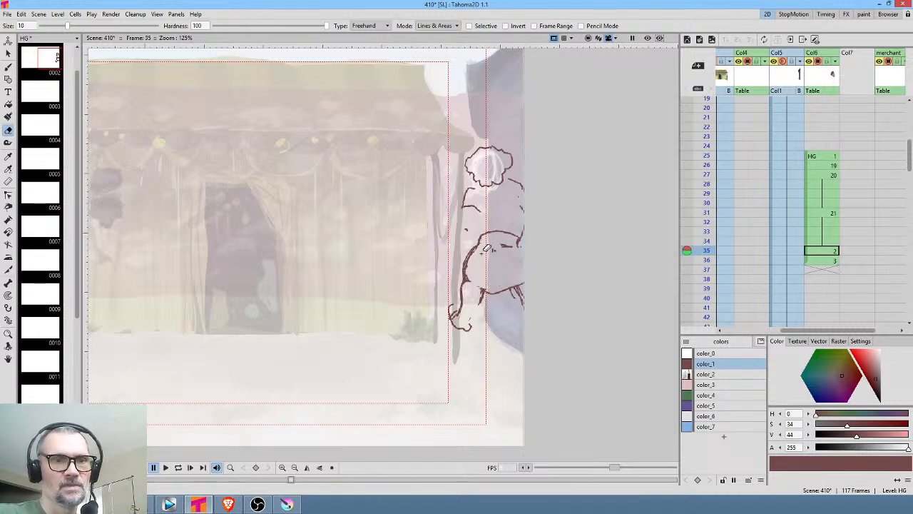
mouse_move(489, 237)
mouse_down()
mouse_move(478, 302)
mouse_move(490, 280)
mouse_up()
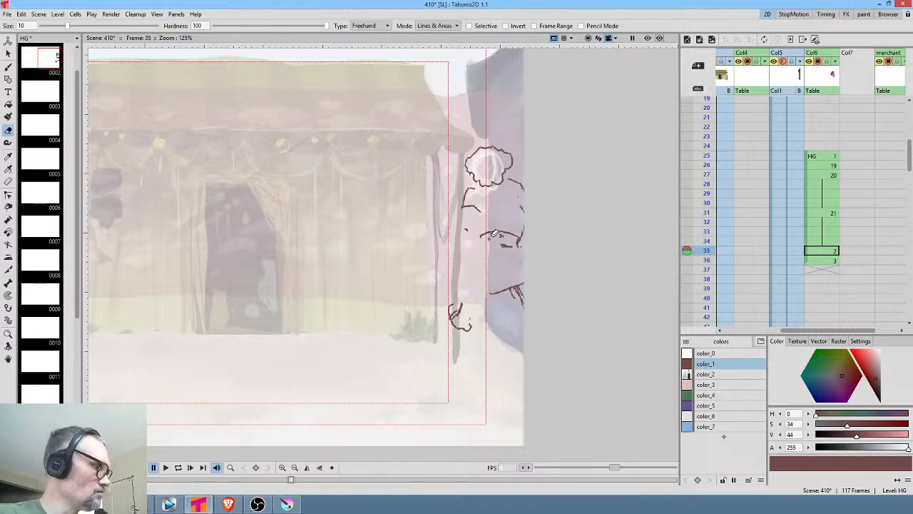
key(b)
mouse_move(474, 243)
mouse_down()
mouse_move(490, 296)
mouse_move(471, 275)
mouse_move(461, 306)
mouse_move(476, 306)
mouse_move(469, 321)
mouse_move(485, 293)
mouse_up()
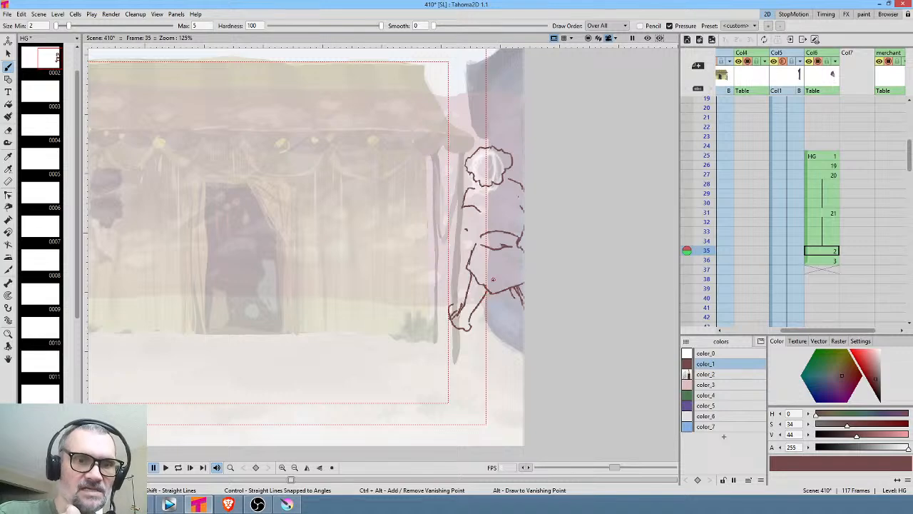
Clean up the rear leg's lines below the hem and add to the front arm's outline
key(e)
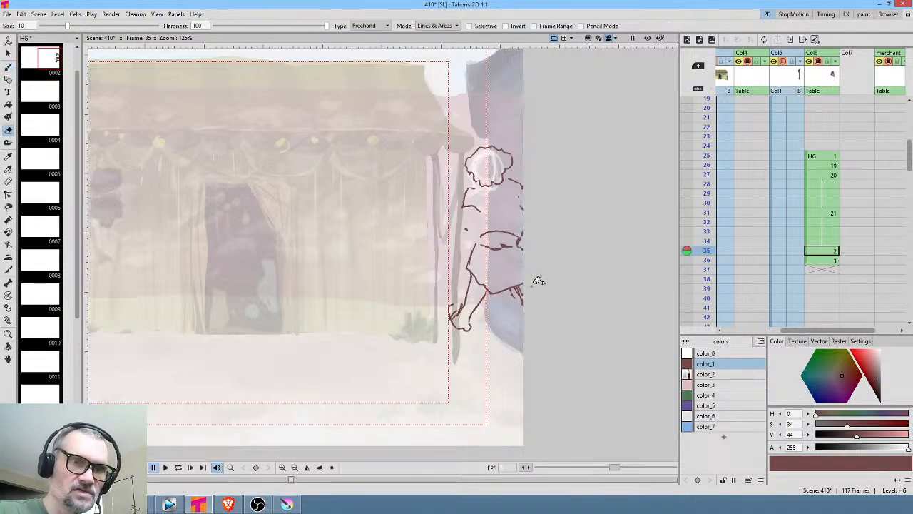
mouse_move(518, 281)
mouse_down()
mouse_move(521, 265)
mouse_move(507, 290)
mouse_move(531, 285)
mouse_move(514, 286)
mouse_move(523, 308)
mouse_up()
key(b)
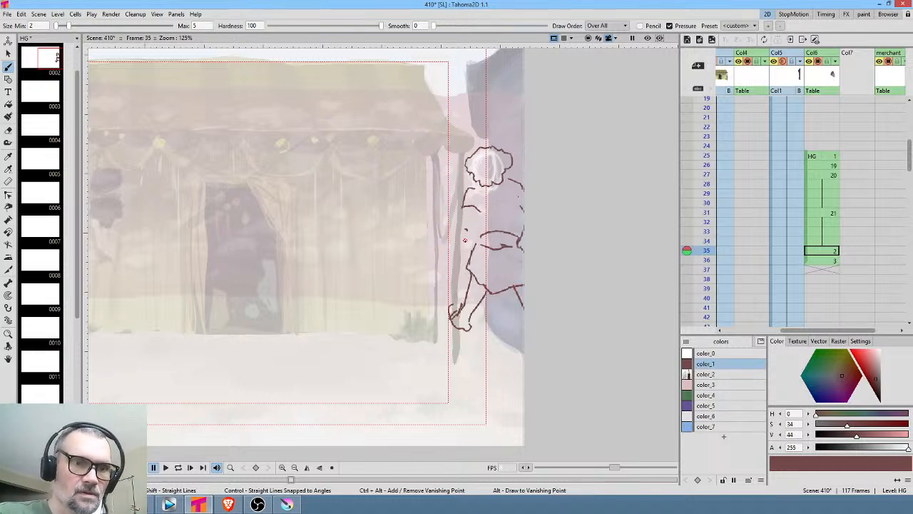
mouse_move(465, 209)
mouse_down()
mouse_move(463, 238)
mouse_move(471, 242)
mouse_move(479, 205)
mouse_up()
Rough in the front-facing character on frame 36: curly hair, chin, neck, shoulders, arm, torso, waistband, tunic hem and a foot
click(827, 260)
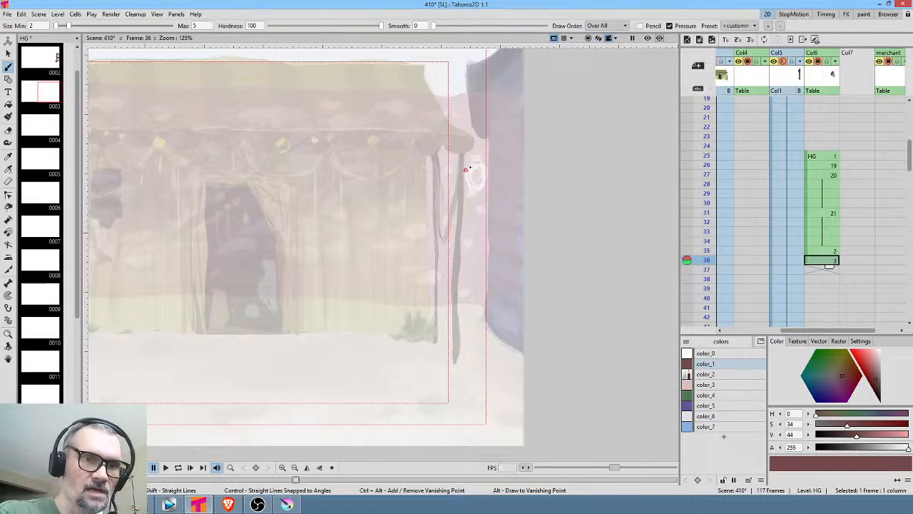
mouse_move(475, 162)
mouse_down()
mouse_move(462, 178)
mouse_move(485, 164)
mouse_move(468, 180)
mouse_move(483, 178)
mouse_move(477, 197)
mouse_move(489, 197)
mouse_move(493, 226)
mouse_up()
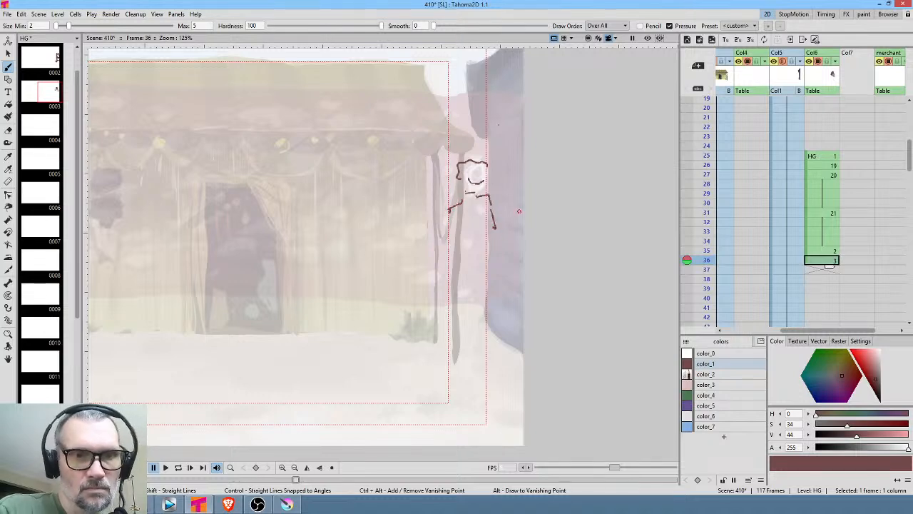
mouse_move(457, 216)
mouse_down()
mouse_move(463, 258)
mouse_move(488, 259)
mouse_up()
drag(468, 246, 491, 239)
drag(458, 277, 481, 287)
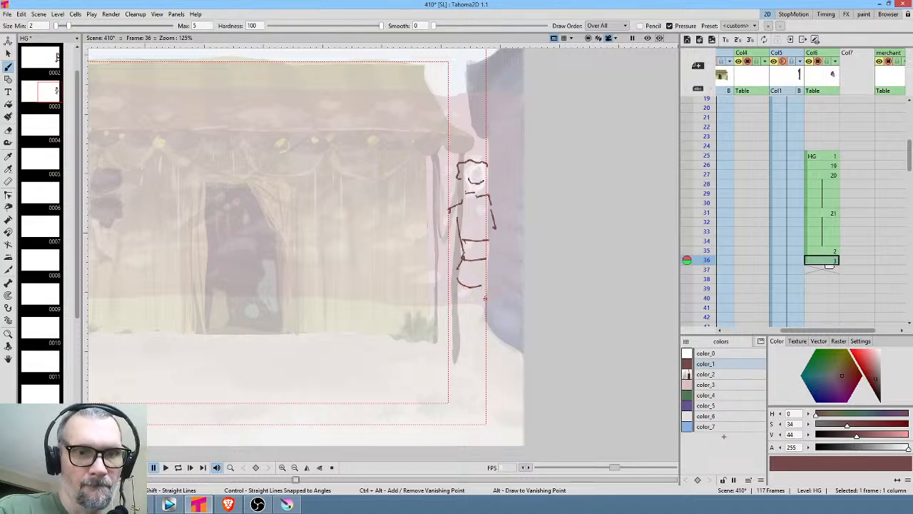
mouse_move(475, 311)
mouse_down()
mouse_move(481, 343)
mouse_move(476, 311)
mouse_up()
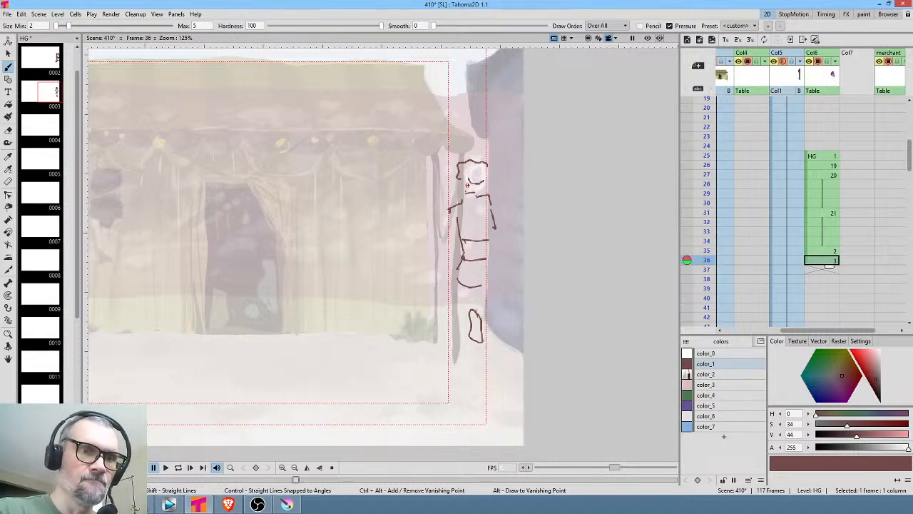
drag(468, 191, 466, 181)
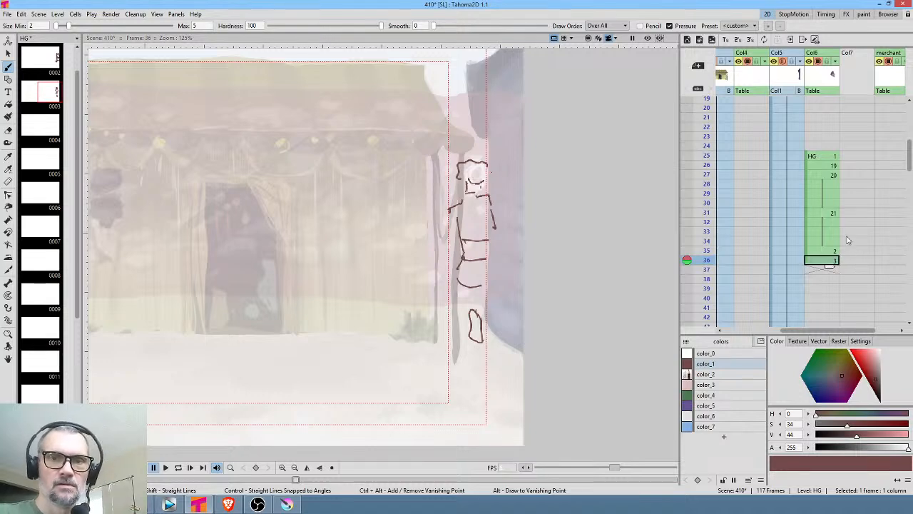
Copy the coloured head from frame 26 to frame 44, scaled to about 43% and placed beside the stall's far-right post
scroll(847, 241, down, 2)
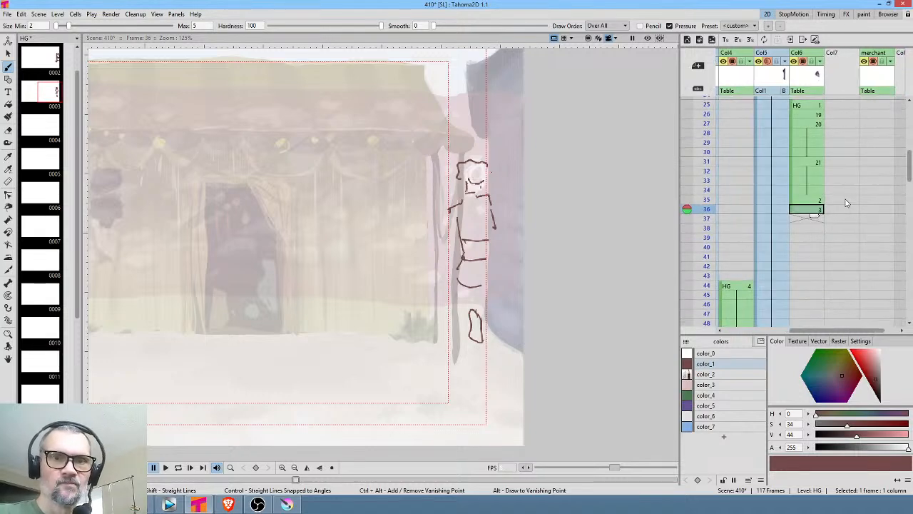
click(707, 114)
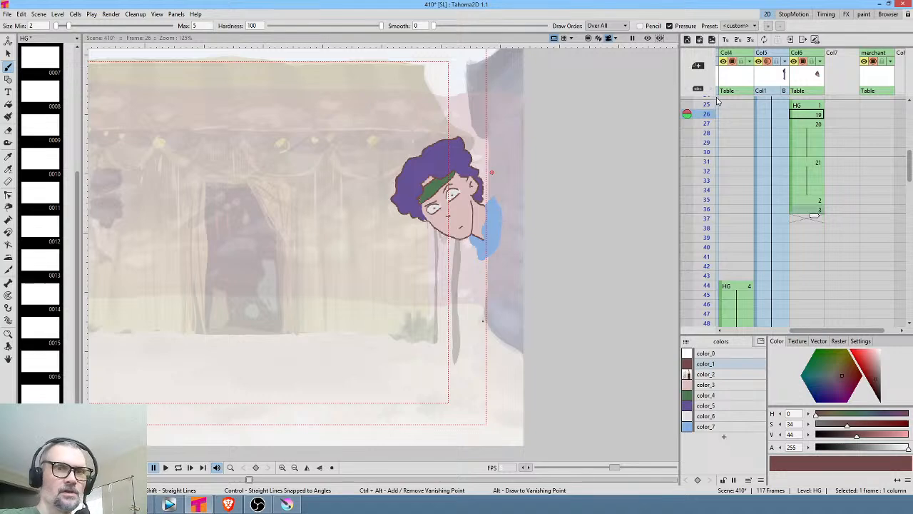
scroll(513, 262, down, 3)
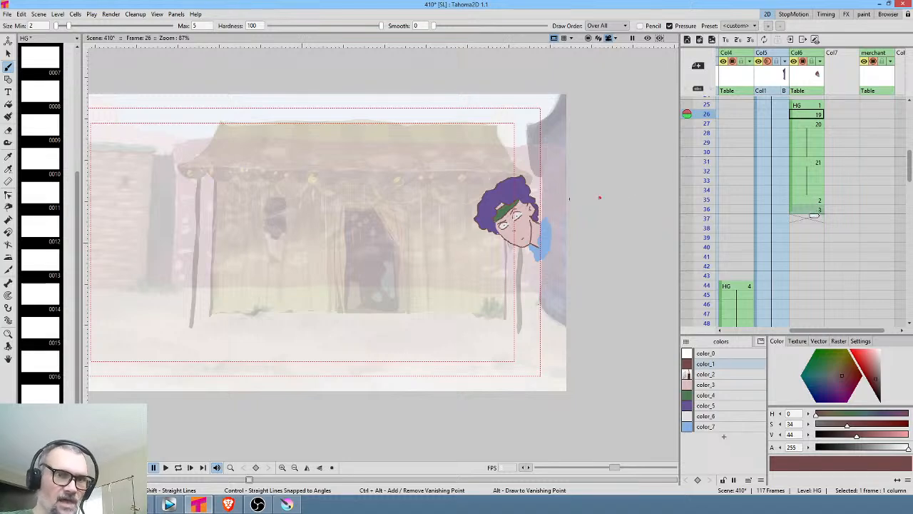
key(s)
mouse_move(561, 181)
mouse_down()
mouse_move(511, 164)
mouse_move(463, 188)
mouse_move(456, 213)
mouse_move(479, 247)
mouse_move(516, 266)
mouse_move(575, 249)
mouse_move(581, 222)
mouse_move(561, 180)
mouse_up()
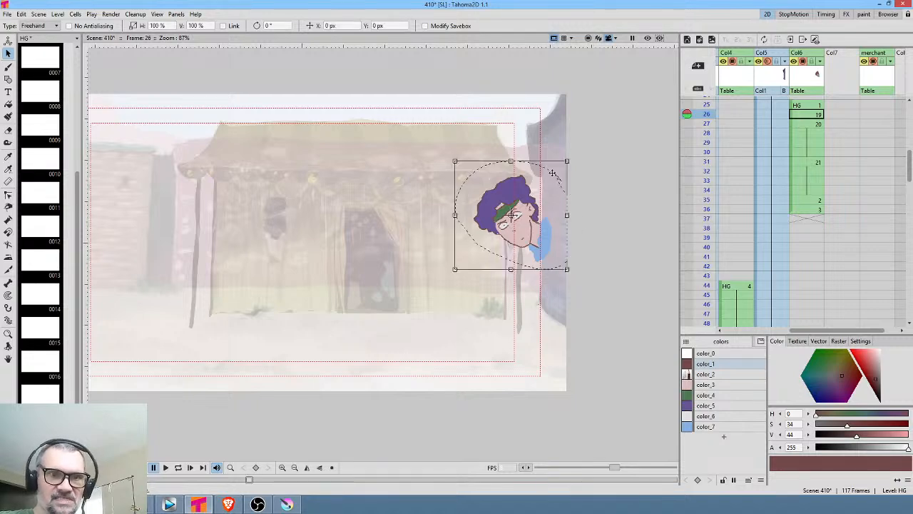
click(727, 287)
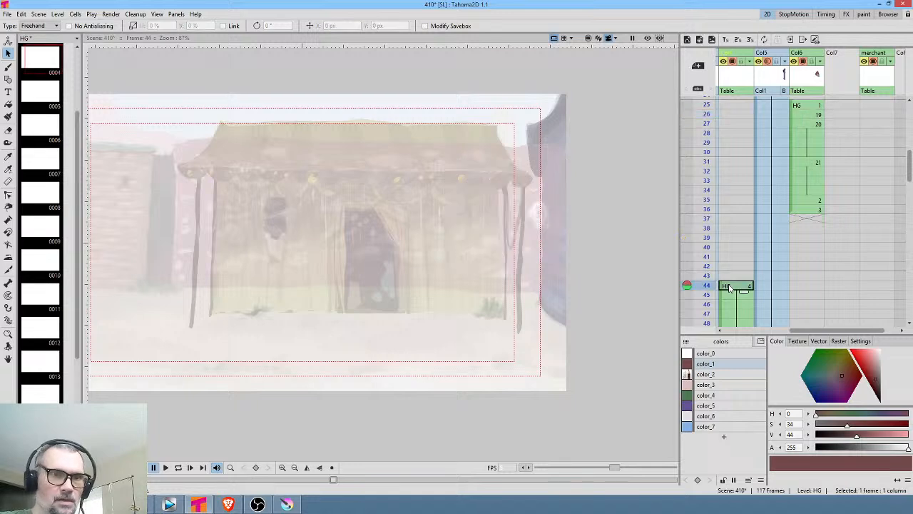
key(ctrl+v)
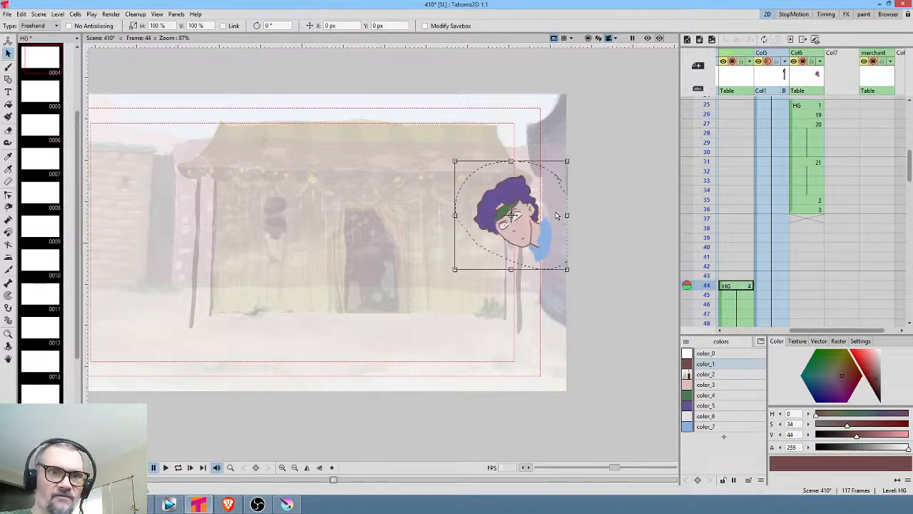
drag(527, 230, 480, 233)
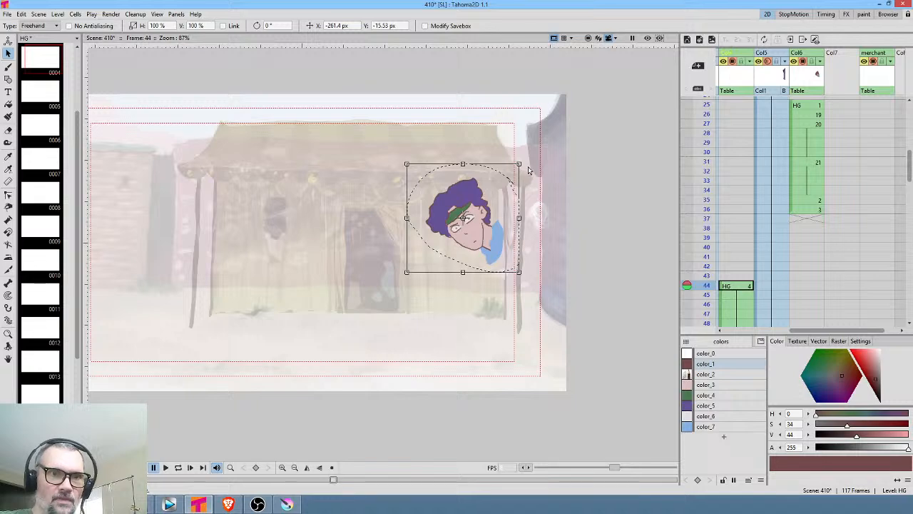
drag(519, 164, 543, 220)
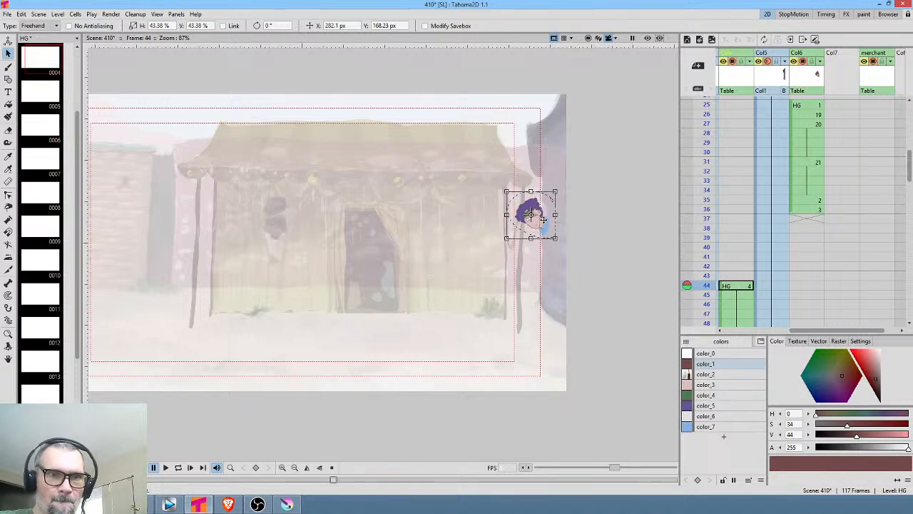
Paste the coloured head on frame 61, mirror it horizontally, scale it to about 49% and place it by the stall's right posts
scroll(821, 214, down, 4)
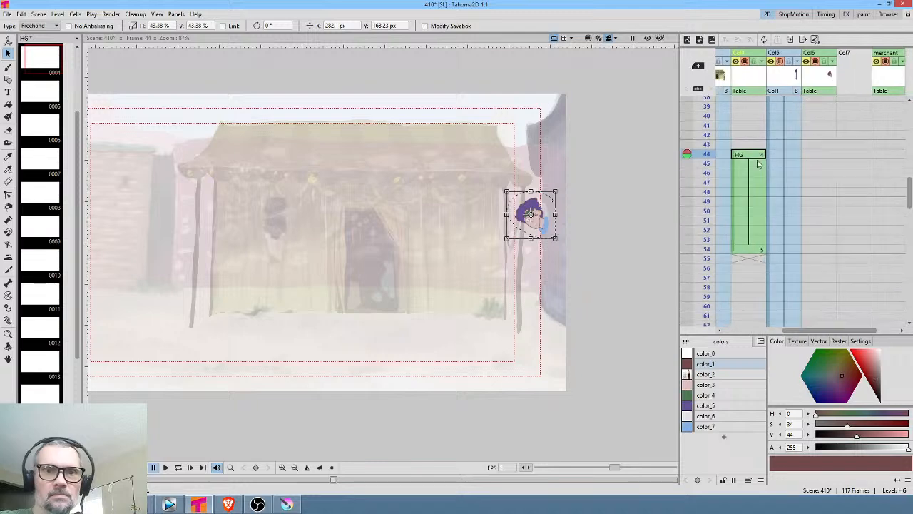
drag(706, 171, 714, 248)
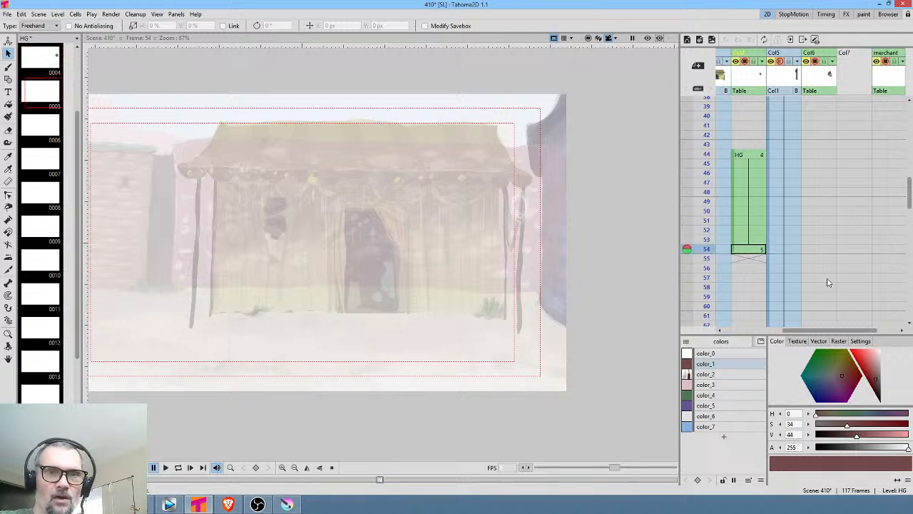
scroll(813, 242, down, 3)
scroll(817, 241, down, 1)
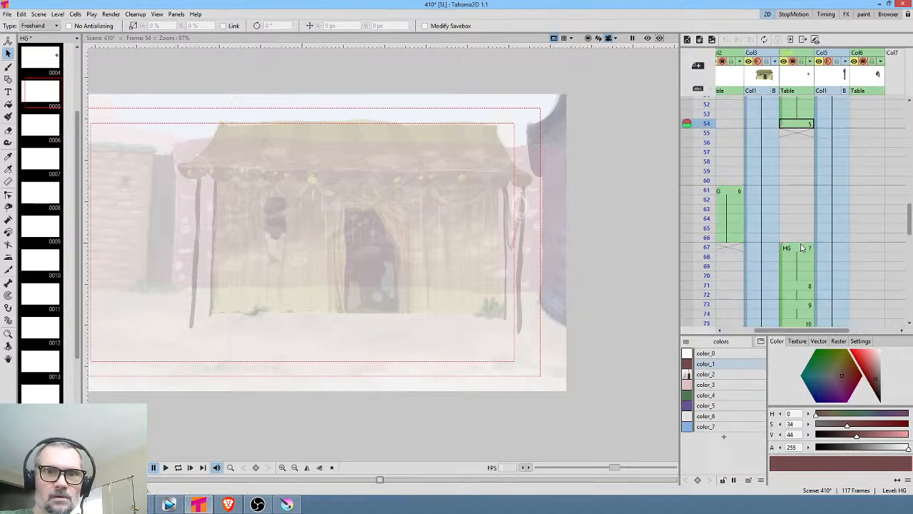
click(800, 248)
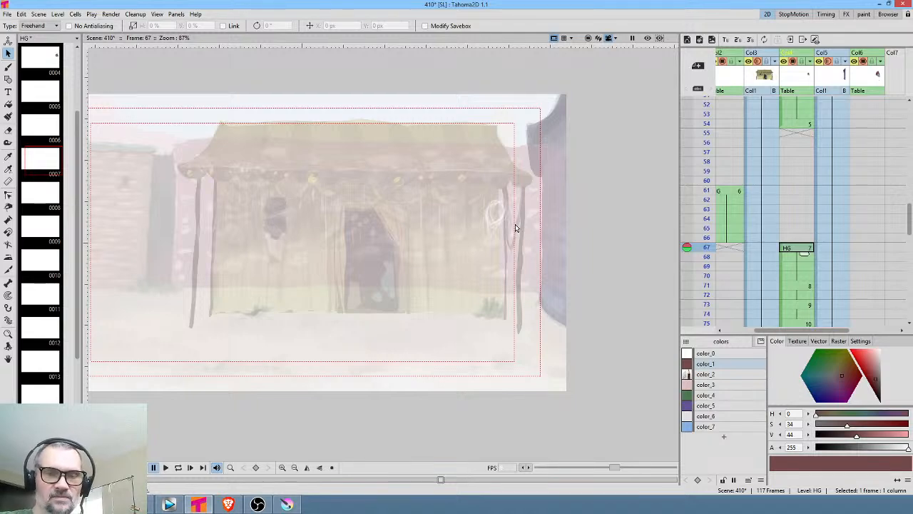
click(703, 199)
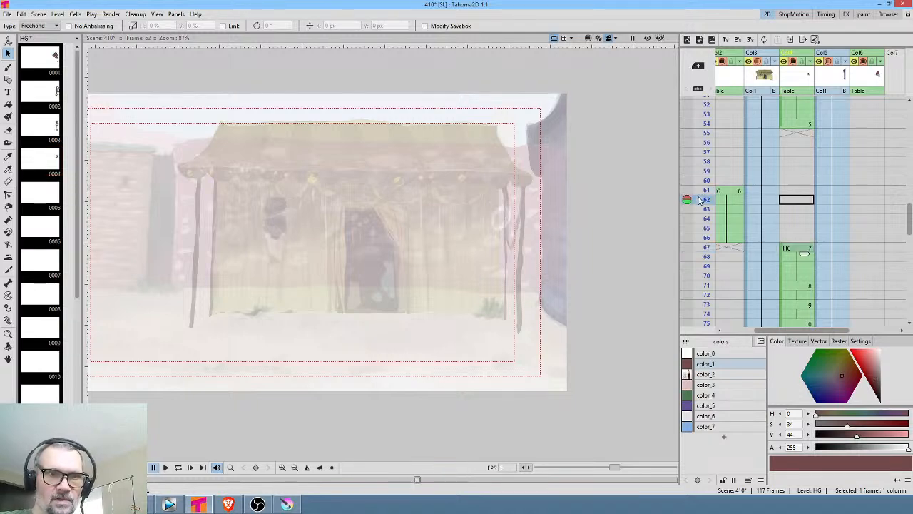
click(731, 191)
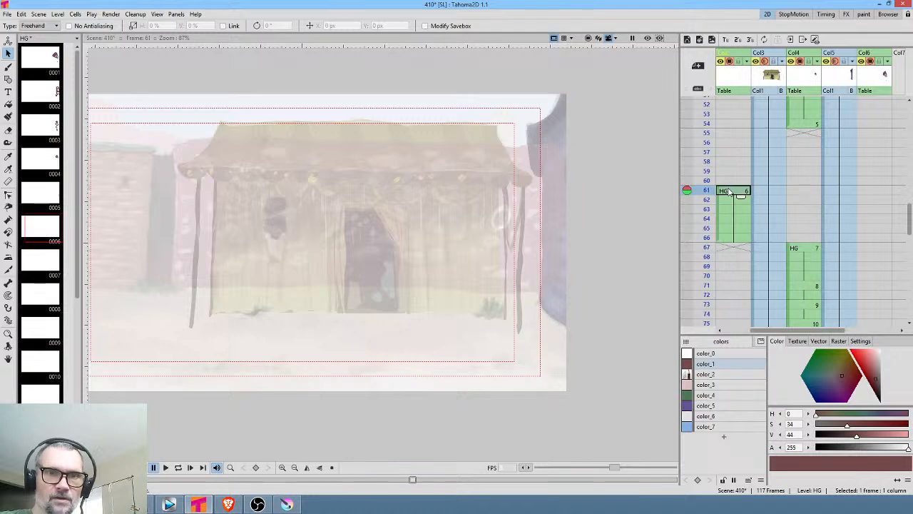
click(480, 217)
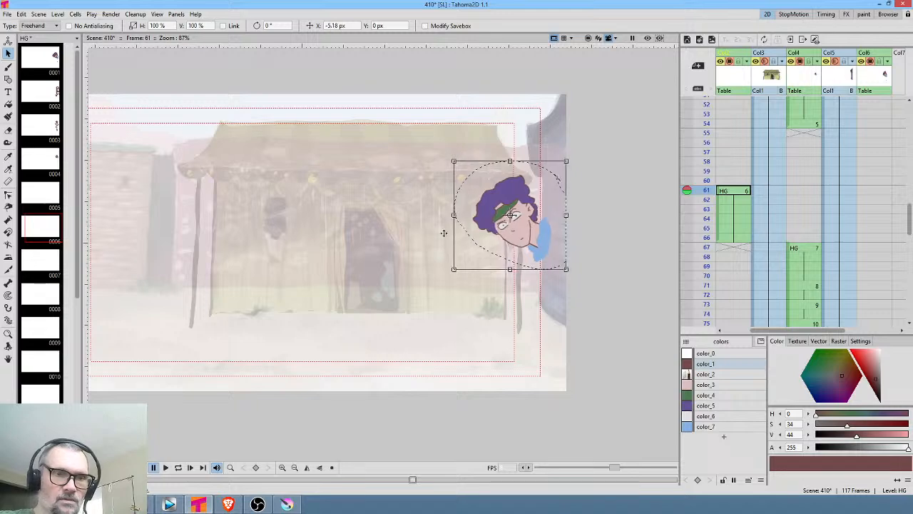
mouse_move(466, 227)
mouse_down()
mouse_move(332, 246)
mouse_move(328, 235)
mouse_move(546, 240)
mouse_up()
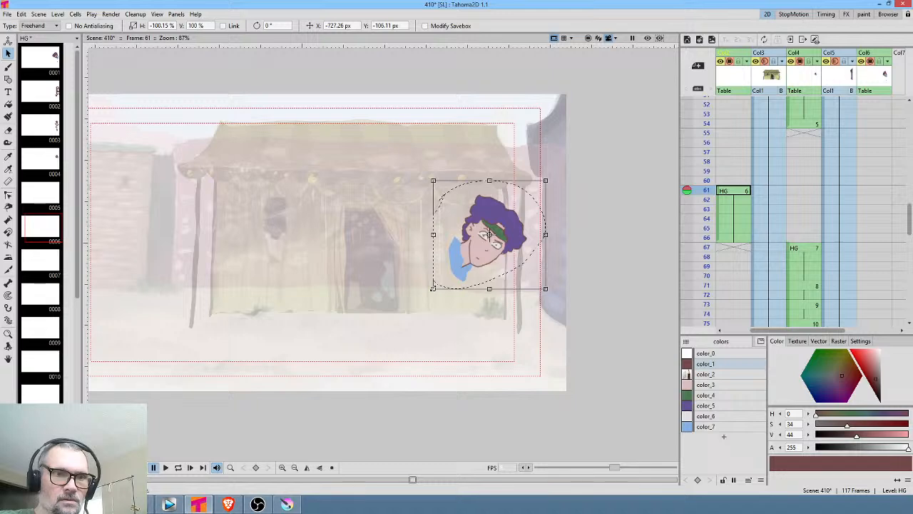
drag(433, 288, 498, 243)
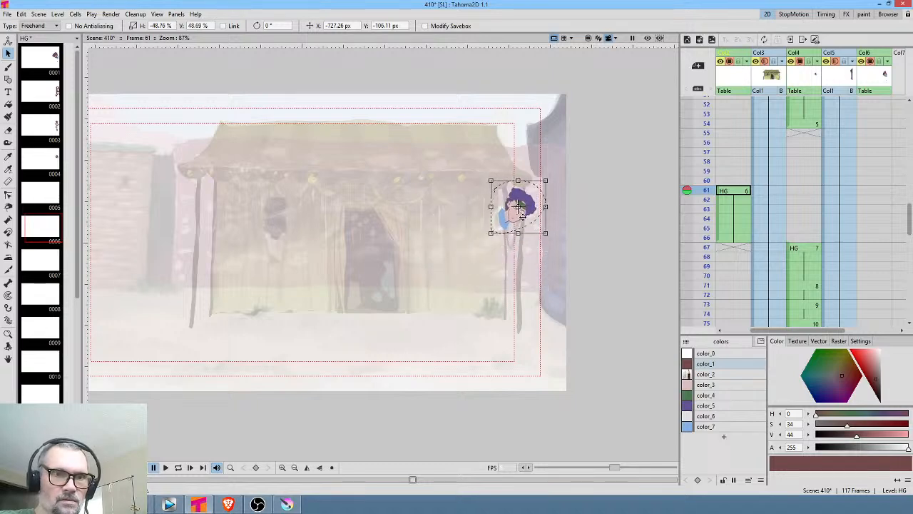
drag(519, 206, 508, 217)
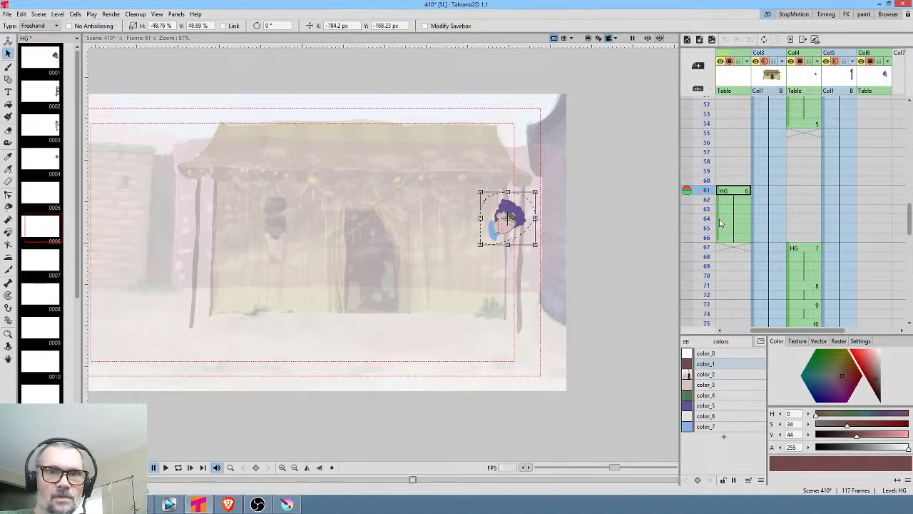
Check the heads on frames 44 and 61, and paste the head on frame 67, scaled to about 45% and rotated about -36°
scroll(788, 166, up, 4)
click(812, 146)
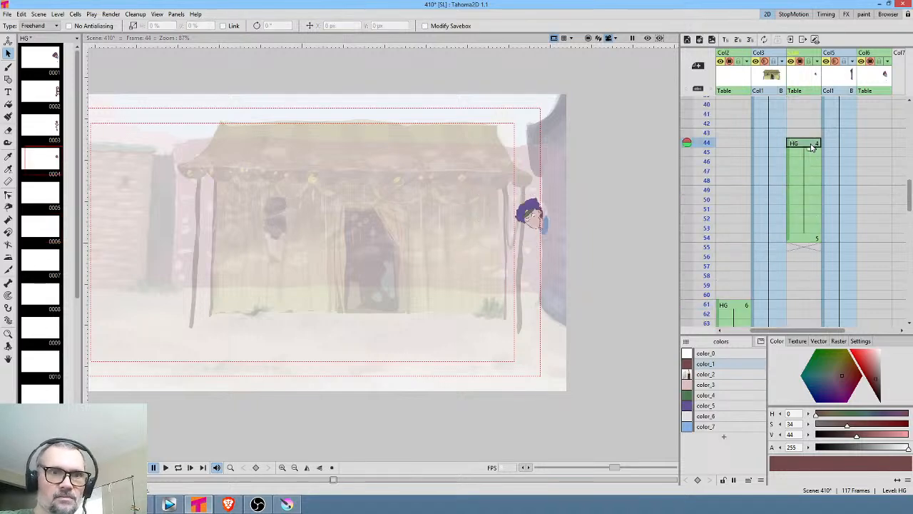
click(737, 308)
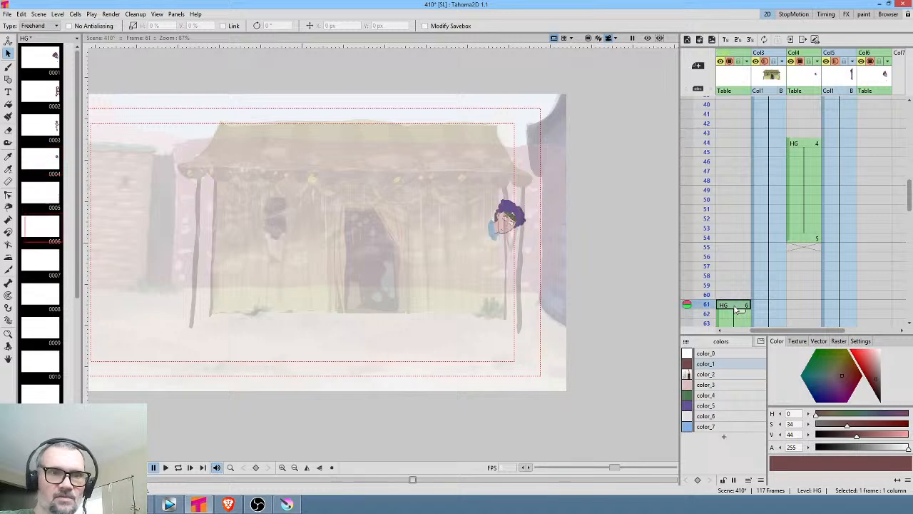
drag(540, 228, 547, 165)
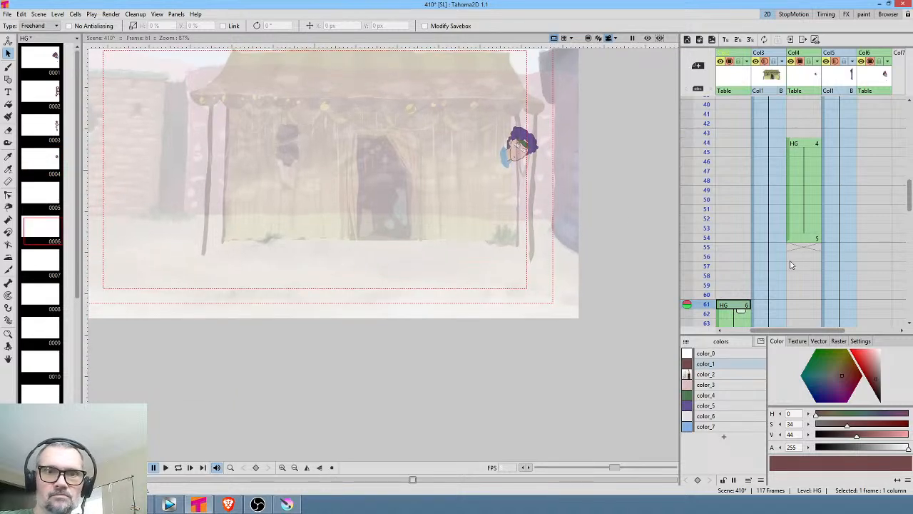
scroll(797, 257, down, 4)
click(798, 250)
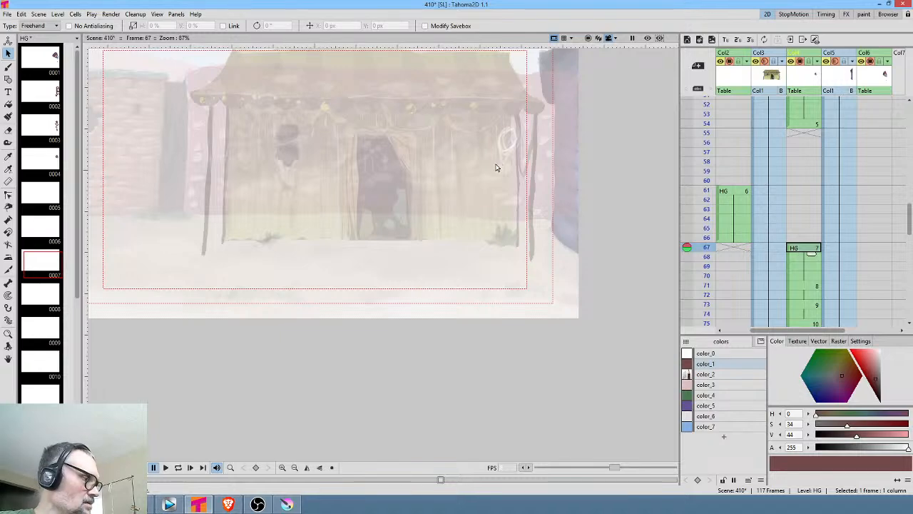
key(ctrl+v)
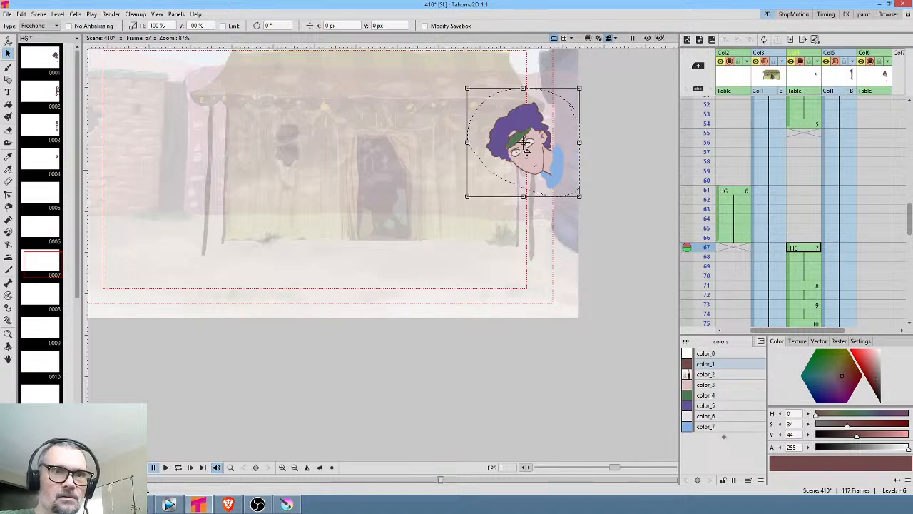
drag(525, 151, 468, 167)
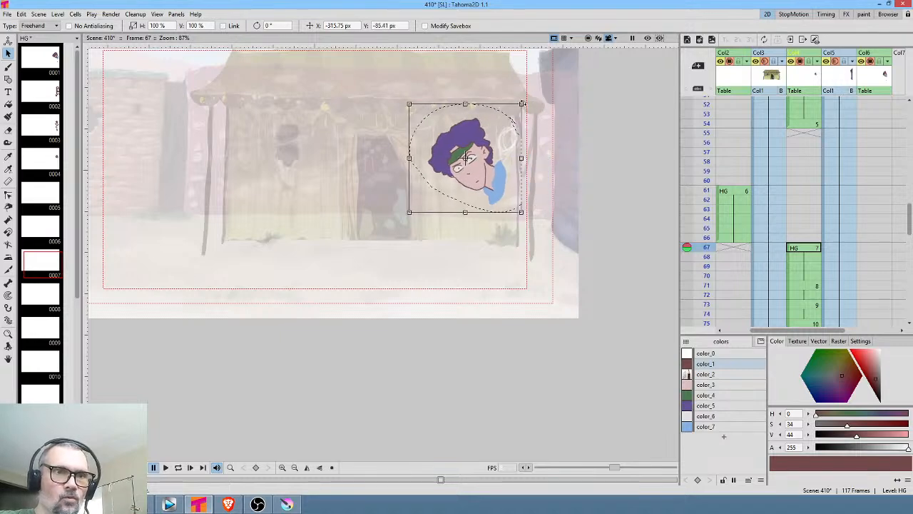
drag(521, 104, 506, 138)
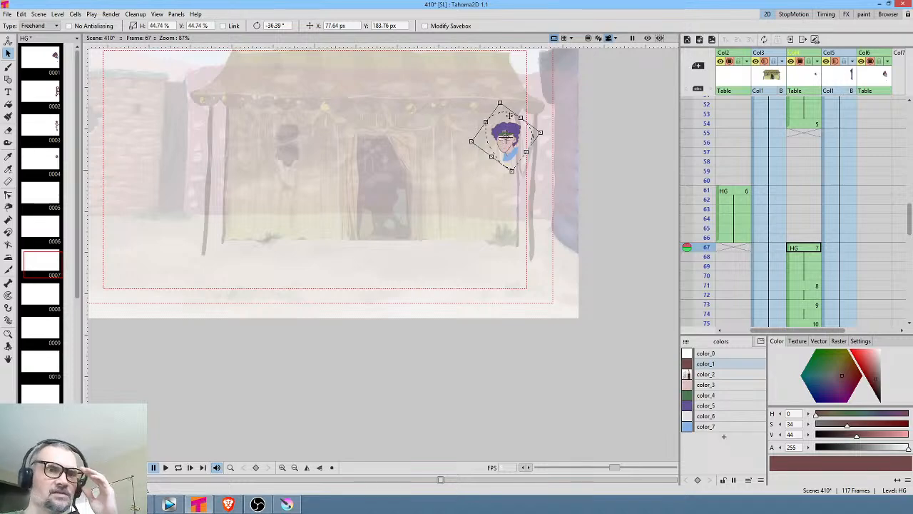
Inspect the head on frame 67 up close and compare its placement with the rough guides on frame 71
scroll(511, 130, up, 2)
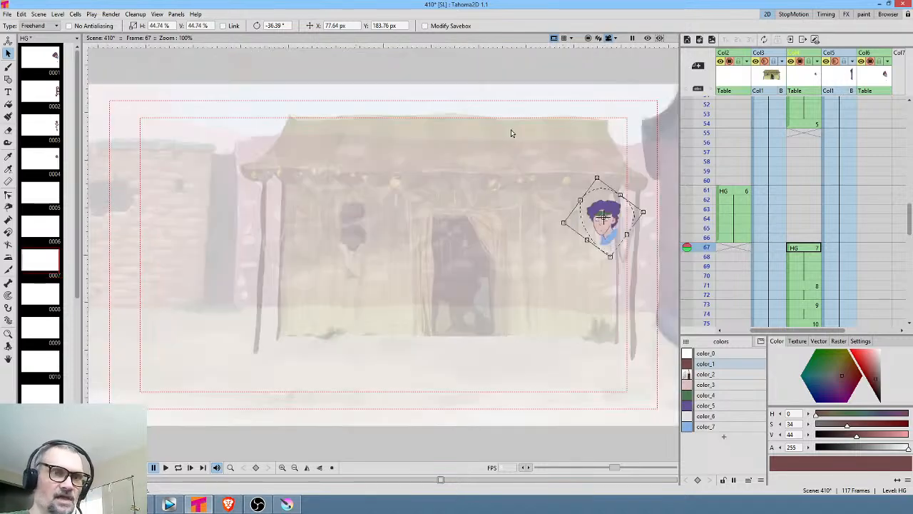
scroll(608, 218, up, 3)
scroll(609, 214, up, 5)
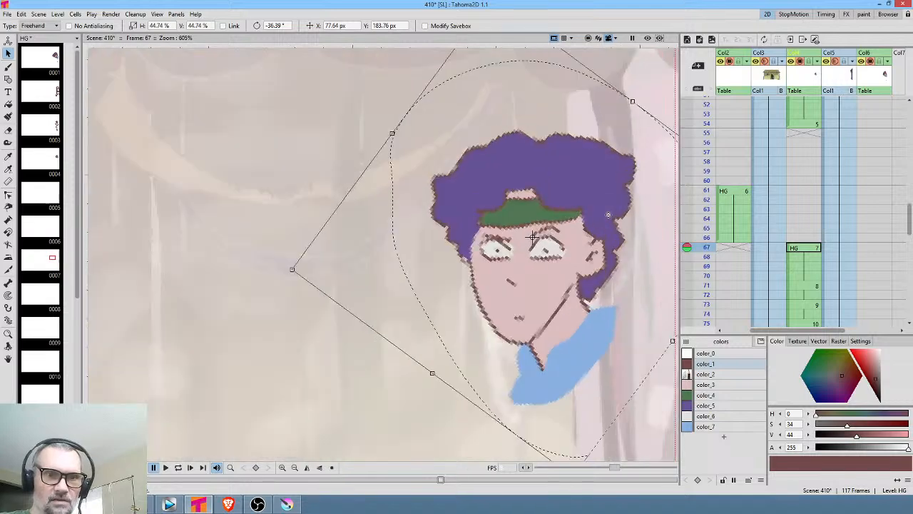
scroll(608, 214, down, 9)
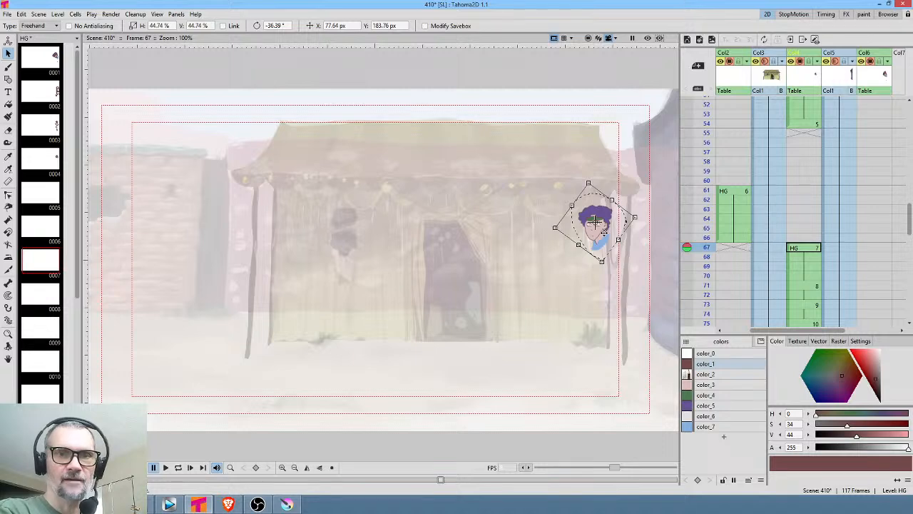
click(808, 286)
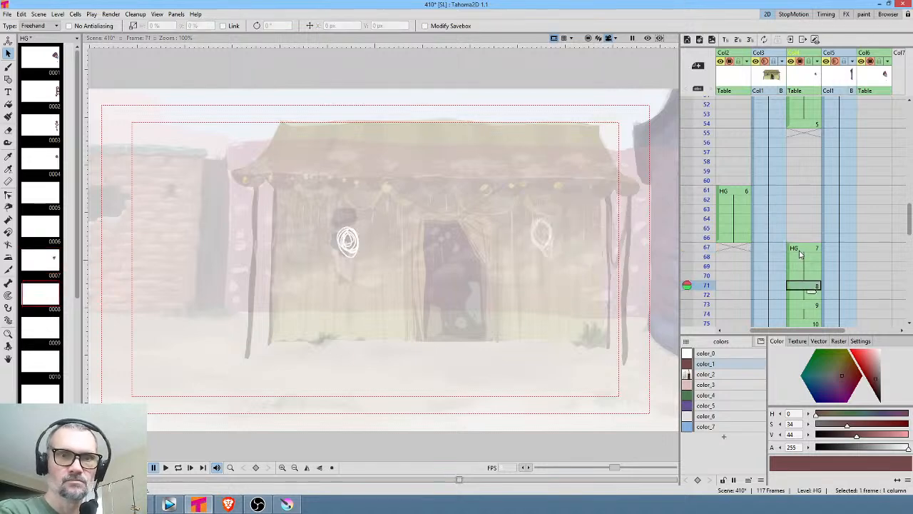
key(Up)
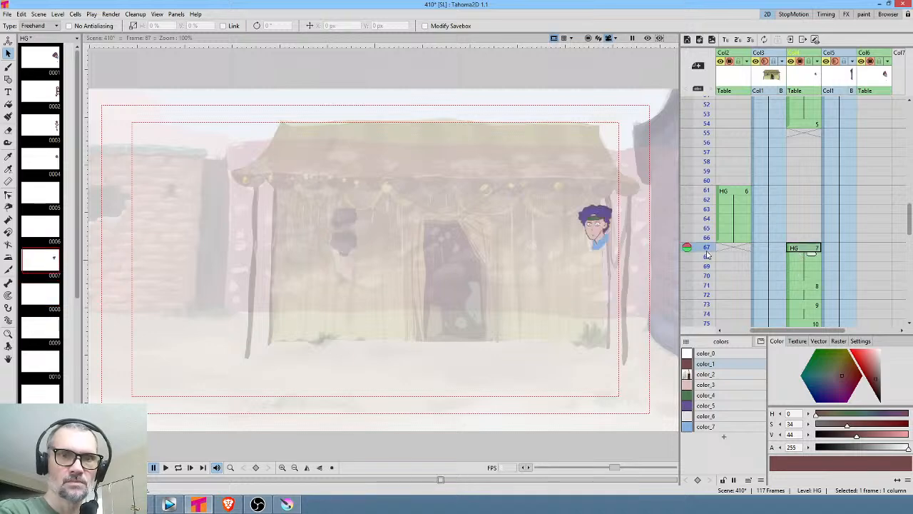
Copy the head from frame 67 and paste it on frame 71 over the rough guide between the doorway and the far-right posts
key(Down)
key(Down)
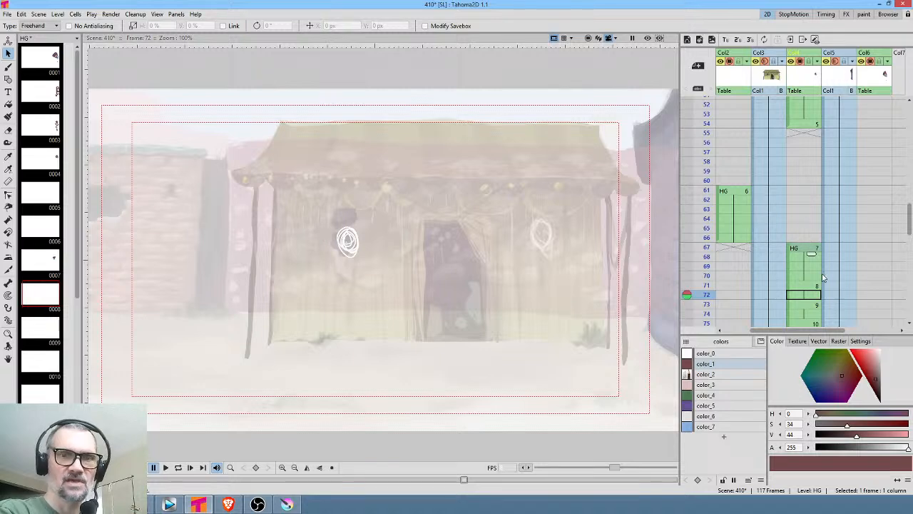
click(812, 251)
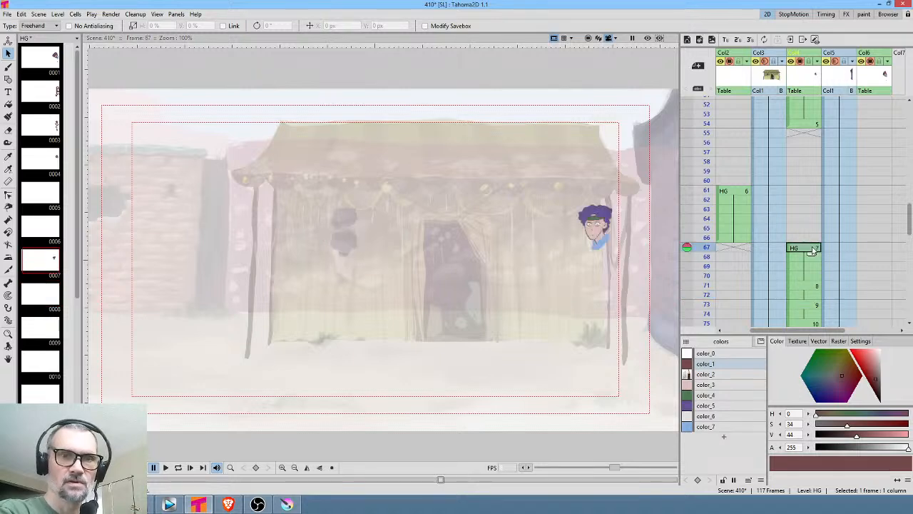
click(802, 287)
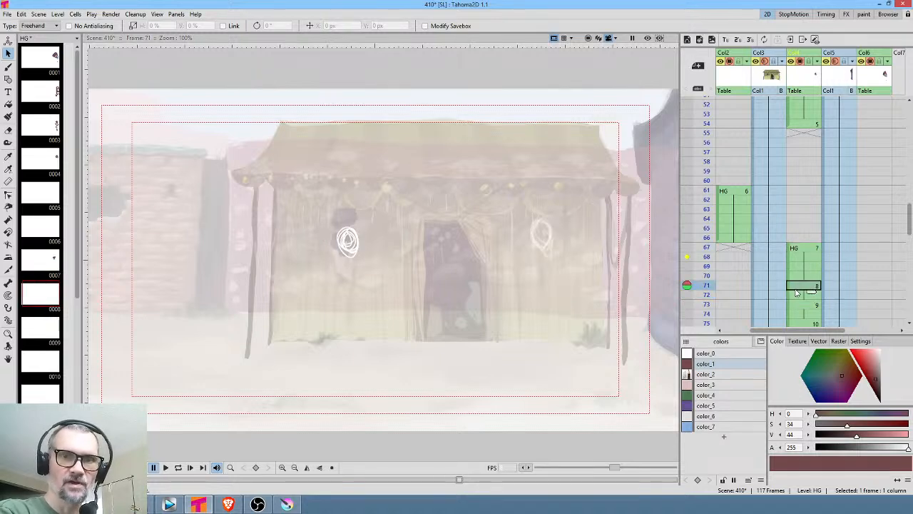
click(799, 249)
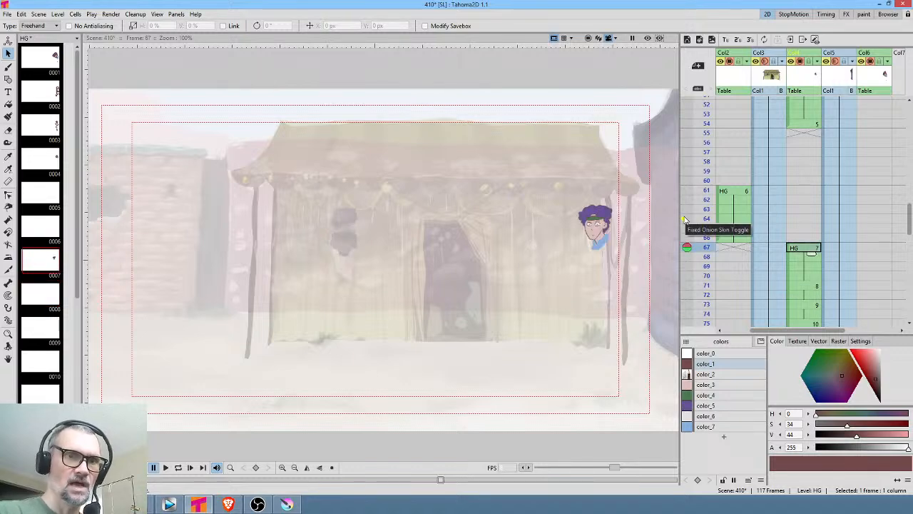
click(594, 227)
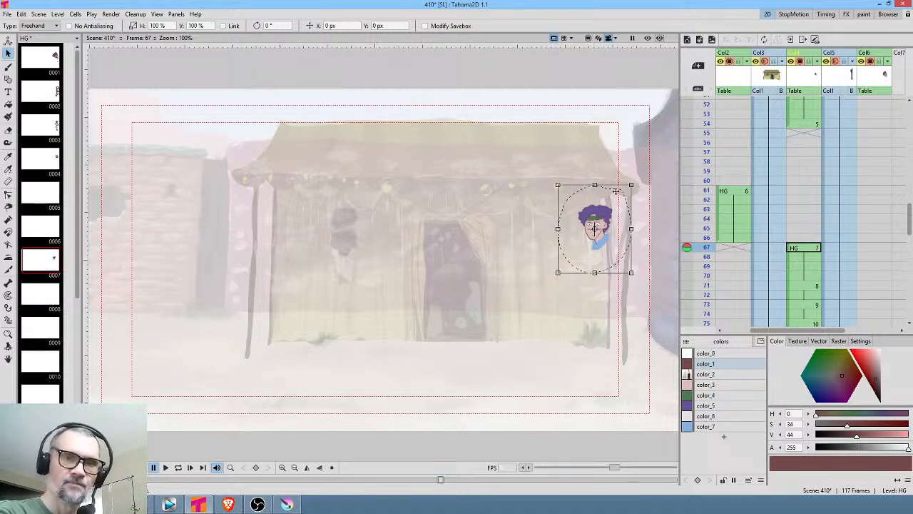
click(805, 286)
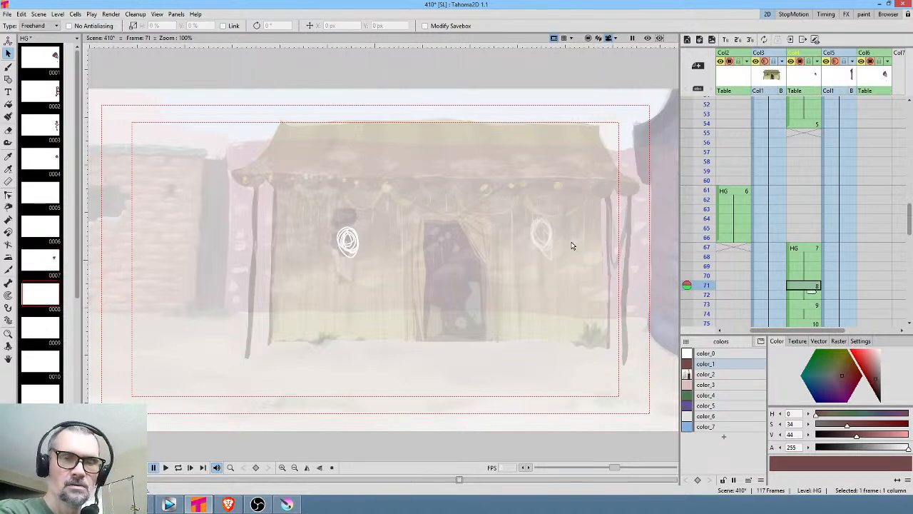
key(ctrl+v)
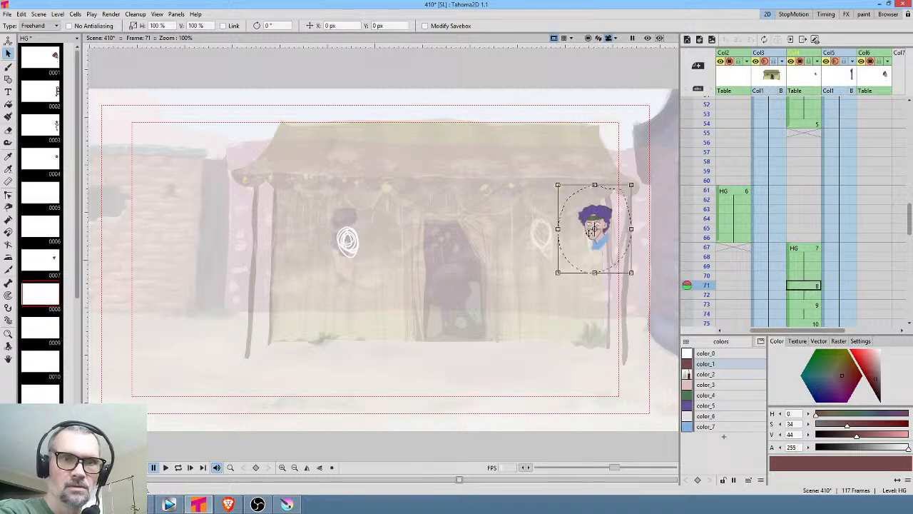
drag(594, 239, 539, 239)
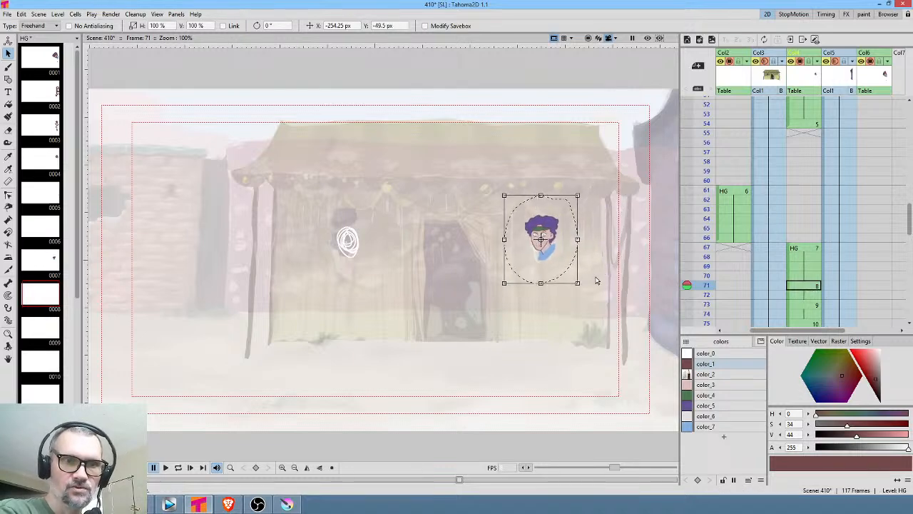
Mirror the head on frame 71 horizontally, rotate it about 30° and nudge it back over its guide
drag(580, 282, 581, 263)
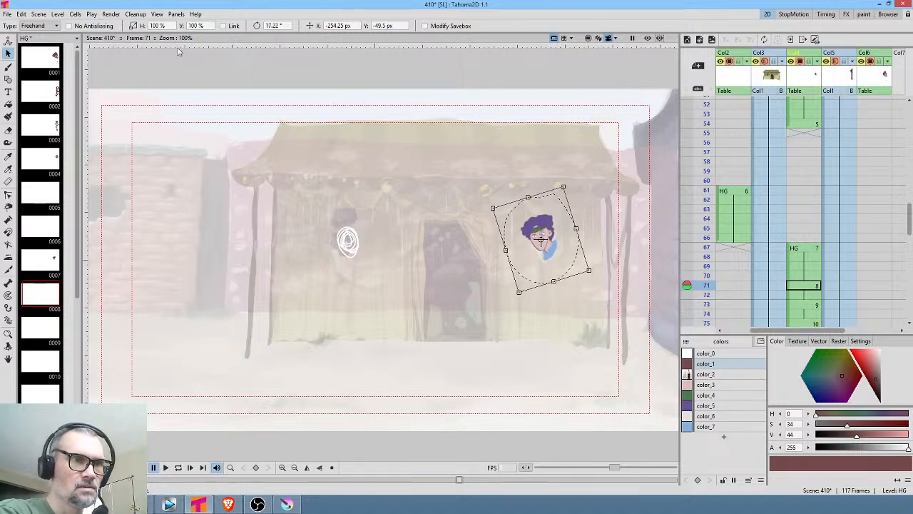
click(153, 26)
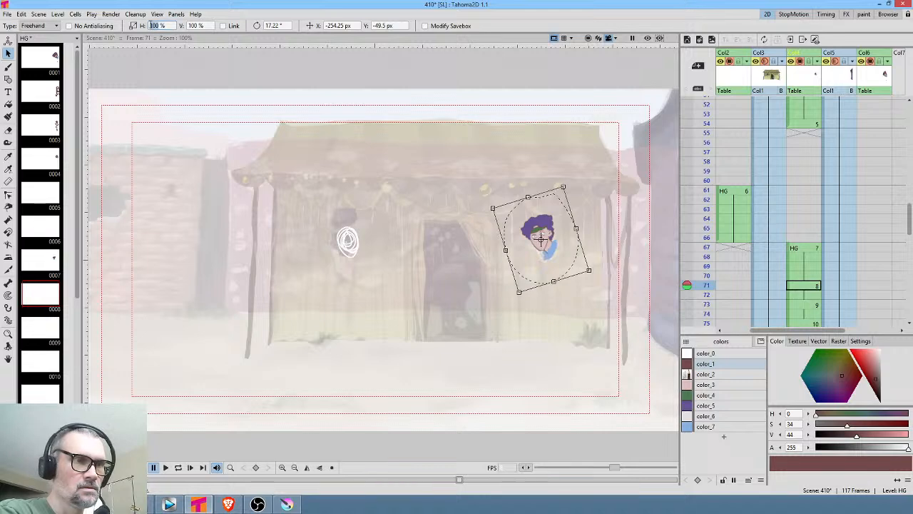
click(152, 26)
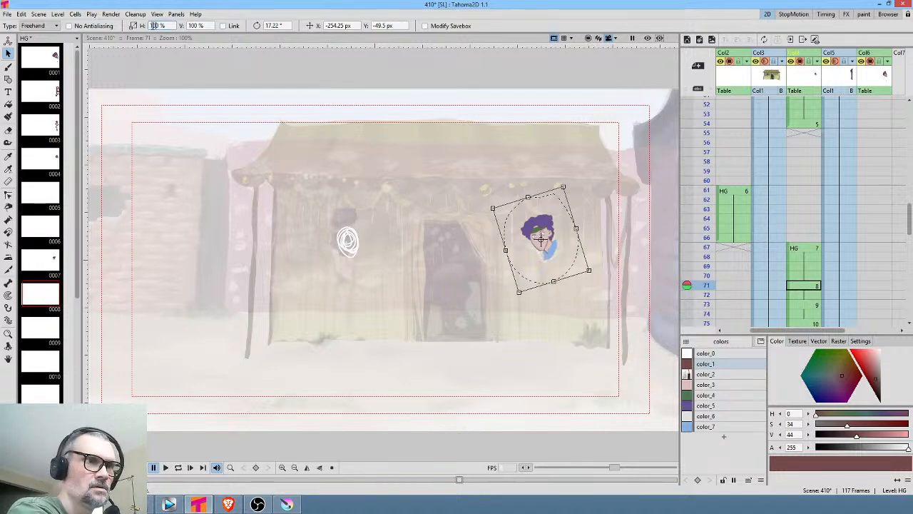
text(-)
key(Return)
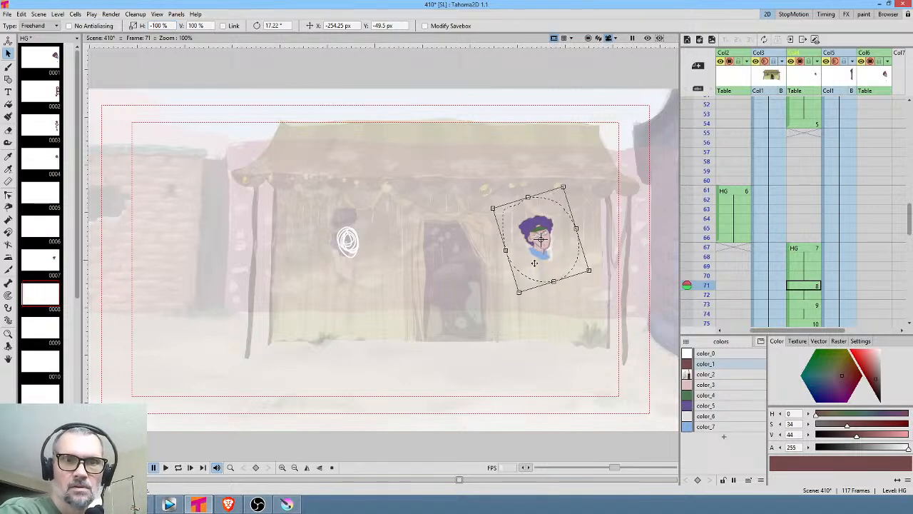
drag(592, 273, 598, 261)
mouse_move(541, 243)
mouse_down()
mouse_move(557, 229)
mouse_move(549, 243)
mouse_up()
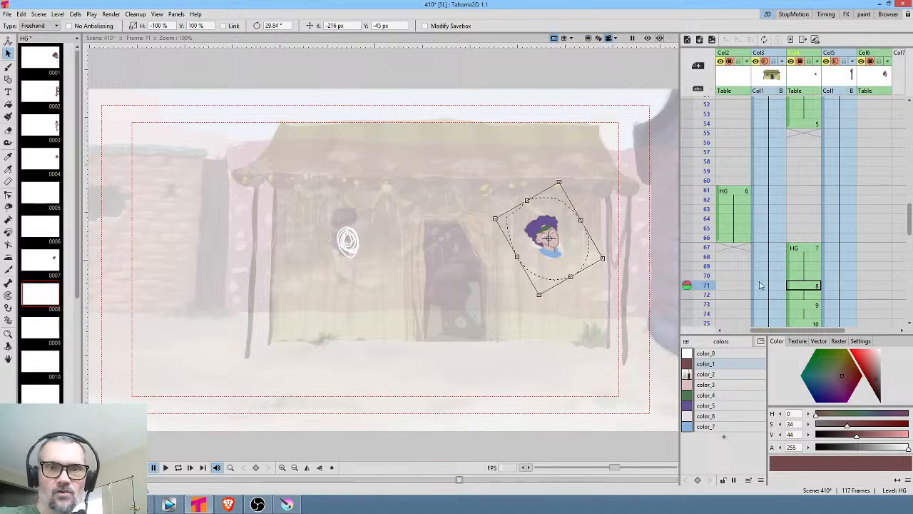
Paste the head on frame 73, place it over the guide circle at the doorway's upper-right edge and tilt it
click(811, 306)
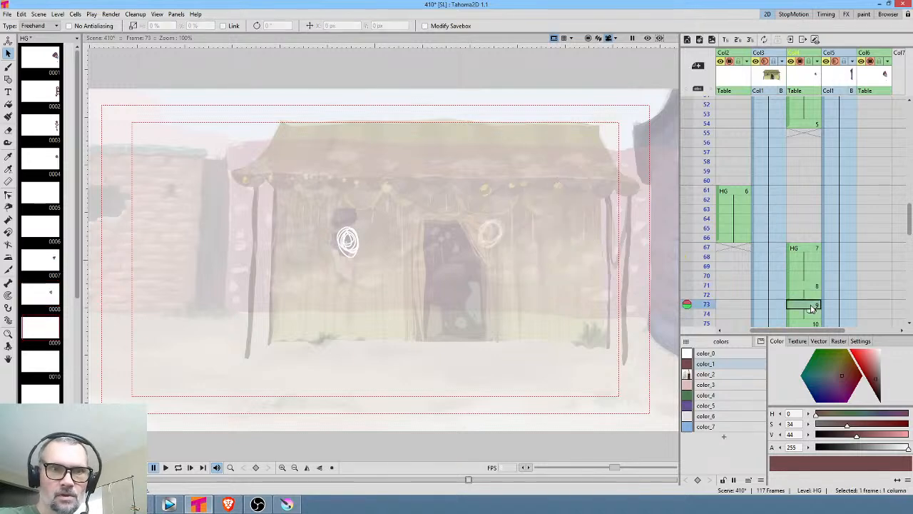
key(ctrl+v)
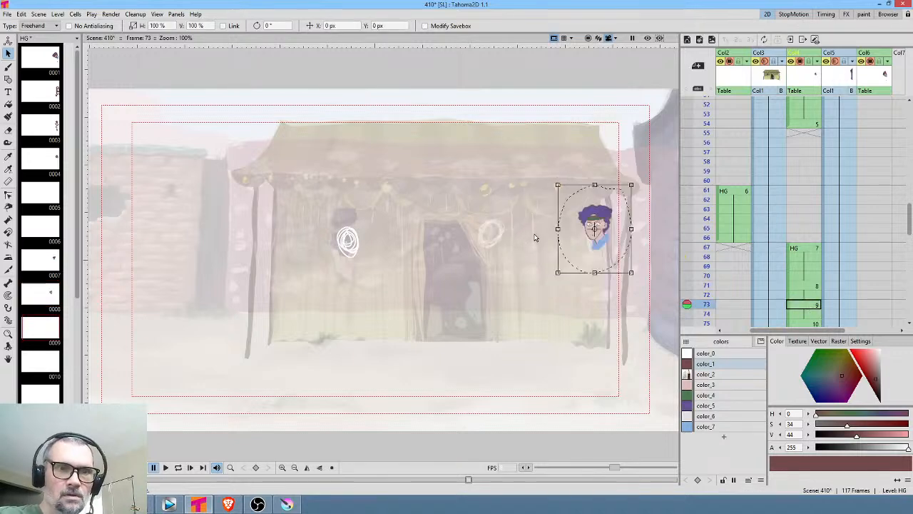
mouse_move(568, 236)
mouse_down()
mouse_move(451, 247)
mouse_move(457, 239)
mouse_up()
mouse_move(527, 279)
mouse_down()
mouse_move(498, 295)
mouse_move(507, 292)
mouse_move(495, 255)
mouse_up()
Paste the head on frame 75, rotated about 23° and placed over the guide circle at the doorway's upper-left edge
click(809, 323)
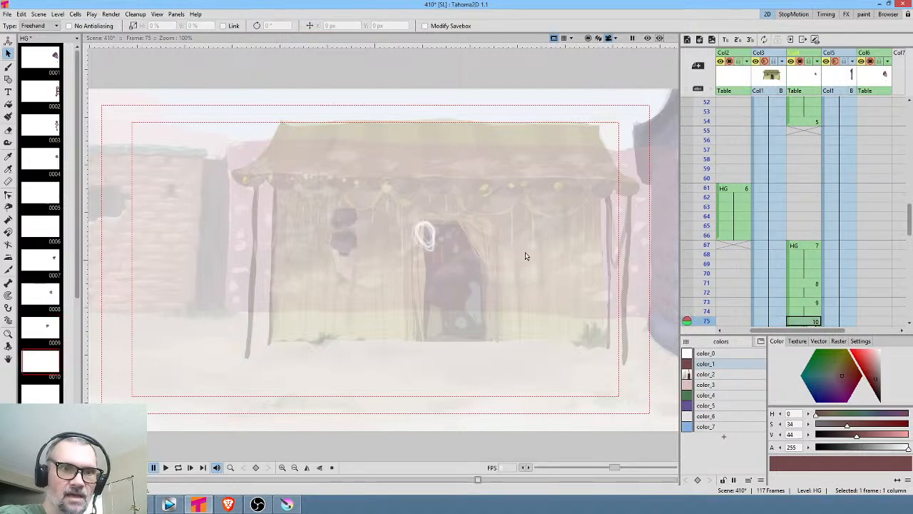
key(ctrl+v)
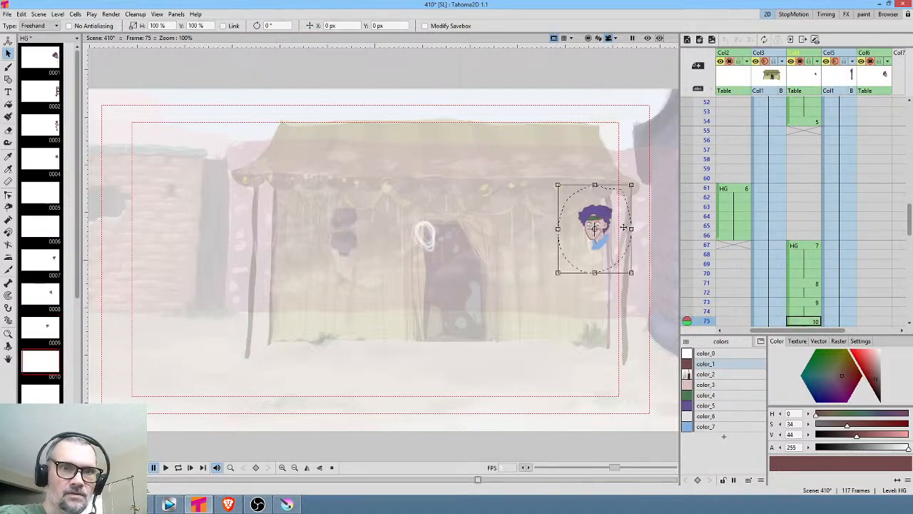
drag(625, 227, 417, 238)
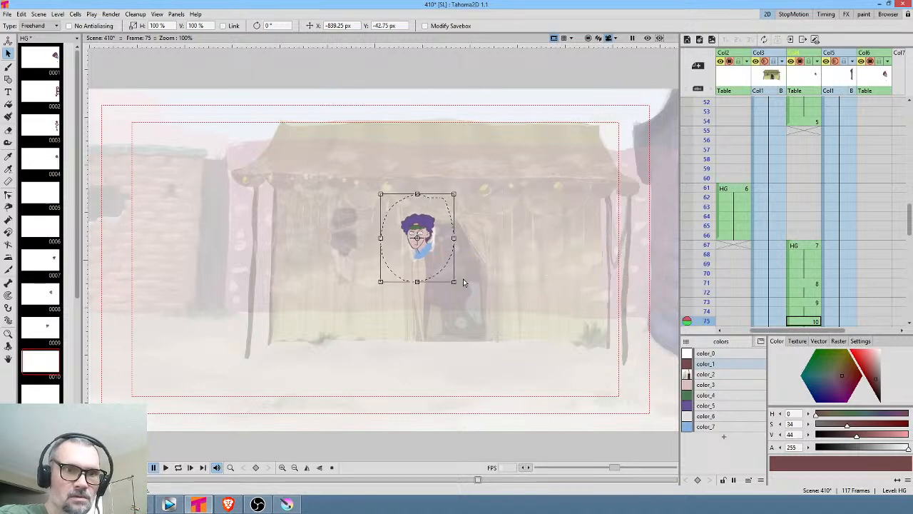
mouse_move(461, 278)
mouse_down()
mouse_move(465, 261)
mouse_move(423, 254)
mouse_up()
Paste the head on frame 77, mirror it horizontally, rotate it about 11° and place it beside the dark wall openings
scroll(788, 264, down, 3)
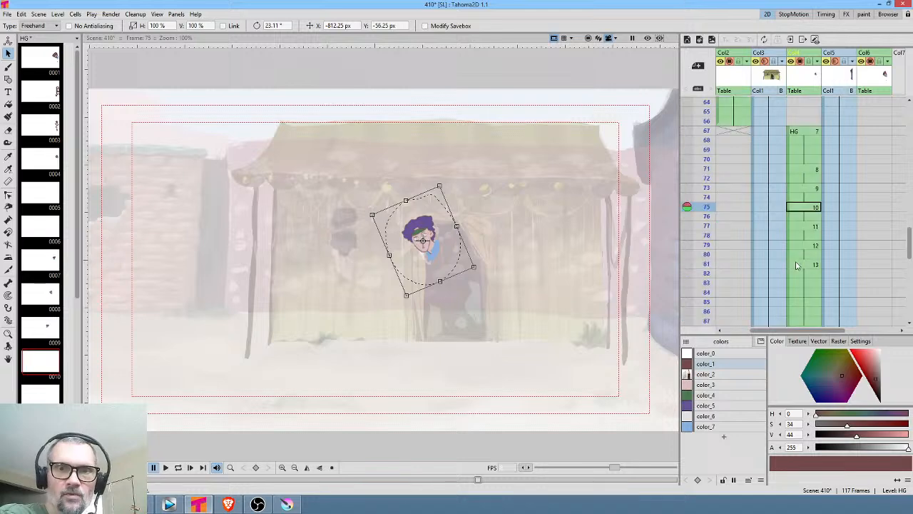
click(810, 227)
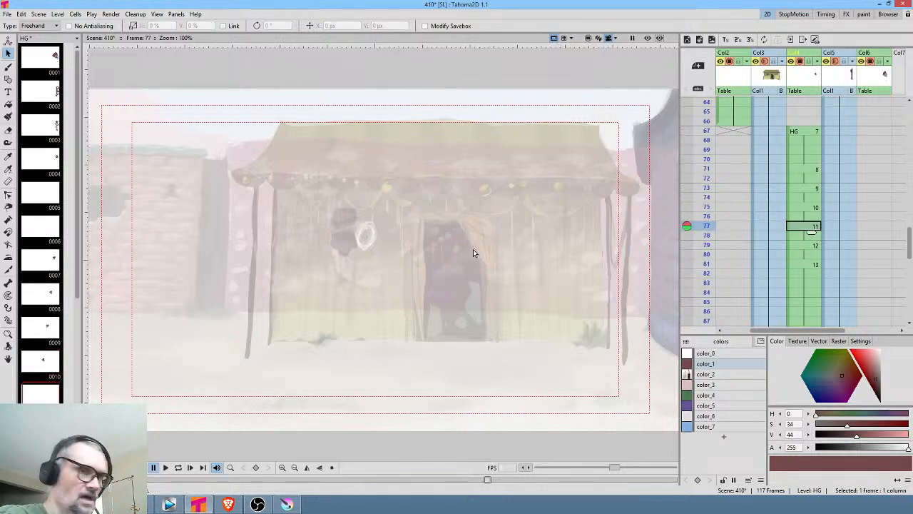
key(ctrl+v)
drag(553, 242, 371, 239)
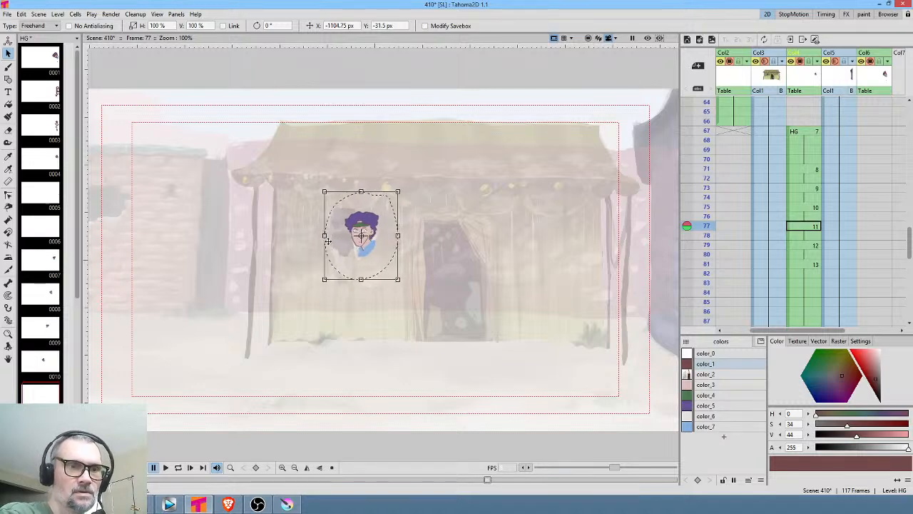
click(172, 27)
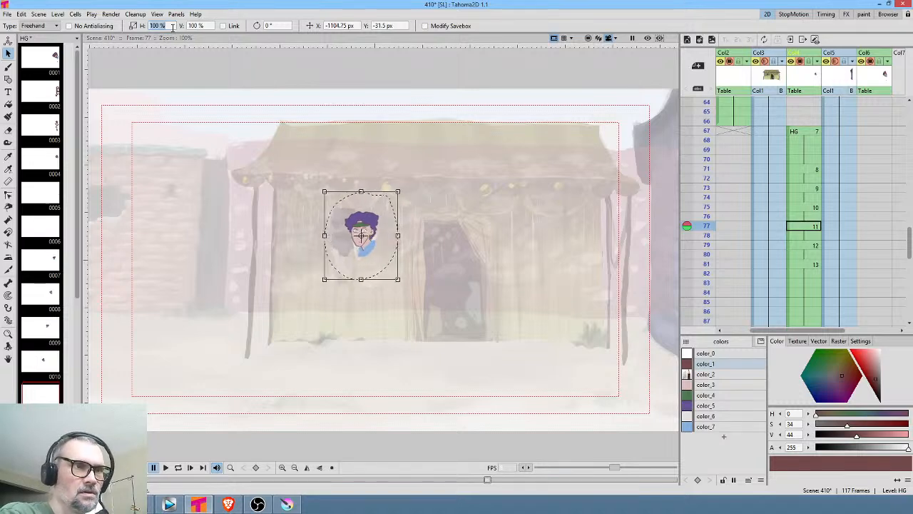
key(Left)
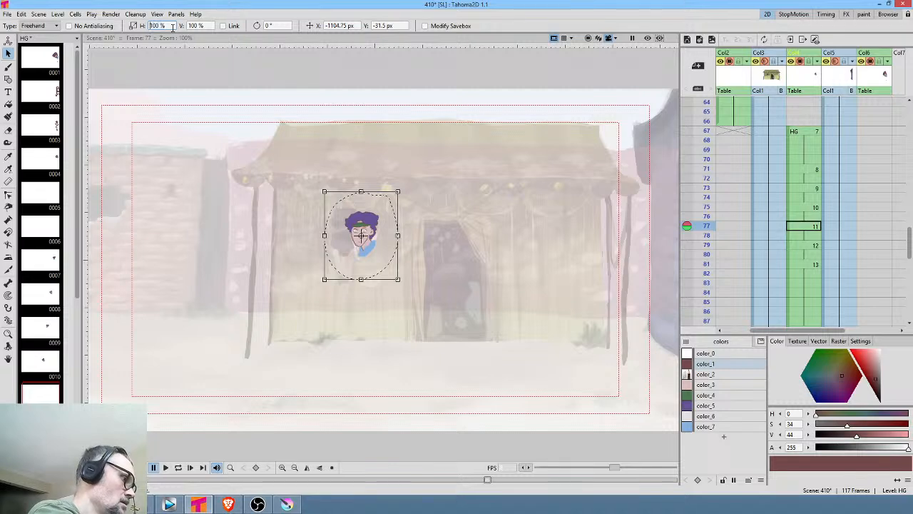
text(-)
key(Return)
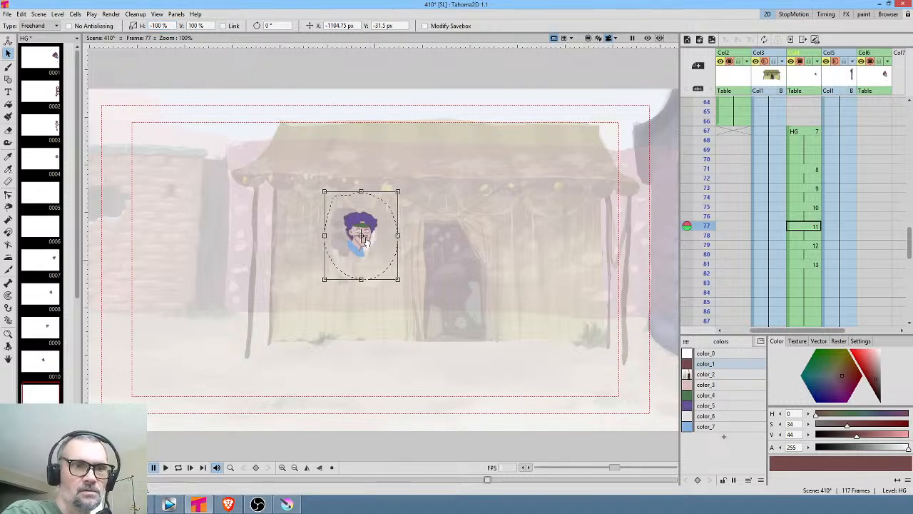
drag(360, 240, 363, 245)
drag(410, 290, 421, 284)
drag(366, 263, 369, 263)
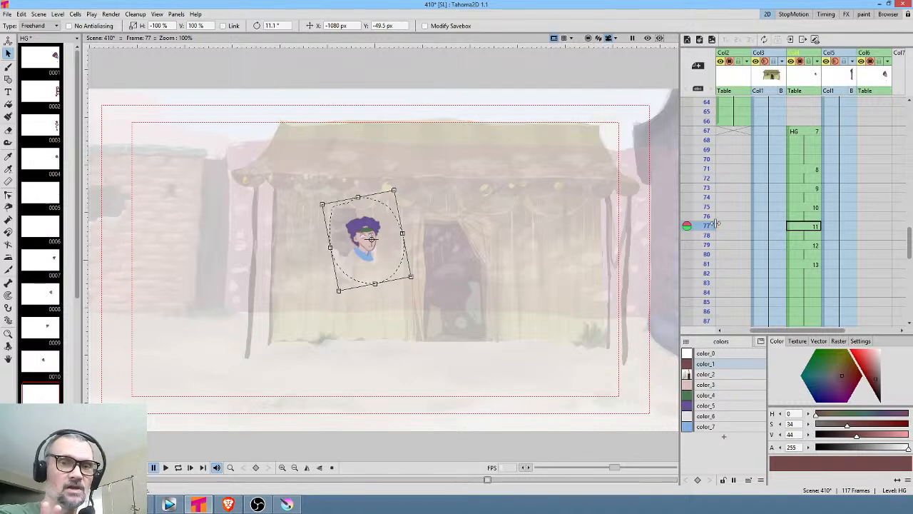
Place the head on frame 79 over the rough figure's head near the left posts, scaled to about 94% and rotated about 13°
drag(305, 234, 301, 238)
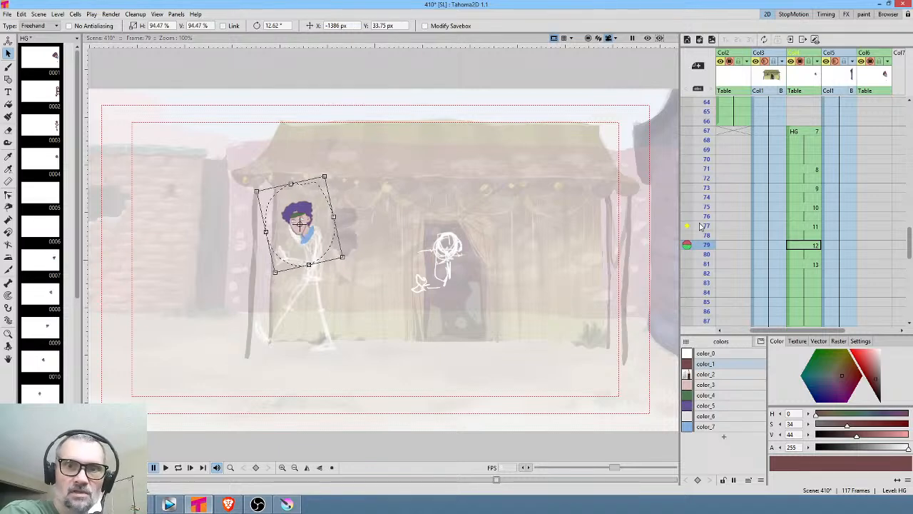
Paste the head on frame 81, mirror it horizontally, rotate it about 6° and fit it on the standing rough figure by the left posts
click(811, 265)
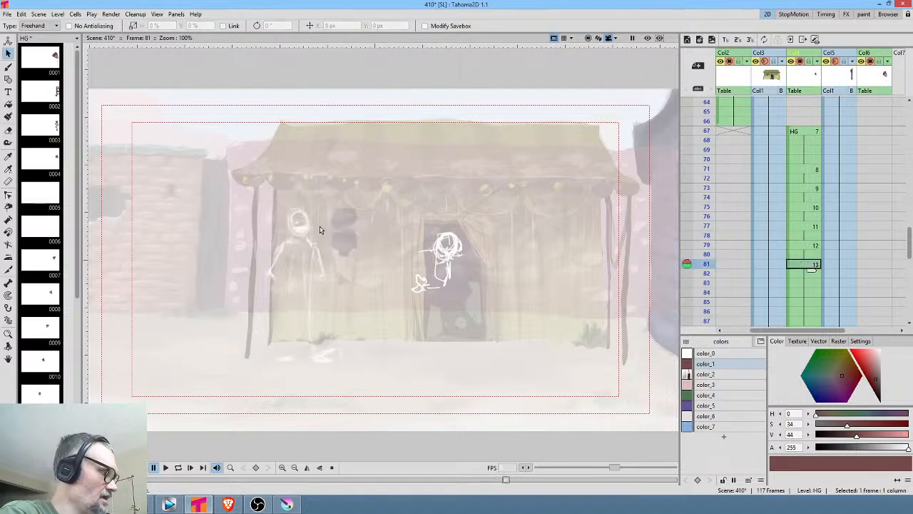
key(ctrl+v)
drag(597, 232, 400, 236)
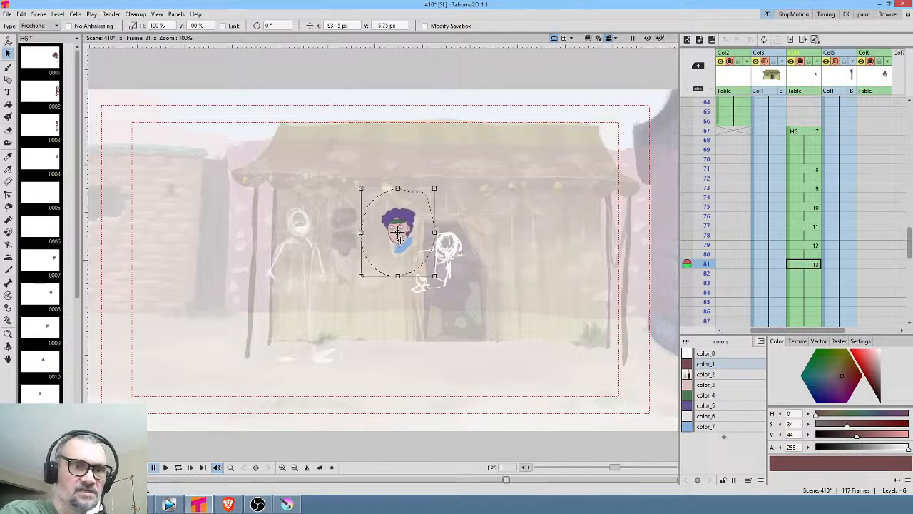
click(171, 25)
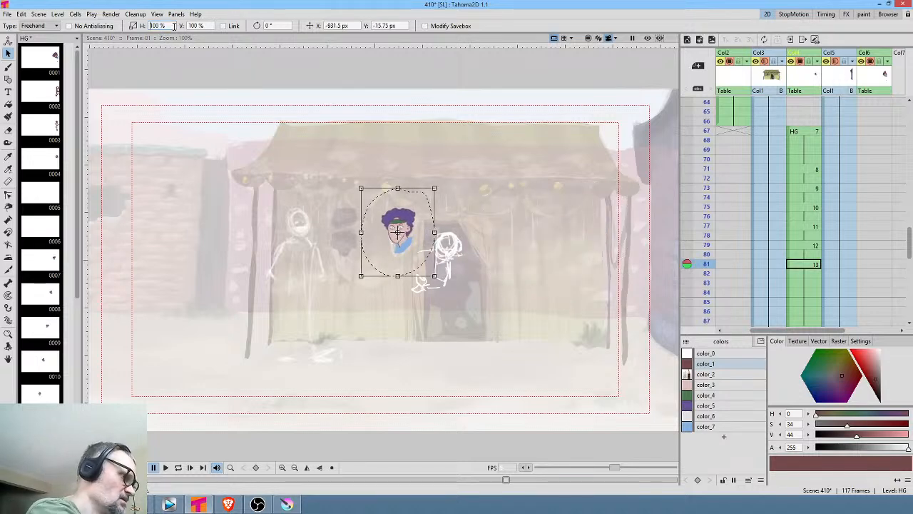
text(-100)
key(Return)
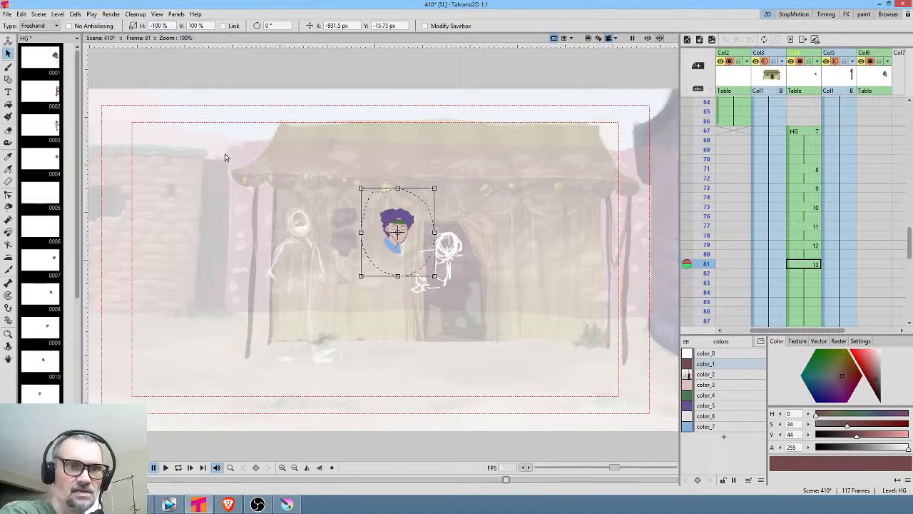
drag(387, 239, 293, 234)
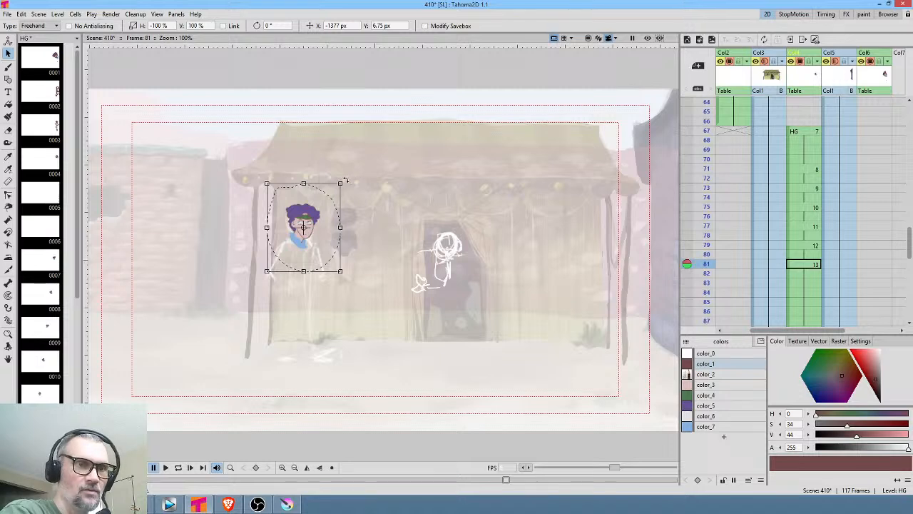
mouse_move(344, 181)
mouse_down()
mouse_move(335, 168)
mouse_move(338, 179)
mouse_up()
drag(304, 227, 311, 221)
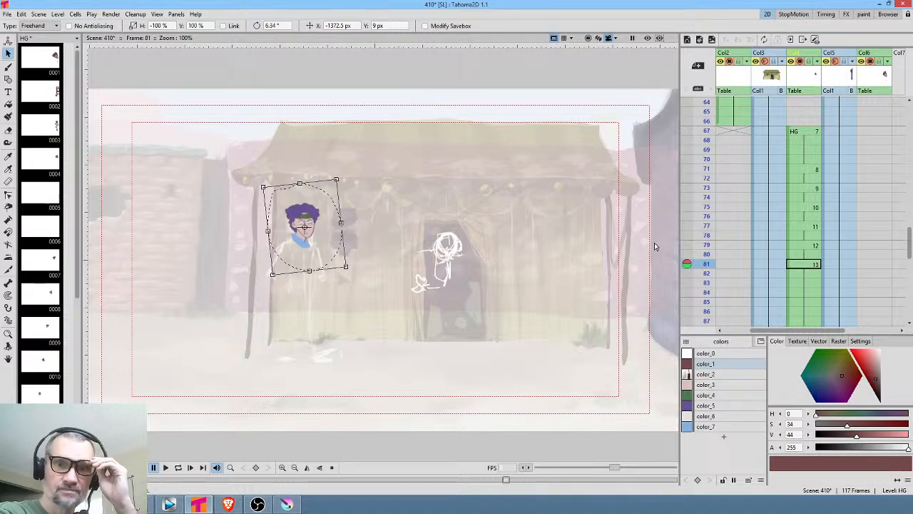
Examine the rough guides on frames 88 and 89 for the head's placement
scroll(827, 257, down, 3)
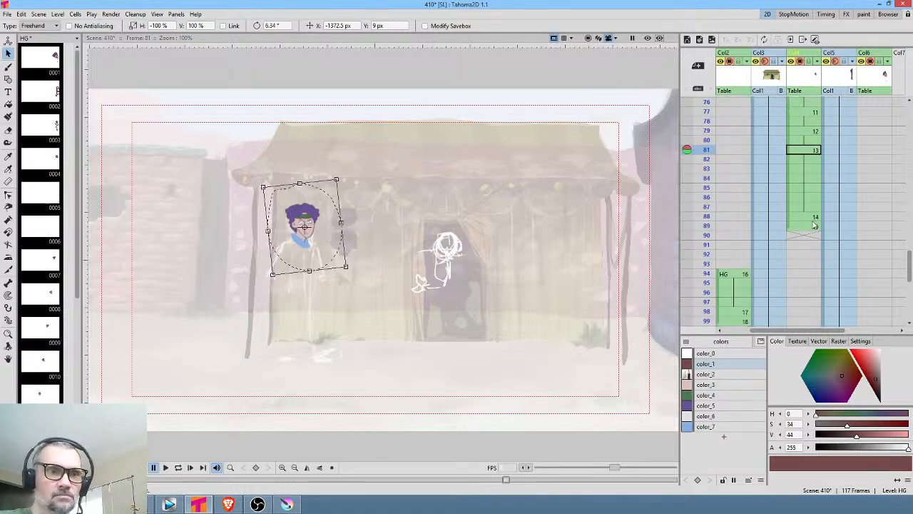
click(813, 225)
click(814, 217)
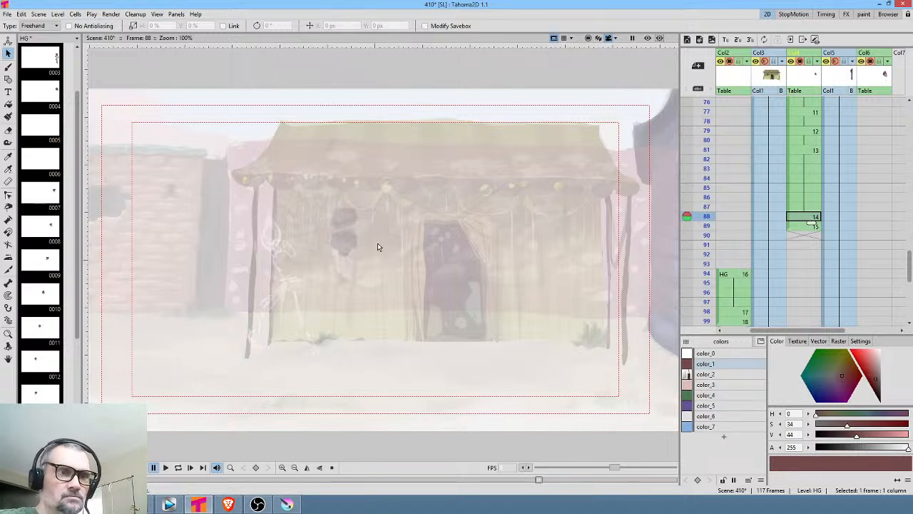
click(803, 228)
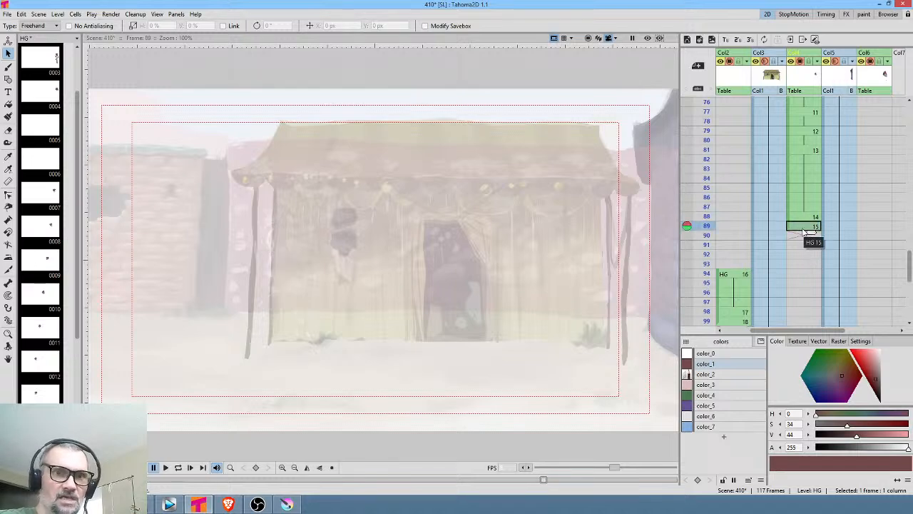
Paste the head on frame 94, scale it to about 86%, rotate it about 24° and place it between the tent's two left posts
click(733, 275)
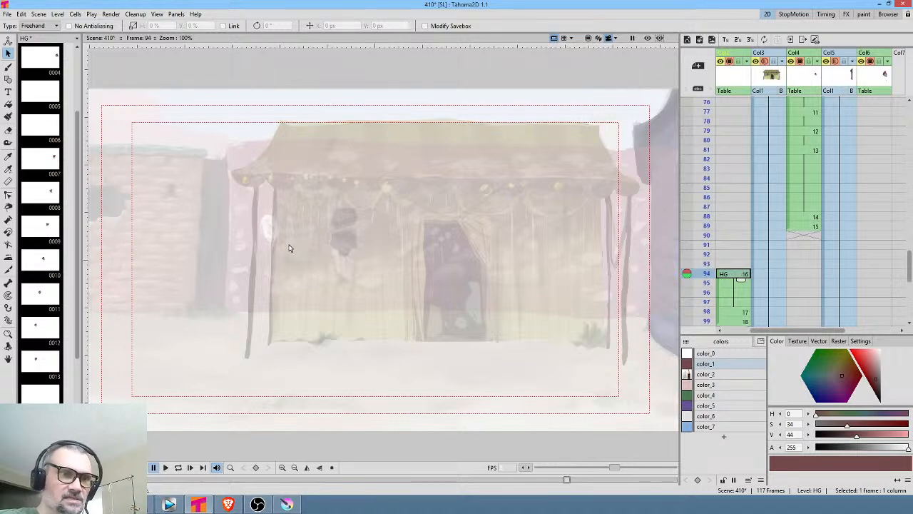
drag(289, 249, 293, 245)
key(ctrl+v)
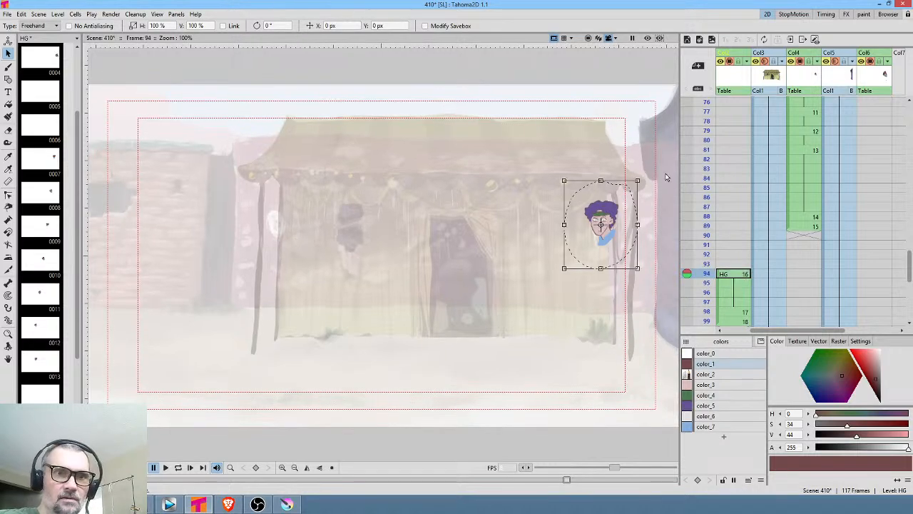
drag(639, 179, 628, 193)
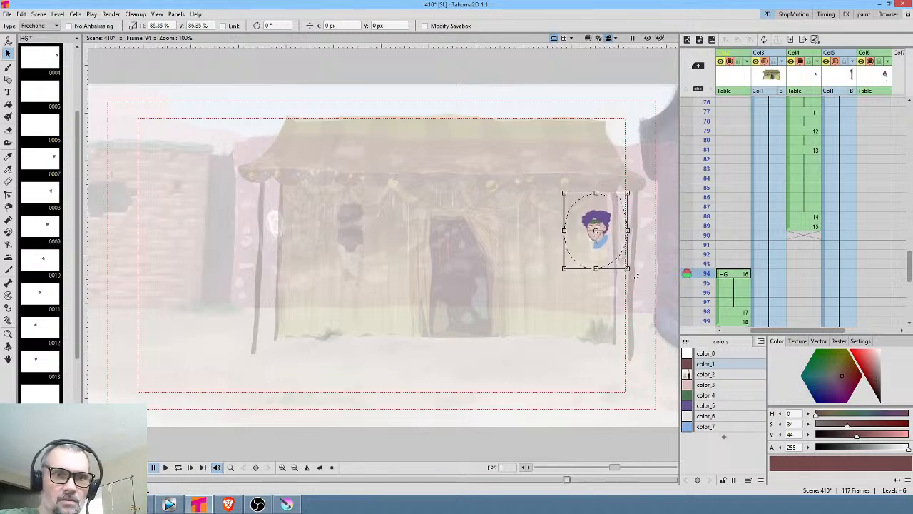
drag(634, 277, 263, 239)
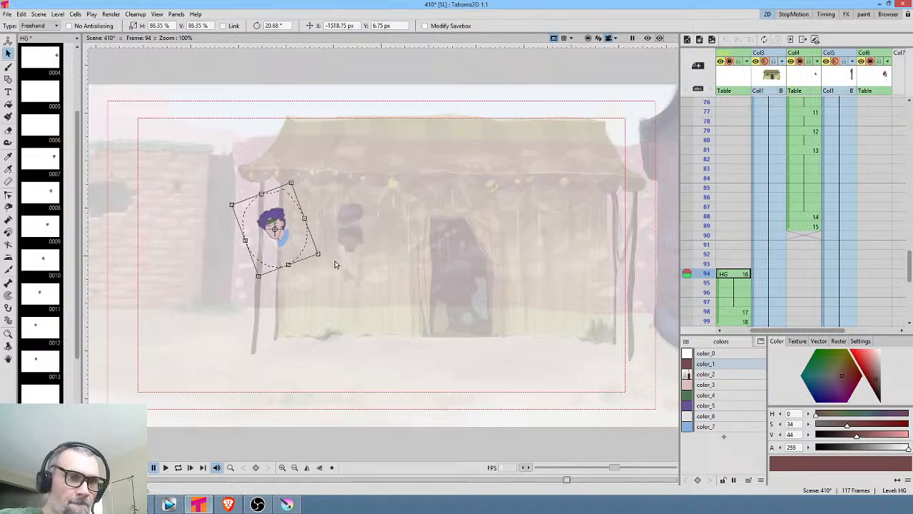
drag(322, 257, 289, 238)
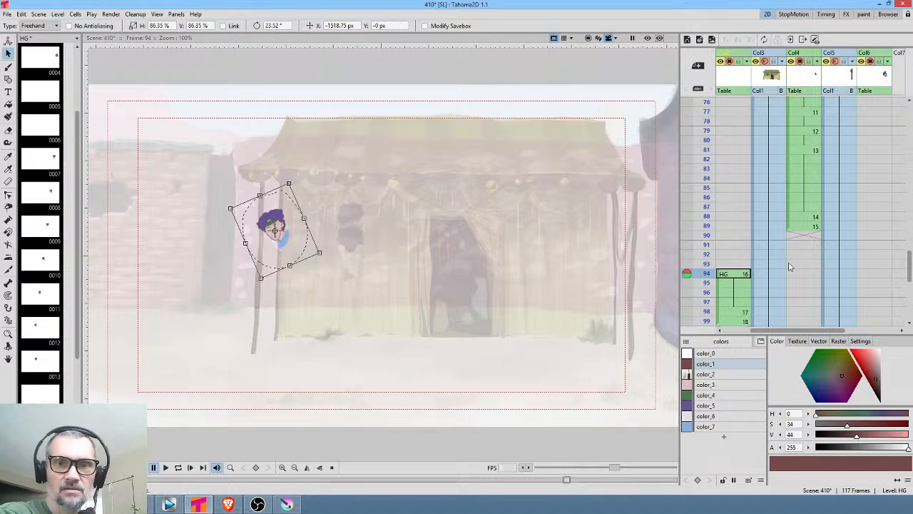
Check the head on frame 94, return to frame 1 and save the scene
scroll(807, 229, down, 1)
scroll(806, 228, down, 2)
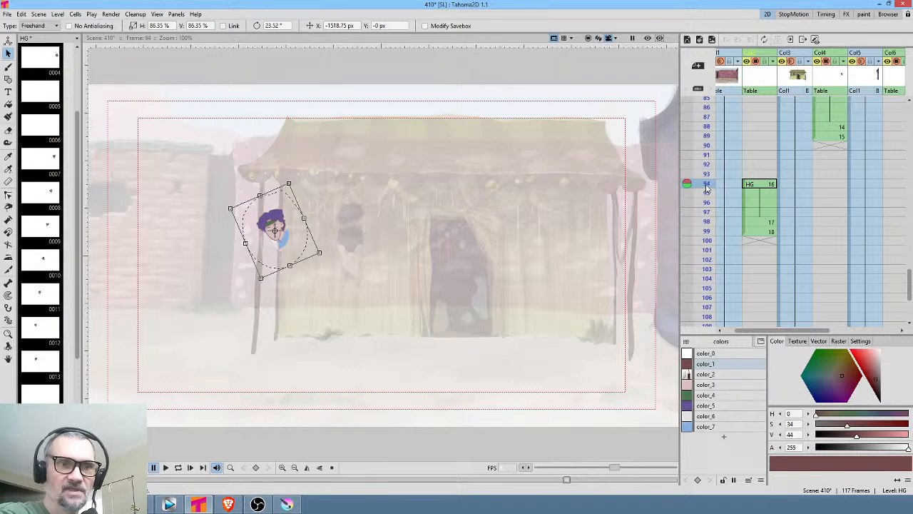
click(706, 193)
mouse_move(707, 194)
mouse_down()
mouse_move(708, 240)
mouse_move(712, 187)
mouse_up()
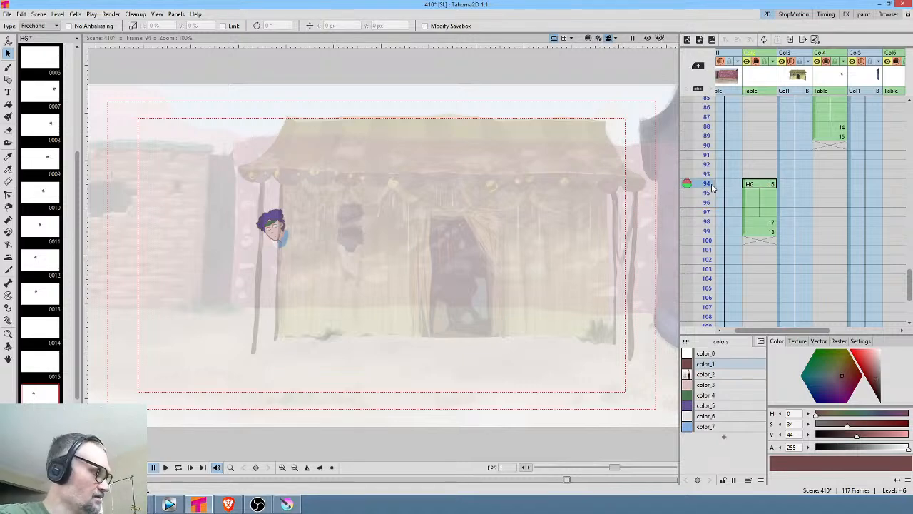
key(alt+)
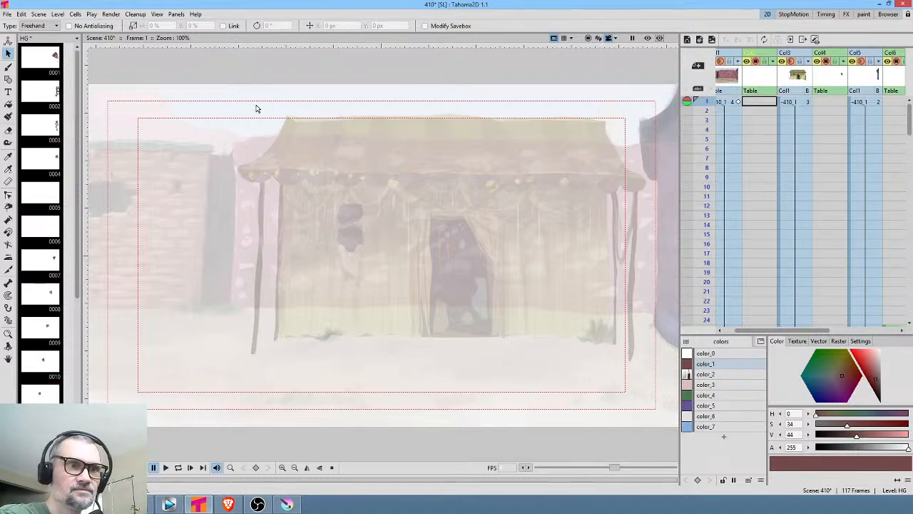
click(7, 15)
click(19, 49)
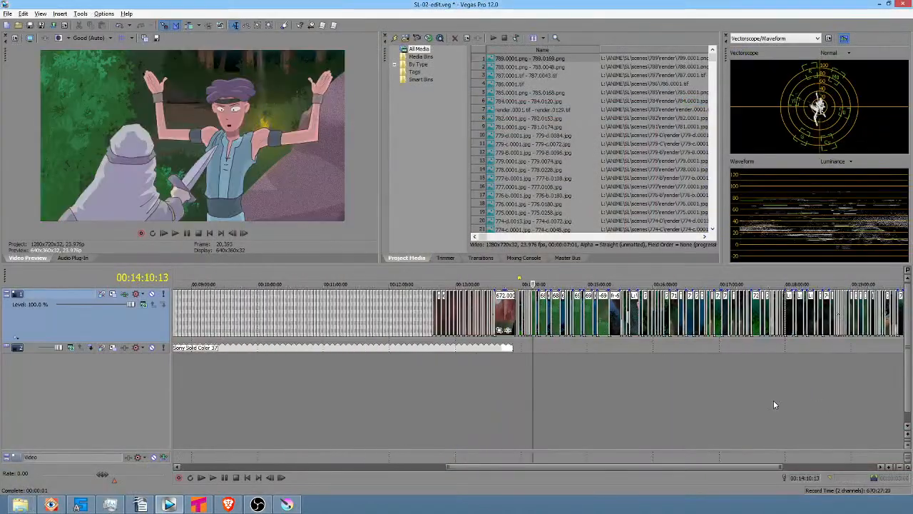
Switch to Vegas Pro and review the edit around 00:13:00, marking successive runs of scene clips from about 00:12:50 onward
scroll(774, 401, down, 1)
click(486, 386)
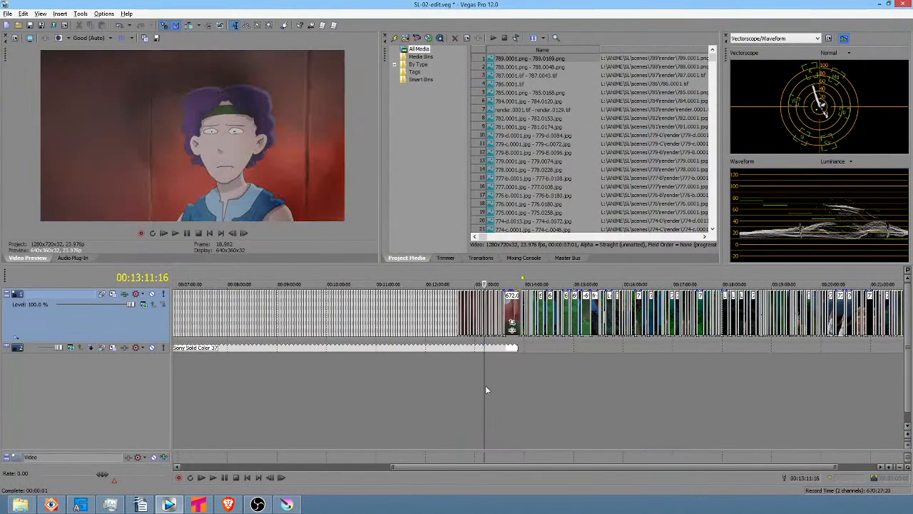
scroll(486, 386, up, 5)
scroll(485, 388, up, 2)
drag(345, 396, 472, 421)
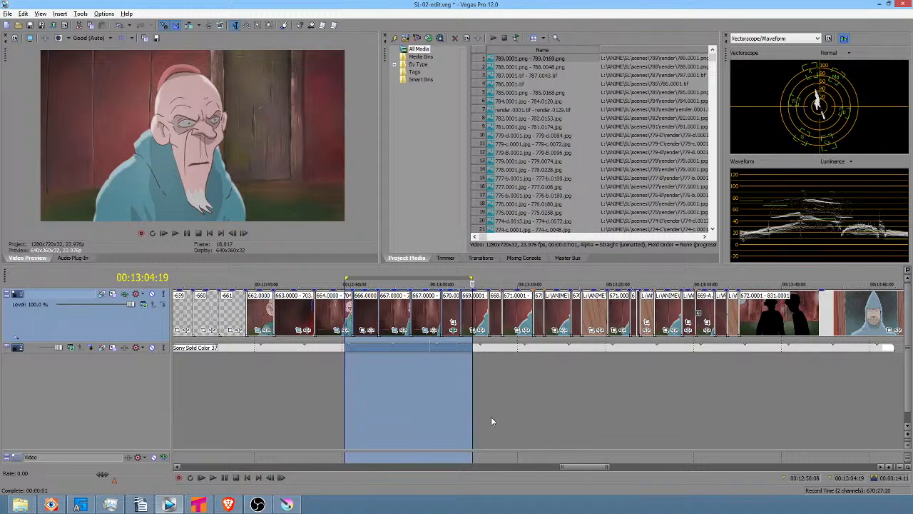
drag(491, 414, 660, 411)
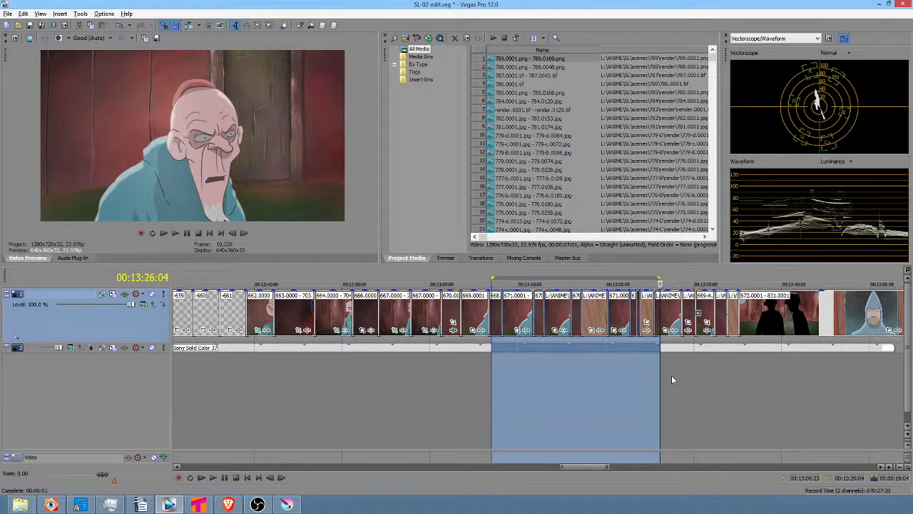
drag(671, 380, 770, 384)
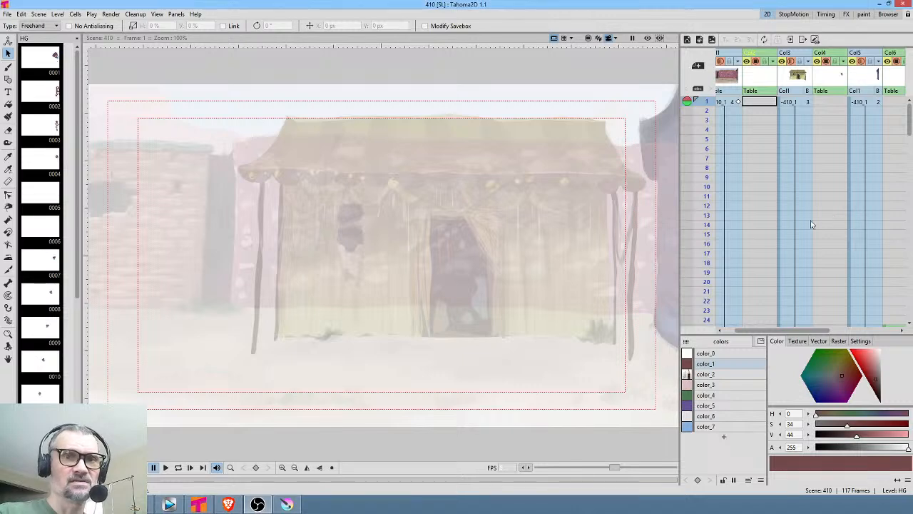
Switch back to Tahoma2D and start a black Brush drawing on frame 1 of the empty Col9 with a short test stroke
scroll(811, 224, right, 5)
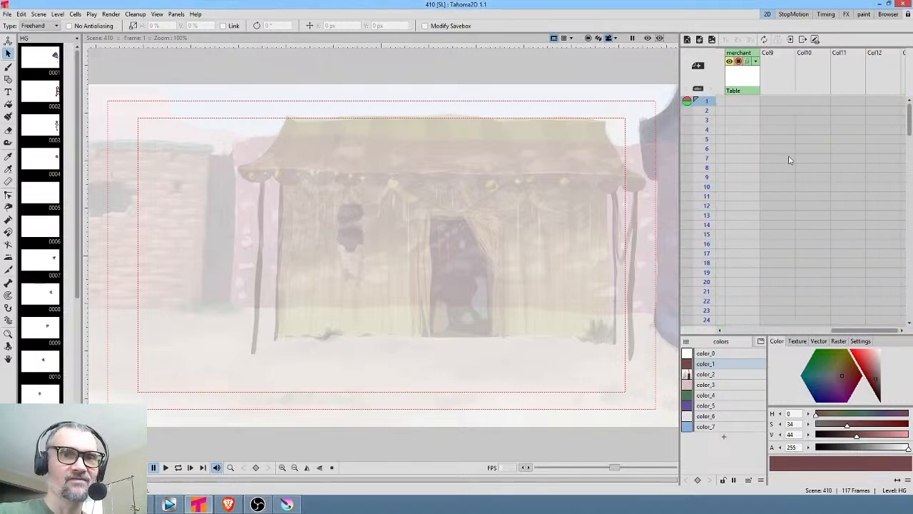
click(781, 102)
click(751, 364)
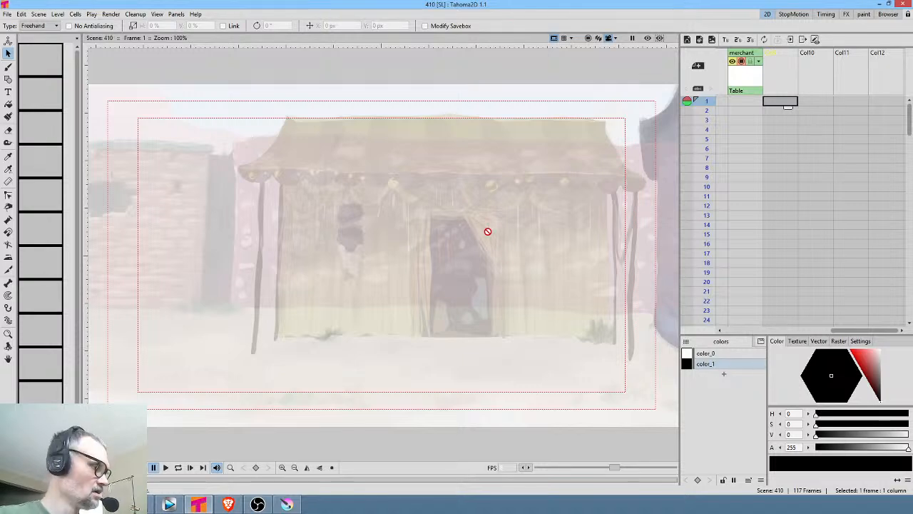
key(b)
click(498, 253)
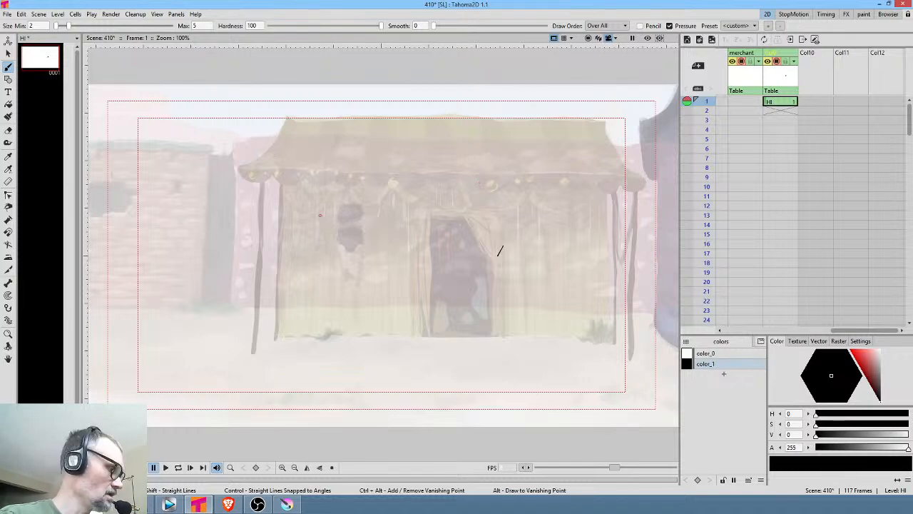
Draw a large U-shaped jaw outline over the tent front and add an ear outline at its right end
scroll(320, 213, up, 4)
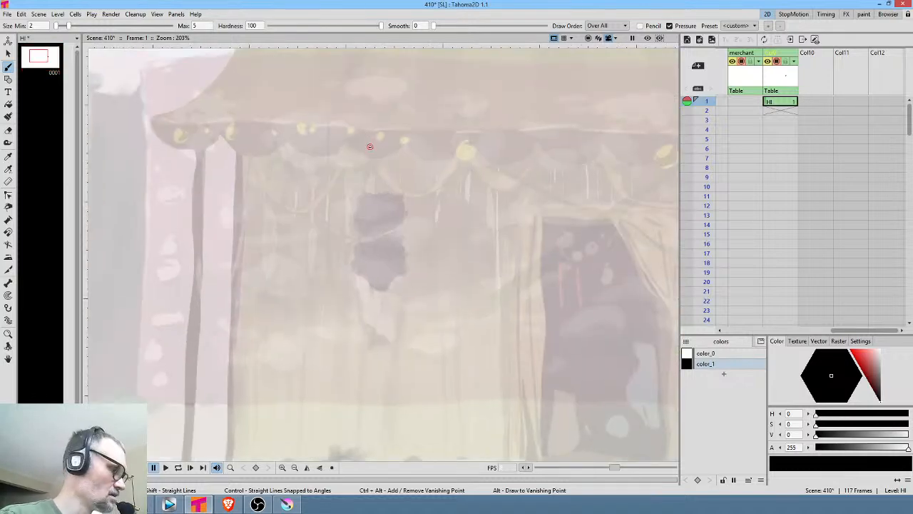
mouse_move(356, 122)
mouse_down()
mouse_move(349, 168)
mouse_move(363, 284)
mouse_move(396, 384)
mouse_move(452, 416)
mouse_move(507, 408)
mouse_move(598, 272)
mouse_move(618, 178)
mouse_up()
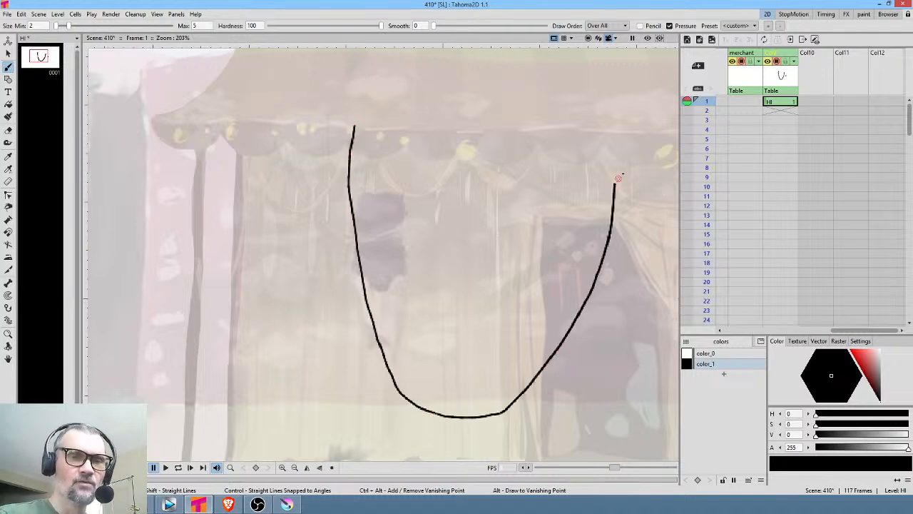
mouse_move(615, 107)
mouse_down()
mouse_move(648, 96)
mouse_move(658, 127)
mouse_move(652, 188)
mouse_move(618, 193)
mouse_up()
Turn on the Brush's Pencil option and draw the inner ear lines, a small nose curve and an arched left eyebrow
click(640, 26)
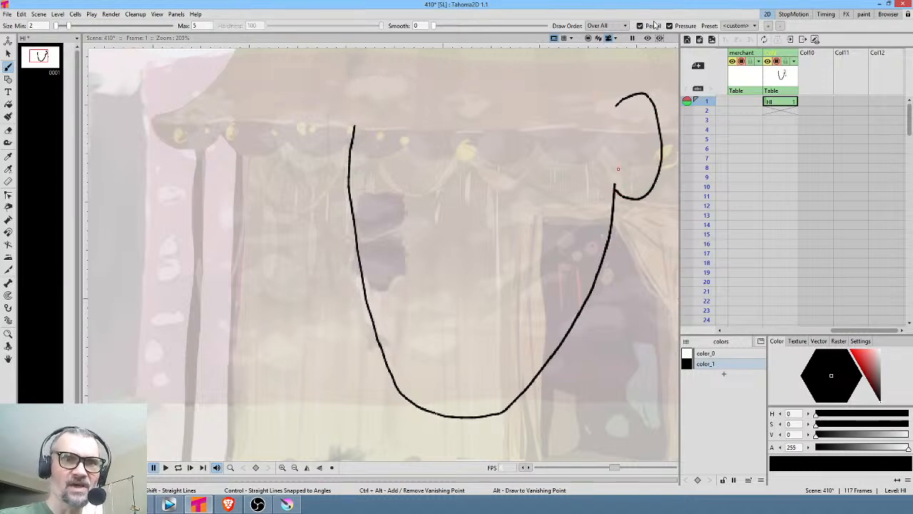
mouse_move(640, 109)
mouse_down()
mouse_move(617, 146)
mouse_move(622, 131)
mouse_move(630, 157)
mouse_up()
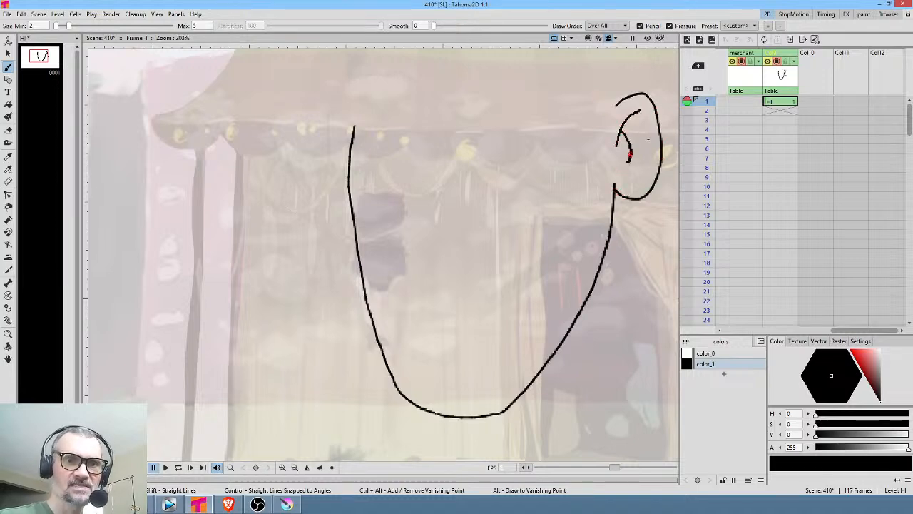
scroll(631, 155, up, 5)
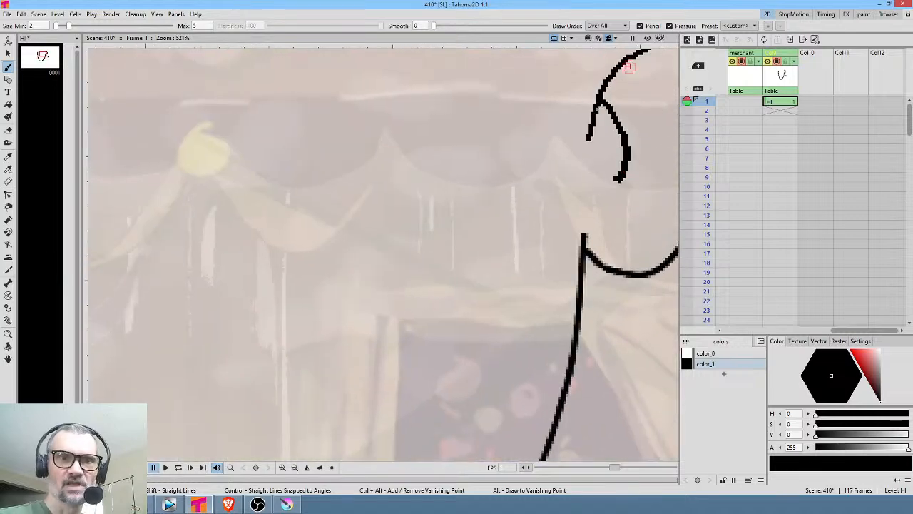
scroll(615, 121, down, 6)
scroll(585, 183, up, 3)
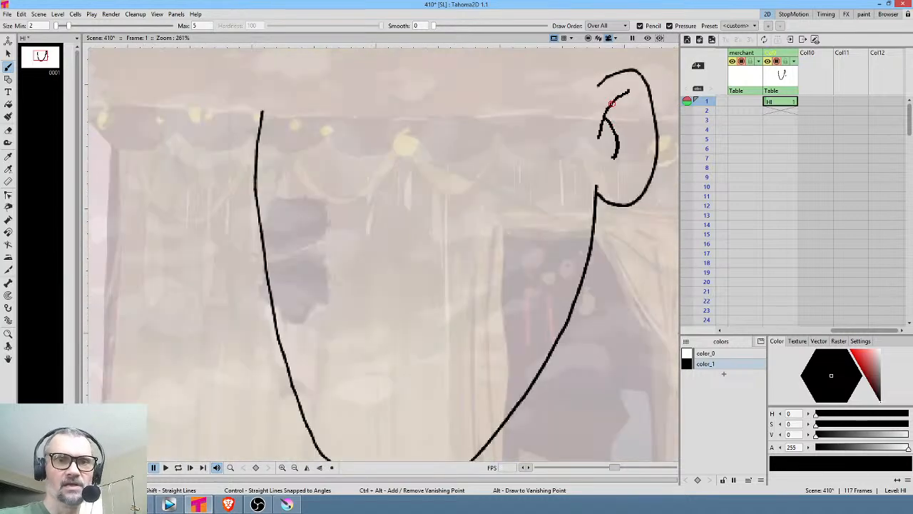
drag(356, 235, 375, 255)
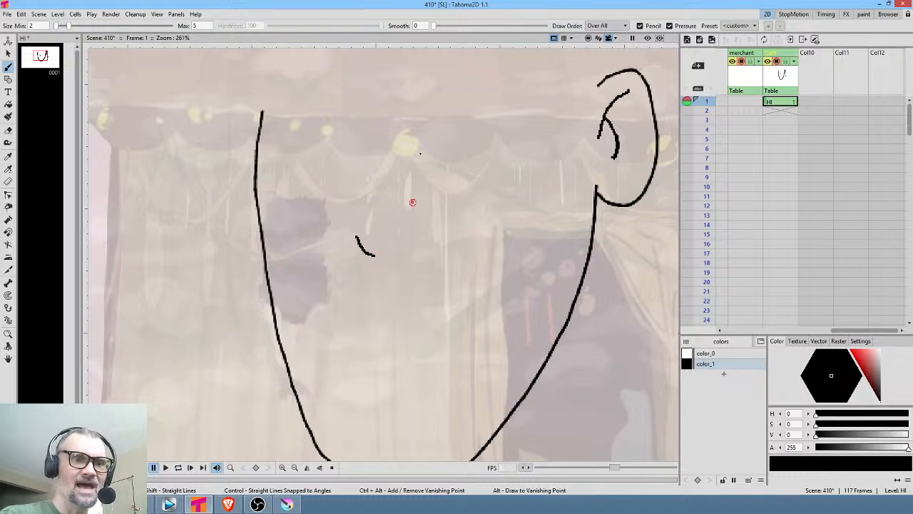
mouse_move(358, 154)
mouse_down()
mouse_move(301, 125)
mouse_move(286, 138)
mouse_up()
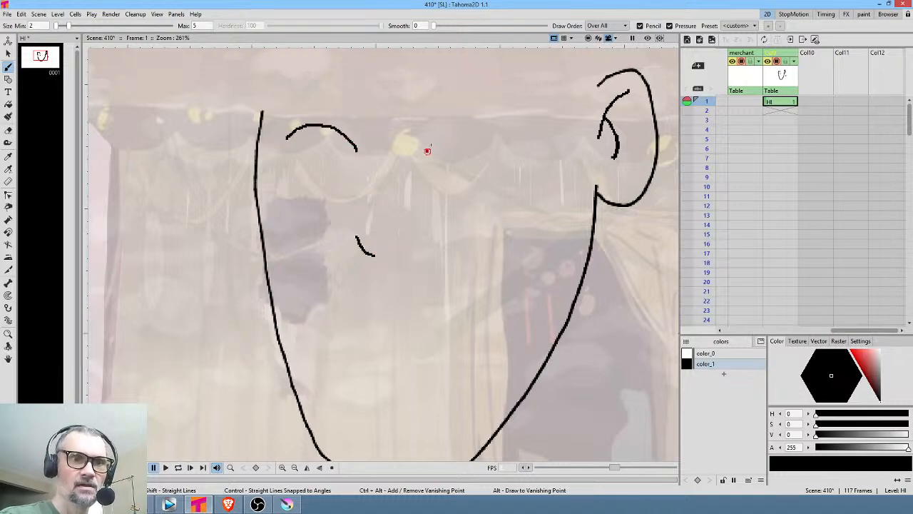
Draw the ear-side eye's upper lid, then add a pupil and a lower lid to both eyes of the face
mouse_move(427, 151)
mouse_down()
mouse_move(483, 116)
mouse_move(529, 135)
mouse_up()
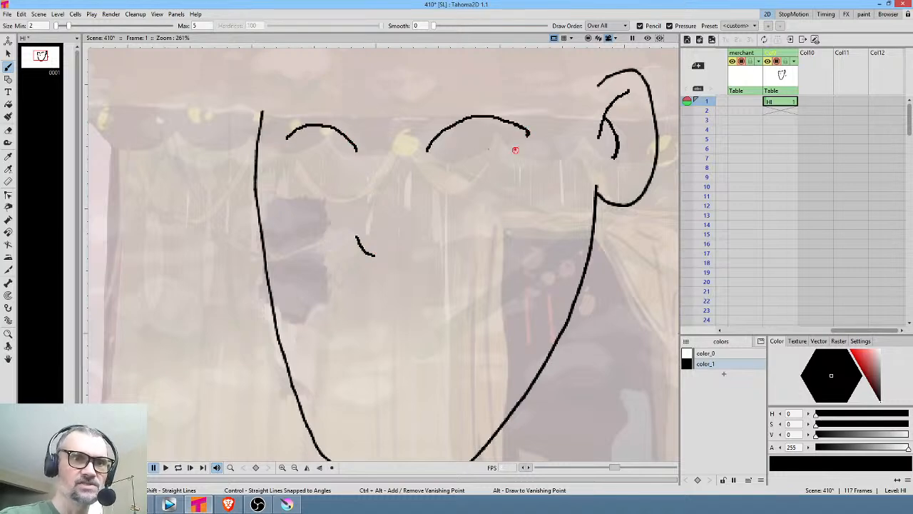
click(483, 131)
click(338, 144)
drag(292, 140, 344, 164)
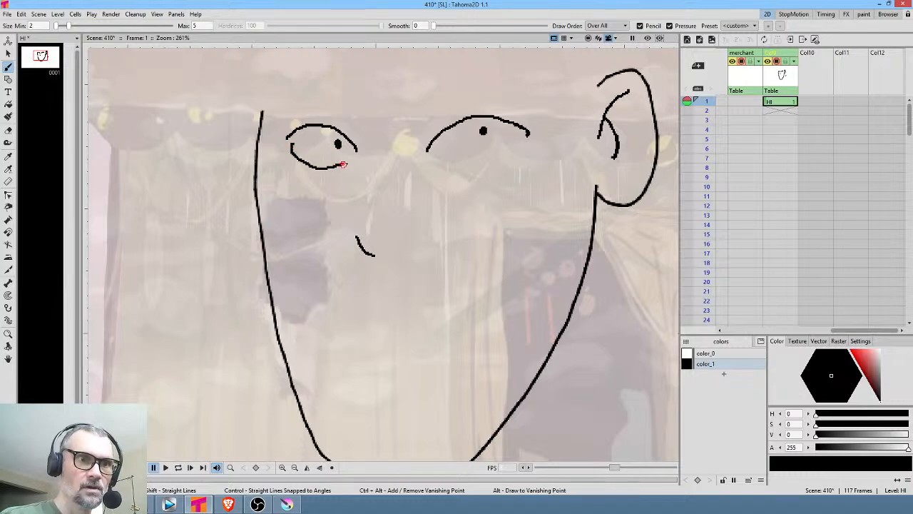
mouse_move(441, 157)
mouse_down()
mouse_move(476, 164)
mouse_move(508, 150)
mouse_up()
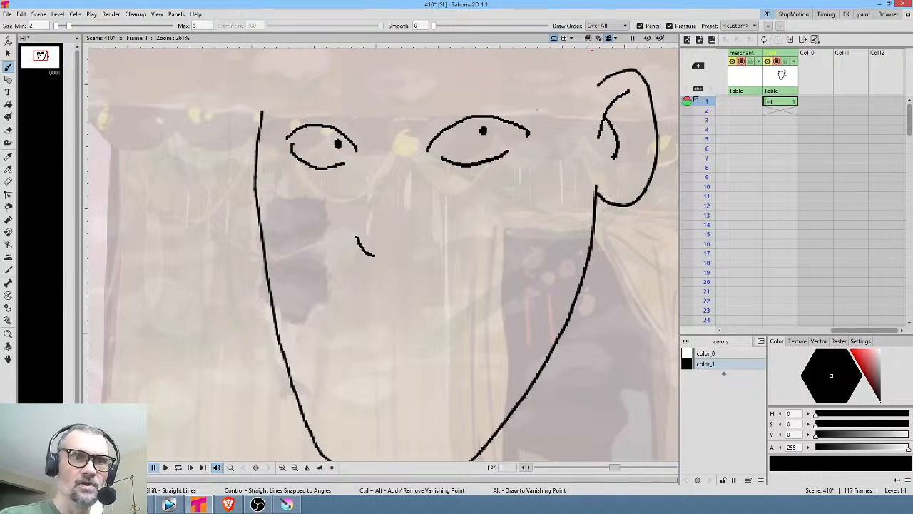
Draw an eyebrow over each eye and a small closed mouth outline above the chin
drag(417, 93, 526, 93)
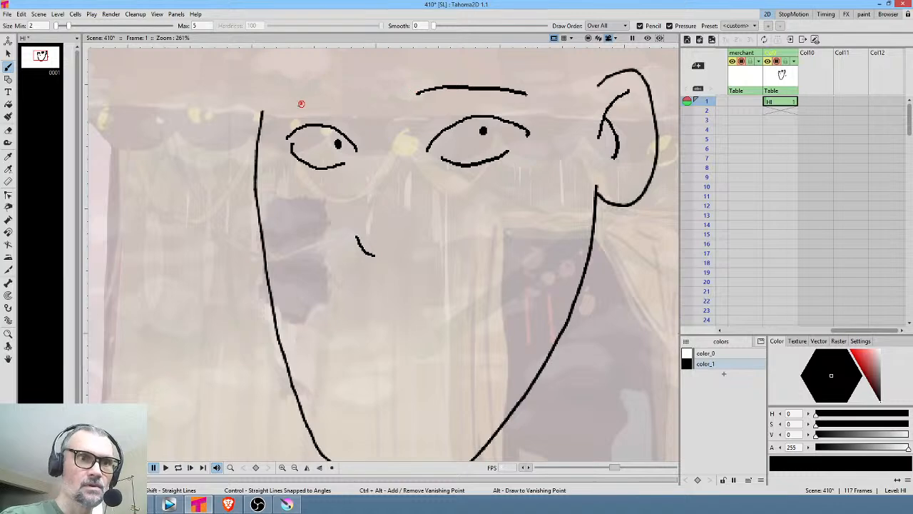
drag(301, 103, 359, 92)
drag(477, 251, 488, 223)
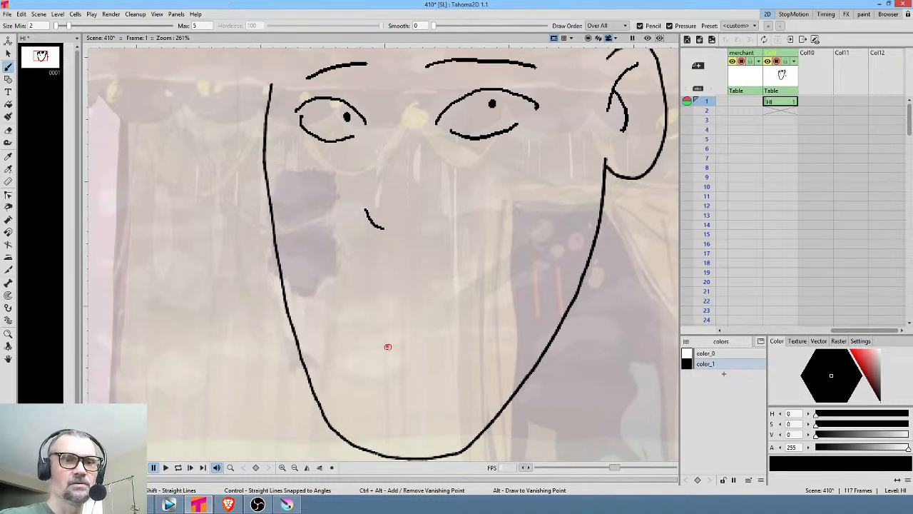
mouse_move(385, 368)
mouse_down()
mouse_move(428, 367)
mouse_move(441, 381)
mouse_move(396, 388)
mouse_move(376, 371)
mouse_move(398, 361)
mouse_up()
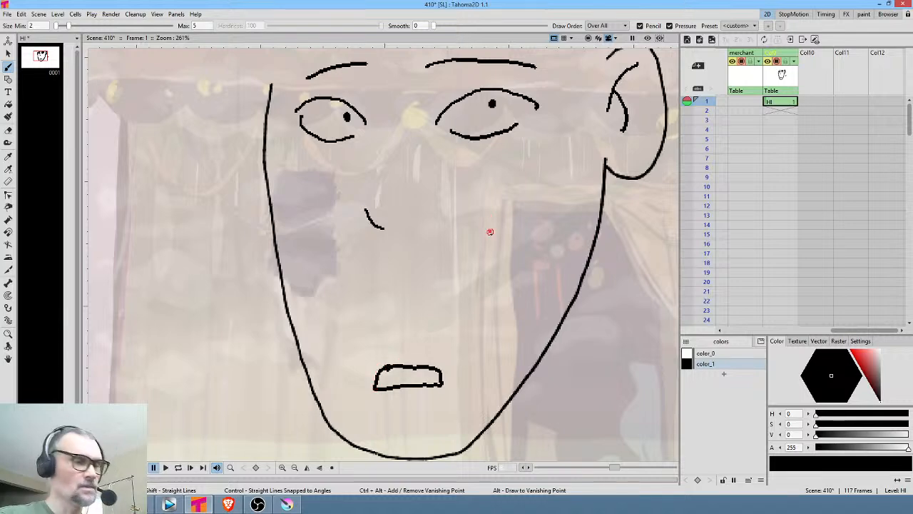
Select the mouth and jaw area with a freehand selection and squash it upward to shorten the lower face
scroll(485, 242, down, 3)
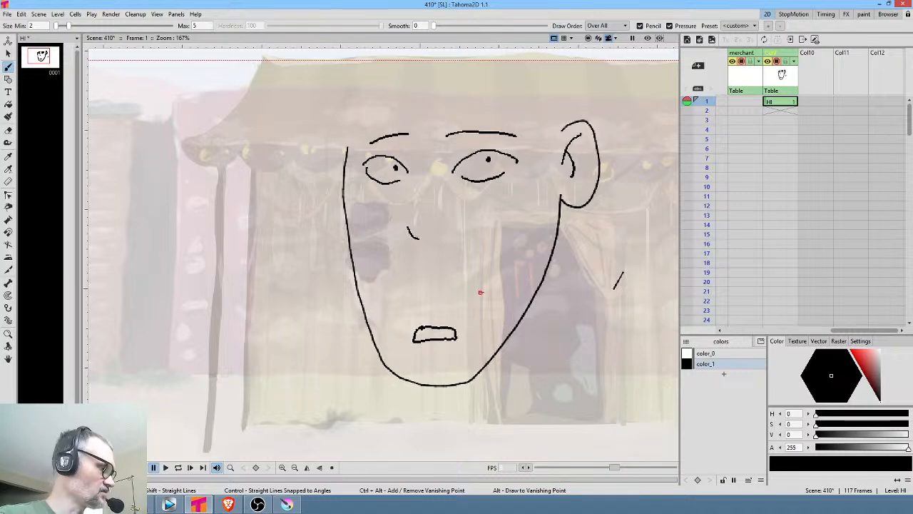
key(s)
mouse_move(510, 261)
mouse_down()
mouse_move(317, 347)
mouse_move(454, 401)
mouse_move(519, 264)
mouse_up()
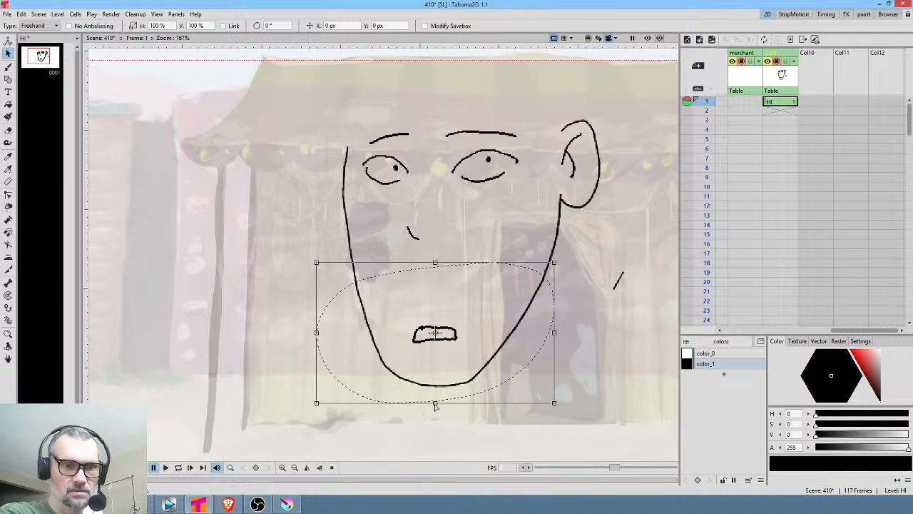
drag(435, 404, 445, 383)
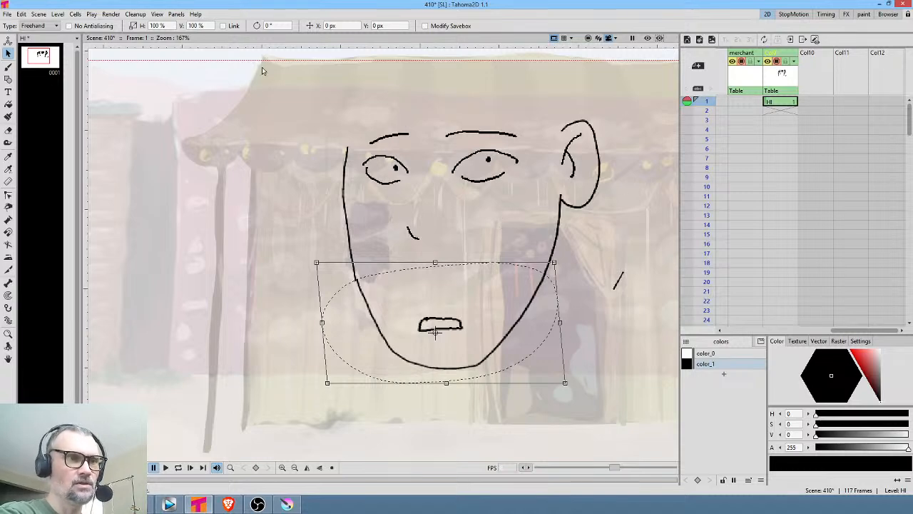
Enable Add Antialiasing in the HI level's settings
click(57, 13)
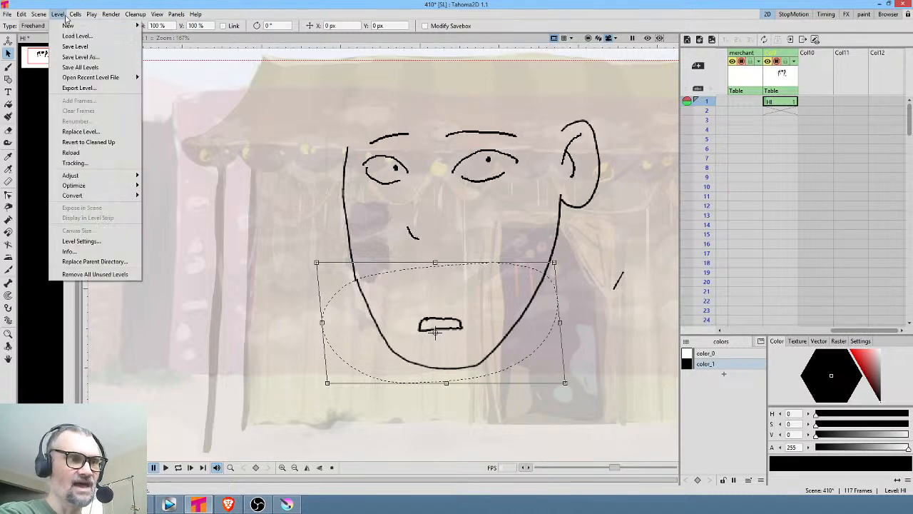
click(81, 241)
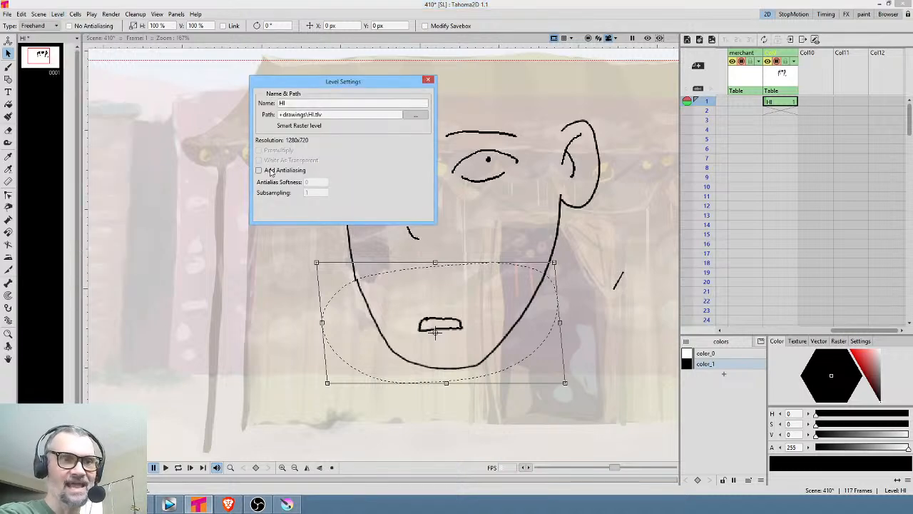
click(271, 171)
click(318, 183)
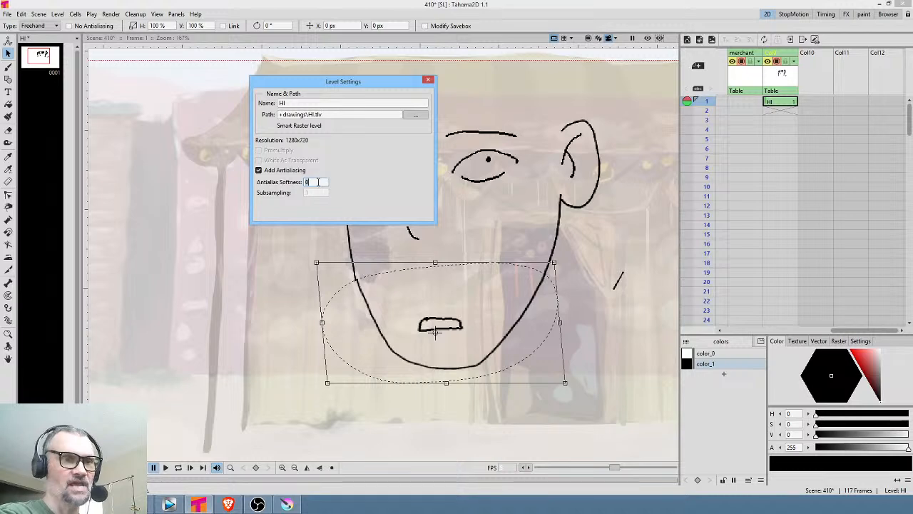
click(428, 79)
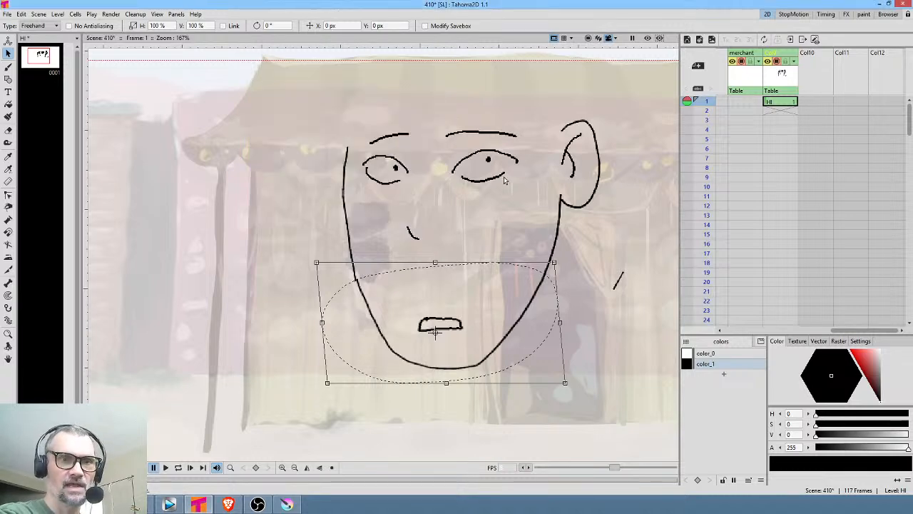
Preview the line quality around the eyes up close, and return to the normal view
scroll(504, 181, up, 6)
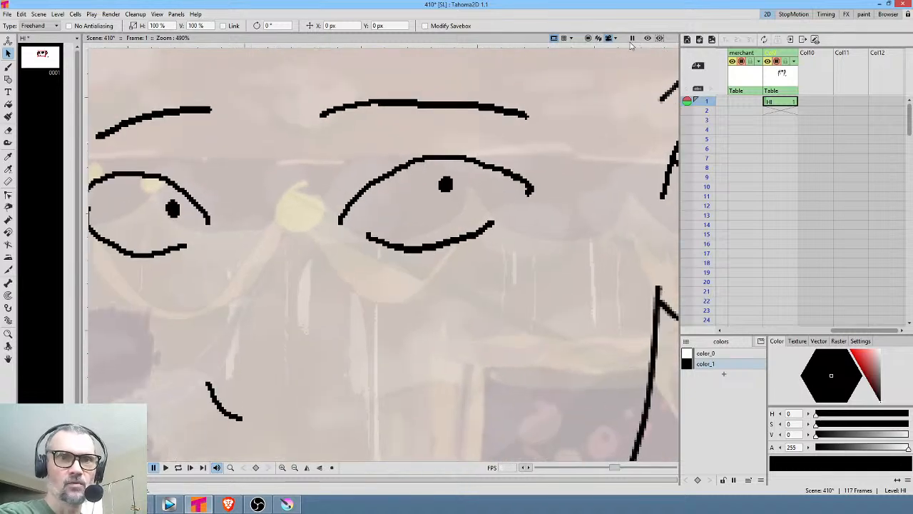
click(647, 38)
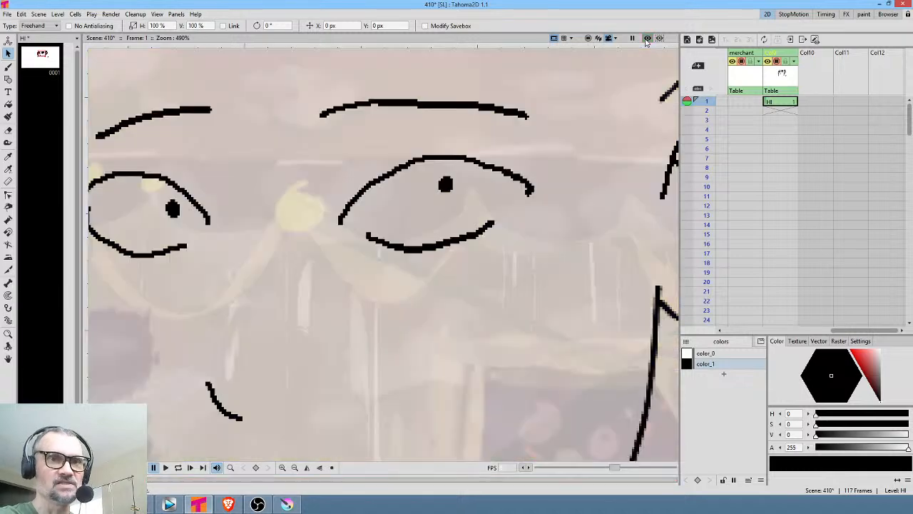
click(647, 39)
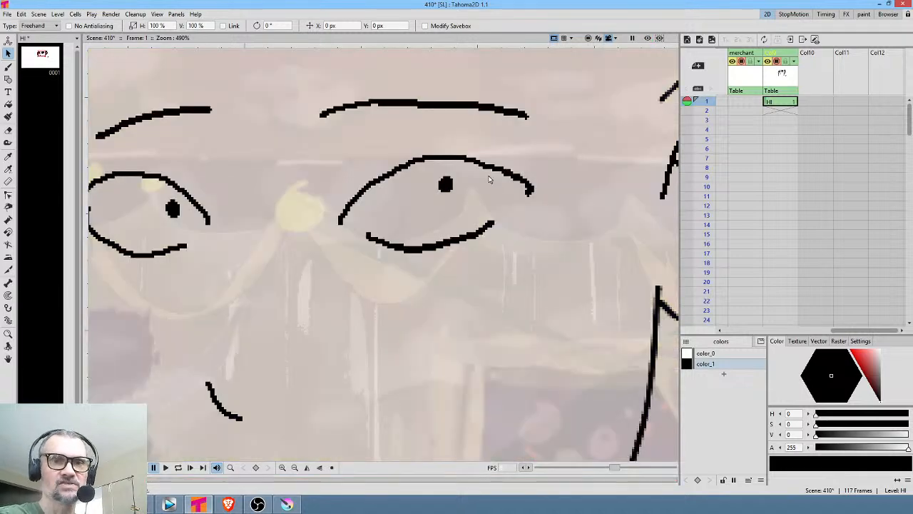
Give color_1 a textured pencil raster brush style and draw a curved test stroke below the ear-side eye
click(840, 341)
click(861, 361)
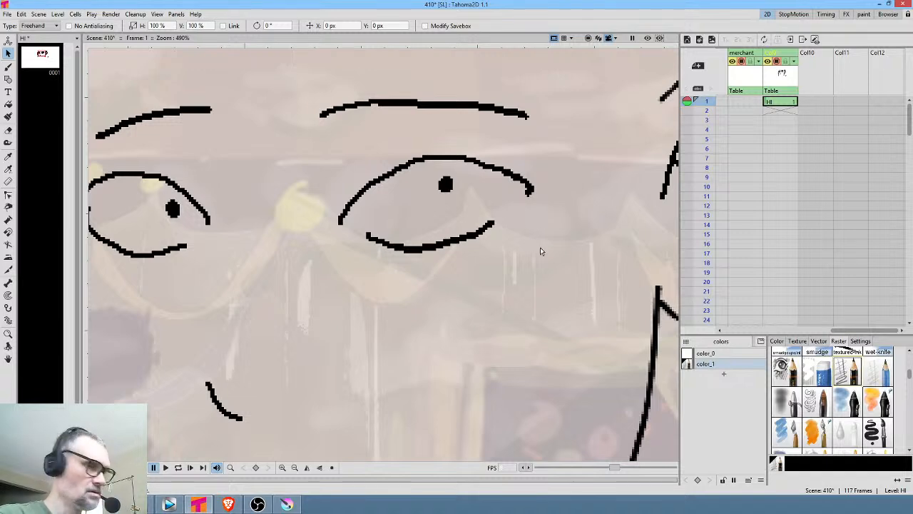
key(b)
mouse_move(558, 226)
mouse_down()
mouse_move(485, 286)
mouse_move(459, 338)
mouse_move(477, 305)
mouse_move(553, 235)
mouse_move(466, 317)
mouse_move(556, 229)
mouse_up()
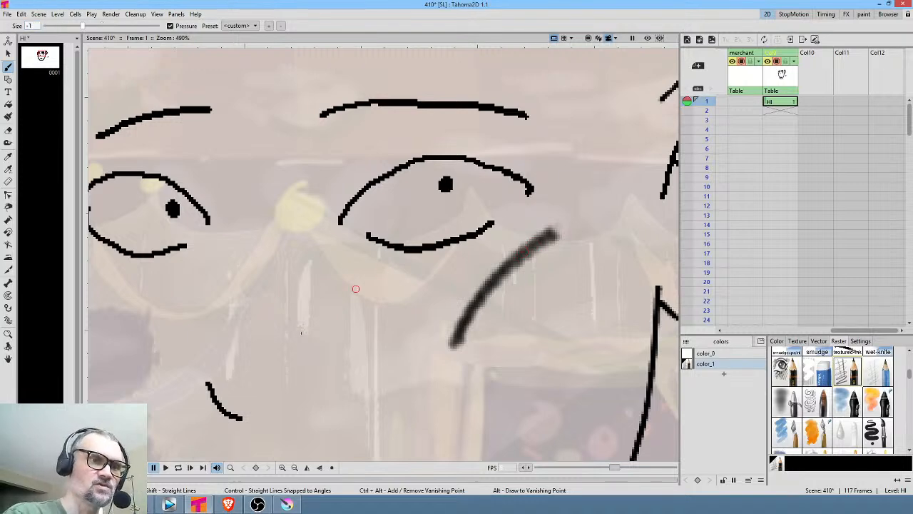
Sketch a small test eye beside the nose with the pencil brush and erase some shading inside it
mouse_move(272, 344)
mouse_down()
mouse_move(394, 315)
mouse_move(265, 346)
mouse_move(350, 300)
mouse_move(267, 349)
mouse_move(307, 379)
mouse_move(346, 387)
mouse_move(398, 350)
mouse_move(402, 321)
mouse_move(369, 314)
mouse_move(375, 339)
mouse_move(398, 313)
mouse_up()
mouse_move(279, 339)
mouse_down()
mouse_move(335, 303)
mouse_move(408, 320)
mouse_move(274, 337)
mouse_move(266, 345)
mouse_move(291, 364)
mouse_up()
key(a)
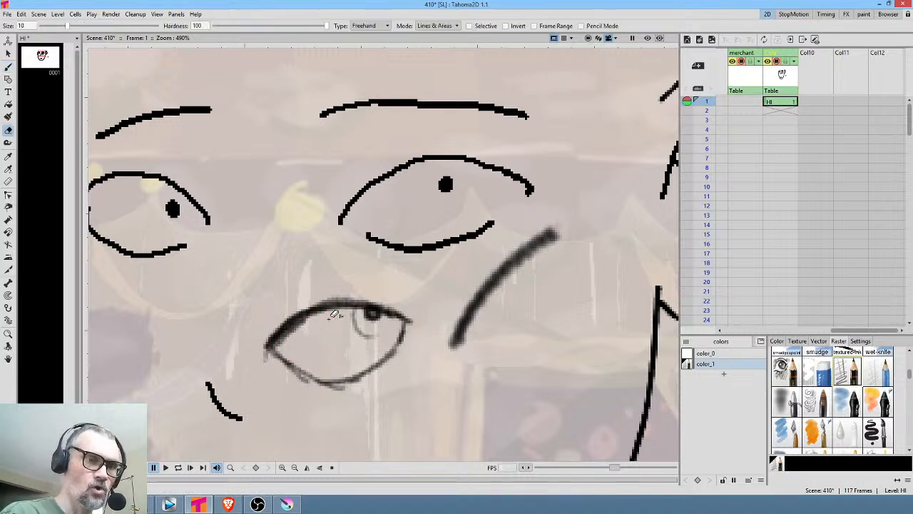
mouse_move(336, 314)
mouse_down()
mouse_move(282, 336)
mouse_move(312, 348)
mouse_up()
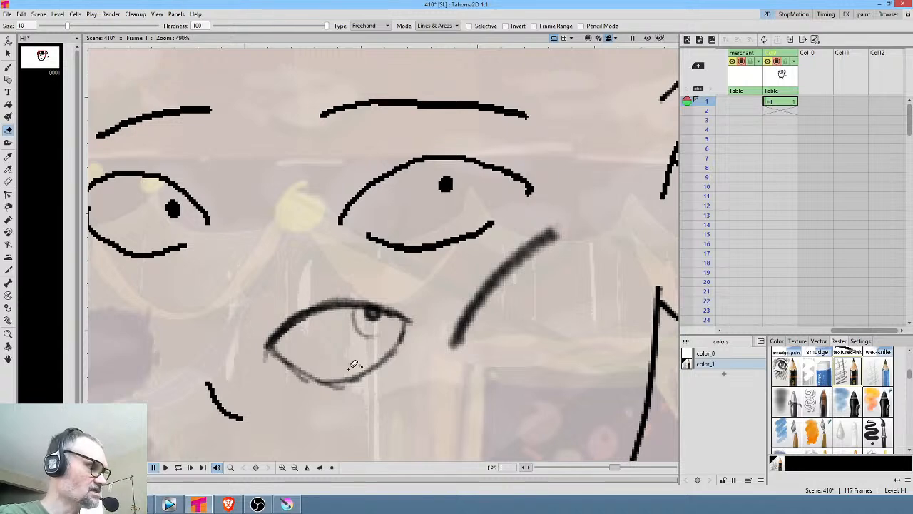
Delete the column containing the HI face drawing
key(alt+0)
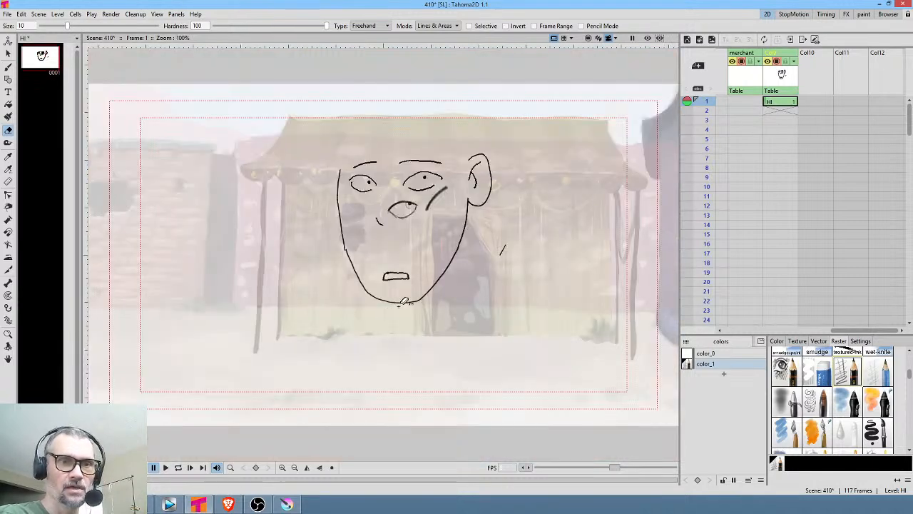
click(770, 78)
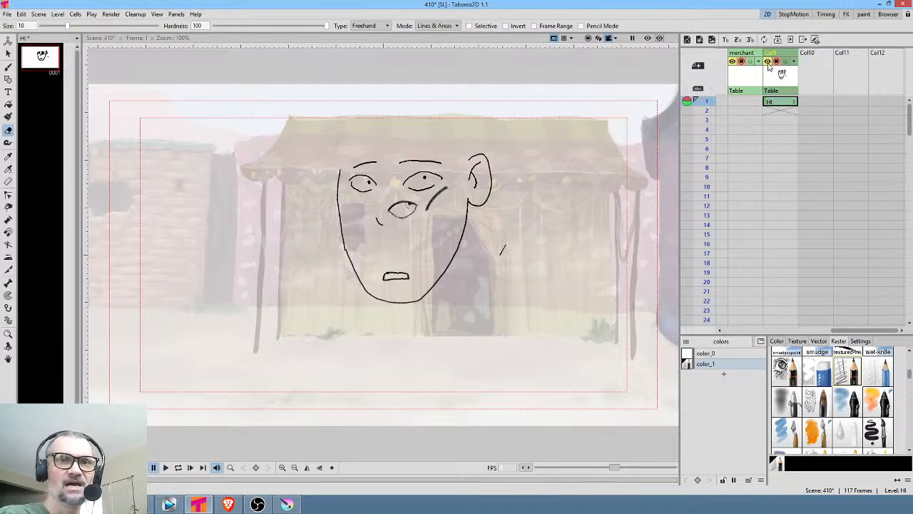
key(Delete)
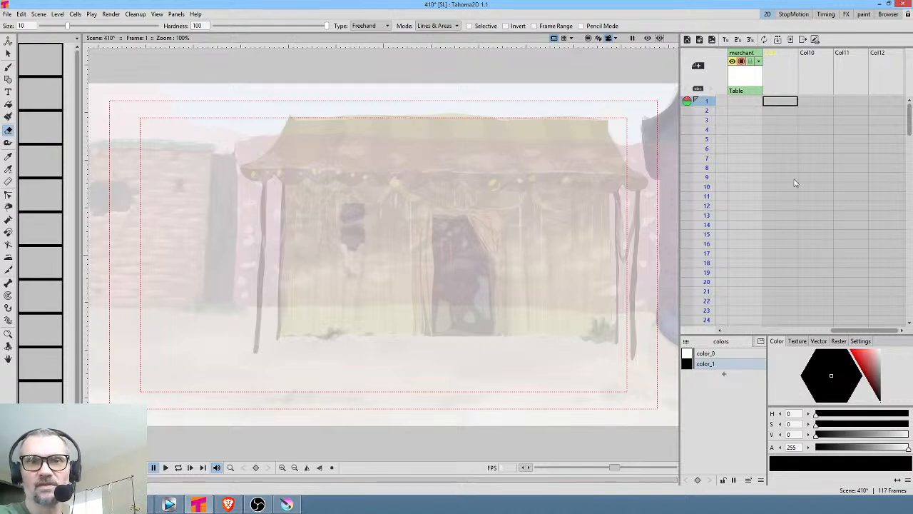
Save the scene and all its levels
scroll(807, 162, left, 3)
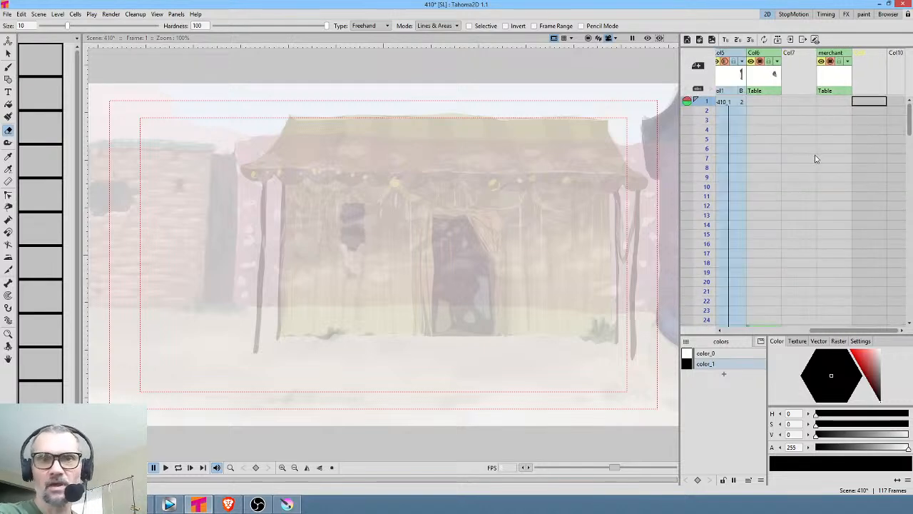
scroll(815, 167, left, 1)
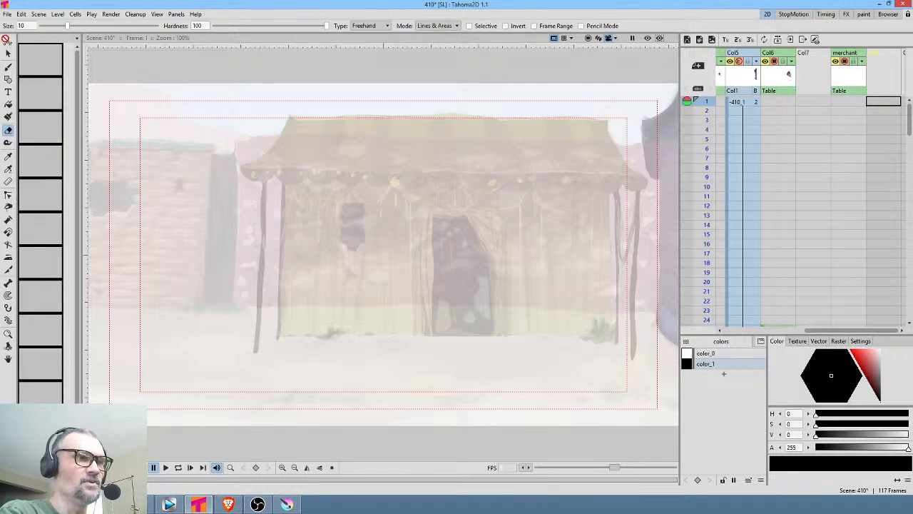
click(7, 16)
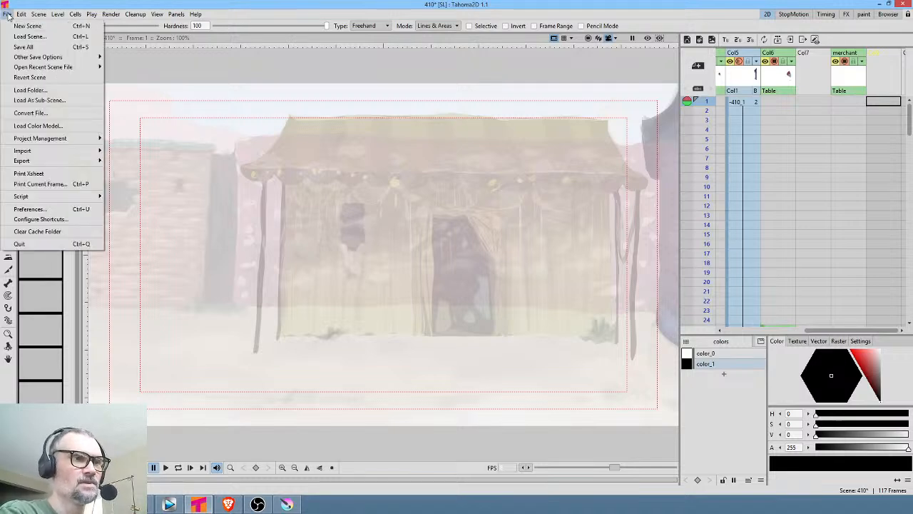
click(15, 47)
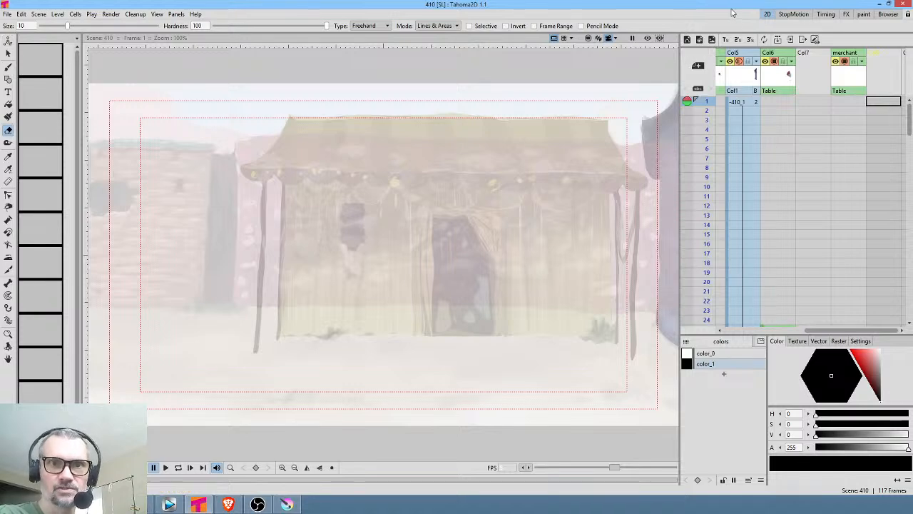
Play the scene's animation in a loop to review the timing of the character's head appearances, and stop playback
click(738, 104)
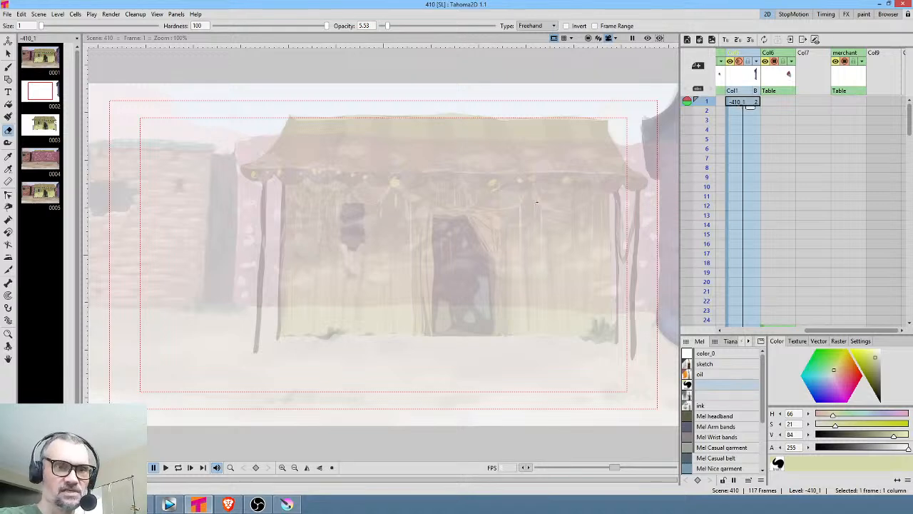
scroll(553, 152, down, 1)
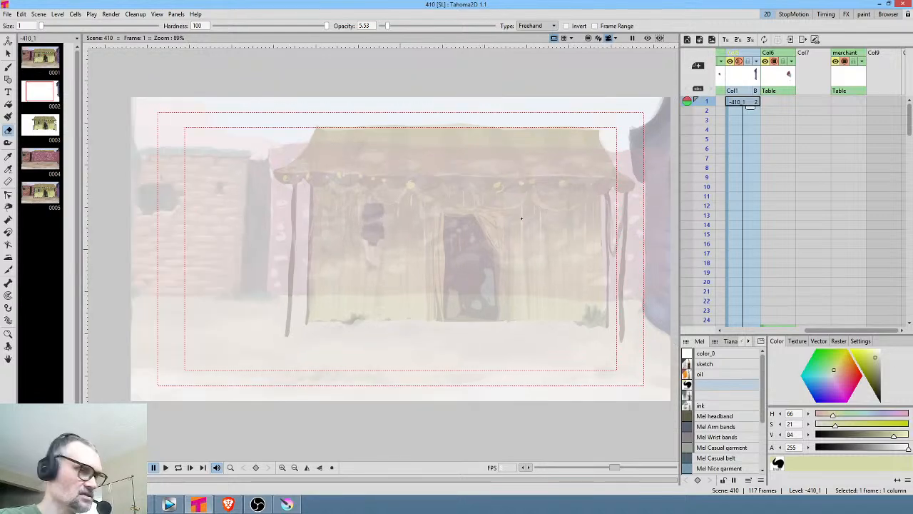
scroll(522, 218, up, 1)
key(l)
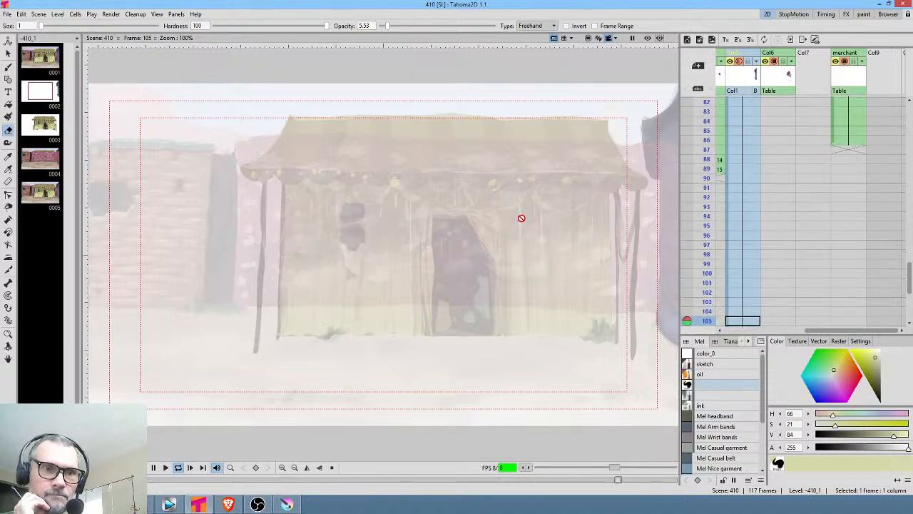
key(l)
key(l)
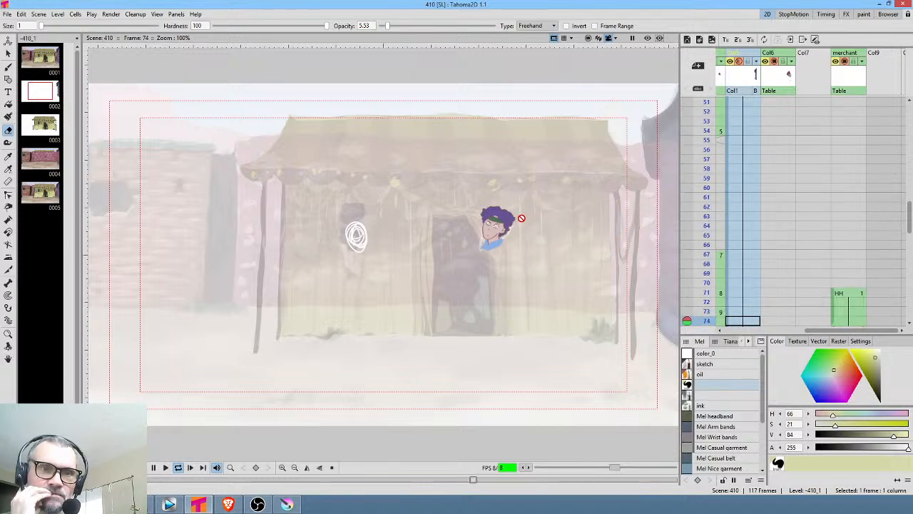
key(space)
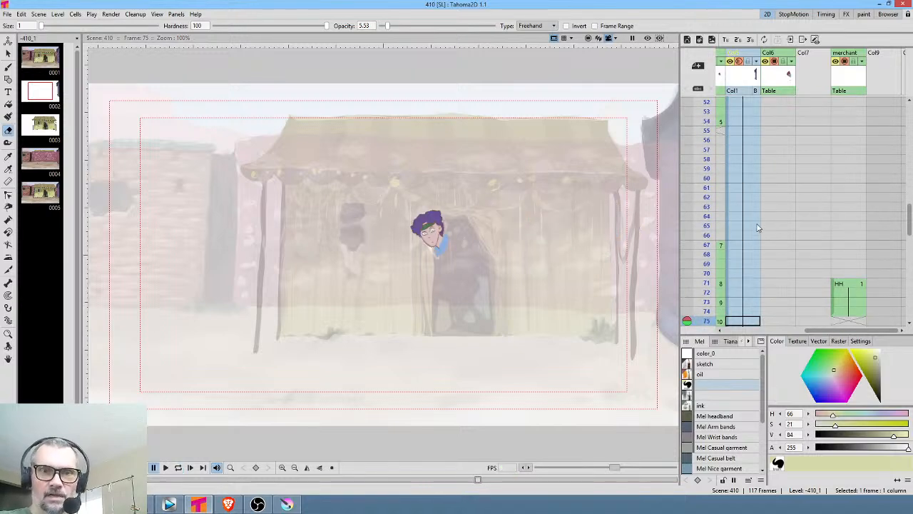
Insert four frames at frame 64 in the column holding HG drawing 6 to lengthen its exposure
click(703, 189)
mouse_move(704, 199)
mouse_down()
mouse_move(703, 224)
mouse_move(704, 140)
mouse_move(701, 214)
mouse_up()
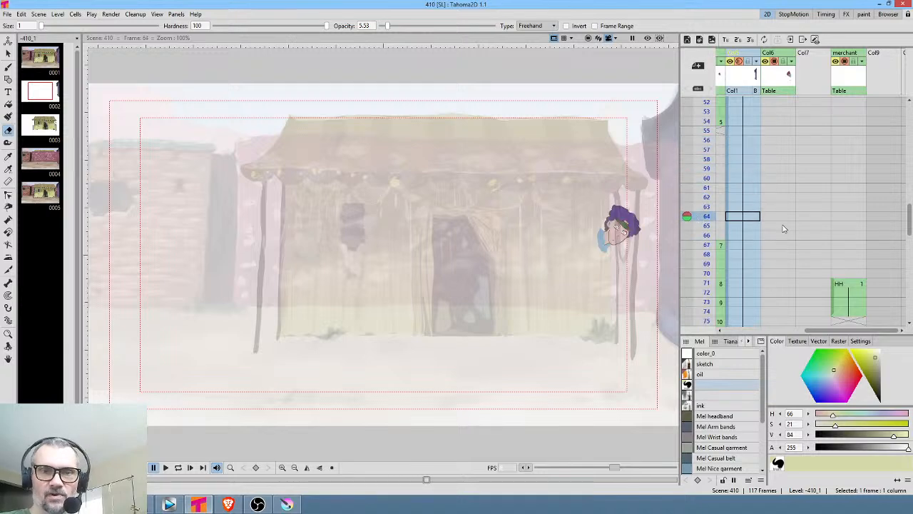
scroll(780, 228, left, 4)
click(767, 206)
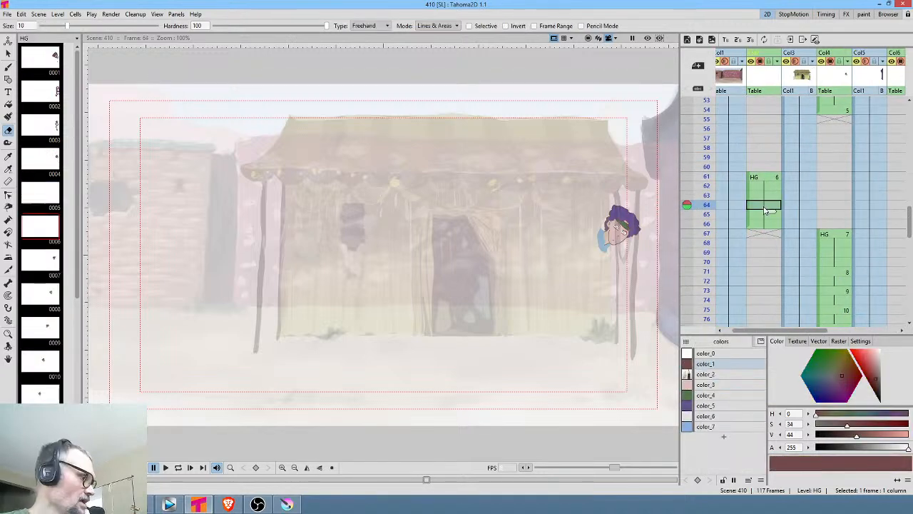
key(Insert)
key(Insert)
key(Insert)
key(Insert)
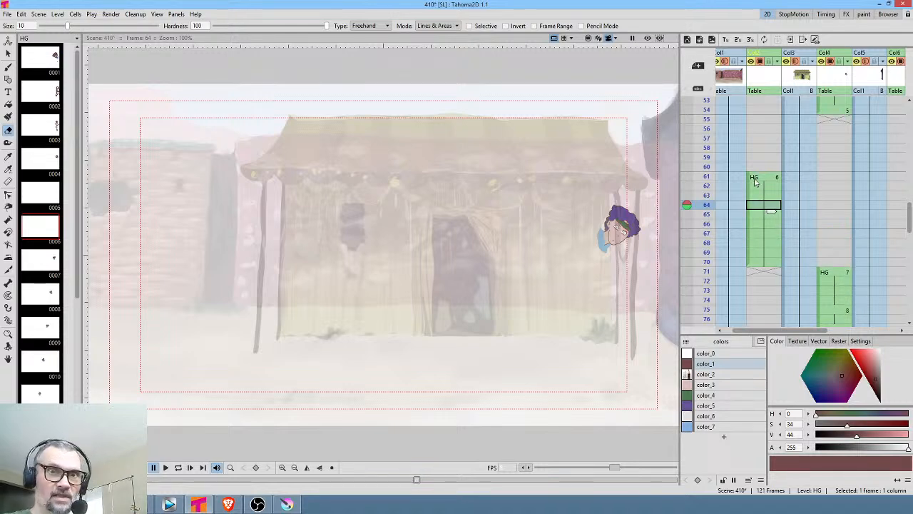
Play the scene in a loop from frame 55 to review the head-appearance timing, and stop playback
click(705, 119)
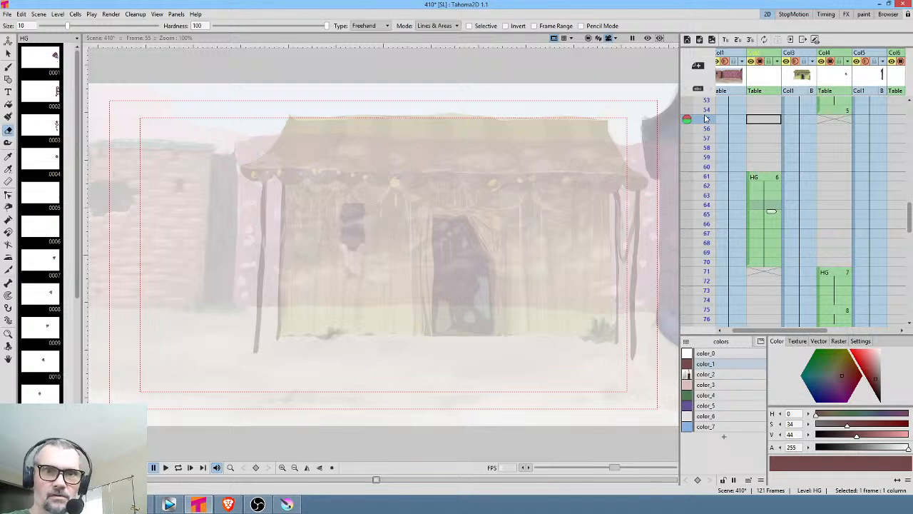
key(l)
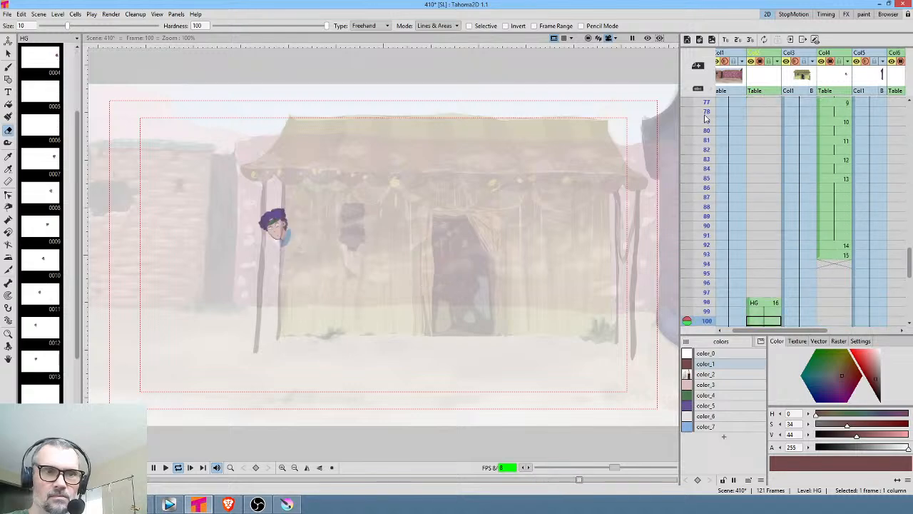
key(l)
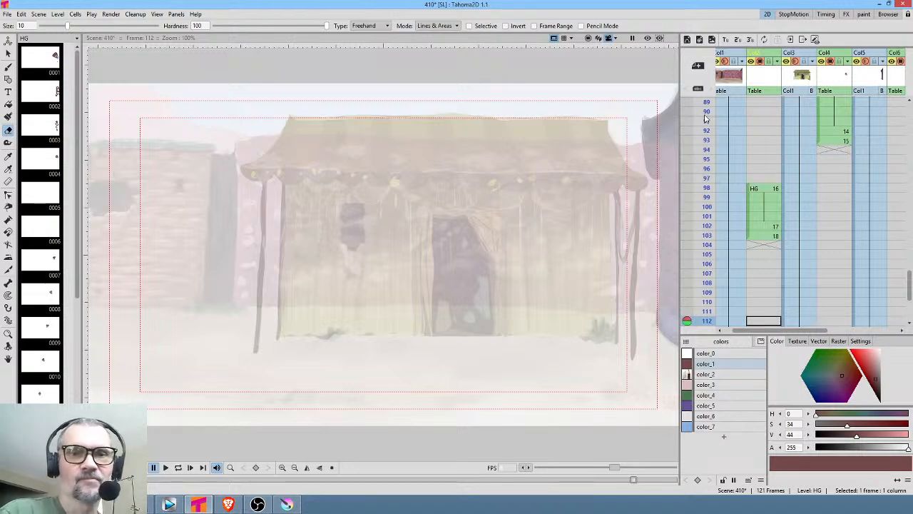
Examine the columns of the scene and the HG head drawings 1, 19, 20 and 21 at frames 25 to 31 of Col6
scroll(791, 147, up, 5)
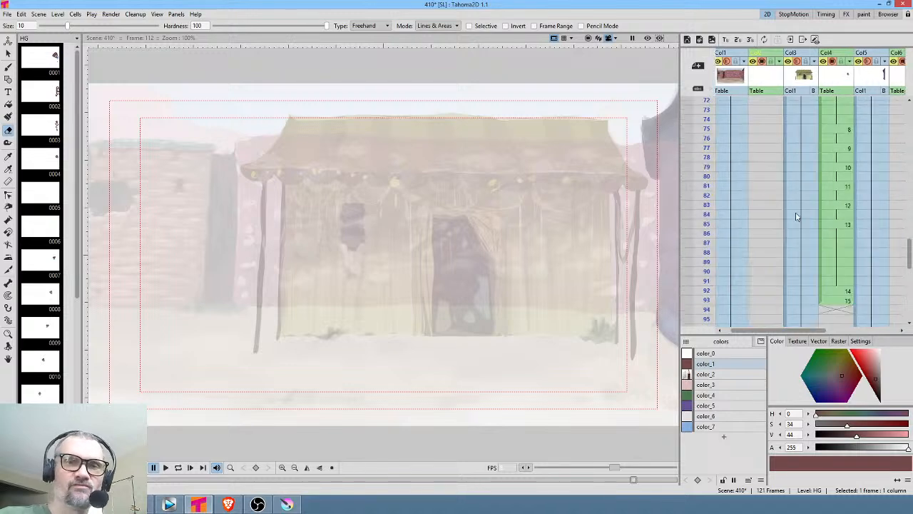
scroll(792, 147, up, 8)
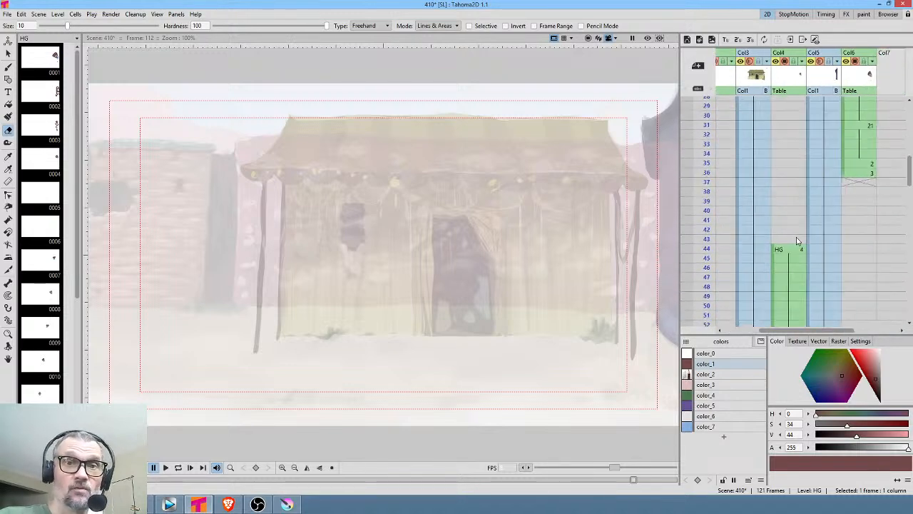
scroll(819, 173, up, 4)
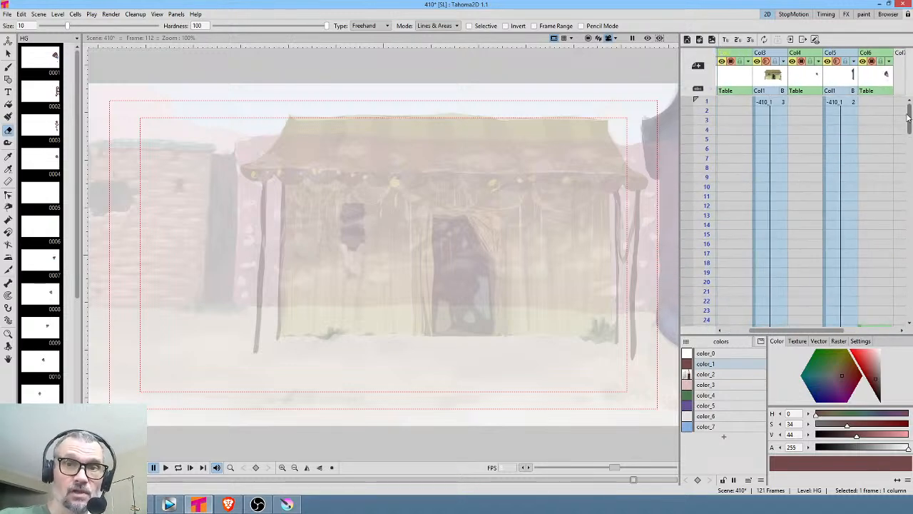
scroll(793, 202, right, 3)
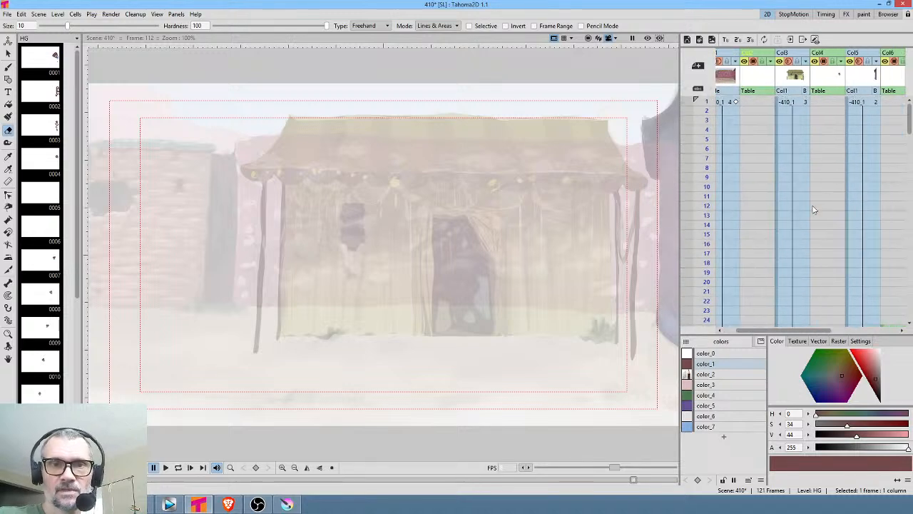
scroll(723, 227, right, 3)
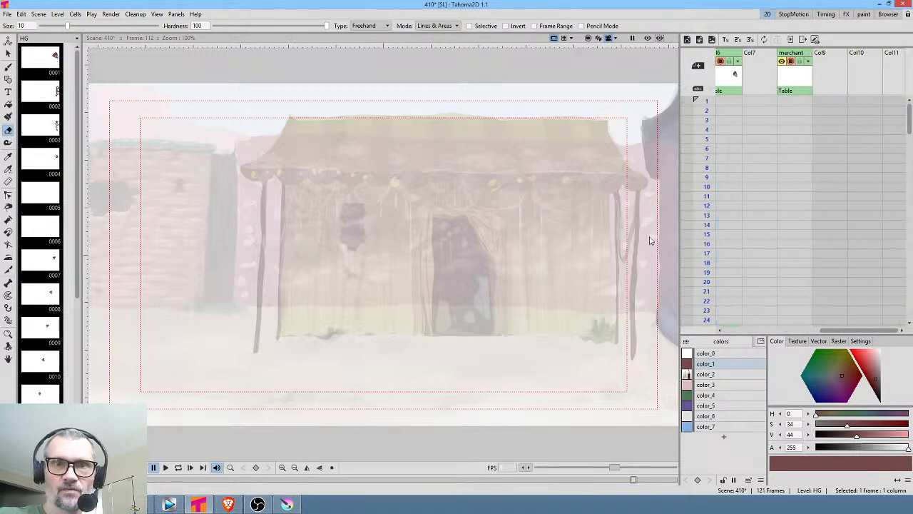
scroll(835, 184, left, 2)
scroll(835, 184, down, 6)
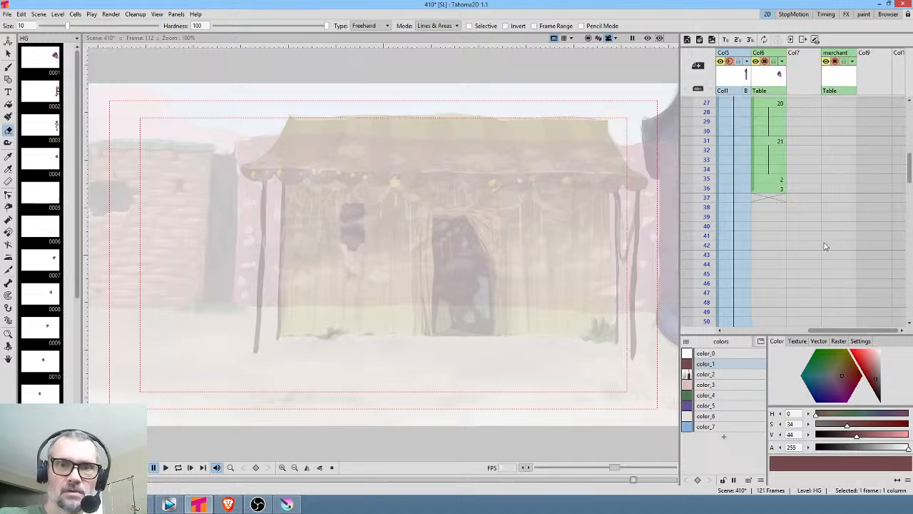
scroll(815, 202, up, 3)
scroll(816, 202, left, 1)
click(792, 194)
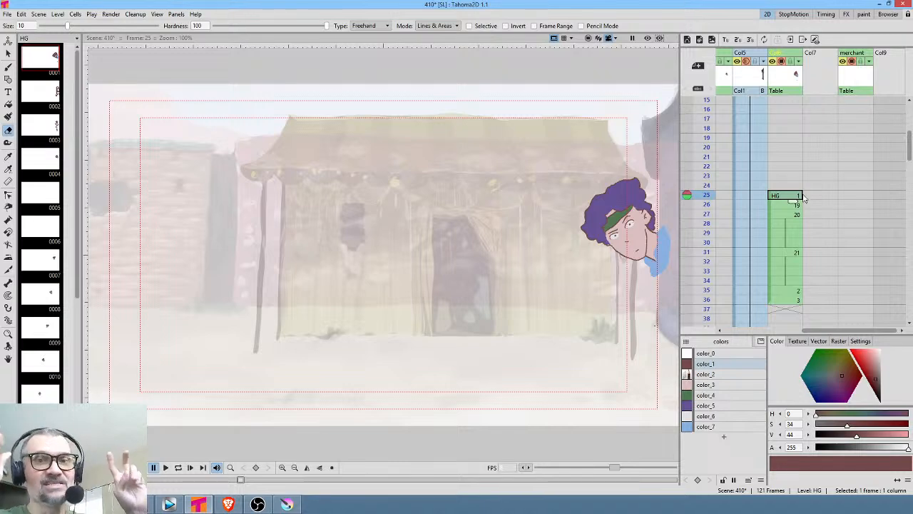
click(790, 206)
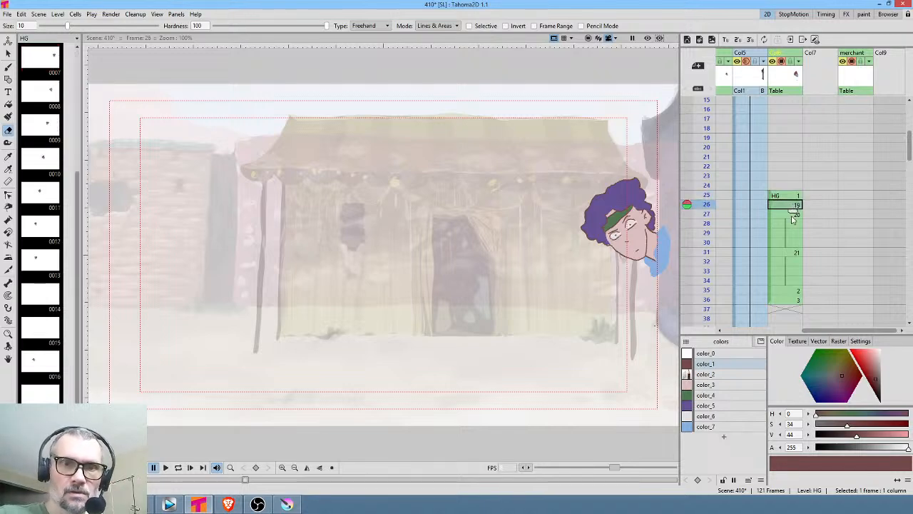
click(792, 215)
click(791, 253)
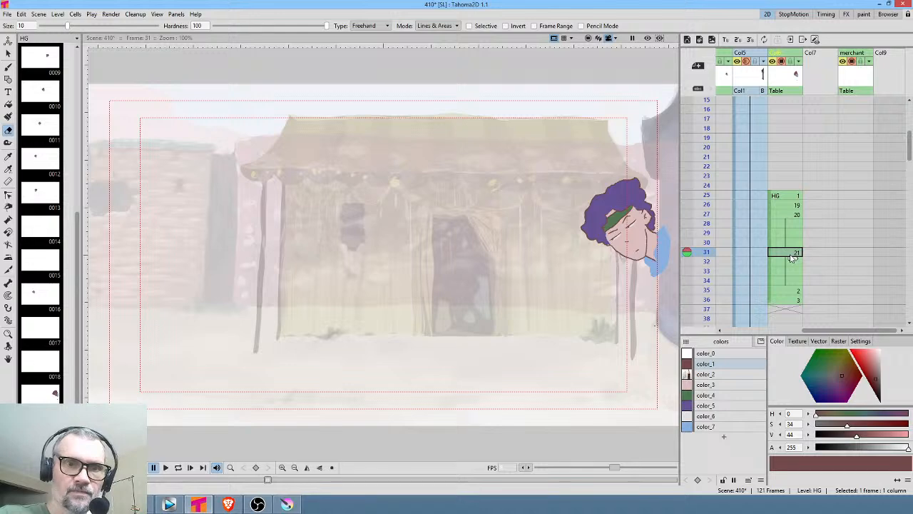
Move HG drawings 2 and 3 at frames 35 and 36 from Col6 into the empty Col7, keeping the same frames
click(789, 291)
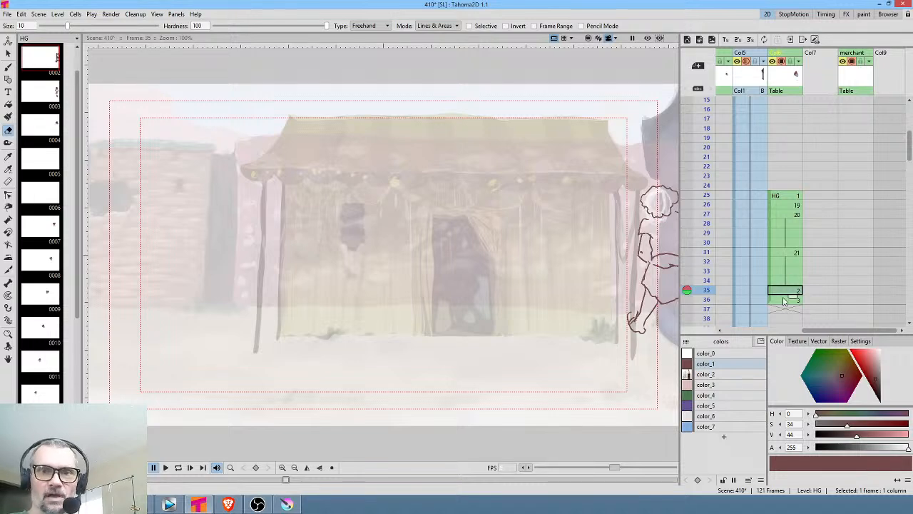
scroll(828, 198, down, 15)
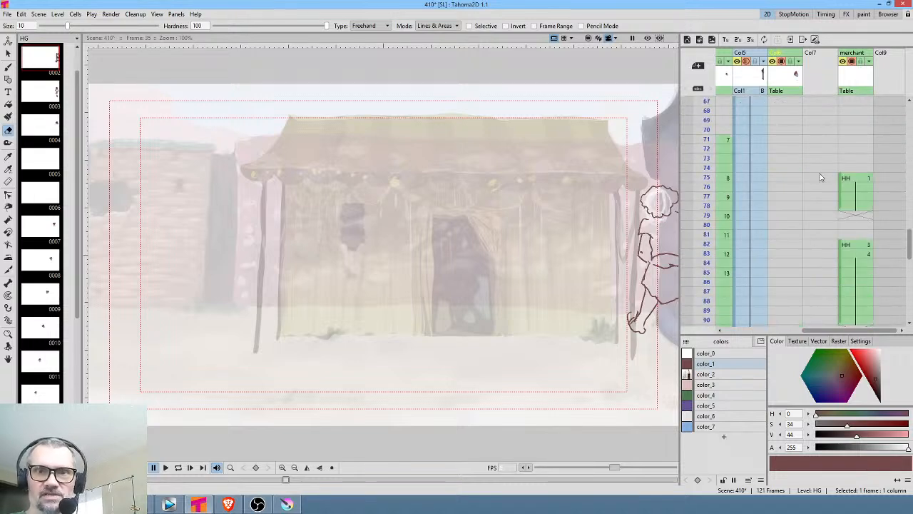
scroll(822, 178, up, 13)
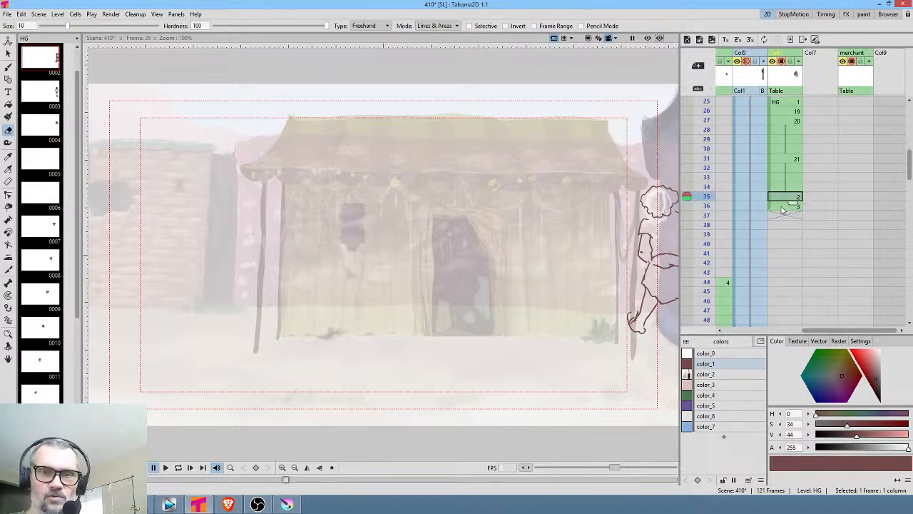
shift+click(782, 209)
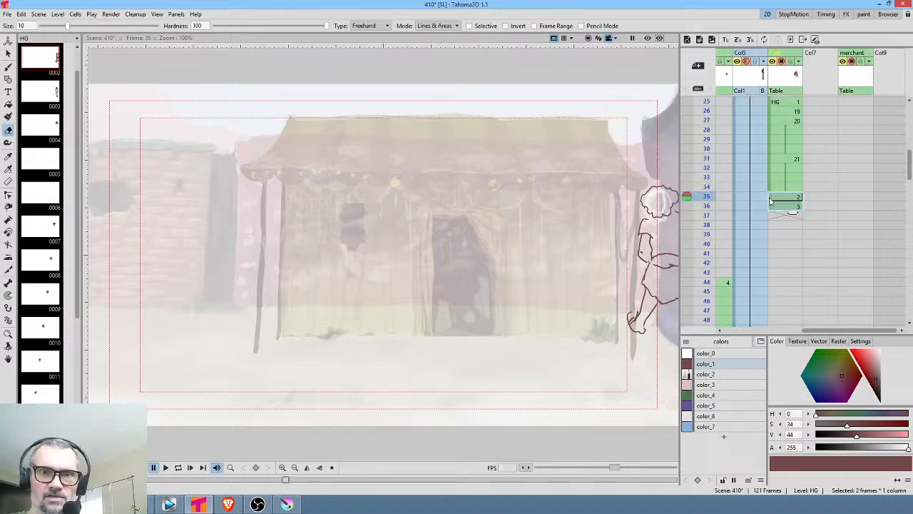
drag(770, 202, 805, 202)
scroll(792, 112, up, 1)
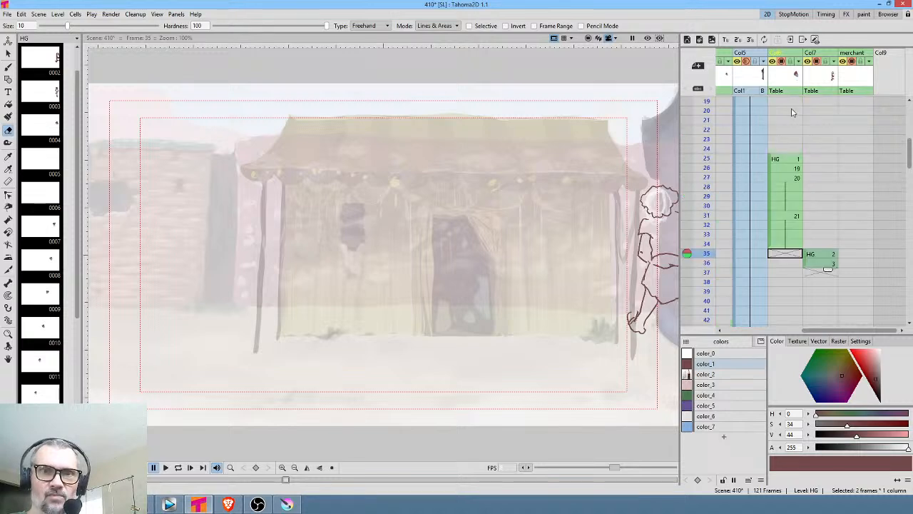
Step through Col6 frame by frame from frame 25 to frame 33 and back to check the large head's blink
click(784, 160)
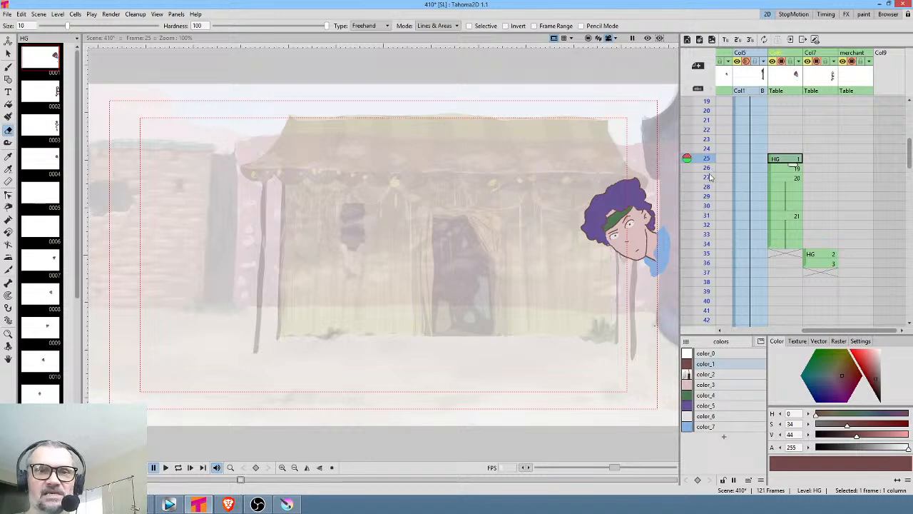
key(Down)
key(Down)
key(Down)
key(Down)
key(Down)
key(Down)
key(Down)
key(Down)
key(Up)
key(Up)
key(Up)
key(Up)
key(Up)
key(Up)
key(Up)
key(Up)
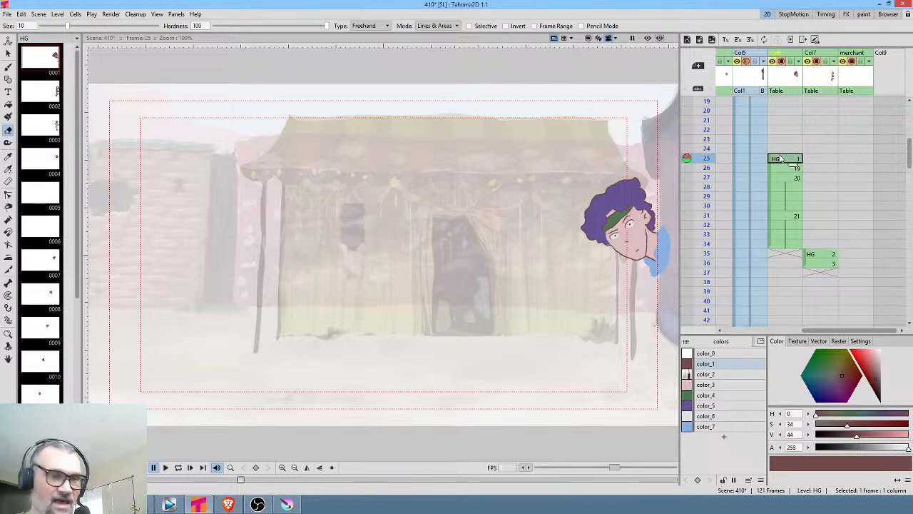
Shift the large head slightly at frame 25 of Col6 with the Animate tool, and scrub through to frame 35
key(a)
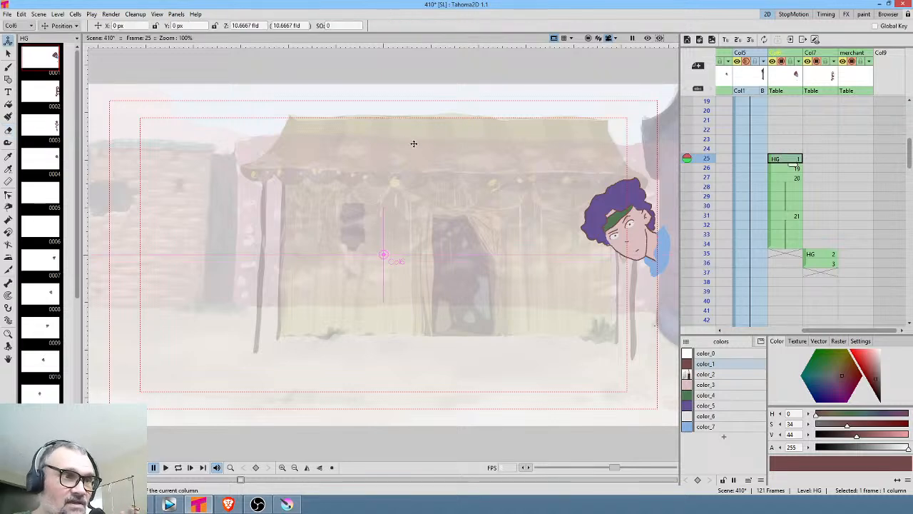
mouse_move(637, 234)
mouse_down()
mouse_move(589, 229)
mouse_move(625, 222)
mouse_up()
mouse_move(708, 164)
mouse_down()
mouse_move(709, 279)
mouse_move(712, 187)
mouse_move(715, 247)
mouse_move(724, 194)
mouse_move(722, 253)
mouse_up()
View the full-body figure drawings 2 and 3 at frames 35 and 36 of Col7
click(818, 255)
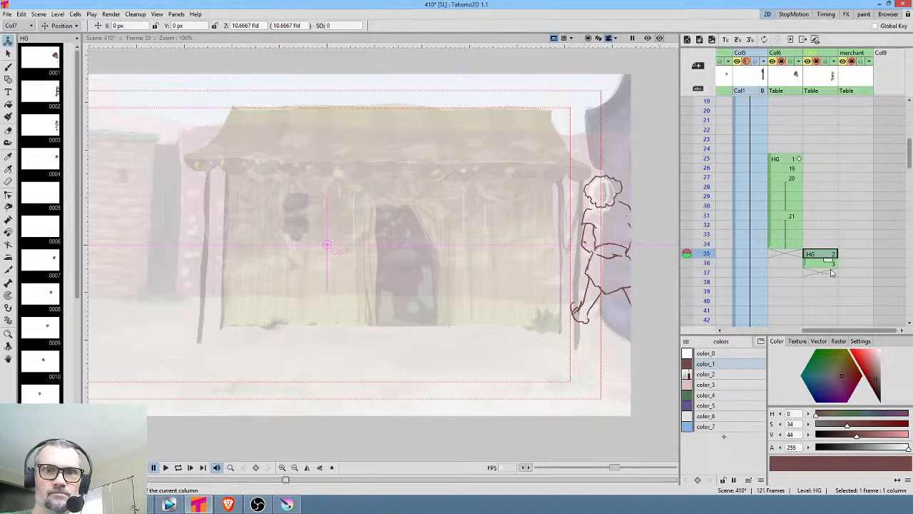
click(826, 272)
click(820, 263)
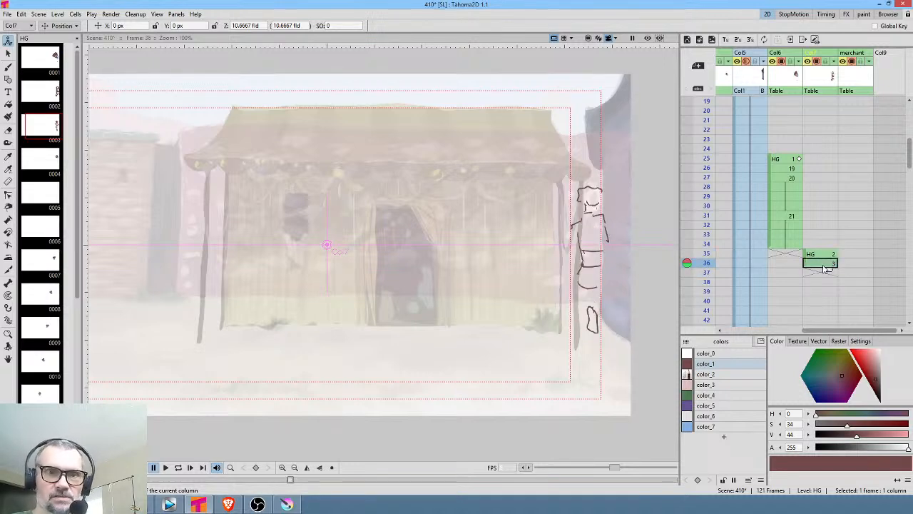
drag(546, 208, 497, 207)
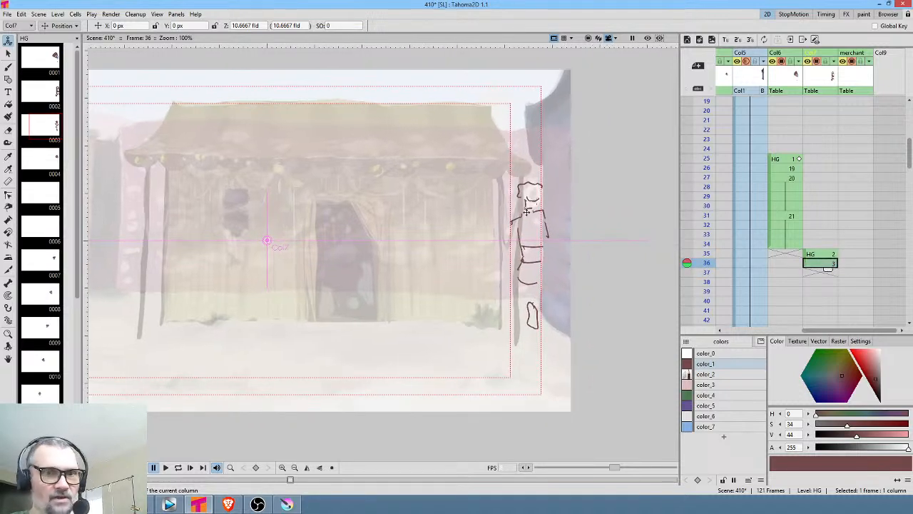
Paint the skin of the figure's leg and arm on drawing 2 at frame 35 with color_3, using a size 11 Areas brush
click(821, 255)
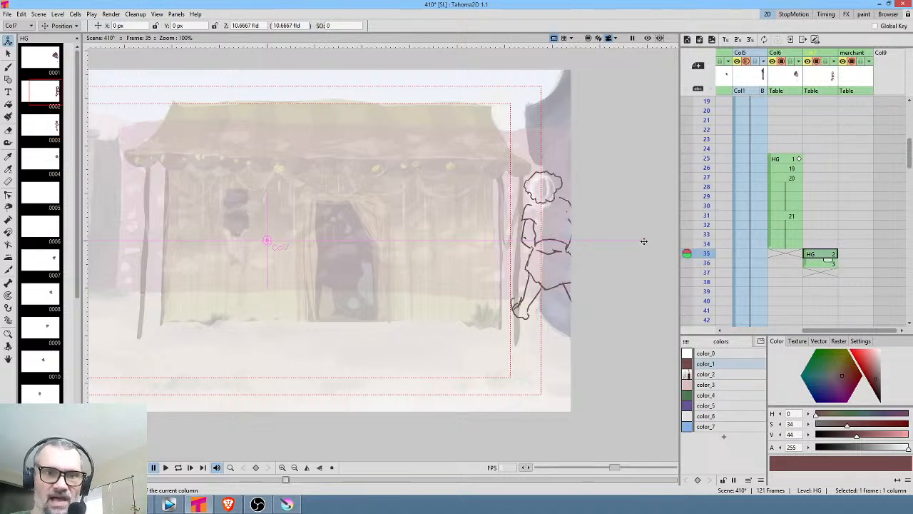
click(705, 385)
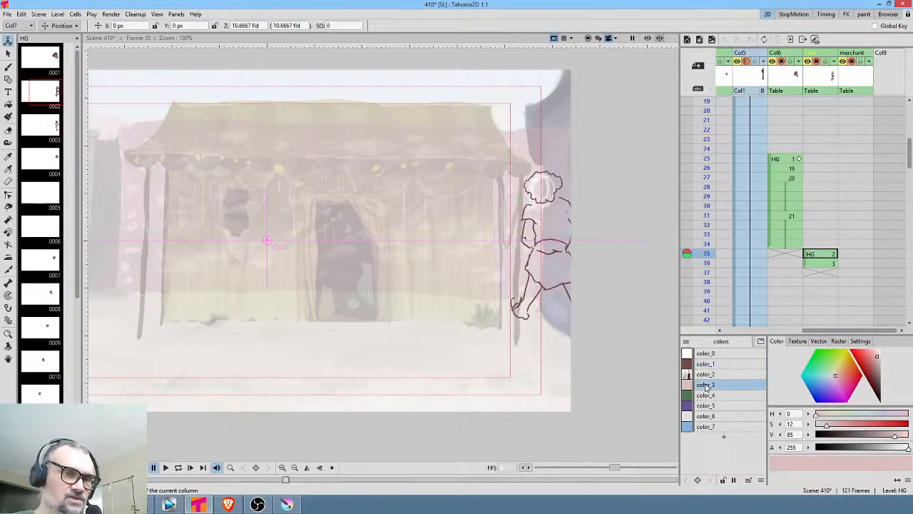
key(f)
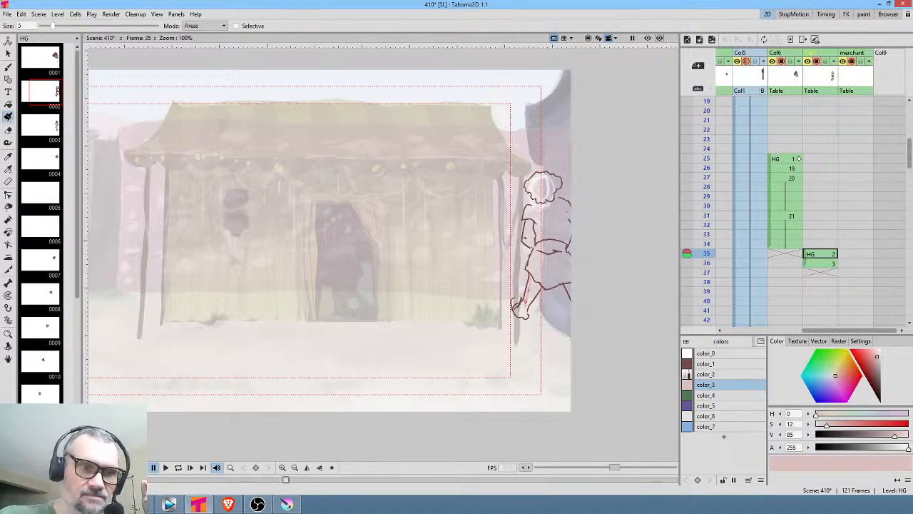
drag(51, 26, 72, 26)
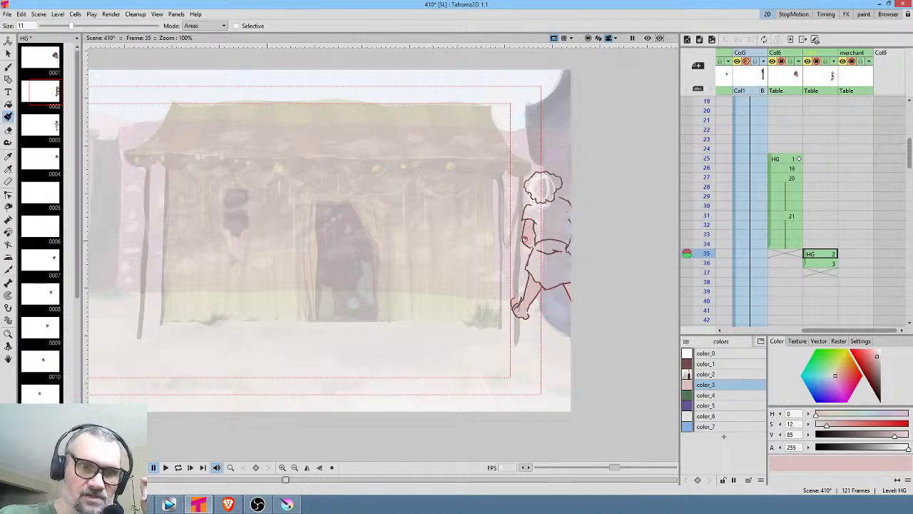
Paint a light blue patch at the shirt's neckline with color_7, and add color_8 as a darker blue with H 213, S 39, V 71
click(708, 427)
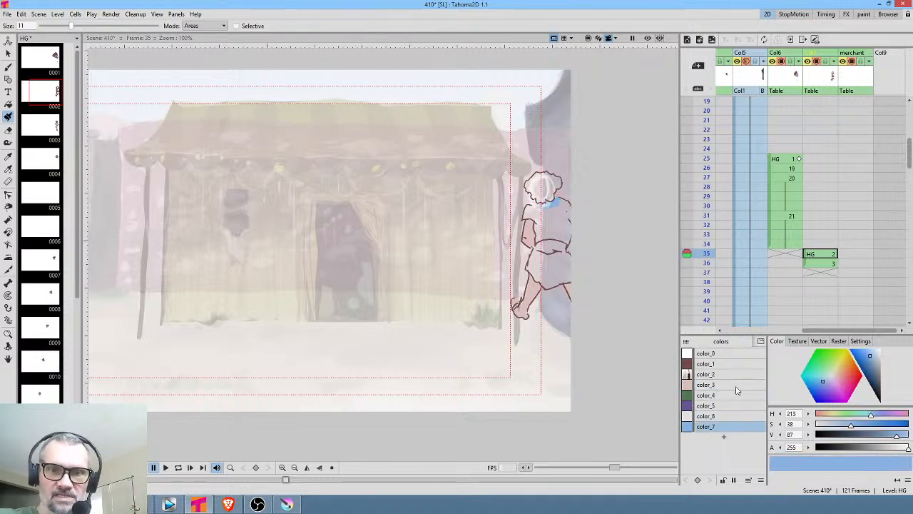
click(723, 439)
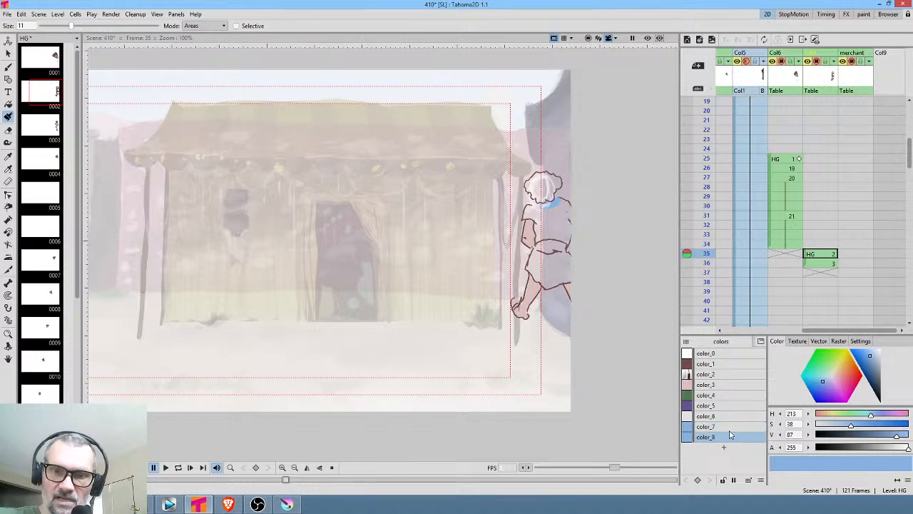
click(872, 365)
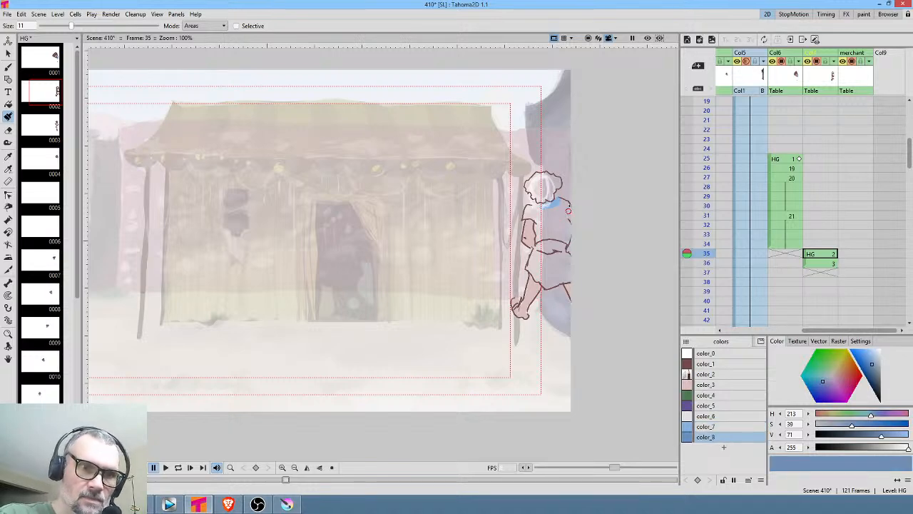
Paint the shirt's sleeve and shoulder edges with color_8
drag(571, 212, 569, 214)
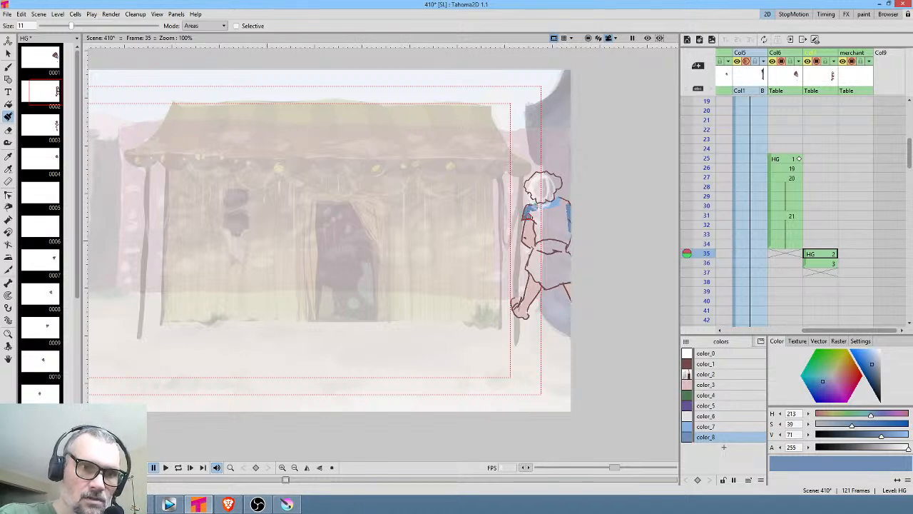
click(530, 215)
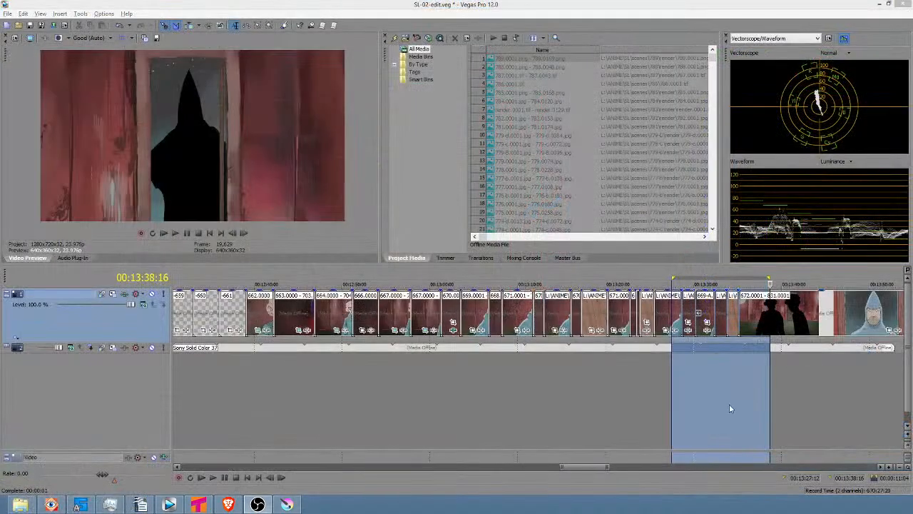
click(662, 387)
drag(682, 390, 711, 383)
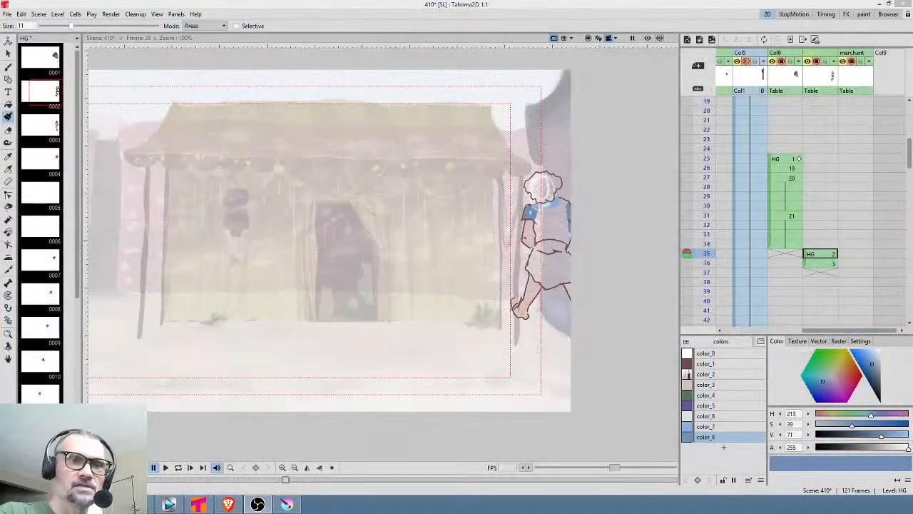
Paint the rest of the shirt and the whole skirt on drawing 2 at frame 35 with color_8
mouse_move(537, 214)
mouse_down()
mouse_move(538, 237)
mouse_move(569, 237)
mouse_move(567, 205)
mouse_move(531, 212)
mouse_move(560, 217)
mouse_move(566, 230)
mouse_move(551, 227)
mouse_up()
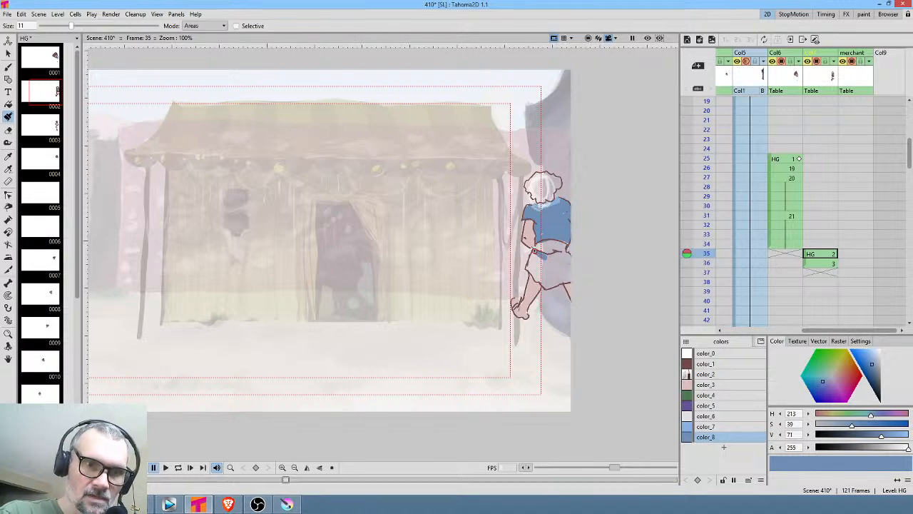
drag(544, 254, 556, 254)
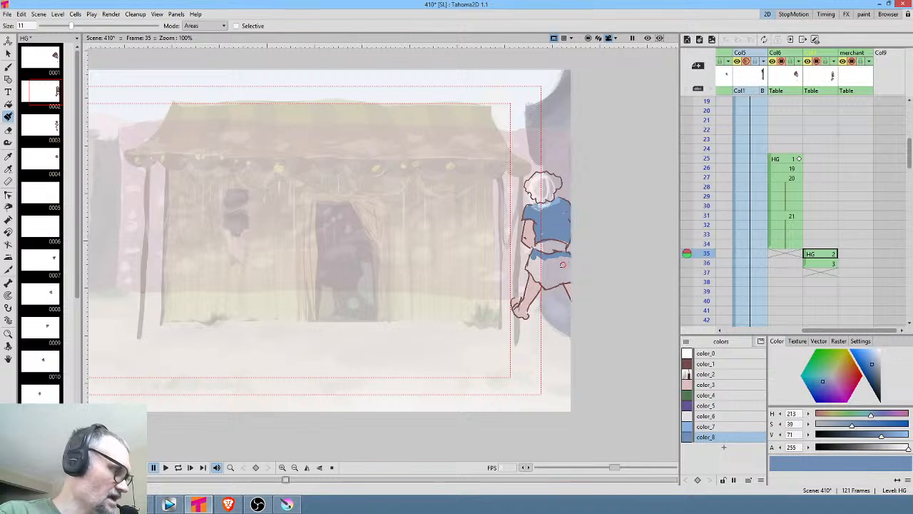
key(f)
click(564, 265)
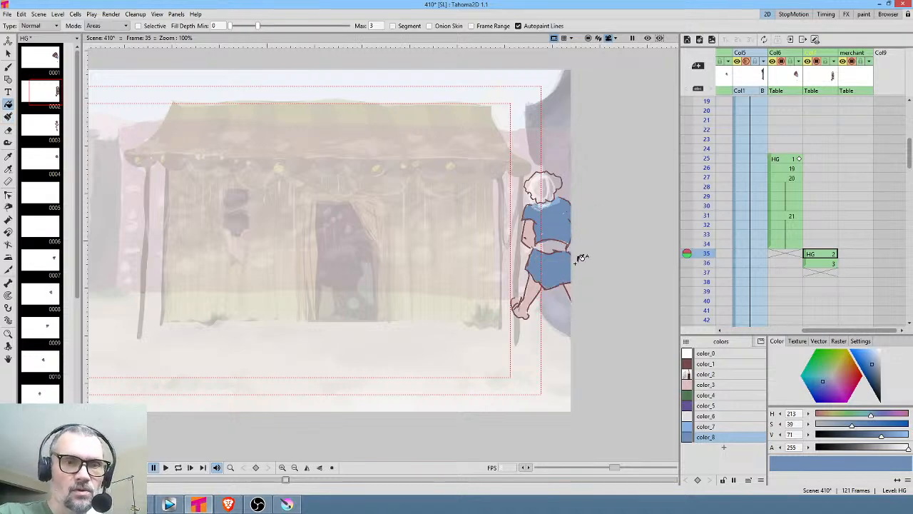
Add color_9 as a darker blue with H 213, S 35, V 53, and paint the figure's belt with it
click(723, 447)
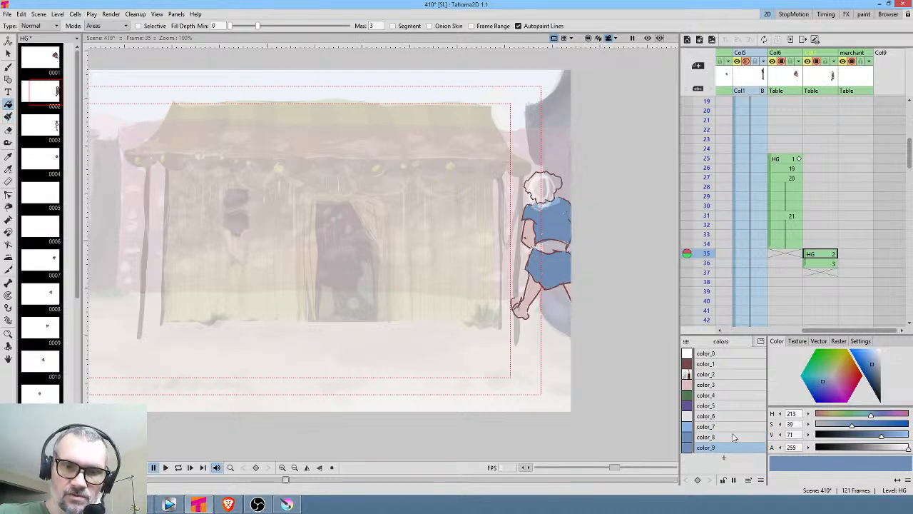
drag(874, 368, 876, 377)
click(565, 233)
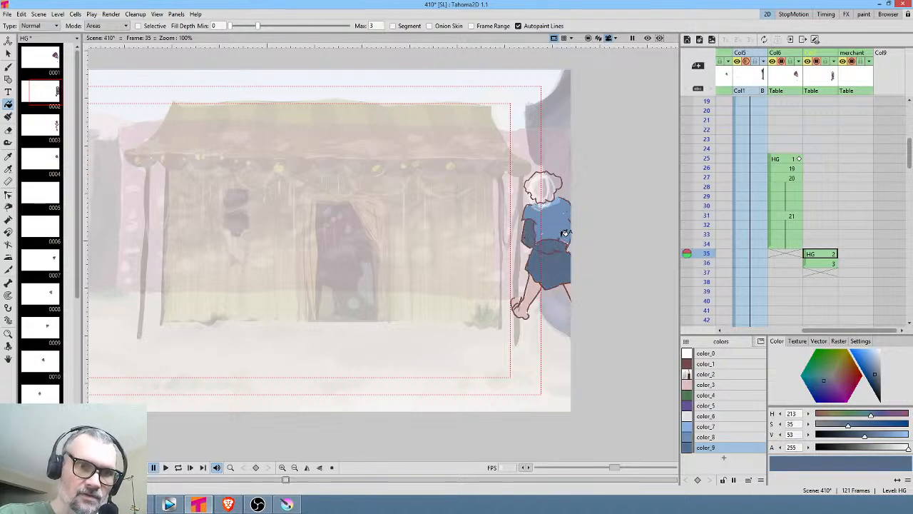
key(ctrl+z)
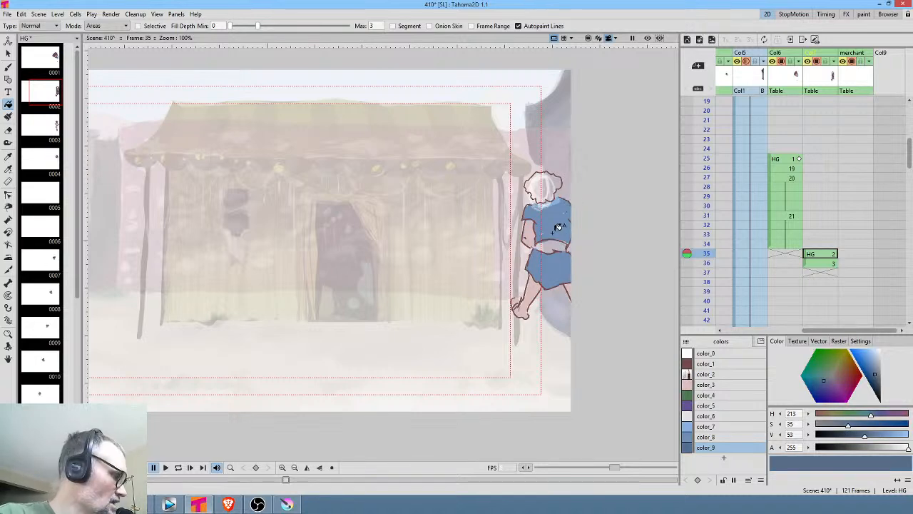
key(p)
drag(538, 244, 540, 248)
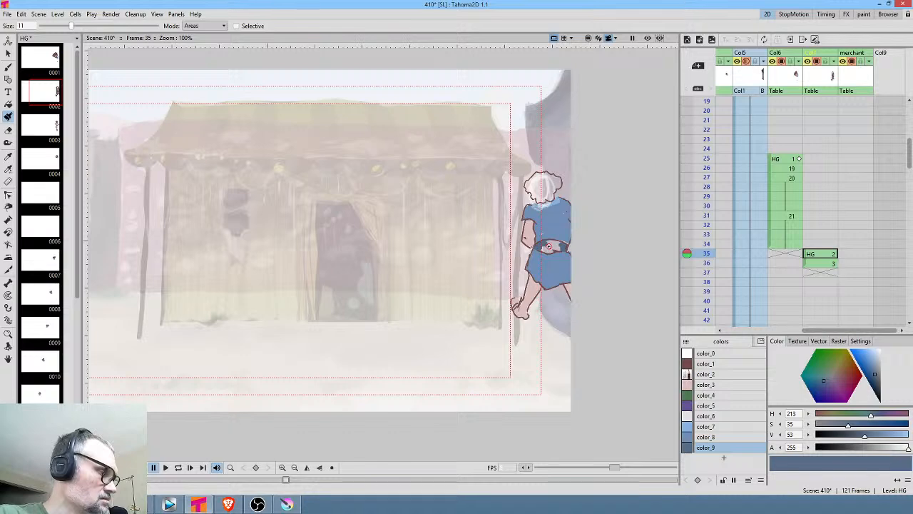
key(f)
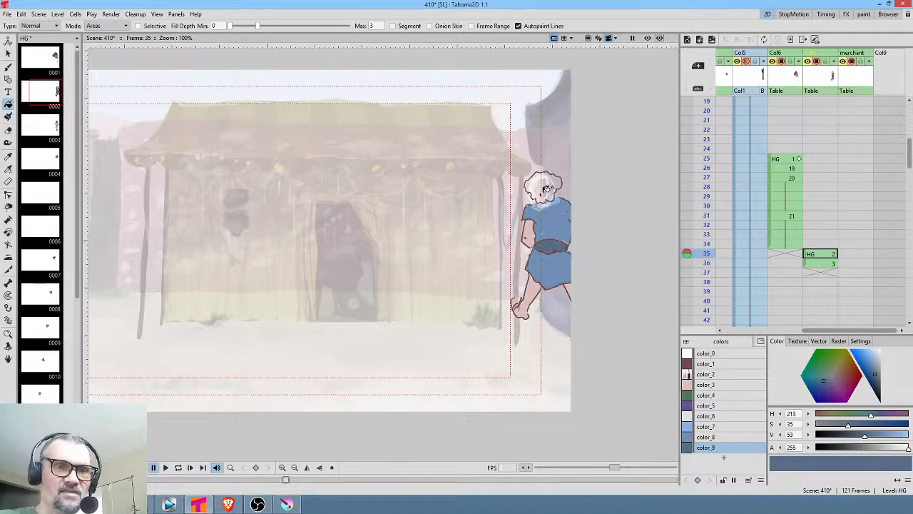
Paint light blue highlights on the shirt with color_7 and a green patch on the upper arm with color_4
click(710, 427)
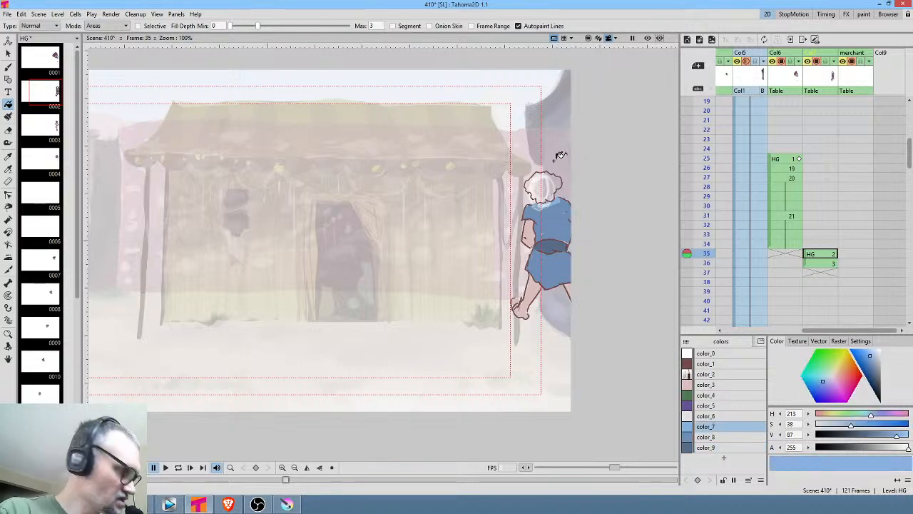
key(k)
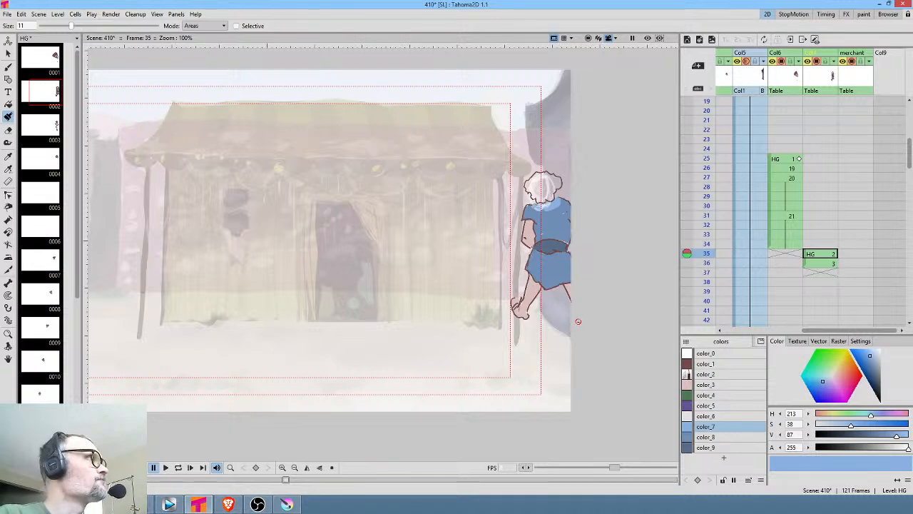
click(709, 446)
click(707, 394)
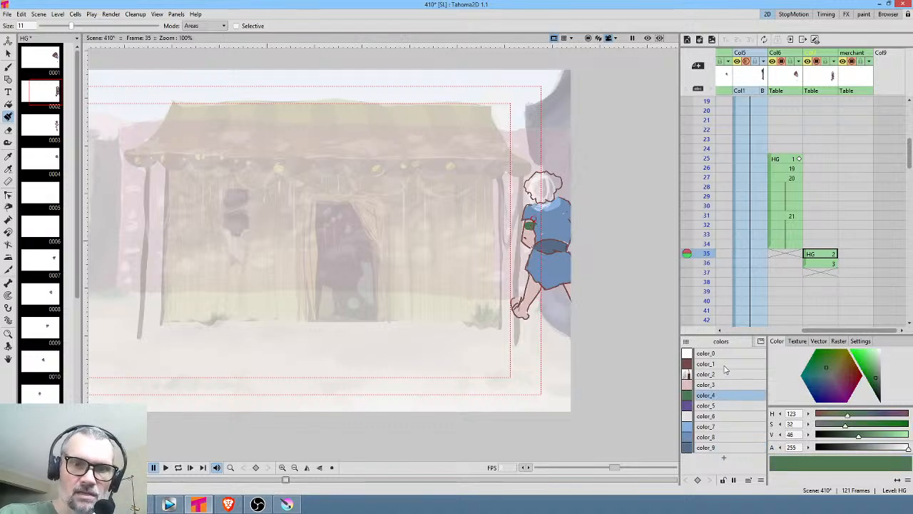
Fill a spot in the middle of the figure's hair with purple color_5
click(711, 406)
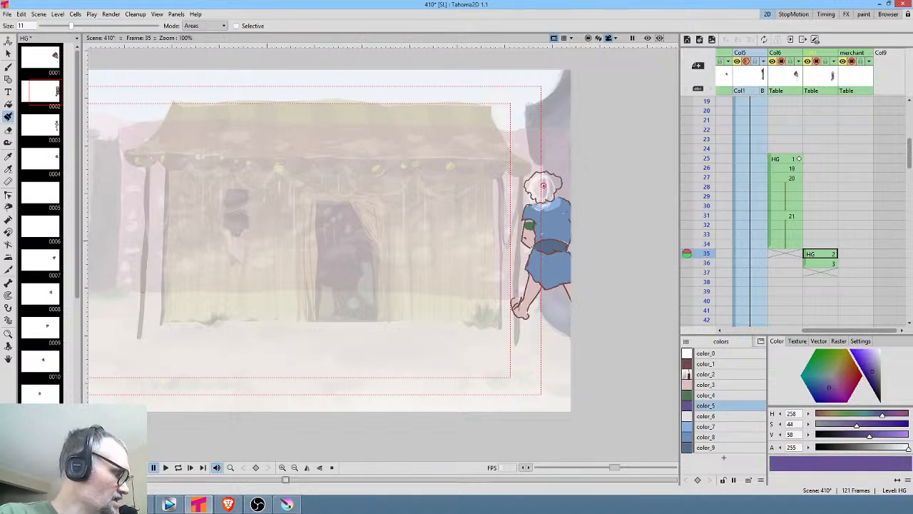
key(f)
click(542, 185)
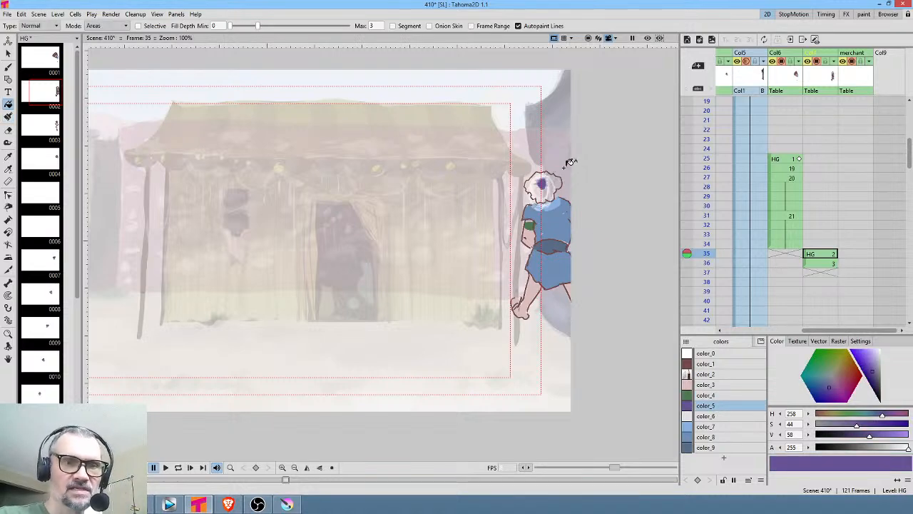
Erase the color_2 strokes inside the hair with the selective eraser in Lines & Areas mode, and check drawing 3 at frame 36
click(718, 376)
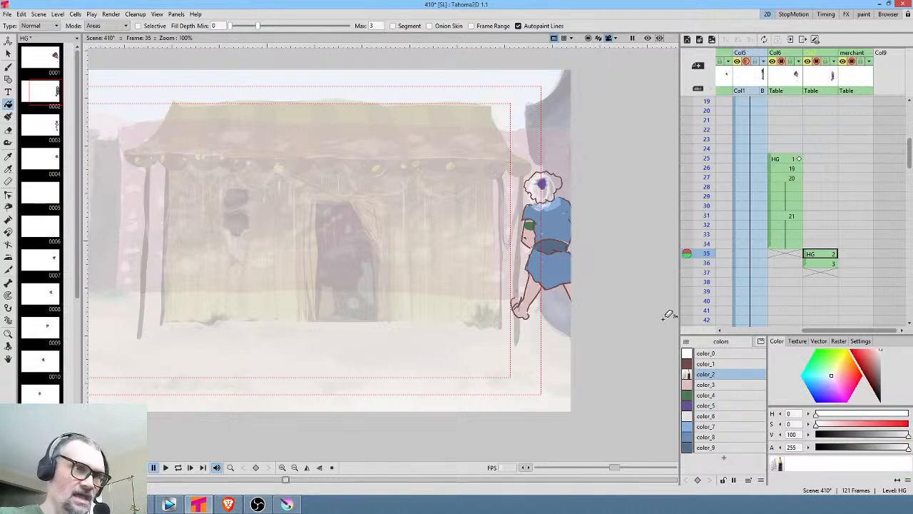
key(b)
click(468, 25)
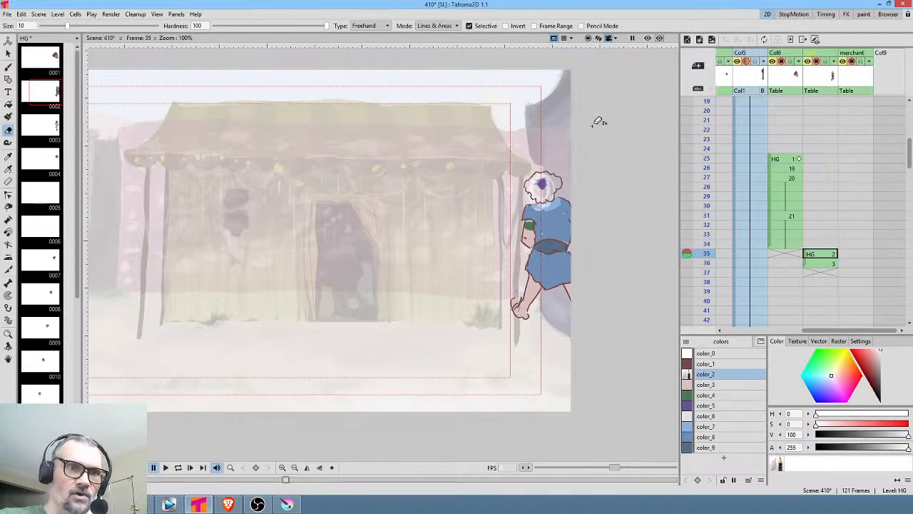
mouse_move(608, 139)
mouse_down()
mouse_move(614, 310)
mouse_move(621, 176)
mouse_up()
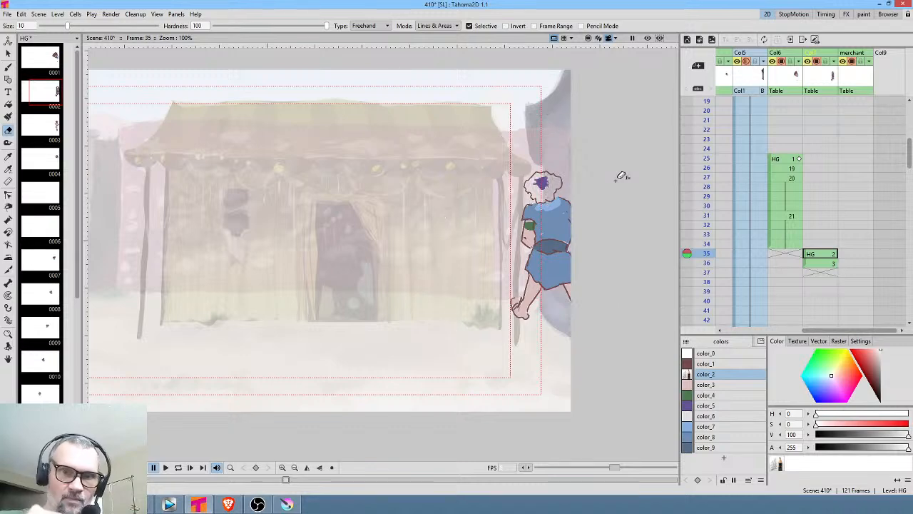
click(820, 262)
mouse_move(573, 137)
mouse_down()
mouse_move(490, 336)
mouse_move(554, 133)
mouse_up()
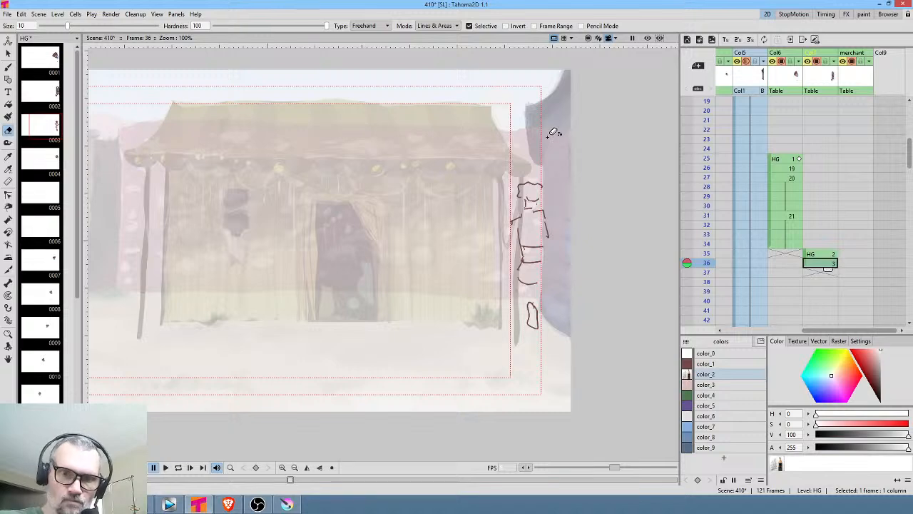
key(Up)
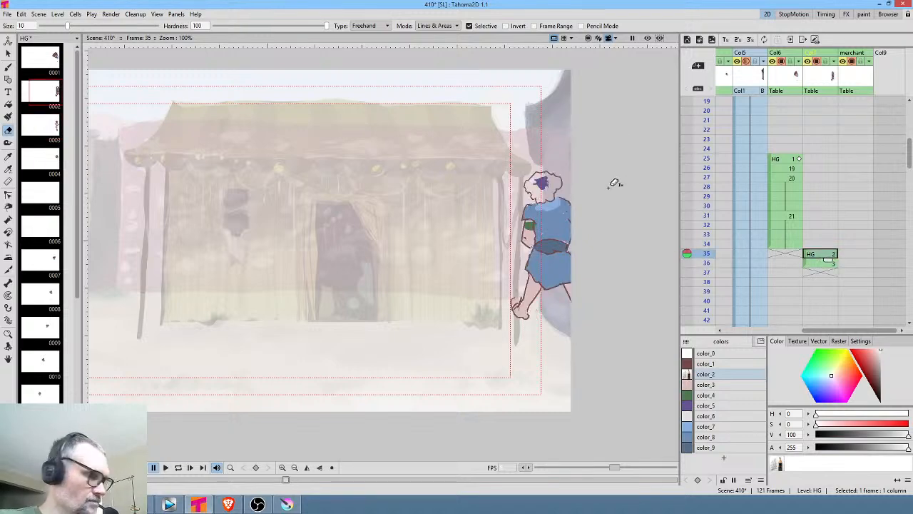
Fill the remaining hair area on drawing 2 at frame 35 with color_5
key(j)
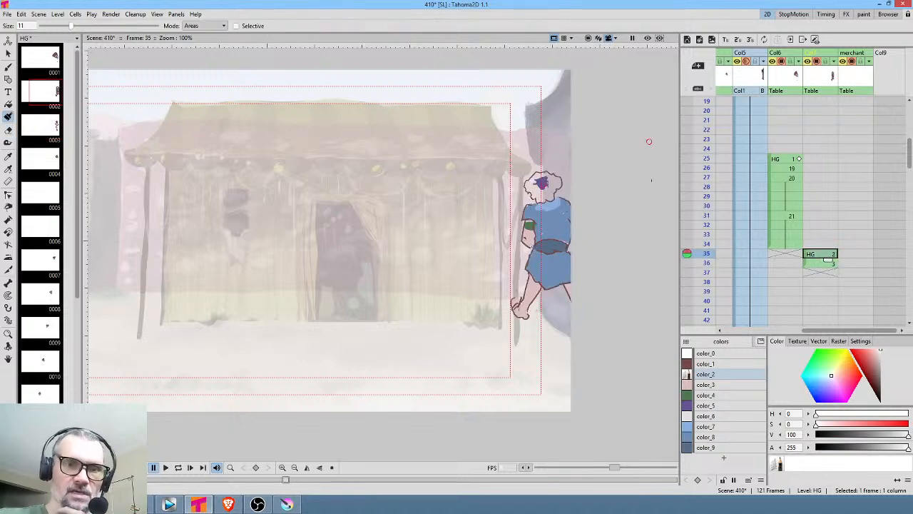
click(711, 405)
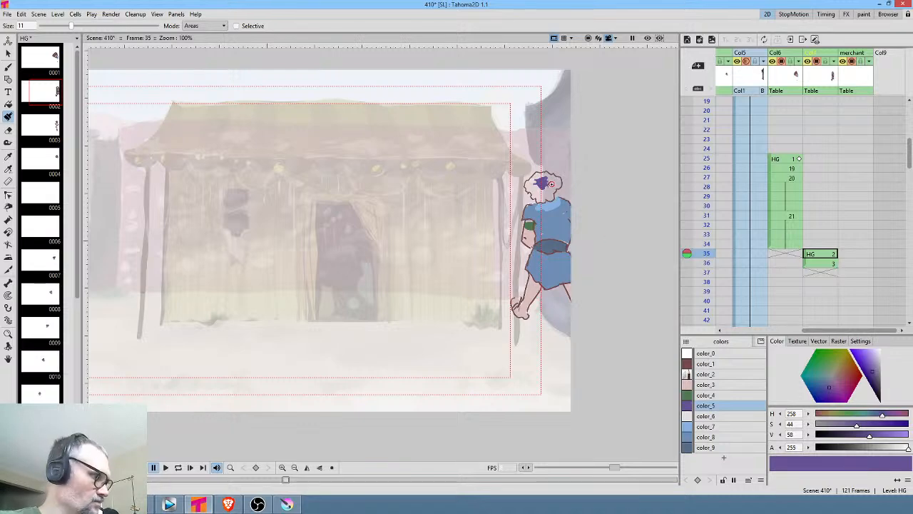
key(f)
click(551, 184)
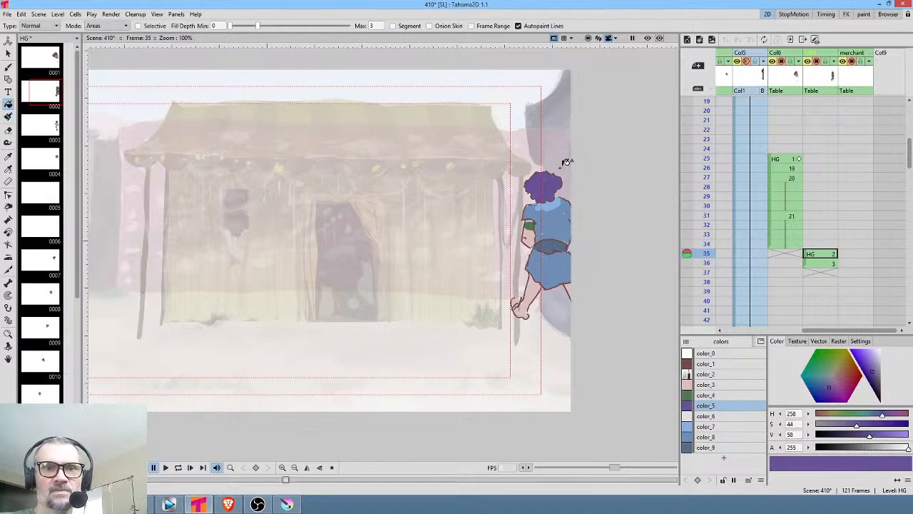
Fill the foot on drawing 3 at frame 36 with color_9, and undo the fill attempted at the waist
key(Down)
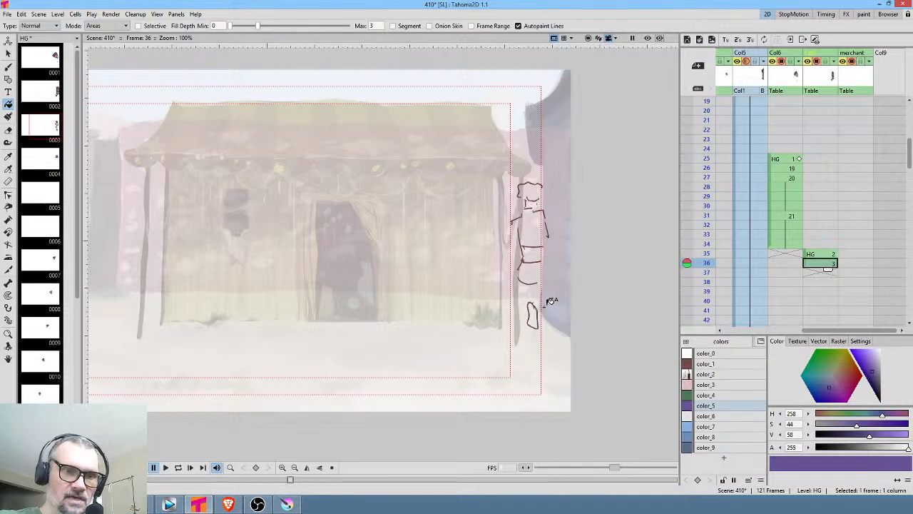
click(695, 447)
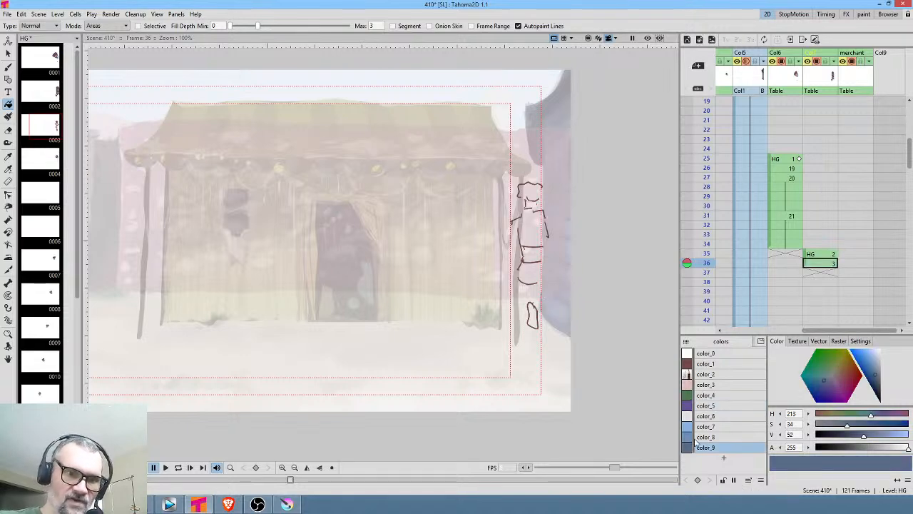
click(543, 245)
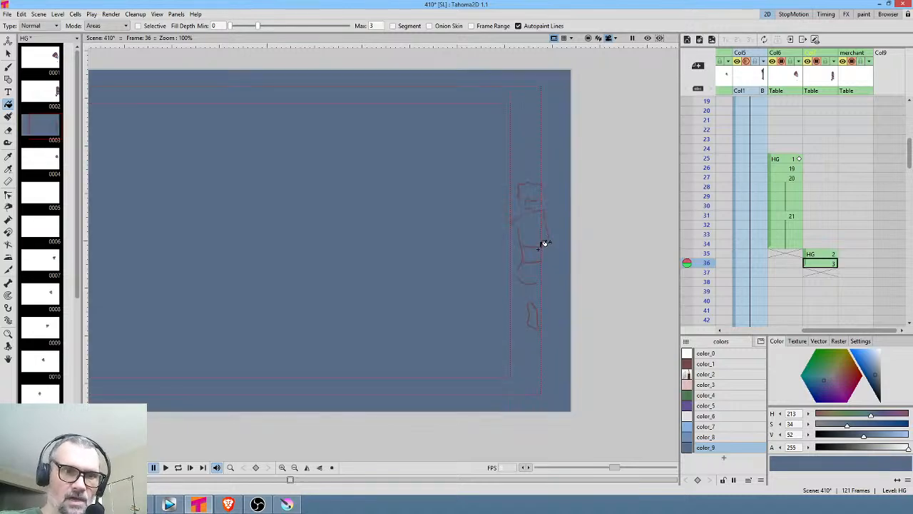
key(ctrl+z)
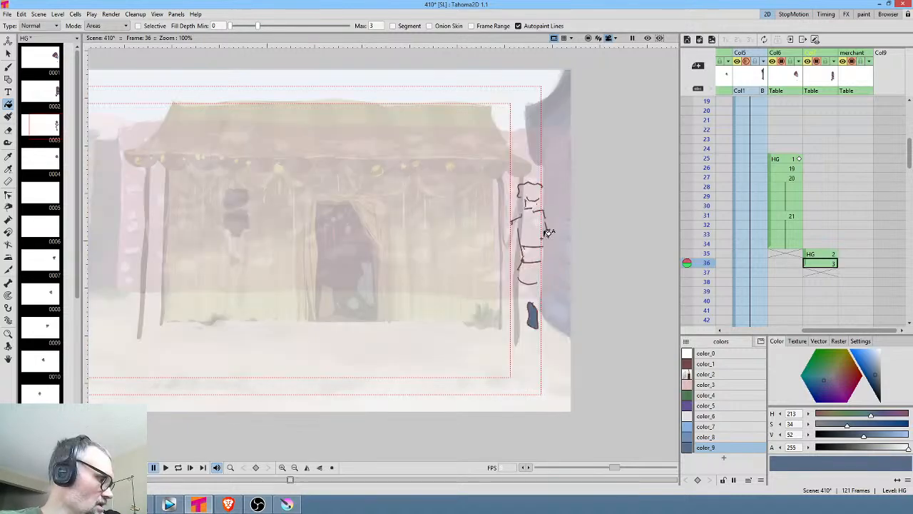
Close the outline gaps at the sleeve, belt and skirt of drawing 3 with color_9 brush lines, and draw the leg edges with color_3
key(b)
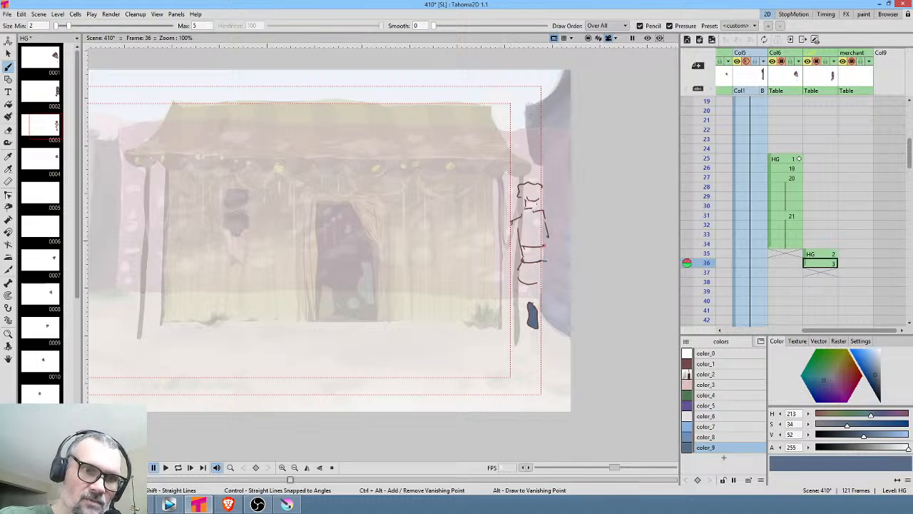
drag(544, 245, 545, 260)
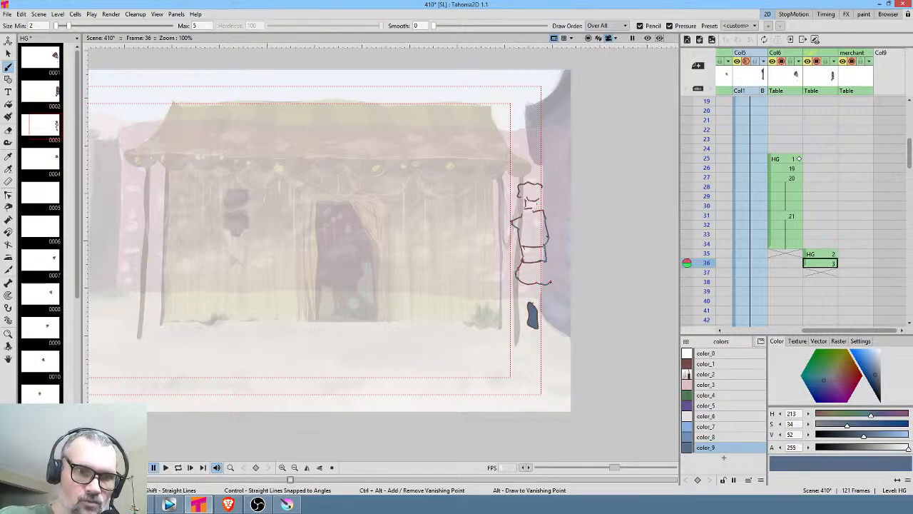
click(706, 385)
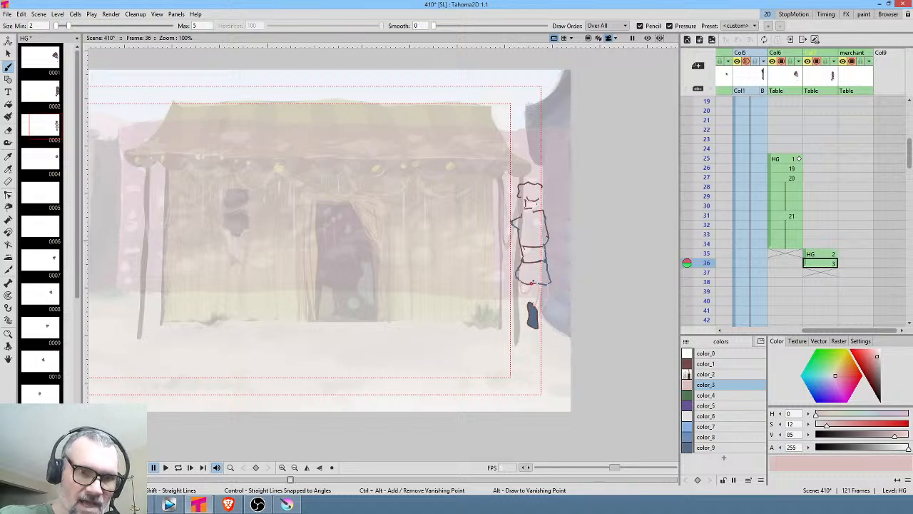
Fill the skirt on drawing 3 at frame 36 with color_8
key(f)
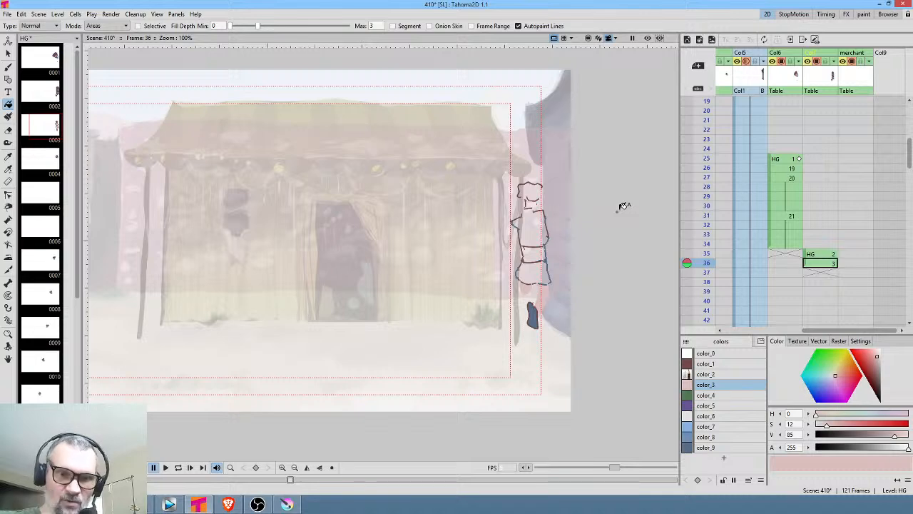
click(710, 437)
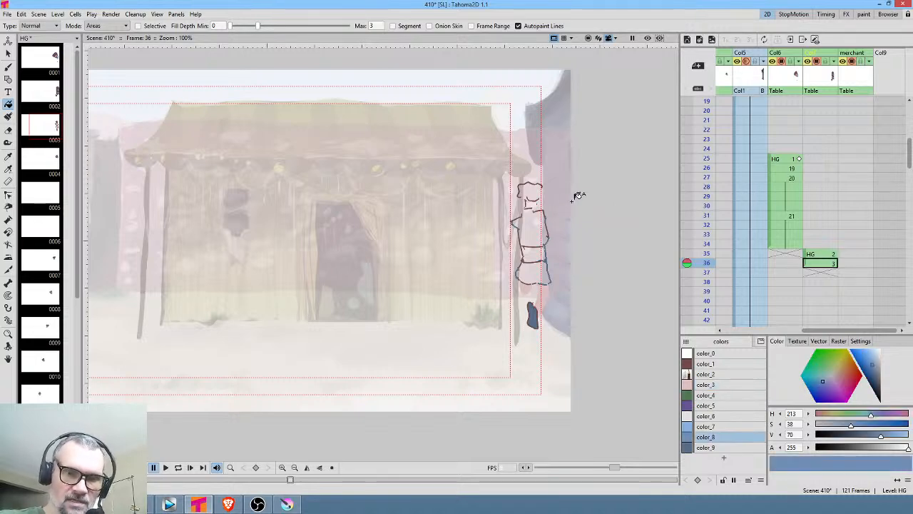
click(541, 266)
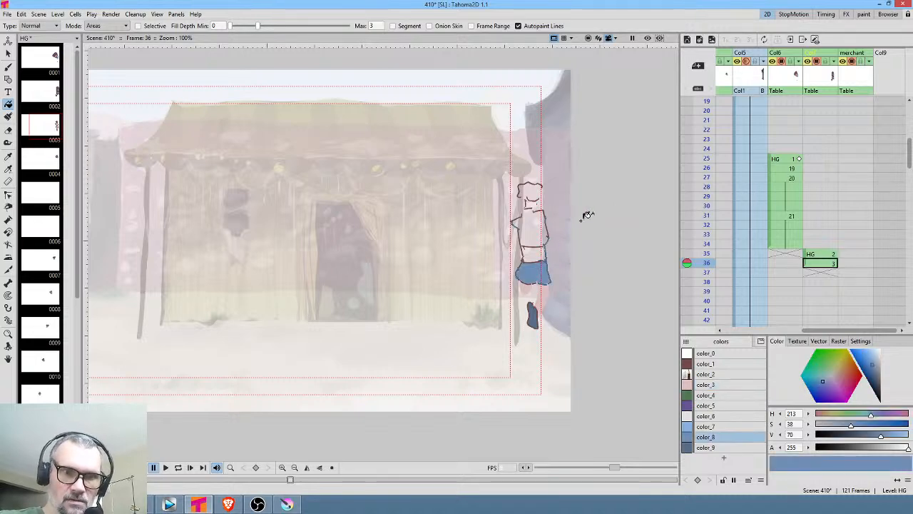
Paint the collar of the figure on drawing 3 at frame 36 with color_7
click(717, 426)
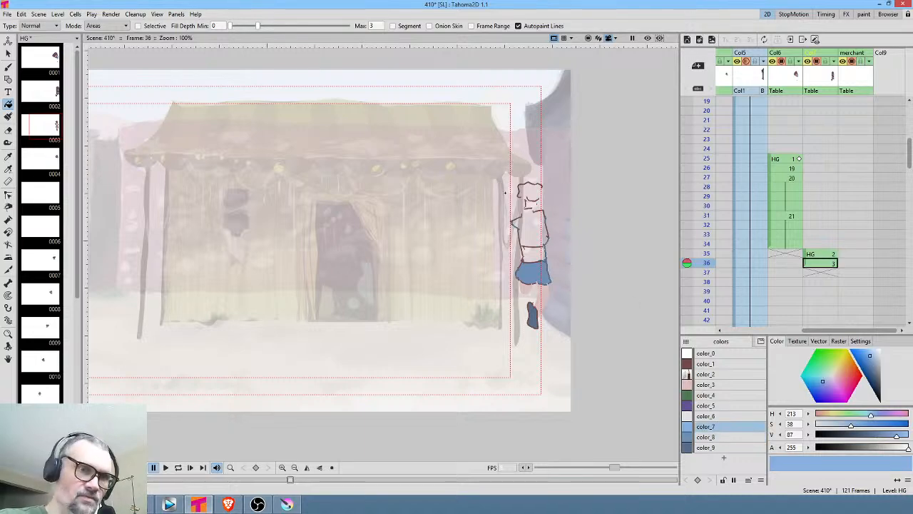
key(j)
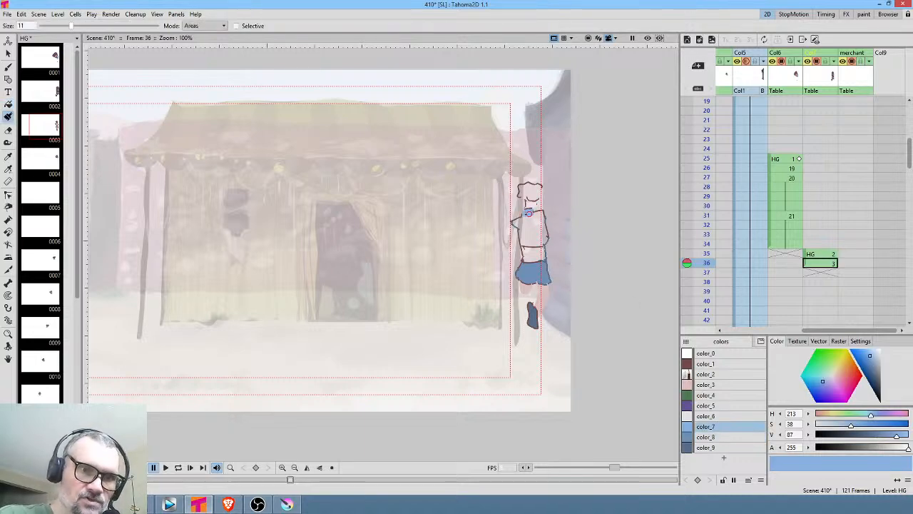
Edge the top of the shirt on drawing 3 with color_8, fill the shirt with it, and fill the belt with color_9
click(717, 437)
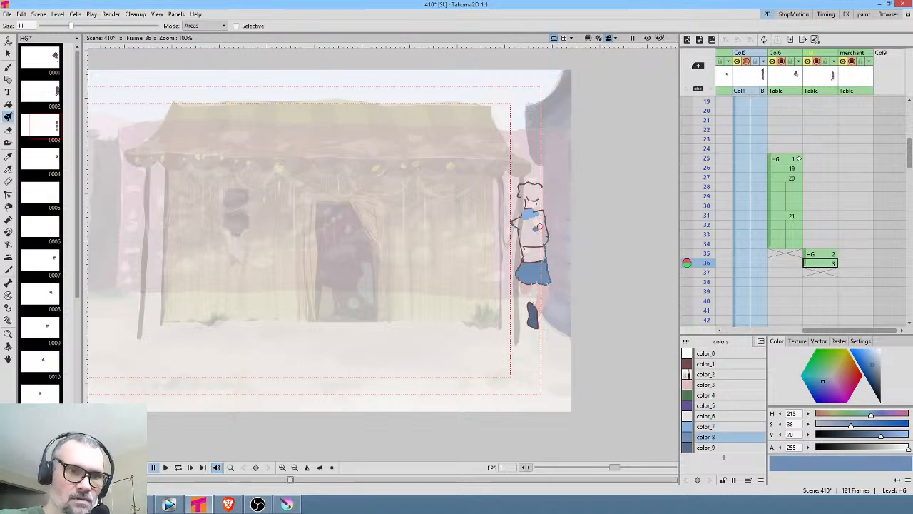
drag(521, 219, 541, 215)
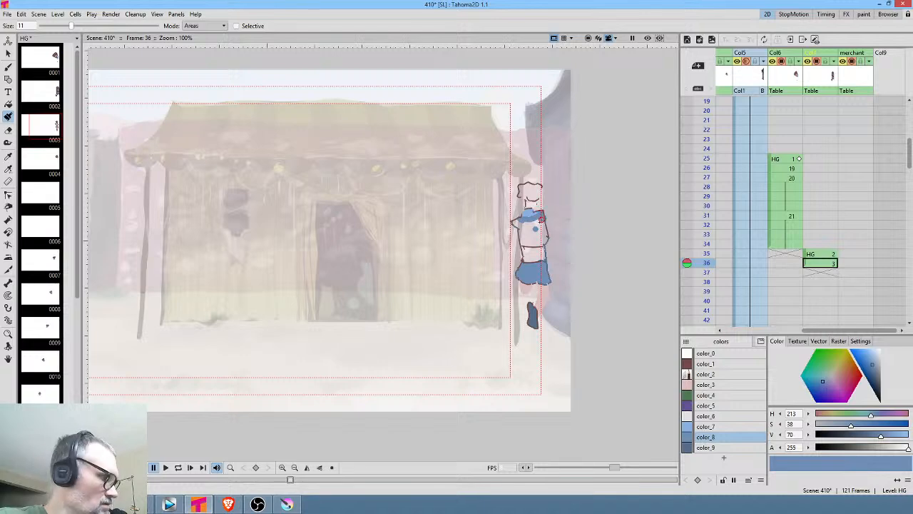
key(f)
click(539, 227)
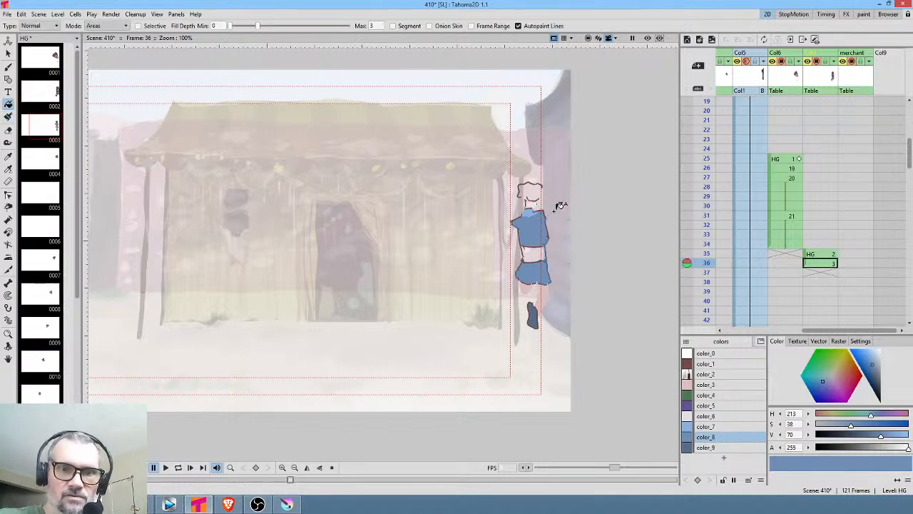
click(706, 448)
click(541, 246)
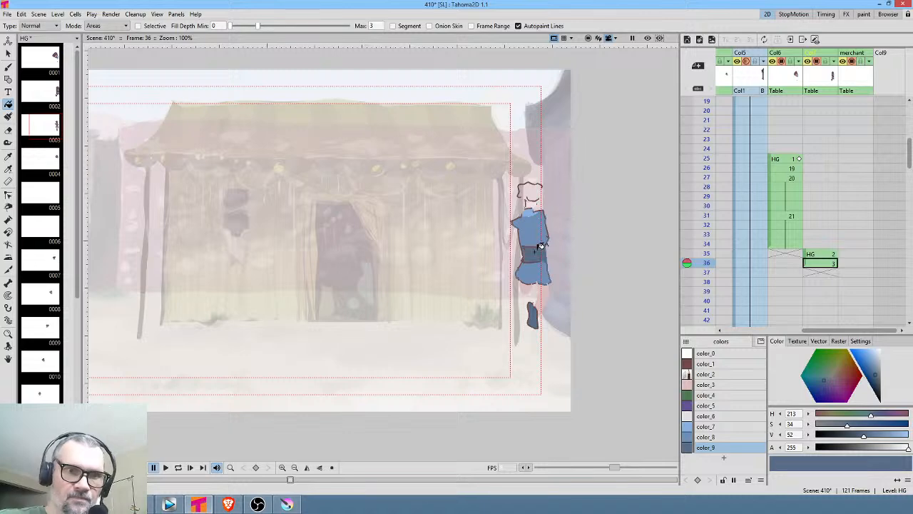
Paint the neck of the figure on drawing 3 with color_3 and the hair with color_5
click(706, 385)
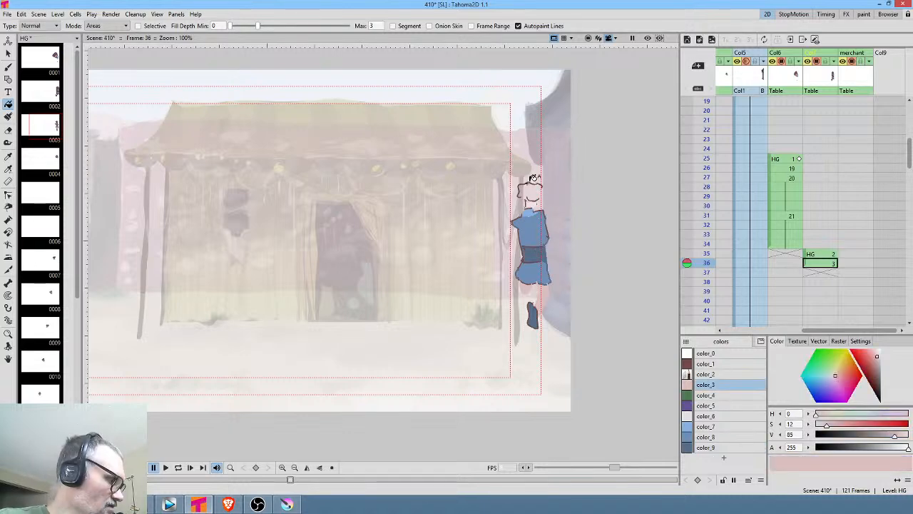
key(j)
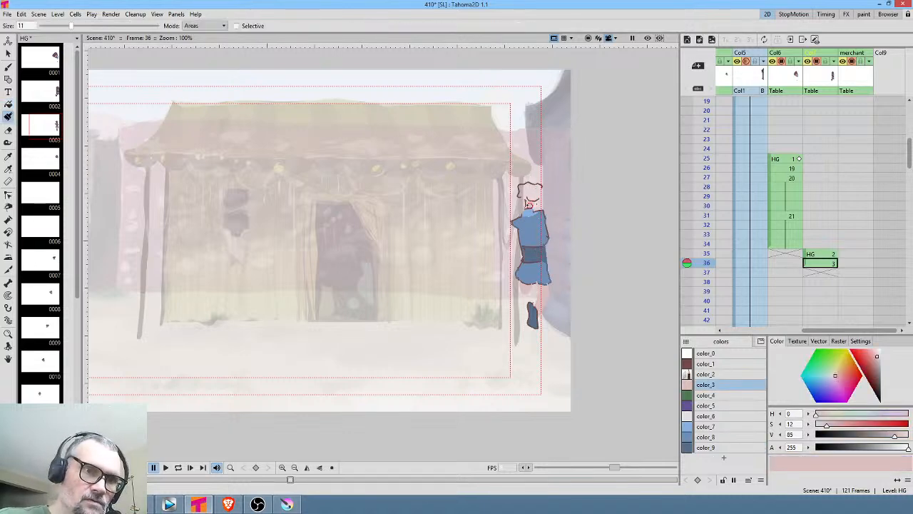
click(708, 405)
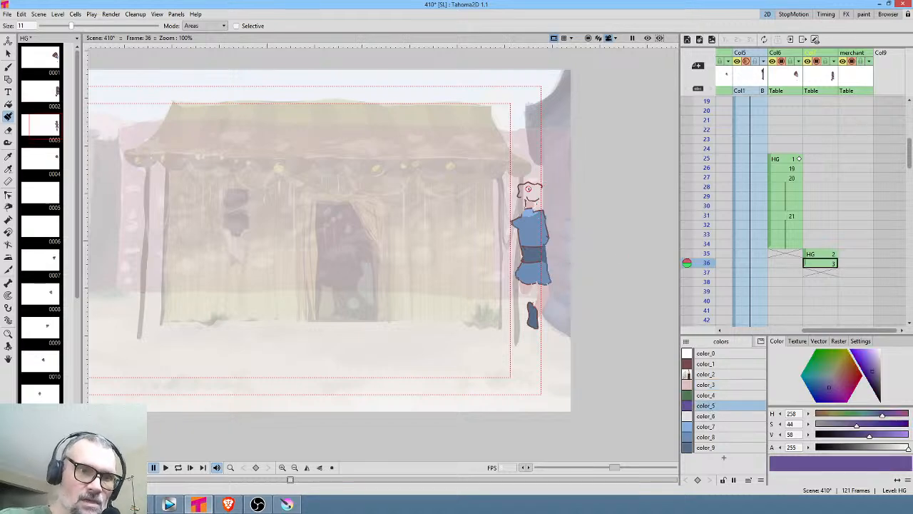
mouse_move(528, 188)
mouse_down()
mouse_move(542, 191)
mouse_move(533, 189)
mouse_up()
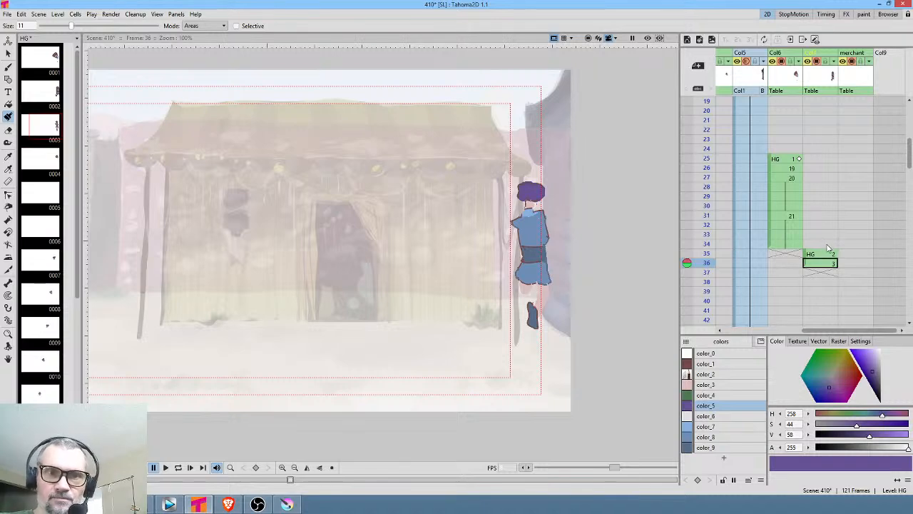
Scrub and play the frames around 32 to 42 to check the change from the peeking head to the running figure
key(Up)
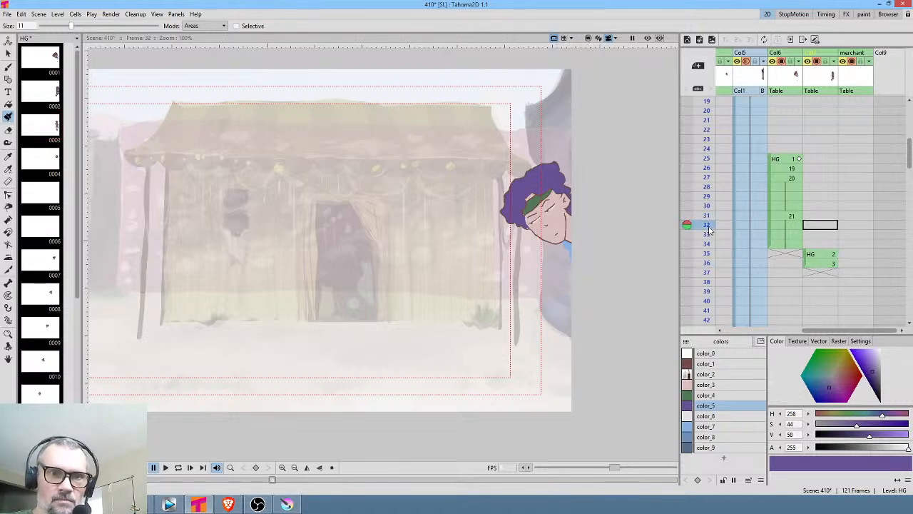
mouse_move(707, 274)
mouse_down()
mouse_move(703, 307)
mouse_move(701, 242)
mouse_move(694, 302)
mouse_up()
scroll(693, 302, down, 3)
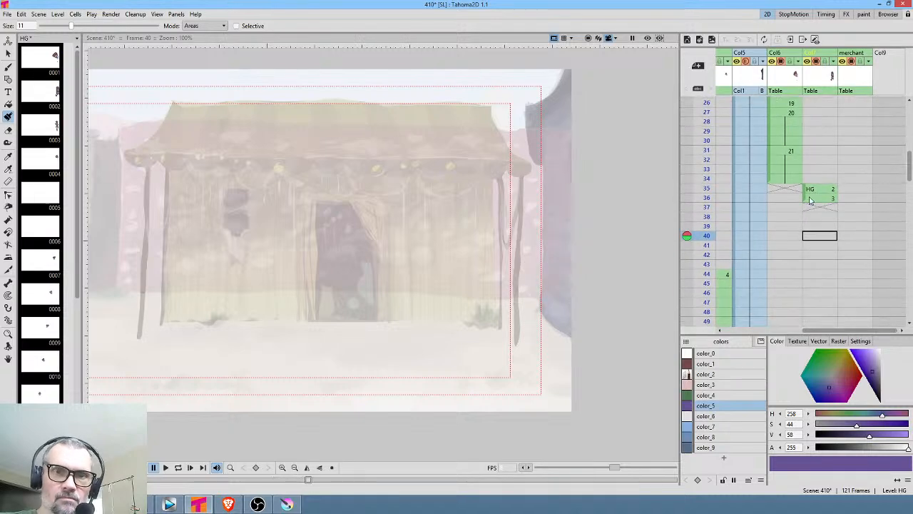
click(707, 126)
key(p)
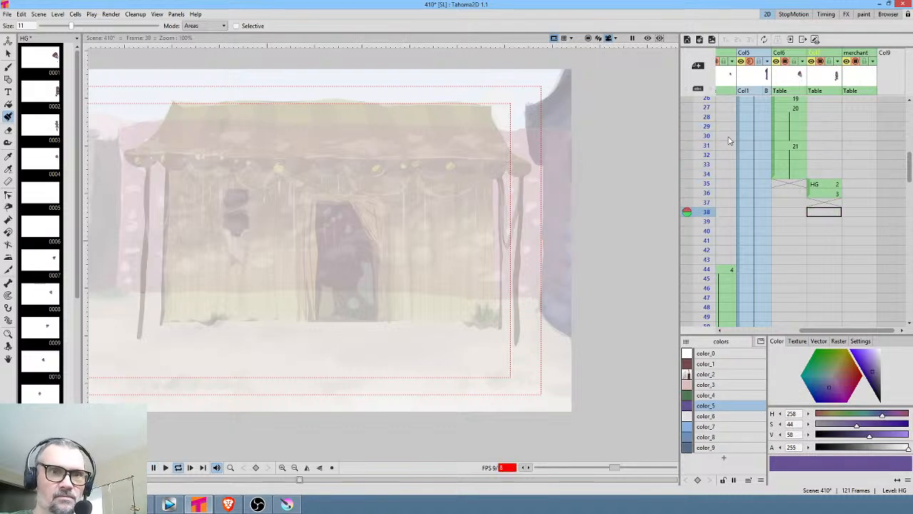
key(p)
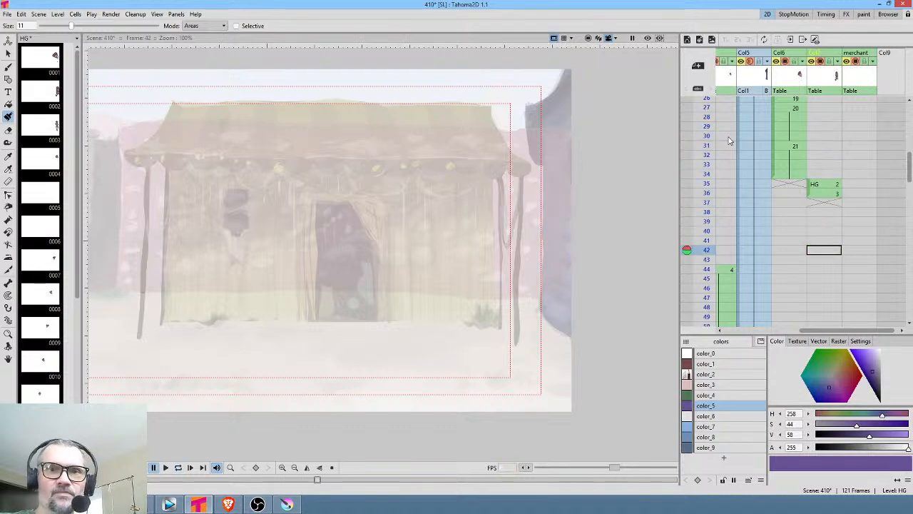
Select the figure on drawing 2 at frame 35 with a freehand selection, shrink it slightly and shift it to the right
click(828, 194)
click(830, 185)
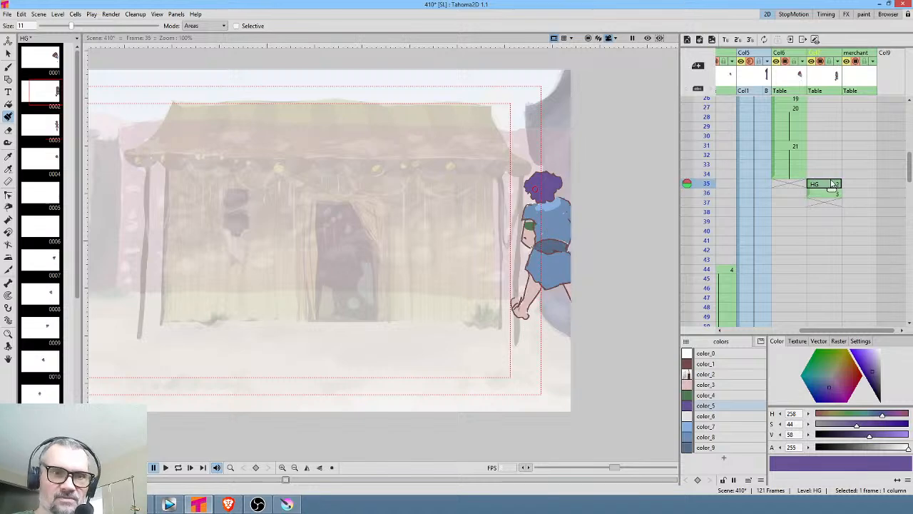
key(s)
mouse_move(589, 161)
mouse_down()
mouse_move(473, 247)
mouse_move(584, 118)
mouse_move(560, 167)
mouse_up()
drag(545, 241, 557, 236)
Select the figure on drawing 3 at frame 36, scale it to about 87% and shift it slightly right and up
click(822, 193)
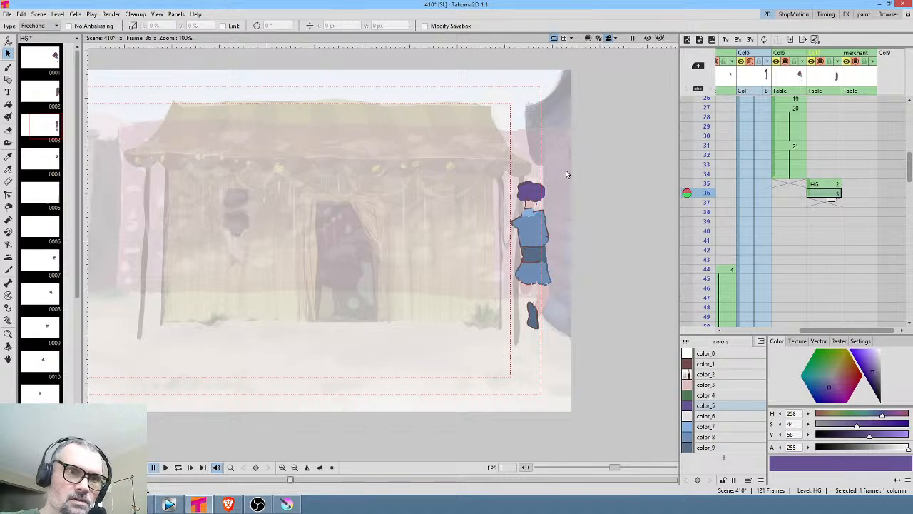
mouse_move(566, 170)
mouse_down()
mouse_move(494, 321)
mouse_move(590, 289)
mouse_move(588, 164)
mouse_up()
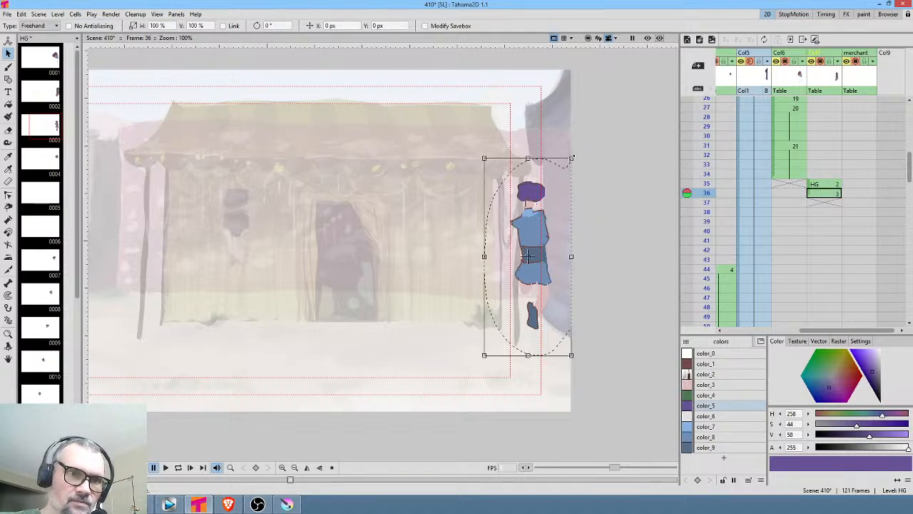
drag(572, 157, 563, 185)
drag(535, 257, 542, 241)
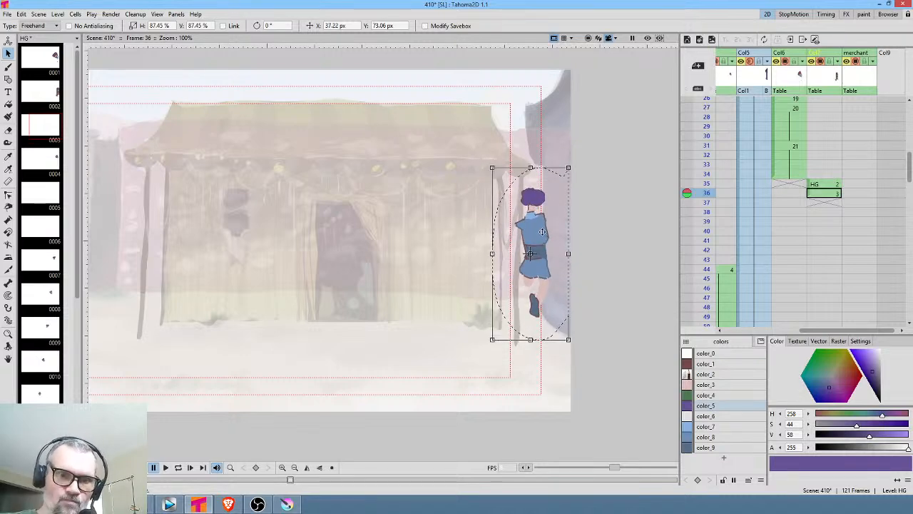
Paint the arms and the bare leg of the figure on drawing 3 with color_3, and the armbands with color_4
click(719, 385)
key(j)
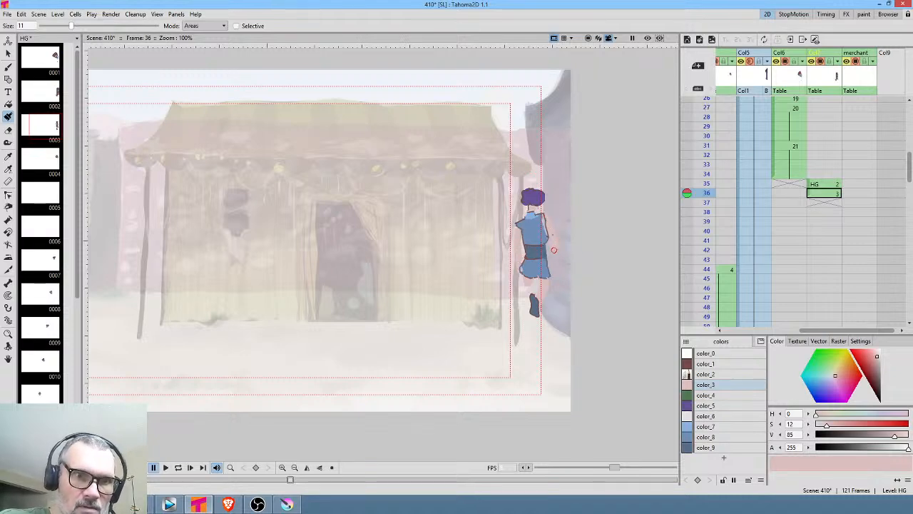
click(712, 396)
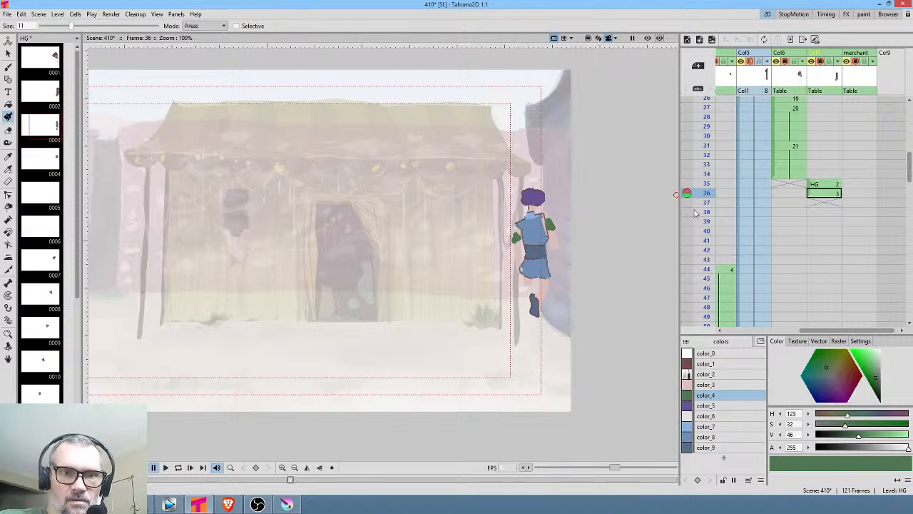
click(705, 406)
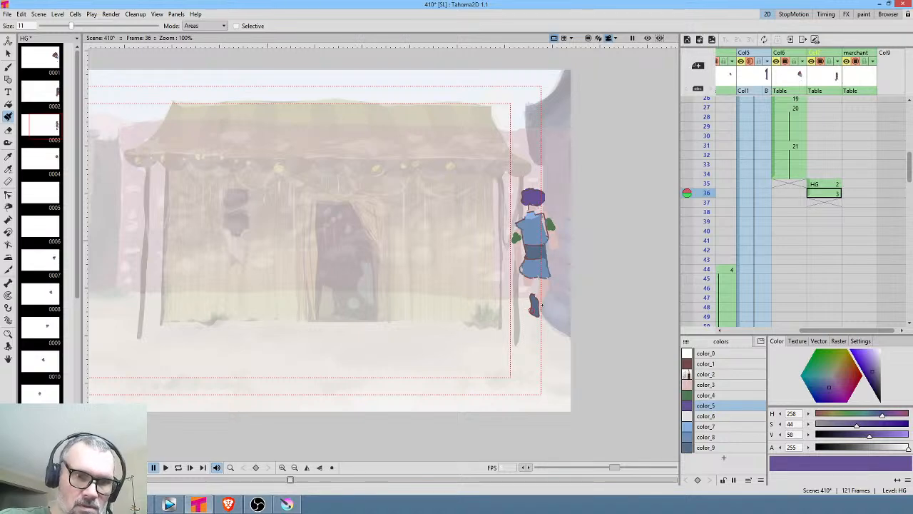
click(713, 384)
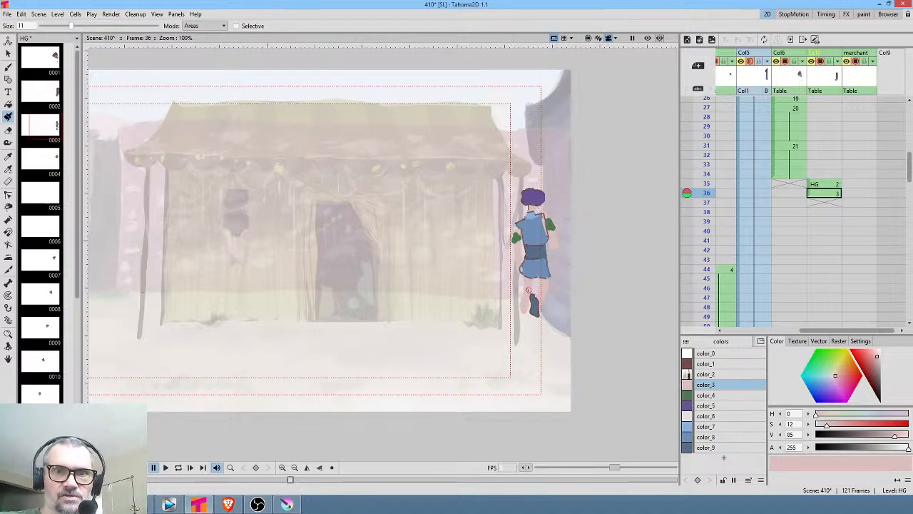
Play the animation from frame 33 and scrub up to frame 35 to check the resized running drawings
click(709, 164)
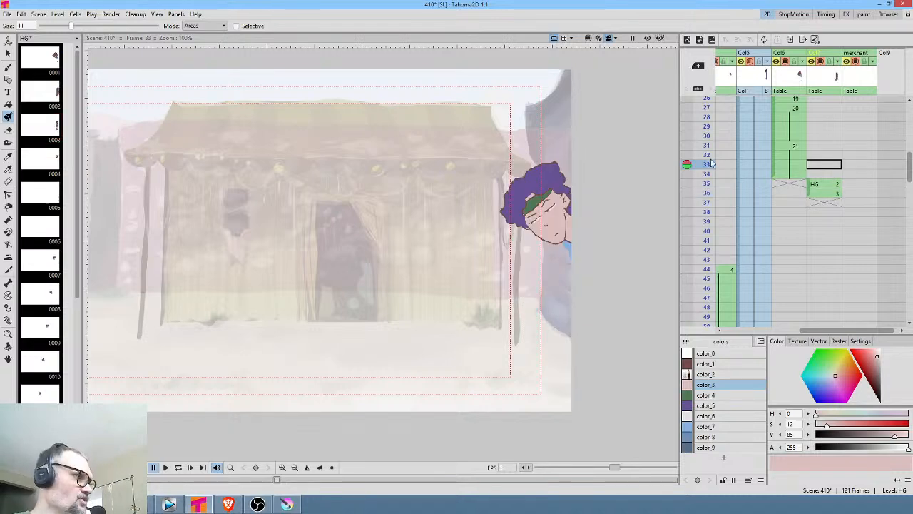
key(p)
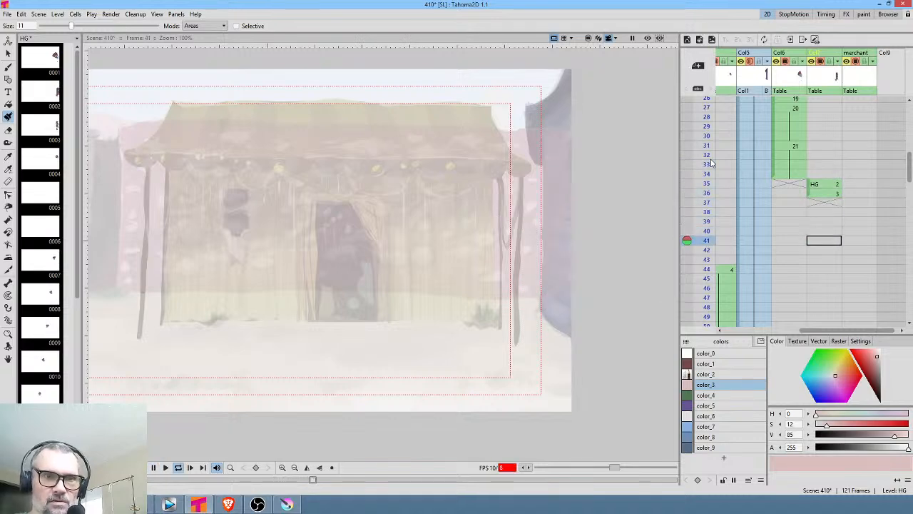
key(p)
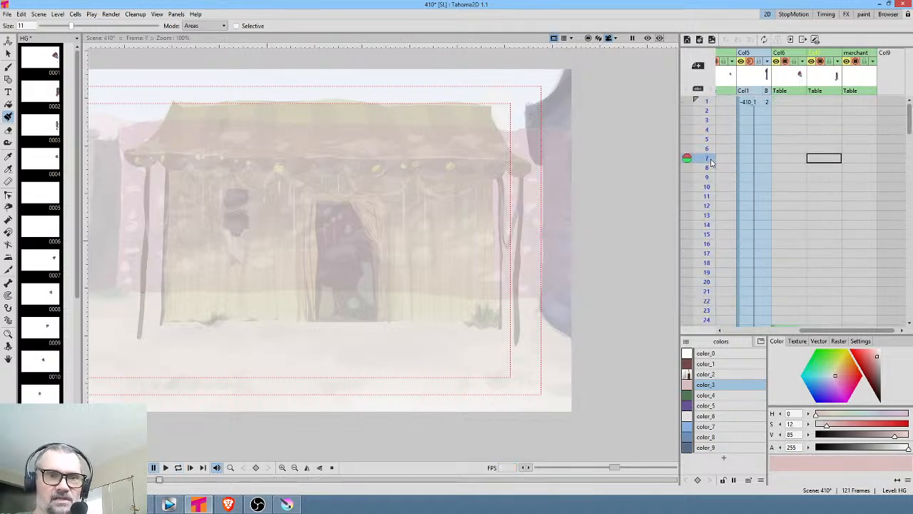
click(834, 188)
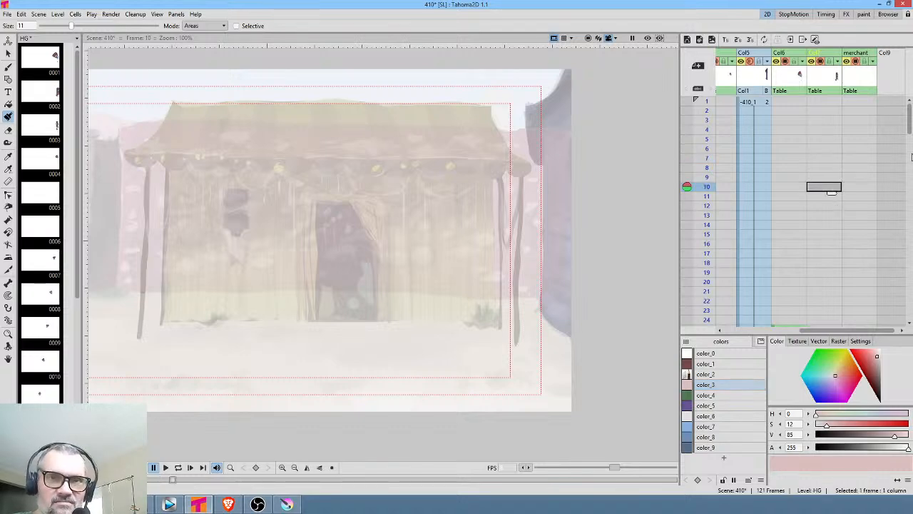
drag(910, 126, 910, 162)
click(705, 177)
drag(704, 192, 701, 243)
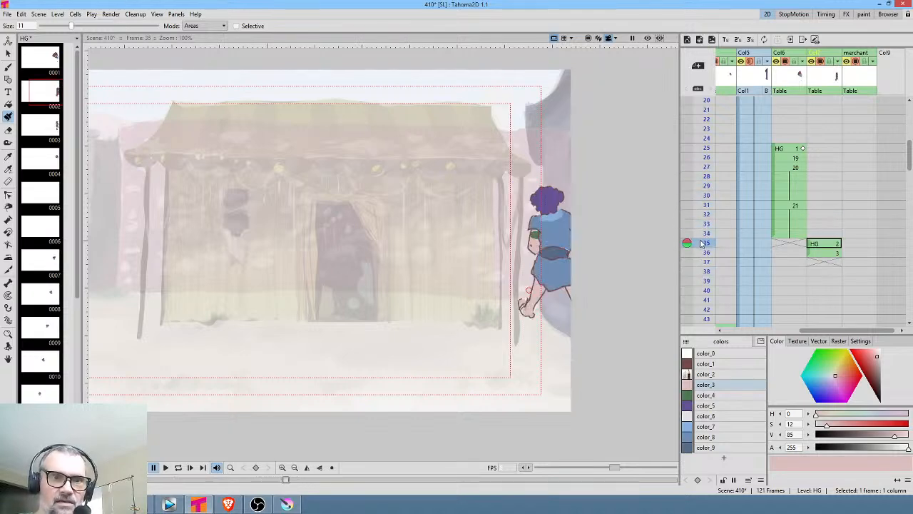
Try the animation without drawing 3 by moving it to the empty column Col9 at frame 36 and hiding that column
click(813, 256)
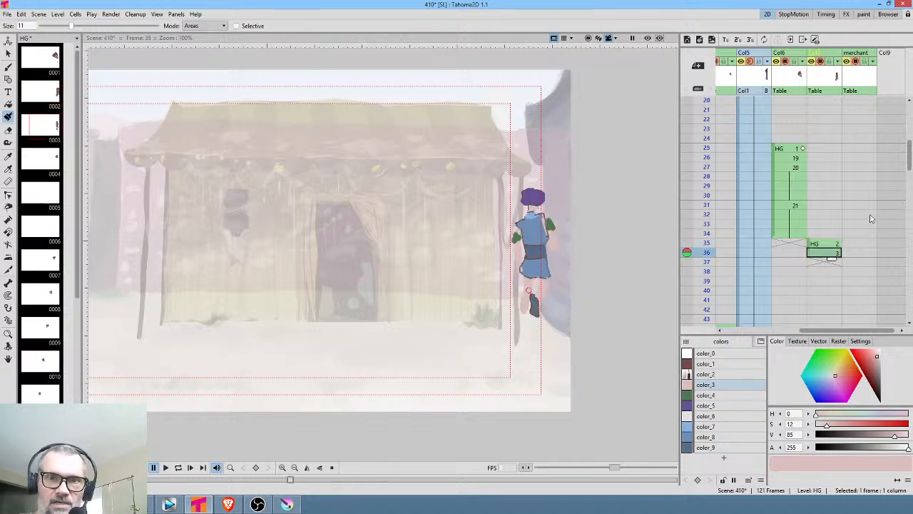
scroll(849, 219, right, 1)
drag(766, 256, 843, 255)
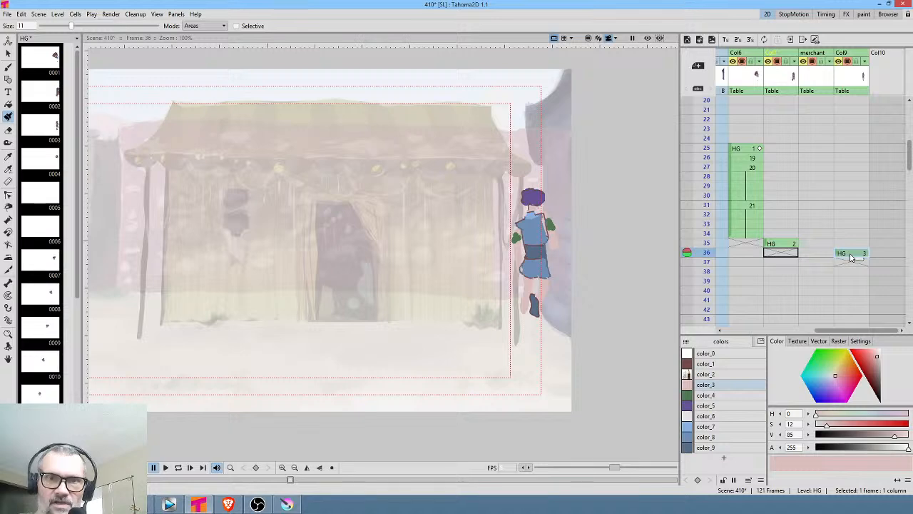
click(846, 62)
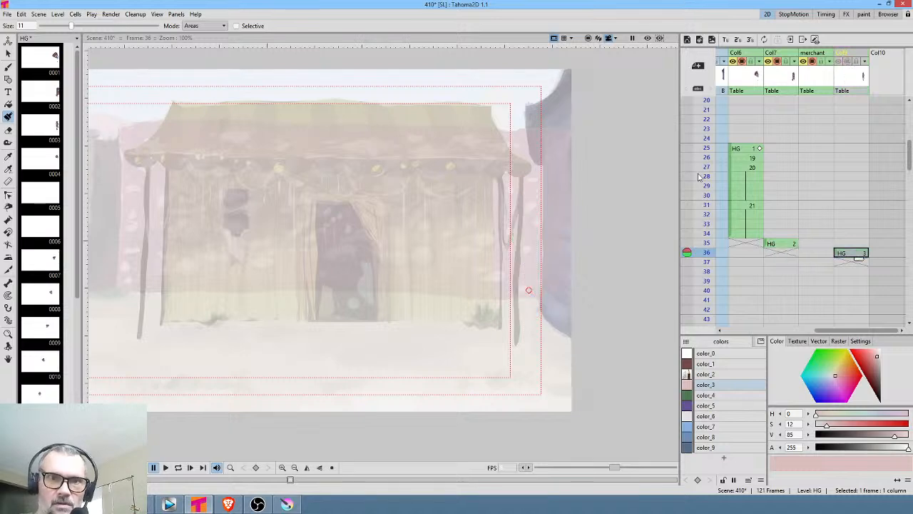
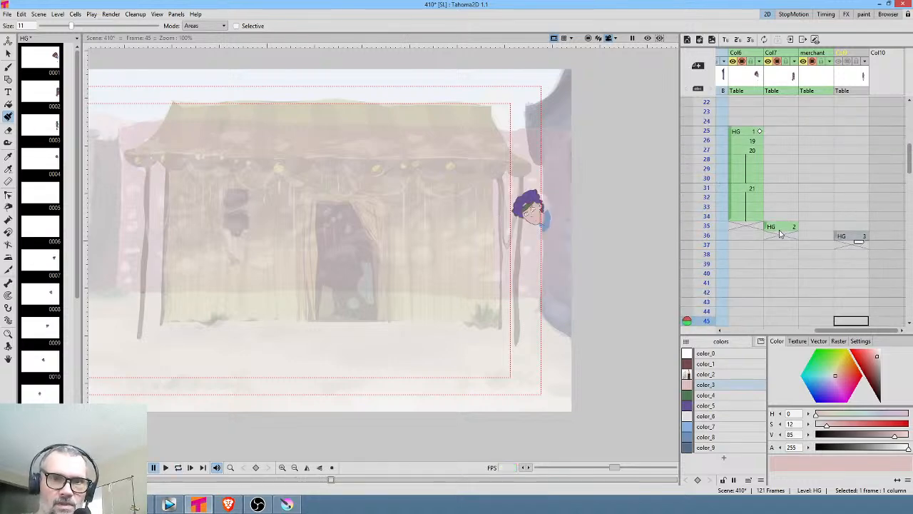
click(781, 228)
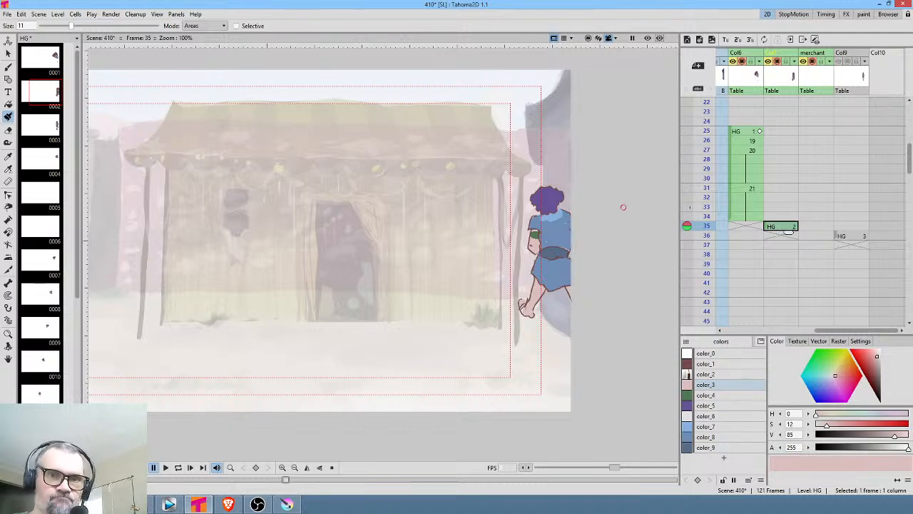
Show Col9 again and move drawing 3 back to frame 36 in Col7, directly below drawing 2
click(843, 65)
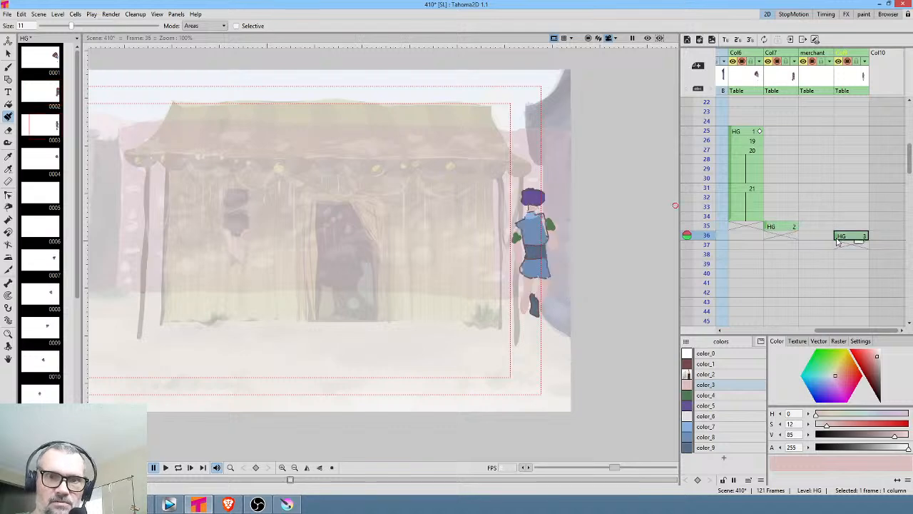
drag(839, 241, 772, 239)
click(772, 240)
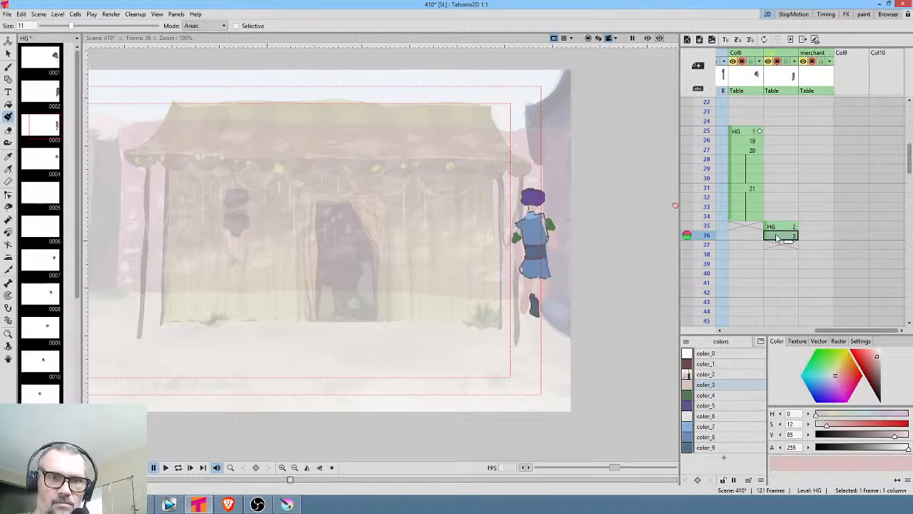
click(777, 229)
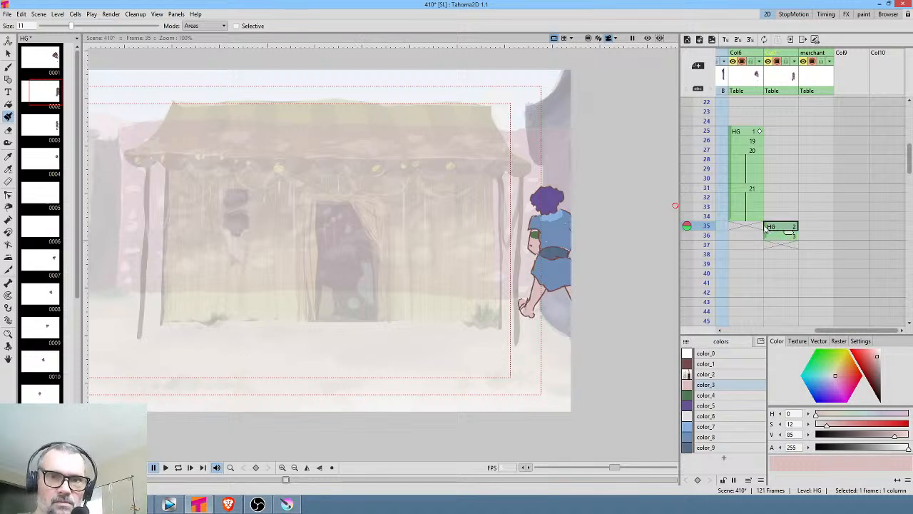
Try the animation without drawing 2: move it to Col9, hide that column, move drawing 3 up to frame 35, and scrub through the frames
drag(767, 226, 845, 228)
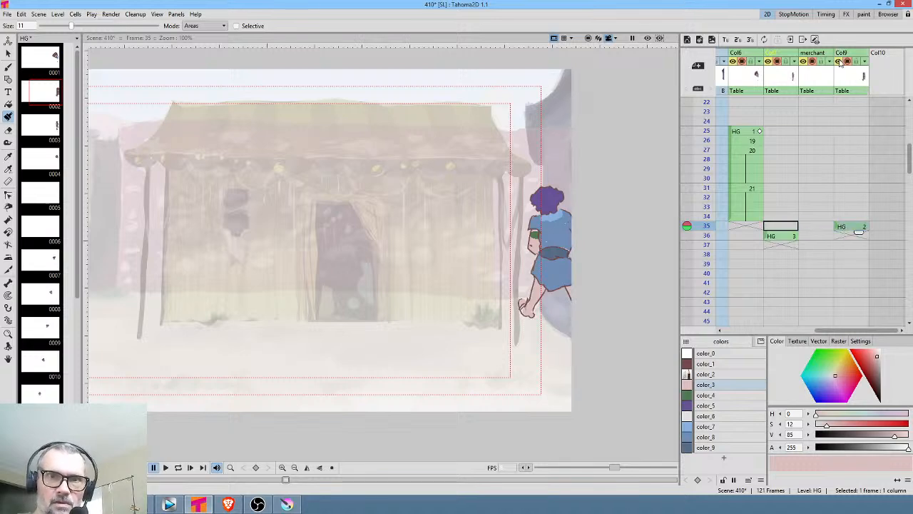
click(841, 62)
click(767, 236)
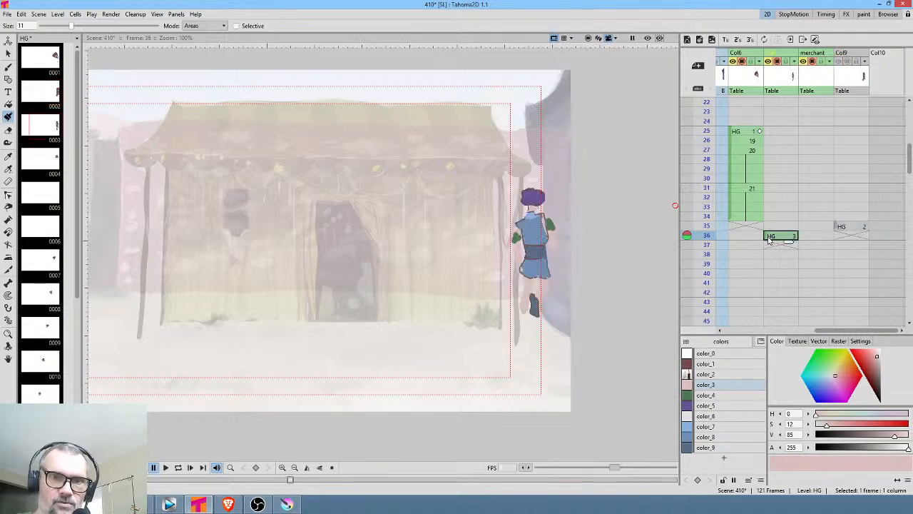
drag(767, 236, 769, 227)
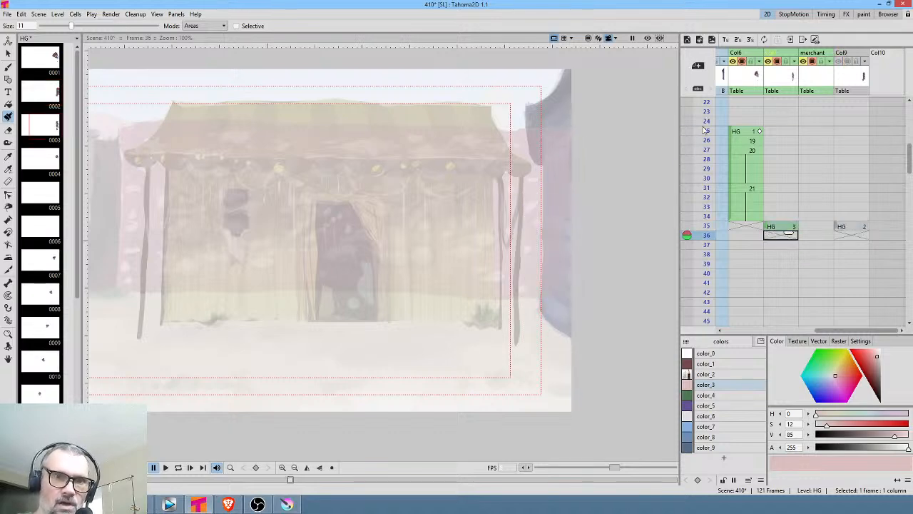
drag(705, 147, 704, 217)
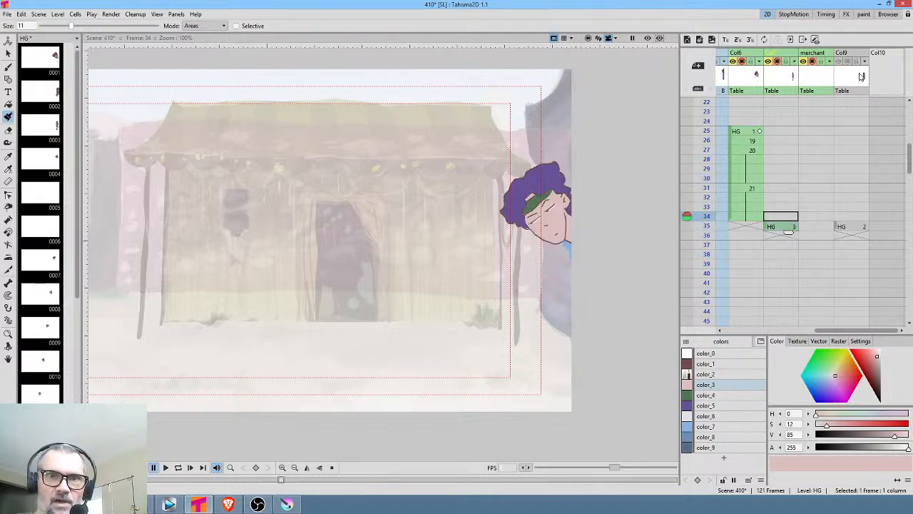
Delete the hidden Col9 with drawing 2 and scrub up to frame 35 to check the shortened run
click(854, 77)
key(Delete)
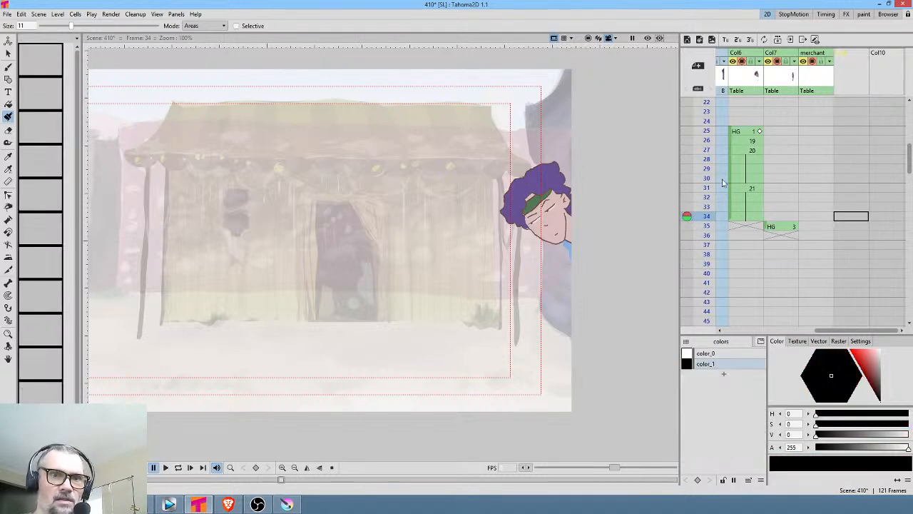
drag(703, 185, 715, 230)
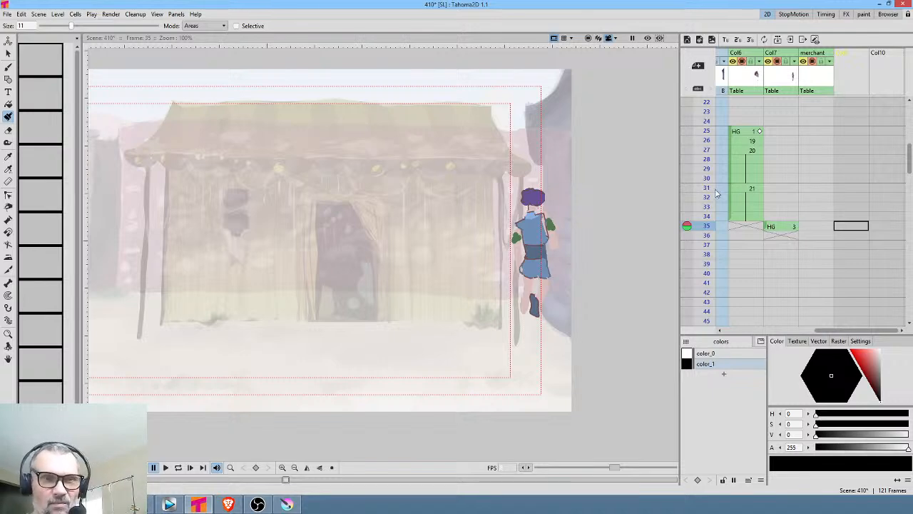
mouse_move(710, 141)
mouse_down()
mouse_move(703, 252)
mouse_move(705, 199)
mouse_up()
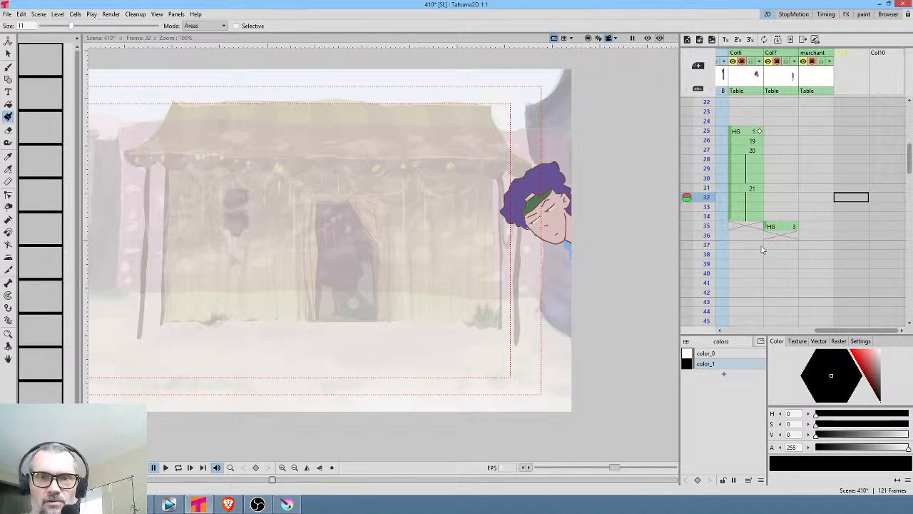
Duplicate the peeking-head drawing 4 into a separate drawing at frame 48 of Col4
drag(761, 247, 904, 194)
mouse_move(709, 195)
mouse_down()
mouse_move(708, 183)
mouse_move(708, 289)
mouse_move(719, 169)
mouse_move(708, 187)
mouse_move(708, 269)
mouse_move(718, 190)
mouse_up()
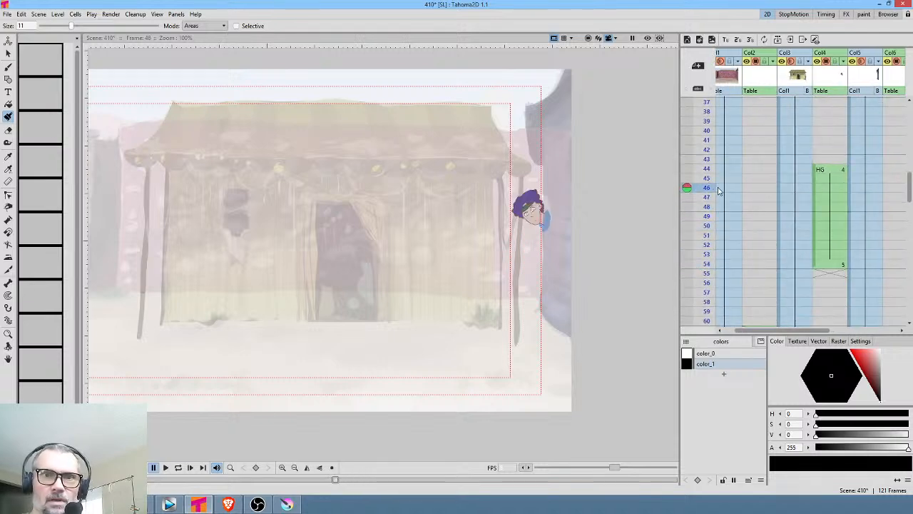
click(837, 207)
scroll(556, 204, up, 9)
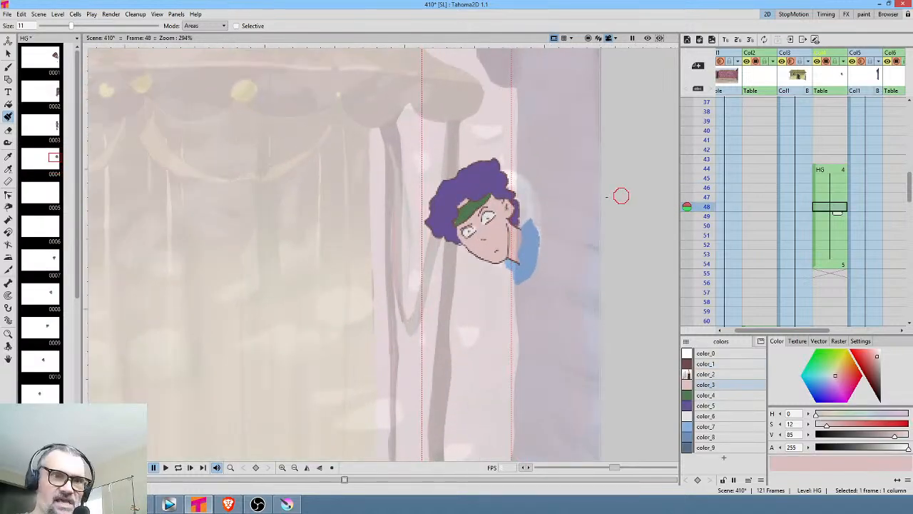
key(d)
Paint over both open eyes of the frame 48 head with color_3, using the Lines & Areas mode
scroll(489, 217, up, 9)
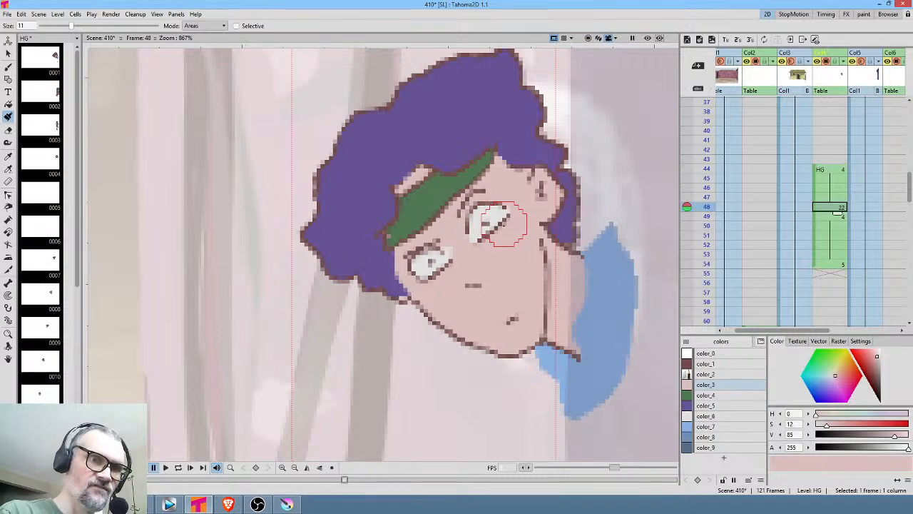
click(212, 28)
click(213, 48)
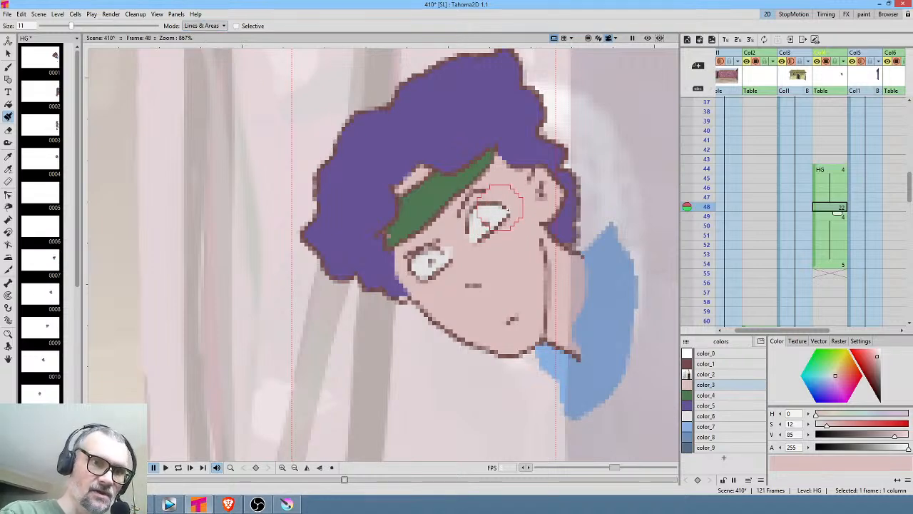
mouse_move(508, 213)
mouse_down()
mouse_move(490, 207)
mouse_move(495, 217)
mouse_move(428, 272)
mouse_move(445, 261)
mouse_up()
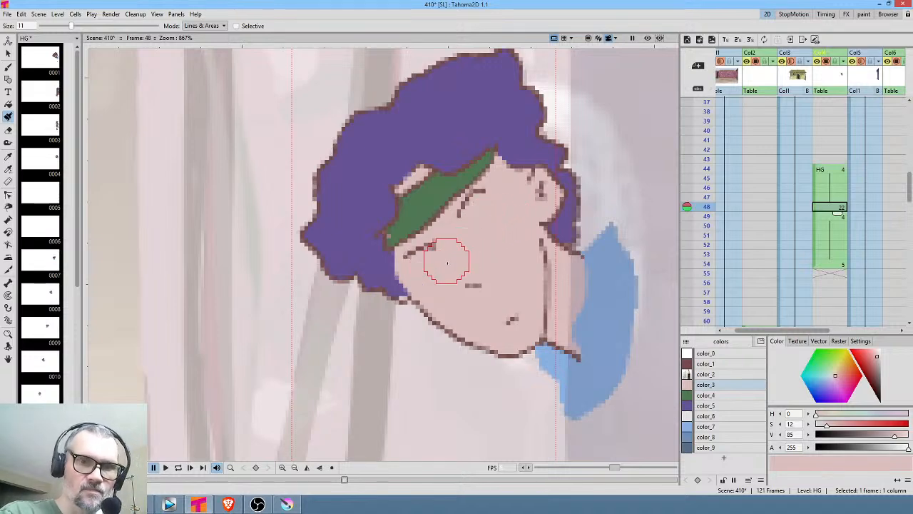
Try drawing both closed eyes on the frame 48 head with the Brush in color_1 and Pencil enabled
click(705, 363)
key(b)
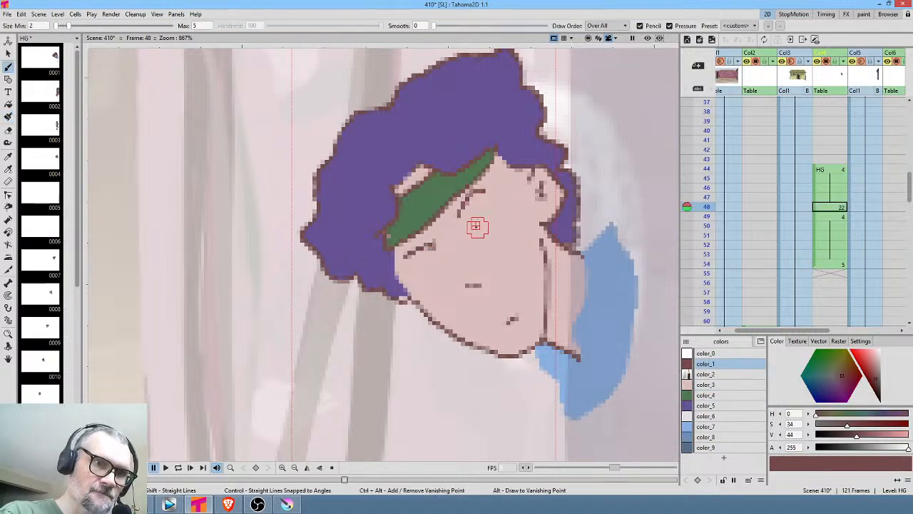
mouse_move(471, 228)
mouse_down()
mouse_move(498, 200)
mouse_move(471, 220)
mouse_up()
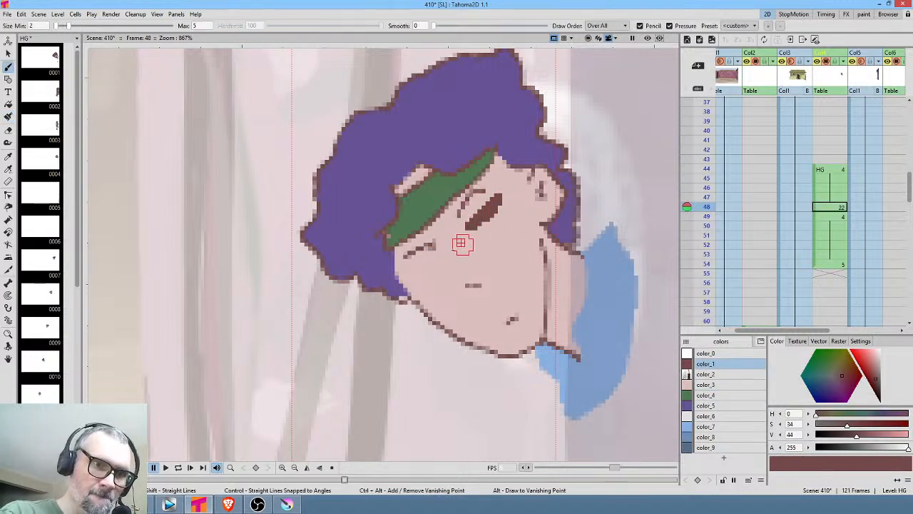
mouse_move(437, 254)
mouse_down()
mouse_move(416, 269)
mouse_move(436, 256)
mouse_up()
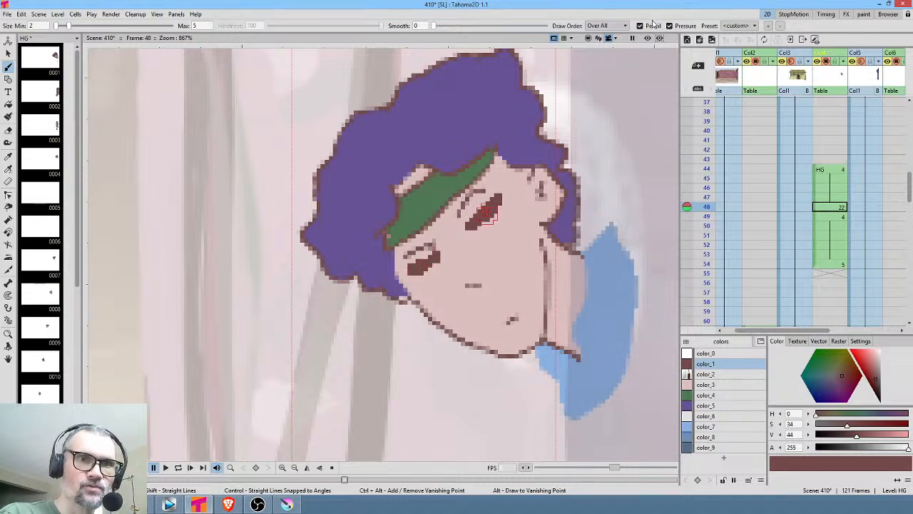
Turn off the brush's Pencil option and undo the thick closed-eye strokes on the frame 48 head
click(652, 26)
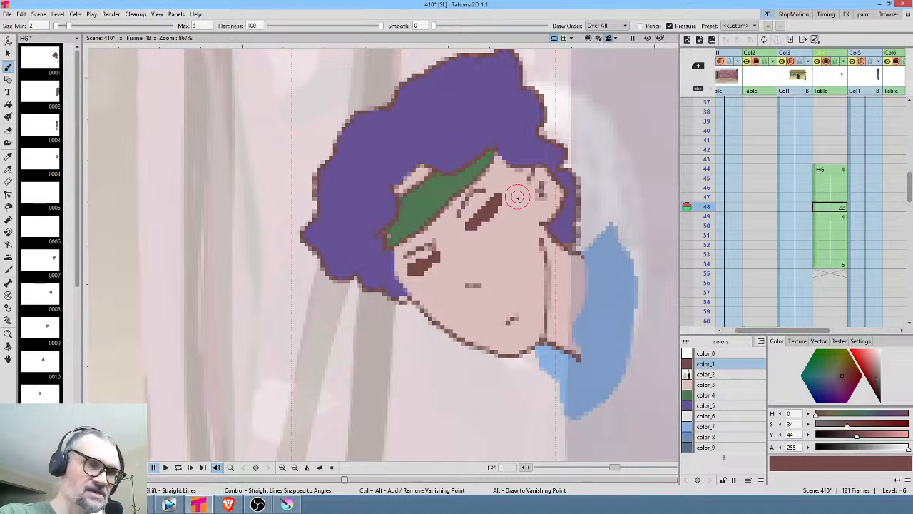
key(ctrl+z)
key(ctrl+z)
key(ctrl+z)
key(ctrl+z)
key(ctrl+z)
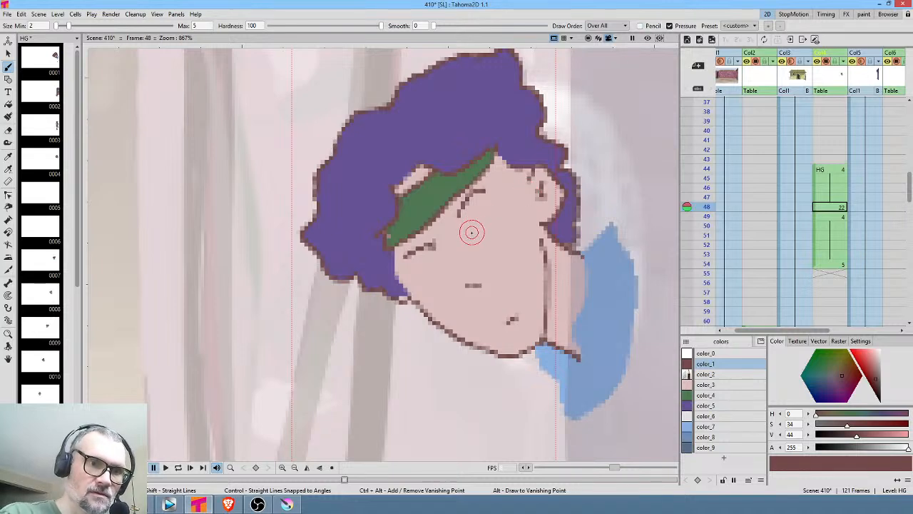
Draw both closed eyes on the frame 48 head as slanted color_1 brush strokes, thickening each with a second stroke
drag(468, 235, 499, 209)
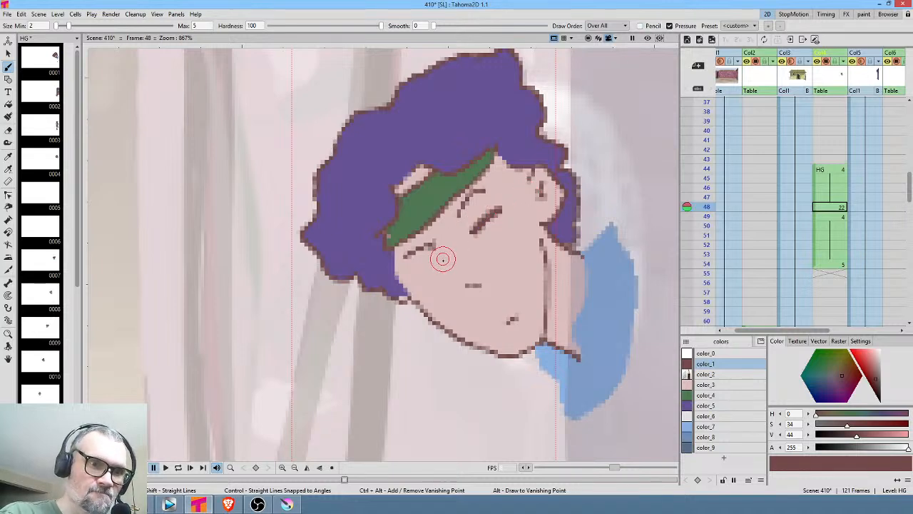
drag(447, 260, 413, 274)
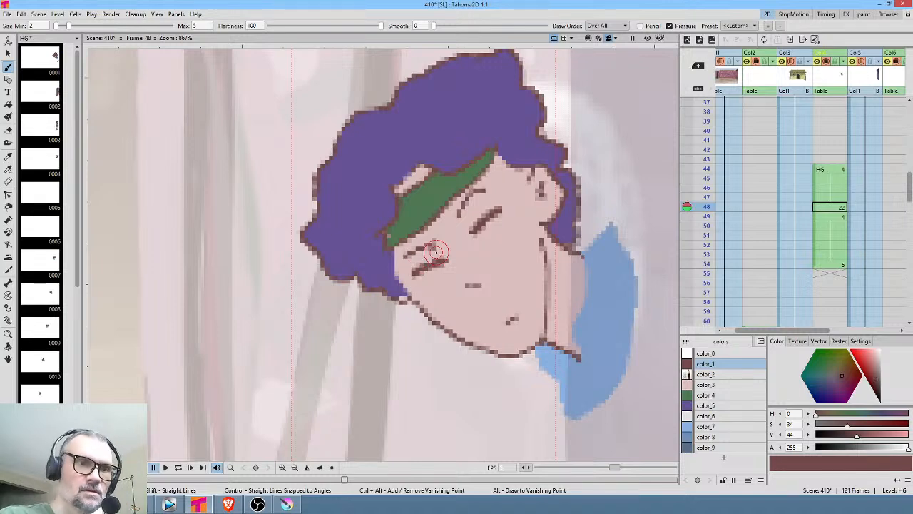
drag(473, 236, 508, 206)
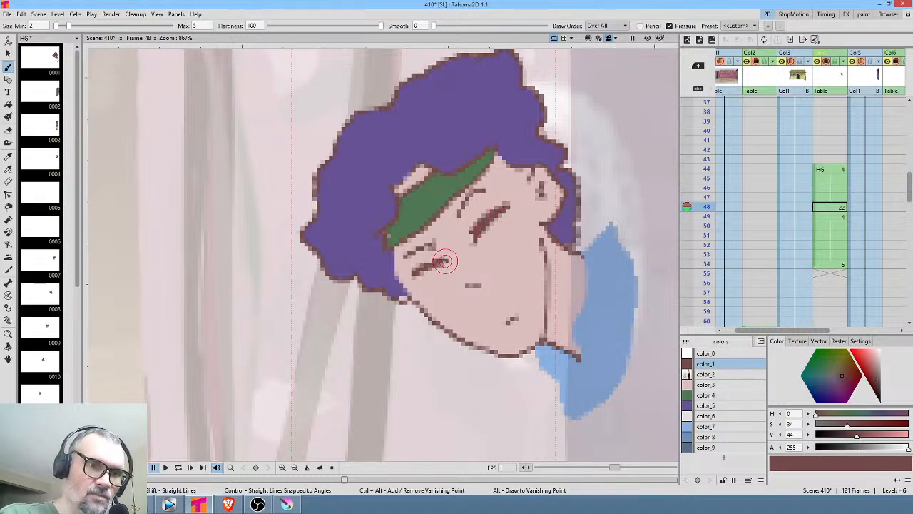
drag(444, 261, 416, 266)
key(alt+0)
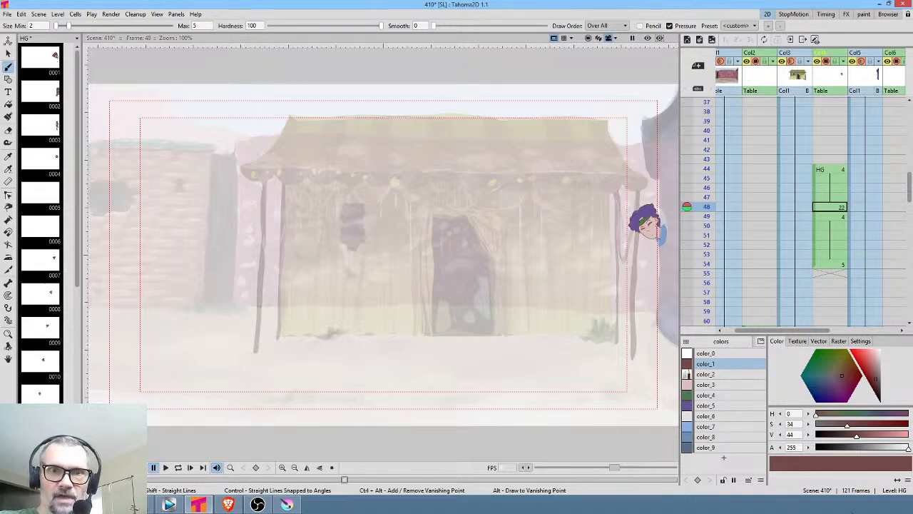
Scrub and play Col4 from frame 44 onward to check the timing of the blink at frame 48
mouse_move(704, 172)
mouse_down()
mouse_move(706, 266)
mouse_move(714, 216)
mouse_move(718, 246)
mouse_up()
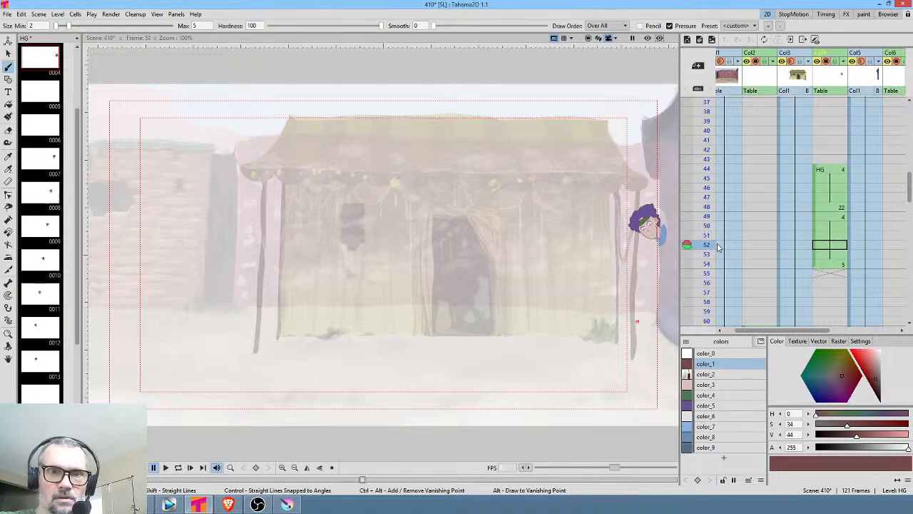
click(824, 171)
key(Down)
key(Down)
key(Down)
key(Down)
key(Down)
key(Down)
key(Down)
key(Down)
key(Down)
key(Down)
key(Down)
key(Down)
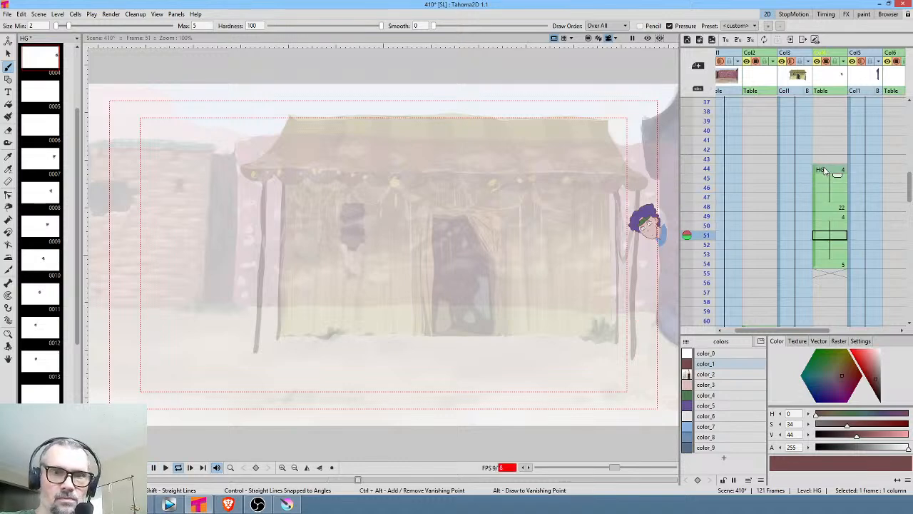
key(l)
click(822, 174)
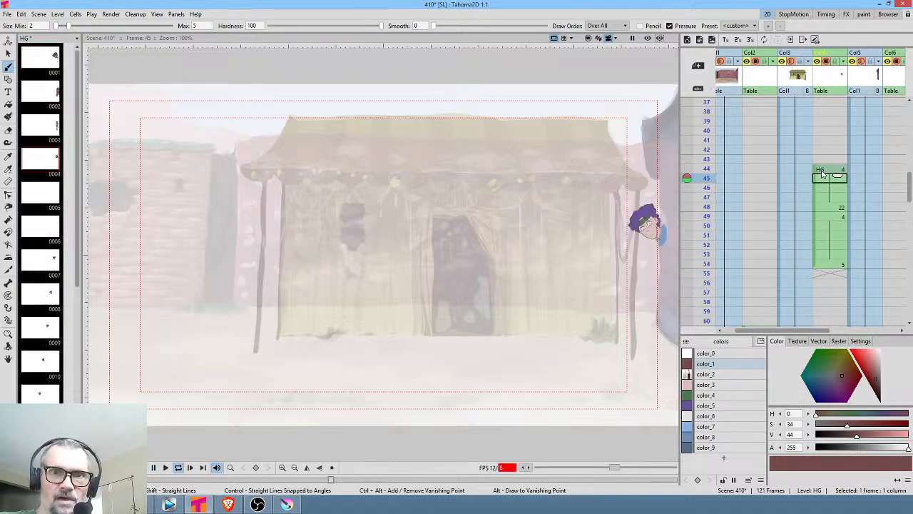
key(l)
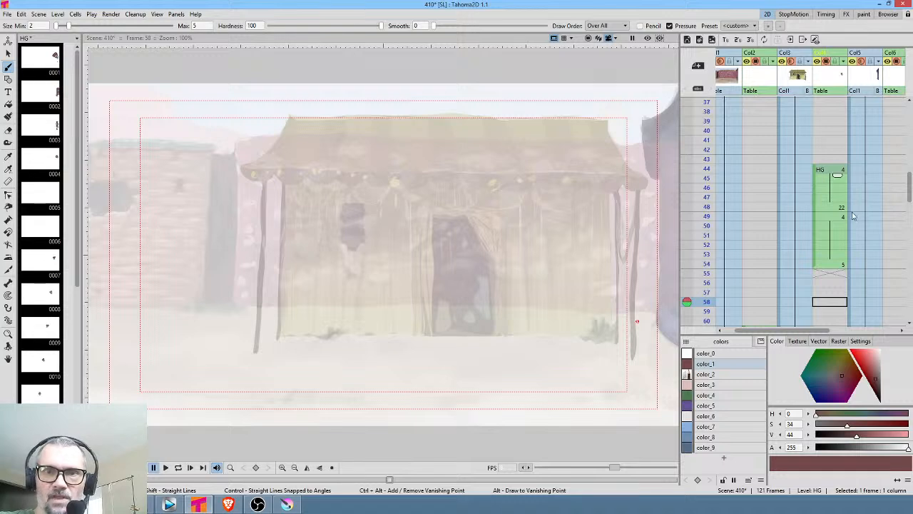
Compare drawing 4 at frame 49 with drawing 5 at frame 54, and scrub to frame 56 to check the head's exit
click(842, 220)
click(833, 266)
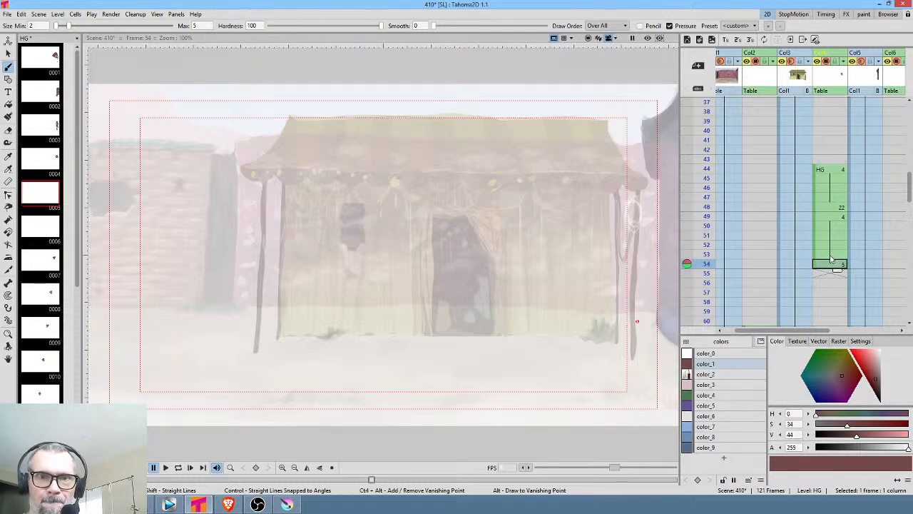
click(843, 218)
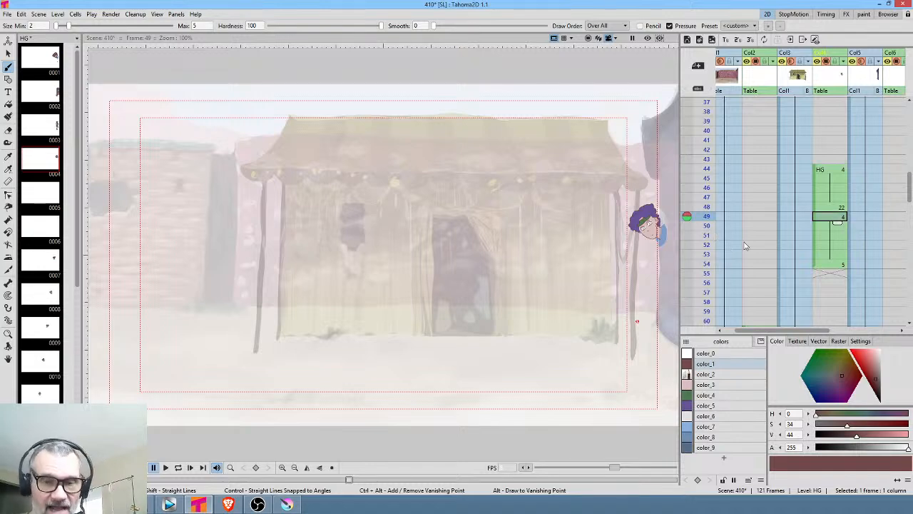
click(829, 265)
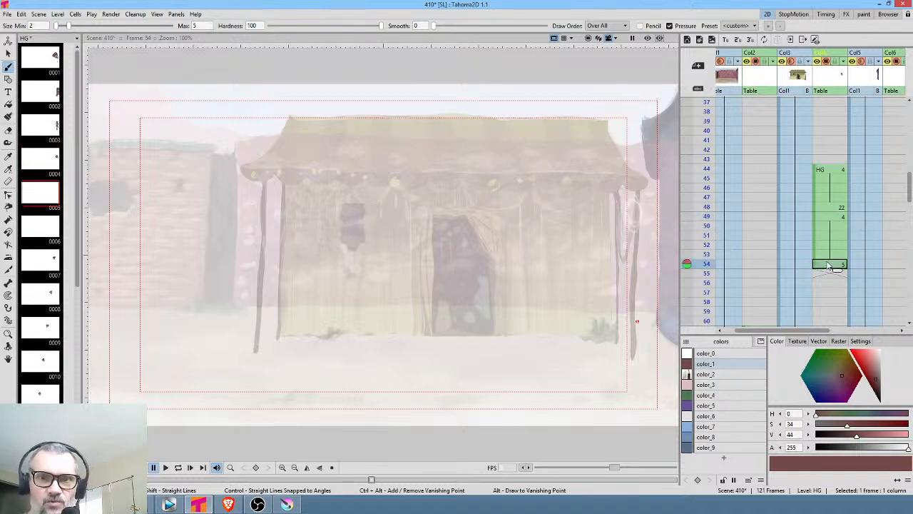
drag(702, 178, 695, 282)
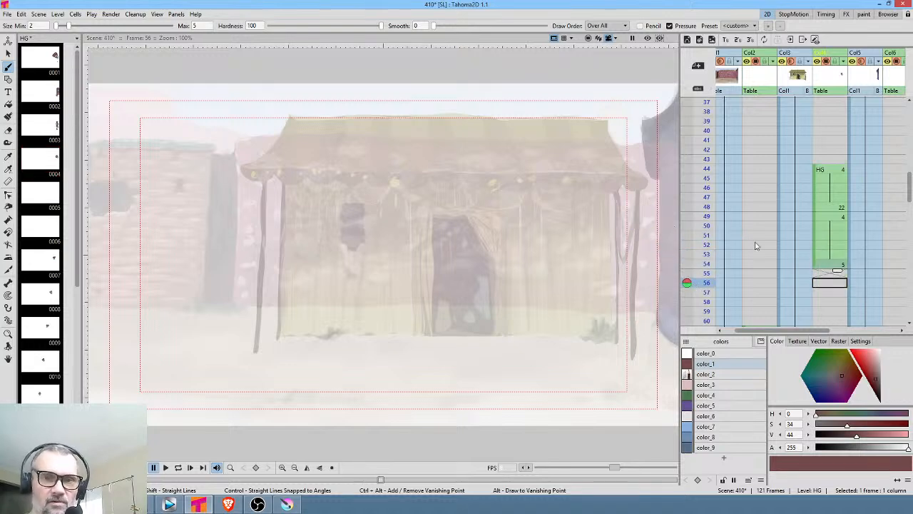
Select the head on drawing 6 at frame 61 of Col2 with a freehand selection and scale it down slightly
scroll(791, 250, down, 4)
mouse_move(705, 176)
mouse_down()
mouse_move(703, 322)
mouse_move(706, 222)
mouse_up()
click(774, 215)
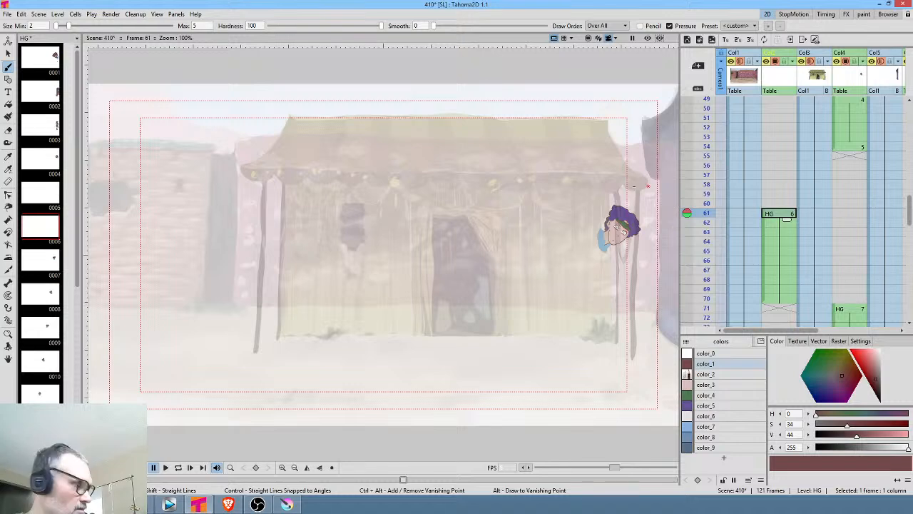
key(s)
mouse_move(637, 178)
mouse_down()
mouse_move(560, 224)
mouse_move(608, 287)
mouse_move(663, 241)
mouse_move(635, 174)
mouse_move(603, 179)
mouse_up()
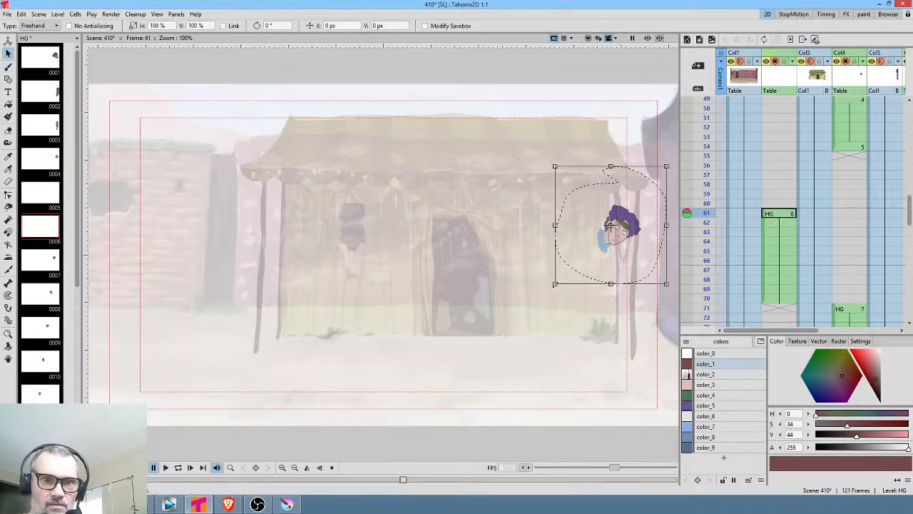
drag(555, 283, 570, 267)
Compare the head size of drawing 6 at frame 61 with drawing 7 at frame 71 and drawing 4 at frame 50
click(849, 311)
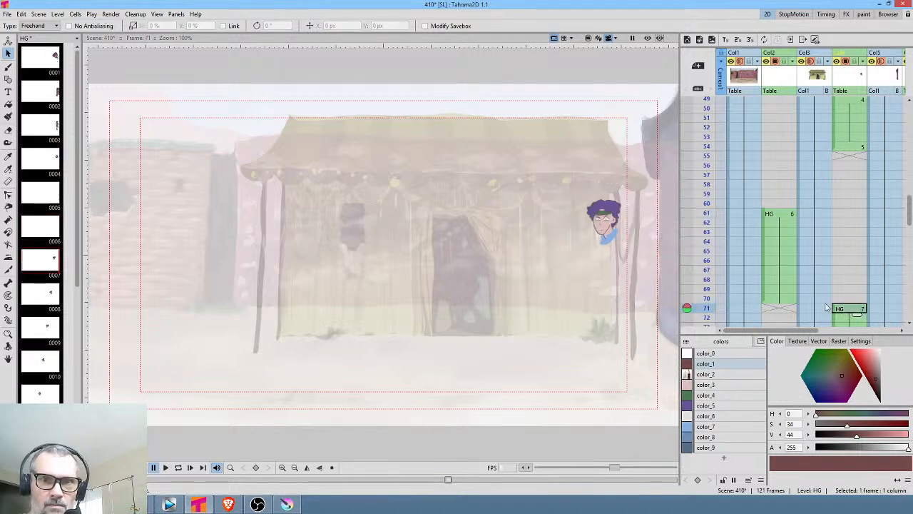
click(787, 214)
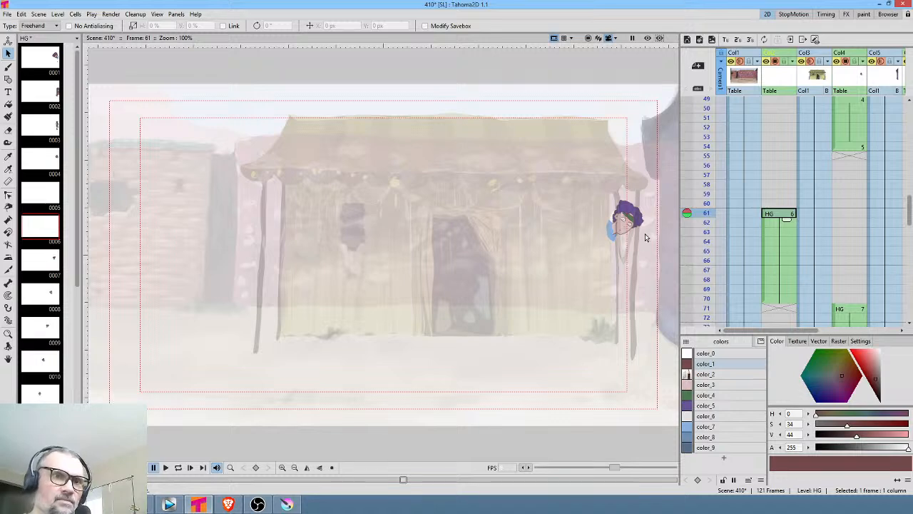
click(859, 108)
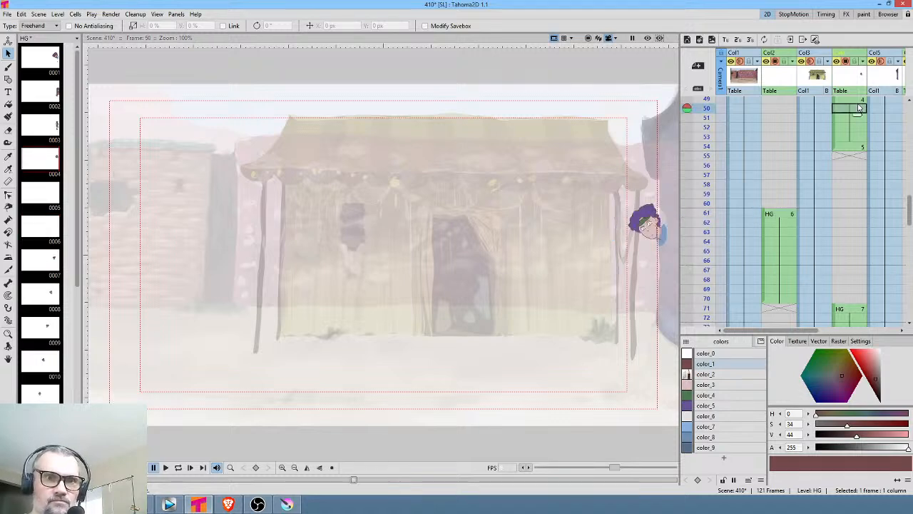
drag(612, 238, 573, 238)
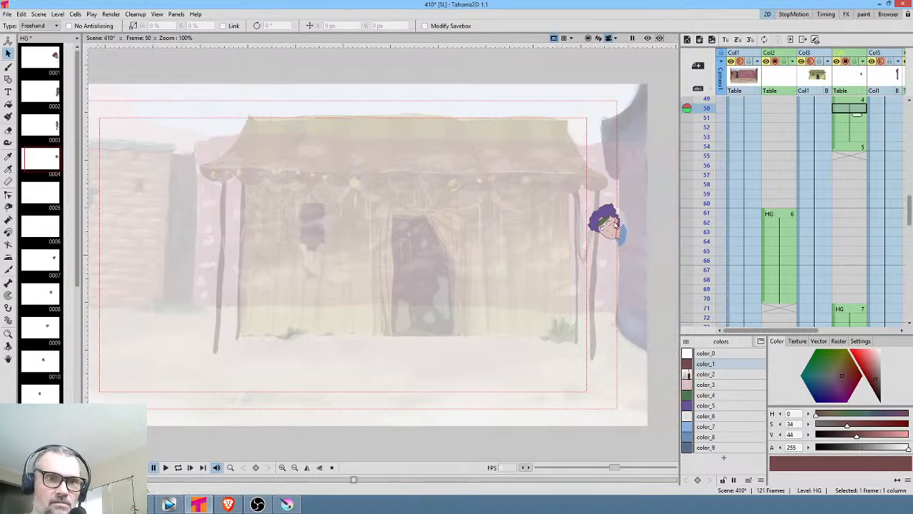
Compare drawing 4 at frames 44 and 49 of Col4 with drawing 5 at frame 54
scroll(785, 194, up, 6)
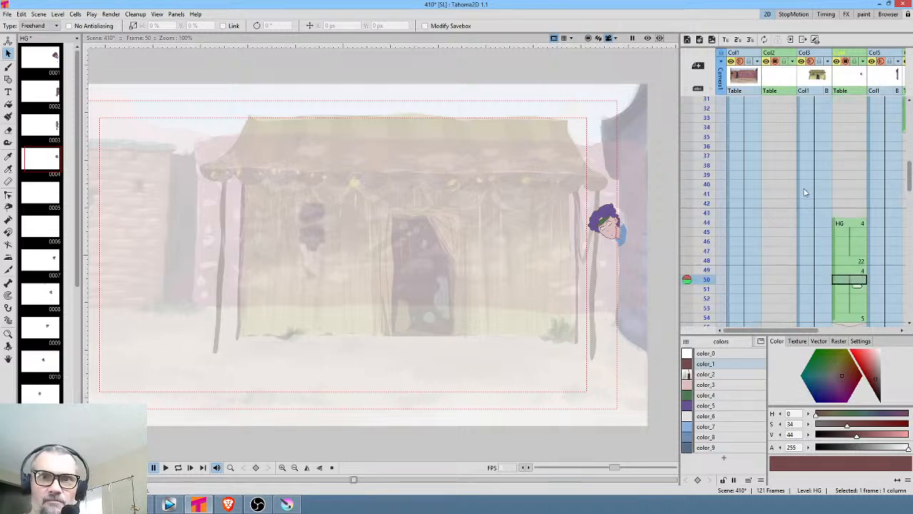
click(849, 222)
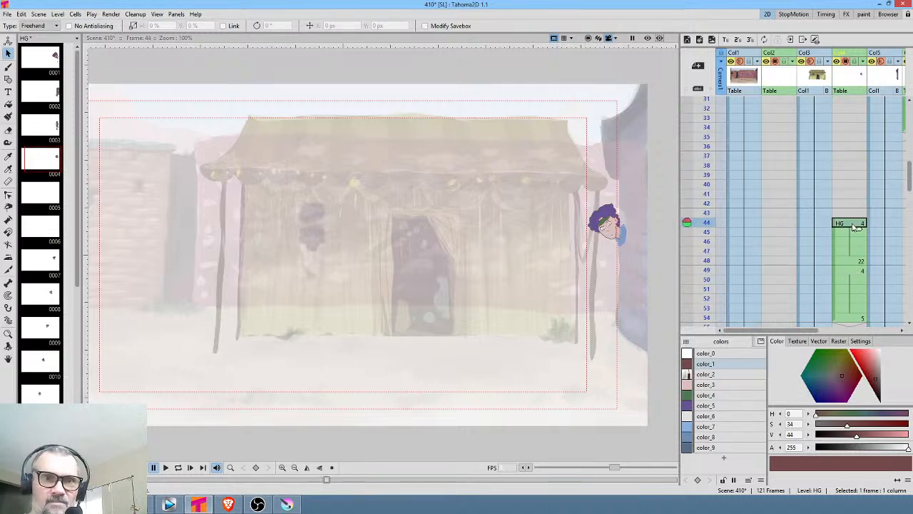
click(846, 271)
scroll(849, 307, down, 3)
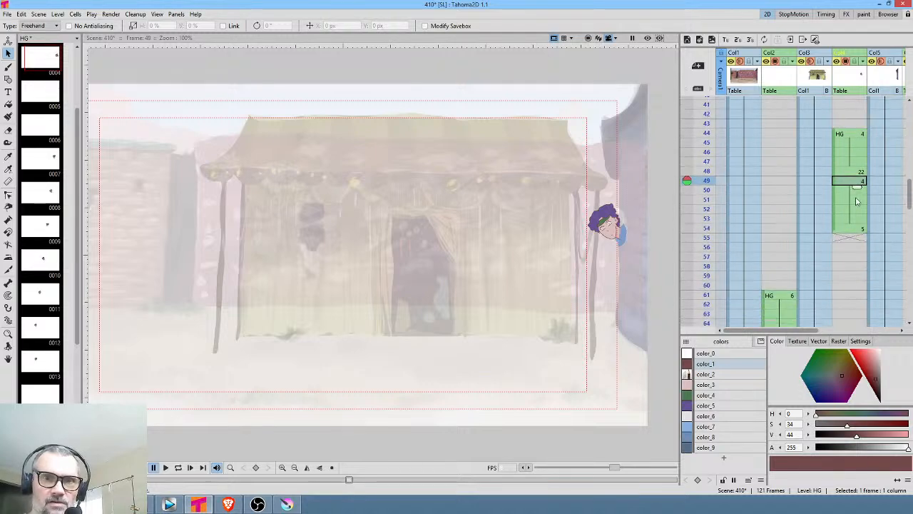
click(849, 230)
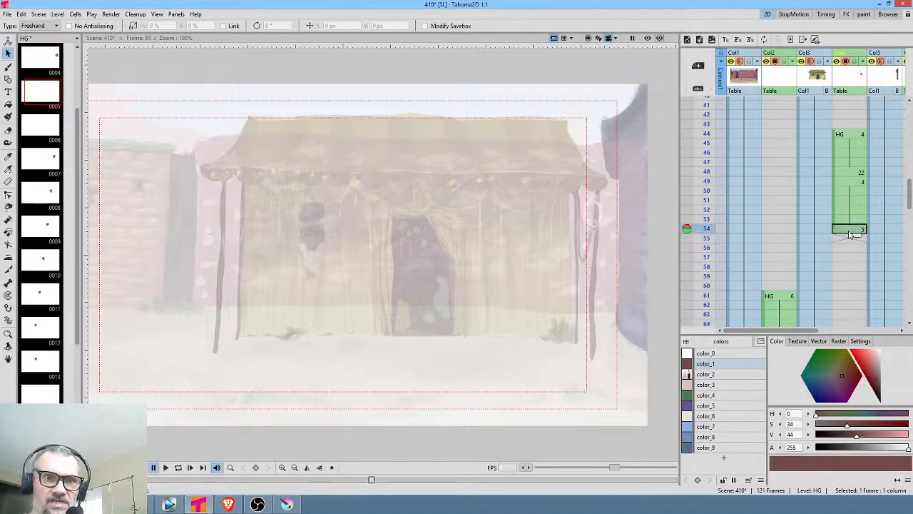
click(856, 182)
click(854, 135)
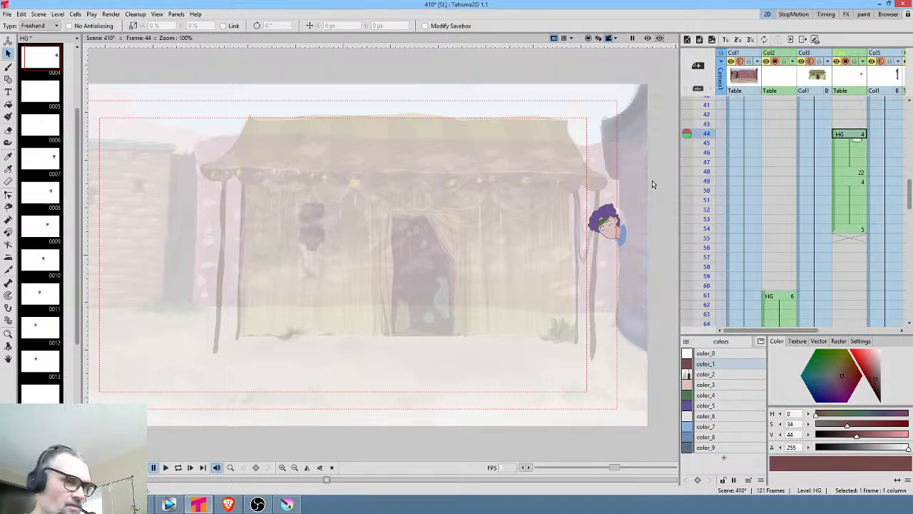
At frame 44, scale Col4 globally to 87.77% and reposition it to X 72 px, Y 14 px beside the hut's post
key(a)
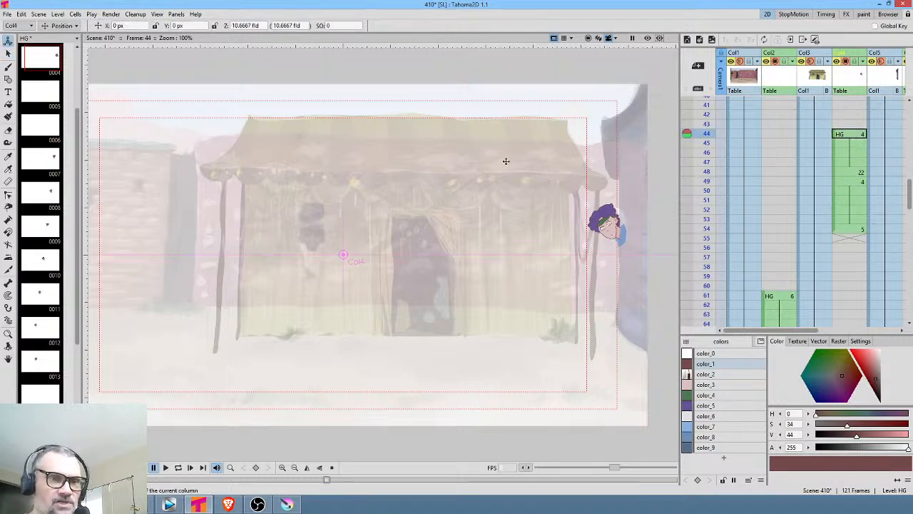
click(62, 26)
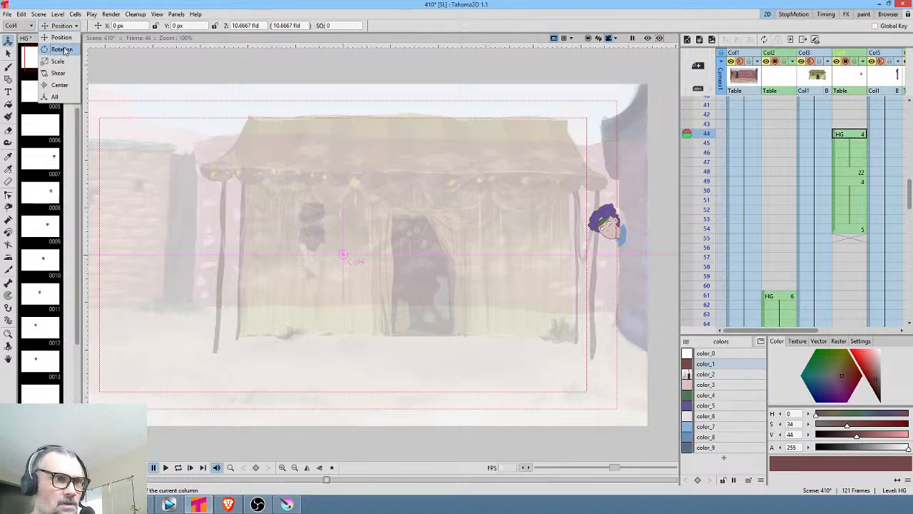
click(61, 54)
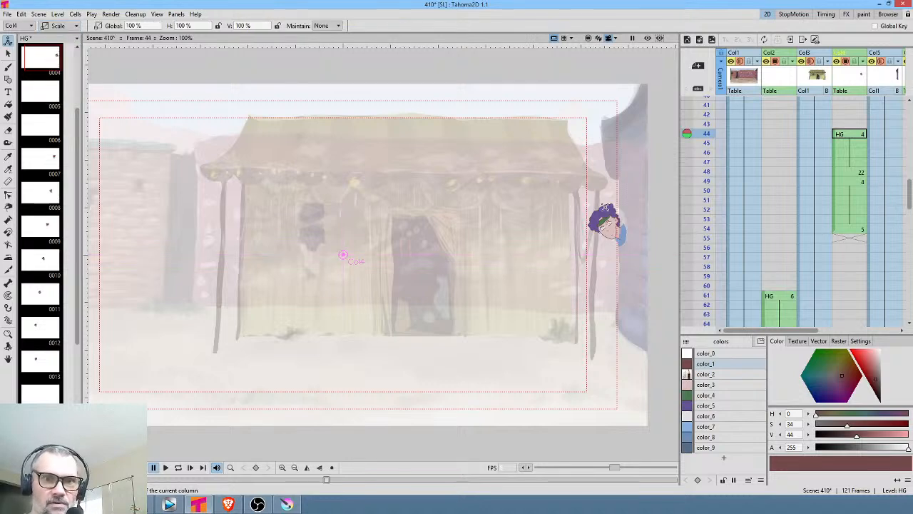
drag(605, 207, 578, 229)
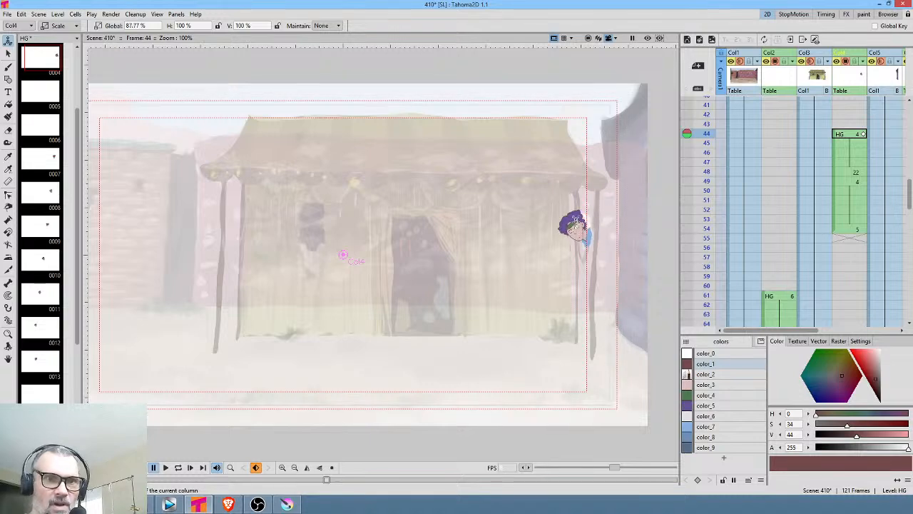
click(57, 25)
click(57, 44)
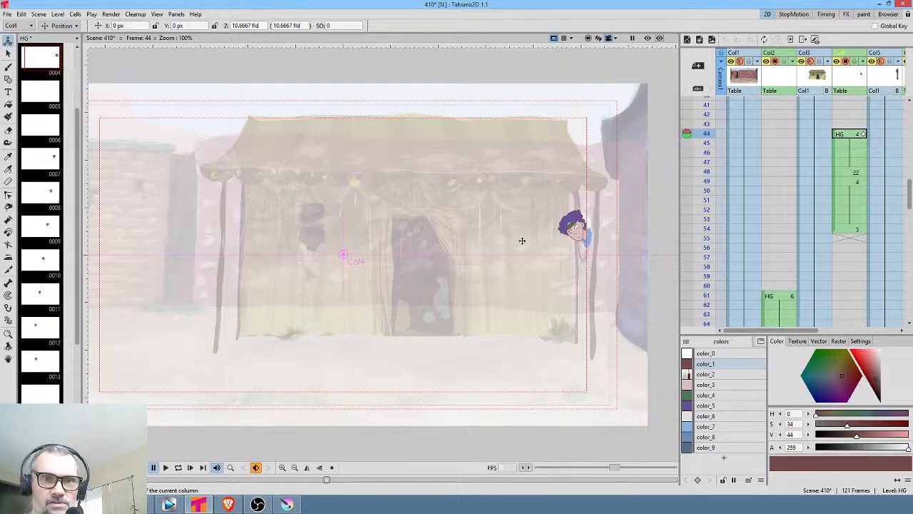
drag(522, 240, 556, 232)
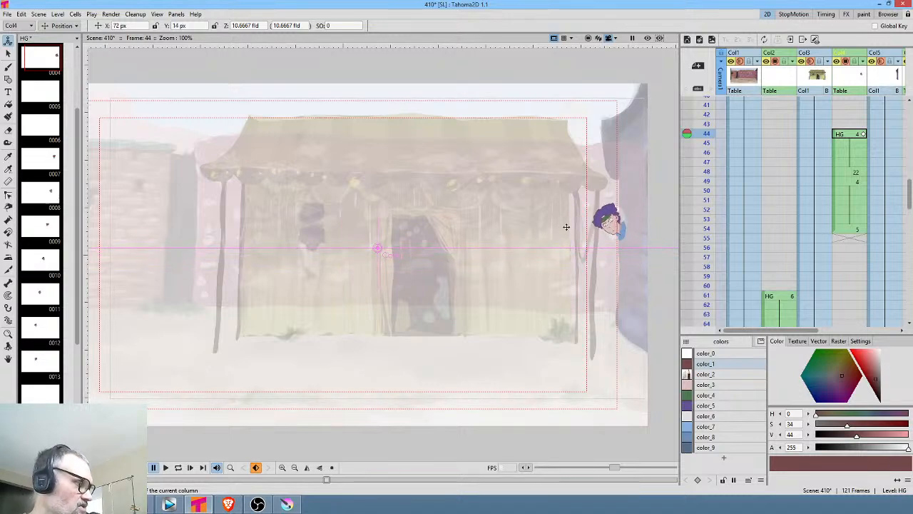
Selectively erase the color_2 areas above the head at frames 44 and 48, and check the drawings at frames 49 and 54
key(a)
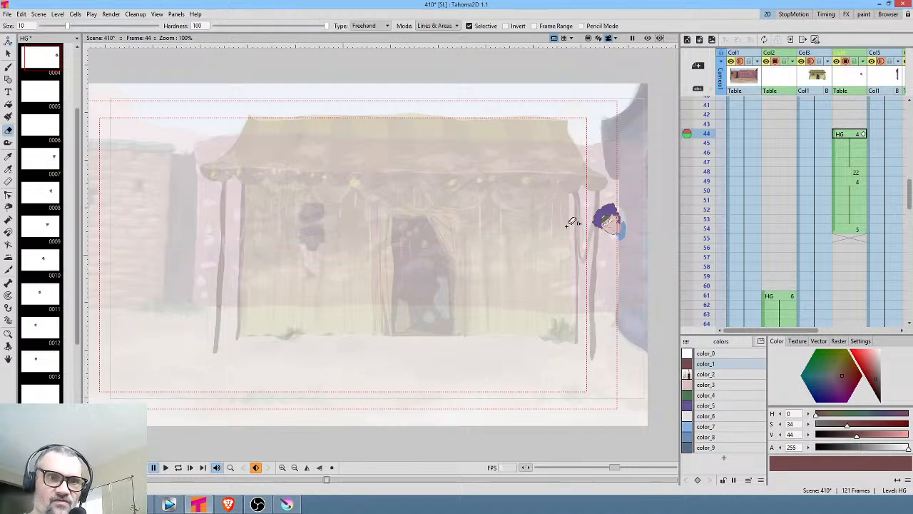
click(721, 376)
mouse_move(634, 190)
mouse_down()
mouse_move(586, 189)
mouse_move(572, 249)
mouse_move(628, 232)
mouse_move(593, 177)
mouse_up()
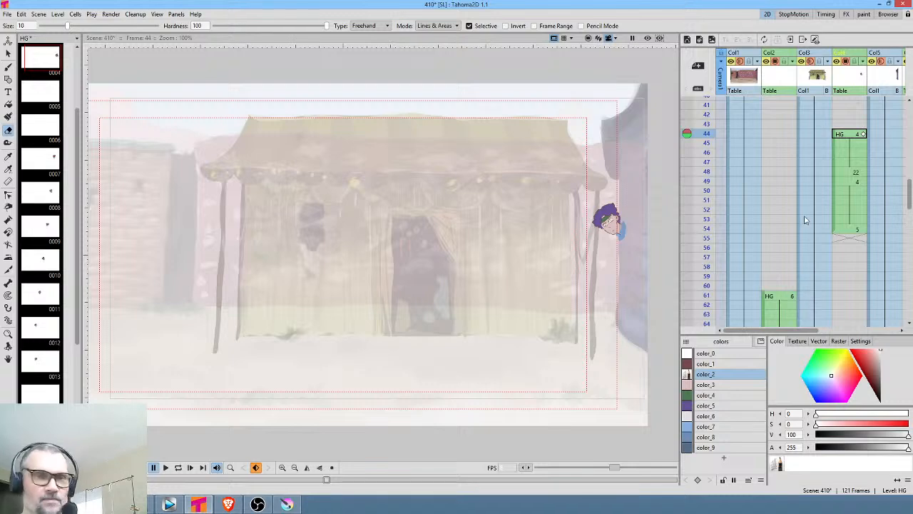
click(856, 173)
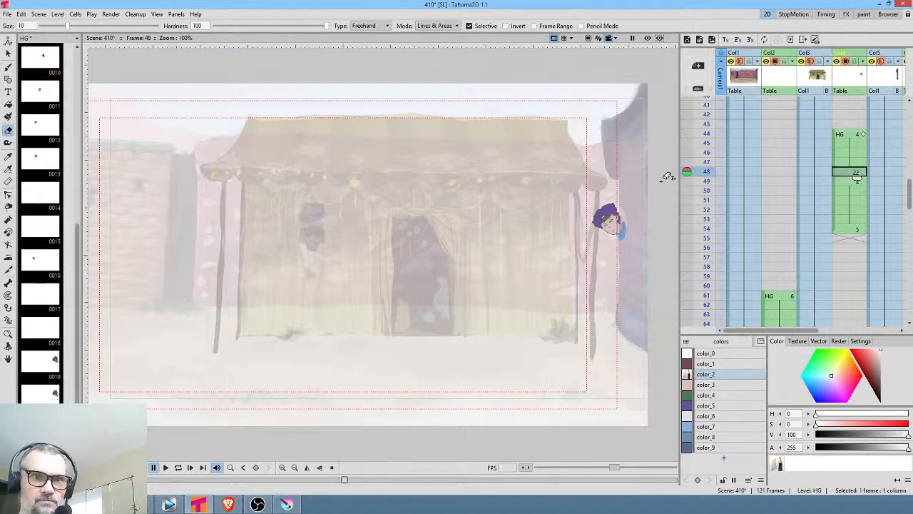
mouse_move(599, 183)
mouse_down()
mouse_move(601, 153)
mouse_move(600, 161)
mouse_up()
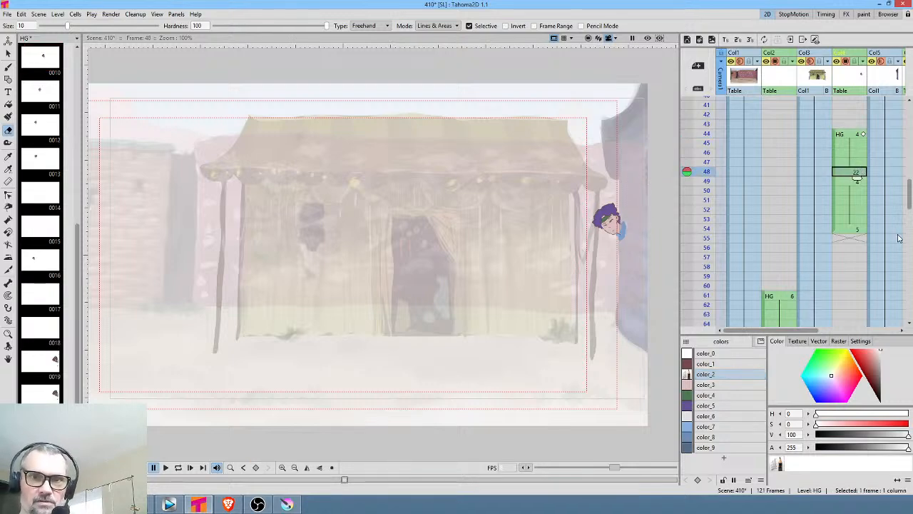
click(851, 181)
click(848, 229)
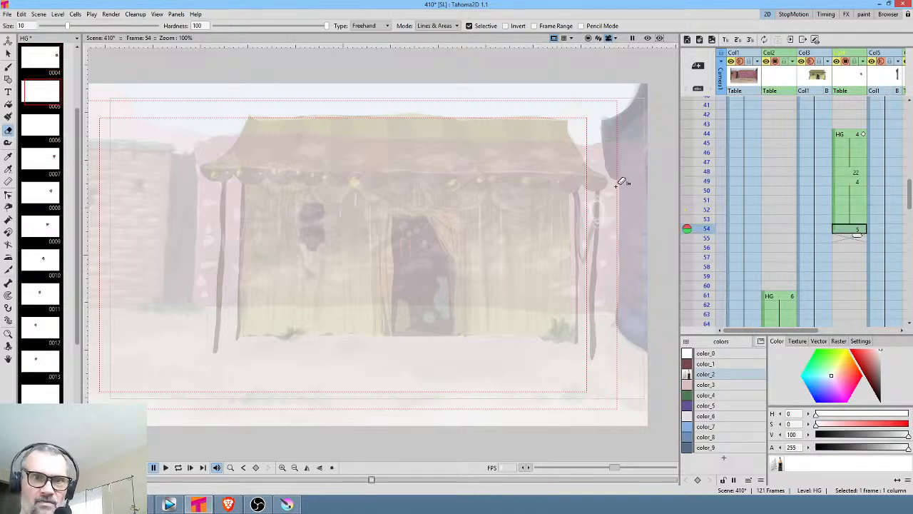
Save all changes to scene 410 and its levels
scroll(842, 214, down, 6)
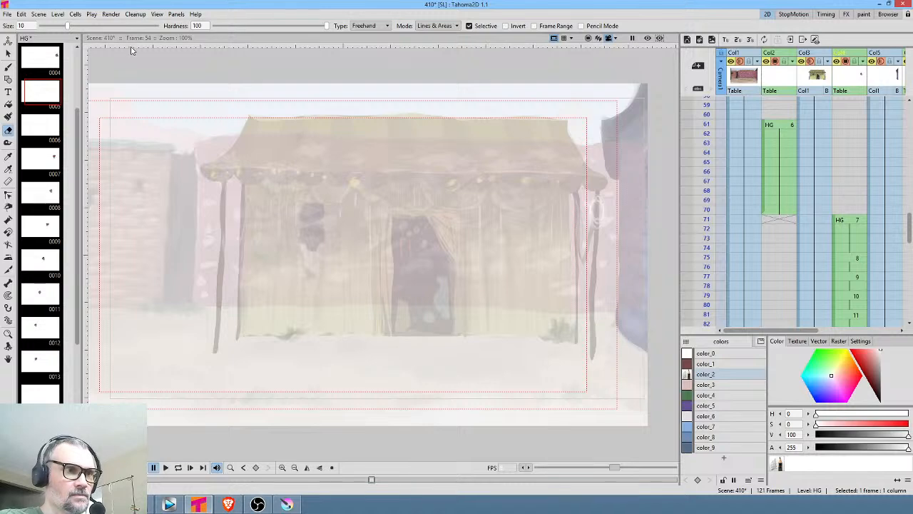
click(9, 14)
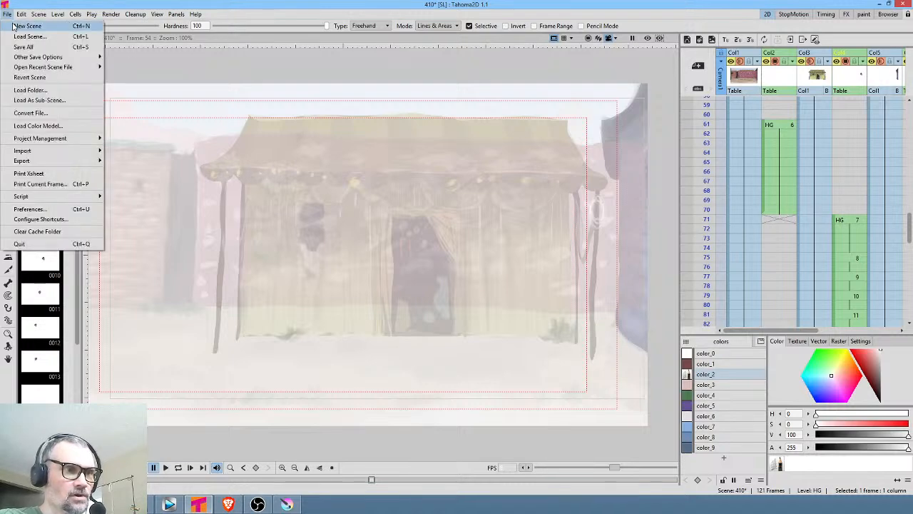
click(15, 46)
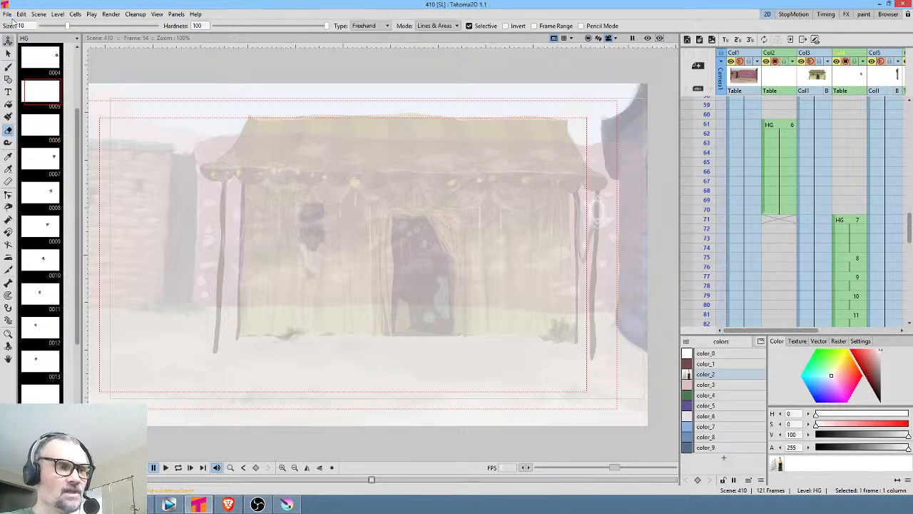
Restart Tahoma2D with a blank untitled scene and give color_1 the charcoal raster brush for sketching
click(10, 14)
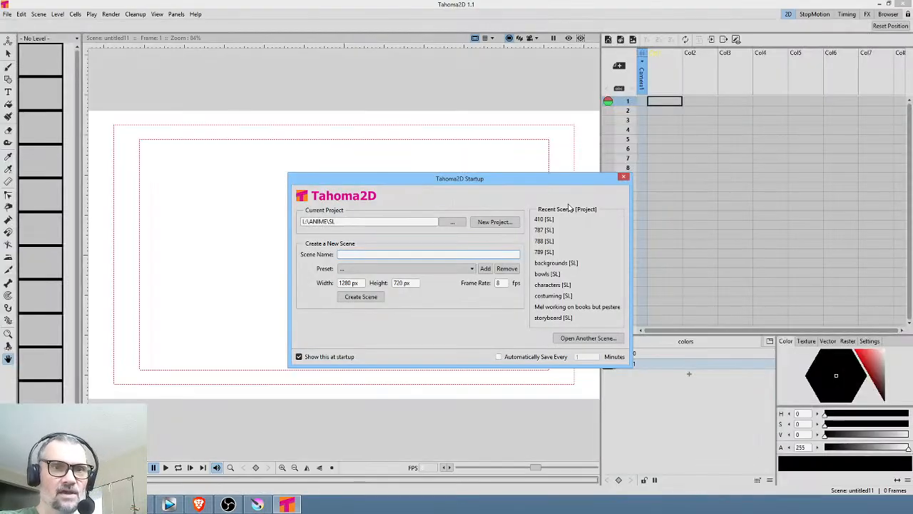
key(Escape)
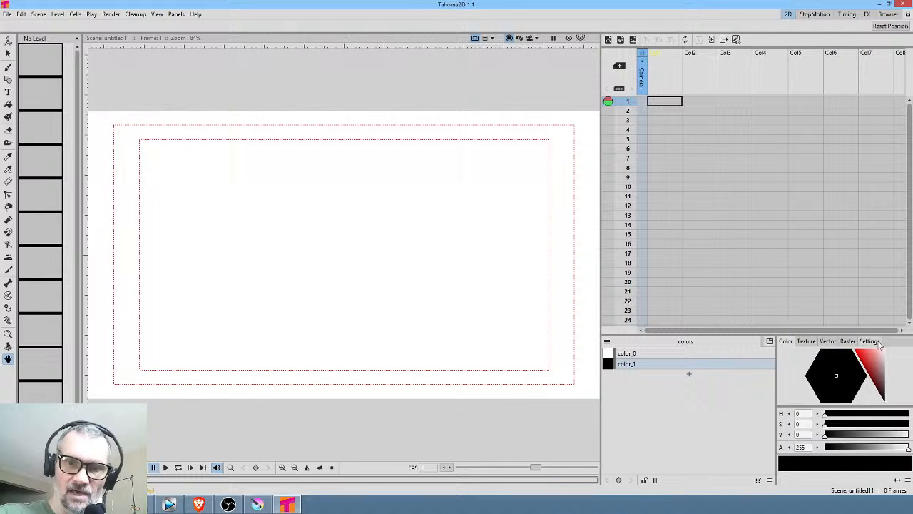
click(849, 342)
click(892, 389)
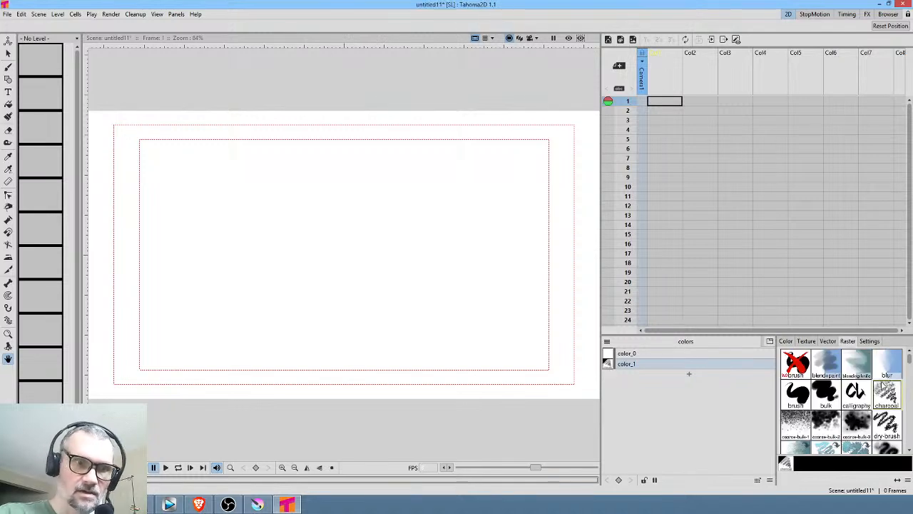
key(b)
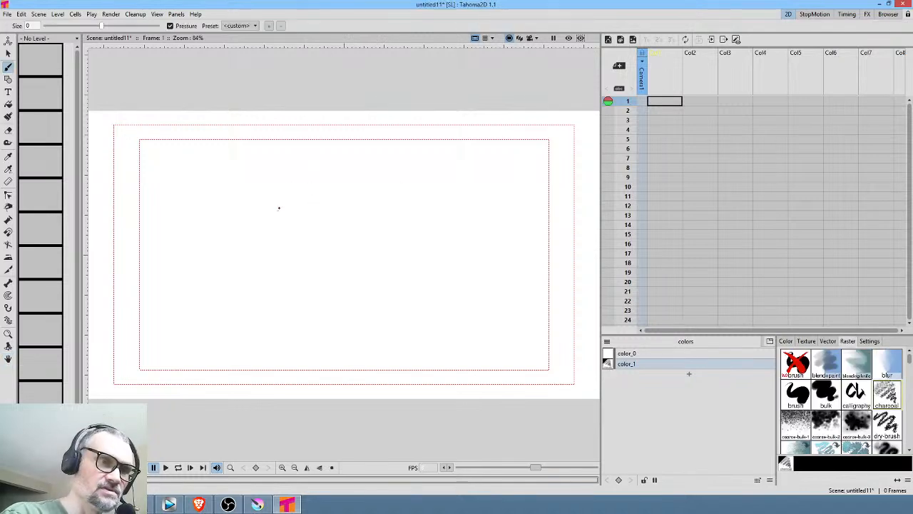
Sketch the outline of a head in side view on frame 1, with the forehead, jaw and ear
mouse_move(303, 159)
mouse_down()
mouse_move(290, 218)
mouse_move(283, 180)
mouse_move(294, 166)
mouse_move(291, 228)
mouse_up()
drag(284, 188, 308, 277)
drag(283, 211, 334, 307)
mouse_move(326, 277)
mouse_down()
mouse_move(355, 286)
mouse_move(375, 275)
mouse_up()
mouse_move(368, 282)
mouse_down()
mouse_move(383, 223)
mouse_move(366, 252)
mouse_up()
mouse_move(357, 205)
mouse_down()
mouse_move(375, 184)
mouse_move(378, 215)
mouse_up()
drag(352, 193, 382, 216)
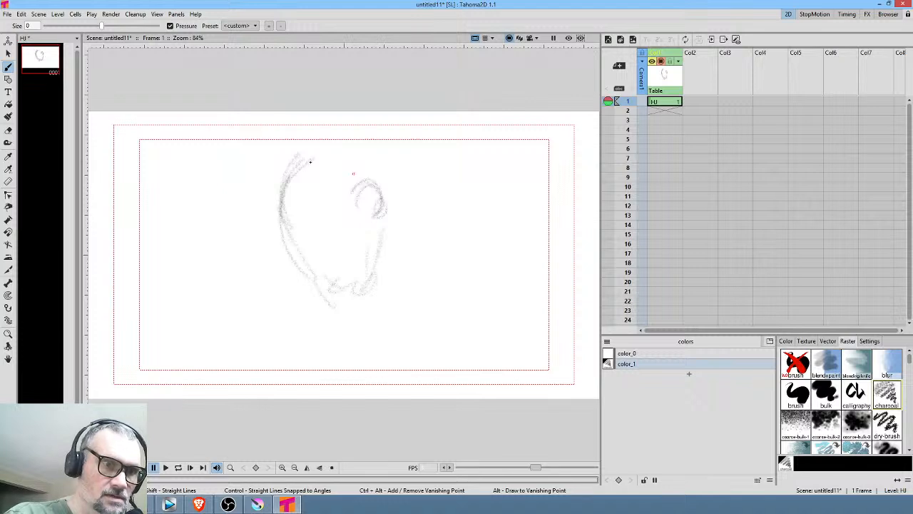
Complete the charcoal figure with a wide eye, nose and open mouth, plus swept-back hair and a hunched shoulder and arm
mouse_move(298, 227)
mouse_down()
mouse_move(330, 225)
mouse_move(308, 202)
mouse_move(320, 234)
mouse_move(302, 228)
mouse_move(327, 224)
mouse_move(324, 216)
mouse_move(314, 237)
mouse_up()
mouse_move(287, 202)
mouse_down()
mouse_move(290, 259)
mouse_move(302, 265)
mouse_move(347, 252)
mouse_move(350, 261)
mouse_move(341, 256)
mouse_move(329, 280)
mouse_move(351, 271)
mouse_up()
drag(330, 301, 356, 295)
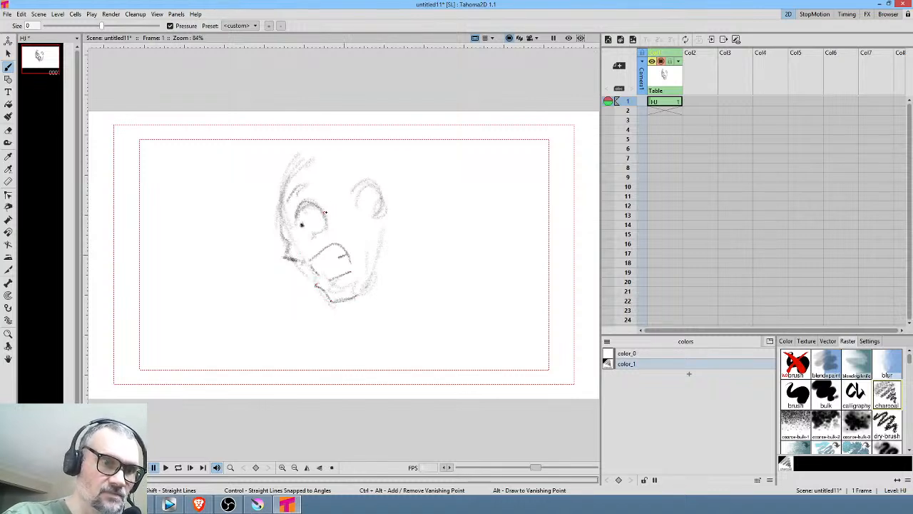
mouse_move(324, 212)
mouse_down()
mouse_move(322, 231)
mouse_move(333, 227)
mouse_up()
mouse_move(292, 151)
mouse_down()
mouse_move(324, 131)
mouse_move(354, 131)
mouse_move(430, 150)
mouse_move(390, 150)
mouse_move(421, 162)
mouse_move(431, 180)
mouse_move(443, 170)
mouse_move(432, 191)
mouse_move(410, 176)
mouse_move(431, 218)
mouse_move(425, 228)
mouse_move(397, 228)
mouse_move(370, 263)
mouse_move(403, 243)
mouse_move(409, 223)
mouse_move(385, 226)
mouse_move(390, 278)
mouse_move(404, 230)
mouse_move(401, 284)
mouse_move(441, 233)
mouse_move(433, 232)
mouse_move(419, 273)
mouse_move(393, 273)
mouse_move(384, 286)
mouse_move(482, 369)
mouse_move(443, 261)
mouse_move(511, 339)
mouse_move(508, 360)
mouse_move(412, 408)
mouse_up()
mouse_move(471, 352)
mouse_down()
mouse_move(532, 332)
mouse_move(458, 332)
mouse_move(442, 396)
mouse_move(458, 308)
mouse_move(563, 396)
mouse_move(442, 396)
mouse_move(480, 431)
mouse_up()
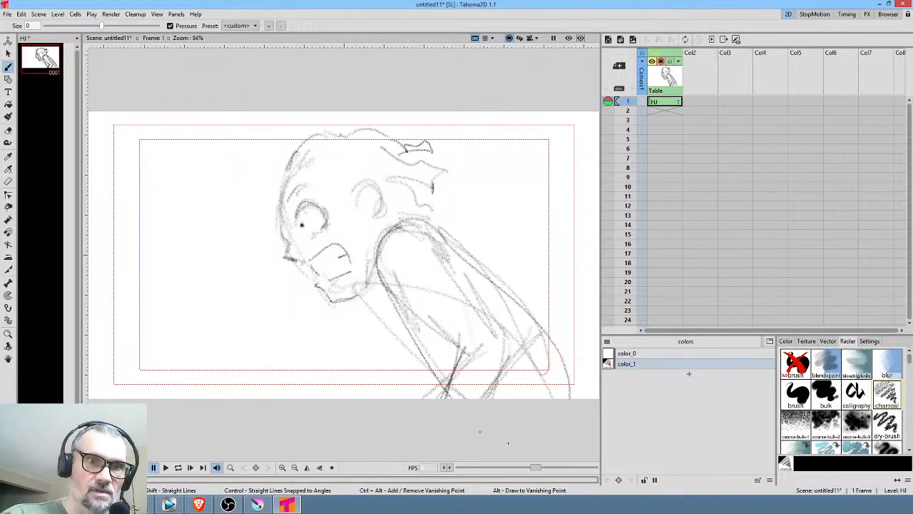
Duplicate drawing 1 into frame 2 of Col1 as a new drawing
click(671, 103)
click(667, 112)
key(d)
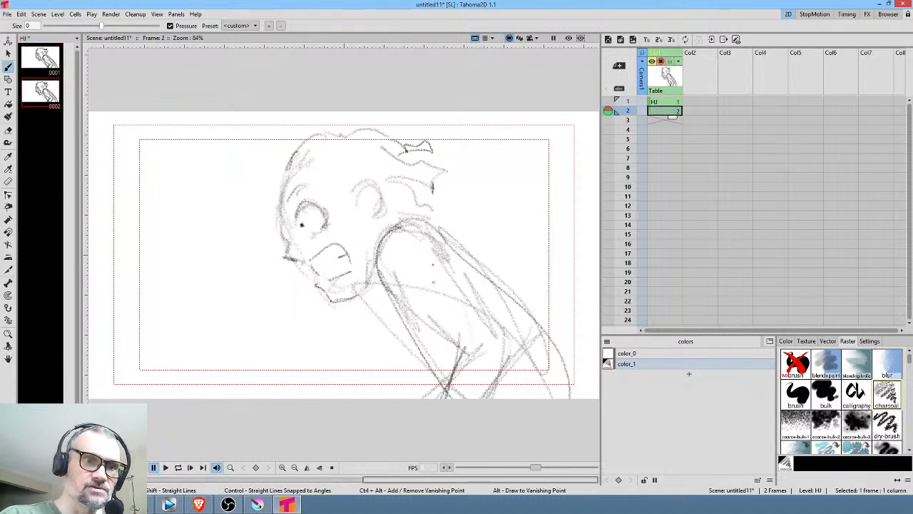
Select the arm on drawing 2 with a freehand selection, rotate it about -92° and move it in front of the chin
key(s)
mouse_move(476, 250)
mouse_down()
mouse_move(366, 257)
mouse_move(428, 346)
mouse_move(442, 447)
mouse_move(517, 383)
mouse_move(476, 251)
mouse_up()
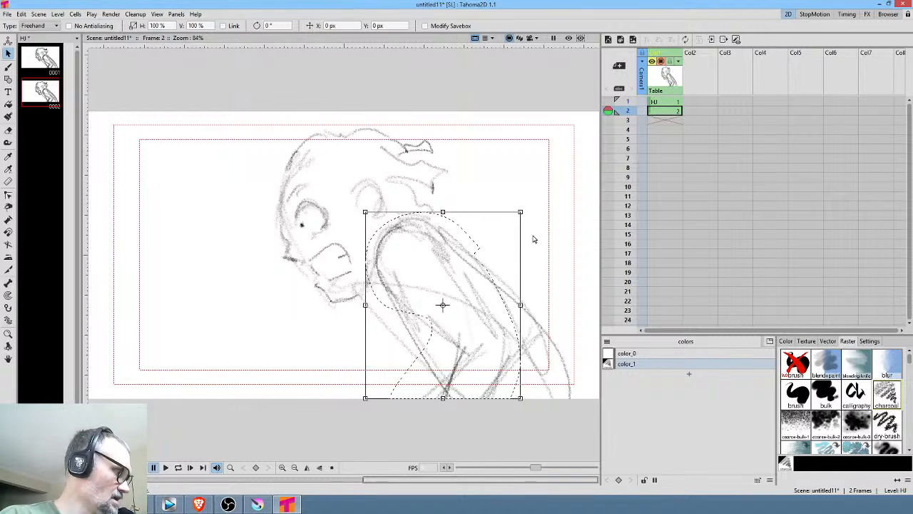
drag(531, 203, 502, 351)
drag(489, 301, 407, 299)
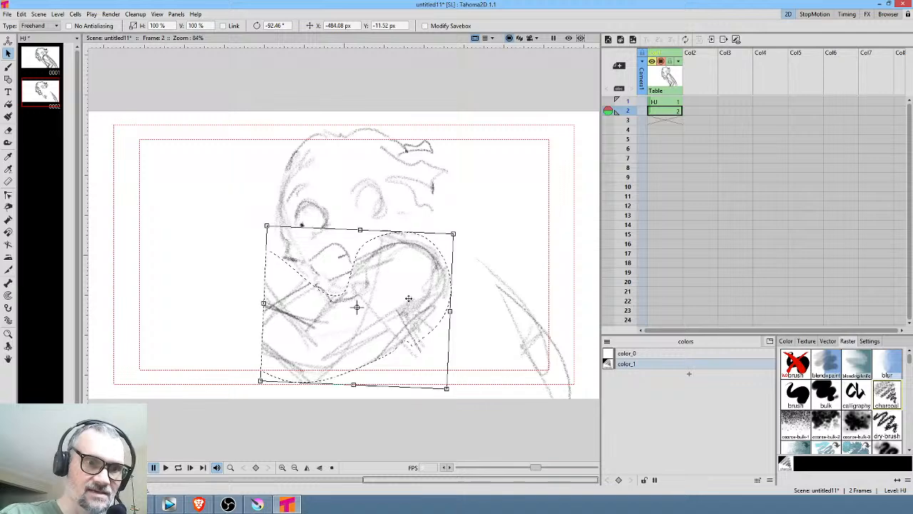
Repeat the cycle of drawings 1 and 2 through frame 22 of Col1 and play it in a loop
drag(675, 102, 675, 114)
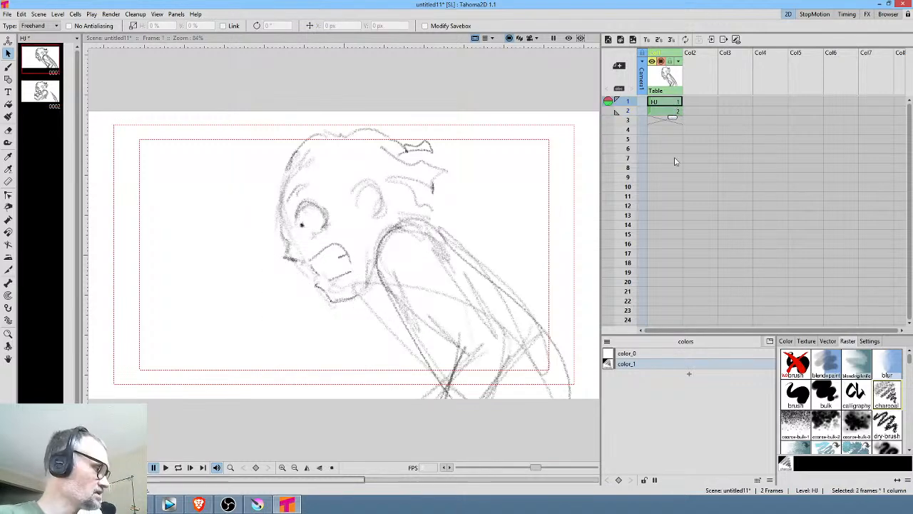
key(ctrl+v)
key(ctrl+v)
key(ctrl+v)
key(ctrl+v)
key(ctrl+v)
key(ctrl+v)
key(ctrl+v)
key(ctrl+v)
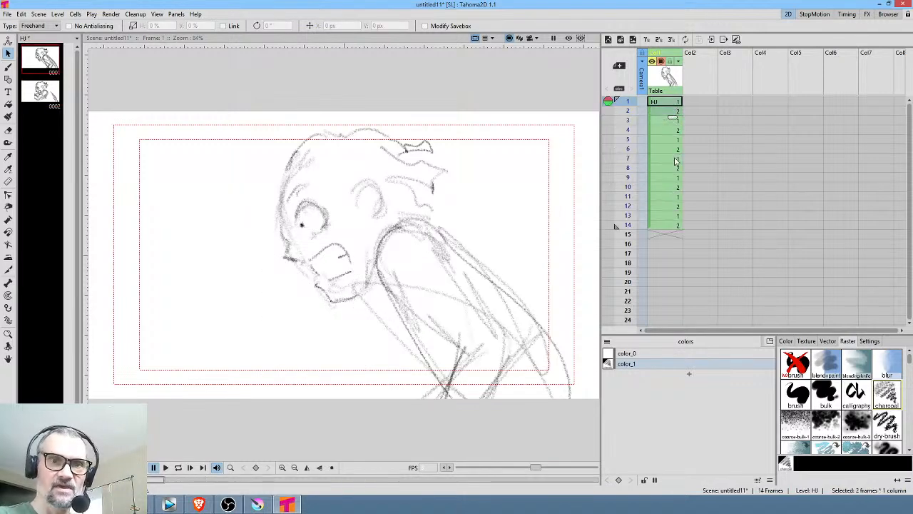
key(ctrl+v)
key(ctrl+v)
key(p)
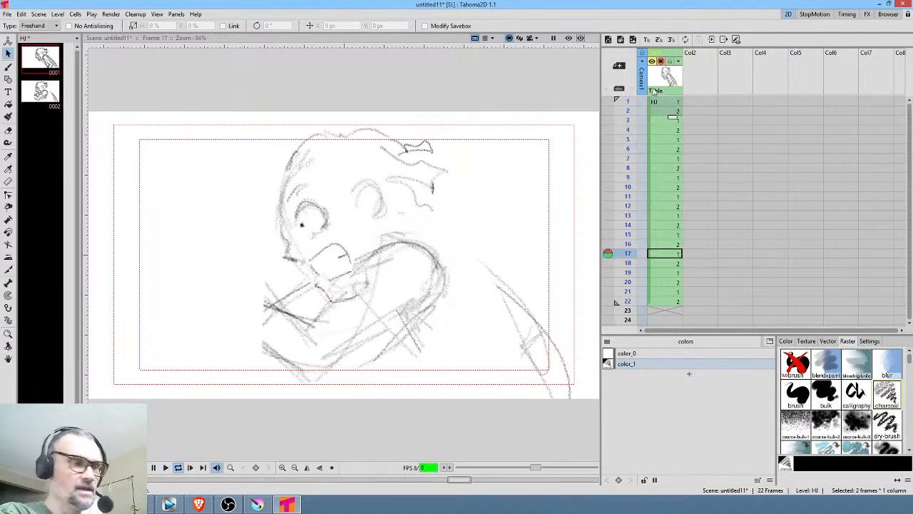
key(p)
Key small alternating position shifts of Col1 from frames 1 to 6 with the Animate tool, reaching about X -26 px, Y -2 px at frame 6
click(663, 101)
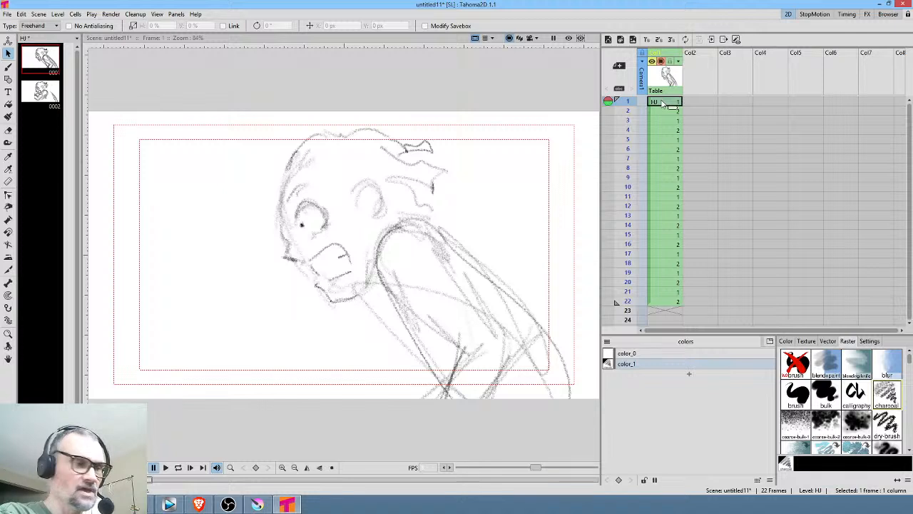
key(a)
mouse_move(423, 238)
mouse_down()
mouse_move(423, 230)
mouse_move(421, 237)
mouse_up()
click(671, 111)
click(662, 131)
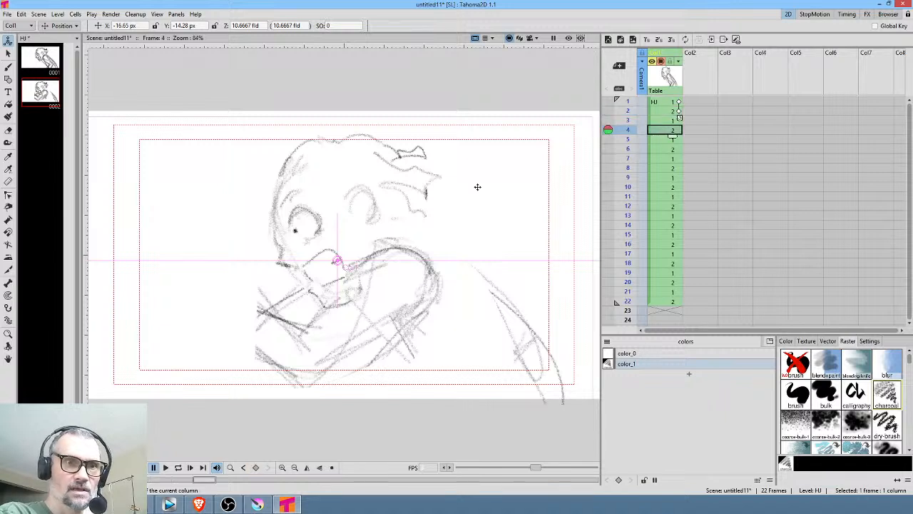
mouse_move(432, 202)
mouse_down()
mouse_move(425, 182)
mouse_move(445, 217)
mouse_up()
click(660, 140)
click(664, 149)
drag(380, 236, 387, 223)
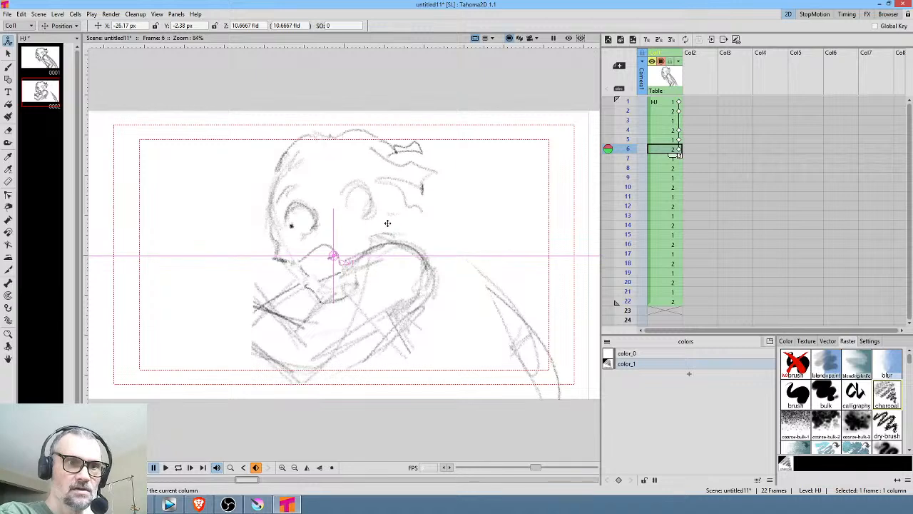
Continue the shake by keying up-and-down position shifts of Col1 on frames 7 to 11, with frame 9 at about X -48 px, Y -31 px
click(663, 160)
mouse_move(441, 211)
mouse_down()
mouse_move(428, 224)
mouse_move(424, 212)
mouse_up()
click(654, 168)
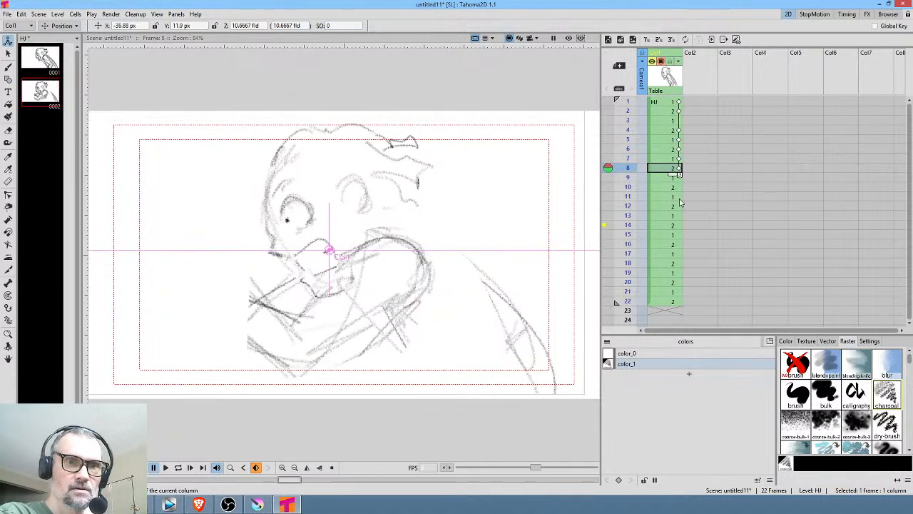
click(664, 179)
drag(447, 264, 443, 278)
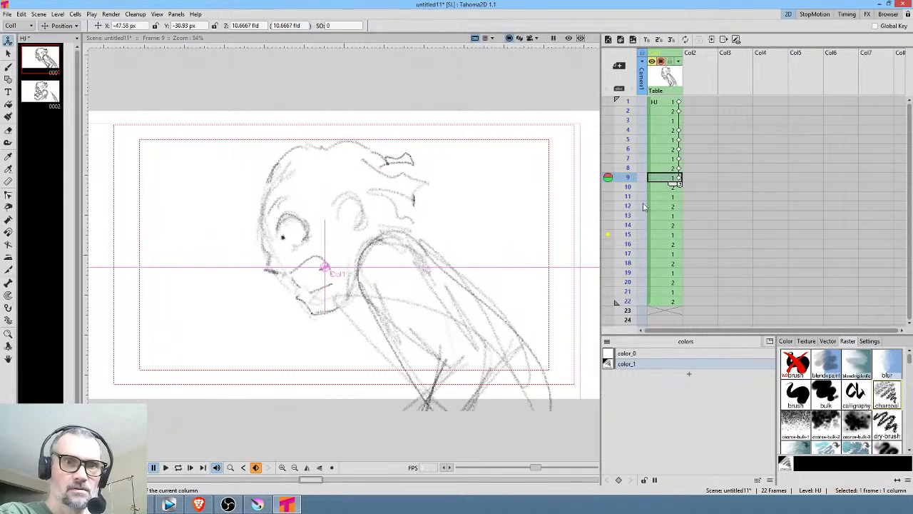
click(660, 187)
drag(373, 269, 377, 256)
click(660, 197)
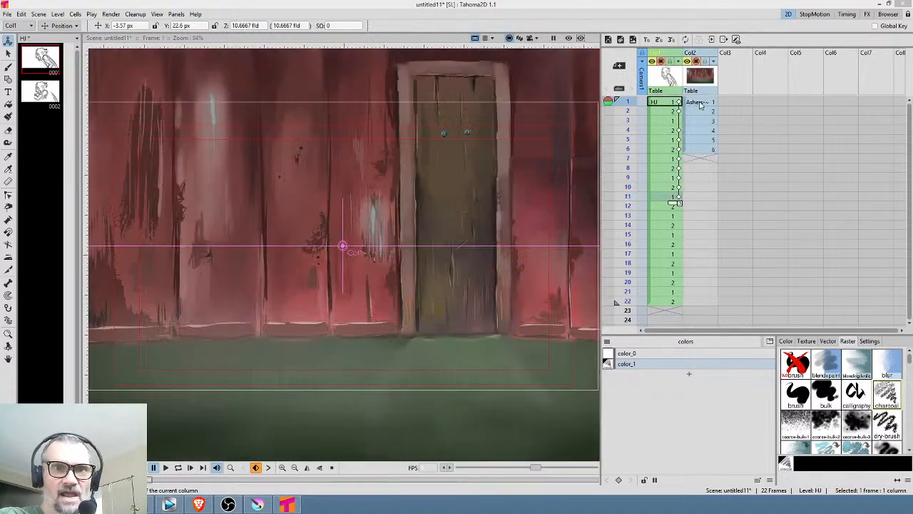
Clear drawings 2 to 6 of the Ashers-place-twilite background from Col2, keeping only drawing 1
click(701, 104)
click(699, 111)
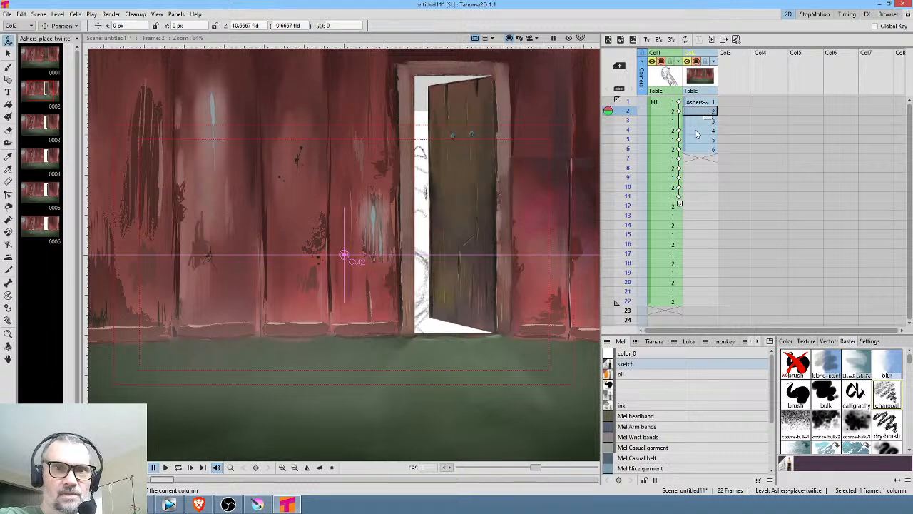
shift+click(694, 149)
key(Delete)
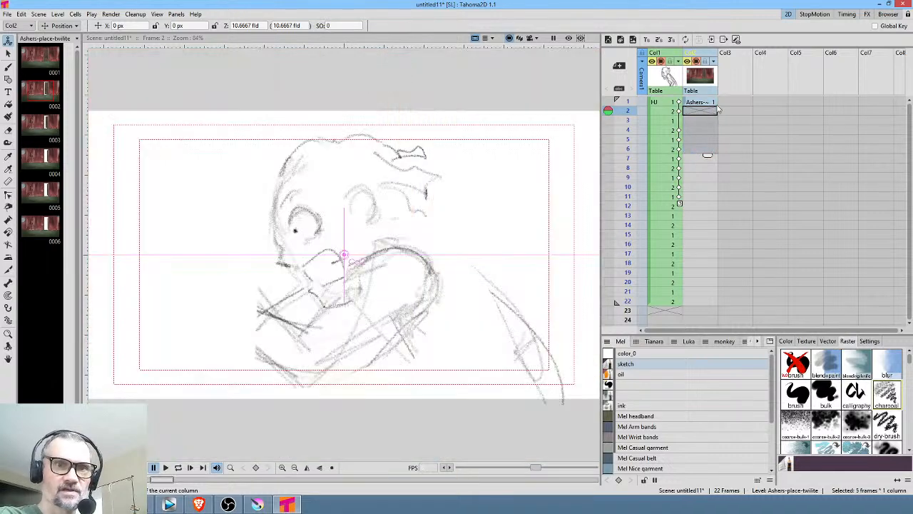
Extend the background's drawing 1 through frame 22 and move its column before the HJ column so it sits behind the figure
click(707, 106)
drag(708, 107, 706, 162)
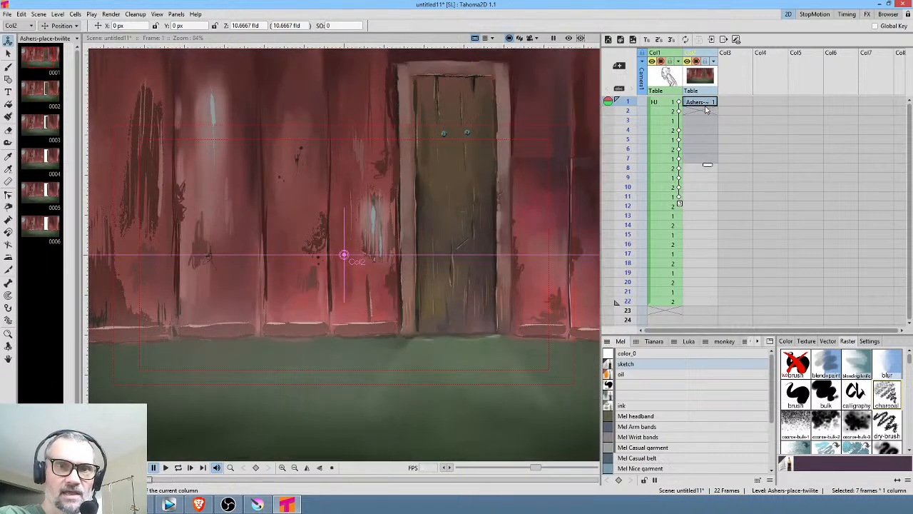
click(705, 104)
drag(708, 107, 693, 171)
scroll(693, 170, up, 3)
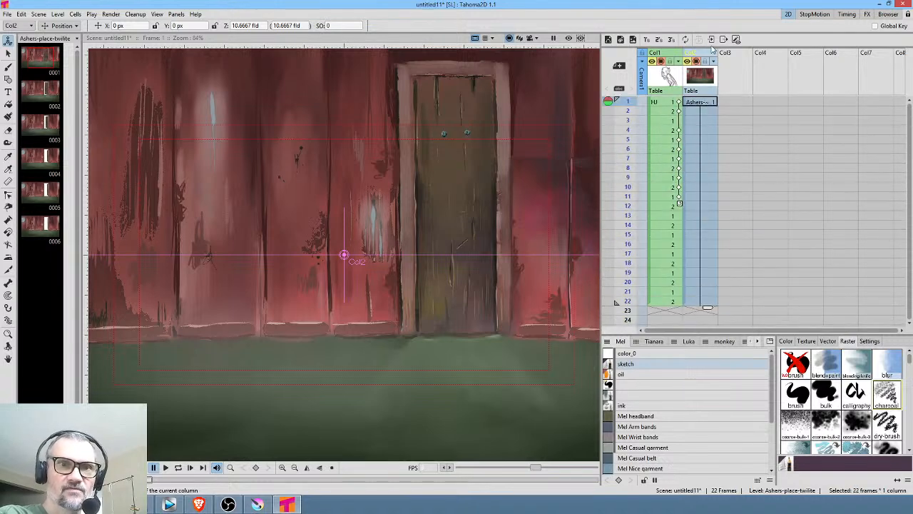
drag(696, 53, 660, 53)
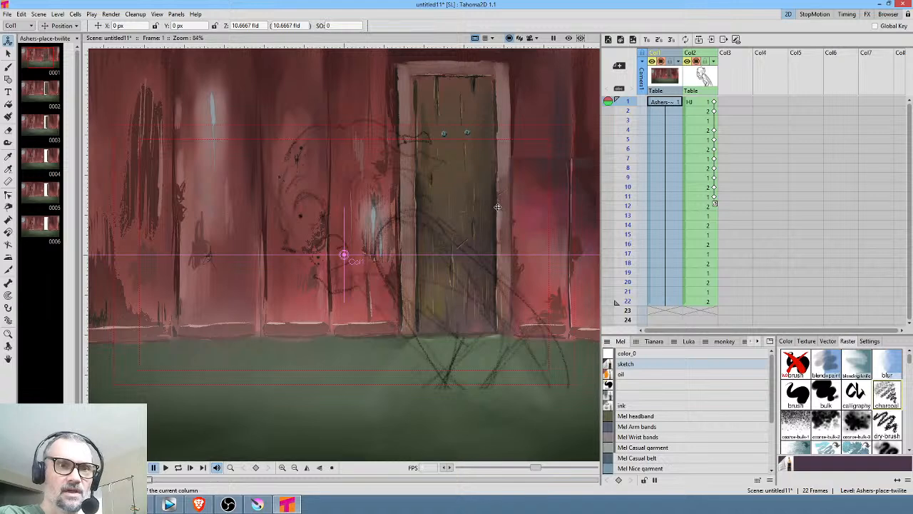
Animate the background panning sideways, keying it at about X -260 px on frame 1 and about X 251 px on frame 12
scroll(509, 222, down, 3)
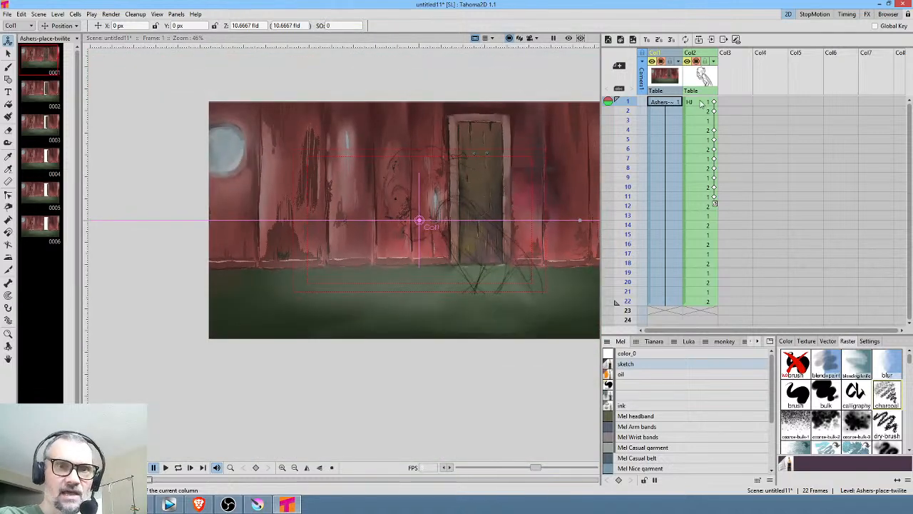
click(519, 199)
drag(495, 172, 457, 186)
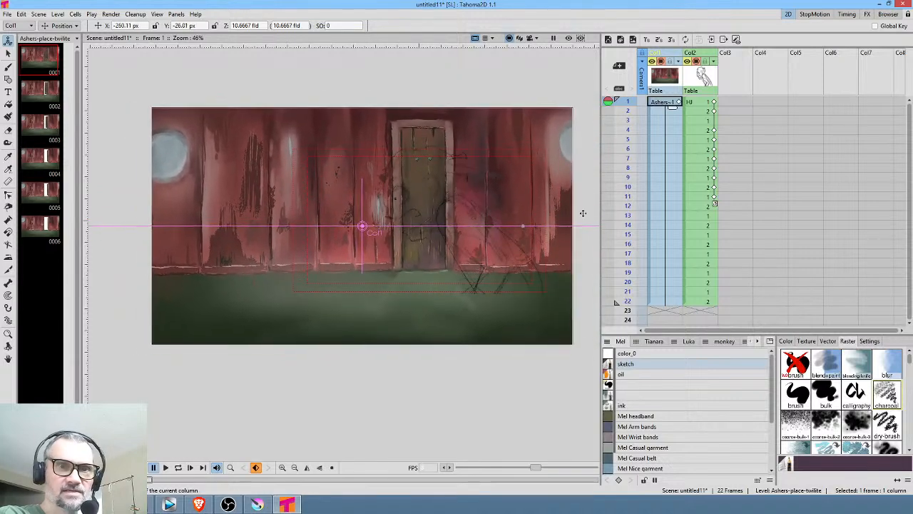
click(665, 206)
drag(380, 201, 492, 204)
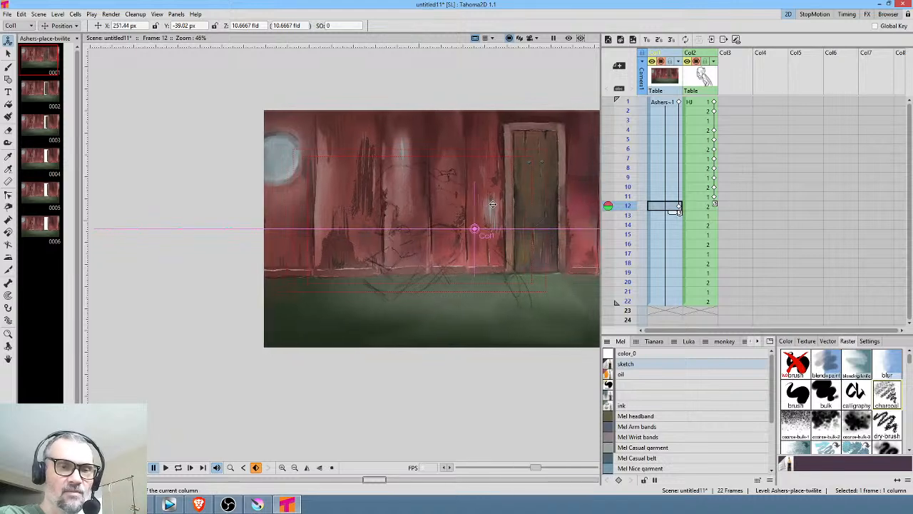
Switch the viewer to the camera view and set the background column's opacity to 33%
click(530, 38)
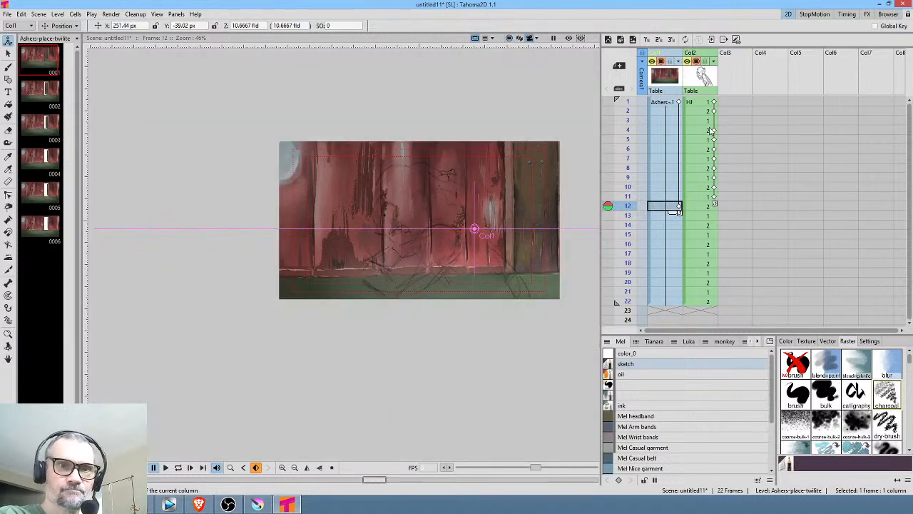
click(678, 61)
drag(742, 71, 713, 74)
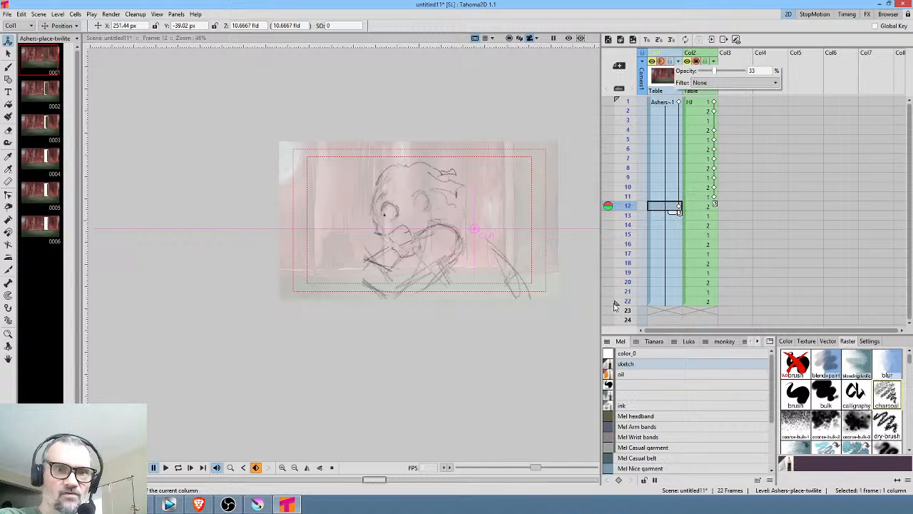
Limit the playback range to end at frame 12 and play the running shot in a loop
click(615, 306)
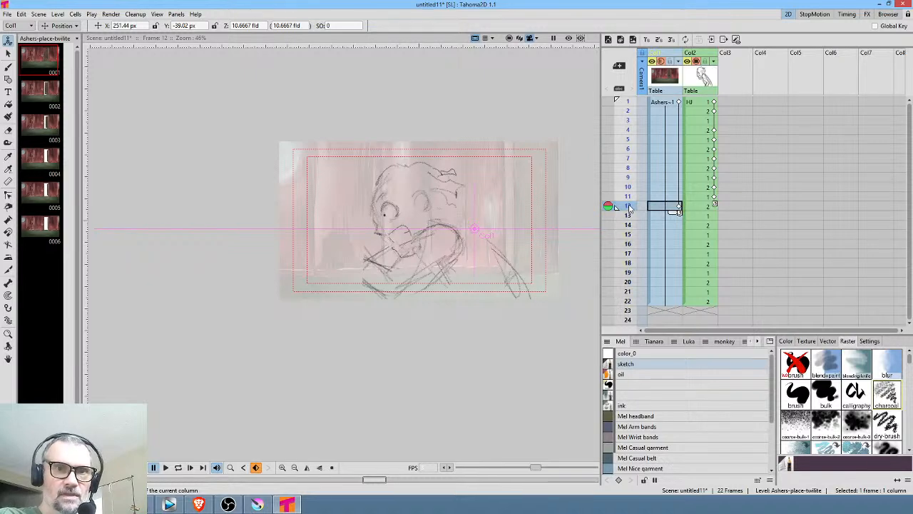
key(p)
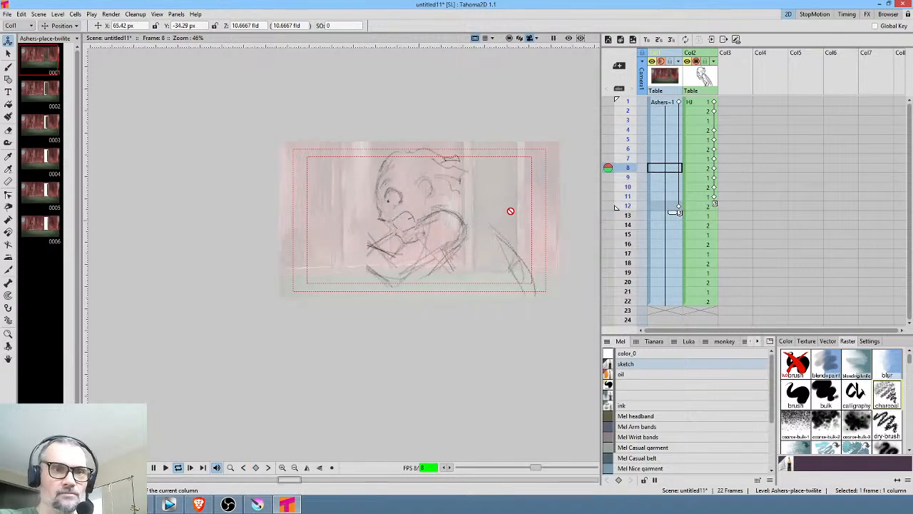
scroll(506, 209, up, 1)
scroll(508, 209, up, 1)
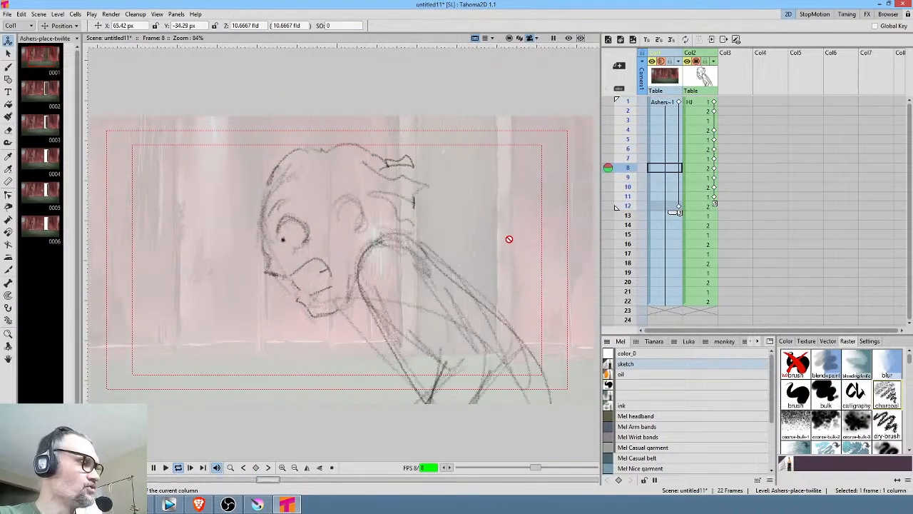
key(p)
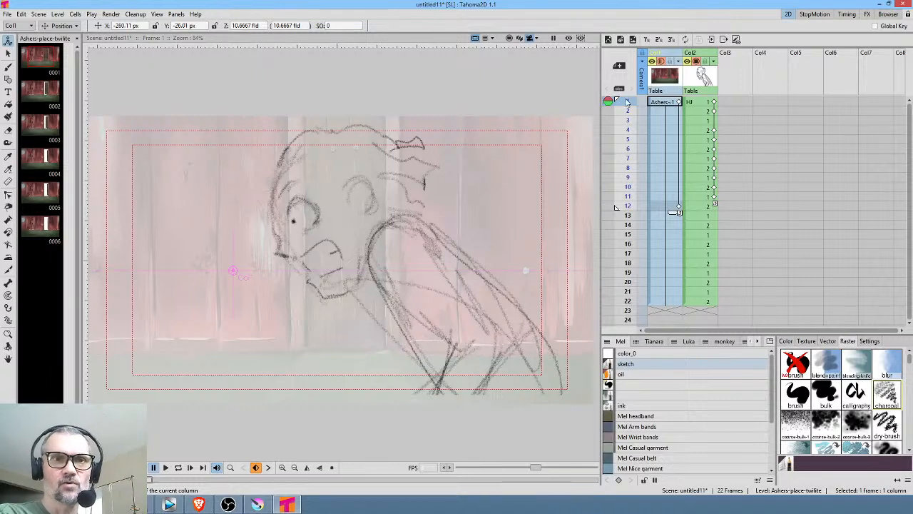
Scrub frames 1 to 11 and replay the loop from frame 1 to check the background pan against the shaking figure
mouse_move(628, 107)
mouse_down()
mouse_move(637, 209)
mouse_move(639, 196)
mouse_up()
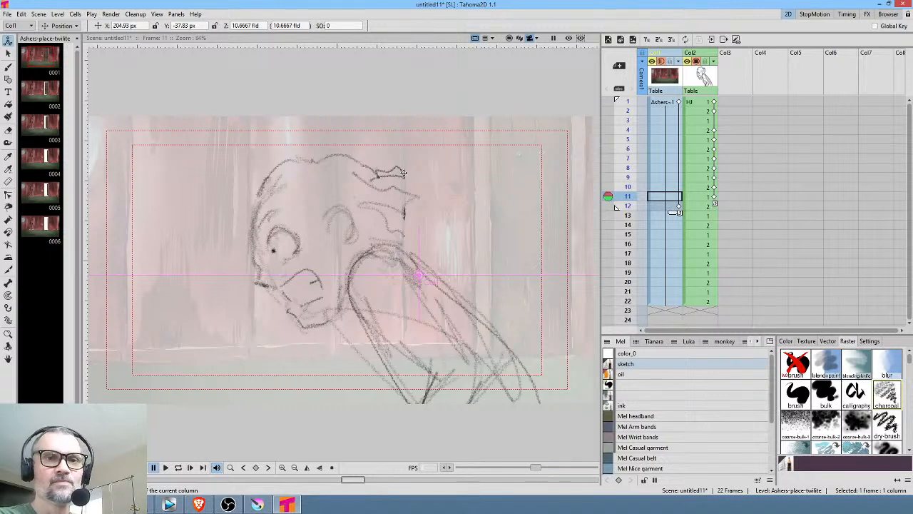
click(631, 105)
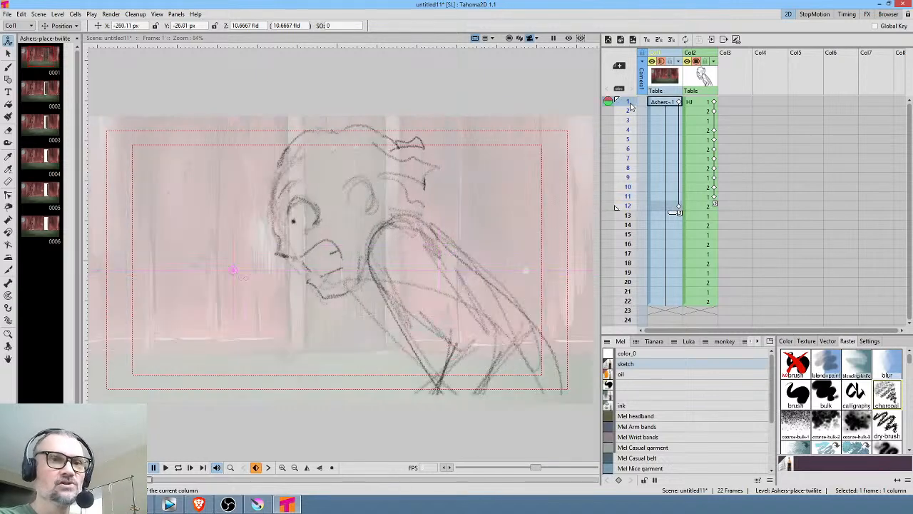
key(p)
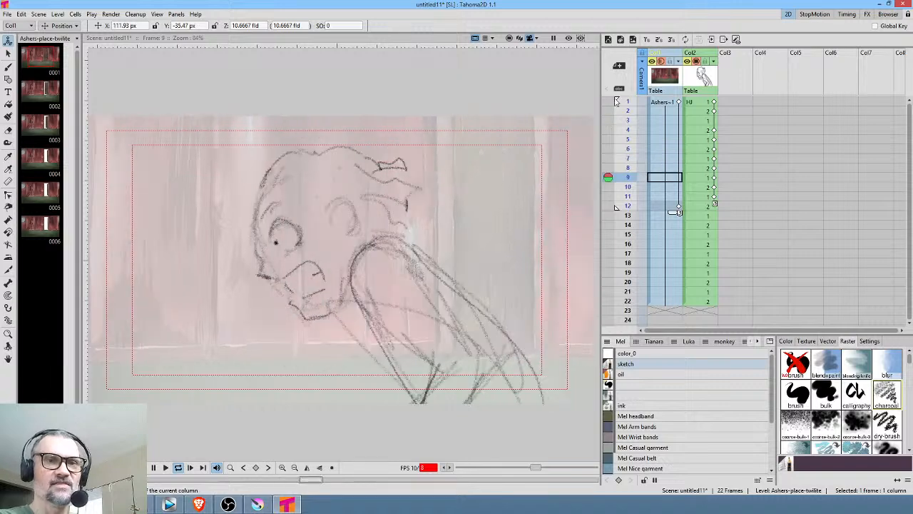
key(p)
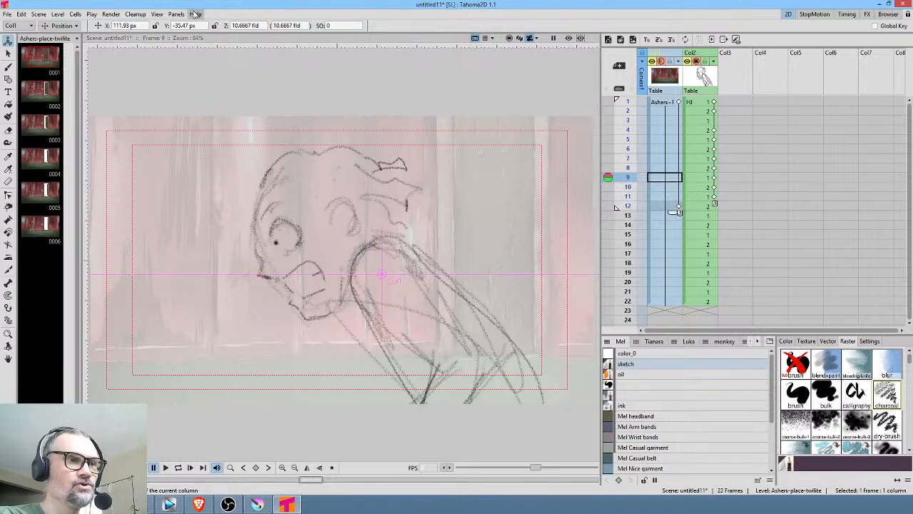
Open scene 410 from the recent scenes, discarding the changes to the untitled scene and the HJ level
click(7, 15)
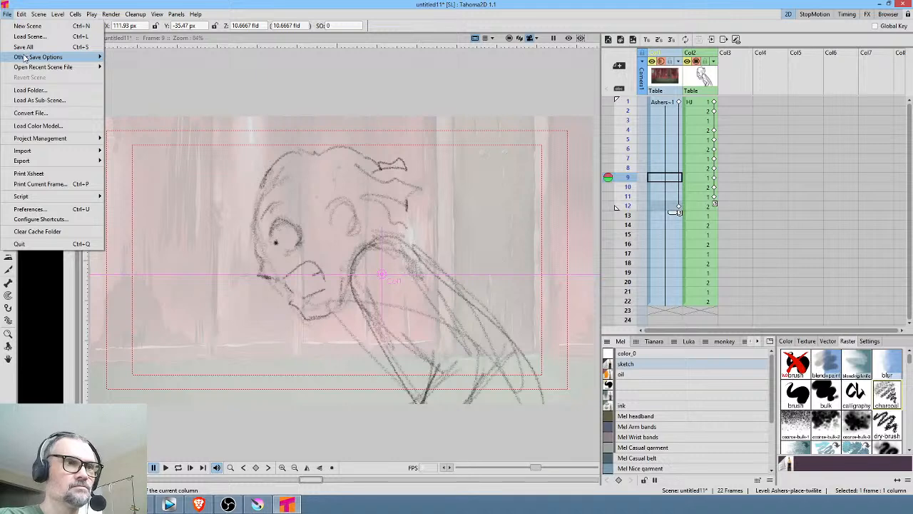
mouse_move(25, 58)
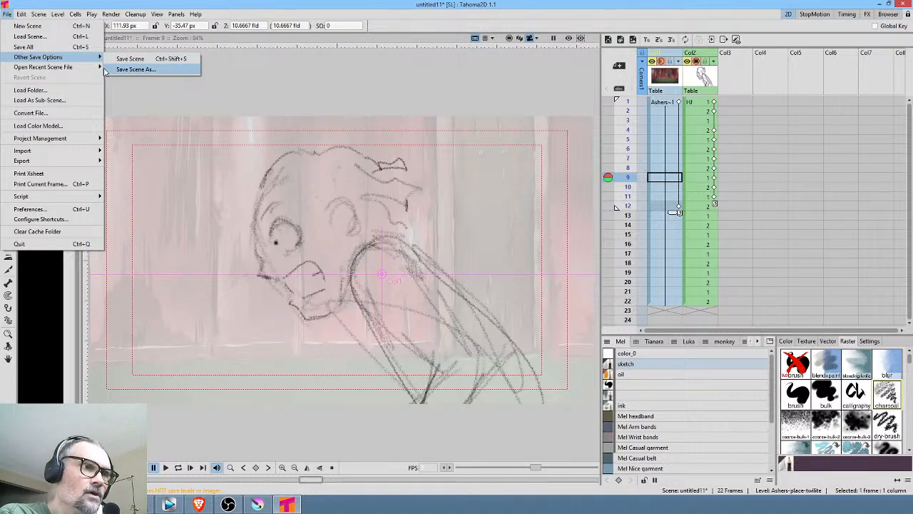
mouse_move(97, 67)
click(143, 68)
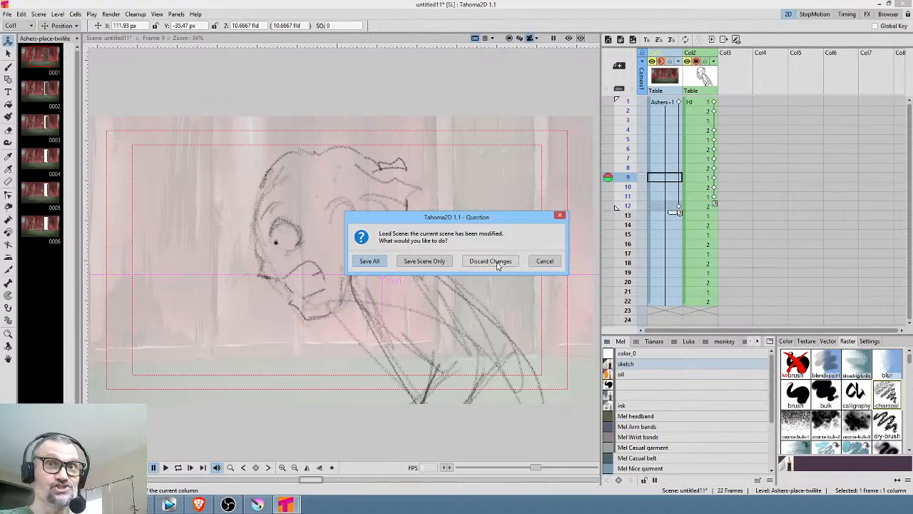
click(490, 261)
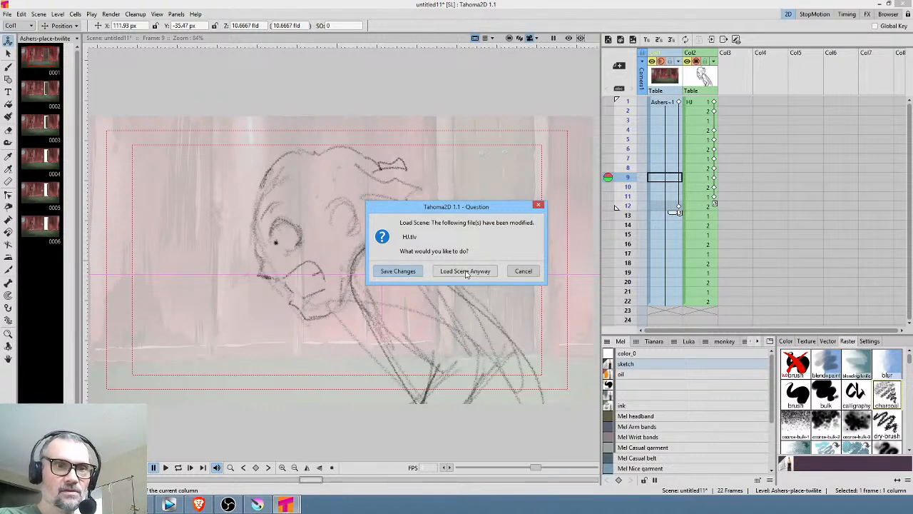
click(465, 272)
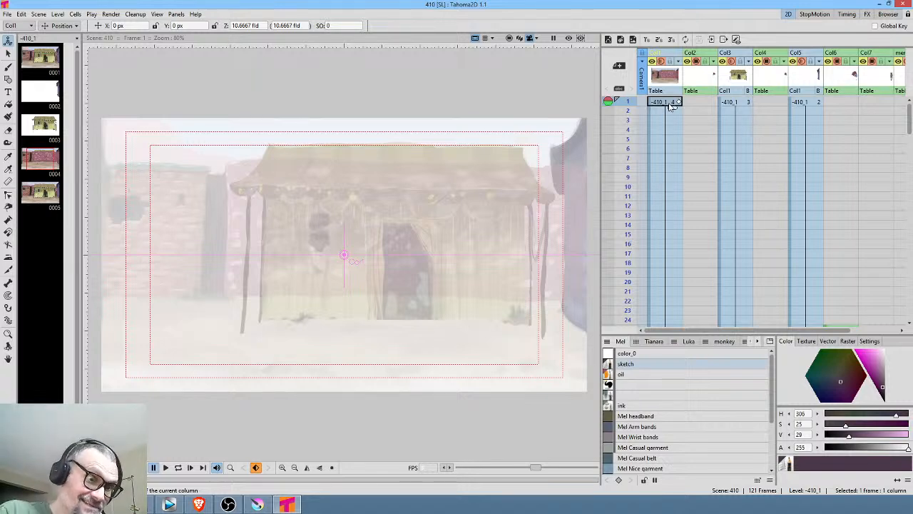
Review scene 410 by scrubbing through its frames up to frame 72, examining the timing of the peeking head
key(l)
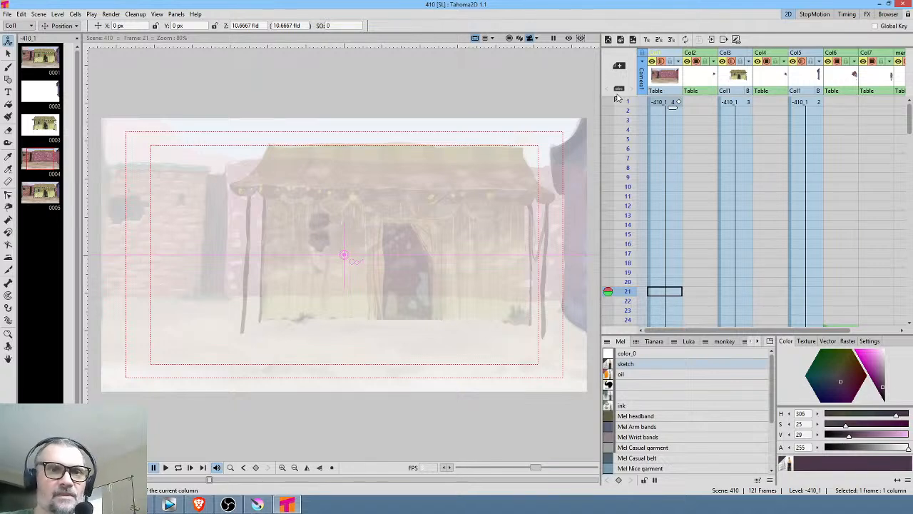
mouse_move(627, 103)
mouse_down()
mouse_move(628, 272)
mouse_move(638, 257)
mouse_up()
scroll(641, 169, down, 5)
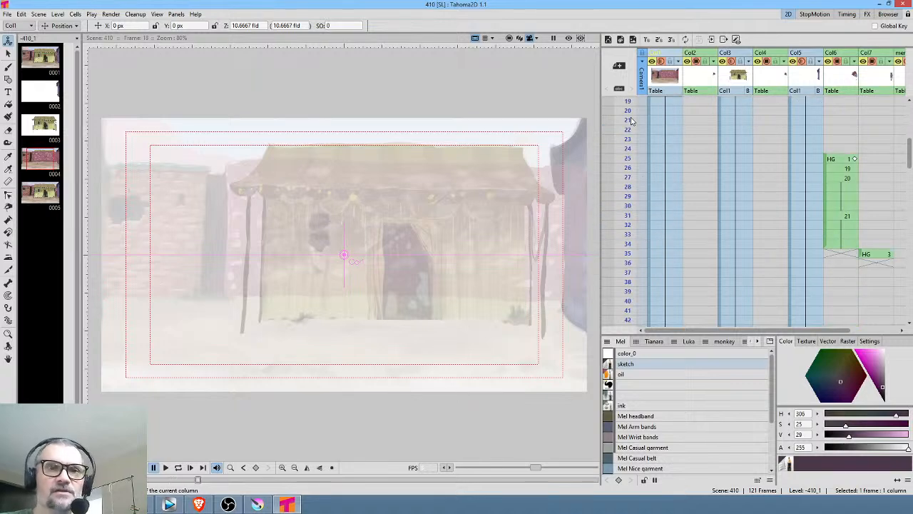
mouse_move(631, 120)
mouse_down()
mouse_move(608, 255)
mouse_move(630, 324)
mouse_up()
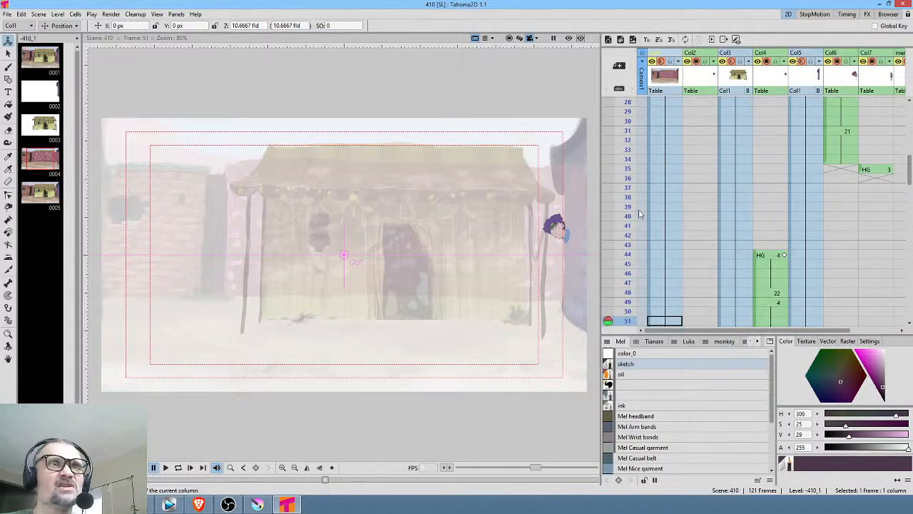
scroll(734, 185, down, 4)
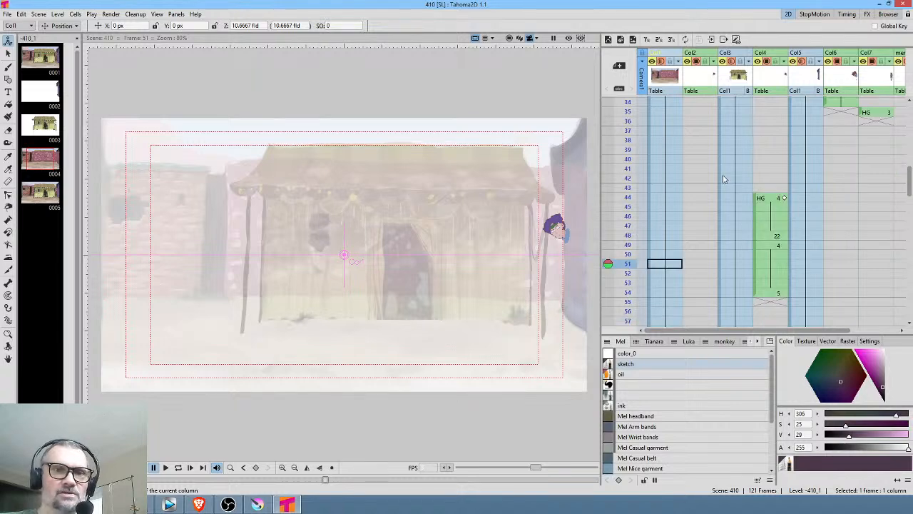
drag(627, 187, 618, 314)
scroll(715, 214, down, 6)
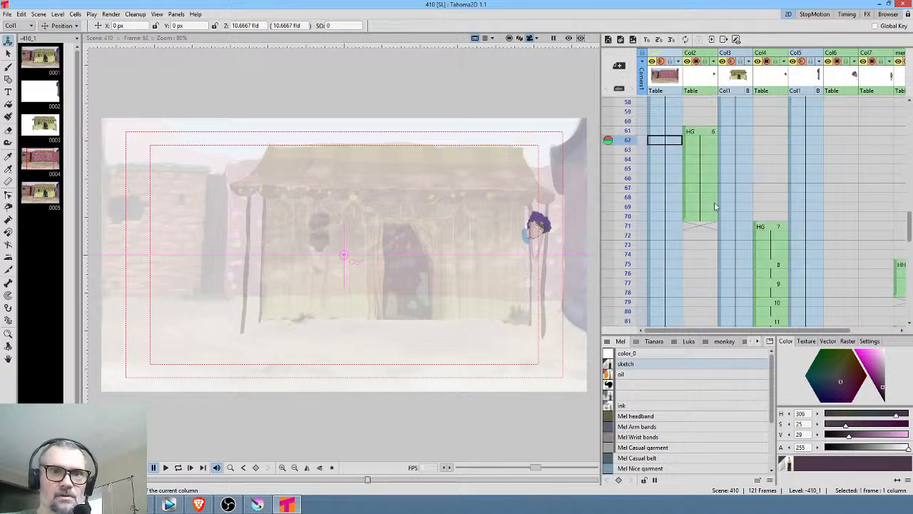
click(629, 150)
mouse_move(628, 175)
mouse_down()
mouse_move(628, 302)
mouse_move(629, 207)
mouse_move(640, 236)
mouse_move(671, 137)
mouse_move(674, 235)
mouse_up()
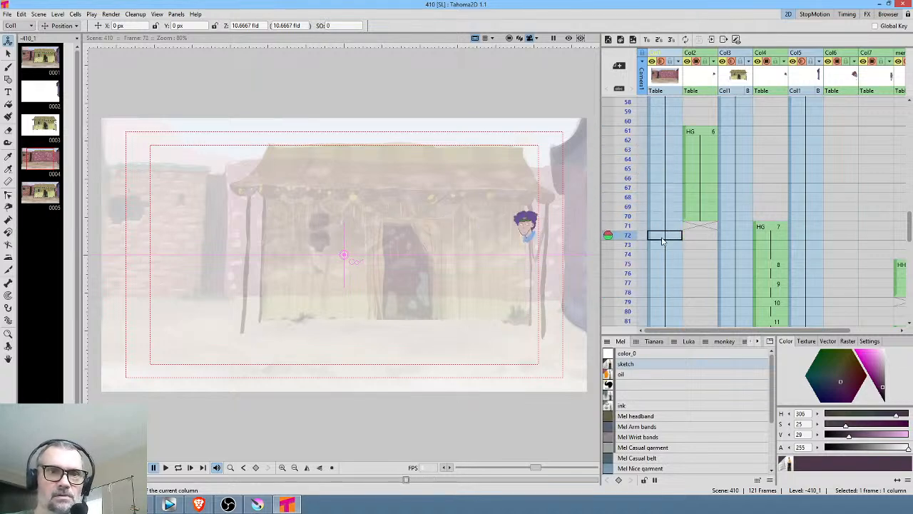
Extend the blue collar of the peeking head in the frame 71 drawing with the Paint Brush in color_7
click(776, 227)
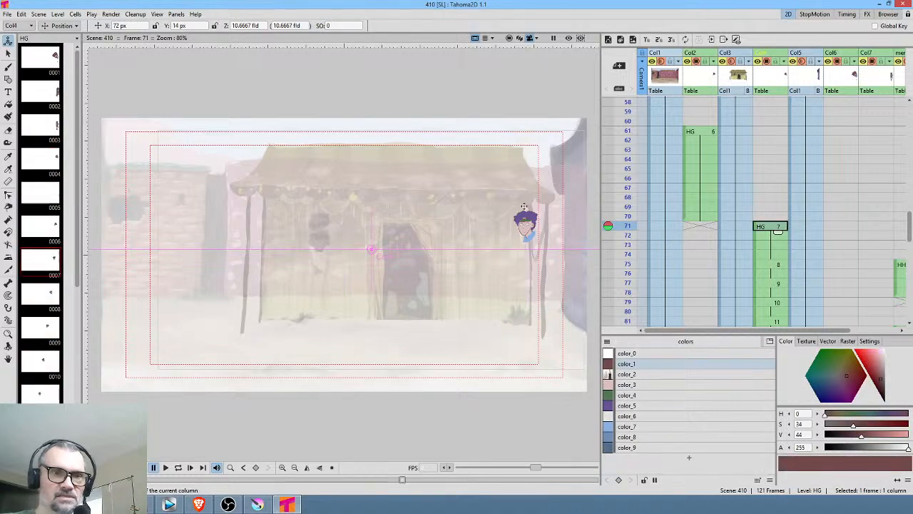
scroll(549, 229, up, 3)
drag(555, 236, 498, 110)
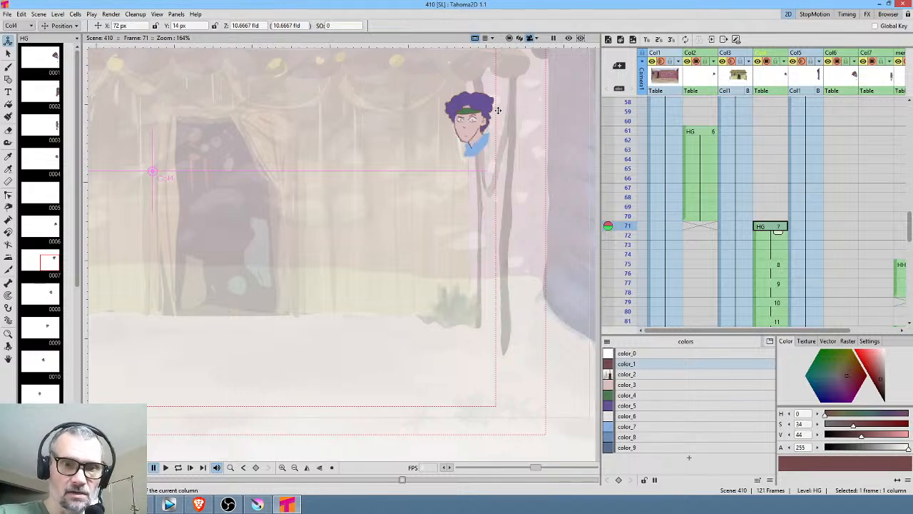
click(642, 427)
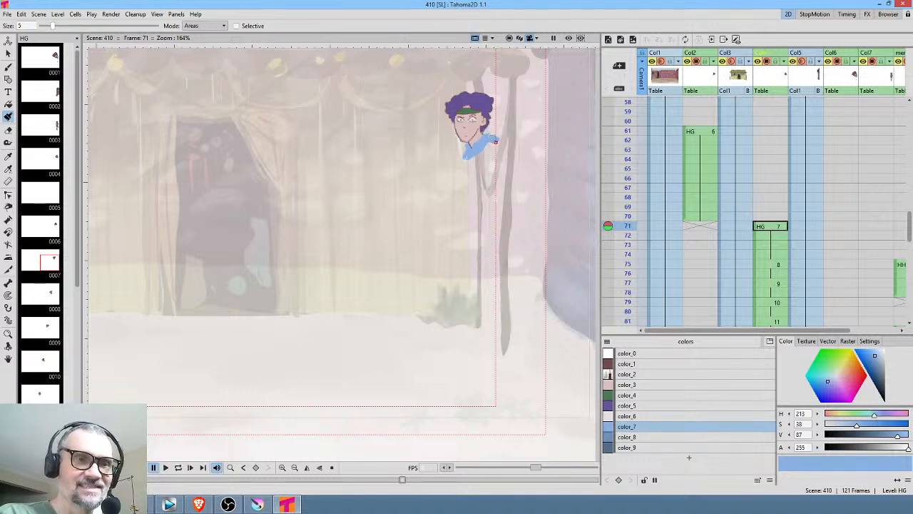
click(482, 147)
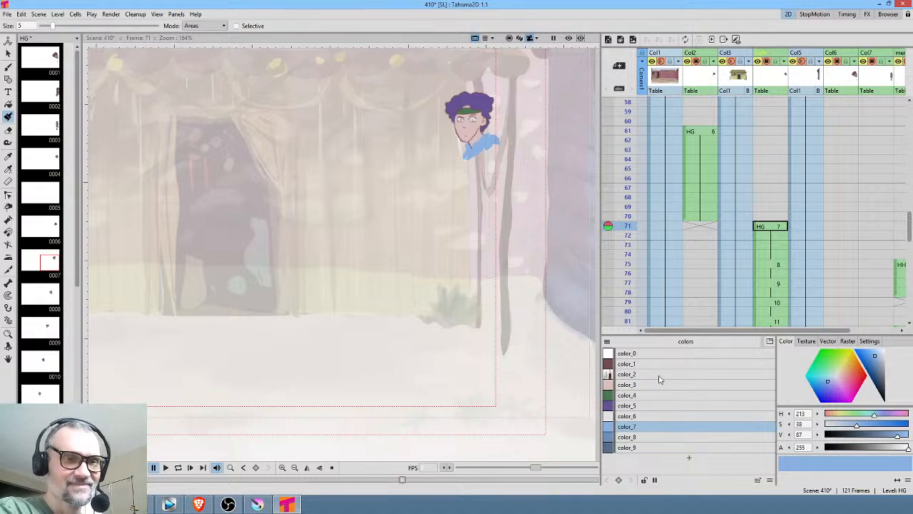
scroll(539, 183, down, 2)
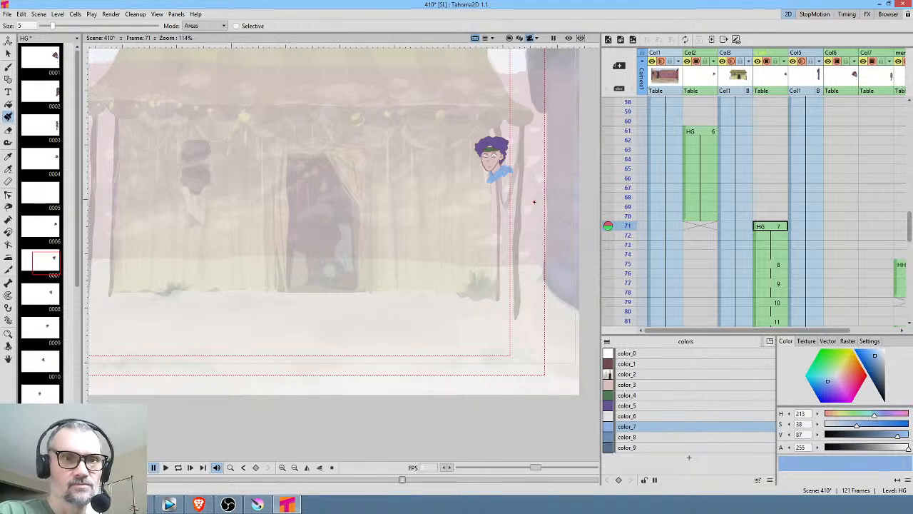
Clean up the lines inside the head's ear in frame 71 by brushing over them with skin tone color_3
click(779, 227)
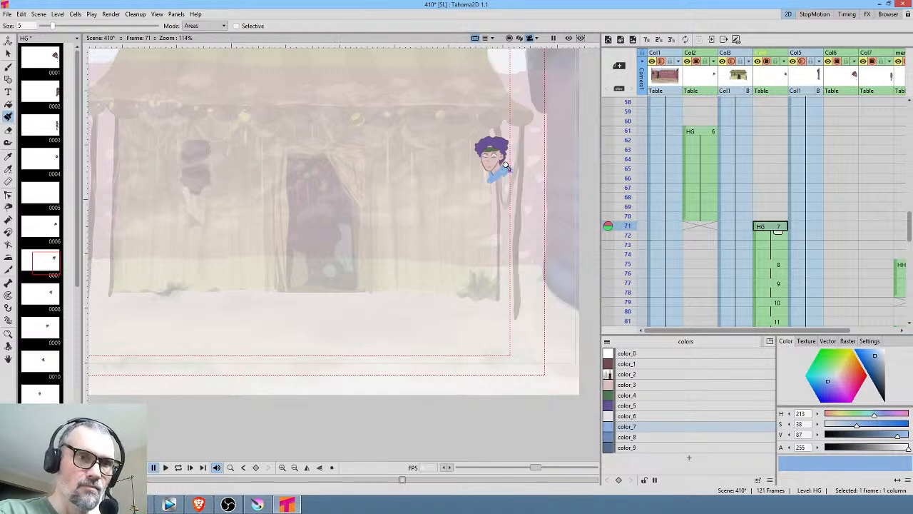
scroll(505, 166, up, 5)
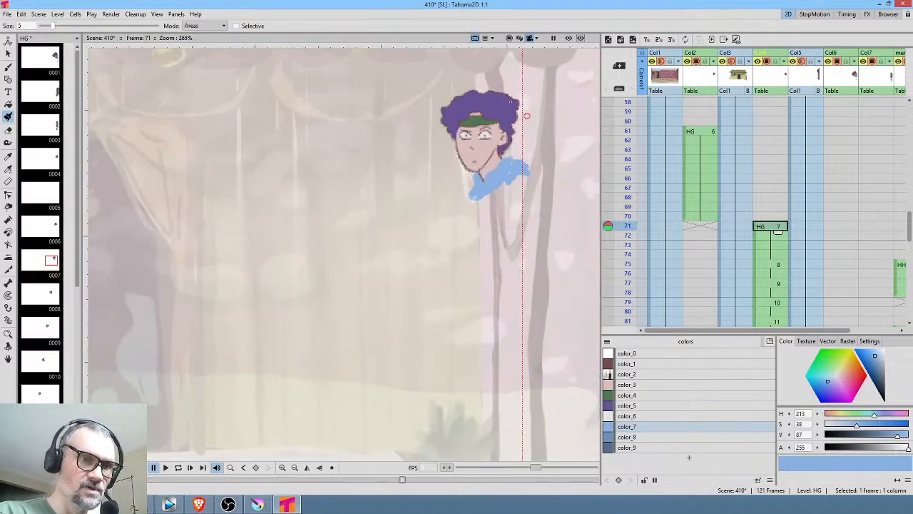
scroll(499, 137, up, 3)
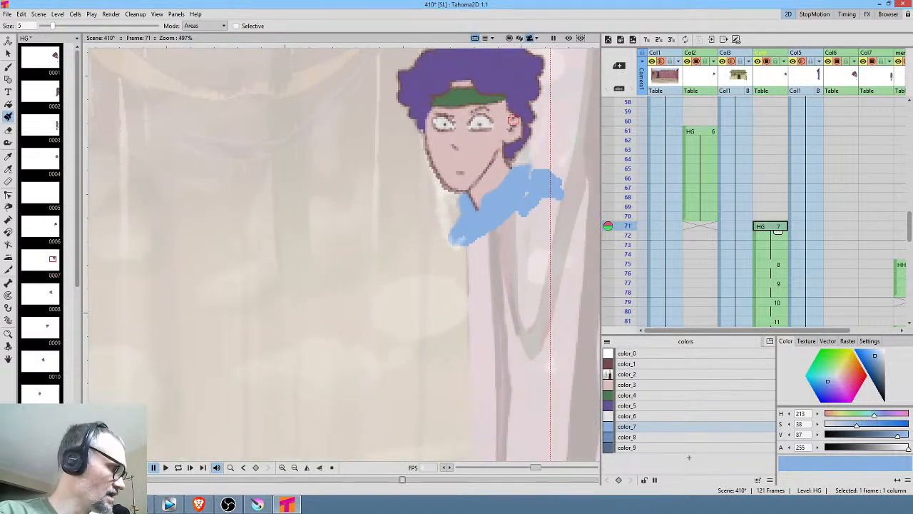
key(b)
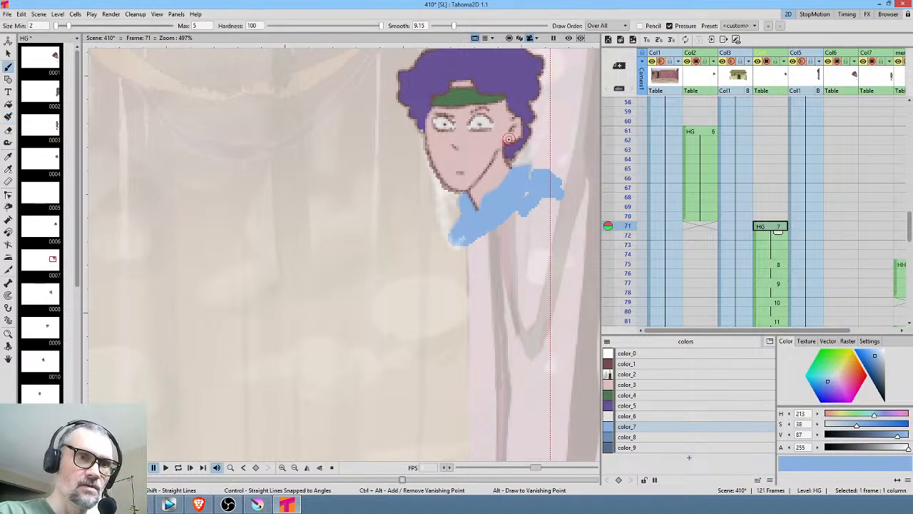
click(639, 386)
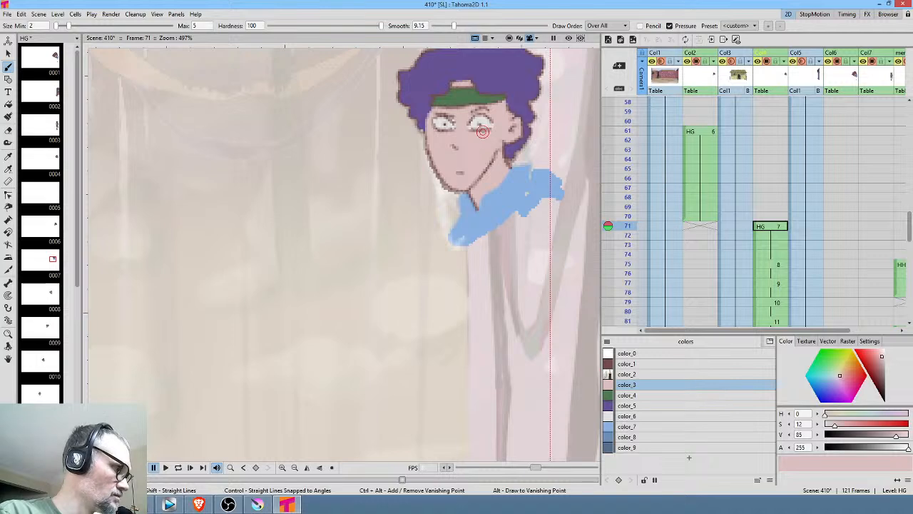
Erase the detailed eyes from the head in frame 71 and fill the gaps with skin tone color_3
key(a)
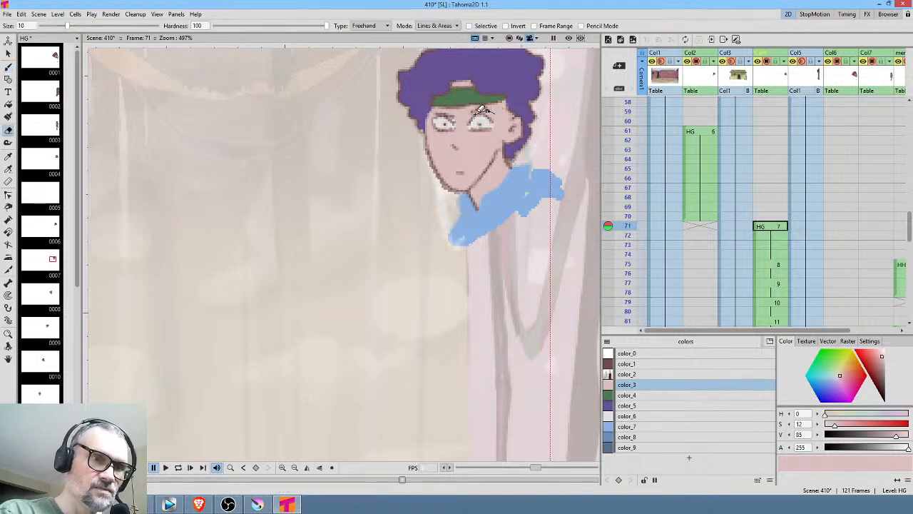
mouse_move(483, 111)
mouse_down()
mouse_move(472, 134)
mouse_move(492, 132)
mouse_move(500, 114)
mouse_move(445, 114)
mouse_move(433, 130)
mouse_move(474, 116)
mouse_up()
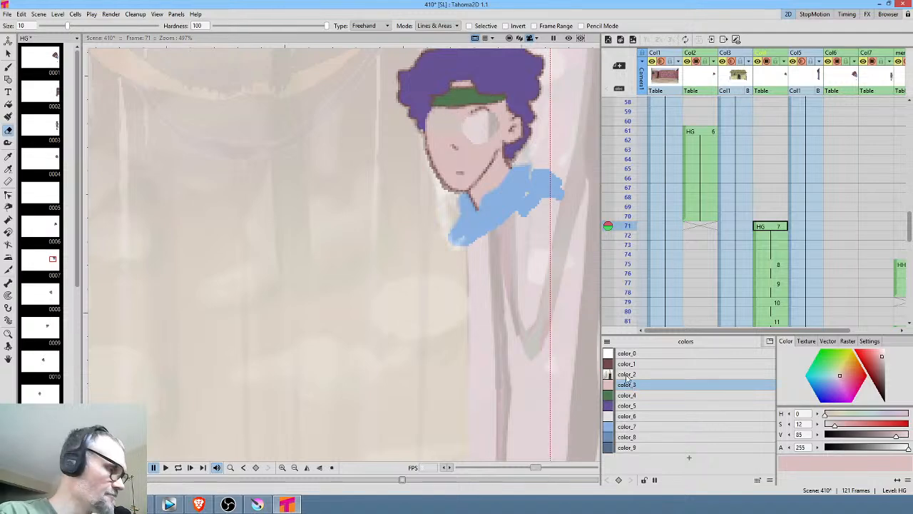
key(f)
click(501, 103)
Draw two small dot eyes on the face in frame 71 with the brush in color_1
click(638, 363)
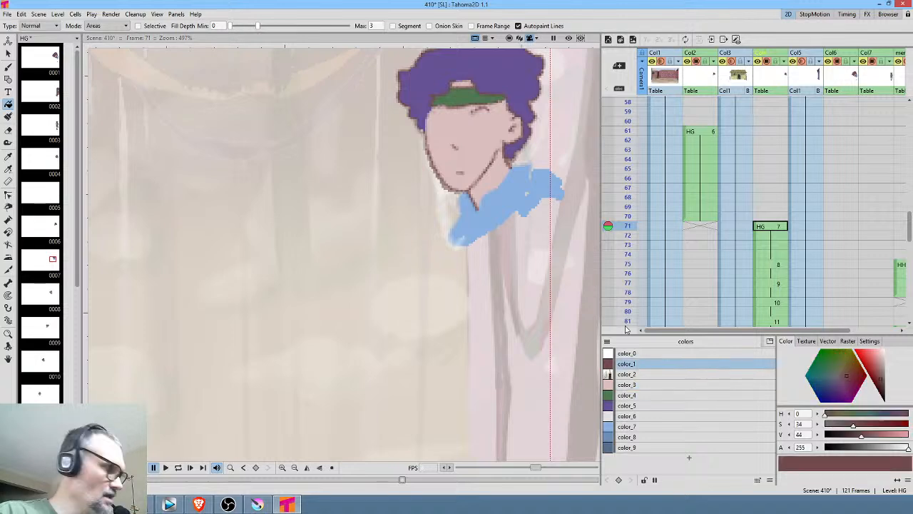
key(b)
click(480, 125)
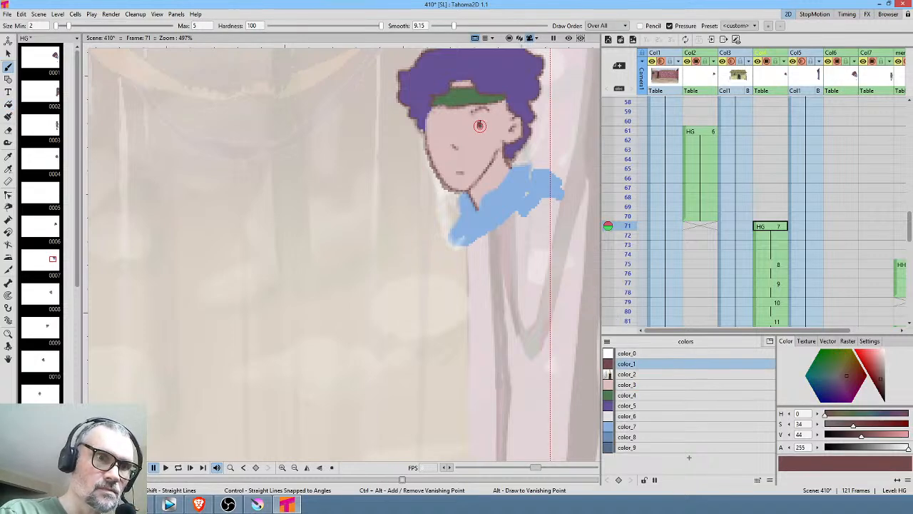
click(446, 122)
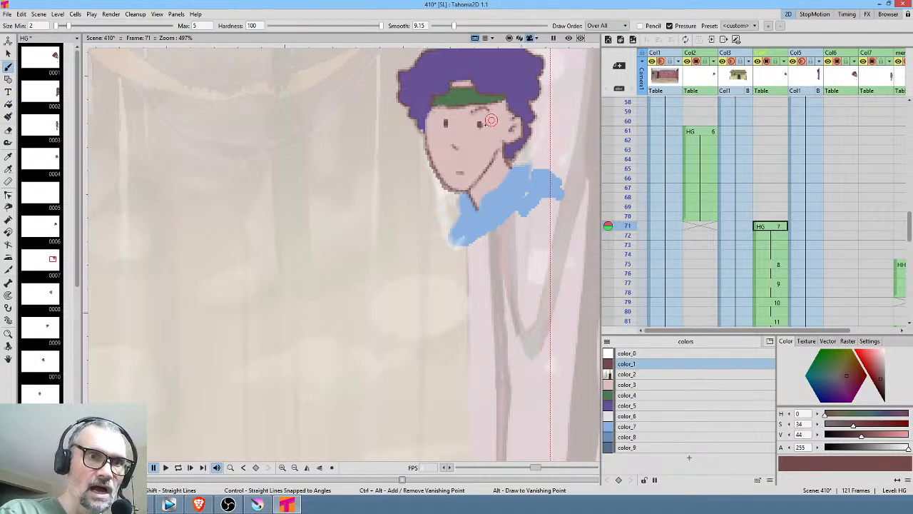
Check the simplified face in frames 71 and 72 at 100% zoom against the full background
key(alt+0)
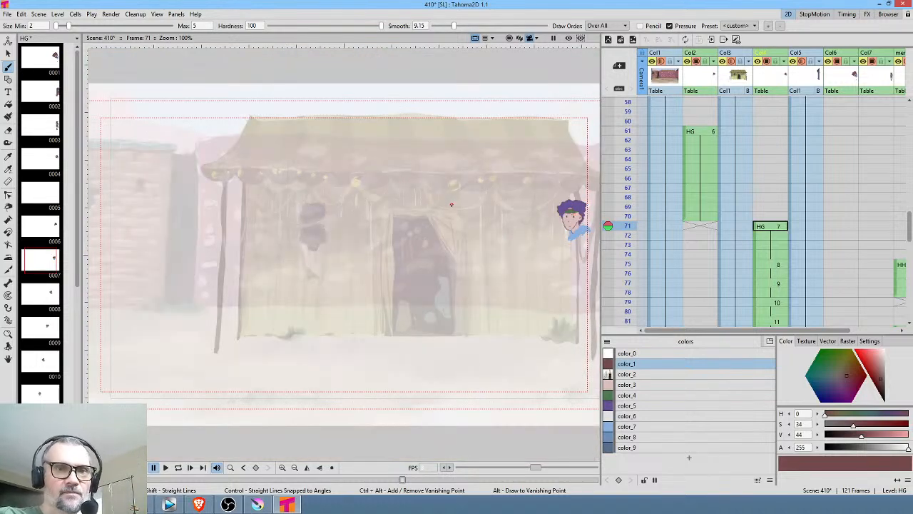
drag(451, 205, 403, 207)
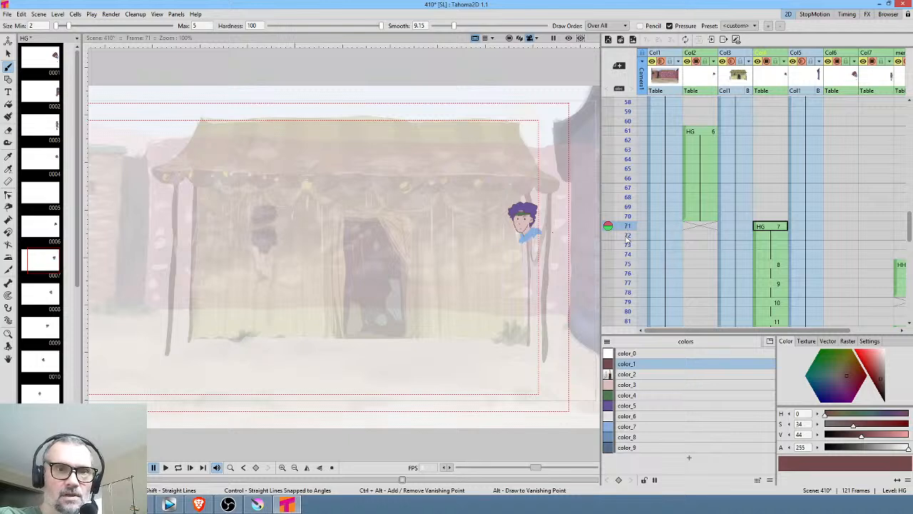
mouse_move(627, 242)
mouse_down()
mouse_move(627, 254)
mouse_move(632, 237)
mouse_up()
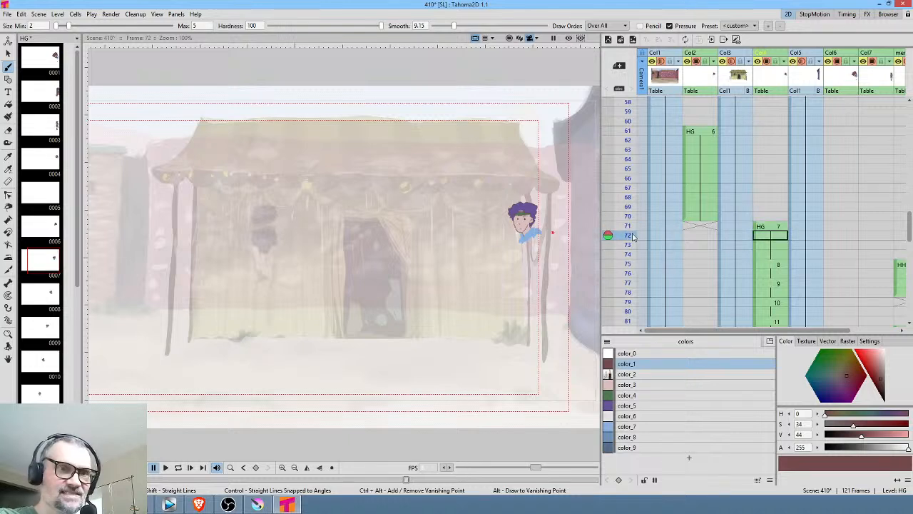
scroll(479, 233, down, 6)
key(alt+0)
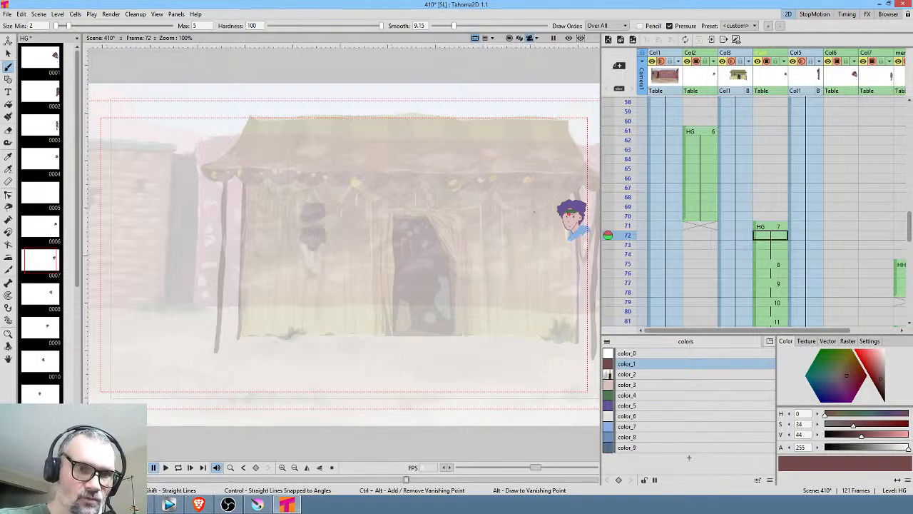
drag(535, 211, 424, 198)
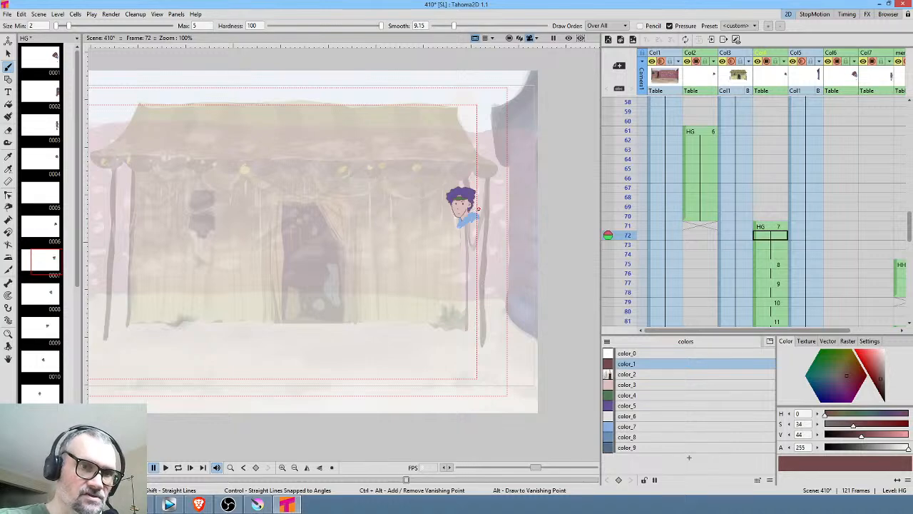
scroll(468, 214, up, 8)
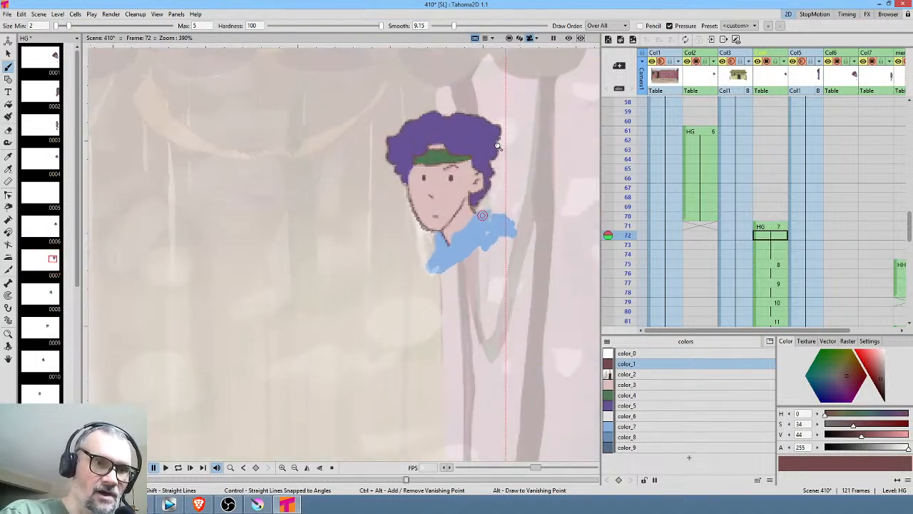
click(422, 177)
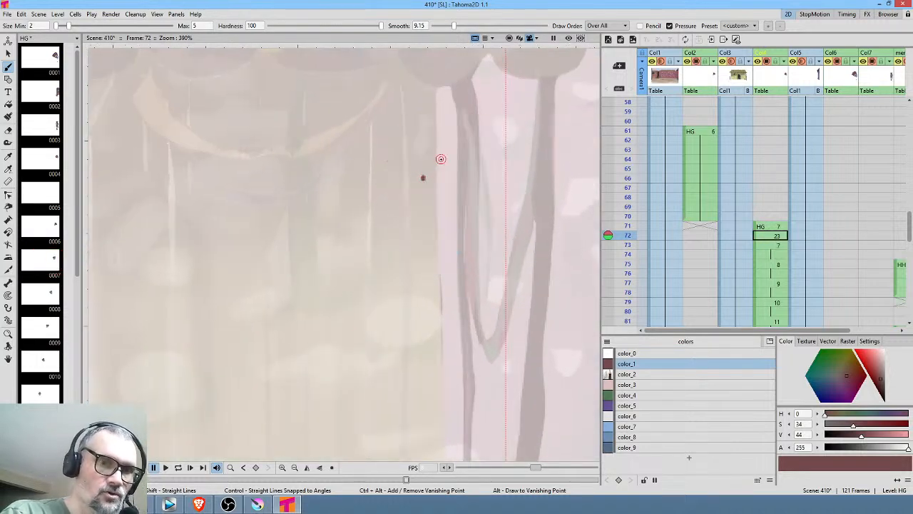
key(ctrl+z)
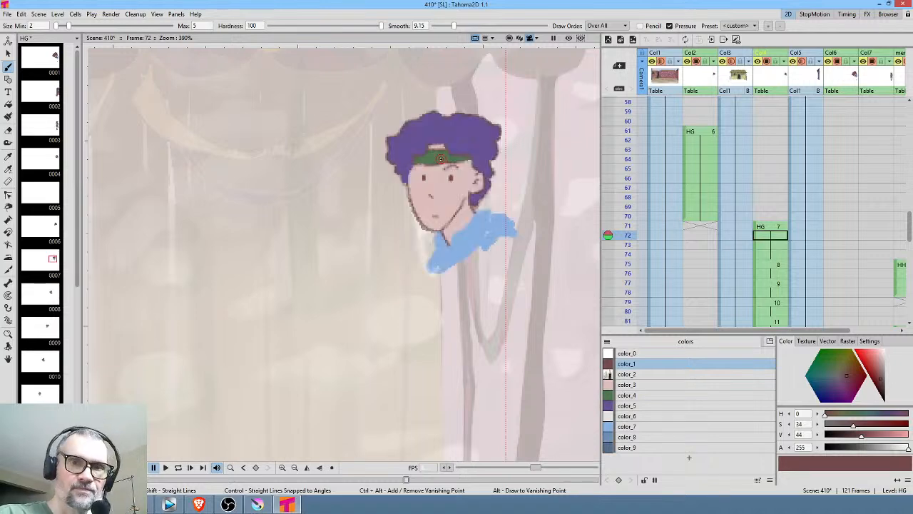
Draw bolder eyebrows on the face in frame 71 in color_1, and replace the mouth with a small dot using color_3 and color_1
click(769, 227)
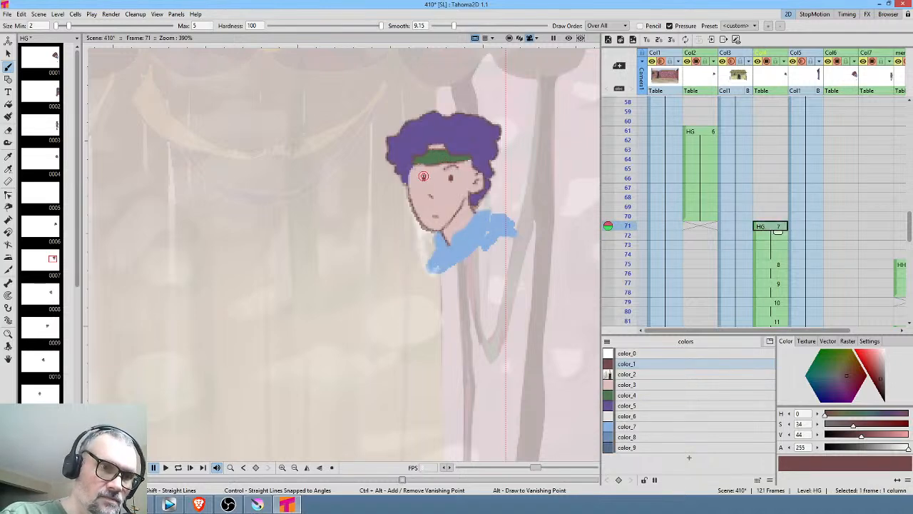
drag(456, 164, 436, 166)
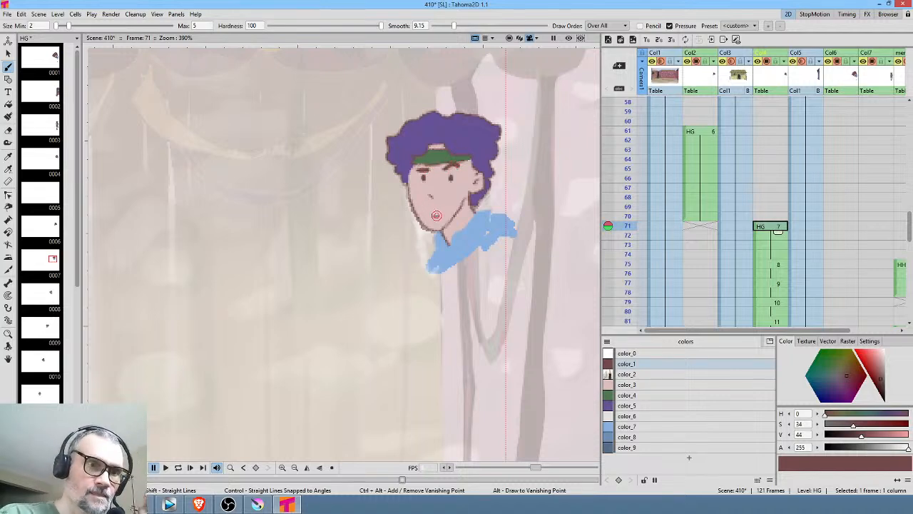
click(630, 385)
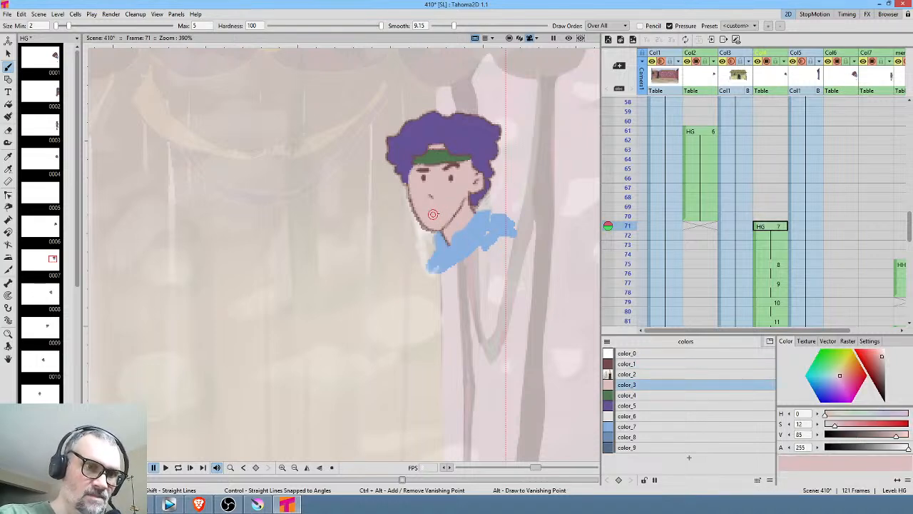
click(627, 363)
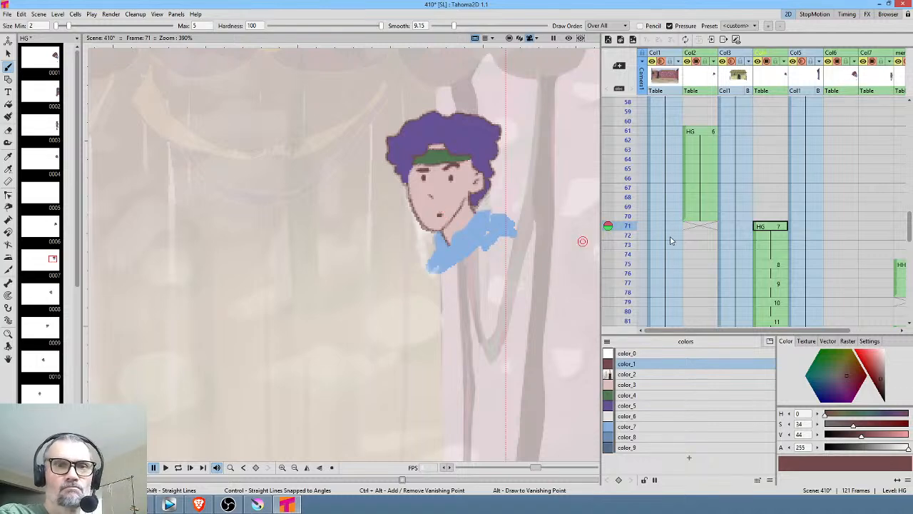
Erase only the color_2 paint around the head in frame 71 with the freehand eraser in Selective mode, and make color_1 the current style
click(645, 426)
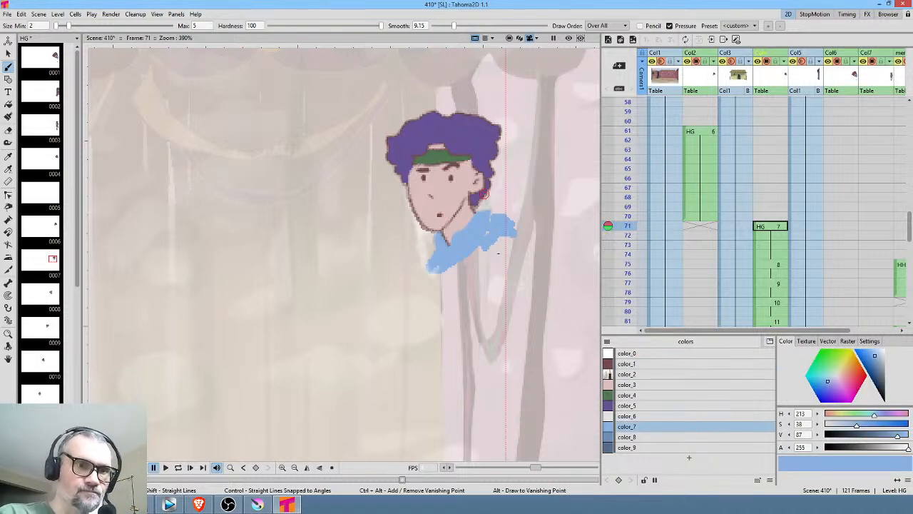
drag(460, 201, 424, 158)
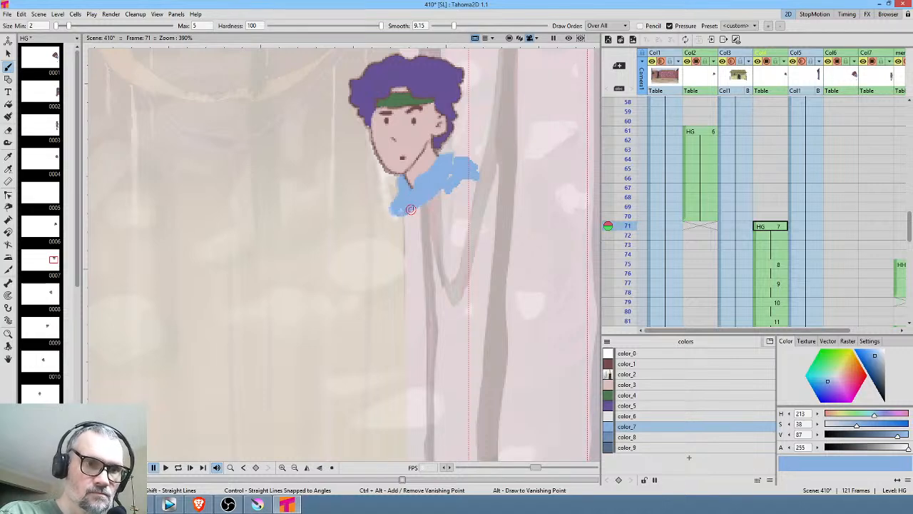
click(644, 374)
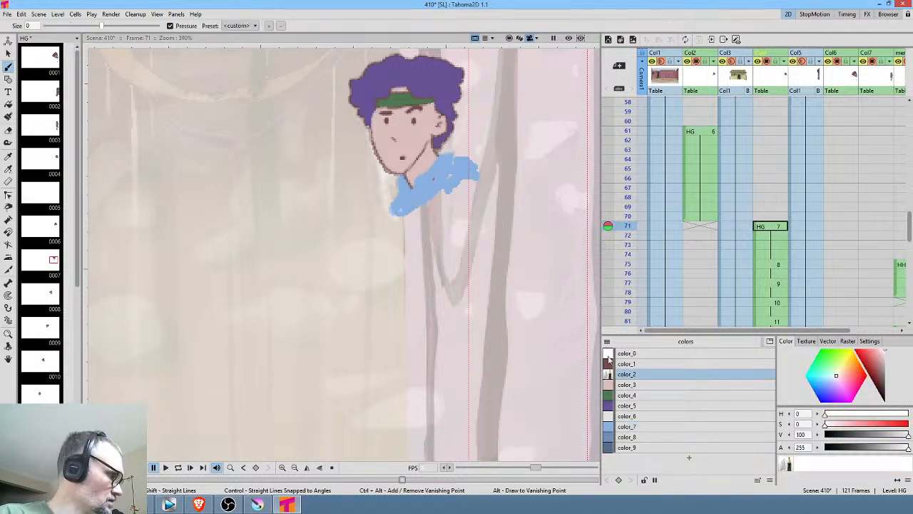
key(a)
drag(491, 144, 482, 186)
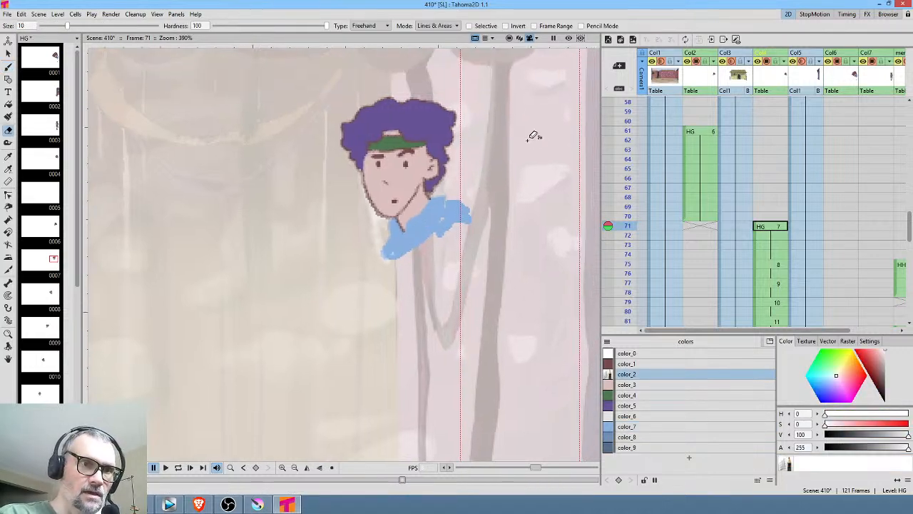
mouse_move(521, 134)
mouse_down()
mouse_move(309, 120)
mouse_move(533, 161)
mouse_move(513, 102)
mouse_up()
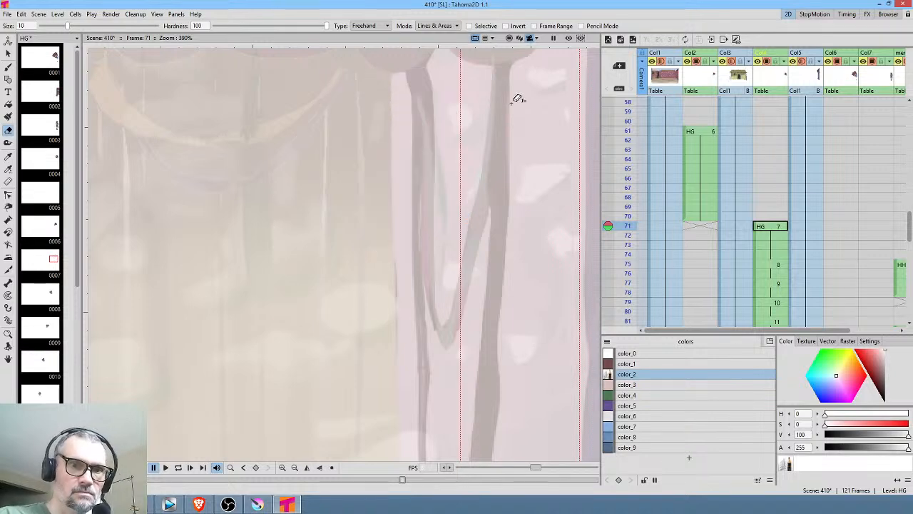
key(ctrl+z)
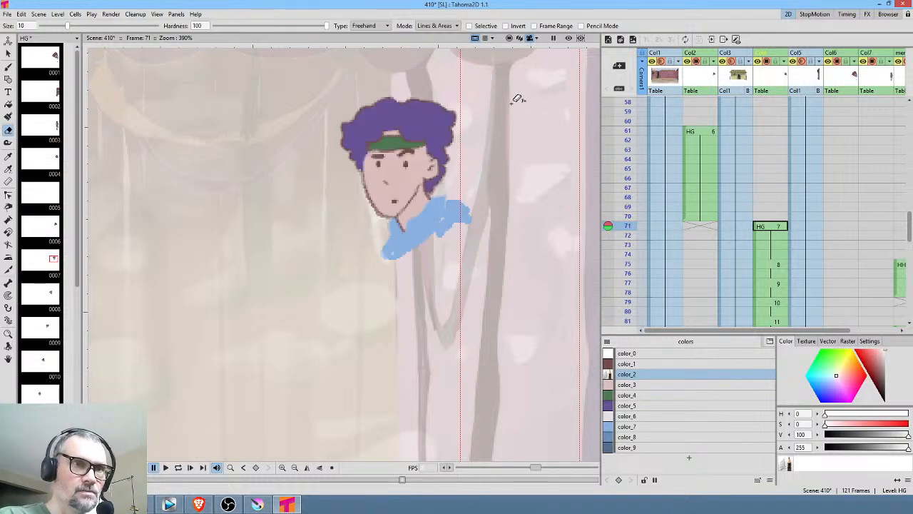
click(468, 26)
mouse_move(508, 125)
mouse_down()
mouse_move(326, 105)
mouse_move(319, 288)
mouse_move(534, 139)
mouse_up()
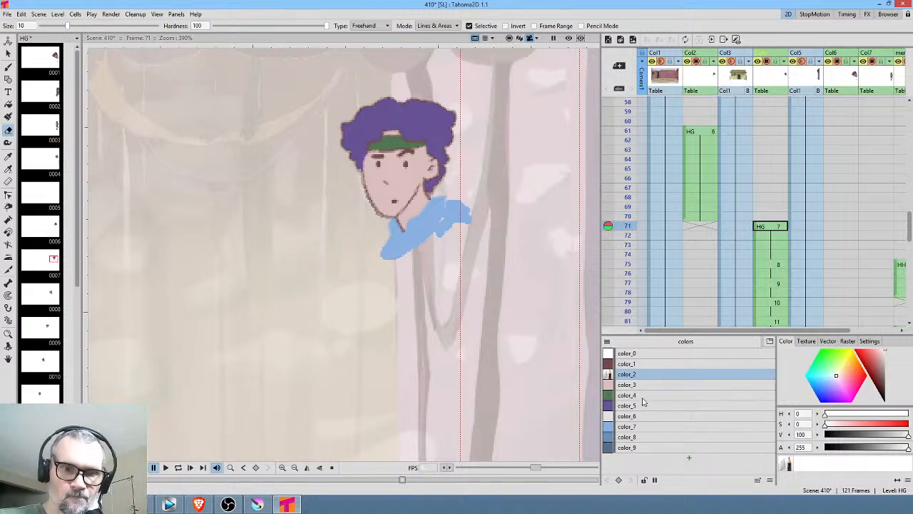
click(646, 365)
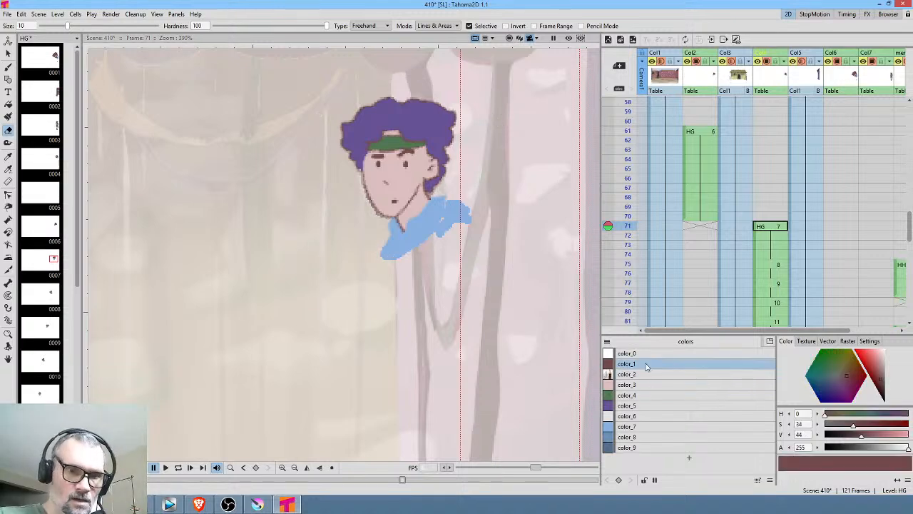
Extend the collar into a shoulder in color_7 with the brush in frame 71, and outline and fill the sleeve in color_8
click(642, 426)
key(b)
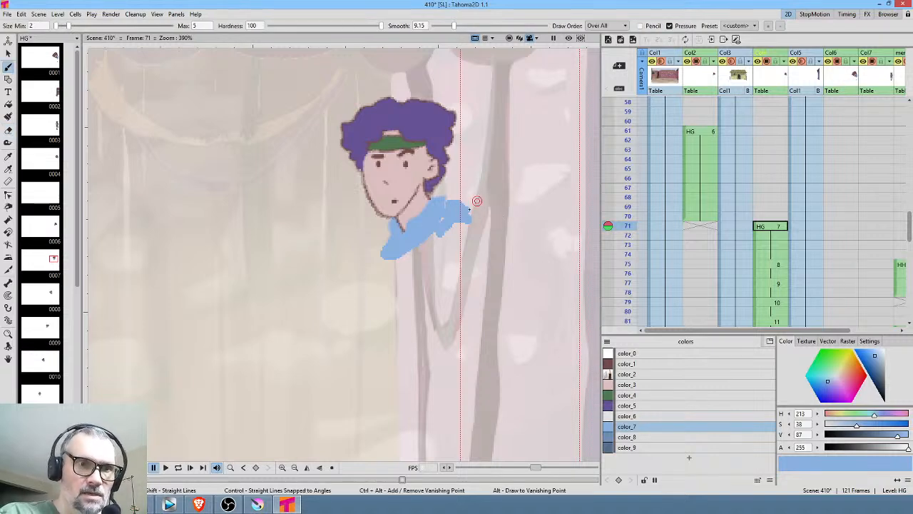
mouse_move(463, 198)
mouse_down()
mouse_move(491, 232)
mouse_move(453, 254)
mouse_up()
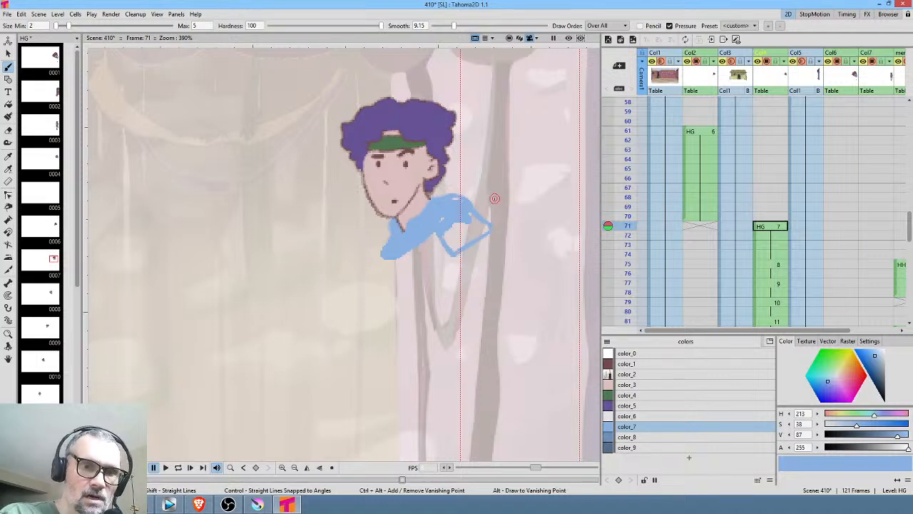
click(629, 436)
mouse_move(433, 224)
mouse_down()
mouse_move(457, 254)
mouse_move(492, 230)
mouse_move(464, 201)
mouse_move(447, 201)
mouse_move(440, 234)
mouse_up()
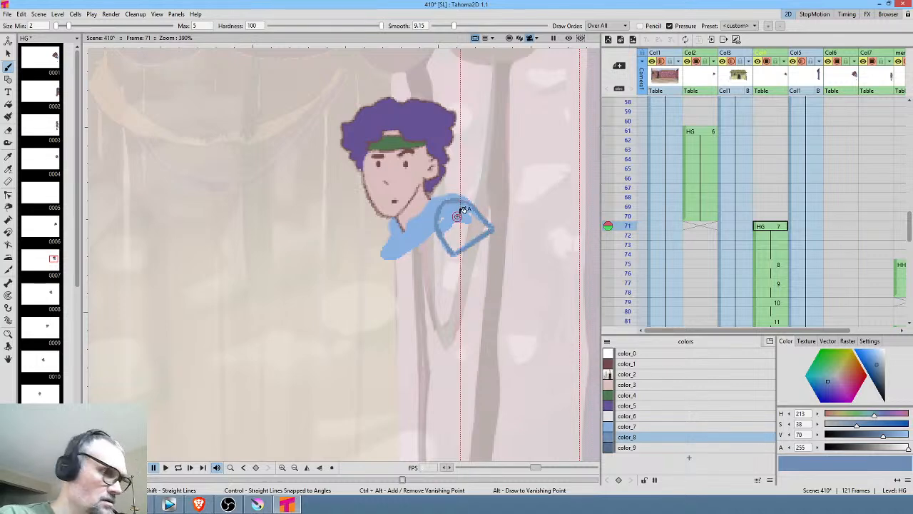
key(f)
click(470, 233)
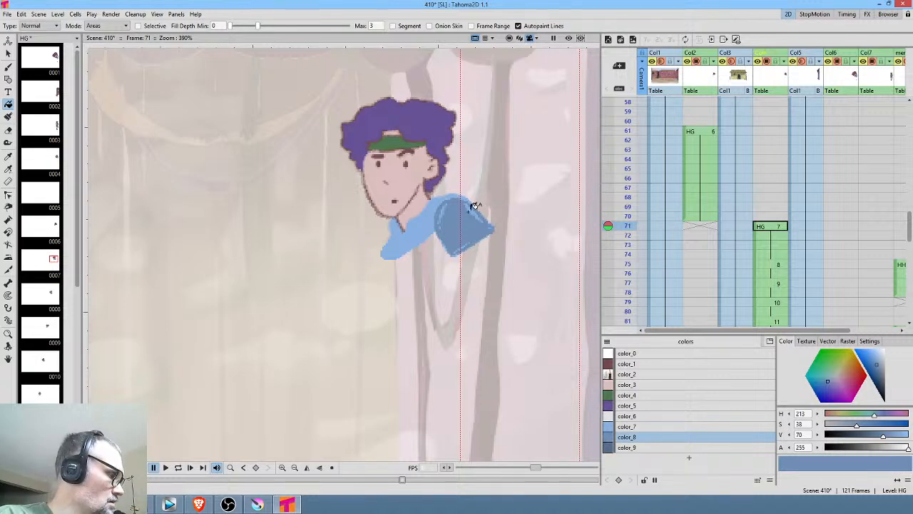
Cover the gaps in the sleeve with the paint brush in Lines & Areas mode, and draw the torso's front edge down to the waist in color_8
key(k)
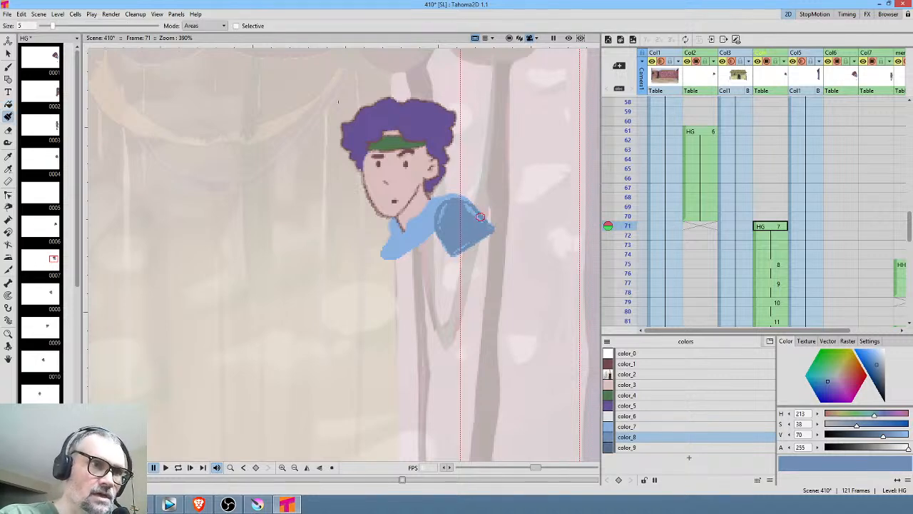
click(206, 26)
click(202, 49)
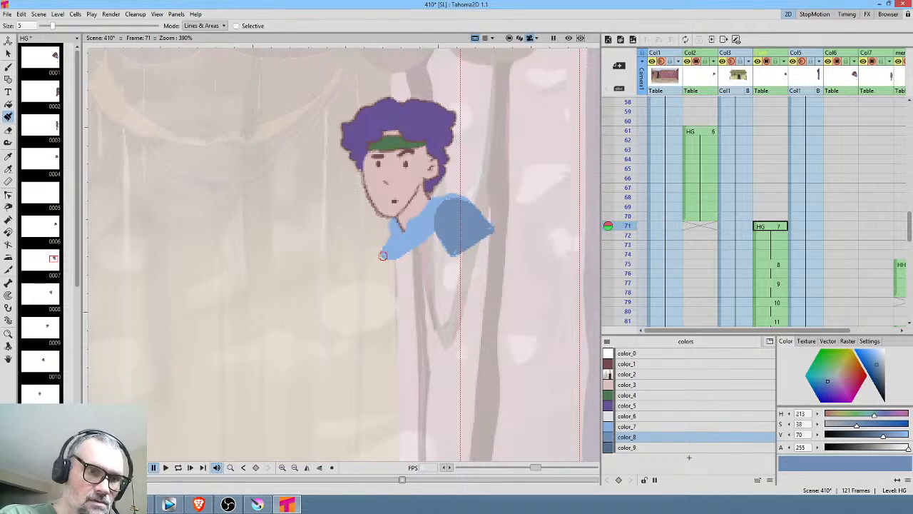
mouse_move(382, 255)
mouse_down()
mouse_move(423, 353)
mouse_move(421, 384)
mouse_move(459, 381)
mouse_up()
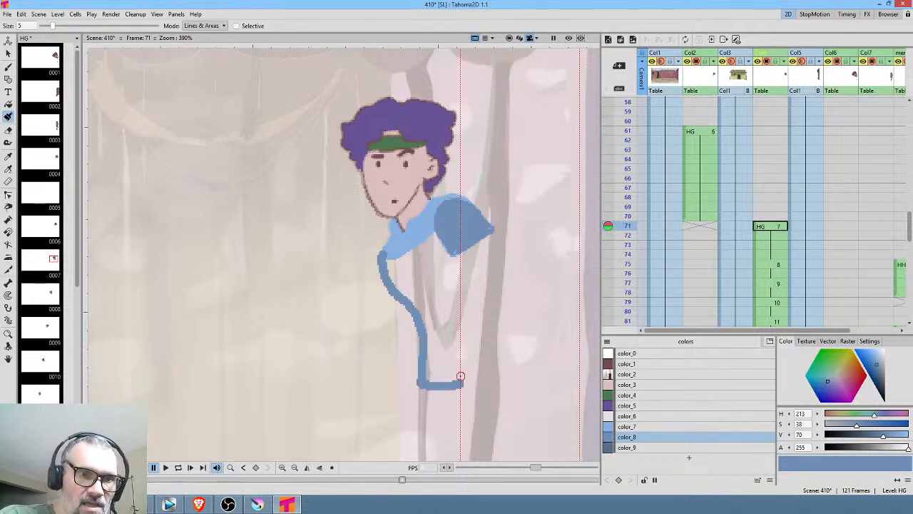
Paint the bent arm from the sleeve across the torso in color_3, ending in a hand with spread fingers
mouse_move(504, 281)
mouse_down()
mouse_move(467, 217)
mouse_move(433, 197)
mouse_up()
click(628, 385)
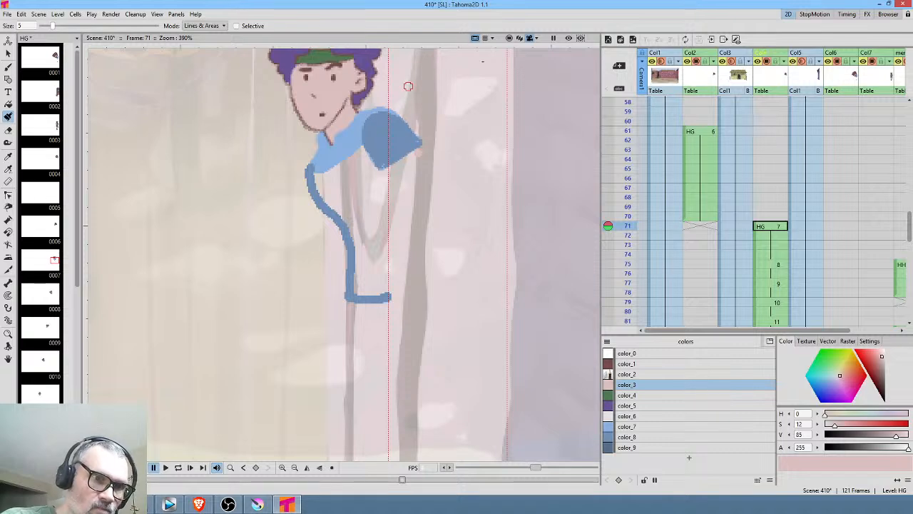
mouse_move(420, 152)
mouse_down()
mouse_move(459, 209)
mouse_move(364, 241)
mouse_up()
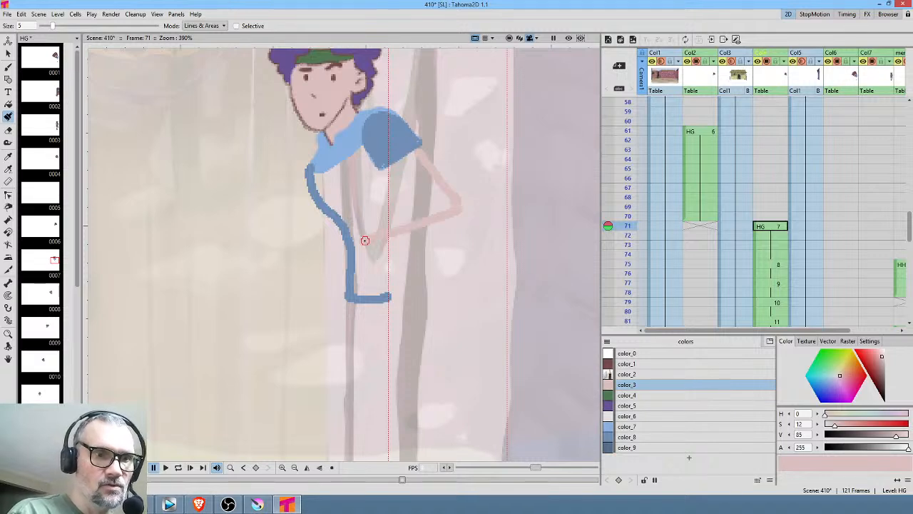
mouse_move(398, 191)
mouse_down()
mouse_move(444, 192)
mouse_move(452, 204)
mouse_move(384, 232)
mouse_move(443, 204)
mouse_up()
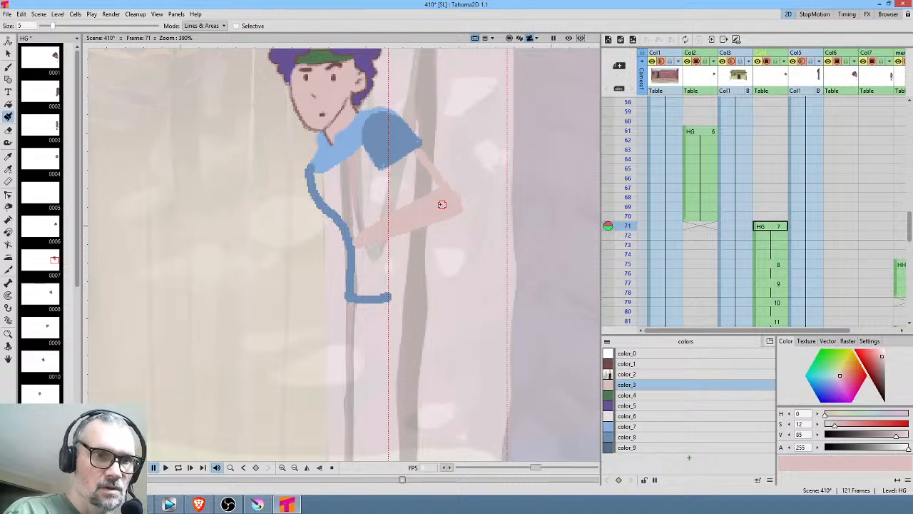
mouse_move(416, 155)
mouse_down()
mouse_move(398, 163)
mouse_move(432, 196)
mouse_move(430, 169)
mouse_up()
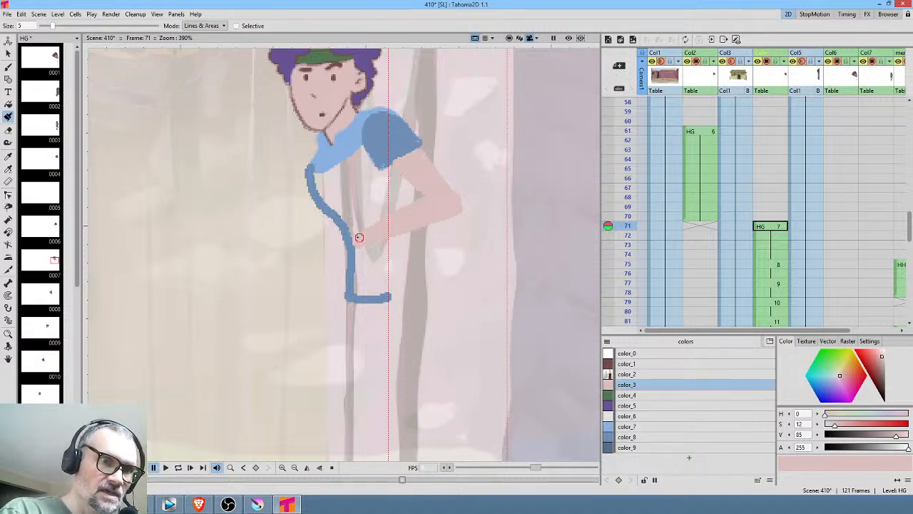
mouse_move(362, 234)
mouse_down()
mouse_move(329, 229)
mouse_move(334, 245)
mouse_move(359, 241)
mouse_up()
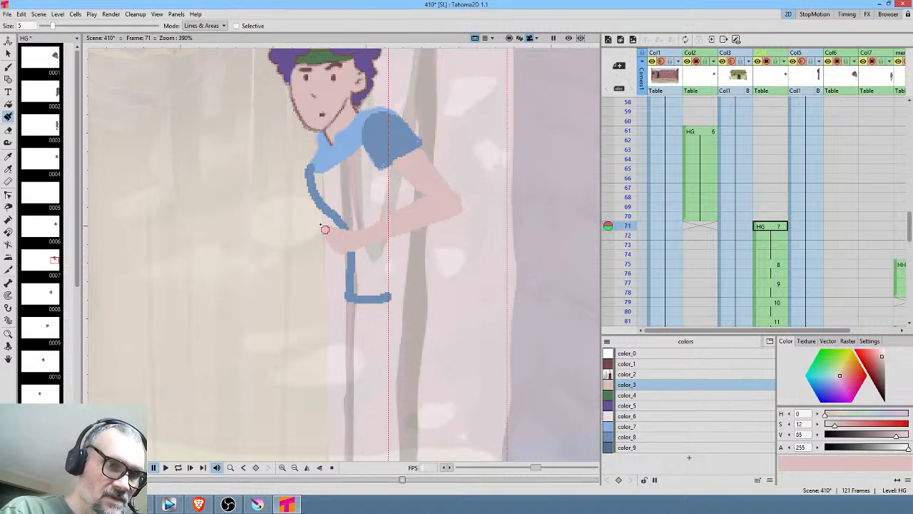
drag(320, 230, 314, 249)
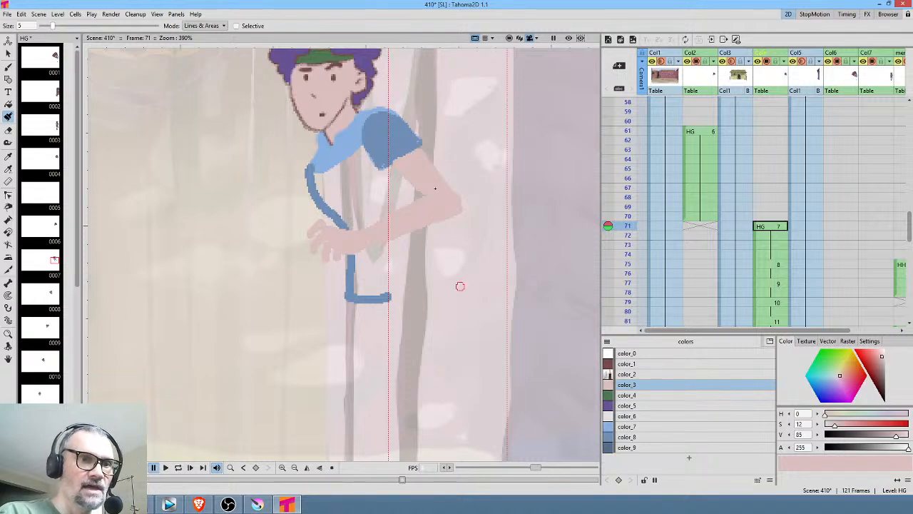
Close the shirt outline between the collar and the arm in color_8, fill it, and paint over the remaining gaps
click(642, 439)
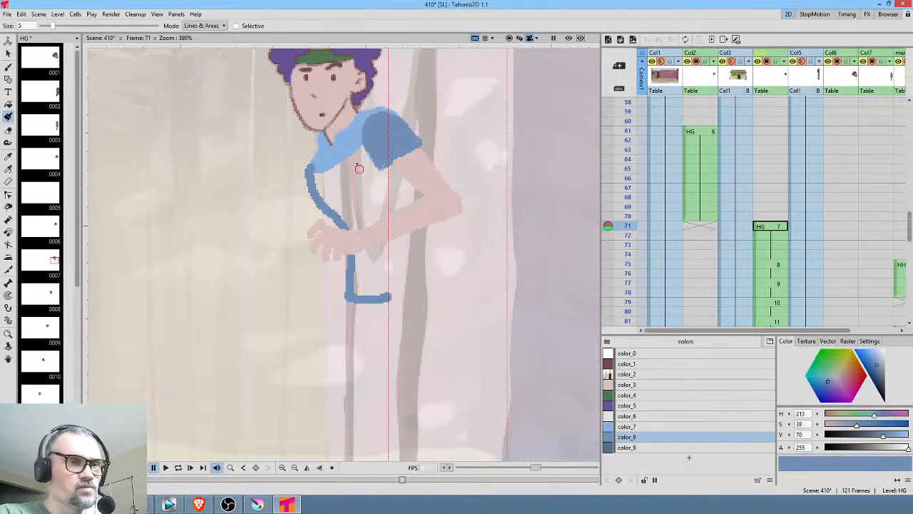
mouse_move(313, 171)
mouse_down()
mouse_move(387, 163)
mouse_move(415, 191)
mouse_move(350, 228)
mouse_move(414, 199)
mouse_up()
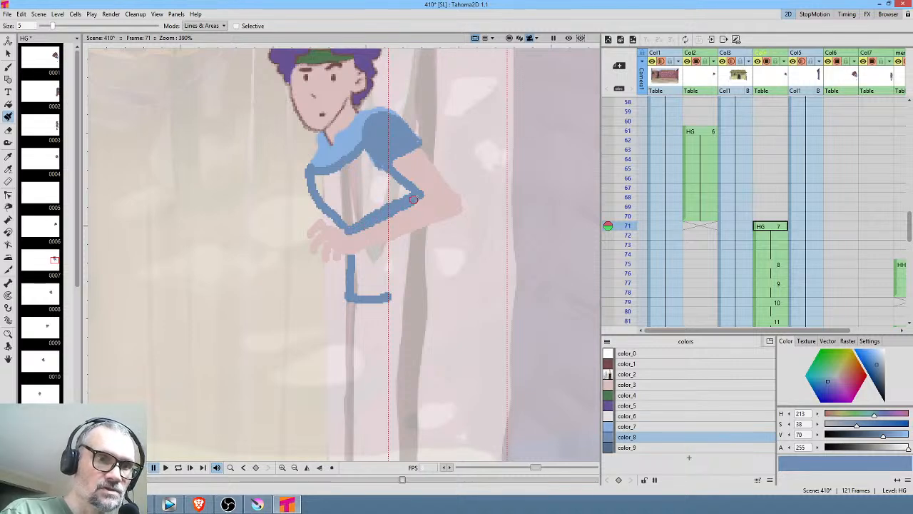
key(f)
click(370, 175)
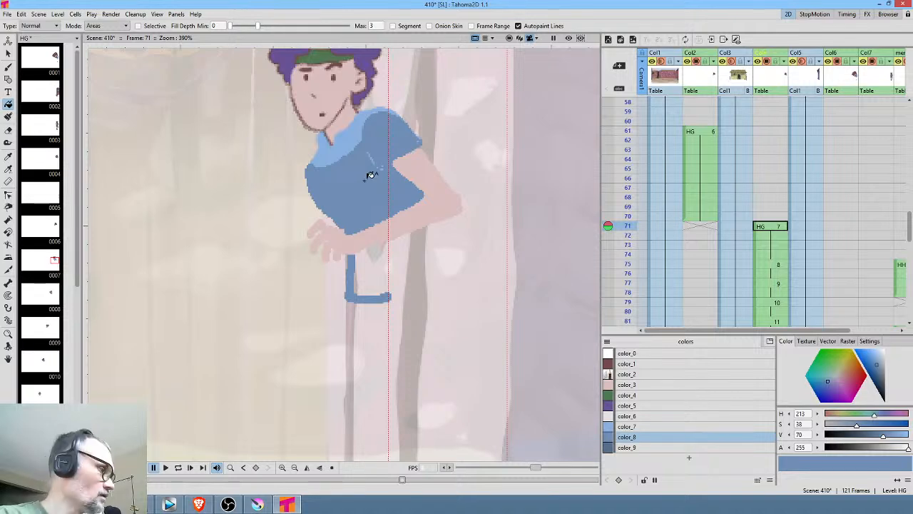
key(j)
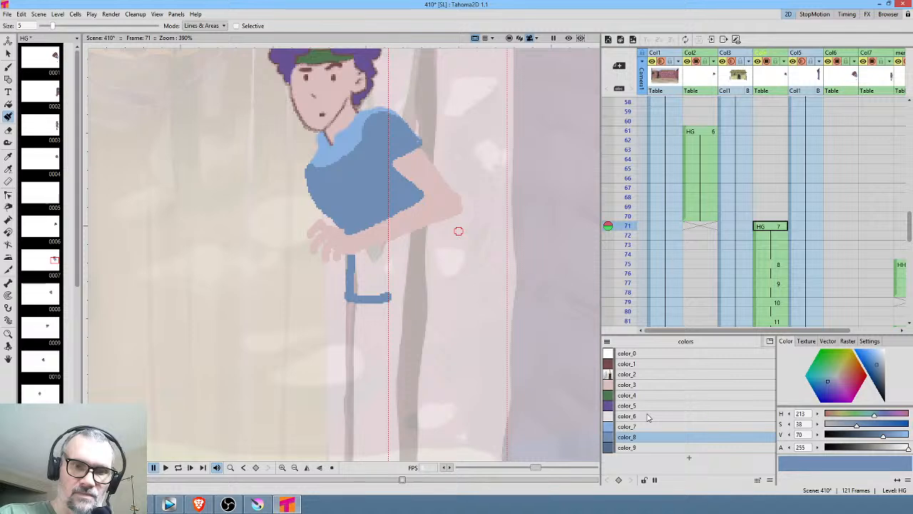
Outline a wide waistband below the arm in color_9, fill it, and cover the leftover gaps
click(644, 447)
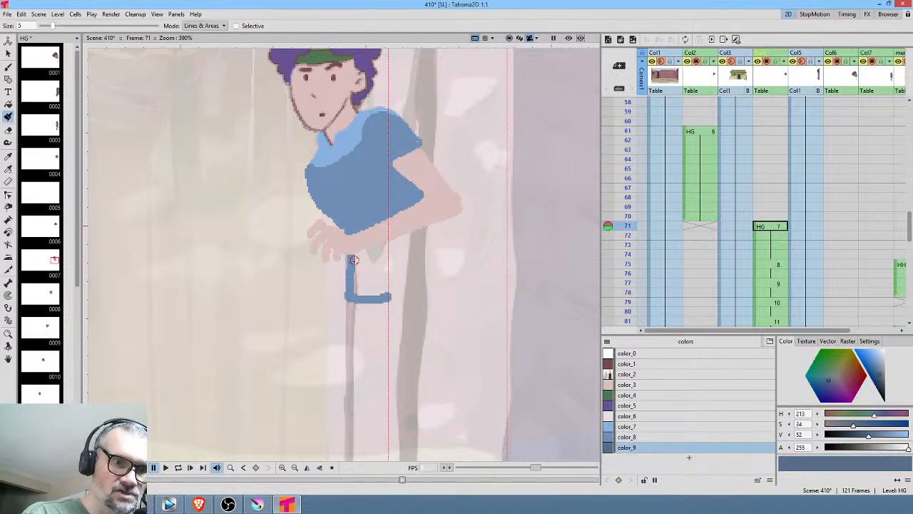
mouse_move(350, 259)
mouse_down()
mouse_move(423, 251)
mouse_move(428, 287)
mouse_move(369, 299)
mouse_move(350, 279)
mouse_move(350, 257)
mouse_up()
key(f)
click(377, 276)
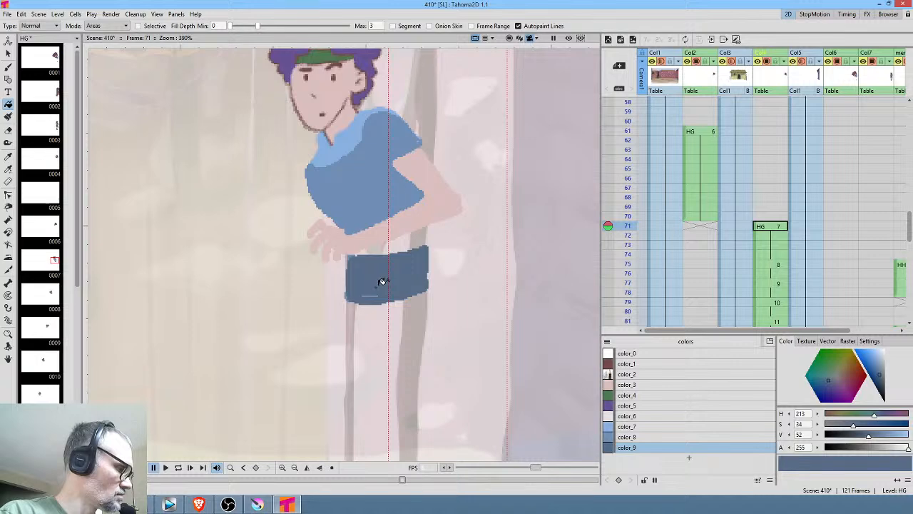
key(j)
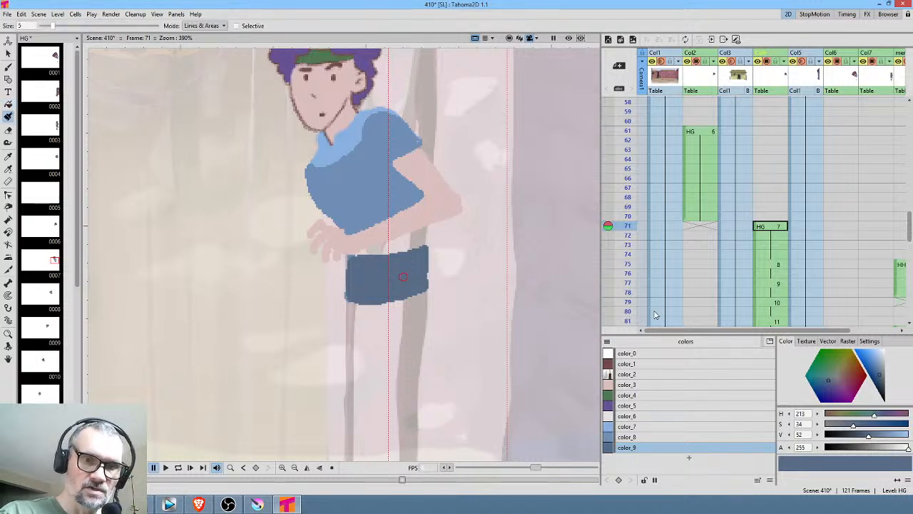
Paint the strip of shirt between the arm and the waistband in color_8, closing the fine gaps at brush size 3
click(645, 437)
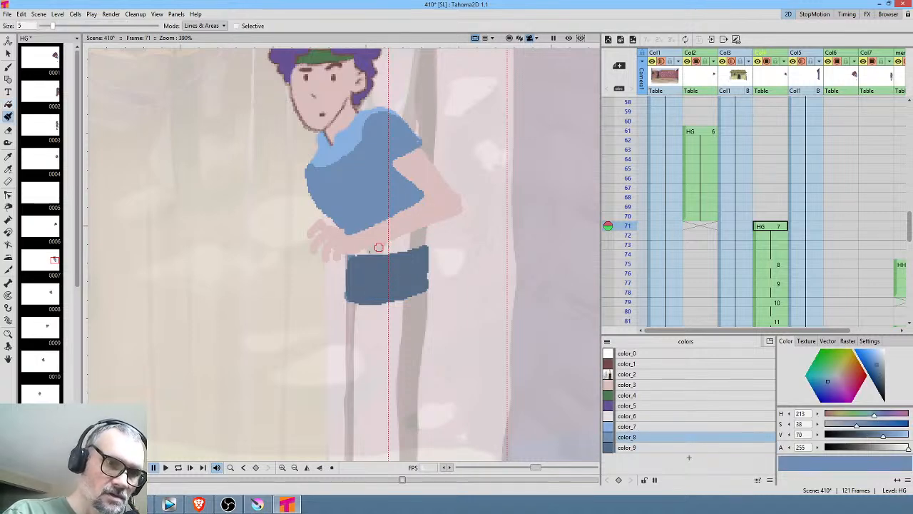
mouse_move(366, 252)
mouse_down()
mouse_move(425, 230)
mouse_move(424, 242)
mouse_move(376, 249)
mouse_up()
mouse_move(57, 26)
mouse_down()
mouse_move(35, 27)
mouse_move(49, 25)
mouse_up()
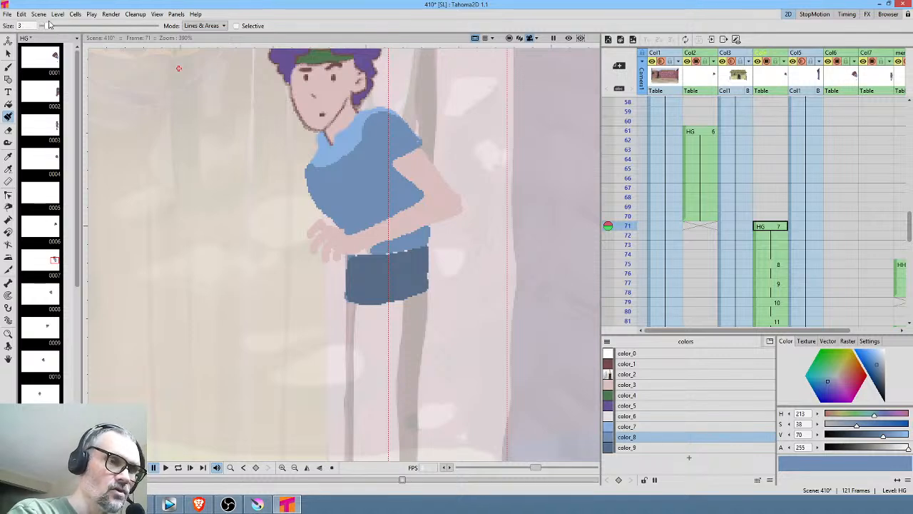
mouse_move(375, 246)
mouse_down()
mouse_move(361, 251)
mouse_move(412, 248)
mouse_up()
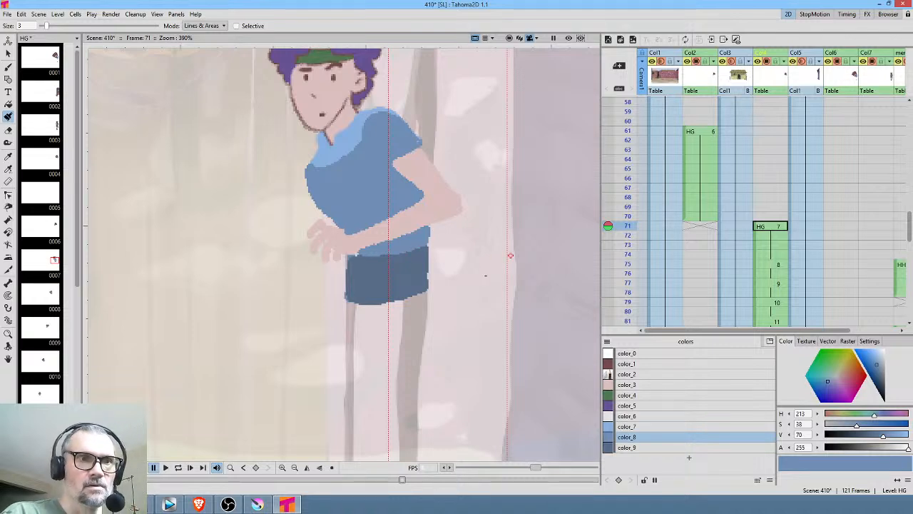
Outline the flared shirt hem below the waistband in color_8
drag(477, 276, 527, 250)
scroll(491, 247, down, 3)
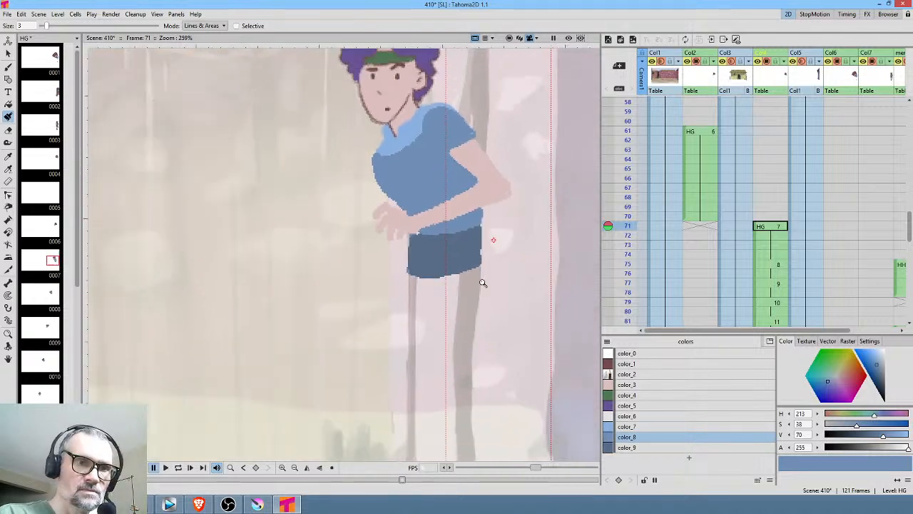
scroll(493, 244, up, 2)
scroll(489, 259, down, 3)
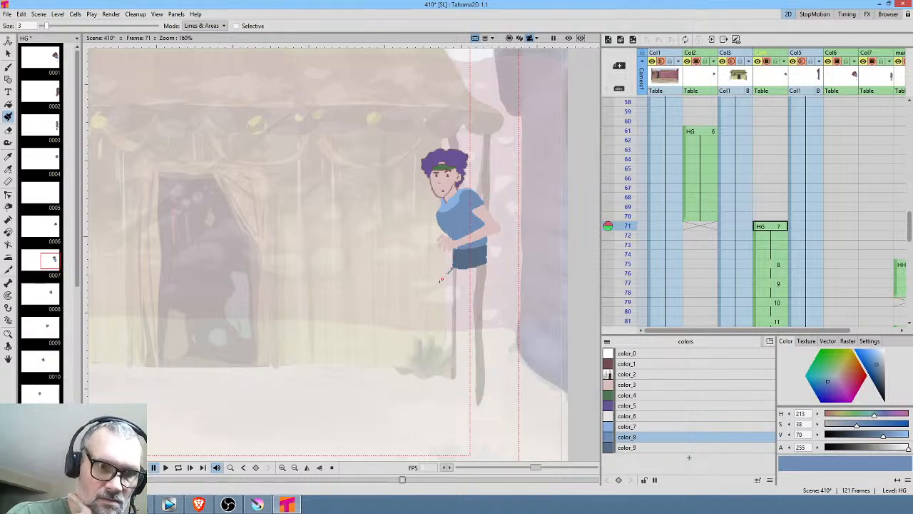
mouse_move(441, 283)
mouse_down()
mouse_move(492, 293)
mouse_move(487, 266)
mouse_up()
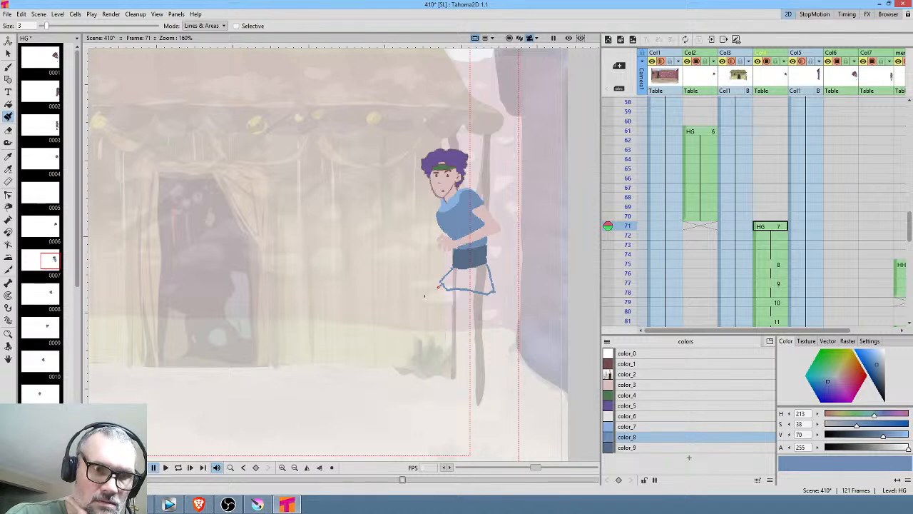
Outline the bent front leg and the standing back leg in color_8, and draw both feet in color_3
click(422, 297)
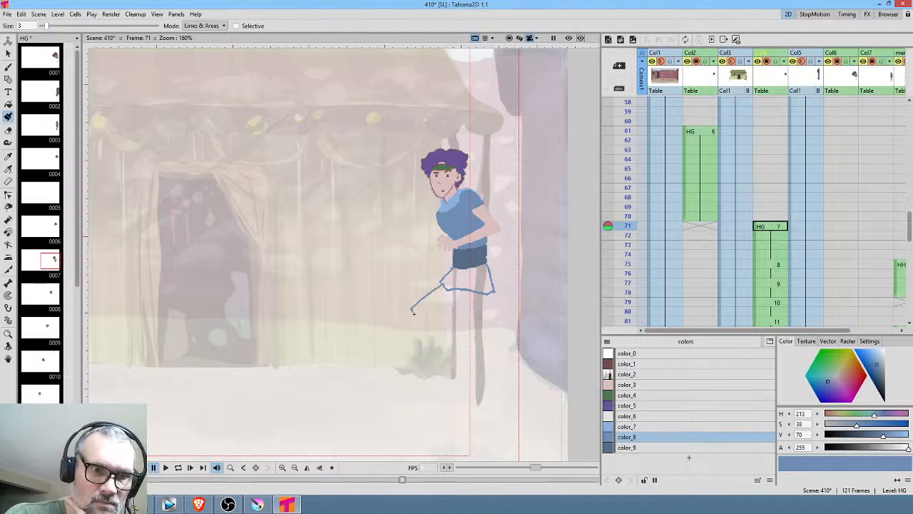
click(413, 311)
click(433, 354)
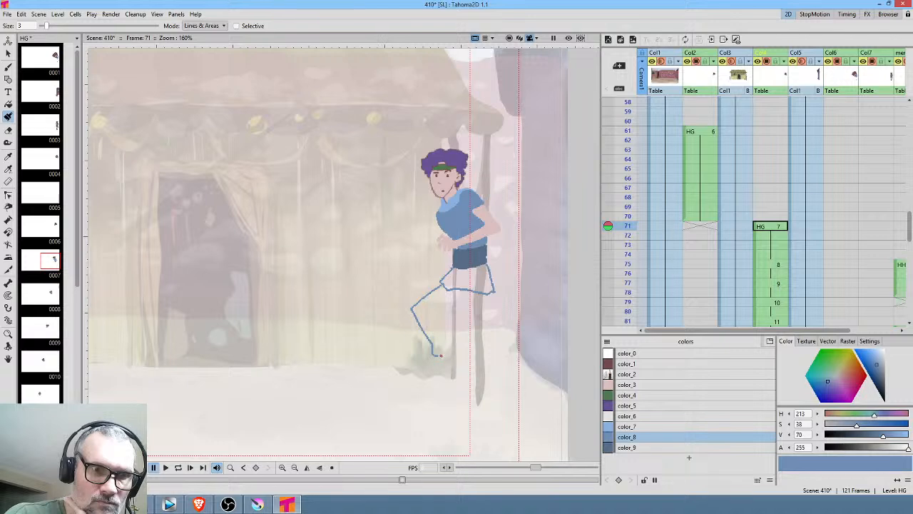
click(451, 346)
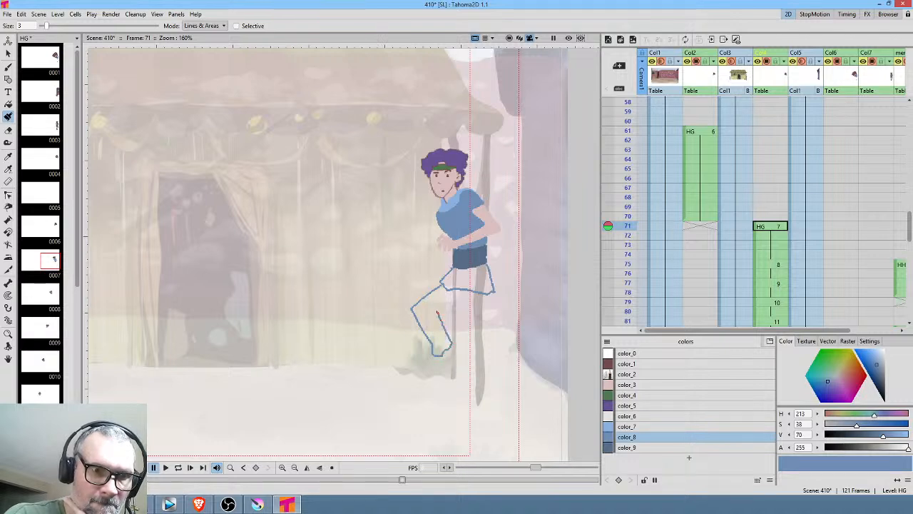
click(437, 312)
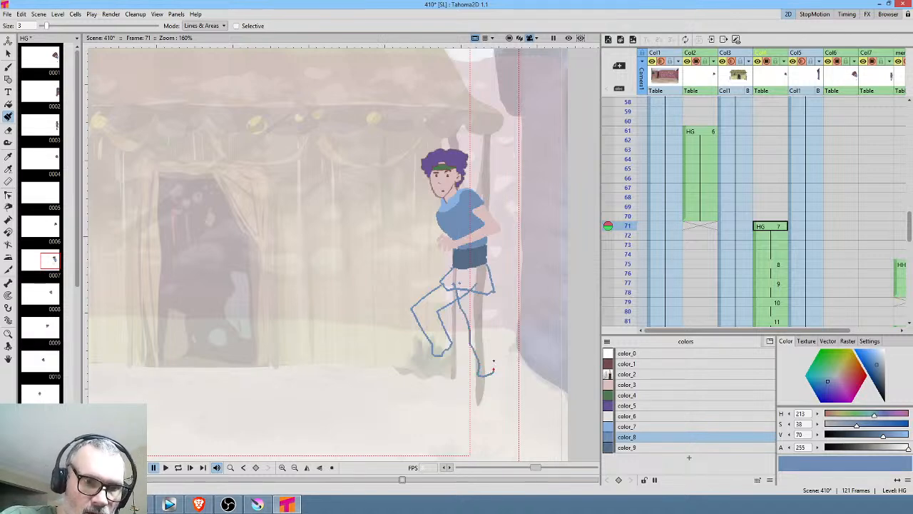
click(483, 282)
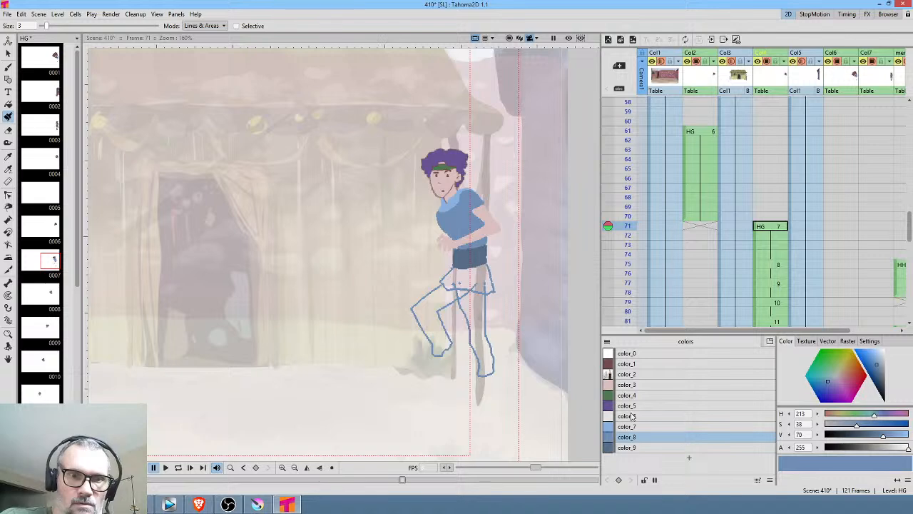
click(631, 385)
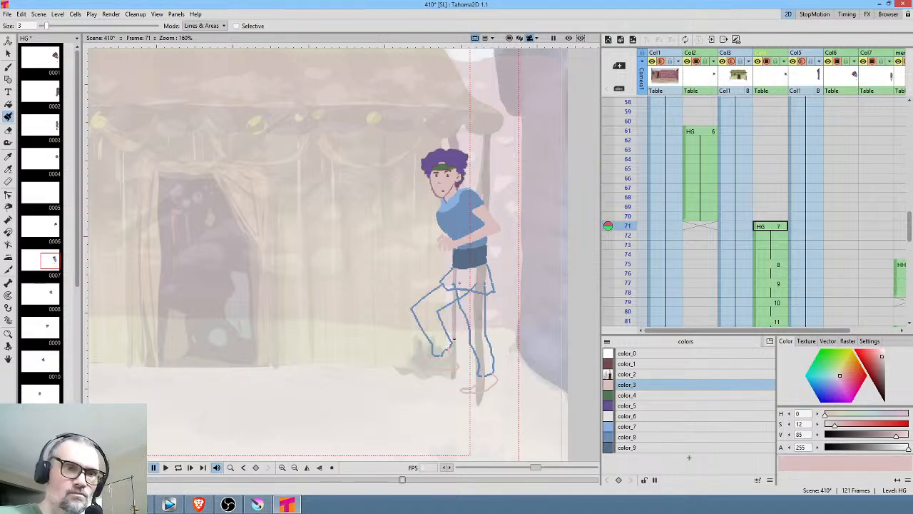
Try to fill the area inside the leg outlines with color_7, and undo the fill
click(643, 426)
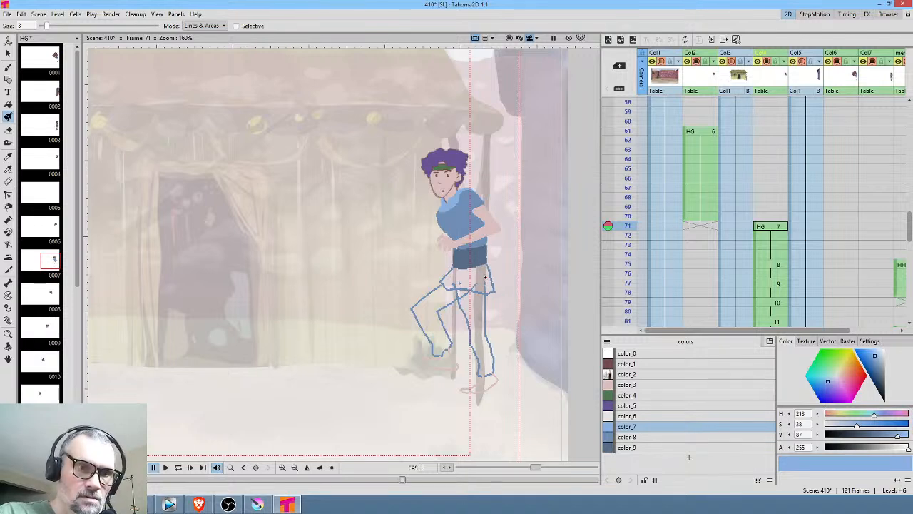
key(f)
click(475, 309)
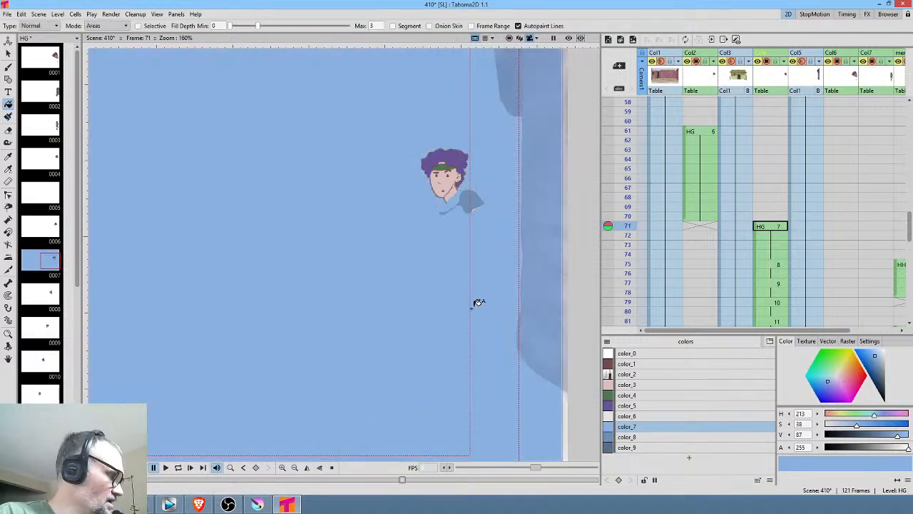
key(ctrl+z)
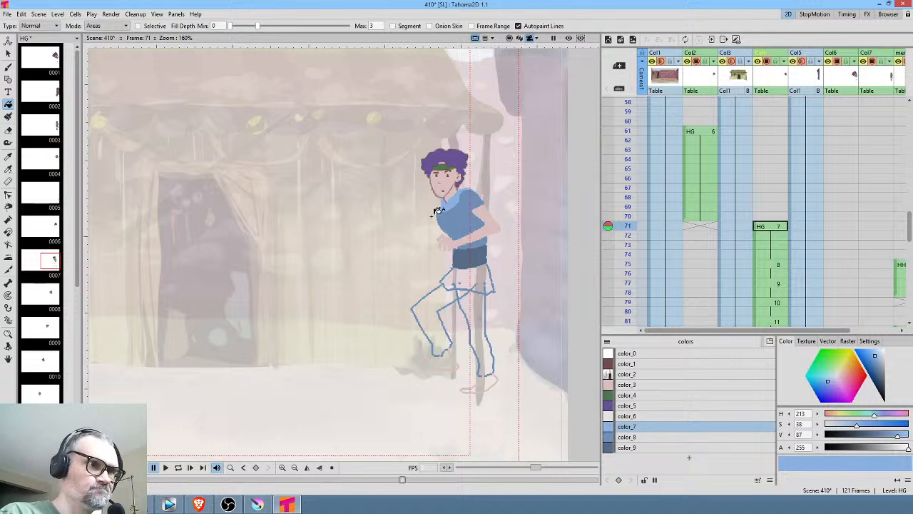
Thicken the shirt hem outline in color_8 at brush size 4 and close the gap between the hem and the back leg
key(j)
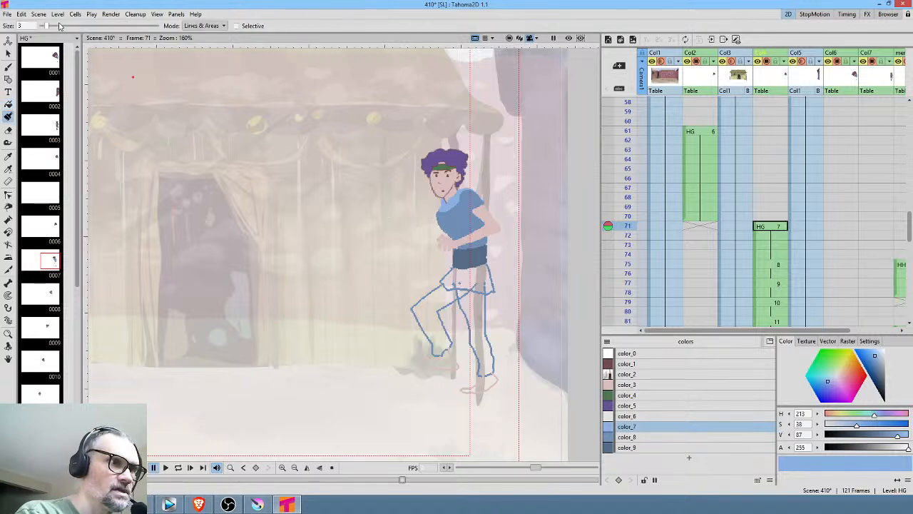
drag(49, 27, 54, 27)
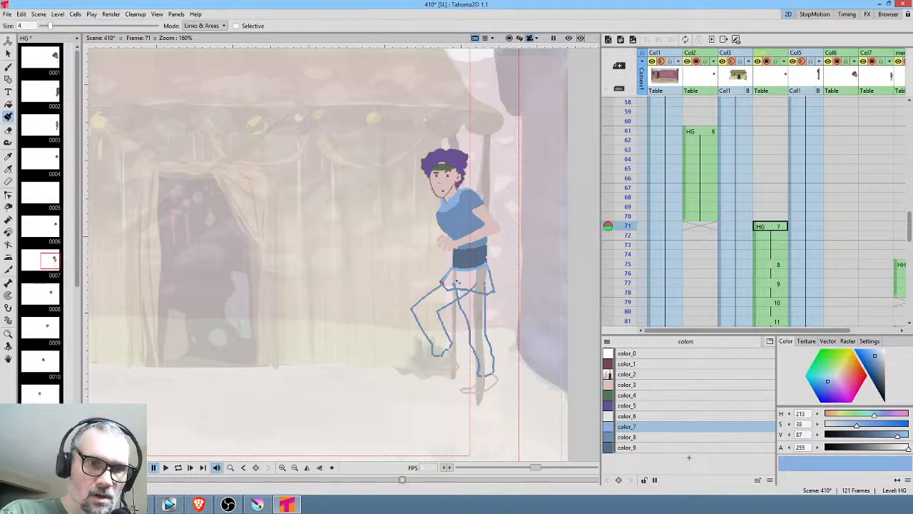
click(642, 437)
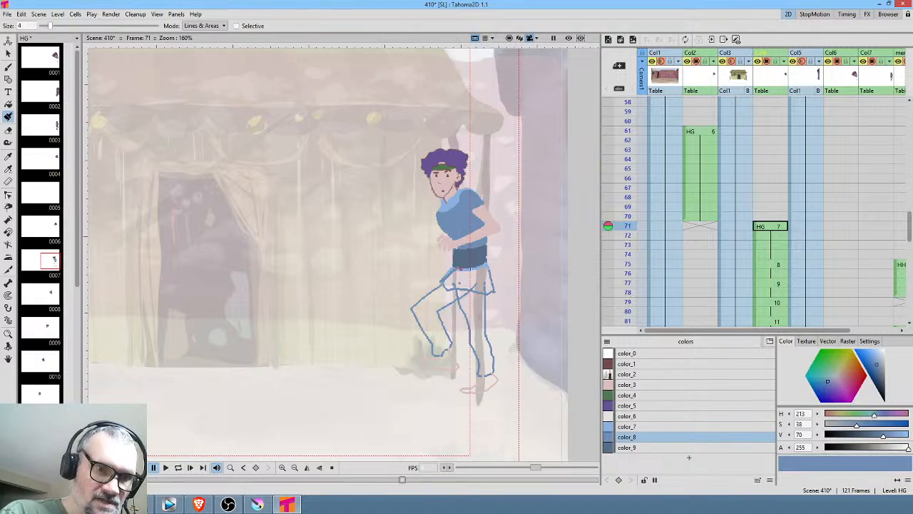
mouse_move(487, 262)
mouse_down()
mouse_move(492, 292)
mouse_move(441, 282)
mouse_up()
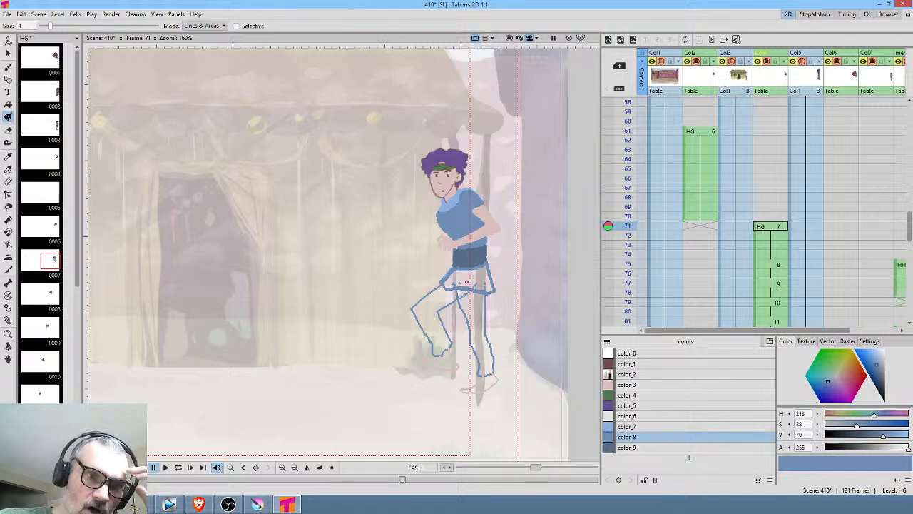
drag(465, 293, 482, 296)
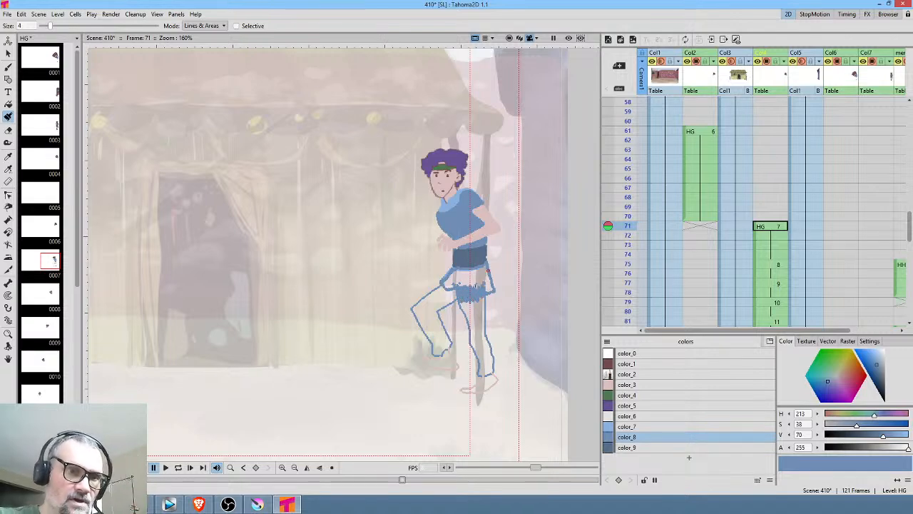
Fill the standing back leg, the bent front leg and the flared shirt hem with color_8
key(f)
click(479, 308)
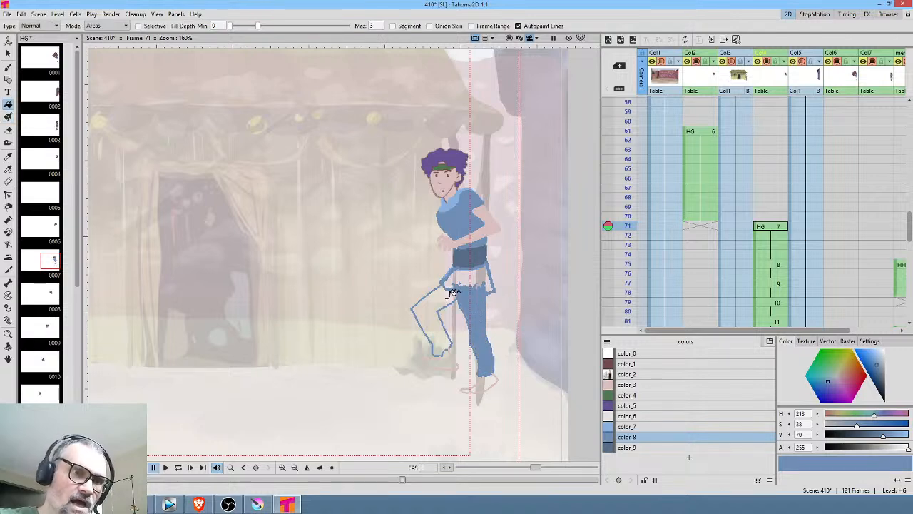
click(448, 297)
click(470, 274)
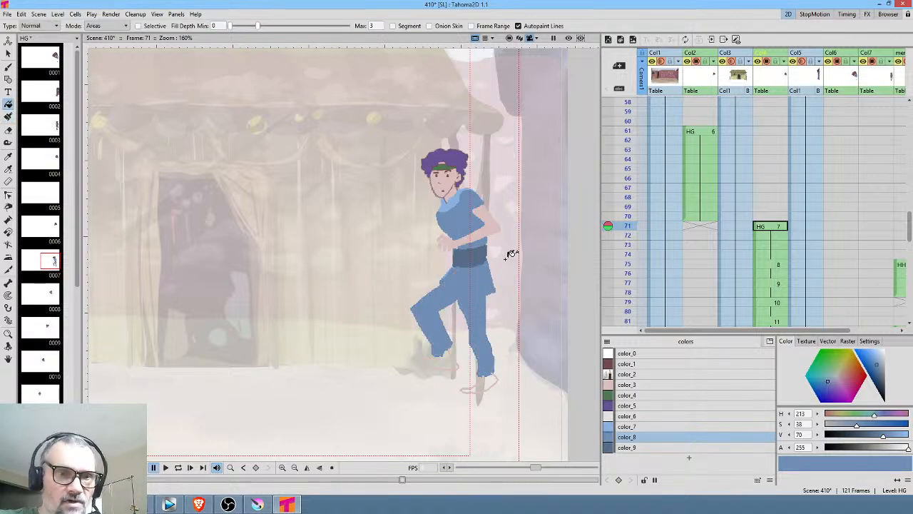
Fill both feet with color_3, closing the outline gaps at the trouser cuffs and undoing the fill that spills outside
click(632, 385)
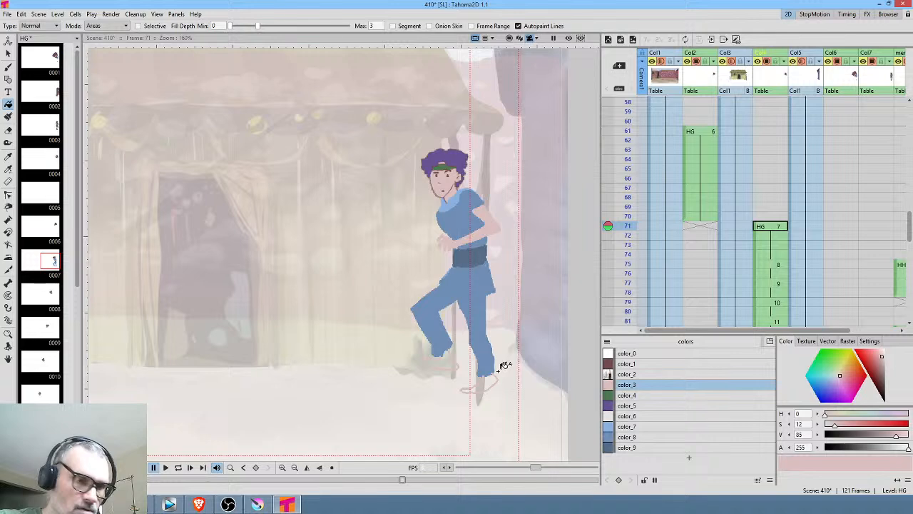
key(k)
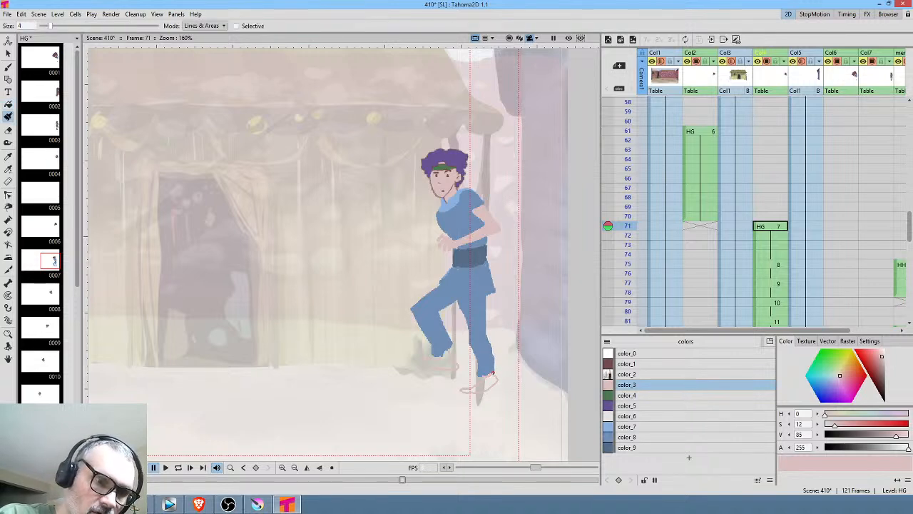
key(f)
click(491, 380)
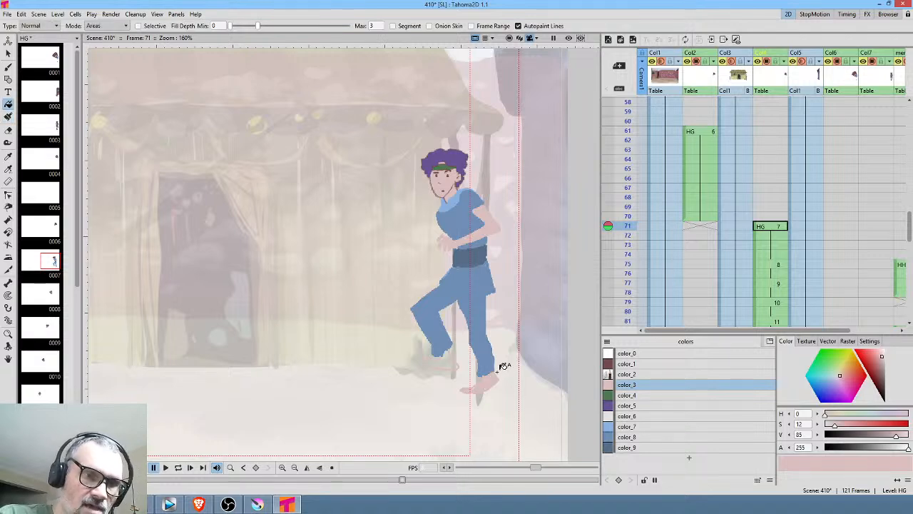
click(472, 335)
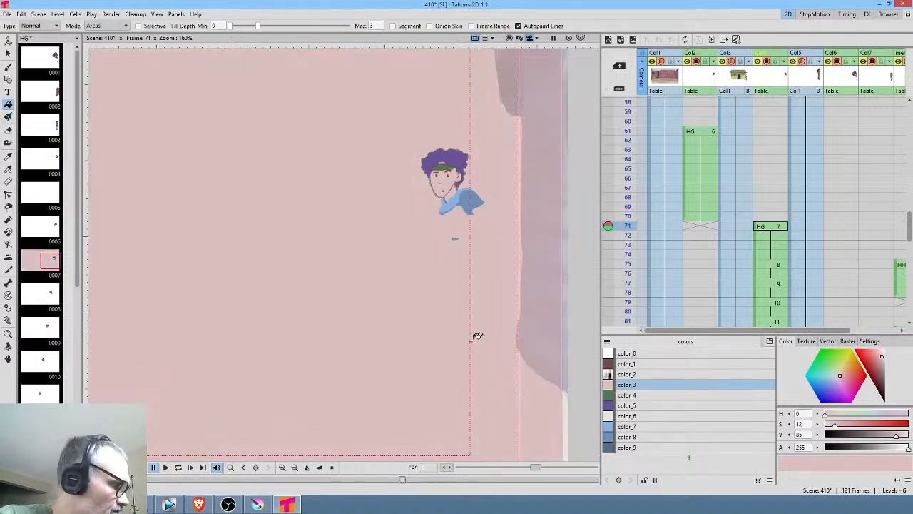
key(ctrl+z)
key(k)
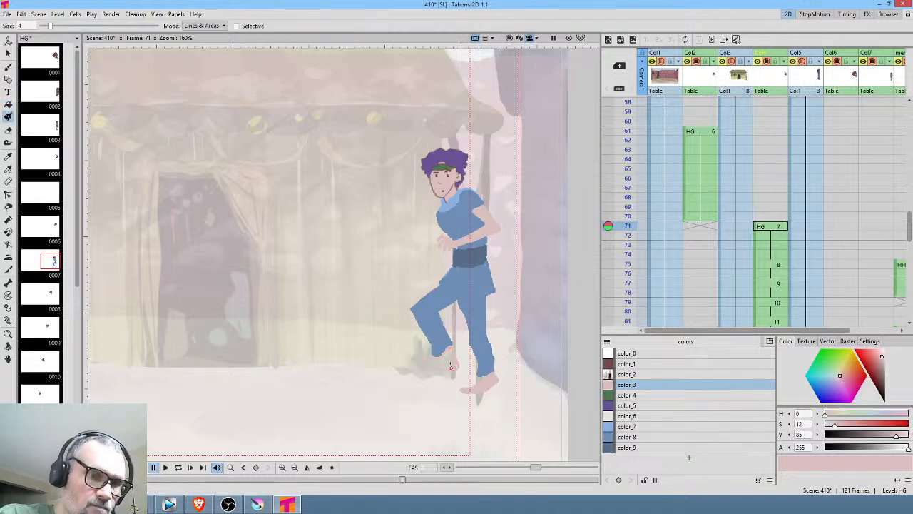
key(f)
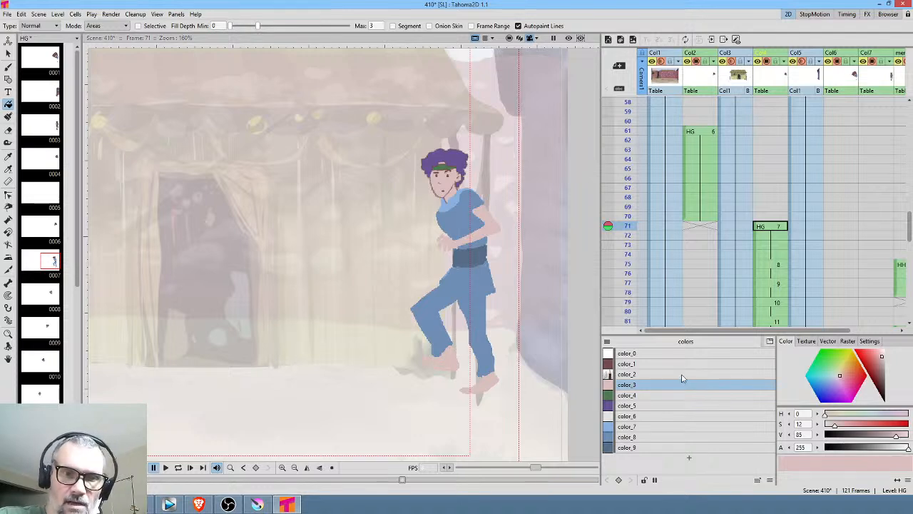
Draw the sandal soles and straps on both feet with the brush in color_1
click(656, 363)
key(b)
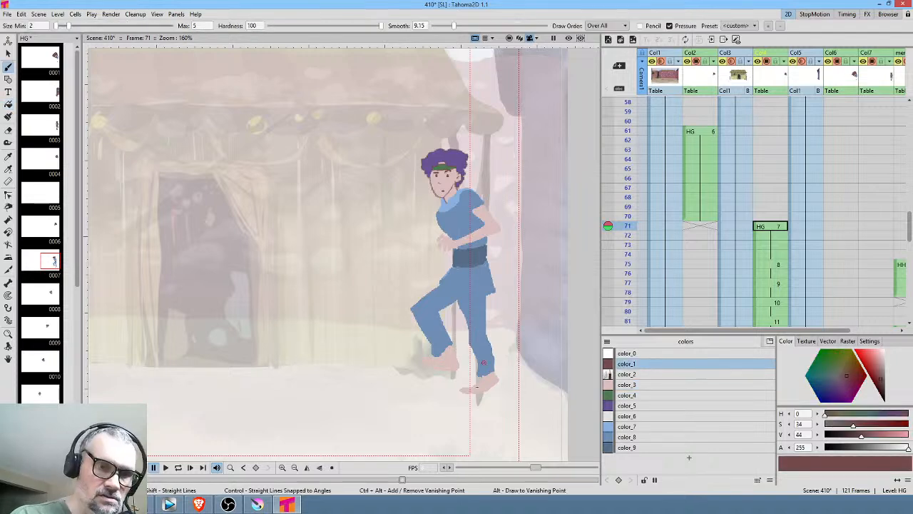
mouse_move(462, 393)
mouse_down()
mouse_move(498, 379)
mouse_move(481, 392)
mouse_up()
mouse_move(420, 364)
mouse_down()
mouse_move(458, 367)
mouse_move(439, 363)
mouse_up()
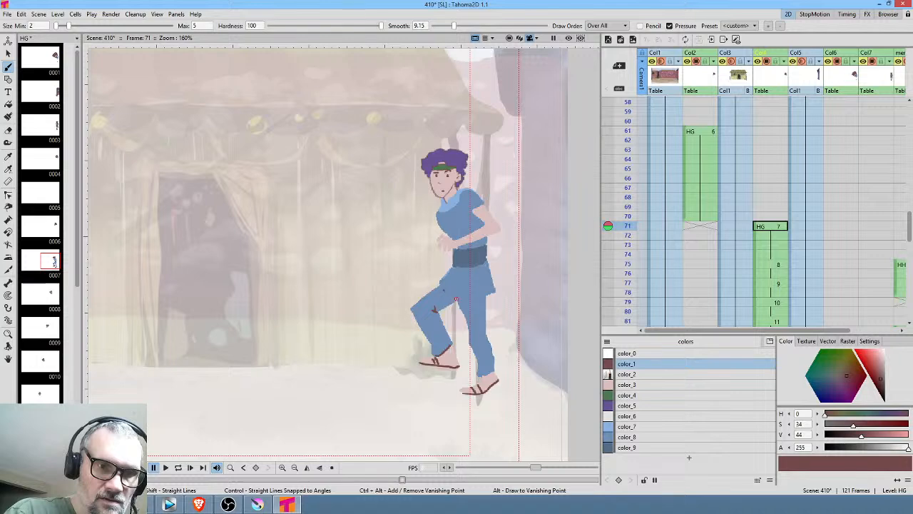
Draw color_1 contour lines along the shirt hem, the arm and torso, and the edges of both trouser legs
drag(445, 292, 495, 289)
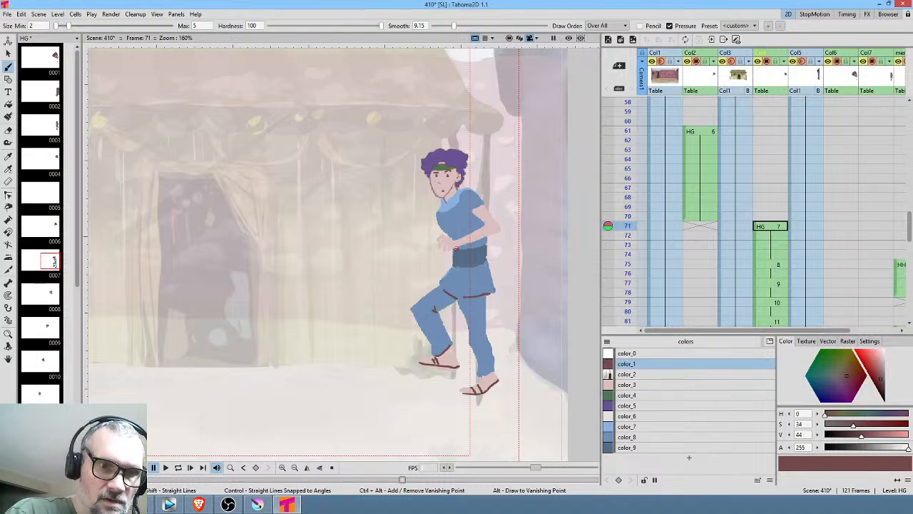
drag(456, 248, 500, 230)
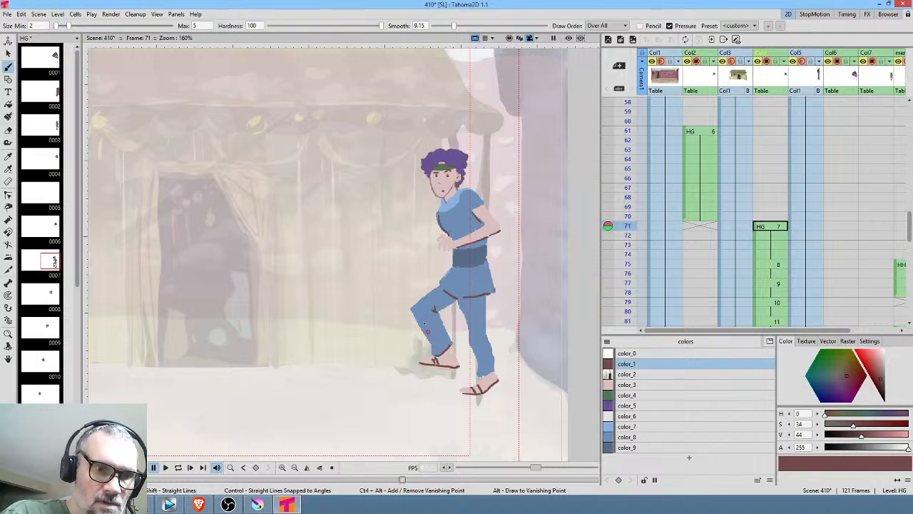
drag(412, 312, 435, 354)
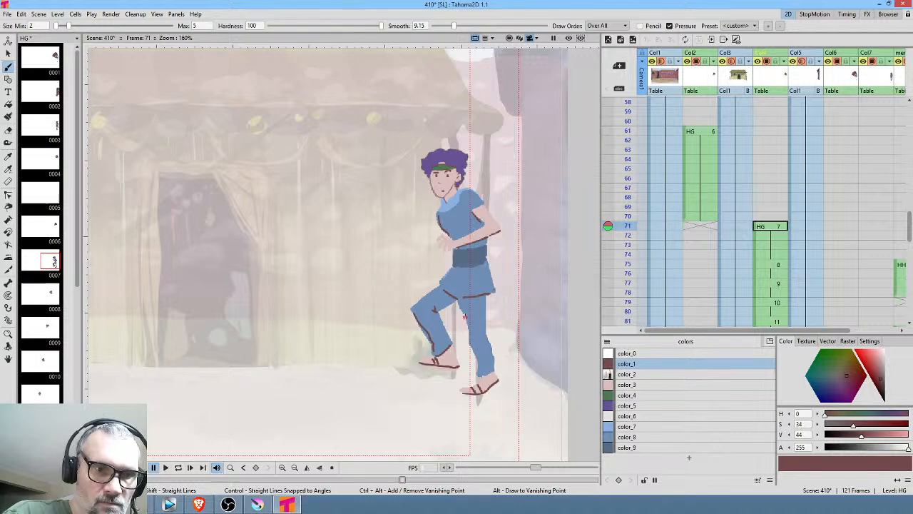
drag(464, 314, 476, 356)
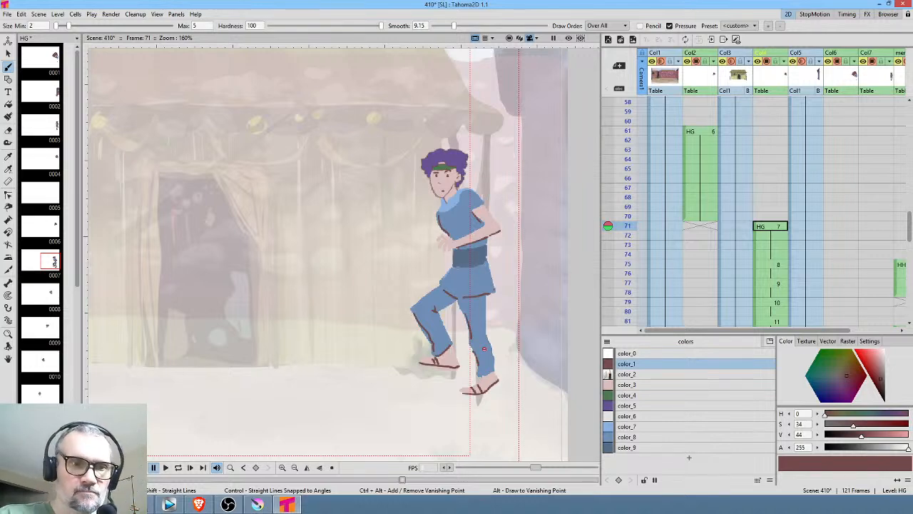
Select the body below the head at frame 71 with a freehand selection and copy it under the head at frame 75
click(784, 267)
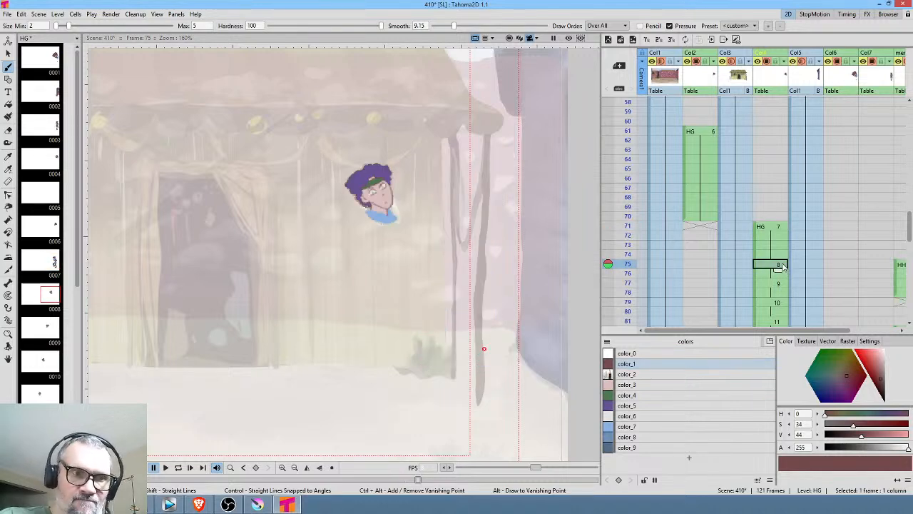
click(780, 228)
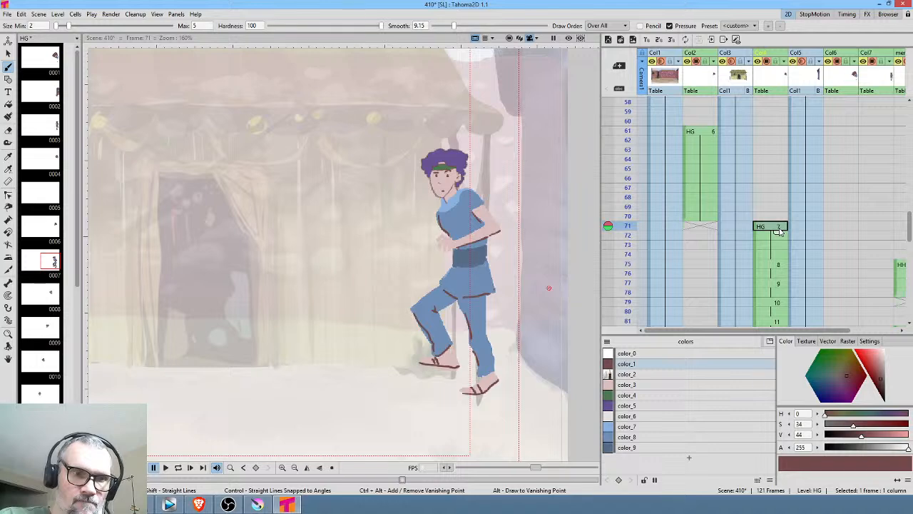
click(780, 266)
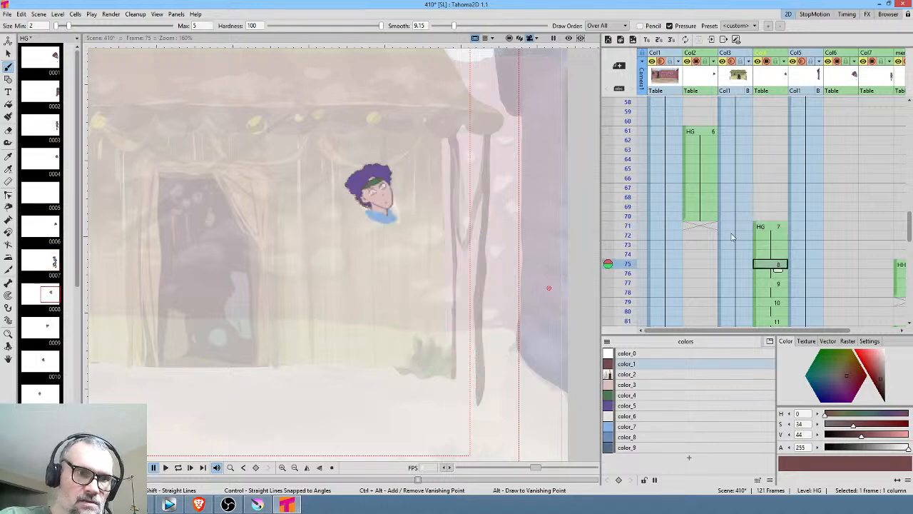
click(778, 230)
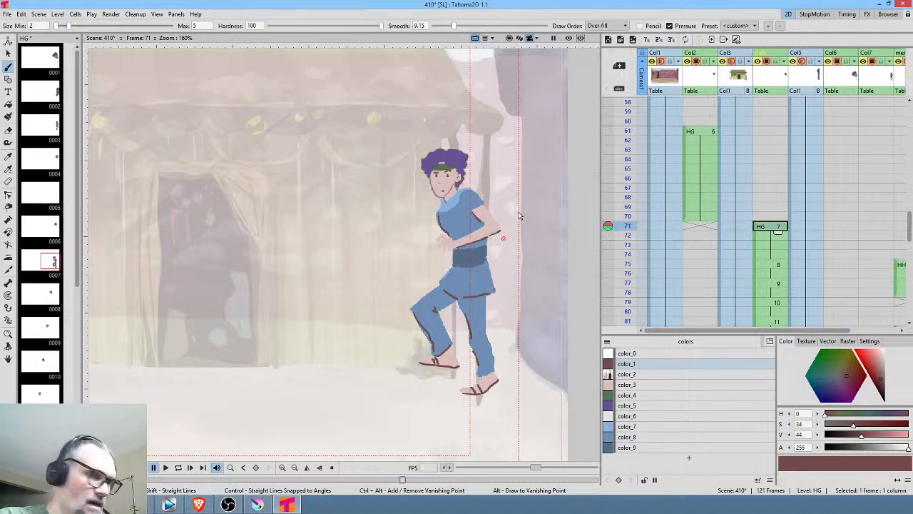
key(s)
mouse_move(497, 189)
mouse_down()
mouse_move(464, 186)
mouse_move(436, 207)
mouse_move(379, 282)
mouse_move(379, 386)
mouse_move(487, 417)
mouse_move(527, 356)
mouse_move(513, 204)
mouse_up()
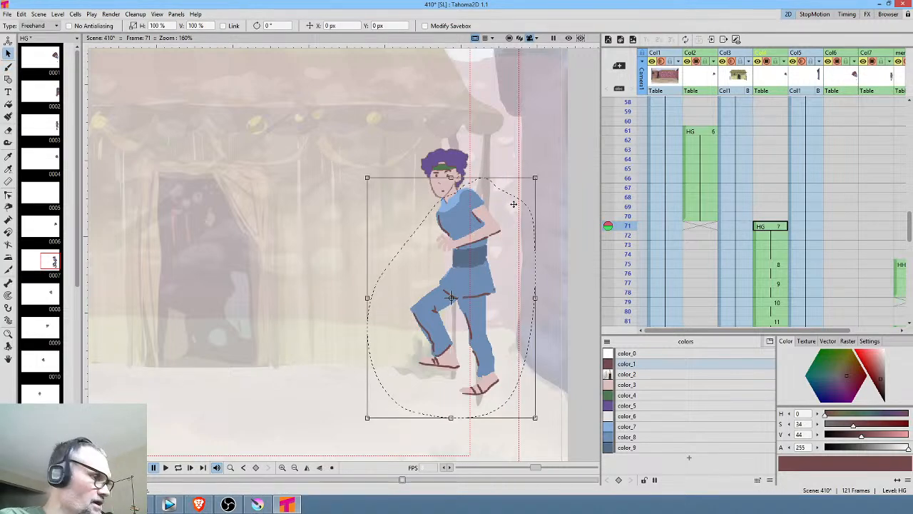
Rotate the standing leg at frame 75 by -11.75° and move it by X -51.5 px and Y 9.35 px
mouse_move(391, 377)
mouse_down()
mouse_move(418, 423)
mouse_move(426, 326)
mouse_move(435, 346)
mouse_up()
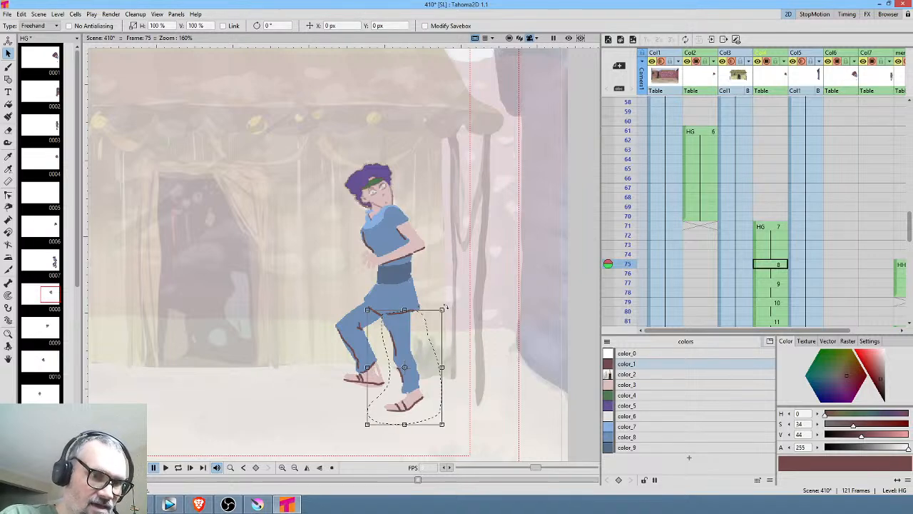
drag(444, 308, 455, 318)
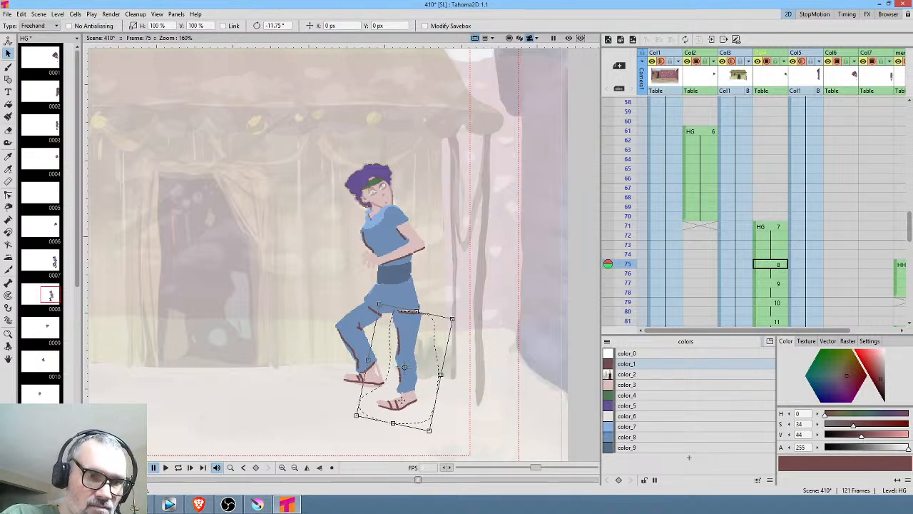
drag(402, 400, 396, 396)
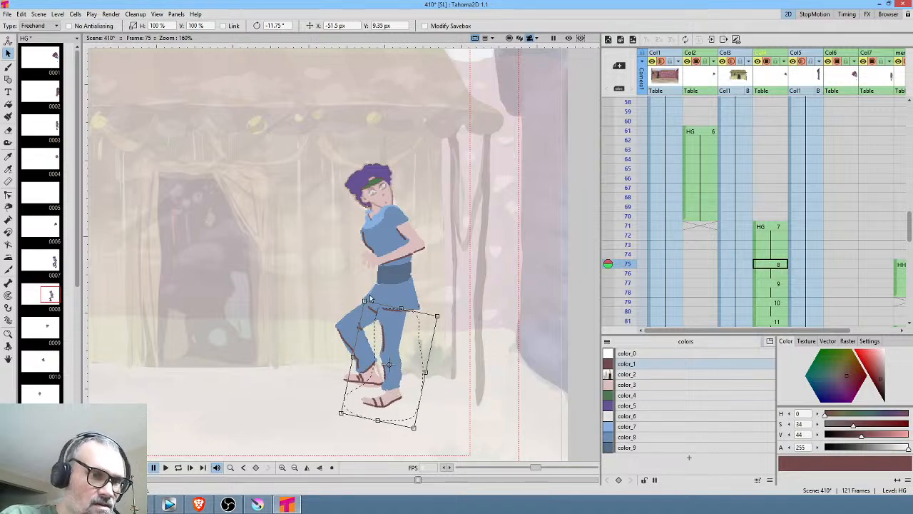
click(343, 298)
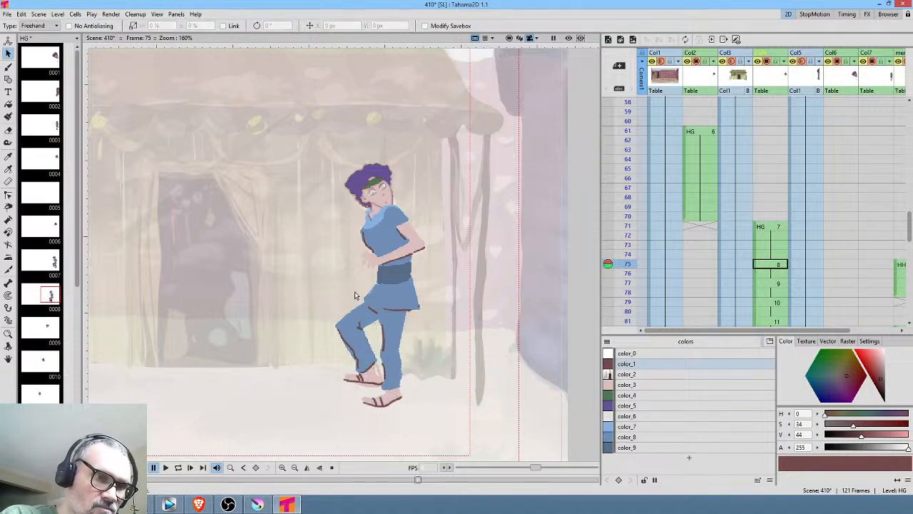
Select the bent front leg at frame 75, rotate it 18.14° and move it by X 95.58 px and Y -2.57 px
mouse_move(355, 292)
mouse_down()
mouse_move(327, 305)
mouse_move(330, 362)
mouse_move(344, 389)
mouse_move(380, 389)
mouse_up()
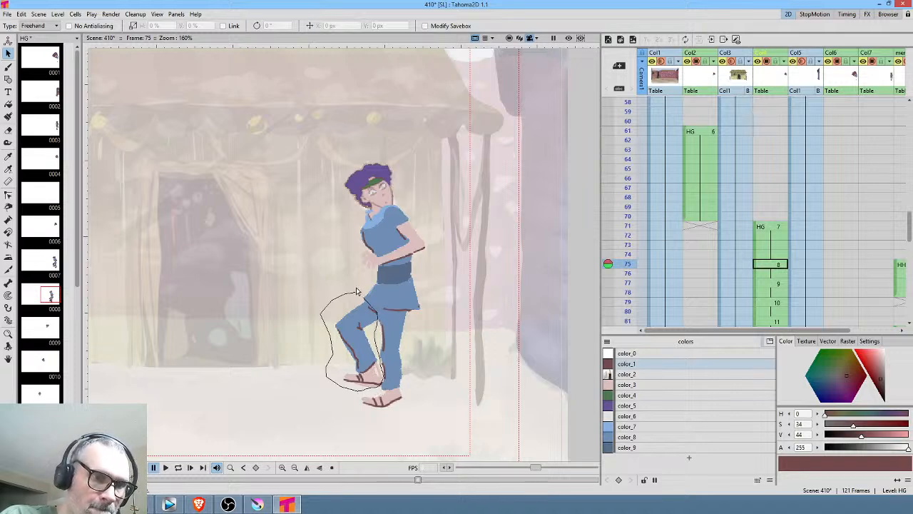
drag(358, 291, 358, 293)
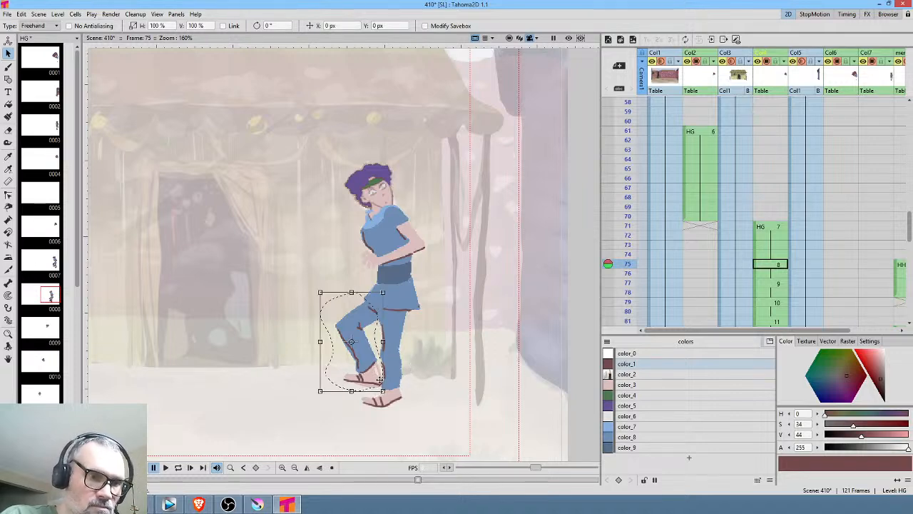
drag(314, 397, 337, 401)
drag(371, 346, 393, 347)
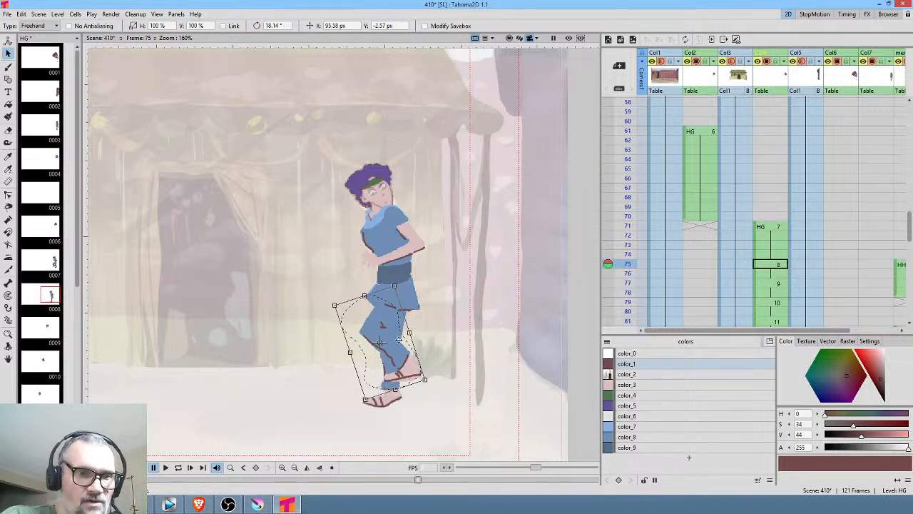
Compare the poses at frames 71 and 75 and paint over the character's eyes at frame 75 with color_3
click(782, 232)
click(775, 266)
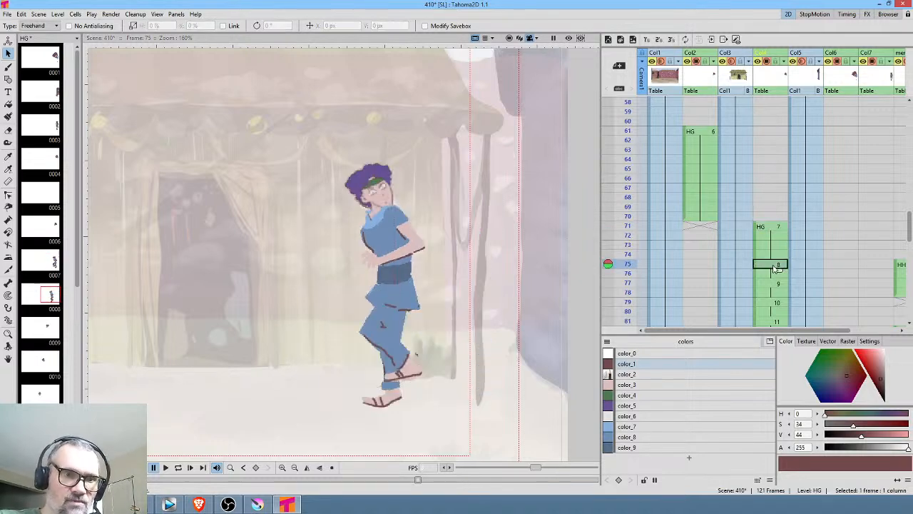
click(779, 231)
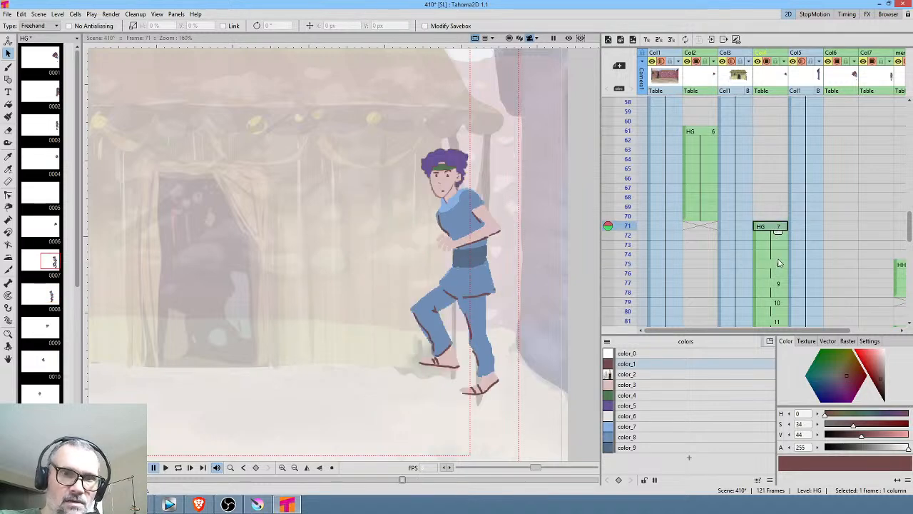
click(777, 266)
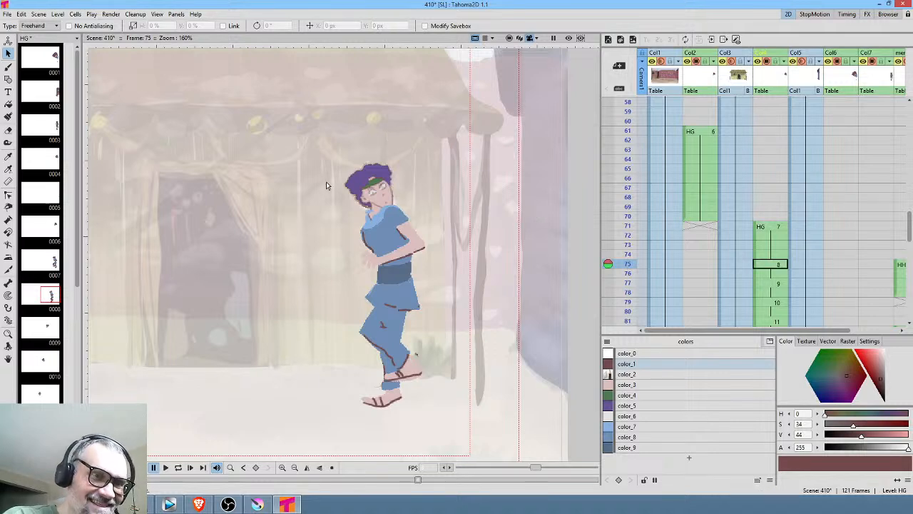
mouse_move(422, 145)
mouse_down()
mouse_move(392, 423)
mouse_move(469, 167)
mouse_move(477, 170)
mouse_up()
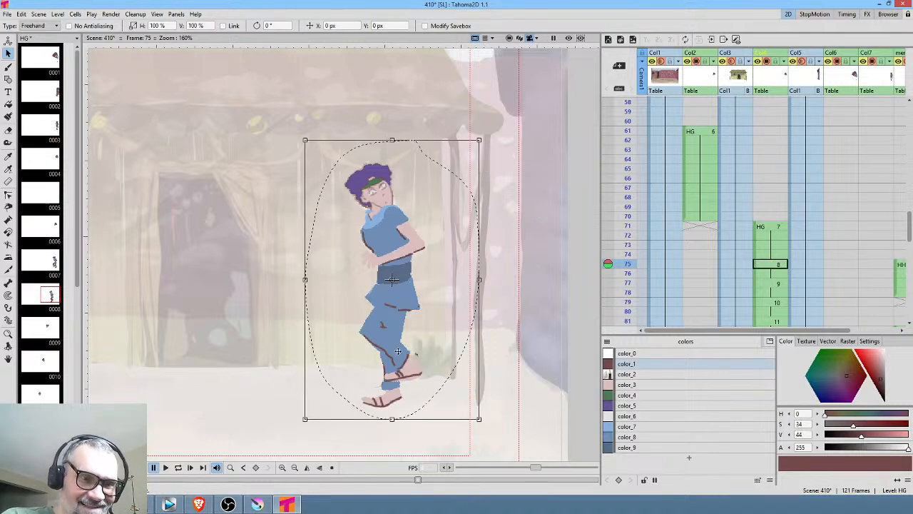
key(j)
scroll(378, 214, up, 5)
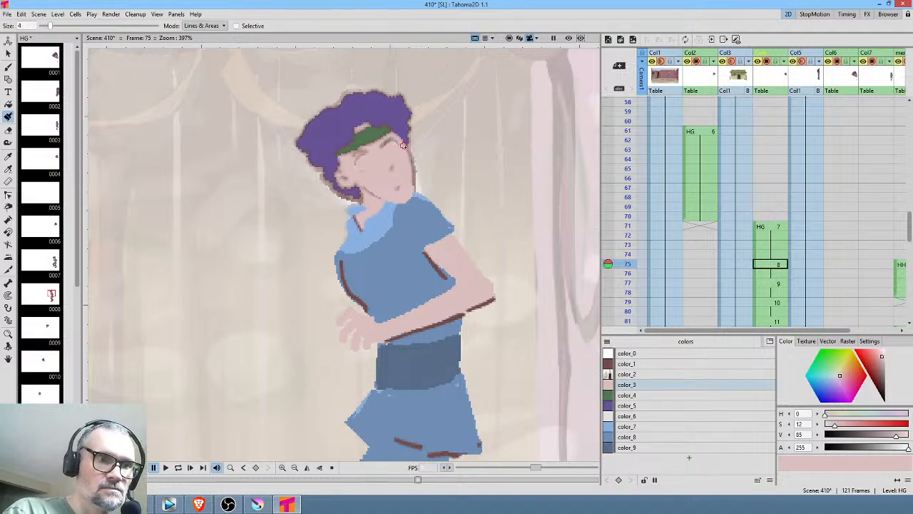
Erase the bulging shirt edge between collar and hand with Selective off, re-enable Selective and make color_1 the current style
key(e)
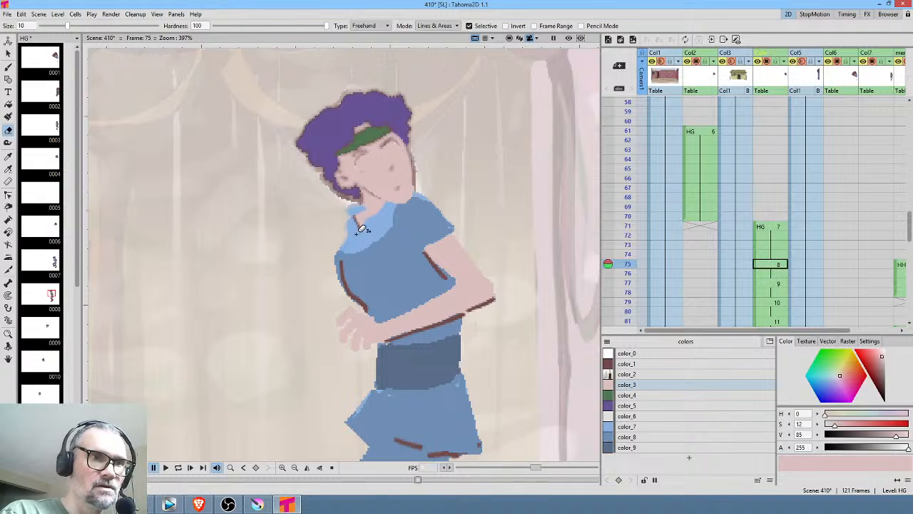
drag(339, 233, 361, 304)
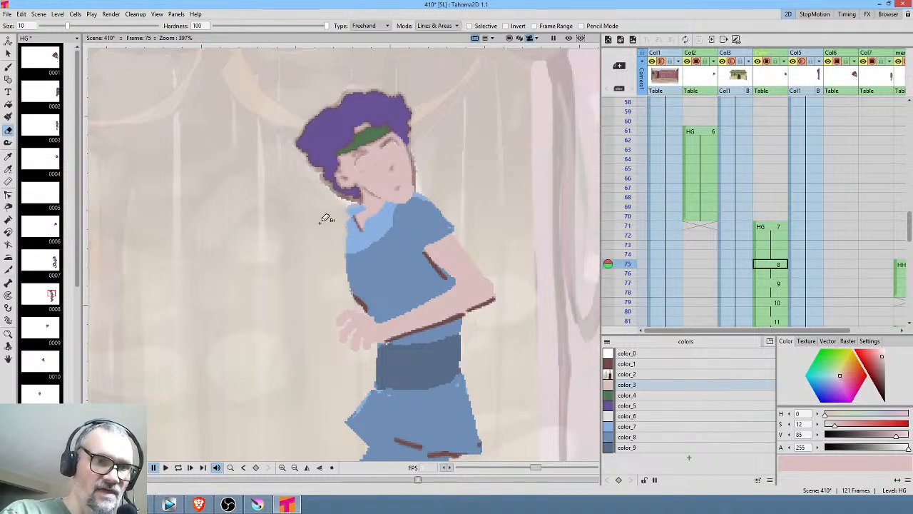
click(468, 26)
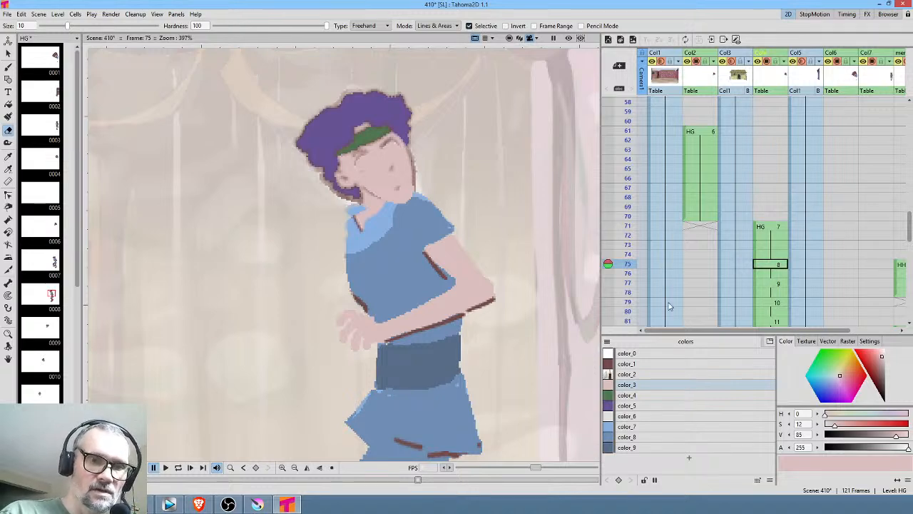
click(627, 363)
key(j)
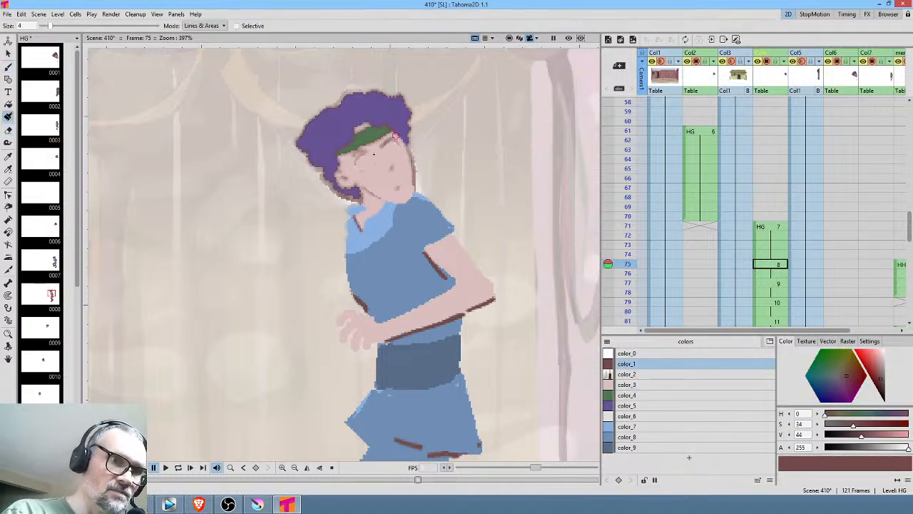
click(369, 158)
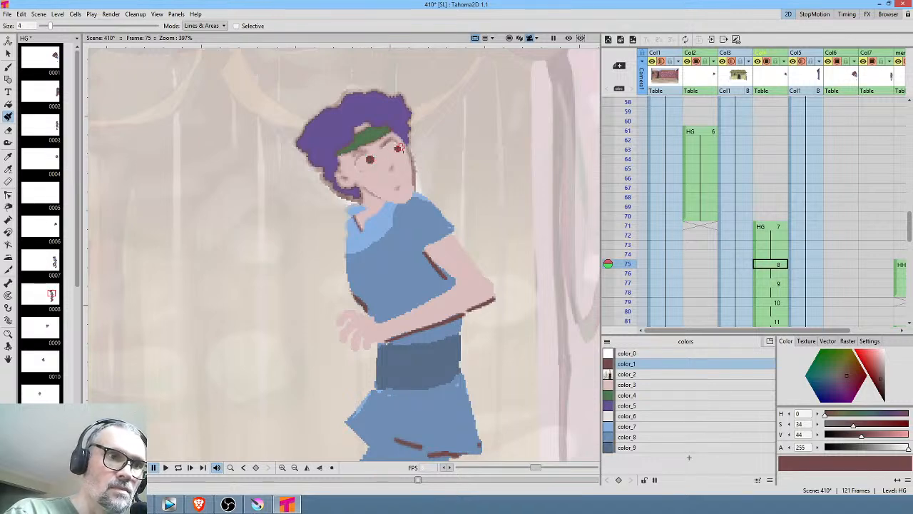
key(ctrl+z)
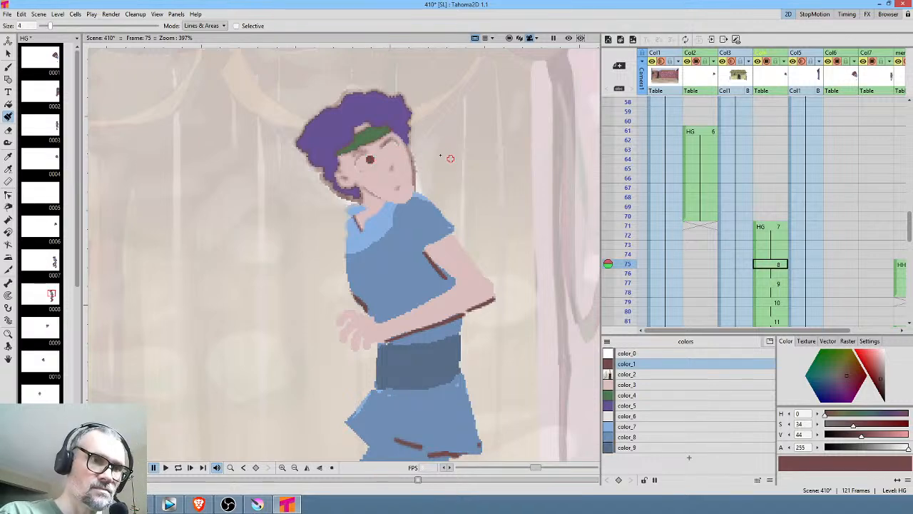
key(ctrl+z)
Brush color_1 pupils, eyebrows, a nose dot and a jawline on the face, and outline the trimmed shirt edge
key(b)
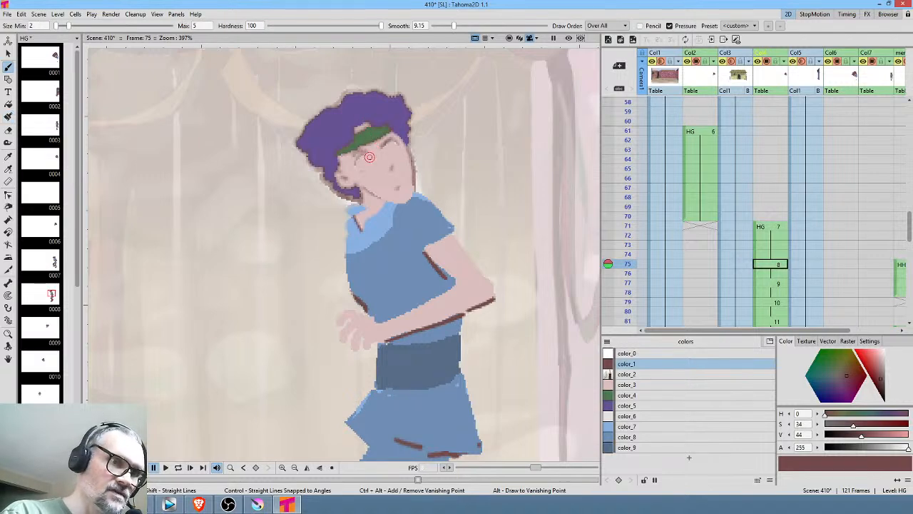
click(369, 158)
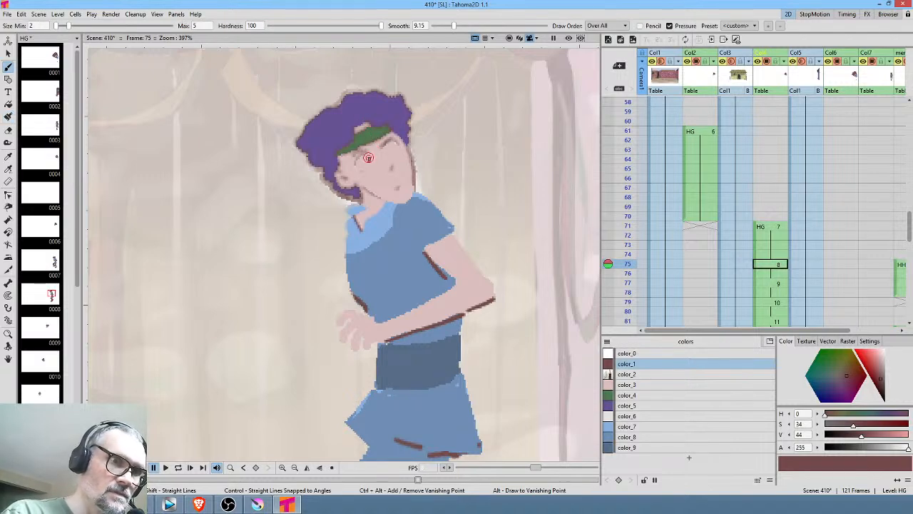
click(397, 146)
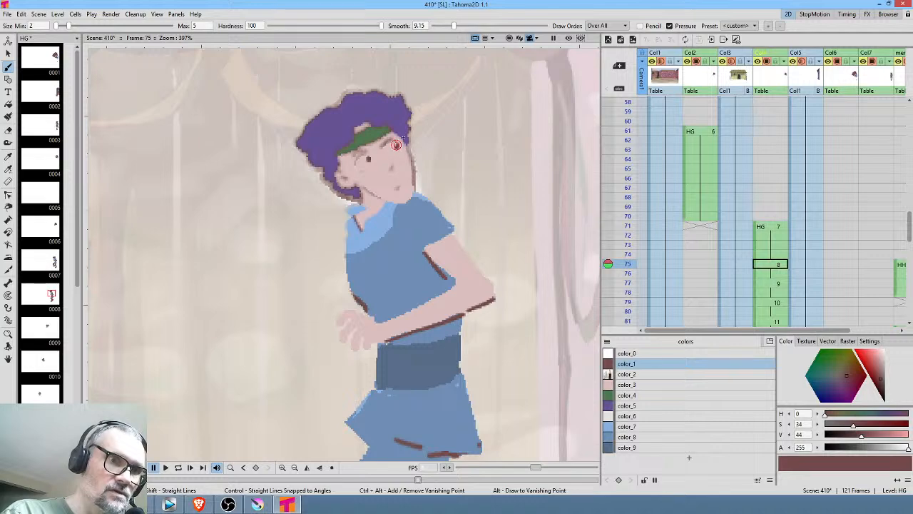
drag(383, 145, 394, 138)
drag(352, 161, 374, 147)
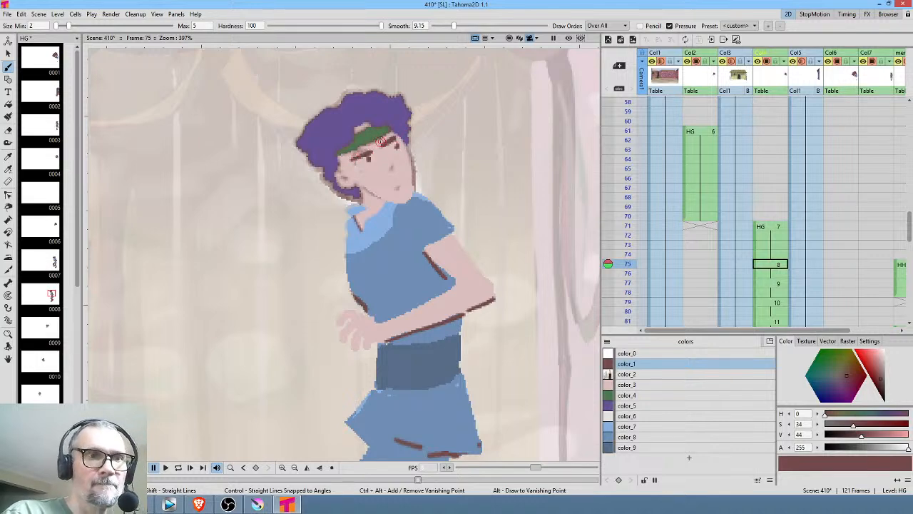
click(393, 167)
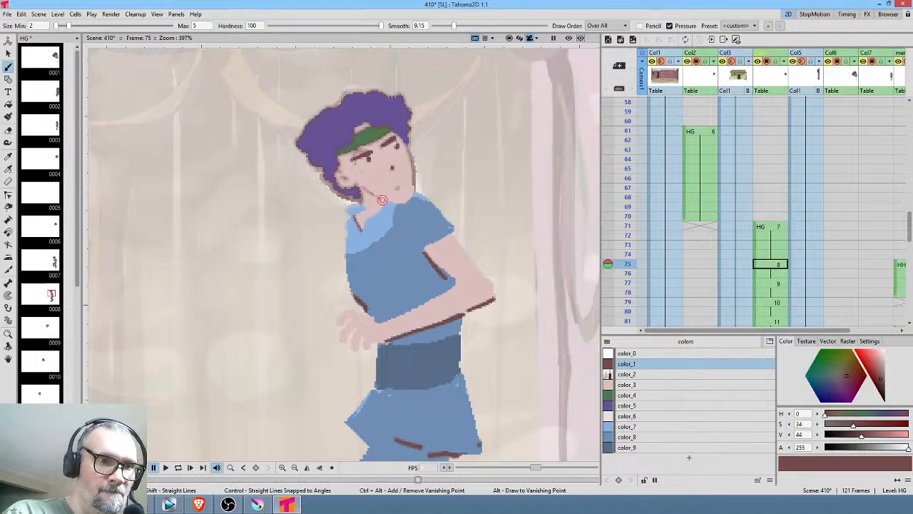
drag(372, 194, 403, 206)
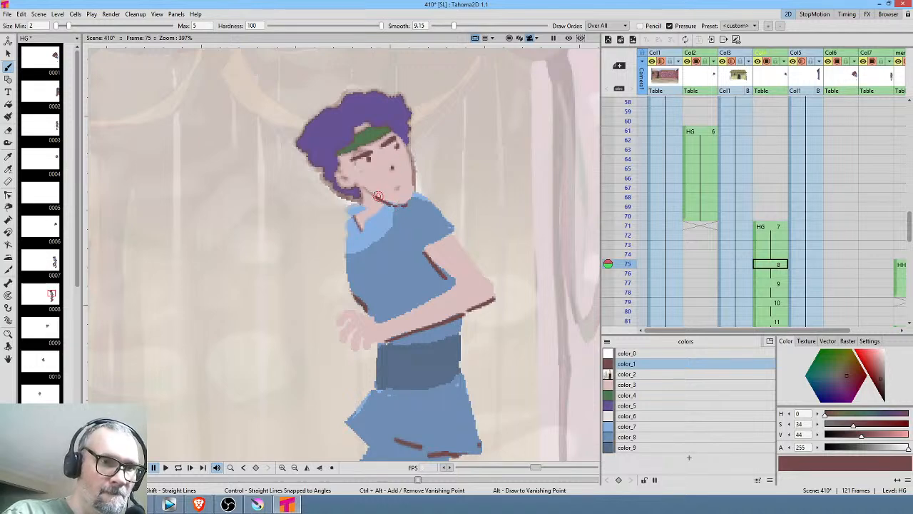
drag(349, 227, 349, 289)
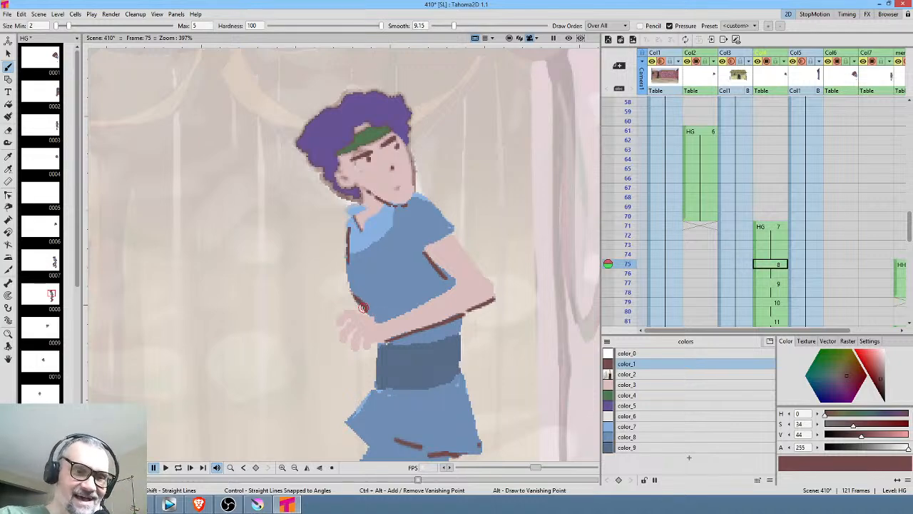
Draw color_1 fold lines on the bent trouser leg, running from the shirt hem to the crease and down toward the calf
drag(490, 347, 489, 240)
drag(437, 341, 482, 241)
drag(446, 301, 489, 262)
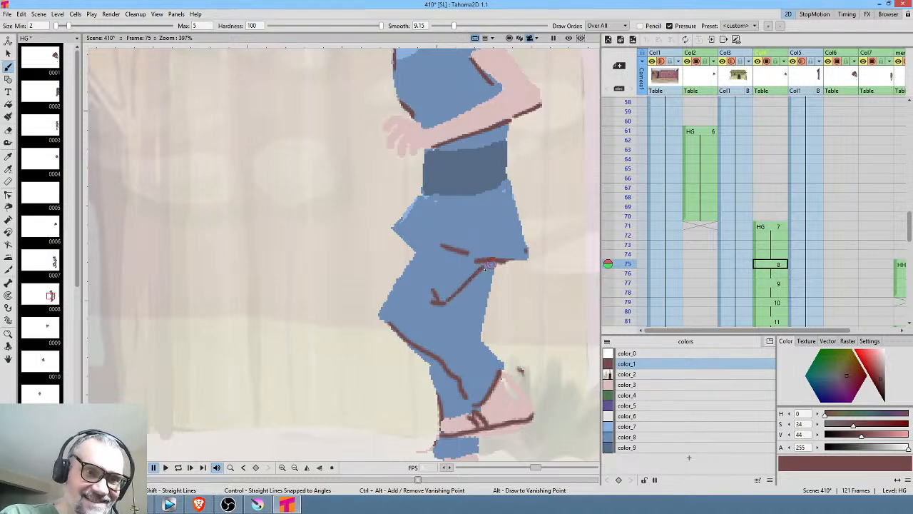
drag(445, 304, 468, 327)
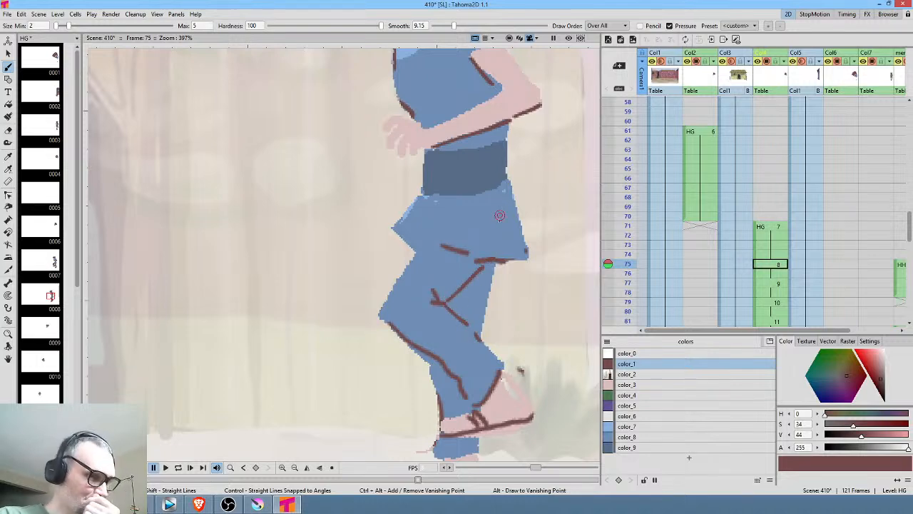
Paint over the short slanted contour line at the shirt hem with color_8
click(635, 437)
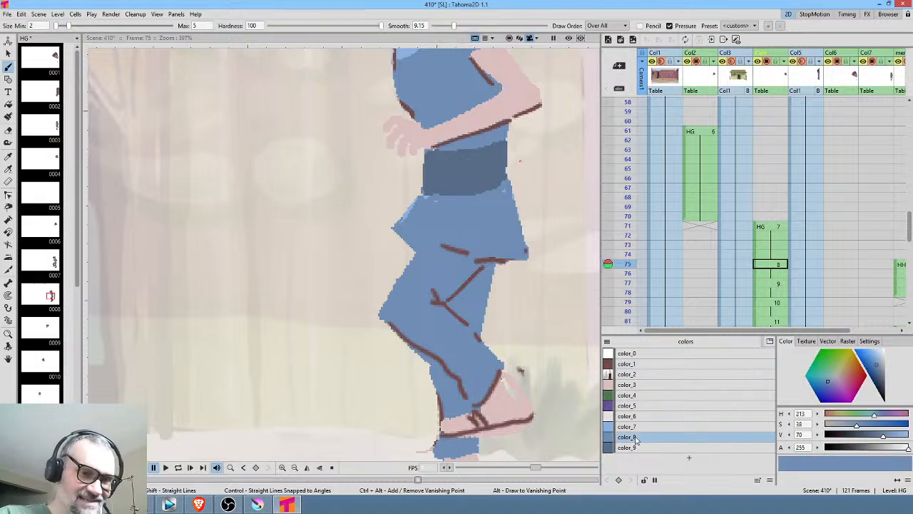
key(j)
mouse_move(471, 251)
mouse_down()
mouse_move(448, 245)
mouse_move(469, 253)
mouse_up()
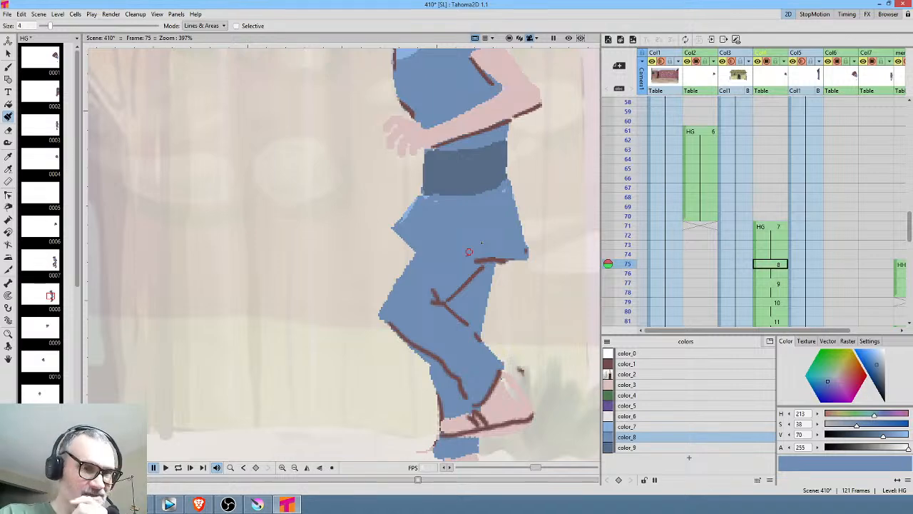
Redraw the shirt hem as a thin color_1 brush line joining the existing one, and outline the shirt's side edge below the belt
click(644, 363)
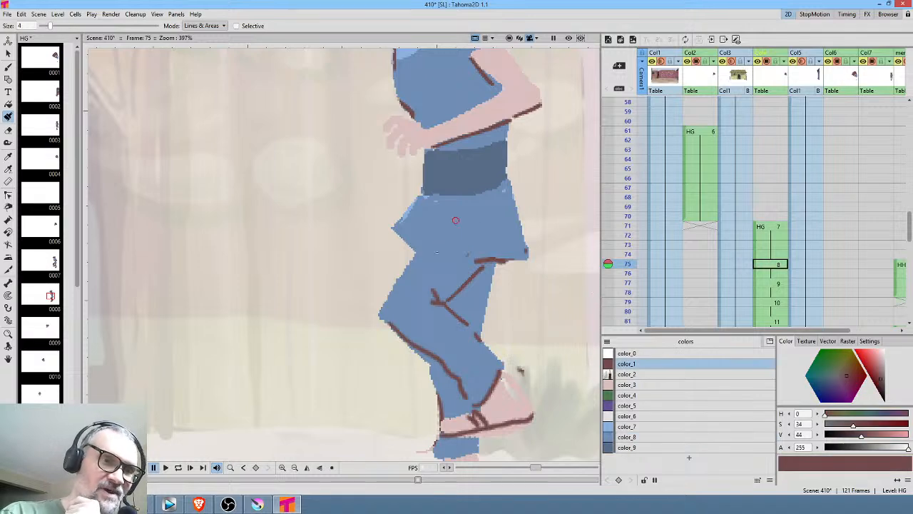
drag(422, 256, 495, 255)
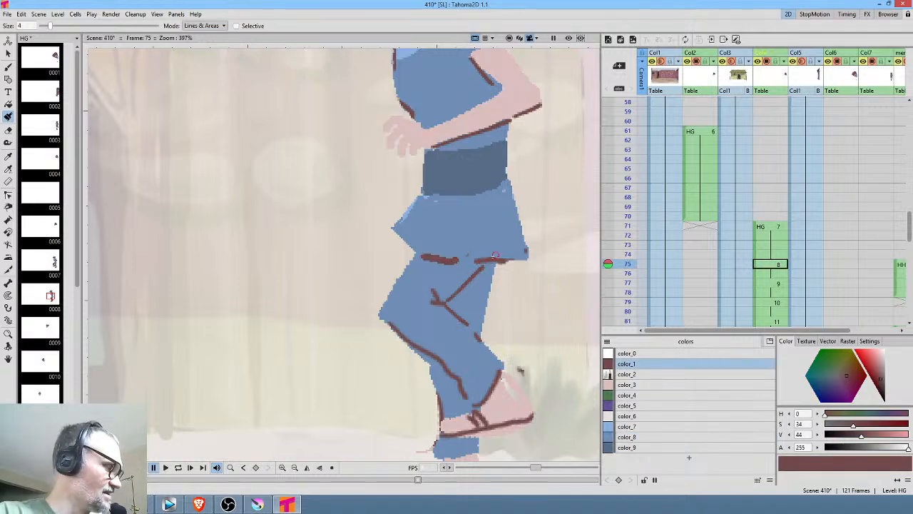
key(ctrl+z)
key(b)
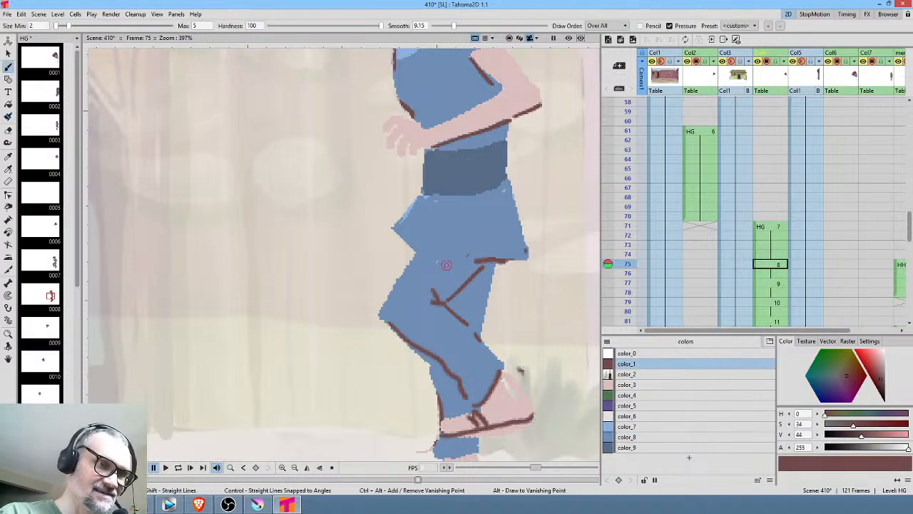
drag(430, 260, 488, 258)
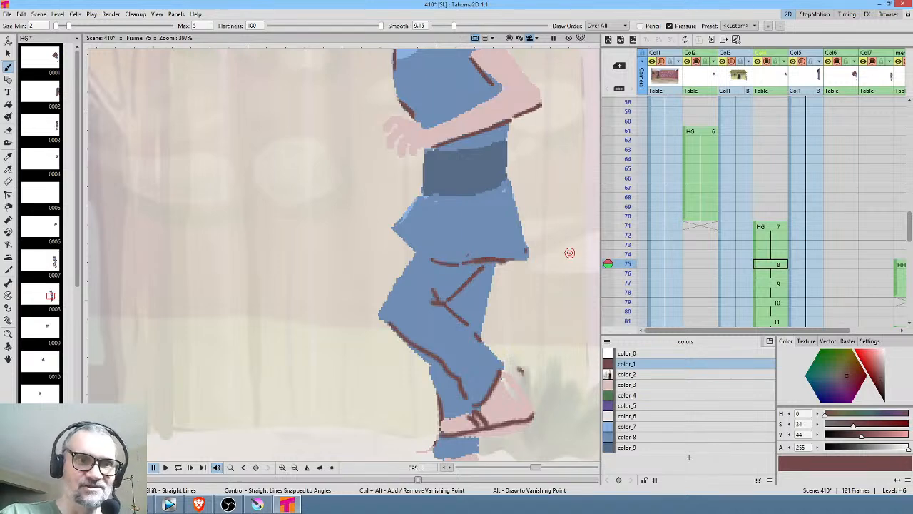
drag(507, 173, 524, 236)
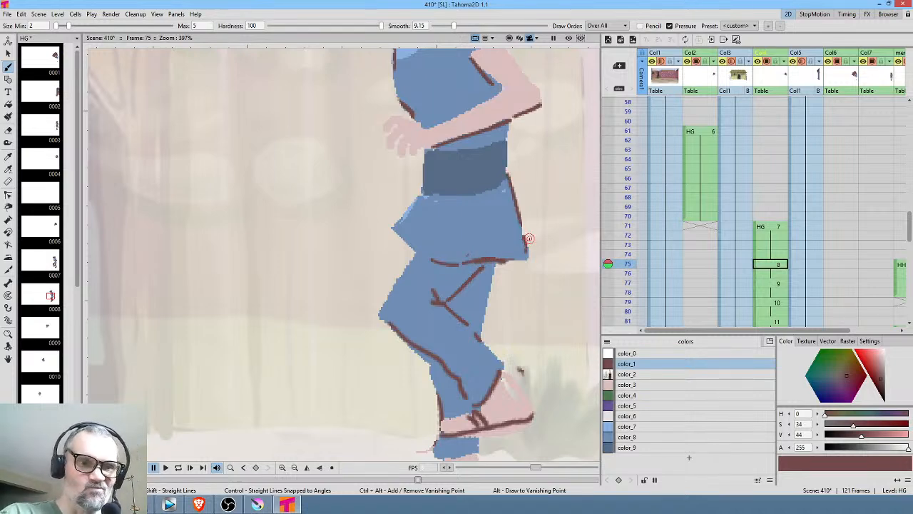
Fill the gaps in the raised foot with color_3 and erase the stray mark beside its heel in frame 75
click(631, 385)
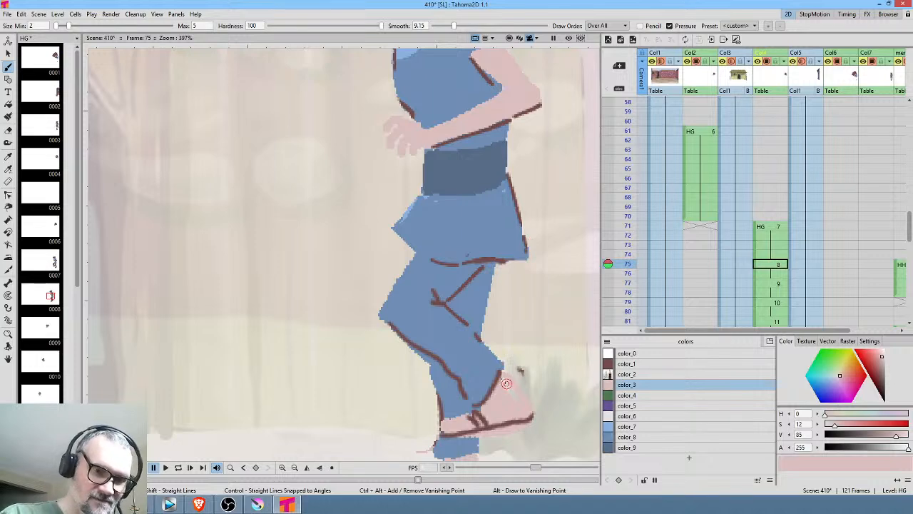
key(a)
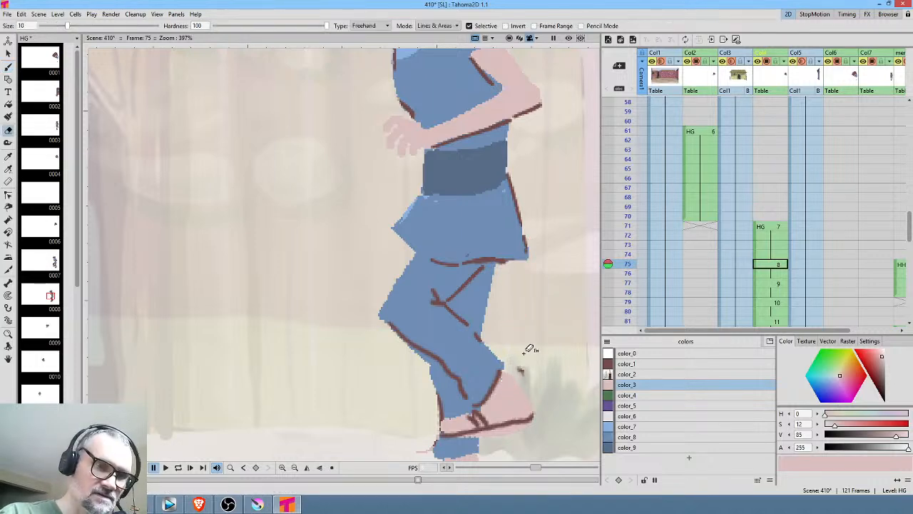
mouse_move(512, 363)
mouse_down()
mouse_move(527, 393)
mouse_move(530, 385)
mouse_up()
mouse_move(515, 331)
mouse_down()
mouse_move(526, 201)
mouse_move(524, 213)
mouse_up()
mouse_move(435, 329)
mouse_down()
mouse_move(421, 328)
mouse_move(444, 326)
mouse_move(436, 323)
mouse_up()
Sample the shirt blue color_8 and paint over the lighter patches along the shoulder of the figure in frame 75
scroll(418, 230, down, 4)
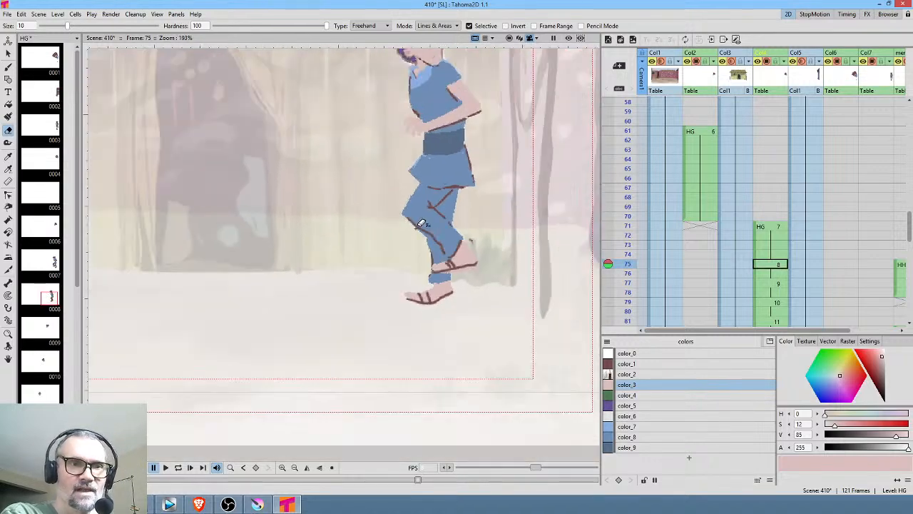
scroll(415, 227, down, 1)
drag(418, 222, 402, 282)
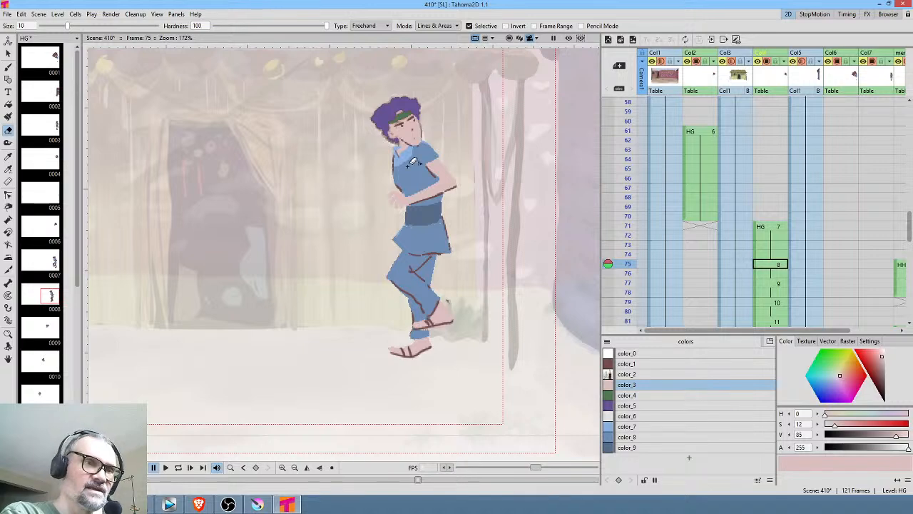
scroll(403, 158, up, 1)
scroll(409, 153, up, 4)
scroll(409, 202, down, 2)
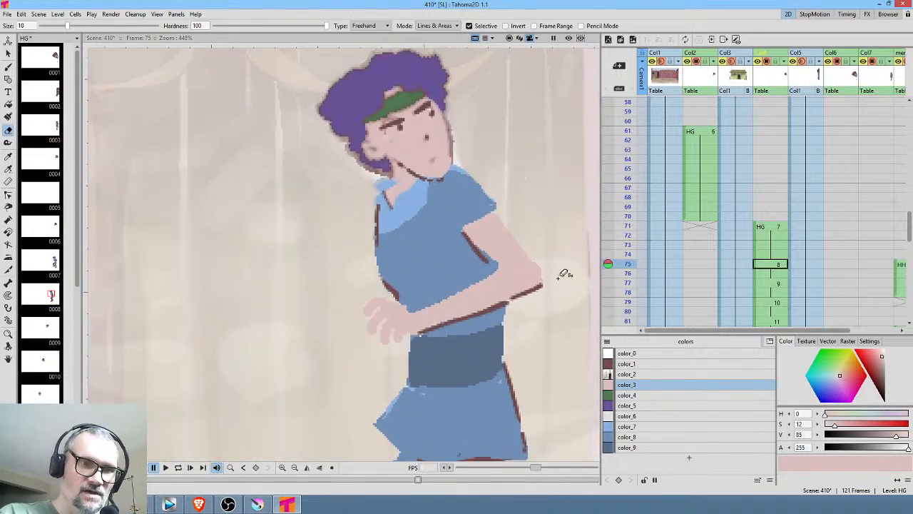
key(k)
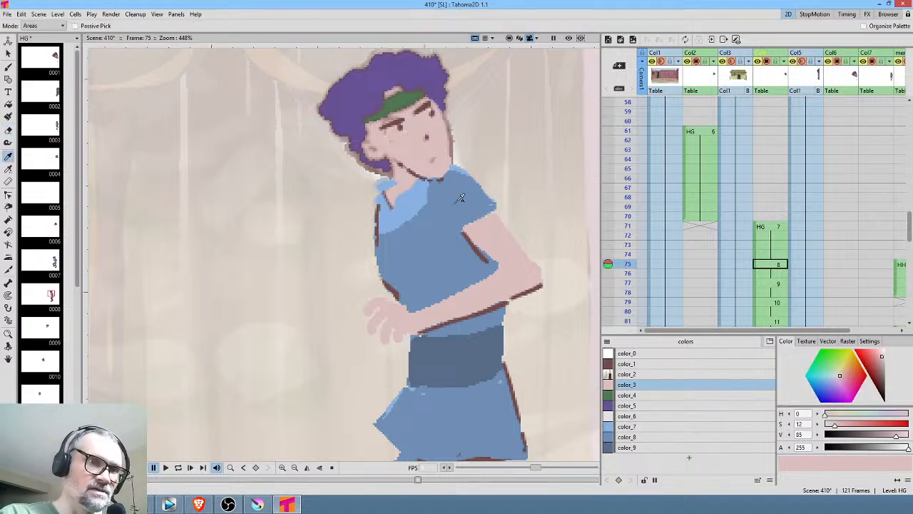
click(461, 193)
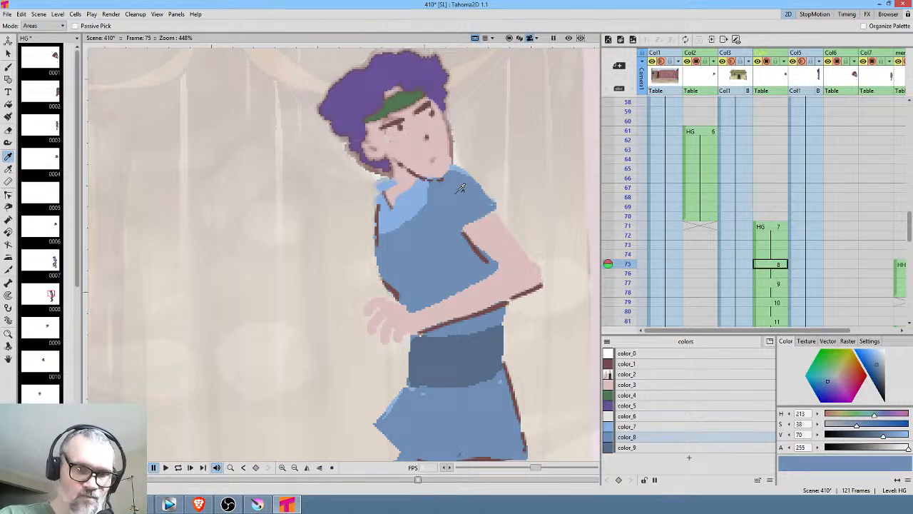
click(528, 264)
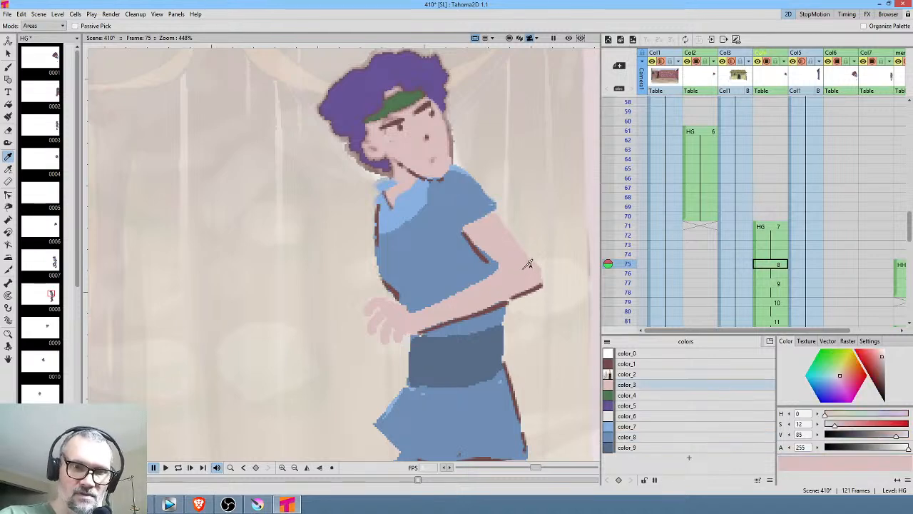
click(467, 254)
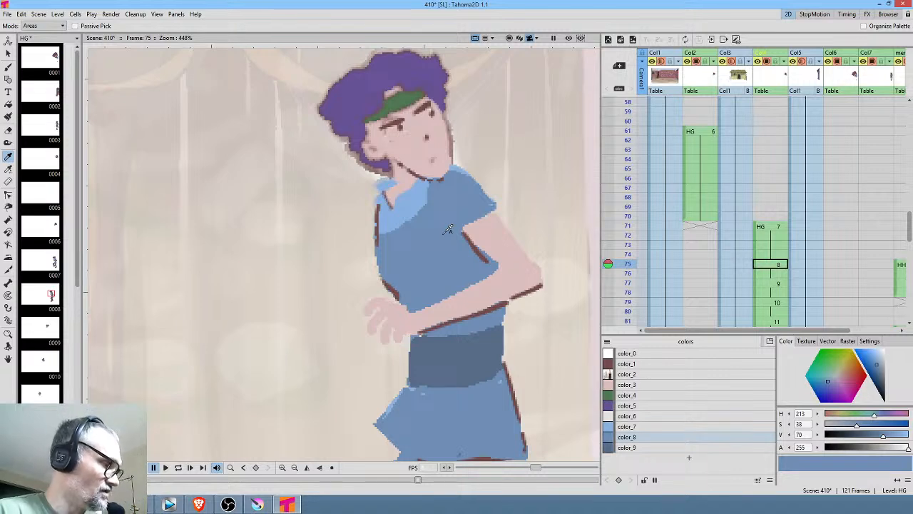
key(j)
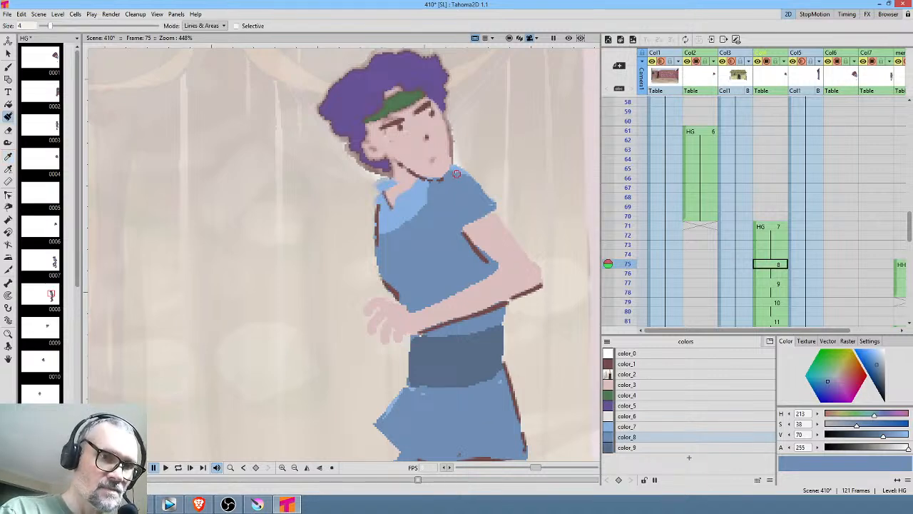
drag(456, 172, 429, 185)
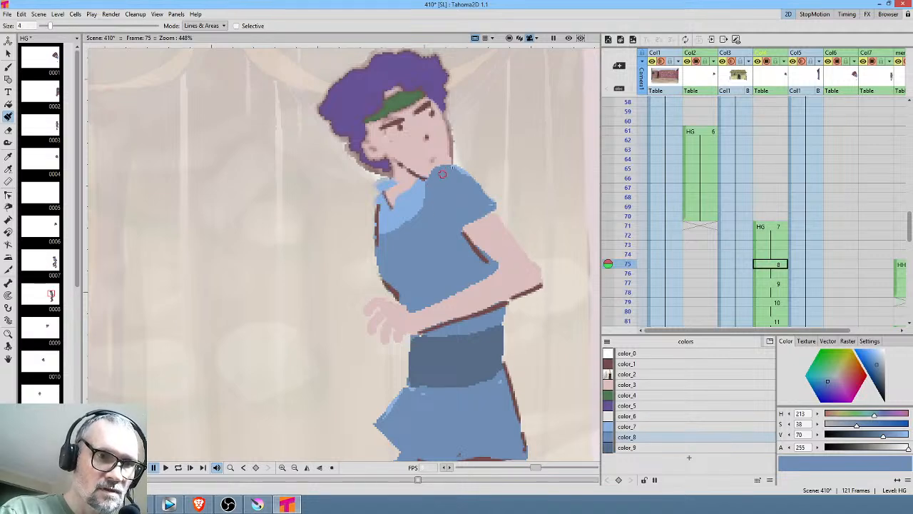
mouse_move(442, 174)
mouse_down()
mouse_move(458, 171)
mouse_move(473, 186)
mouse_up()
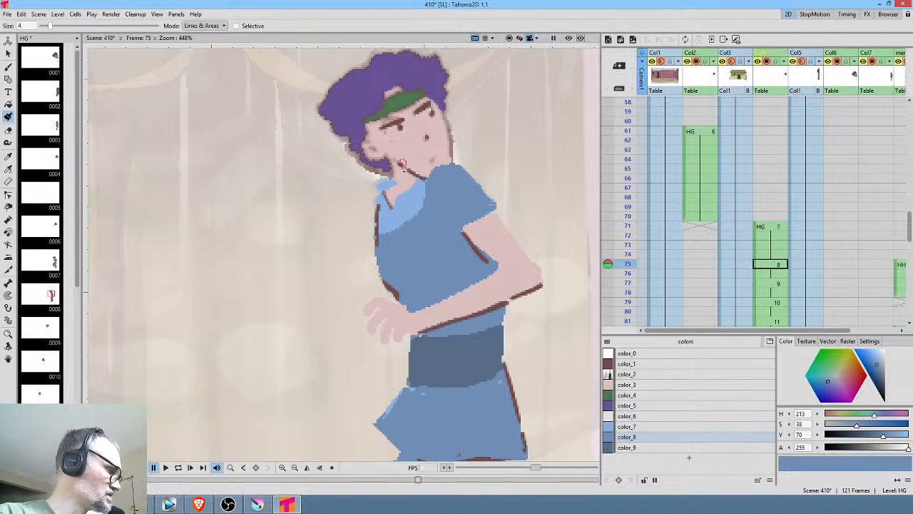
Sample the skin colour color_3 from the neck and ready the Paint Brush with it
key(s)
click(408, 173)
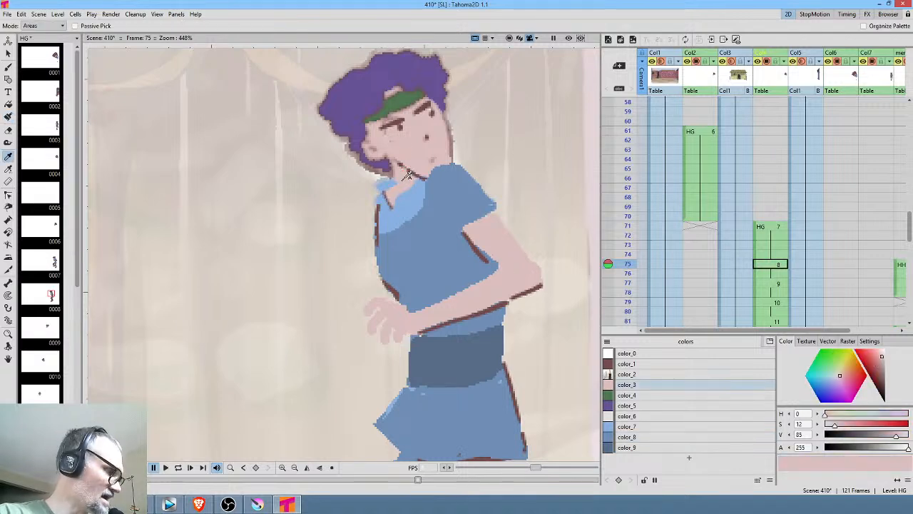
key(k)
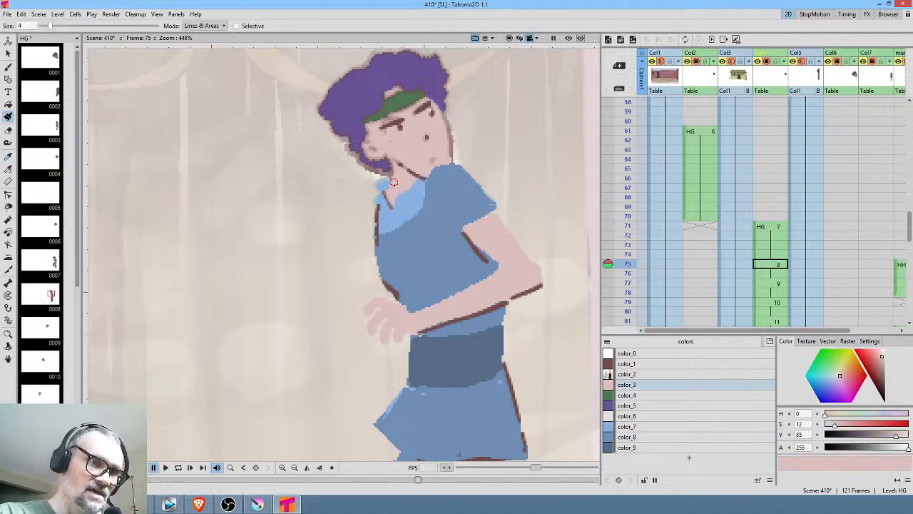
scroll(403, 172, down, 6)
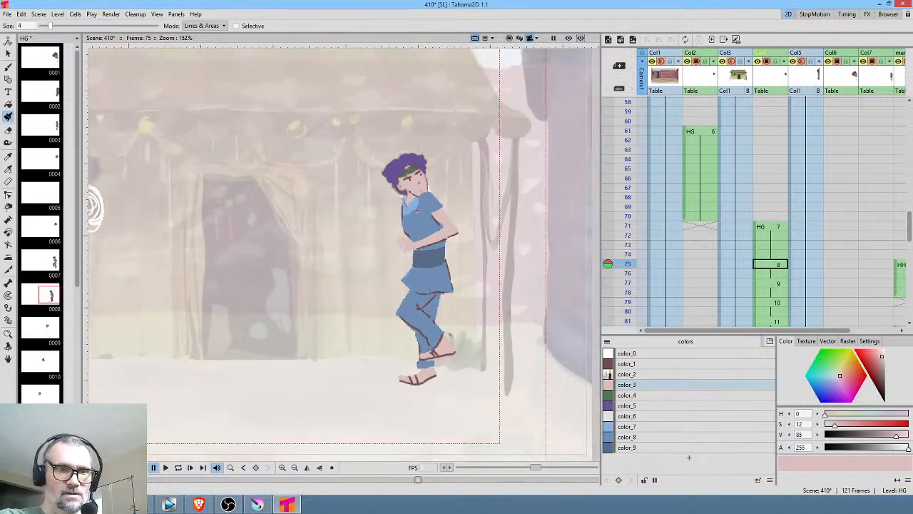
Copy the whole figure from frame 71 into frame 77 and move it about 633 px left and 13 px down, beside the existing head
click(778, 284)
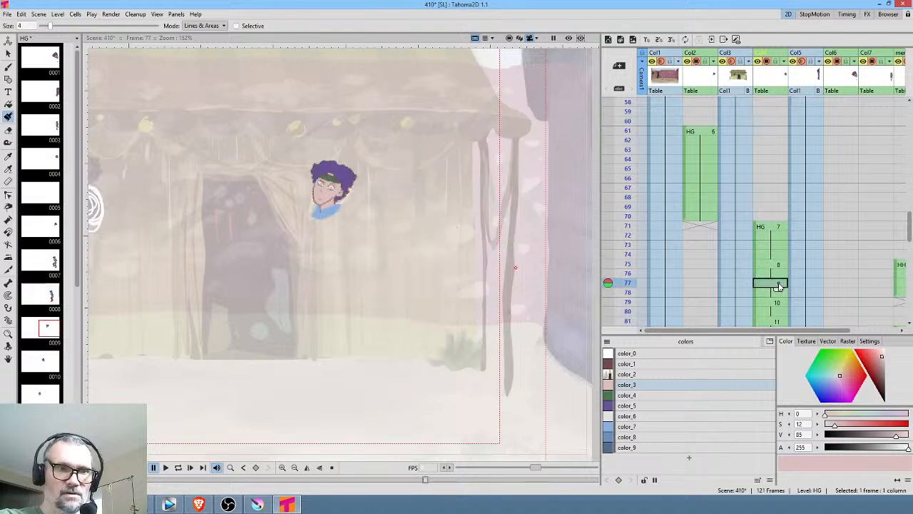
click(778, 227)
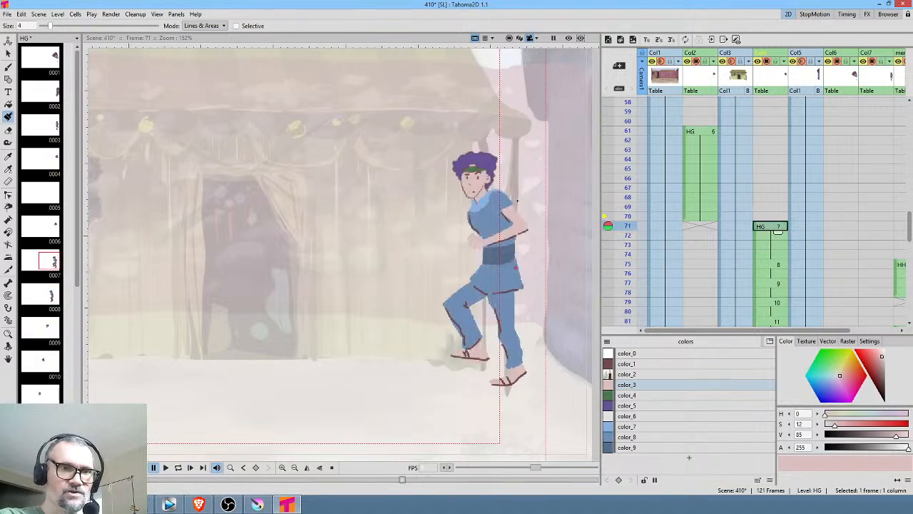
key(s)
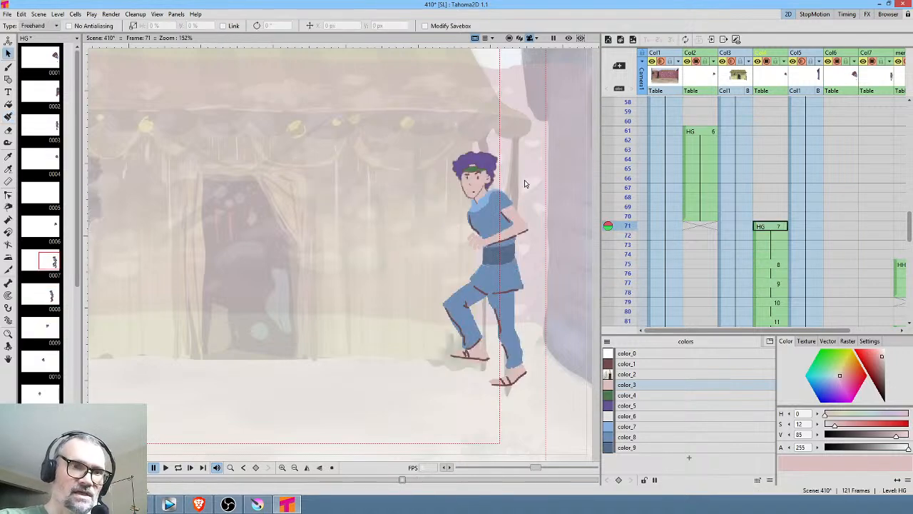
mouse_move(522, 161)
mouse_down()
mouse_move(386, 225)
mouse_move(404, 386)
mouse_move(536, 393)
mouse_move(571, 284)
mouse_move(535, 149)
mouse_up()
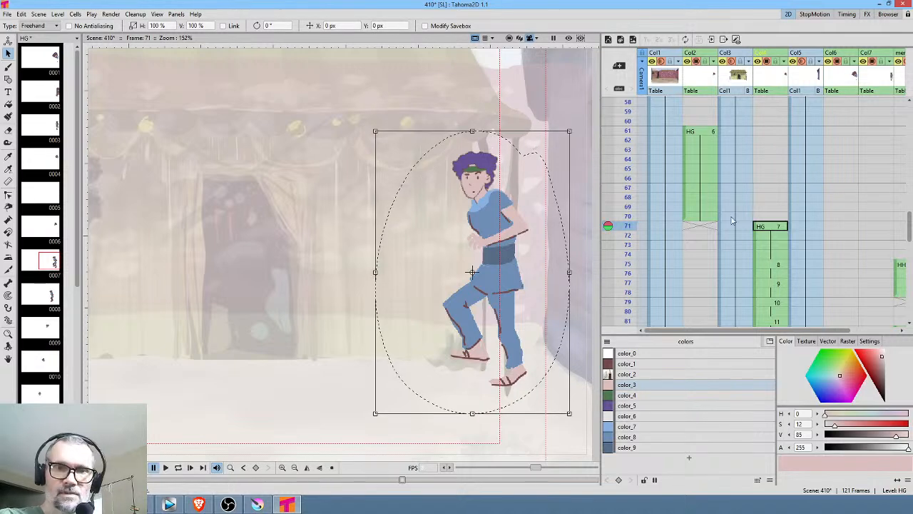
click(780, 285)
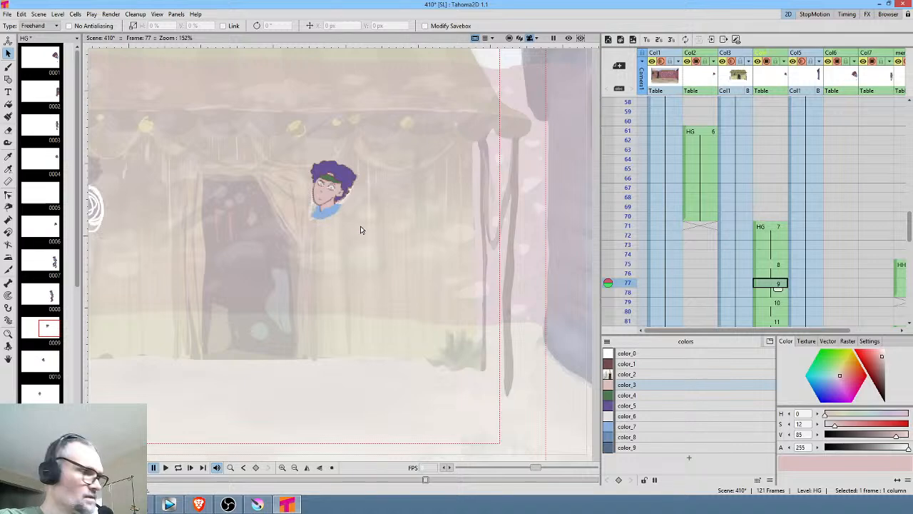
key(ctrl+v)
mouse_move(491, 239)
mouse_down()
mouse_move(307, 240)
mouse_move(300, 249)
mouse_move(321, 243)
mouse_up()
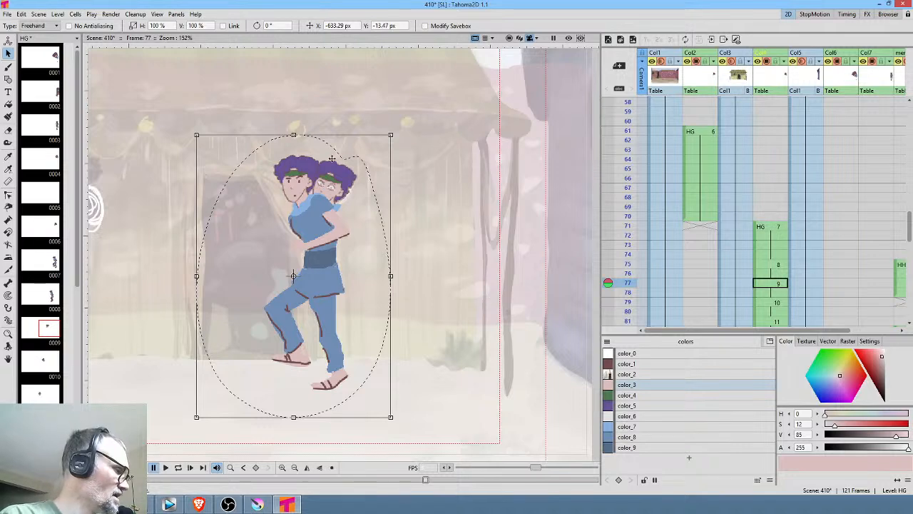
Erase the old head behind the pasted figure in frame 77, with the eraser's Selective option turned off
key(a)
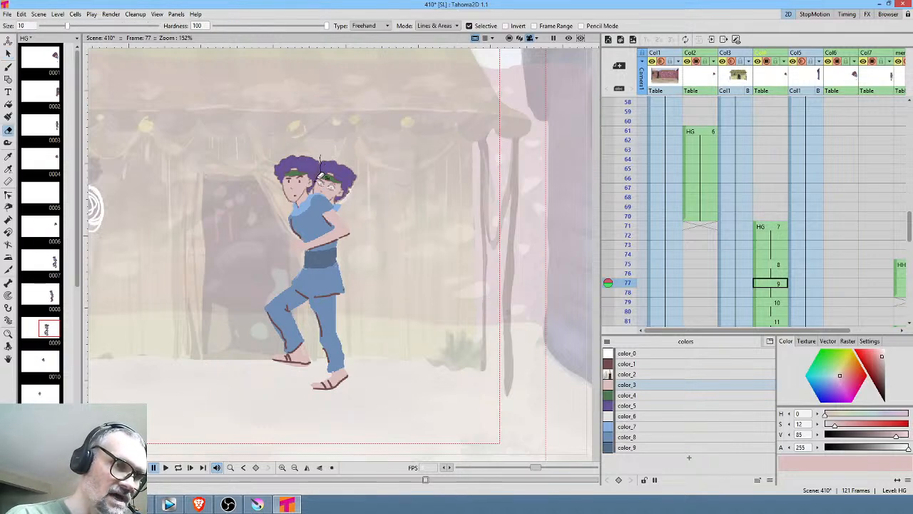
mouse_move(318, 179)
mouse_down()
mouse_move(338, 211)
mouse_move(366, 198)
mouse_move(366, 130)
mouse_up()
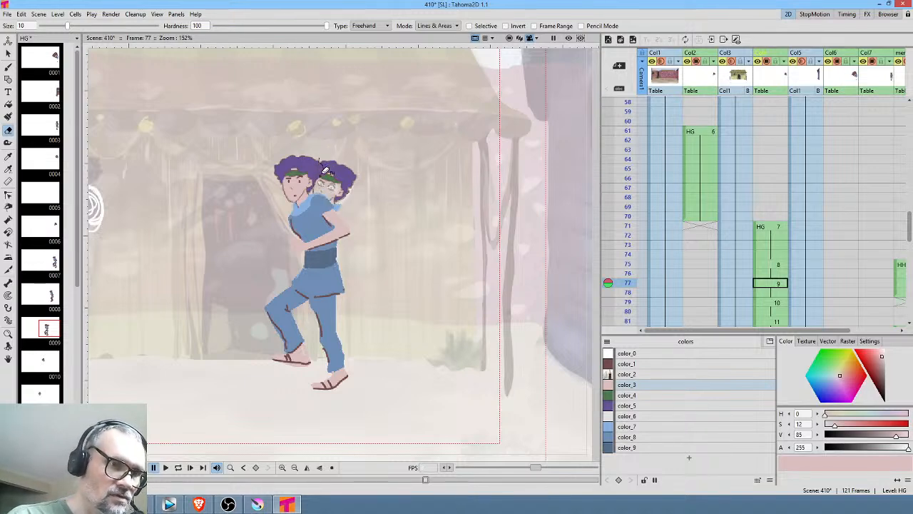
mouse_move(330, 187)
mouse_down()
mouse_move(342, 207)
mouse_move(357, 133)
mouse_up()
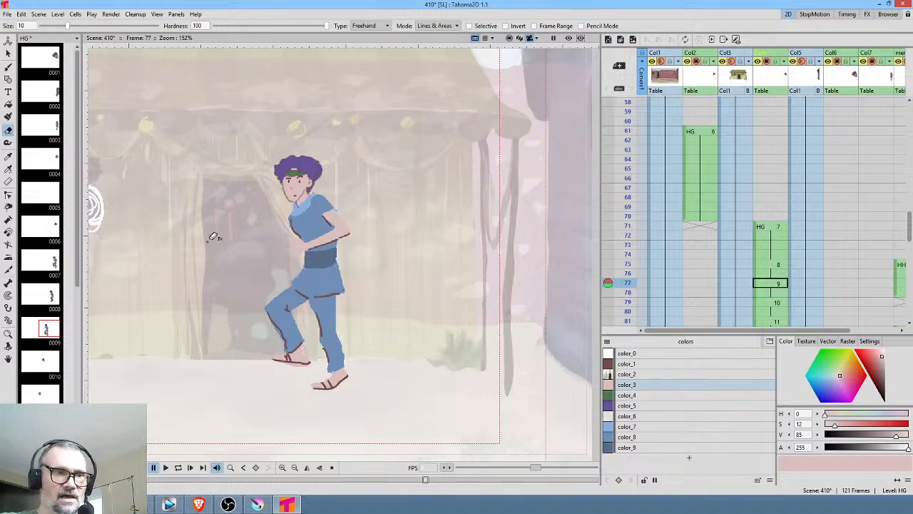
Compare the poses in frames 71, 75 and 77, and nudge the figure in frame 77 about 7 px right and 10 px up
click(762, 228)
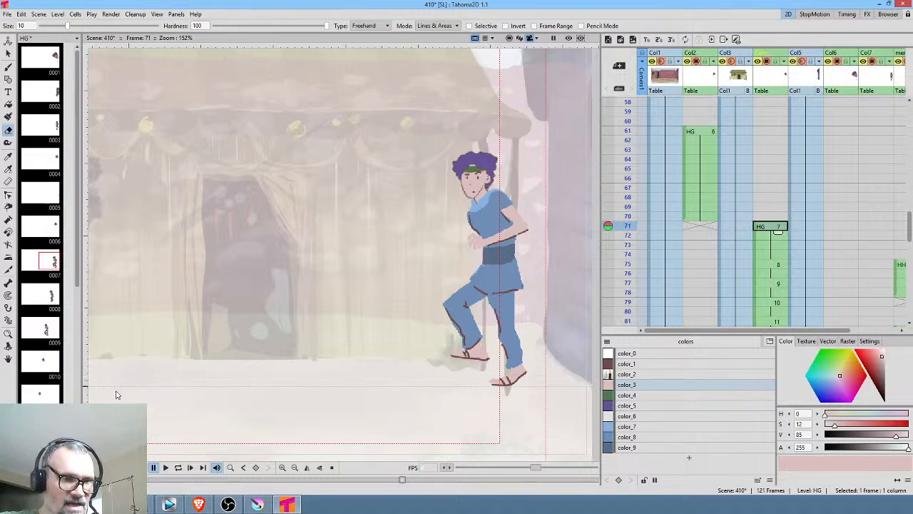
click(780, 267)
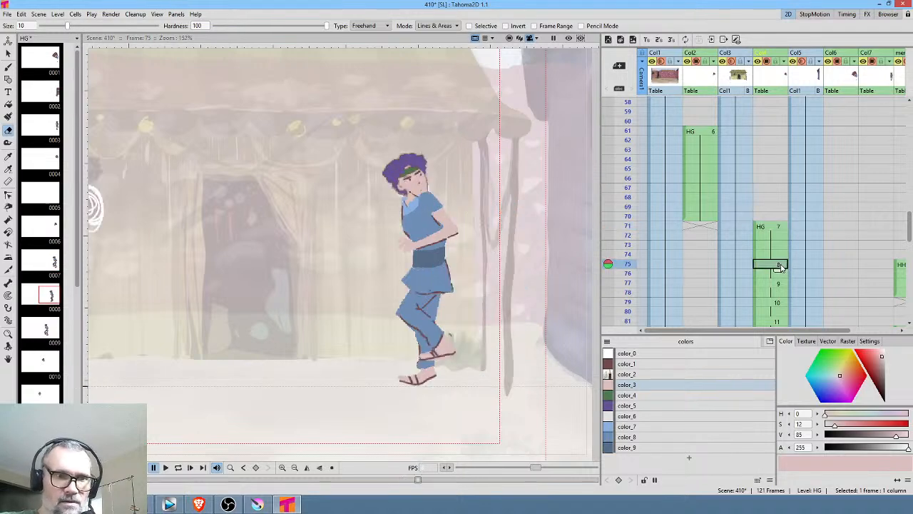
click(776, 284)
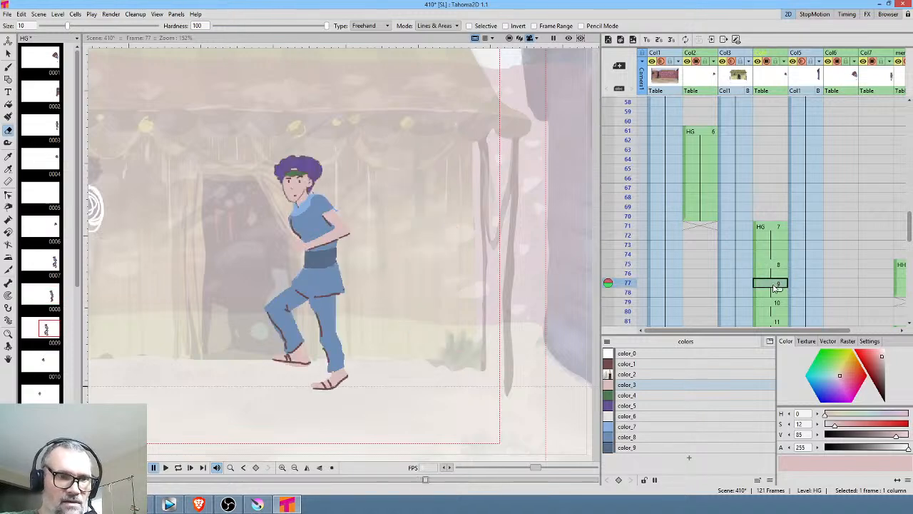
key(s)
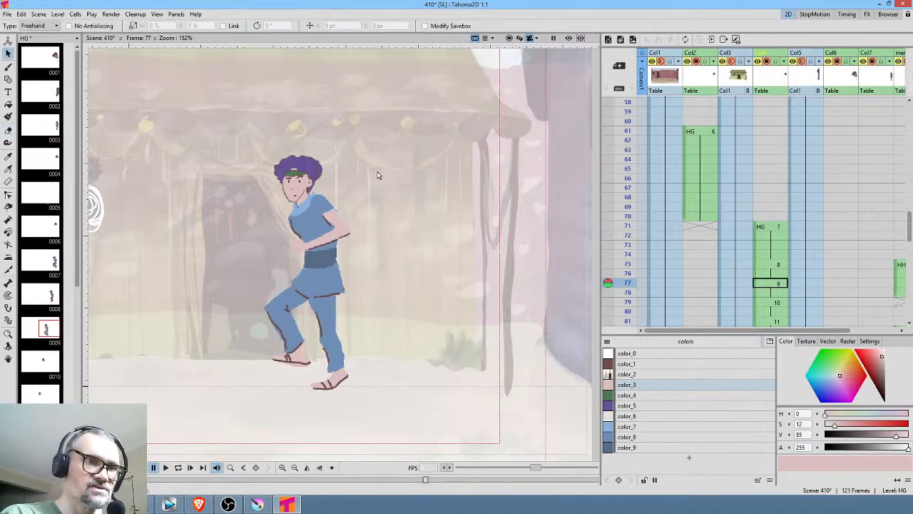
mouse_move(275, 128)
mouse_down()
mouse_move(423, 340)
mouse_move(401, 169)
mouse_up()
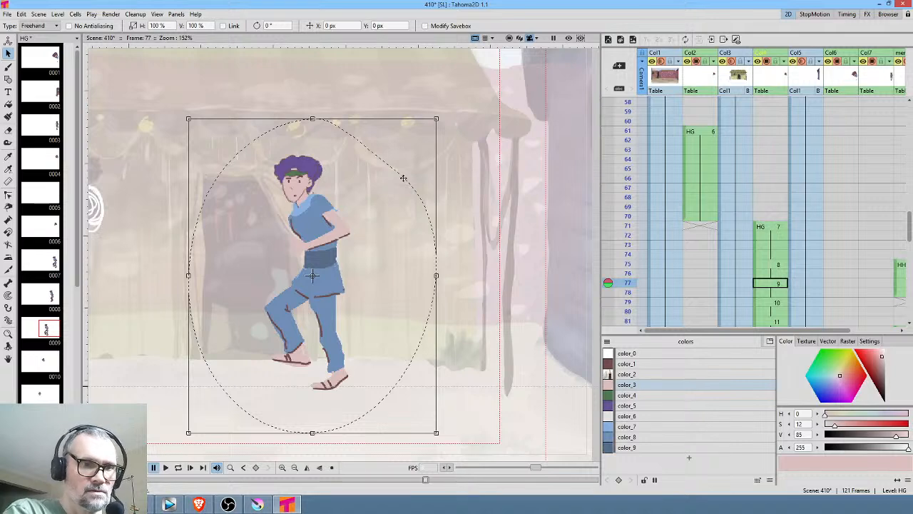
drag(334, 286, 337, 283)
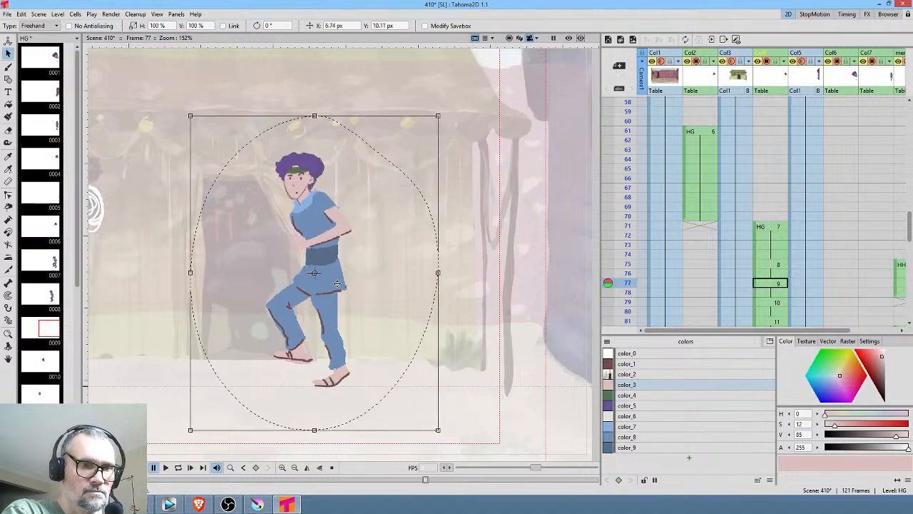
Play the animation from frame 1 with the full scene in view and stop it at frame 91
scroll(352, 281, down, 3)
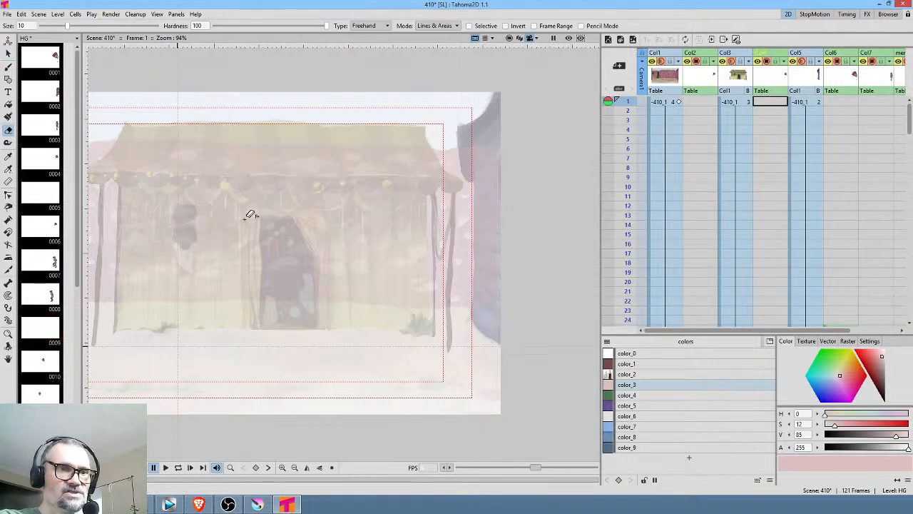
scroll(246, 219, down, 2)
drag(267, 224, 420, 232)
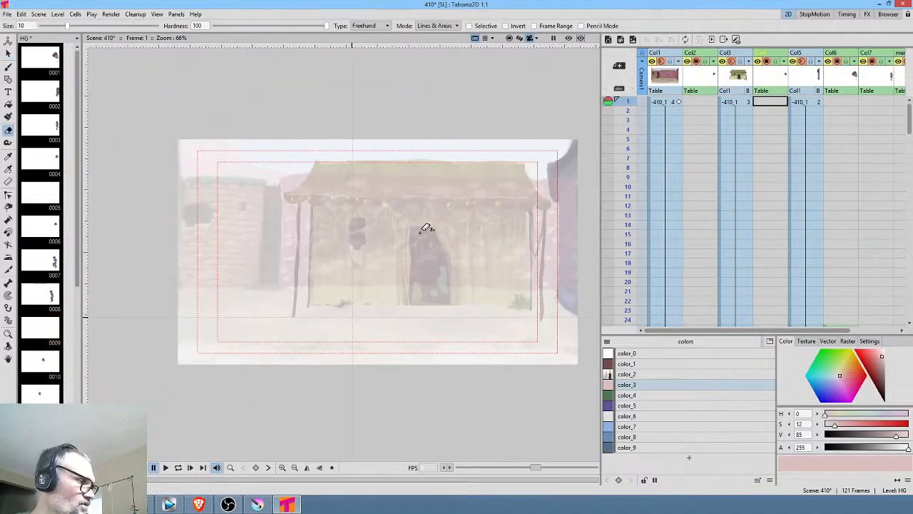
scroll(423, 227, up, 1)
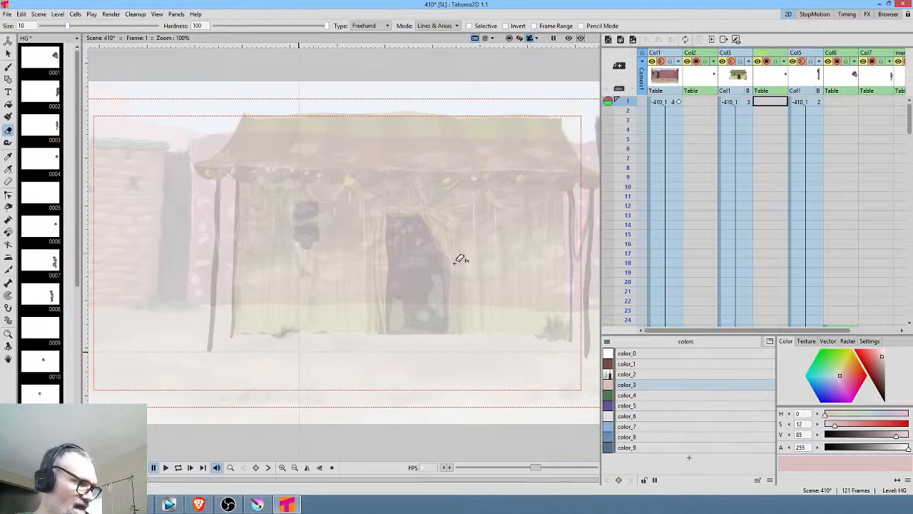
key(p)
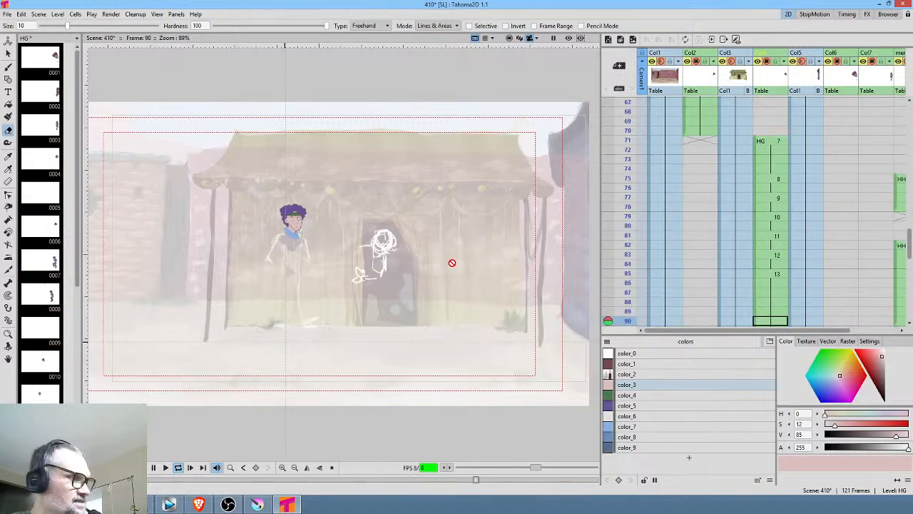
key(p)
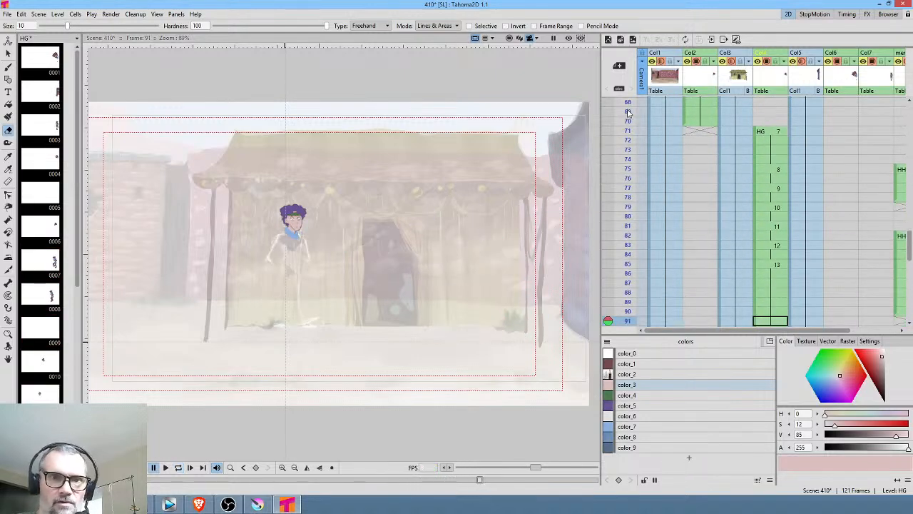
Copy the whole figure from frame 75 into frame 79 and move it about 168 px left and 6 px up
mouse_move(628, 130)
mouse_down()
mouse_move(627, 225)
mouse_move(628, 140)
mouse_move(624, 218)
mouse_move(626, 179)
mouse_move(623, 207)
mouse_move(625, 188)
mouse_up()
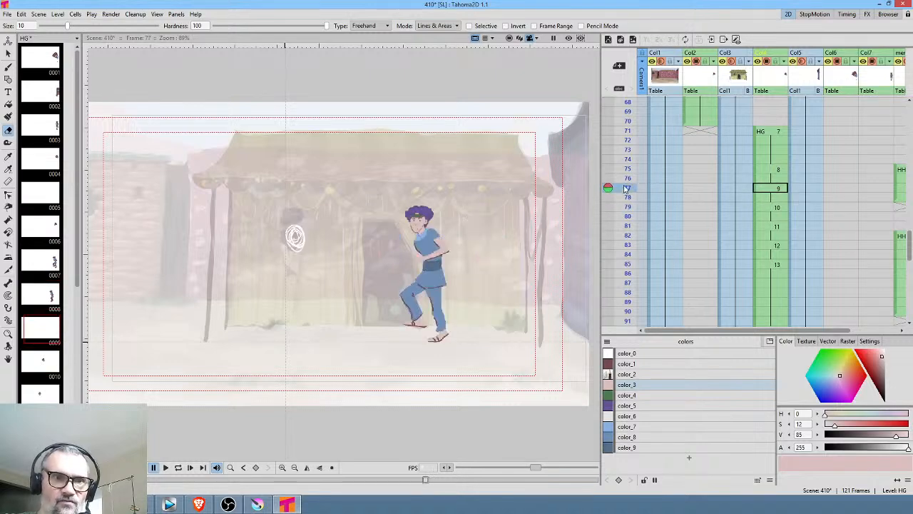
click(769, 171)
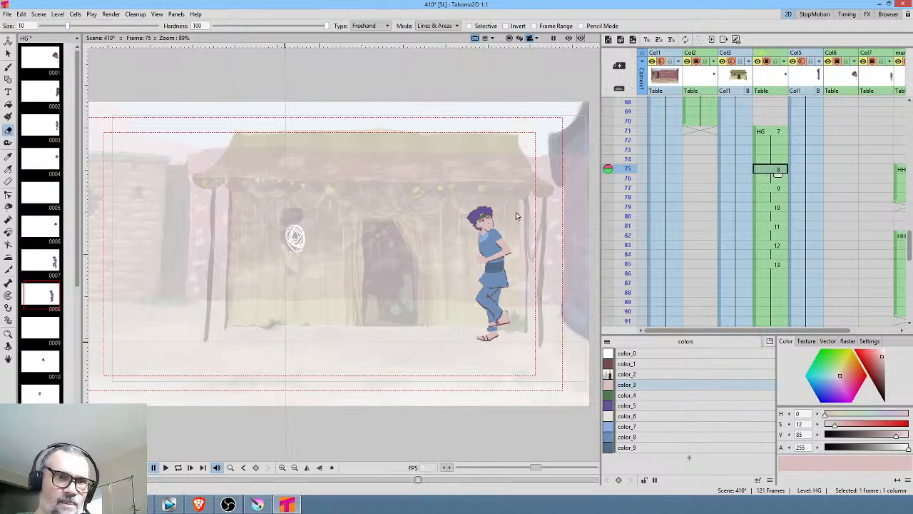
key(s)
mouse_move(513, 206)
mouse_down()
mouse_move(424, 321)
mouse_move(455, 385)
mouse_move(531, 318)
mouse_move(534, 229)
mouse_move(518, 212)
mouse_up()
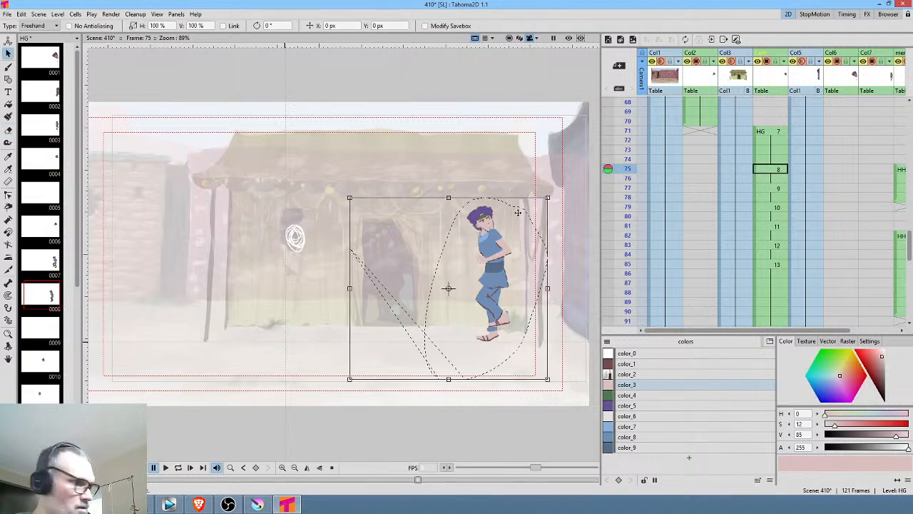
click(774, 208)
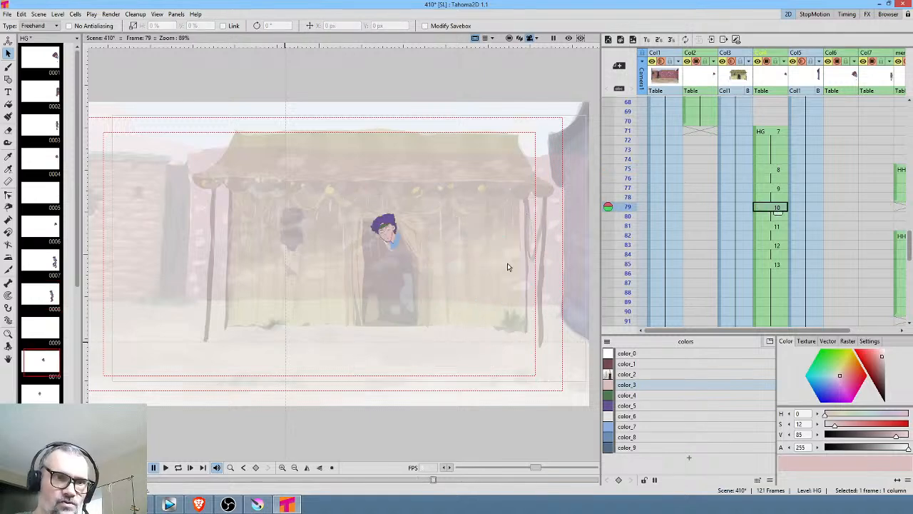
key(ctrl+v)
drag(491, 265, 464, 265)
Erase the head and collar of the pasted figure in frame 79, keeping the original head beside it
scroll(478, 237, up, 3)
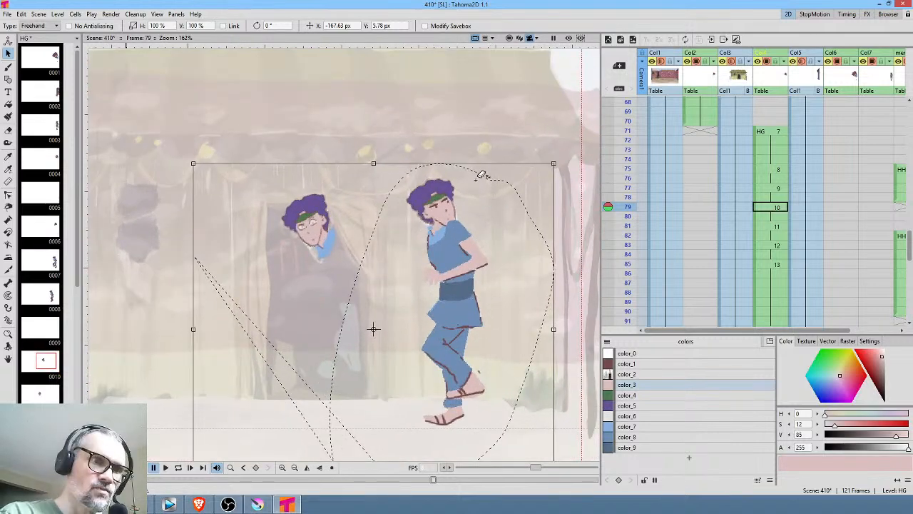
key(a)
mouse_move(457, 155)
mouse_down()
mouse_move(397, 250)
mouse_move(435, 252)
mouse_move(460, 217)
mouse_move(473, 138)
mouse_up()
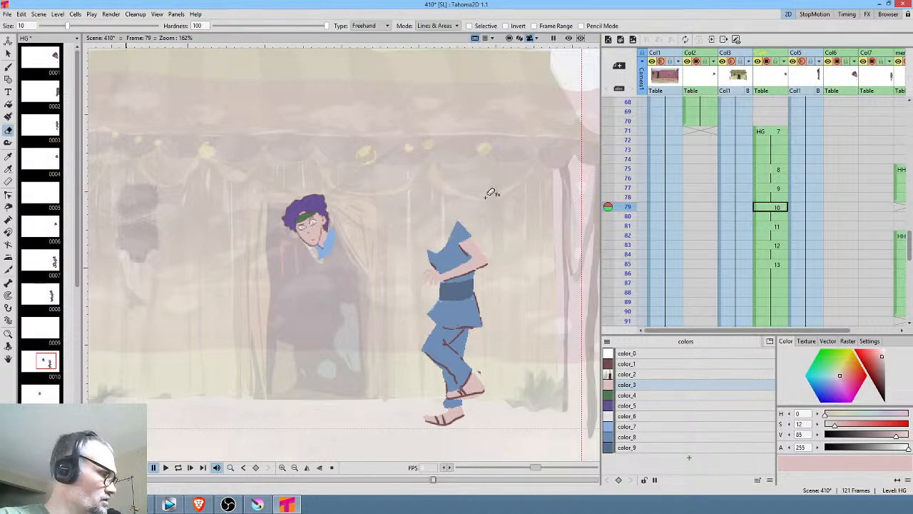
Rotate the headless figure's torso in frame 79 about 27° so it leans forward, and shift it about 10 px right
key(s)
mouse_move(487, 194)
mouse_down()
mouse_move(393, 274)
mouse_move(441, 302)
mouse_move(498, 209)
mouse_up()
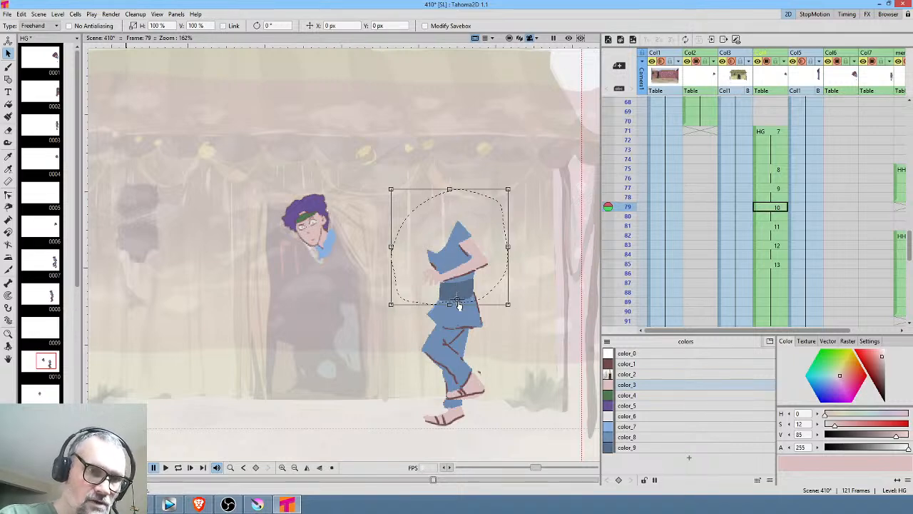
drag(517, 315, 515, 286)
drag(456, 300, 460, 301)
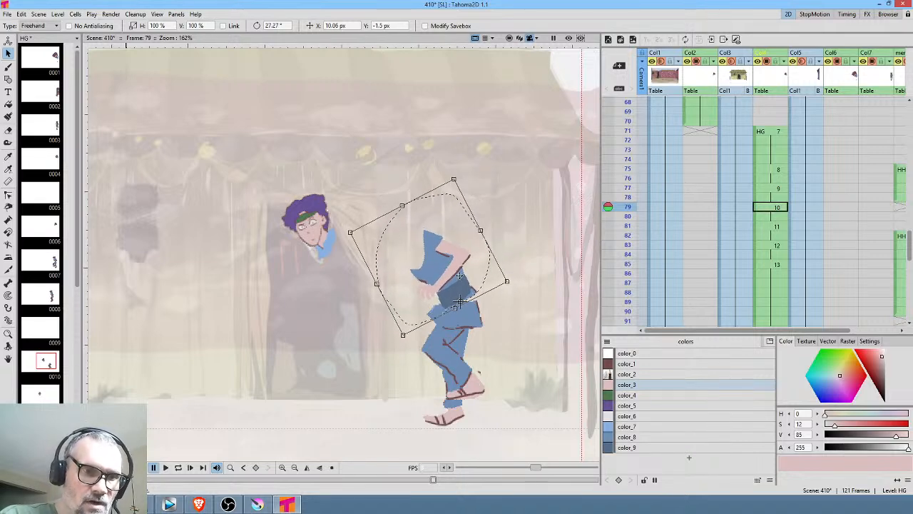
Move the headless body in frame 79 about 312 px left and 6 px down so it sits under the existing head
click(508, 192)
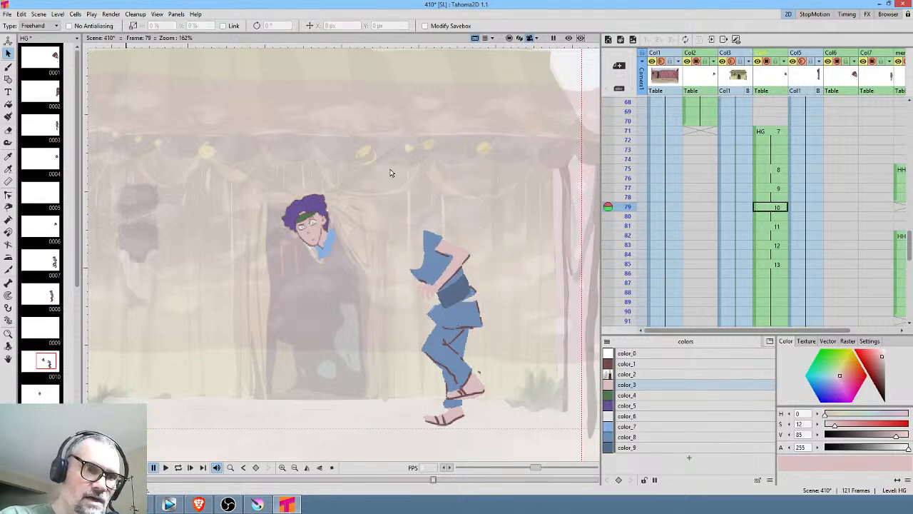
mouse_move(481, 178)
mouse_down()
mouse_move(382, 224)
mouse_move(433, 451)
mouse_move(517, 298)
mouse_up()
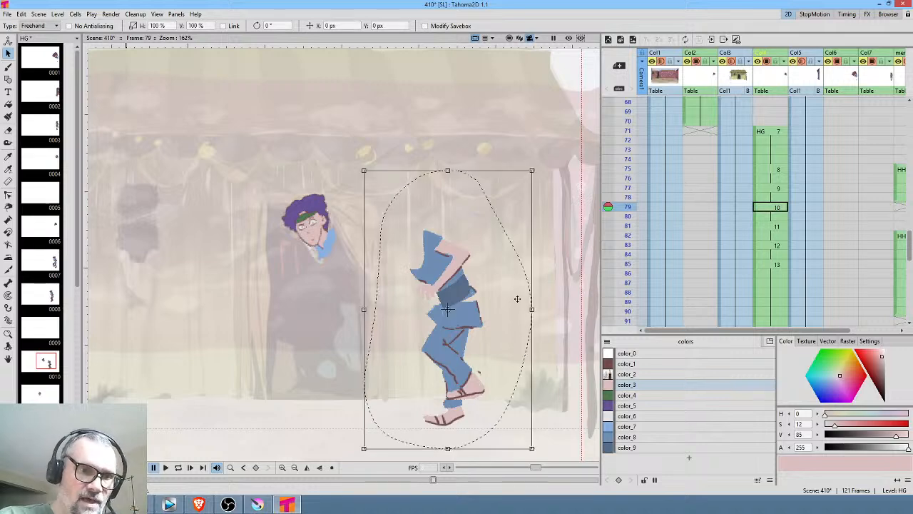
drag(461, 340, 368, 340)
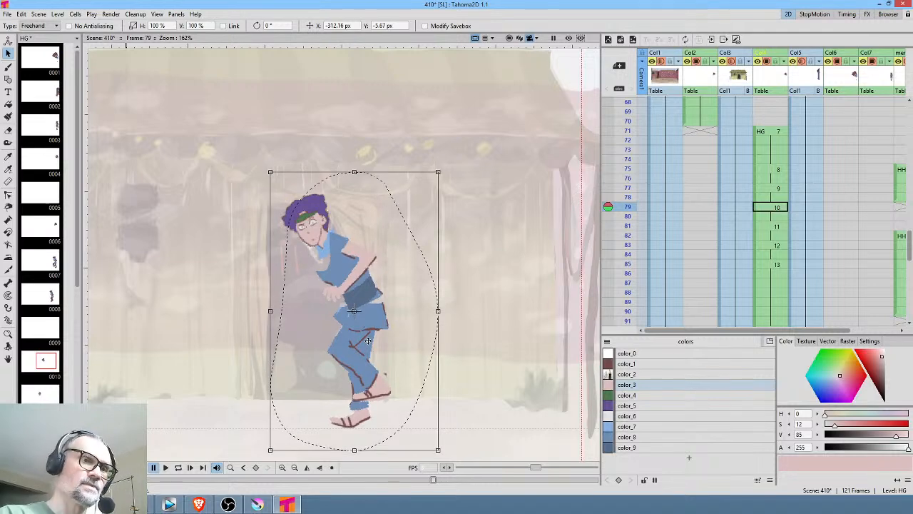
Fill the gaps at the waist and chest of the figure in frame 79 with the tunic blue color_8, using the Paint Brush
key(k)
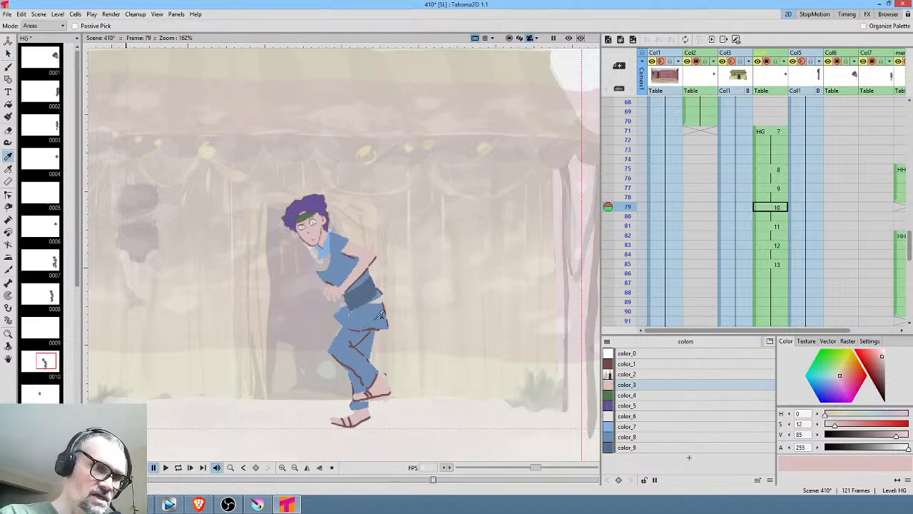
click(379, 307)
key(j)
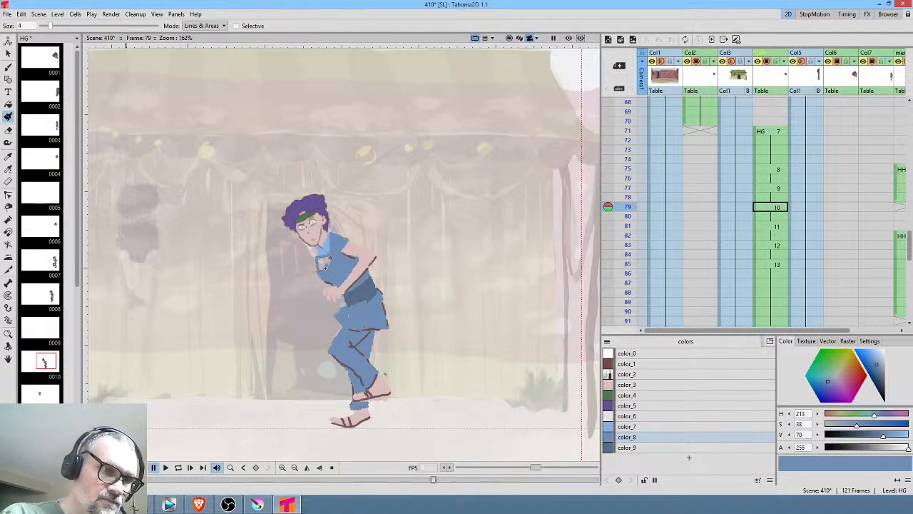
drag(328, 263, 320, 270)
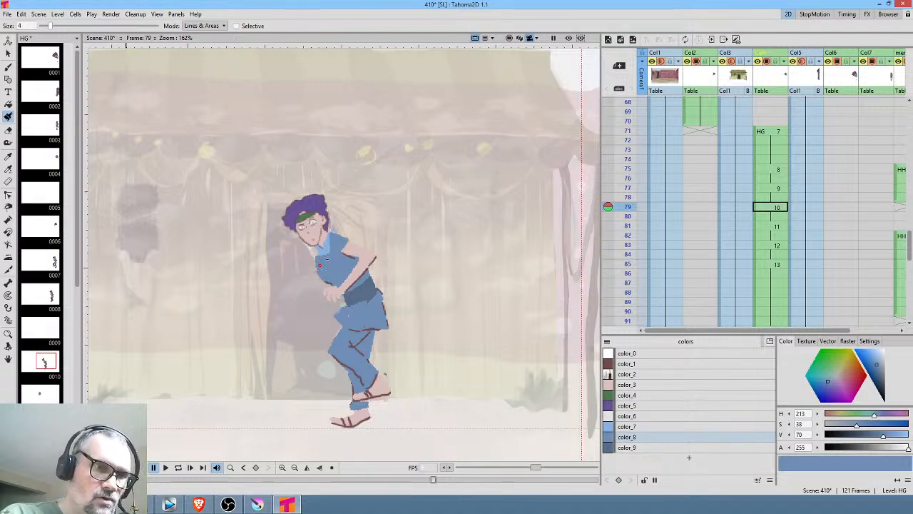
Erase the leftover white sketch lines around the figure in frame 79, with the eraser's Selective option on and color_2 chosen
click(650, 376)
key(a)
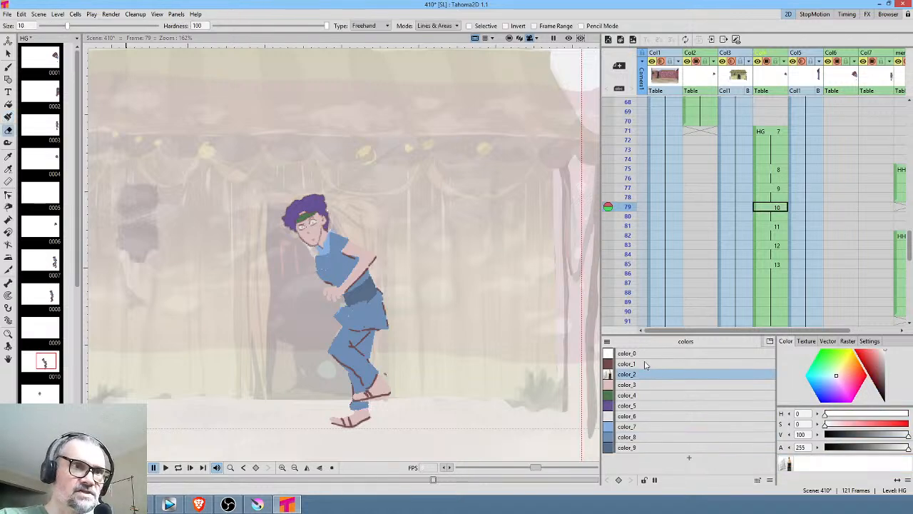
click(484, 26)
mouse_move(475, 169)
mouse_down()
mouse_move(228, 228)
mouse_move(495, 375)
mouse_move(479, 145)
mouse_up()
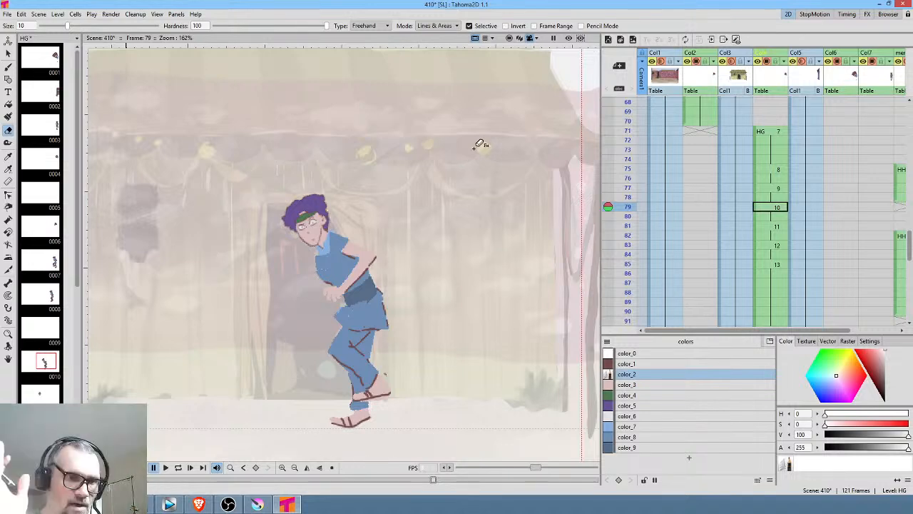
Compare the pose in frame 79 with the neighbouring drawings in frames 77 and 81
key(Down)
key(Down)
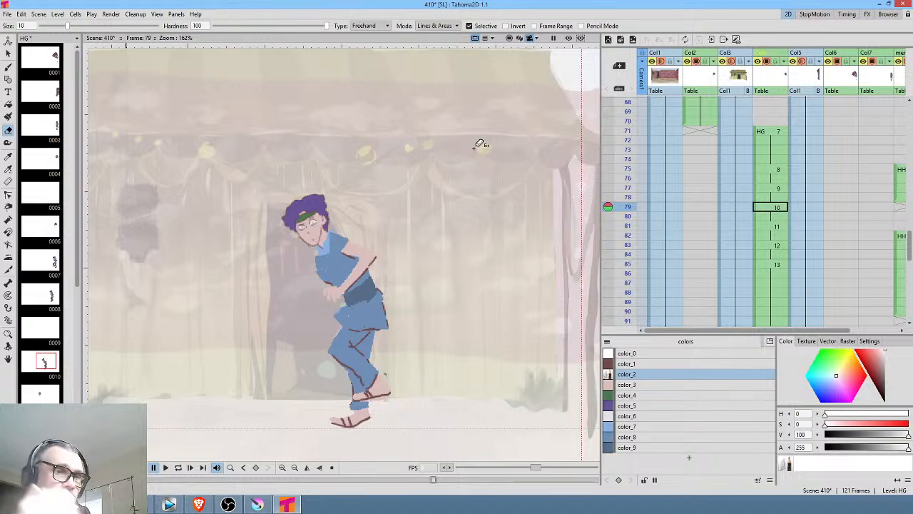
key(Up)
key(Up)
key(Down)
key(Down)
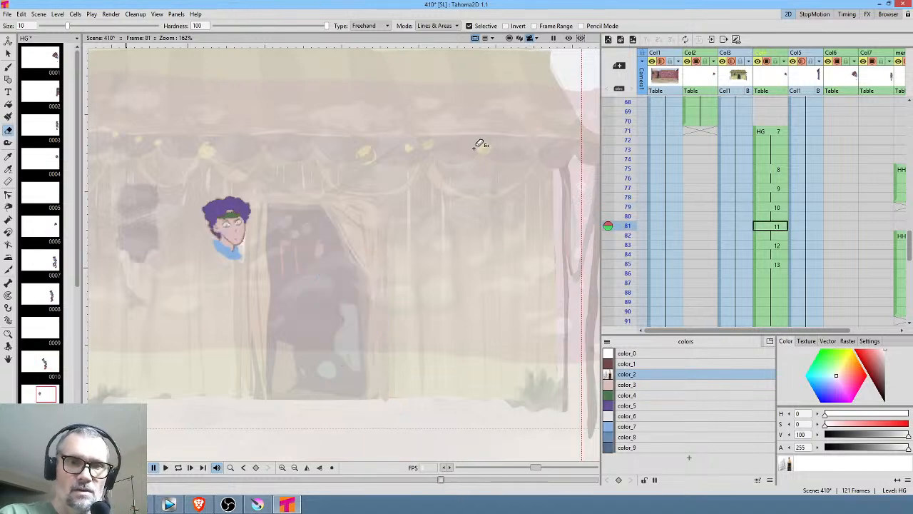
key(Up)
key(Up)
Copy the whole figure from frame 77 into frame 81 and move it about 750 px left and 6 px down, beside the existing head
click(779, 188)
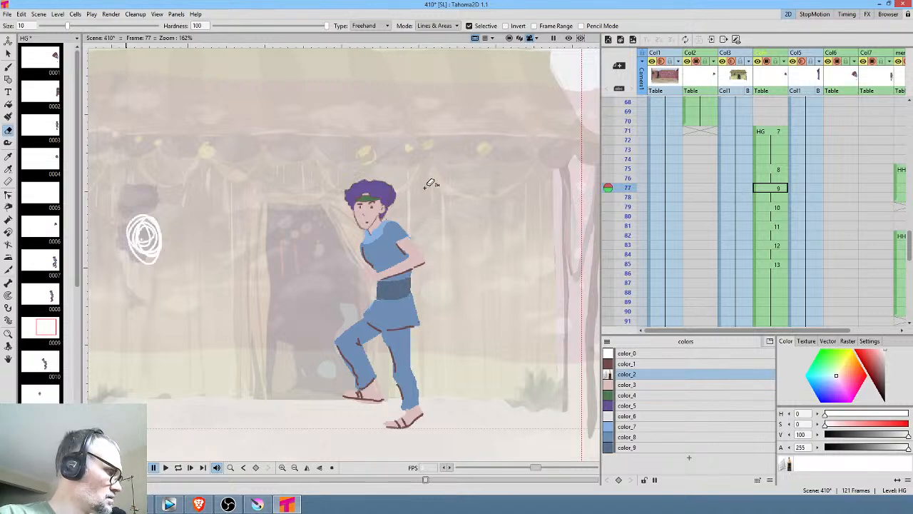
key(s)
mouse_move(427, 178)
mouse_down()
mouse_move(271, 251)
mouse_move(306, 436)
mouse_move(423, 467)
mouse_move(506, 334)
mouse_move(421, 154)
mouse_up()
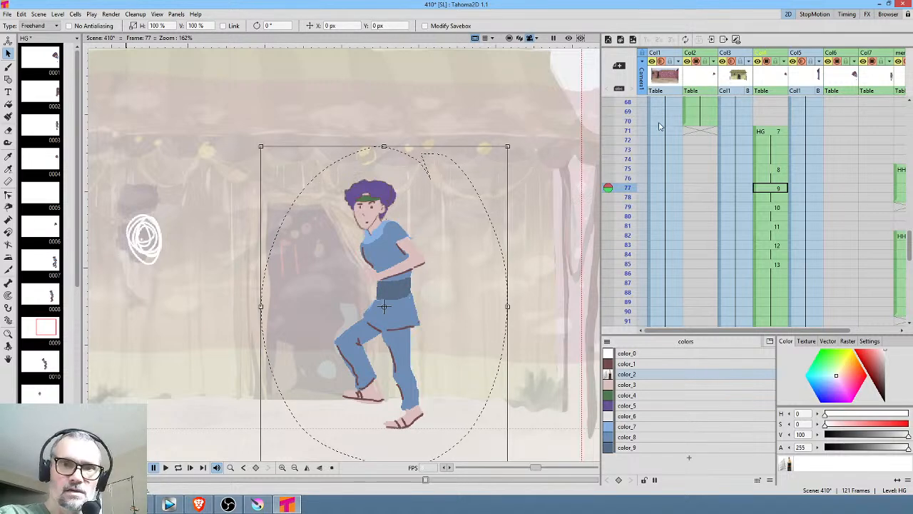
click(772, 227)
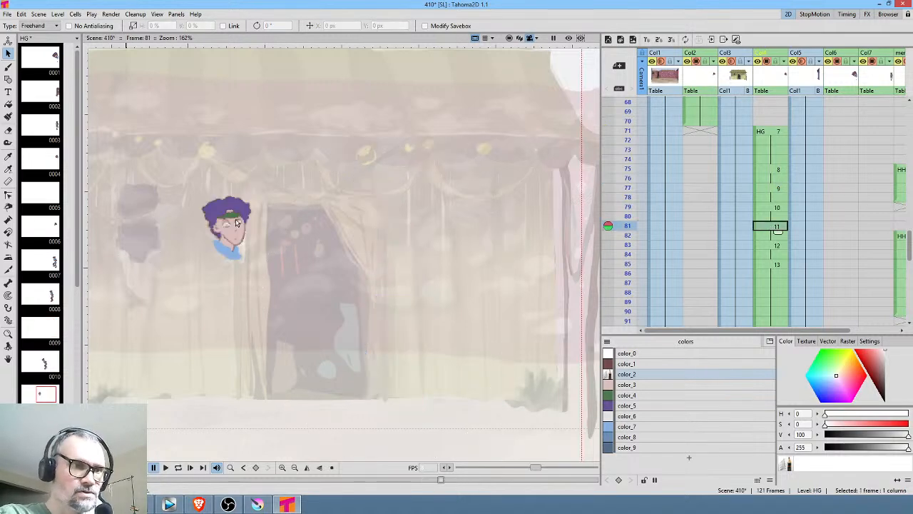
drag(261, 240, 318, 226)
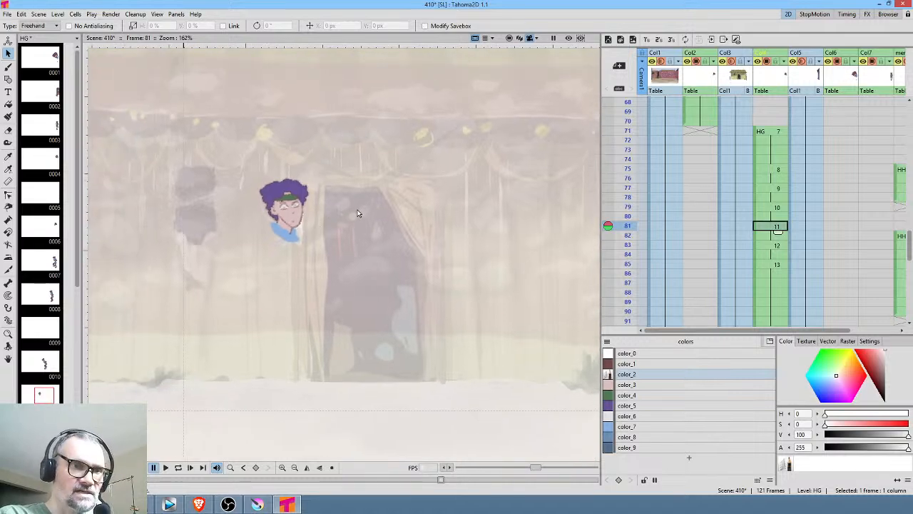
key(ctrl+v)
mouse_move(416, 248)
mouse_down()
mouse_move(260, 249)
mouse_move(225, 260)
mouse_up()
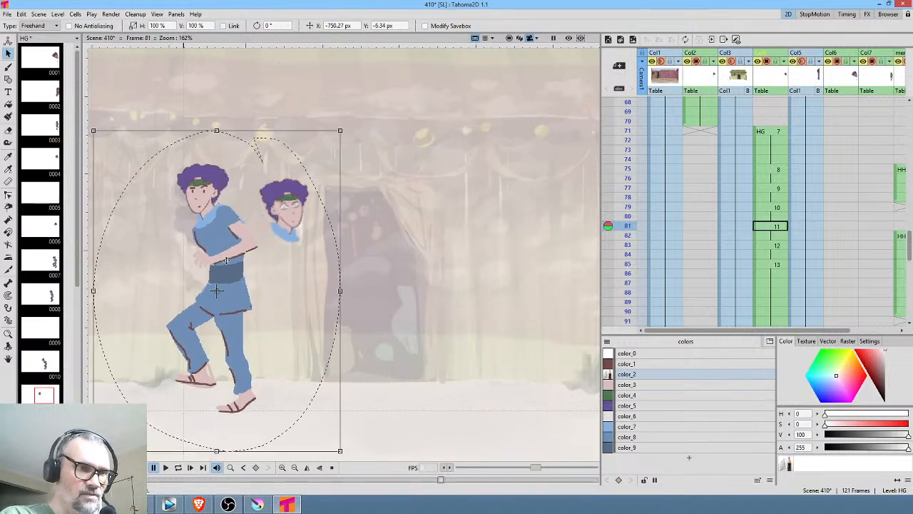
Erase the old head in frame 81 with the eraser's Selective option off, and move the figure about 178 px right into its place
key(a)
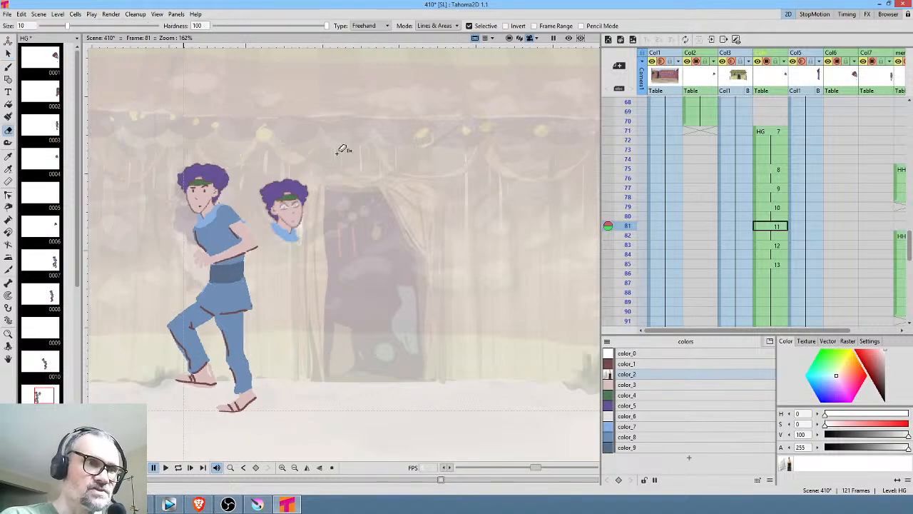
click(482, 26)
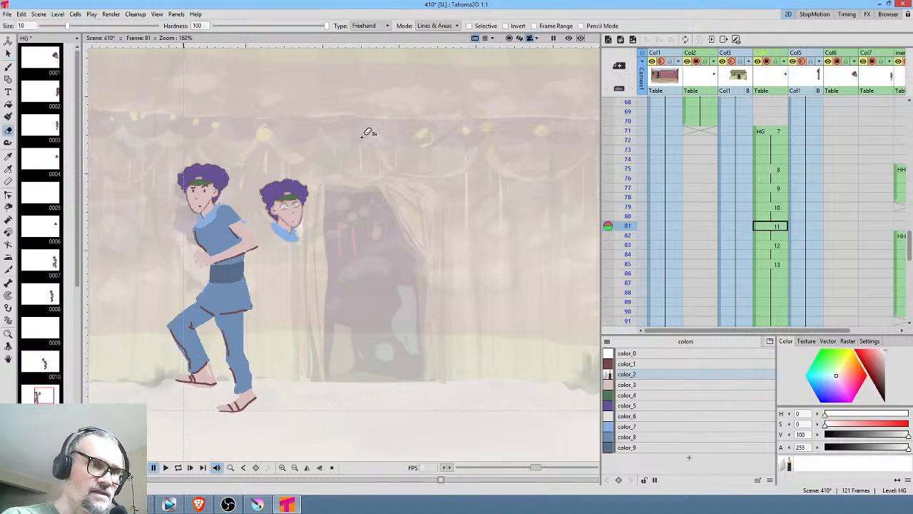
mouse_move(325, 150)
mouse_down()
mouse_move(259, 171)
mouse_move(313, 142)
mouse_move(139, 188)
mouse_move(348, 301)
mouse_move(330, 224)
mouse_up()
key(s)
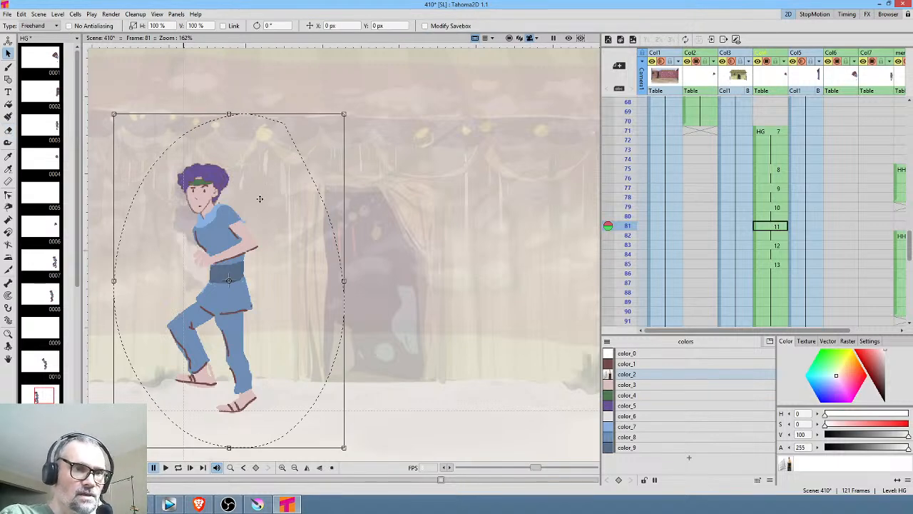
drag(241, 261, 300, 273)
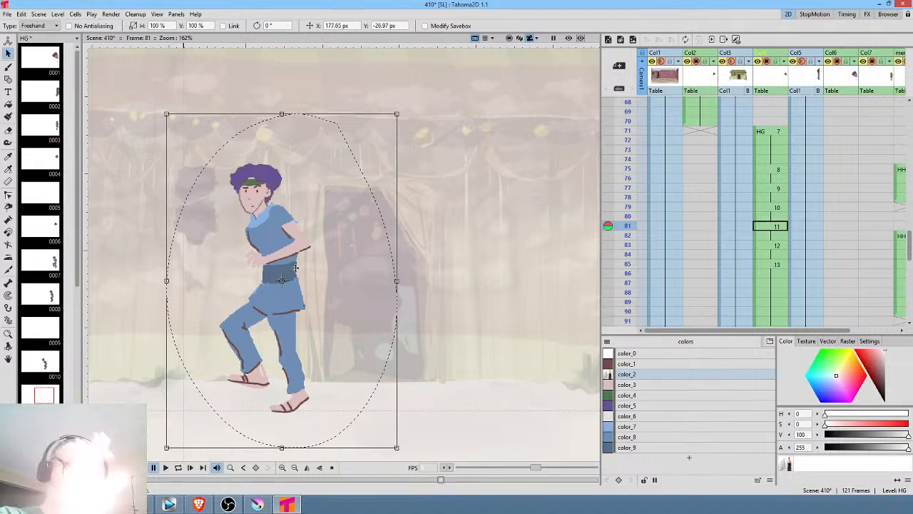
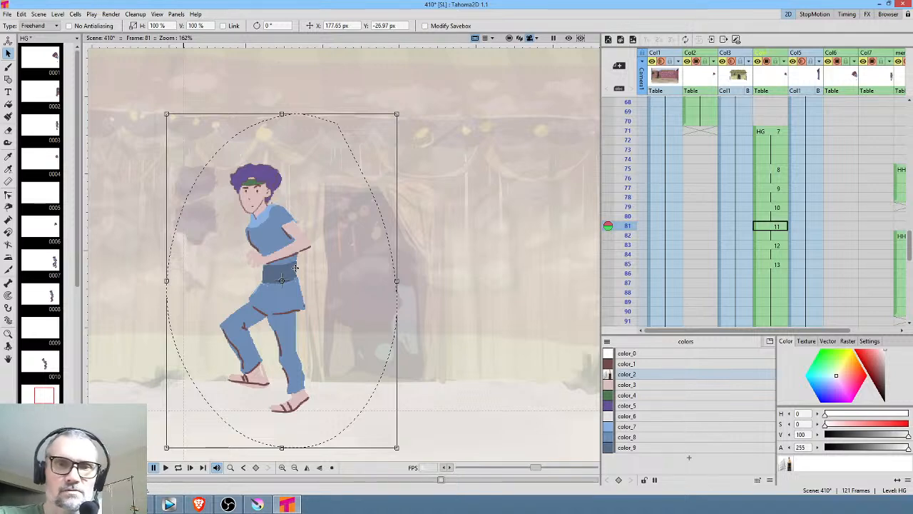
Touch up the raised foot of the figure in frame 81 with the skin colour color_3, using the Paint Brush
click(640, 385)
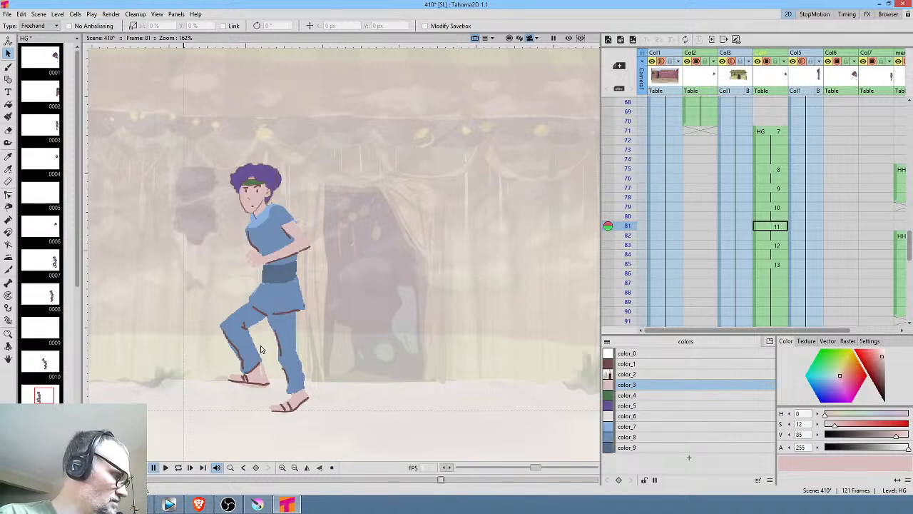
key(k)
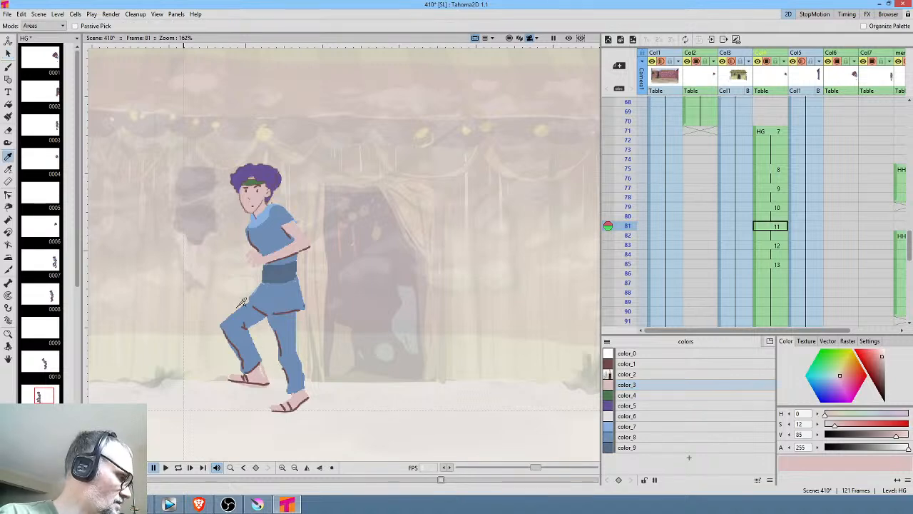
key(j)
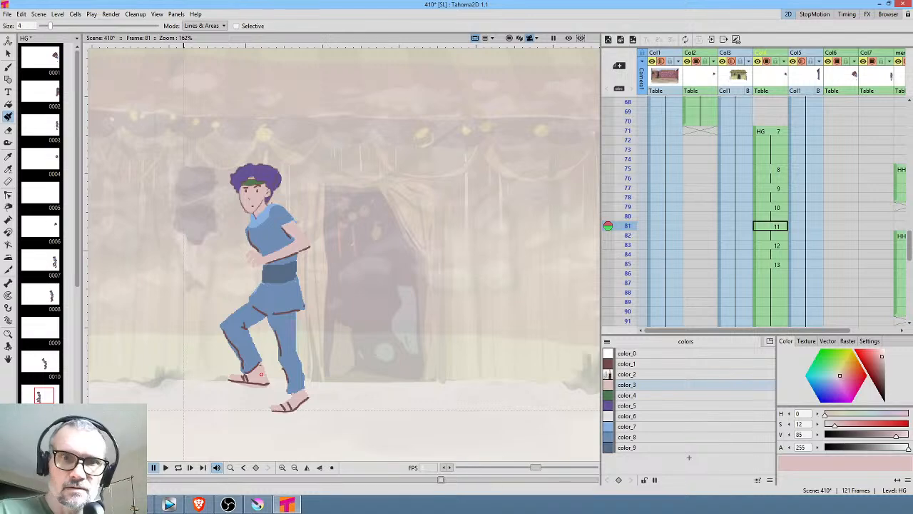
Inspect the sketch in frame 83 and flip back and forth through the poses in frames 71 to 77
click(777, 245)
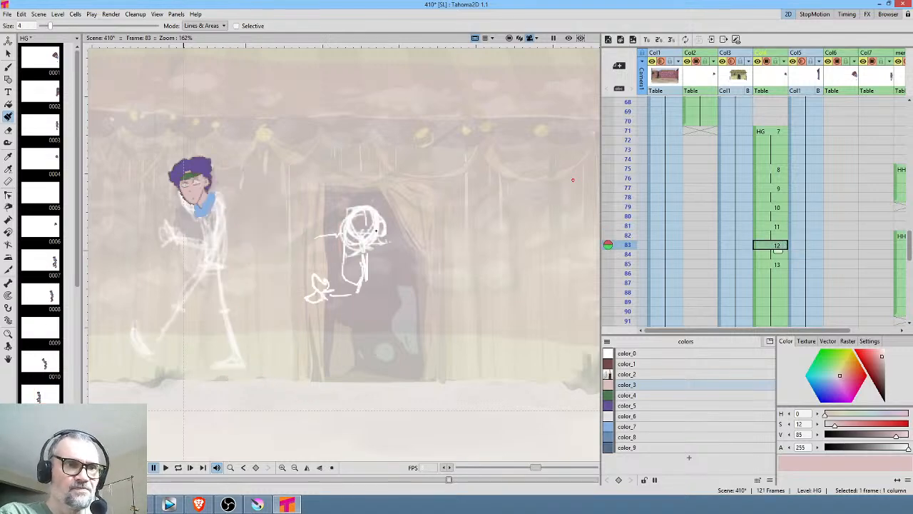
scroll(270, 215, down, 2)
drag(313, 215, 373, 214)
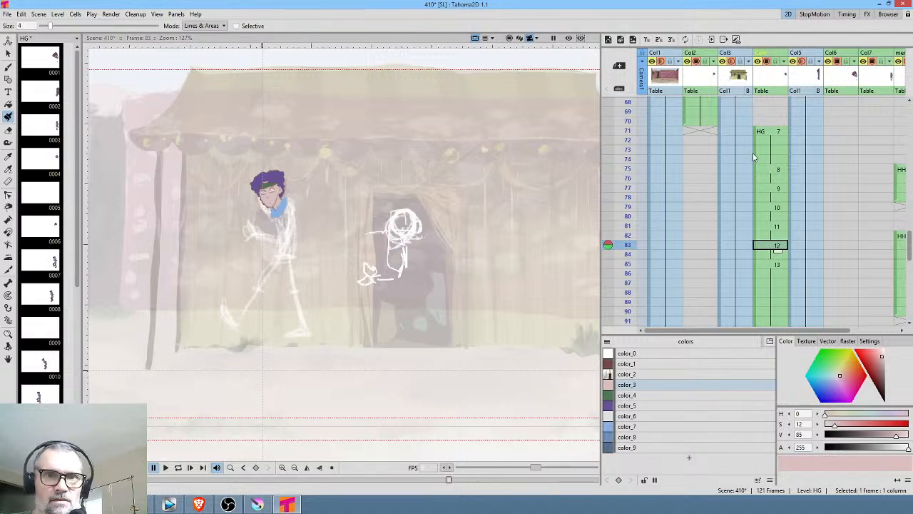
click(771, 135)
key(period)
key(period)
key(period)
key(period)
key(period)
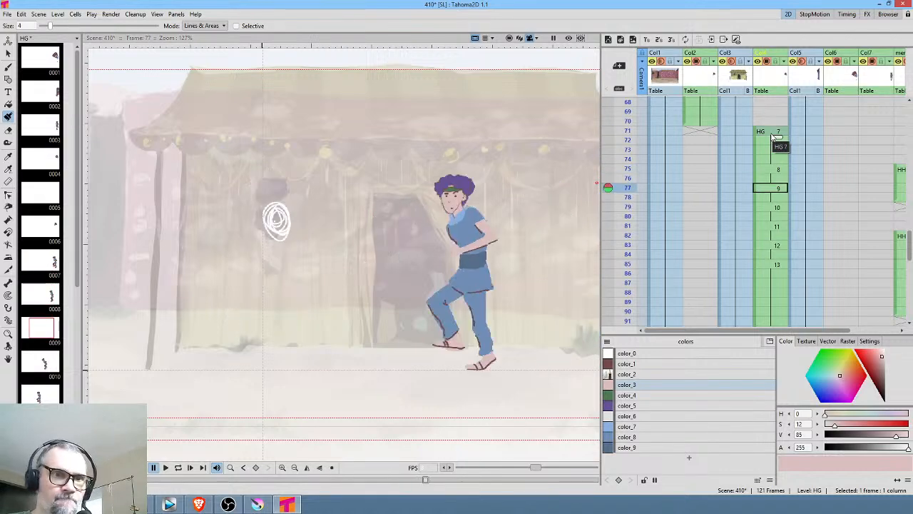
key(comma)
key(comma)
key(comma)
key(comma)
key(comma)
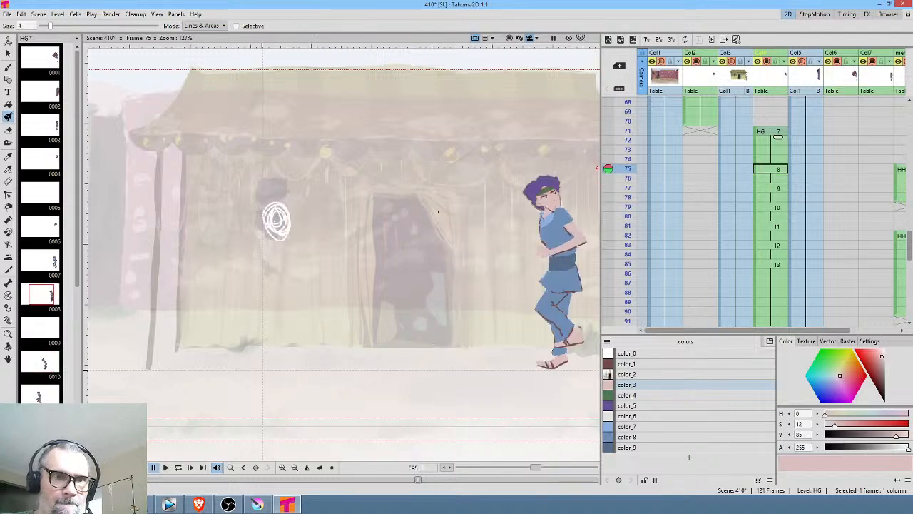
Step through the character's poses in frames 75 to 85, comparing the finished figure in frame 81 with the sketches in frames 83 and 85
scroll(389, 216, down, 3)
key(period)
key(period)
key(period)
key(period)
key(period)
key(period)
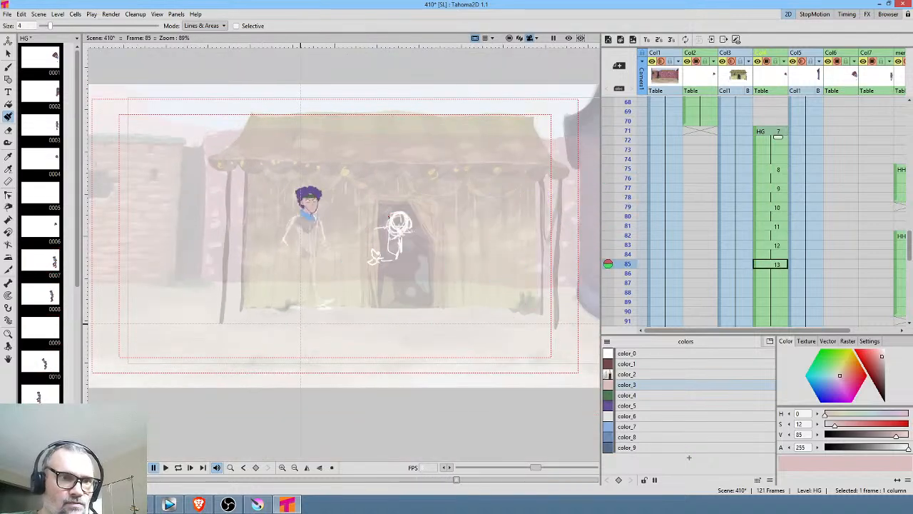
key(comma)
key(comma)
key(period)
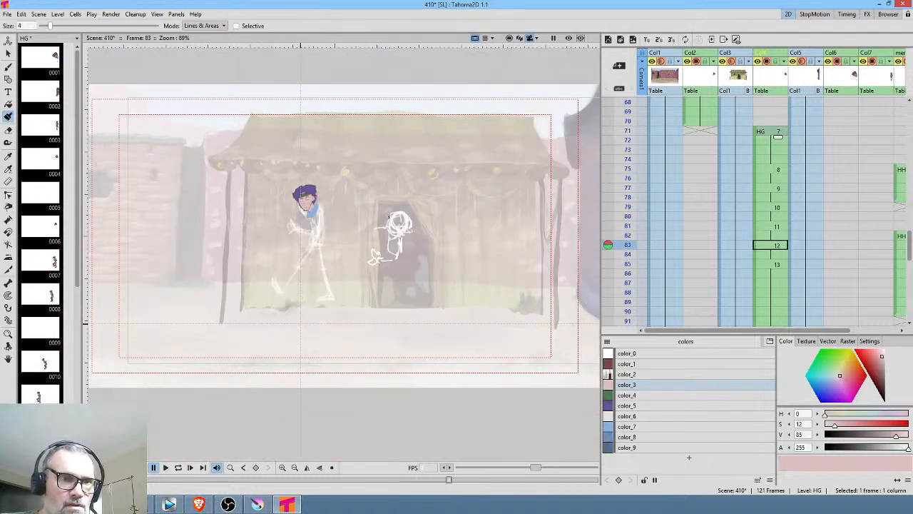
click(776, 226)
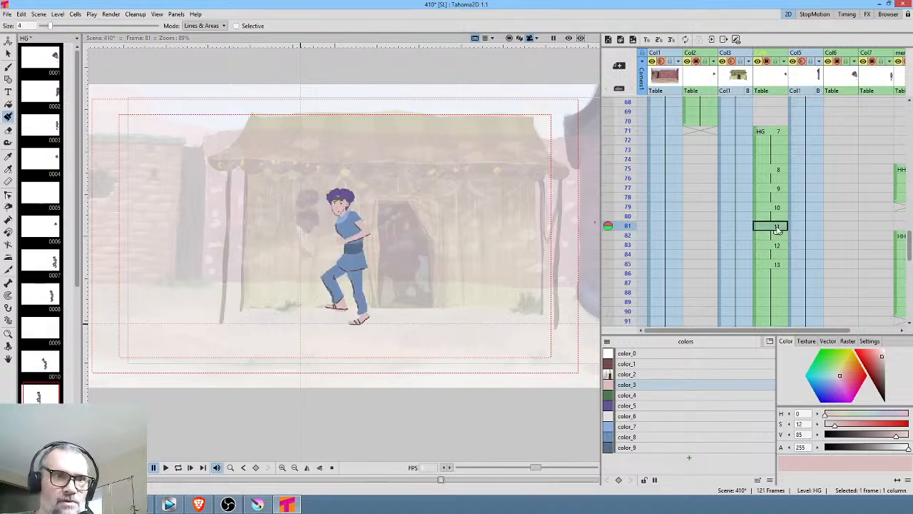
click(772, 247)
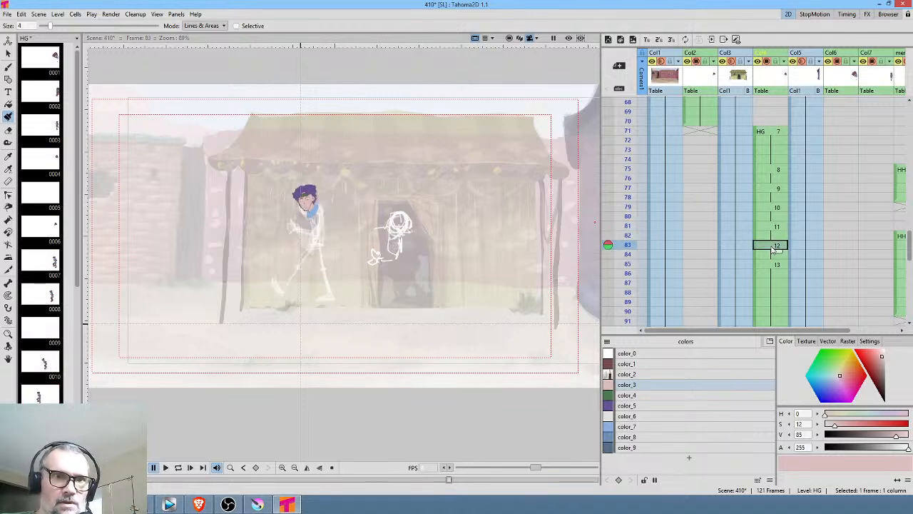
Copy the whole figure from frame 79 and erase the old head and sketch in frame 83 with the eraser's Selective option off
click(772, 208)
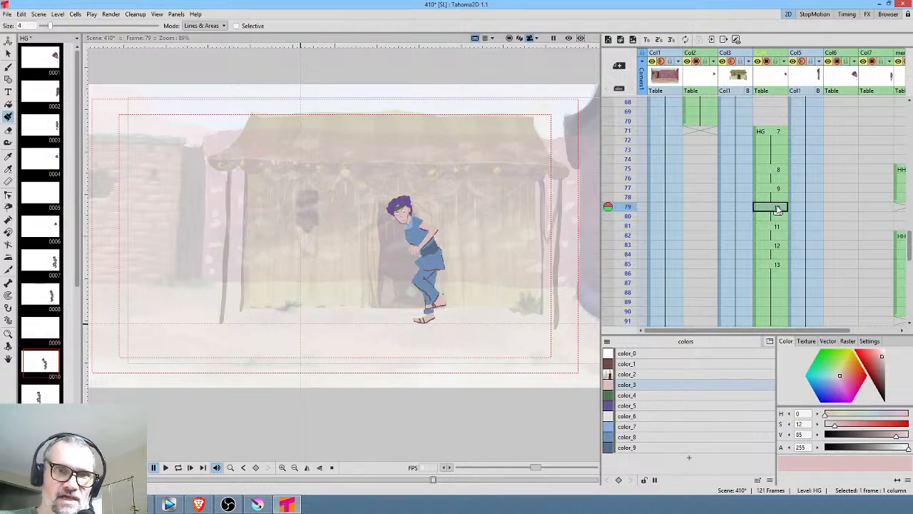
key(s)
mouse_move(424, 163)
mouse_down()
mouse_move(457, 175)
mouse_move(438, 166)
mouse_up()
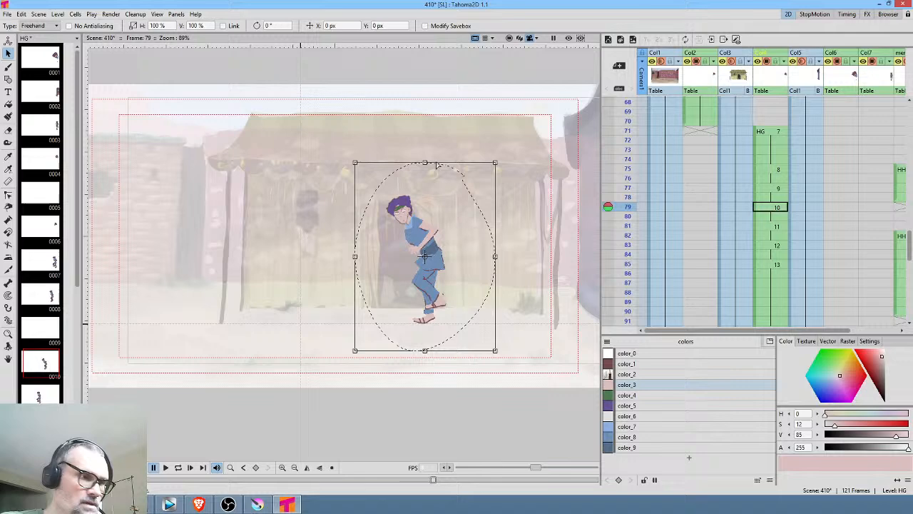
click(778, 246)
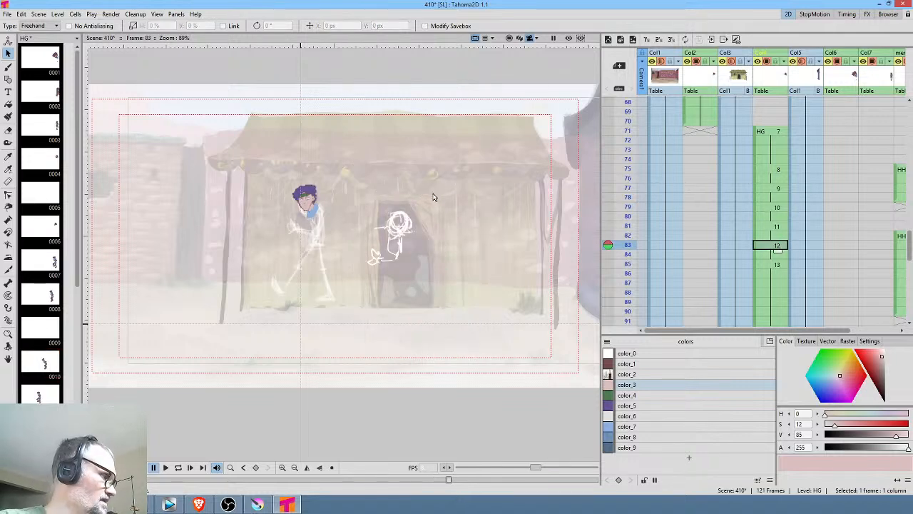
key(e)
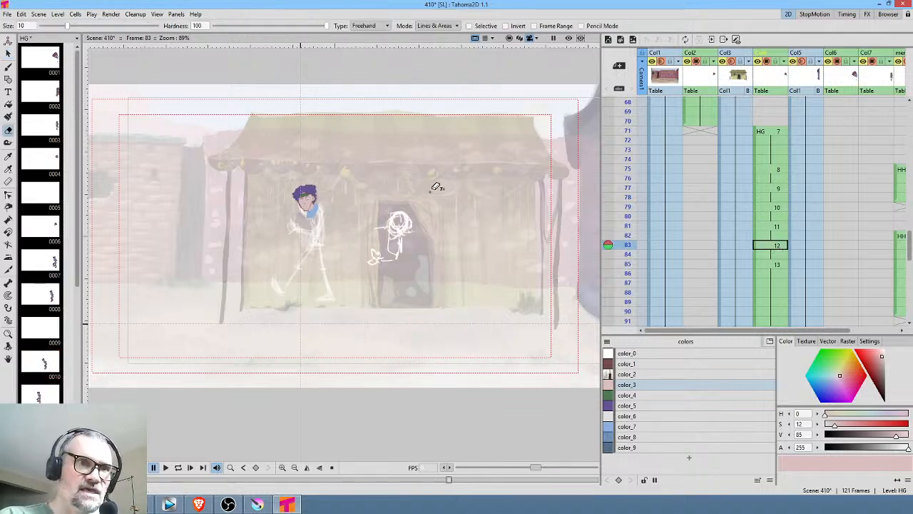
click(487, 26)
click(470, 25)
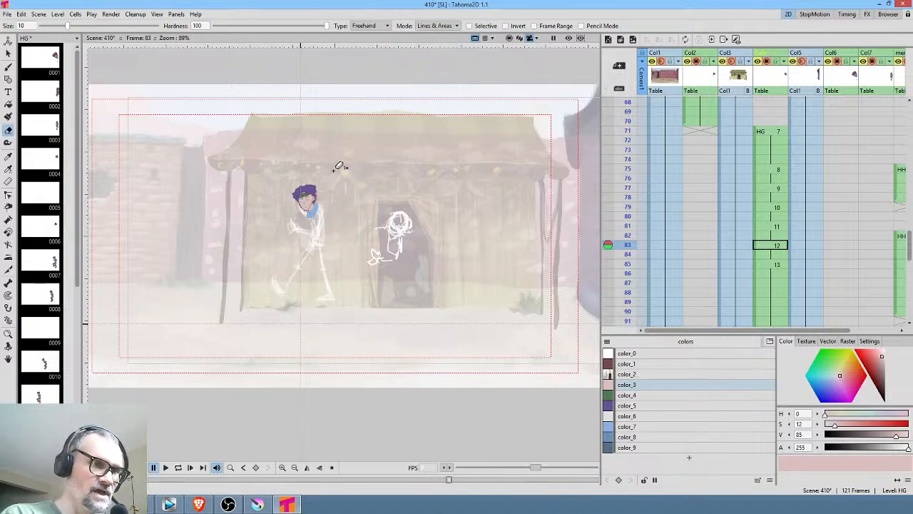
mouse_move(337, 154)
mouse_down()
mouse_move(238, 187)
mouse_move(266, 341)
mouse_move(340, 155)
mouse_up()
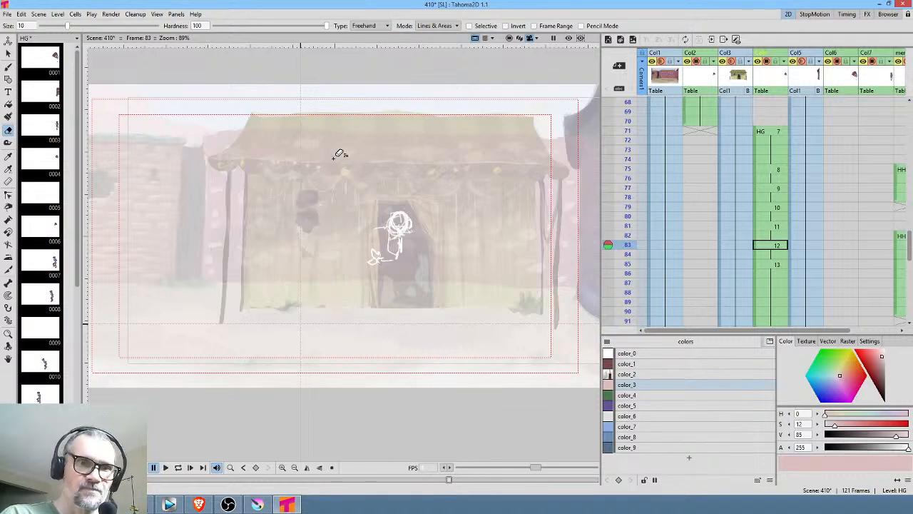
Paste the copied figure into frame 83 and move it about 627 px left and 6 px down
key(s)
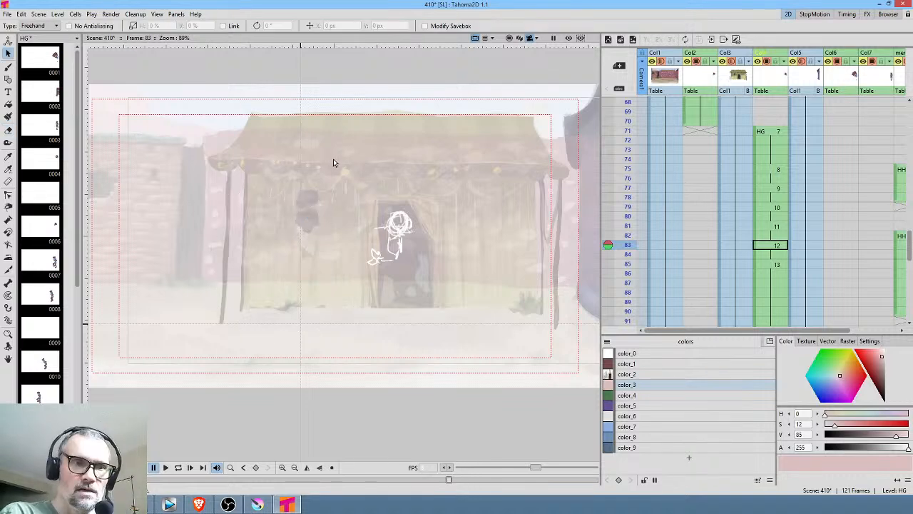
key(ctrl+z)
drag(408, 257, 304, 260)
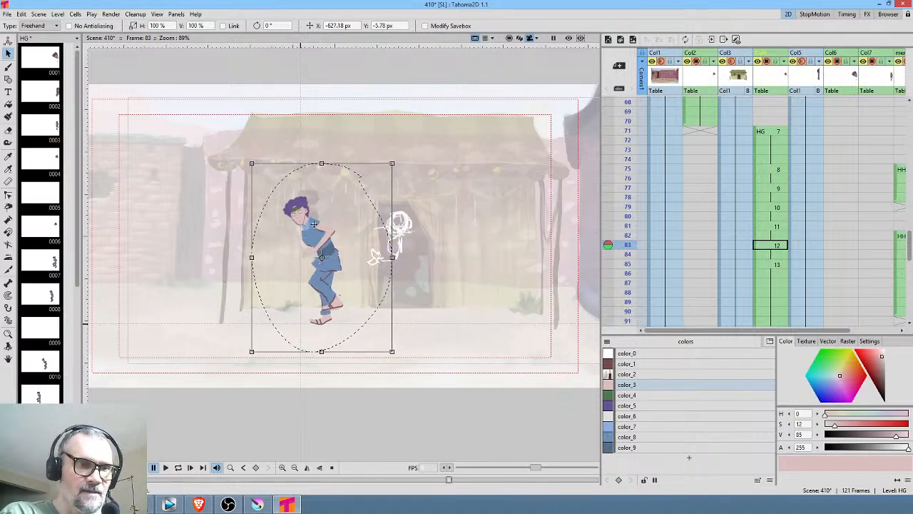
scroll(313, 224, up, 5)
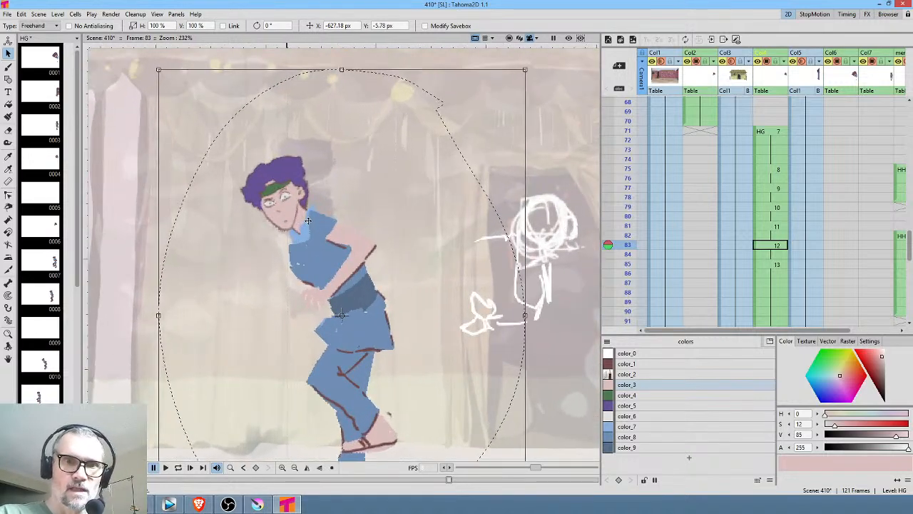
Extend the hold of drawing 12 so drawing 13 starts at frame 92, and place a duplicate of drawing 12 at frame 88 as drawing 23
click(776, 264)
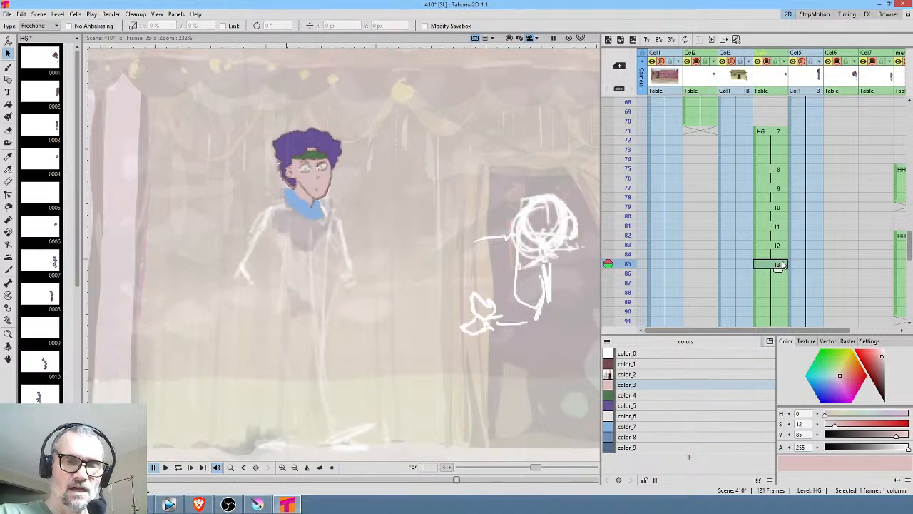
scroll(810, 265, down, 4)
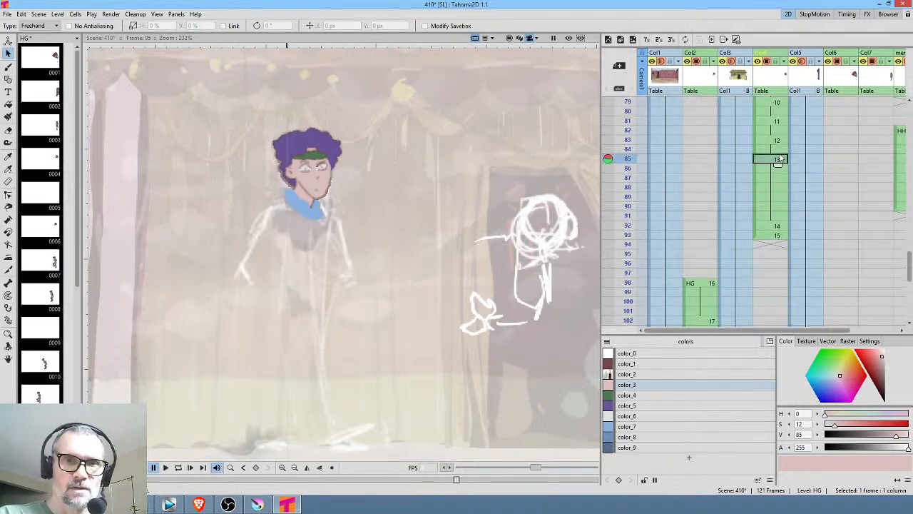
drag(779, 156, 779, 224)
click(781, 186)
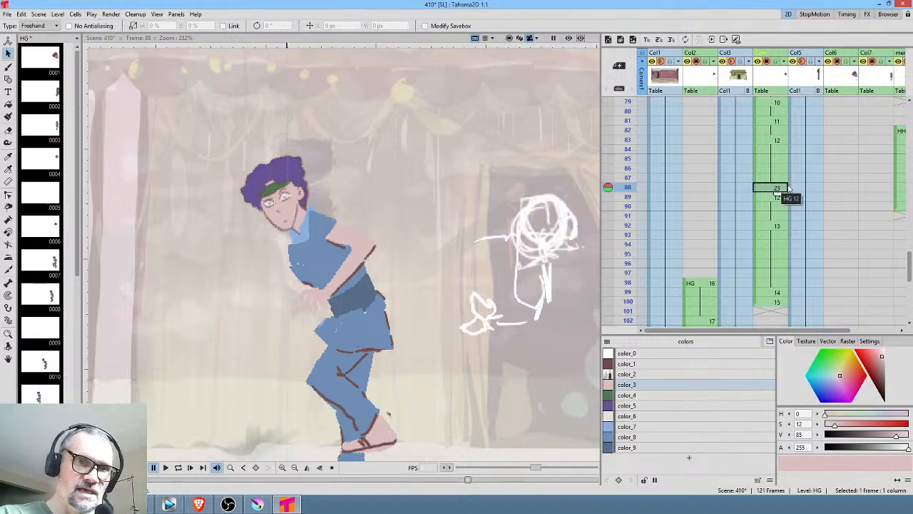
text(23)
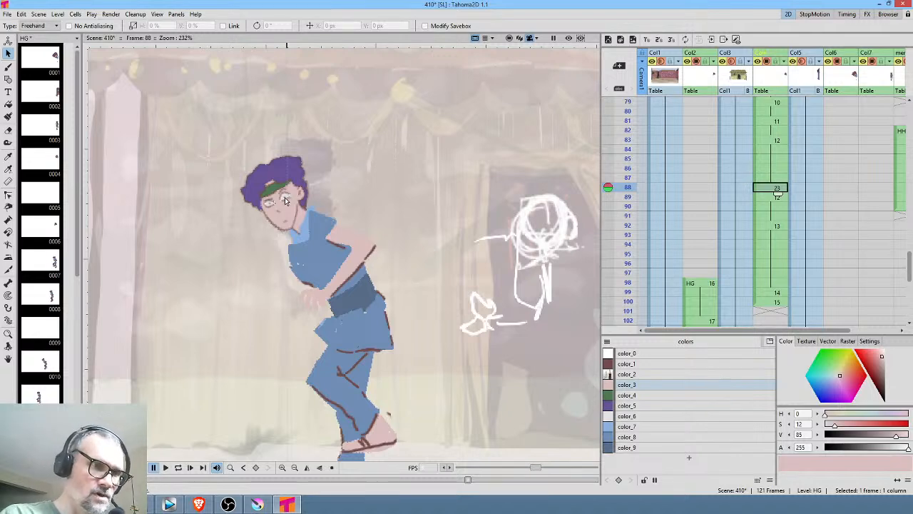
Paint dark closed eyelids across the lower part of both eyes in frame 88 with the Brush in color_1
scroll(281, 207, up, 4)
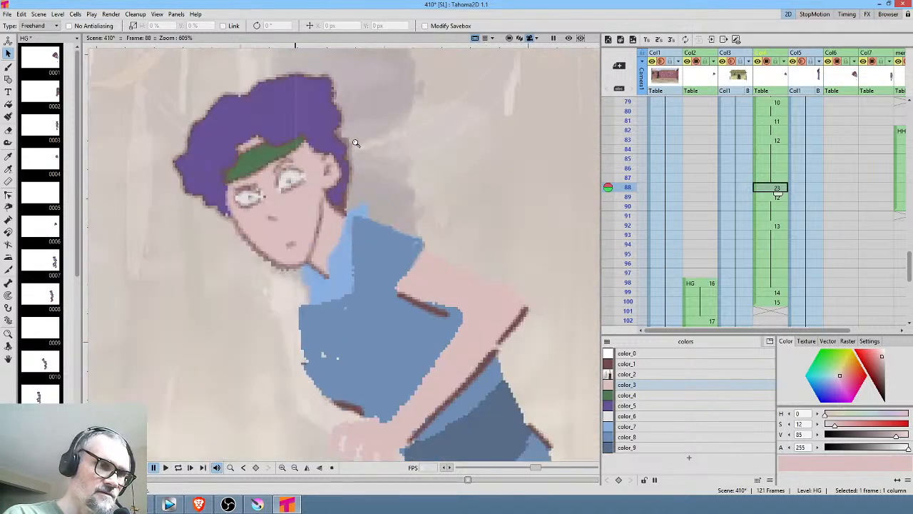
click(659, 362)
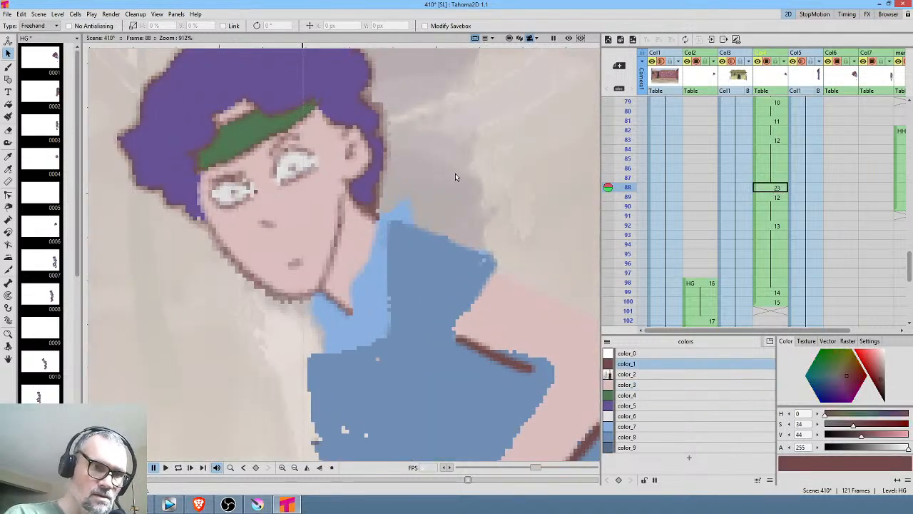
key(b)
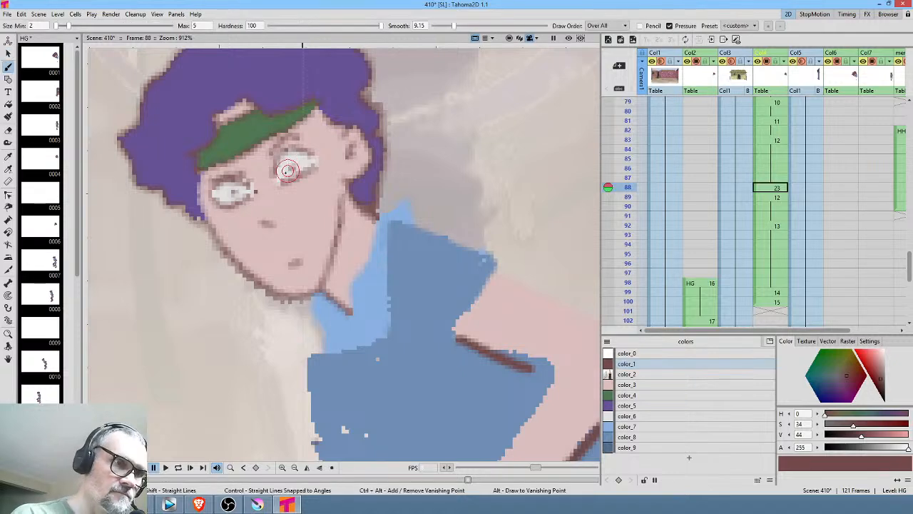
drag(281, 175, 317, 155)
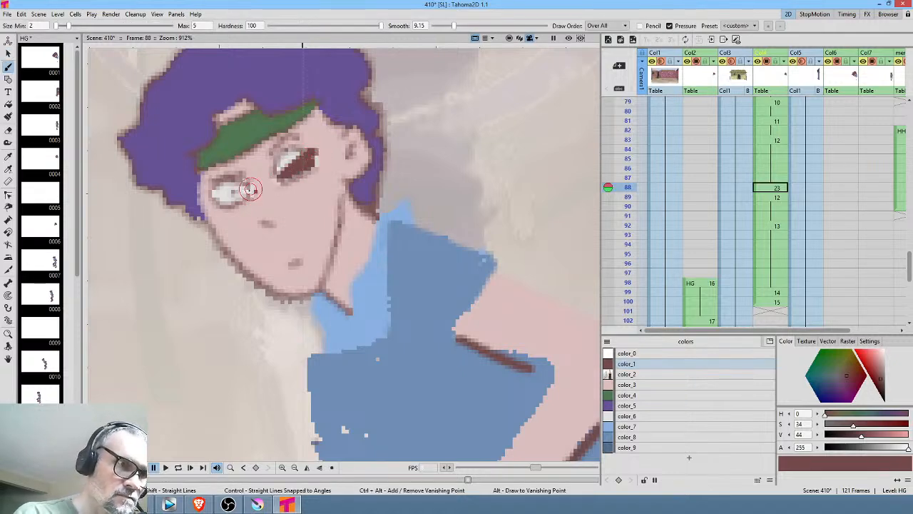
mouse_move(250, 190)
mouse_down()
mouse_move(217, 197)
mouse_move(247, 190)
mouse_move(228, 195)
mouse_up()
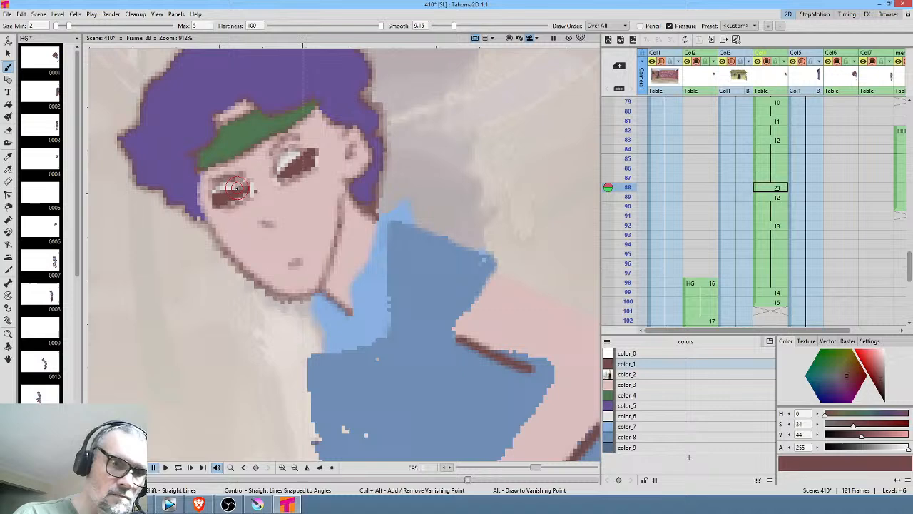
Cover the remaining whites of both eyes in frame 88 with the skin colour color_3
click(638, 385)
mouse_move(287, 184)
mouse_down()
mouse_move(326, 161)
mouse_move(284, 184)
mouse_move(319, 160)
mouse_move(272, 169)
mouse_move(287, 152)
mouse_up()
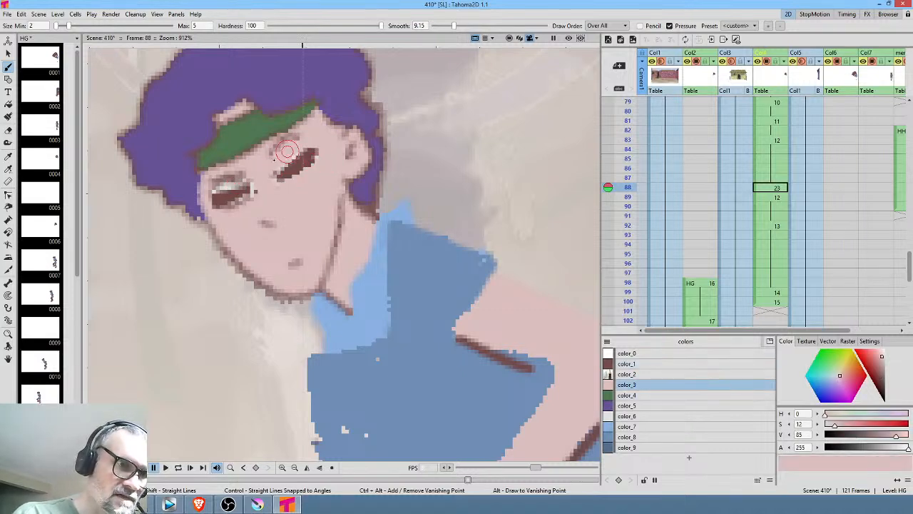
mouse_move(238, 181)
mouse_down()
mouse_move(205, 193)
mouse_move(266, 180)
mouse_move(227, 213)
mouse_move(259, 198)
mouse_up()
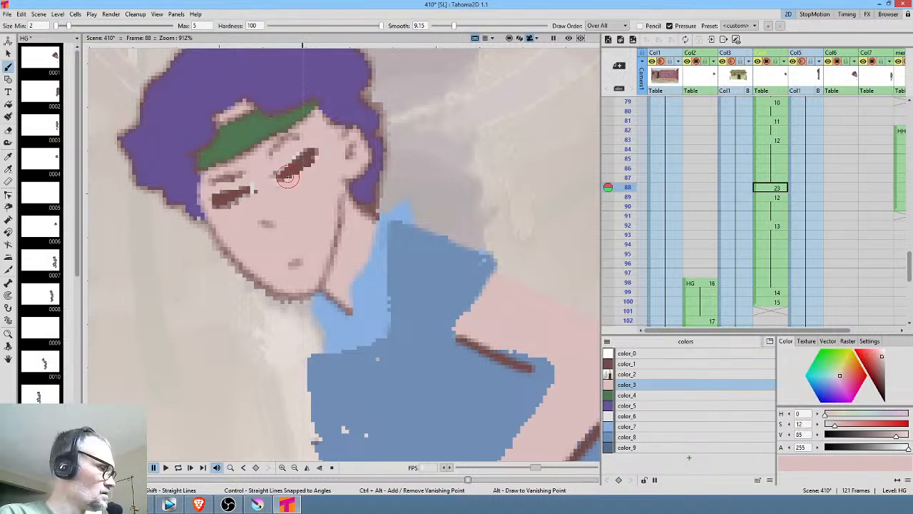
Play the animation from frame 84 to check the blink at frame 88
key(alt+0)
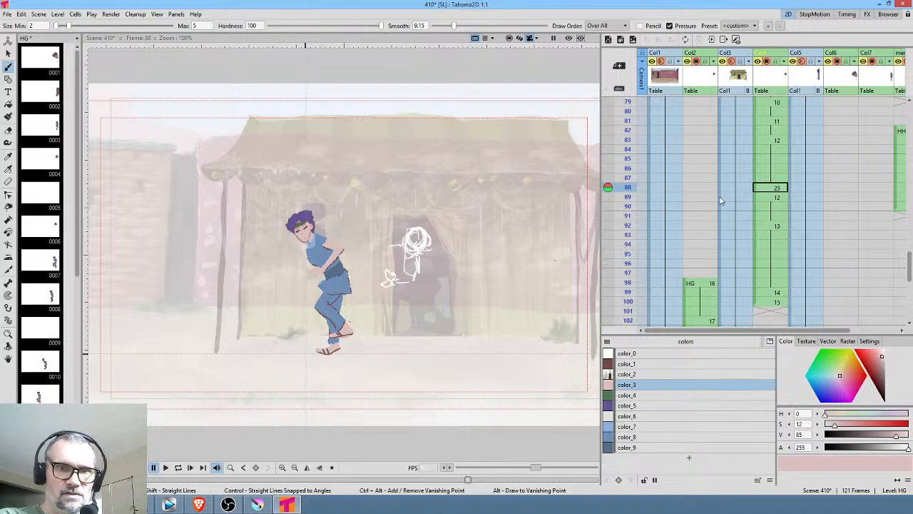
click(629, 150)
key(l)
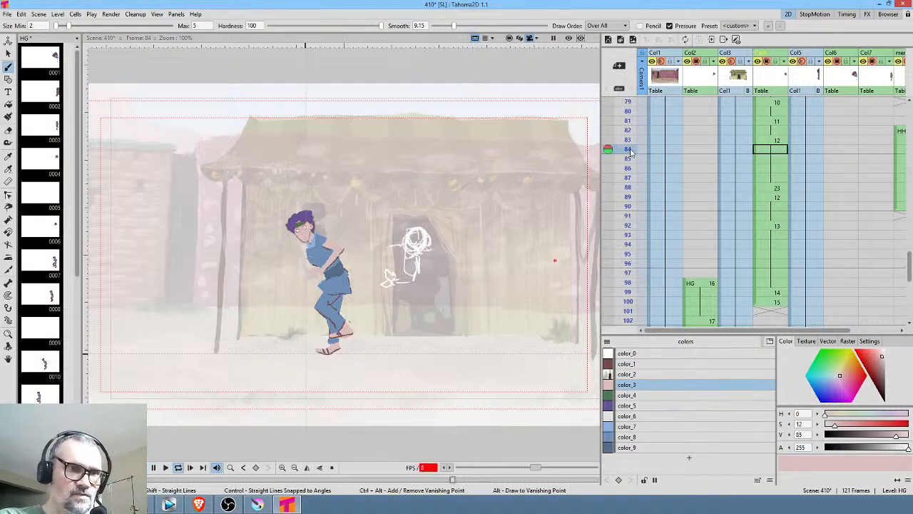
key(l)
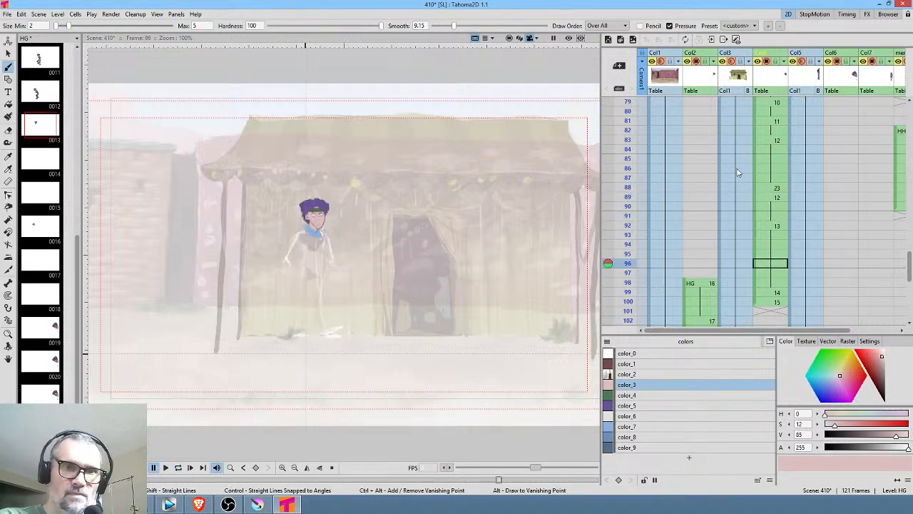
Extend the hold of drawing 12 after the blink so drawing 13 starts at frame 95
click(775, 216)
scroll(799, 179, down, 2)
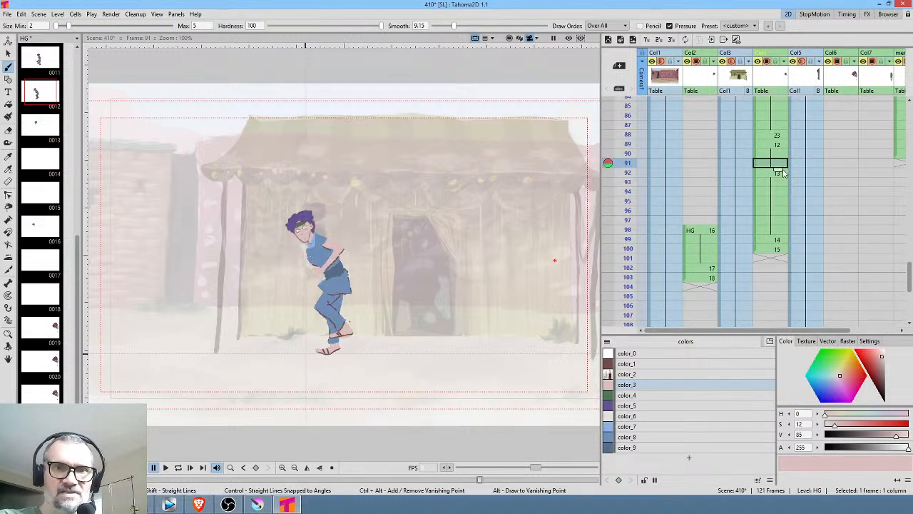
mouse_move(779, 173)
mouse_down()
mouse_move(777, 212)
mouse_move(776, 199)
mouse_up()
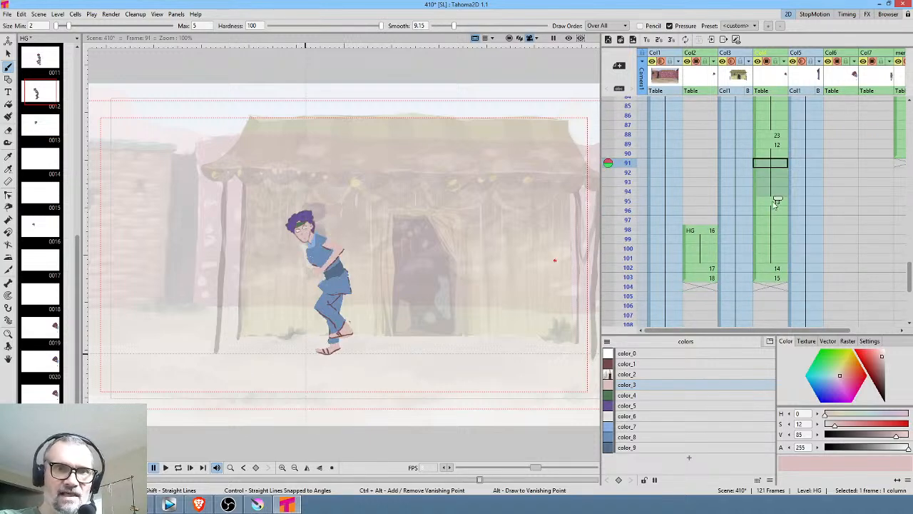
Play back the walk from frame 75 and again from frame 71 to check the poses and the blink timing
click(776, 117)
scroll(778, 142, up, 6)
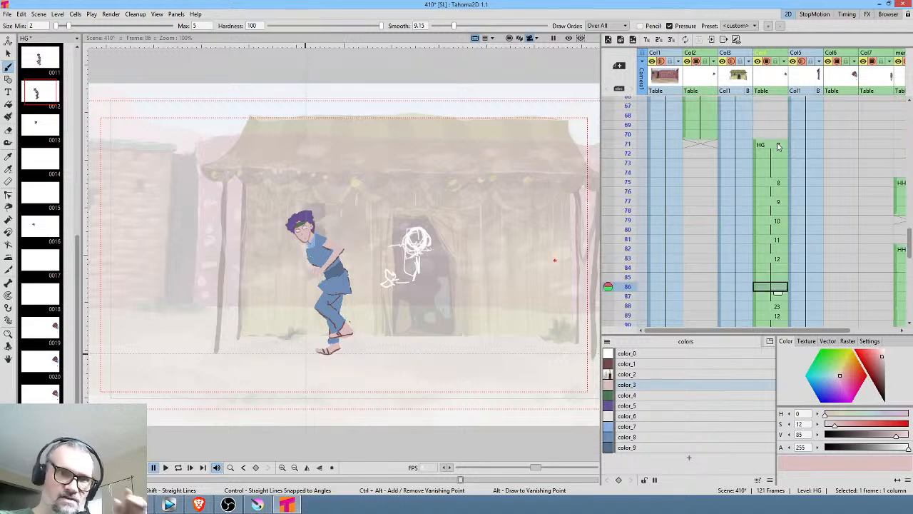
click(767, 183)
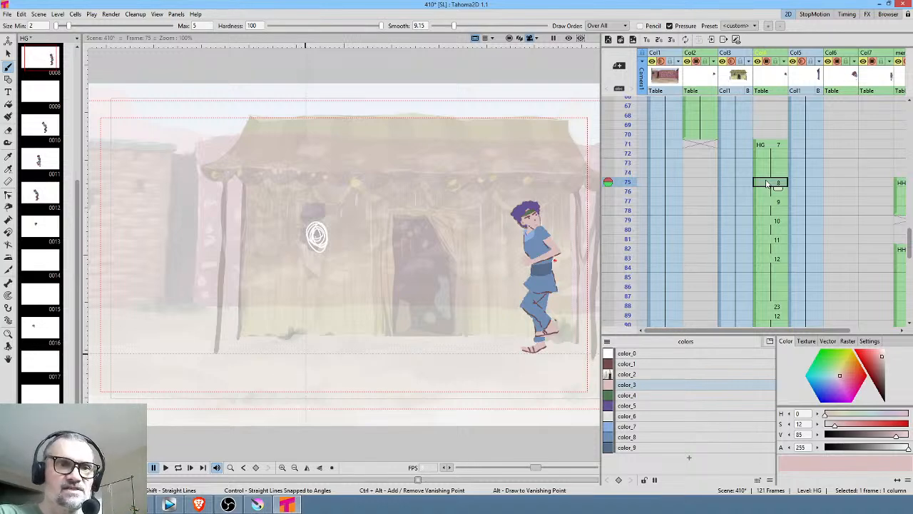
key(l)
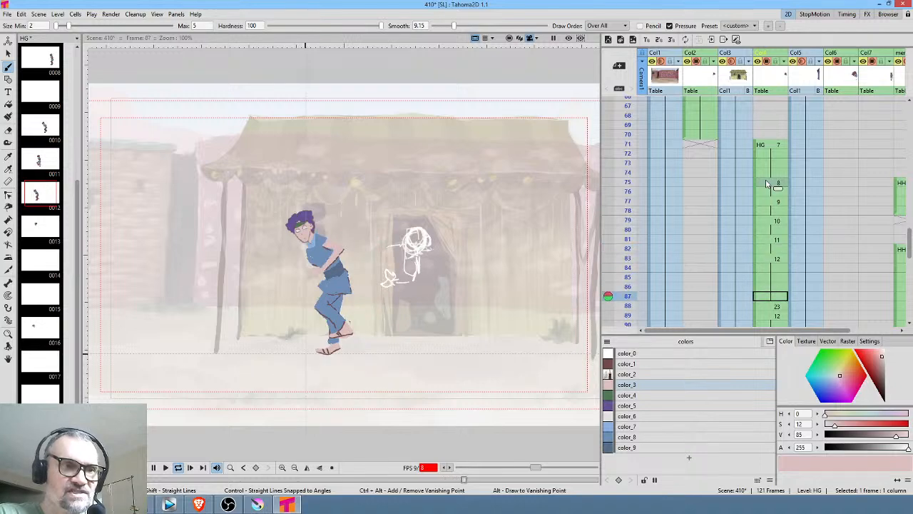
key(l)
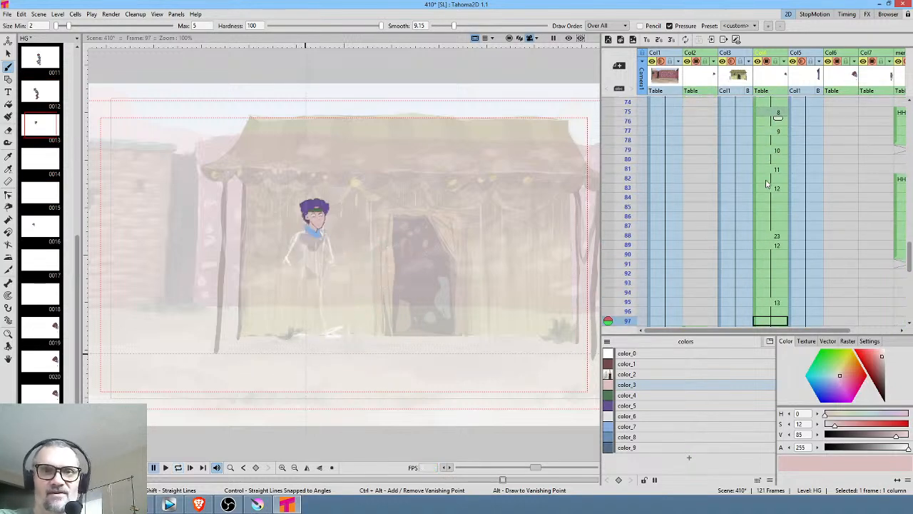
scroll(769, 186, up, 3)
click(773, 188)
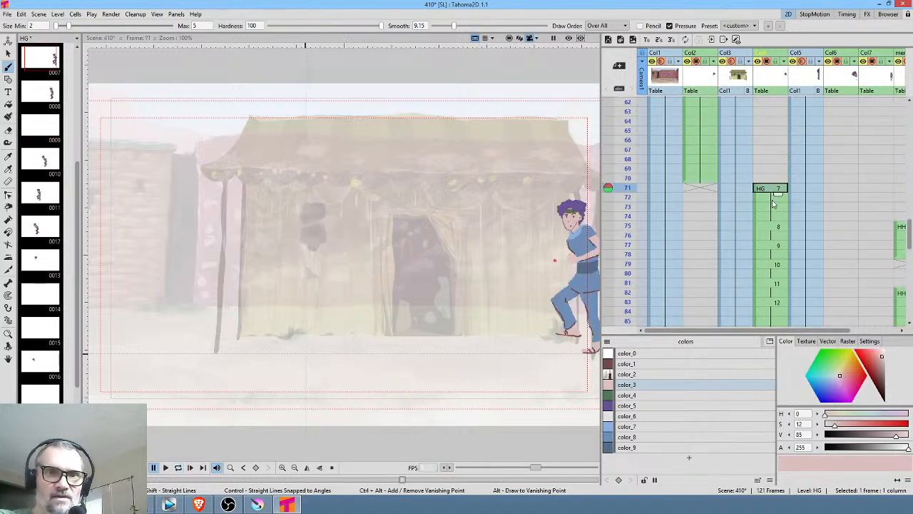
key(l)
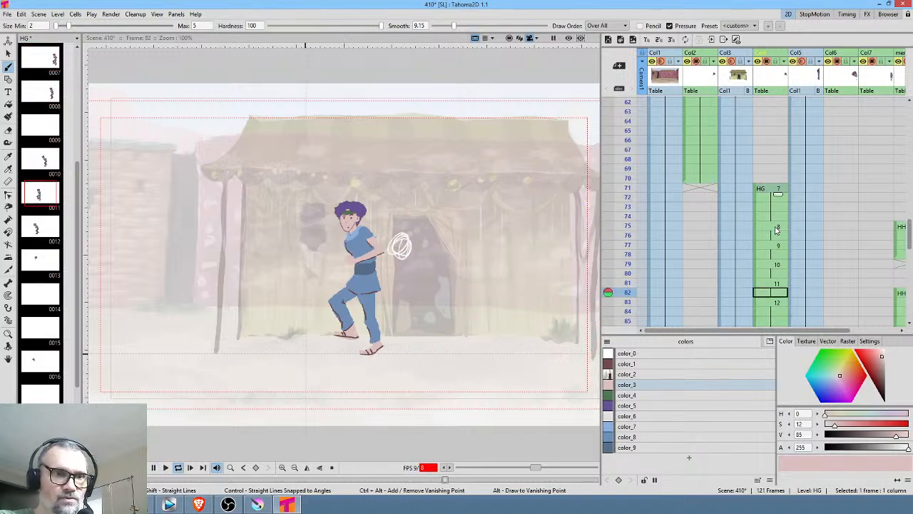
Shorten the holds of drawings 8, 9, 10 and 11 to one frame each so drawing 12 starts at frame 79
click(779, 235)
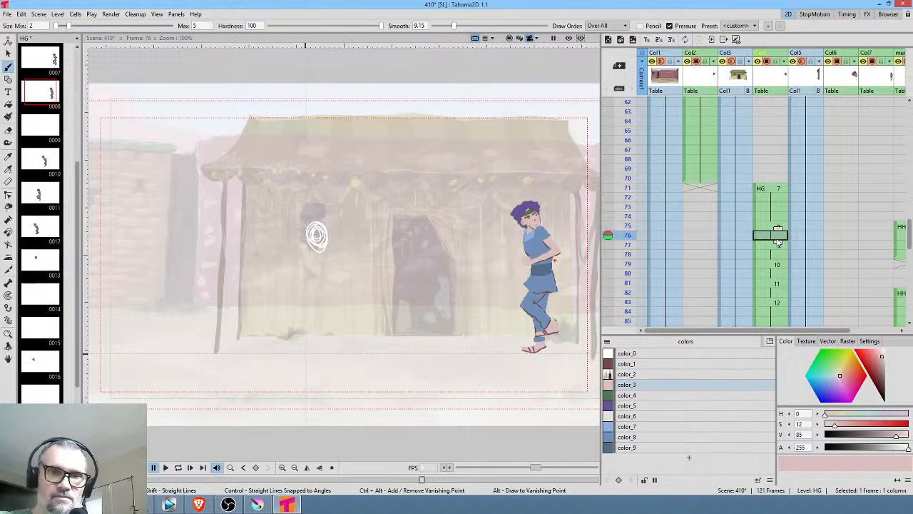
scroll(785, 248, down, 2)
scroll(784, 164, up, 3)
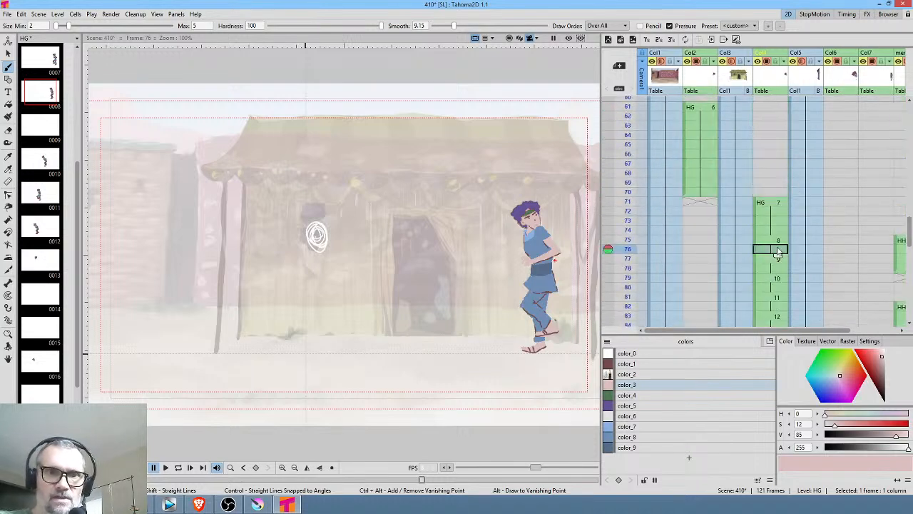
scroll(799, 250, down, 6)
scroll(834, 253, down, 2)
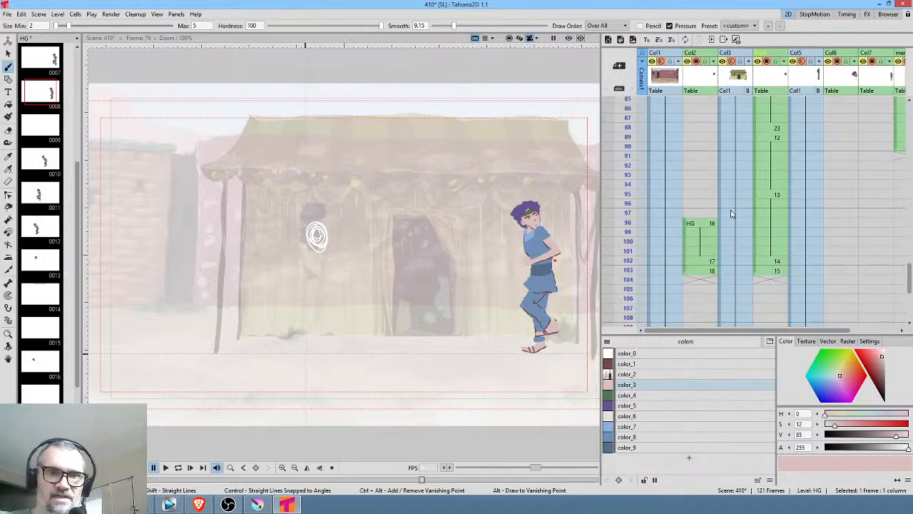
drag(627, 196, 621, 165)
scroll(763, 200, up, 9)
click(776, 244)
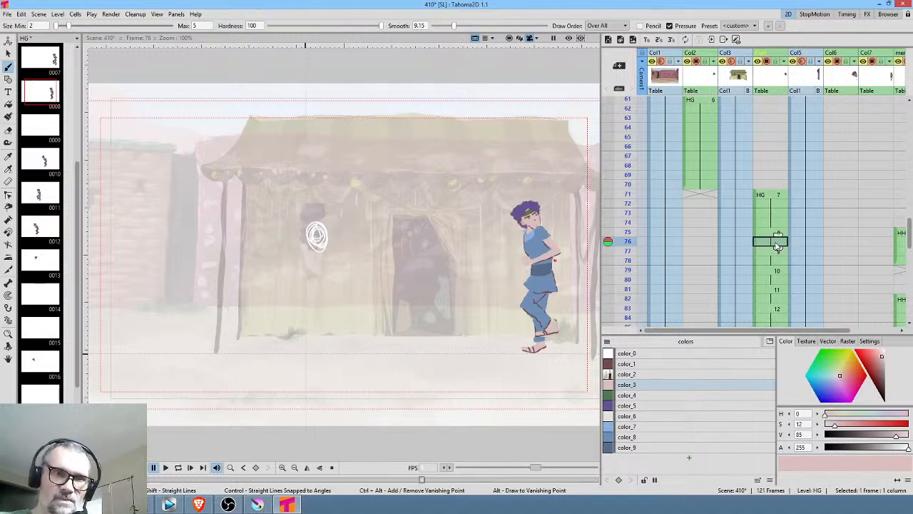
key(Delete)
click(780, 251)
key(Delete)
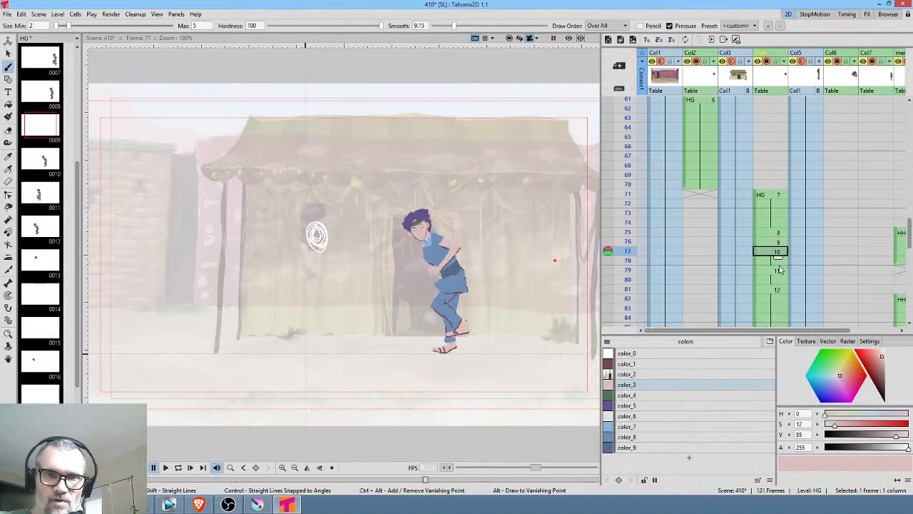
click(779, 261)
key(Delete)
click(778, 271)
key(Delete)
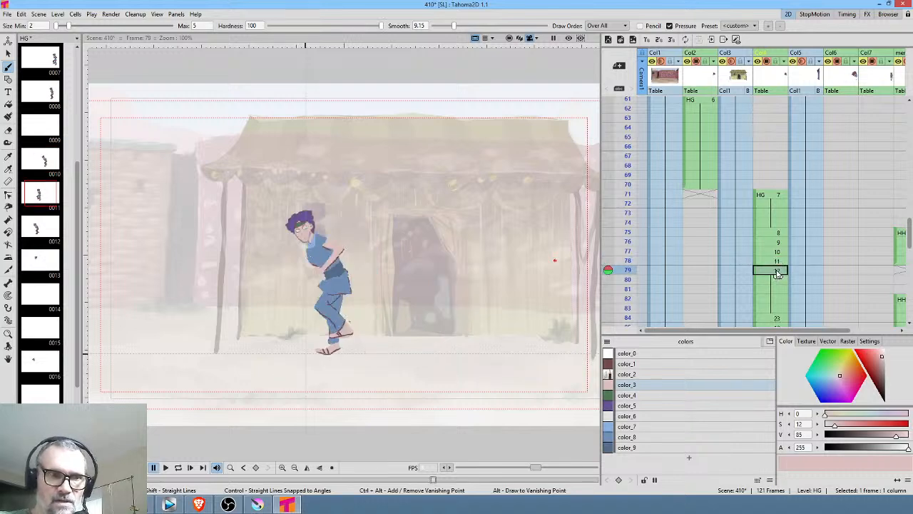
Scrub the shortened walk from frame 71 to 85 and play it back from frame 71
scroll(780, 271, down, 3)
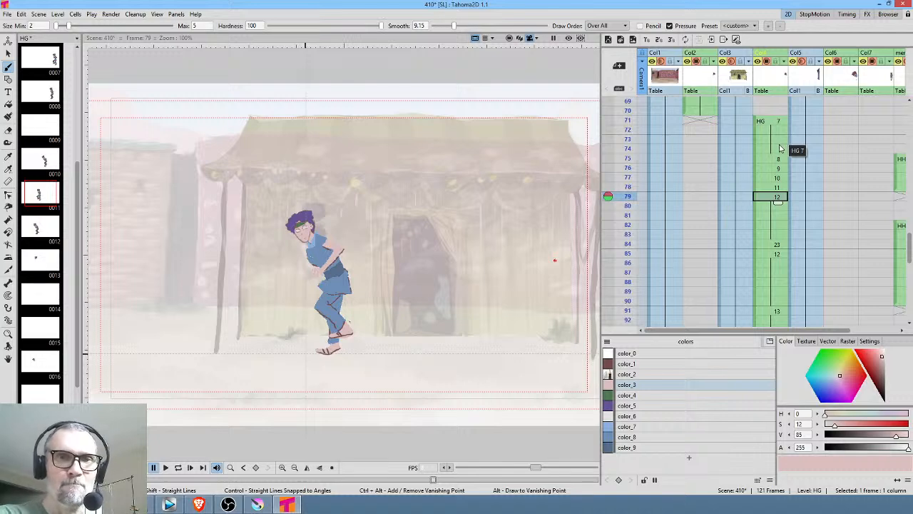
click(628, 130)
mouse_move(629, 130)
mouse_down()
mouse_move(621, 222)
mouse_move(602, 286)
mouse_move(610, 177)
mouse_move(615, 254)
mouse_up()
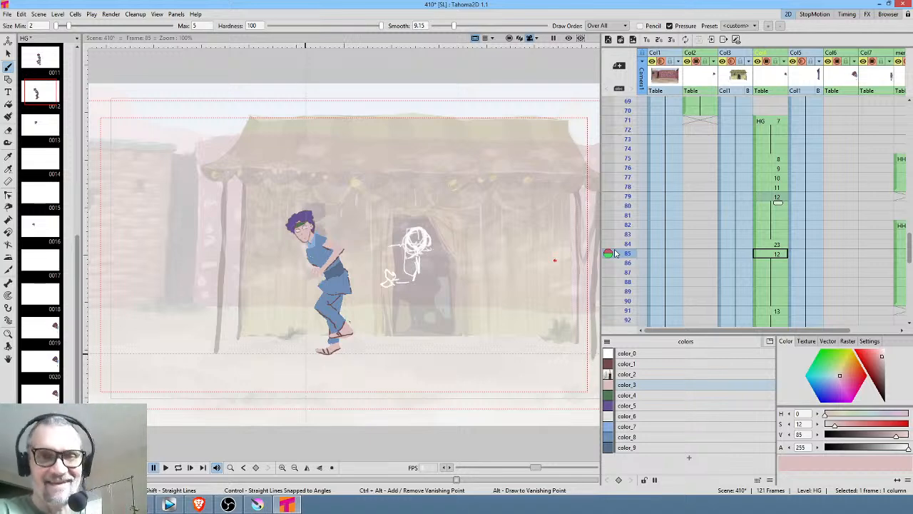
click(763, 123)
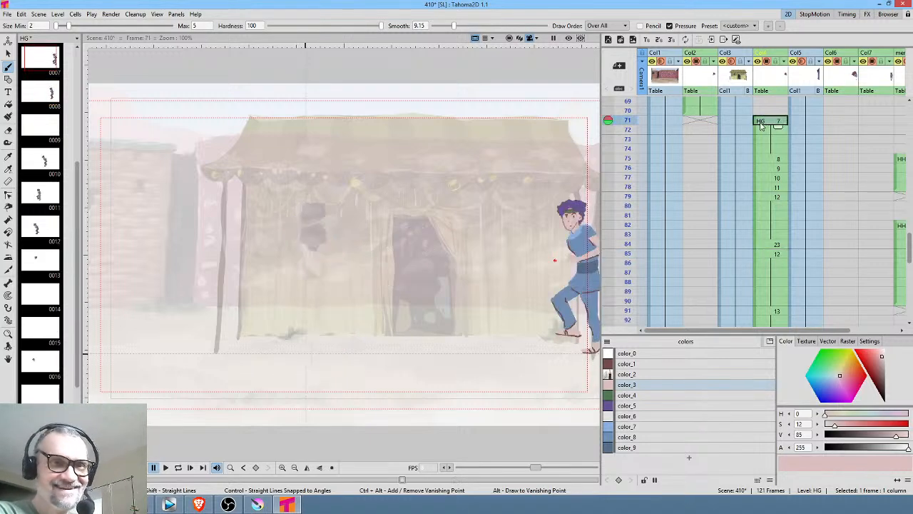
drag(534, 245, 488, 234)
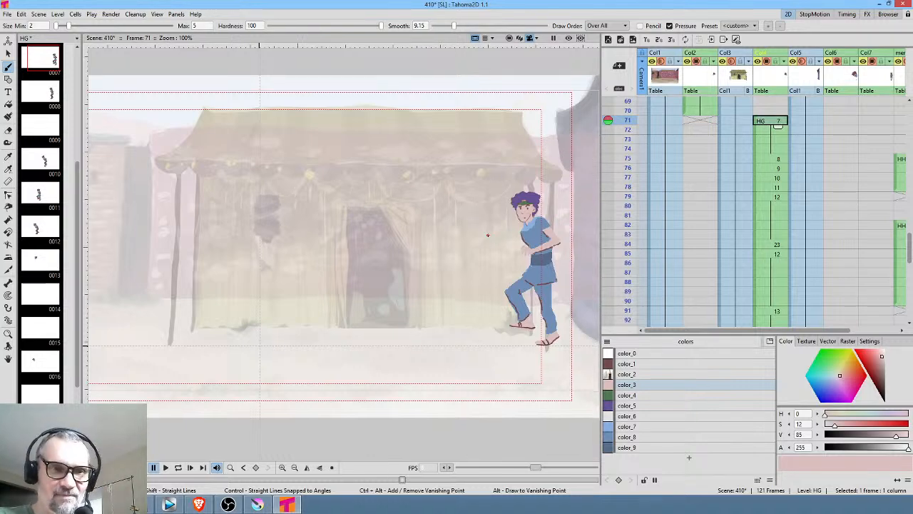
key(p)
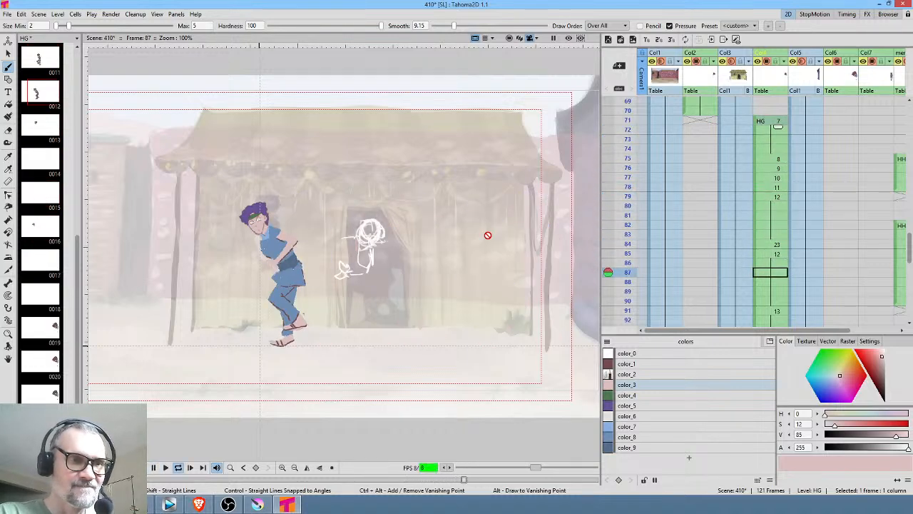
key(p)
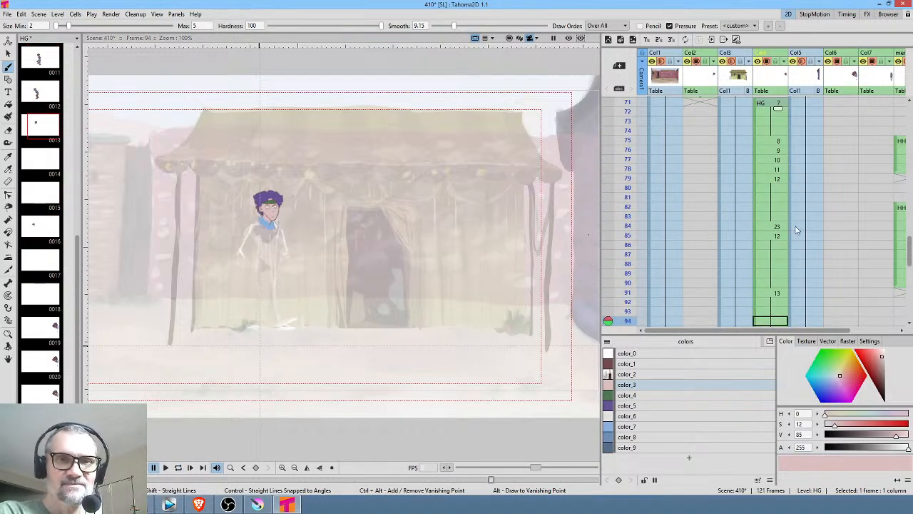
Replay the walk several times from around frame 71 to judge the faster poses, the stop and the blink
scroll(794, 179, up, 4)
click(770, 217)
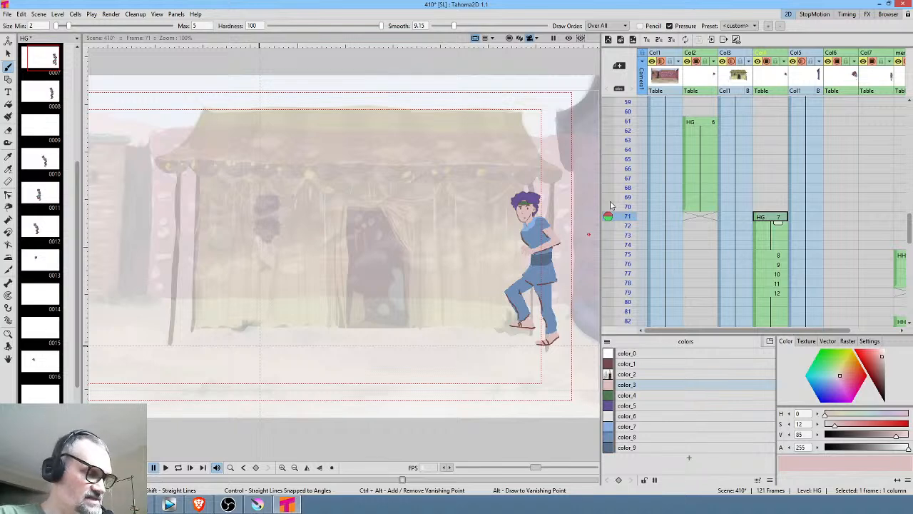
key(l)
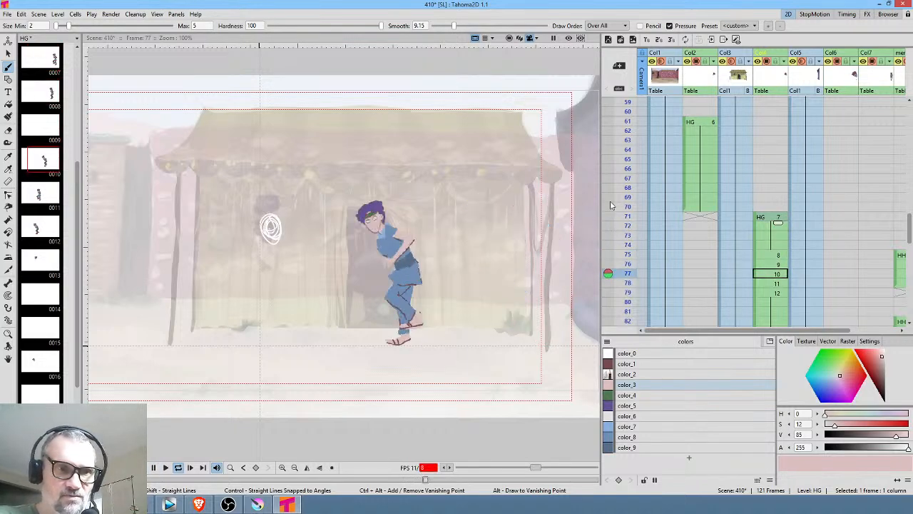
key(l)
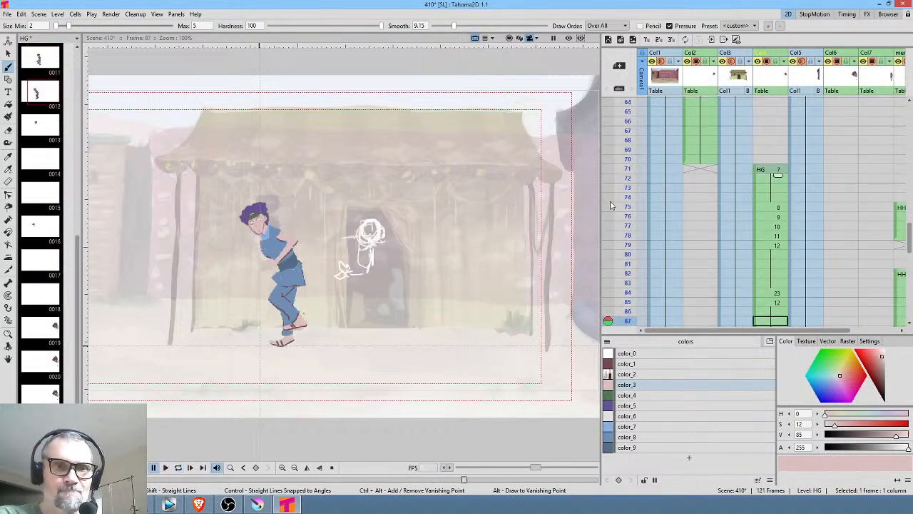
click(632, 169)
key(l)
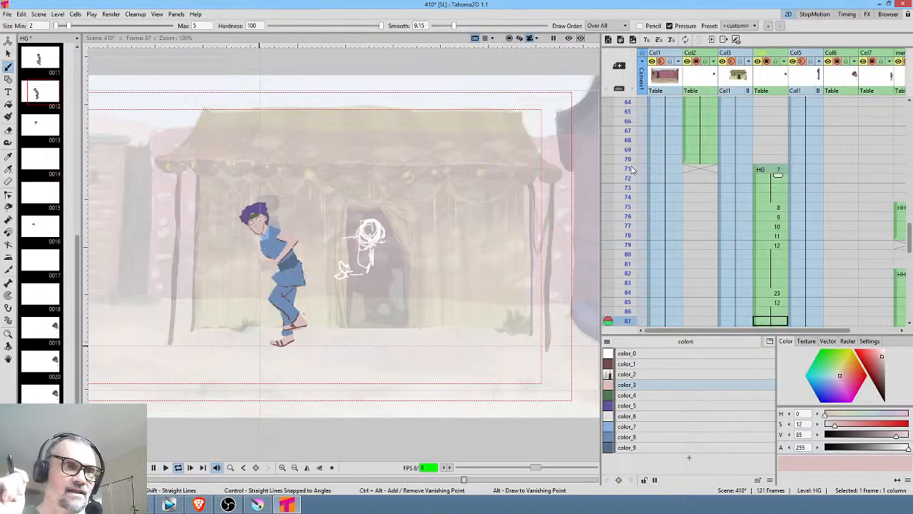
key(l)
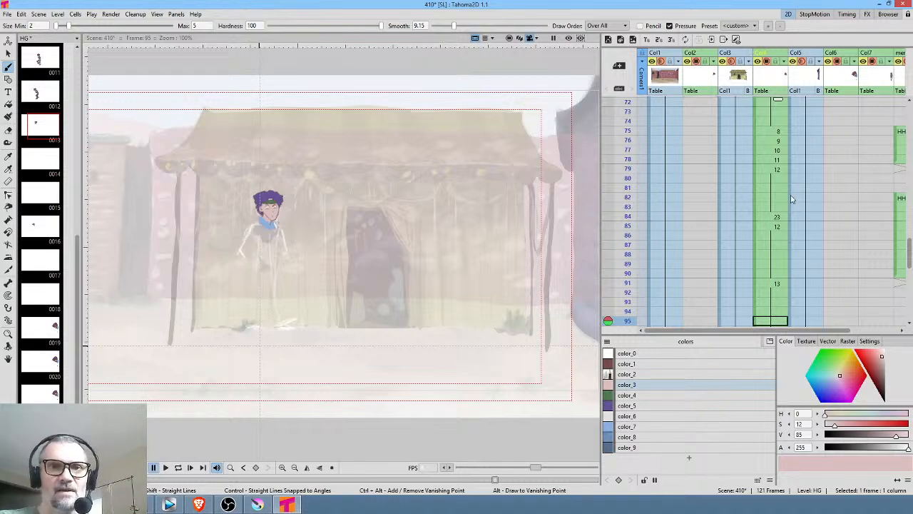
scroll(787, 198, up, 5)
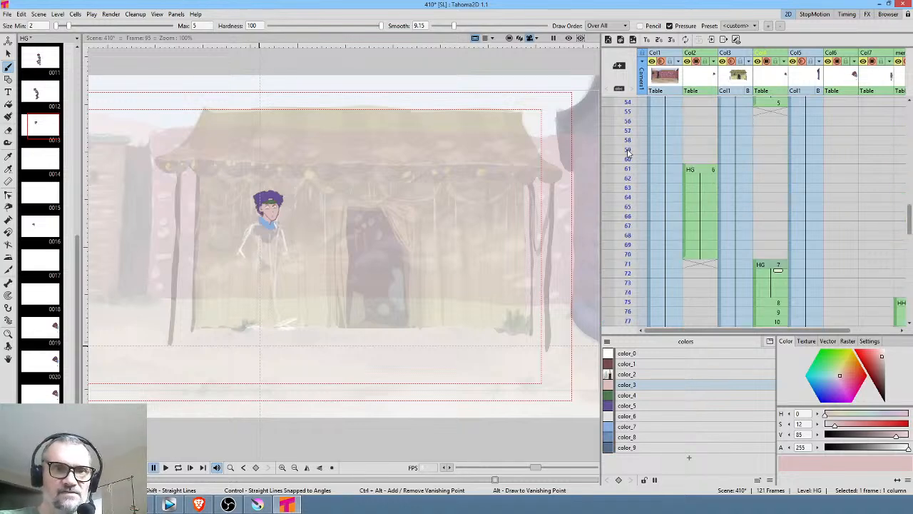
key(l)
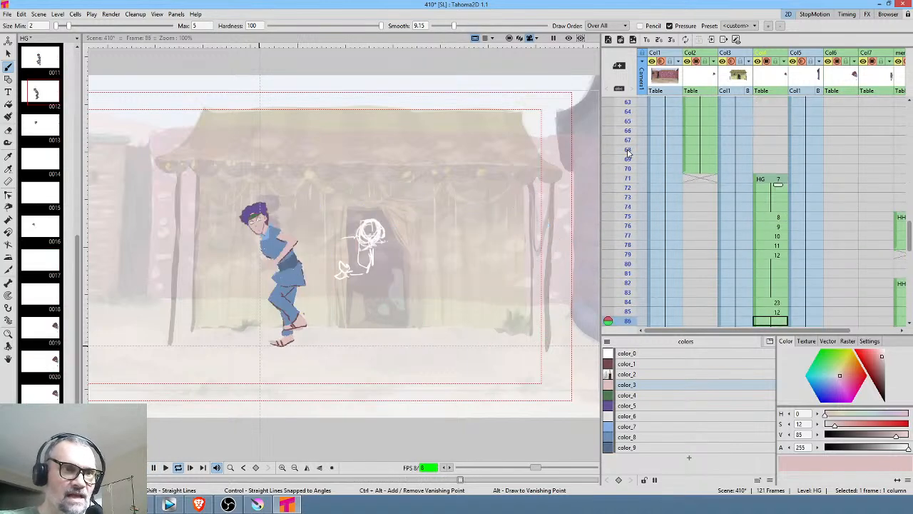
key(l)
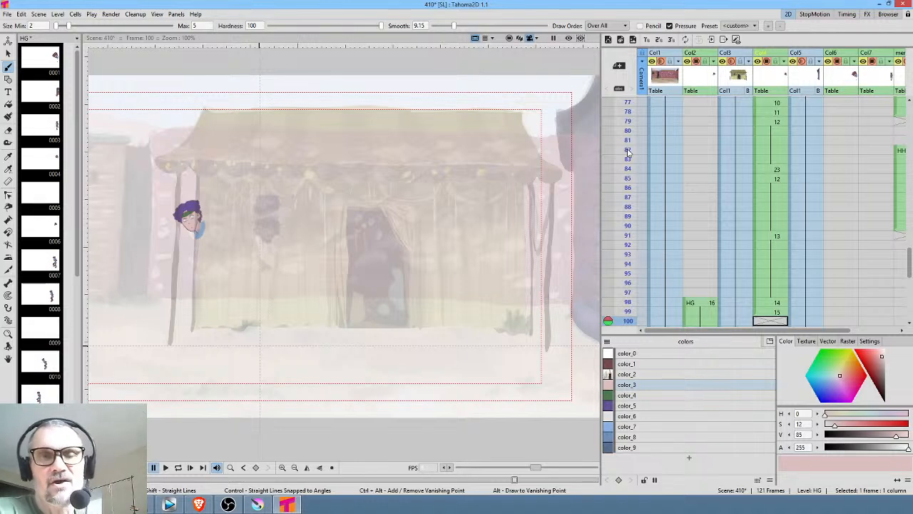
Scrub frames 71 to 78 and play the section once more through the change to drawing 13
scroll(824, 214, up, 3)
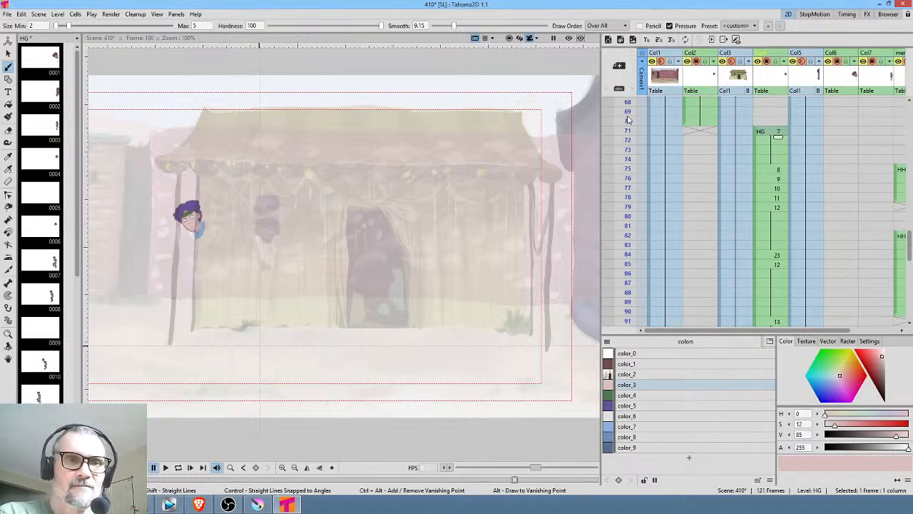
drag(628, 128, 627, 198)
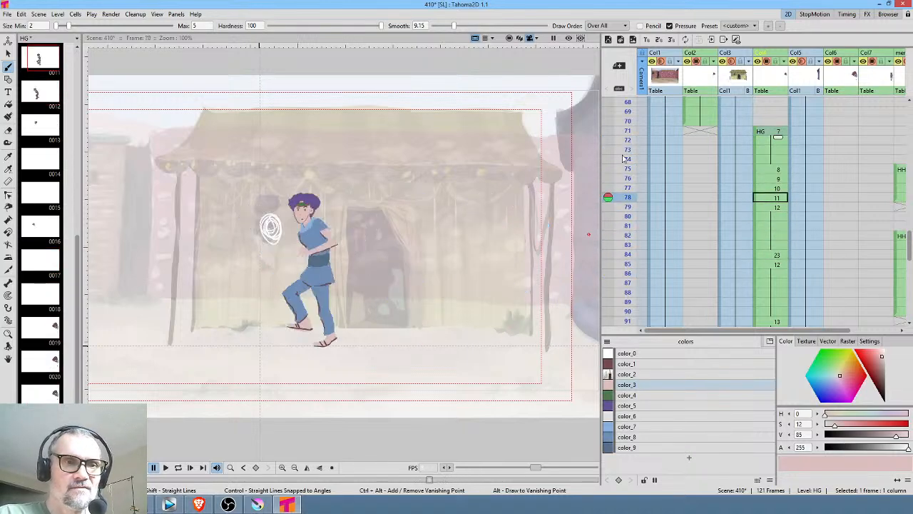
drag(623, 159, 623, 151)
click(772, 131)
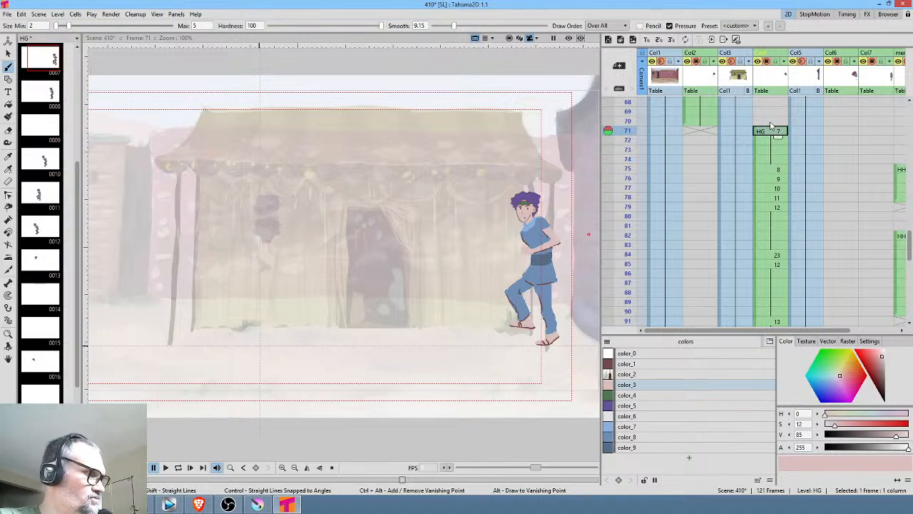
key(l)
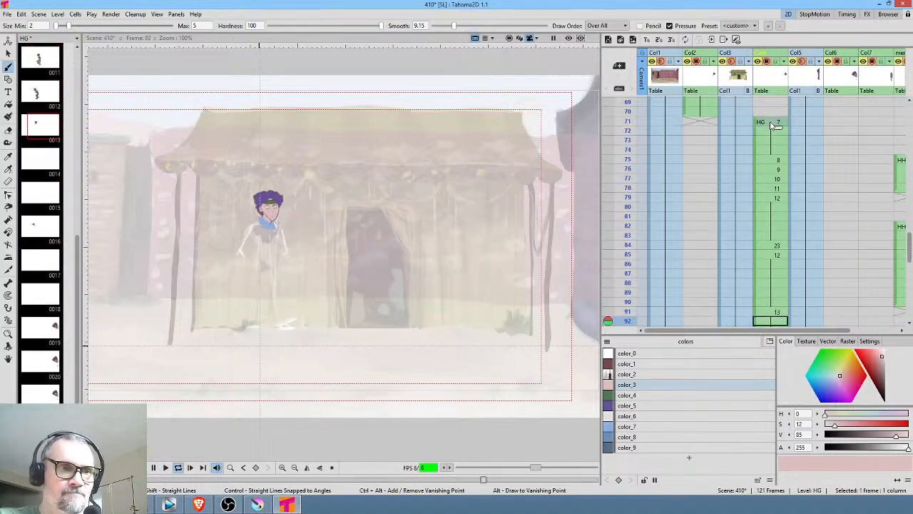
key(l)
In drawing 13 at frame 91, paint a wide white grin with color_6 and cover the whites of both eyes with skin colour color_3
scroll(789, 275, down, 5)
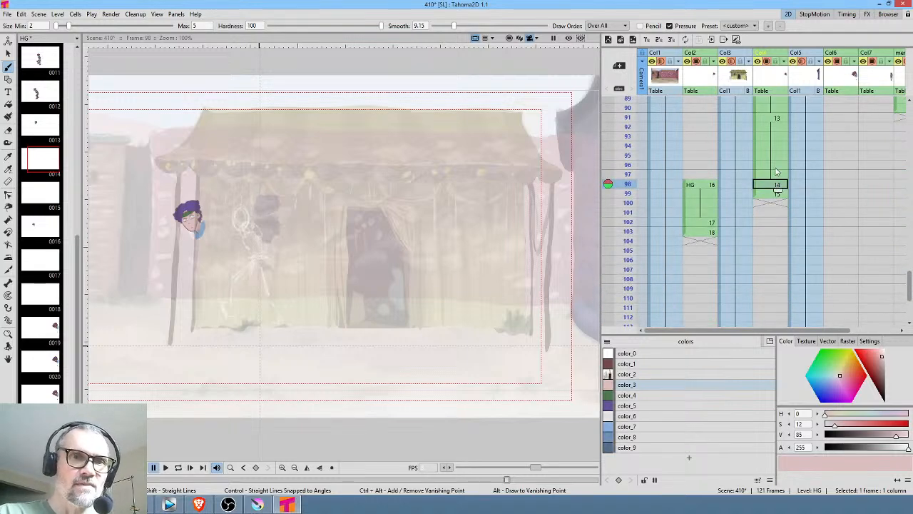
click(776, 119)
drag(629, 127, 630, 213)
scroll(803, 249, up, 3)
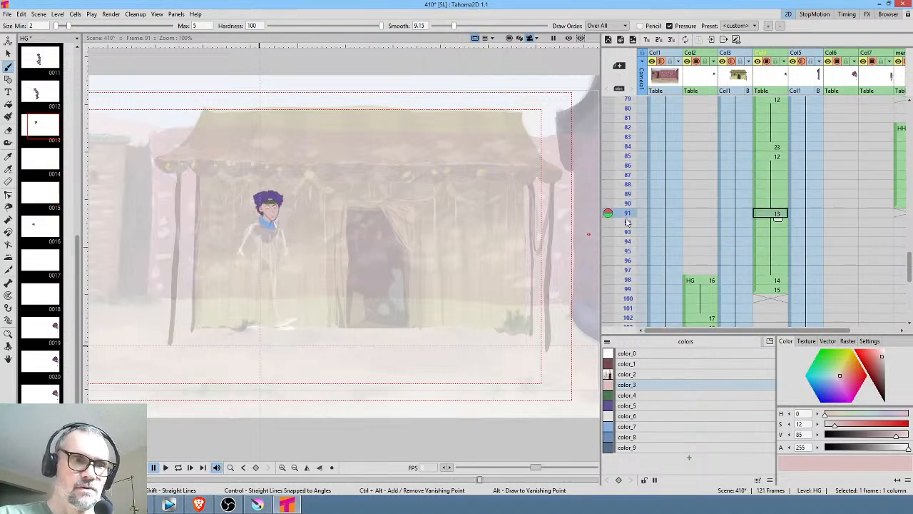
click(776, 220)
click(775, 214)
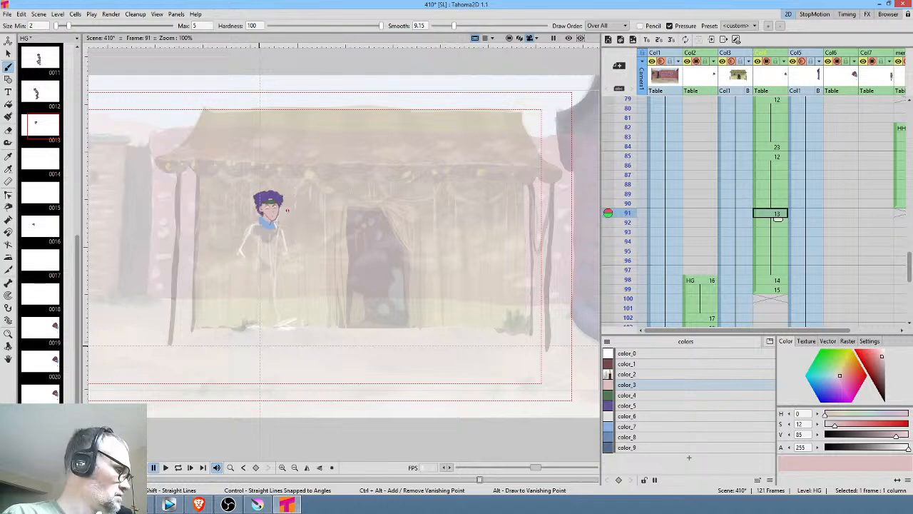
drag(276, 218, 359, 131)
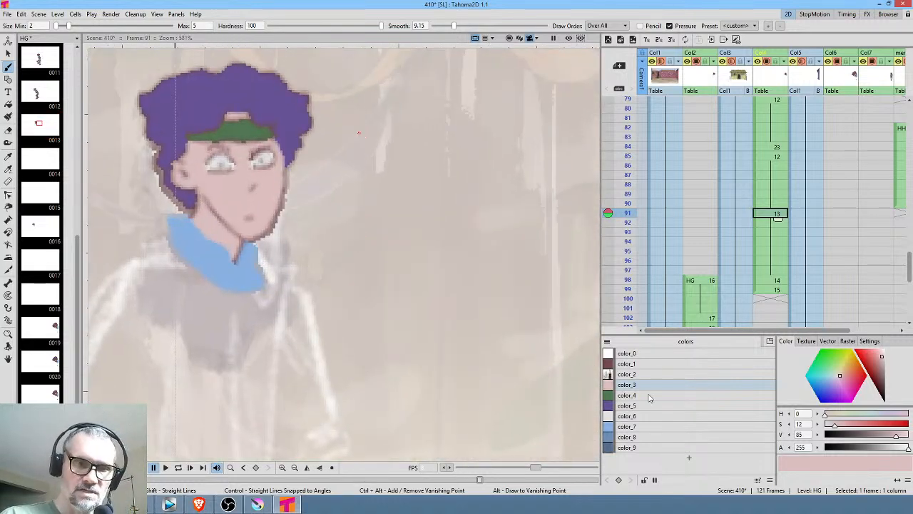
click(646, 418)
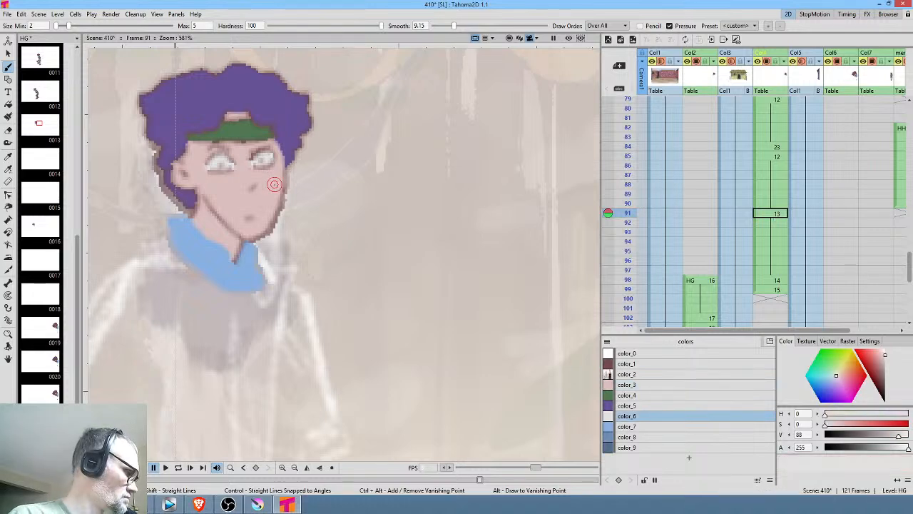
key(f)
mouse_move(271, 191)
mouse_down()
mouse_move(216, 193)
mouse_move(244, 213)
mouse_move(270, 190)
mouse_move(238, 198)
mouse_move(242, 207)
mouse_move(266, 194)
mouse_move(249, 213)
mouse_move(269, 197)
mouse_move(248, 216)
mouse_up()
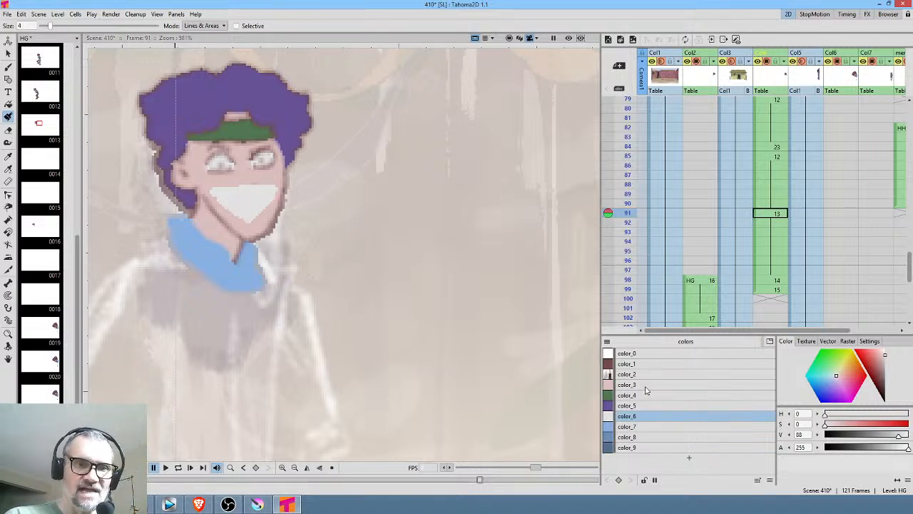
click(640, 385)
mouse_move(233, 171)
mouse_down()
mouse_move(257, 158)
mouse_move(265, 165)
mouse_move(254, 165)
mouse_move(267, 152)
mouse_move(229, 172)
mouse_up()
Outline the grin with the Brush in the dark line colour color_1
click(642, 364)
key(b)
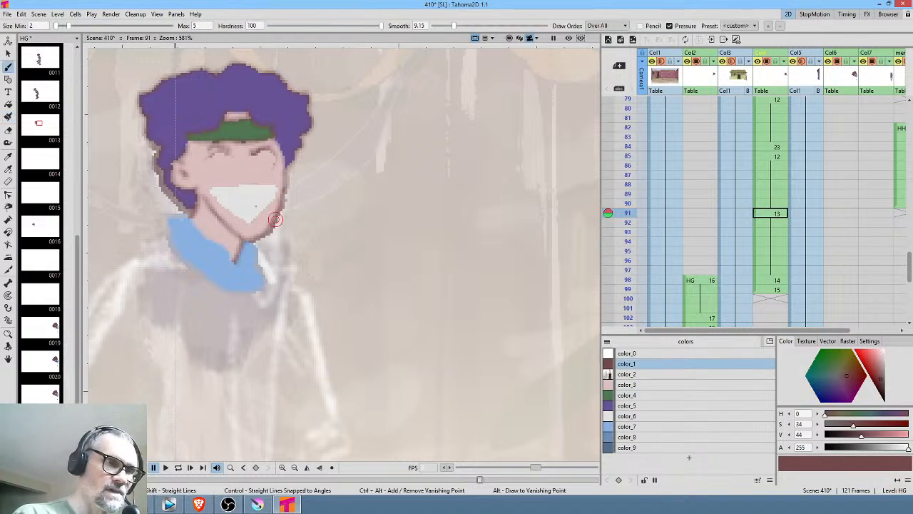
mouse_move(211, 194)
mouse_down()
mouse_move(269, 190)
mouse_move(217, 206)
mouse_move(239, 221)
mouse_move(264, 214)
mouse_move(282, 189)
mouse_up()
drag(211, 188, 280, 188)
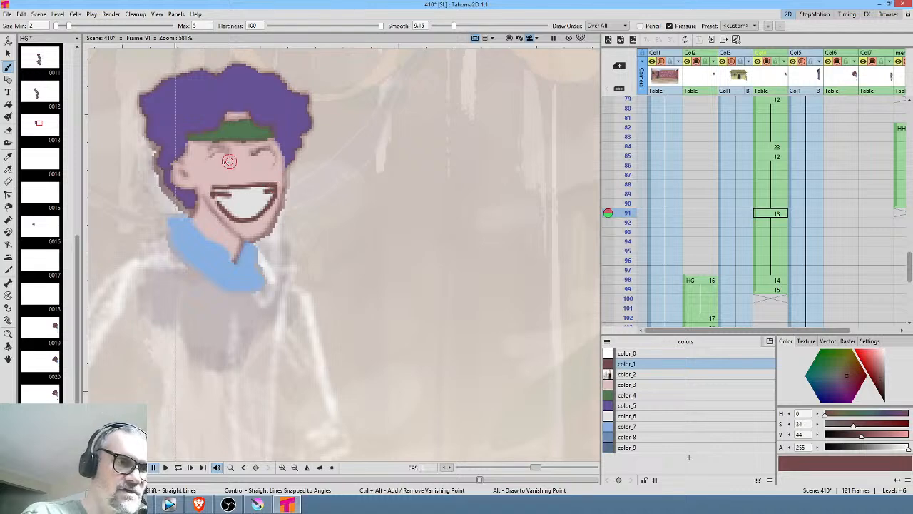
Draw the closed smiling eyes, the neckline along the collar and the hair edge beside the neck in color_1
drag(212, 157, 271, 154)
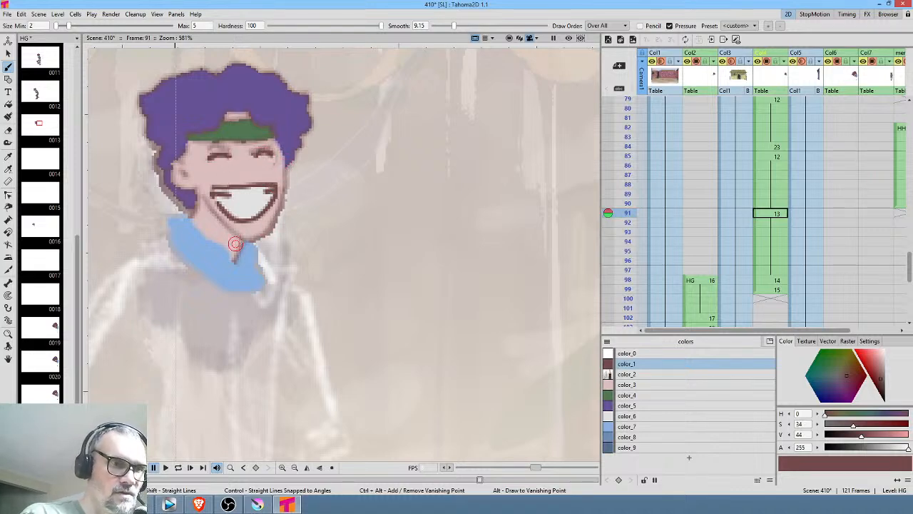
drag(198, 223, 229, 255)
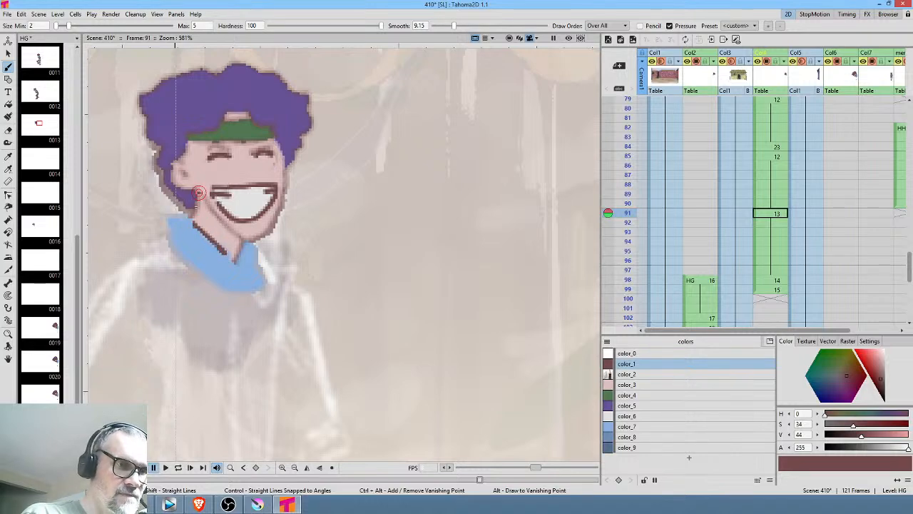
drag(194, 220, 197, 179)
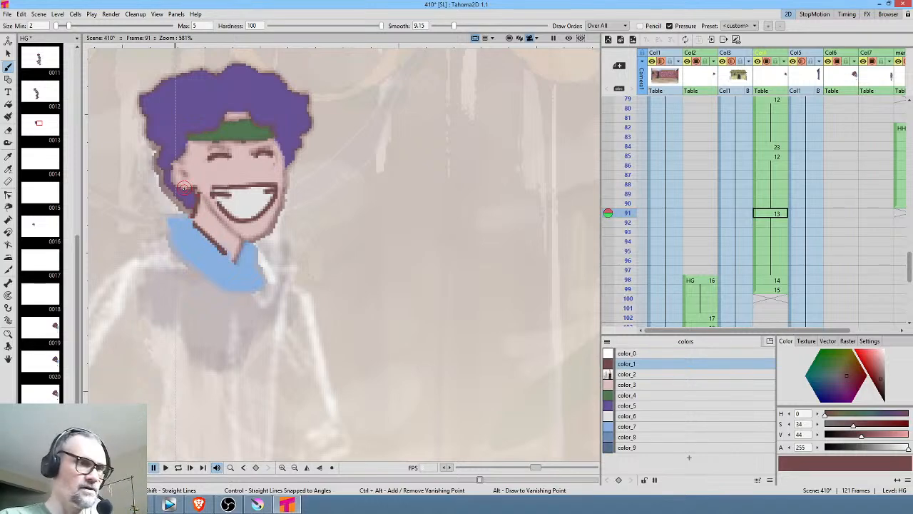
Paint over the dark outline around the grin with skin colour color_3 and touch up the teeth with color_6
key(alt+0)
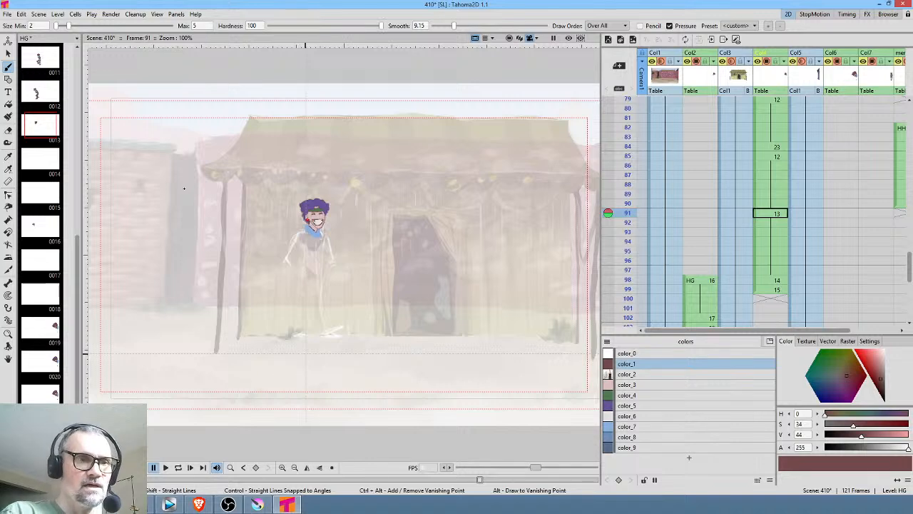
scroll(367, 228, up, 7)
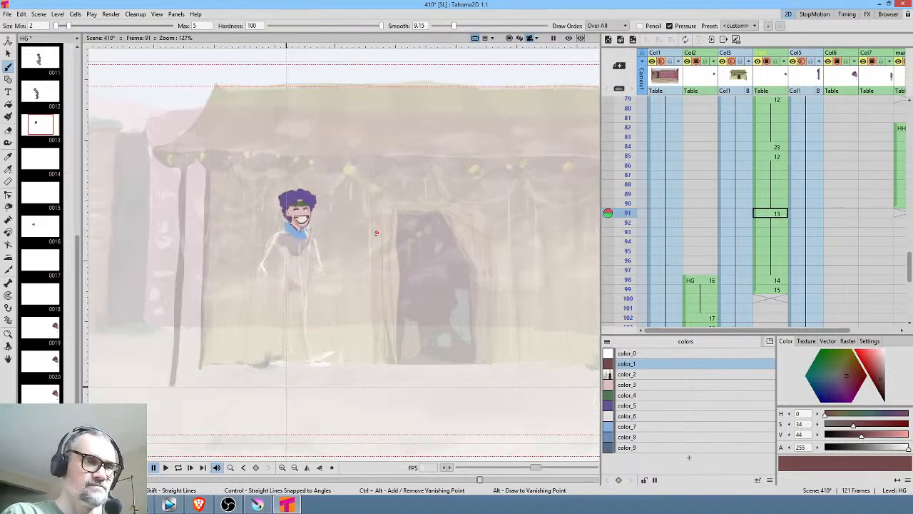
drag(211, 183, 288, 210)
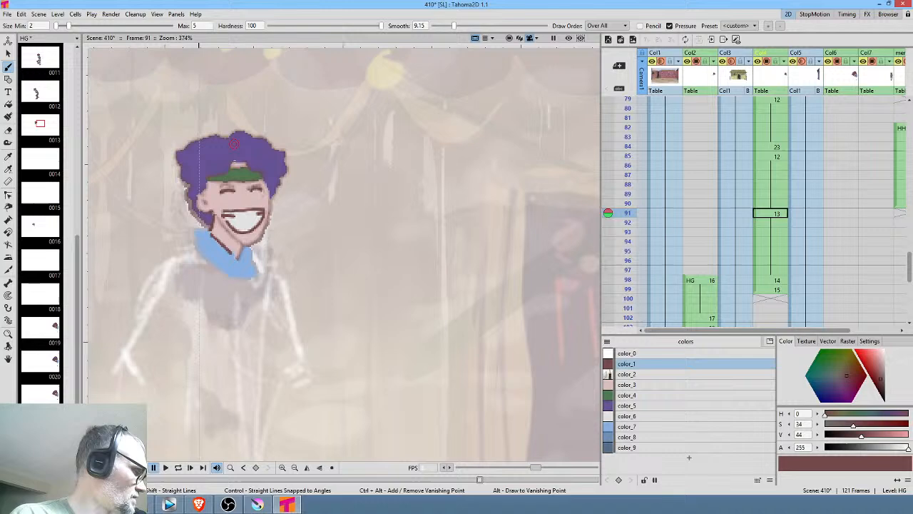
click(635, 385)
key(a)
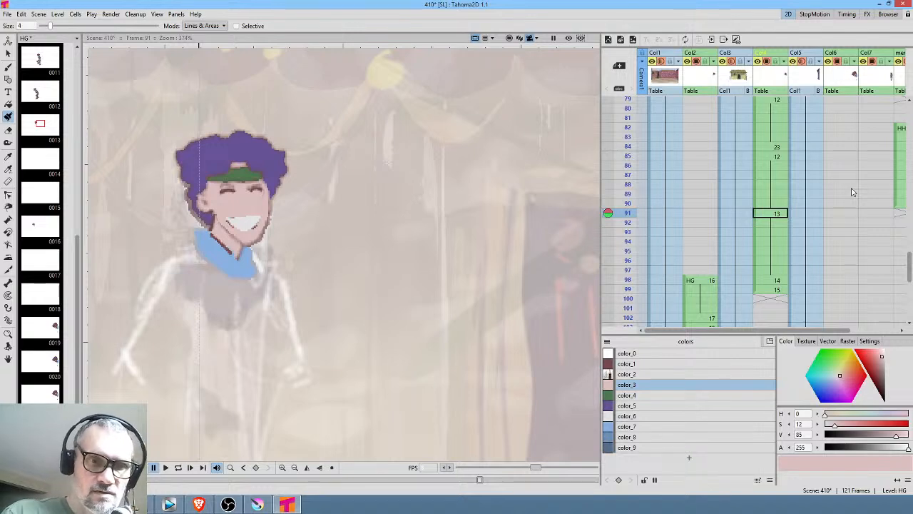
click(637, 415)
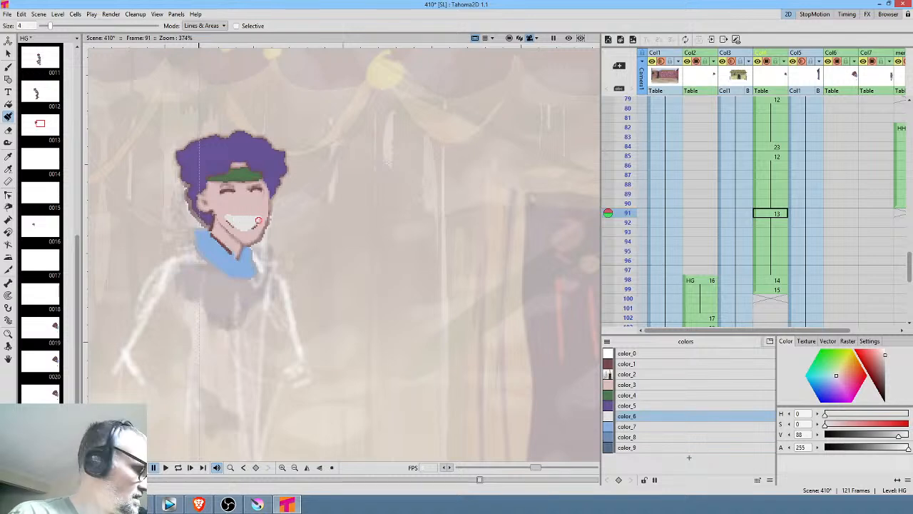
key(b)
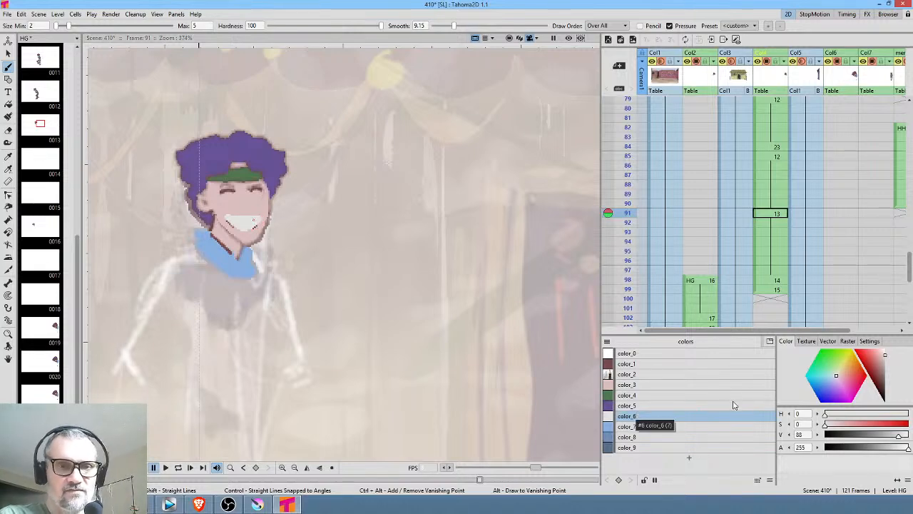
Erase the rough white body sketch below the head in drawing 13 with the Eraser set to Selective on color_2
click(656, 374)
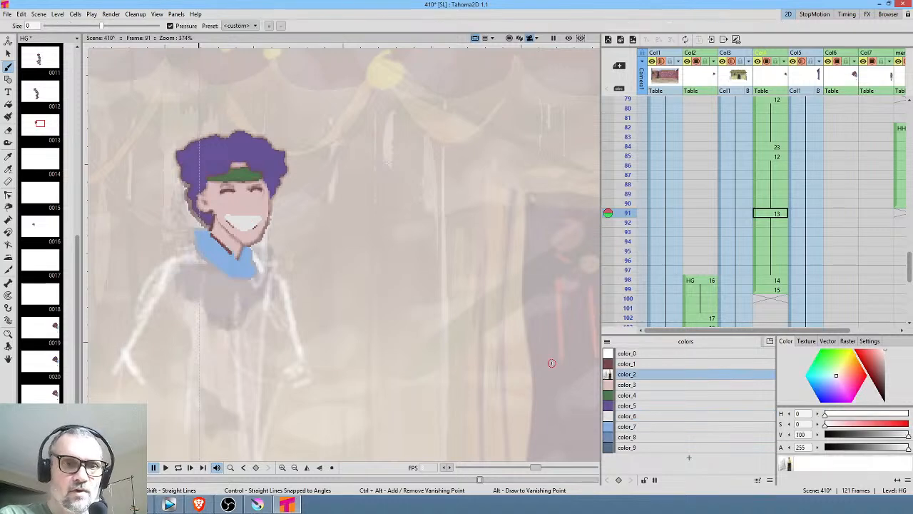
scroll(468, 325, down, 1)
scroll(448, 318, down, 2)
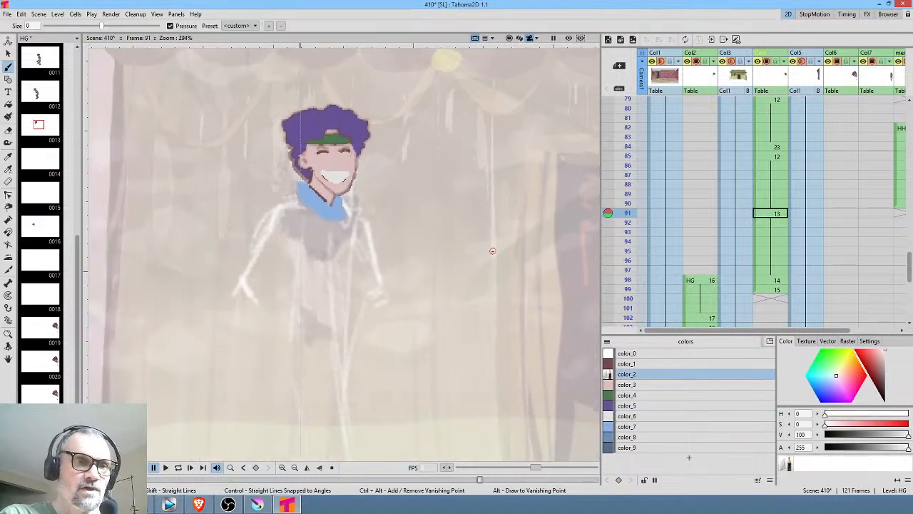
drag(468, 266, 455, 255)
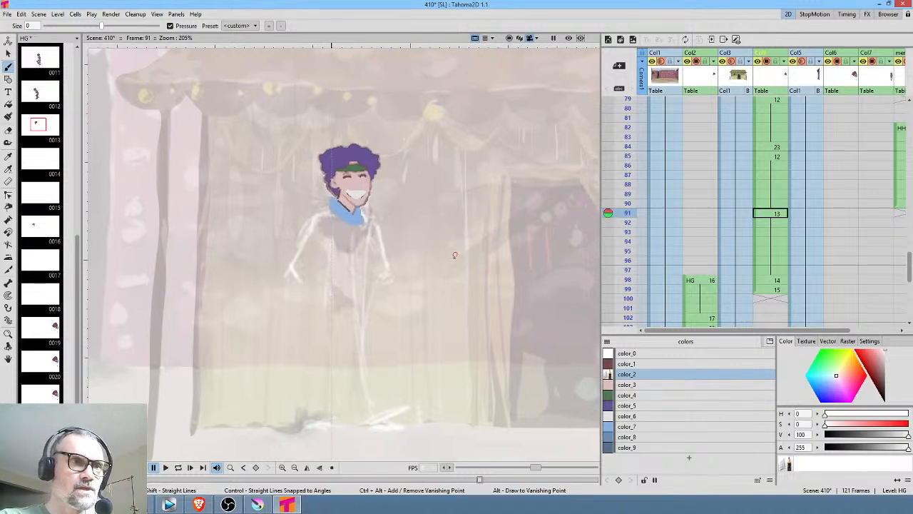
key(a)
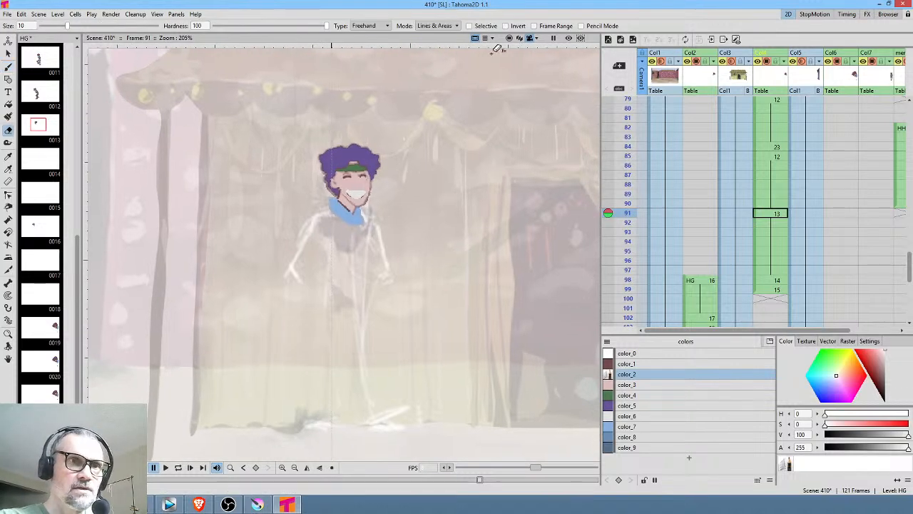
click(468, 25)
mouse_move(468, 149)
mouse_down()
mouse_move(390, 96)
mouse_move(263, 169)
mouse_move(220, 350)
mouse_move(255, 426)
mouse_move(301, 447)
mouse_move(357, 432)
mouse_move(441, 329)
mouse_move(473, 166)
mouse_move(469, 144)
mouse_up()
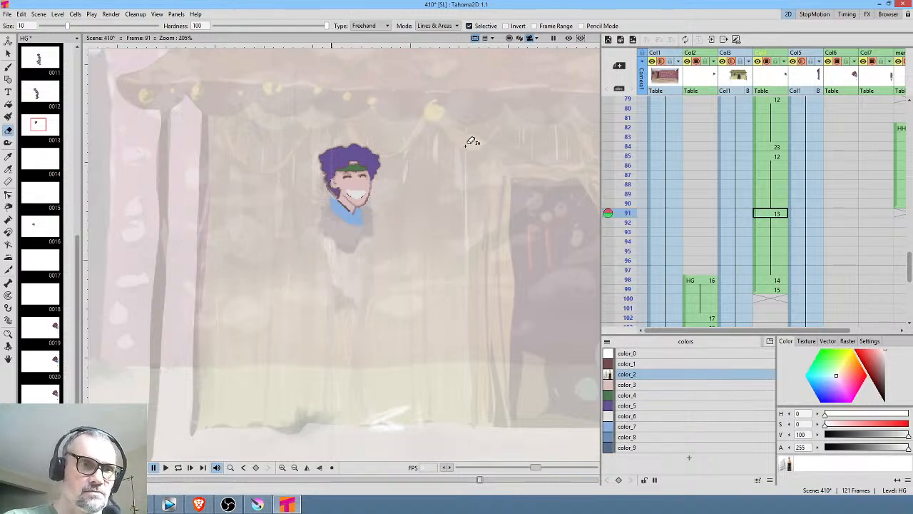
mouse_move(424, 347)
mouse_down()
mouse_move(410, 435)
mouse_move(430, 359)
mouse_up()
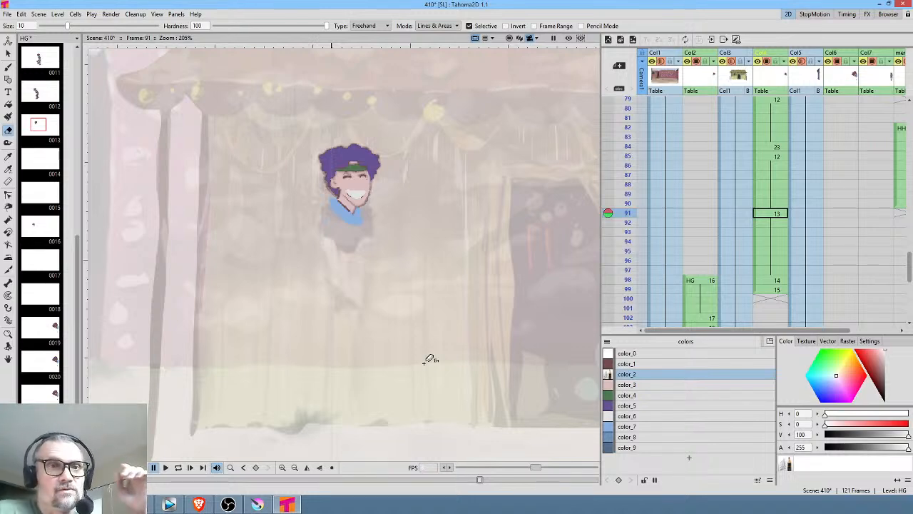
Outline the shoulders, both arms and the outer edge of the nearest leg with the Paint Brush in color_8
click(633, 438)
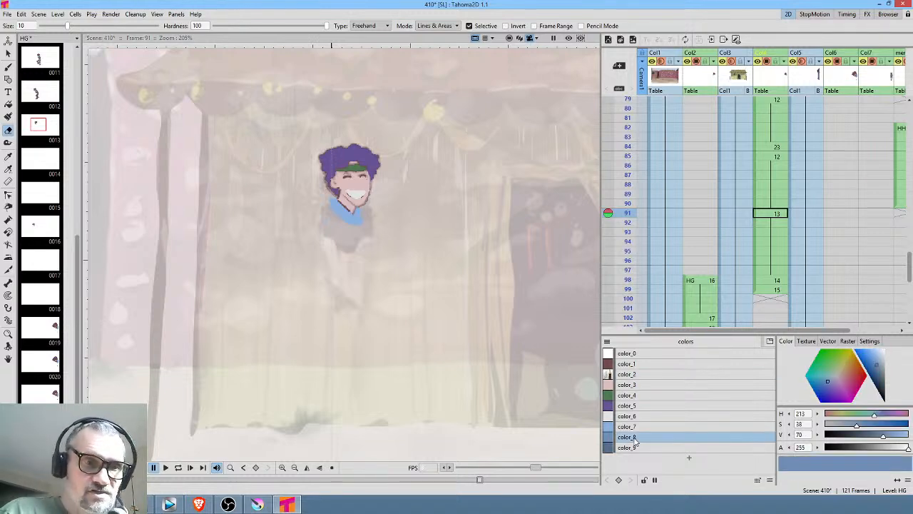
key(j)
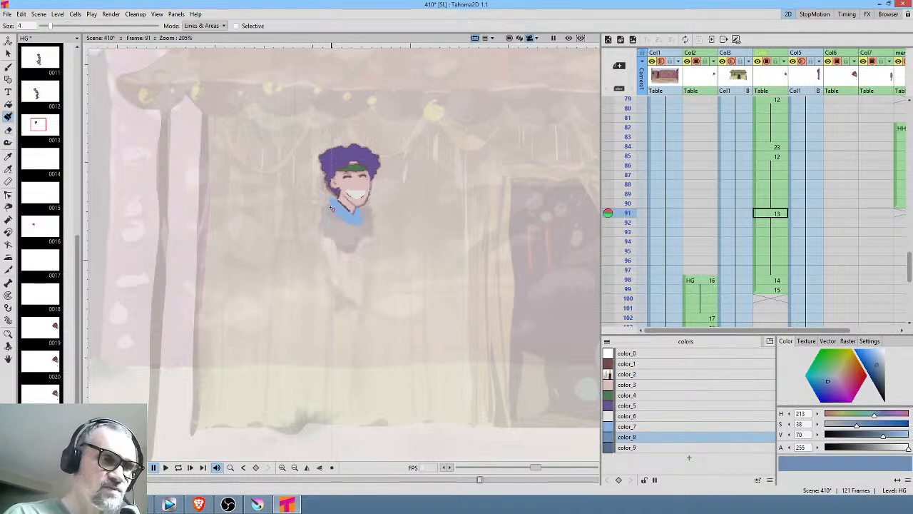
mouse_move(327, 206)
mouse_down()
mouse_move(305, 227)
mouse_move(295, 268)
mouse_move(310, 281)
mouse_up()
mouse_move(369, 209)
mouse_down()
mouse_move(383, 211)
mouse_move(390, 254)
mouse_move(376, 283)
mouse_move(389, 277)
mouse_move(381, 219)
mouse_move(381, 280)
mouse_move(382, 263)
mouse_up()
mouse_move(322, 270)
mouse_down()
mouse_move(336, 417)
mouse_move(337, 408)
mouse_up()
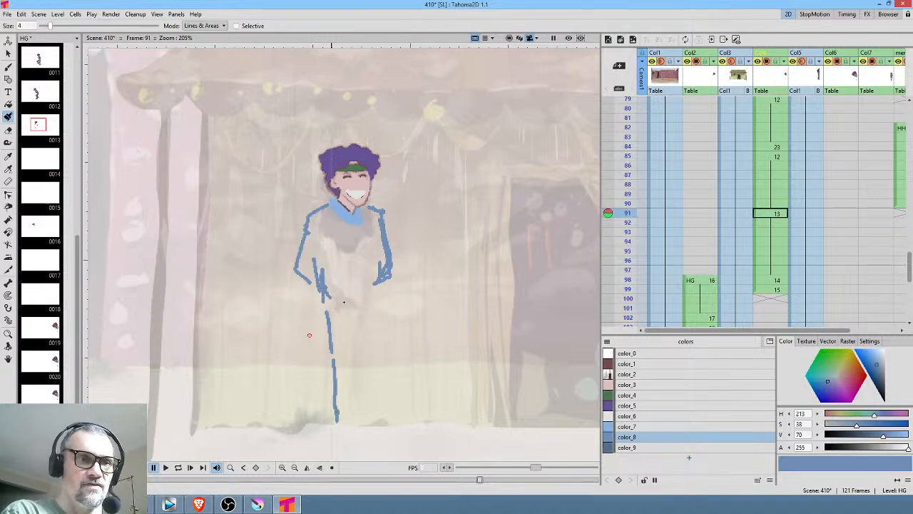
Outline the front foot and the remaining leg edges in color_8 and paint the rear foot in skin colour color_3
scroll(357, 293, down, 2)
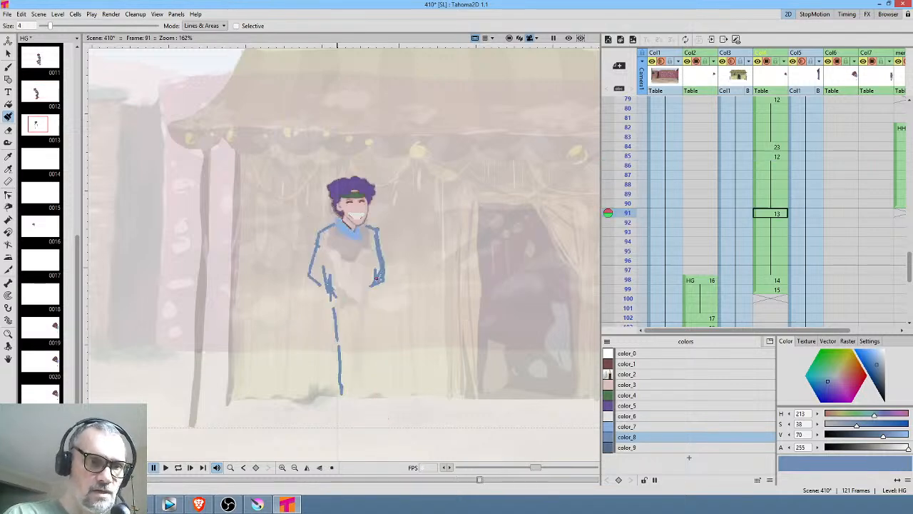
mouse_move(343, 403)
mouse_down()
mouse_move(349, 415)
mouse_move(329, 426)
mouse_move(367, 426)
mouse_move(361, 316)
mouse_up()
drag(376, 283, 374, 292)
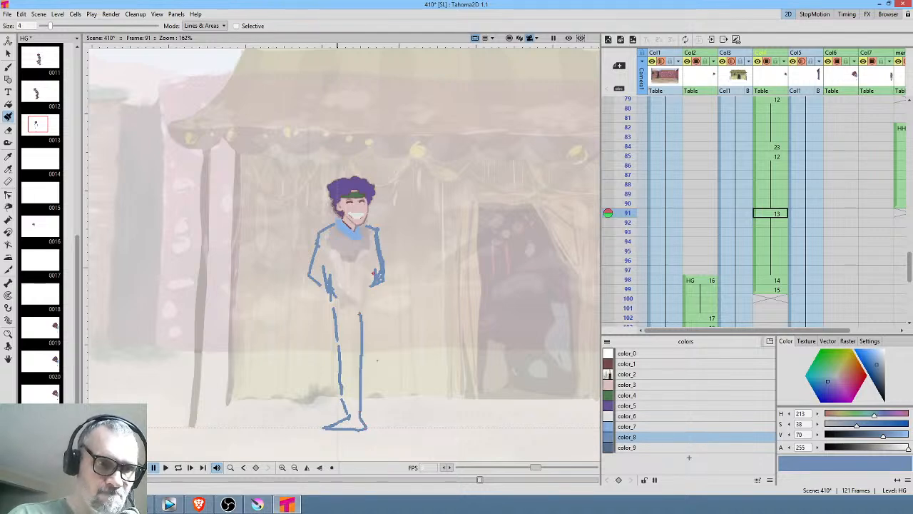
drag(374, 337, 378, 390)
drag(384, 375, 382, 391)
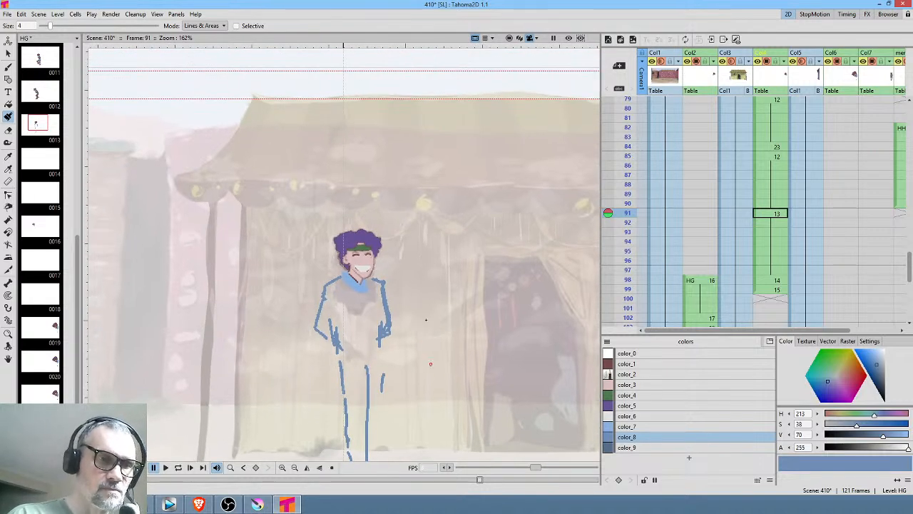
drag(431, 364, 407, 251)
mouse_move(355, 214)
mouse_down()
mouse_move(360, 349)
mouse_move(336, 291)
mouse_up()
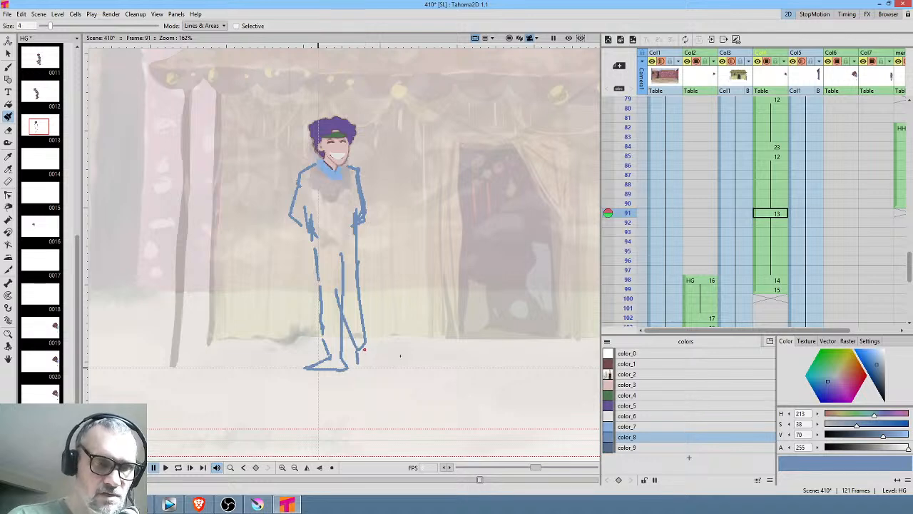
click(640, 386)
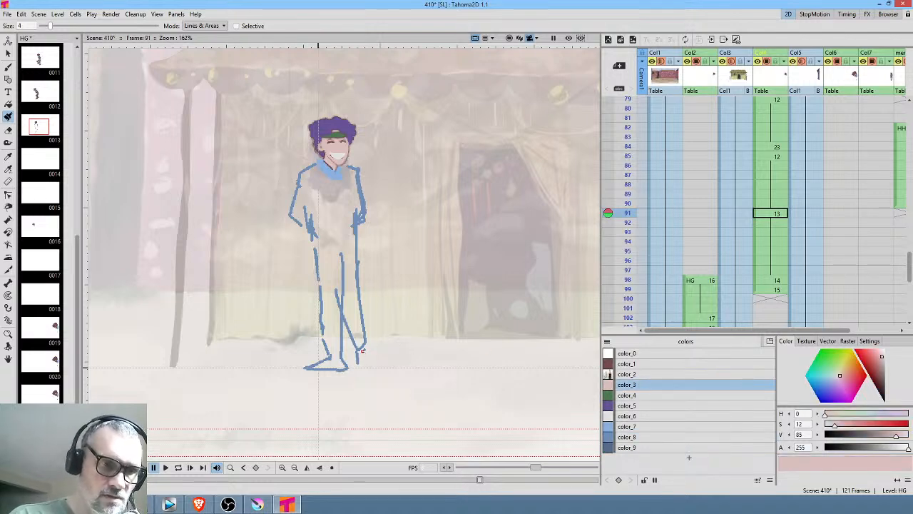
mouse_move(370, 356)
mouse_down()
mouse_move(383, 361)
mouse_move(361, 368)
mouse_move(358, 355)
mouse_move(367, 356)
mouse_up()
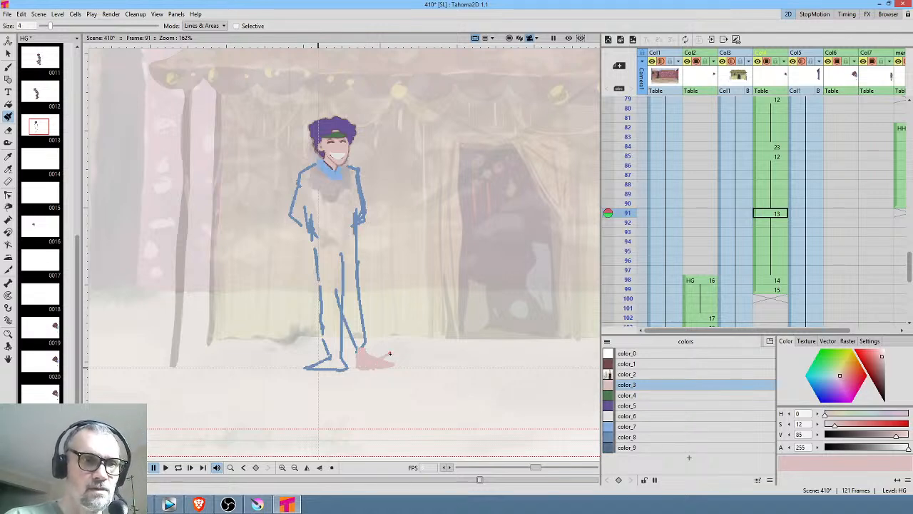
Touch up the leg outline in color_8 and shift the freehand-selected front shin and foot by about -22 px horizontally and 14 px vertically
click(637, 436)
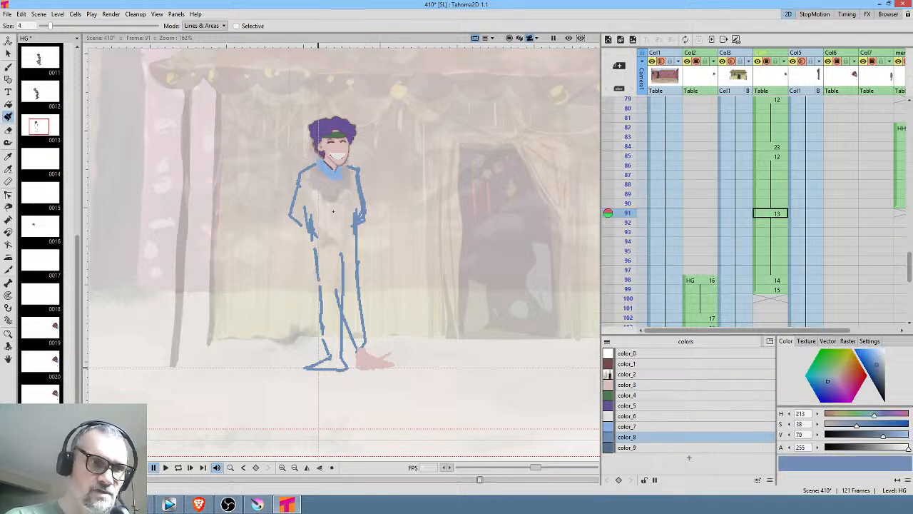
drag(323, 325, 323, 338)
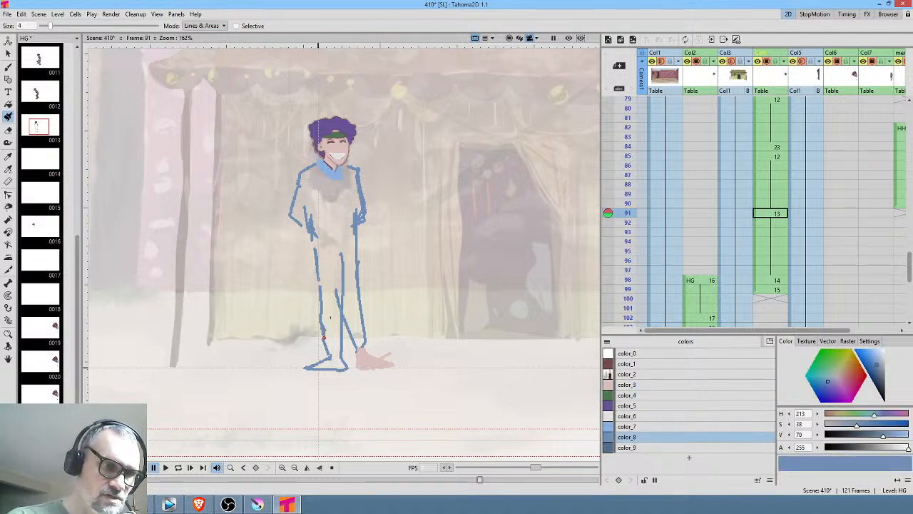
mouse_move(319, 280)
mouse_down()
mouse_move(322, 303)
mouse_move(309, 321)
mouse_move(343, 391)
mouse_move(347, 330)
mouse_up()
key(s)
drag(337, 360, 332, 361)
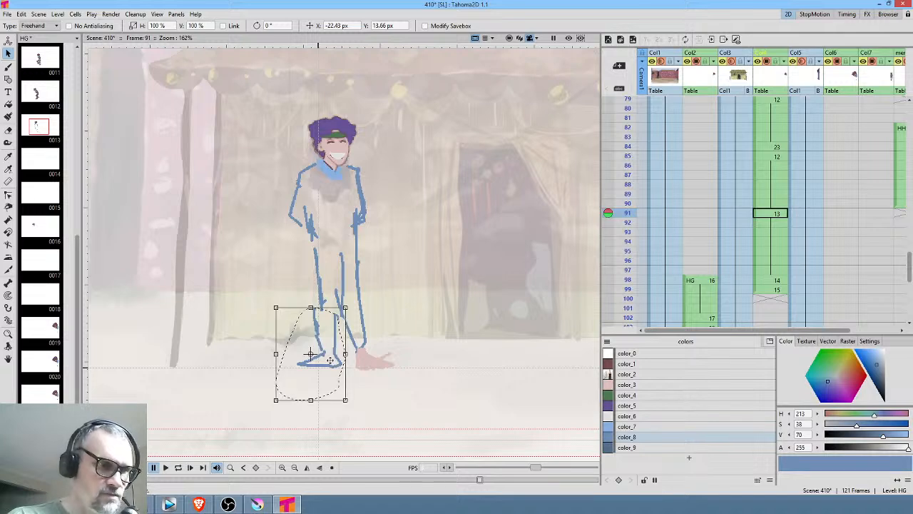
Redraw the outer thigh and inner leg lines in color_8 so they join the shifted lower leg
key(a)
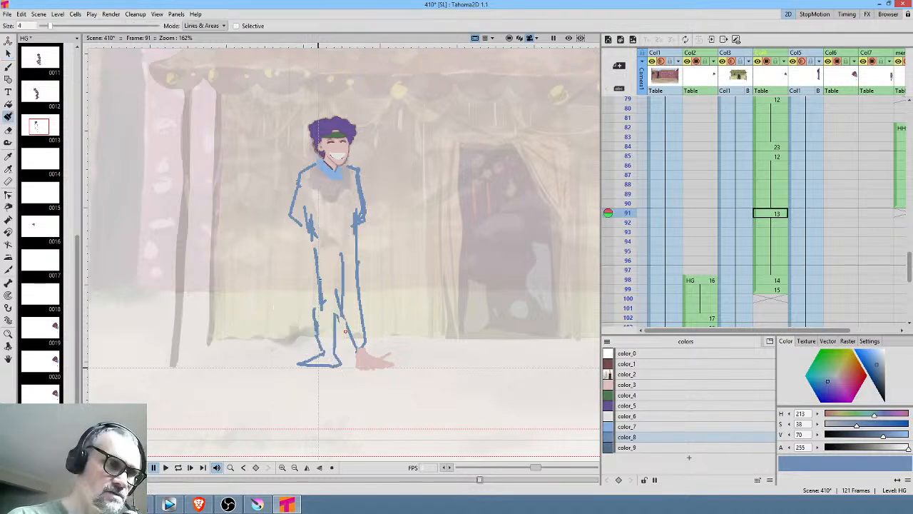
drag(316, 256, 314, 319)
drag(315, 249, 317, 324)
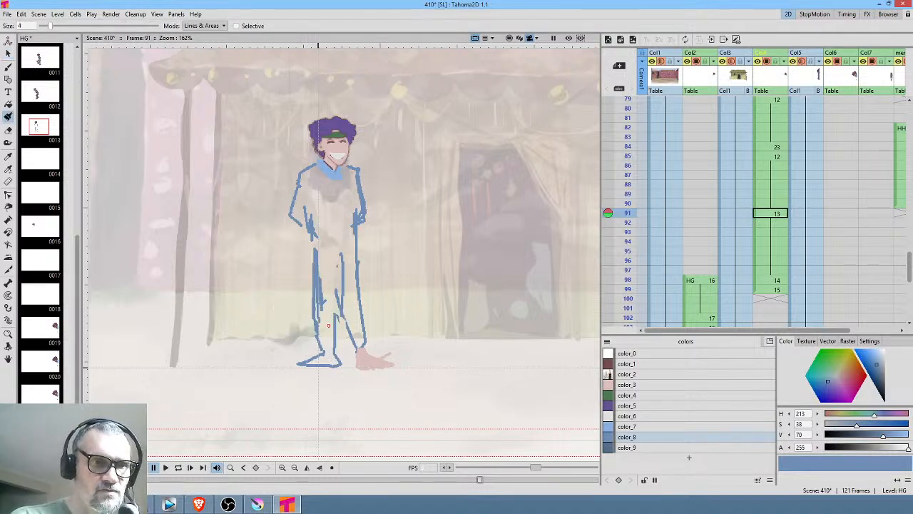
mouse_move(333, 266)
mouse_down()
mouse_move(335, 327)
mouse_move(348, 332)
mouse_move(336, 304)
mouse_move(334, 316)
mouse_move(333, 296)
mouse_up()
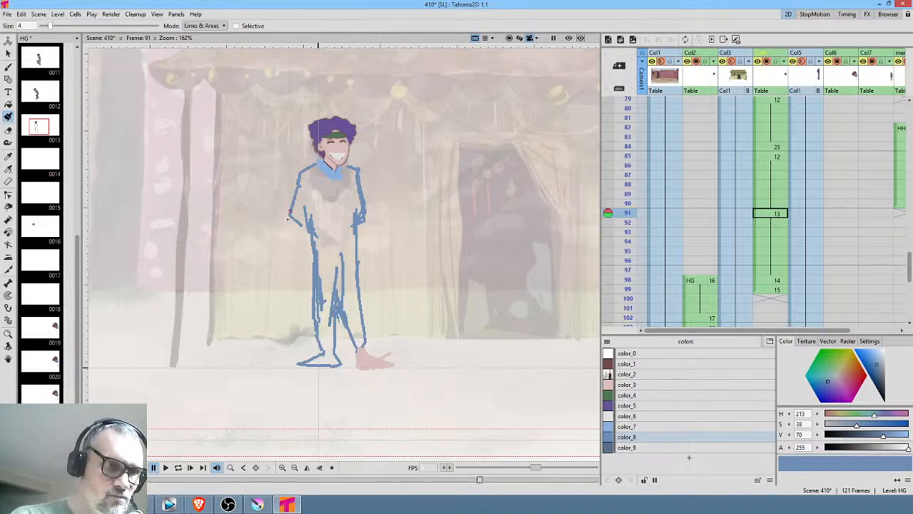
Reinforce both arms' outlines with pointed elbows and close the body outline along the collar in color_8
mouse_move(289, 215)
mouse_down()
mouse_move(312, 236)
mouse_move(351, 238)
mouse_move(363, 216)
mouse_up()
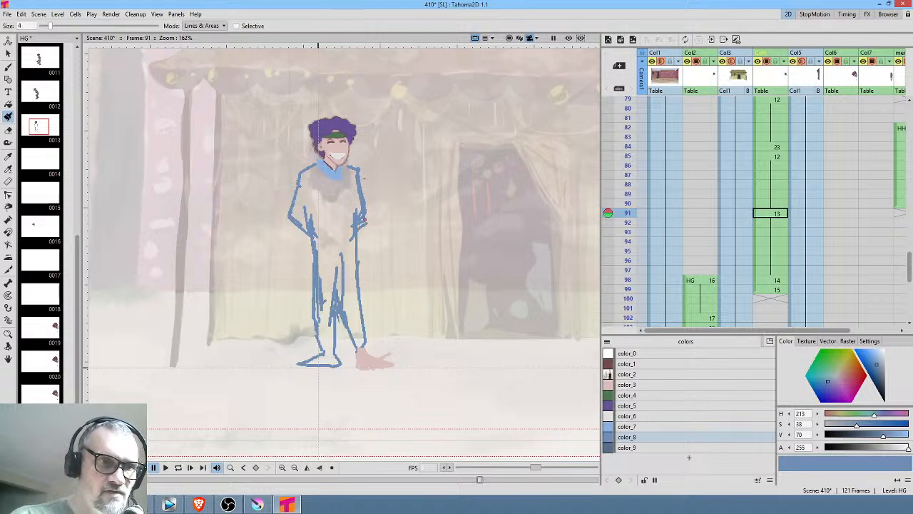
mouse_move(356, 170)
mouse_down()
mouse_move(373, 221)
mouse_move(347, 240)
mouse_up()
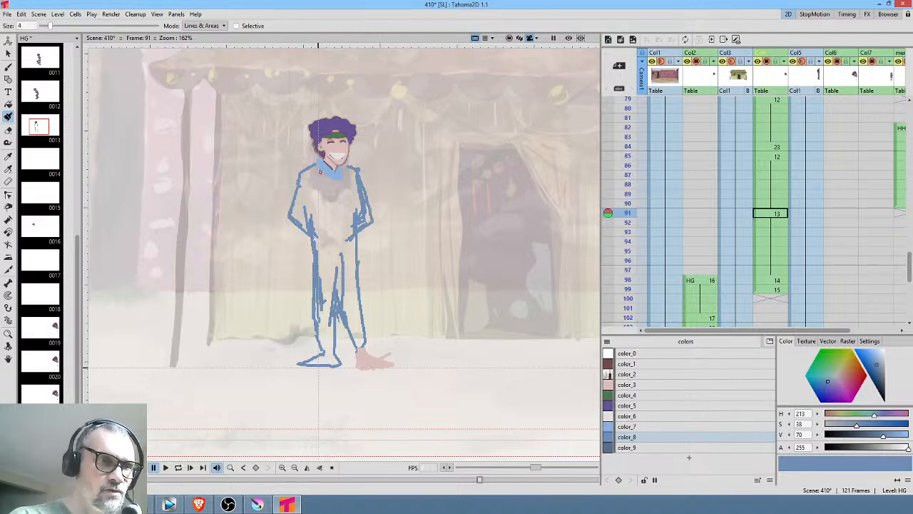
mouse_move(314, 165)
mouse_down()
mouse_move(330, 181)
mouse_move(345, 167)
mouse_up()
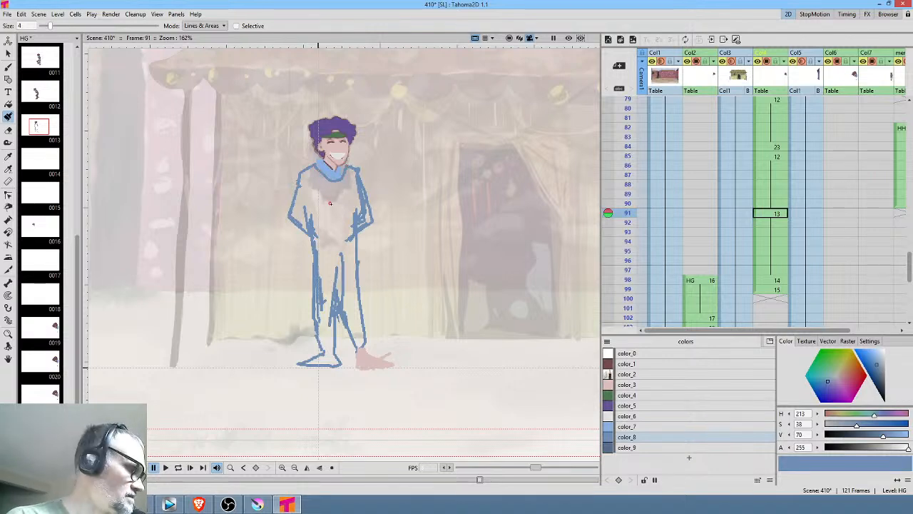
Fill the whole body silhouette with color_8 and paint over the gaps left along the leg and the outer sleeve
key(f)
click(335, 203)
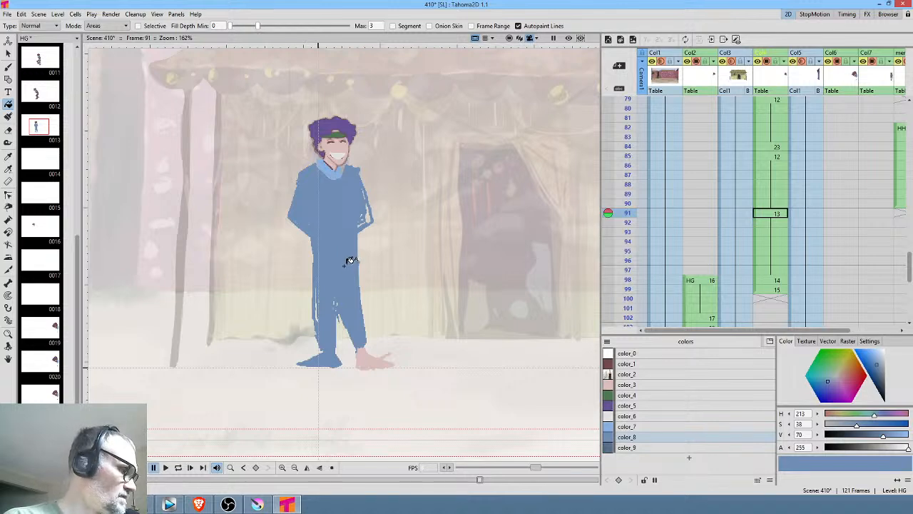
key(b)
drag(316, 297, 315, 319)
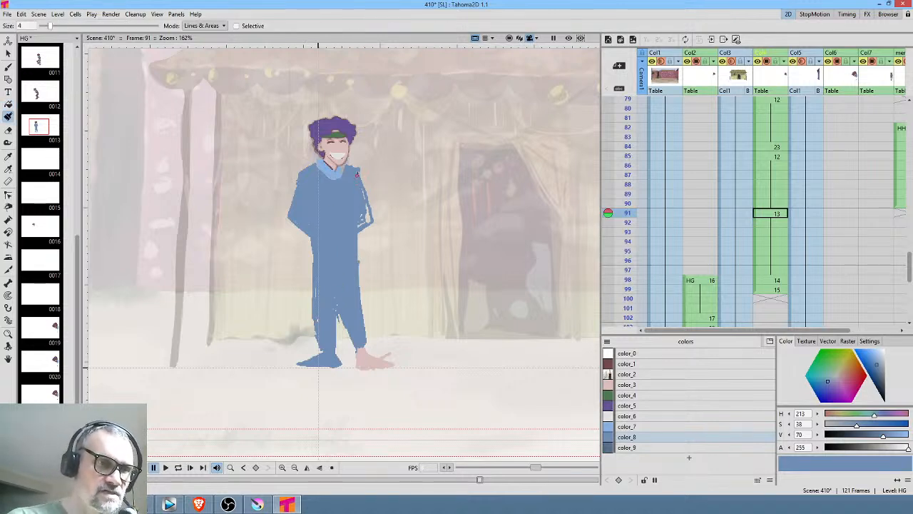
drag(358, 170, 367, 220)
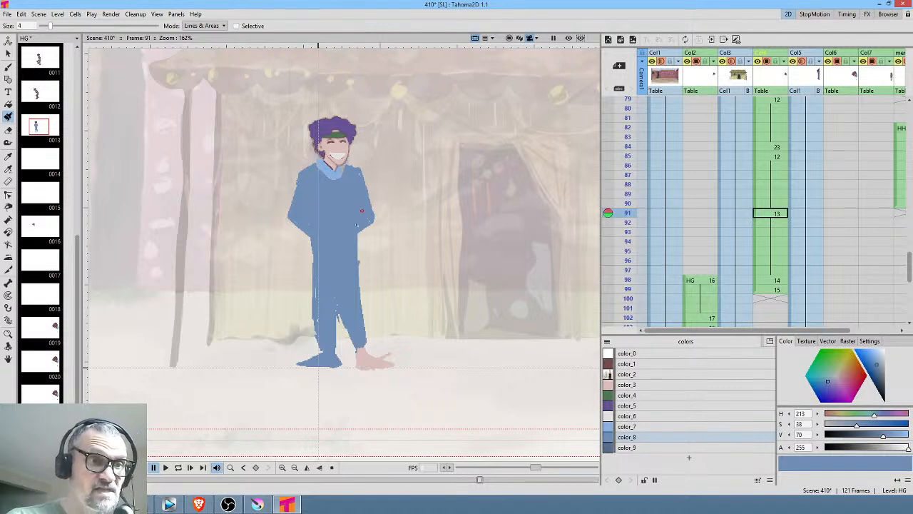
Paint the tunic's collar and front strip in color_7 and add a filled rectangular belt at the waist in color_9
click(635, 426)
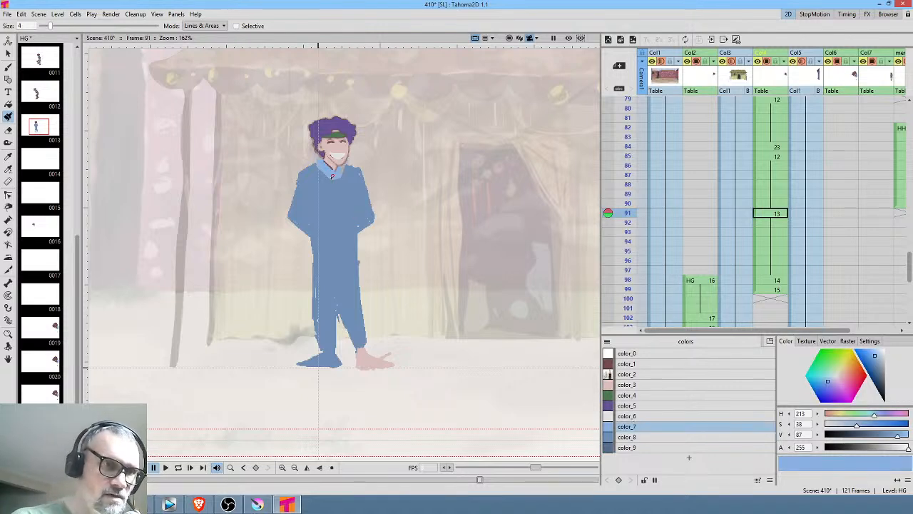
mouse_move(332, 184)
mouse_down()
mouse_move(340, 225)
mouse_move(346, 164)
mouse_up()
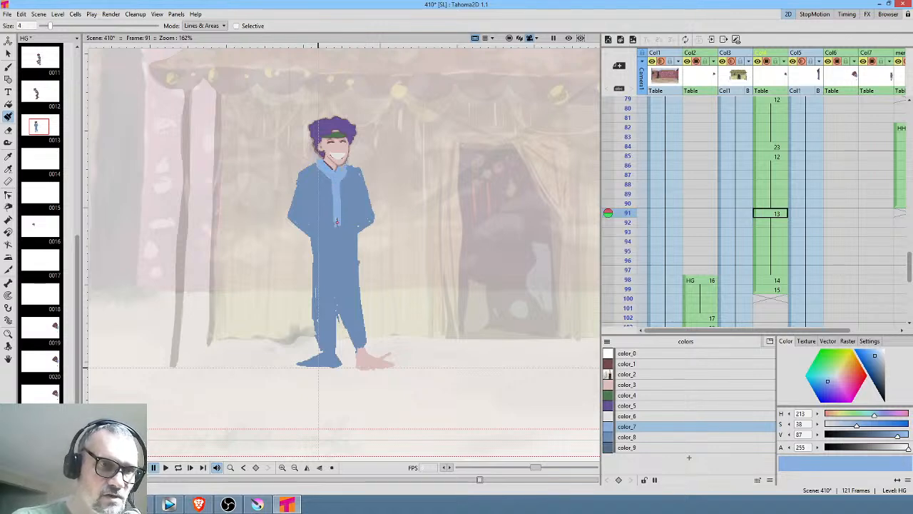
click(643, 446)
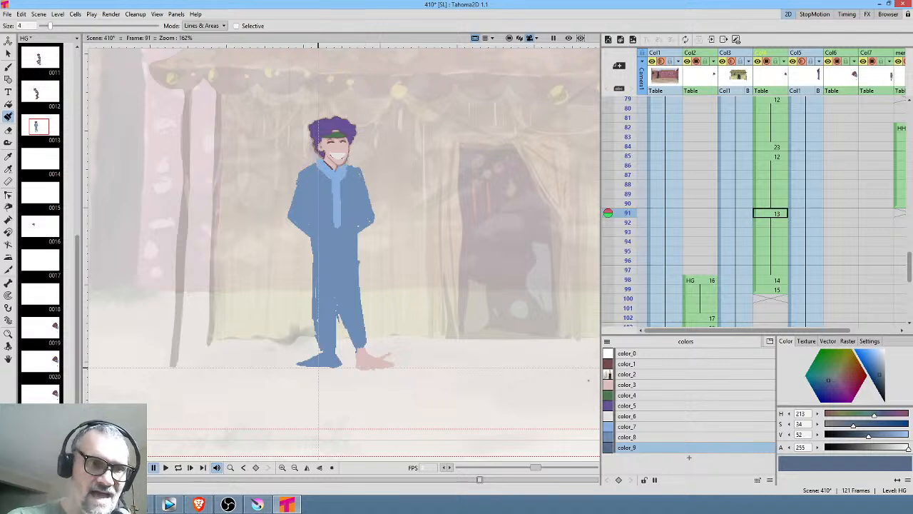
mouse_move(317, 220)
mouse_down()
mouse_move(349, 220)
mouse_move(317, 236)
mouse_move(351, 234)
mouse_up()
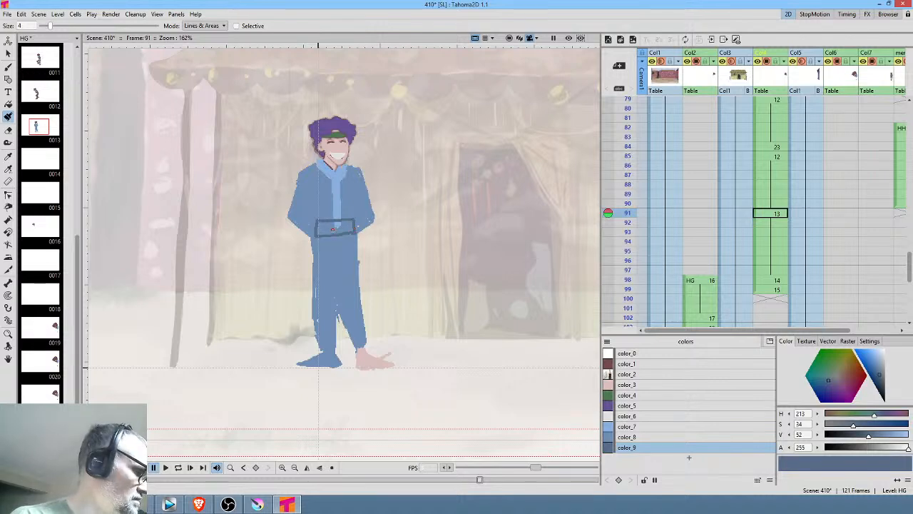
key(f)
click(333, 229)
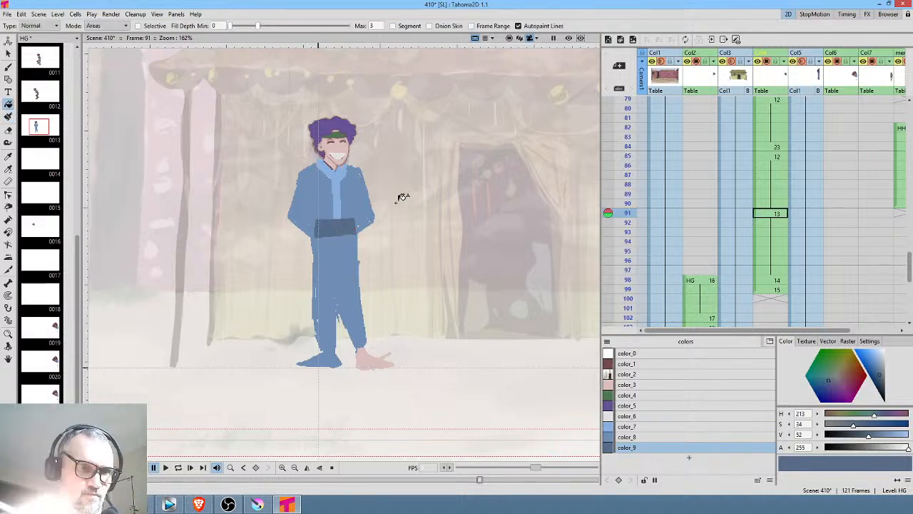
Paint the front foot in skin colour color_3 and tidy the trouser edges in color_8
click(626, 385)
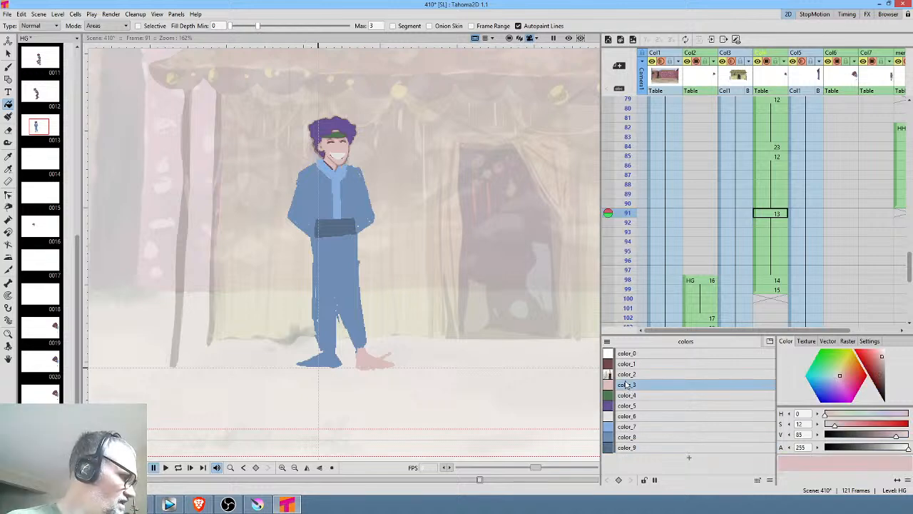
key(j)
mouse_move(325, 355)
mouse_down()
mouse_move(301, 364)
mouse_move(338, 364)
mouse_move(330, 353)
mouse_up()
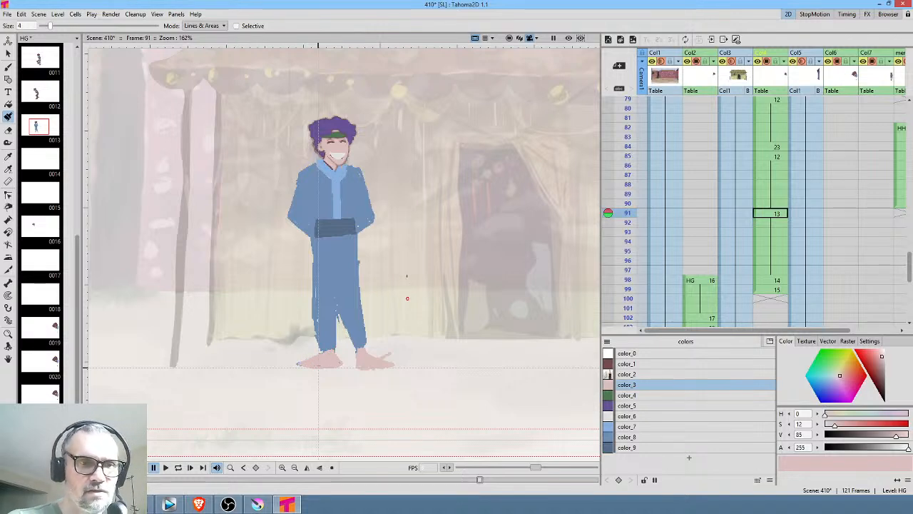
click(639, 435)
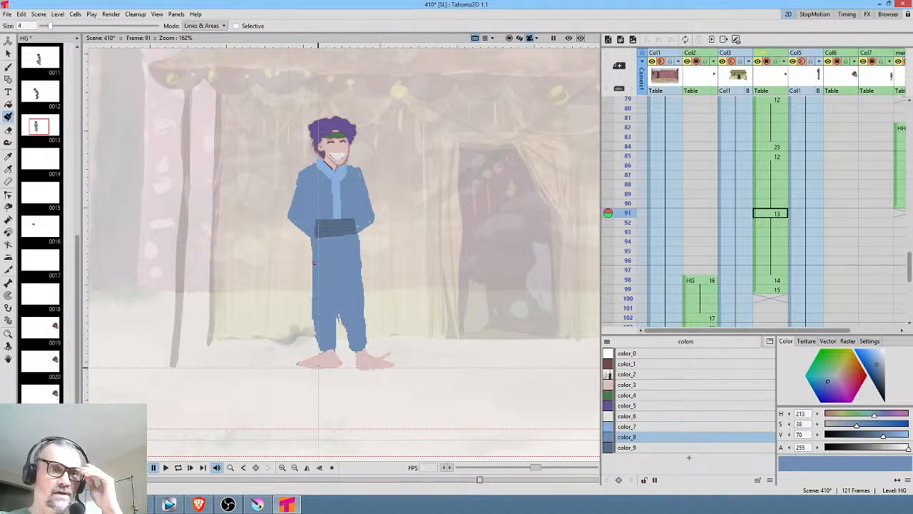
key(a)
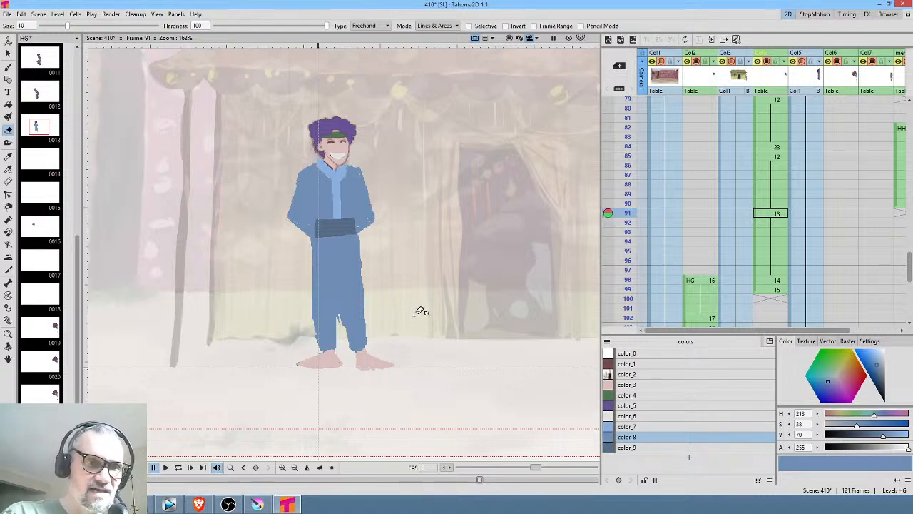
Draw sandal soles and straps on both feet in color_1
click(647, 365)
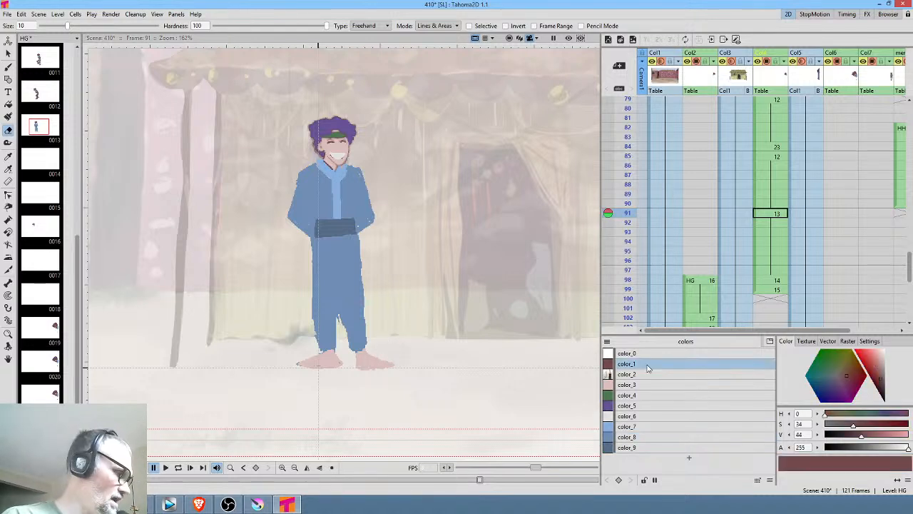
key(j)
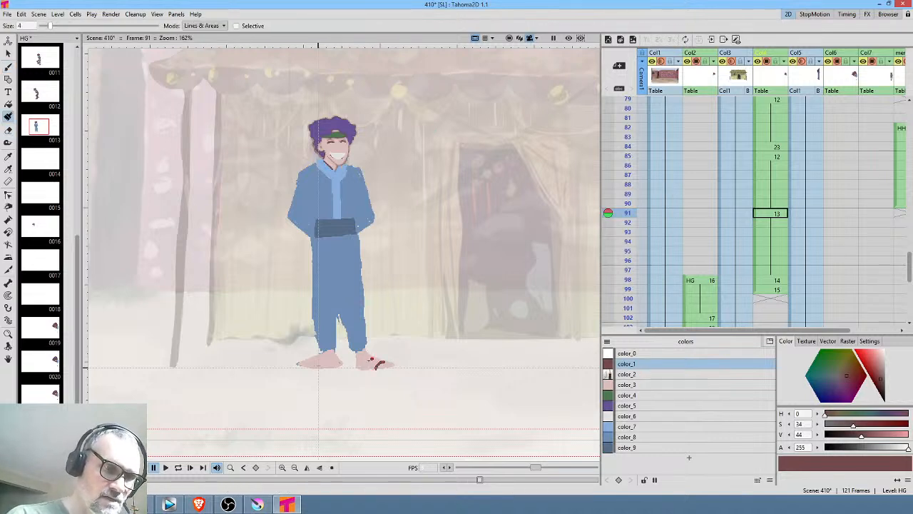
mouse_move(371, 359)
mouse_down()
mouse_move(364, 368)
mouse_move(375, 371)
mouse_up()
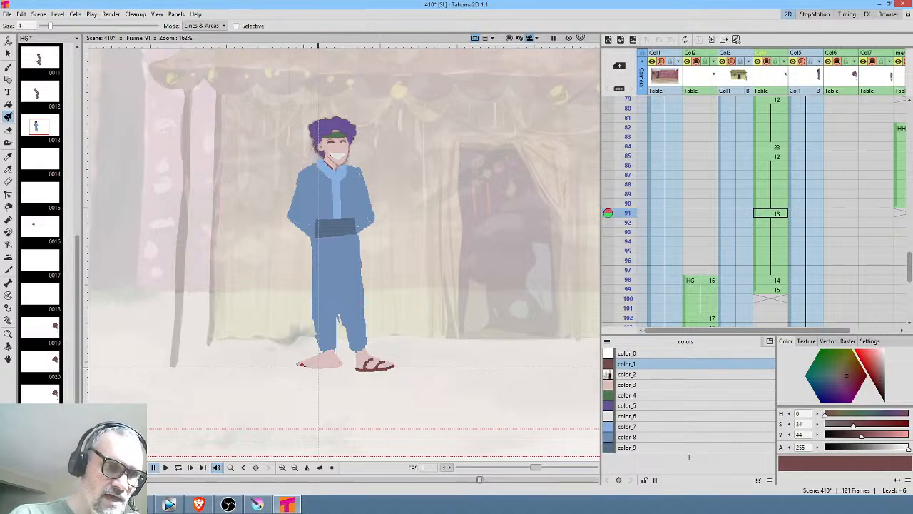
mouse_move(327, 368)
mouse_down()
mouse_move(341, 364)
mouse_move(318, 366)
mouse_move(328, 366)
mouse_up()
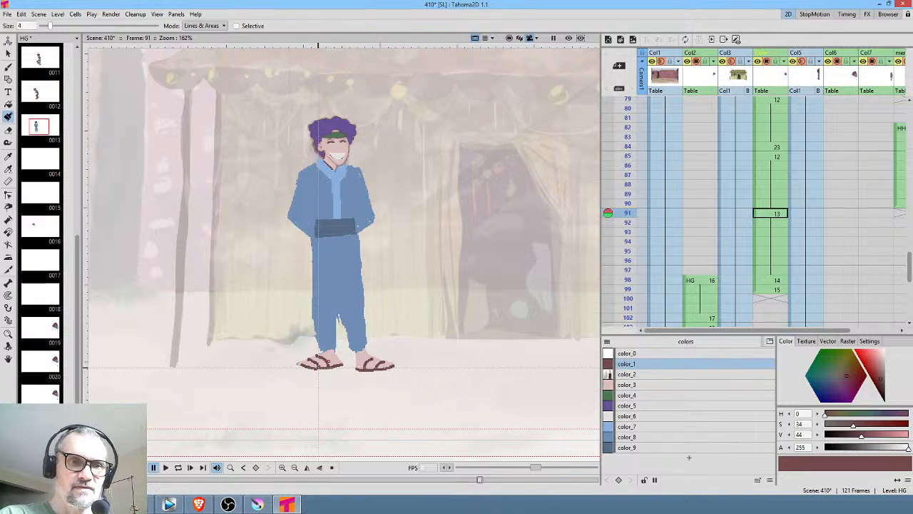
Smooth and widen the sleeve and shoulder contours in color_8, then reselect skin colour color_3
click(638, 384)
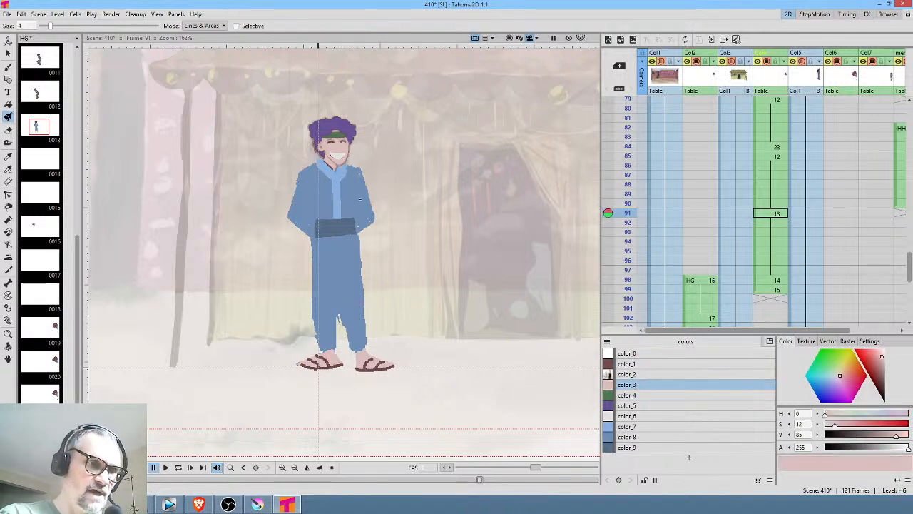
click(637, 436)
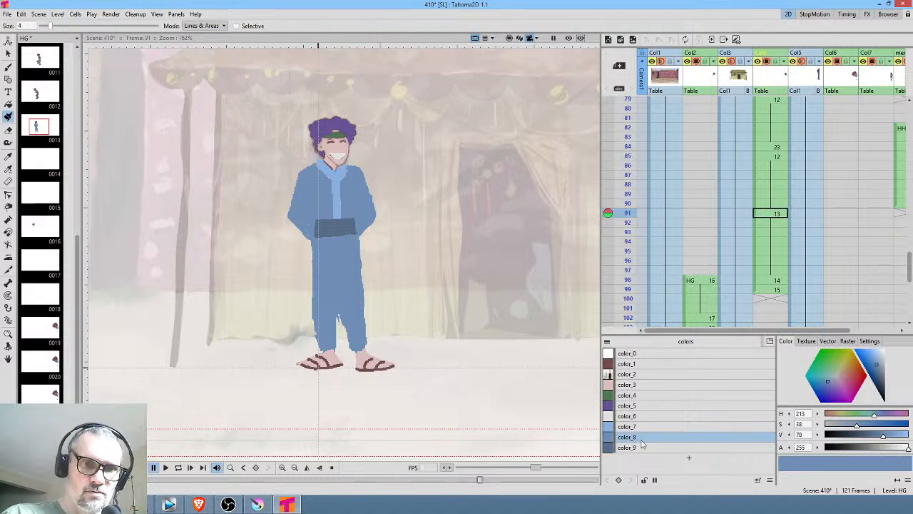
click(642, 386)
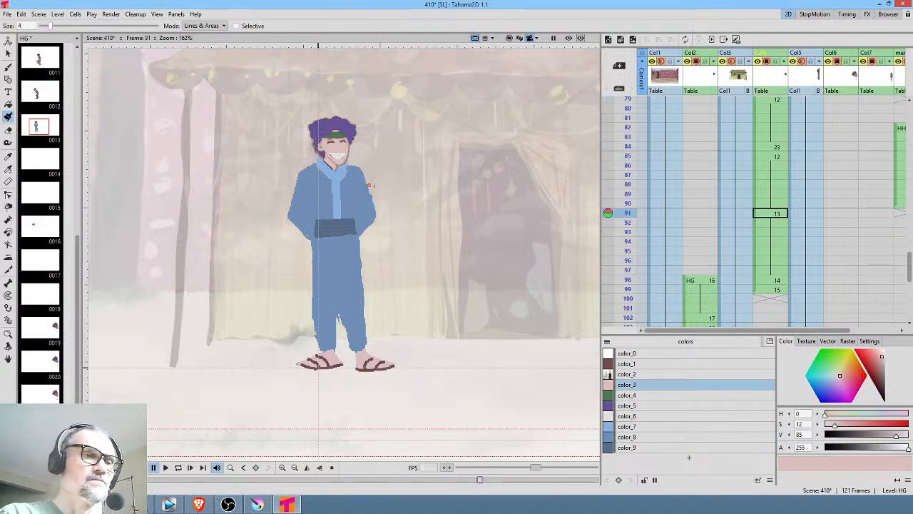
drag(378, 190, 387, 204)
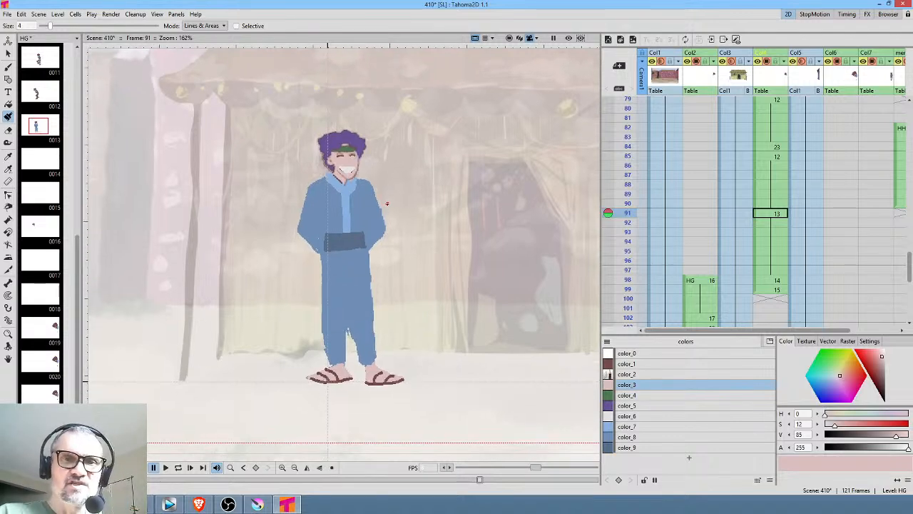
Place drawing 24 at frame 93 of the character's HG column and hold it through frame 94
click(780, 233)
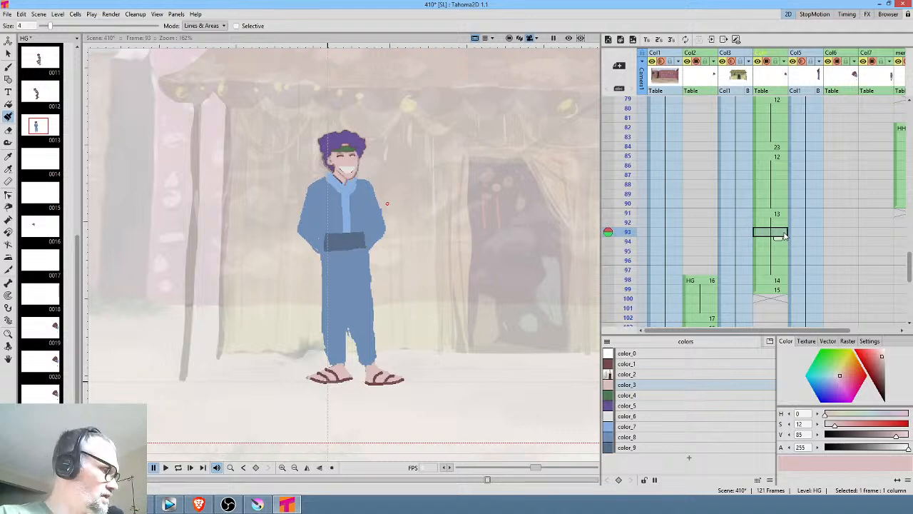
text(24)
key(Return)
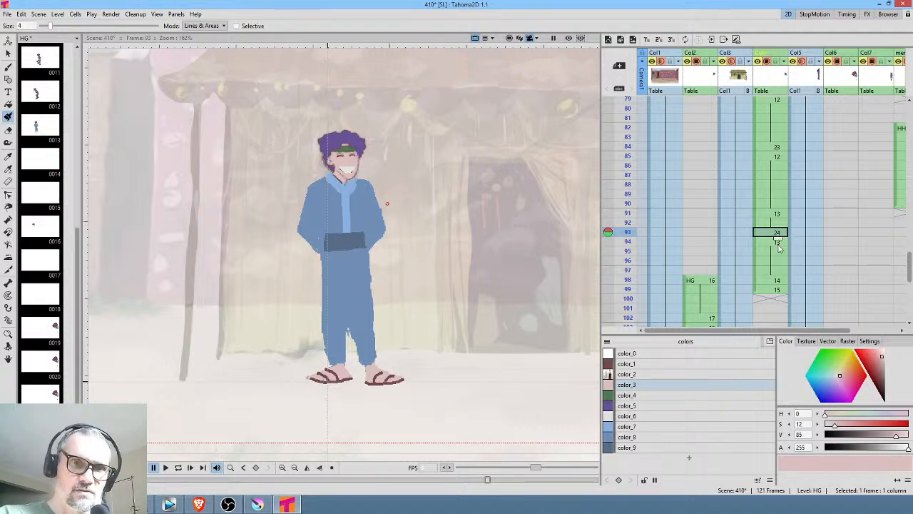
click(780, 242)
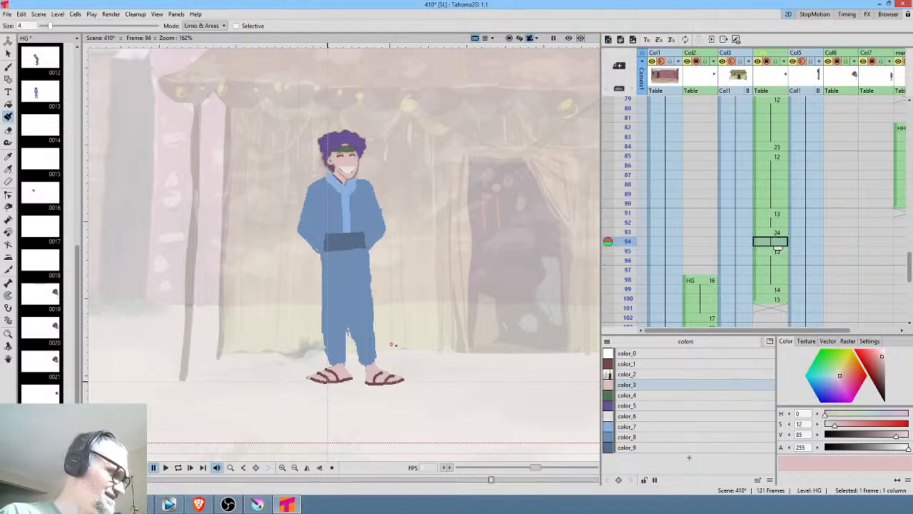
In drawing 24, rotate the freehand-selected rear foot about 18.79° so its toes lift, and nudge it by about 0.41 and 1.27 px
key(s)
mouse_move(384, 366)
mouse_down()
mouse_move(362, 380)
mouse_move(389, 395)
mouse_move(421, 365)
mouse_up()
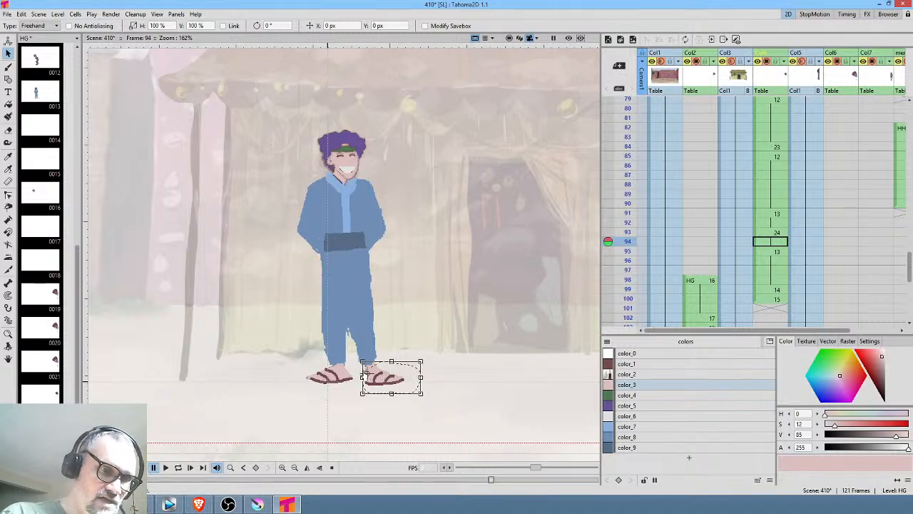
drag(422, 347, 417, 338)
mouse_move(390, 373)
mouse_down()
mouse_move(396, 380)
mouse_move(383, 370)
mouse_up()
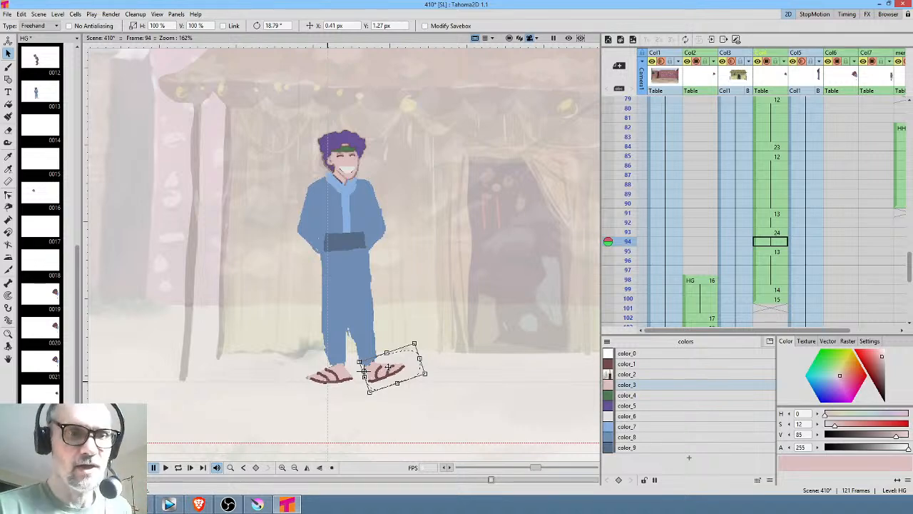
Duplicate frames 91–94 of the HG column so the 13–24 foot tap repeats, and scrub through the result
click(779, 213)
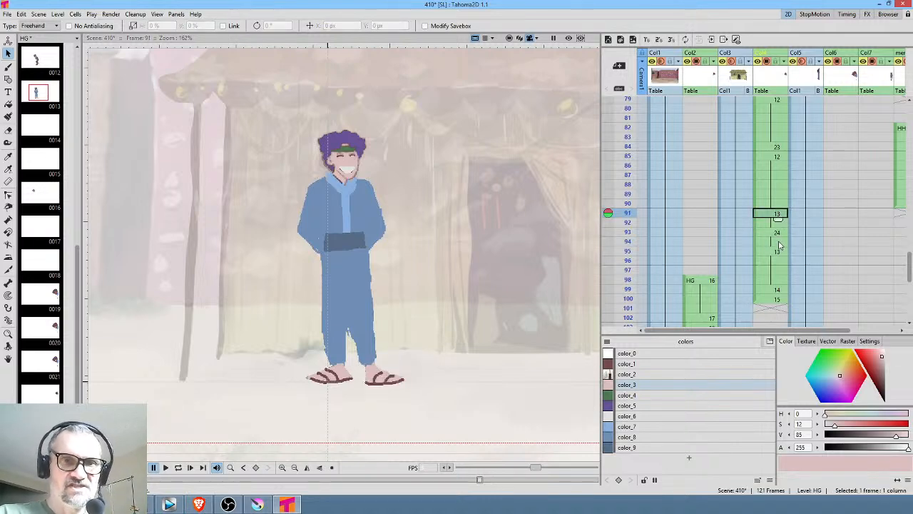
shift+click(780, 245)
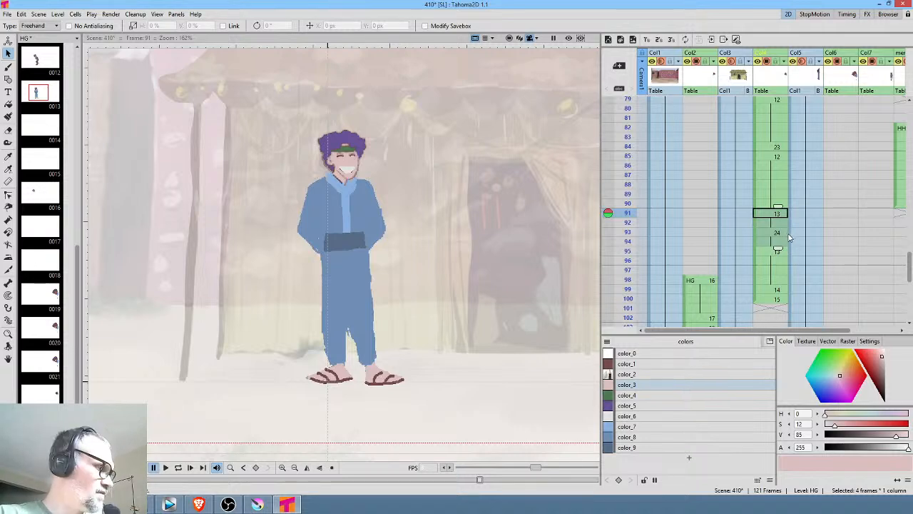
key(ctrl+v)
drag(811, 282, 800, 174)
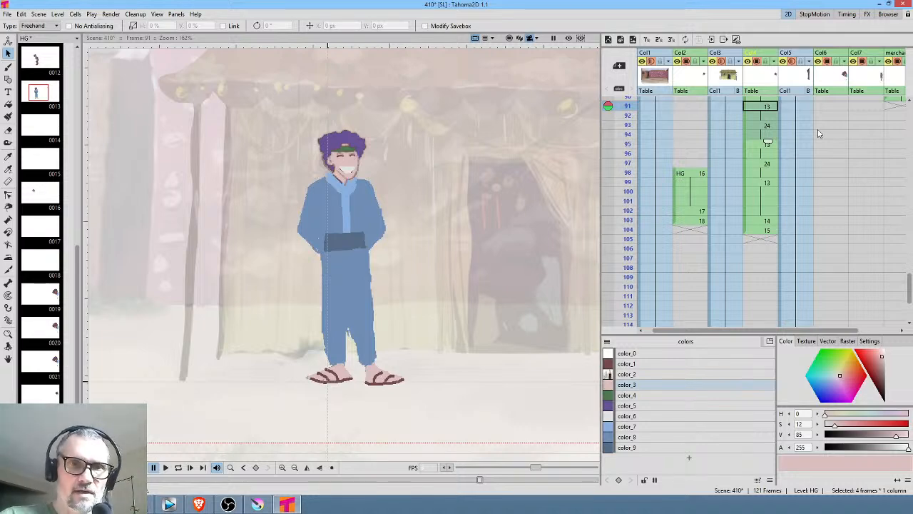
scroll(758, 178, up, 2)
drag(628, 127, 629, 188)
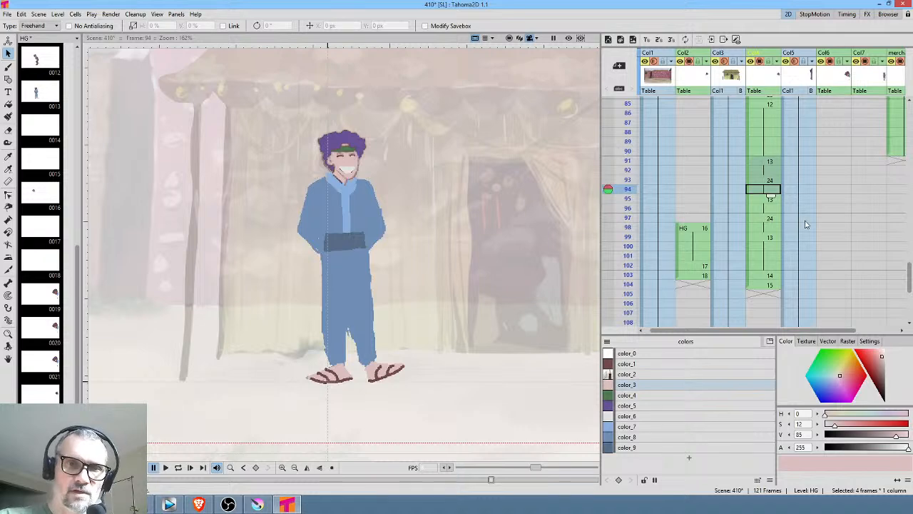
drag(804, 220, 818, 174)
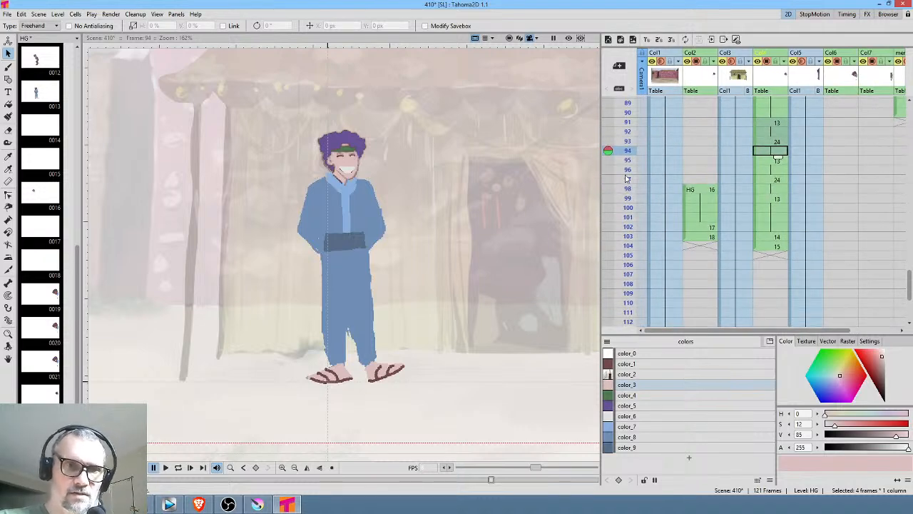
click(627, 142)
mouse_move(625, 167)
mouse_down()
mouse_move(628, 198)
mouse_move(628, 159)
mouse_move(628, 174)
mouse_up()
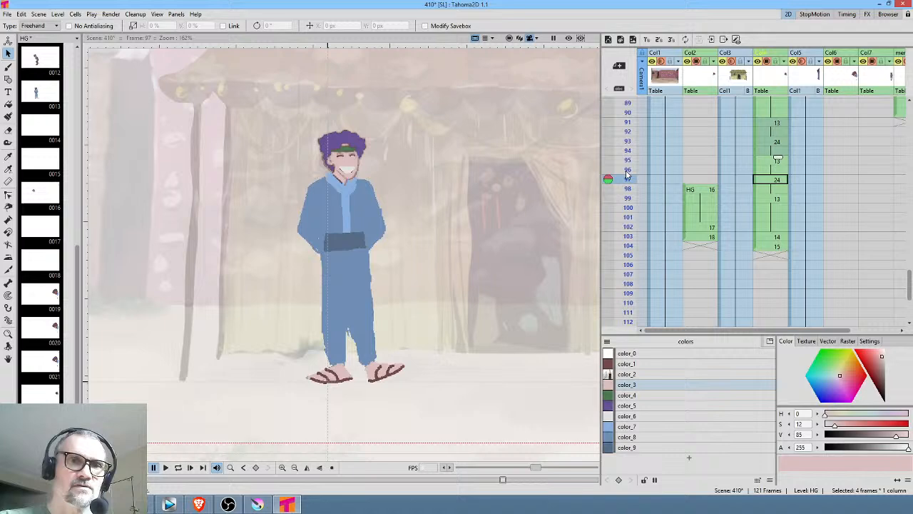
Move the six-frame HG block in Col2 so it starts at frame 103, in line with drawing 14
click(776, 190)
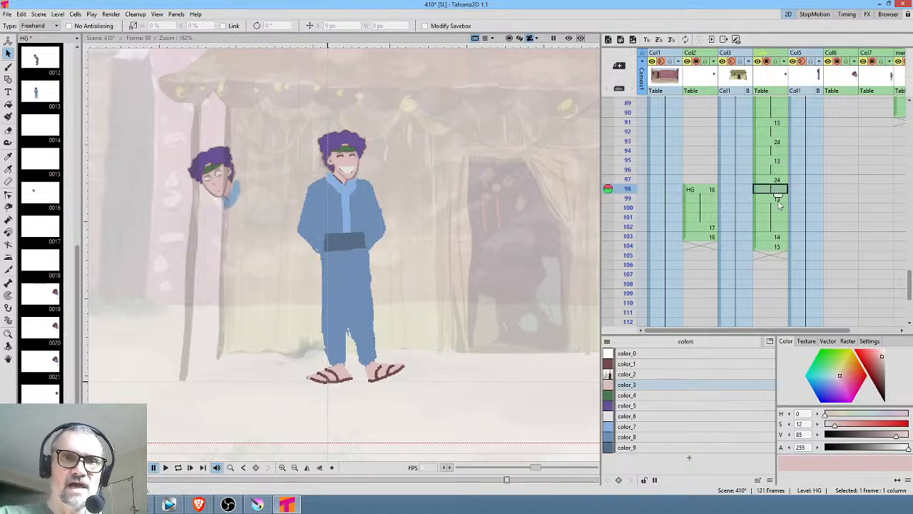
mouse_move(633, 187)
mouse_down()
mouse_move(628, 179)
mouse_move(628, 214)
mouse_move(628, 194)
mouse_up()
drag(687, 201, 689, 253)
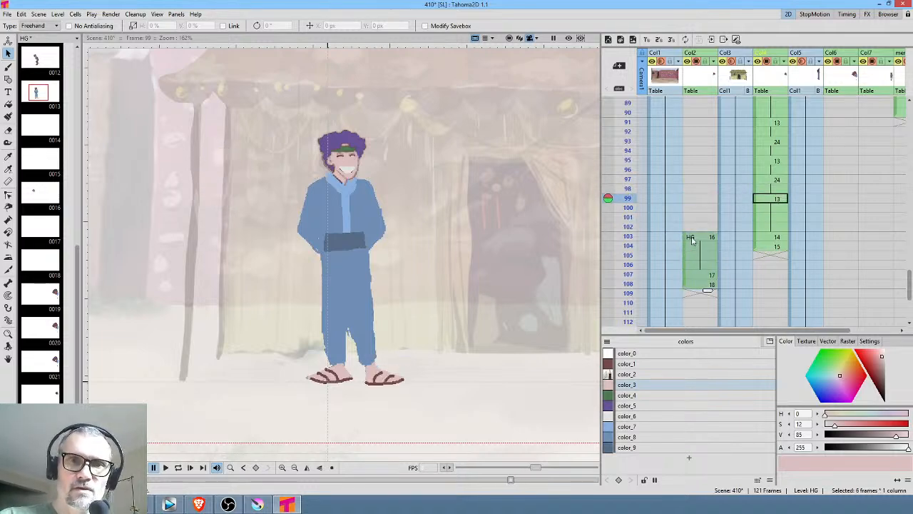
Delete held frames 101–102 of drawing 13 in the HG column so drawing 14 moves up to frame 101
drag(630, 160, 630, 226)
click(762, 238)
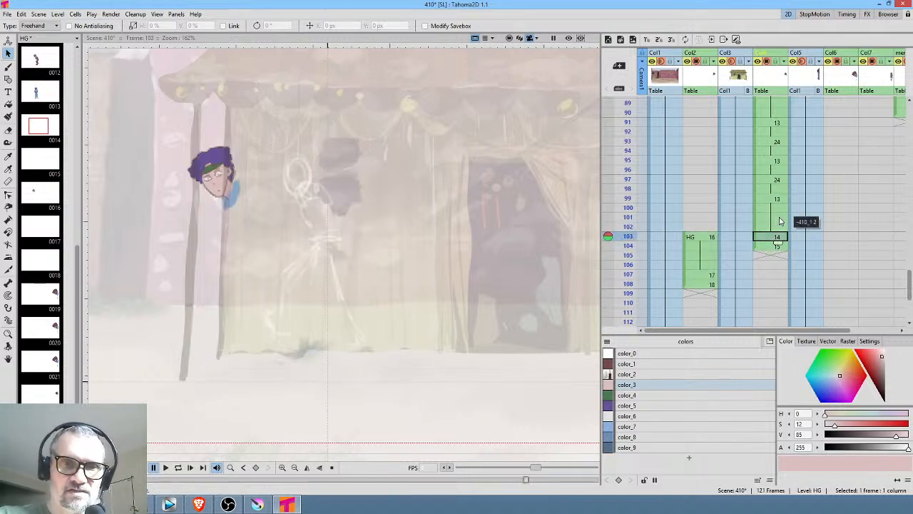
drag(777, 217, 779, 226)
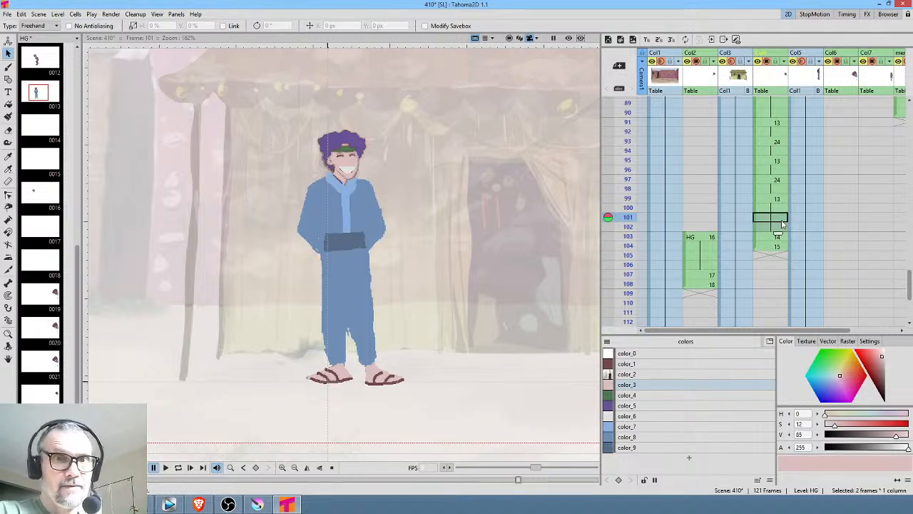
key(Delete)
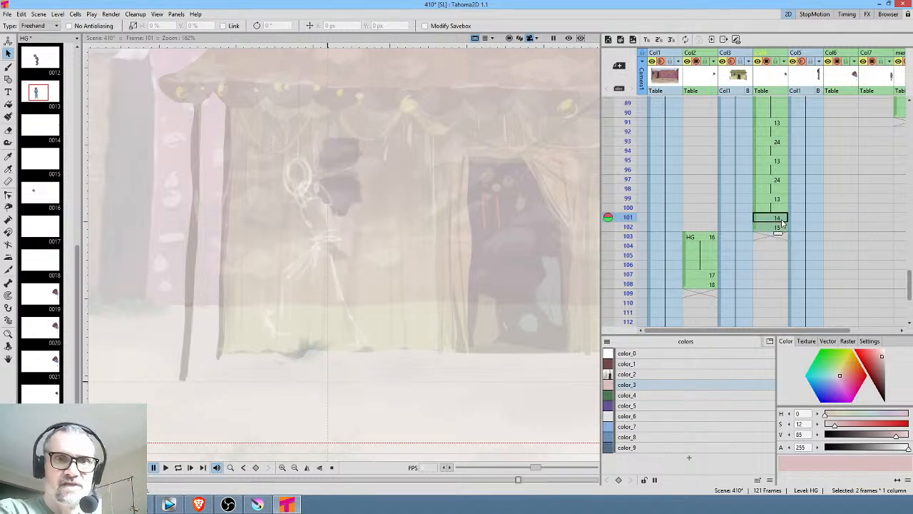
Save scene 410 together with its modified HG level
right_click(652, 128)
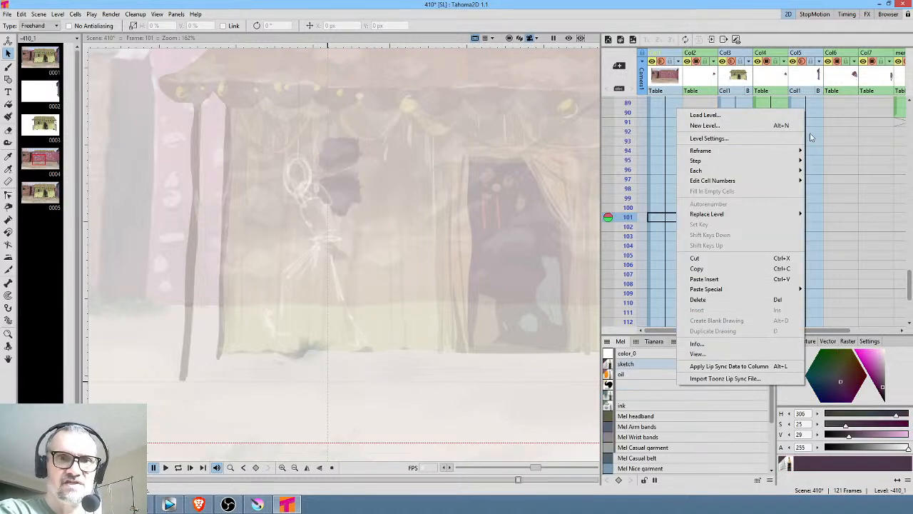
click(641, 131)
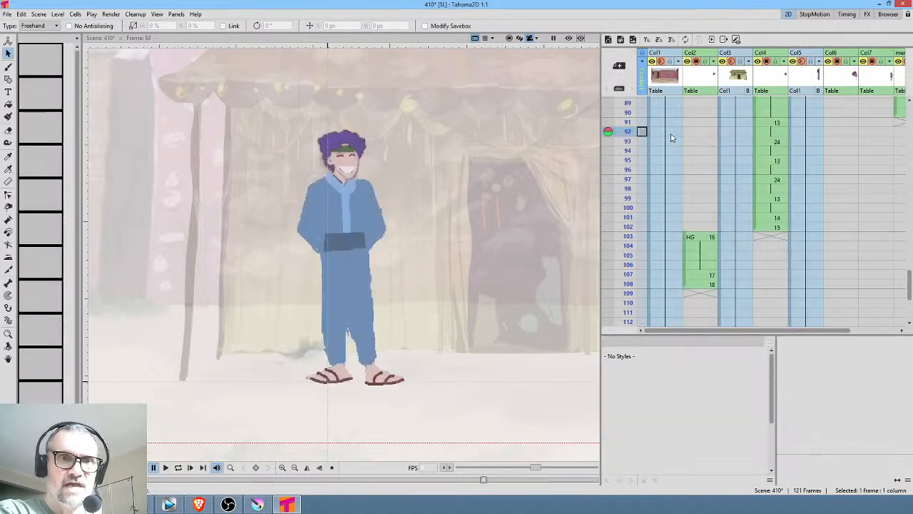
click(7, 14)
click(22, 48)
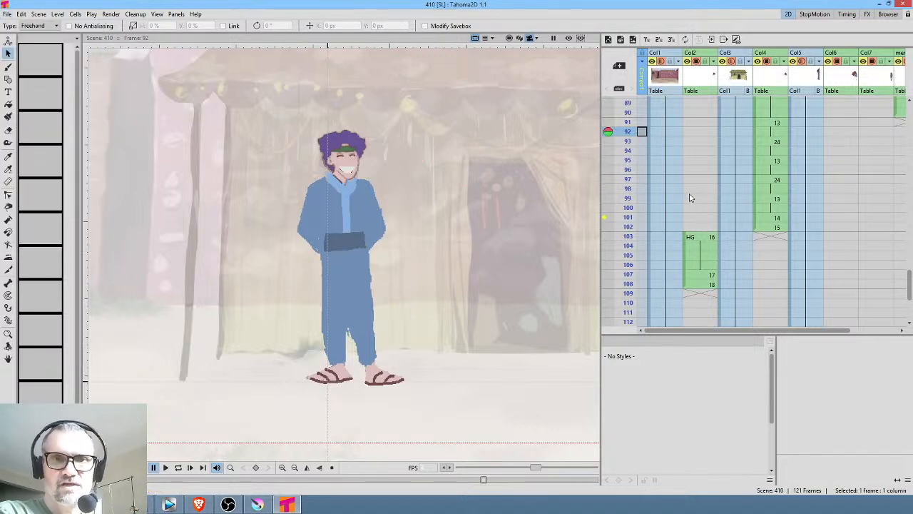
Scrub the timeline up to frame 91 and examine the exposures leading to the HG block in Col2
scroll(690, 198, down, 1)
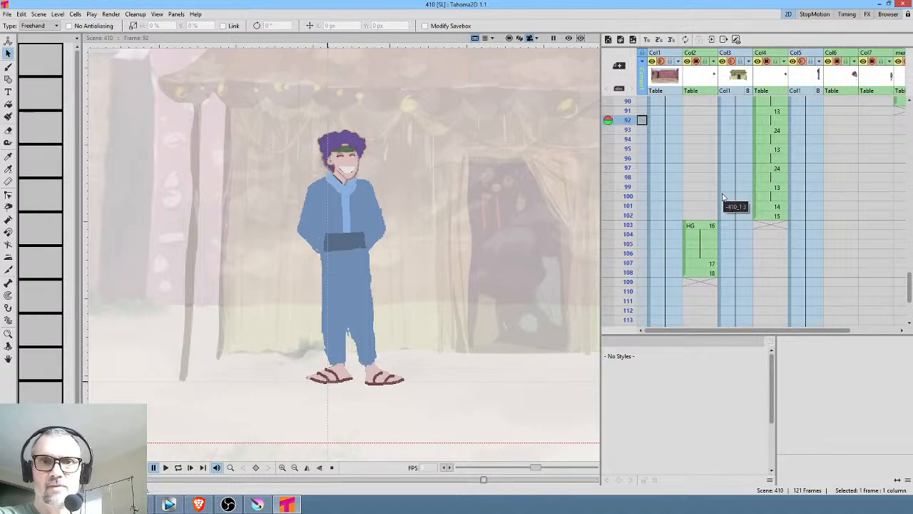
scroll(713, 164, up, 6)
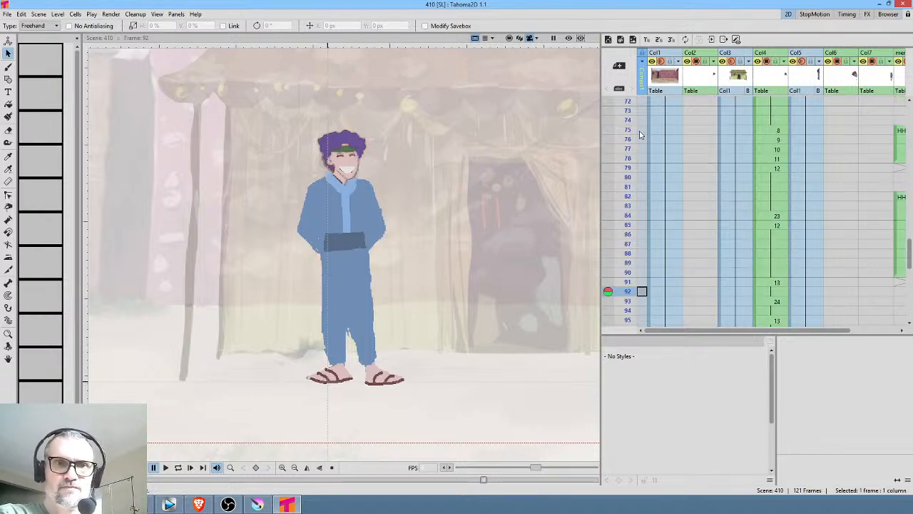
drag(630, 112, 615, 284)
scroll(742, 217, down, 2)
scroll(747, 212, down, 2)
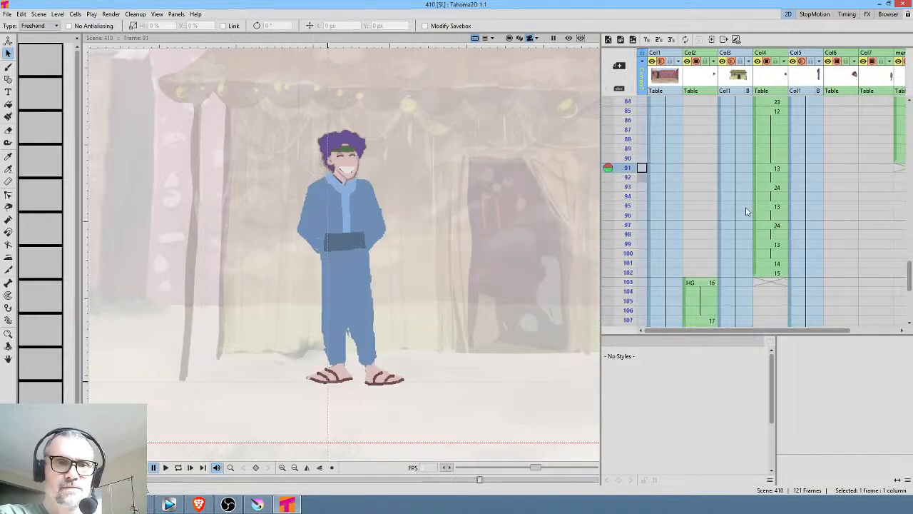
scroll(753, 259, down, 4)
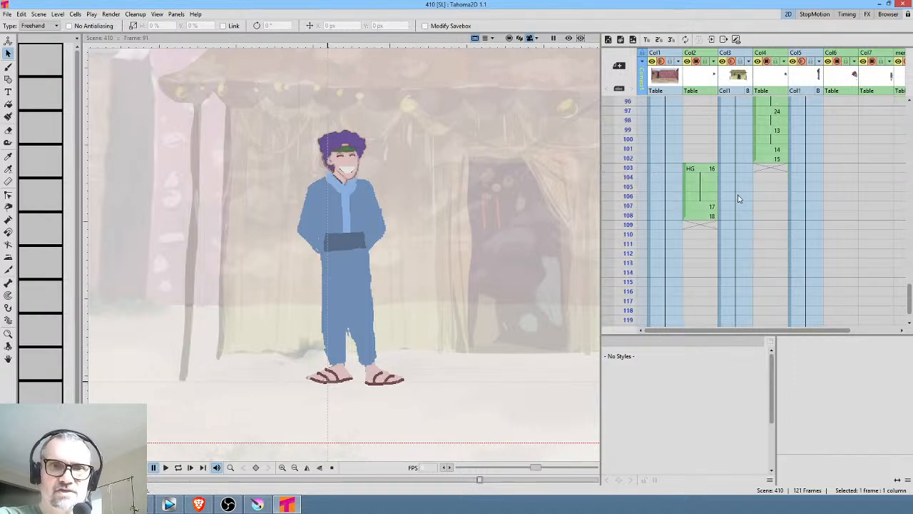
scroll(744, 184, up, 4)
Play the scene twice from frame 89 to check the timing of the foot tap and the following drawings
click(765, 169)
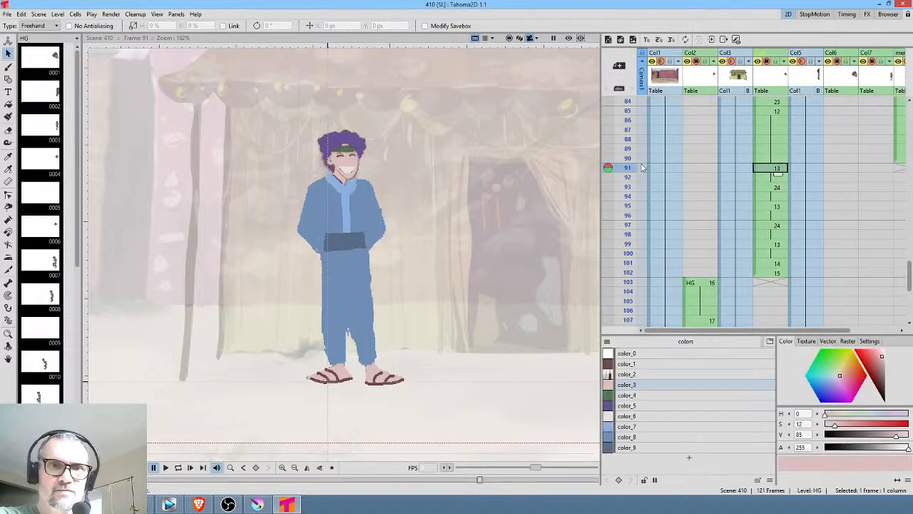
click(628, 147)
key(l)
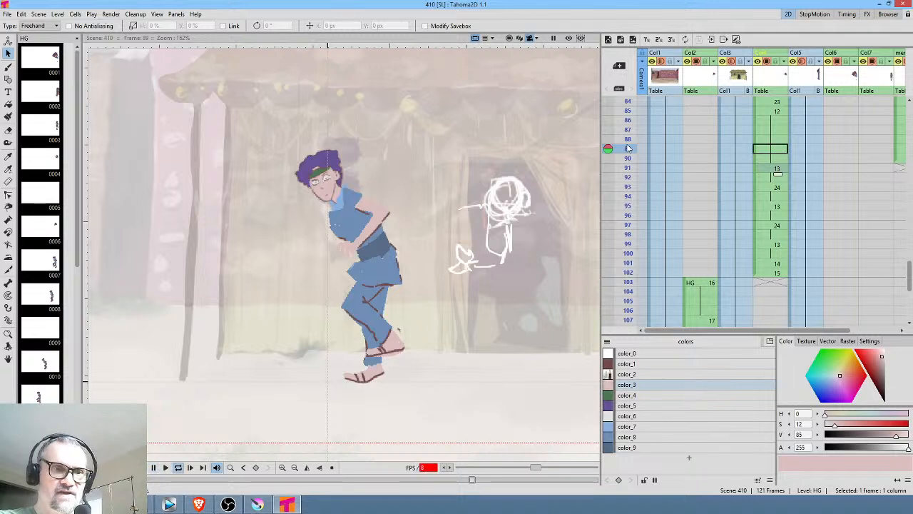
key(l)
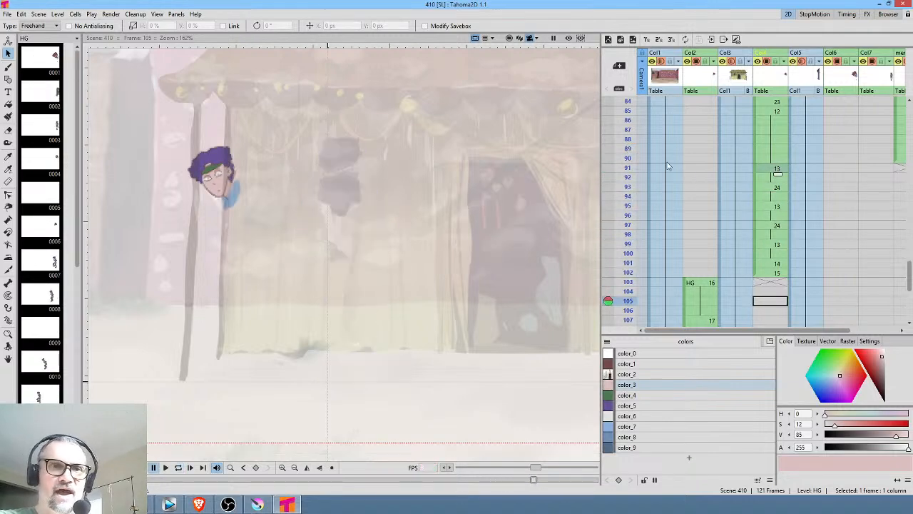
click(630, 147)
key(l)
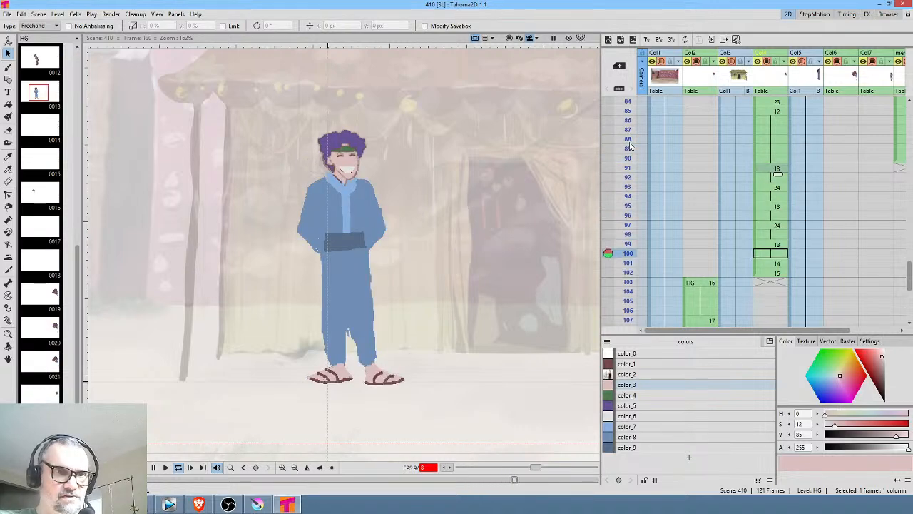
key(l)
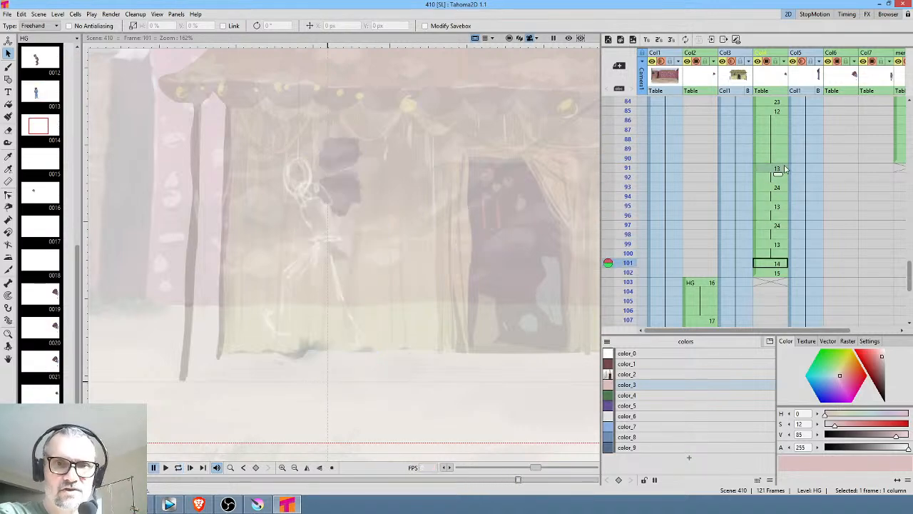
In drawing 13 at frame 91, outline the character's right arm over the sleeve and fill it with skin tone color_3
click(782, 170)
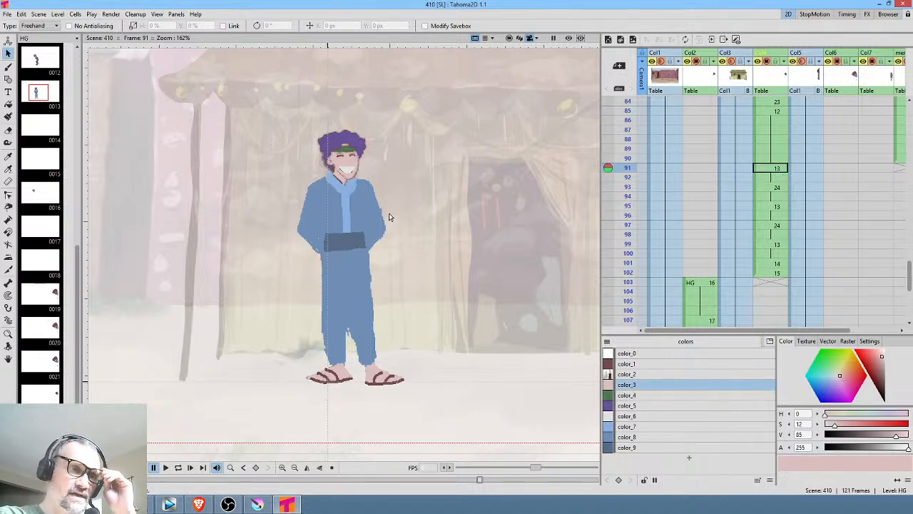
scroll(389, 217, up, 3)
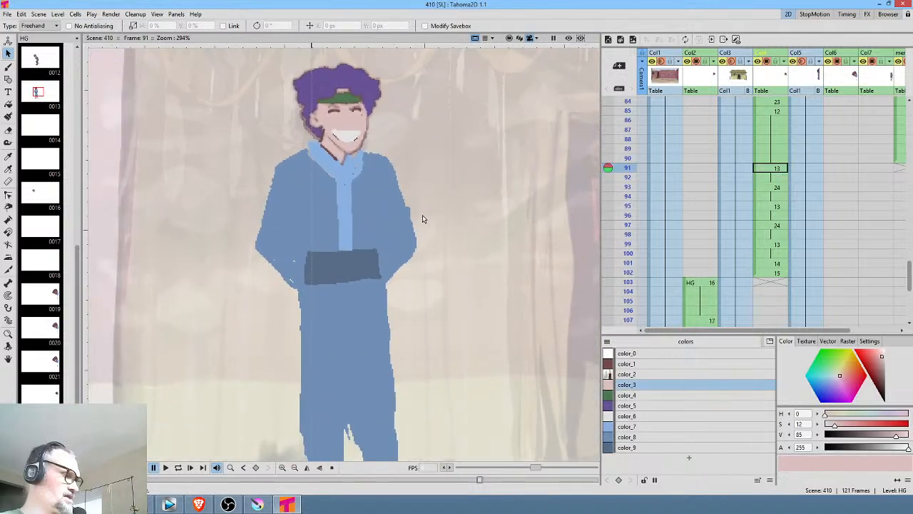
key(k)
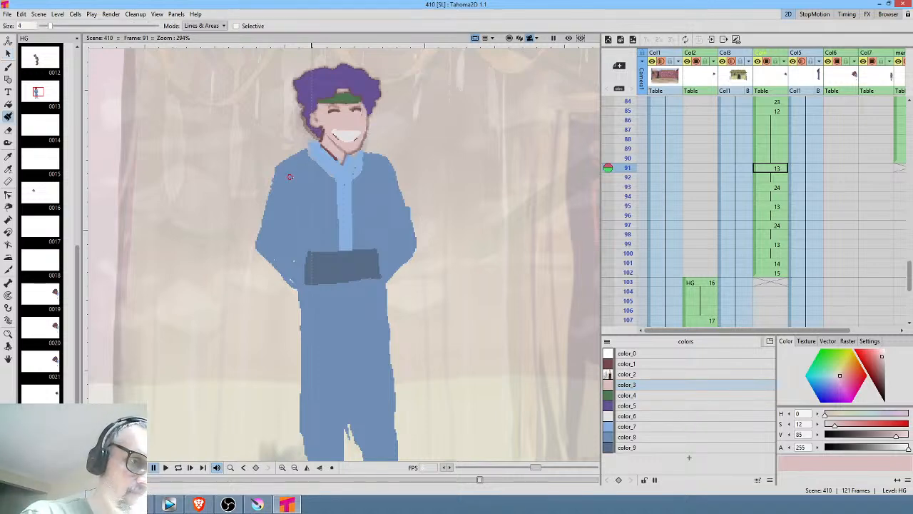
mouse_move(297, 185)
mouse_down()
mouse_move(273, 176)
mouse_move(257, 259)
mouse_move(275, 281)
mouse_move(298, 290)
mouse_move(300, 268)
mouse_move(286, 263)
mouse_move(300, 175)
mouse_up()
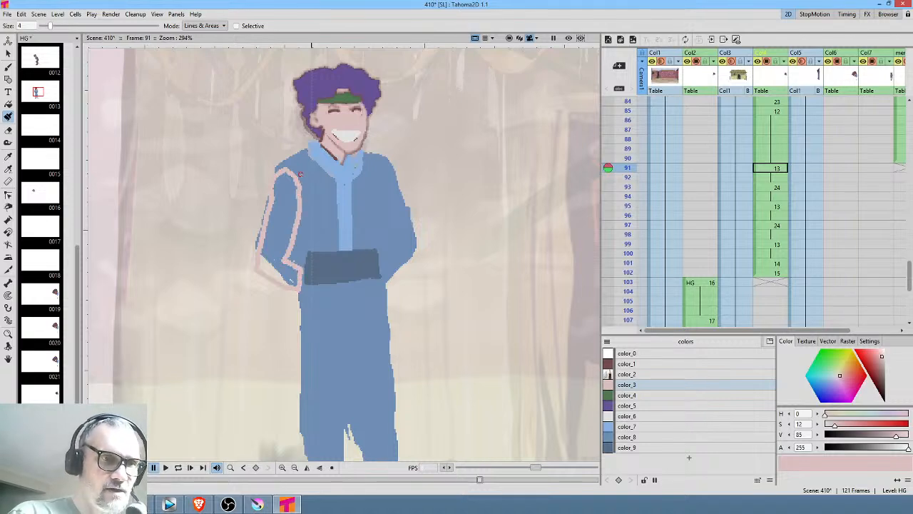
key(f)
click(290, 211)
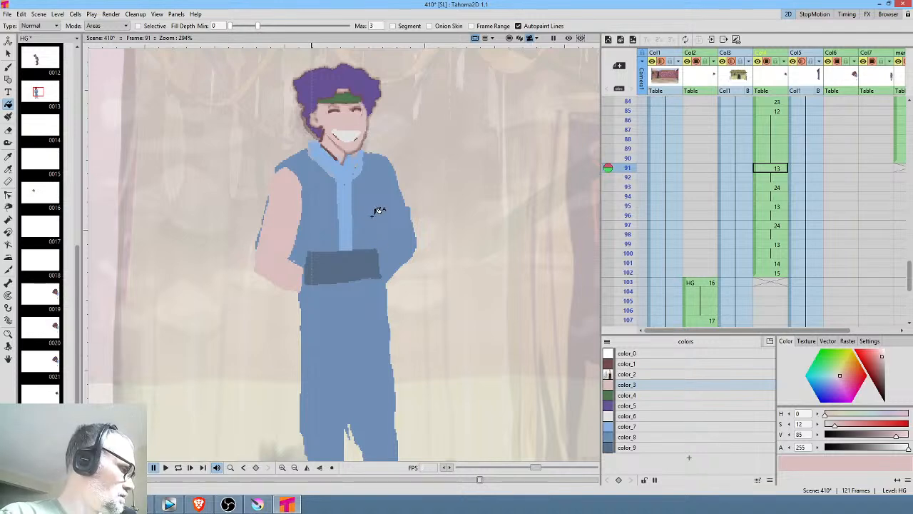
Outline the character's left arm over the sleeve and fill it with skin tone color_3
key(k)
mouse_move(385, 161)
mouse_down()
mouse_move(383, 190)
mouse_move(392, 171)
mouse_move(418, 253)
mouse_move(386, 286)
mouse_move(403, 243)
mouse_move(384, 187)
mouse_up()
key(f)
click(402, 210)
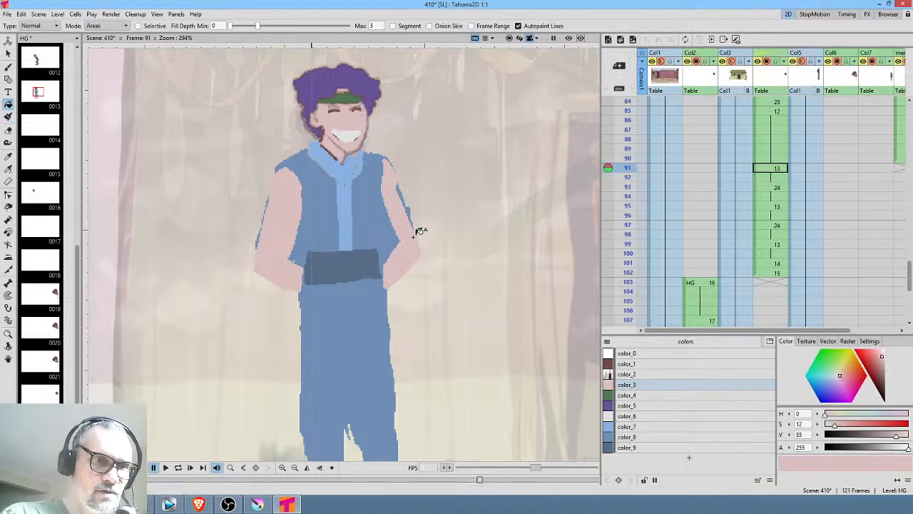
Paint over the blue sleeve remnants on the character's left arm and erase those along the right arm's outer edge
key(j)
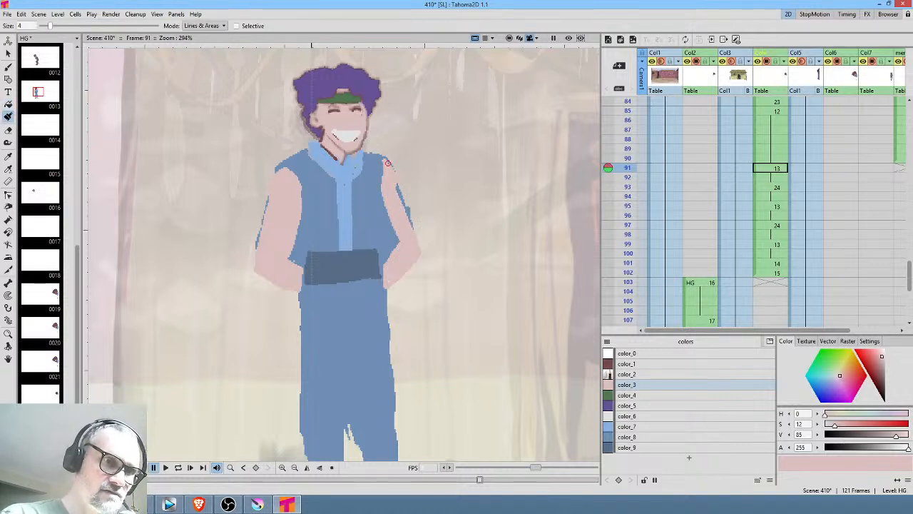
drag(386, 161, 412, 235)
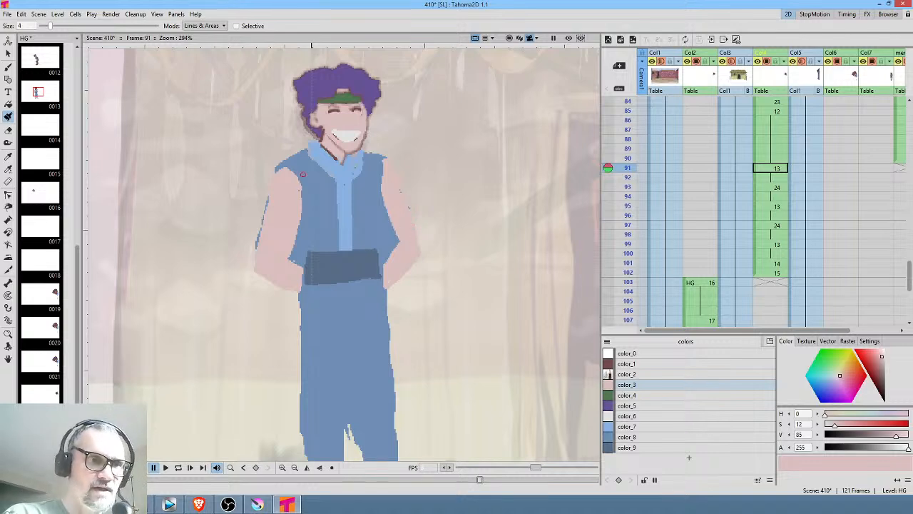
key(a)
mouse_move(282, 156)
mouse_down()
mouse_move(255, 264)
mouse_move(242, 269)
mouse_up()
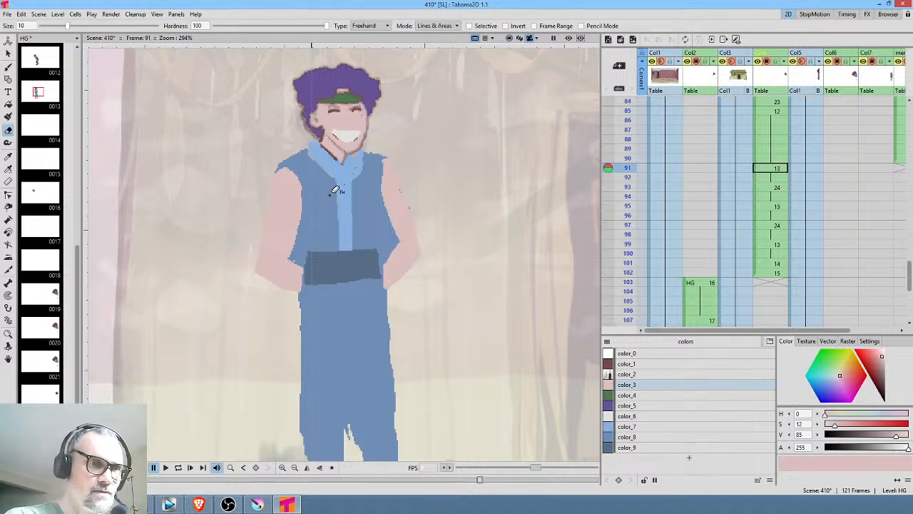
Outline an armband on the character's right upper arm and fill it with green color_4
click(648, 447)
click(642, 396)
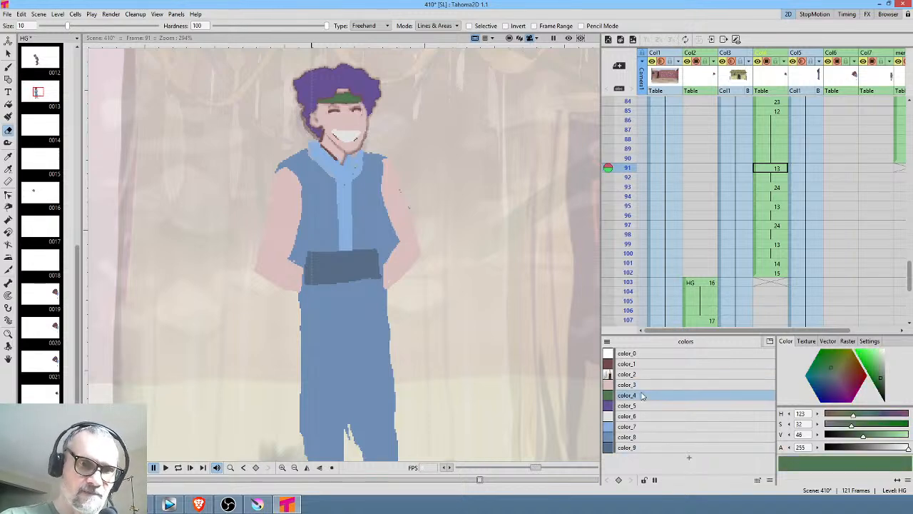
key(b)
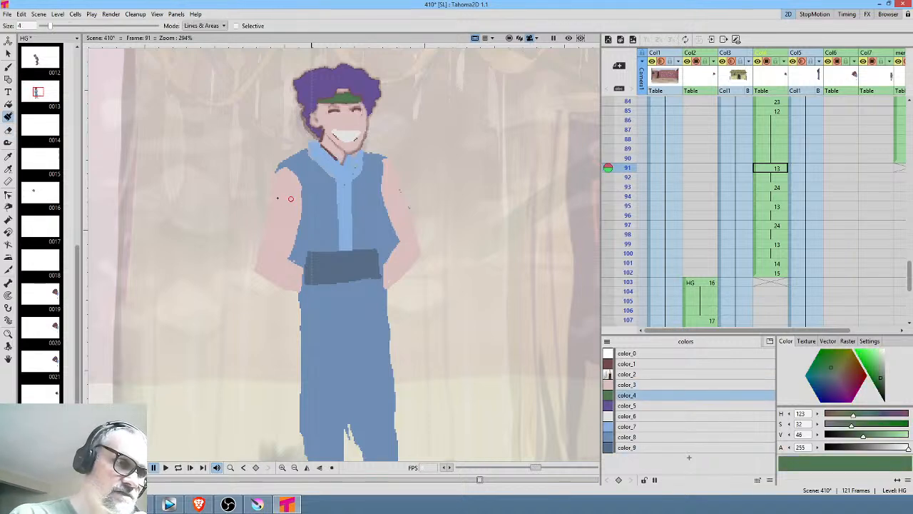
mouse_move(269, 198)
mouse_down()
mouse_move(299, 200)
mouse_move(295, 226)
mouse_move(265, 225)
mouse_move(269, 199)
mouse_up()
key(f)
click(284, 209)
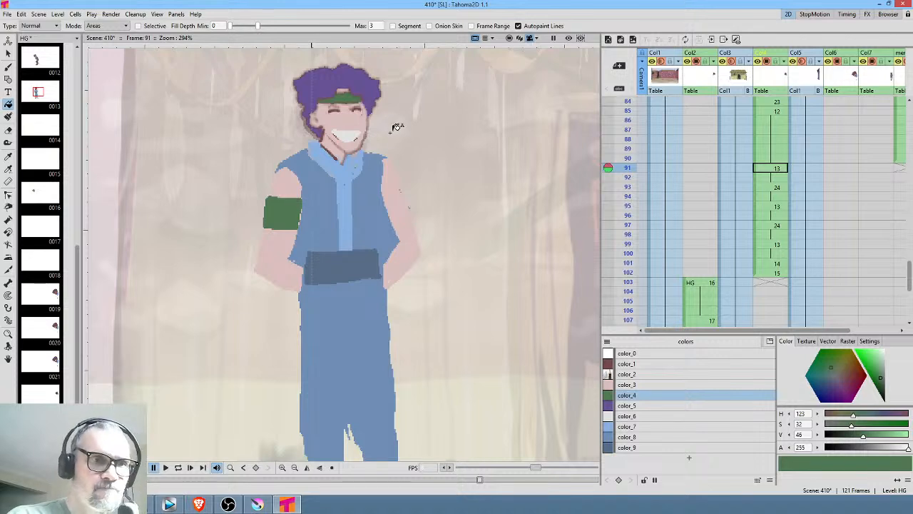
Outline and fill a matching color_4 armband on the character's left upper arm
key(k)
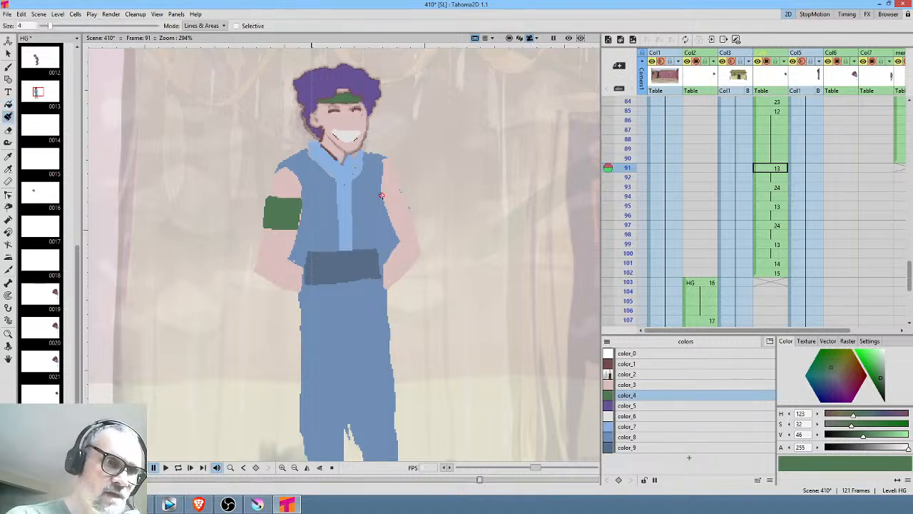
mouse_move(384, 196)
mouse_down()
mouse_move(398, 190)
mouse_move(409, 213)
mouse_move(389, 217)
mouse_move(384, 198)
mouse_up()
key(f)
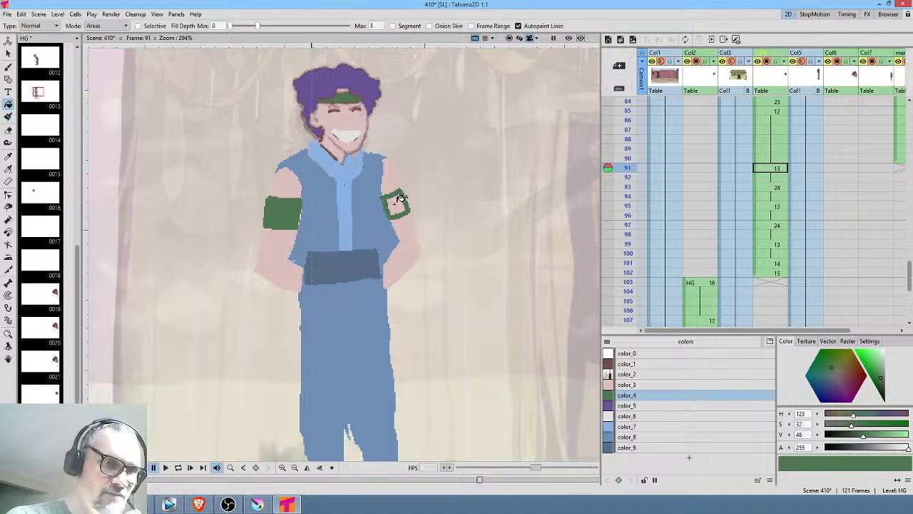
click(408, 194)
scroll(435, 262, down, 4)
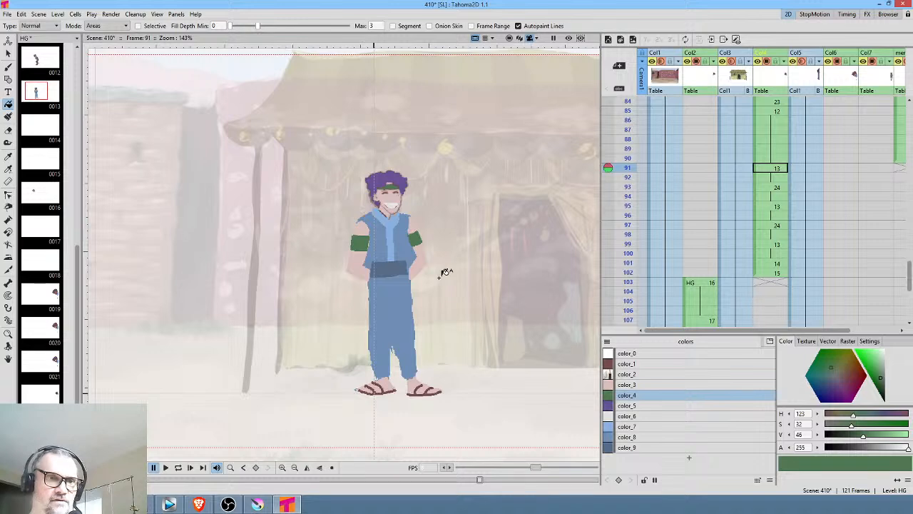
Smooth the outer edge of the trousers on the character's right leg with color_8 brush strokes
click(628, 437)
key(b)
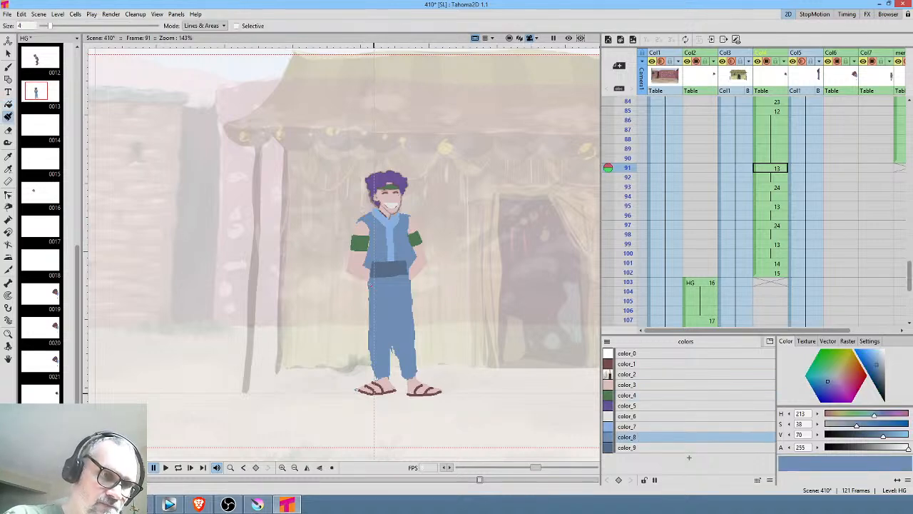
drag(369, 287, 370, 334)
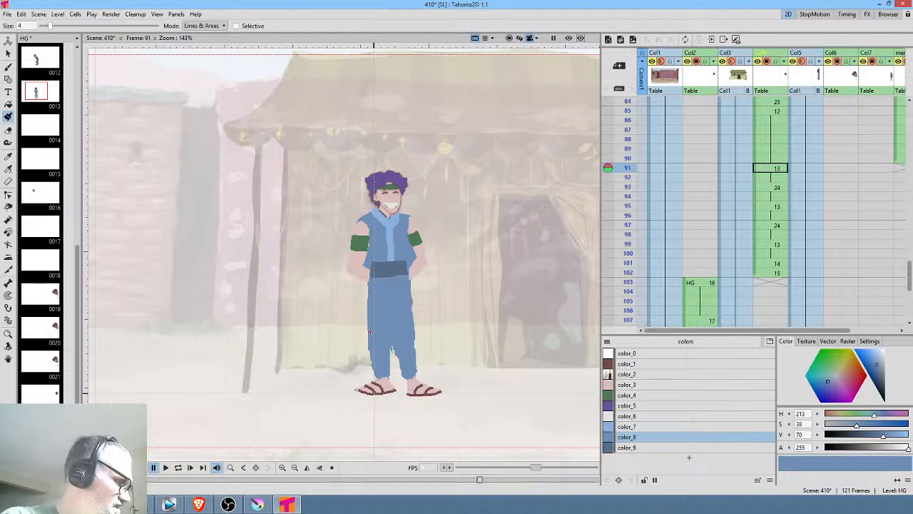
Outline the character's bare arms in drawing 13 with thin color_1 brush strokes, including the outer edge of the left shoulder
scroll(377, 323, down, 3)
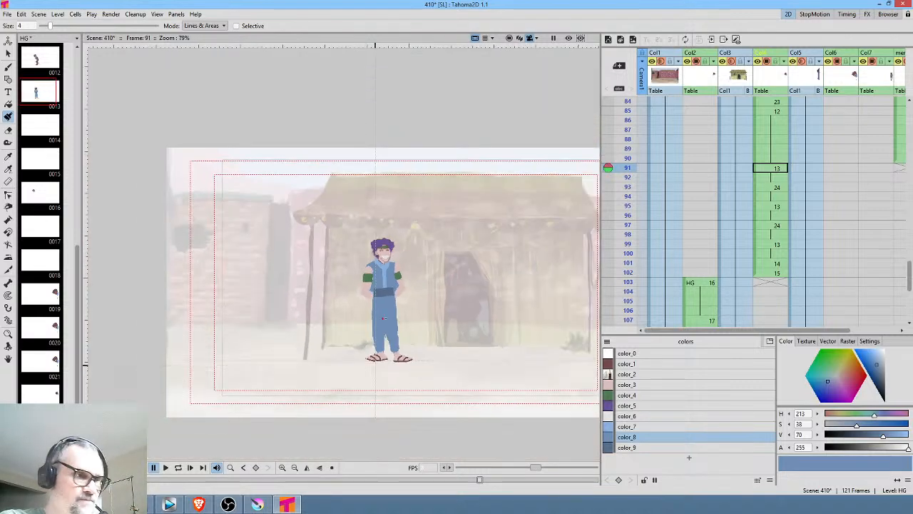
scroll(383, 321, up, 2)
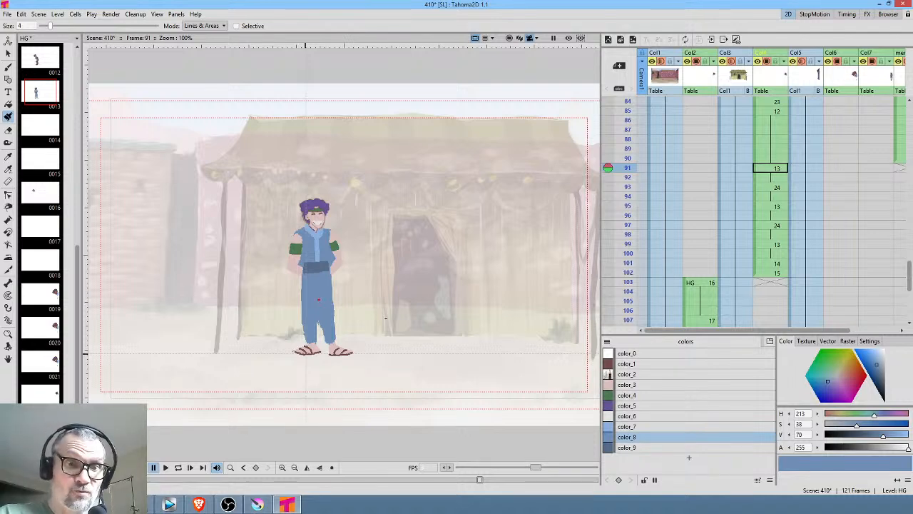
click(645, 364)
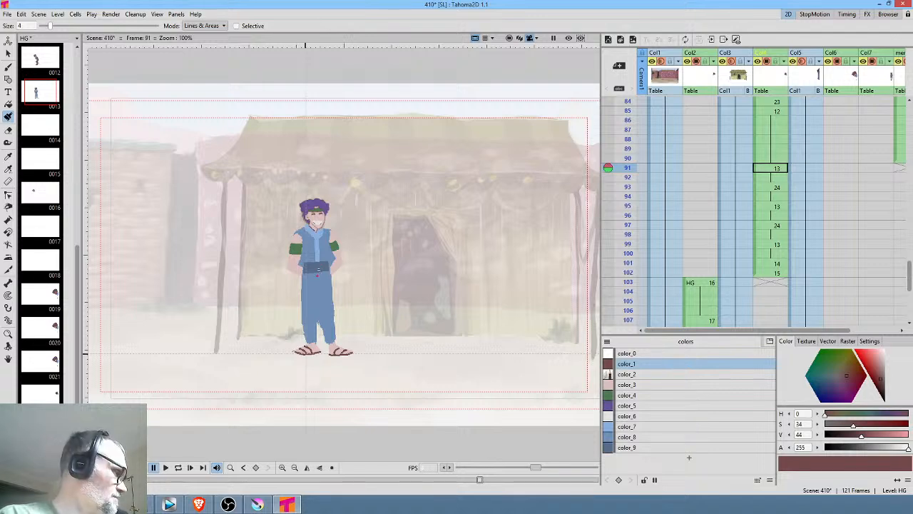
key(b)
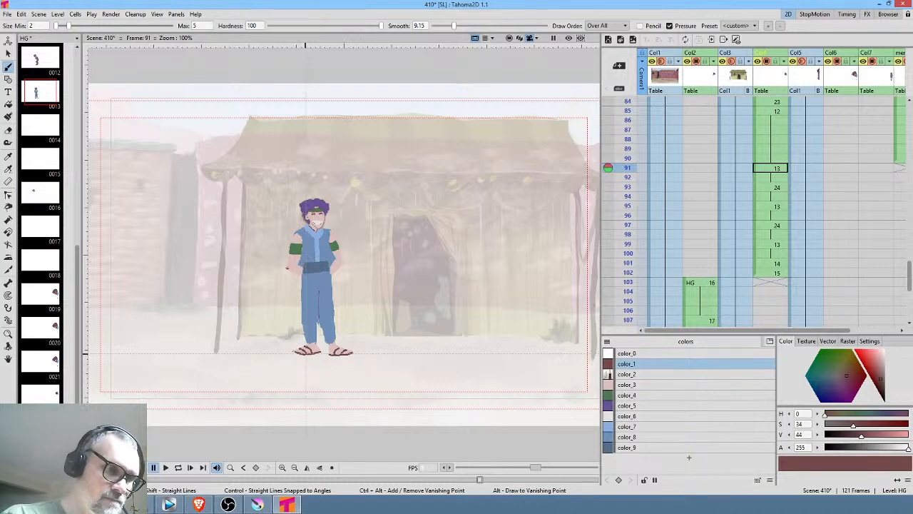
drag(287, 268, 304, 279)
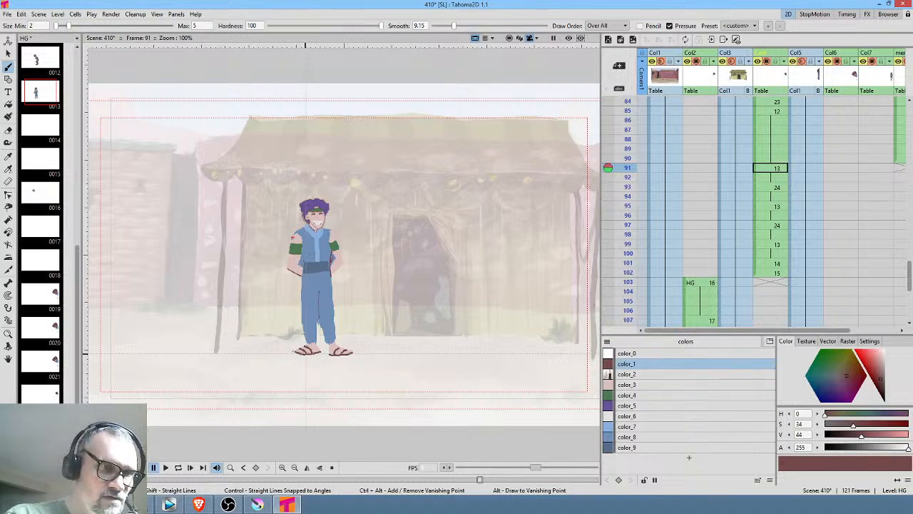
drag(289, 248, 285, 268)
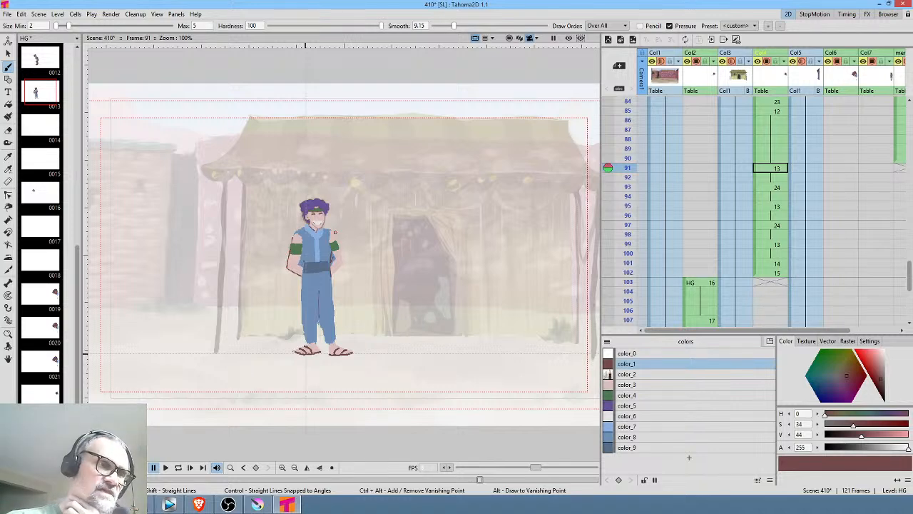
drag(332, 232, 336, 242)
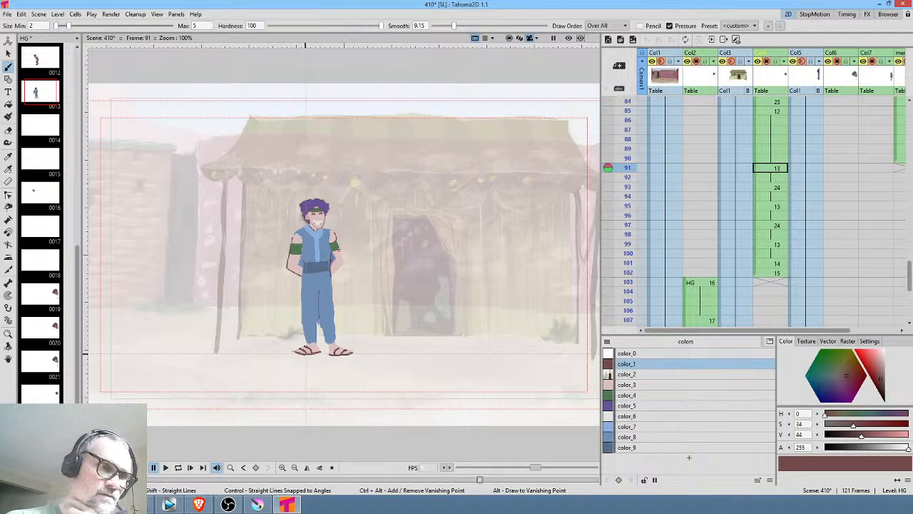
Outline the trouser legs with color_1, and trace the jawline and the left edge of the face in the same colour
mouse_move(332, 275)
mouse_down()
mouse_move(344, 260)
mouse_move(302, 295)
mouse_move(308, 338)
mouse_up()
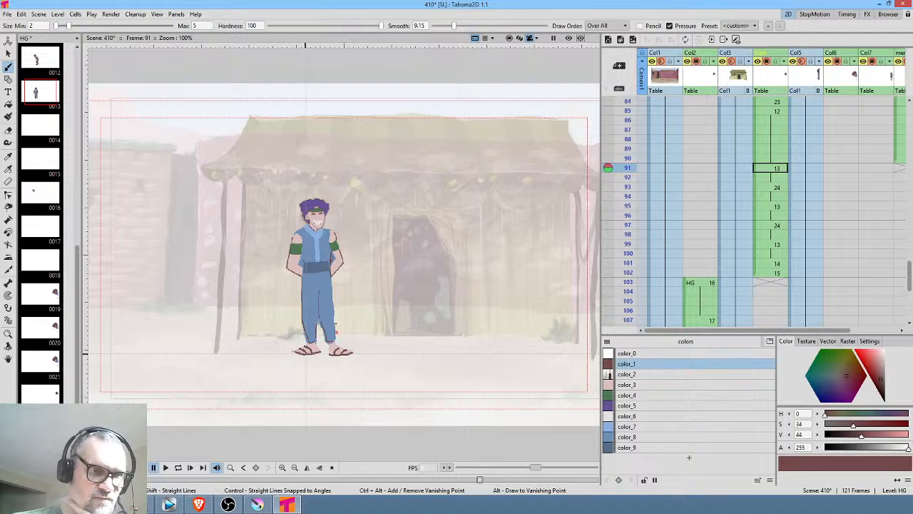
drag(331, 287, 335, 333)
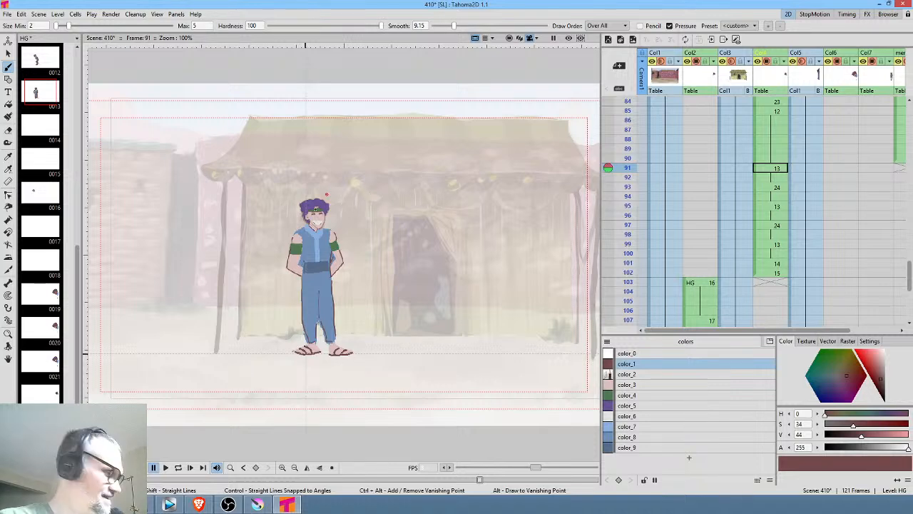
scroll(308, 224, up, 5)
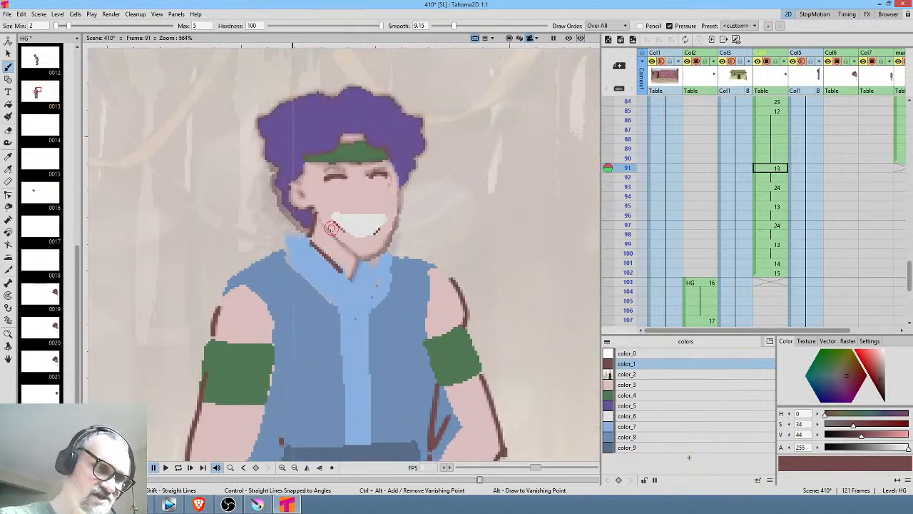
drag(321, 221, 357, 261)
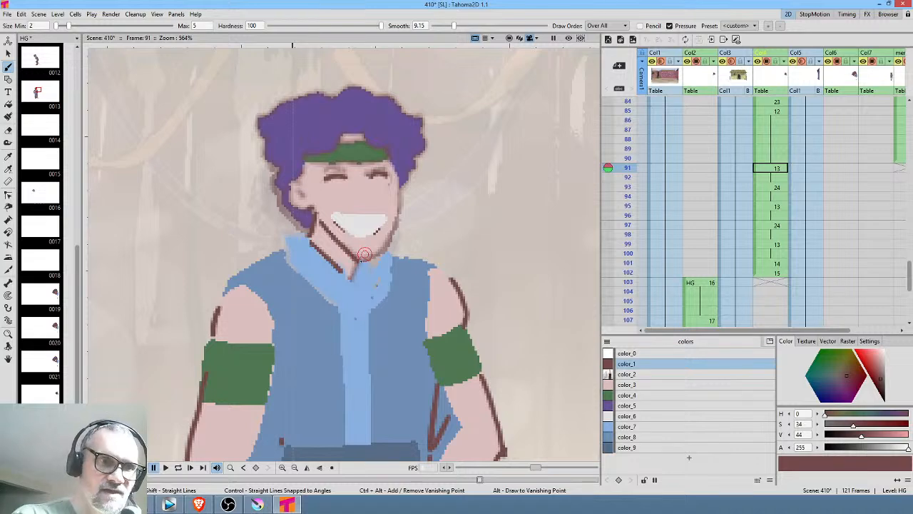
mouse_move(398, 181)
mouse_down()
mouse_move(392, 230)
mouse_move(373, 261)
mouse_up()
Line the vest's armhole at the character's left shoulder with color_1 and touch up the vest edge with color_8
key(alt+0)
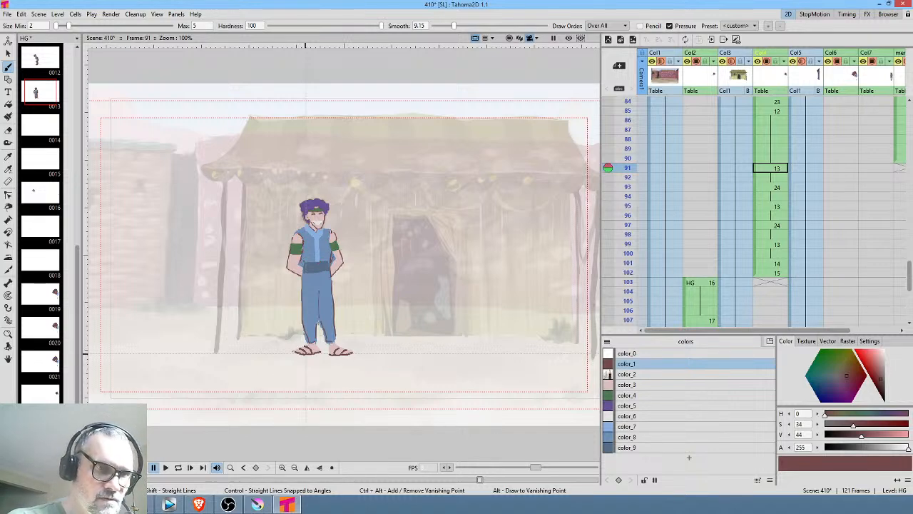
drag(331, 233, 335, 250)
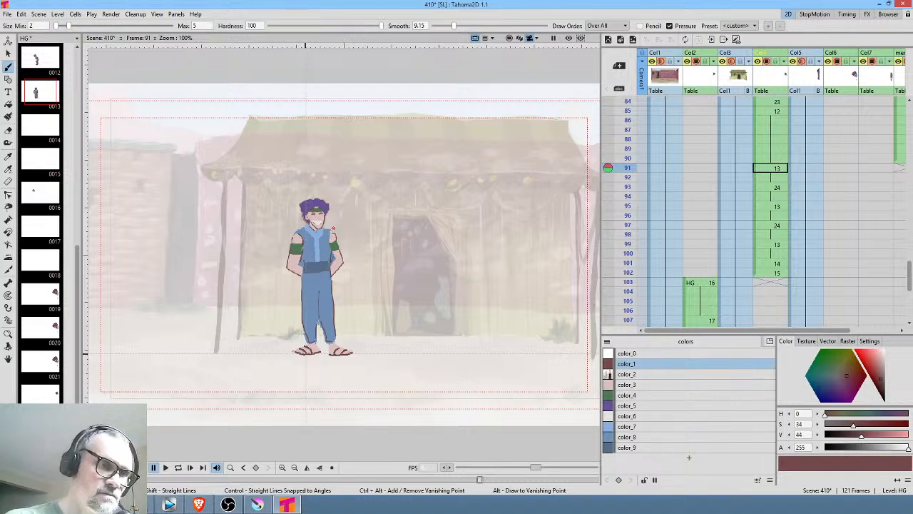
click(631, 436)
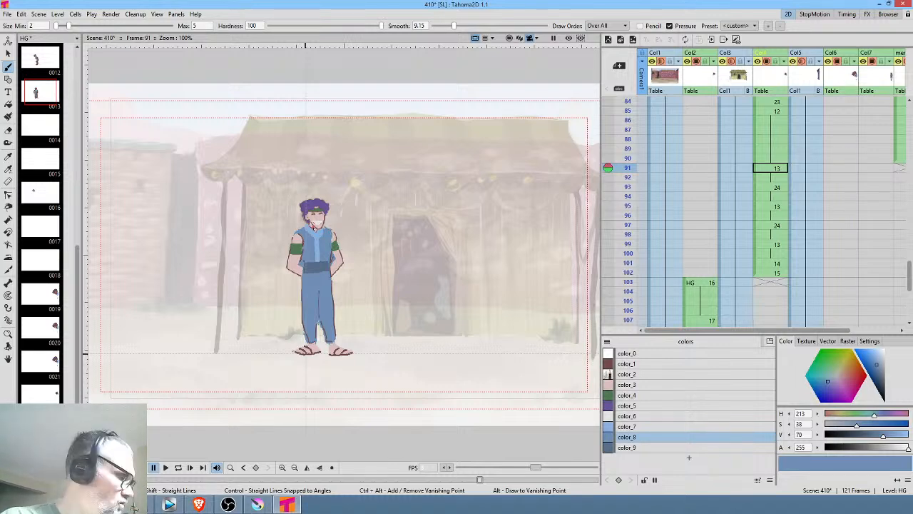
Draw a small nose above the smile and go over its color_8 mark with color_1
scroll(314, 227, up, 8)
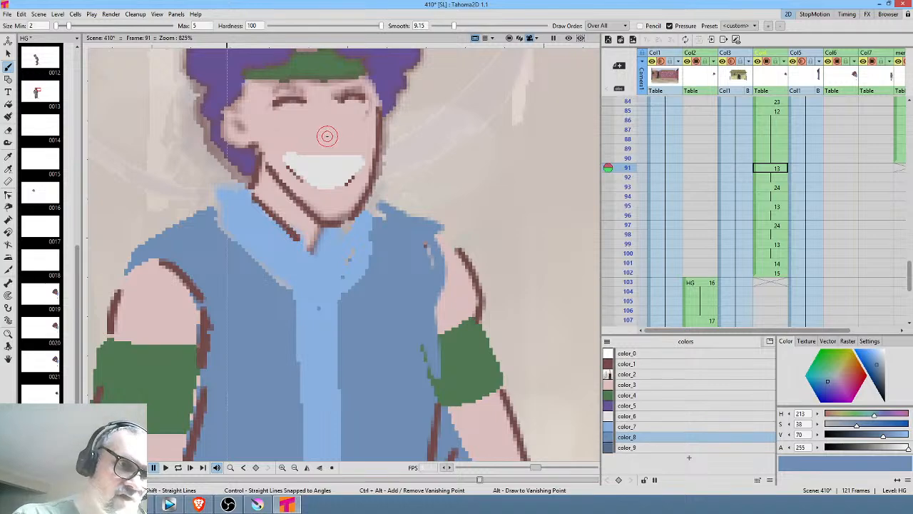
drag(327, 137, 333, 132)
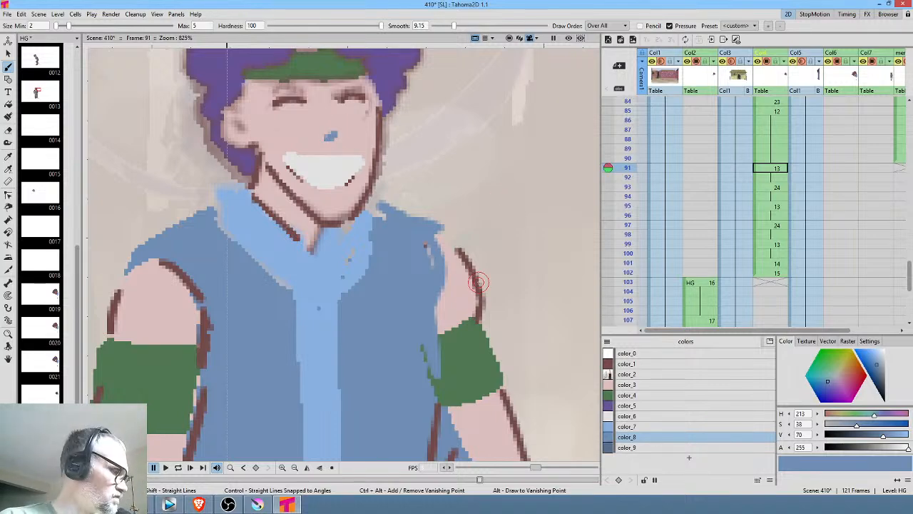
key(alt+0)
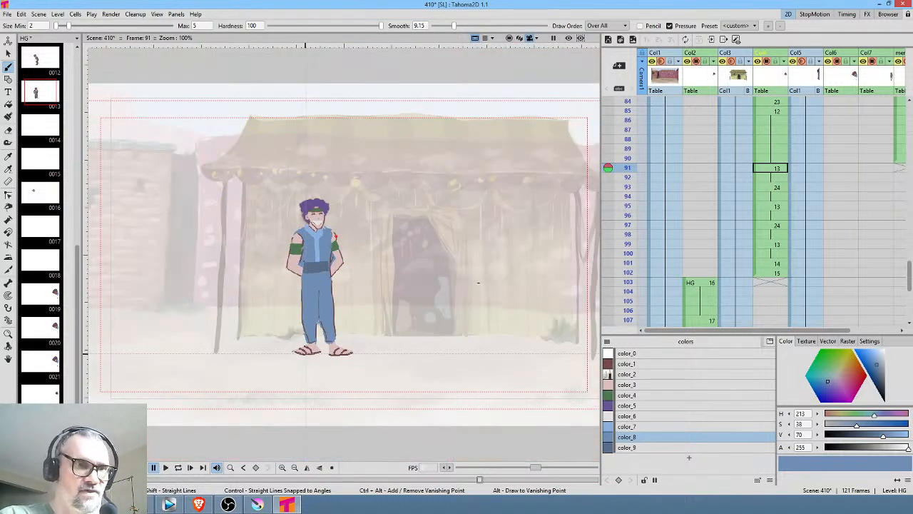
scroll(338, 199, up, 7)
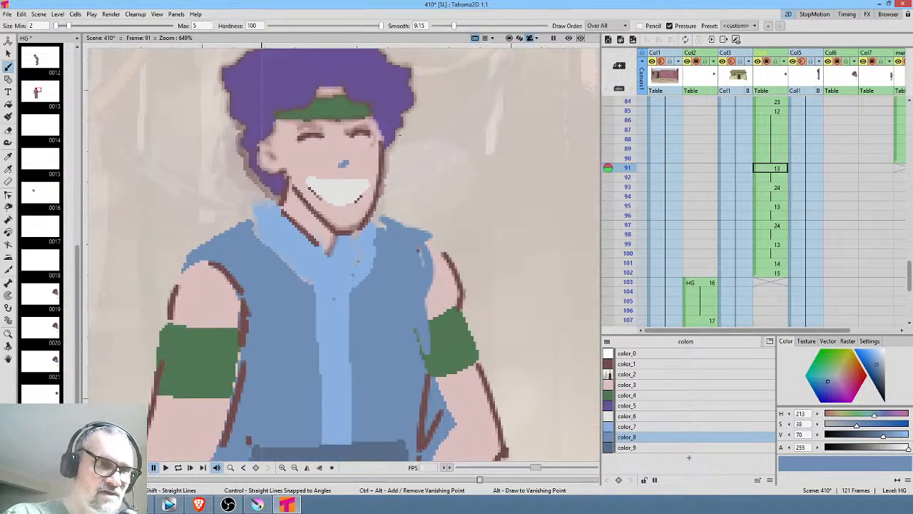
click(637, 363)
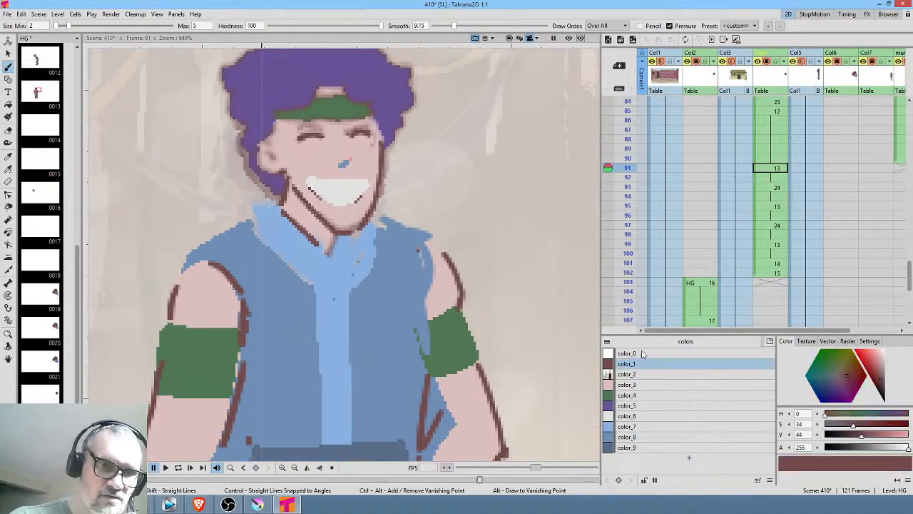
drag(338, 166, 349, 163)
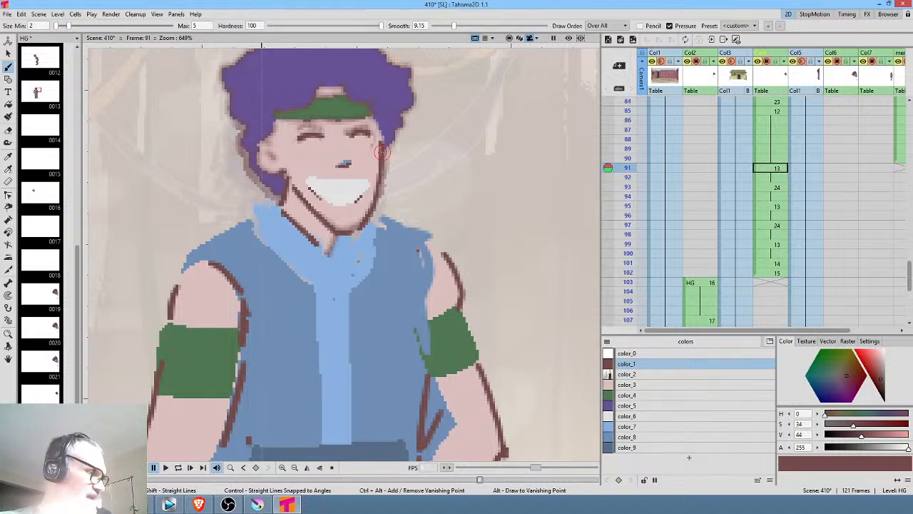
key(alt+0)
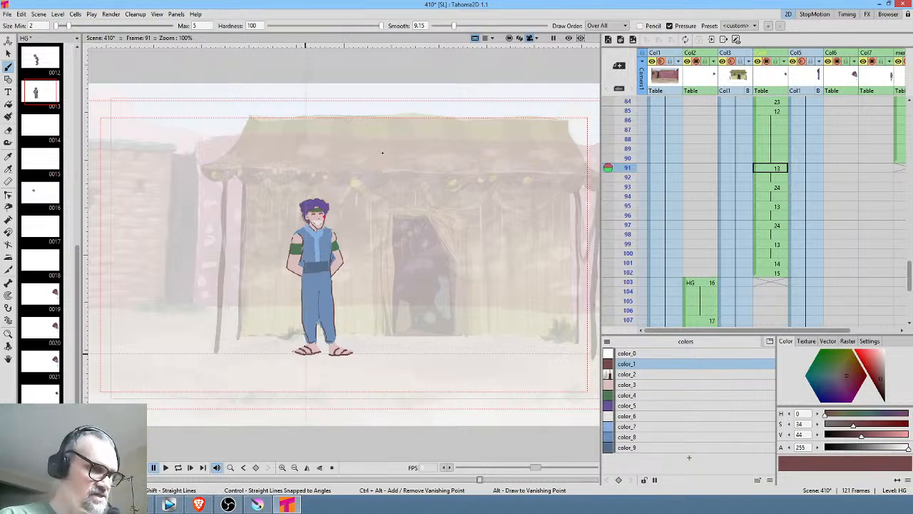
Erase the long-sleeved figure above the ankles from drawing 24 at frame 93, keeping the sandalled feet
key(s)
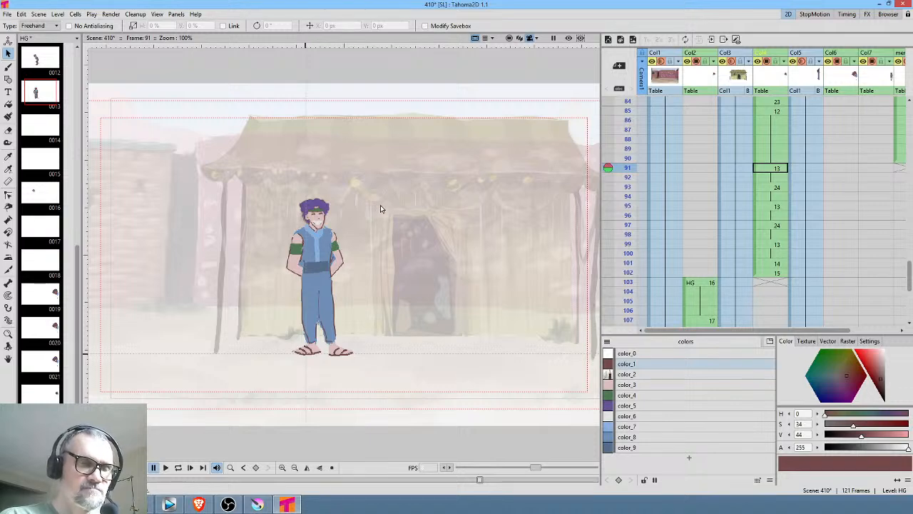
click(627, 186)
click(627, 196)
click(627, 168)
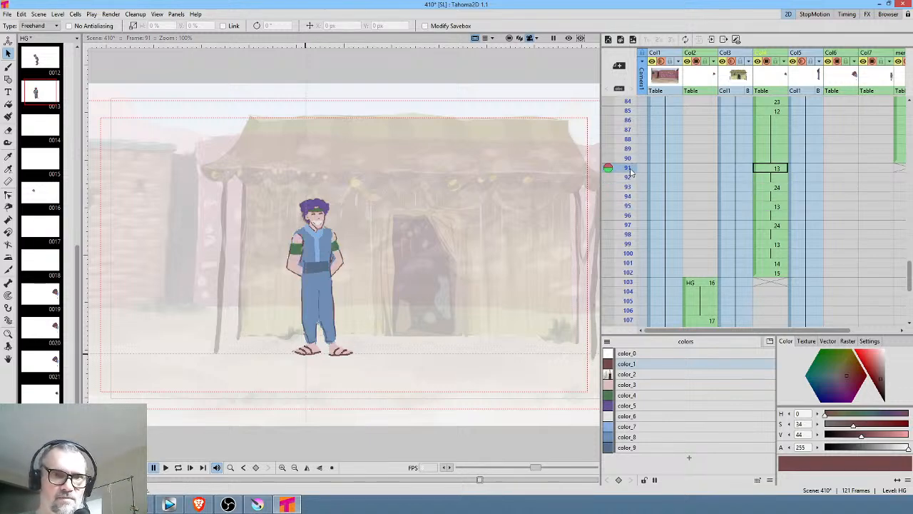
click(772, 187)
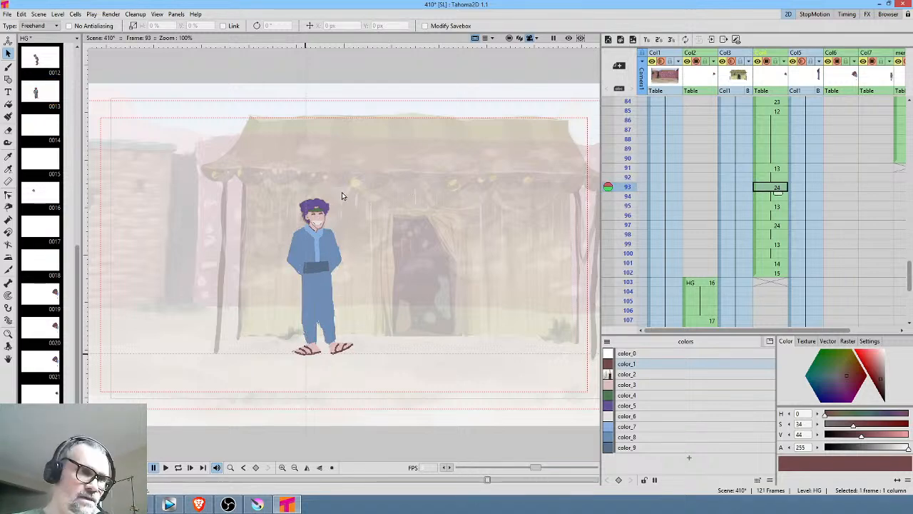
key(e)
mouse_move(343, 178)
mouse_down()
mouse_move(266, 193)
mouse_move(234, 292)
mouse_move(275, 334)
mouse_move(319, 336)
mouse_move(350, 314)
mouse_up()
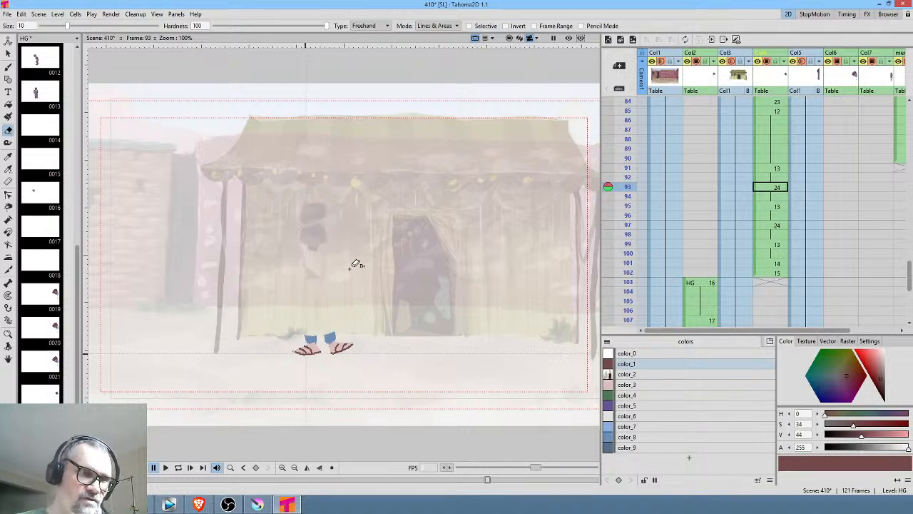
Copy the figure above the ankles from drawing 13 with a freehand selection and paste it into drawing 24
click(777, 169)
key(s)
mouse_move(352, 180)
mouse_down()
mouse_move(254, 240)
mouse_move(259, 287)
mouse_move(289, 337)
mouse_move(328, 339)
mouse_move(349, 328)
mouse_move(372, 226)
mouse_up()
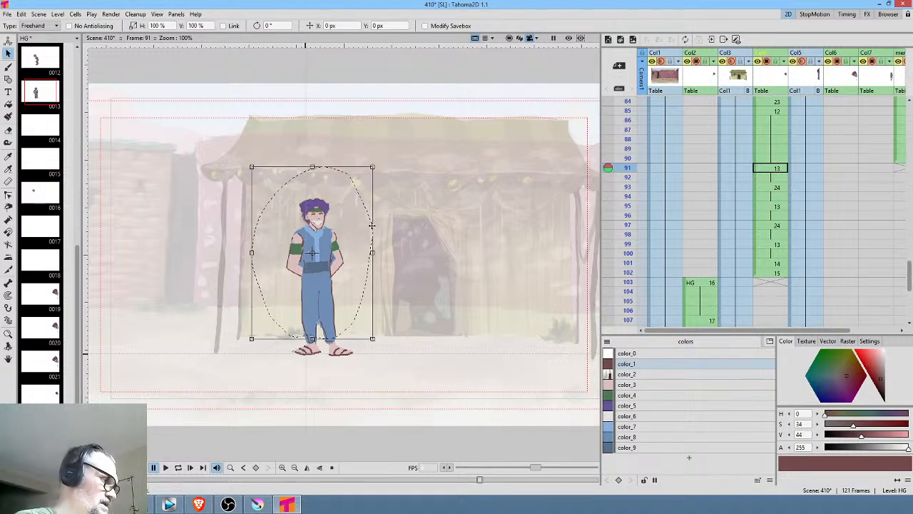
key(period)
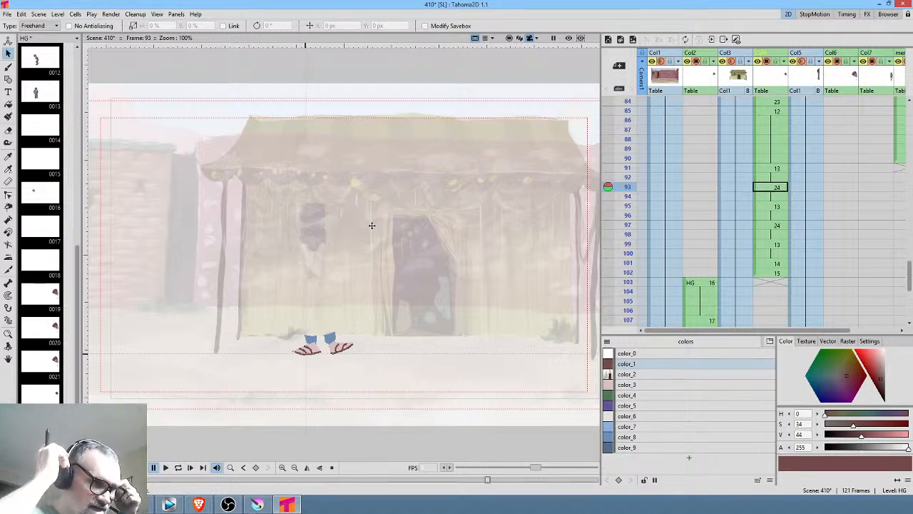
key(ctrl+z)
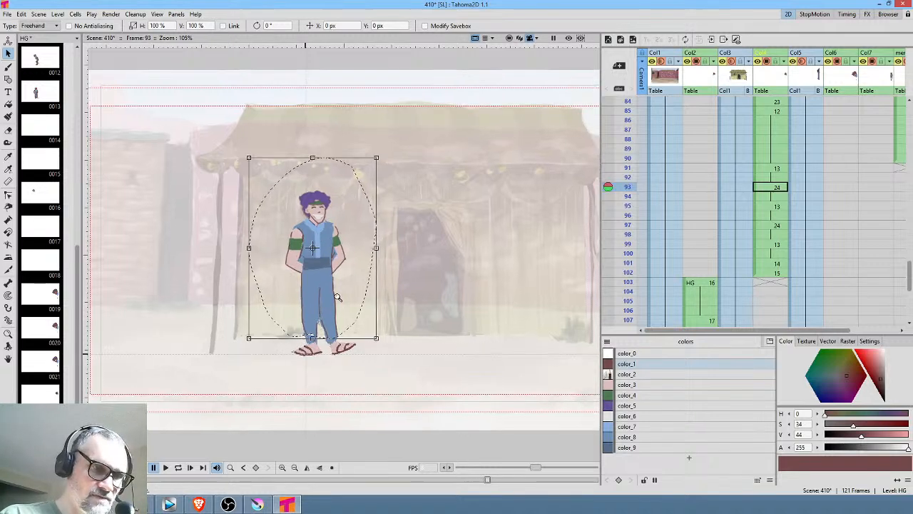
Paint over the gap above the right ankle and the inner trouser edge of drawing 24 with color_8
scroll(307, 302, up, 7)
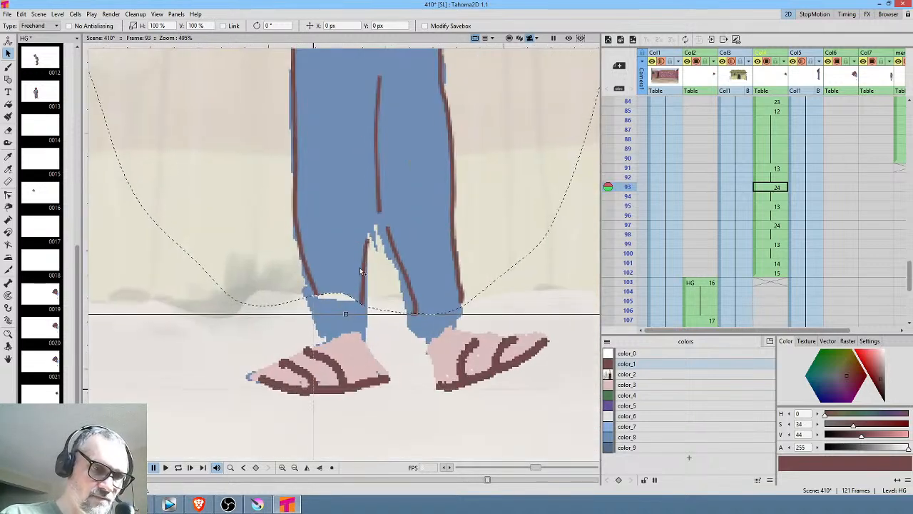
click(628, 437)
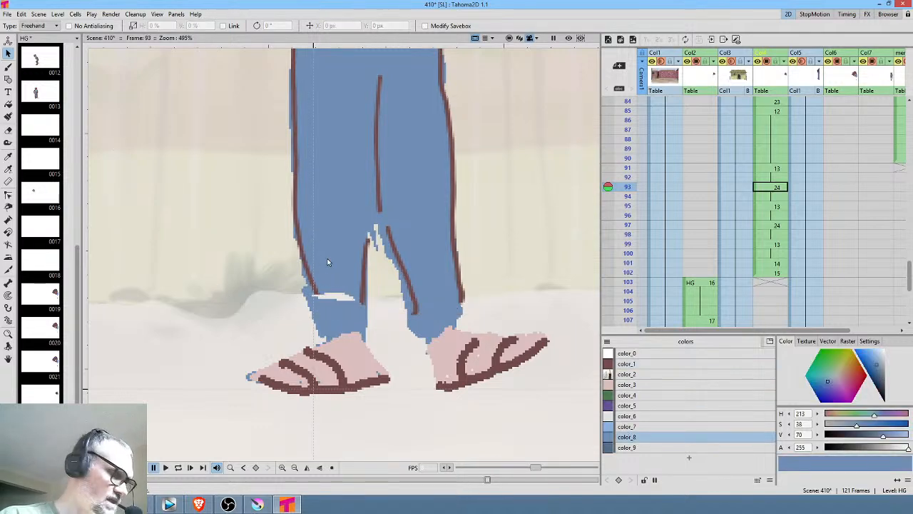
key(b)
mouse_move(316, 283)
mouse_down()
mouse_move(320, 267)
mouse_move(358, 271)
mouse_up()
mouse_move(363, 228)
mouse_down()
mouse_move(358, 289)
mouse_move(370, 241)
mouse_up()
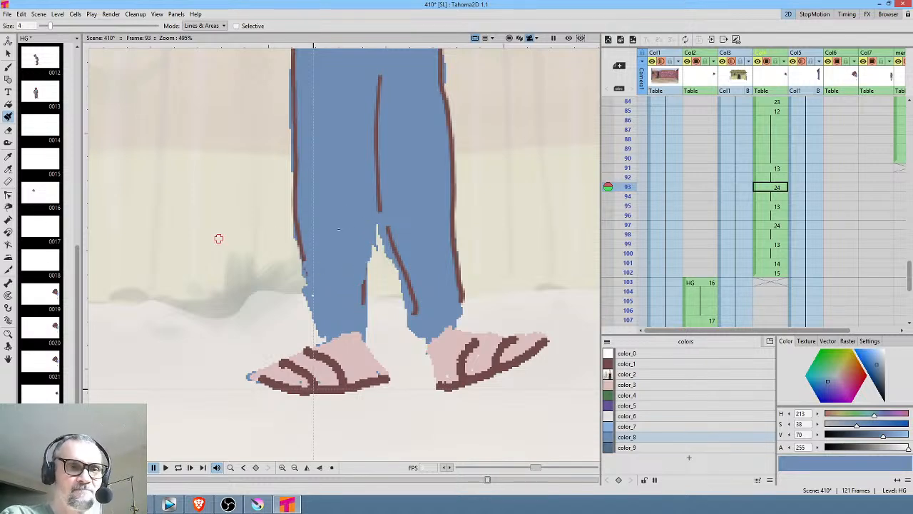
Copy the lower trouser legs from drawing 13 with a freehand selection, paste them into drawing 24, and check them against the neighbouring frames
scroll(461, 248, down, 5)
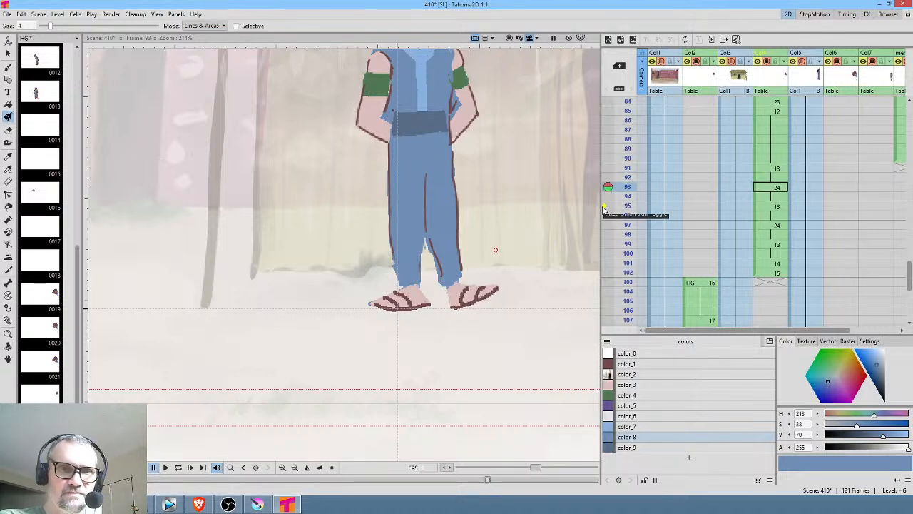
key(s)
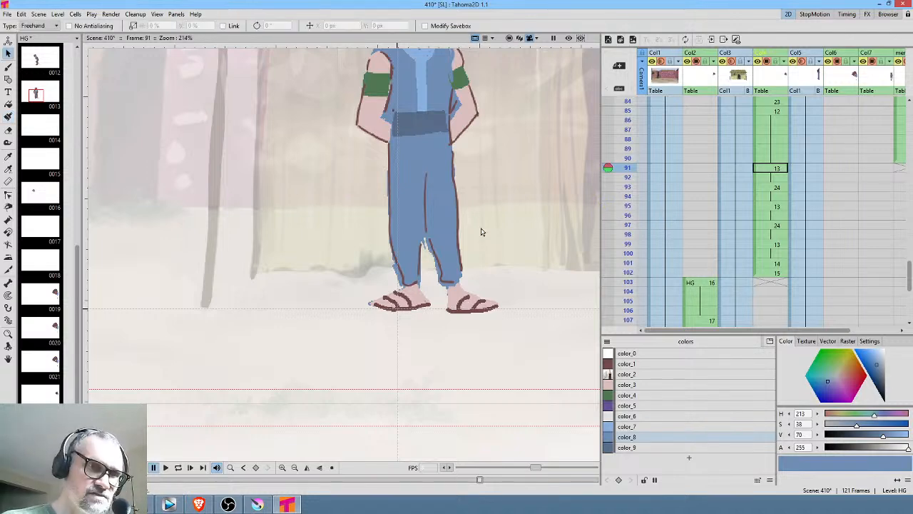
mouse_move(369, 250)
mouse_down()
mouse_move(390, 286)
mouse_move(422, 296)
mouse_move(465, 290)
mouse_move(479, 251)
mouse_up()
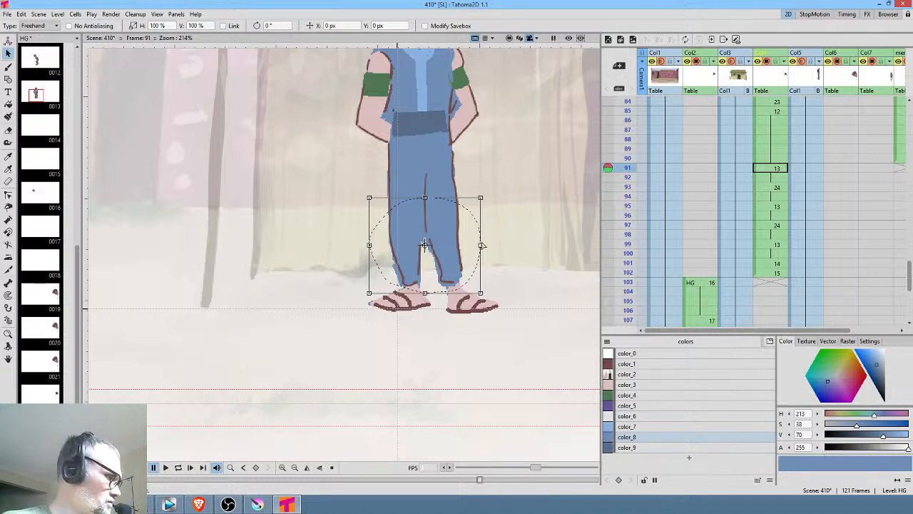
key(.)
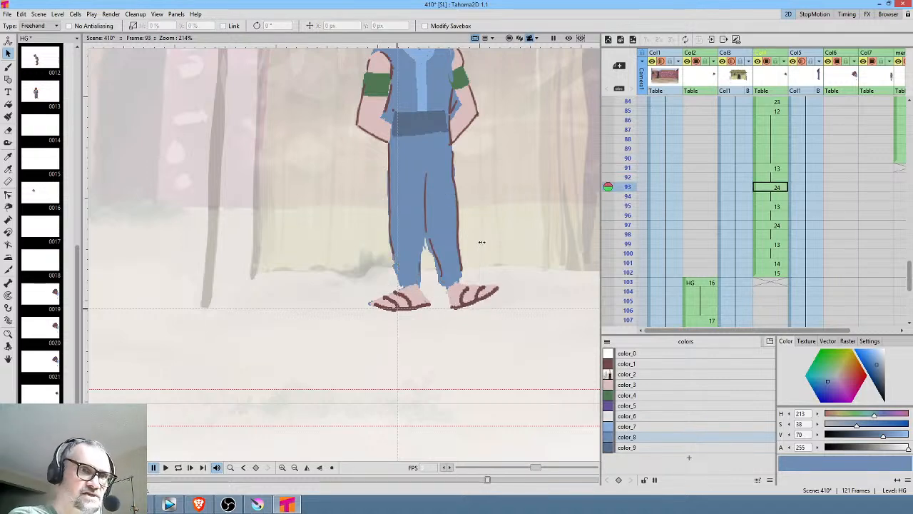
key(ctrl+v)
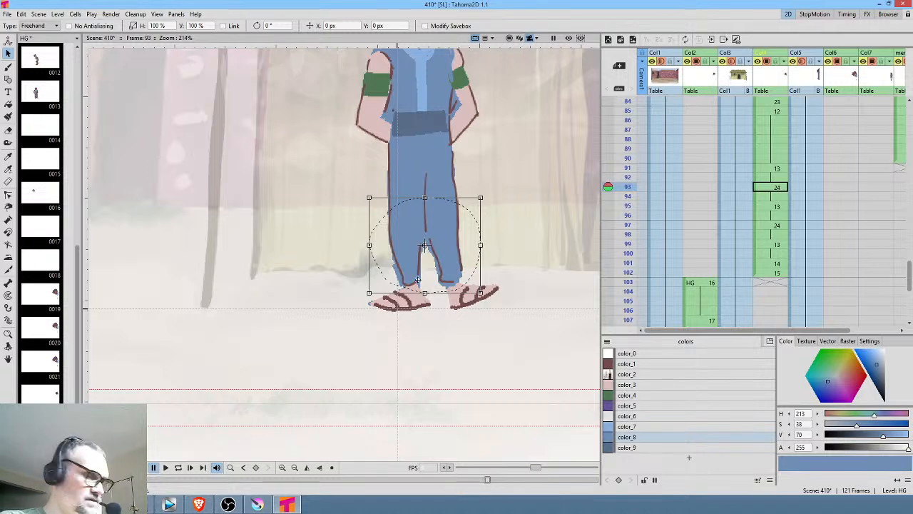
key(alt+0)
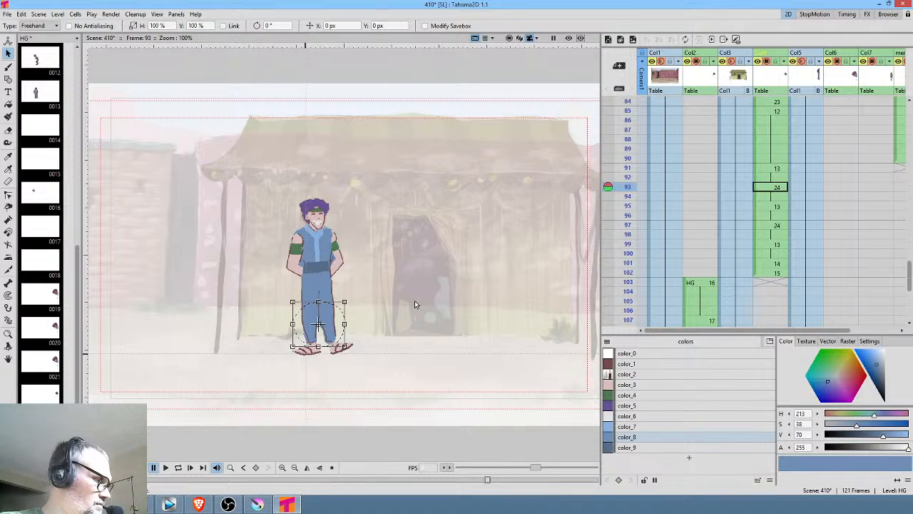
key(b)
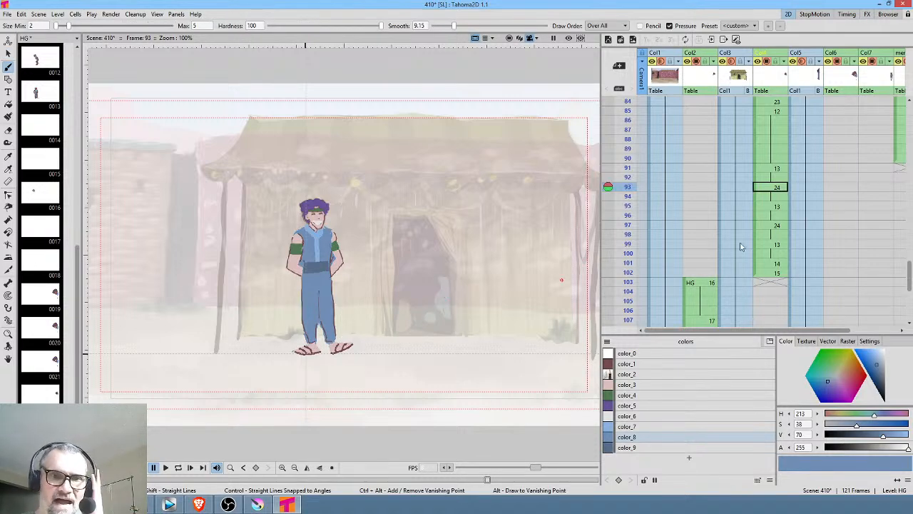
drag(623, 197, 623, 225)
scroll(842, 136, up, 1)
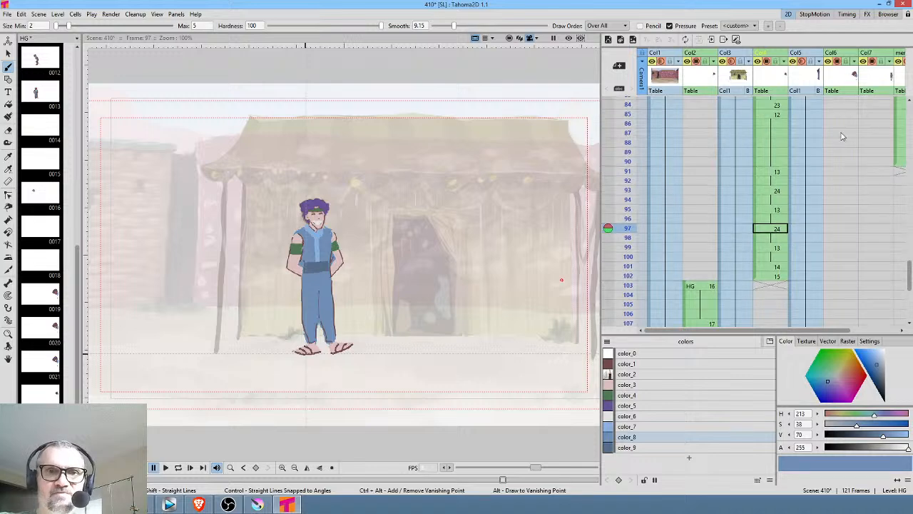
Raise the opacity of background columns Col1 and Col3 to 100 and check Col5's opacity setting
click(677, 63)
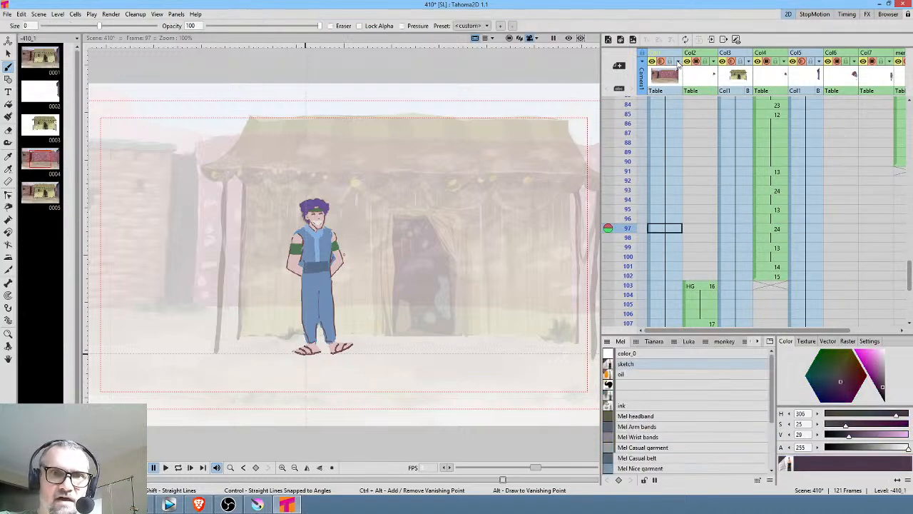
drag(712, 72, 778, 74)
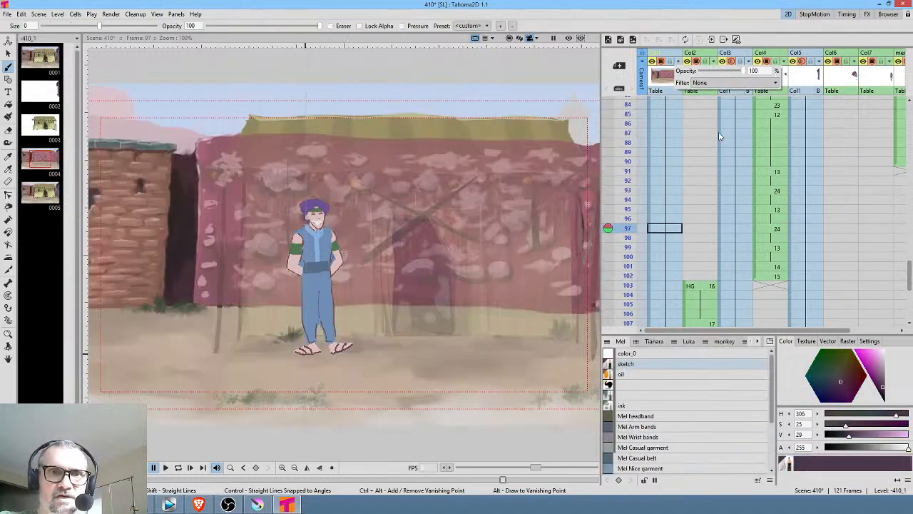
scroll(705, 147, right, 1)
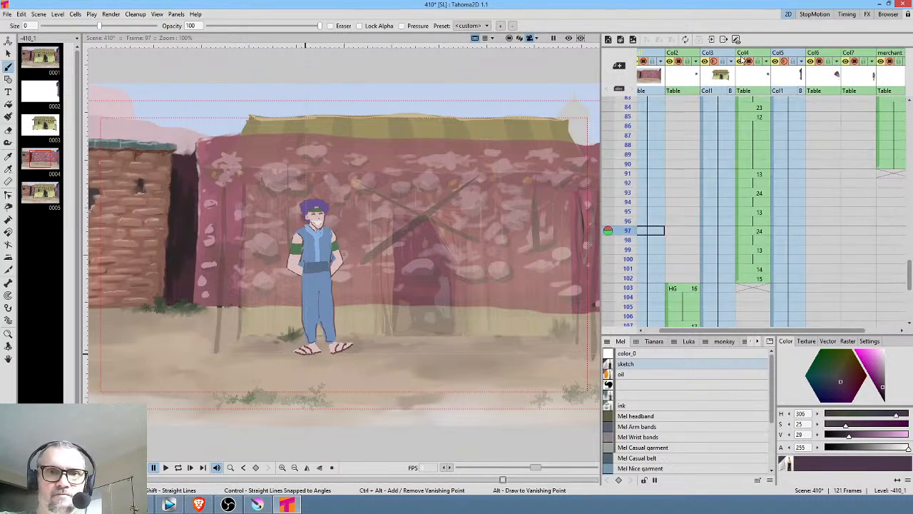
click(731, 62)
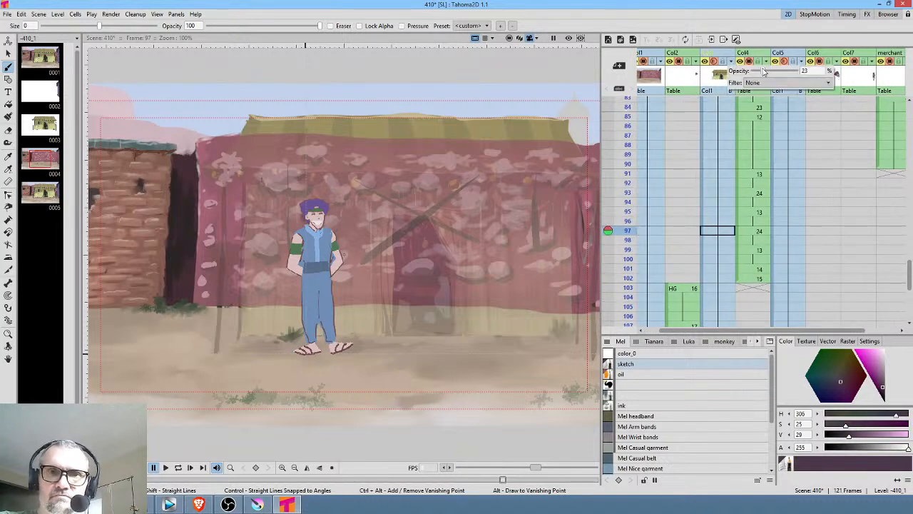
drag(764, 71, 872, 74)
click(831, 135)
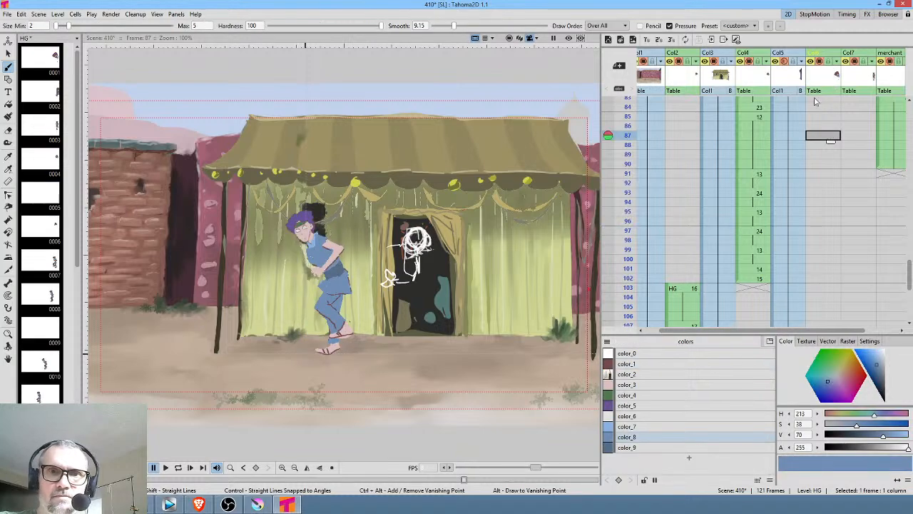
click(801, 62)
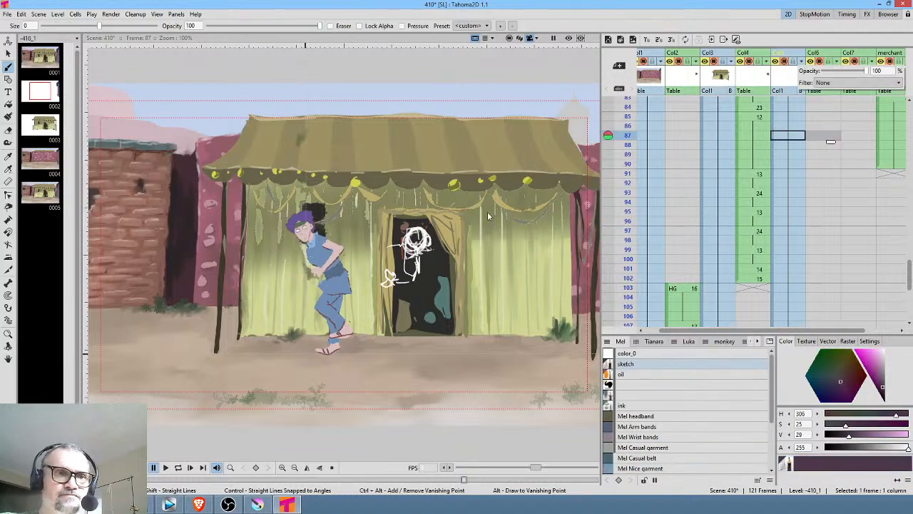
drag(489, 215, 431, 213)
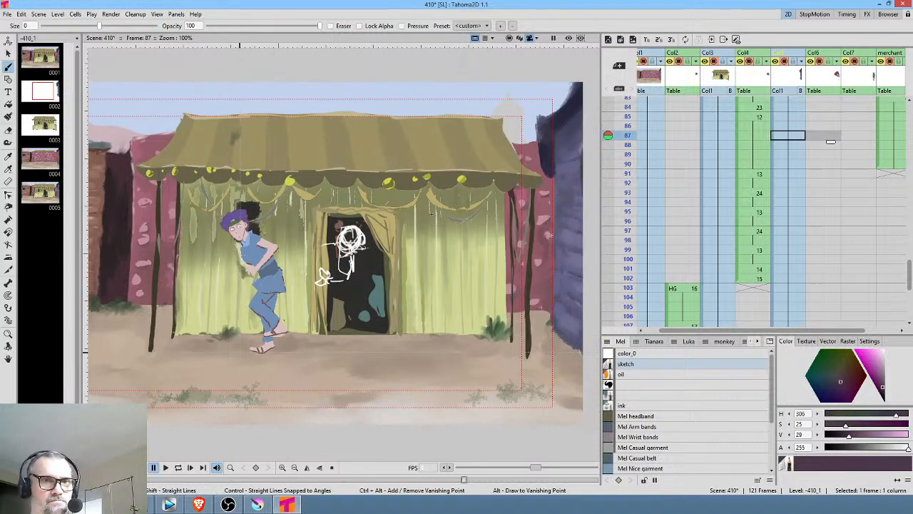
drag(568, 189, 547, 200)
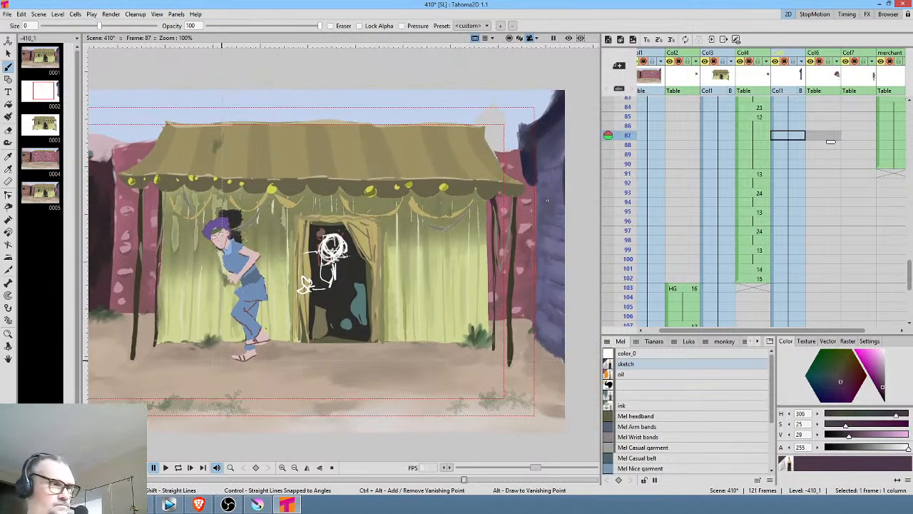
Play the whole scene in a loop from frame 1 with the backgrounds at full strength to review the character's timing
key(alt+comma)
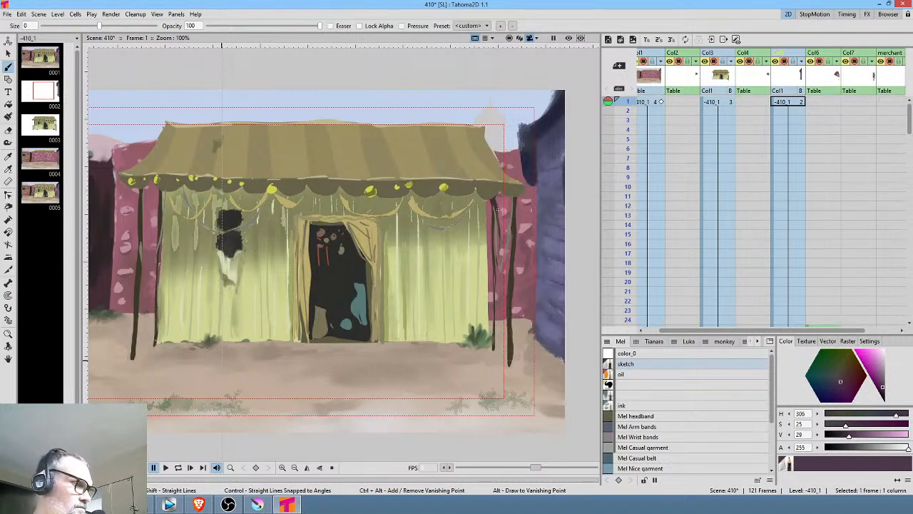
scroll(480, 228, down, 3)
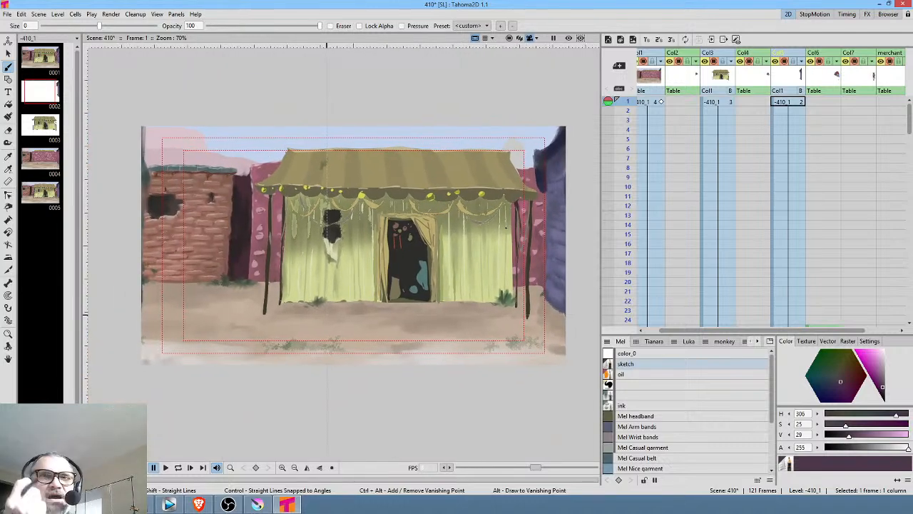
key(l)
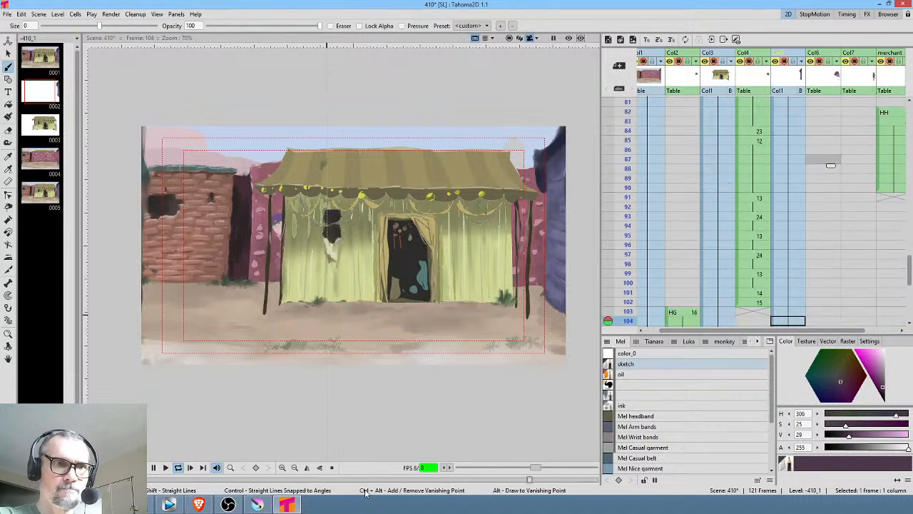
key(l)
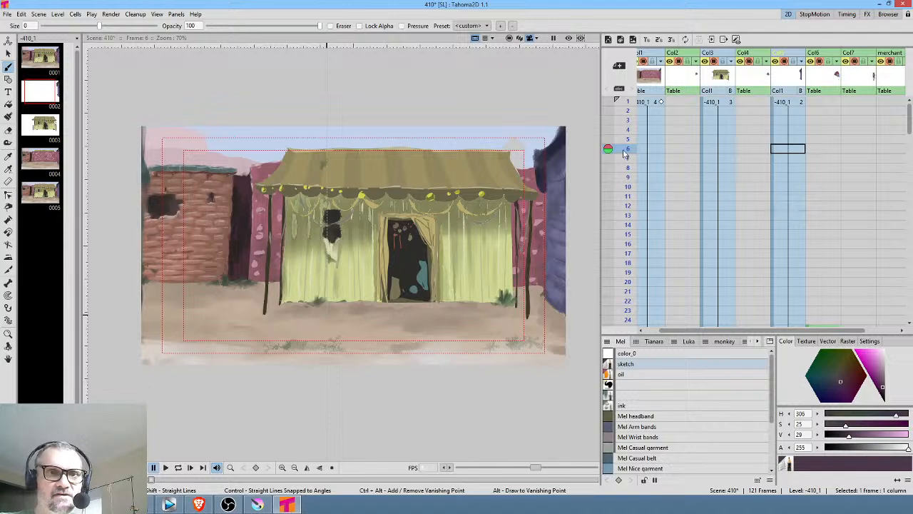
Scrub through the scene from frame 6 to frame 100 to examine the HG poses against the backgrounds
scroll(625, 153, down, 5)
drag(626, 133, 618, 259)
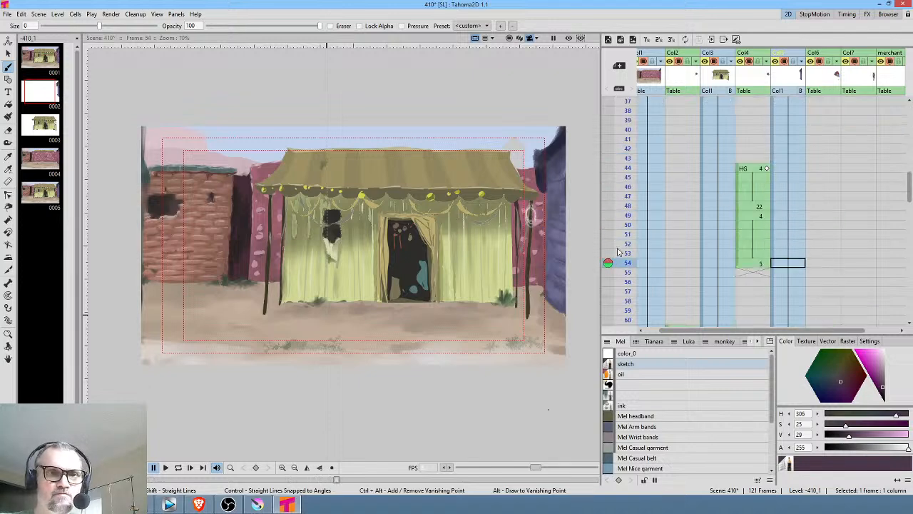
scroll(641, 209, down, 6)
drag(625, 161, 615, 272)
scroll(657, 193, down, 2)
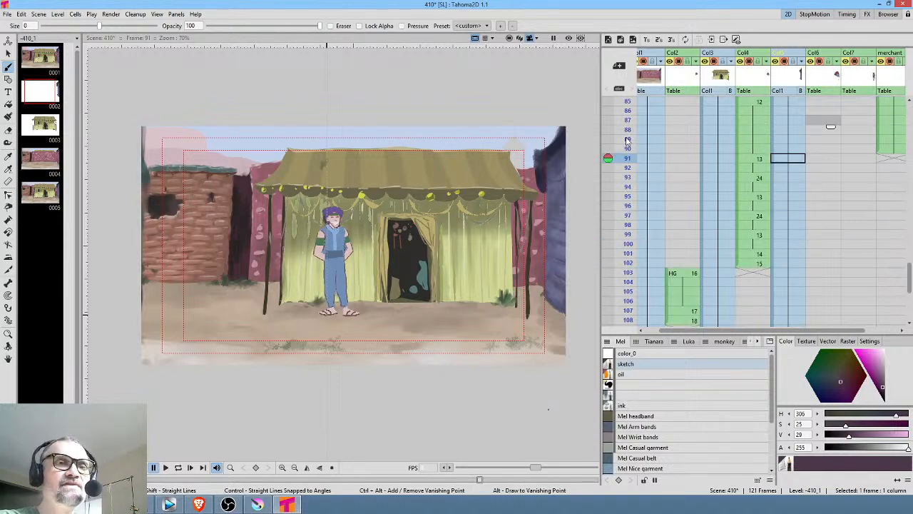
mouse_move(627, 141)
mouse_down()
mouse_move(620, 204)
mouse_move(635, 100)
mouse_move(618, 178)
mouse_move(614, 274)
mouse_up()
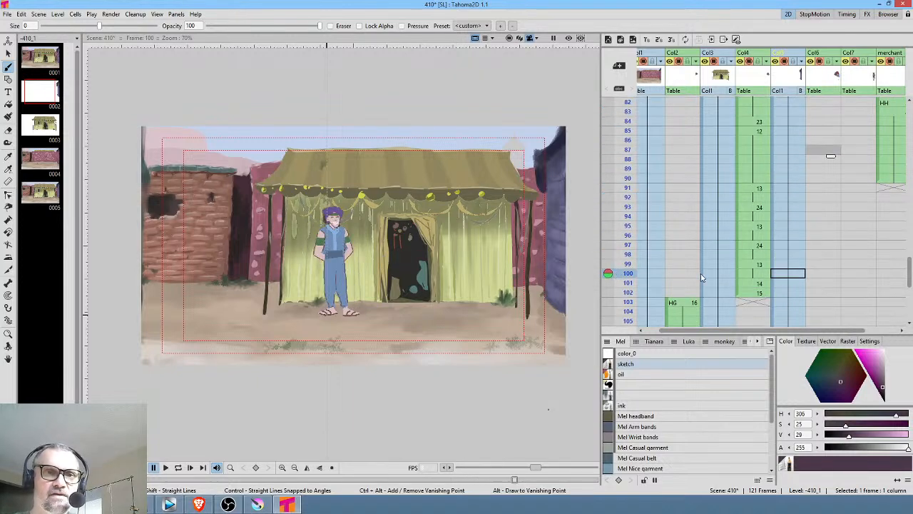
Scrub through the last HG poses between frames 94 and 109 and look over the frames up to the scene's end
drag(709, 249, 722, 184)
mouse_move(631, 143)
mouse_down()
mouse_move(626, 245)
mouse_move(648, 151)
mouse_up()
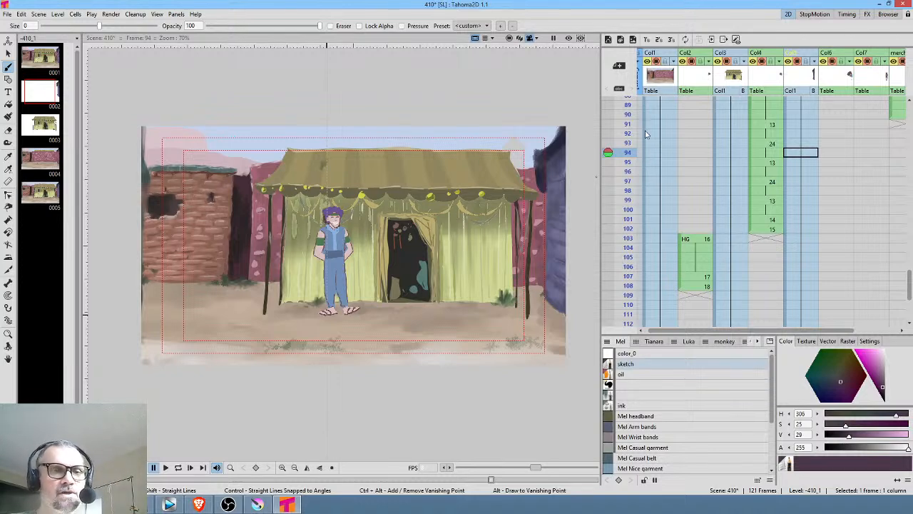
mouse_move(640, 182)
mouse_down()
mouse_move(628, 295)
mouse_move(631, 152)
mouse_move(620, 296)
mouse_up()
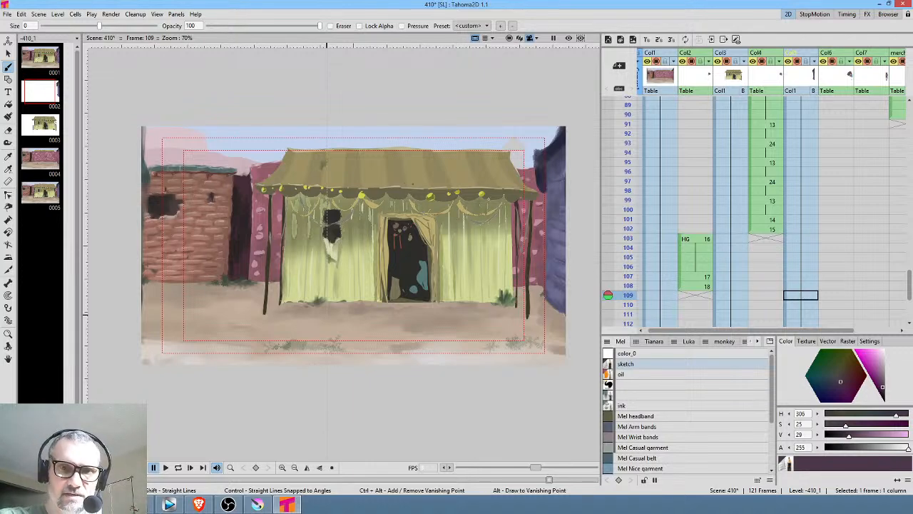
scroll(691, 196, down, 6)
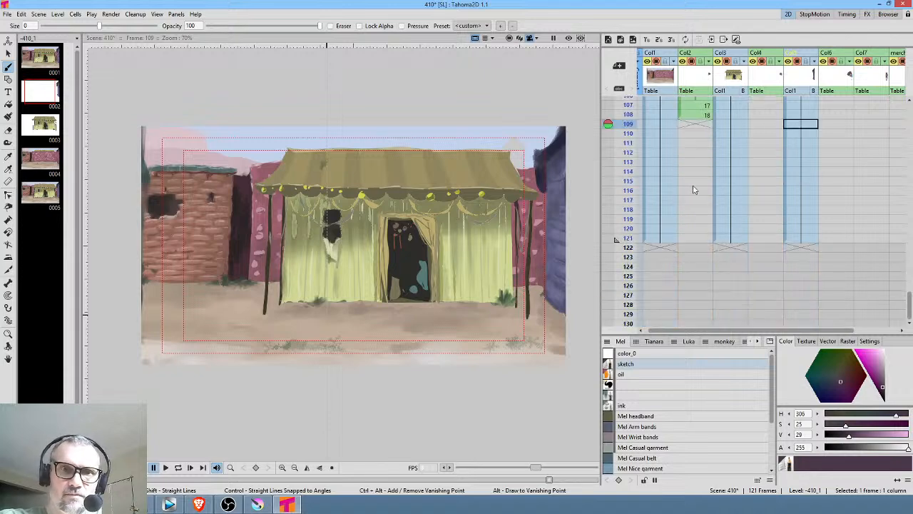
scroll(631, 130, up, 8)
mouse_move(631, 181)
mouse_down()
mouse_move(632, 263)
mouse_move(631, 181)
mouse_move(620, 315)
mouse_up()
scroll(738, 256, down, 2)
drag(633, 199, 632, 173)
Play the scene in a loop again from its first frame, stop it, and return to frame 1
key(alt+comma)
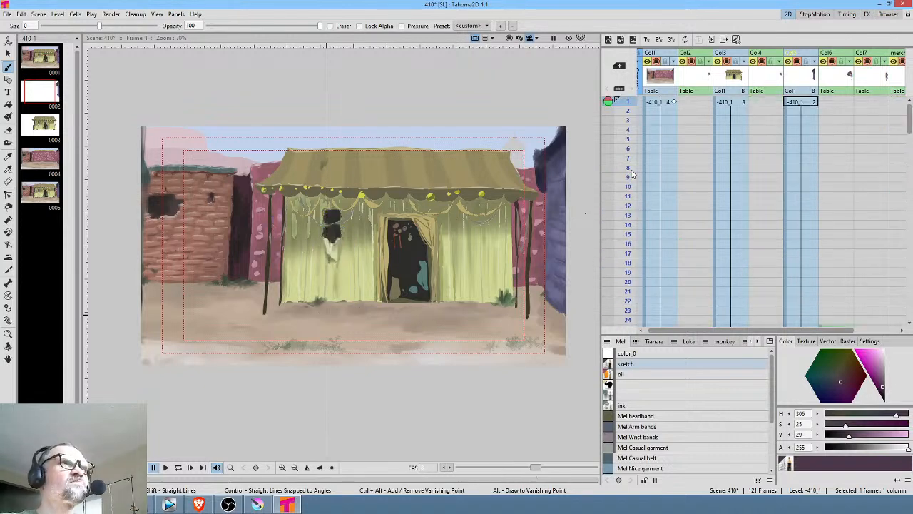
key(l)
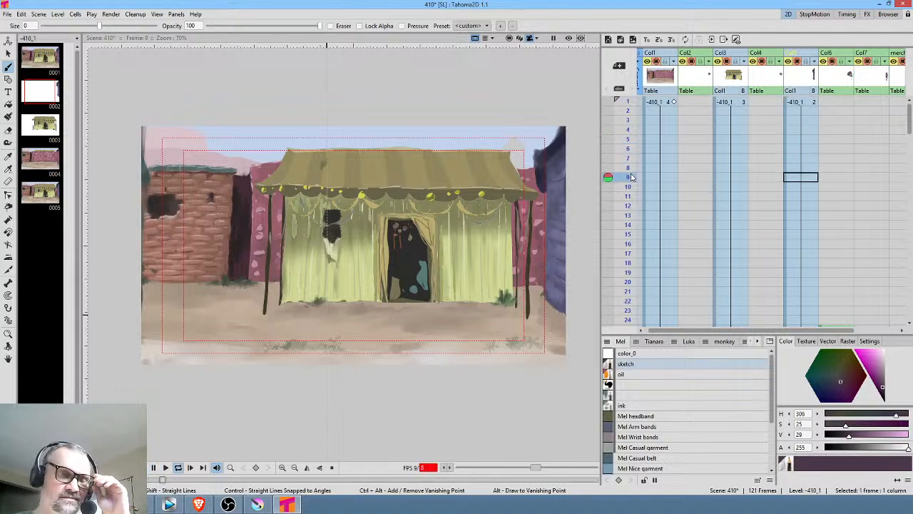
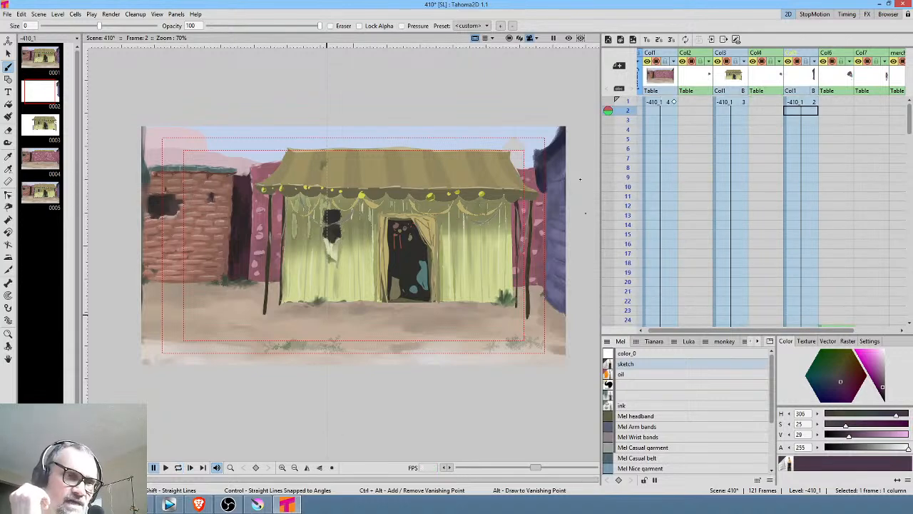
key(Up)
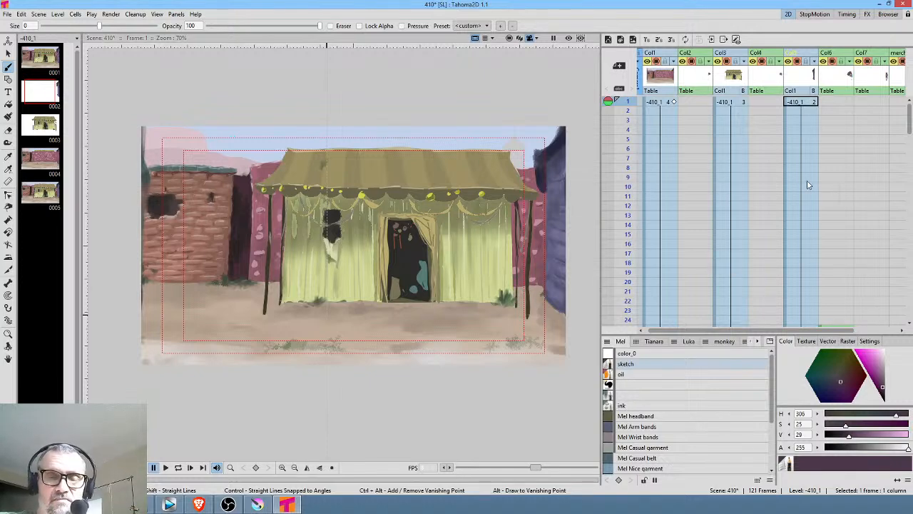
Scrub through the earlier HG appearances up to frame 61 to examine the poses in Col6, Col7, Col4 and Col2
scroll(807, 186, down, 7)
scroll(807, 188, up, 7)
scroll(806, 188, down, 2)
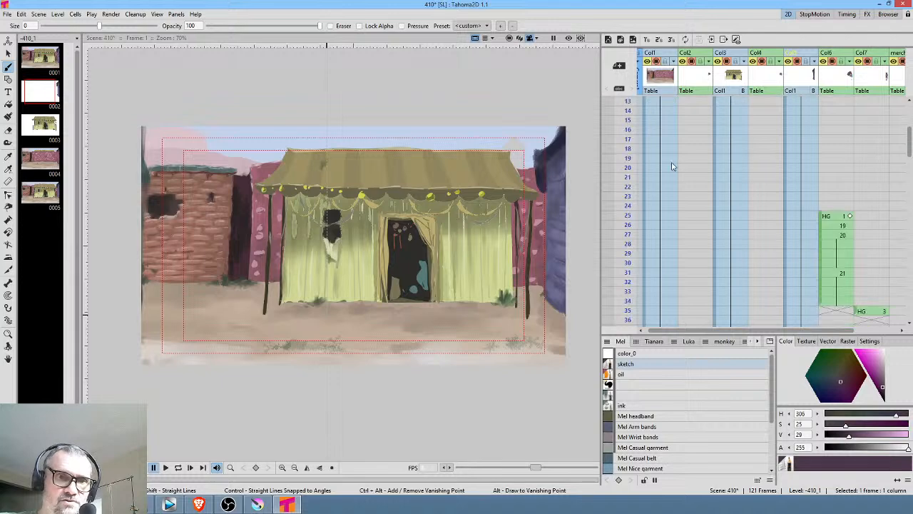
drag(631, 143, 620, 301)
scroll(738, 235, down, 4)
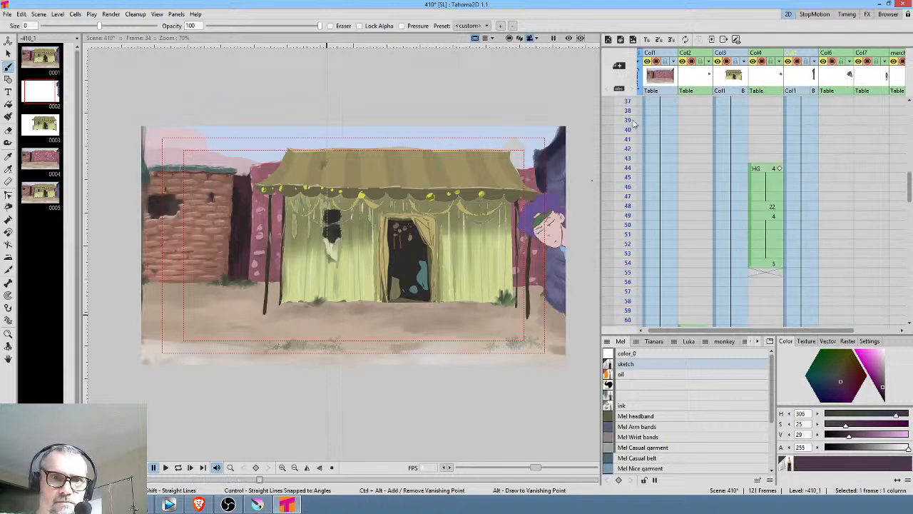
drag(633, 123, 641, 101)
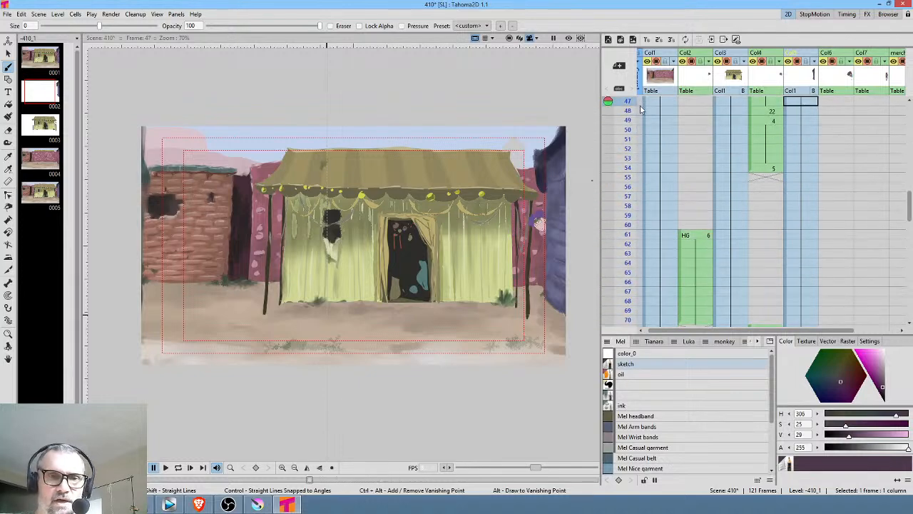
scroll(785, 148, up, 2)
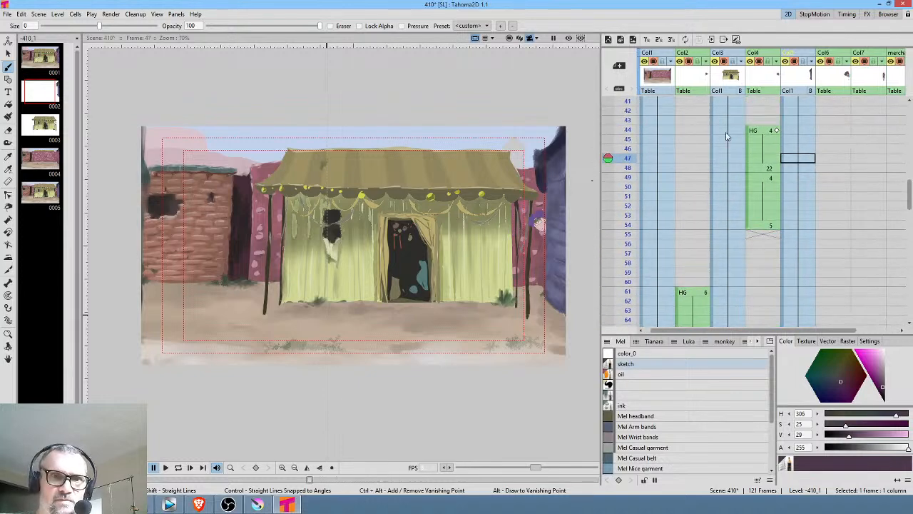
drag(630, 122, 627, 294)
scroll(746, 278, down, 6)
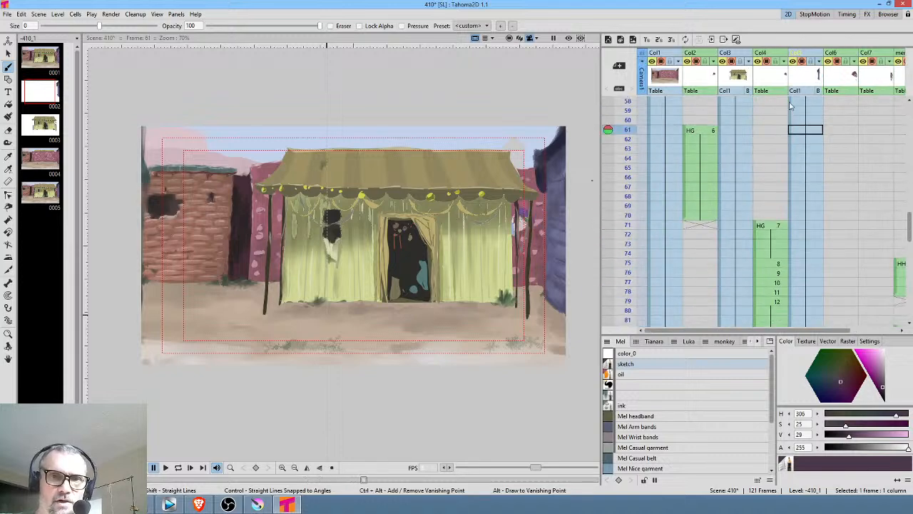
Scale the peeking pose in HG drawing 6 at frame 61 down to about 89% and shift it slightly behind the tent's pole
drag(623, 146, 680, 132)
click(687, 120)
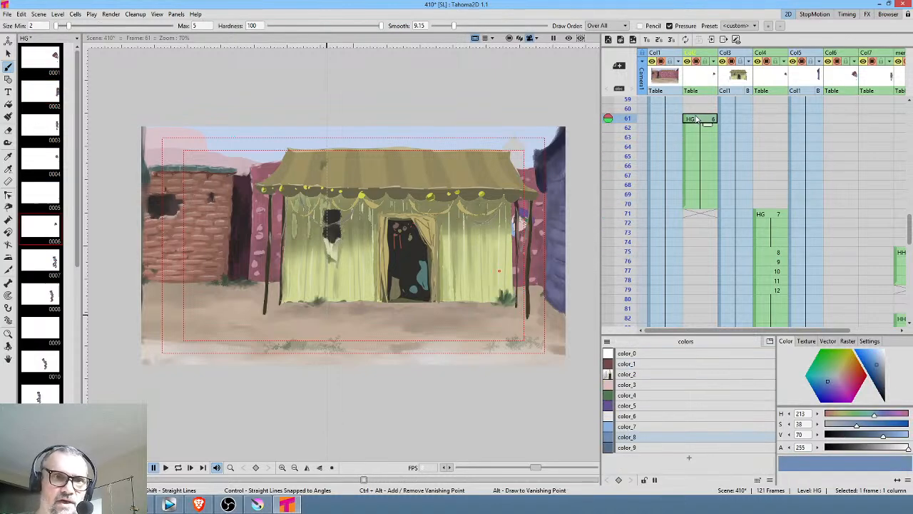
key(s)
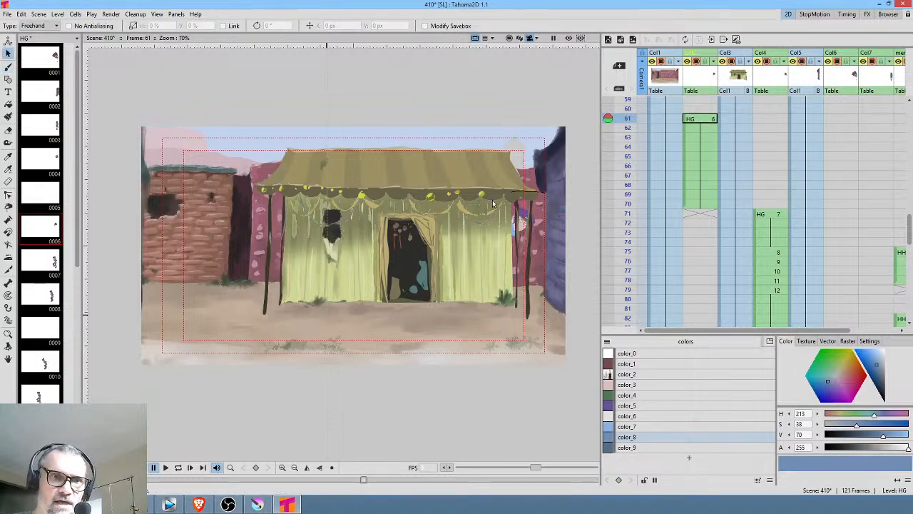
mouse_move(492, 204)
mouse_down()
mouse_move(544, 273)
mouse_move(545, 207)
mouse_up()
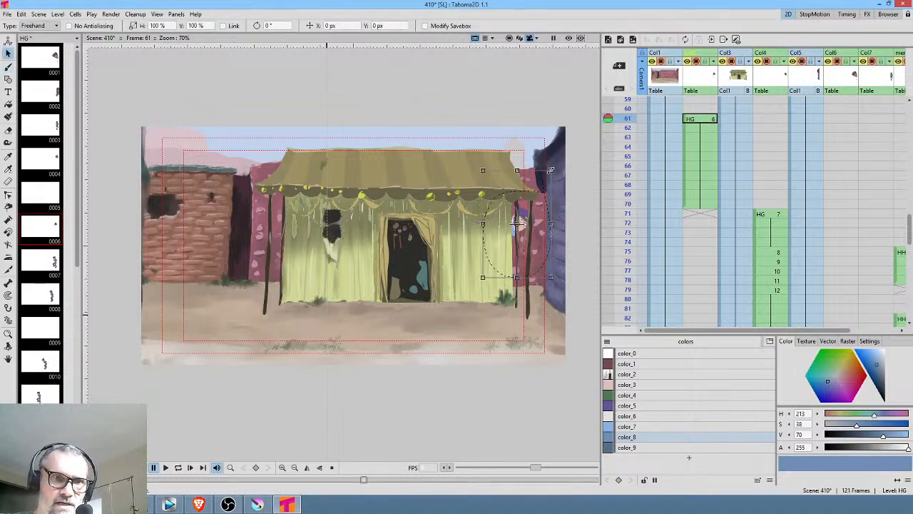
drag(551, 170, 542, 187)
drag(513, 227, 517, 225)
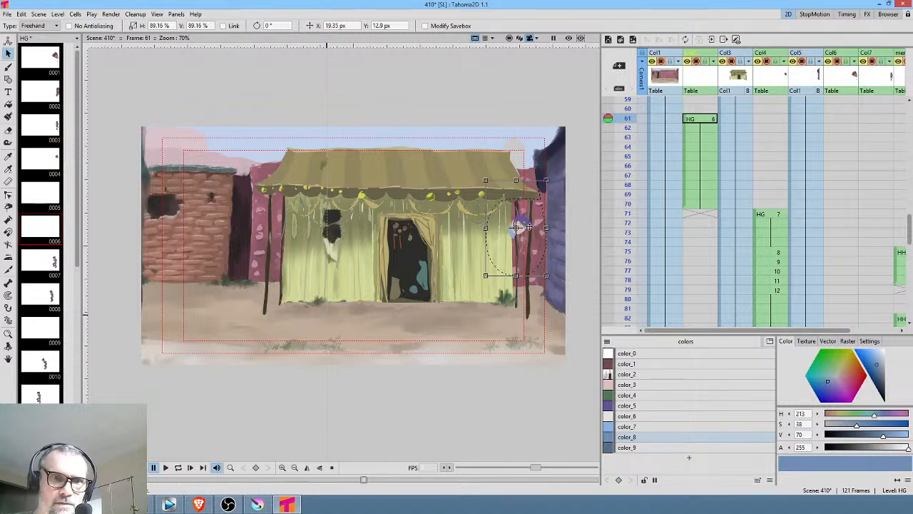
Scrub back and forth around frames 60 to 62 to examine the resized peeking pose behind the tent
click(627, 109)
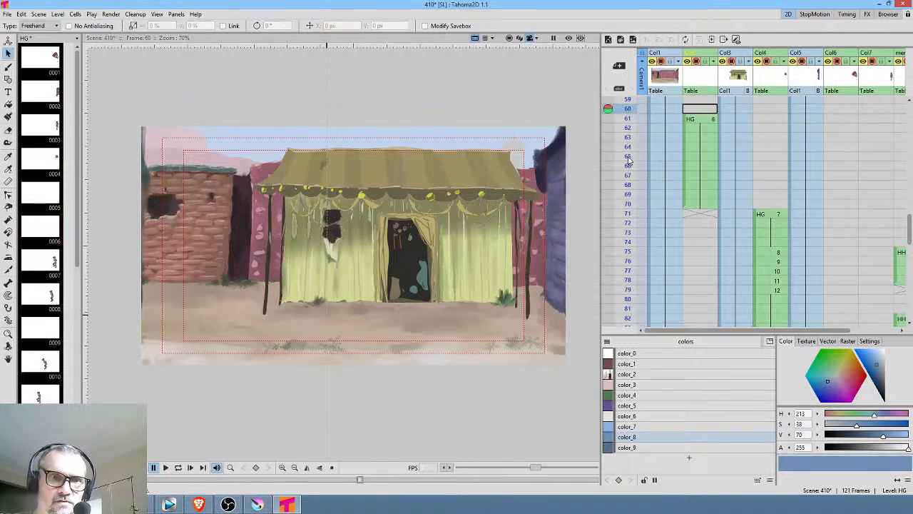
drag(628, 123, 640, 172)
scroll(639, 158, down, 2)
mouse_move(629, 129)
mouse_down()
mouse_move(628, 243)
mouse_move(661, 166)
mouse_up()
scroll(728, 181, down, 4)
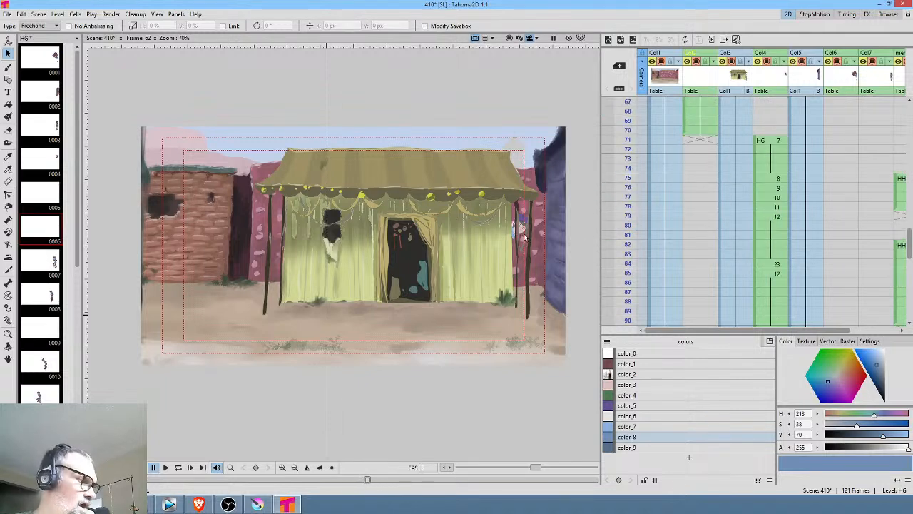
scroll(524, 237, up, 1)
scroll(524, 237, up, 1)
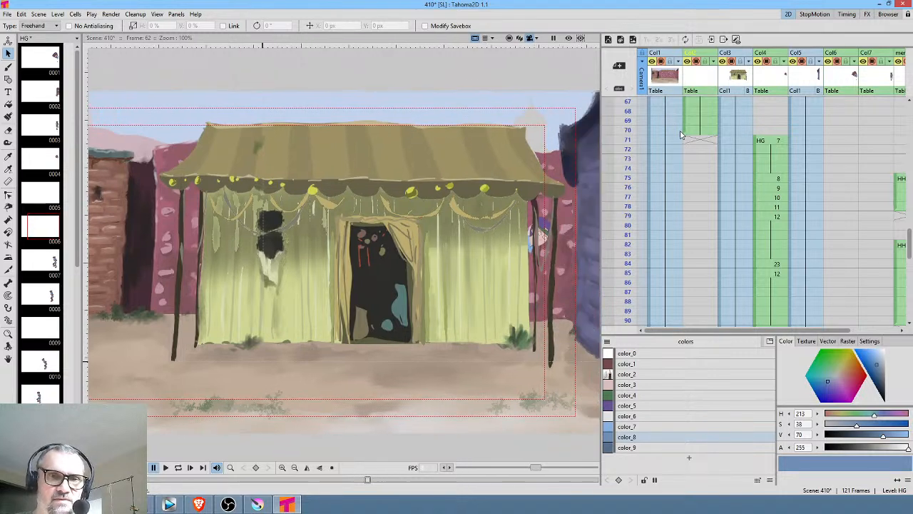
scroll(681, 134, up, 4)
mouse_move(628, 114)
mouse_down()
mouse_move(632, 191)
mouse_move(633, 174)
mouse_up()
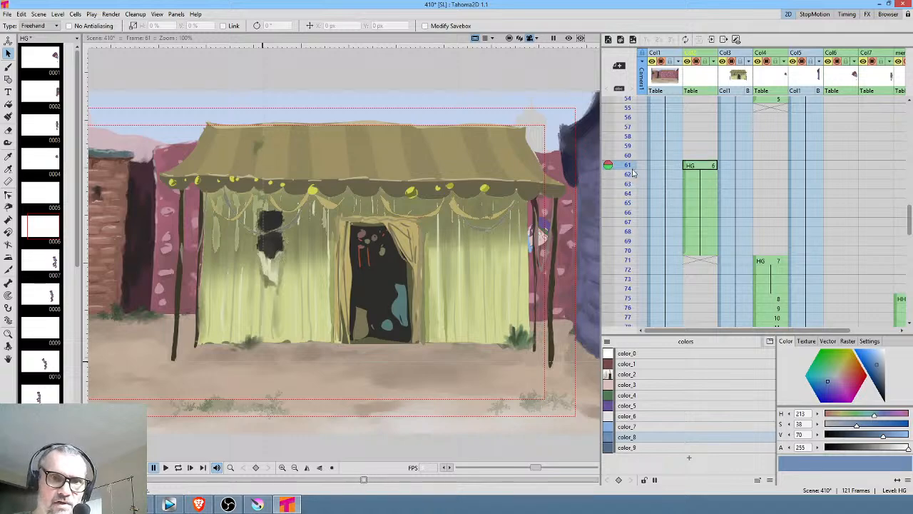
Selectively erase the color_2 marks around the character's head in HG drawing 6 at frame 61
click(698, 166)
scroll(567, 212, up, 4)
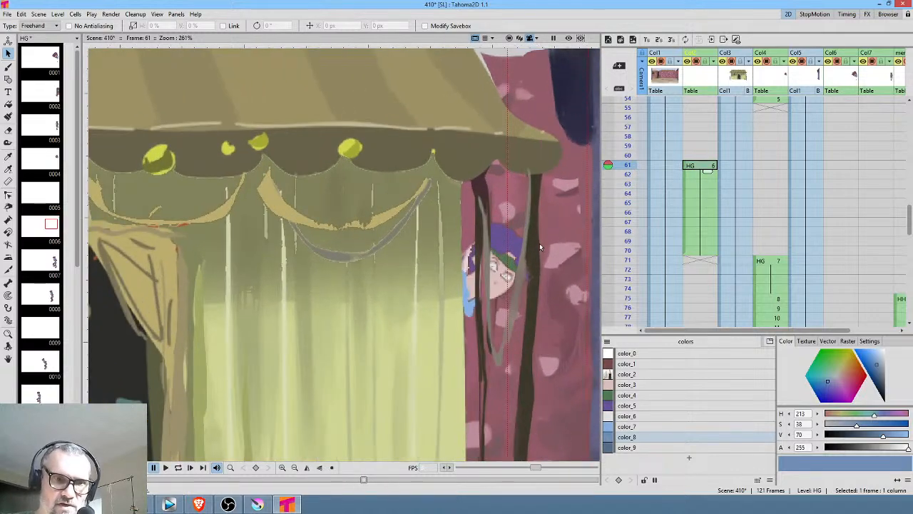
scroll(501, 172, up, 3)
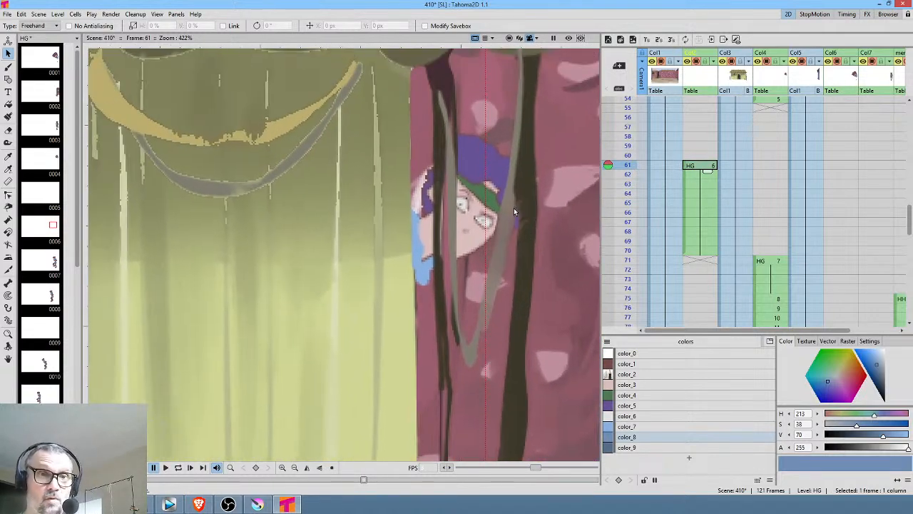
click(648, 374)
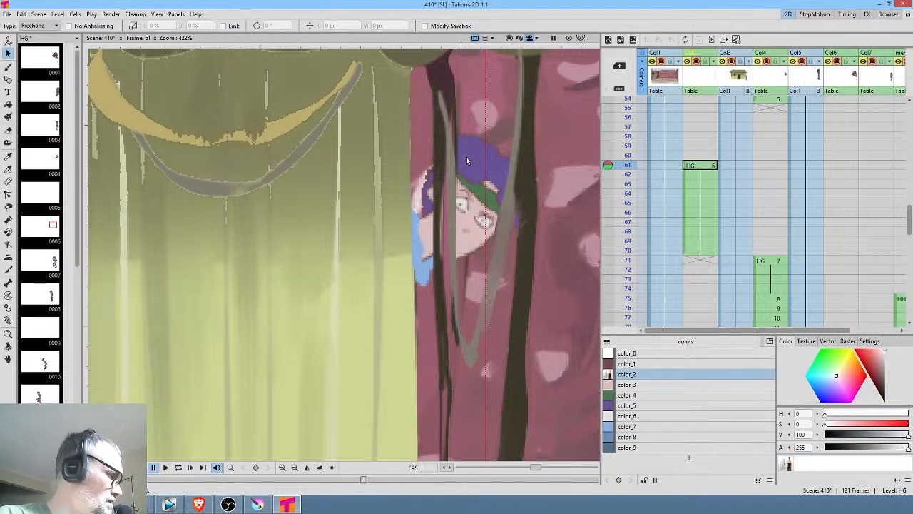
key(a)
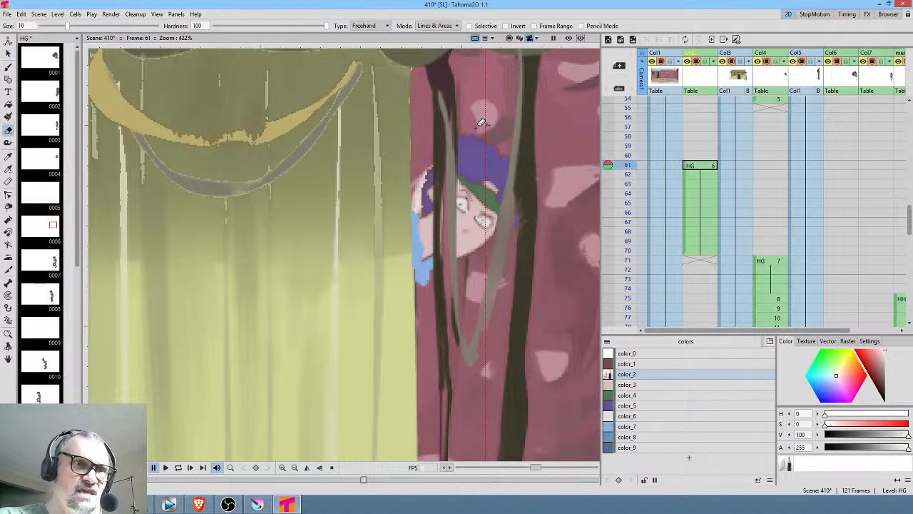
click(491, 27)
mouse_move(536, 106)
mouse_down()
mouse_move(490, 281)
mouse_move(493, 97)
mouse_up()
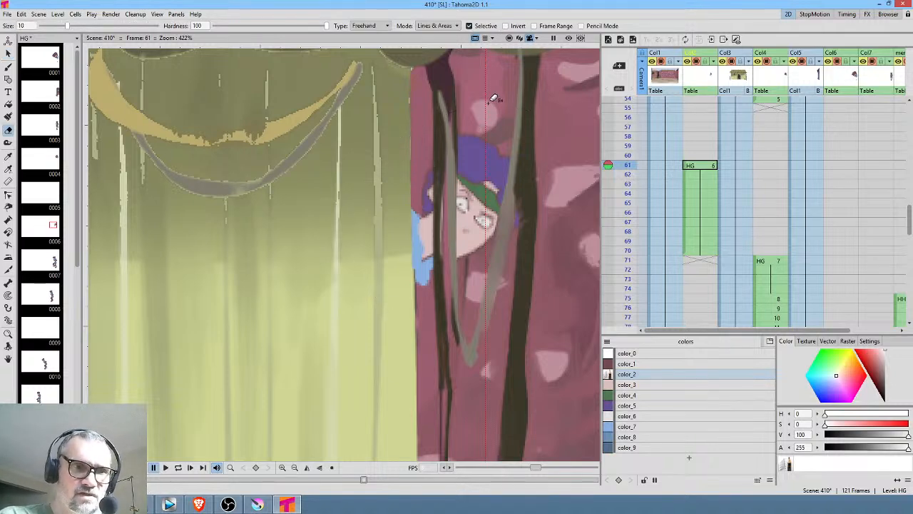
Paint a color_8 patch below the character's light blue clothing, between the tent wall and the pole
click(628, 437)
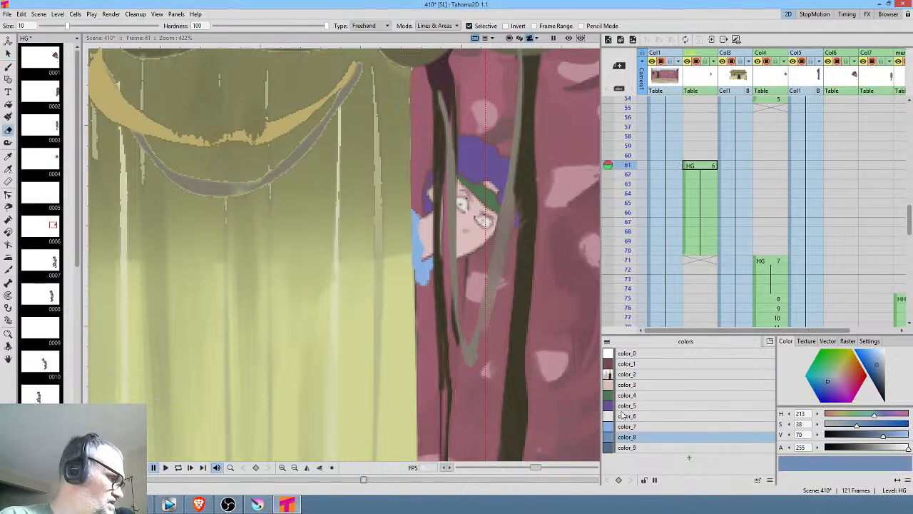
key(k)
drag(431, 273, 415, 312)
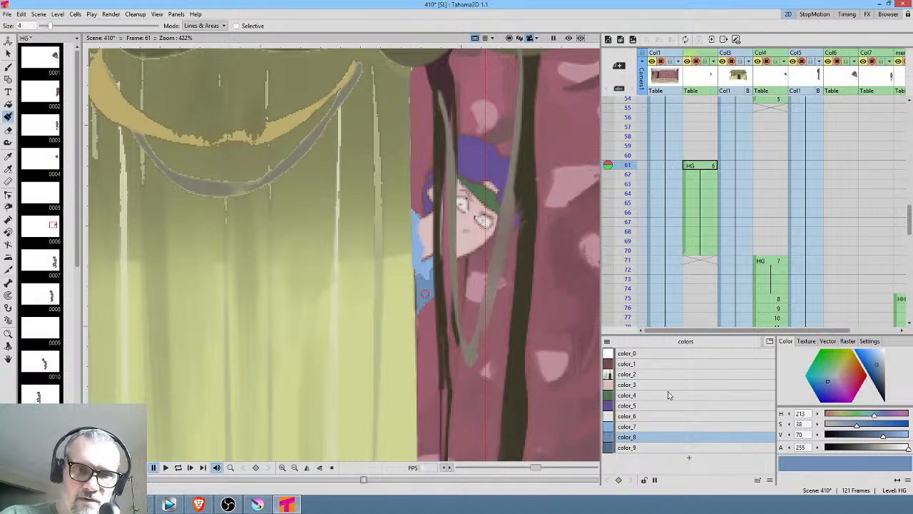
Paint a color_3 skin-toned limb below the blue patch along the tent wall and trim its outer edge with the selective eraser
click(637, 386)
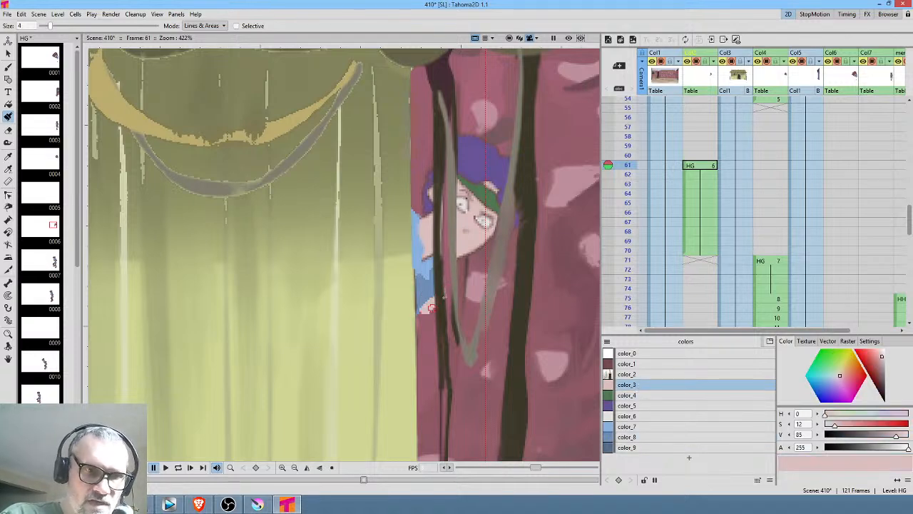
drag(431, 308, 434, 352)
drag(433, 315, 409, 438)
drag(428, 335, 423, 308)
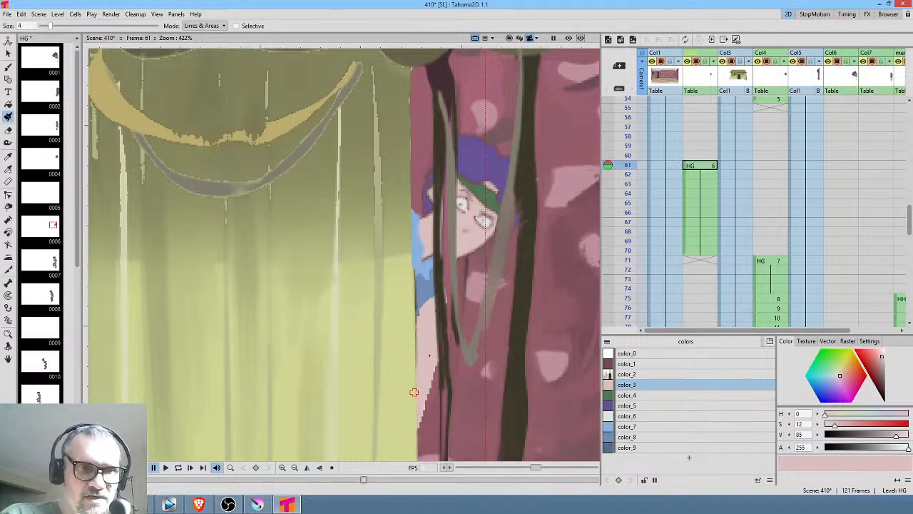
key(e)
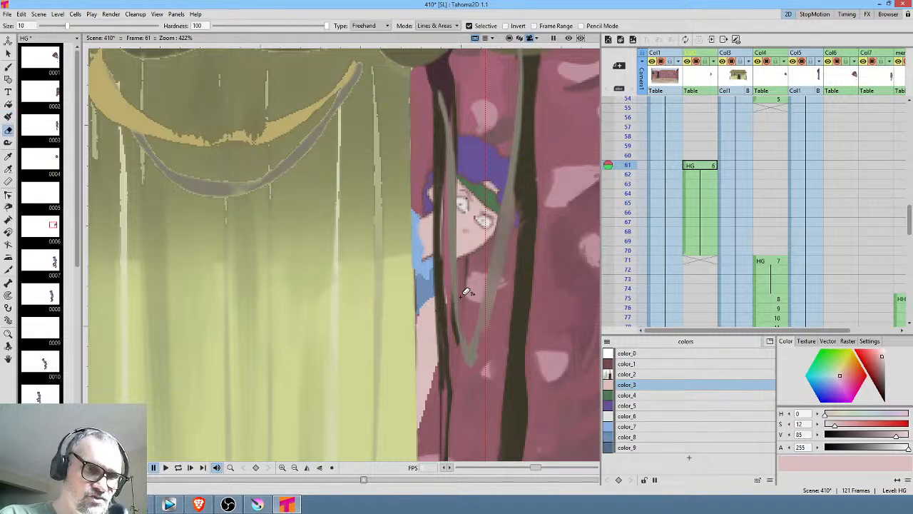
mouse_move(438, 342)
mouse_down()
mouse_move(403, 447)
mouse_move(471, 378)
mouse_up()
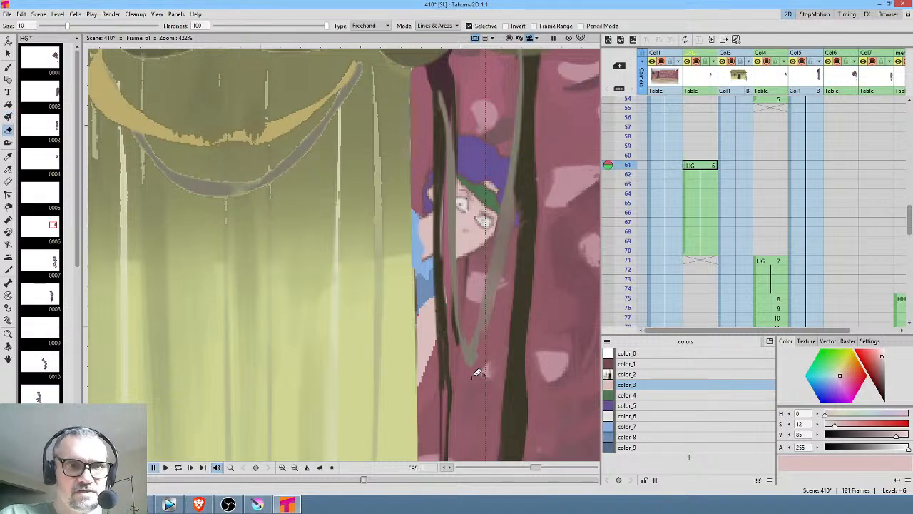
Brush a color_4 green band across the lower part of the skin-toned limb
click(635, 394)
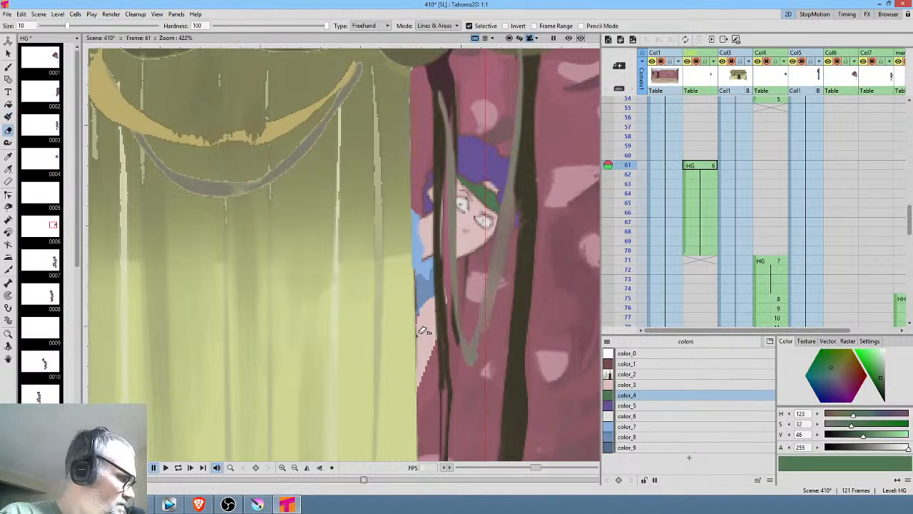
key(b)
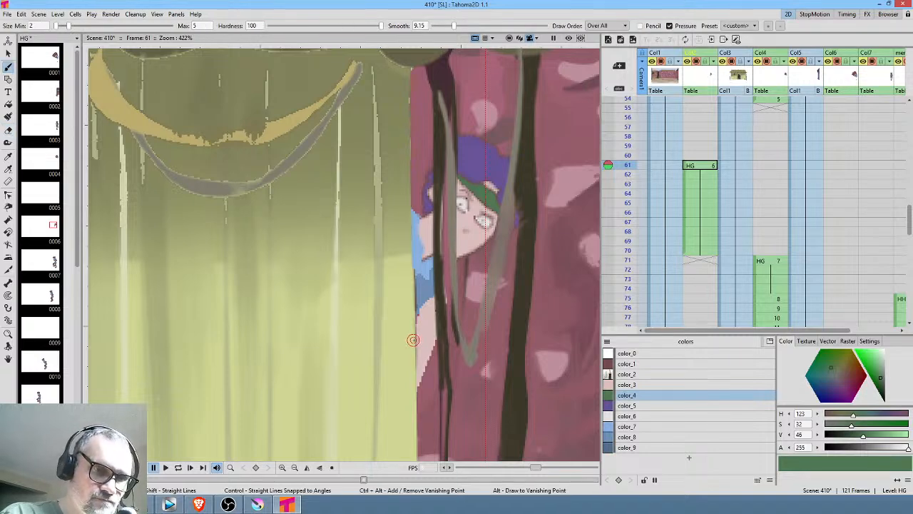
mouse_move(412, 340)
mouse_down()
mouse_move(429, 348)
mouse_move(422, 368)
mouse_move(419, 349)
mouse_move(427, 353)
mouse_up()
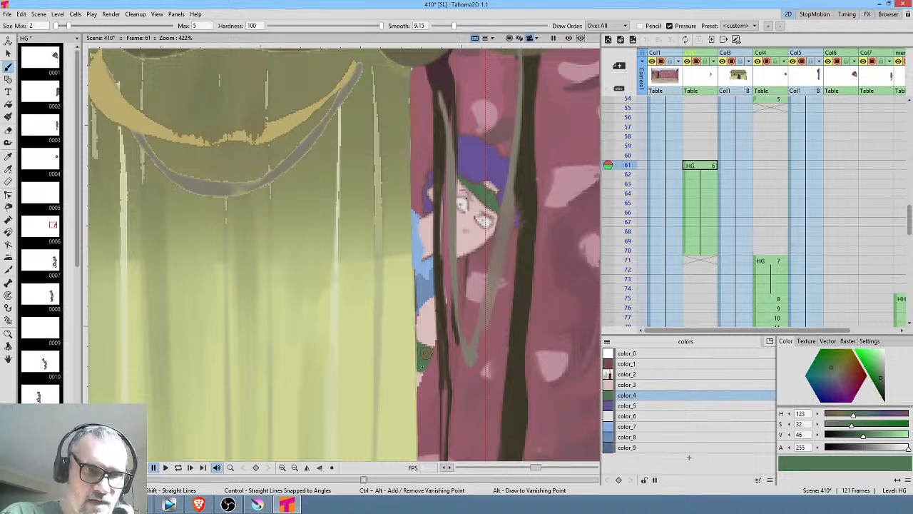
Scrub from the peeking pose at frame 61 through frame 75 to examine it against the full background
scroll(451, 218, down, 8)
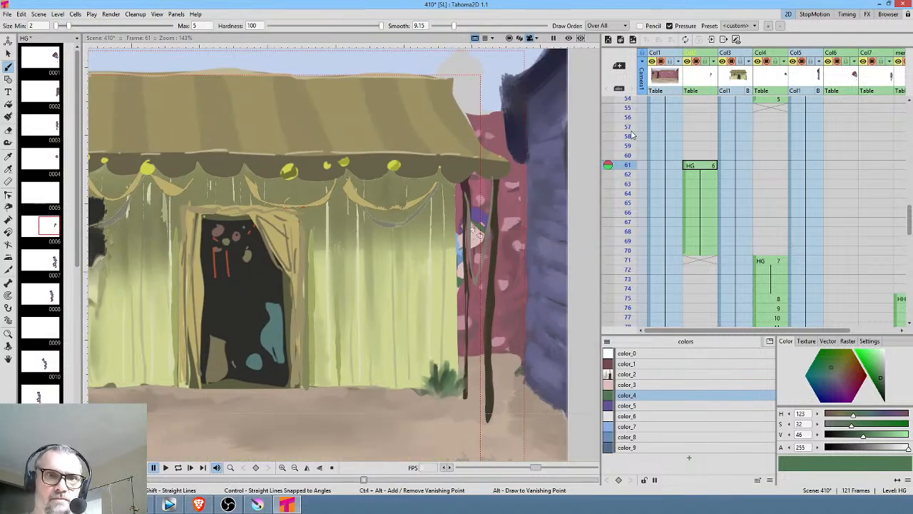
click(699, 174)
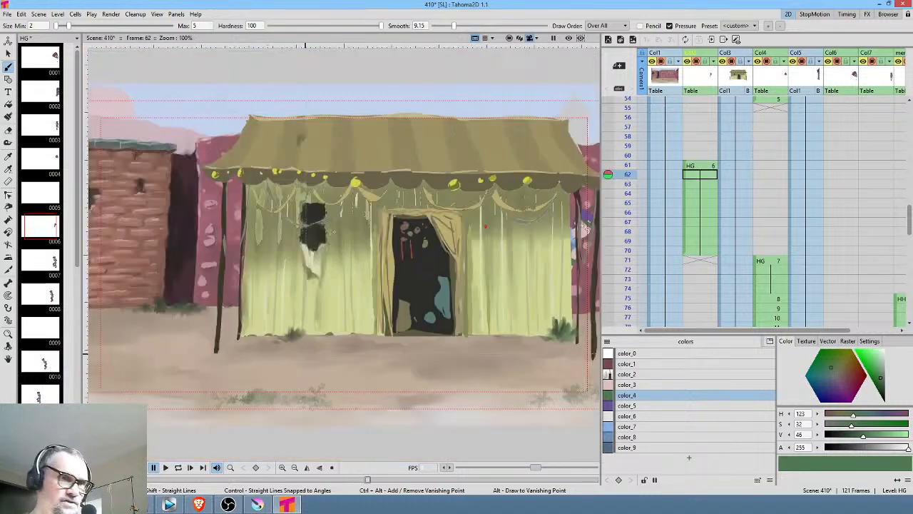
drag(391, 259, 304, 271)
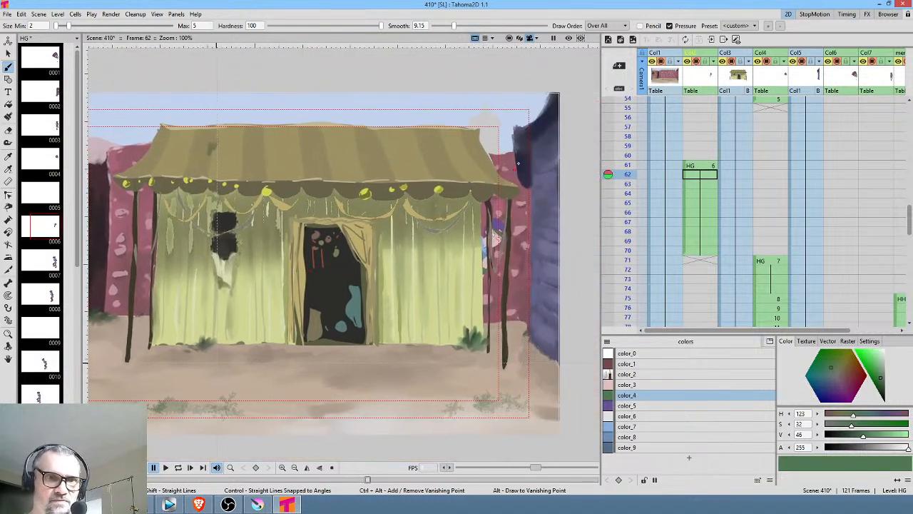
drag(633, 125, 625, 299)
scroll(645, 231, down, 4)
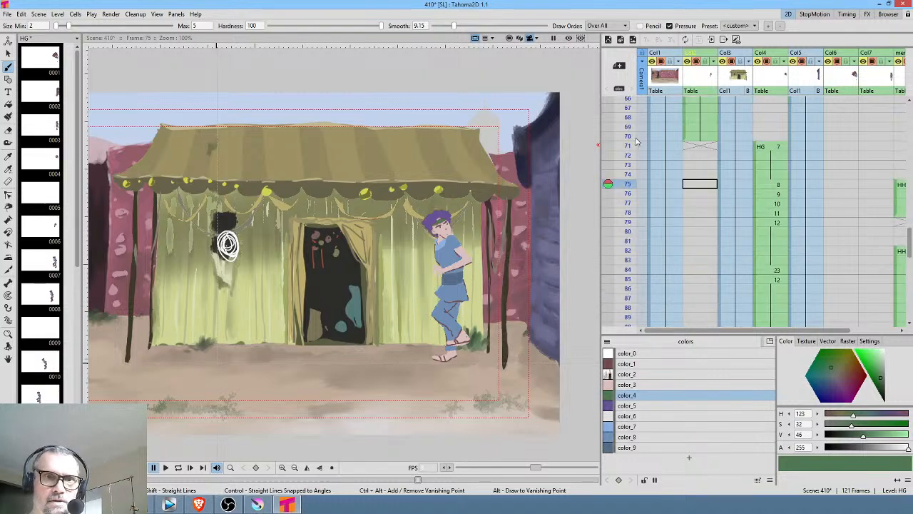
Play the character's emergence from behind the tent several times, including from frames 64 and 67, to judge its timing
mouse_move(629, 143)
mouse_down()
mouse_move(626, 231)
mouse_move(628, 146)
mouse_up()
key(l)
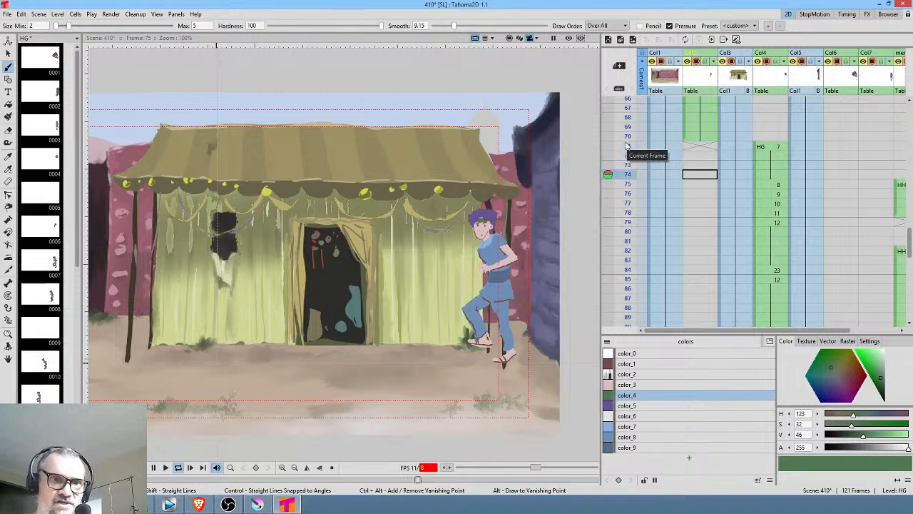
key(l)
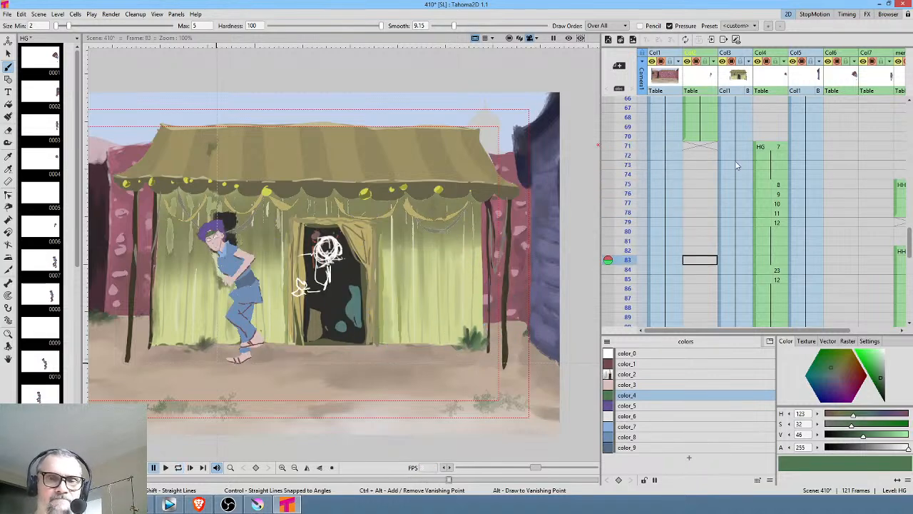
drag(690, 155, 687, 191)
click(626, 118)
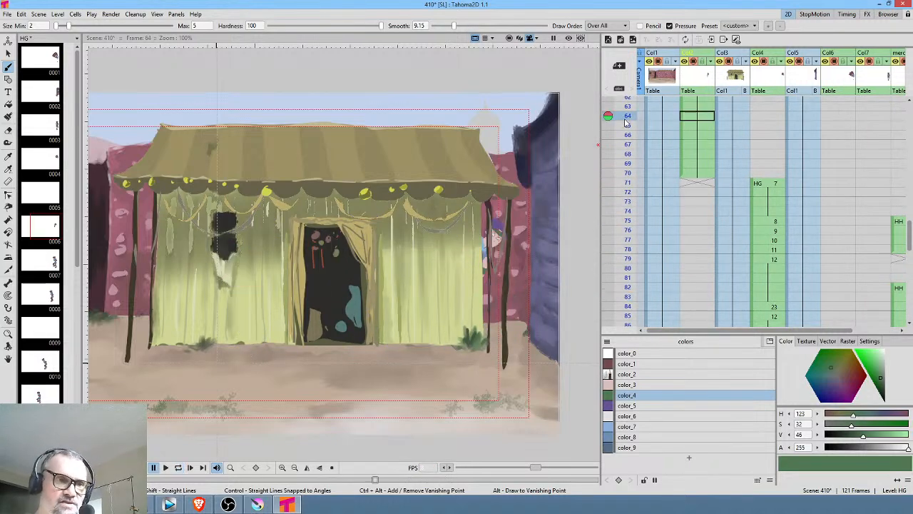
key(l)
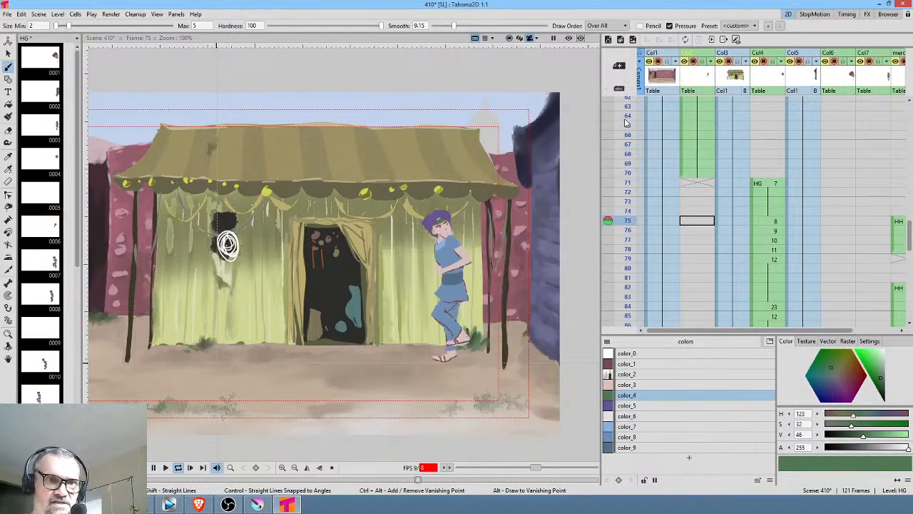
key(l)
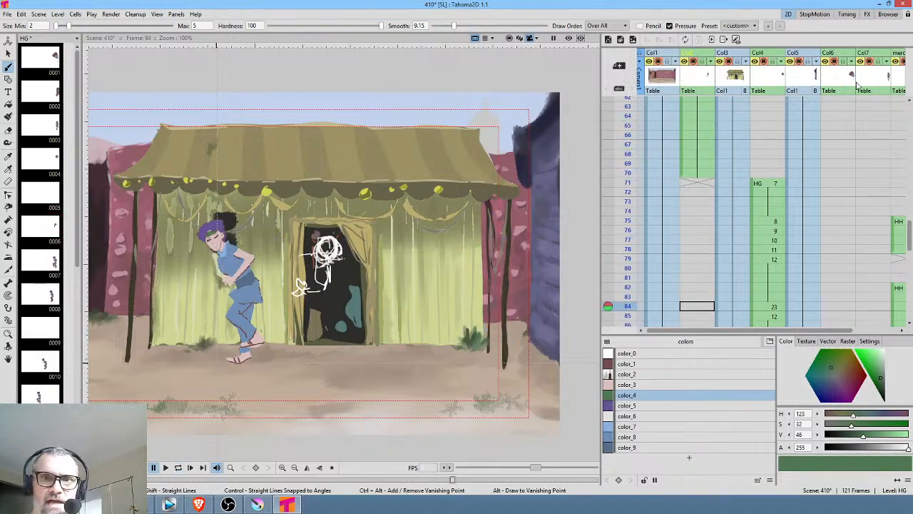
click(626, 145)
key(l)
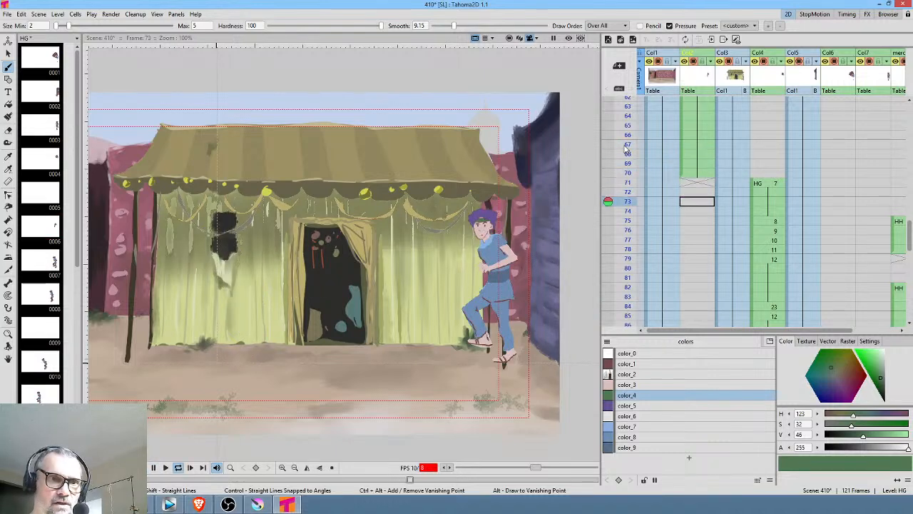
key(l)
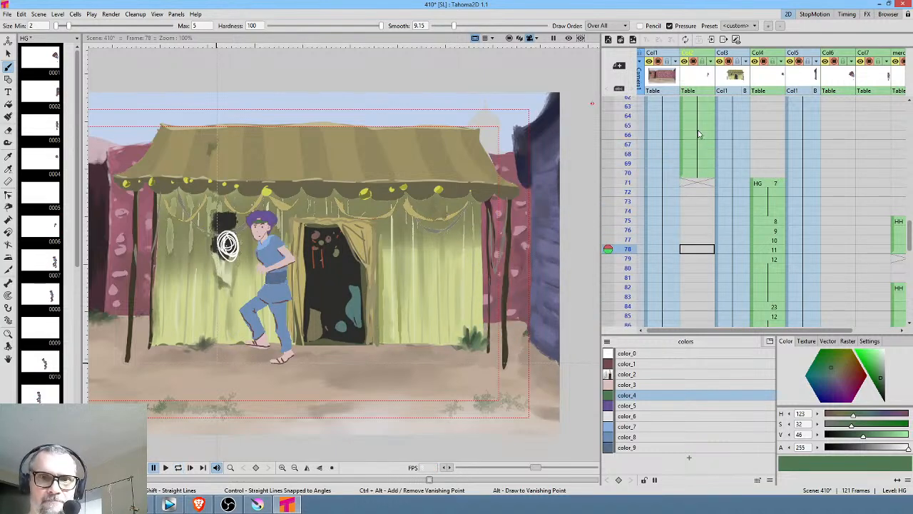
Shorten the hold of HG drawing 7 in Col4 by deleting frames 73 and 74
click(774, 204)
shift+click(768, 213)
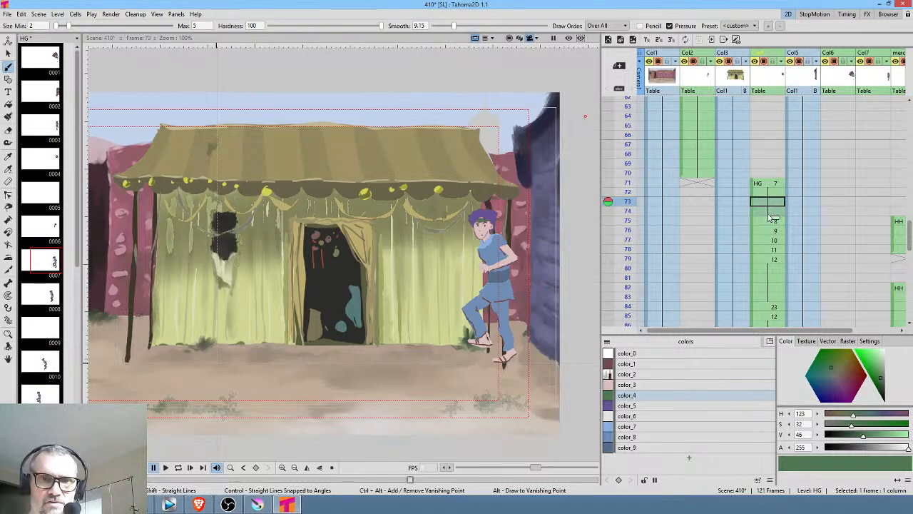
key(Delete)
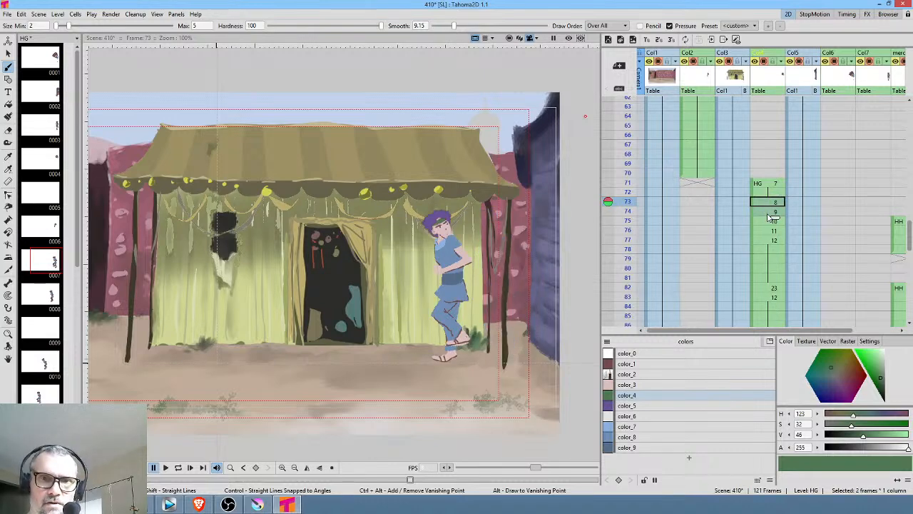
Play the shortened HG action several times from frame 65 to judge the character's run out from behind the tent
click(628, 126)
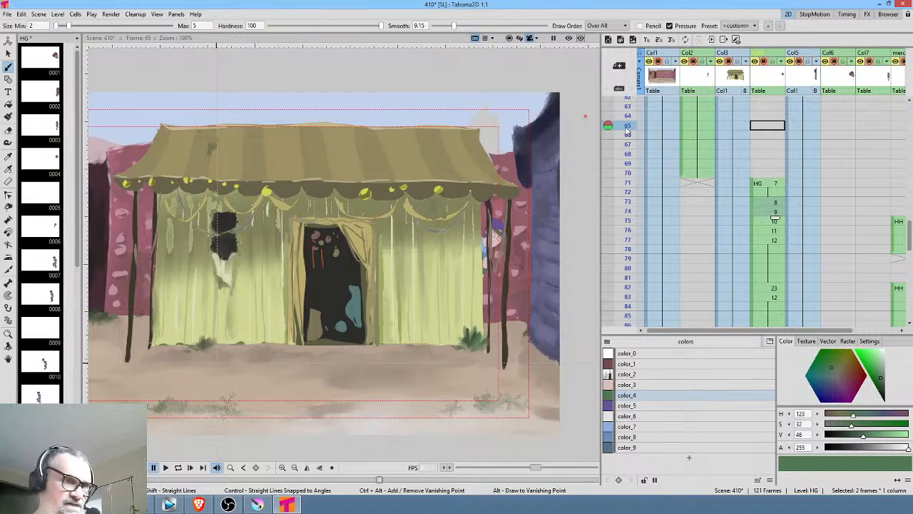
key(l)
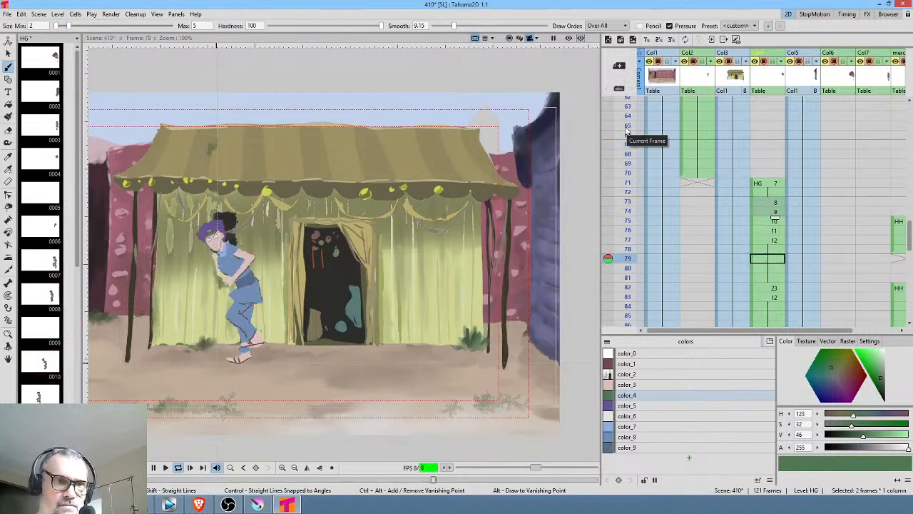
click(628, 129)
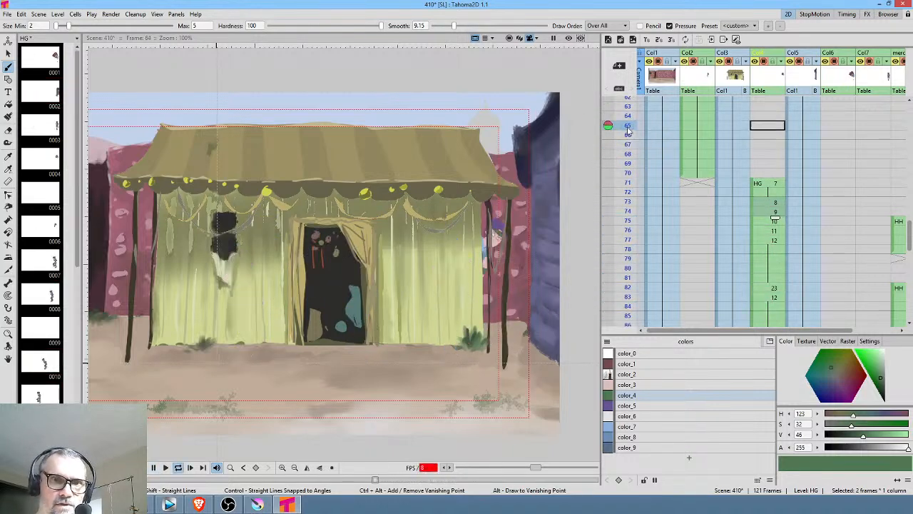
key(p)
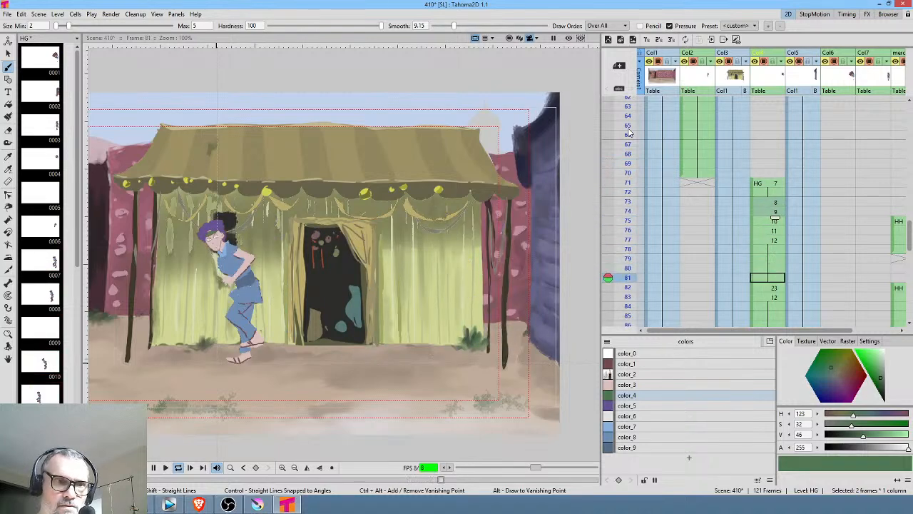
key(l)
click(632, 124)
key(l)
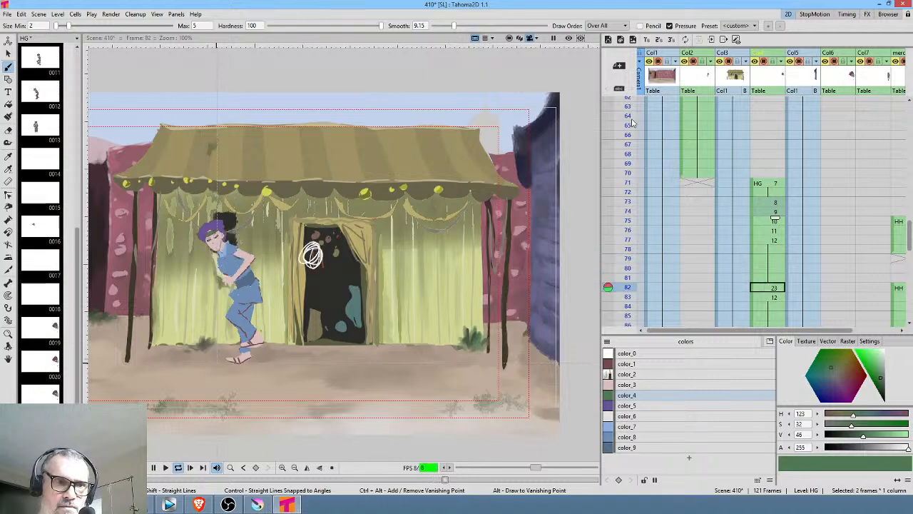
key(l)
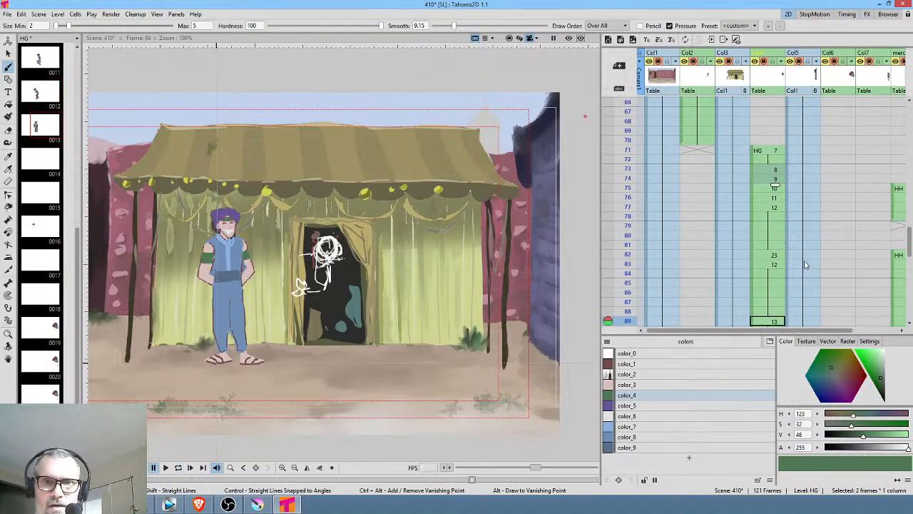
Reinsert the two hold frames of HG drawing 7, and remove frames 73 and 74 across the scene so the merchant column shifts too
drag(831, 247, 796, 242)
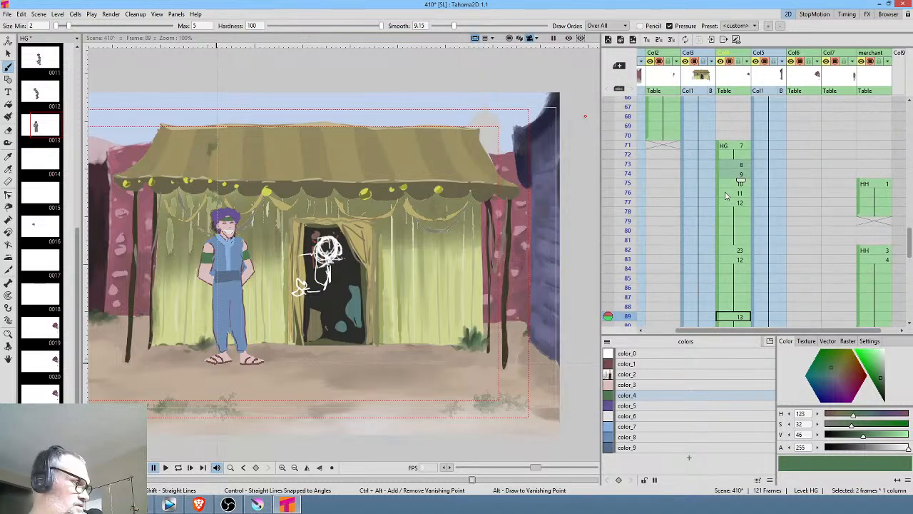
key(Insert)
click(740, 166)
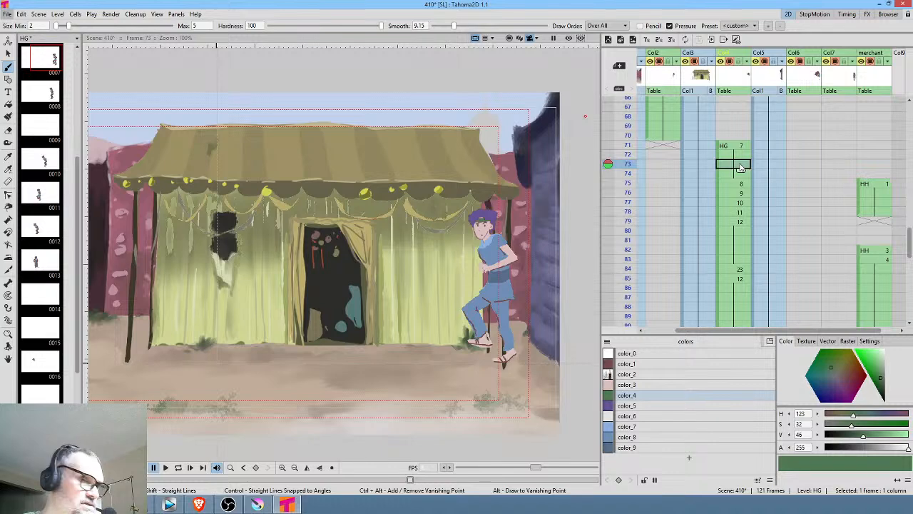
key(ctrl+z)
key(ctrl+z)
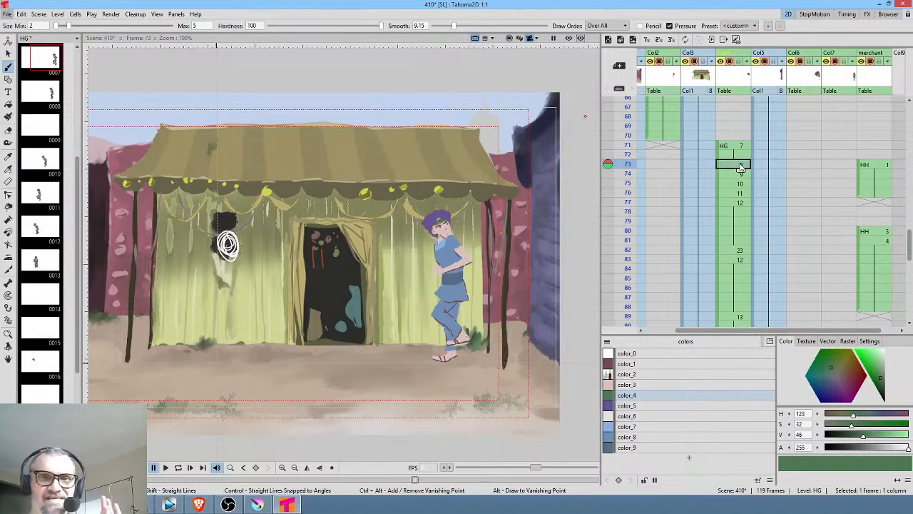
Play the scene from frame 67 to check the HG character's timing against the merchant sketches
click(630, 147)
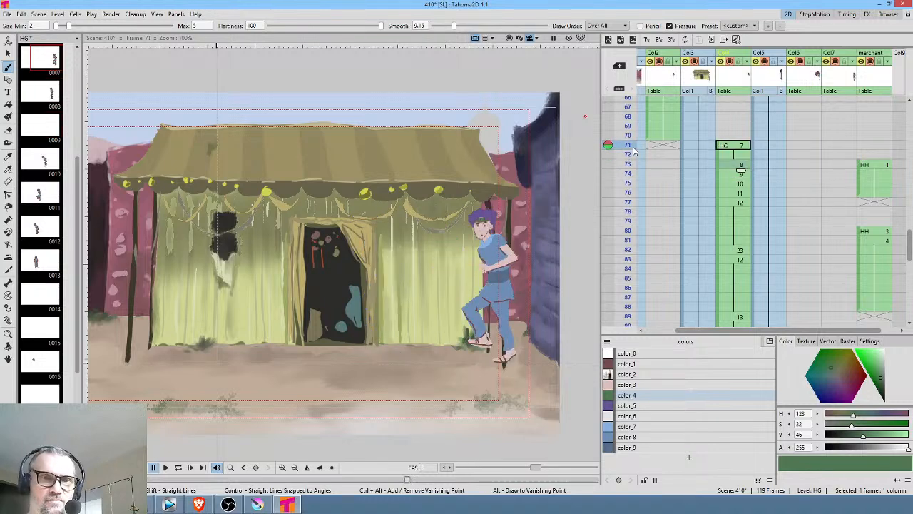
drag(638, 131, 662, 141)
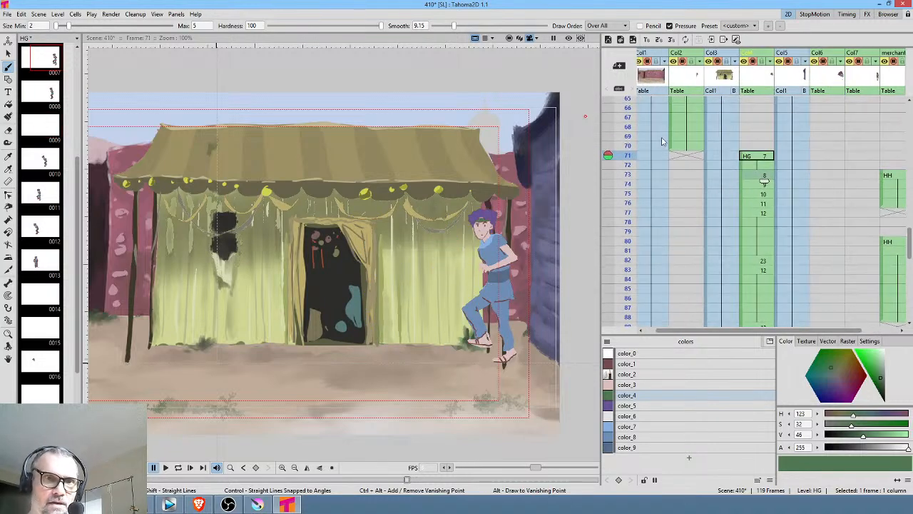
click(623, 119)
key(l)
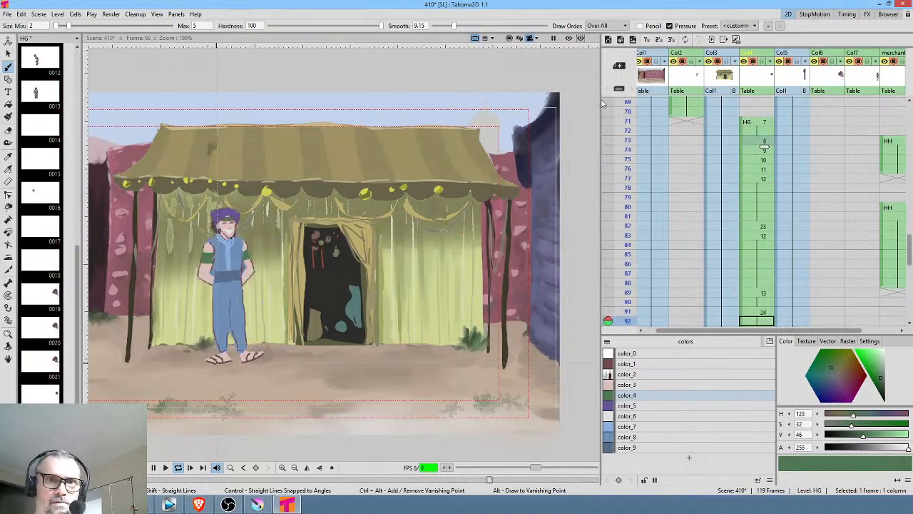
key(l)
drag(816, 212, 759, 284)
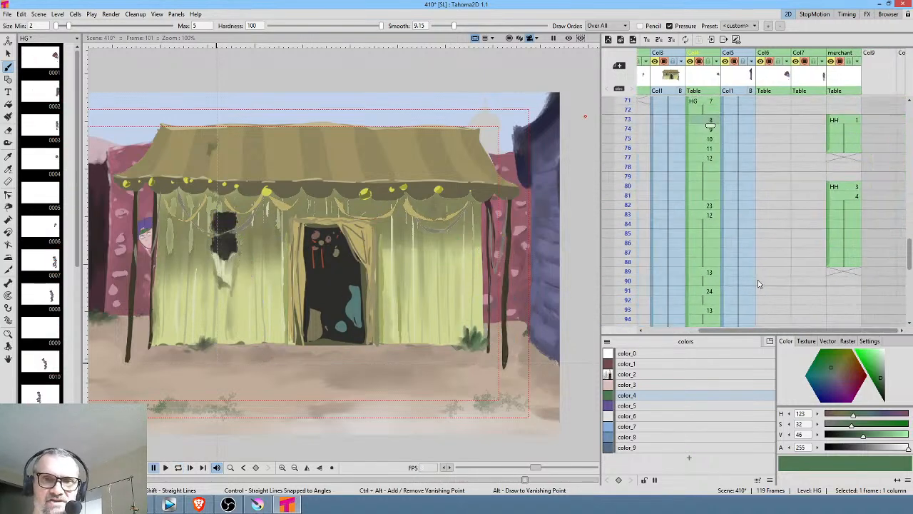
Delete frame 76 from HH drawing 1's hold in the merchant column and move the block of HH drawings 3 and 4 to start at frame 77
mouse_move(627, 119)
mouse_down()
mouse_move(610, 207)
mouse_move(610, 174)
mouse_up()
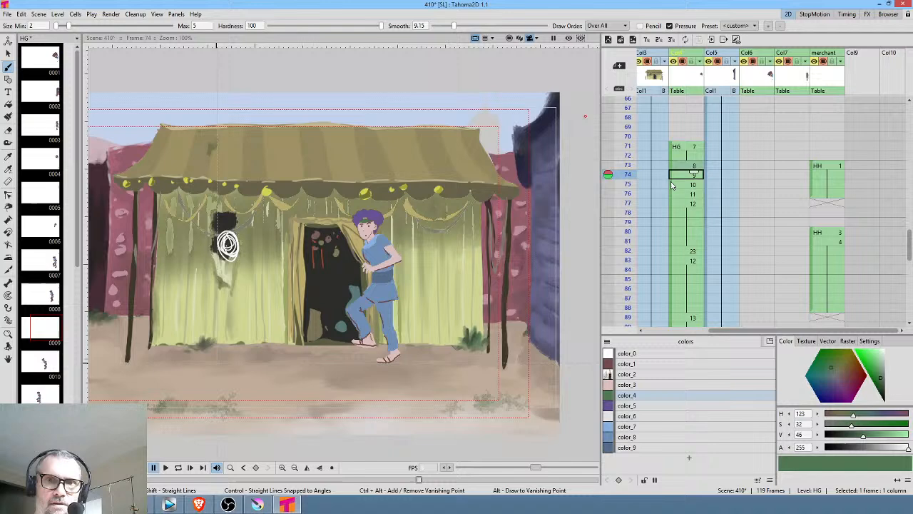
click(841, 198)
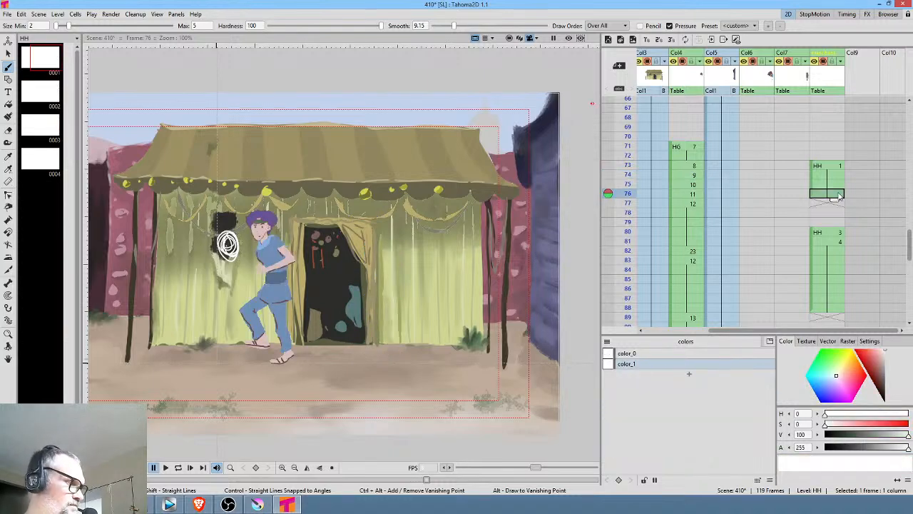
key(Delete)
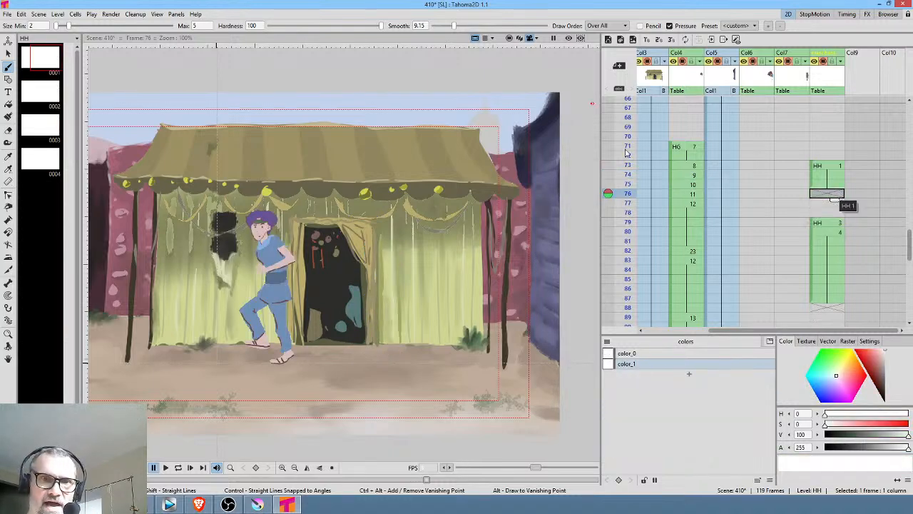
drag(621, 148, 615, 233)
click(824, 223)
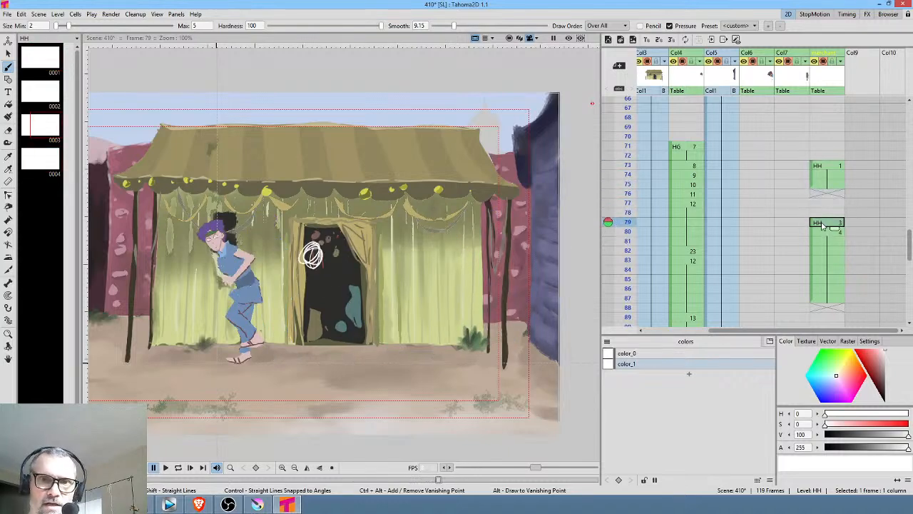
drag(810, 229, 810, 211)
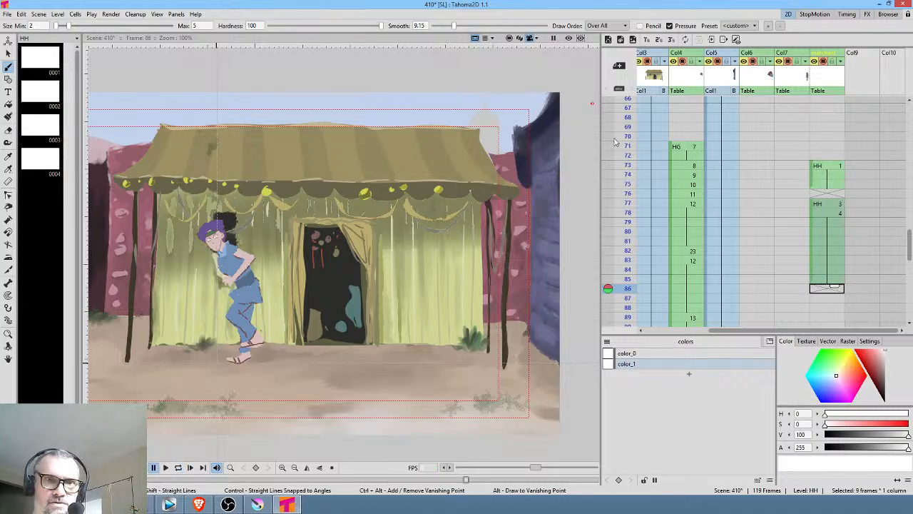
Shorten HH drawing 1's hold again by deleting frame 75, and move the HH 3 and 4 block to start at frame 76
drag(627, 114, 614, 196)
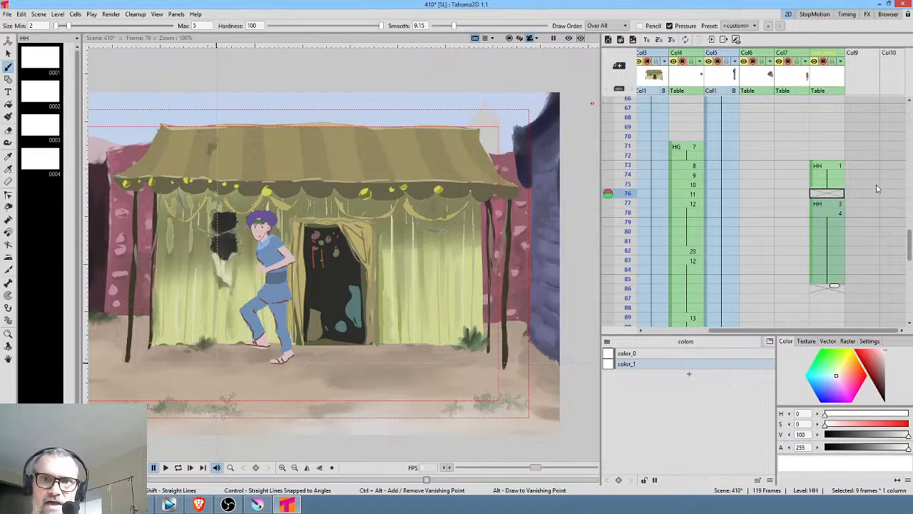
click(831, 185)
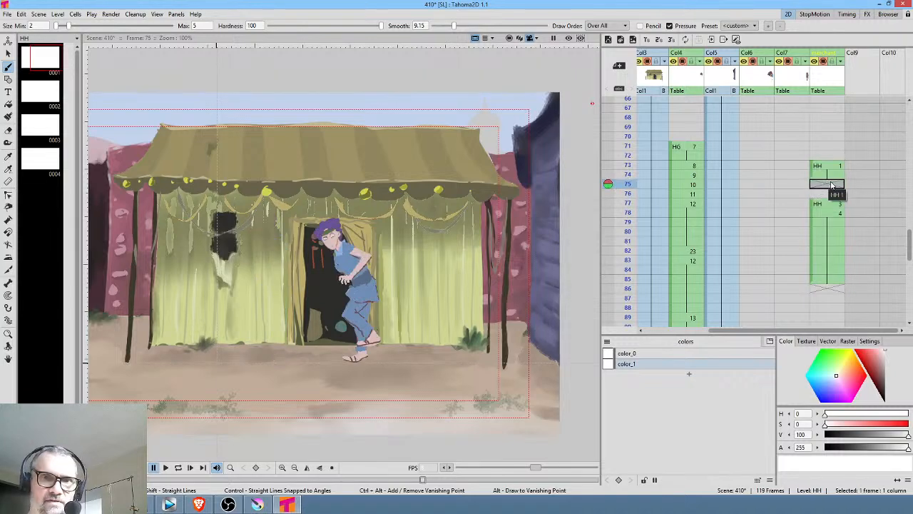
mouse_move(627, 146)
mouse_down()
mouse_move(612, 239)
mouse_move(613, 150)
mouse_move(608, 206)
mouse_move(627, 205)
mouse_up()
click(813, 217)
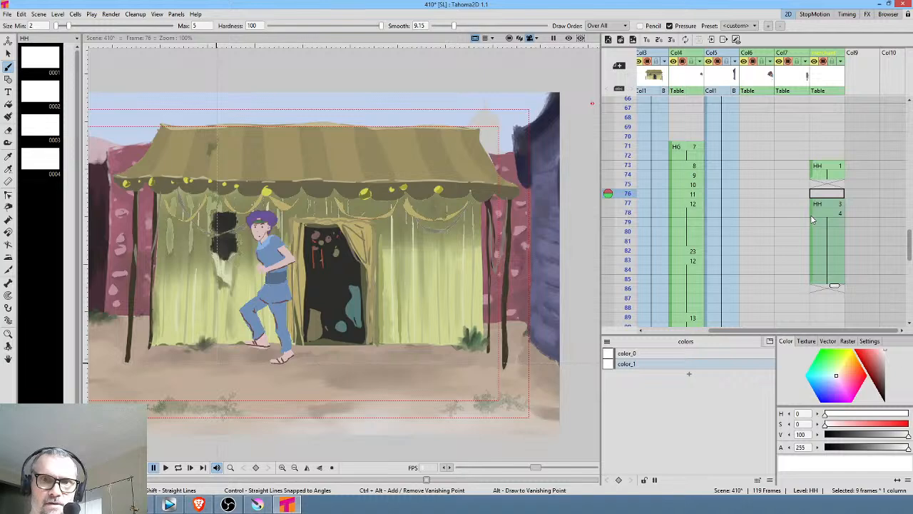
drag(813, 217, 815, 209)
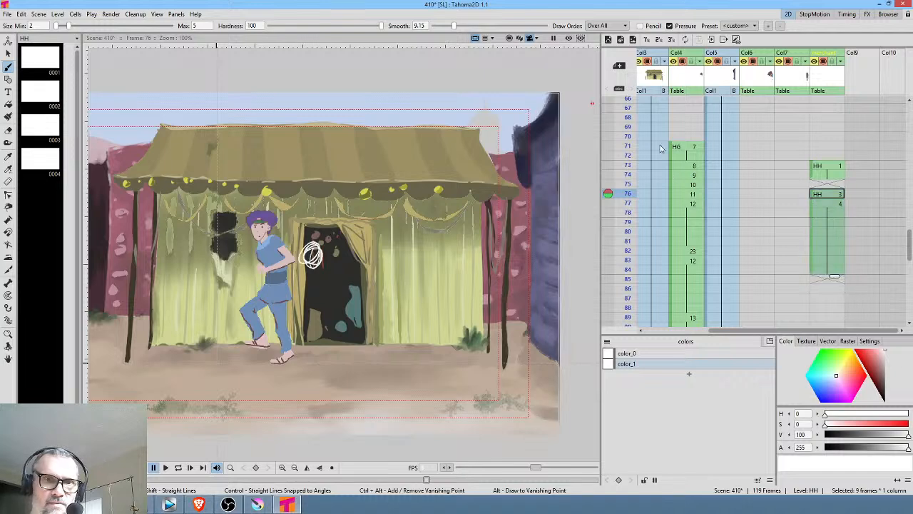
Scrub from frame 70 to 78 and replay from frames 68 and 64 to examine the merchant timing against the HG character
mouse_move(625, 137)
mouse_down()
mouse_move(618, 241)
mouse_move(618, 212)
mouse_up()
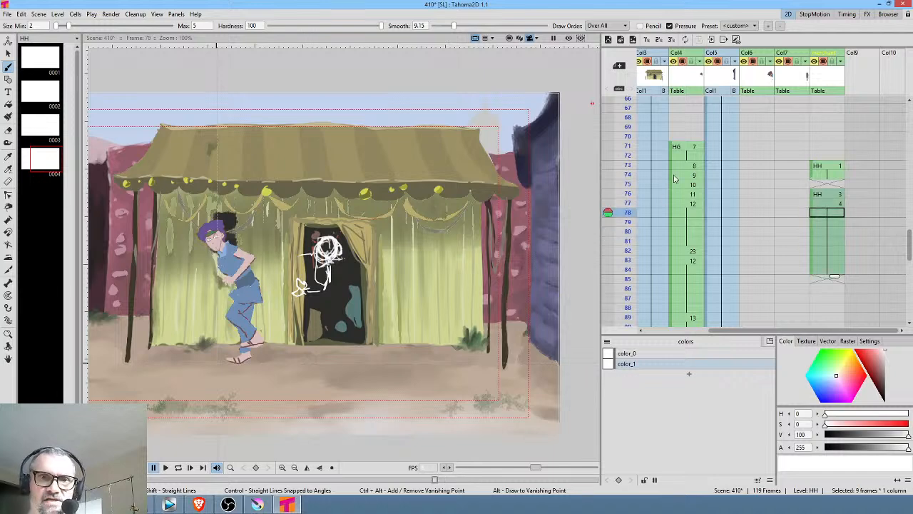
click(625, 118)
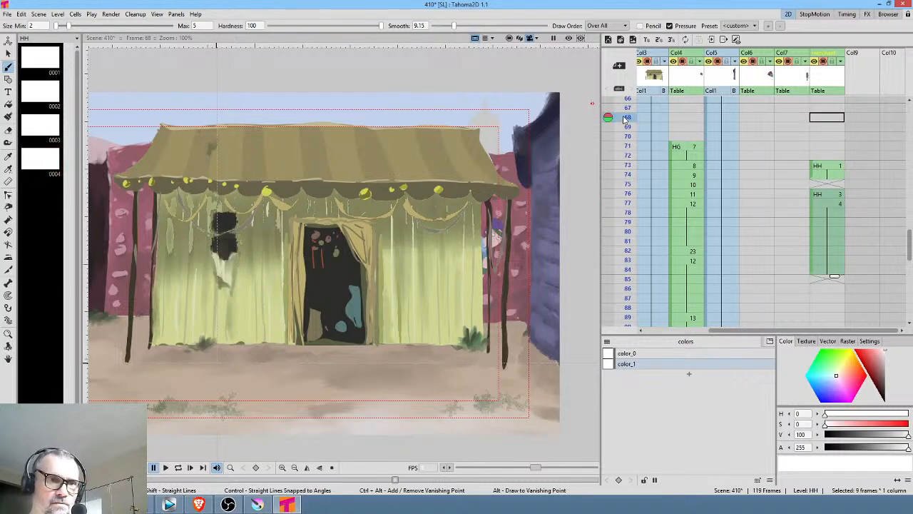
key(p)
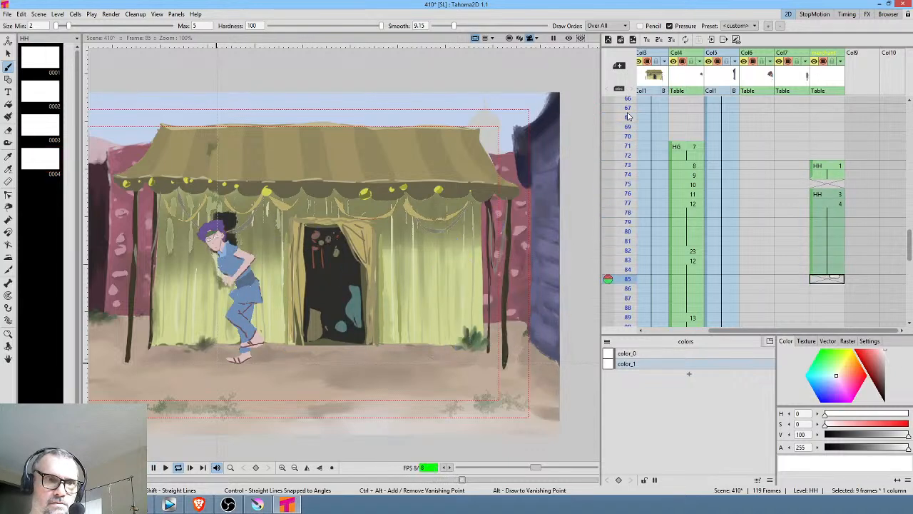
key(p)
click(625, 111)
scroll(665, 142, down, 2)
scroll(665, 142, up, 5)
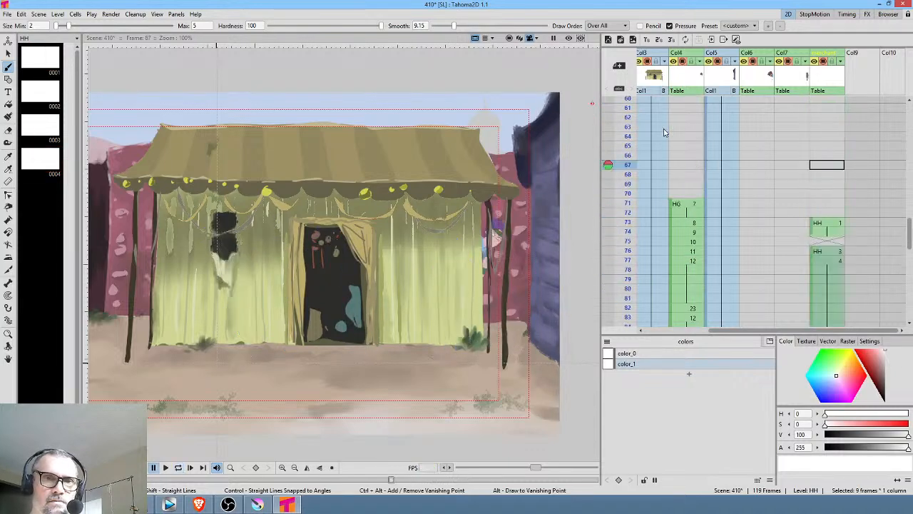
click(630, 135)
key(p)
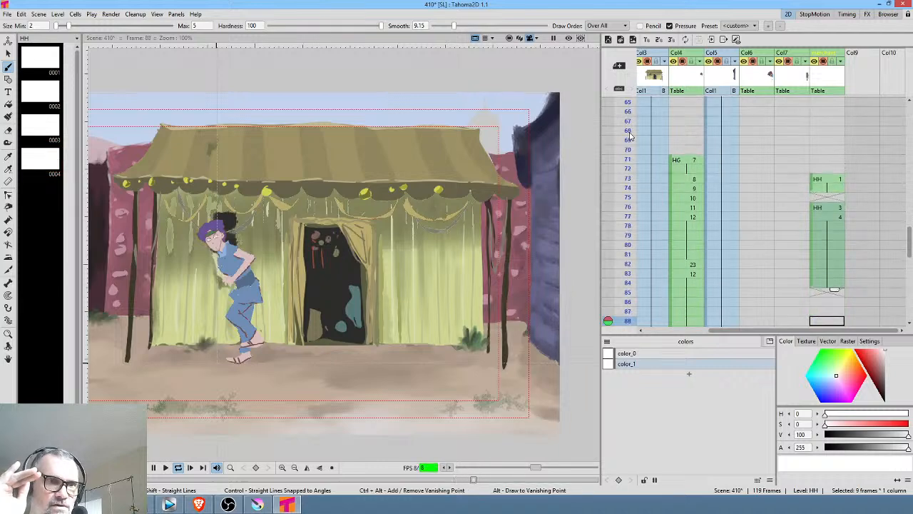
key(p)
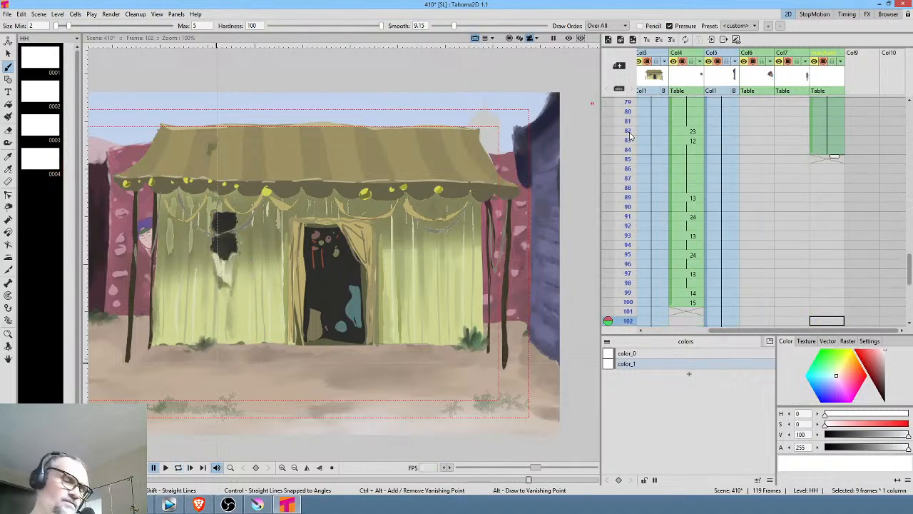